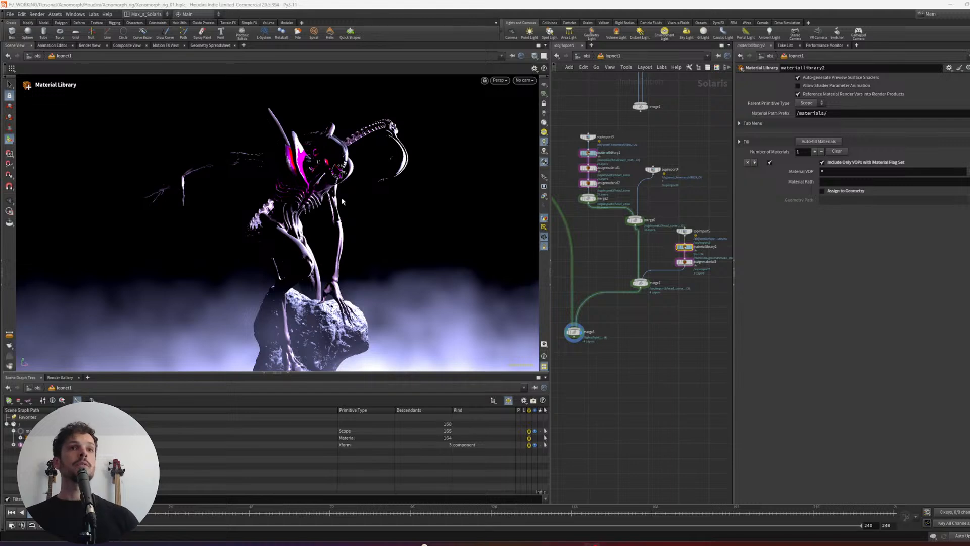
- Preview the creature, rock and smoke with the Karma XPU renderer from several angles and distances
{"action": "right_click_drag", "start_coordinate": [298, 205], "coordinate": [386, 156], "text": "alt"}
{"action": "left_click", "coordinate": [499, 80]}
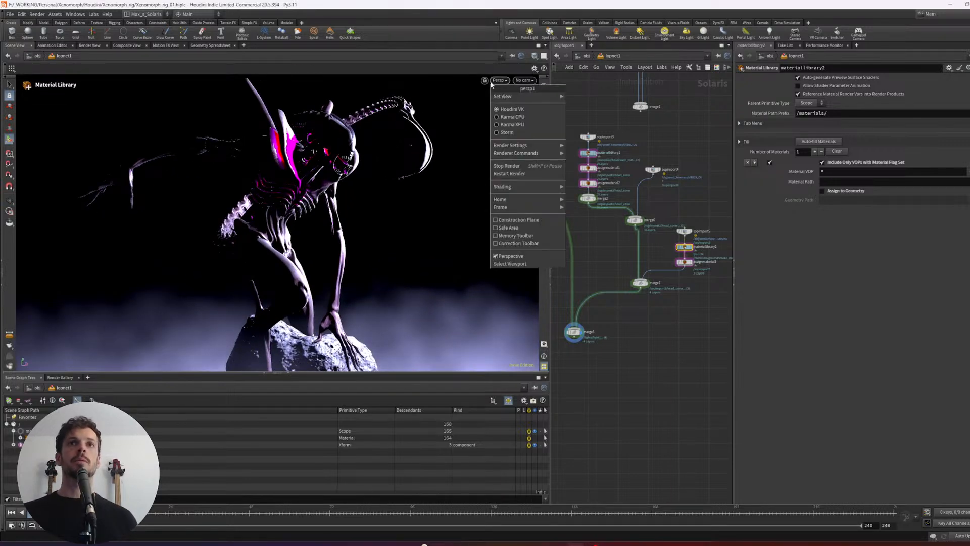
{"action": "left_click", "coordinate": [509, 128]}
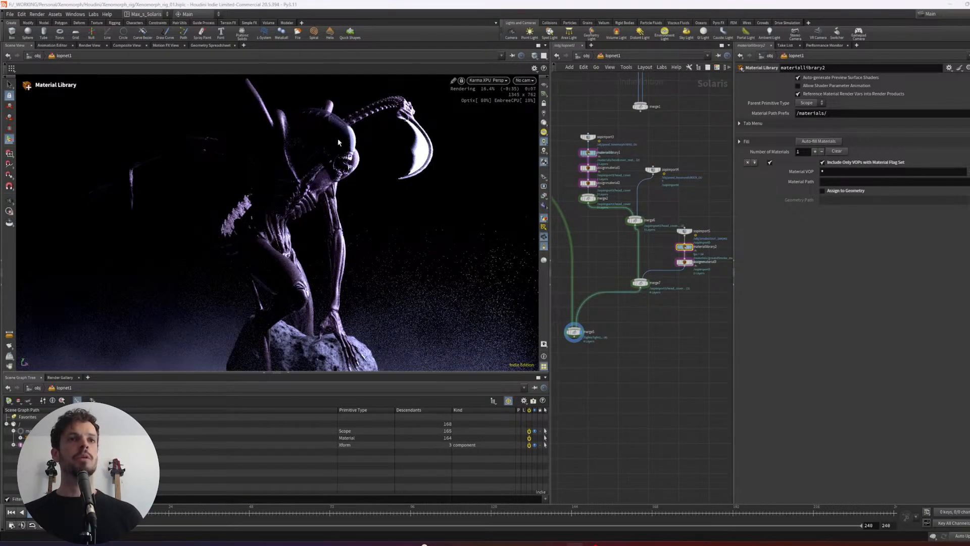
{"action": "key", "text": "Escape"}
{"action": "left_click_drag", "start_coordinate": [339, 142], "coordinate": [300, 190]}
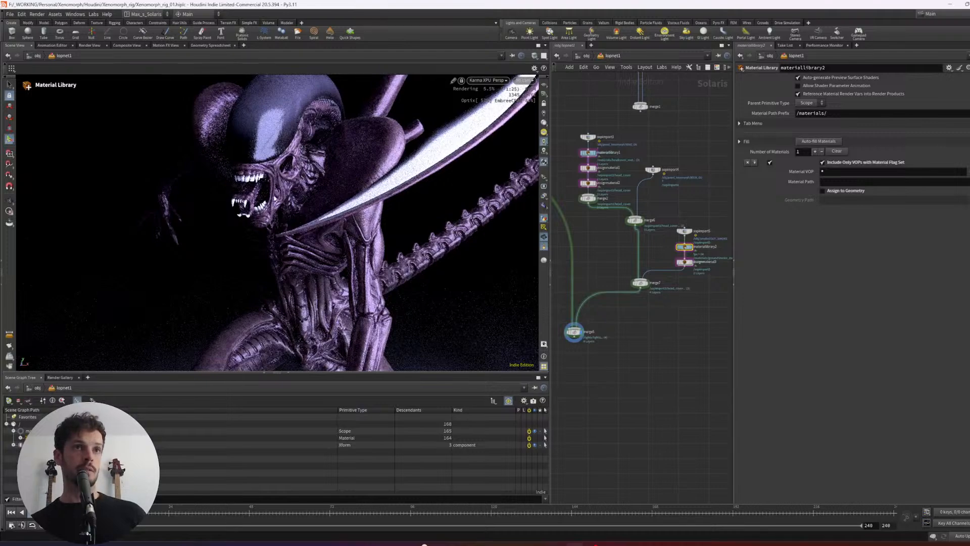
{"action": "mouse_move", "coordinate": [281, 189]}
{"action": "left_mouse_down", "text": "alt"}
{"action": "mouse_move", "coordinate": [375, 162]}
{"action": "mouse_move", "coordinate": [348, 160]}
{"action": "mouse_move", "coordinate": [300, 186]}
{"action": "left_mouse_up", "text": "alt"}
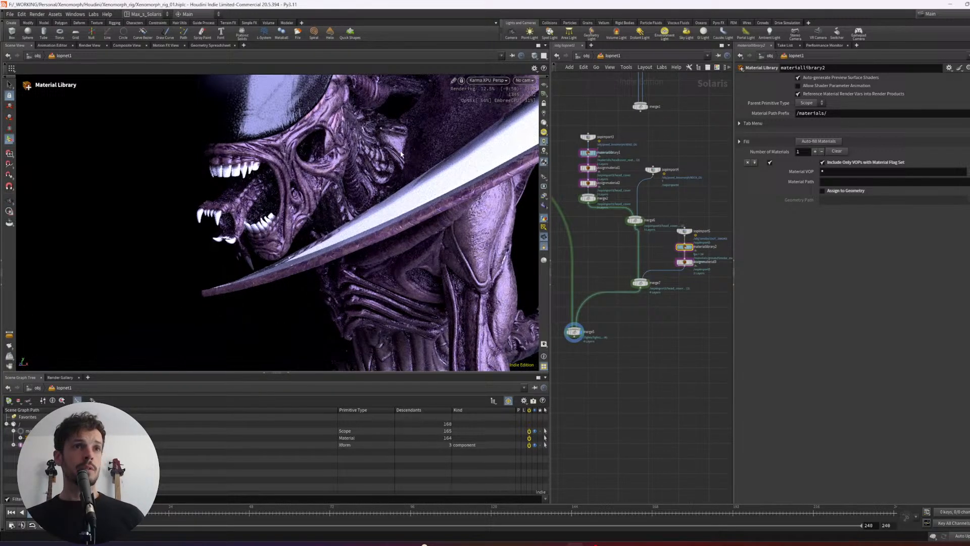
{"action": "right_click_drag", "start_coordinate": [428, 153], "coordinate": [302, 180], "text": "alt"}
{"action": "left_click_drag", "start_coordinate": [301, 180], "coordinate": [372, 201], "text": "alt"}
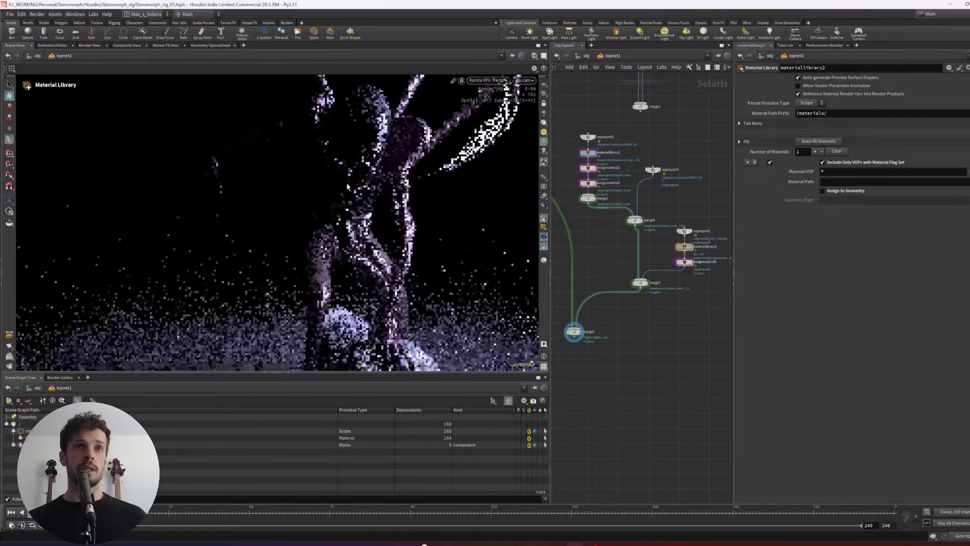
{"action": "right_click_drag", "start_coordinate": [373, 201], "coordinate": [404, 275], "text": "alt"}
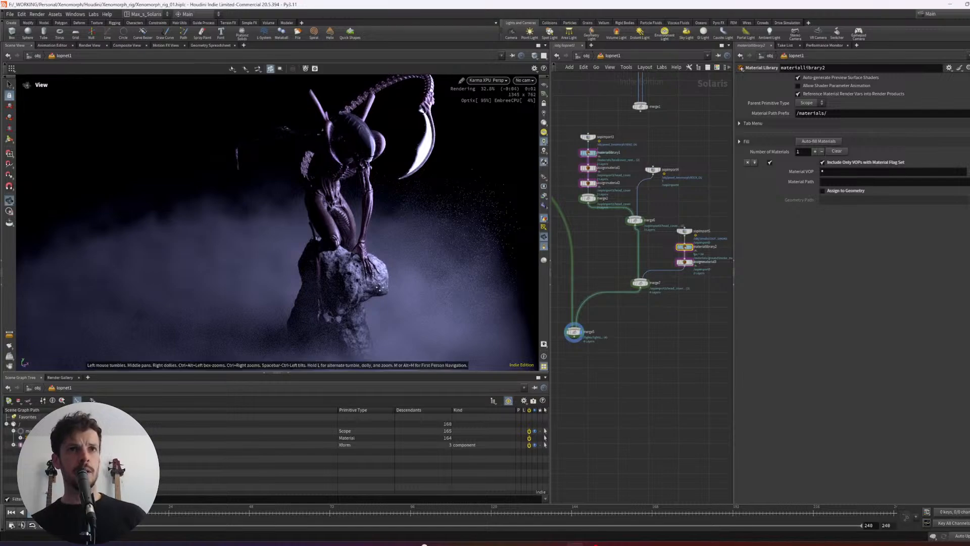
{"action": "left_click_drag", "start_coordinate": [380, 291], "coordinate": [375, 234], "text": "alt"}
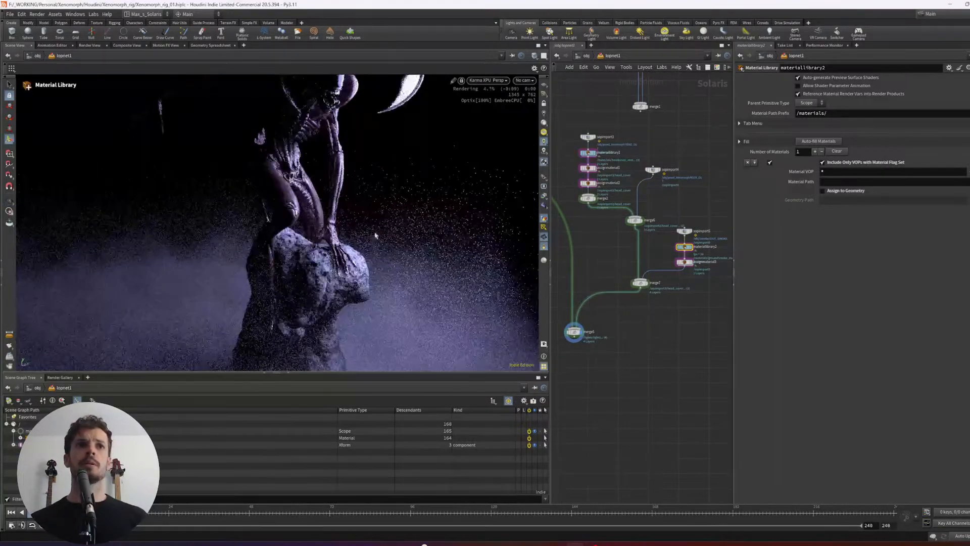
{"action": "middle_click_drag", "start_coordinate": [375, 234], "coordinate": [371, 275], "text": "alt"}
- Enable the bypassed red disk light light2 and display the final merge5 node
{"action": "middle_click_drag", "start_coordinate": [554, 273], "coordinate": [708, 353]}
{"action": "scroll", "coordinate": [642, 297], "scroll_direction": "down", "scroll_amount": 3}
{"action": "middle_click_drag", "start_coordinate": [690, 317], "coordinate": [746, 342]}
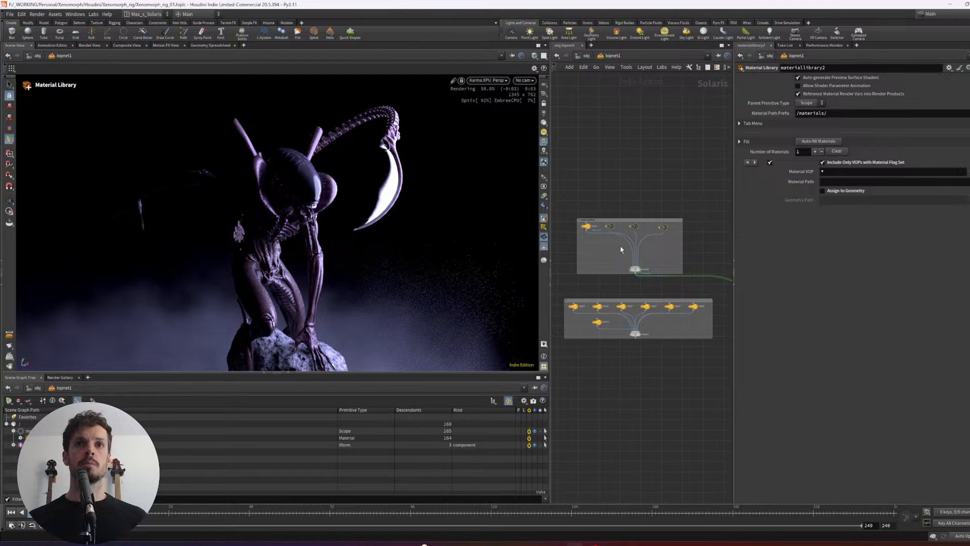
{"action": "left_click", "coordinate": [610, 226]}
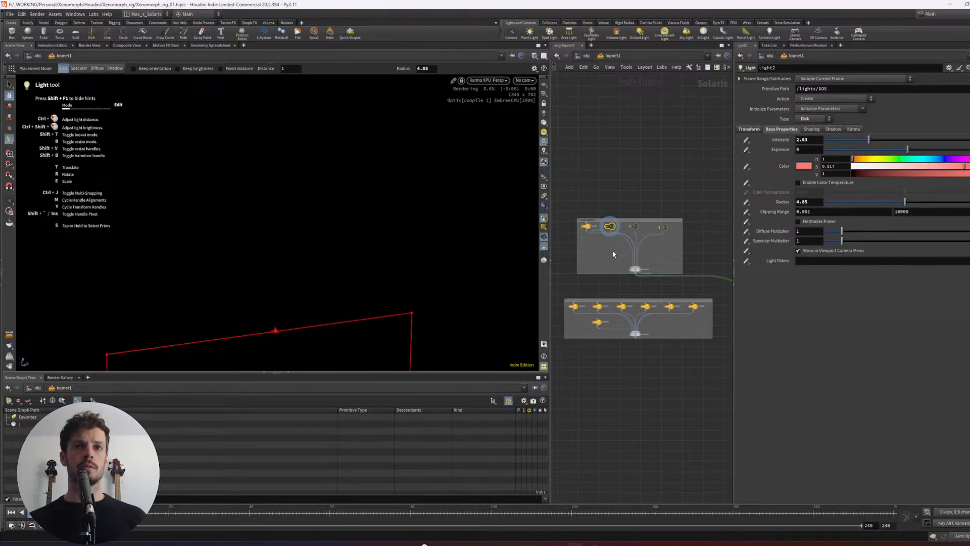
{"action": "key", "text": "b"}
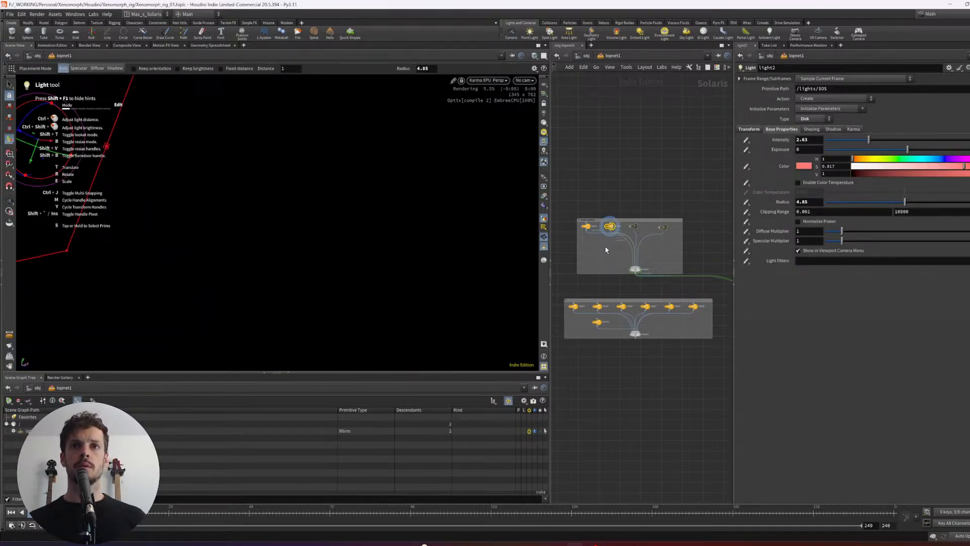
{"action": "middle_click_drag", "start_coordinate": [655, 361], "coordinate": [554, 259]}
{"action": "left_click_drag", "start_coordinate": [642, 307], "coordinate": [682, 286]}
{"action": "key", "text": "r"}
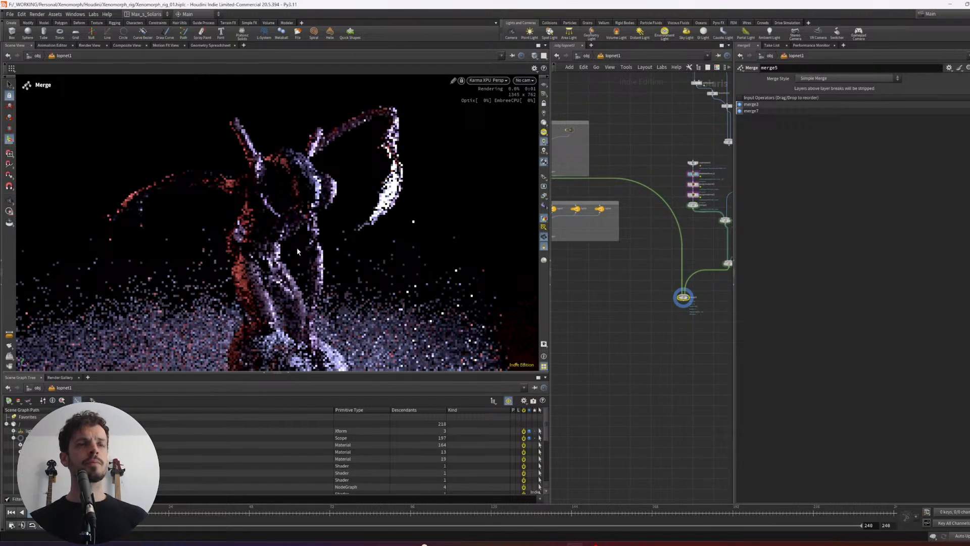
- Check the relit creature from several angles, then switch the viewport renderer to Houdini VK
{"action": "left_click_drag", "start_coordinate": [288, 286], "coordinate": [320, 278], "text": "alt"}
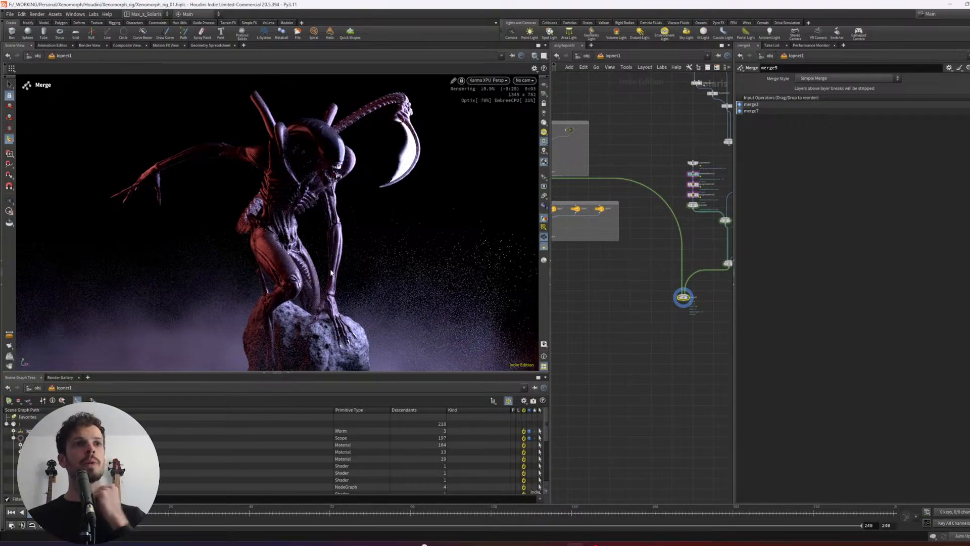
{"action": "mouse_move", "coordinate": [329, 256]}
{"action": "left_mouse_down", "text": "alt"}
{"action": "mouse_move", "coordinate": [355, 249]}
{"action": "mouse_move", "coordinate": [342, 248]}
{"action": "left_mouse_up", "text": "alt"}
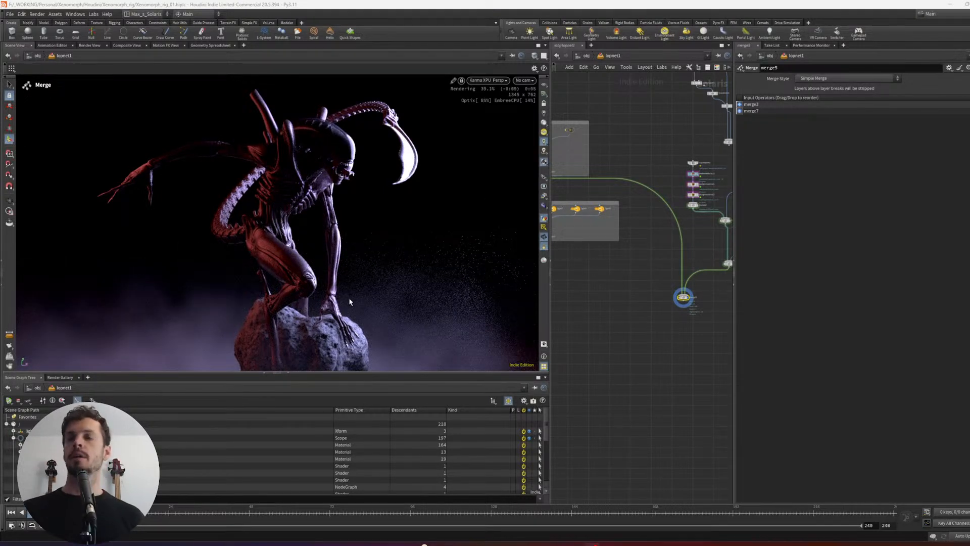
{"action": "left_click_drag", "start_coordinate": [393, 261], "coordinate": [331, 291], "text": "alt"}
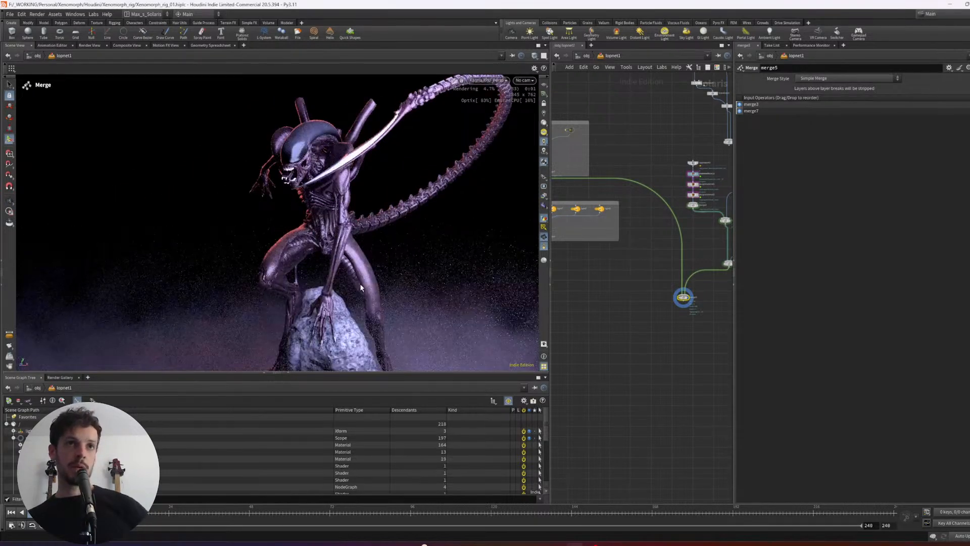
{"action": "left_click", "coordinate": [486, 80]}
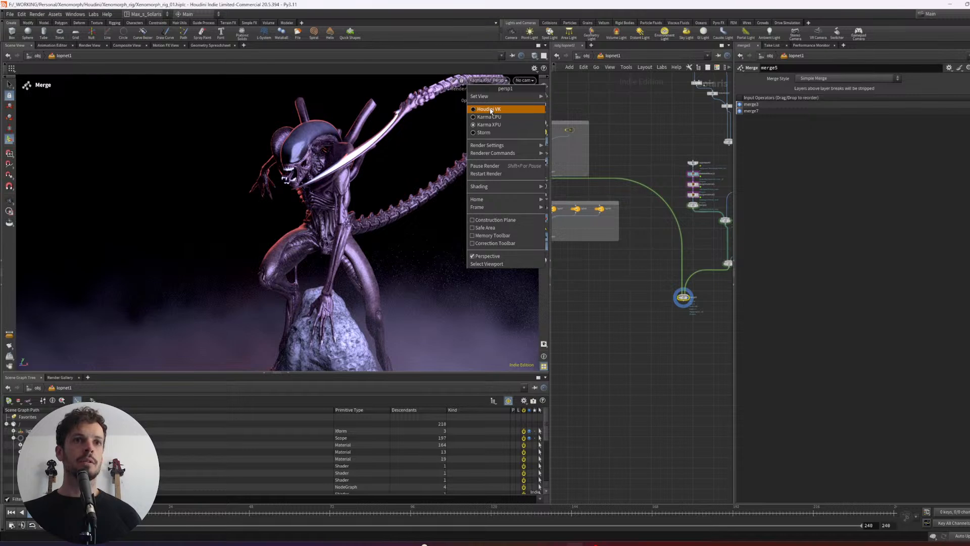
{"action": "left_click", "coordinate": [488, 109]}
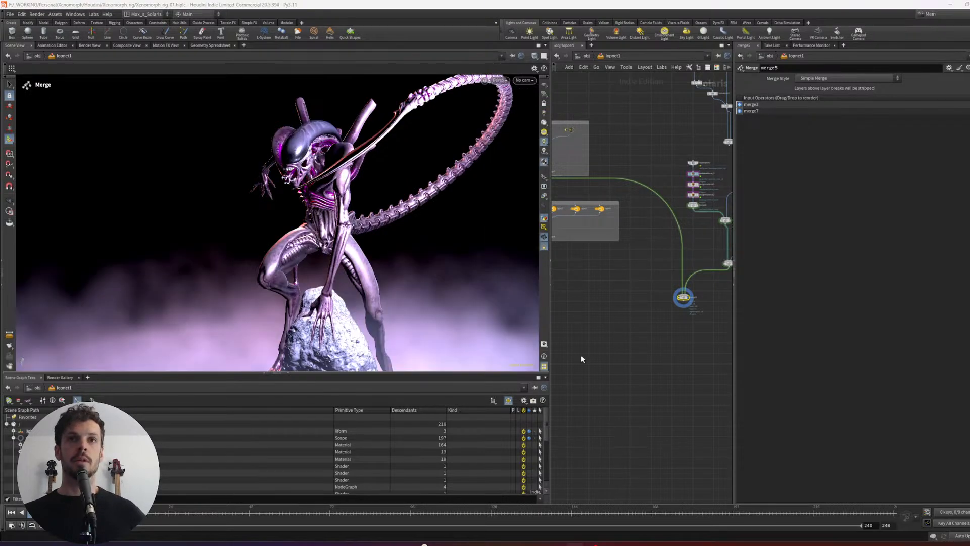
- Leave the LOP network for the object level and switch the desktop to Max_s_Setup
{"action": "key", "text": "u"}
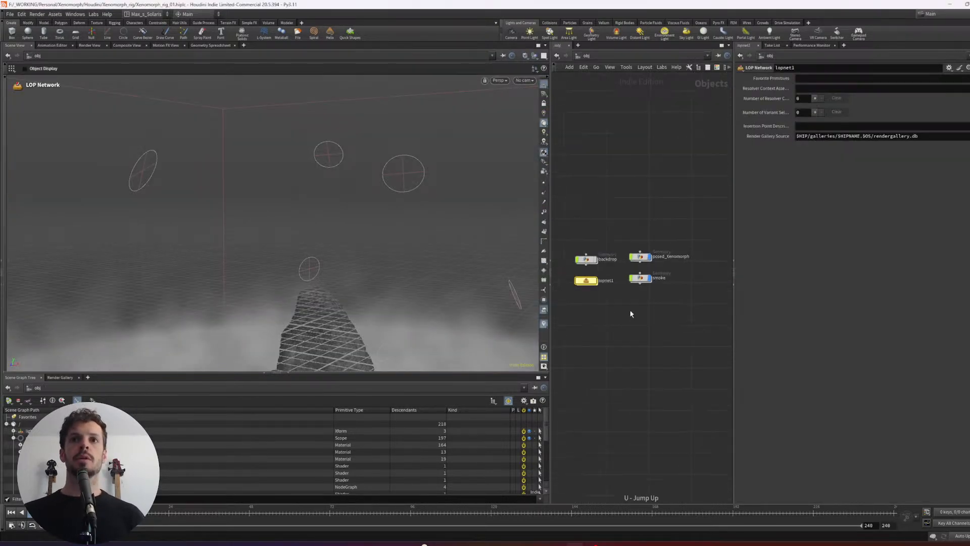
{"action": "scroll", "coordinate": [629, 309], "scroll_direction": "down", "scroll_amount": 2}
{"action": "scroll", "coordinate": [635, 341], "scroll_direction": "up", "scroll_amount": 3}
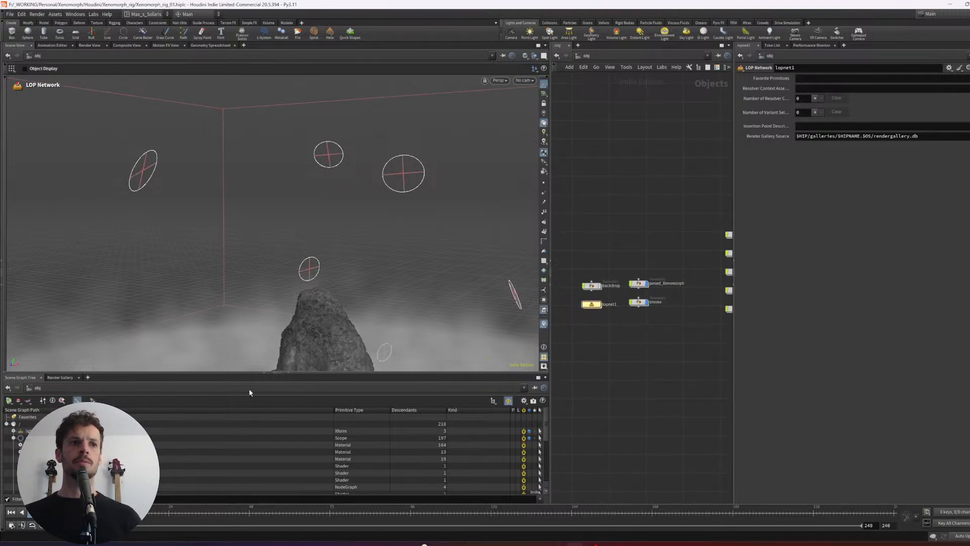
{"action": "left_click", "coordinate": [146, 14]}
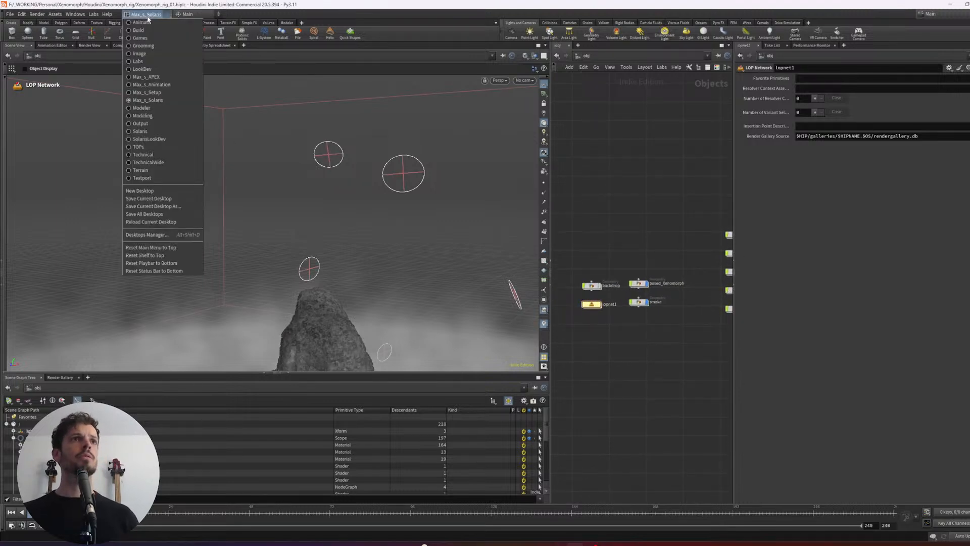
{"action": "left_click", "coordinate": [160, 92]}
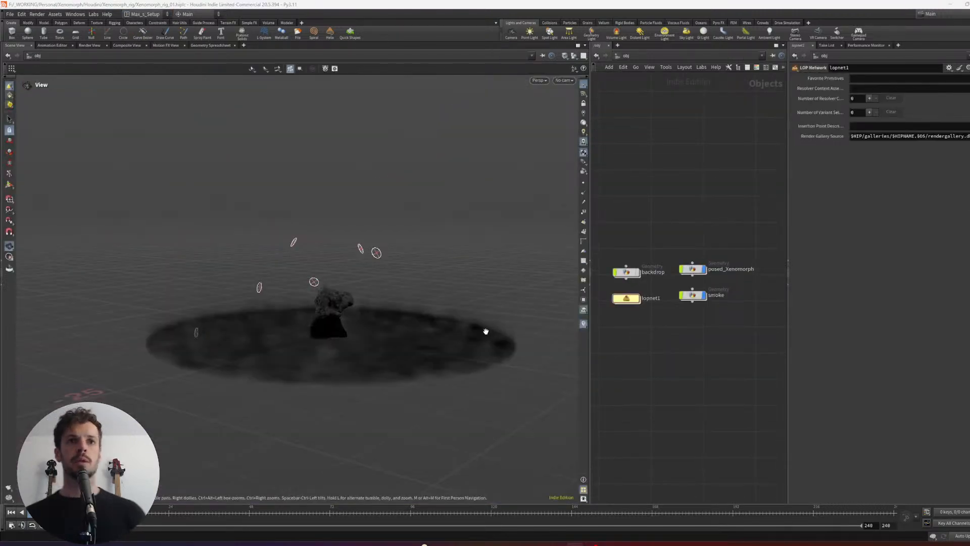
- Enter the smoke object's geometry network
{"action": "scroll", "coordinate": [663, 340], "scroll_direction": "down", "scroll_amount": 4}
{"action": "mouse_move", "coordinate": [653, 342]}
{"action": "middle_mouse_down"}
{"action": "mouse_move", "coordinate": [648, 349]}
{"action": "mouse_move", "coordinate": [669, 339]}
{"action": "middle_mouse_up"}
{"action": "scroll", "coordinate": [649, 343], "scroll_direction": "up", "scroll_amount": 3}
{"action": "left_click_drag", "start_coordinate": [721, 329], "coordinate": [702, 312]}
{"action": "key", "text": "i"}
{"action": "middle_click_drag", "start_coordinate": [731, 314], "coordinate": [696, 363]}
{"action": "scroll", "coordinate": [696, 363], "scroll_direction": "down", "scroll_amount": 1}
{"action": "middle_click_drag", "start_coordinate": [675, 252], "coordinate": [678, 277]}
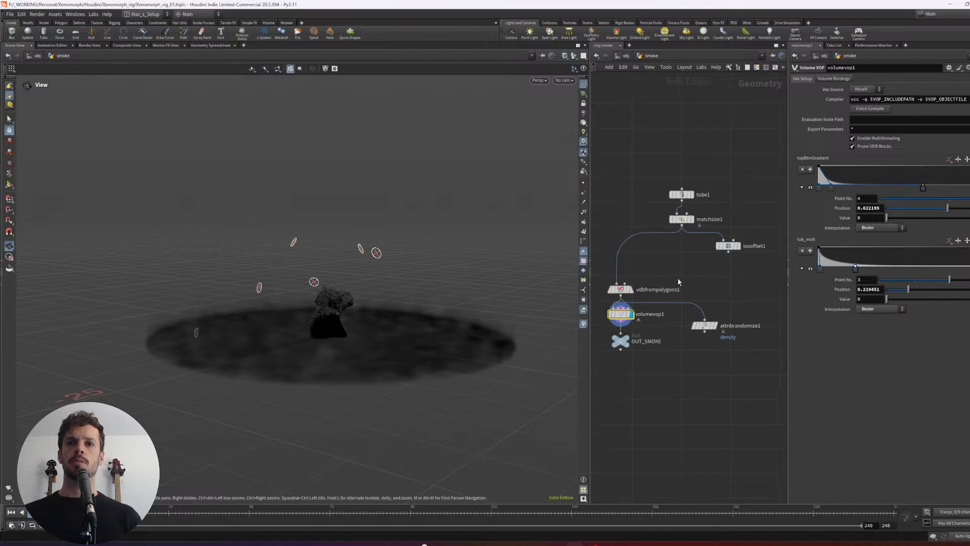
- Display tube1, vdbfrompolygons1 and volumevop1 in turn to examine how the smoke volume is built
{"action": "scroll", "coordinate": [680, 265], "scroll_direction": "up", "scroll_amount": 1}
{"action": "left_click", "coordinate": [693, 188]}
{"action": "left_click", "coordinate": [693, 215]}
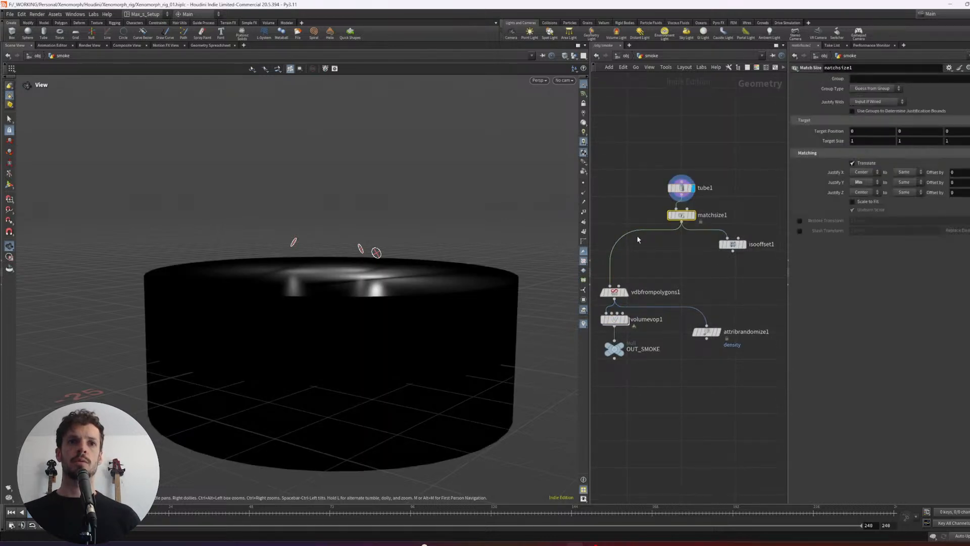
{"action": "middle_click_drag", "start_coordinate": [660, 279], "coordinate": [683, 271]}
{"action": "left_click_drag", "start_coordinate": [698, 261], "coordinate": [633, 295]}
{"action": "key", "text": "r"}
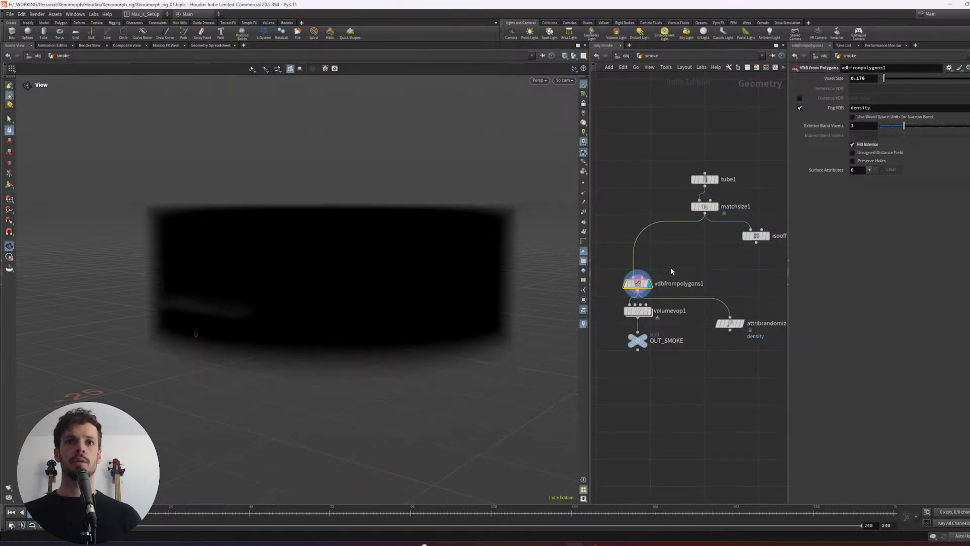
{"action": "middle_click_drag", "start_coordinate": [688, 324], "coordinate": [695, 327]}
{"action": "left_click_drag", "start_coordinate": [697, 328], "coordinate": [642, 314]}
{"action": "key", "text": "r"}
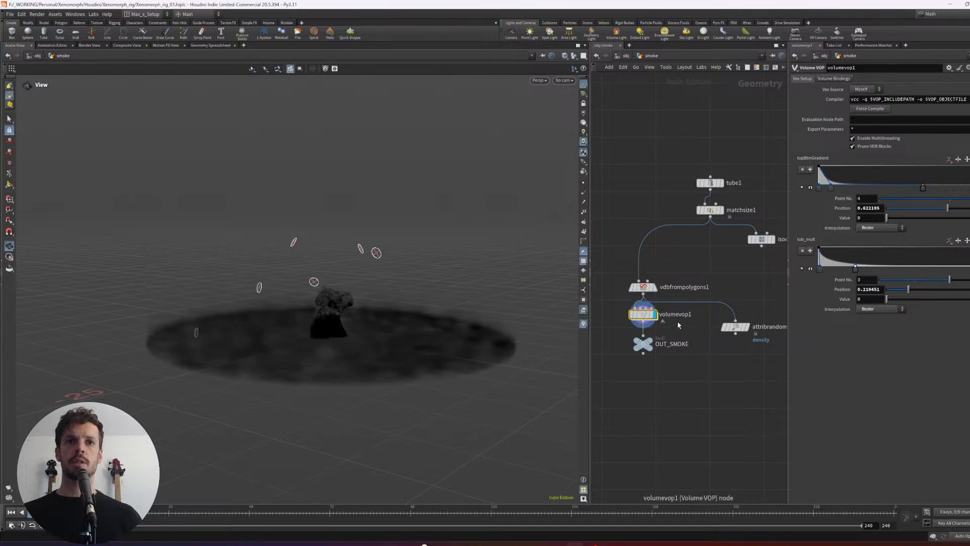
- Examine the turbulent noise and ramp nodes inside volumevop1, then return to the smoke geometry network
{"action": "key", "text": "i"}
{"action": "middle_click_drag", "start_coordinate": [725, 323], "coordinate": [734, 347]}
{"action": "scroll", "coordinate": [734, 349], "scroll_direction": "down", "scroll_amount": 1}
{"action": "scroll", "coordinate": [460, 340], "scroll_direction": "up", "scroll_amount": 5}
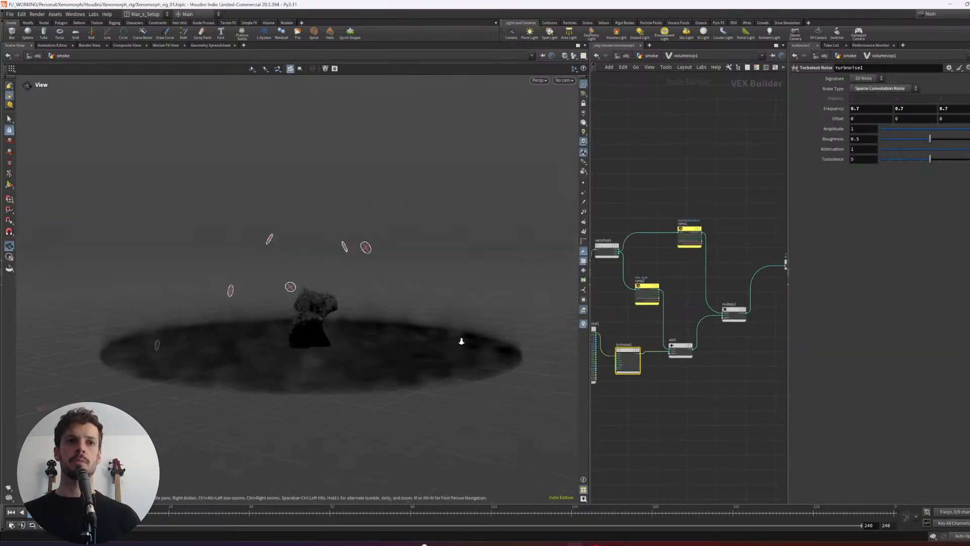
{"action": "left_click_drag", "start_coordinate": [459, 340], "coordinate": [408, 391]}
{"action": "middle_click_drag", "start_coordinate": [668, 386], "coordinate": [704, 379]}
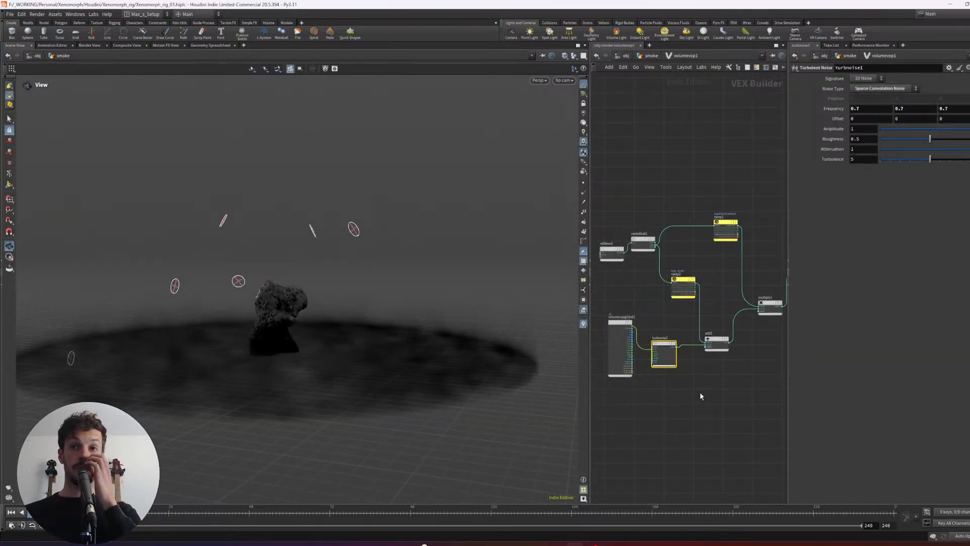
{"action": "key", "text": "u"}
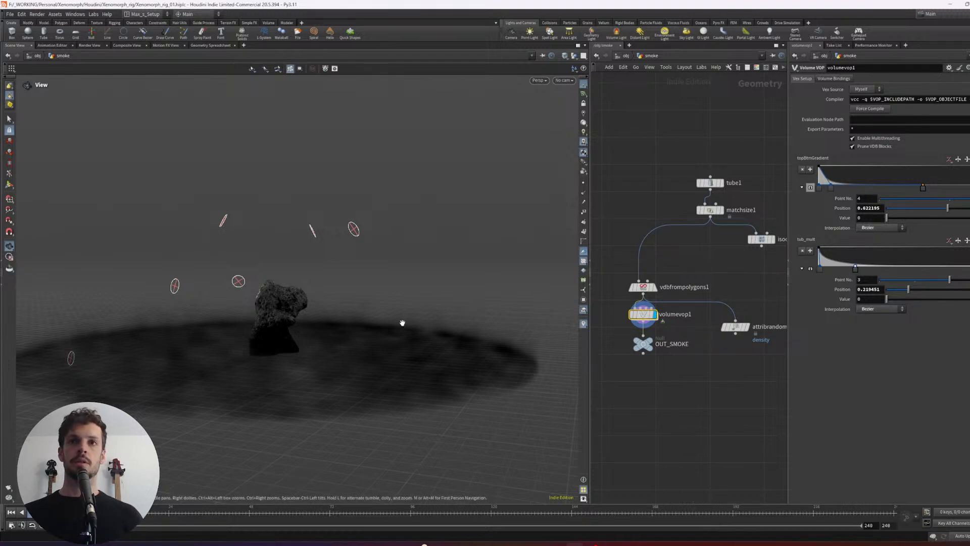
- Display the OUT_SMOKE null at the end of the smoke network
{"action": "middle_click_drag", "start_coordinate": [403, 323], "coordinate": [474, 299]}
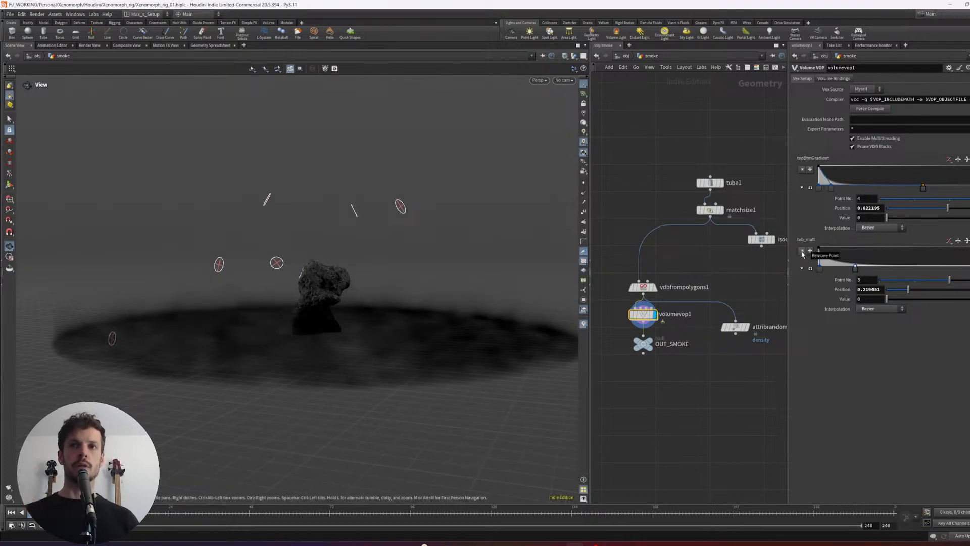
{"action": "left_click", "coordinate": [649, 344]}
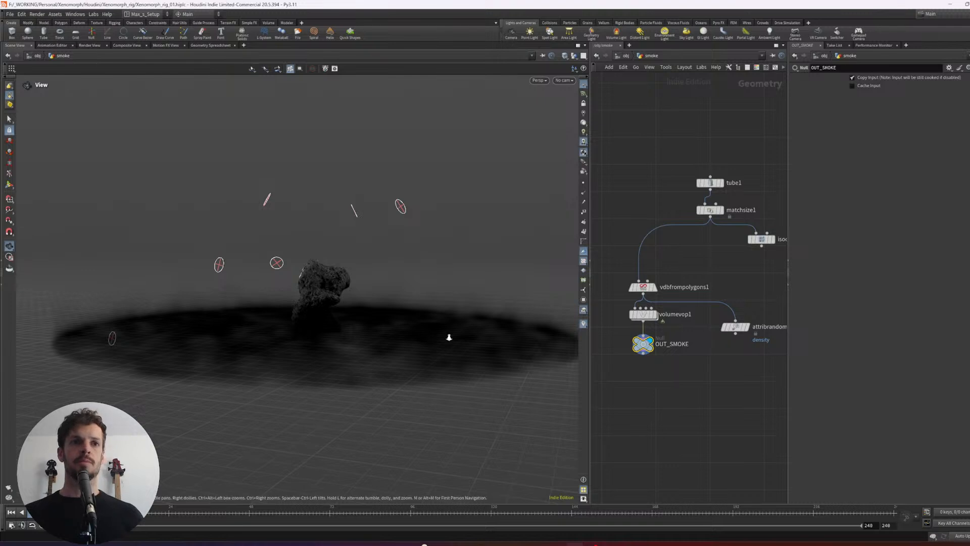
{"action": "right_click_drag", "start_coordinate": [439, 337], "coordinate": [476, 331]}
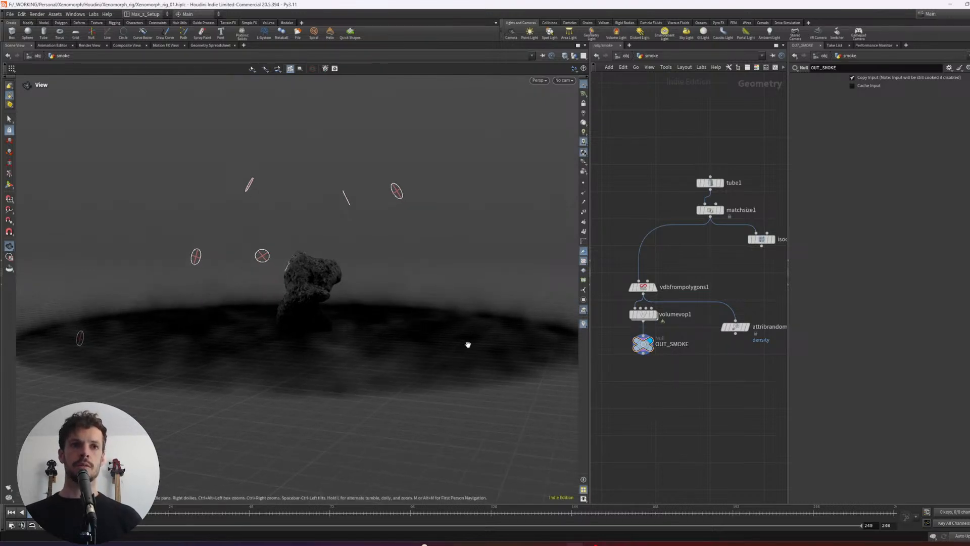
- Return to the object level and turn off the smoke object's display
{"action": "key", "text": "u"}
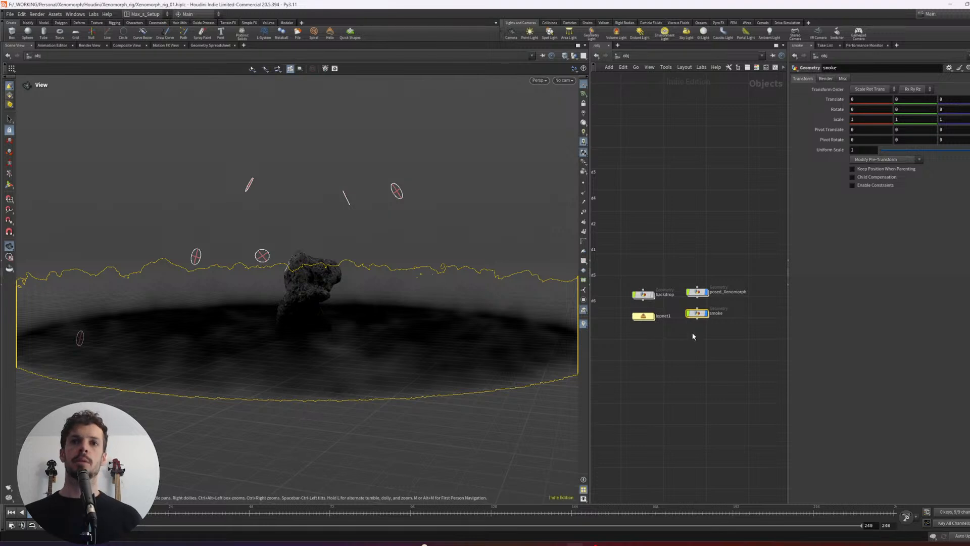
{"action": "scroll", "coordinate": [695, 348], "scroll_direction": "up", "scroll_amount": 2}
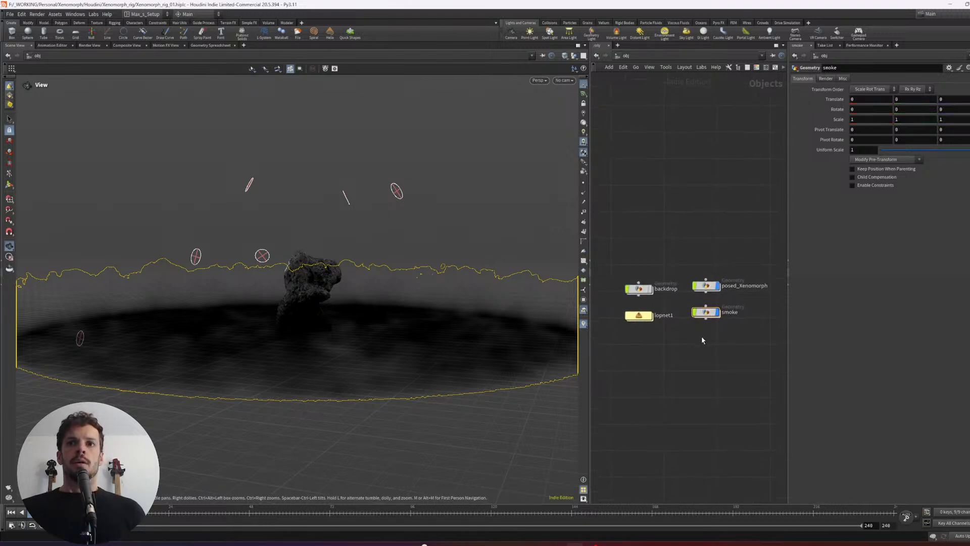
{"action": "left_click", "coordinate": [699, 338]}
{"action": "scroll", "coordinate": [717, 340], "scroll_direction": "up", "scroll_amount": 1}
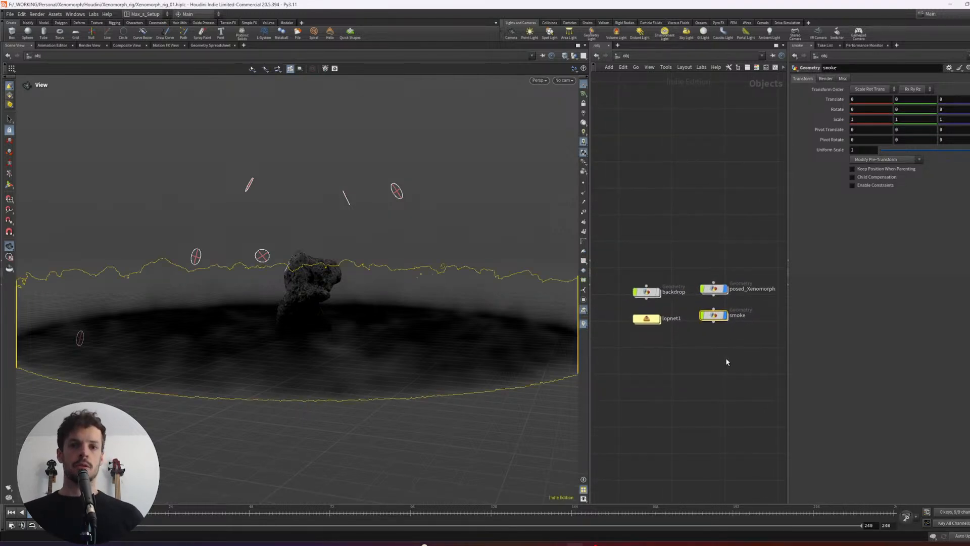
{"action": "middle_click_drag", "start_coordinate": [727, 358], "coordinate": [703, 338]}
{"action": "left_click", "coordinate": [702, 294]}
- Create a geometry object named drool and lay out the object nodes neatly
{"action": "key", "text": "Tab"}
{"action": "type", "text": "geo"}
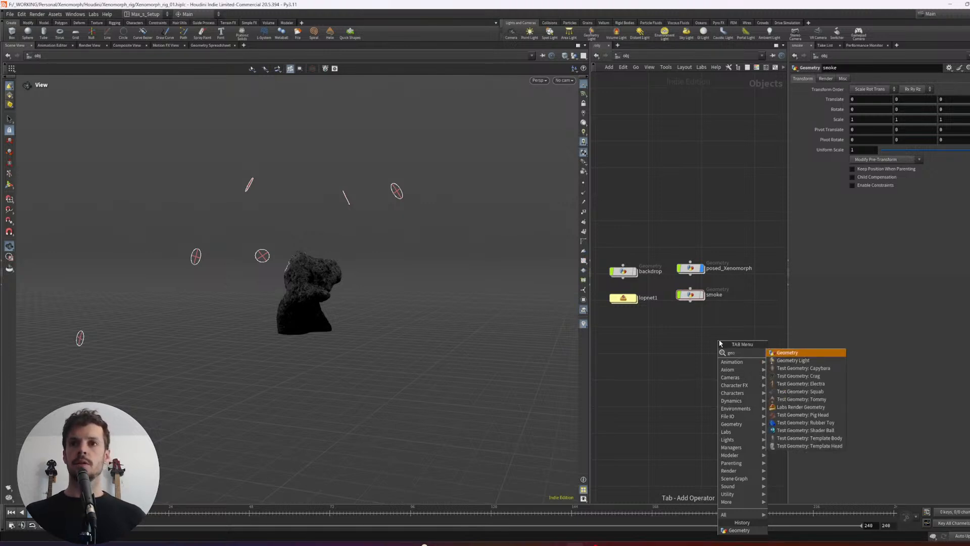
{"action": "key", "text": "Return"}
{"action": "left_click", "coordinate": [732, 331]}
{"action": "double_click", "coordinate": [740, 339]}
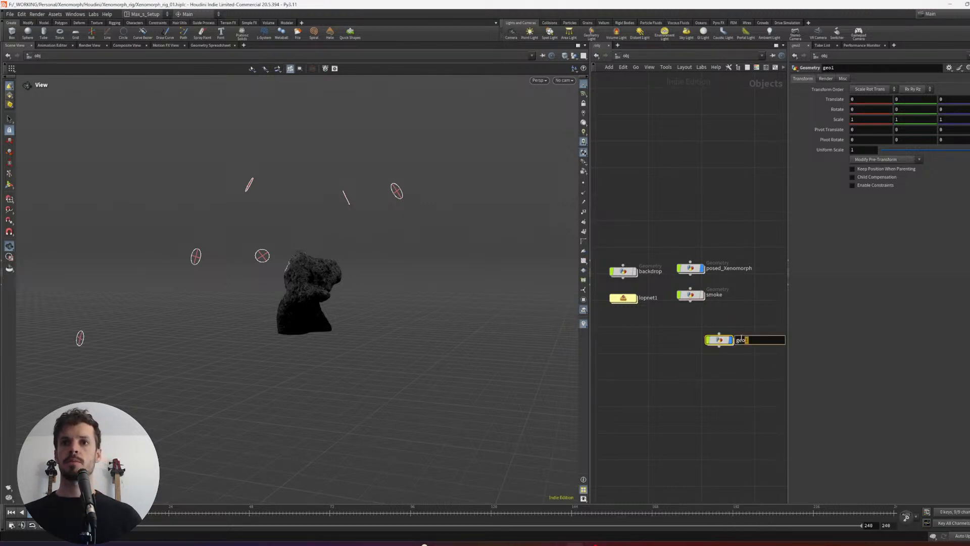
{"action": "type", "text": "d"}
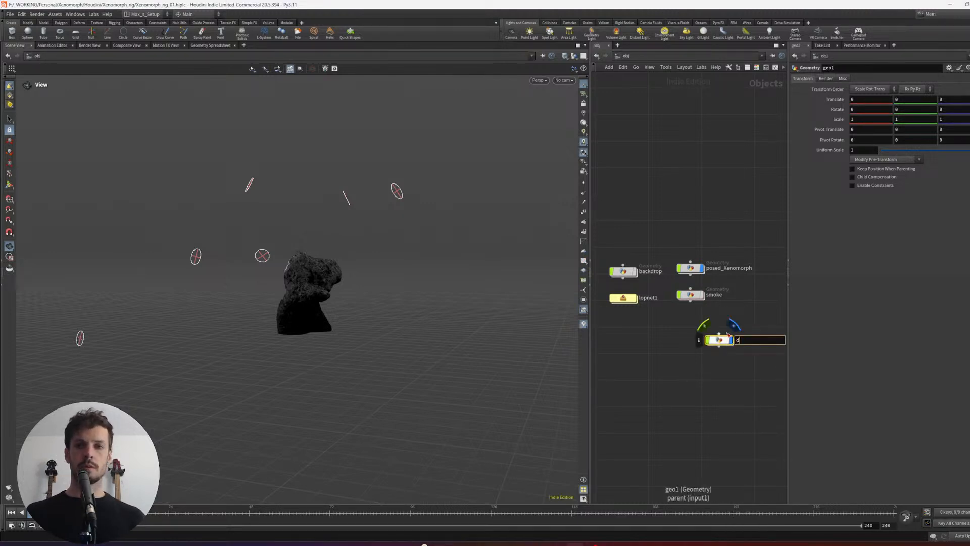
{"action": "type", "text": "rool"}
{"action": "key", "text": "Return"}
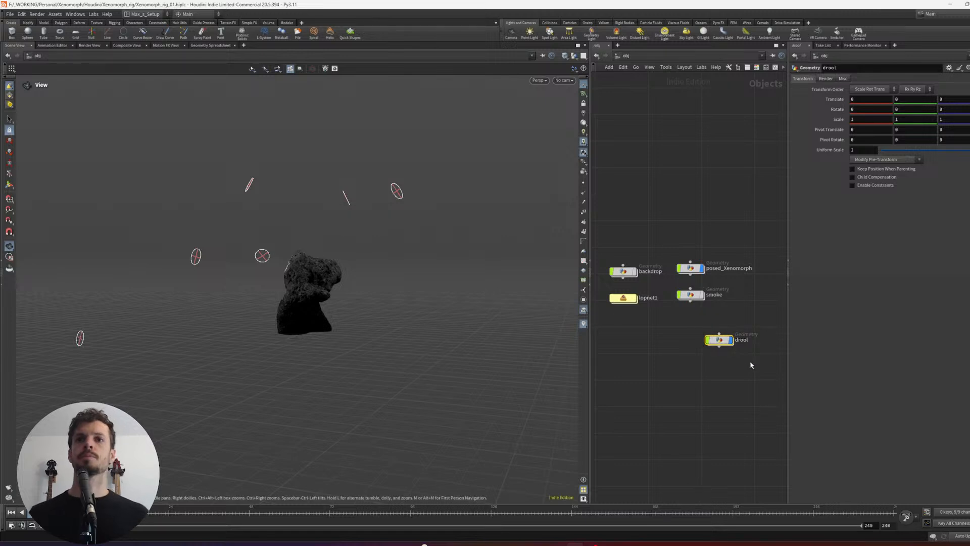
{"action": "key", "text": "l"}
{"action": "left_click_drag", "start_coordinate": [751, 362], "coordinate": [698, 272]}
- Enter the drool object and add an Object Merge node to its empty network
{"action": "left_click", "coordinate": [752, 319]}
{"action": "key", "text": "Return"}
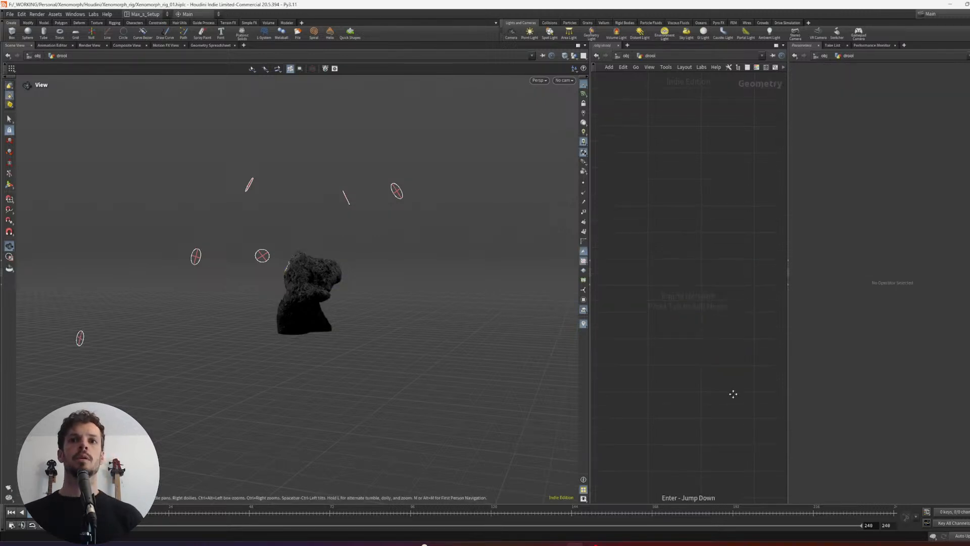
{"action": "key", "text": "Tab"}
{"action": "type", "text": "objm"}
{"action": "key", "text": "Return"}
{"action": "left_click", "coordinate": [714, 362]}
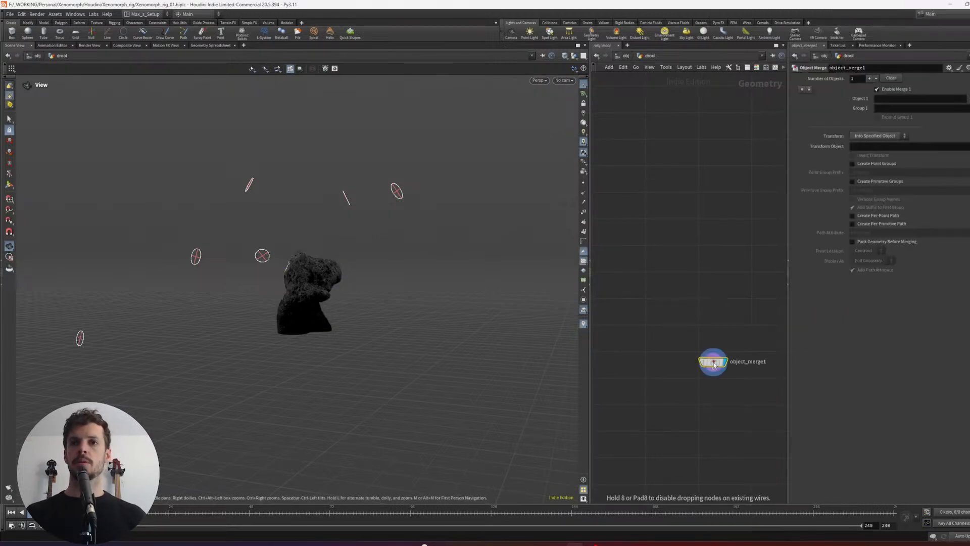
- Open the operator chooser for the Object Merge's Object 1, filter it for xenomorph and expand posed_Xenomorph
{"action": "left_click", "coordinate": [969, 98]}
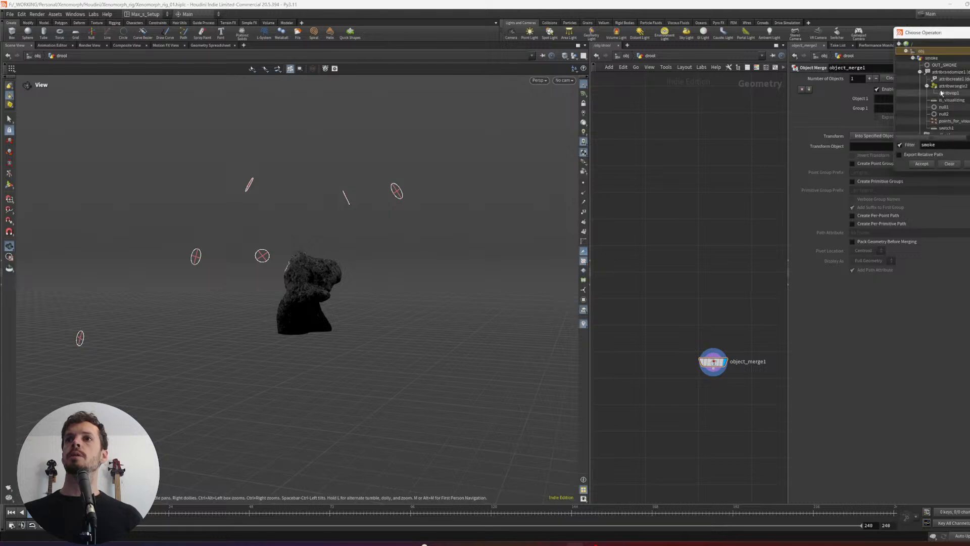
{"action": "left_click_drag", "start_coordinate": [944, 33], "coordinate": [915, 38]}
{"action": "left_click", "coordinate": [886, 62]}
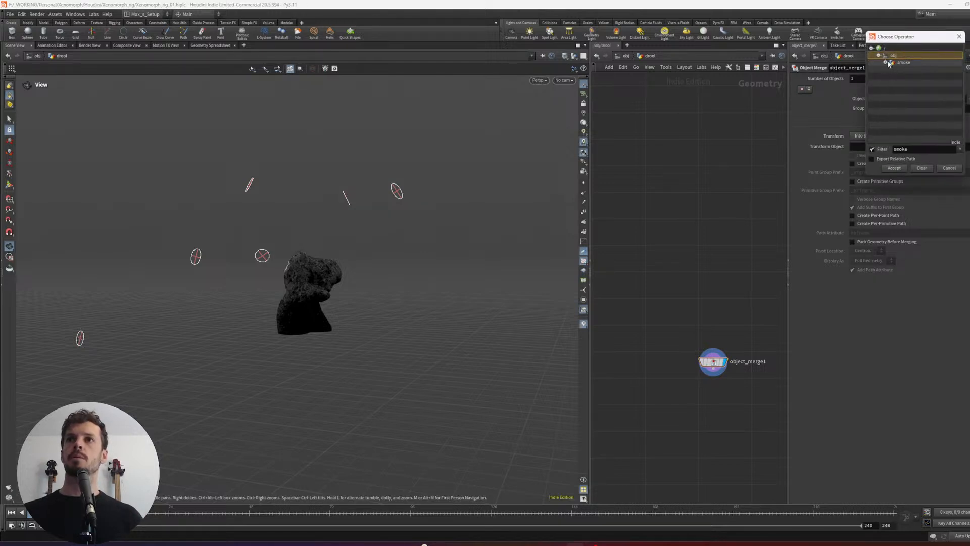
{"action": "double_click", "coordinate": [907, 149]}
{"action": "type", "text": "xenomo"}
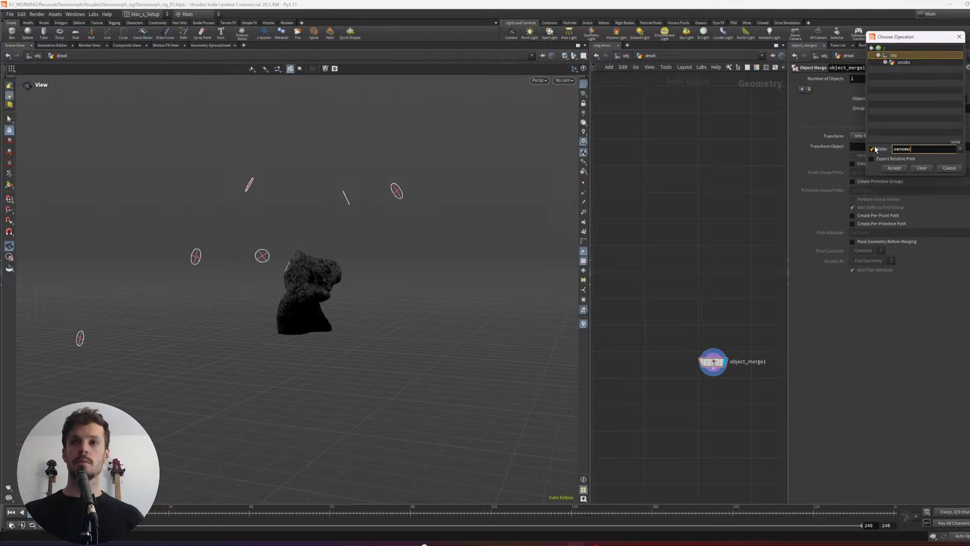
{"action": "type", "text": "rph"}
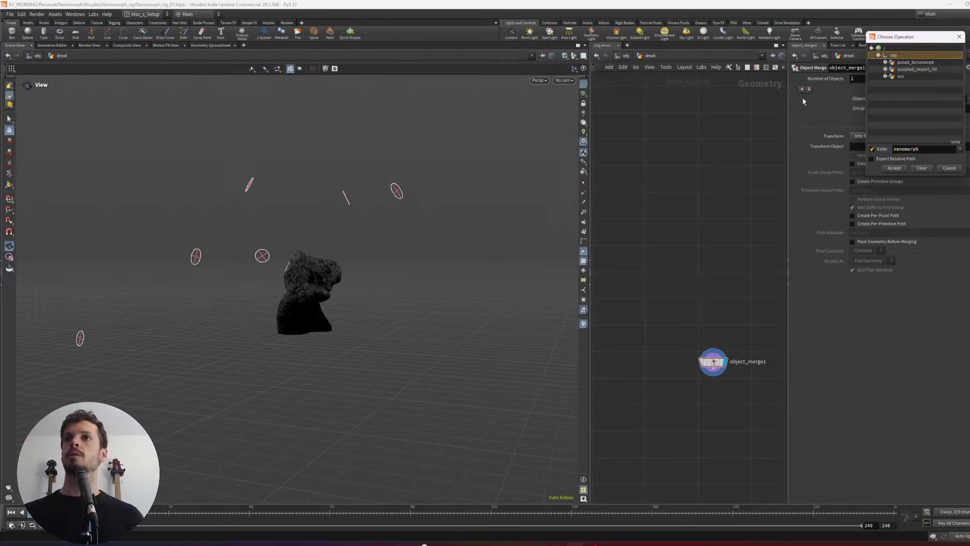
{"action": "left_click", "coordinate": [902, 63]}
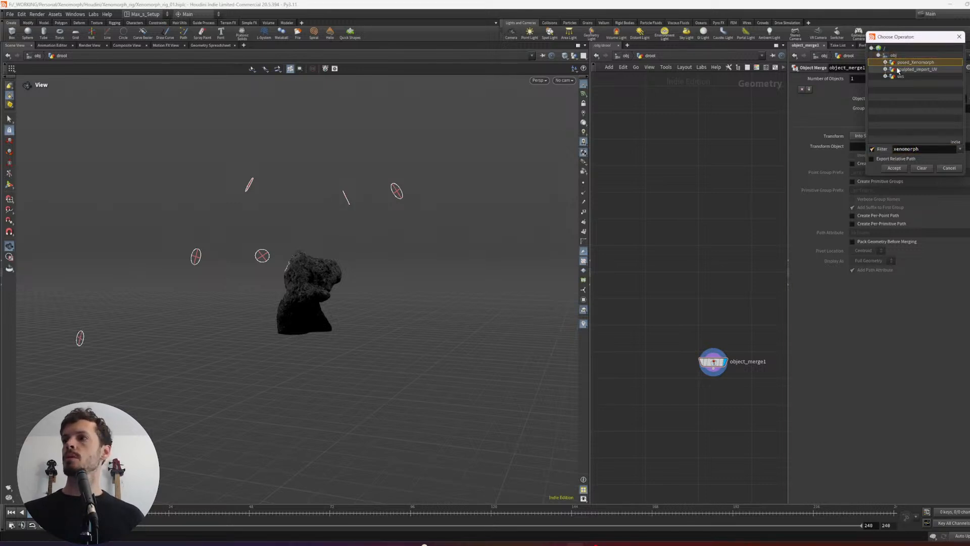
{"action": "left_click", "coordinate": [885, 62]}
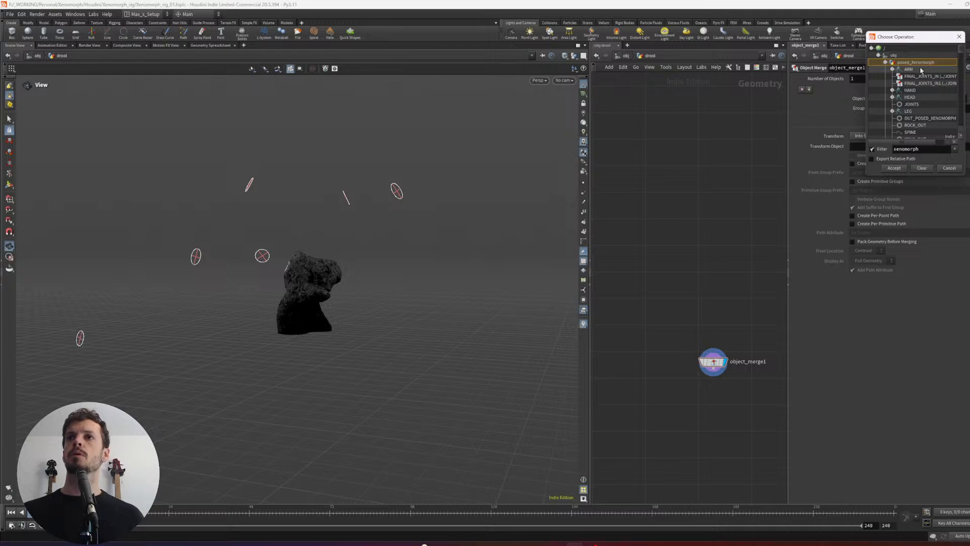
- Filter the operator list for xeno_out and set Object 1 to /obj/posed_Xenomorph/XENO_OUT
{"action": "left_click", "coordinate": [930, 148]}
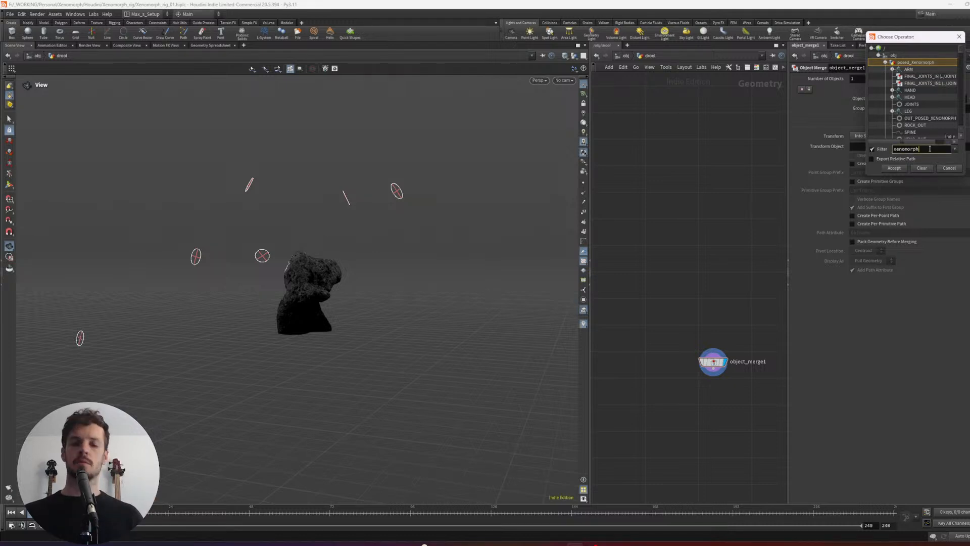
{"action": "key", "text": "ctrl+a"}
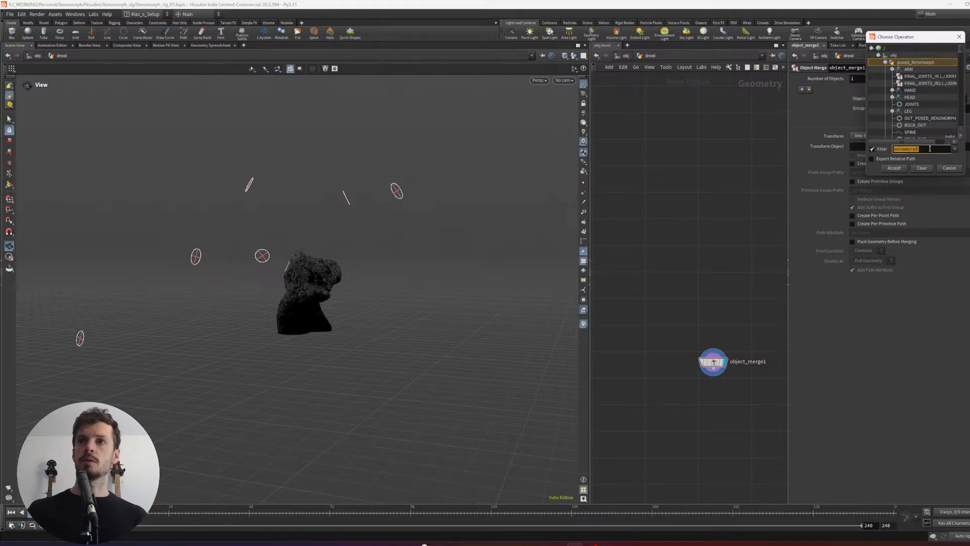
{"action": "type", "text": "xeno_out"}
{"action": "key", "text": "Return"}
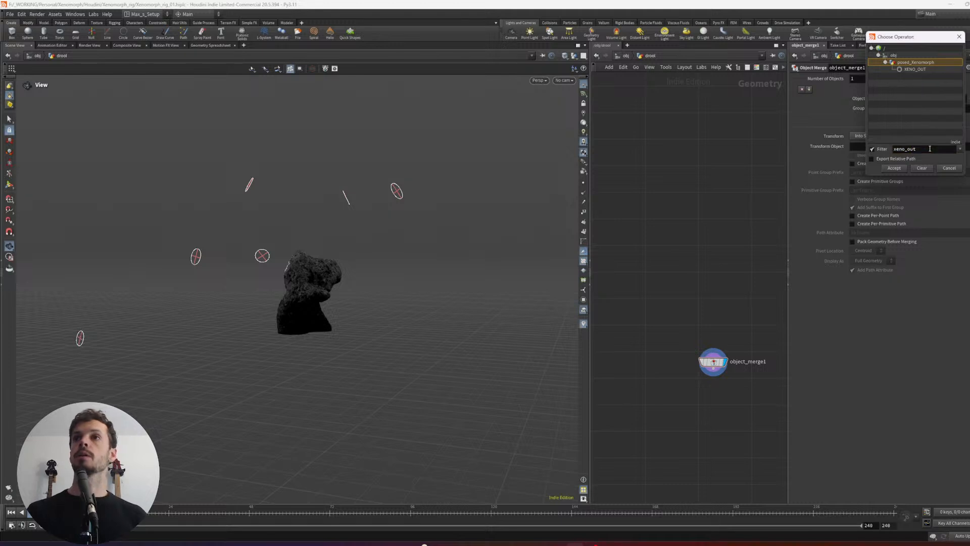
{"action": "double_click", "coordinate": [914, 70]}
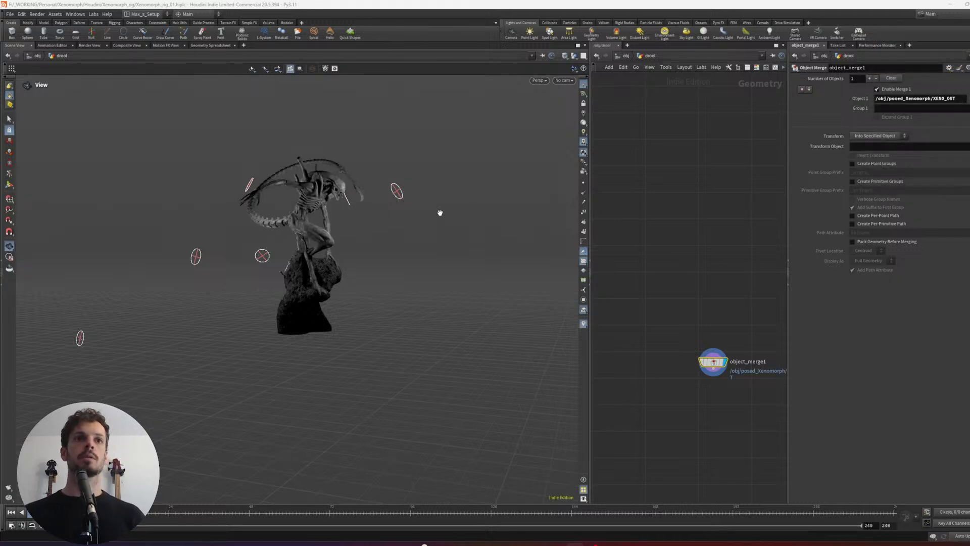
- Frame the merged Xenomorph and examine its open mouth, teeth and inner jaw from the front and side
{"action": "key", "text": "f"}
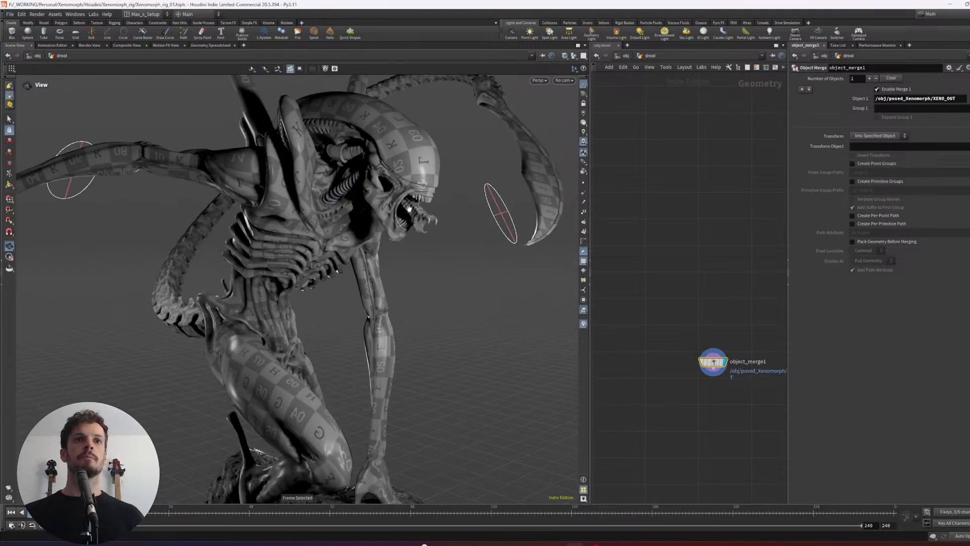
{"action": "left_click_drag", "start_coordinate": [409, 209], "coordinate": [444, 206]}
{"action": "scroll", "coordinate": [483, 197], "scroll_direction": "up", "scroll_amount": 3}
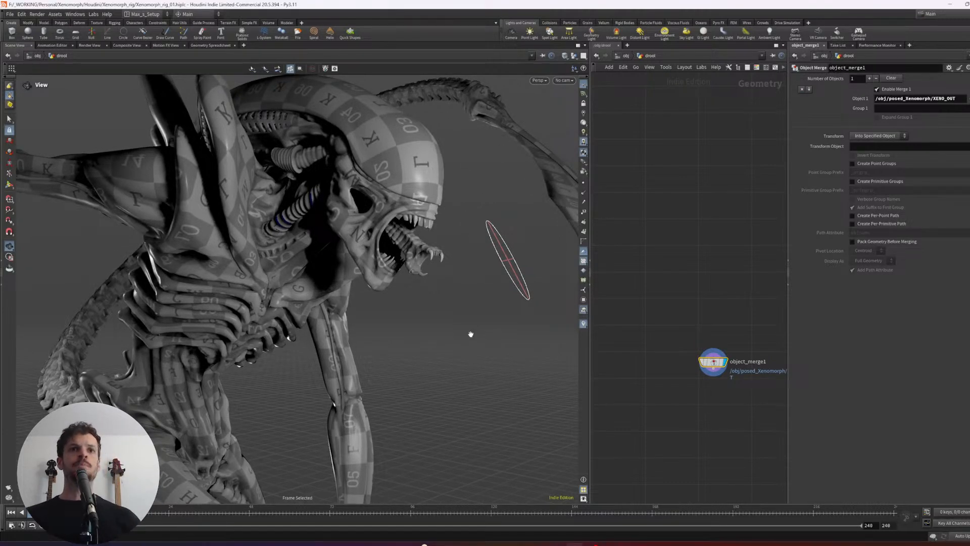
{"action": "left_click_drag", "start_coordinate": [471, 334], "coordinate": [394, 219]}
{"action": "scroll", "coordinate": [468, 221], "scroll_direction": "up", "scroll_amount": 3}
{"action": "scroll", "coordinate": [468, 221], "scroll_direction": "down", "scroll_amount": 2}
{"action": "scroll", "coordinate": [474, 212], "scroll_direction": "up", "scroll_amount": 3}
{"action": "middle_click_drag", "start_coordinate": [475, 213], "coordinate": [391, 236]}
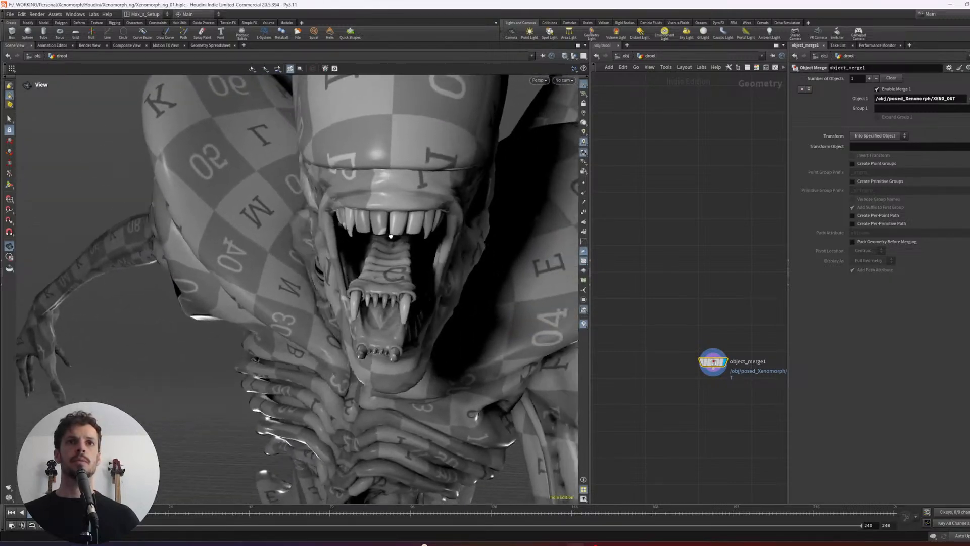
{"action": "left_click_drag", "start_coordinate": [391, 236], "coordinate": [433, 219]}
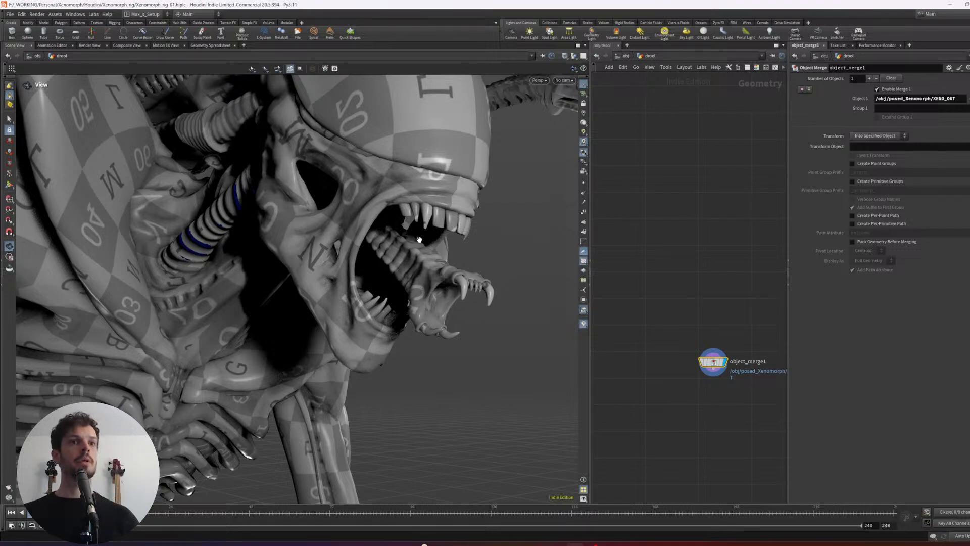
{"action": "left_click_drag", "start_coordinate": [420, 240], "coordinate": [450, 273]}
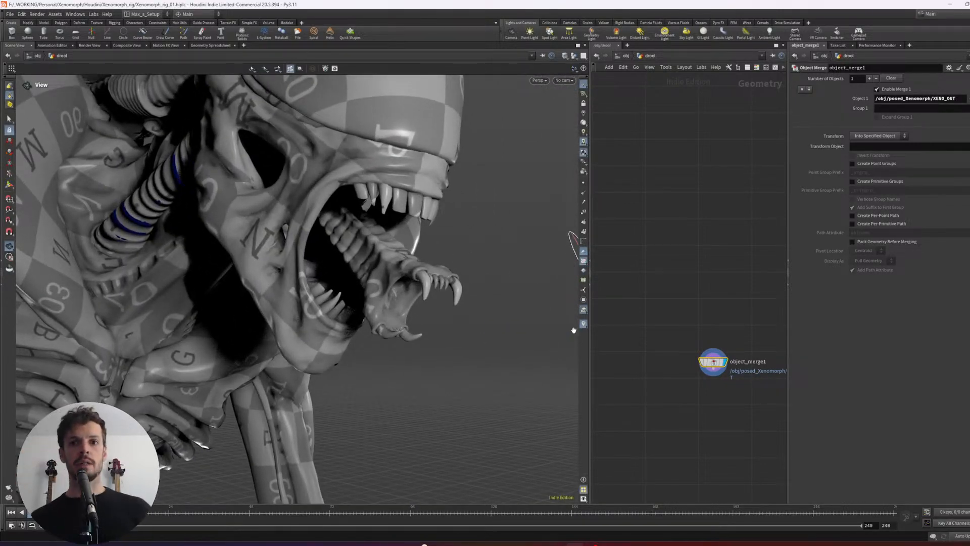
{"action": "middle_click_drag", "start_coordinate": [681, 400], "coordinate": [653, 333]}
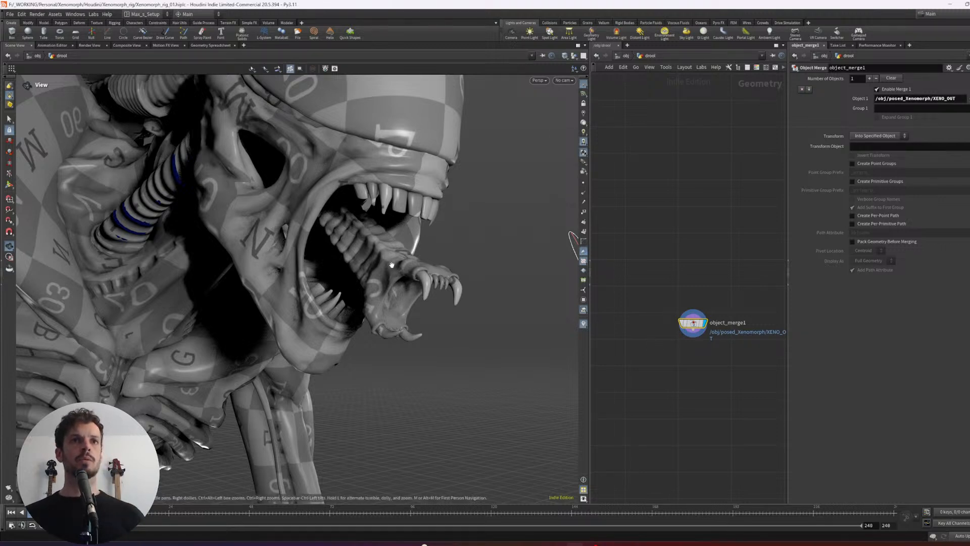
{"action": "left_click_drag", "start_coordinate": [388, 237], "coordinate": [412, 240]}
- Add a Split node, wire it below object_merge1 with rounded network wiring, and display its result
{"action": "left_click", "coordinate": [695, 369]}
{"action": "middle_click_drag", "start_coordinate": [695, 370], "coordinate": [691, 339]}
{"action": "key", "text": "Tab"}
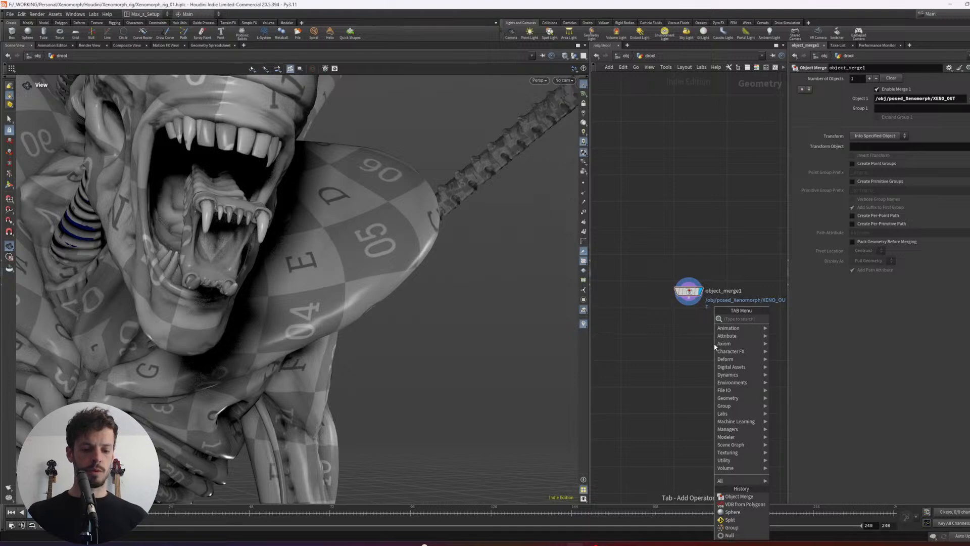
{"action": "left_click", "coordinate": [730, 520]}
{"action": "left_click", "coordinate": [713, 344]}
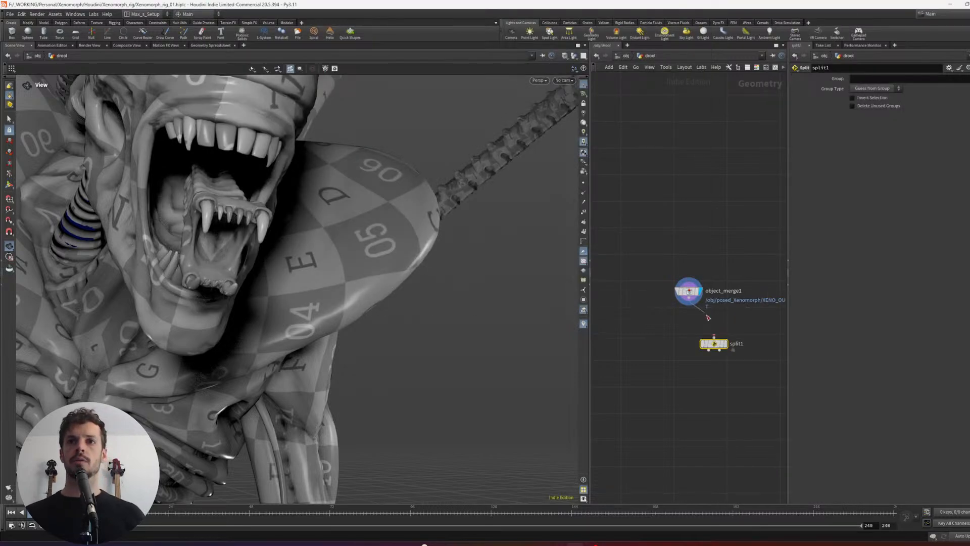
{"action": "left_click_drag", "start_coordinate": [709, 317], "coordinate": [713, 336]}
{"action": "key", "text": "shift+s"}
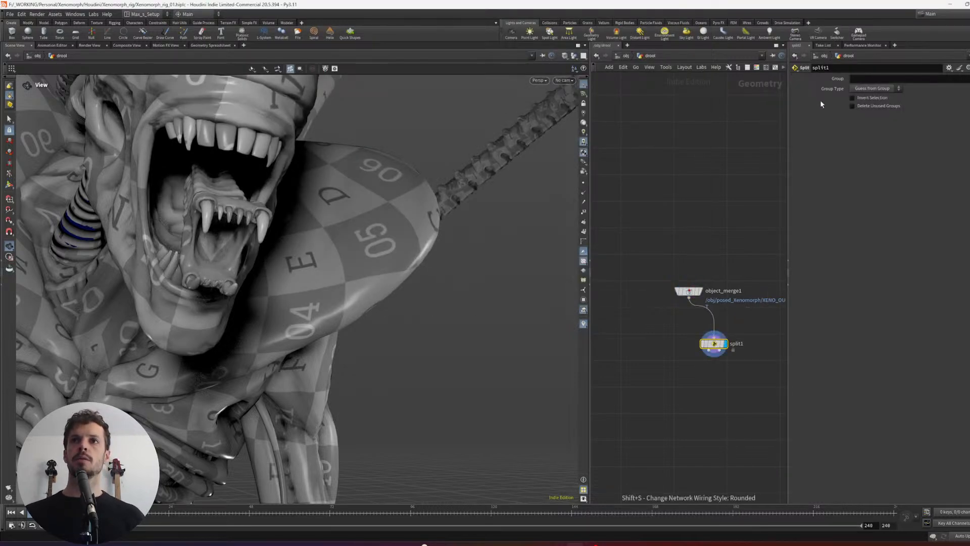
{"action": "left_click", "coordinate": [864, 77]}
{"action": "type", "text": "@name=teeth"}
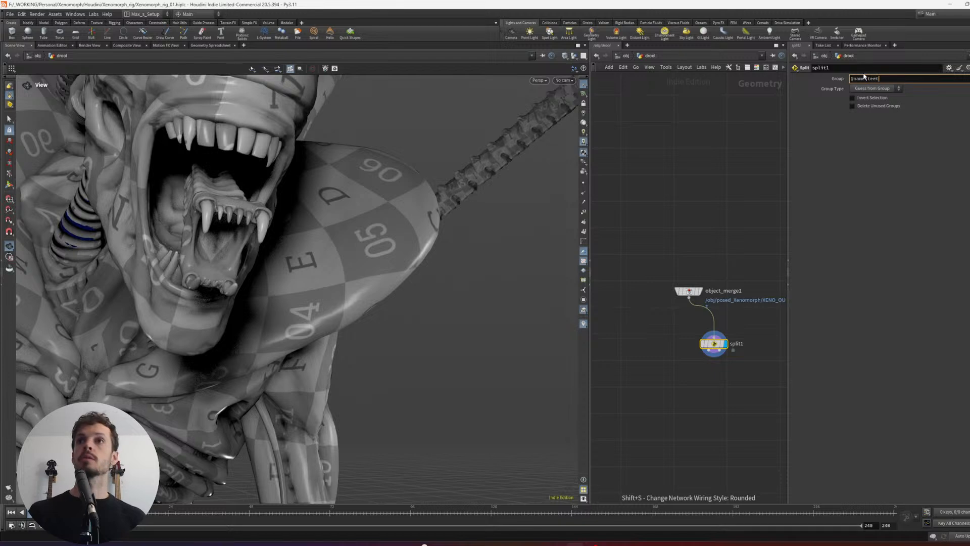
{"action": "key", "text": "Return"}
- Display object_merge1 and inspect its node info for the available attributes and primitive groups
{"action": "left_click", "coordinate": [690, 292]}
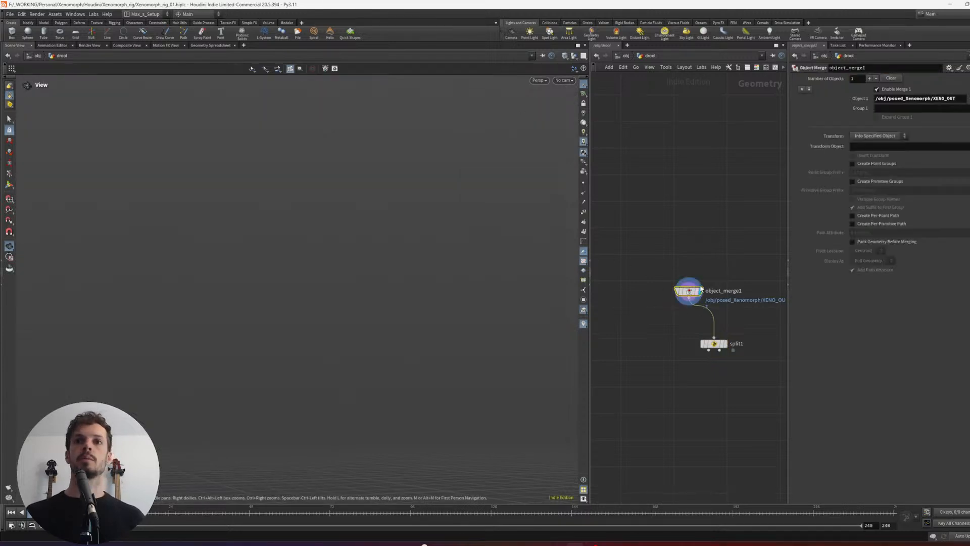
{"action": "middle_click", "coordinate": [692, 301]}
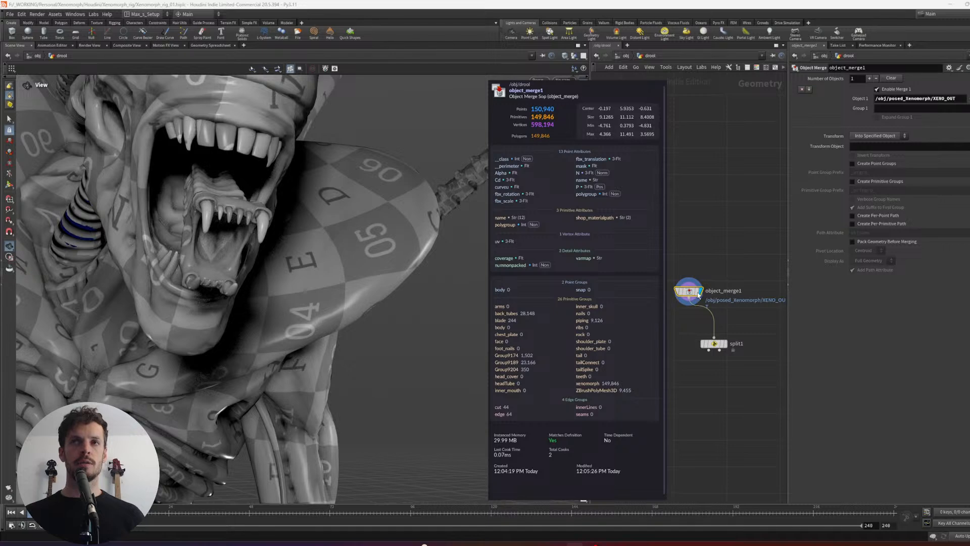
{"action": "middle_click_drag", "start_coordinate": [681, 284], "coordinate": [712, 289]}
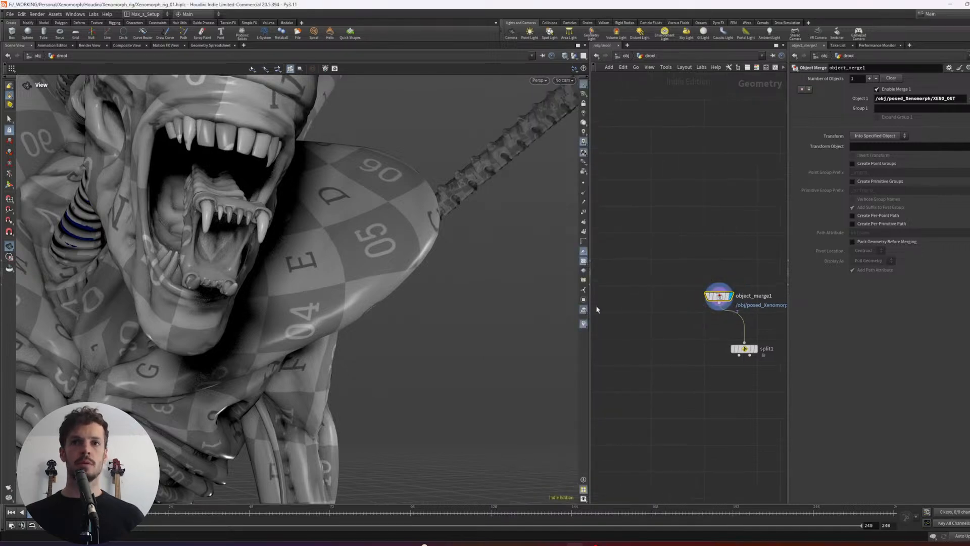
- Split the scene view pane, turn the new pane into a Geometry Spreadsheet and browse object_merge1's primitive attributes
{"action": "key", "text": "alt+bracketright"}
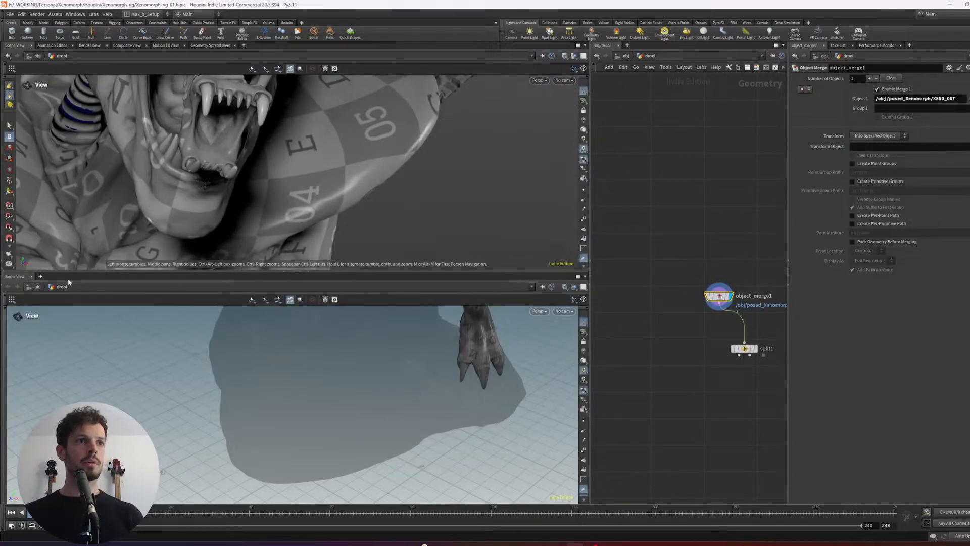
{"action": "right_click", "coordinate": [24, 279]}
{"action": "left_click", "coordinate": [183, 342]}
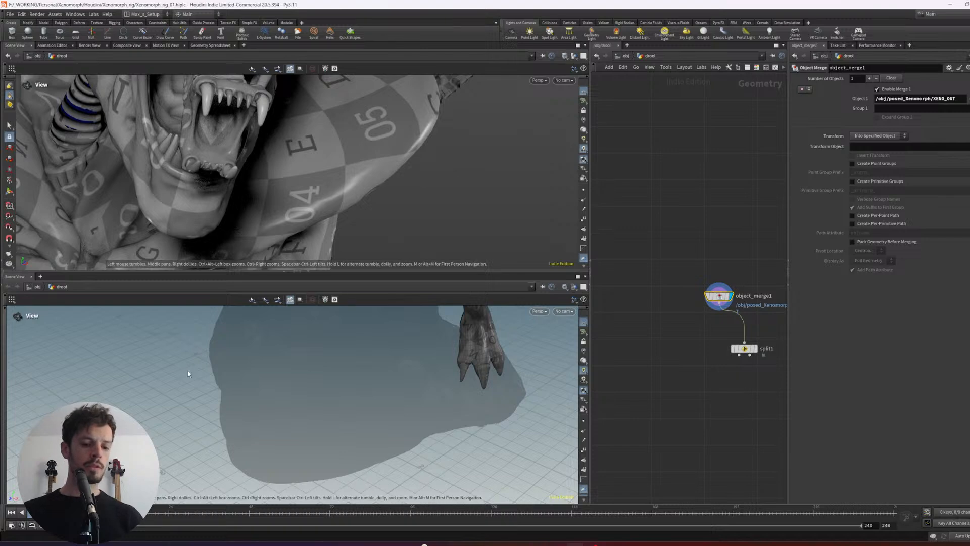
{"action": "left_click", "coordinate": [170, 299]}
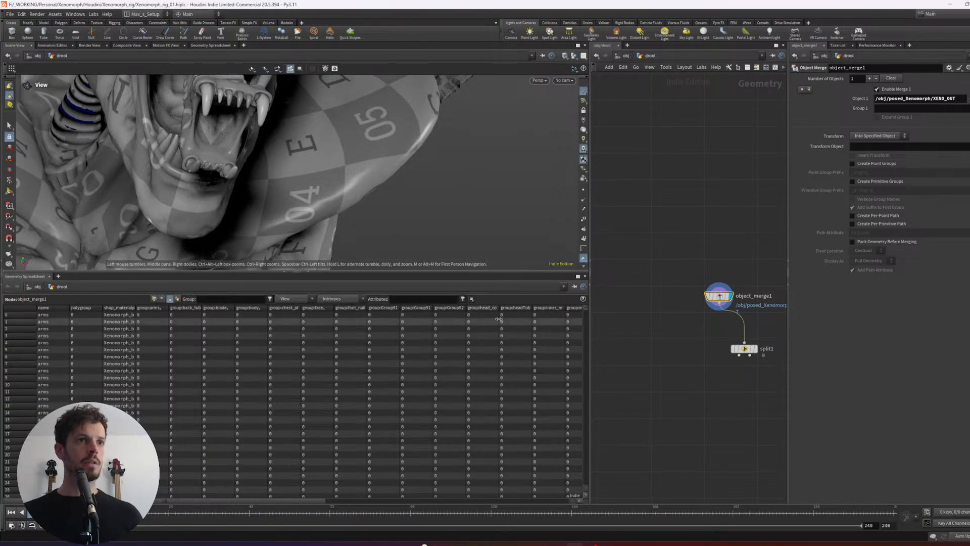
{"action": "left_click_drag", "start_coordinate": [585, 307], "coordinate": [653, 383]}
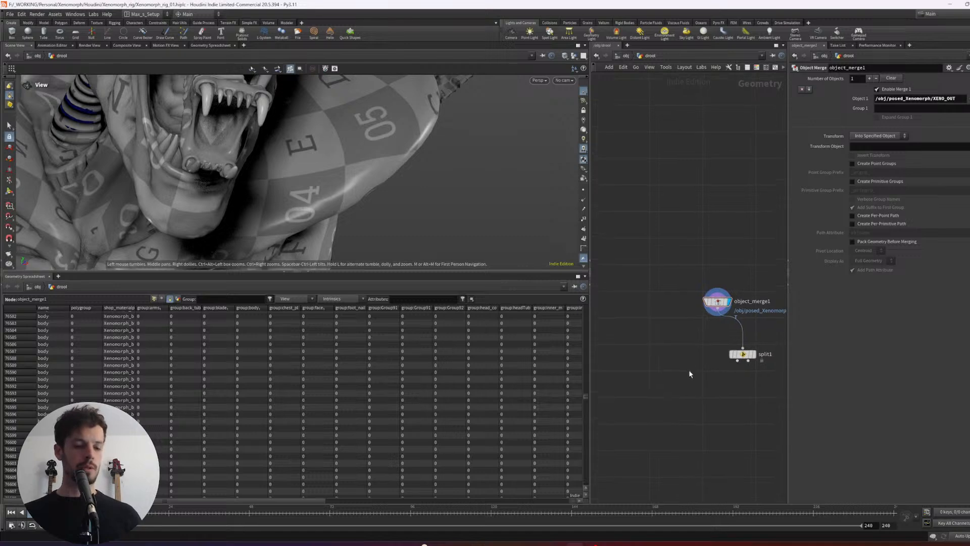
- Open the posed_Xenomorph object, display OUT_POSED_XENOMORPH, and examine its node info and primitive name attributes in the spreadsheet
{"action": "key", "text": "u"}
{"action": "middle_click_drag", "start_coordinate": [733, 286], "coordinate": [740, 292]}
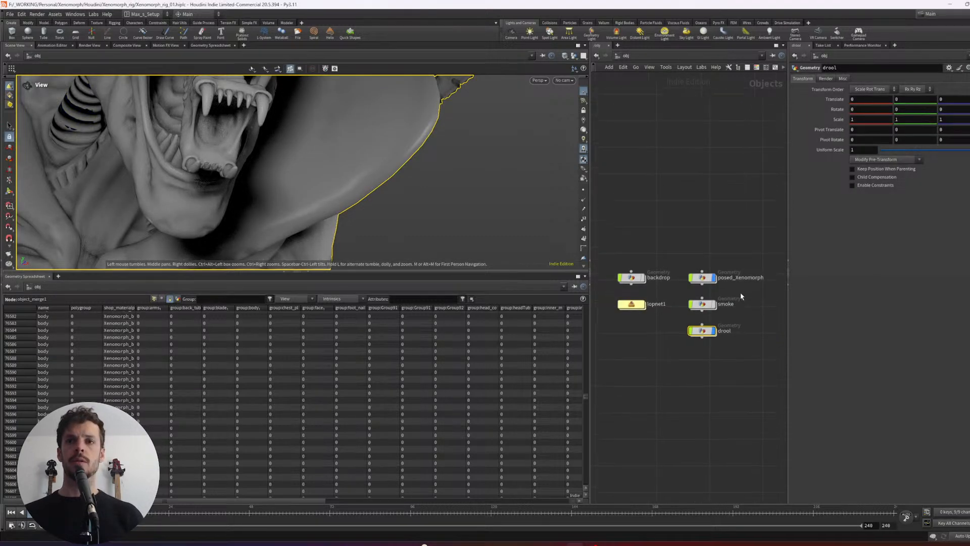
{"action": "double_click", "coordinate": [702, 278]}
{"action": "middle_click_drag", "start_coordinate": [703, 249], "coordinate": [734, 346]}
{"action": "scroll", "coordinate": [705, 296], "scroll_direction": "up", "scroll_amount": 3}
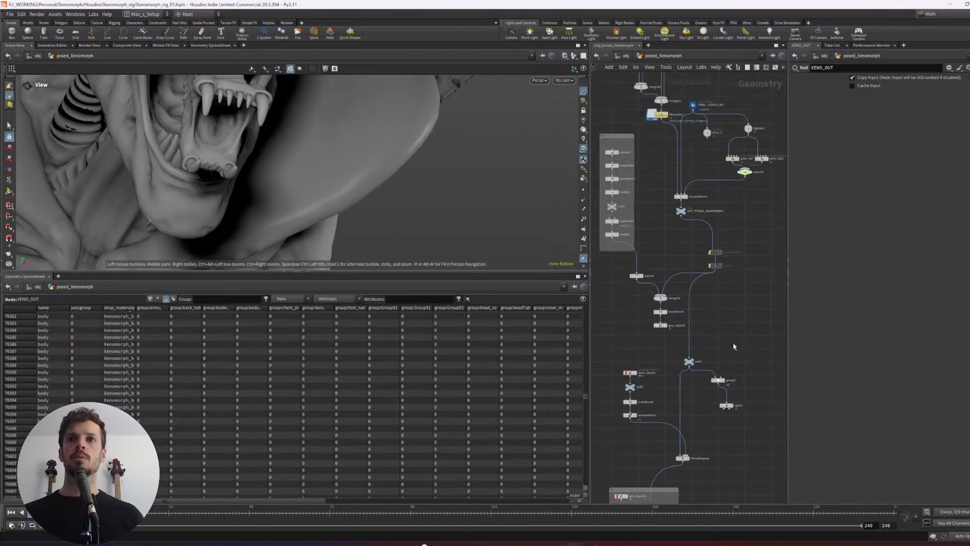
{"action": "scroll", "coordinate": [698, 209], "scroll_direction": "up", "scroll_amount": 3}
{"action": "left_click", "coordinate": [678, 213]}
{"action": "key", "text": "r"}
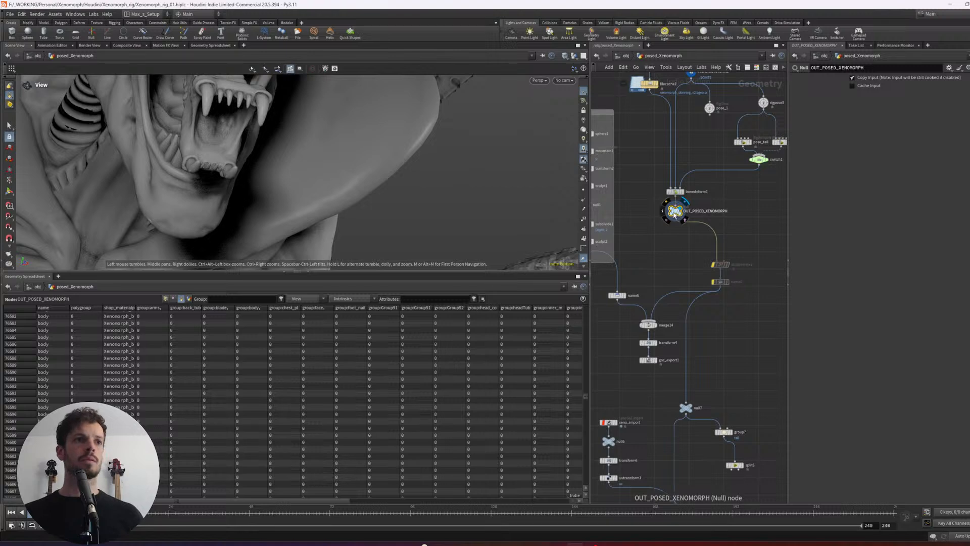
{"action": "middle_click", "coordinate": [674, 214]}
{"action": "left_click_drag", "start_coordinate": [587, 394], "coordinate": [602, 356]}
{"action": "middle_click_drag", "start_coordinate": [741, 257], "coordinate": [745, 240]}
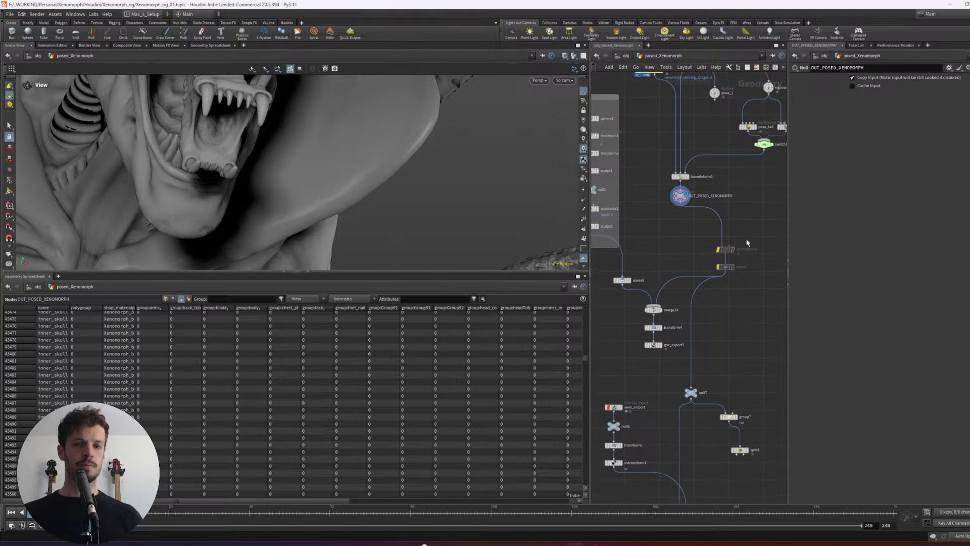
- Return to the drool network and enlarge the scene view by shrinking the Geometry Spreadsheet pane
{"action": "key", "text": "u"}
{"action": "double_click", "coordinate": [703, 313]}
{"action": "middle_click_drag", "start_coordinate": [706, 372], "coordinate": [658, 338]}
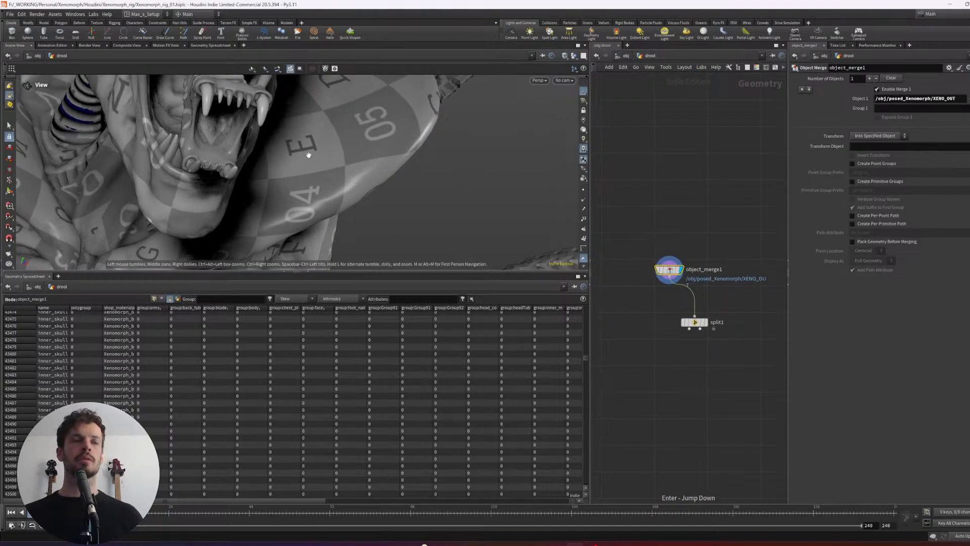
{"action": "left_click_drag", "start_coordinate": [308, 154], "coordinate": [344, 192]}
{"action": "left_click_drag", "start_coordinate": [420, 273], "coordinate": [417, 432]}
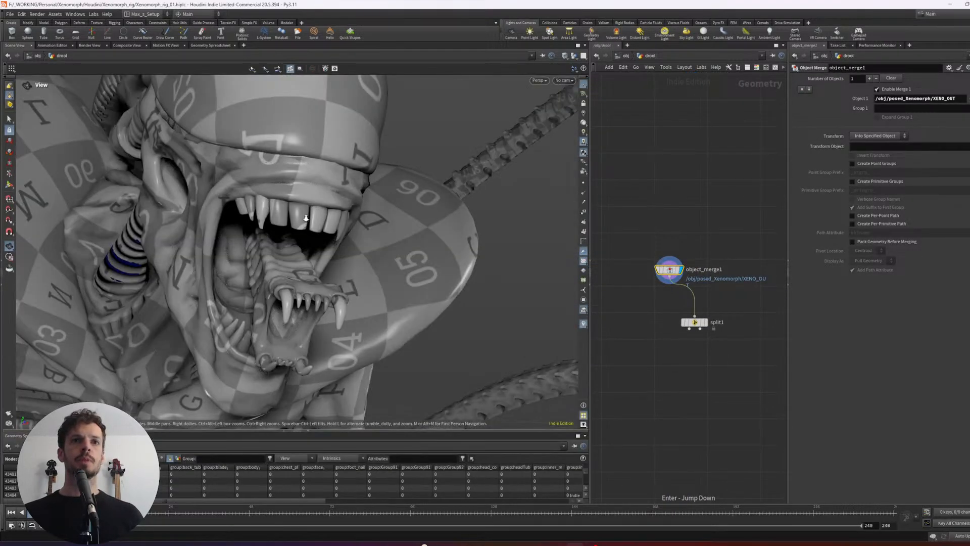
- Select all the outer teeth of the creature's upper jaw in the scene view
{"action": "right_click_drag", "start_coordinate": [306, 218], "coordinate": [366, 260]}
{"action": "left_click_drag", "start_coordinate": [366, 260], "coordinate": [340, 204]}
{"action": "key", "text": "s"}
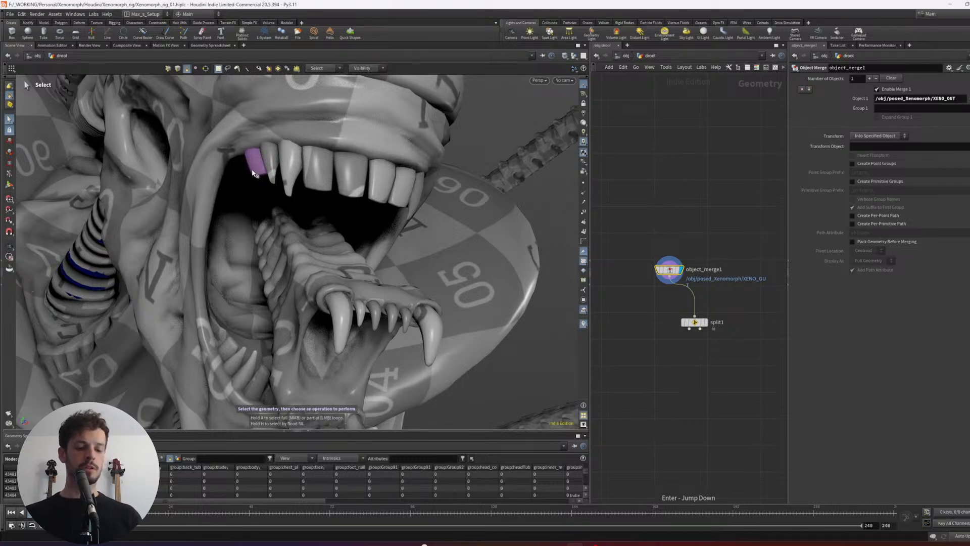
{"action": "left_click", "coordinate": [256, 170]}
{"action": "left_click", "coordinate": [271, 160], "text": "shift"}
{"action": "left_click", "coordinate": [288, 162], "text": "shift"}
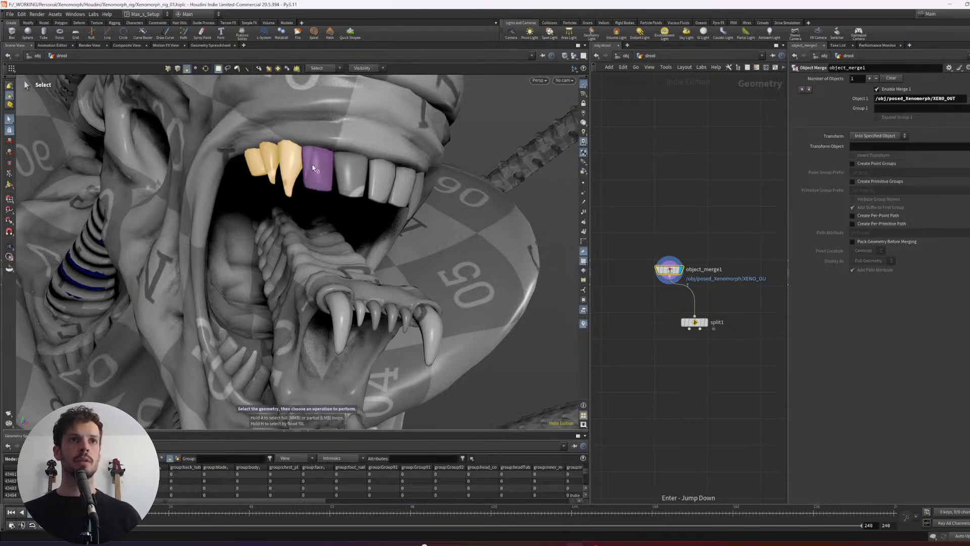
{"action": "left_click", "coordinate": [318, 171], "text": "shift"}
{"action": "left_click", "coordinate": [348, 174], "text": "shift"}
{"action": "left_click", "coordinate": [415, 185], "text": "shift"}
{"action": "left_click", "coordinate": [418, 194], "text": "shift"}
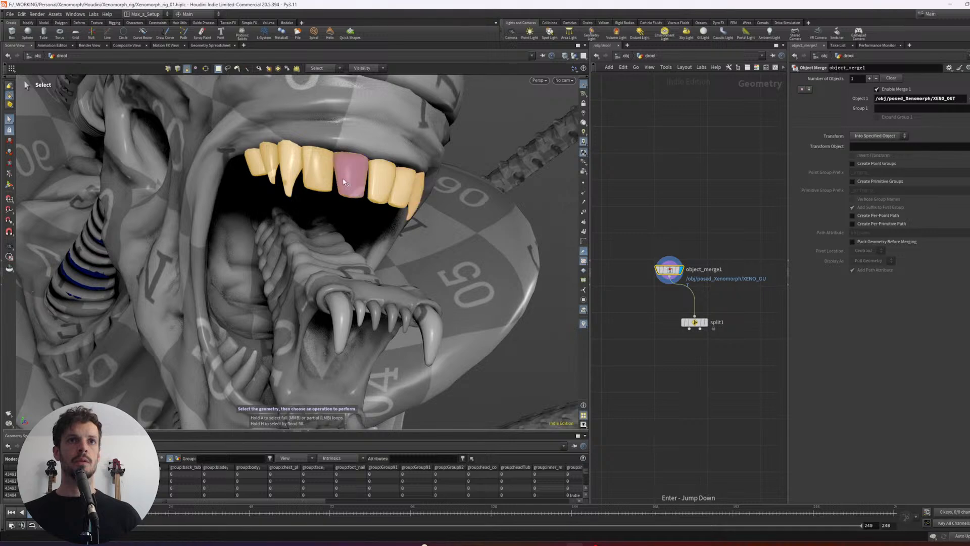
- Add all the outer teeth of the lower jaw to the primitive selection
{"action": "left_click_drag", "start_coordinate": [435, 202], "coordinate": [284, 241], "text": "alt"}
{"action": "left_click", "coordinate": [390, 203], "text": "shift"}
{"action": "left_click", "coordinate": [298, 252], "text": "shift"}
{"action": "left_click", "coordinate": [279, 253], "text": "shift"}
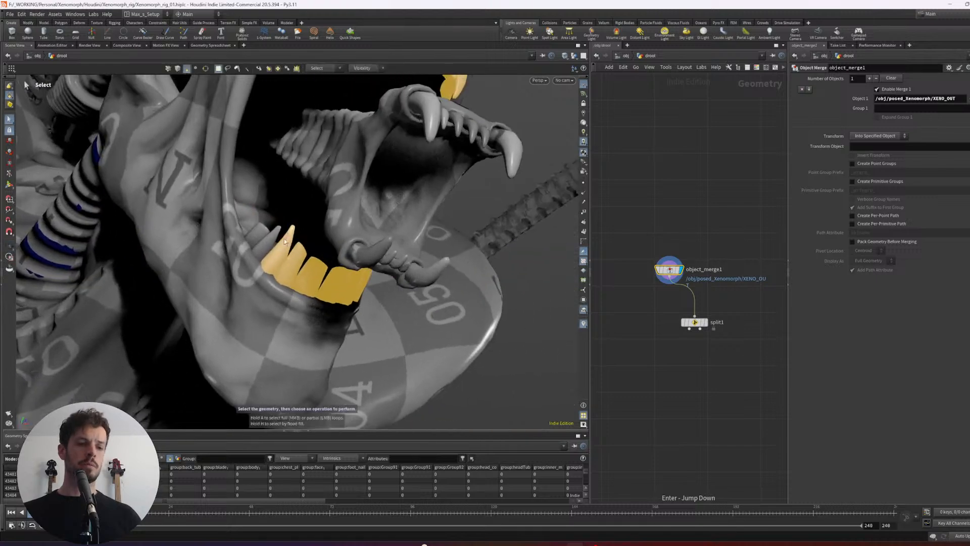
{"action": "left_click", "coordinate": [268, 247], "text": "shift"}
{"action": "left_click", "coordinate": [256, 235], "text": "shift"}
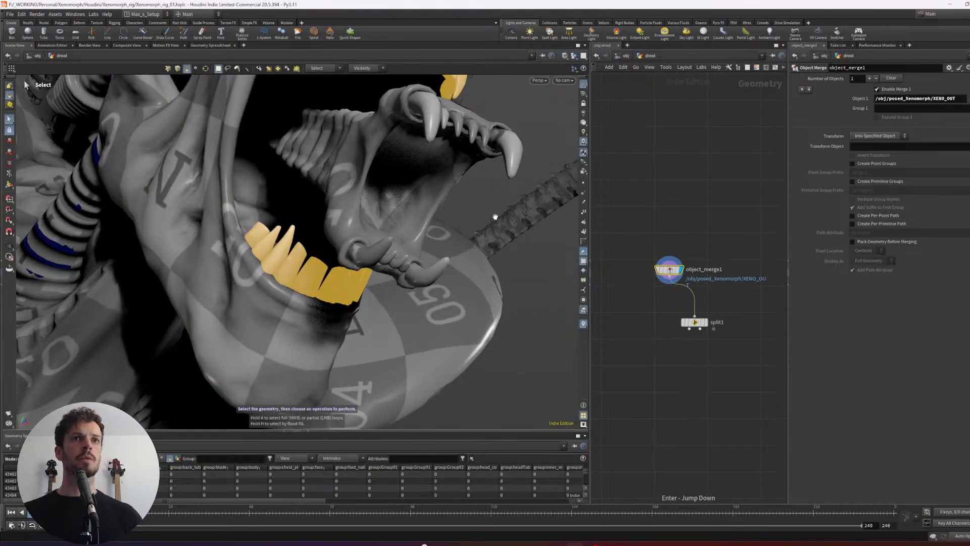
- Isolate the selected upper and lower outer teeth with a new Split node after object_merge1
{"action": "right_click_drag", "start_coordinate": [496, 217], "coordinate": [346, 250], "text": "alt"}
{"action": "key", "text": "Tab"}
{"action": "type", "text": "split"}
{"action": "key", "text": "Return"}
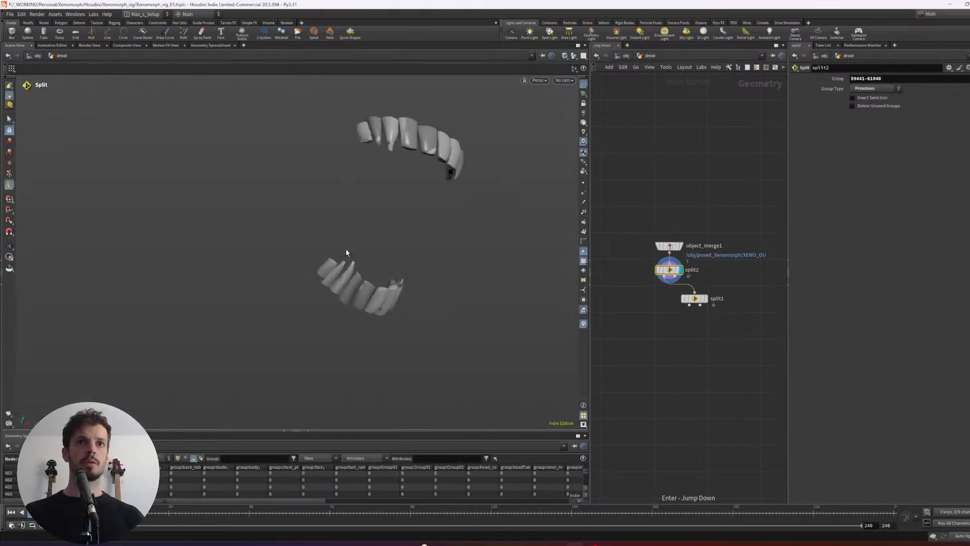
- Delete the old name-based Split node, offset the new Split below object_merge1, and rename it main_teeth
{"action": "left_click_drag", "start_coordinate": [695, 298], "coordinate": [695, 328]}
{"action": "key", "text": "Delete"}
{"action": "left_click_drag", "start_coordinate": [706, 306], "coordinate": [649, 269]}
{"action": "left_click_drag", "start_coordinate": [670, 270], "coordinate": [640, 292]}
{"action": "left_click", "coordinate": [665, 293]}
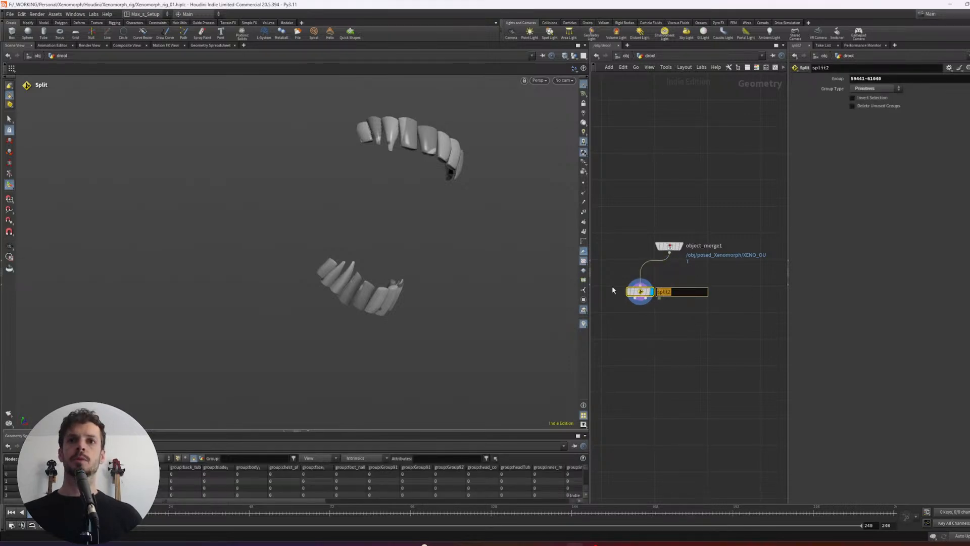
{"action": "type", "text": "main_teeth"}
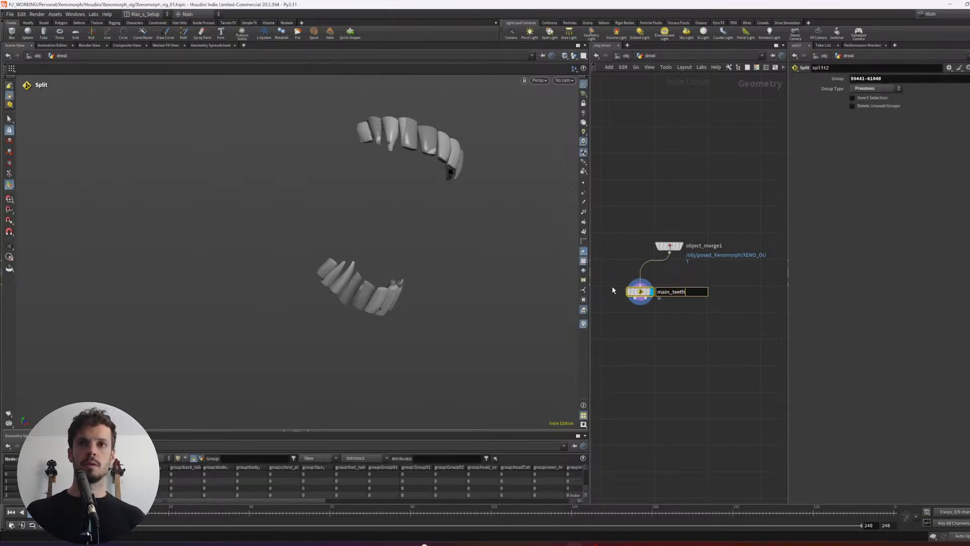
{"action": "key", "text": "Return"}
- Branch a Null node off object_merge1 beside main_teeth and display it
{"action": "left_click", "coordinate": [681, 246]}
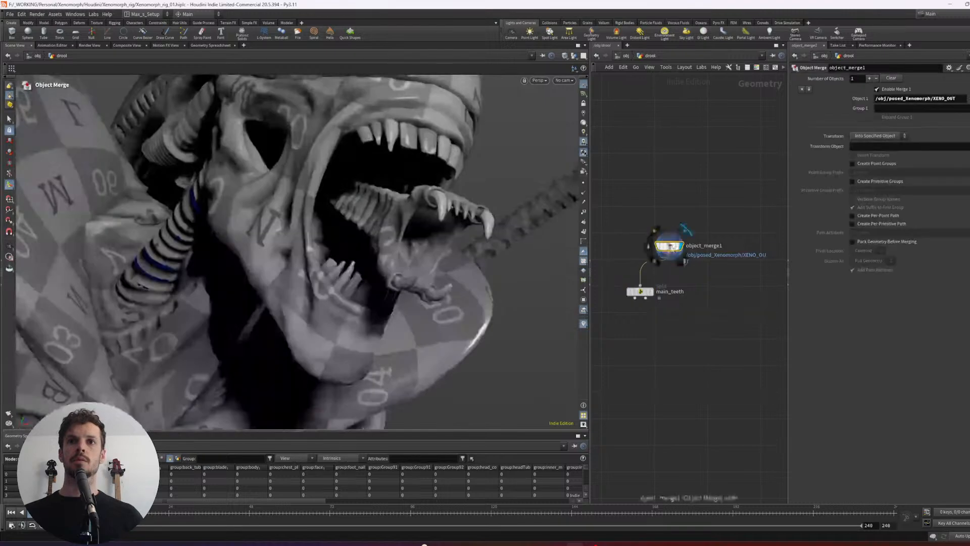
{"action": "left_click_drag", "start_coordinate": [670, 246], "coordinate": [689, 237]}
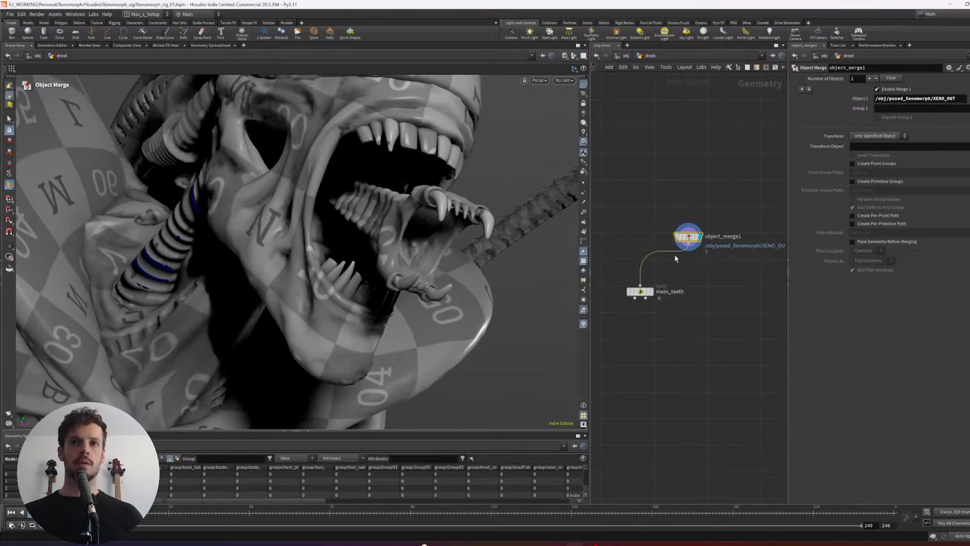
{"action": "key", "text": "Tab"}
{"action": "type", "text": "null"}
{"action": "key", "text": "Return"}
{"action": "left_click", "coordinate": [719, 272]}
{"action": "left_click_drag", "start_coordinate": [689, 243], "coordinate": [718, 264]}
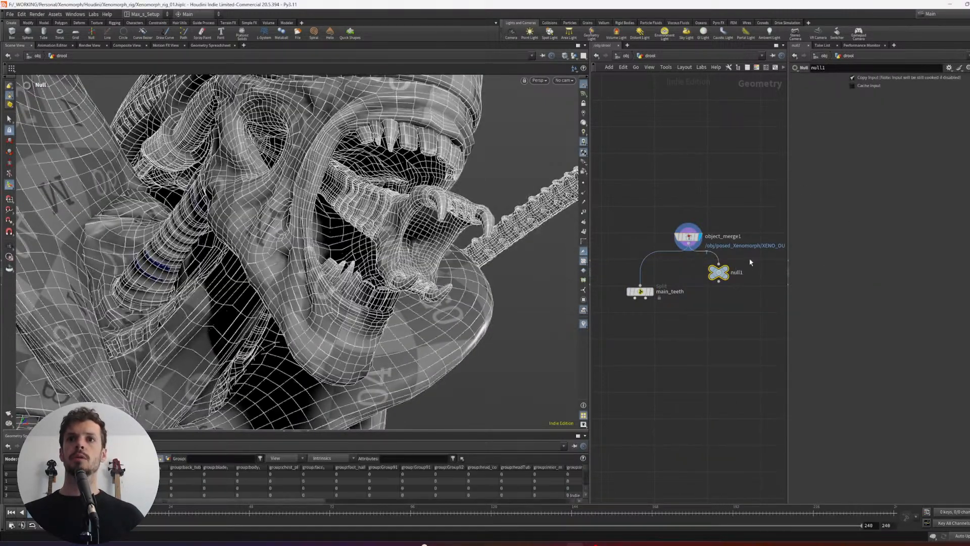
{"action": "left_click", "coordinate": [726, 270]}
- Select all the upper and lower teeth of the creature's inner mouth in the scene view
{"action": "mouse_move", "coordinate": [540, 253]}
{"action": "left_mouse_down", "text": "alt"}
{"action": "mouse_move", "coordinate": [507, 204]}
{"action": "mouse_move", "coordinate": [431, 214]}
{"action": "left_mouse_up", "text": "alt"}
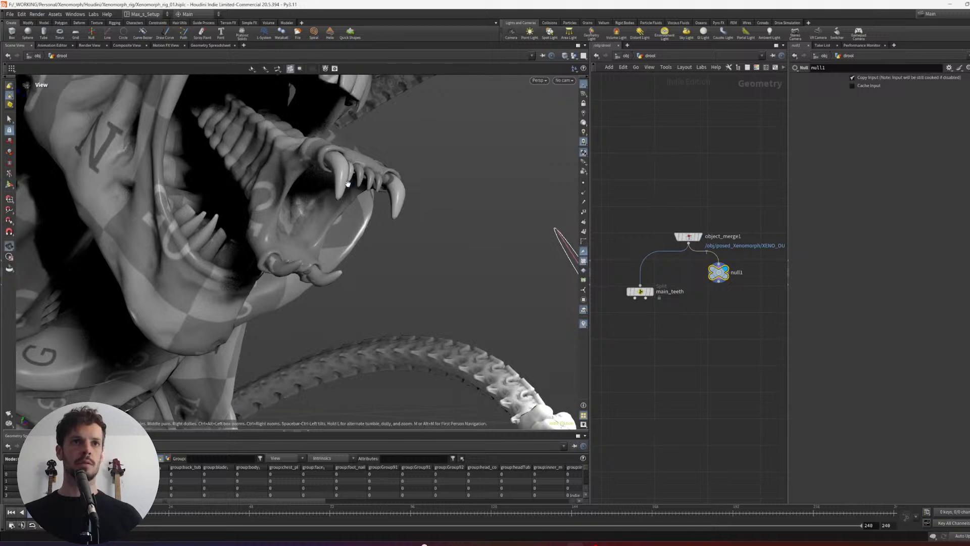
{"action": "left_click_drag", "start_coordinate": [348, 184], "coordinate": [345, 195], "text": "alt"}
{"action": "key", "text": "s"}
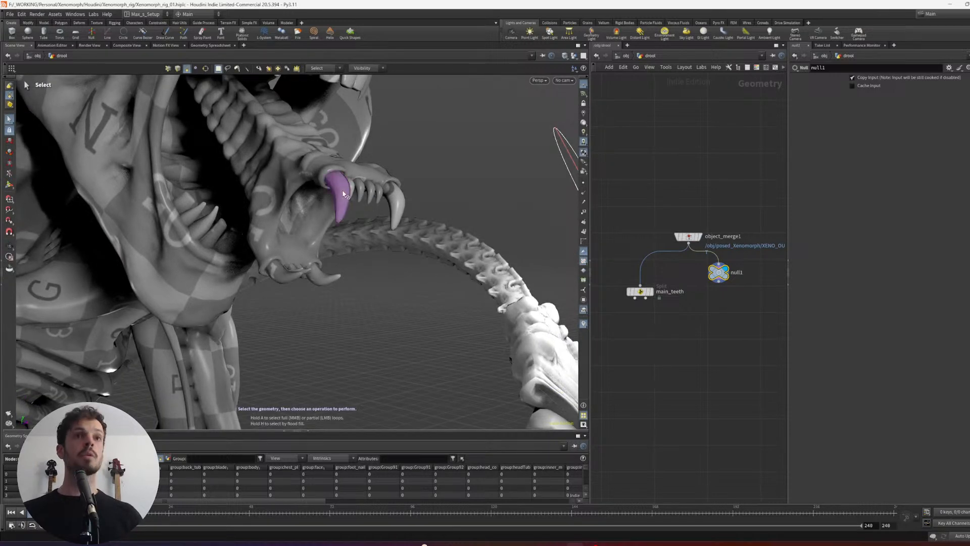
{"action": "left_click", "coordinate": [348, 191]}
{"action": "left_click", "coordinate": [380, 193], "text": "shift"}
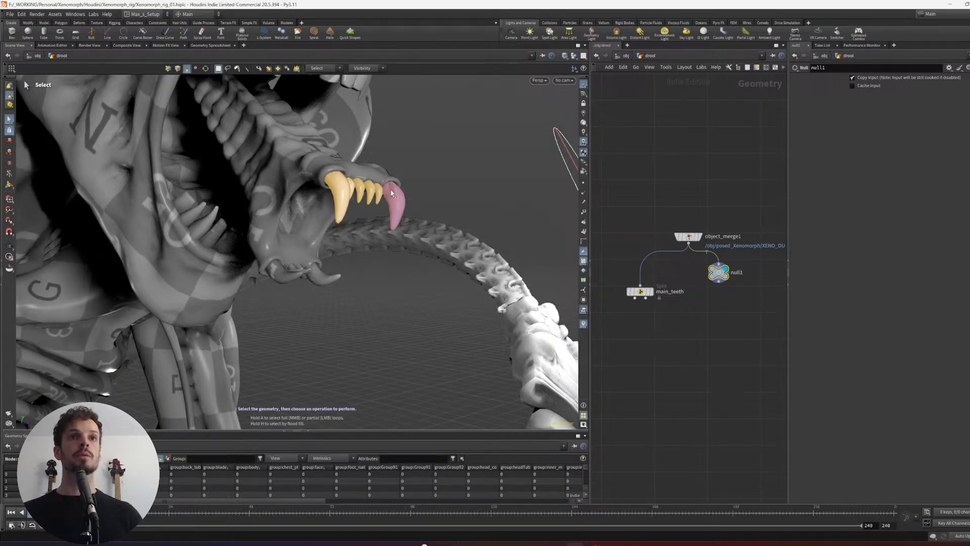
{"action": "left_click", "coordinate": [282, 271], "text": "shift"}
{"action": "left_click", "coordinate": [322, 275], "text": "shift"}
{"action": "key", "text": "Escape"}
{"action": "left_click_drag", "start_coordinate": [349, 251], "coordinate": [341, 281]}
{"action": "key", "text": "s"}
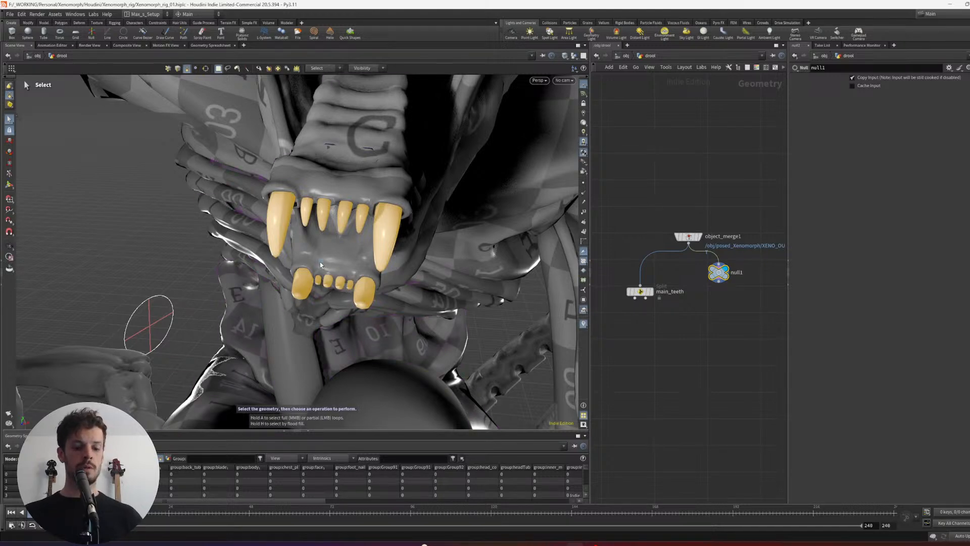
- Isolate the selected inner-mouth teeth with a Split node under null1 and hide the other objects in the scene view
{"action": "key", "text": "Tab"}
{"action": "key", "text": "Return"}
{"action": "left_click_drag", "start_coordinate": [320, 263], "coordinate": [437, 221], "text": "alt"}
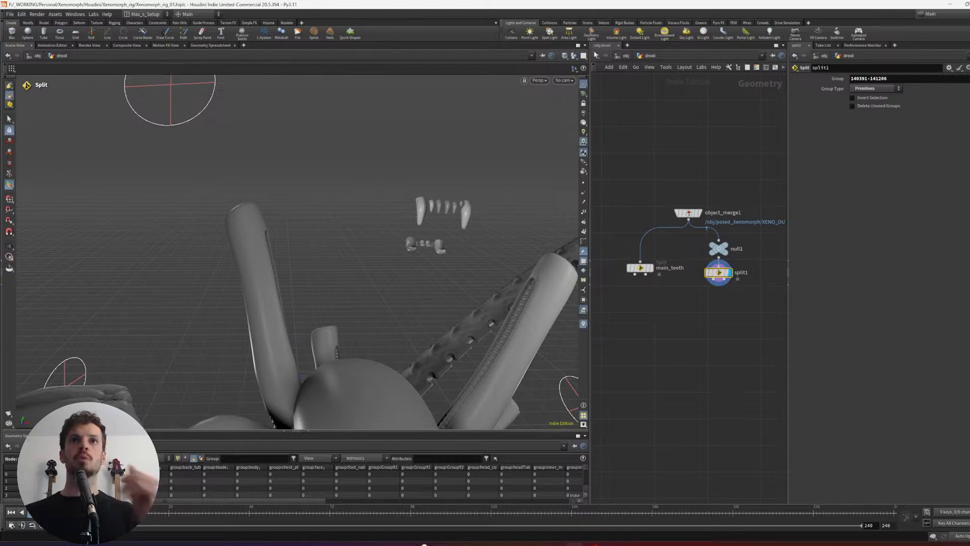
{"action": "left_click", "coordinate": [576, 57]}
{"action": "left_click", "coordinate": [589, 81]}
{"action": "left_click_drag", "start_coordinate": [470, 152], "coordinate": [390, 263], "text": "alt"}
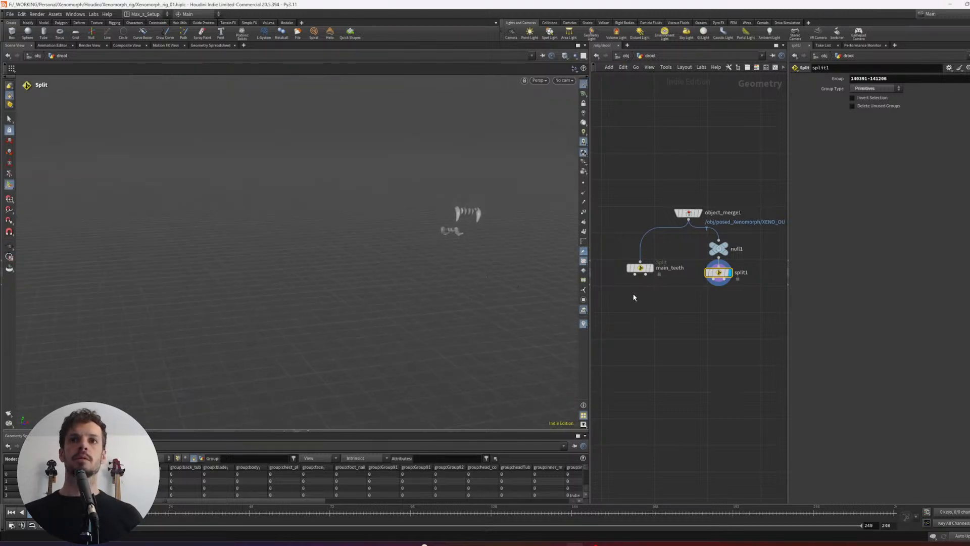
- Spread the main_teeth and inner-teeth branches apart beneath object_merge1 and display main_teeth
{"action": "left_click_drag", "start_coordinate": [685, 297], "coordinate": [639, 267]}
{"action": "left_click_drag", "start_coordinate": [641, 269], "coordinate": [628, 309]}
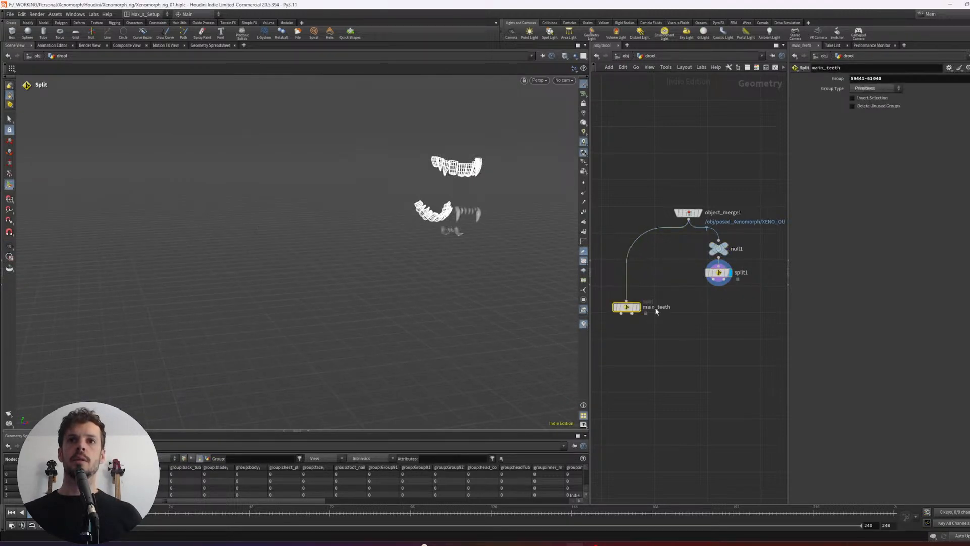
{"action": "left_click", "coordinate": [639, 307]}
{"action": "left_click", "coordinate": [713, 274]}
{"action": "left_click", "coordinate": [729, 272]}
{"action": "middle_click_drag", "start_coordinate": [763, 313], "coordinate": [735, 295]}
{"action": "left_click_drag", "start_coordinate": [735, 295], "coordinate": [719, 253]}
{"action": "left_click", "coordinate": [602, 290]}
{"action": "middle_click_drag", "start_coordinate": [602, 290], "coordinate": [630, 293]}
{"action": "left_click", "coordinate": [638, 293]}
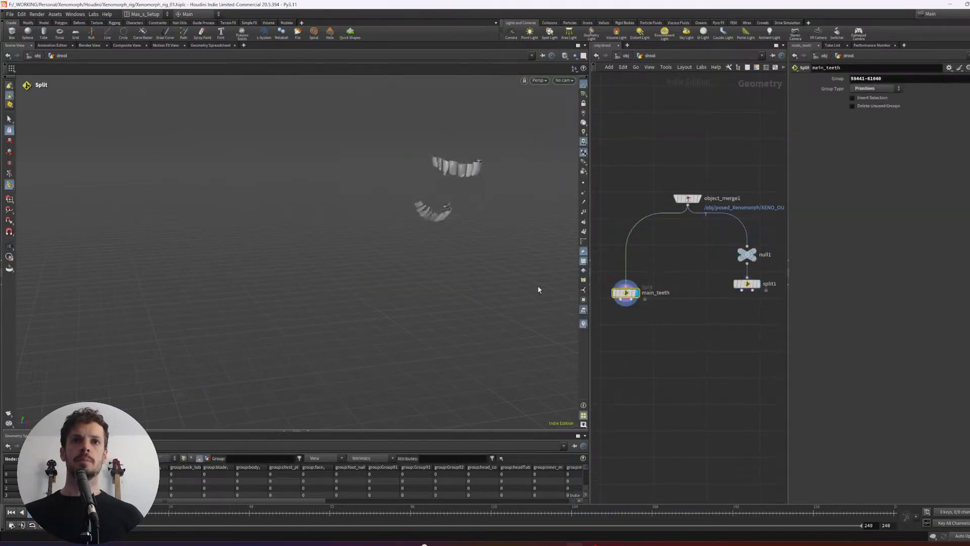
{"action": "scroll", "coordinate": [429, 227], "scroll_direction": "up", "scroll_amount": 3}
{"action": "left_click_drag", "start_coordinate": [428, 226], "coordinate": [444, 257]}
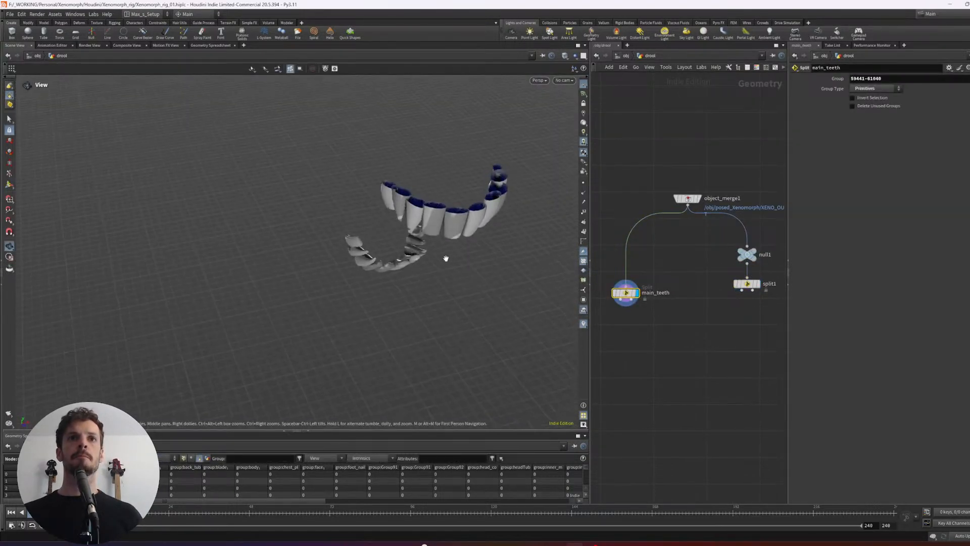
{"action": "scroll", "coordinate": [514, 203], "scroll_direction": "up", "scroll_amount": 3}
{"action": "left_click_drag", "start_coordinate": [514, 204], "coordinate": [546, 238]}
{"action": "key", "text": "Tab"}
{"action": "type", "text": "fil"}
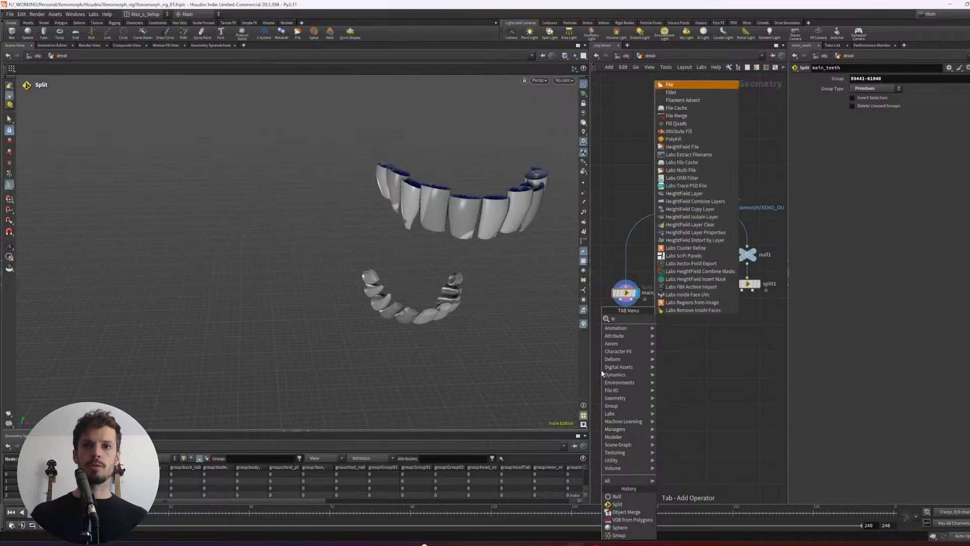
{"action": "key", "text": "Return"}
{"action": "key", "text": "Escape"}
{"action": "key", "text": "Tab"}
{"action": "type", "text": "fil"}
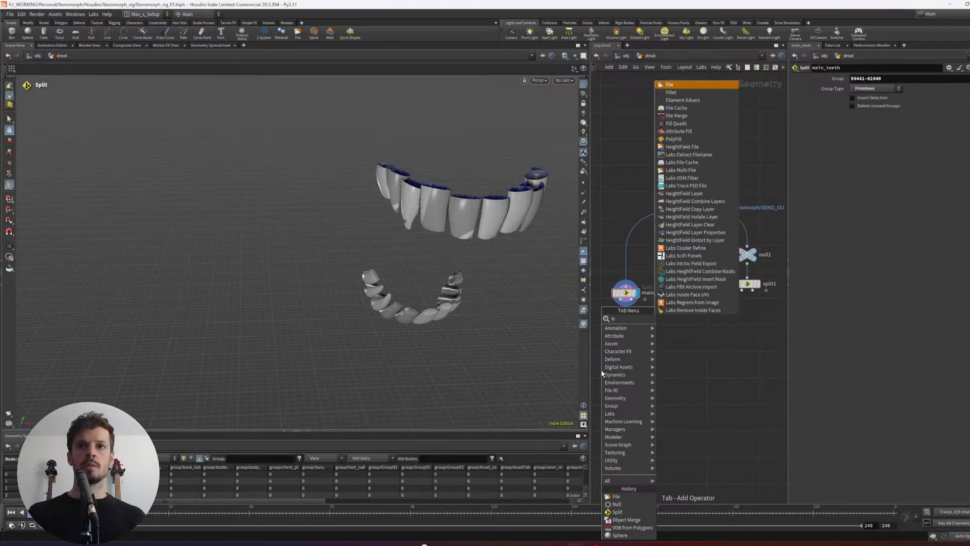
{"action": "type", "text": "l"}
{"action": "key", "text": "Return"}
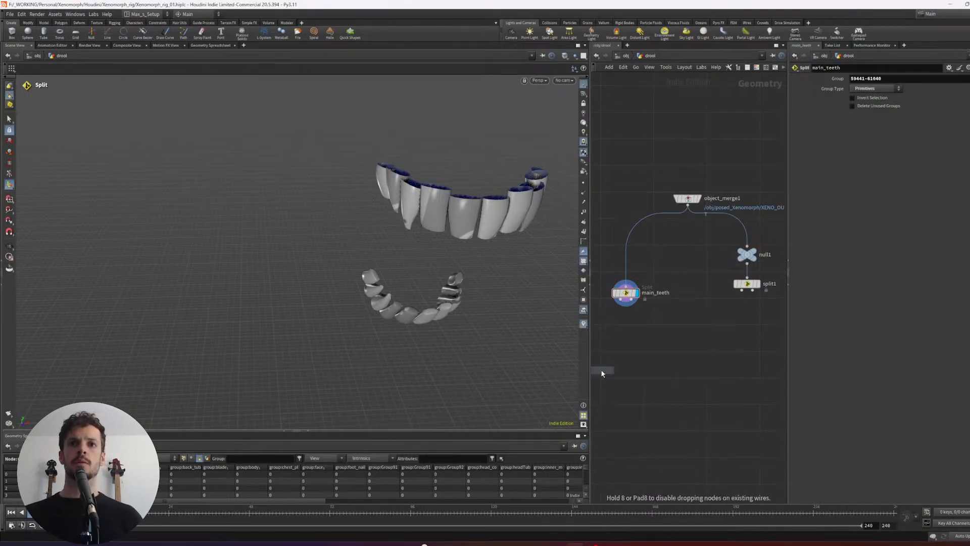
{"action": "key", "text": "Escape"}
- Cap the open ends of the outer teeth with a PolyFill node wired to main_teeth's first output, and display it
{"action": "key", "text": "Tab"}
{"action": "type", "text": "polyfill"}
{"action": "key", "text": "Return"}
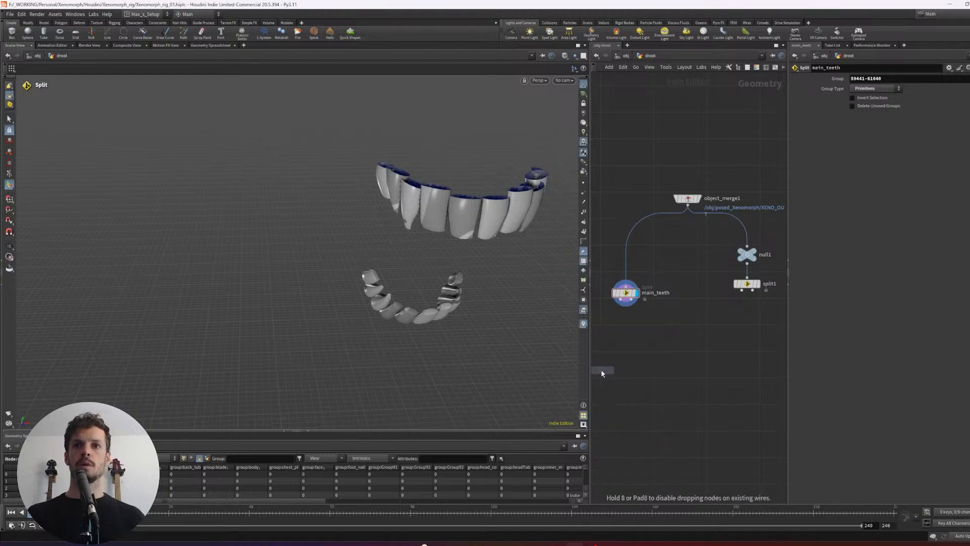
{"action": "left_click", "coordinate": [637, 341]}
{"action": "left_click", "coordinate": [621, 300]}
{"action": "left_click", "coordinate": [637, 336]}
{"action": "left_click", "coordinate": [648, 342]}
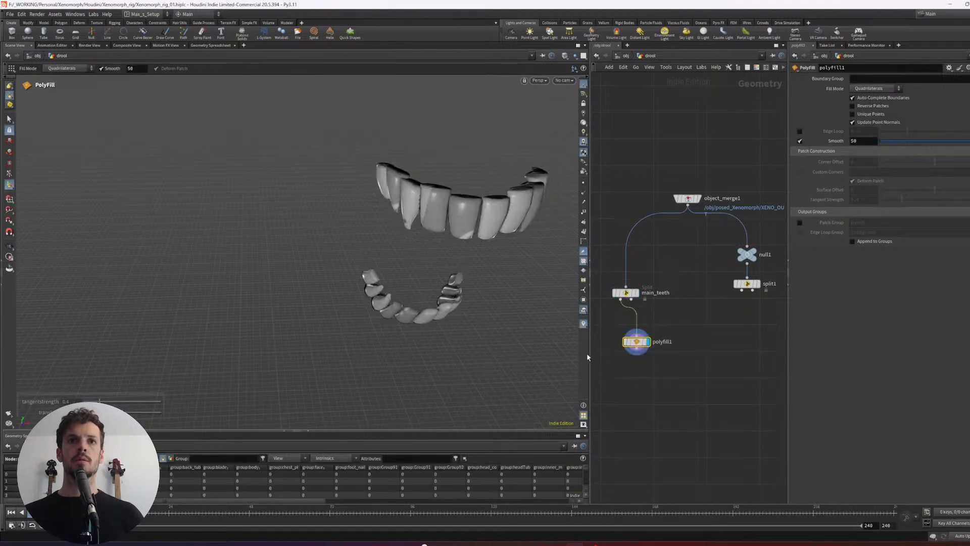
{"action": "left_click_drag", "start_coordinate": [475, 224], "coordinate": [482, 299], "text": "alt"}
{"action": "key", "text": "Return"}
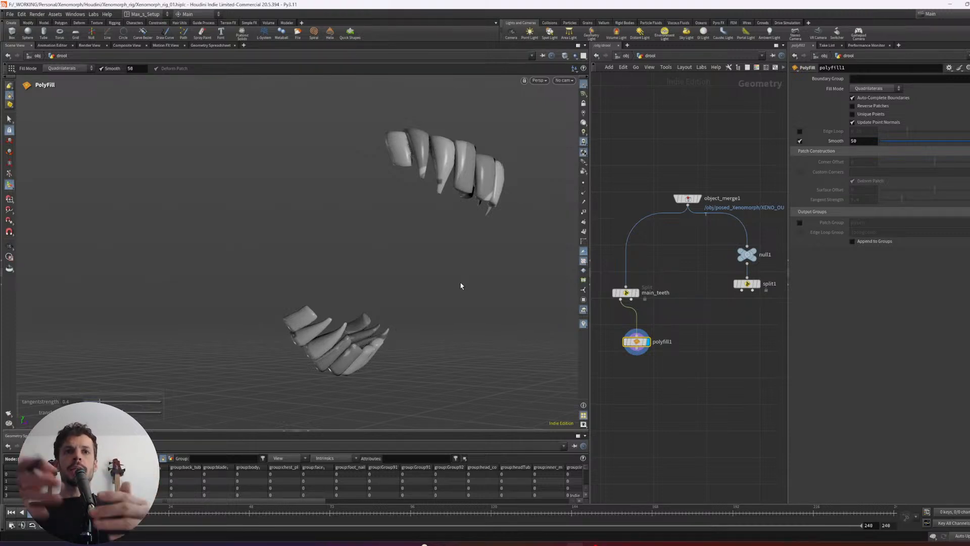
{"action": "left_click_drag", "start_coordinate": [381, 230], "coordinate": [319, 236], "text": "alt"}
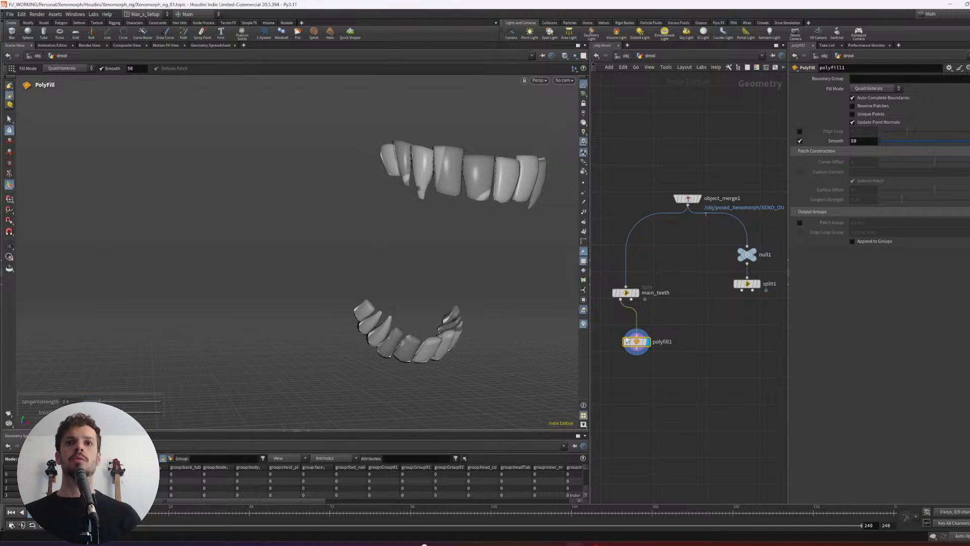
- Line up the main_teeth and polyfill1 nodes vertically and check the capped teeth from several angles
{"action": "left_click_drag", "start_coordinate": [668, 363], "coordinate": [618, 291]}
{"action": "key", "text": "shift+l"}
{"action": "middle_click_drag", "start_coordinate": [644, 329], "coordinate": [659, 316]}
{"action": "left_click_drag", "start_coordinate": [502, 278], "coordinate": [444, 303], "text": "alt"}
{"action": "key", "text": "Return"}
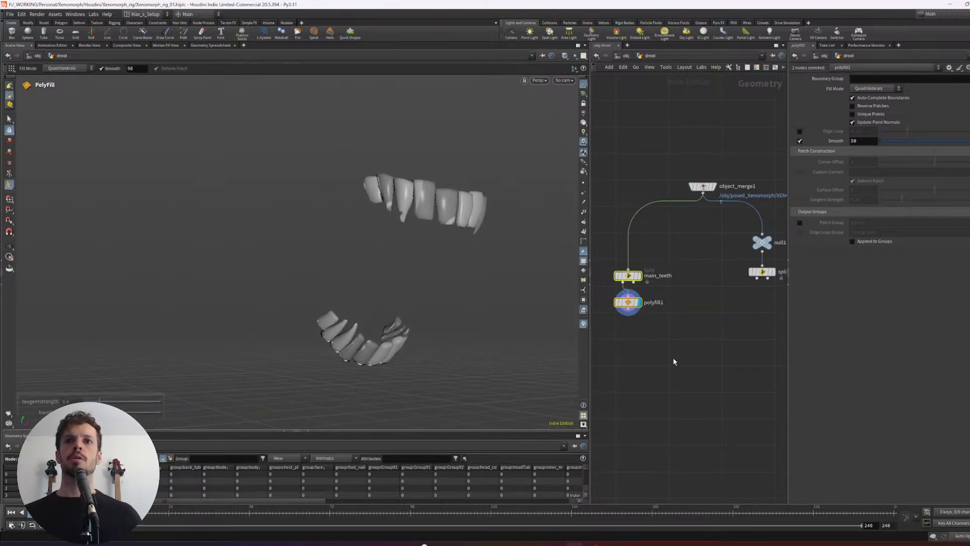
{"action": "scroll", "coordinate": [736, 354], "scroll_direction": "down", "scroll_amount": 2}
{"action": "middle_click_drag", "start_coordinate": [725, 342], "coordinate": [736, 307]}
{"action": "right_click_drag", "start_coordinate": [448, 273], "coordinate": [487, 307], "text": "alt"}
{"action": "middle_click_drag", "start_coordinate": [665, 344], "coordinate": [660, 334]}
{"action": "left_click", "coordinate": [664, 330]}
{"action": "middle_click_drag", "start_coordinate": [696, 304], "coordinate": [708, 295]}
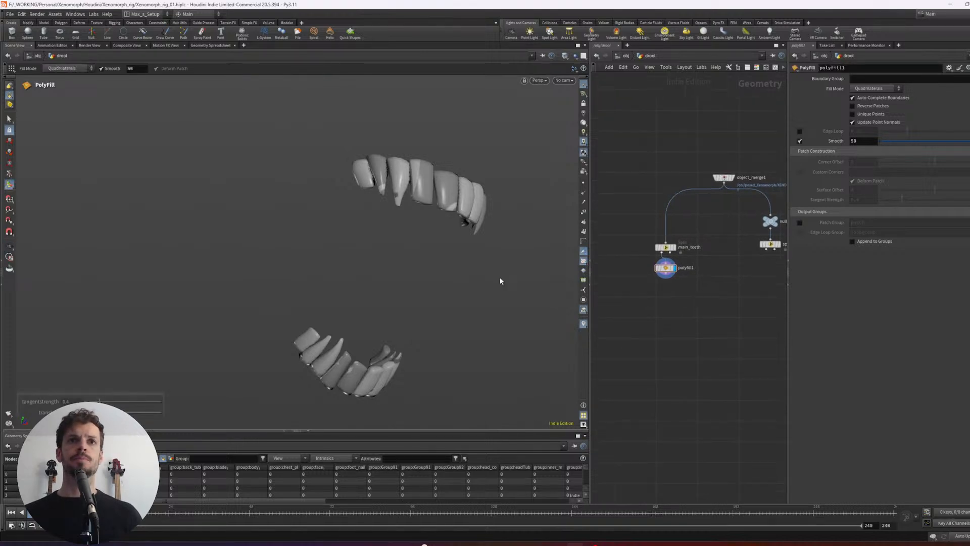
- Convert the capped outer teeth with a VDB from Polygons node wired to polyfill1, set its voxel size to 0.01 and display it
{"action": "key", "text": "Tab"}
{"action": "type", "text": "vdbfrom"}
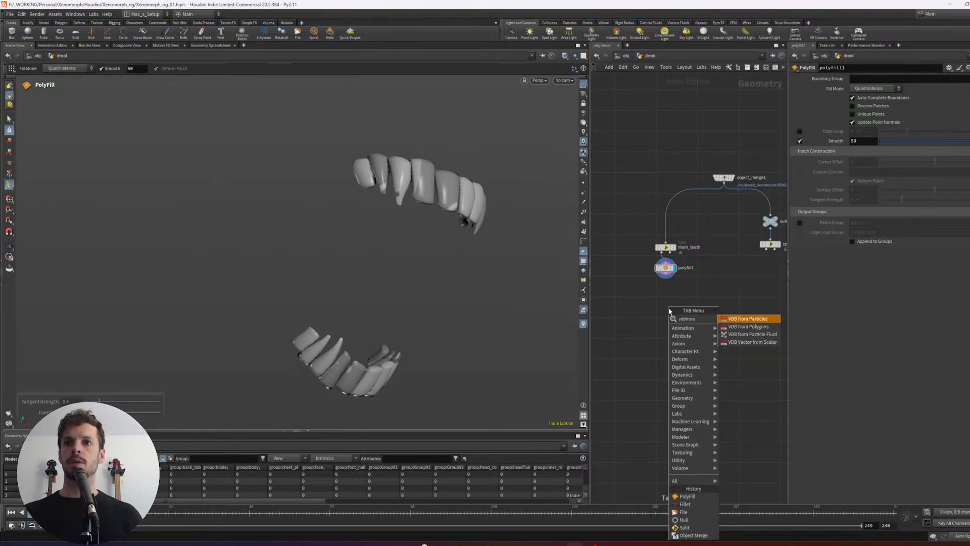
{"action": "key", "text": "Down"}
{"action": "key", "text": "Return"}
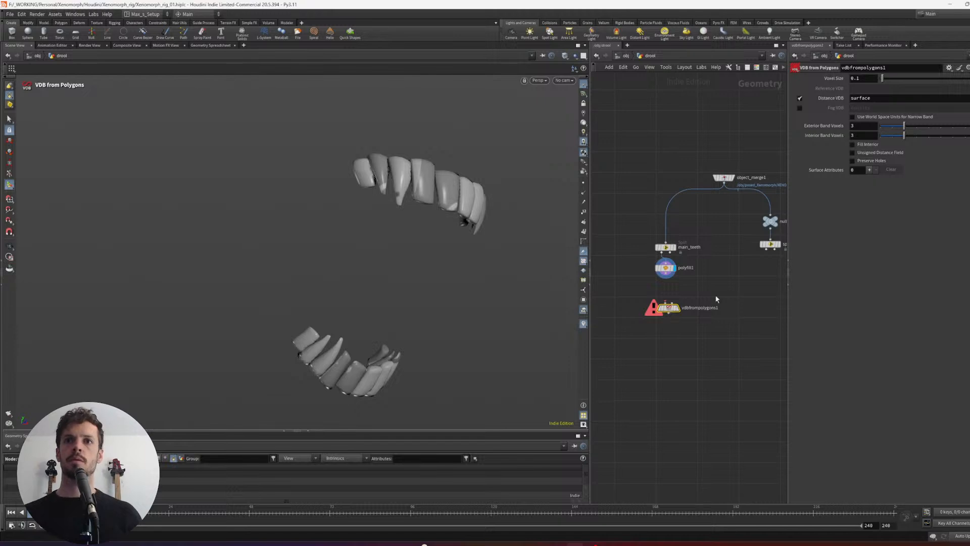
{"action": "left_click_drag", "start_coordinate": [666, 275], "coordinate": [665, 302]}
{"action": "left_click", "coordinate": [678, 308]}
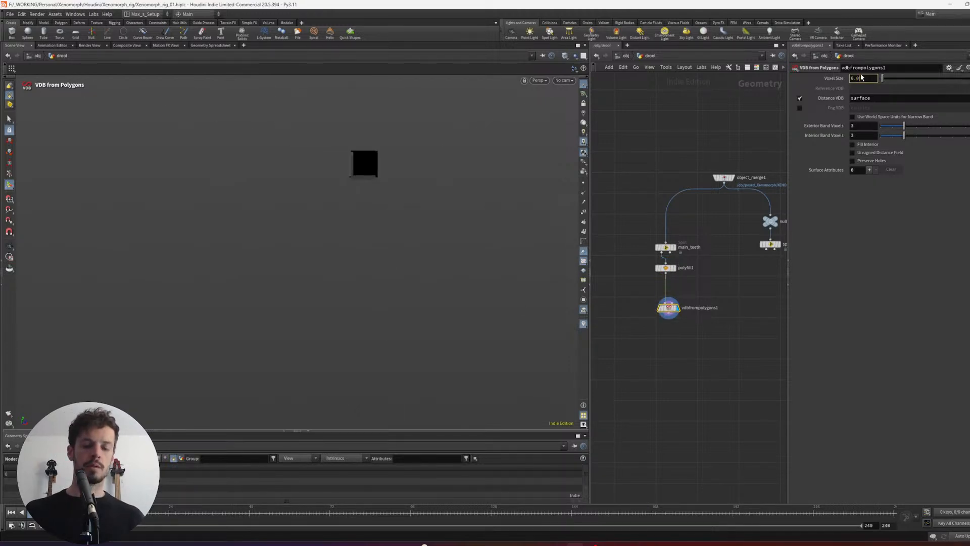
{"action": "key", "text": "Return"}
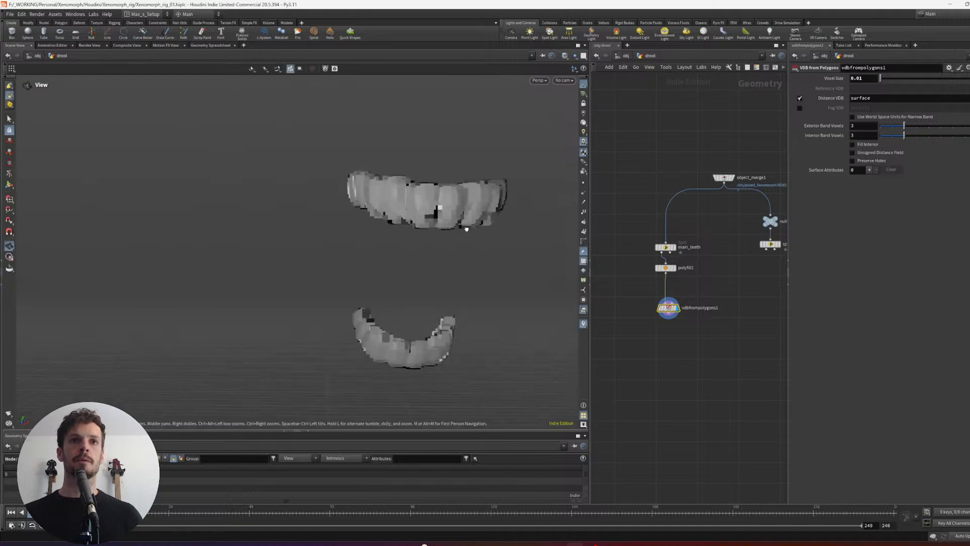
- Compare the VDB teeth in wireframe and shaded display and check them from another angle
{"action": "key", "text": "w"}
{"action": "key", "text": "w"}
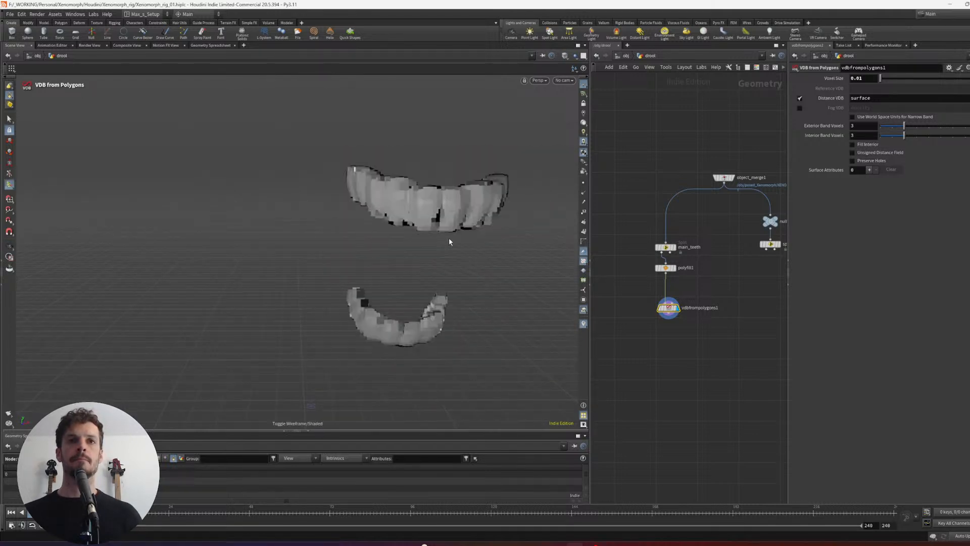
{"action": "key", "text": "w"}
{"action": "key", "text": "w"}
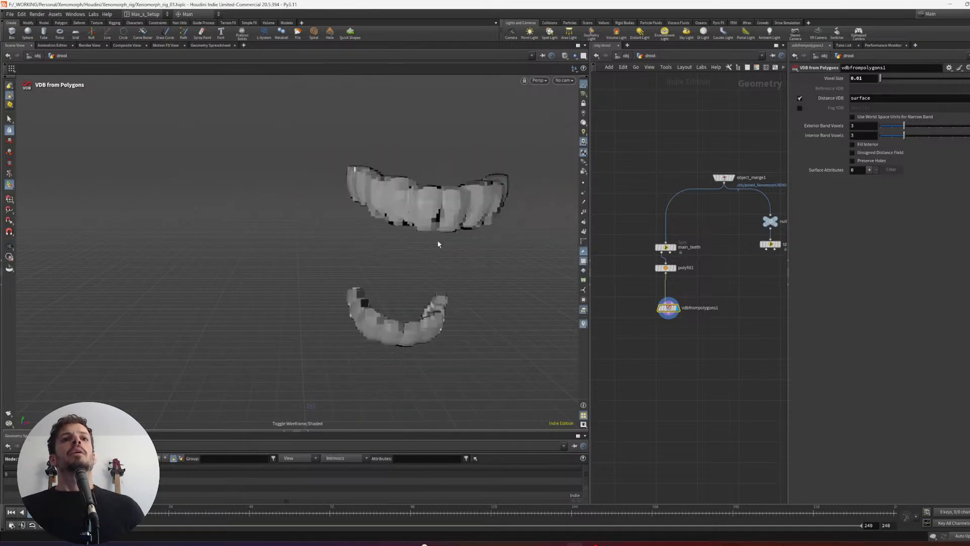
{"action": "key", "text": "w"}
{"action": "key", "text": "w"}
{"action": "key", "text": "w"}
{"action": "key", "text": "w"}
{"action": "key", "text": "w"}
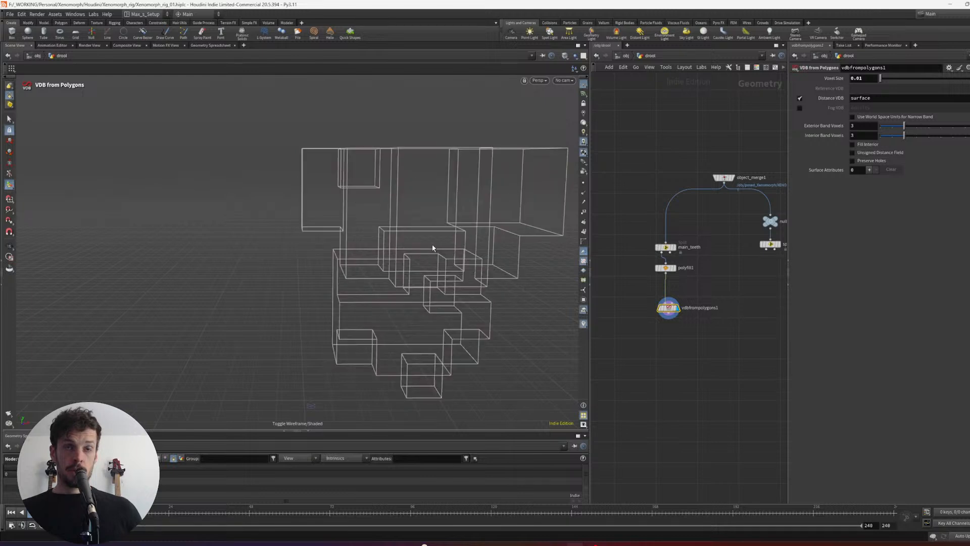
{"action": "key", "text": "w"}
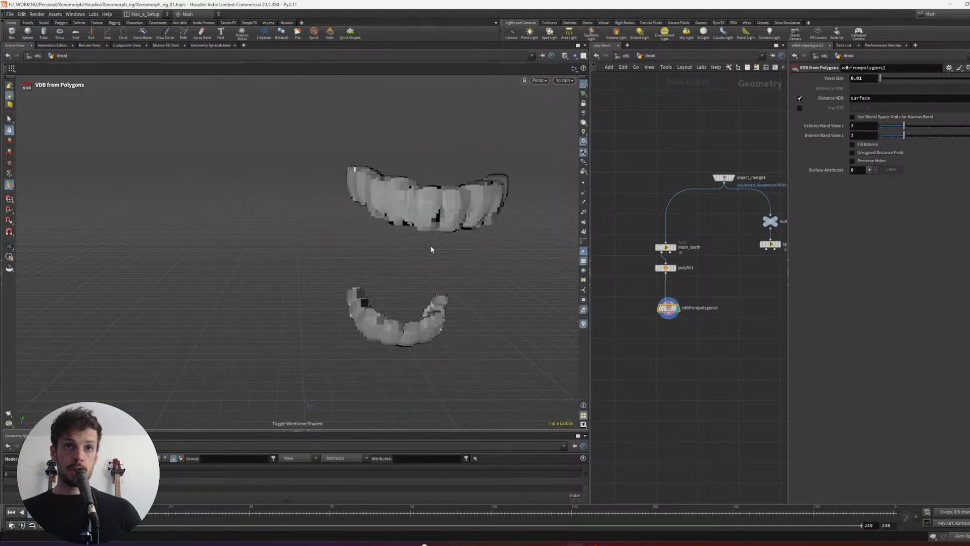
{"action": "key", "text": "w"}
{"action": "key", "text": "w"}
{"action": "left_click_drag", "start_coordinate": [432, 250], "coordinate": [359, 262], "text": "alt"}
{"action": "key", "text": "Return"}
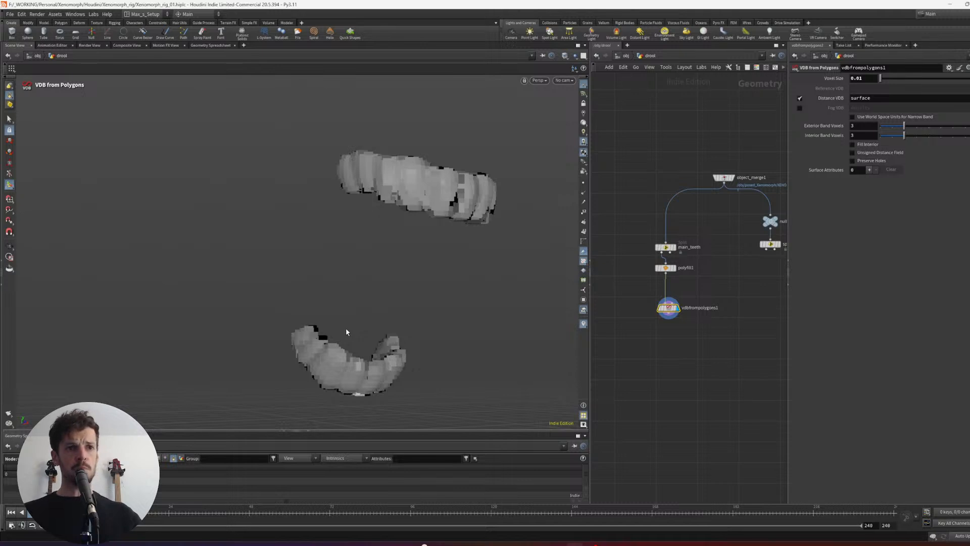
- Space main_teeth apart from polyfill1, display the uncapped teeth and check them from several angles
{"action": "middle_click_drag", "start_coordinate": [700, 338], "coordinate": [702, 328]}
{"action": "left_click_drag", "start_coordinate": [699, 325], "coordinate": [654, 298]}
{"action": "middle_click_drag", "start_coordinate": [635, 245], "coordinate": [639, 236]}
{"action": "left_click_drag", "start_coordinate": [639, 235], "coordinate": [679, 222]}
{"action": "key", "text": "r"}
{"action": "left_click_drag", "start_coordinate": [439, 249], "coordinate": [422, 261], "text": "alt"}
{"action": "left_click_drag", "start_coordinate": [539, 250], "coordinate": [494, 246], "text": "alt"}
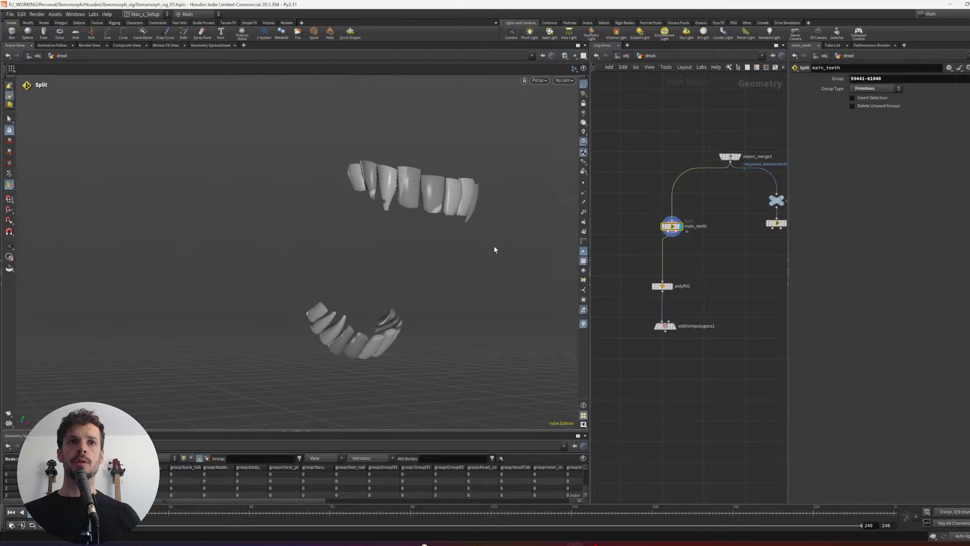
- Line up main_teeth, polyfill1 and vdbfrompolygons1 vertically and display the VDB teeth
{"action": "left_click", "coordinate": [681, 286]}
{"action": "key", "text": "r"}
{"action": "key", "text": "r"}
{"action": "left_click_drag", "start_coordinate": [646, 317], "coordinate": [649, 215]}
{"action": "key", "text": "l"}
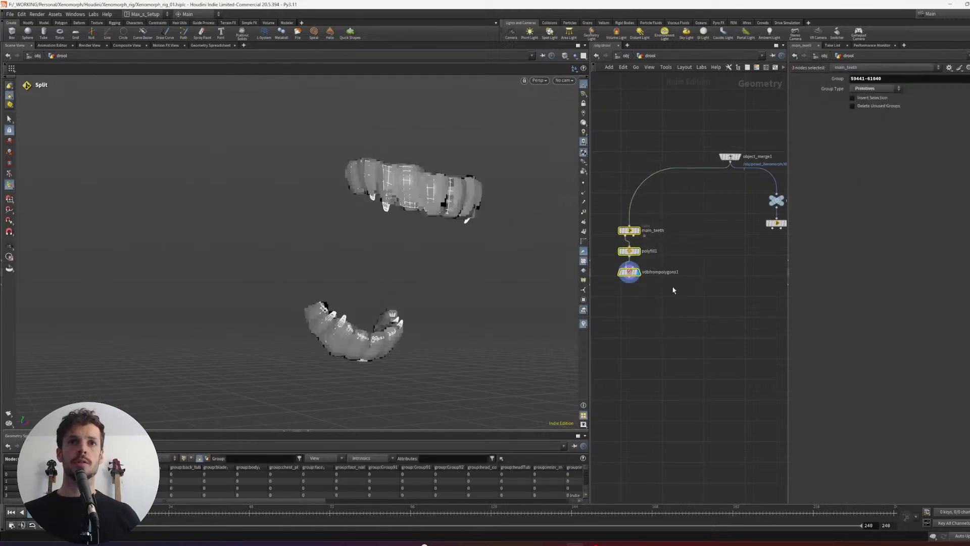
{"action": "left_click", "coordinate": [671, 285]}
- Move polyfill1 and vdbfrompolygons1 away from main_teeth and display main_teeth
{"action": "right_click_drag", "start_coordinate": [445, 237], "coordinate": [489, 229], "text": "alt"}
{"action": "mouse_move", "coordinate": [490, 229]}
{"action": "left_mouse_down", "text": "alt"}
{"action": "mouse_move", "coordinate": [369, 226]}
{"action": "mouse_move", "coordinate": [464, 238]}
{"action": "mouse_move", "coordinate": [476, 229]}
{"action": "left_mouse_up", "text": "alt"}
{"action": "right_click_drag", "start_coordinate": [477, 230], "coordinate": [458, 238], "text": "alt"}
{"action": "left_click", "coordinate": [631, 272]}
{"action": "middle_click_drag", "start_coordinate": [681, 292], "coordinate": [687, 285]}
{"action": "left_click_drag", "start_coordinate": [683, 294], "coordinate": [656, 272]}
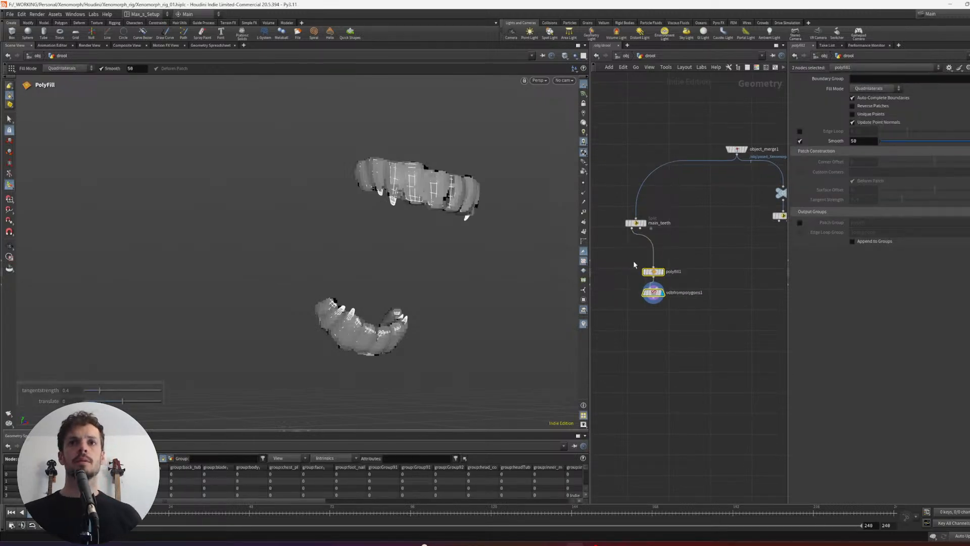
{"action": "middle_click_drag", "start_coordinate": [633, 260], "coordinate": [643, 252]}
{"action": "left_click", "coordinate": [646, 215]}
{"action": "key", "text": "r"}
{"action": "left_click_drag", "start_coordinate": [470, 218], "coordinate": [513, 237], "text": "alt"}
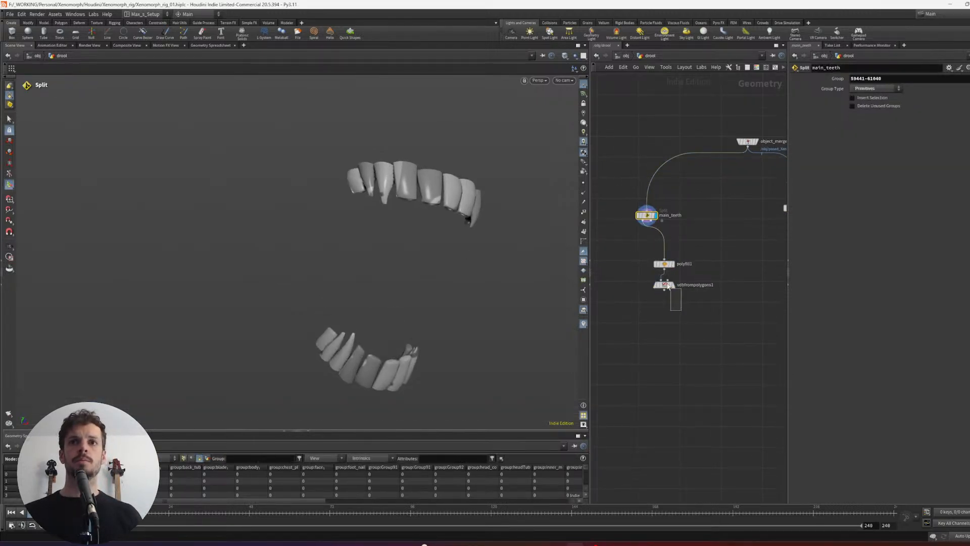
- Place polyfill1 directly beneath main_teeth, branch a Null node off polyfill1's output and display it
{"action": "left_click", "coordinate": [699, 256]}
{"action": "left_click_drag", "start_coordinate": [669, 286], "coordinate": [639, 242]}
{"action": "left_click", "coordinate": [648, 242]}
{"action": "left_click", "coordinate": [639, 249]}
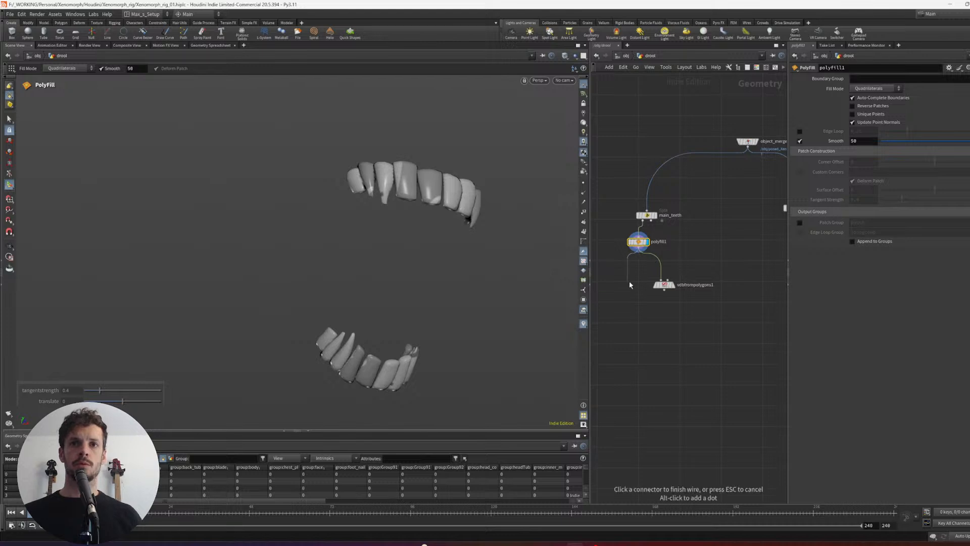
{"action": "key", "text": "Tab"}
{"action": "type", "text": "null"}
{"action": "key", "text": "Return"}
{"action": "key", "text": "Return"}
{"action": "key", "text": "r"}
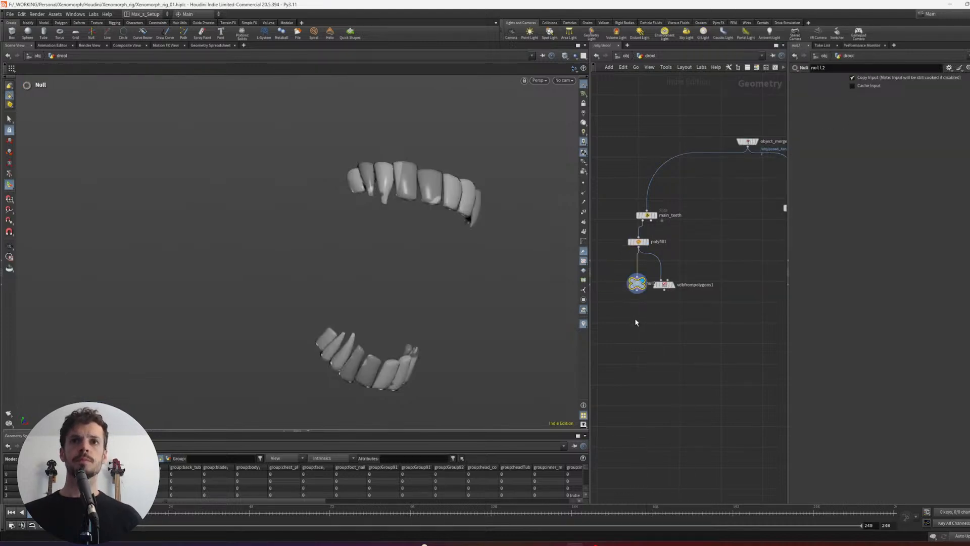
- Show the capped teeth from null2 as wireframe in the scene view
{"action": "scroll", "coordinate": [475, 192], "scroll_direction": "up", "scroll_amount": 6}
{"action": "key", "text": "shift+w"}
{"action": "mouse_move", "coordinate": [391, 207]}
{"action": "middle_mouse_down", "text": "alt"}
{"action": "mouse_move", "coordinate": [431, 193]}
{"action": "mouse_move", "coordinate": [351, 217]}
{"action": "middle_mouse_up", "text": "alt"}
{"action": "scroll", "coordinate": [394, 207], "scroll_direction": "down", "scroll_amount": 3}
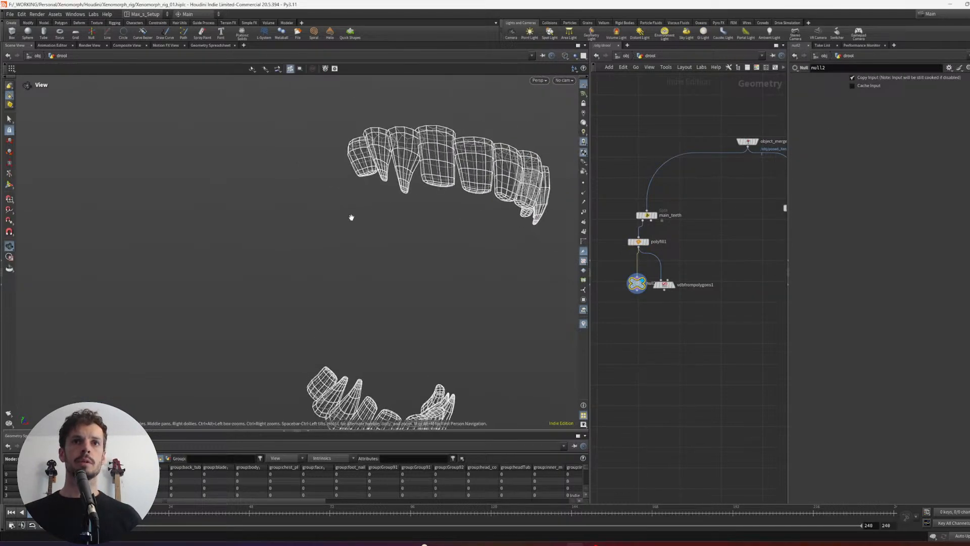
{"action": "left_click_drag", "start_coordinate": [351, 218], "coordinate": [373, 183]}
- Select one tip point on an upper tooth and one on a lower tooth and isolate them with a Split node under null2
{"action": "key", "text": "s"}
{"action": "scroll", "coordinate": [374, 182], "scroll_direction": "up", "scroll_amount": 3}
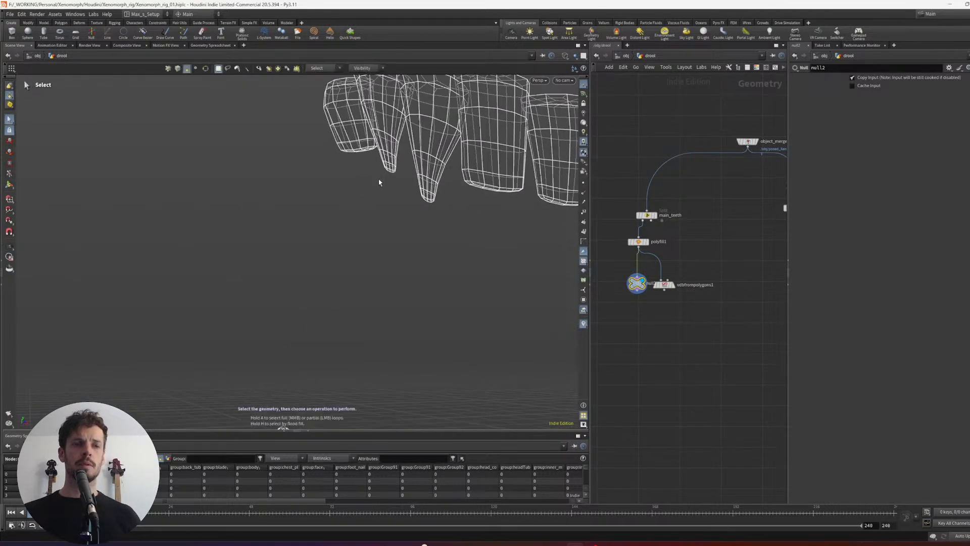
{"action": "middle_click_drag", "start_coordinate": [334, 343], "coordinate": [388, 180], "text": "alt"}
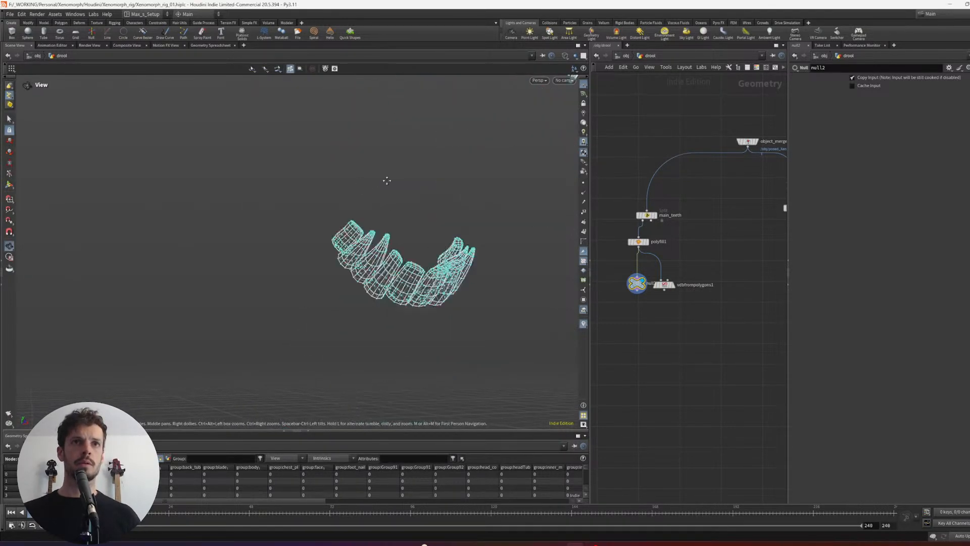
{"action": "left_click_drag", "start_coordinate": [388, 180], "coordinate": [349, 212], "text": "alt"}
{"action": "right_click_drag", "start_coordinate": [349, 212], "coordinate": [312, 201], "text": "alt"}
{"action": "left_click_drag", "start_coordinate": [313, 201], "coordinate": [422, 212], "text": "alt"}
{"action": "right_click_drag", "start_coordinate": [422, 212], "coordinate": [375, 258], "text": "alt"}
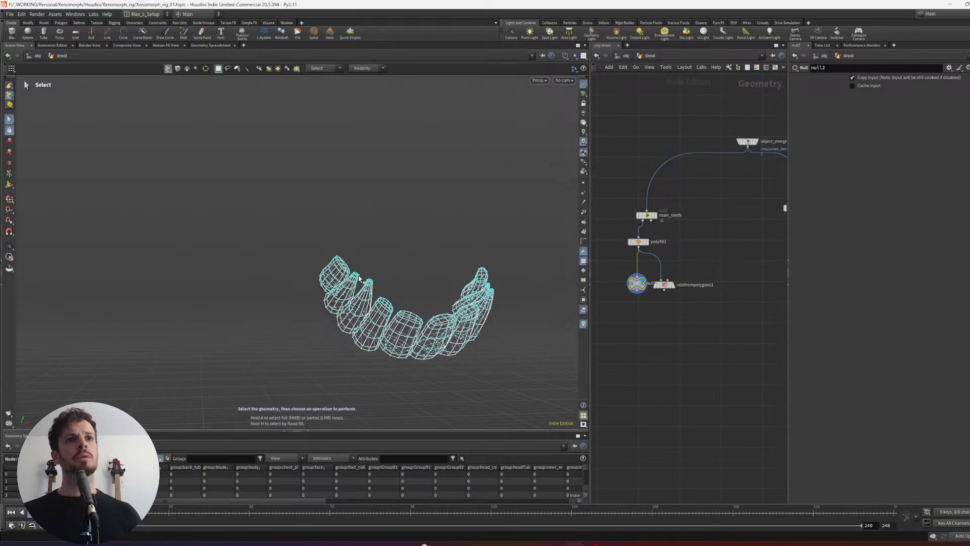
{"action": "key", "text": "Tab"}
{"action": "type", "text": "split"}
{"action": "key", "text": "Return"}
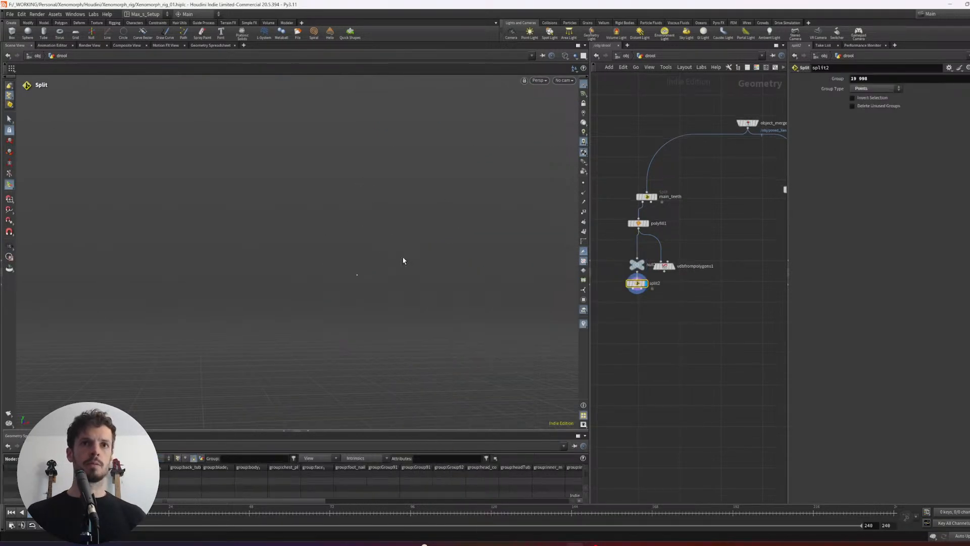
- Move null2 and split2 aside from the vdbfrompolygons1 branch
{"action": "left_click", "coordinate": [635, 266]}
{"action": "middle_click_drag", "start_coordinate": [622, 253], "coordinate": [670, 247]}
{"action": "left_click_drag", "start_coordinate": [686, 260], "coordinate": [632, 277], "text": "ctrl"}
- Wire an Add node to split2's first output and join all its points into a polygon line by group
{"action": "key", "text": "Tab"}
{"action": "left_click", "coordinate": [644, 304]}
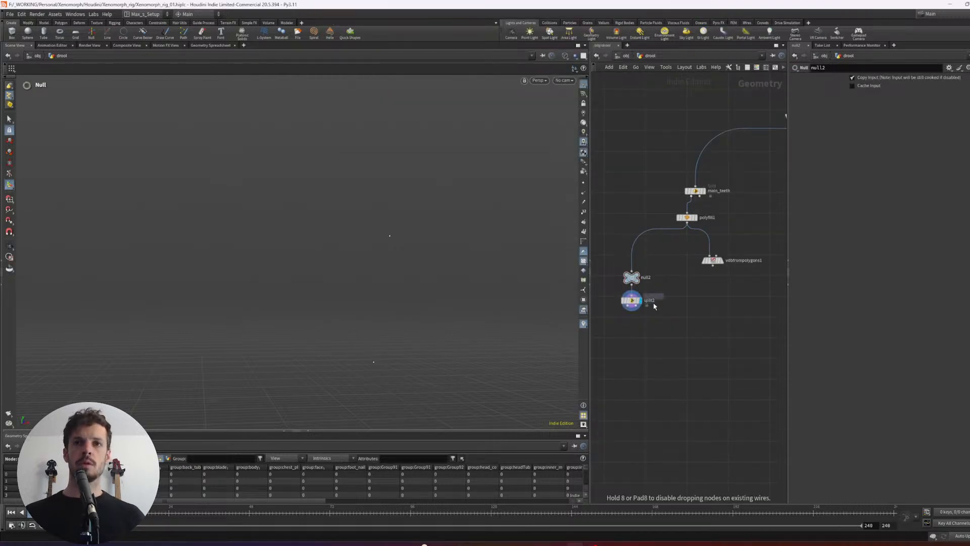
{"action": "left_click", "coordinate": [648, 335]}
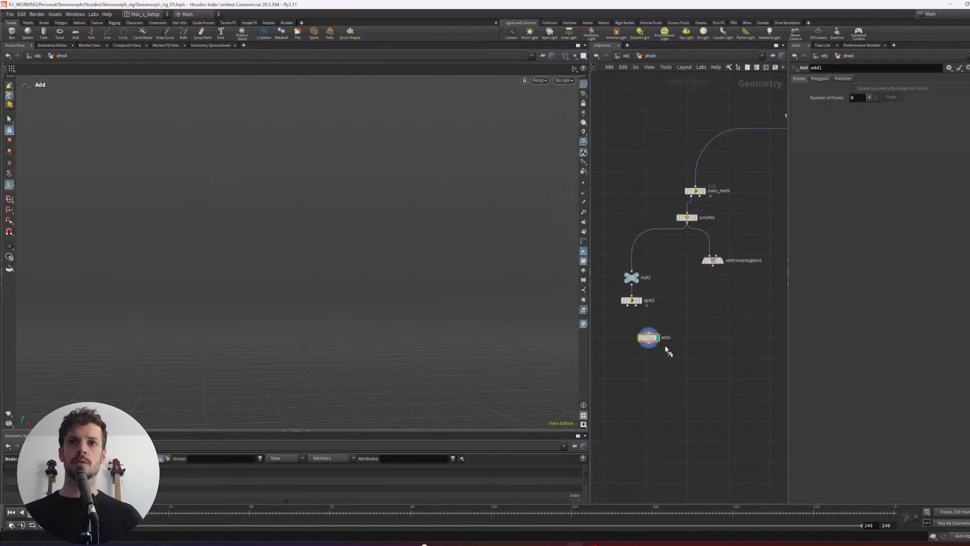
{"action": "left_click_drag", "start_coordinate": [632, 306], "coordinate": [652, 345]}
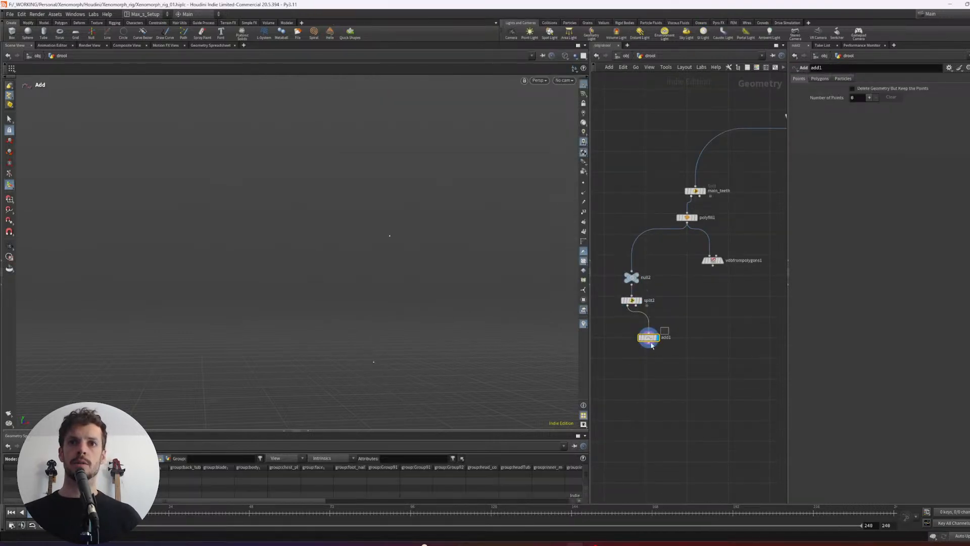
{"action": "left_click", "coordinate": [820, 79]}
{"action": "left_click", "coordinate": [827, 99]}
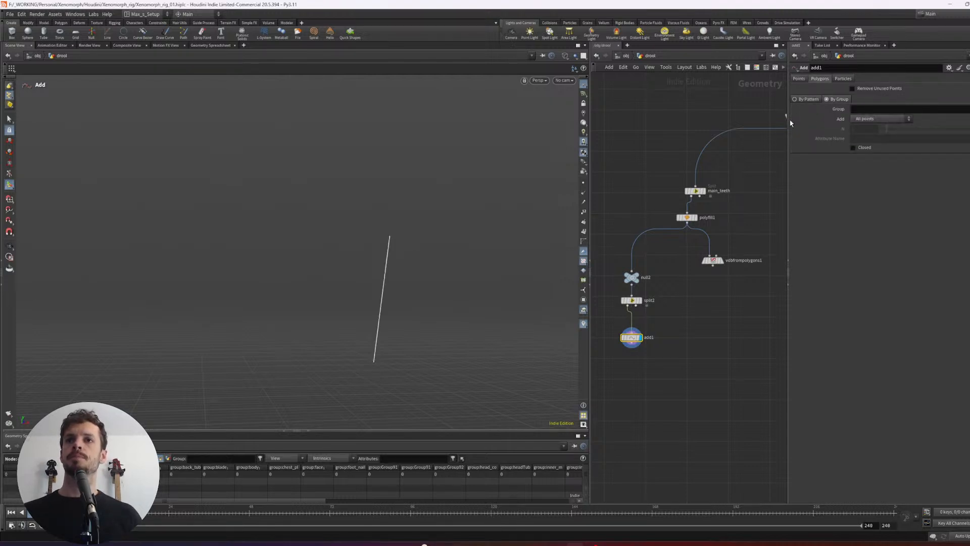
- Line up split2 and add1 vertically and move them out to the side beneath null2
{"action": "left_click_drag", "start_coordinate": [670, 356], "coordinate": [622, 238]}
{"action": "key", "text": "l"}
{"action": "middle_click_drag", "start_coordinate": [674, 295], "coordinate": [681, 279]}
{"action": "left_click", "coordinate": [658, 272]}
{"action": "left_click_drag", "start_coordinate": [671, 306], "coordinate": [619, 265]}
{"action": "middle_click_drag", "start_coordinate": [676, 267], "coordinate": [700, 266]}
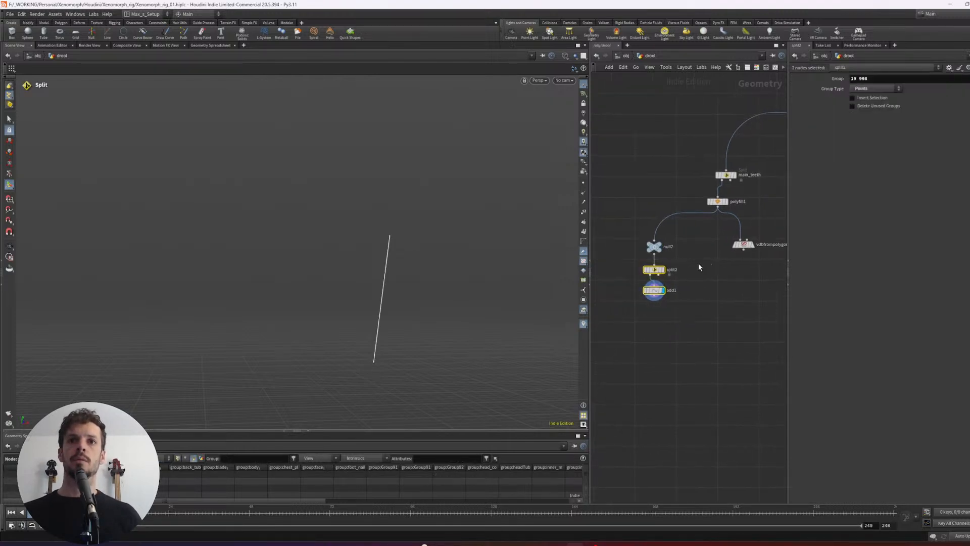
{"action": "left_click_drag", "start_coordinate": [659, 267], "coordinate": [621, 274]}
{"action": "left_click", "coordinate": [619, 276]}
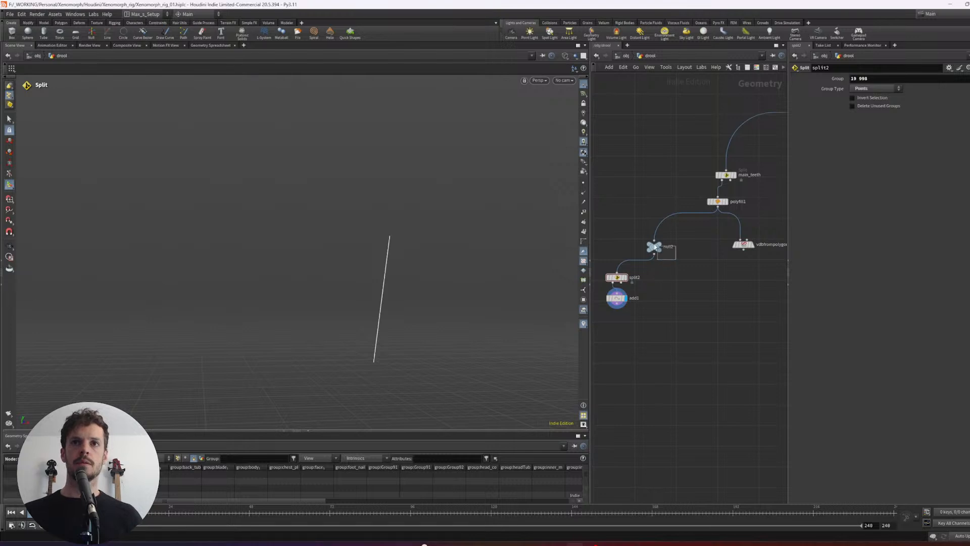
- Display null2's teeth and overlay add1's connecting line as a template
{"action": "left_click", "coordinate": [655, 247]}
{"action": "middle_click_drag", "start_coordinate": [629, 286], "coordinate": [616, 261]}
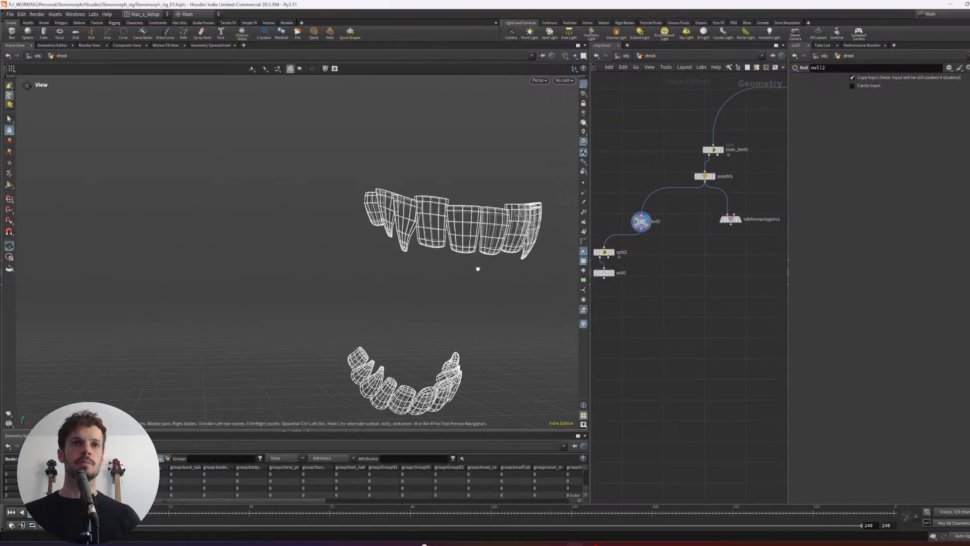
{"action": "scroll", "coordinate": [476, 268], "scroll_direction": "up", "scroll_amount": 4}
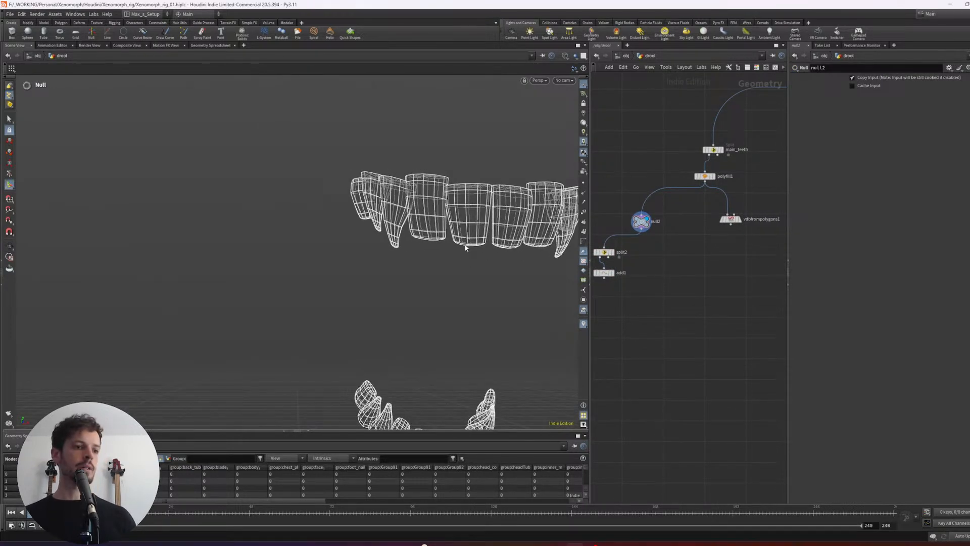
{"action": "right_click_drag", "start_coordinate": [438, 280], "coordinate": [384, 215], "text": "alt"}
{"action": "left_click_drag", "start_coordinate": [437, 228], "coordinate": [406, 183], "text": "alt"}
{"action": "left_click", "coordinate": [610, 274]}
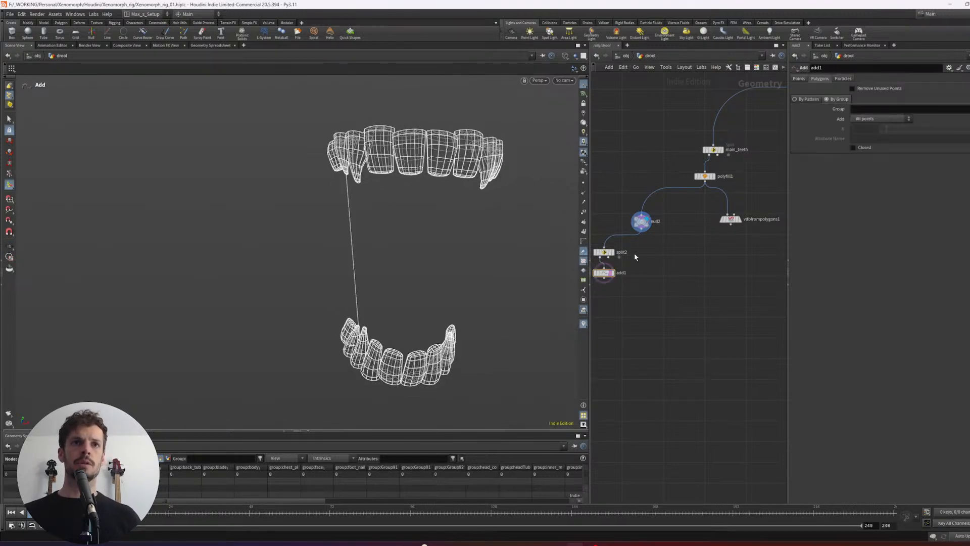
- Examine from several angles how the line connects the upper and lower teeth
{"action": "left_click_drag", "start_coordinate": [404, 220], "coordinate": [429, 301], "text": "alt"}
{"action": "key", "text": "Return"}
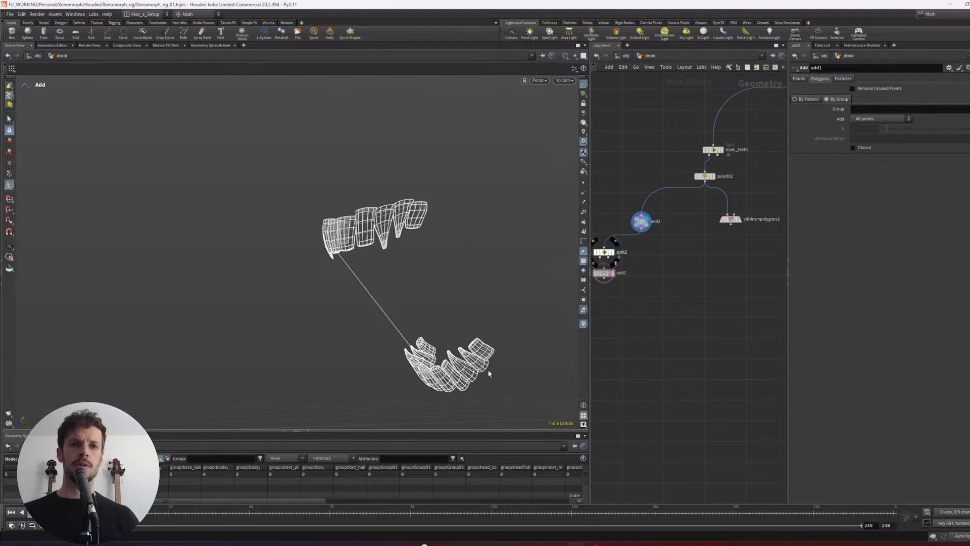
{"action": "key", "text": "Escape"}
{"action": "left_click_drag", "start_coordinate": [488, 373], "coordinate": [384, 180]}
{"action": "key", "text": "Return"}
{"action": "left_click_drag", "start_coordinate": [422, 280], "coordinate": [464, 326], "text": "alt"}
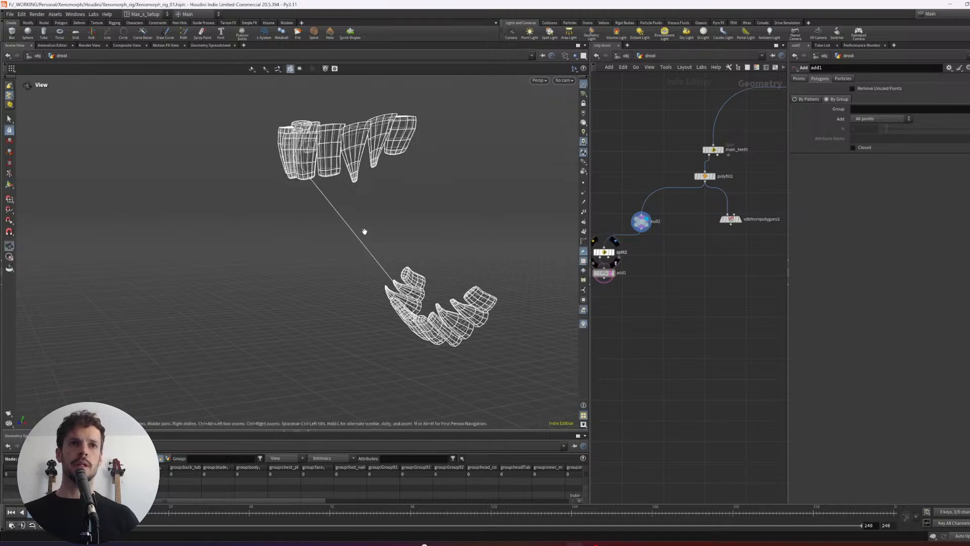
{"action": "right_click_drag", "start_coordinate": [363, 229], "coordinate": [399, 214], "text": "alt"}
{"action": "middle_click_drag", "start_coordinate": [680, 267], "coordinate": [704, 242]}
{"action": "right_click_drag", "start_coordinate": [425, 255], "coordinate": [393, 232], "text": "alt"}
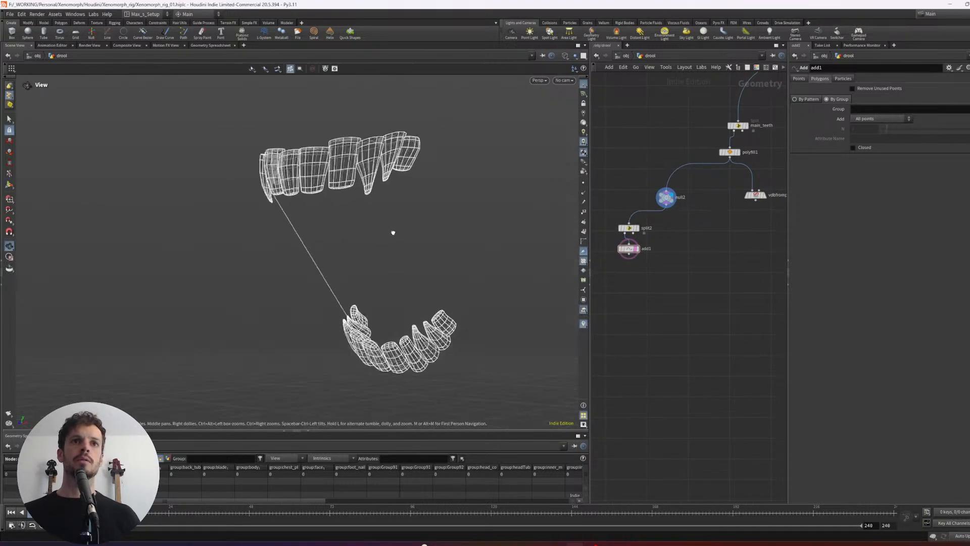
{"action": "left_click_drag", "start_coordinate": [392, 232], "coordinate": [360, 237], "text": "alt"}
{"action": "middle_click_drag", "start_coordinate": [690, 234], "coordinate": [701, 237]}
- Branch a second Null node off null2 beside split2 and display it
{"action": "left_click", "coordinate": [676, 210]}
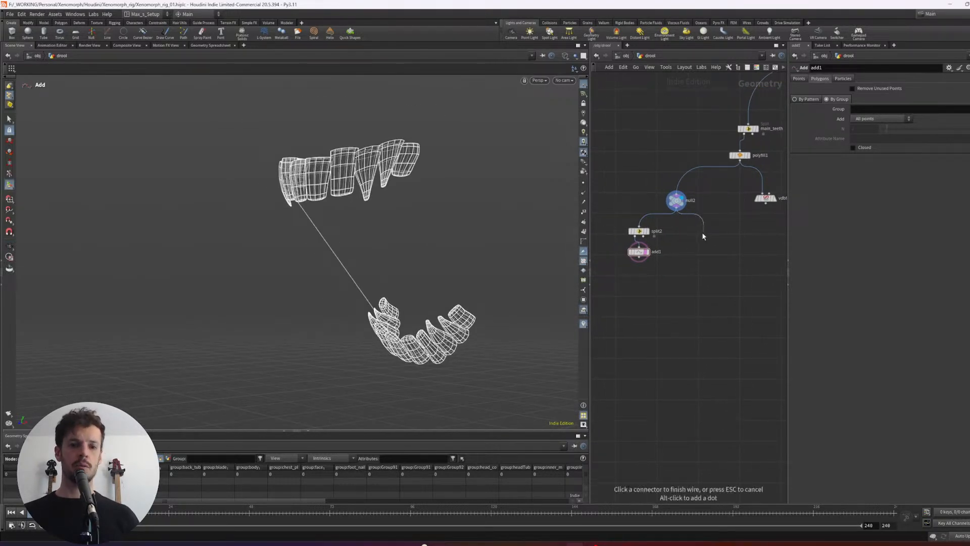
{"action": "right_click", "coordinate": [701, 233]}
{"action": "type", "text": "null"}
{"action": "key", "text": "Return"}
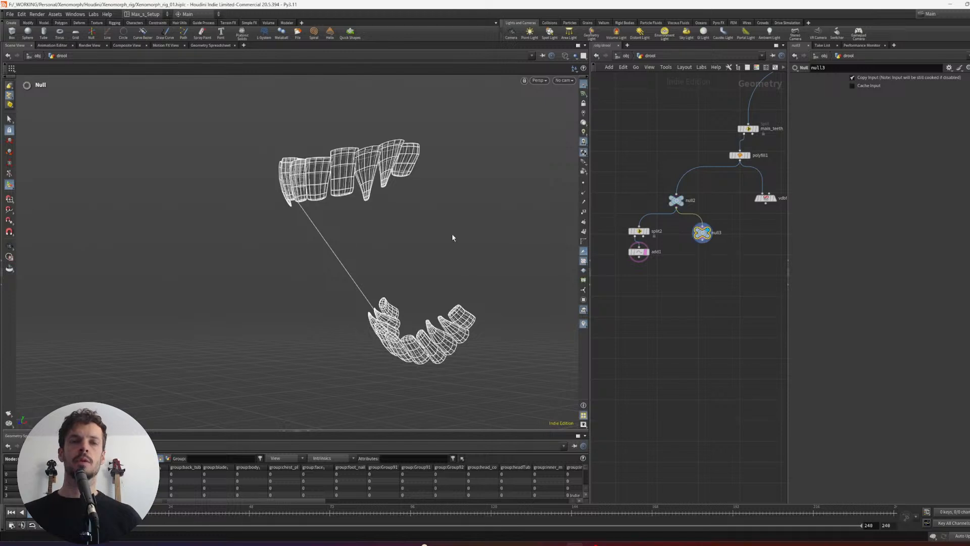
{"action": "right_click_drag", "start_coordinate": [380, 202], "coordinate": [447, 203], "text": "alt"}
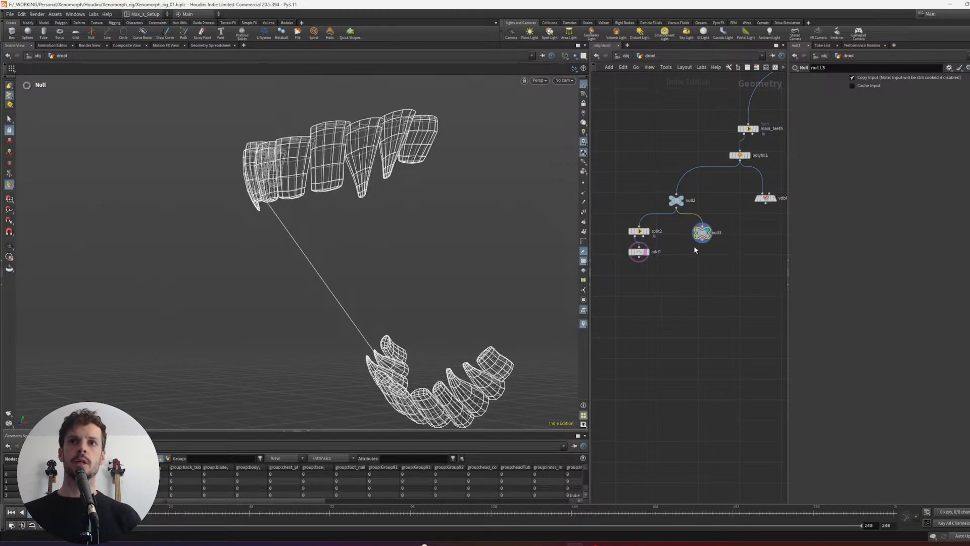
- Delete the spare null and use a Split node on null2's teeth to isolate points 526 and 963, an upper and a lower tooth tip
{"action": "key", "text": "Delete"}
{"action": "left_click_drag", "start_coordinate": [417, 220], "coordinate": [397, 172], "text": "alt"}
{"action": "key", "text": "s"}
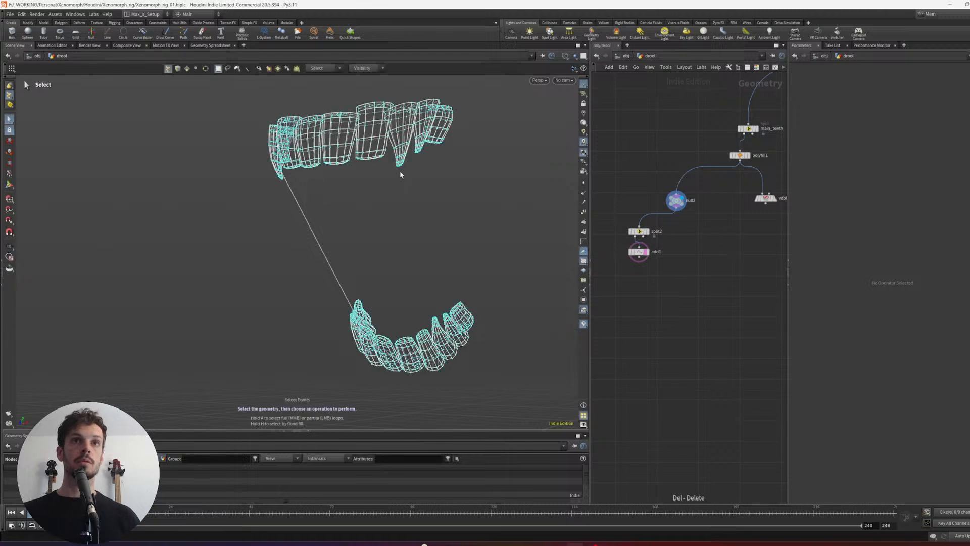
{"action": "scroll", "coordinate": [405, 166], "scroll_direction": "up", "scroll_amount": 5}
{"action": "middle_click_drag", "start_coordinate": [448, 174], "coordinate": [392, 187], "text": "alt"}
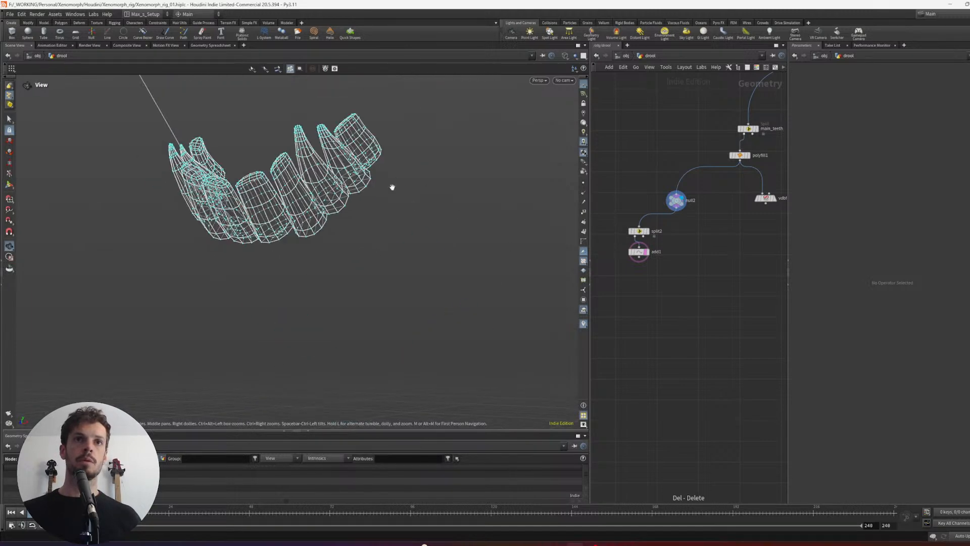
{"action": "left_click_drag", "start_coordinate": [415, 210], "coordinate": [392, 227], "text": "alt"}
{"action": "middle_click_drag", "start_coordinate": [367, 218], "coordinate": [388, 242], "text": "alt"}
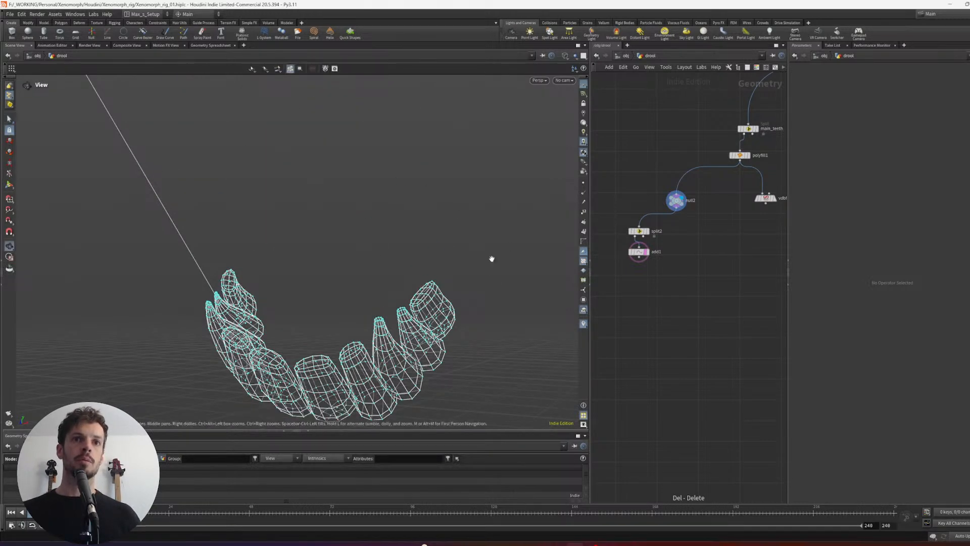
{"action": "right_click_drag", "start_coordinate": [492, 258], "coordinate": [444, 242], "text": "alt"}
{"action": "key", "text": "Tab"}
{"action": "type", "text": "split"}
{"action": "key", "text": "Return"}
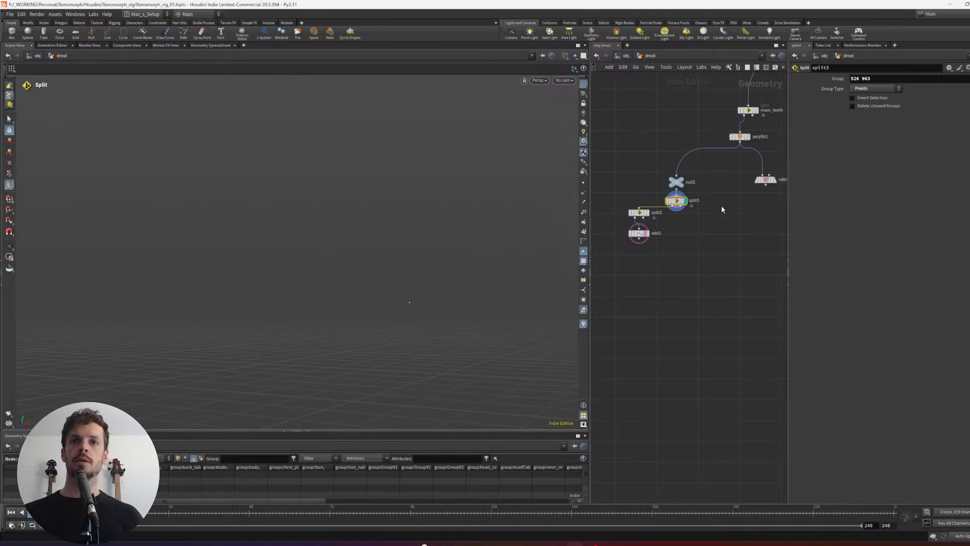
- Feed split2 directly from null2 again and attach an Add node to split3 to draw the second strand line
{"action": "left_click_drag", "start_coordinate": [673, 195], "coordinate": [661, 231]}
{"action": "key", "text": "Escape"}
{"action": "left_click_drag", "start_coordinate": [668, 235], "coordinate": [681, 249]}
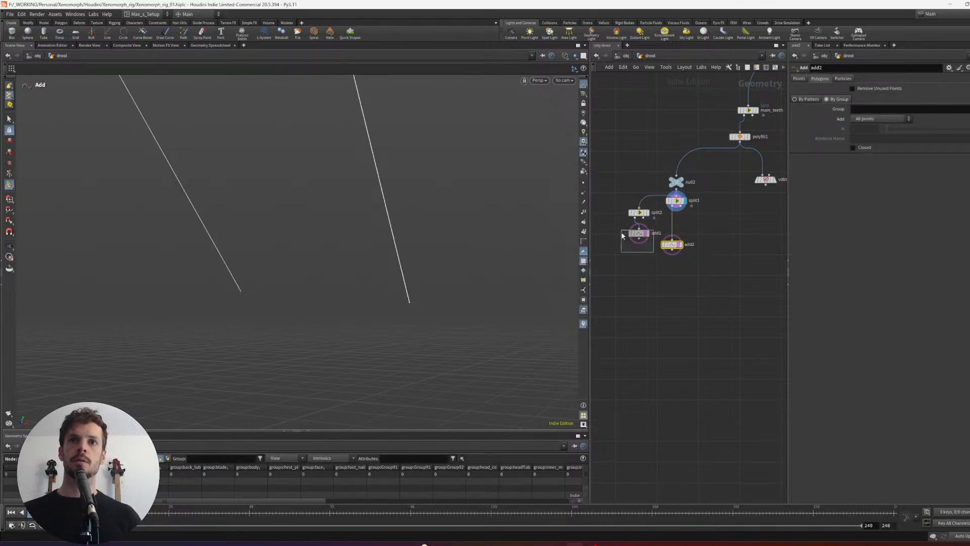
- Tidy the two strand branches so split3 and add2 line up vertically beneath null2, beside split2 and add1
{"action": "left_click_drag", "start_coordinate": [622, 234], "coordinate": [622, 231]}
{"action": "left_click_drag", "start_coordinate": [639, 234], "coordinate": [639, 245]}
{"action": "left_click_drag", "start_coordinate": [696, 260], "coordinate": [641, 201]}
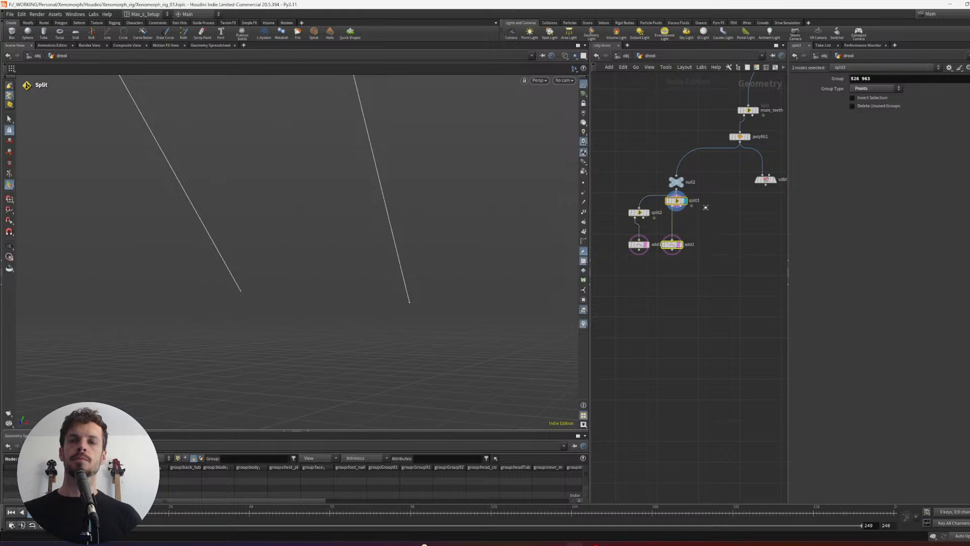
{"action": "left_click_drag", "start_coordinate": [712, 213], "coordinate": [712, 225]}
{"action": "left_click_drag", "start_coordinate": [712, 206], "coordinate": [676, 219]}
{"action": "left_click", "coordinate": [657, 228]}
- Combine add1 and add2 in a Merge node below them and show the merge as the only template overlay
{"action": "right_click_drag", "start_coordinate": [454, 260], "coordinate": [370, 243], "text": "alt"}
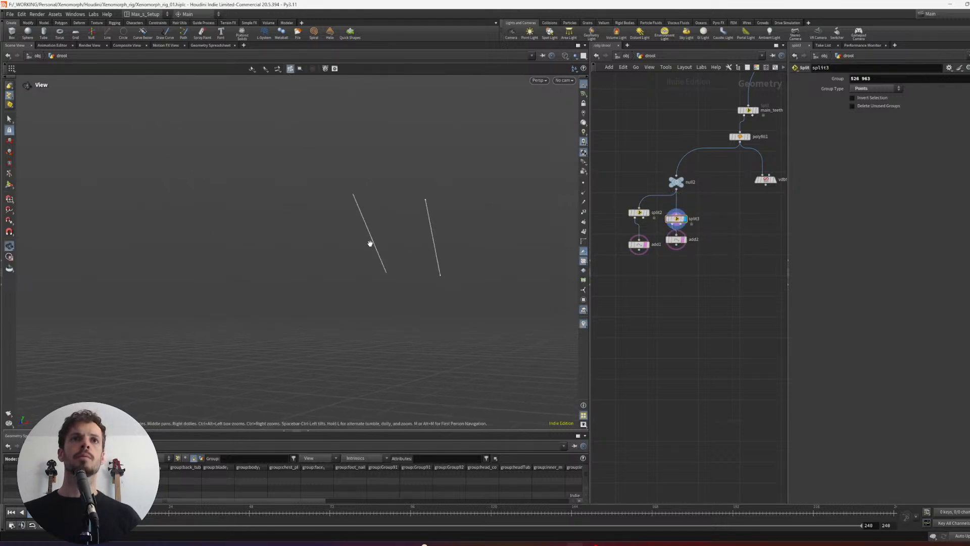
{"action": "left_click_drag", "start_coordinate": [647, 250], "coordinate": [640, 245]}
{"action": "left_click_drag", "start_coordinate": [639, 249], "coordinate": [656, 318], "text": "alt"}
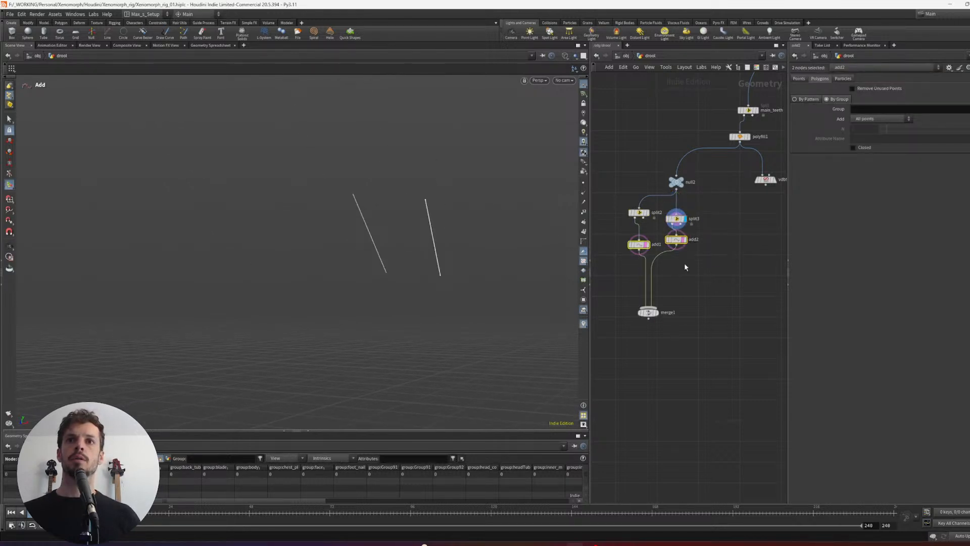
{"action": "left_click_drag", "start_coordinate": [704, 287], "coordinate": [638, 342]}
{"action": "middle_click_drag", "start_coordinate": [701, 244], "coordinate": [658, 260]}
- Check the object merge source at the start of the network, and display null2's teeth again
{"action": "left_click_drag", "start_coordinate": [738, 210], "coordinate": [704, 189]}
{"action": "middle_click_drag", "start_coordinate": [731, 163], "coordinate": [722, 209]}
{"action": "scroll", "coordinate": [721, 209], "scroll_direction": "down", "scroll_amount": 3}
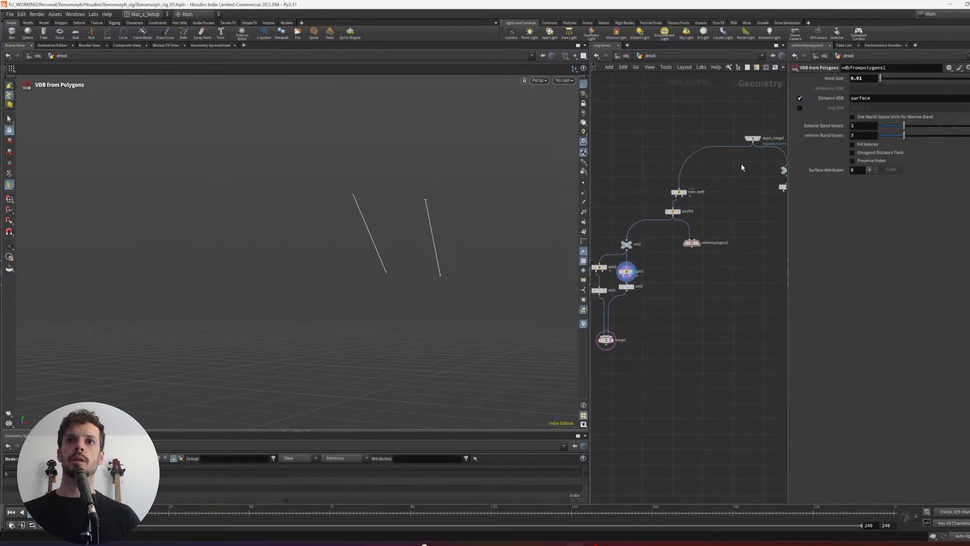
{"action": "left_click", "coordinate": [753, 137]}
{"action": "scroll", "coordinate": [745, 198], "scroll_direction": "up", "scroll_amount": 3}
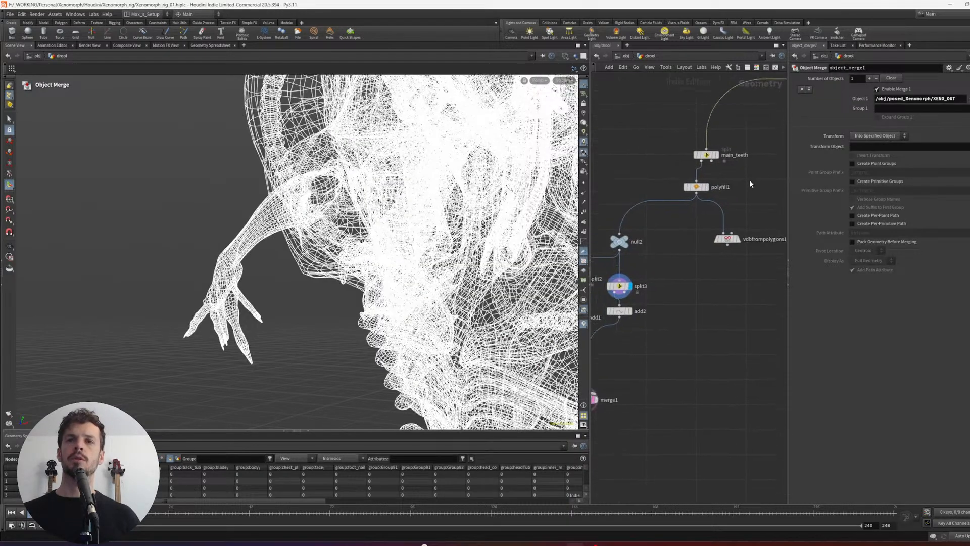
{"action": "left_click", "coordinate": [641, 228]}
{"action": "left_click", "coordinate": [646, 229]}
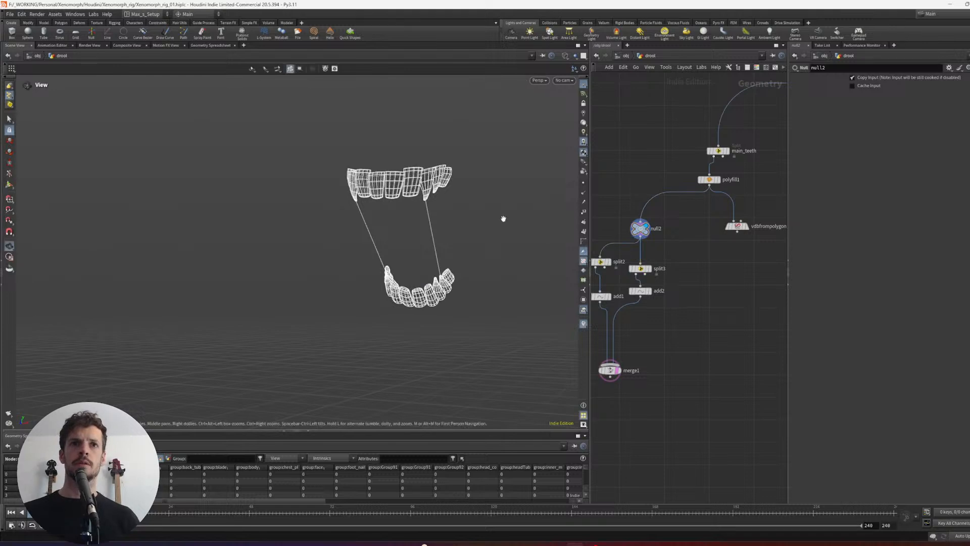
- Use a Split node on null2's teeth to isolate points 360 and 1297 on an upper and a lower tooth
{"action": "left_click_drag", "start_coordinate": [502, 218], "coordinate": [461, 220], "text": "alt"}
{"action": "scroll", "coordinate": [461, 182], "scroll_direction": "up", "scroll_amount": 4}
{"action": "scroll", "coordinate": [460, 183], "scroll_direction": "down", "scroll_amount": 4}
{"action": "left_click_drag", "start_coordinate": [460, 183], "coordinate": [436, 186], "text": "alt"}
{"action": "middle_click_drag", "start_coordinate": [670, 236], "coordinate": [686, 223]}
{"action": "scroll", "coordinate": [401, 200], "scroll_direction": "up", "scroll_amount": 4}
{"action": "left_click_drag", "start_coordinate": [454, 208], "coordinate": [410, 133], "text": "alt"}
{"action": "key", "text": "s"}
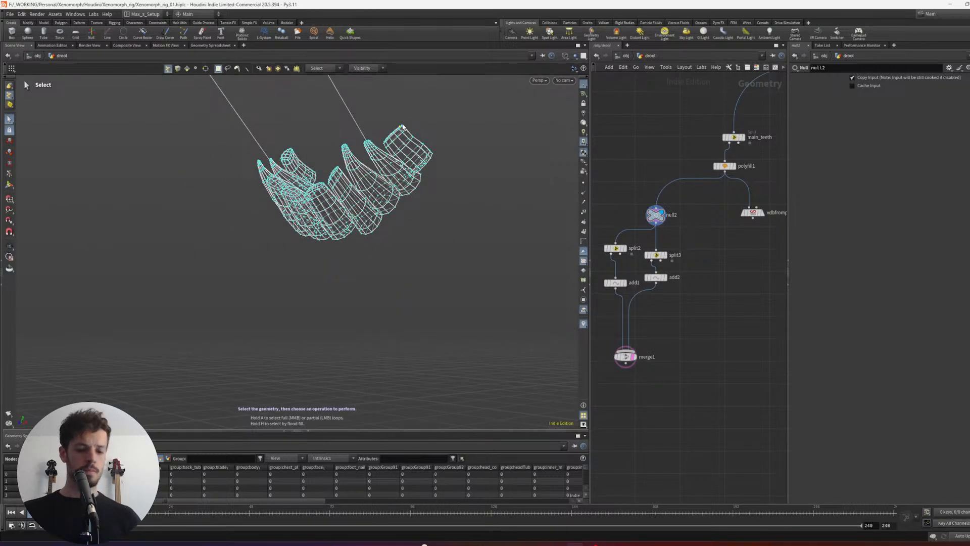
{"action": "key", "text": "Tab"}
{"action": "type", "text": "split"}
{"action": "key", "text": "Return"}
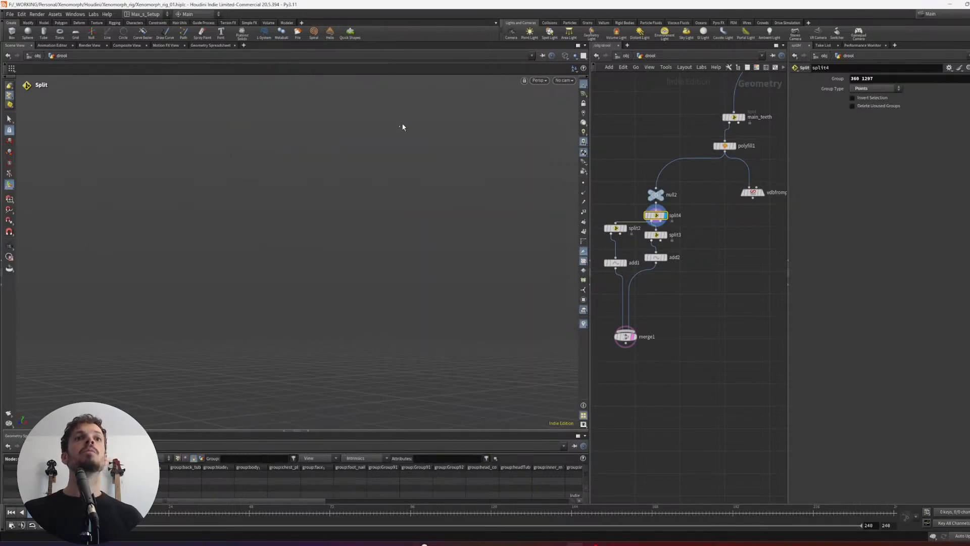
- Move split4 onto its own branch off null2 beside split3 and attach a copy of add2 beneath it
{"action": "left_click_drag", "start_coordinate": [656, 215], "coordinate": [712, 231]}
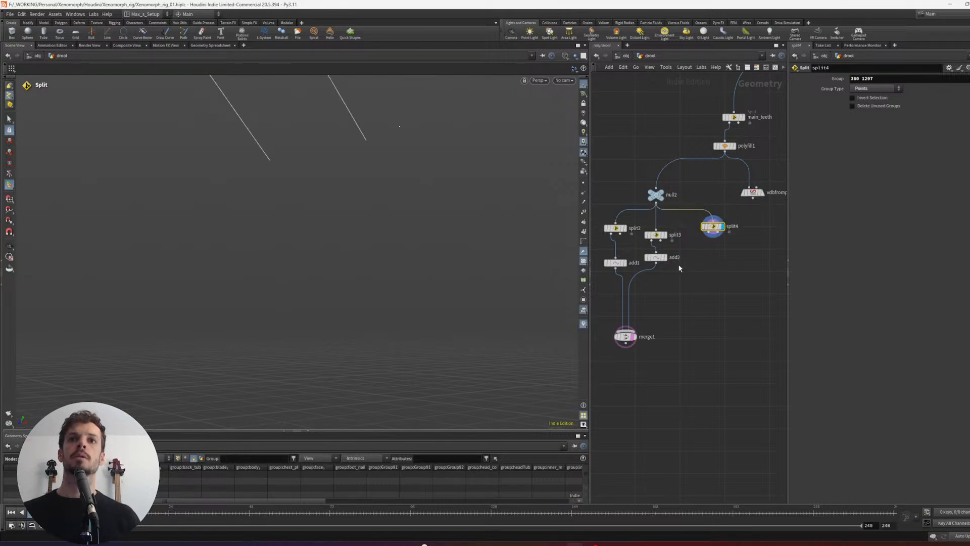
{"action": "left_click_drag", "start_coordinate": [657, 258], "coordinate": [698, 257], "text": "alt"}
{"action": "left_click_drag", "start_coordinate": [523, 244], "coordinate": [434, 263]}
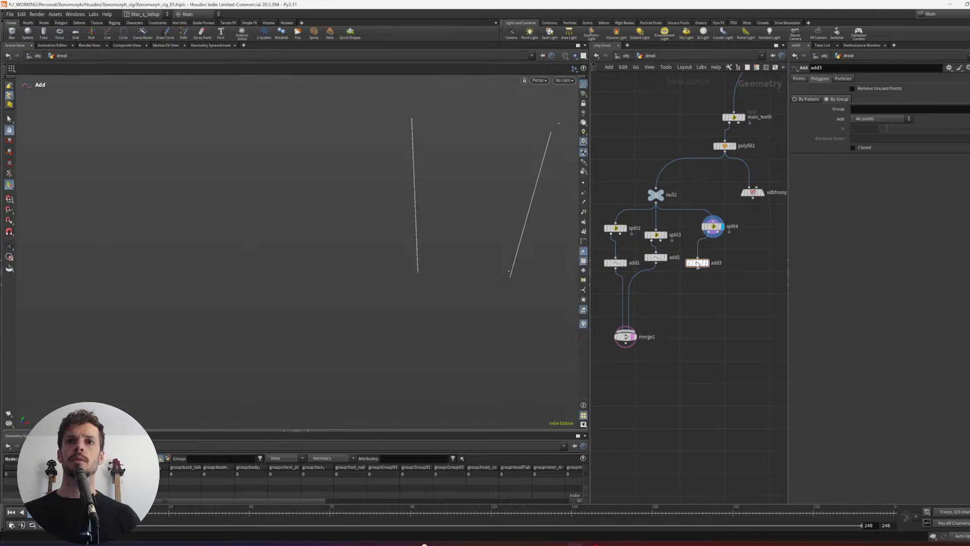
- Connect add3 to merge1 as the third strand line and display null2's teeth
{"action": "left_click", "coordinate": [697, 264]}
{"action": "left_click_drag", "start_coordinate": [698, 269], "coordinate": [630, 330]}
{"action": "middle_click_drag", "start_coordinate": [716, 304], "coordinate": [676, 347]}
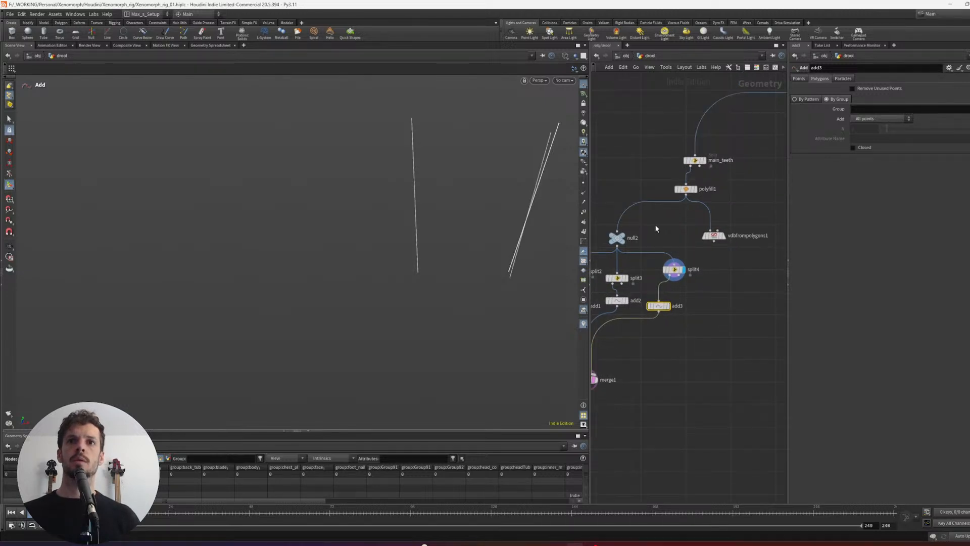
{"action": "left_click", "coordinate": [624, 236]}
{"action": "left_click_drag", "start_coordinate": [527, 231], "coordinate": [490, 214], "text": "alt"}
- Switch to the PureRef board and study the drool in the dark open-mouth Xenomorph reference and the Alien Romulus poster
{"action": "key", "text": "alt+Tab"}
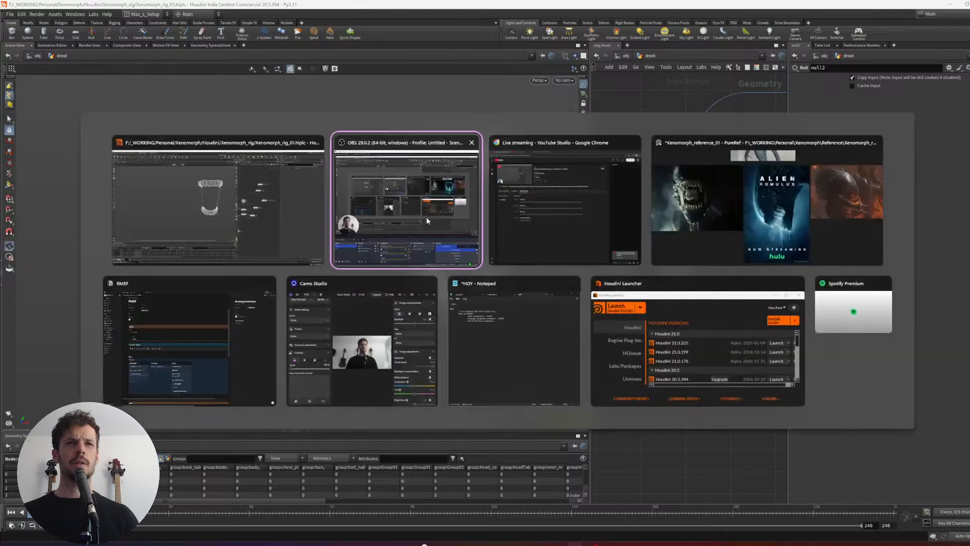
{"action": "left_click", "coordinate": [708, 213]}
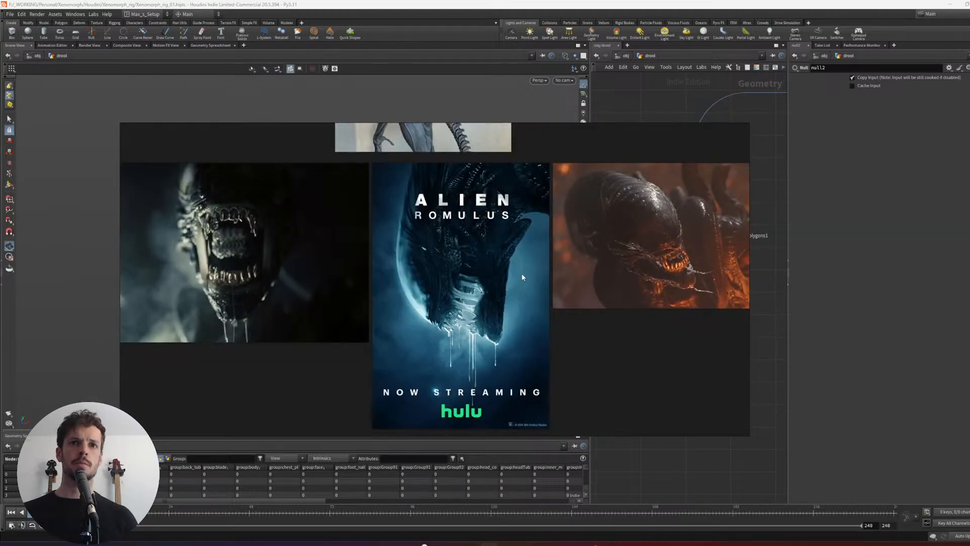
{"action": "right_click_drag", "start_coordinate": [543, 274], "coordinate": [539, 278]}
{"action": "middle_click_drag", "start_coordinate": [528, 287], "coordinate": [494, 282]}
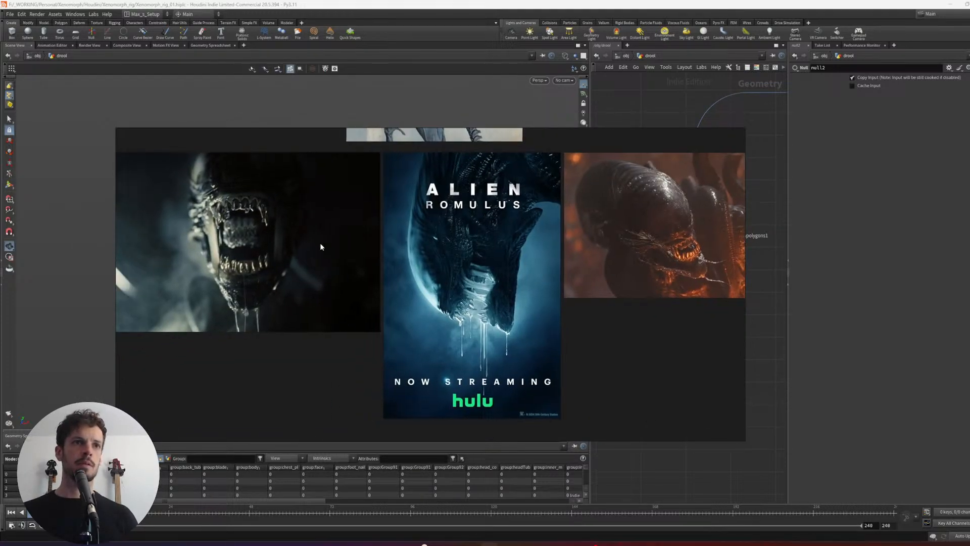
{"action": "scroll", "coordinate": [292, 238], "scroll_direction": "down", "scroll_amount": 3}
{"action": "scroll", "coordinate": [274, 322], "scroll_direction": "up", "scroll_amount": 4}
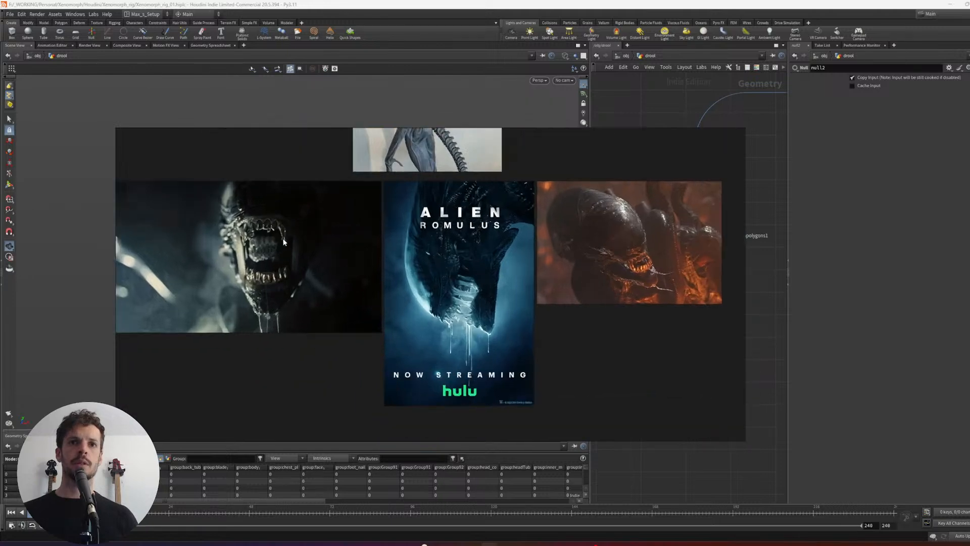
{"action": "scroll", "coordinate": [287, 263], "scroll_direction": "up", "scroll_amount": 1}
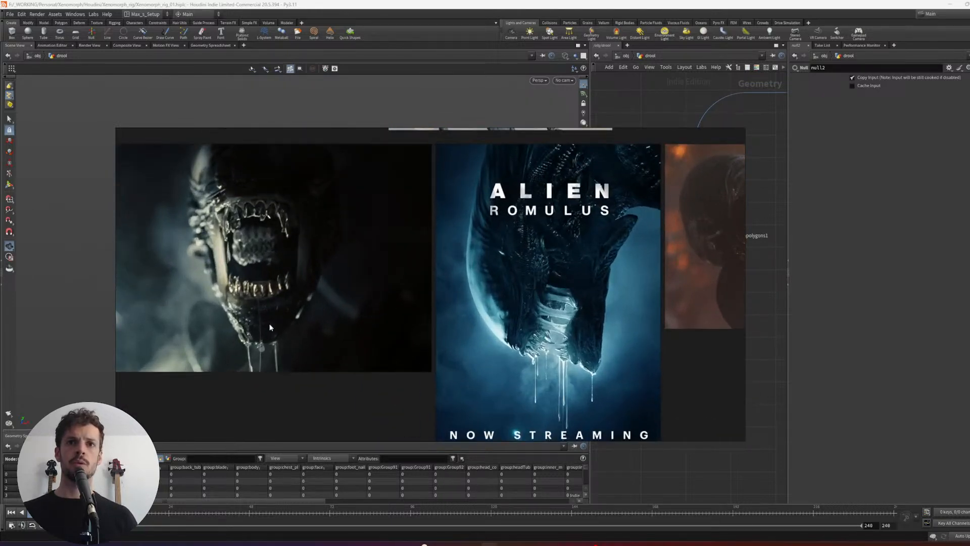
{"action": "middle_click_drag", "start_coordinate": [335, 252], "coordinate": [209, 266]}
- Examine the teeth and drool strands in the orange-lit Xenomorph reference image
{"action": "middle_click_drag", "start_coordinate": [510, 231], "coordinate": [370, 222]}
{"action": "scroll", "coordinate": [540, 258], "scroll_direction": "up", "scroll_amount": 3}
{"action": "middle_click_drag", "start_coordinate": [594, 245], "coordinate": [580, 249]}
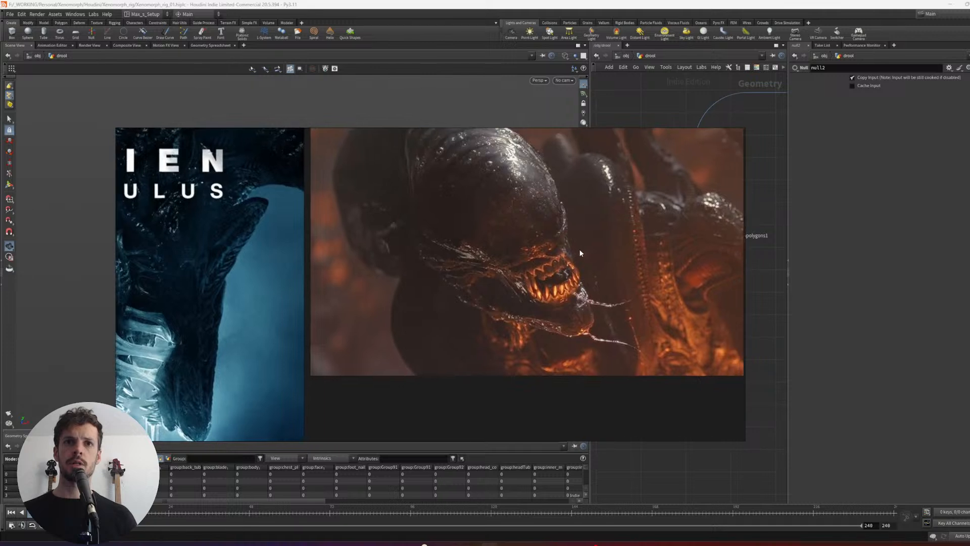
{"action": "scroll", "coordinate": [562, 273], "scroll_direction": "down", "scroll_amount": 1}
{"action": "scroll", "coordinate": [552, 253], "scroll_direction": "up", "scroll_amount": 1}
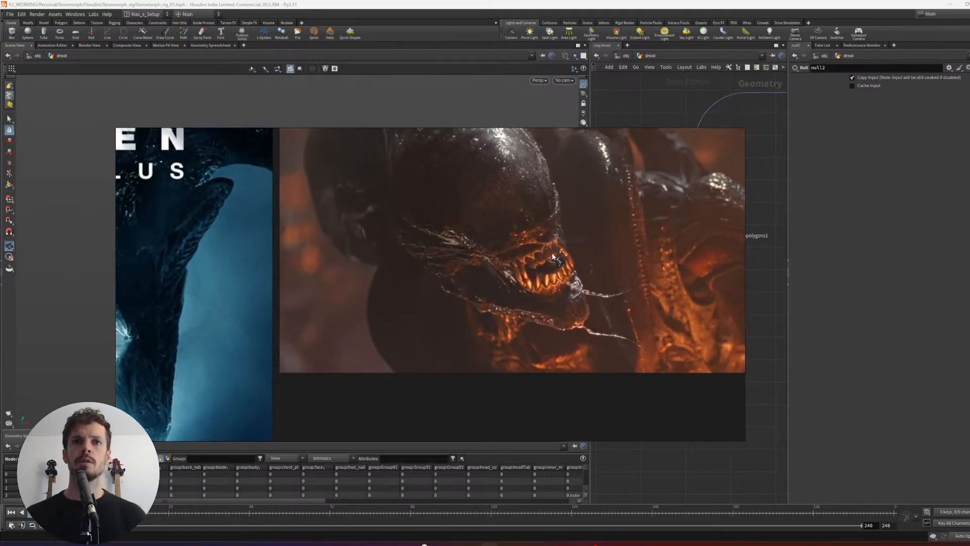
{"action": "scroll", "coordinate": [552, 255], "scroll_direction": "down", "scroll_amount": 2}
{"action": "scroll", "coordinate": [550, 253], "scroll_direction": "up", "scroll_amount": 2}
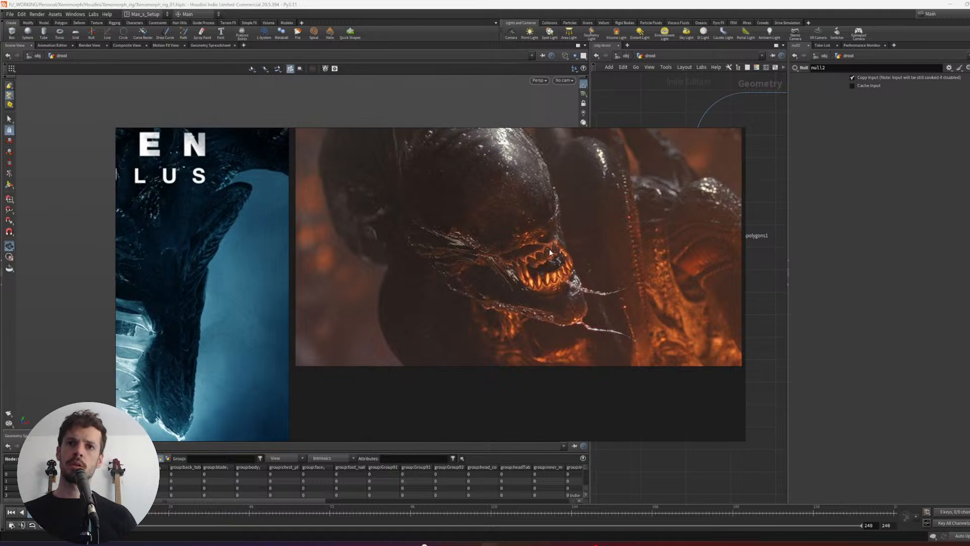
{"action": "scroll", "coordinate": [551, 253], "scroll_direction": "up", "scroll_amount": 1}
{"action": "left_click", "coordinate": [530, 243]}
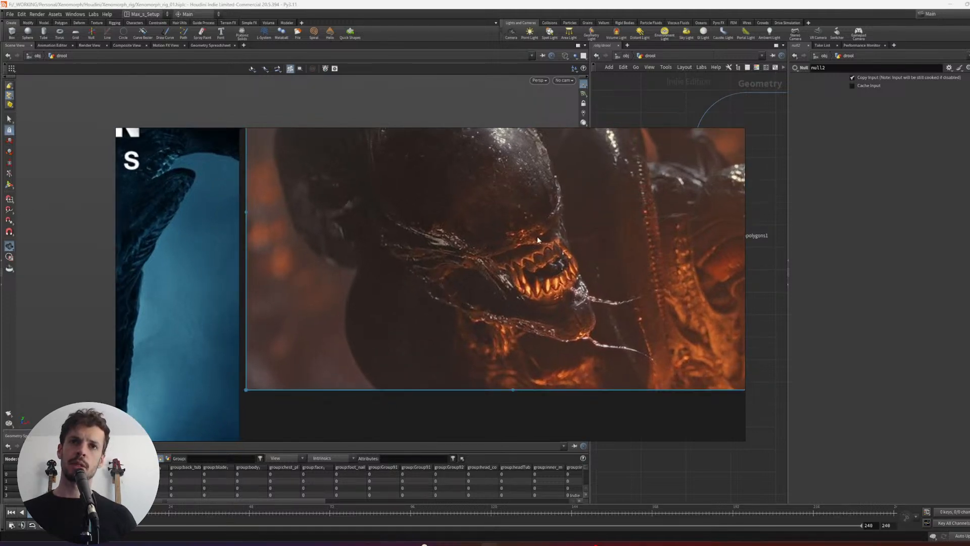
{"action": "scroll", "coordinate": [545, 244], "scroll_direction": "down", "scroll_amount": 1}
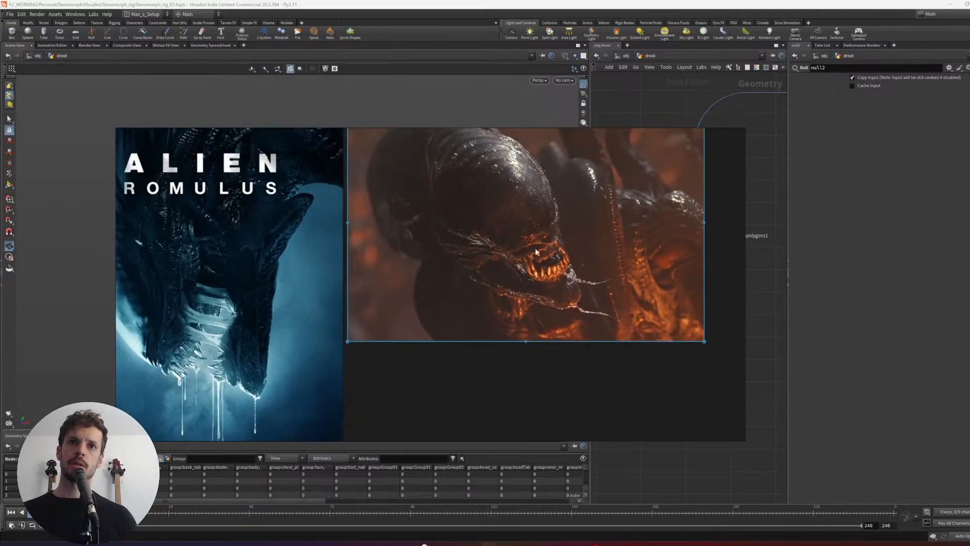
{"action": "scroll", "coordinate": [536, 244], "scroll_direction": "up", "scroll_amount": 1}
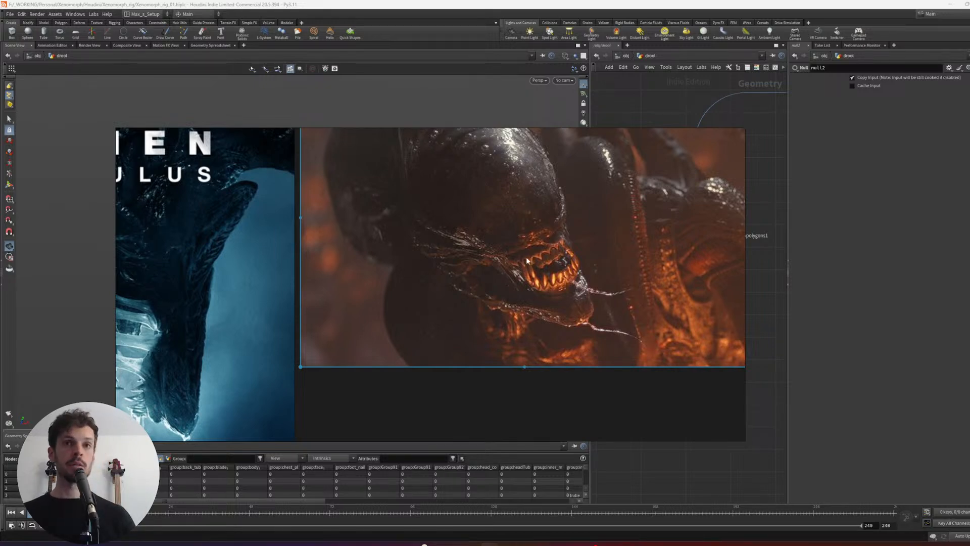
- Switch back to Houdini and examine the strand lines between the upper and lower teeth from several angles
{"action": "key", "text": "alt+Tab"}
{"action": "left_click_drag", "start_coordinate": [541, 212], "coordinate": [511, 228]}
{"action": "middle_click_drag", "start_coordinate": [511, 228], "coordinate": [420, 265]}
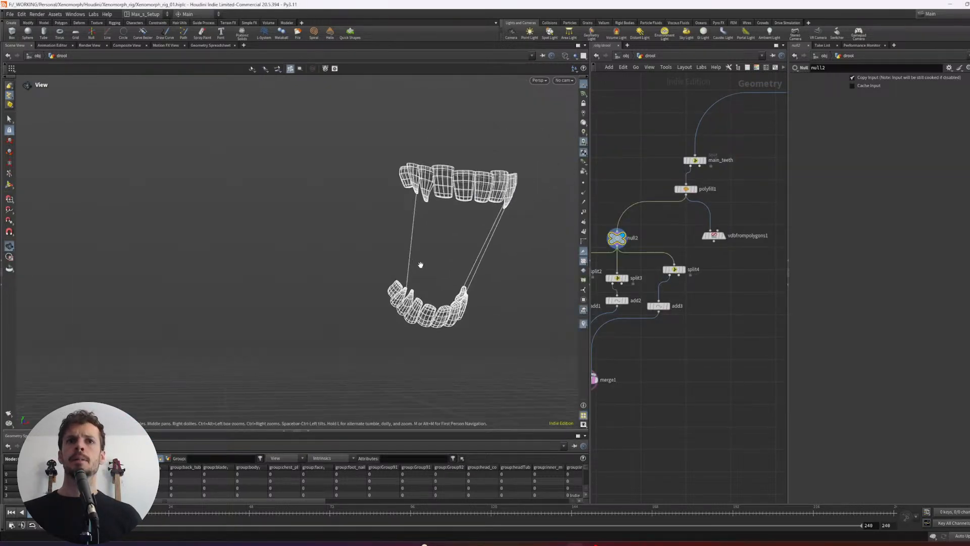
{"action": "right_click_drag", "start_coordinate": [421, 265], "coordinate": [432, 242], "text": "alt"}
{"action": "left_click_drag", "start_coordinate": [432, 242], "coordinate": [451, 234], "text": "alt"}
{"action": "right_click_drag", "start_coordinate": [451, 234], "coordinate": [462, 210], "text": "alt"}
- Line up split4 and add3 vertically in their branch beneath null2
{"action": "middle_click_drag", "start_coordinate": [683, 300], "coordinate": [712, 290]}
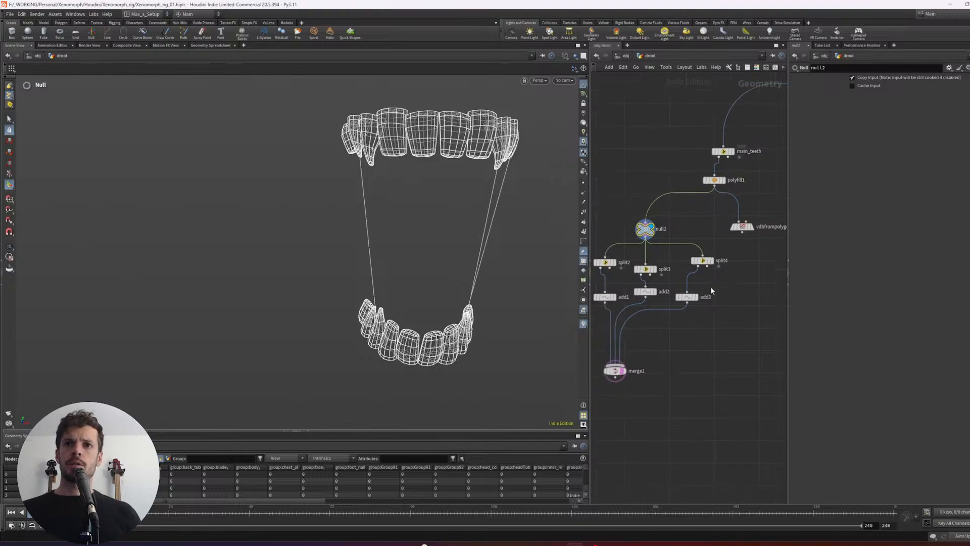
{"action": "left_click_drag", "start_coordinate": [720, 312], "coordinate": [693, 277]}
{"action": "key", "text": "l"}
{"action": "middle_click_drag", "start_coordinate": [662, 285], "coordinate": [670, 288]}
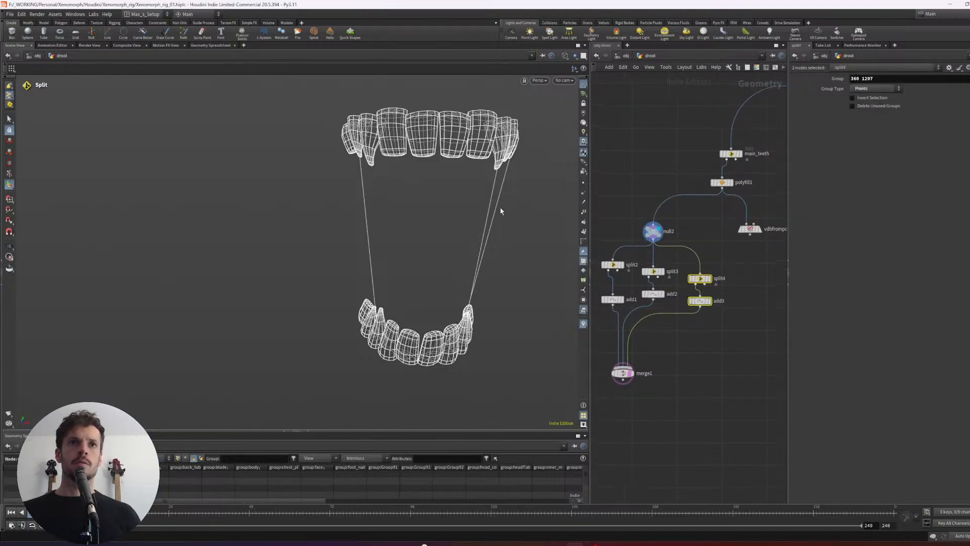
{"action": "left_click_drag", "start_coordinate": [501, 211], "coordinate": [524, 214], "text": "alt"}
{"action": "middle_click_drag", "start_coordinate": [726, 242], "coordinate": [679, 238]}
{"action": "left_click", "coordinate": [677, 241]}
{"action": "left_click", "coordinate": [627, 244]}
{"action": "key", "text": "Escape"}
- Use a Split node on null2's teeth to isolate points 818 and 1712 on a lower and an upper tooth
{"action": "middle_click_drag", "start_coordinate": [512, 198], "coordinate": [396, 245], "text": "alt"}
{"action": "key", "text": "s"}
{"action": "scroll", "coordinate": [425, 186], "scroll_direction": "up", "scroll_amount": 3}
{"action": "left_click", "coordinate": [383, 265], "text": "shift"}
{"action": "scroll", "coordinate": [419, 228], "scroll_direction": "down", "scroll_amount": 3}
{"action": "left_click_drag", "start_coordinate": [418, 230], "coordinate": [424, 219], "text": "alt"}
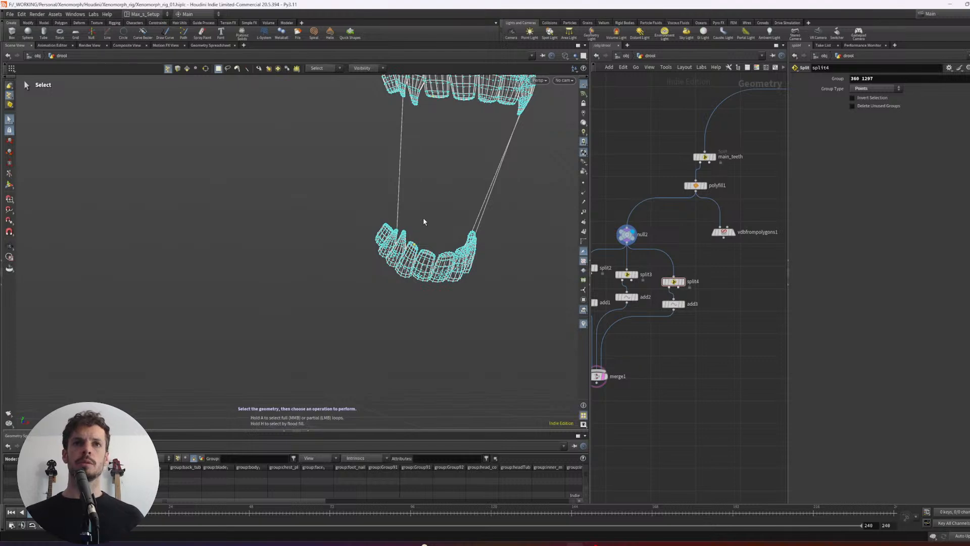
{"action": "key", "text": "Tab"}
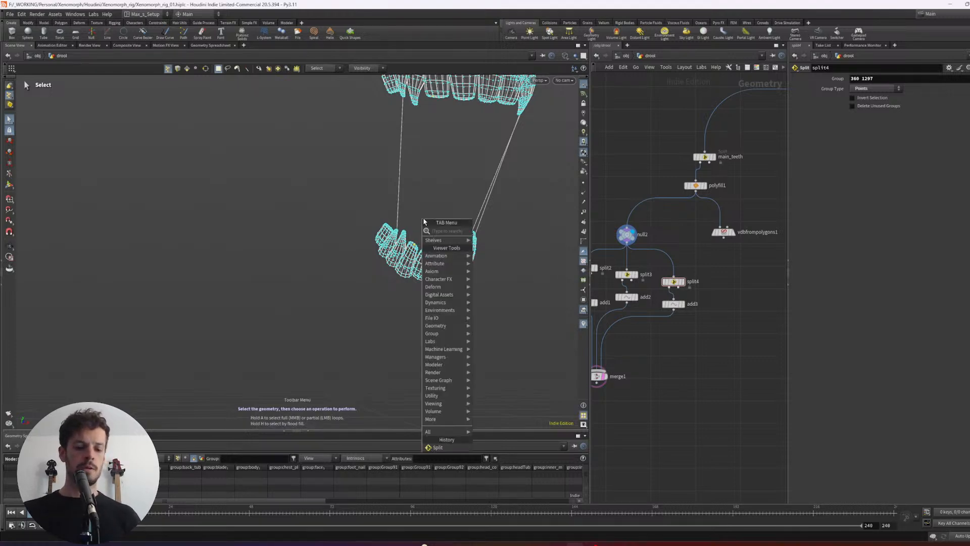
{"action": "type", "text": "split"}
{"action": "key", "text": "Return"}
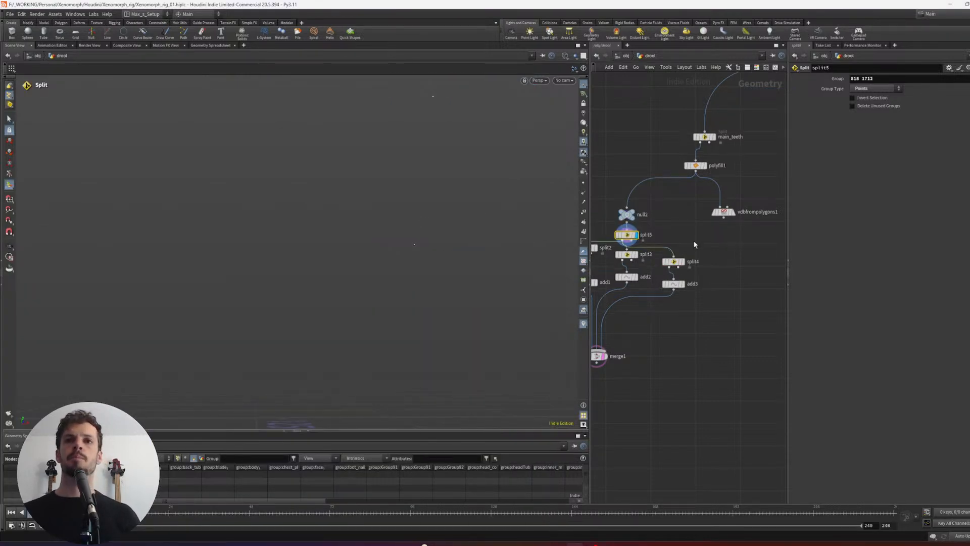
- Move split5 into its own branch fed by null2 and attach a copy of the add3 node to its output
{"action": "middle_click_drag", "start_coordinate": [694, 245], "coordinate": [701, 247]}
{"action": "left_click_drag", "start_coordinate": [632, 238], "coordinate": [731, 251]}
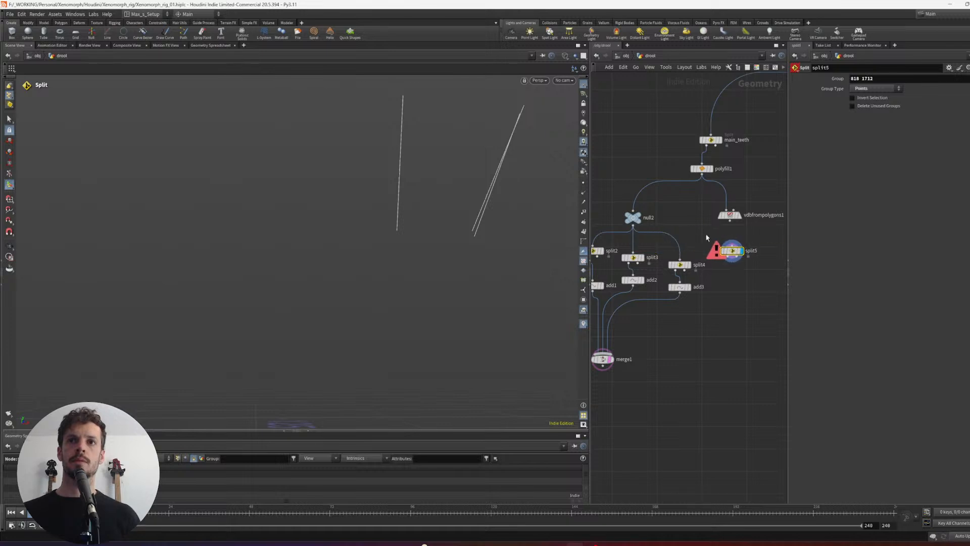
{"action": "left_click_drag", "start_coordinate": [666, 226], "coordinate": [732, 246]}
{"action": "left_click_drag", "start_coordinate": [681, 287], "coordinate": [726, 265], "text": "alt"}
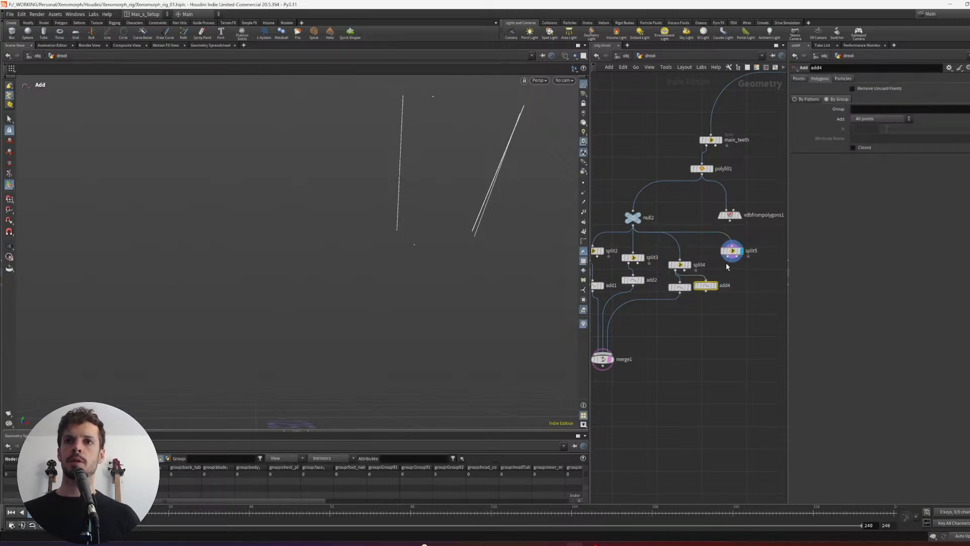
- Align the four Add nodes in one row and the Split nodes in a row above them
{"action": "middle_click_drag", "start_coordinate": [737, 318], "coordinate": [770, 317]}
{"action": "left_click_drag", "start_coordinate": [770, 307], "coordinate": [691, 295]}
{"action": "key", "text": "a"}
{"action": "middle_click_drag", "start_coordinate": [733, 270], "coordinate": [721, 274]}
{"action": "scroll", "coordinate": [727, 281], "scroll_direction": "down", "scroll_amount": 1}
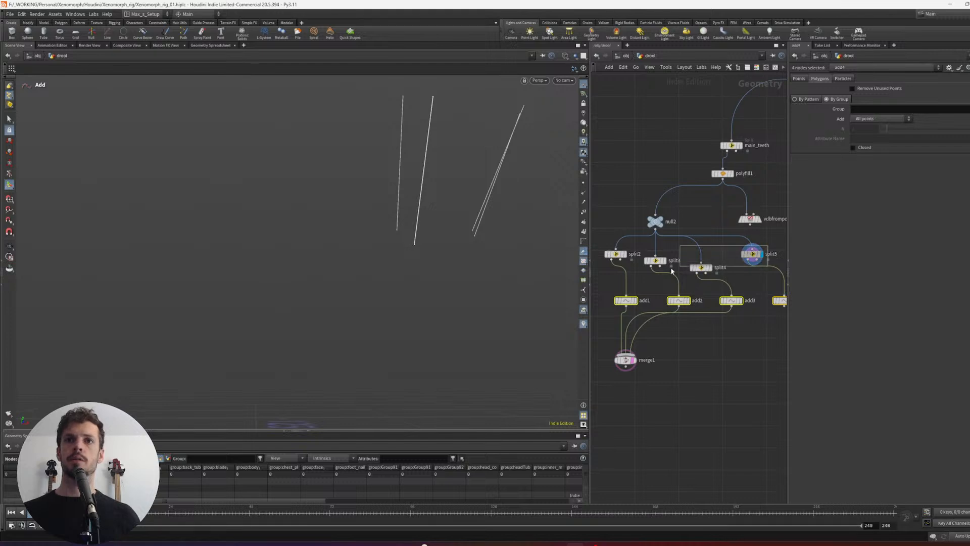
{"action": "left_click_drag", "start_coordinate": [672, 272], "coordinate": [607, 268]}
{"action": "key", "text": "a"}
{"action": "left_click_drag", "start_coordinate": [686, 262], "coordinate": [721, 263]}
{"action": "middle_click_drag", "start_coordinate": [752, 313], "coordinate": [737, 321]}
{"action": "scroll", "coordinate": [748, 325], "scroll_direction": "down", "scroll_amount": 1}
{"action": "left_click_drag", "start_coordinate": [770, 324], "coordinate": [620, 268]}
{"action": "left_click_drag", "start_coordinate": [706, 279], "coordinate": [671, 279]}
- Wire add4 into merge1 as a fourth input and display the merged strands
{"action": "left_click", "coordinate": [706, 298]}
{"action": "left_click_drag", "start_coordinate": [730, 315], "coordinate": [663, 363]}
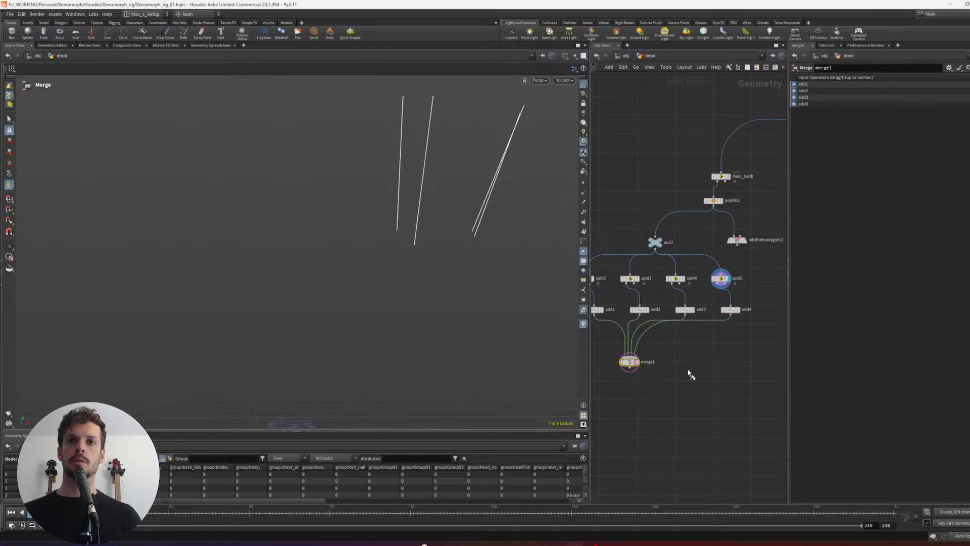
{"action": "scroll", "coordinate": [708, 365], "scroll_direction": "down", "scroll_amount": 2}
{"action": "middle_click_drag", "start_coordinate": [708, 369], "coordinate": [716, 381]}
- Space the strand-extraction branch and vdbfrompolygons1 apart beneath polyfill1, and display vdbfrompolygons1
{"action": "left_click_drag", "start_coordinate": [750, 383], "coordinate": [649, 312]}
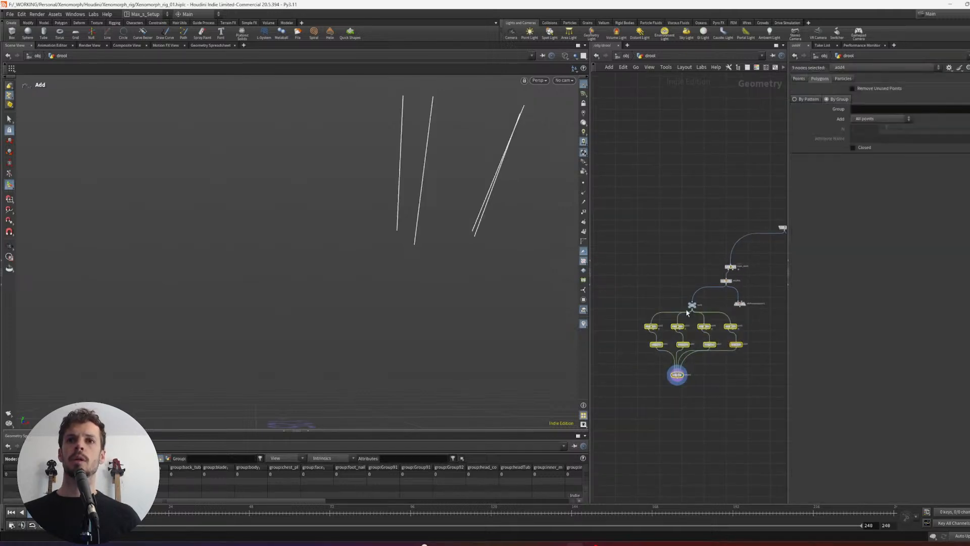
{"action": "left_click_drag", "start_coordinate": [730, 380], "coordinate": [749, 390]}
{"action": "left_click_drag", "start_coordinate": [736, 346], "coordinate": [710, 347]}
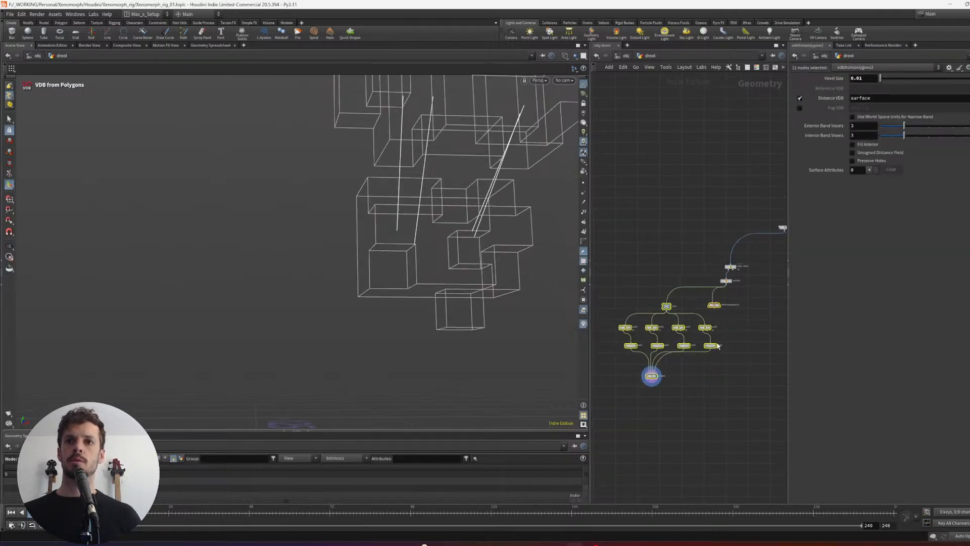
{"action": "left_click", "coordinate": [727, 328]}
{"action": "left_click_drag", "start_coordinate": [714, 305], "coordinate": [745, 308]}
{"action": "middle_click_drag", "start_coordinate": [781, 352], "coordinate": [758, 339]}
{"action": "scroll", "coordinate": [715, 329], "scroll_direction": "up", "scroll_amount": 2}
{"action": "middle_click_drag", "start_coordinate": [691, 358], "coordinate": [720, 318]}
{"action": "left_click", "coordinate": [733, 264]}
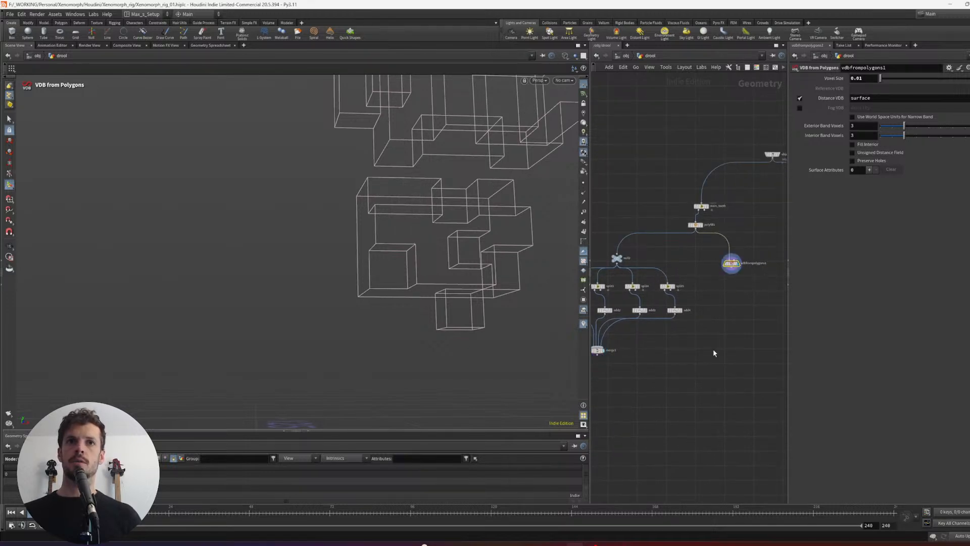
- Collapse null2 with its Split, Add and Merge nodes into a subnet named drool_extraction
{"action": "scroll", "coordinate": [680, 339], "scroll_direction": "down", "scroll_amount": 2}
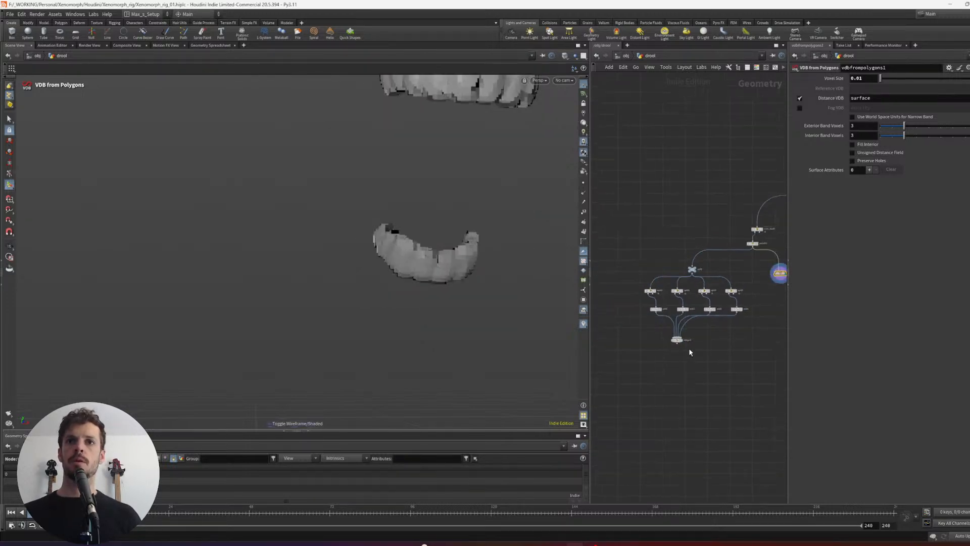
{"action": "left_click", "coordinate": [671, 336]}
{"action": "left_click_drag", "start_coordinate": [740, 264], "coordinate": [622, 358]}
{"action": "key", "text": "shift+c"}
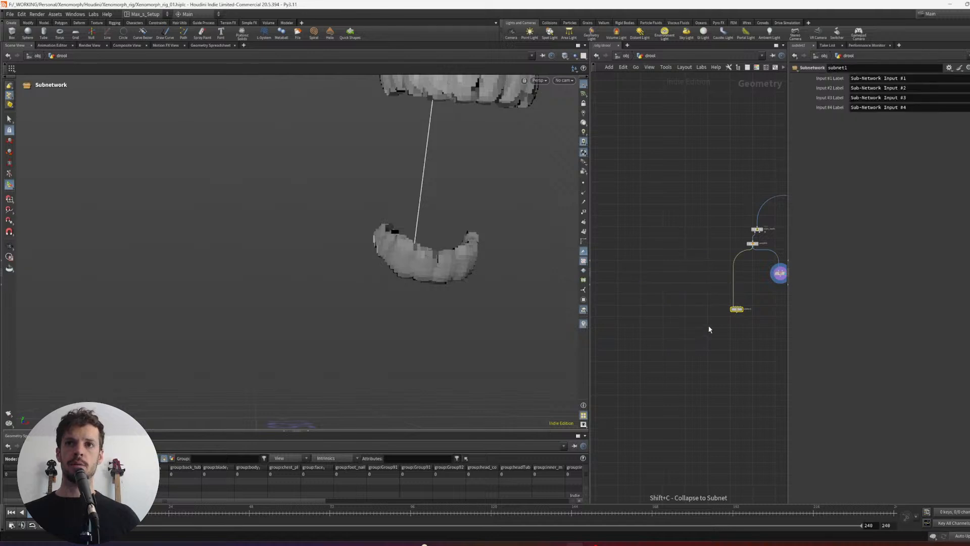
{"action": "key", "text": "f"}
{"action": "key", "text": "F2"}
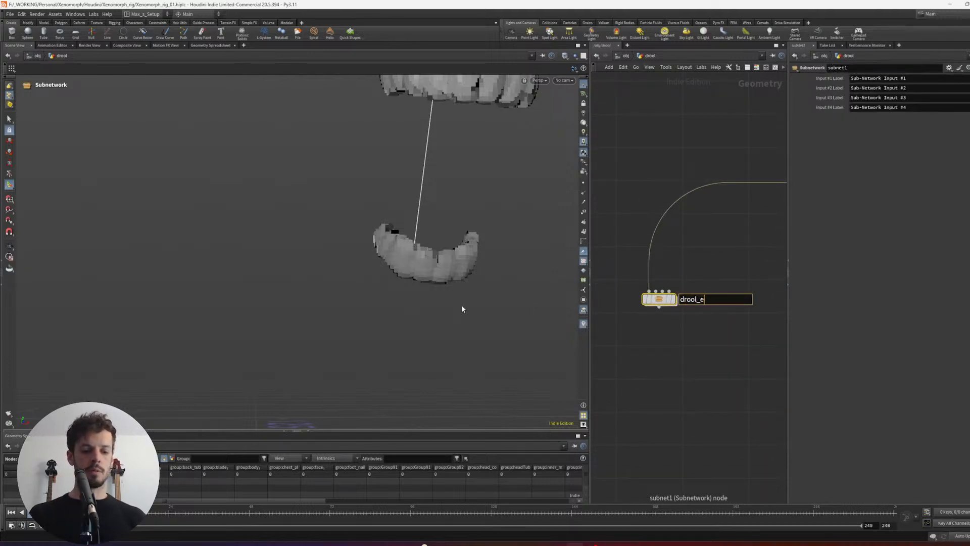
{"action": "type", "text": "drool_extraction"}
{"action": "key", "text": "Return"}
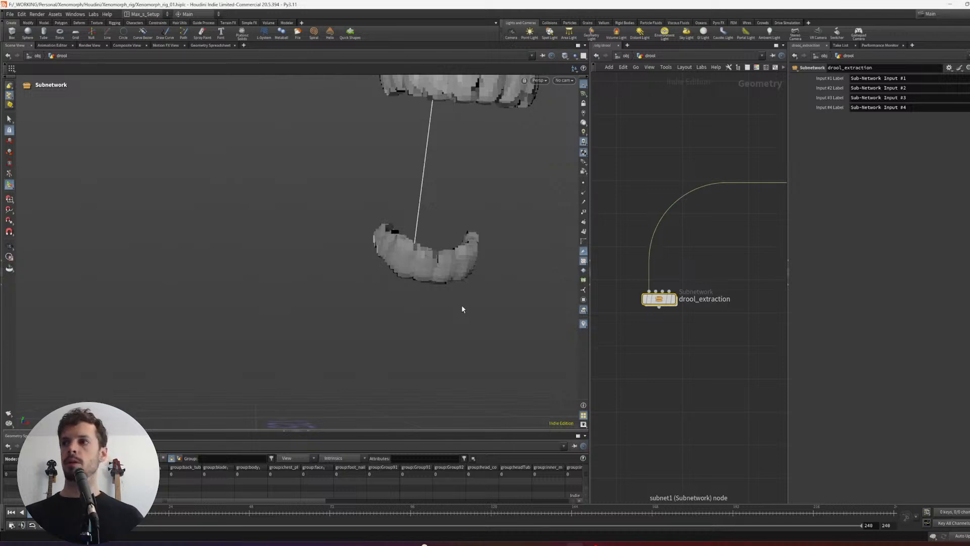
- Place the drool_extraction subnet beneath polyfill1, opposite vdbfrompolygons1, and display its output
{"action": "scroll", "coordinate": [687, 379], "scroll_direction": "down", "scroll_amount": 2}
{"action": "middle_click_drag", "start_coordinate": [724, 275], "coordinate": [672, 284]}
{"action": "left_click_drag", "start_coordinate": [674, 299], "coordinate": [588, 345]}
{"action": "left_click_drag", "start_coordinate": [593, 320], "coordinate": [680, 275]}
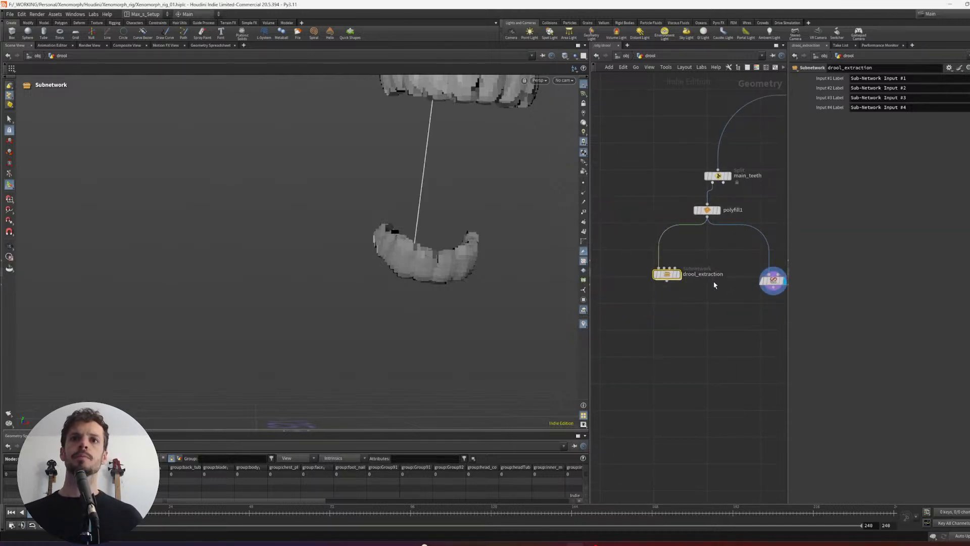
{"action": "middle_click_drag", "start_coordinate": [713, 281], "coordinate": [674, 302]}
{"action": "left_click", "coordinate": [726, 291]}
{"action": "left_click", "coordinate": [648, 282]}
{"action": "scroll", "coordinate": [670, 301], "scroll_direction": "down", "scroll_amount": 3}
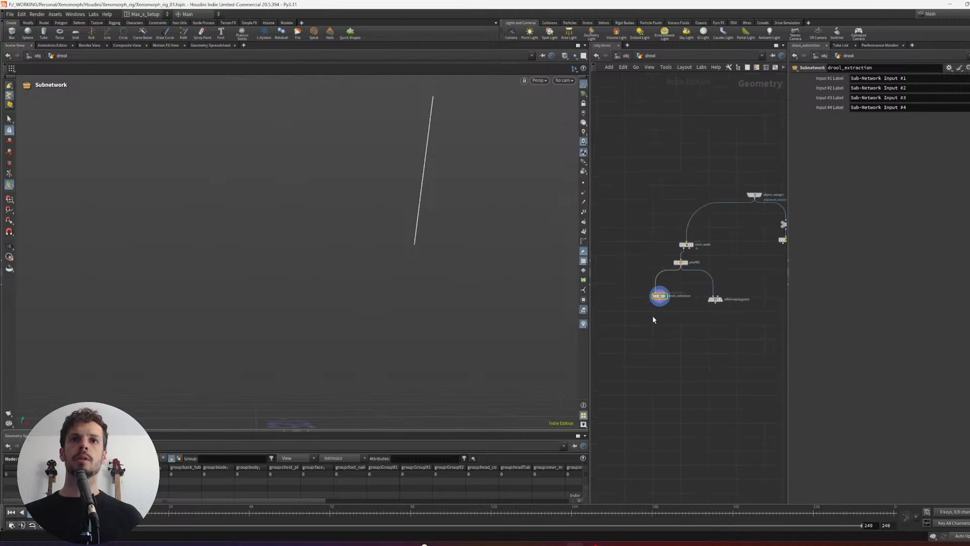
- Inside drool_extraction, move the output node from add4 to merge1, and return to the drool network
{"action": "key", "text": "Return"}
{"action": "scroll", "coordinate": [653, 345], "scroll_direction": "up", "scroll_amount": 3}
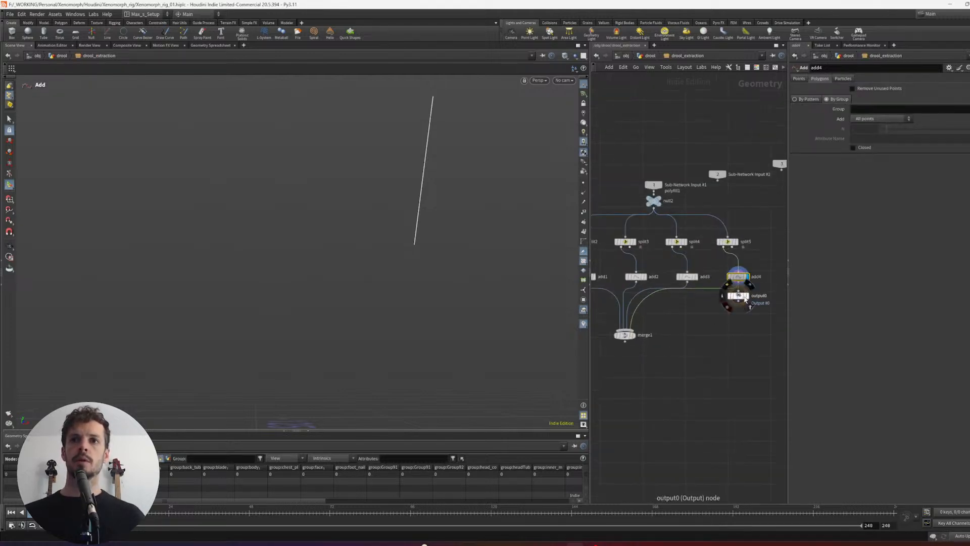
{"action": "left_click_drag", "start_coordinate": [707, 382], "coordinate": [677, 394]}
{"action": "left_click_drag", "start_coordinate": [720, 401], "coordinate": [626, 329]}
{"action": "key", "text": "l"}
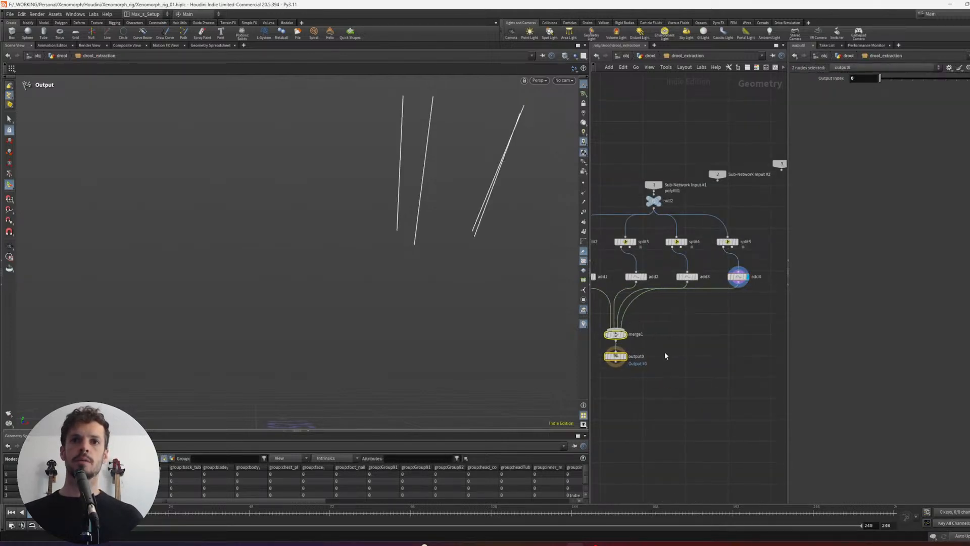
{"action": "left_click", "coordinate": [704, 370]}
{"action": "key", "text": "u"}
{"action": "scroll", "coordinate": [628, 305], "scroll_direction": "up", "scroll_amount": 4}
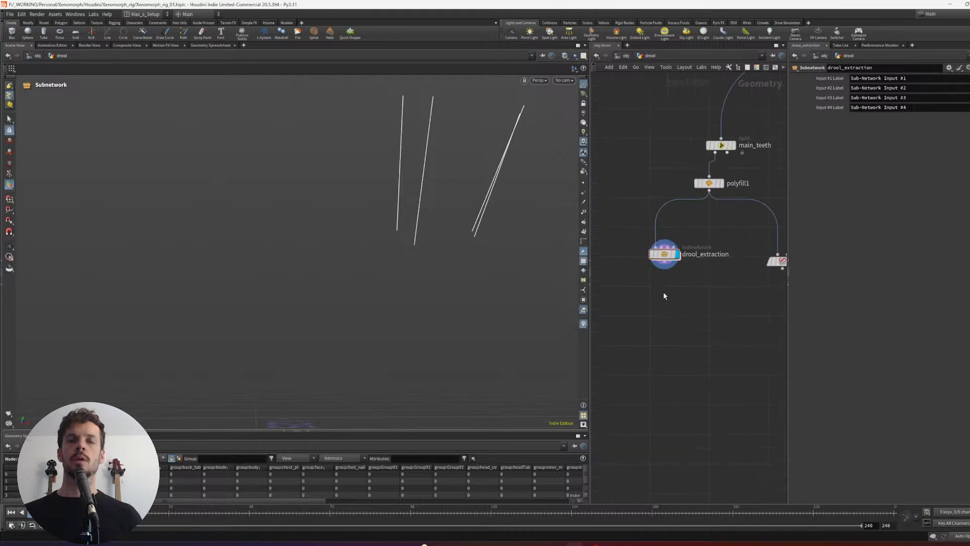
- Add a For-Each Connected Piece loop, feed its connectivity1 node from drool_extraction and display that node
{"action": "middle_click_drag", "start_coordinate": [665, 295], "coordinate": [664, 325]}
{"action": "left_click_drag", "start_coordinate": [524, 269], "coordinate": [569, 274], "text": "alt"}
{"action": "middle_click_drag", "start_coordinate": [669, 308], "coordinate": [617, 304]}
{"action": "left_click", "coordinate": [690, 325]}
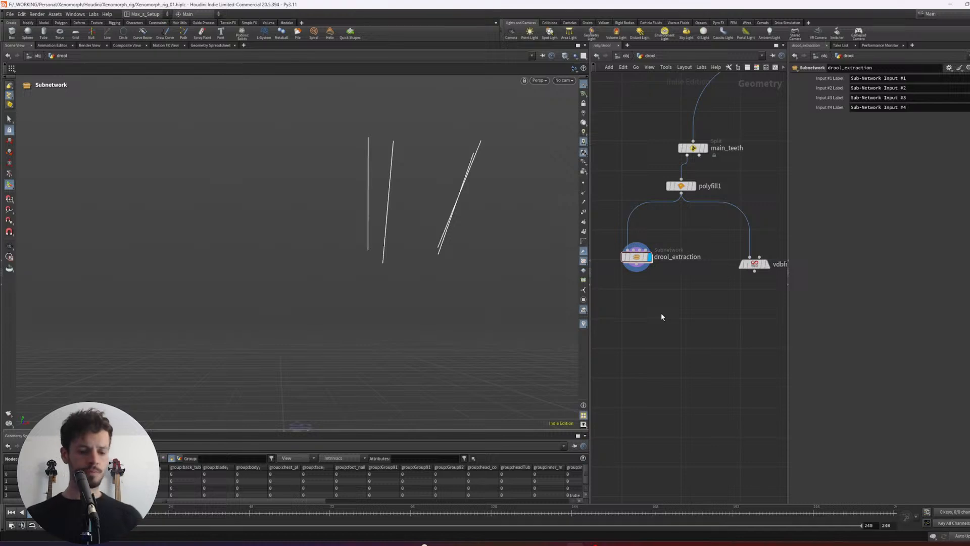
{"action": "key", "text": "Tab"}
{"action": "type", "text": "foreachco"}
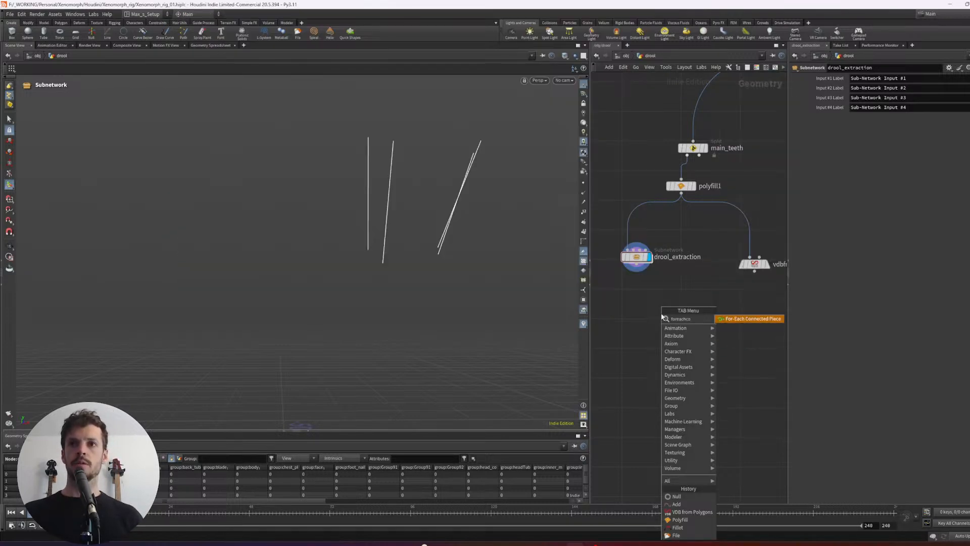
{"action": "key", "text": "Return"}
{"action": "left_click", "coordinate": [661, 312]}
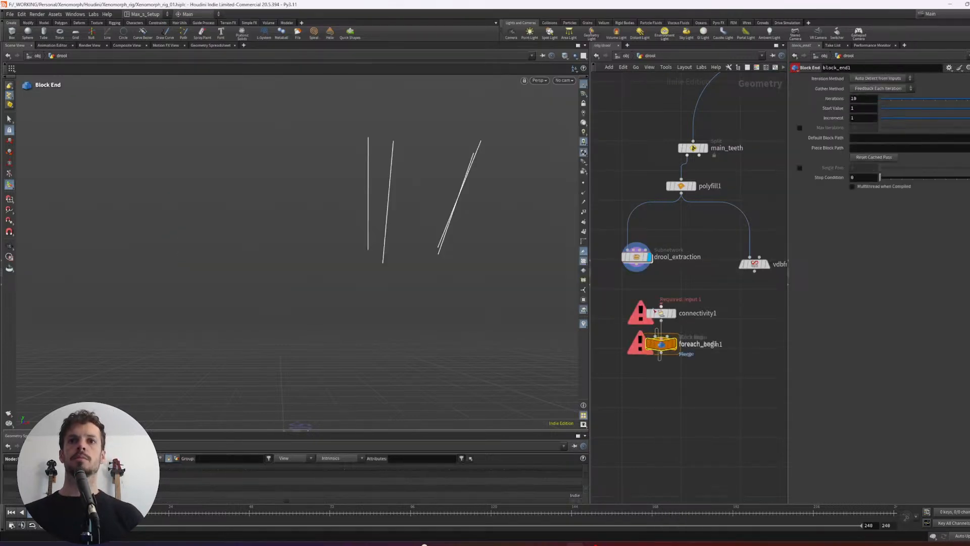
{"action": "left_click", "coordinate": [673, 313]}
{"action": "middle_click_drag", "start_coordinate": [691, 296], "coordinate": [688, 269]}
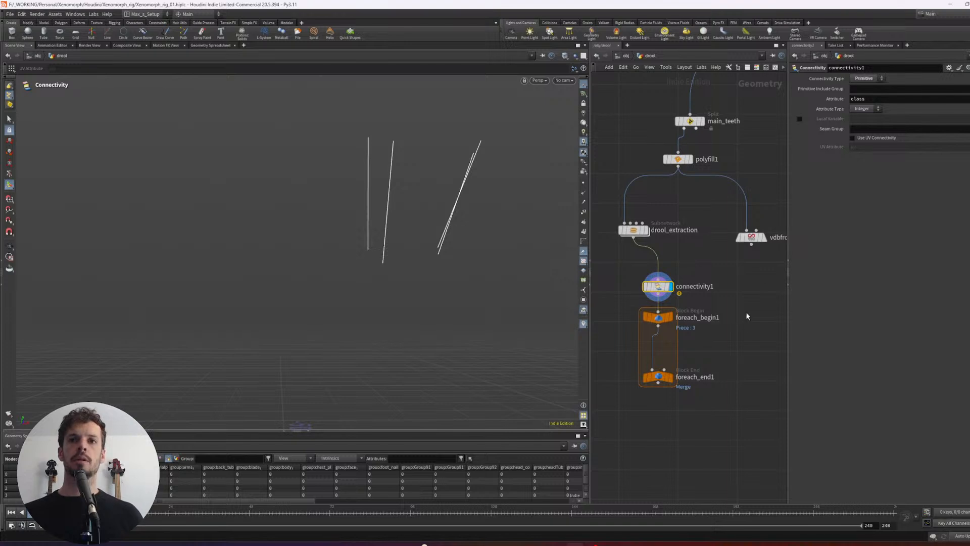
- Insert a Resample node between foreach_begin1 and foreach_end1
{"action": "key", "text": "Tab"}
{"action": "type", "text": "resample"}
{"action": "key", "text": "Return"}
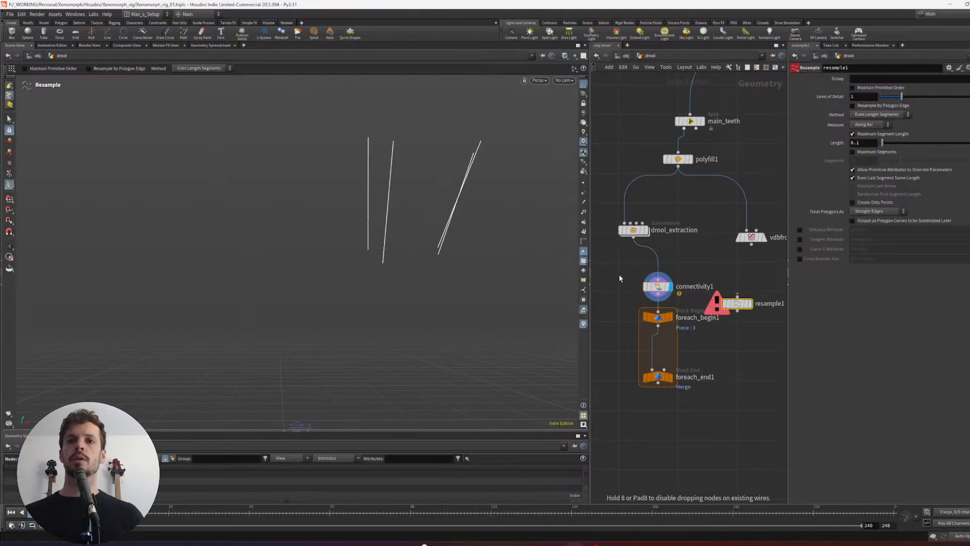
{"action": "left_click", "coordinate": [662, 347]}
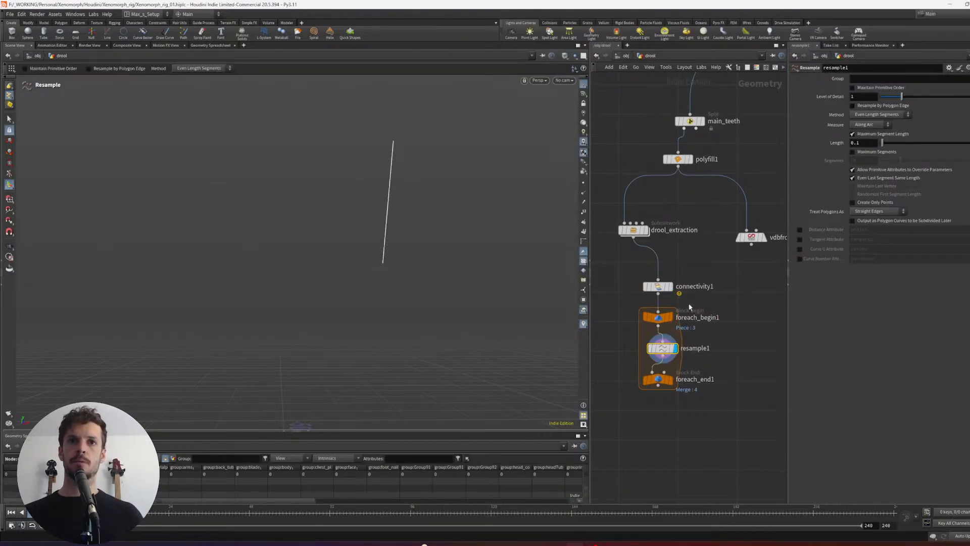
- Resample the strand by Maximum Segments set to 12 with Maximum Segment Length off, and show point numbers in the viewport
{"action": "left_click", "coordinate": [853, 134]}
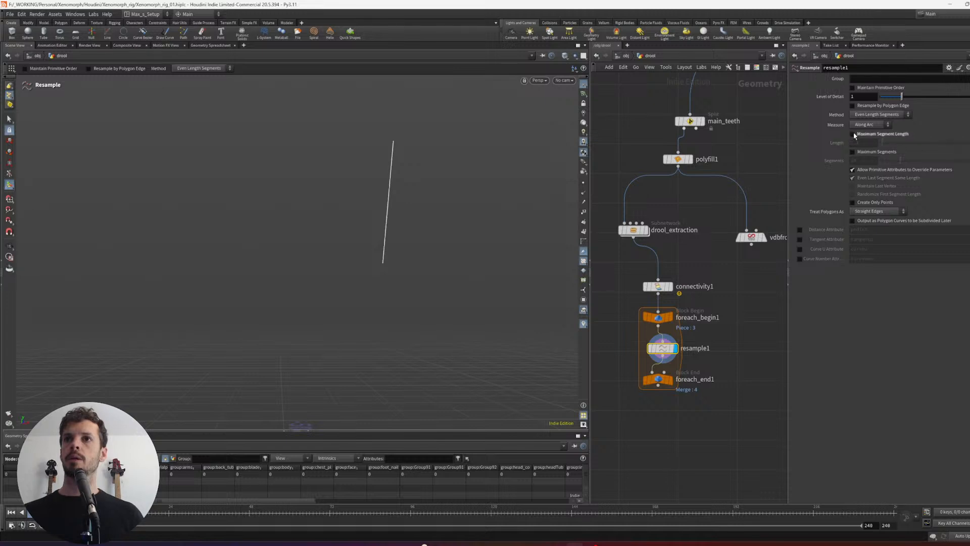
{"action": "left_click", "coordinate": [854, 151]}
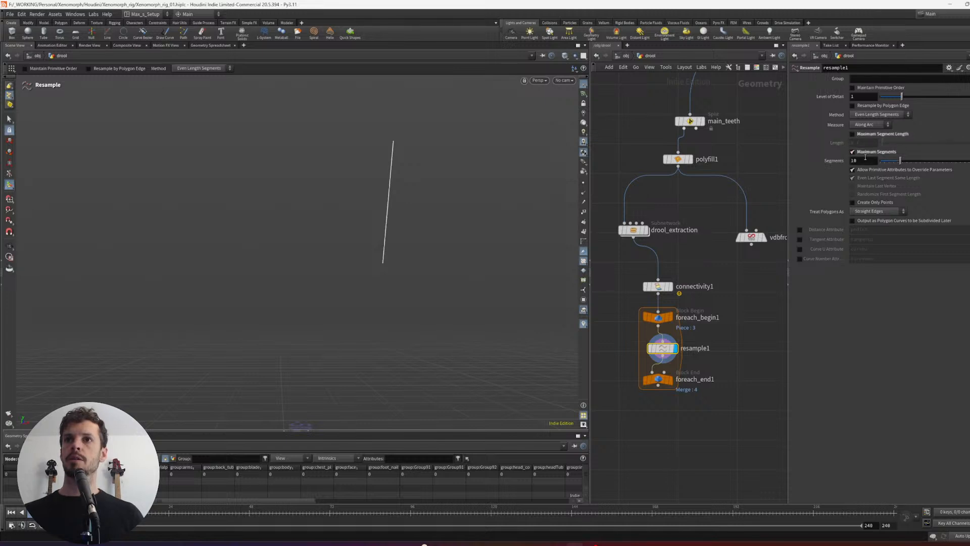
{"action": "left_click", "coordinate": [584, 213]}
{"action": "left_click_drag", "start_coordinate": [475, 228], "coordinate": [535, 227], "text": "alt"}
{"action": "left_click_drag", "start_coordinate": [858, 160], "coordinate": [773, 164]}
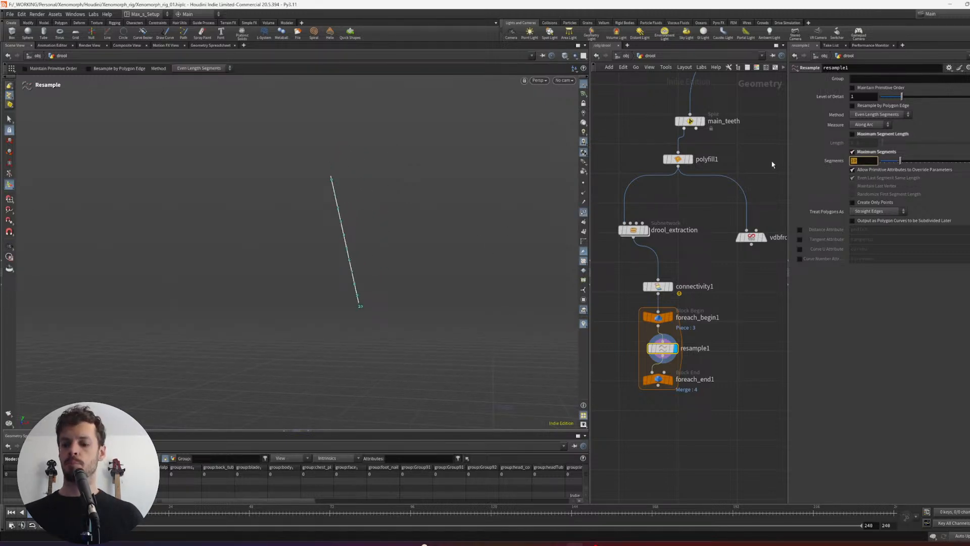
{"action": "type", "text": "12"}
{"action": "key", "text": "Return"}
{"action": "middle_click_drag", "start_coordinate": [575, 309], "coordinate": [545, 266], "text": "alt"}
- Make room in the loop above foreach_end1 and insert a UV Texture node after resample1
{"action": "left_click_drag", "start_coordinate": [681, 405], "coordinate": [645, 369]}
{"action": "left_click_drag", "start_coordinate": [657, 380], "coordinate": [657, 423]}
{"action": "middle_click_drag", "start_coordinate": [690, 435], "coordinate": [687, 395]}
{"action": "left_click_drag", "start_coordinate": [728, 343], "coordinate": [680, 313]}
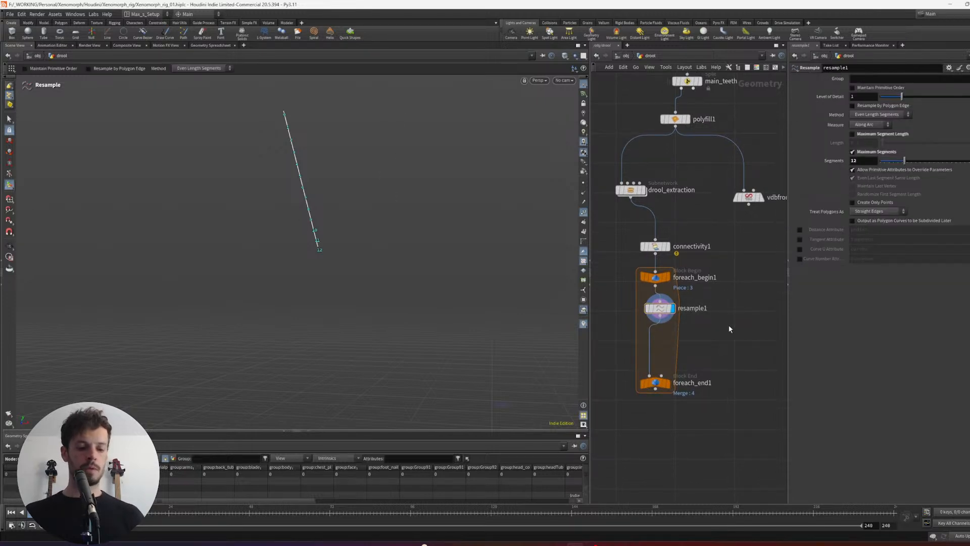
{"action": "key", "text": "Tab"}
{"action": "type", "text": "uvtextu"}
{"action": "key", "text": "Return"}
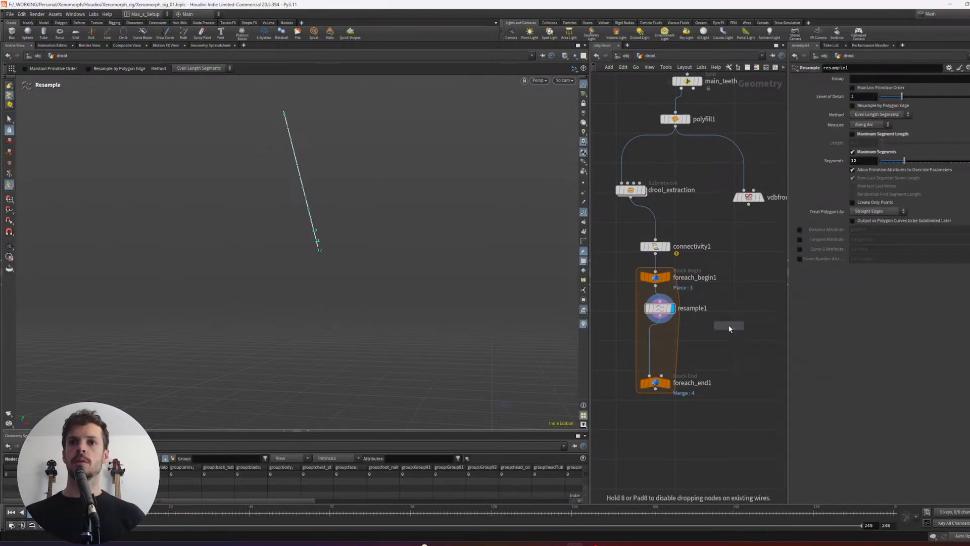
{"action": "left_click", "coordinate": [635, 346]}
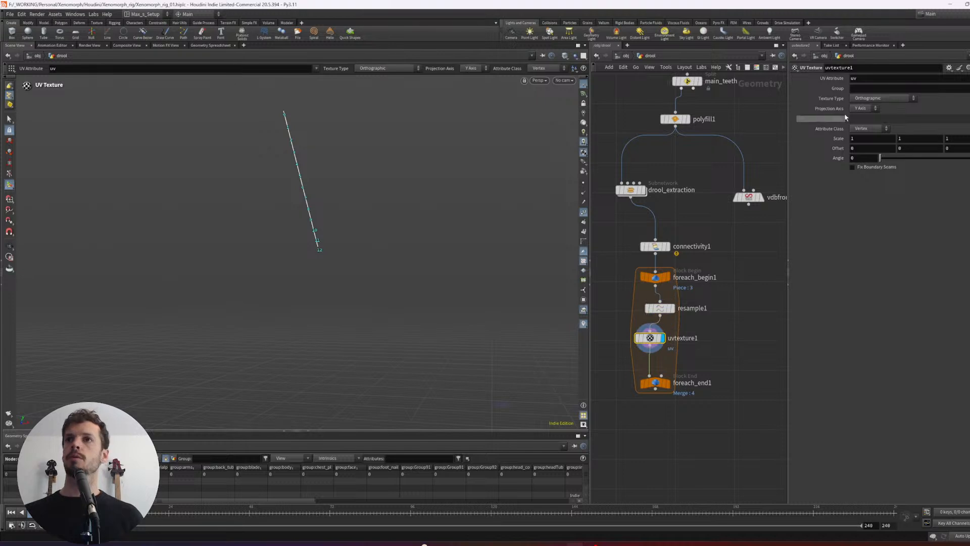
- Set uvtexture1's texture type to Rows & Columns and its attribute class to Point
{"action": "left_click", "coordinate": [883, 98]}
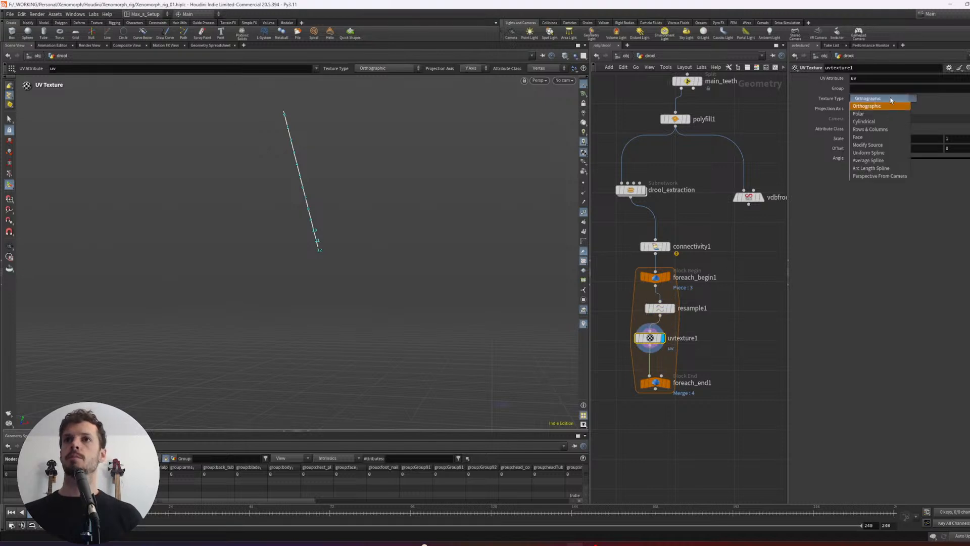
{"action": "left_click", "coordinate": [880, 137]}
{"action": "middle_click_drag", "start_coordinate": [697, 357], "coordinate": [708, 334]}
{"action": "left_click_drag", "start_coordinate": [672, 357], "coordinate": [676, 389]}
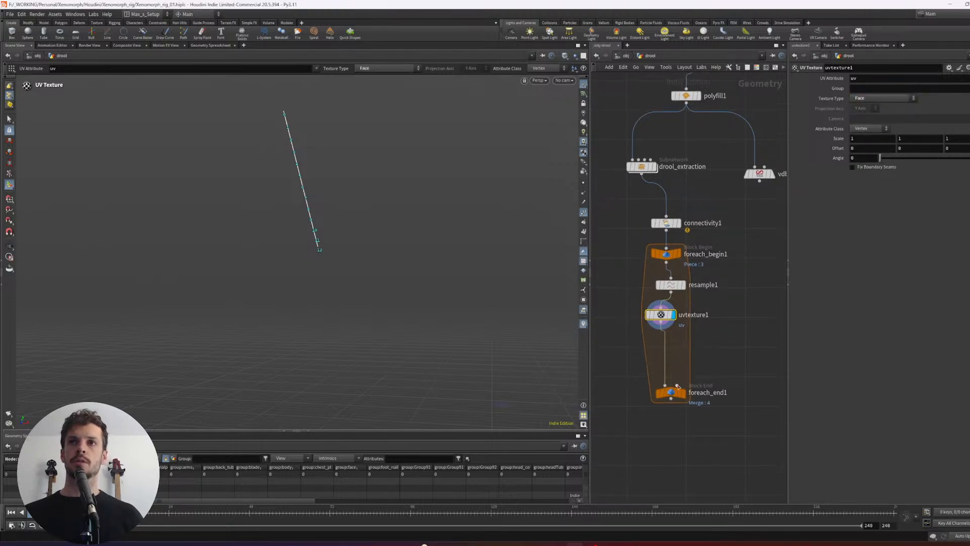
{"action": "left_click", "coordinate": [881, 98]}
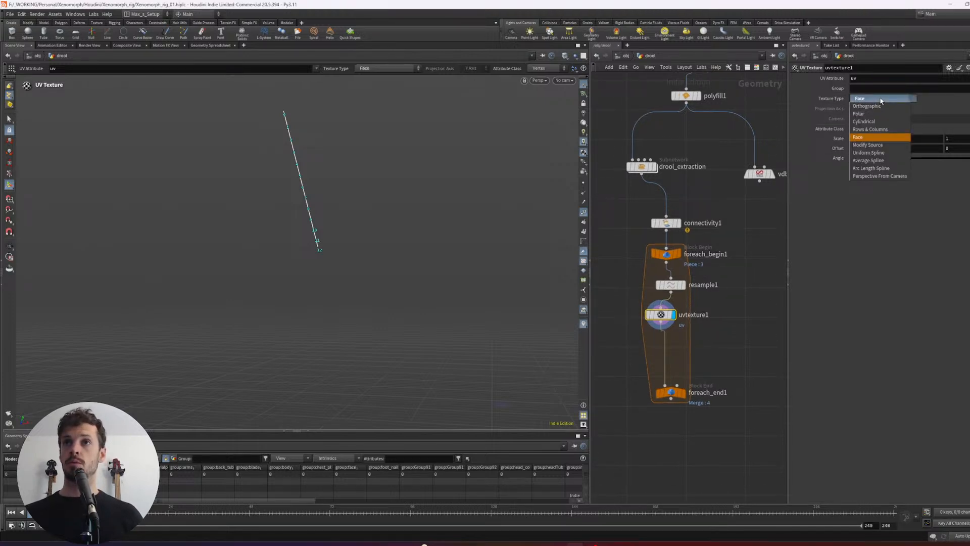
{"action": "left_click", "coordinate": [882, 130]}
{"action": "left_click", "coordinate": [870, 128]}
{"action": "left_click", "coordinate": [862, 136]}
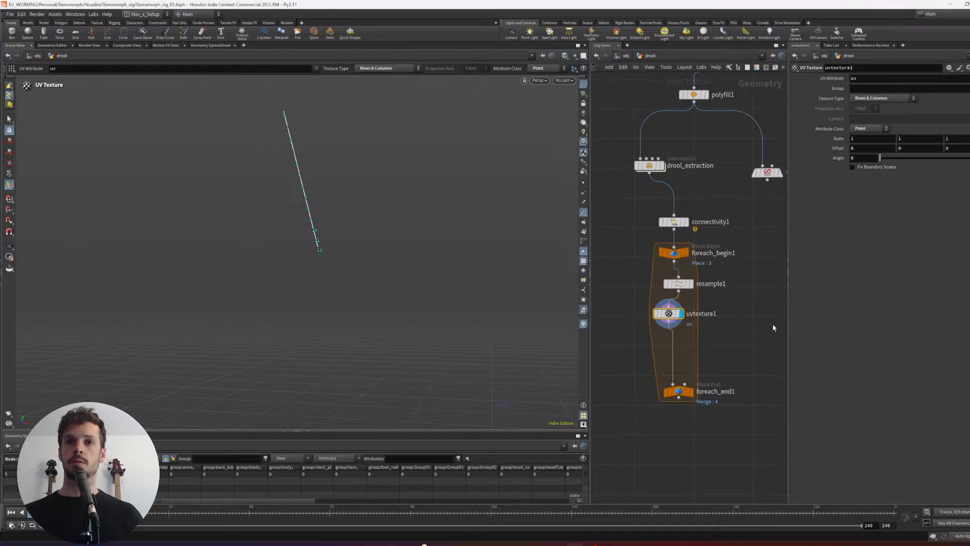
- Insert an Attribute VOP node between uvtexture1 and foreach_end1
{"action": "middle_click_drag", "start_coordinate": [726, 340], "coordinate": [713, 329]}
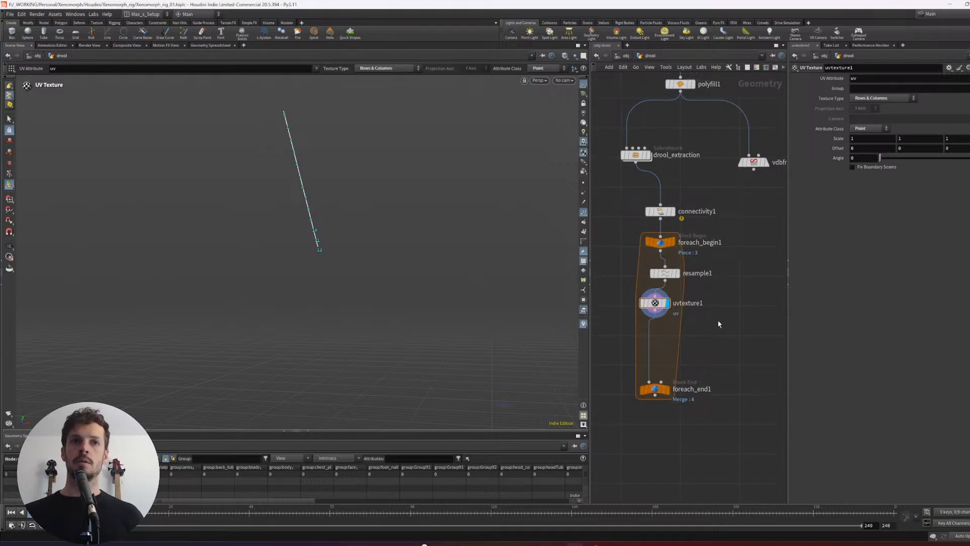
{"action": "key", "text": "Tab"}
{"action": "type", "text": "attvop"}
{"action": "key", "text": "Return"}
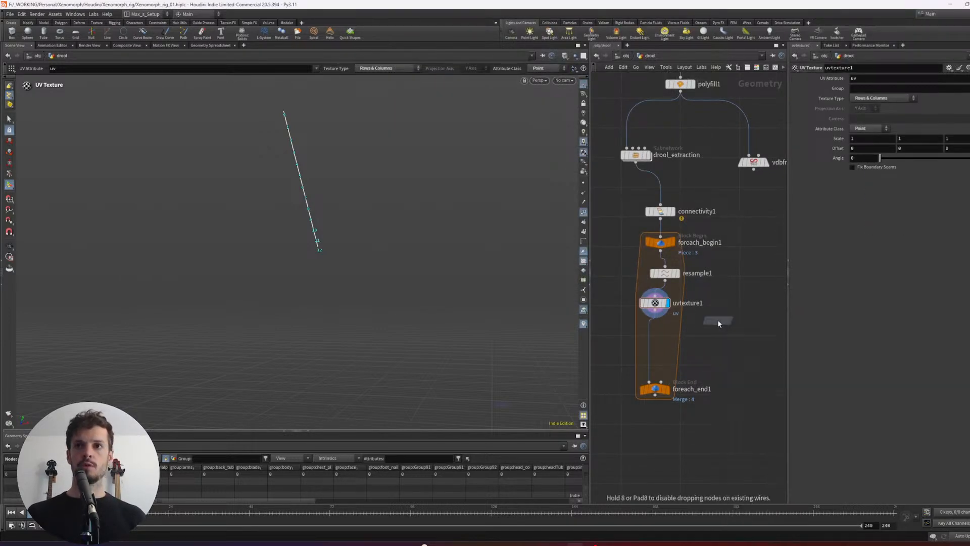
{"action": "left_click", "coordinate": [668, 334]}
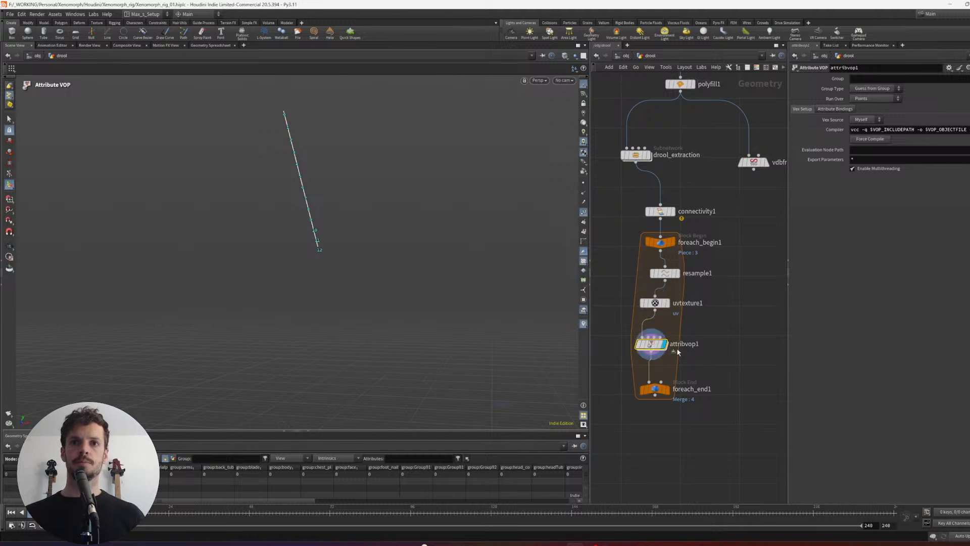
- Go inside attribvop1, add a UV Coords node beside the geometry globals node, and widen the network view
{"action": "key", "text": "i"}
{"action": "key", "text": "Tab"}
{"action": "type", "text": "uvc"}
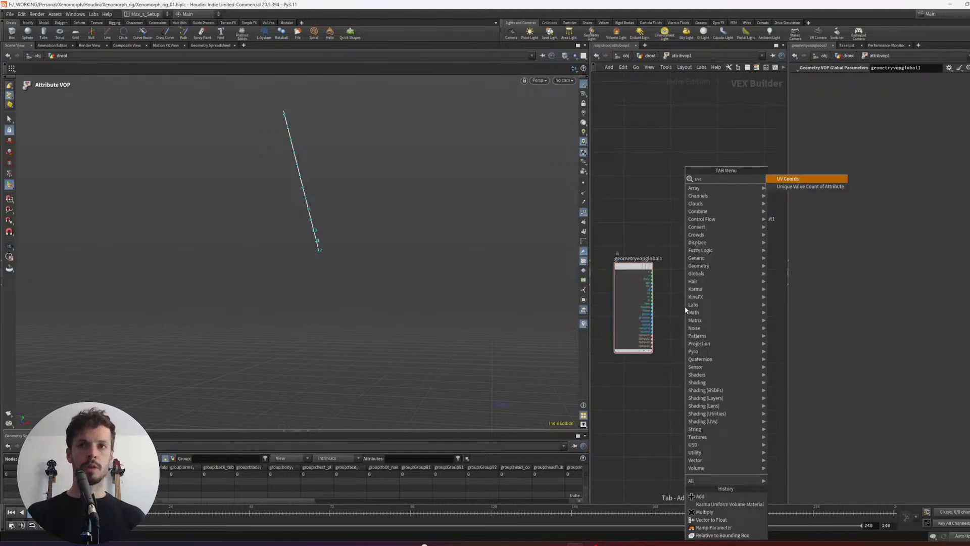
{"action": "type", "text": "oo"}
{"action": "key", "text": "Return"}
{"action": "left_click", "coordinate": [652, 207]}
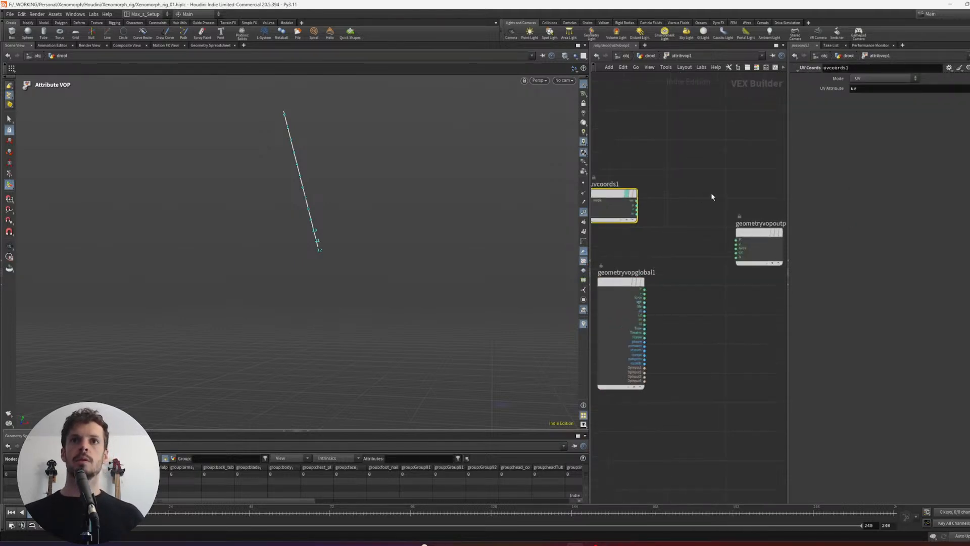
{"action": "middle_click_drag", "start_coordinate": [719, 201], "coordinate": [709, 205]}
{"action": "left_click_drag", "start_coordinate": [754, 236], "coordinate": [770, 235]}
{"action": "scroll", "coordinate": [728, 218], "scroll_direction": "down", "scroll_amount": 2}
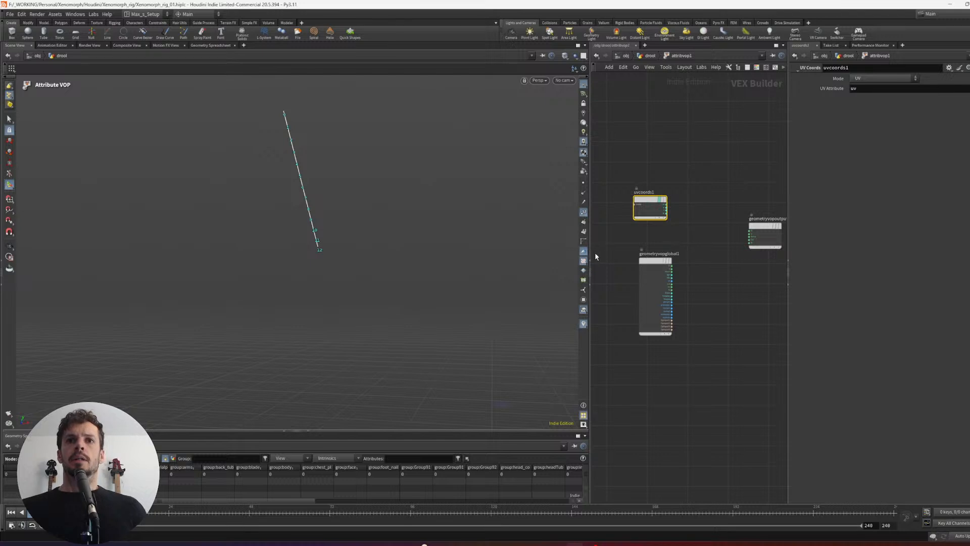
{"action": "left_click_drag", "start_coordinate": [596, 256], "coordinate": [527, 255]}
{"action": "scroll", "coordinate": [650, 225], "scroll_direction": "up", "scroll_amount": 2}
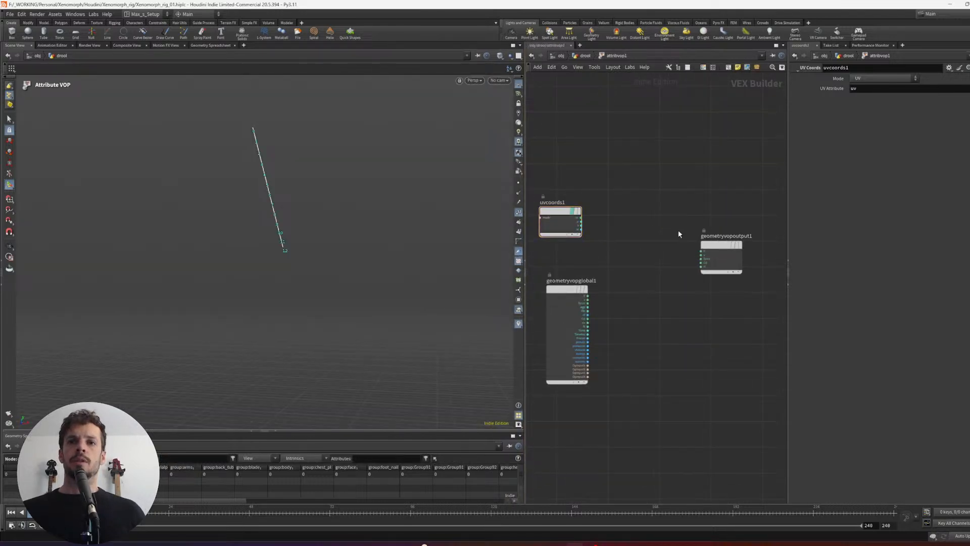
- Add a Bind Export node near the geometry output and name its attribute pscale
{"action": "key", "text": "Tab"}
{"action": "type", "text": "bin"}
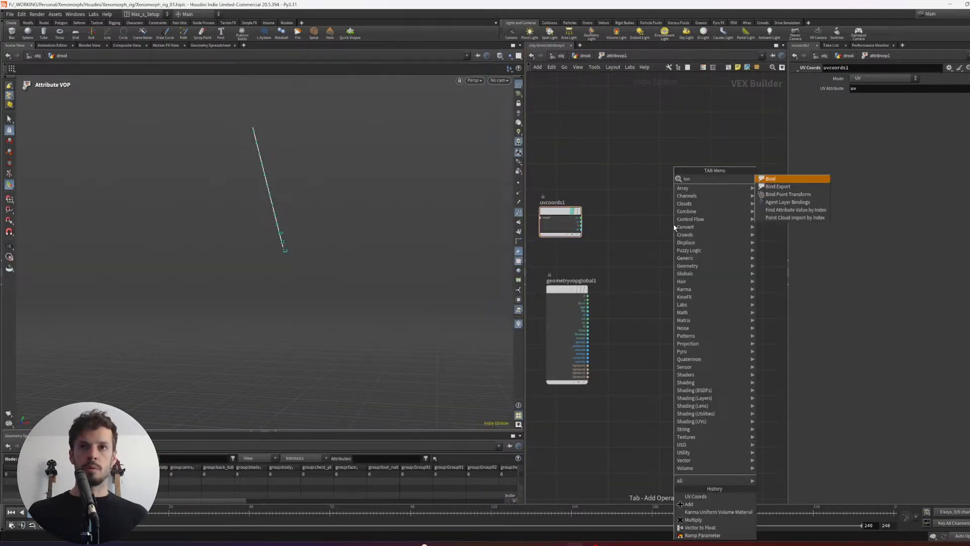
{"action": "key", "text": "Return"}
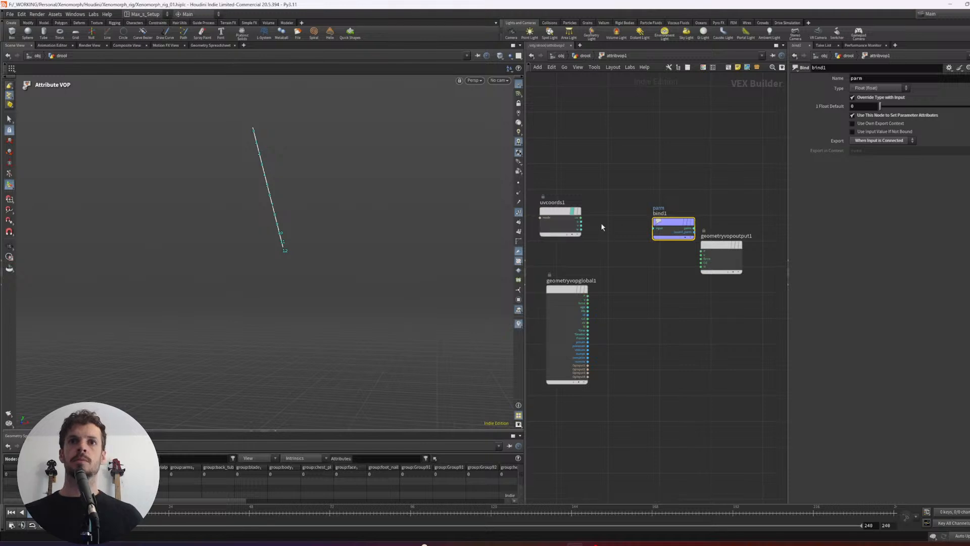
{"action": "scroll", "coordinate": [602, 222], "scroll_direction": "up", "scroll_amount": 2}
{"action": "left_click_drag", "start_coordinate": [681, 221], "coordinate": [680, 218]}
{"action": "left_click_drag", "start_coordinate": [872, 79], "coordinate": [708, 79]}
{"action": "type", "text": "pscale"}
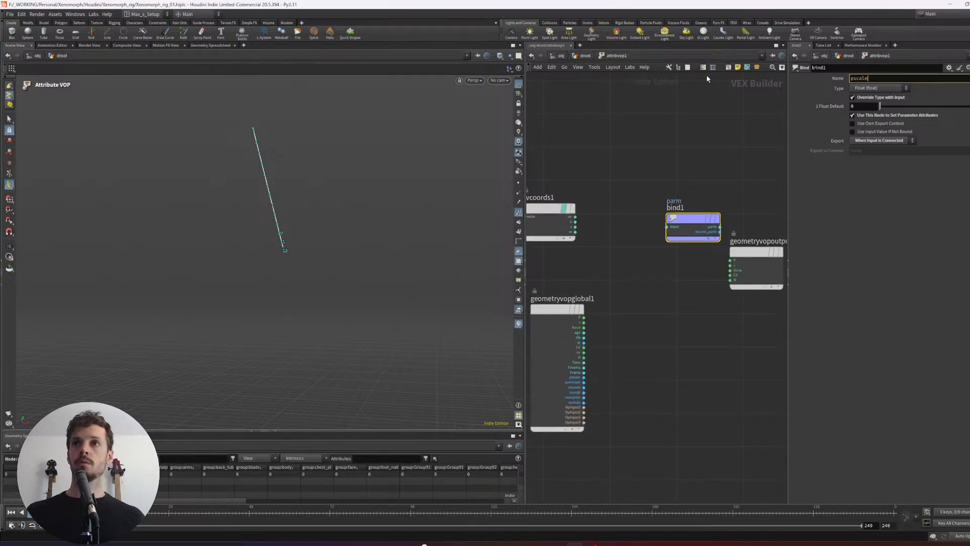
{"action": "key", "text": "Return"}
- Add a Ramp Parameter node between uvcoords1 and the pscale bind node, leaving room before it
{"action": "middle_click_drag", "start_coordinate": [571, 176], "coordinate": [620, 176]}
{"action": "left_click_drag", "start_coordinate": [601, 208], "coordinate": [551, 214]}
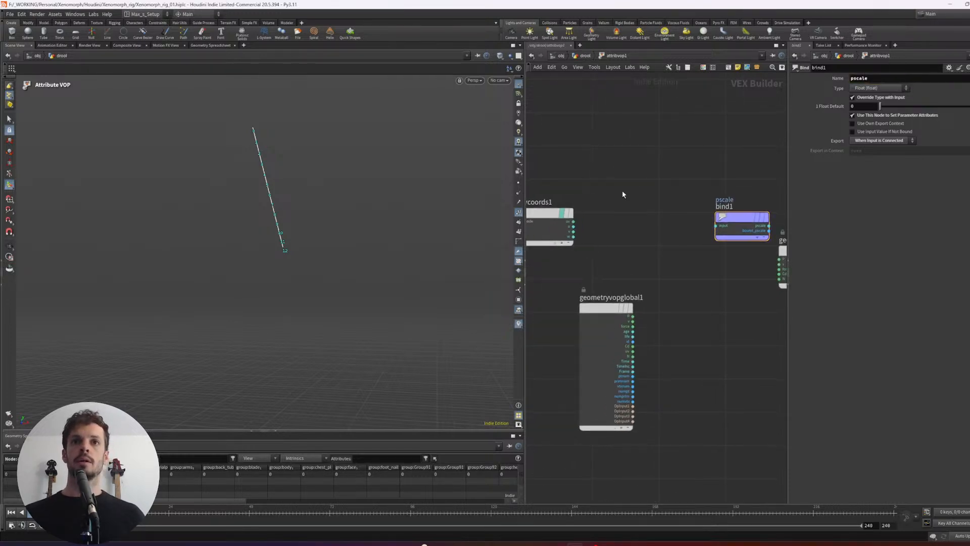
{"action": "key", "text": "Tab"}
{"action": "type", "text": "ramp"}
{"action": "key", "text": "Down"}
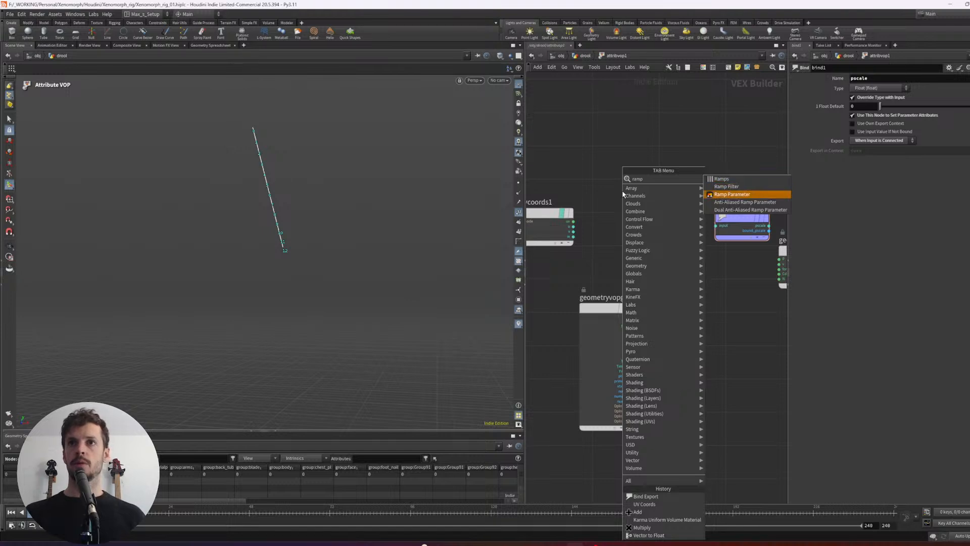
{"action": "key", "text": "Return"}
{"action": "left_click", "coordinate": [623, 194]}
{"action": "middle_click_drag", "start_coordinate": [630, 166], "coordinate": [665, 166]}
{"action": "left_click_drag", "start_coordinate": [563, 214], "coordinate": [547, 202]}
{"action": "scroll", "coordinate": [572, 179], "scroll_direction": "up", "scroll_amount": 3}
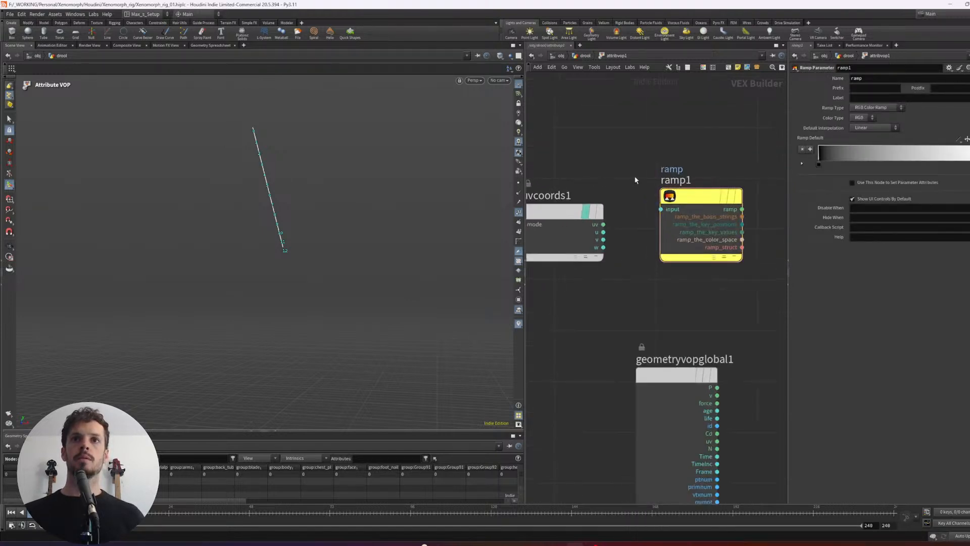
{"action": "middle_click_drag", "start_coordinate": [635, 180], "coordinate": [665, 185]}
{"action": "scroll", "coordinate": [619, 197], "scroll_direction": "down", "scroll_amount": 2}
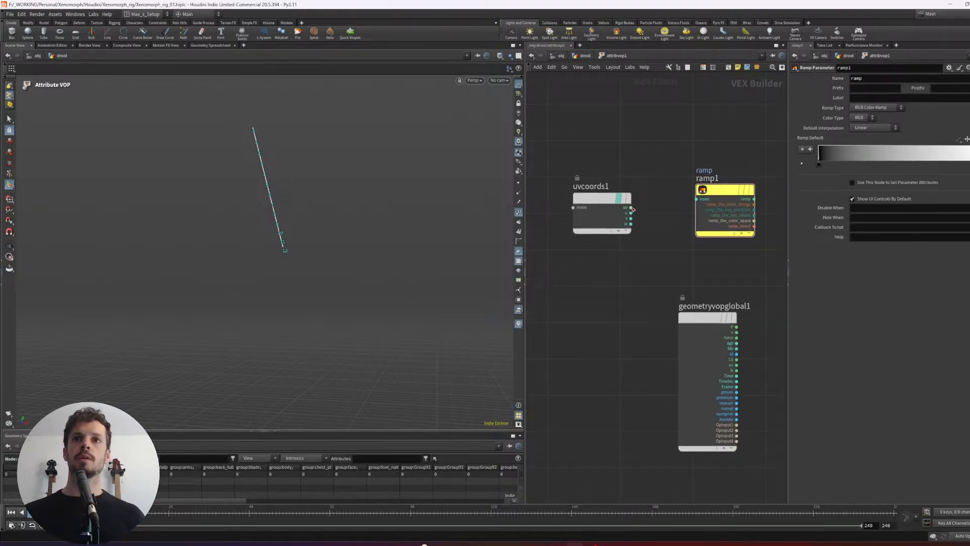
{"action": "left_click_drag", "start_coordinate": [631, 208], "coordinate": [667, 191]}
{"action": "left_click_drag", "start_coordinate": [569, 196], "coordinate": [560, 197]}
{"action": "key", "text": "Tab"}
{"action": "type", "text": "vector"}
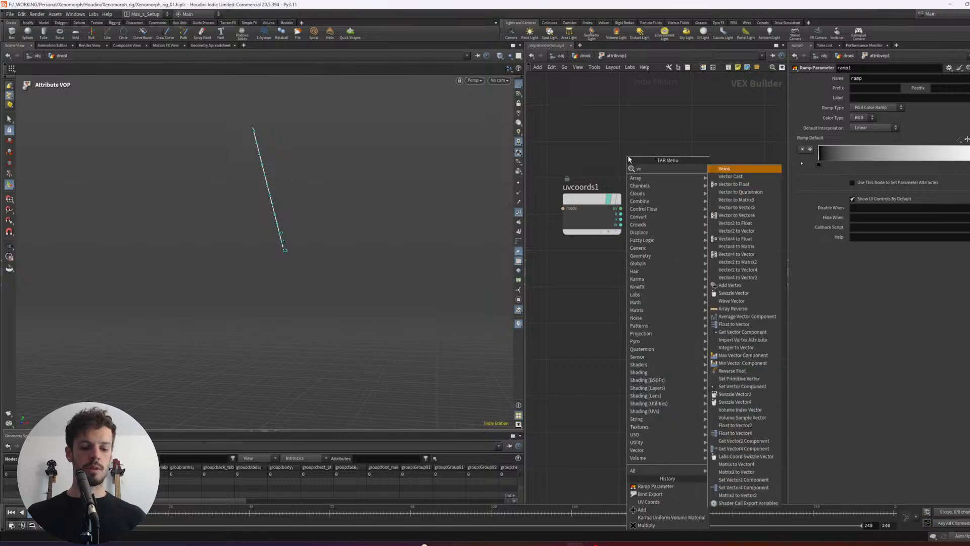
{"action": "key", "text": "Down"}
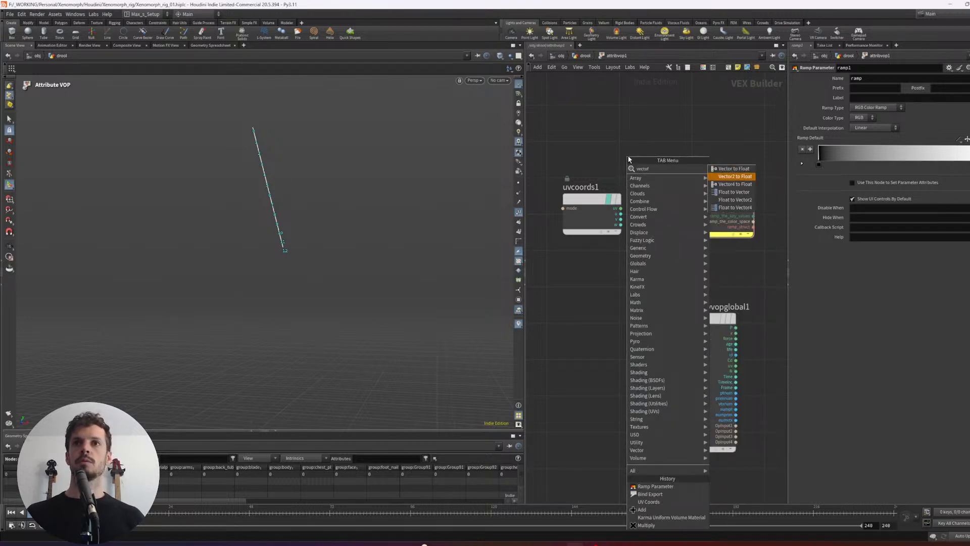
{"action": "key", "text": "Return"}
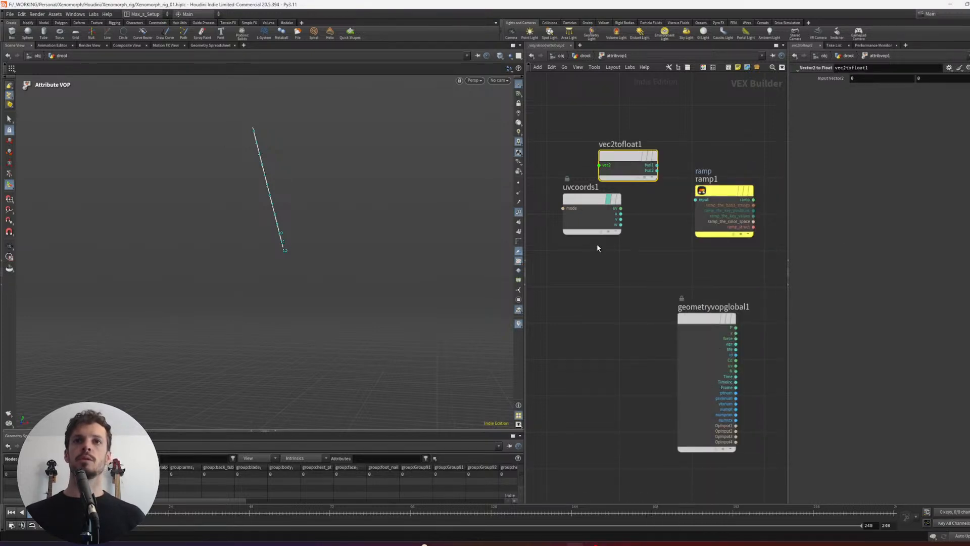
{"action": "key", "text": "Delete"}
- Add a Vector to Float node and connect the uv output of uvcoords1 to its vector input
{"action": "key", "text": "Tab"}
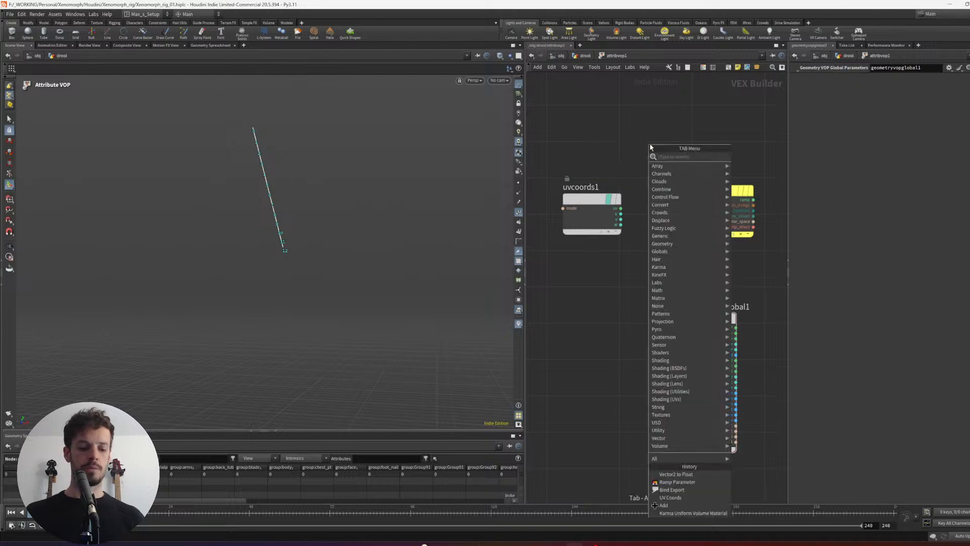
{"action": "type", "text": "vecto"}
{"action": "key", "text": "Down"}
{"action": "key", "text": "Down"}
{"action": "key", "text": "Down"}
{"action": "key", "text": "Down"}
{"action": "key", "text": "Down"}
{"action": "key", "text": "Down"}
{"action": "key", "text": "Down"}
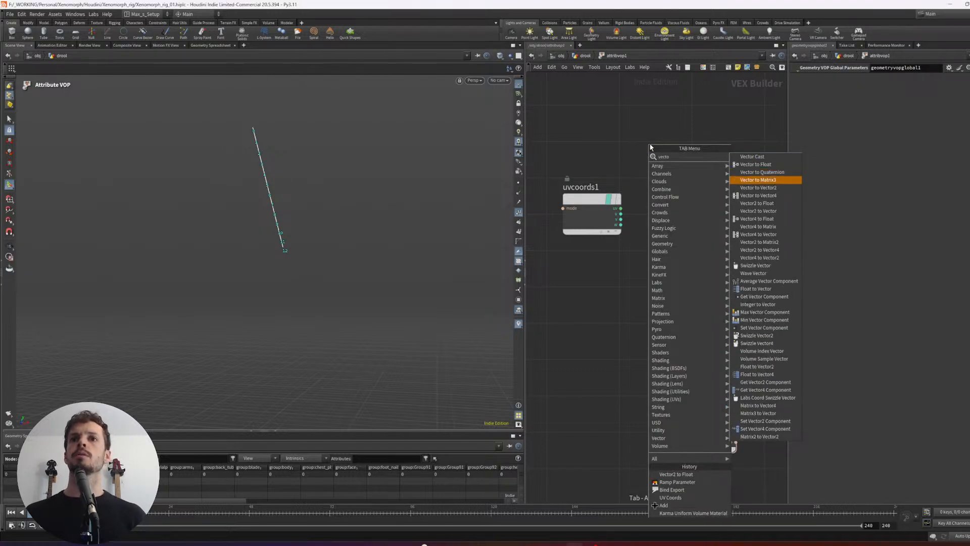
{"action": "key", "text": "Down"}
{"action": "key", "text": "Down"}
{"action": "key", "text": "Down"}
{"action": "key", "text": "Up"}
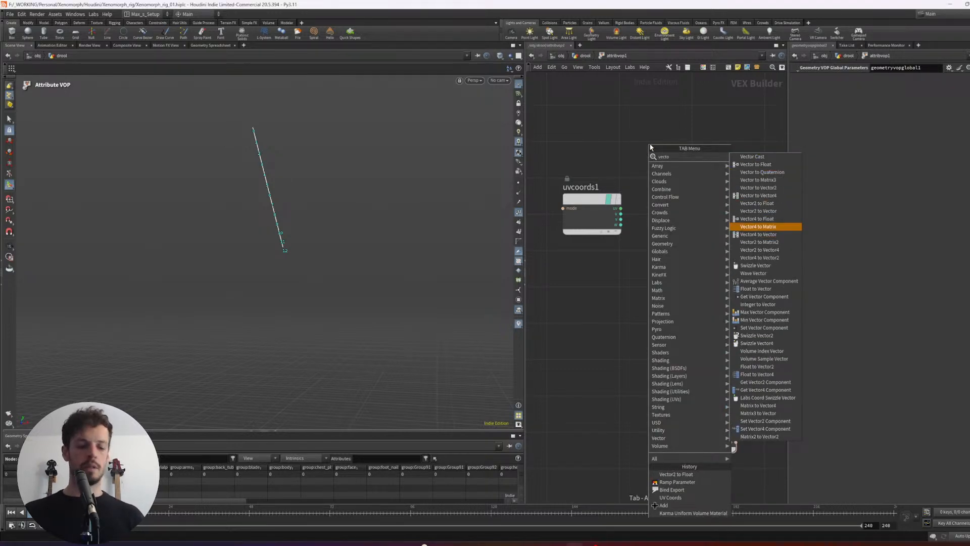
{"action": "type", "text": "r to f"}
{"action": "key", "text": "Return"}
{"action": "left_click", "coordinate": [651, 147]}
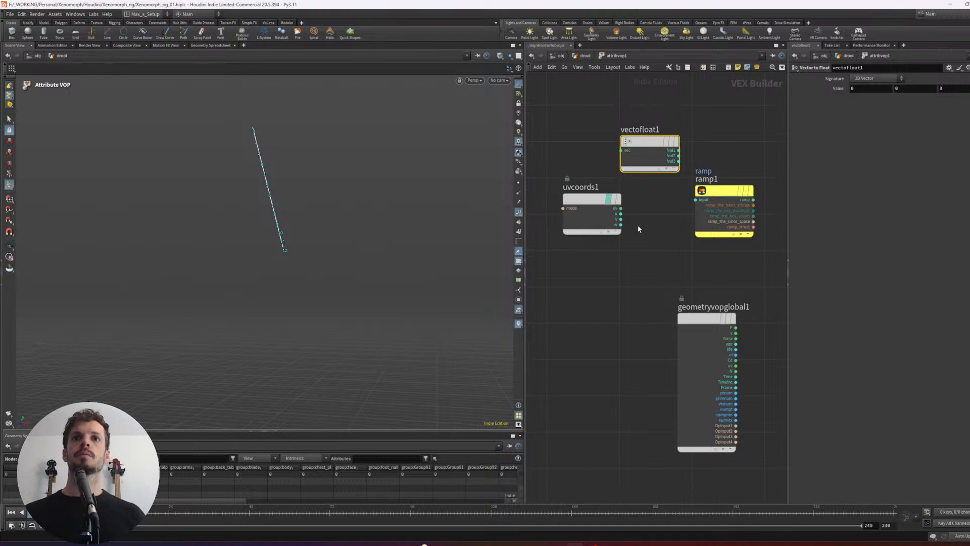
{"action": "left_click_drag", "start_coordinate": [589, 200], "coordinate": [621, 151]}
- Connect the first float output of vectofloat1 to the ramp1 input, and the ramp output to the pscale bind
{"action": "middle_click_drag", "start_coordinate": [714, 167], "coordinate": [670, 171]}
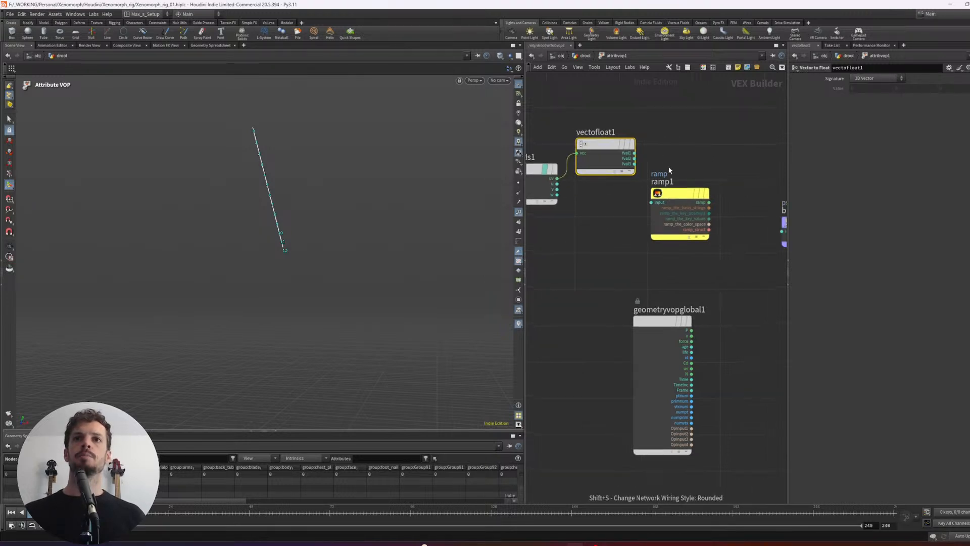
{"action": "left_click_drag", "start_coordinate": [677, 193], "coordinate": [698, 186]}
{"action": "left_click_drag", "start_coordinate": [635, 153], "coordinate": [672, 195]}
{"action": "middle_click_drag", "start_coordinate": [721, 281], "coordinate": [664, 275]}
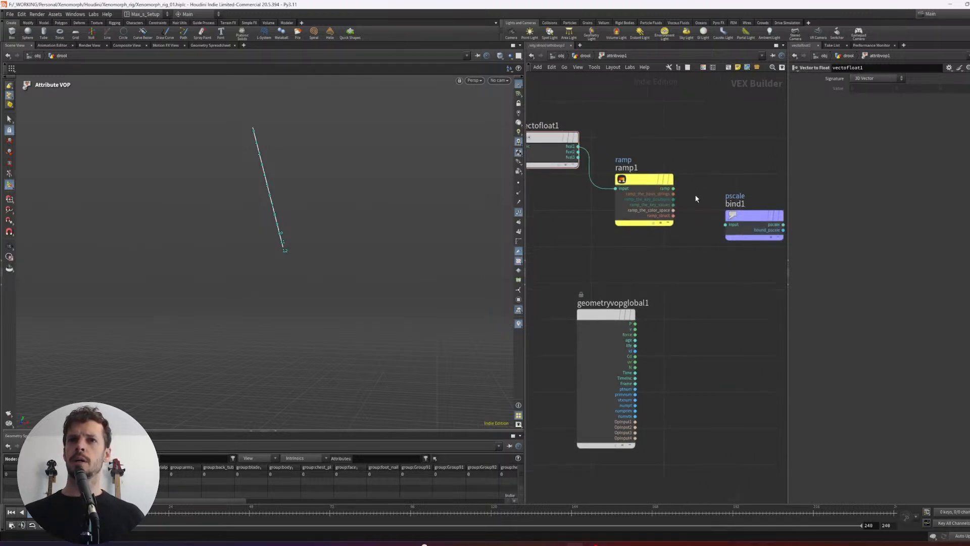
{"action": "left_click_drag", "start_coordinate": [673, 188], "coordinate": [726, 224]}
- Also connect the ramp output to Cd on geometryvopoutput1 and inspect the strand's colouring
{"action": "scroll", "coordinate": [725, 250], "scroll_direction": "down", "scroll_amount": 3}
{"action": "middle_click_drag", "start_coordinate": [693, 237], "coordinate": [650, 232]}
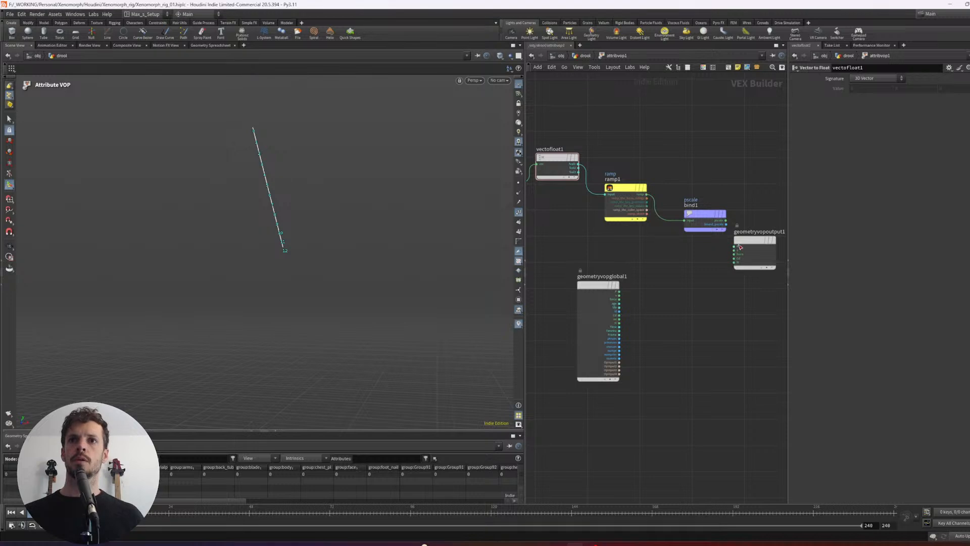
{"action": "scroll", "coordinate": [680, 229], "scroll_direction": "up", "scroll_amount": 1}
{"action": "left_click_drag", "start_coordinate": [643, 190], "coordinate": [731, 273]}
{"action": "left_click_drag", "start_coordinate": [323, 230], "coordinate": [246, 180], "text": "alt"}
{"action": "left_click_drag", "start_coordinate": [282, 206], "coordinate": [244, 187], "text": "alt"}
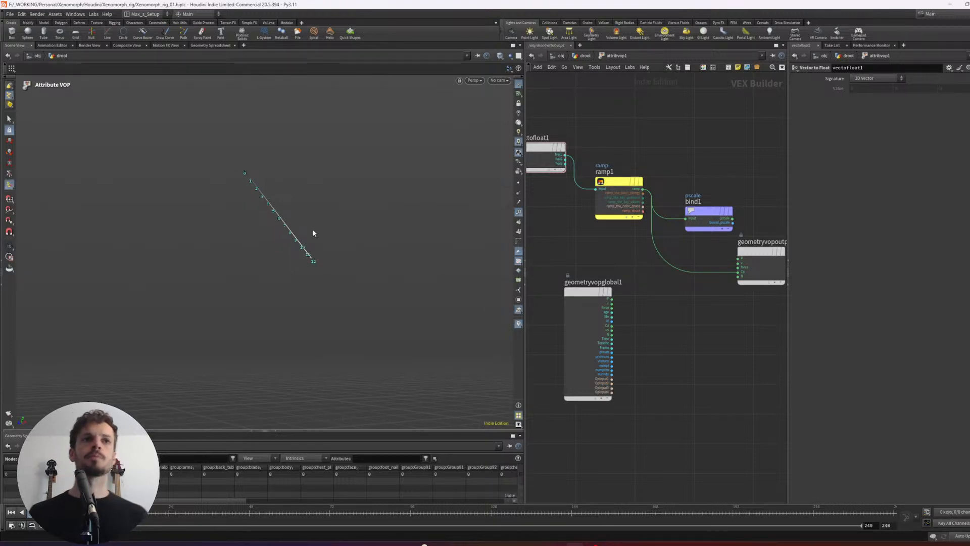
- Return to the drool network and display foreach_end1 to view all the processed strands
{"action": "key", "text": "u"}
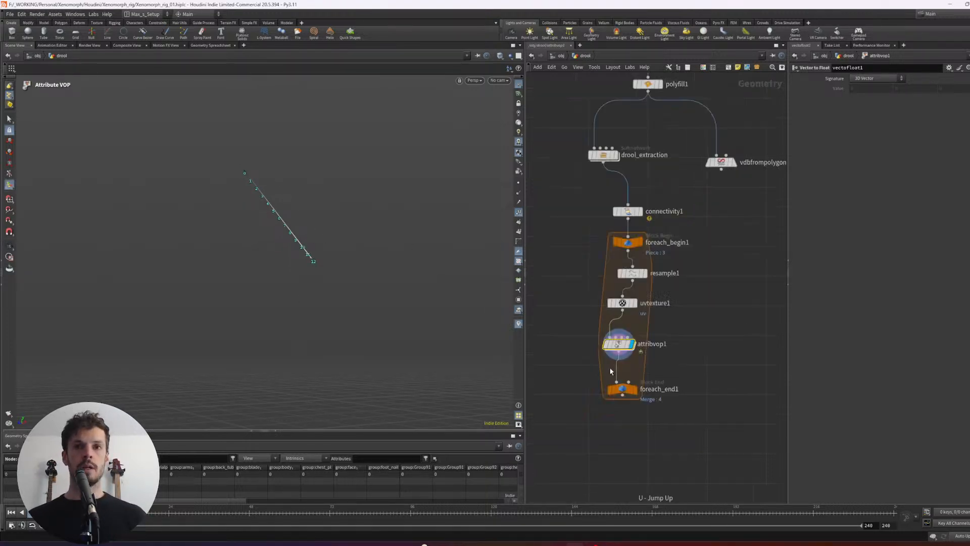
{"action": "middle_click_drag", "start_coordinate": [648, 406], "coordinate": [641, 384]}
{"action": "left_click", "coordinate": [629, 367]}
{"action": "left_click_drag", "start_coordinate": [369, 217], "coordinate": [373, 225], "text": "alt"}
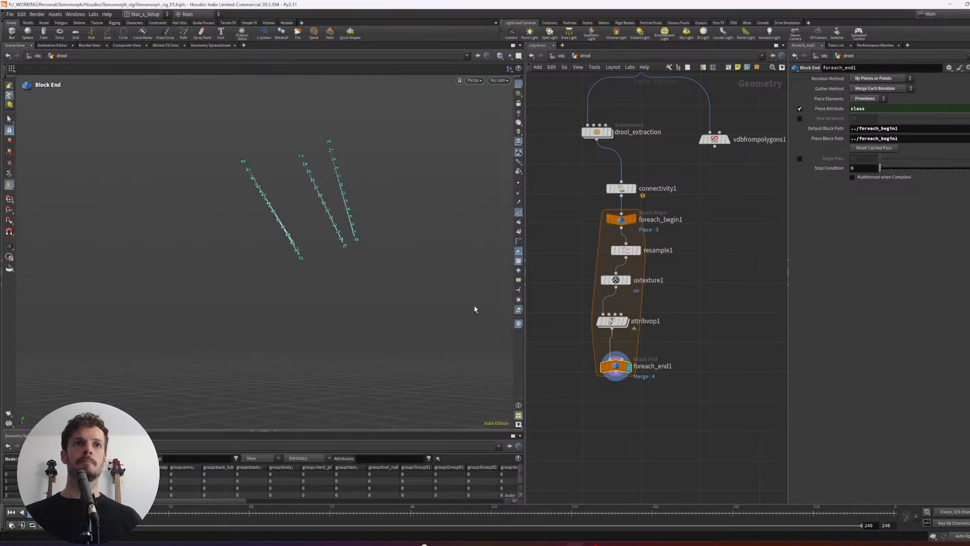
{"action": "middle_click_drag", "start_coordinate": [679, 285], "coordinate": [678, 280]}
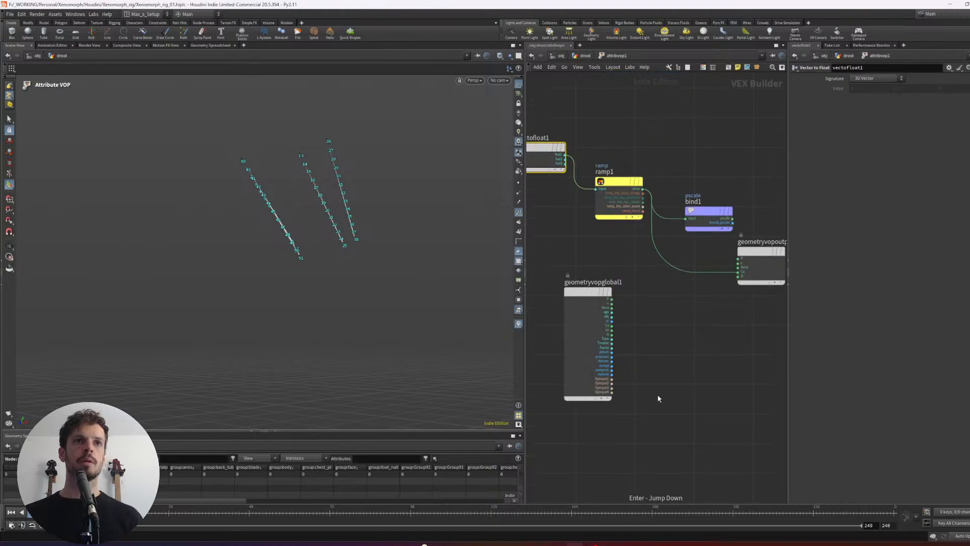
- Inside attribvop1, move the pscale bind node clear above geometryvopoutput1
{"action": "middle_click_drag", "start_coordinate": [697, 327], "coordinate": [674, 341]}
{"action": "scroll", "coordinate": [683, 323], "scroll_direction": "down", "scroll_amount": 1}
{"action": "left_click", "coordinate": [683, 235]}
{"action": "left_click_drag", "start_coordinate": [682, 235], "coordinate": [712, 196]}
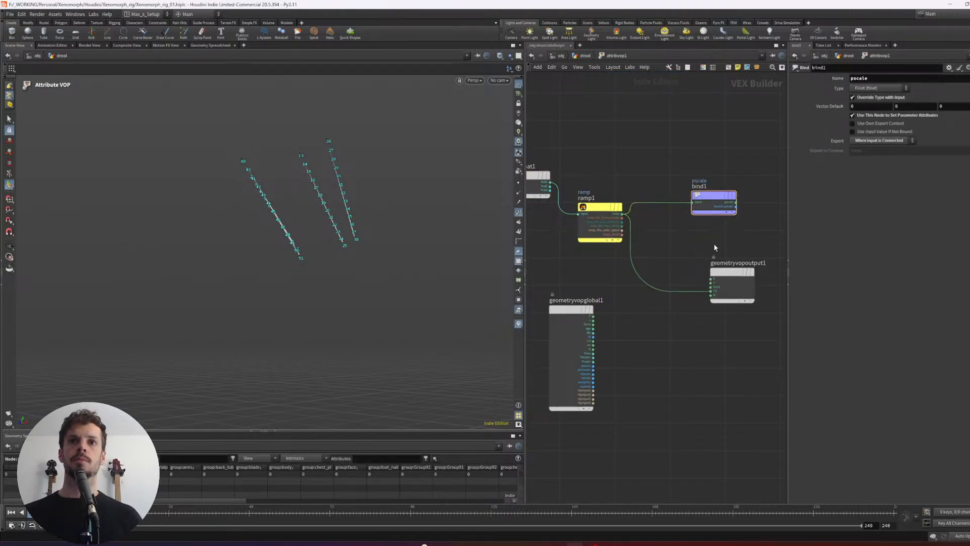
{"action": "middle_click_drag", "start_coordinate": [623, 185], "coordinate": [639, 192]}
- Set the name and label of the ramp1 parameter to size
{"action": "left_click", "coordinate": [616, 222]}
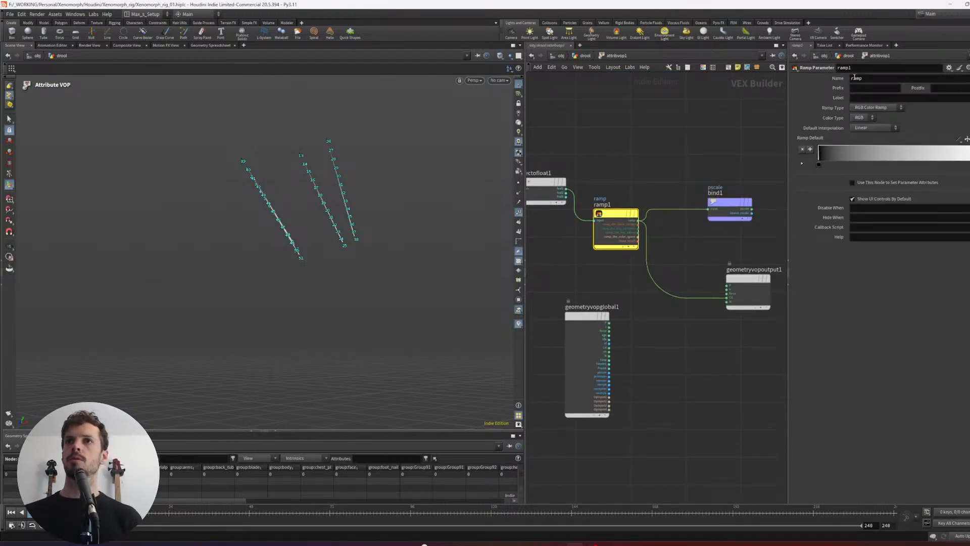
{"action": "type", "text": "side"}
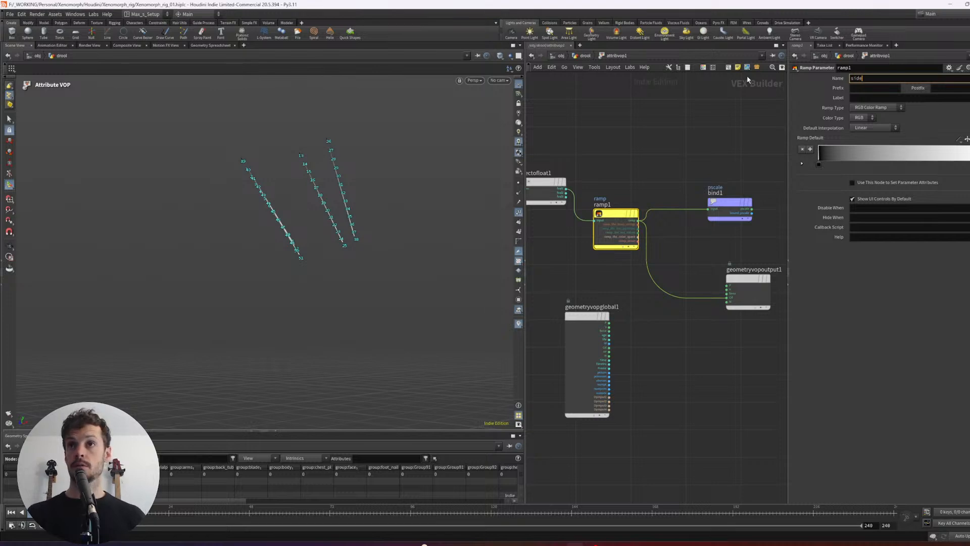
{"action": "key", "text": "Tab"}
{"action": "key", "text": "shift+Tab"}
{"action": "type", "text": "size"}
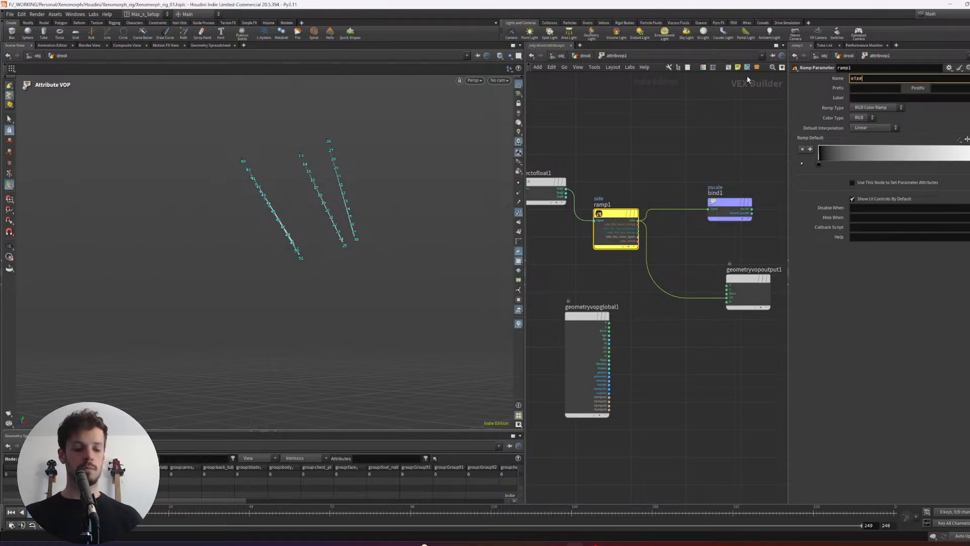
{"action": "key", "text": "Return"}
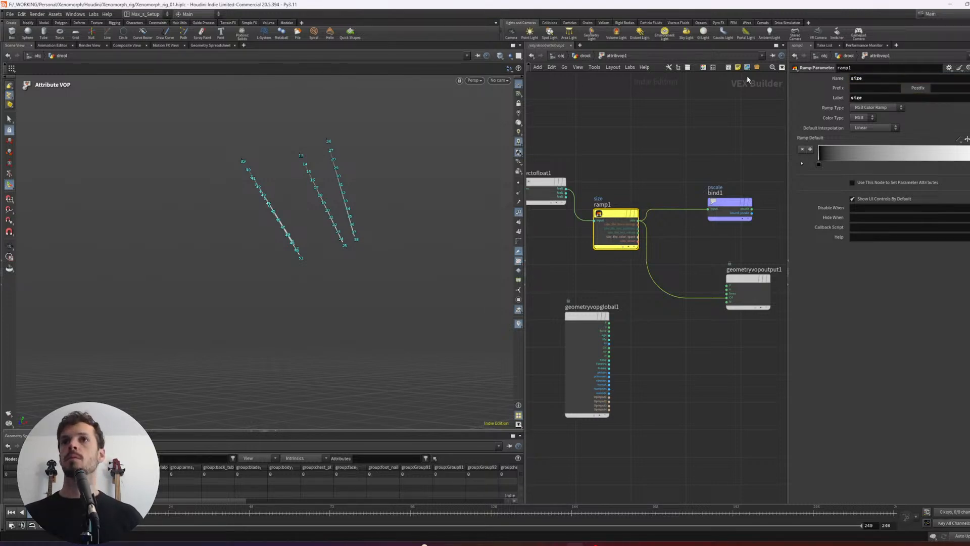
{"action": "scroll", "coordinate": [690, 360], "scroll_direction": "down", "scroll_amount": 2}
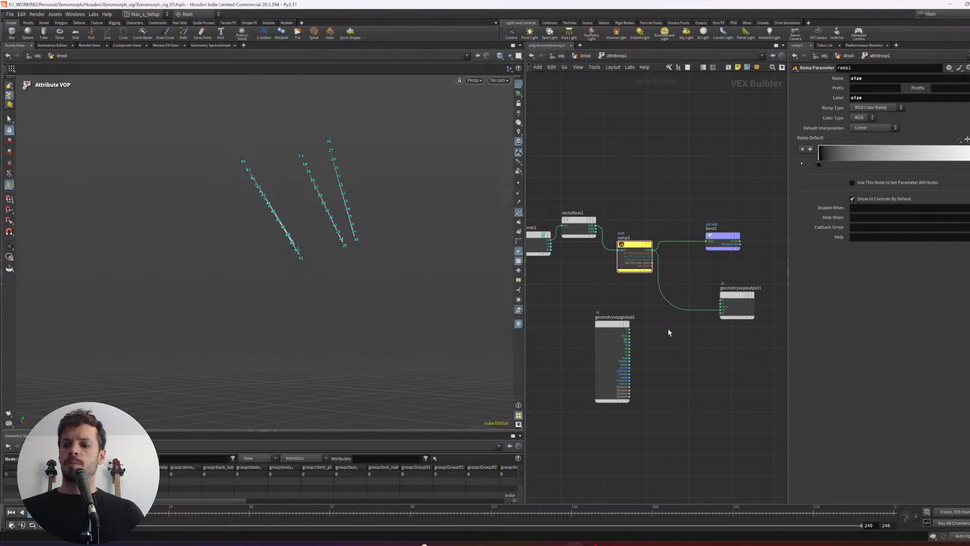
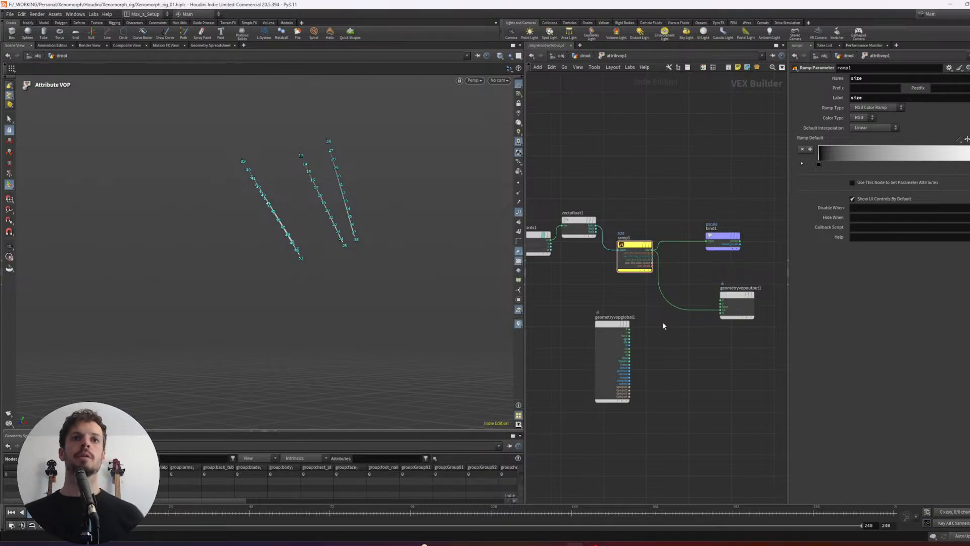
- Change the size ramp's type on ramp1 to Spline Ramp (float)
{"action": "middle_click_drag", "start_coordinate": [690, 340], "coordinate": [684, 333]}
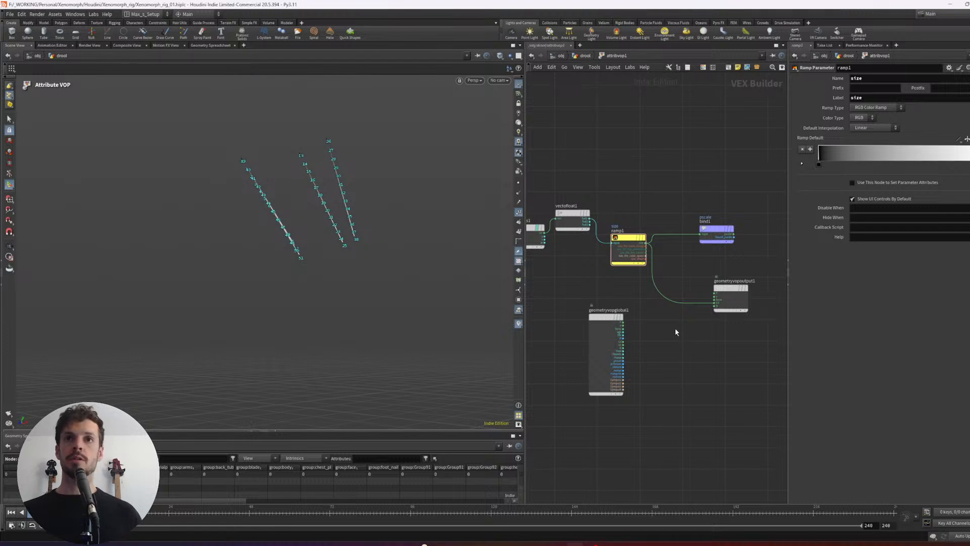
{"action": "scroll", "coordinate": [682, 334], "scroll_direction": "up", "scroll_amount": 2}
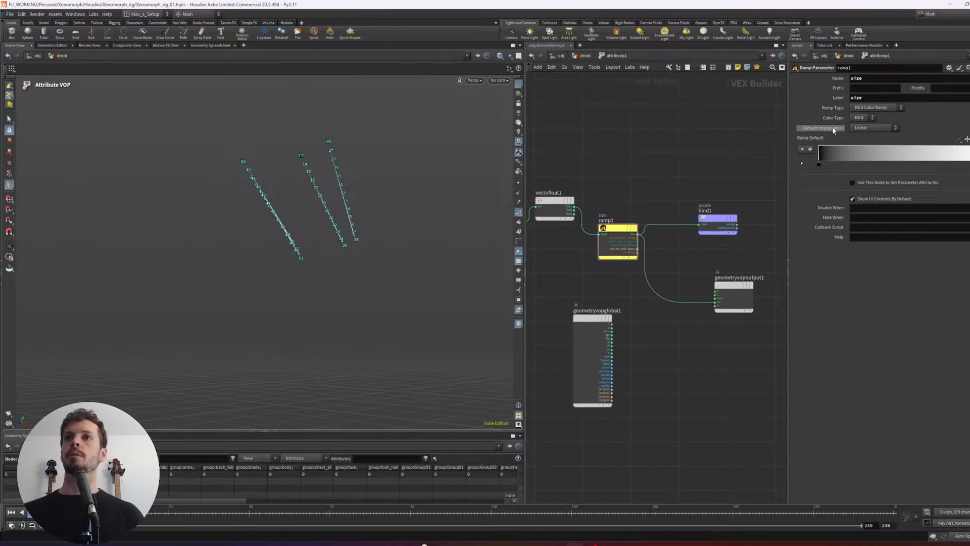
{"action": "left_click", "coordinate": [878, 108]}
{"action": "left_click", "coordinate": [877, 117]}
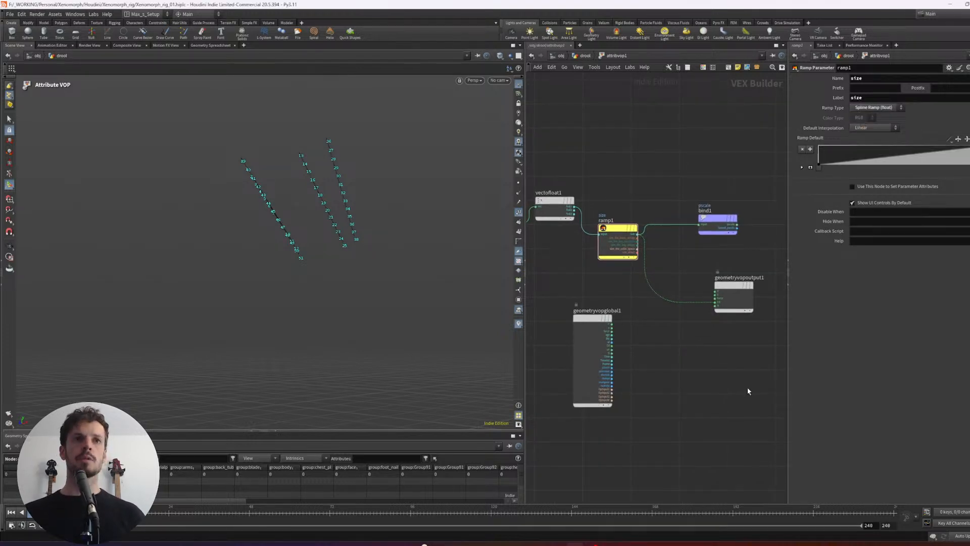
- Back in the drool network, give attribvop1's size ramp a four-point Bezier curve with its first and last points at value 1
{"action": "key", "text": "u"}
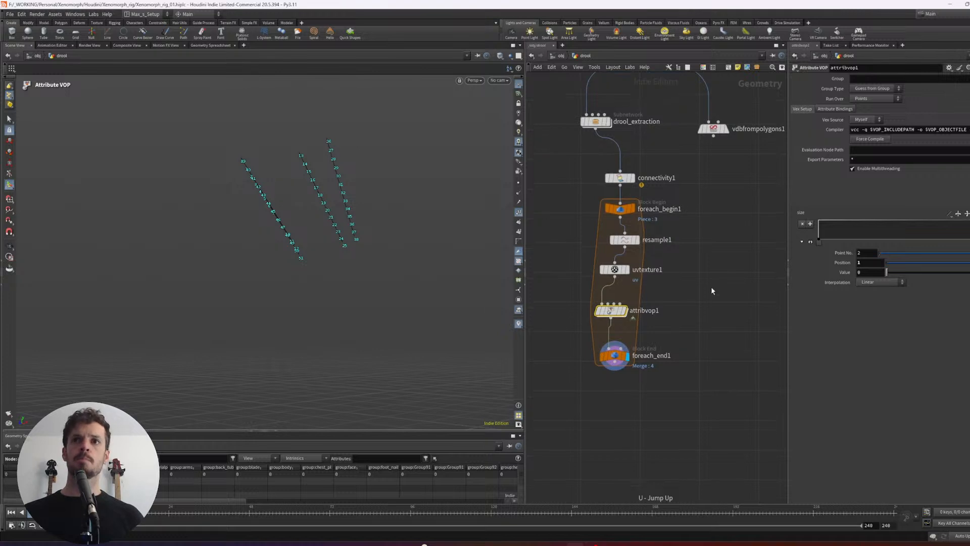
{"action": "left_click", "coordinate": [950, 214]}
{"action": "left_click", "coordinate": [968, 254]}
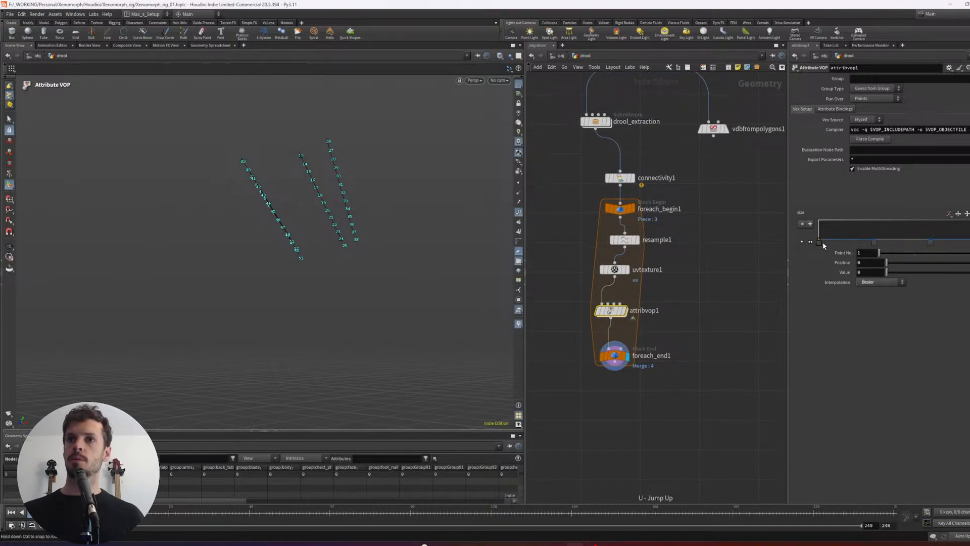
{"action": "left_click_drag", "start_coordinate": [887, 273], "coordinate": [969, 274]}
{"action": "left_click", "coordinate": [969, 243]}
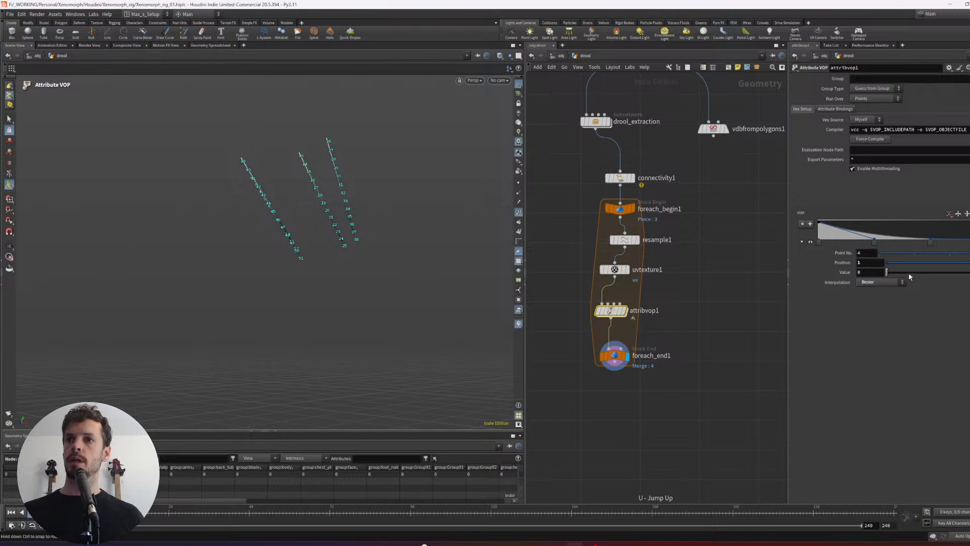
{"action": "left_click_drag", "start_coordinate": [887, 273], "coordinate": [969, 274]}
{"action": "left_click_drag", "start_coordinate": [409, 239], "coordinate": [437, 248], "text": "alt"}
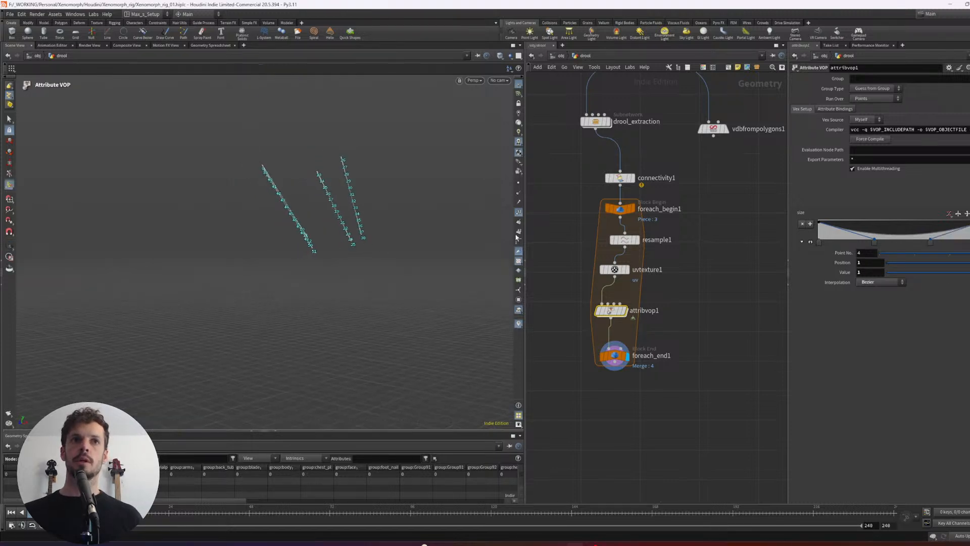
- Add a Sweep node below foreach_end1, feed the processed strands into its first input and display it
{"action": "middle_click_drag", "start_coordinate": [720, 336], "coordinate": [738, 309]}
{"action": "left_click", "coordinate": [715, 347]}
{"action": "scroll", "coordinate": [715, 346], "scroll_direction": "down", "scroll_amount": 2}
{"action": "scroll", "coordinate": [694, 347], "scroll_direction": "up", "scroll_amount": 2}
{"action": "middle_click_drag", "start_coordinate": [683, 370], "coordinate": [696, 355]}
{"action": "key", "text": "Tab"}
{"action": "type", "text": "sweep"}
{"action": "key", "text": "Return"}
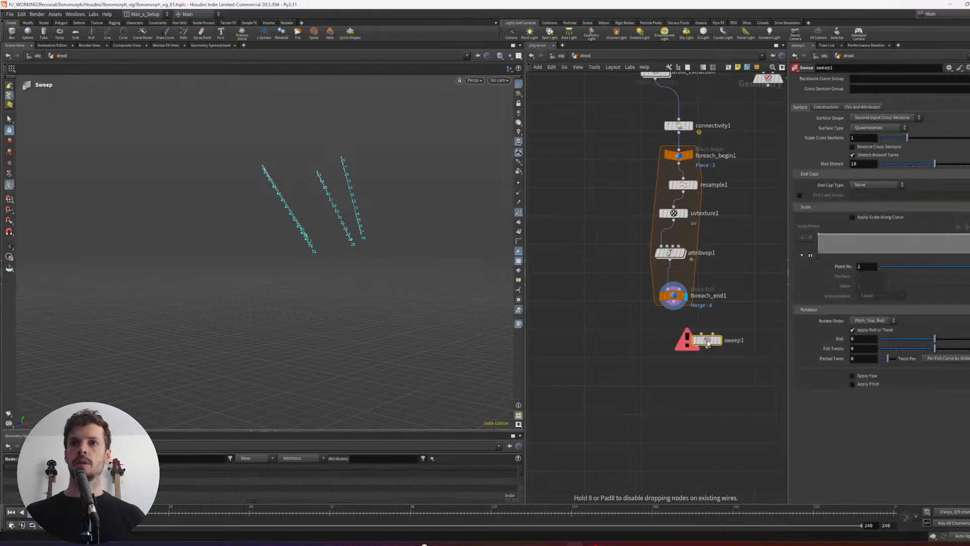
{"action": "left_click", "coordinate": [708, 344]}
{"action": "left_click", "coordinate": [719, 341]}
{"action": "left_click_drag", "start_coordinate": [677, 317], "coordinate": [684, 351]}
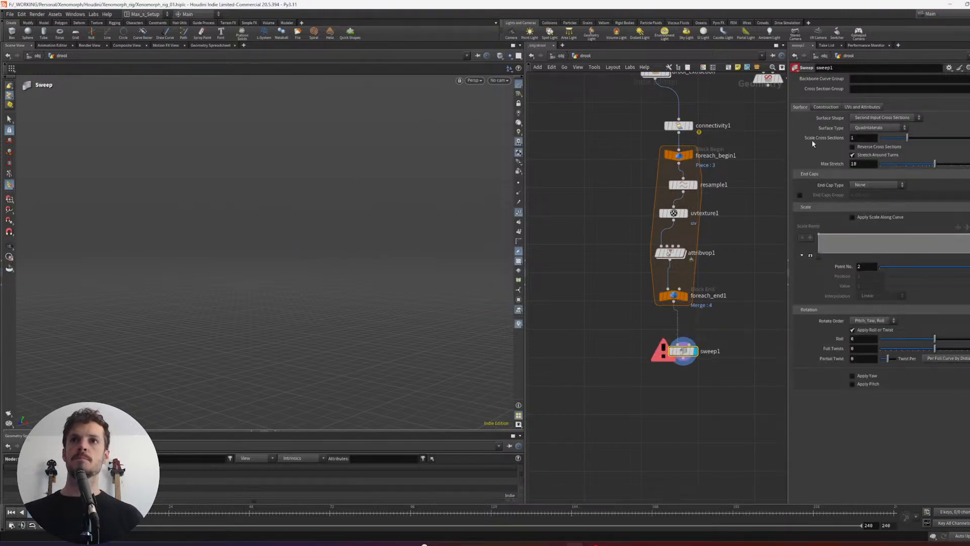
- Set sweep1's surface shape to Round Tube and inspect the resulting tubes
{"action": "left_click", "coordinate": [887, 119]}
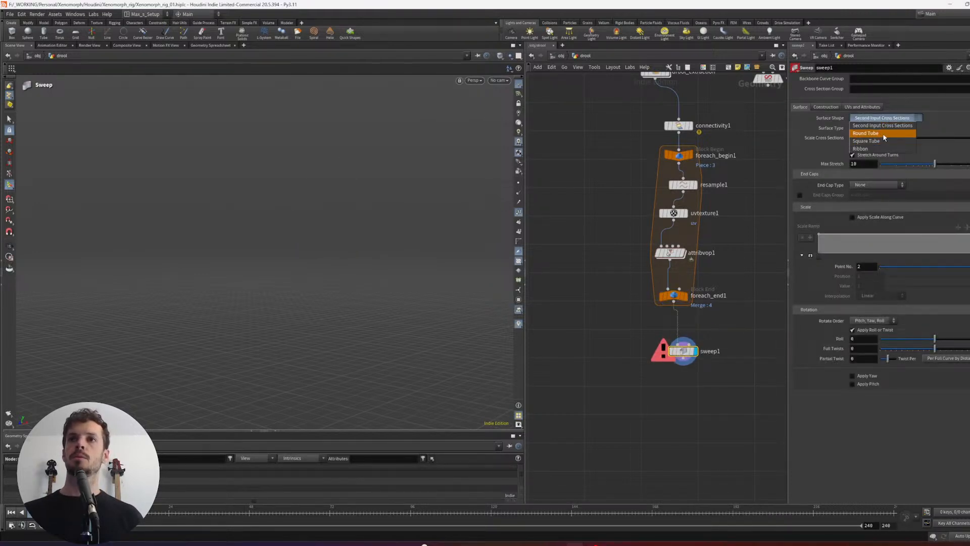
{"action": "left_click", "coordinate": [884, 136]}
{"action": "left_click_drag", "start_coordinate": [423, 198], "coordinate": [396, 243], "text": "alt"}
- Insert a Normal node between foreach_end1 and sweep1, and check the swept tubes up close
{"action": "key", "text": "Tab"}
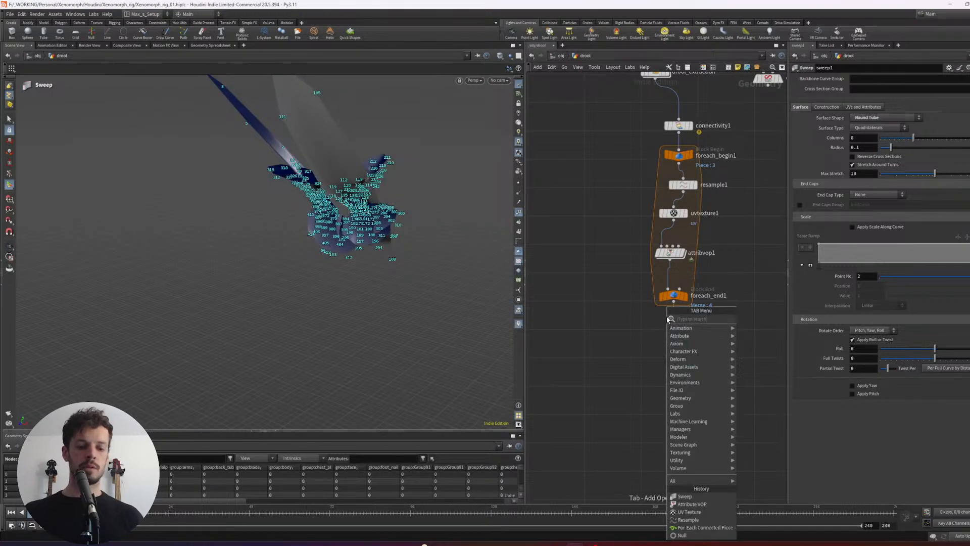
{"action": "type", "text": "norma"}
{"action": "key", "text": "Return"}
{"action": "left_click", "coordinate": [679, 319]}
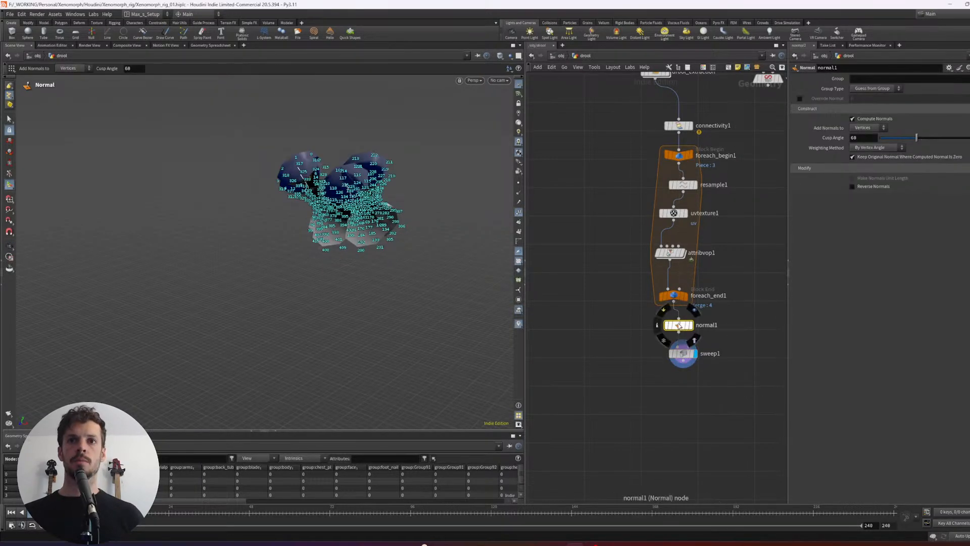
{"action": "left_click_drag", "start_coordinate": [381, 178], "coordinate": [331, 247], "text": "alt"}
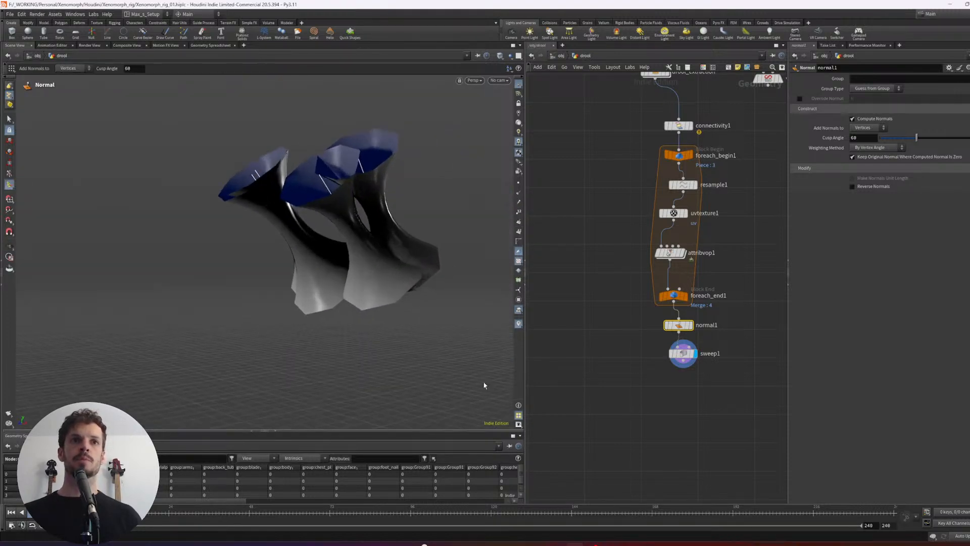
- Reduce the tube radius on sweep1 to thin the drool strands, and look them over
{"action": "left_click", "coordinate": [683, 354]}
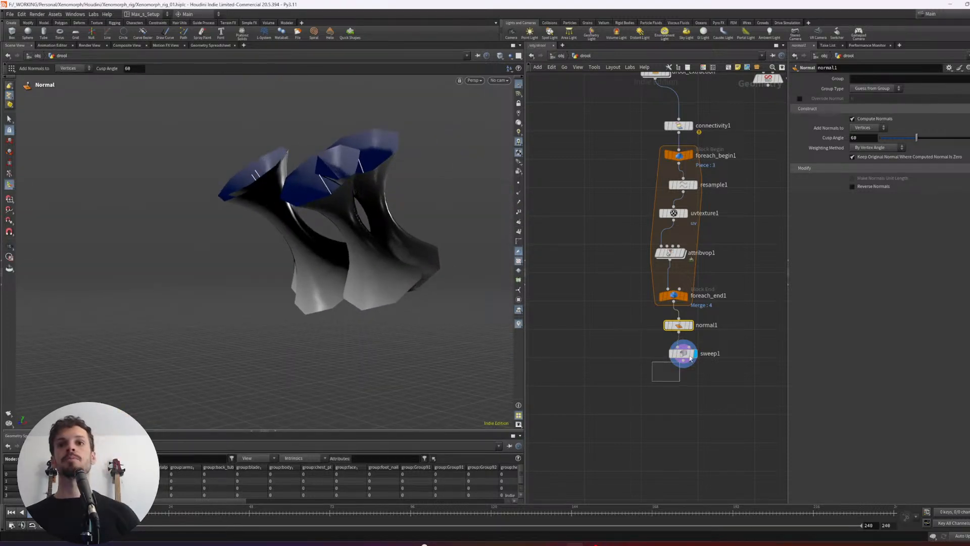
{"action": "middle_click_drag", "start_coordinate": [869, 148], "coordinate": [833, 155]}
{"action": "left_click_drag", "start_coordinate": [391, 225], "coordinate": [465, 229], "text": "alt"}
{"action": "left_click_drag", "start_coordinate": [447, 277], "coordinate": [566, 308], "text": "alt"}
- Move vdbfrompolygons1 farther out from the drool chain to make room for another branch
{"action": "middle_click_drag", "start_coordinate": [716, 284], "coordinate": [708, 310]}
{"action": "scroll", "coordinate": [690, 257], "scroll_direction": "down", "scroll_amount": 1}
{"action": "left_click_drag", "start_coordinate": [746, 153], "coordinate": [691, 105]}
{"action": "middle_click_drag", "start_coordinate": [711, 218], "coordinate": [732, 275]}
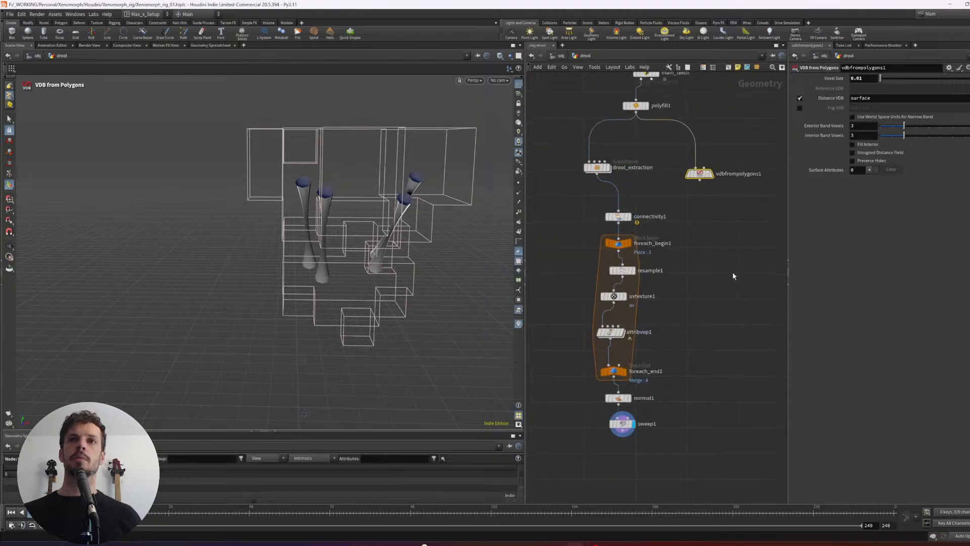
{"action": "key", "text": "w"}
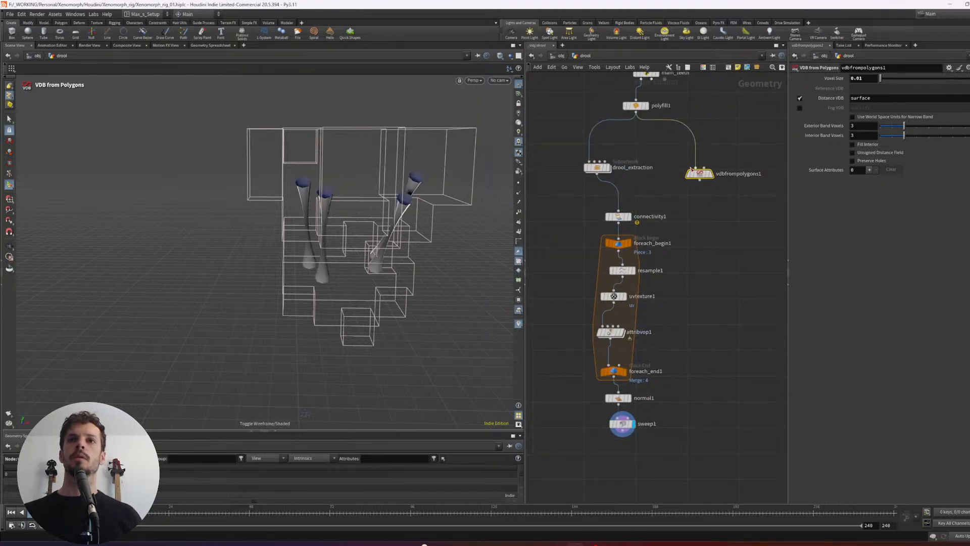
{"action": "left_click_drag", "start_coordinate": [697, 174], "coordinate": [741, 226]}
- Branch a Null node off polyfill1, place it beside the for-each loop and display the teeth through it
{"action": "left_click", "coordinate": [636, 106]}
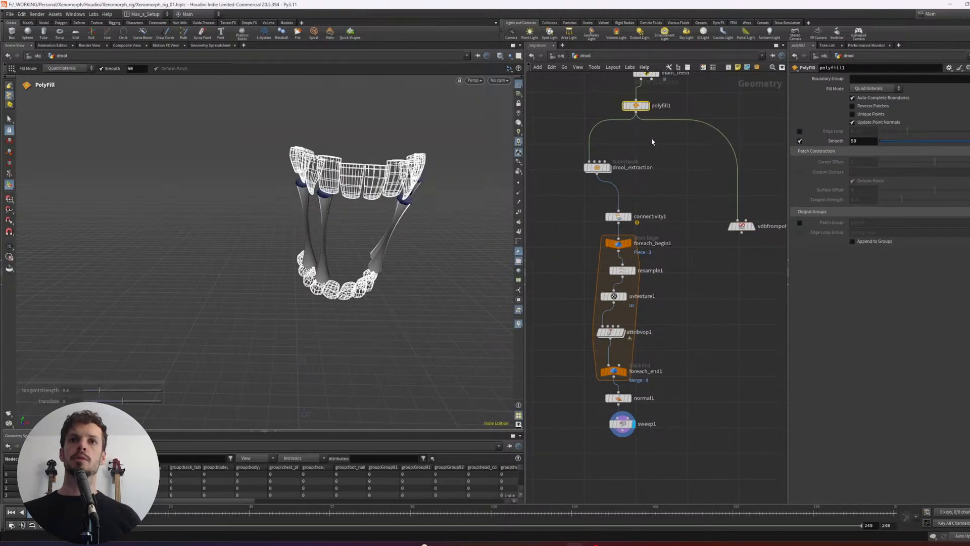
{"action": "left_click", "coordinate": [635, 113]}
{"action": "key", "text": "Tab"}
{"action": "type", "text": "nul"}
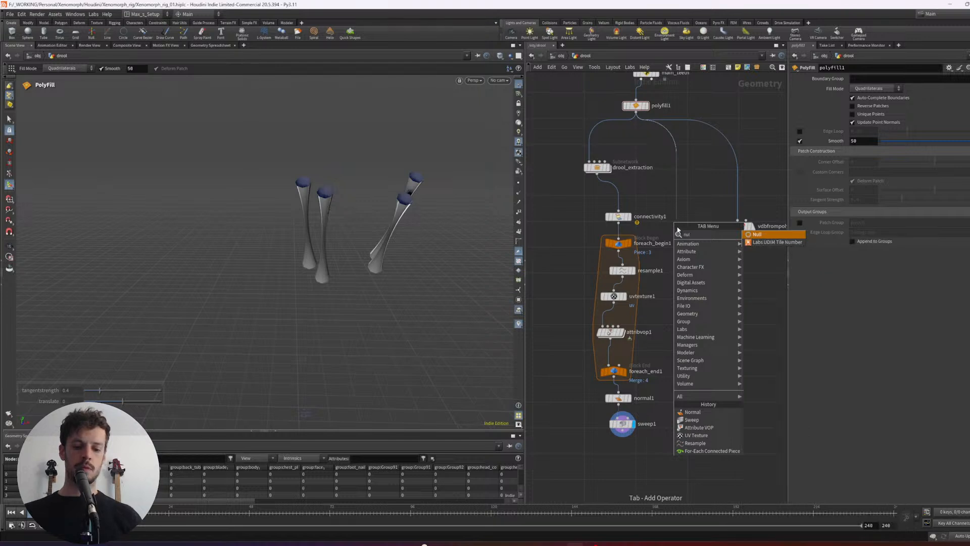
{"action": "key", "text": "Return"}
{"action": "key", "text": "Return"}
{"action": "left_click", "coordinate": [686, 216]}
{"action": "left_click_drag", "start_coordinate": [678, 218], "coordinate": [706, 289]}
{"action": "middle_click_drag", "start_coordinate": [687, 360], "coordinate": [686, 316]}
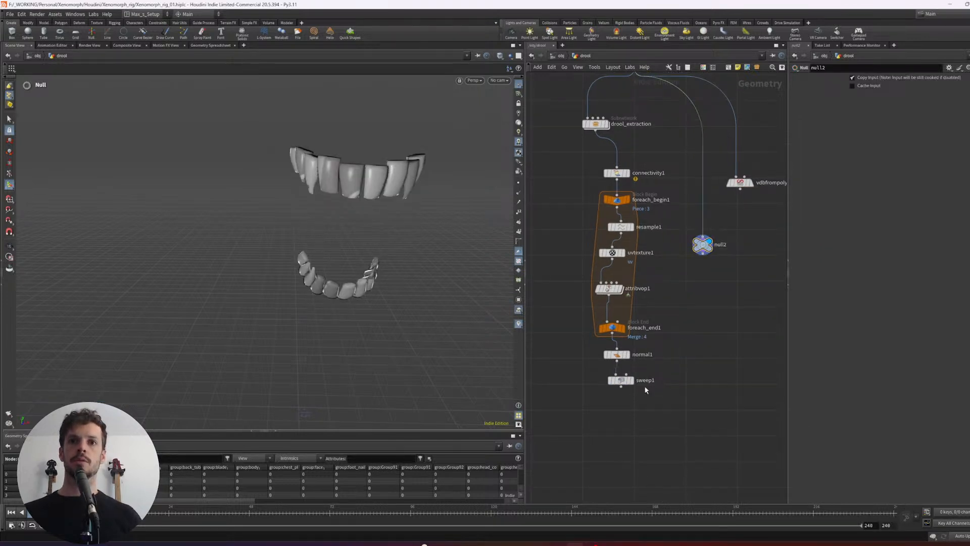
- Merge sweep1 and null2 in a new Merge node, display it and inspect the strands between the teeth
{"action": "left_click", "coordinate": [628, 382]}
{"action": "left_click", "coordinate": [703, 244], "text": "shift"}
{"action": "left_click_drag", "start_coordinate": [703, 254], "coordinate": [695, 450], "text": "alt"}
{"action": "left_click", "coordinate": [700, 386]}
{"action": "key", "text": "Escape"}
{"action": "left_click_drag", "start_coordinate": [348, 273], "coordinate": [362, 228]}
{"action": "left_click_drag", "start_coordinate": [281, 256], "coordinate": [299, 246]}
{"action": "key", "text": "Return"}
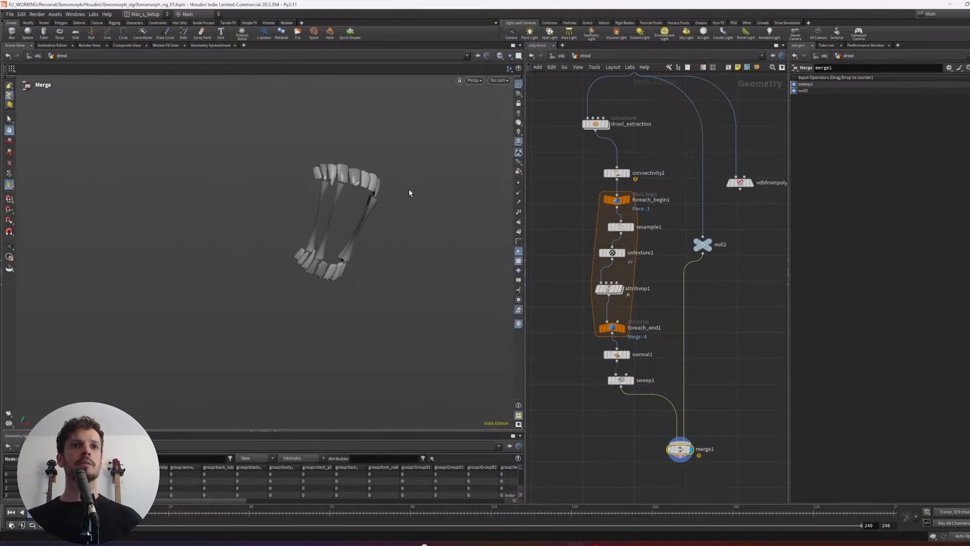
{"action": "key", "text": "Escape"}
{"action": "left_click_drag", "start_coordinate": [410, 193], "coordinate": [373, 189]}
- Open the VOP network inside attribvop1 and start adding a node
{"action": "middle_click_drag", "start_coordinate": [654, 340], "coordinate": [653, 330]}
{"action": "left_click_drag", "start_coordinate": [665, 260], "coordinate": [618, 284]}
{"action": "key", "text": "Return"}
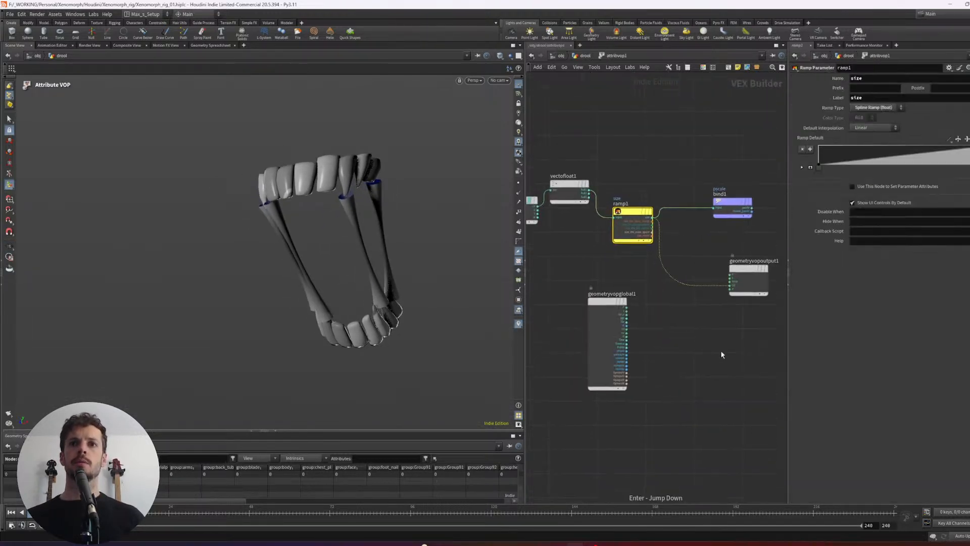
{"action": "key", "text": "l"}
{"action": "key", "text": "Tab"}
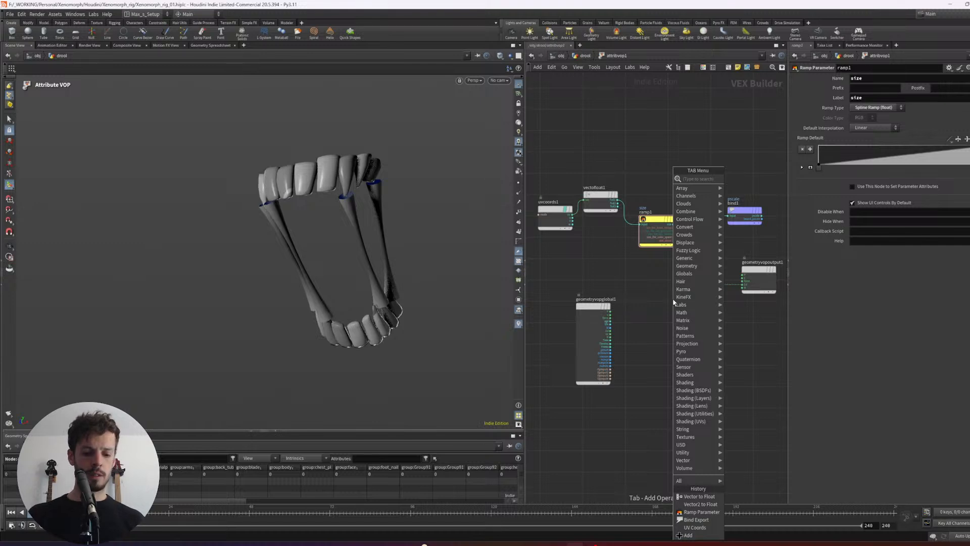
{"action": "type", "text": "floatm"}
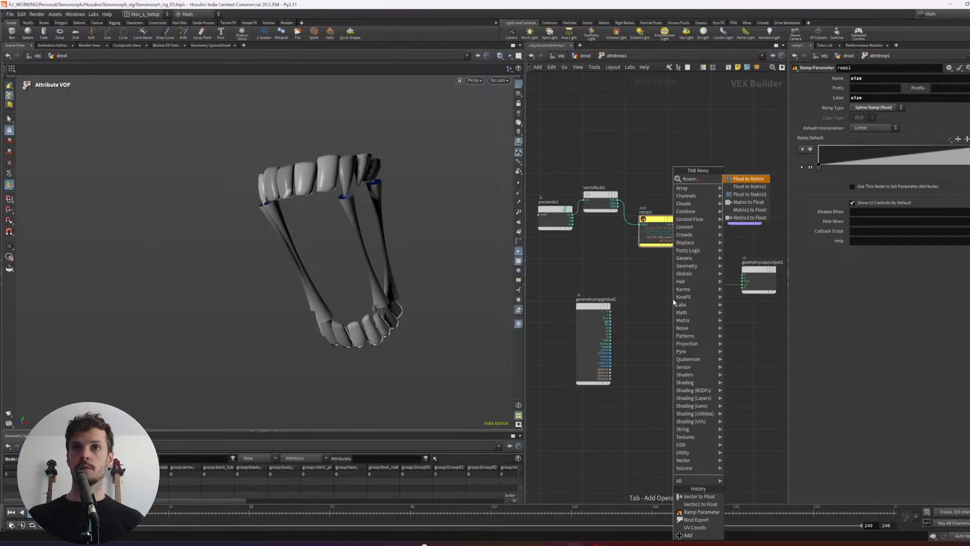
{"action": "key", "text": "BackSpace"}
{"action": "key", "text": "BackSpace"}
{"action": "key", "text": "BackSpace"}
{"action": "key", "text": "BackSpace"}
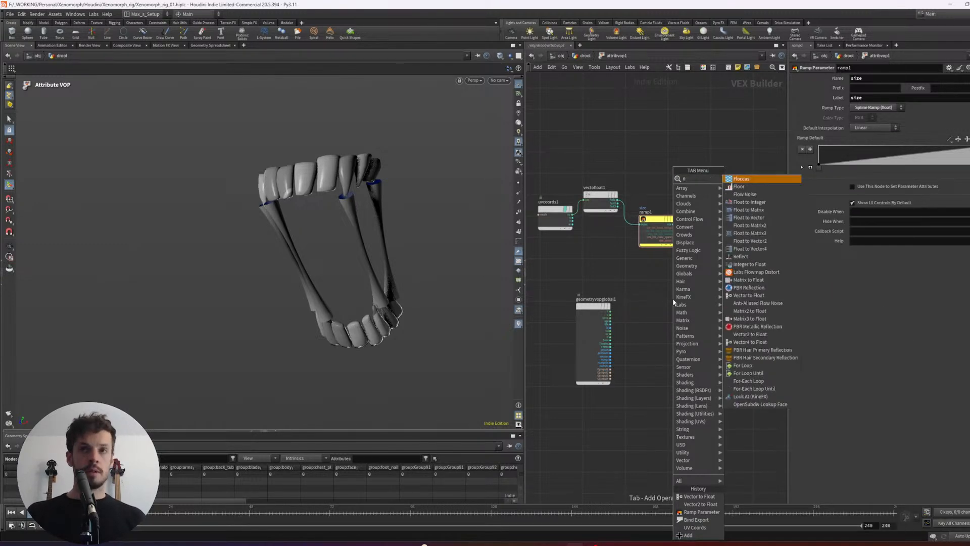
{"action": "type", "text": "oat"}
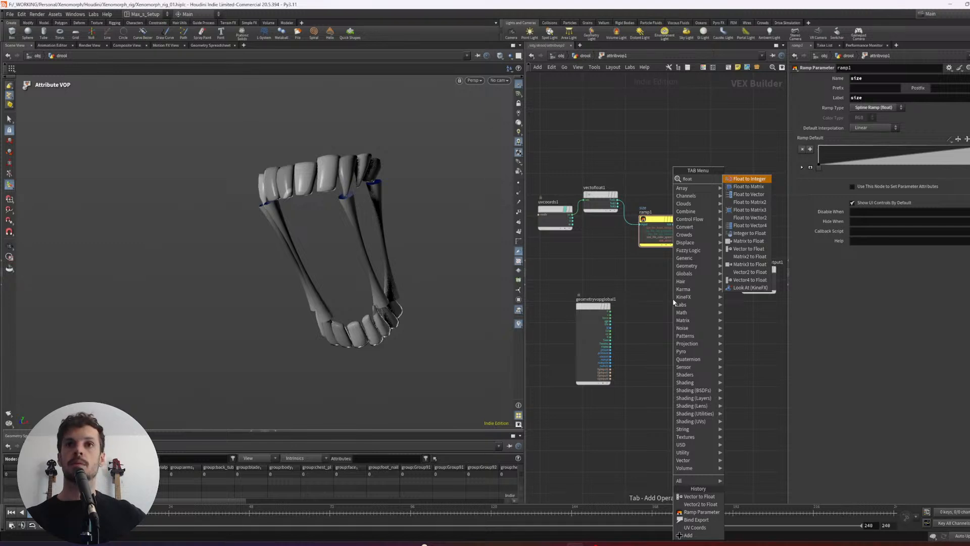
{"action": "key", "text": "BackSpace"}
{"action": "key", "text": "BackSpace"}
{"action": "key", "text": "BackSpace"}
{"action": "key", "text": "BackSpace"}
{"action": "key", "text": "BackSpace"}
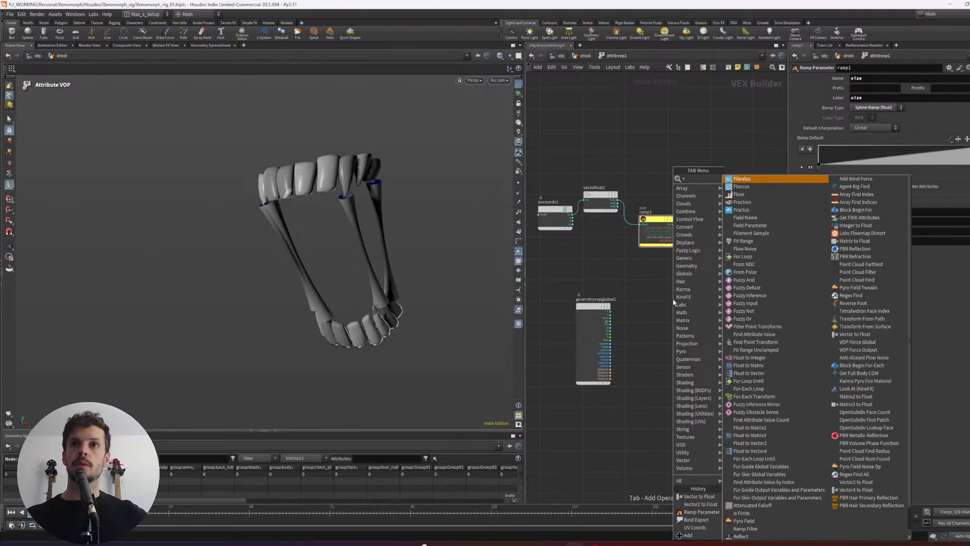
- Add a Parameter node next to geometryvopglobal1
{"action": "type", "text": "parm"}
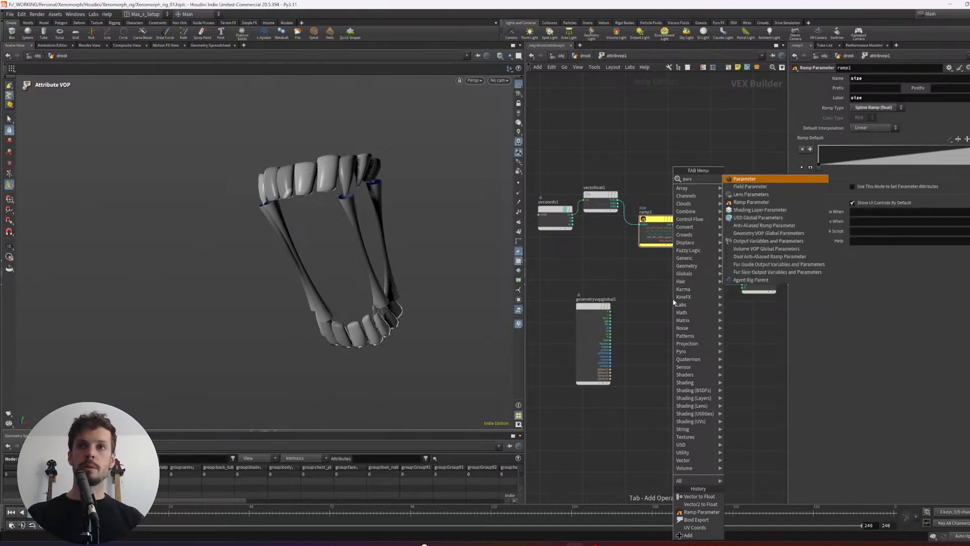
{"action": "key", "text": "Return"}
{"action": "left_click", "coordinate": [674, 302]}
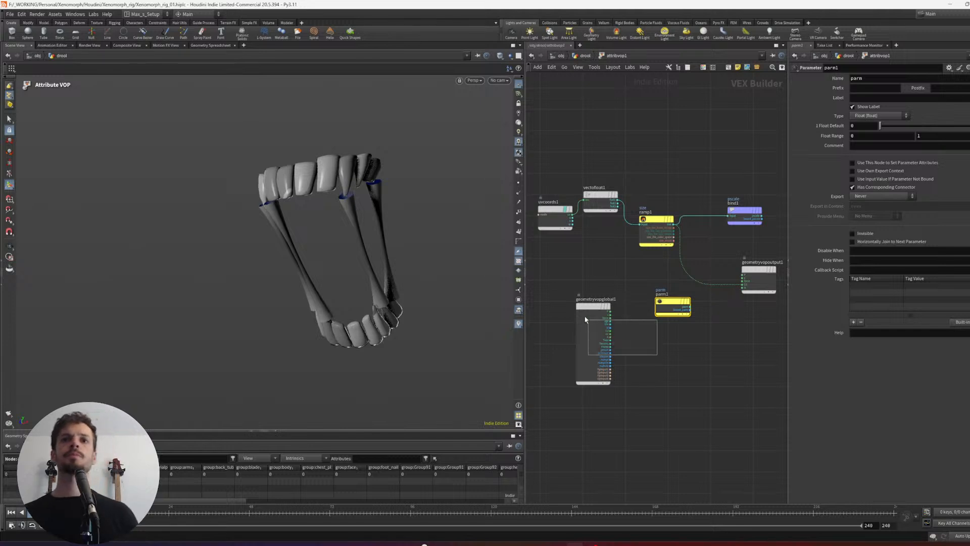
- Select uvcoords1 and vectofloat1 and align them in a horizontal row ahead of ramp1
{"action": "left_click_drag", "start_coordinate": [584, 317], "coordinate": [580, 312]}
{"action": "left_click_drag", "start_coordinate": [583, 315], "coordinate": [545, 328]}
{"action": "middle_click_drag", "start_coordinate": [675, 332], "coordinate": [656, 337]}
{"action": "left_click", "coordinate": [736, 286]}
{"action": "middle_click_drag", "start_coordinate": [660, 189], "coordinate": [710, 179]}
{"action": "left_click_drag", "start_coordinate": [654, 173], "coordinate": [589, 214]}
{"action": "key", "text": "a"}
{"action": "mouse_move", "coordinate": [611, 172]}
{"action": "left_mouse_down"}
{"action": "mouse_move", "coordinate": [688, 177]}
{"action": "mouse_move", "coordinate": [615, 190]}
{"action": "left_mouse_up"}
{"action": "middle_click_drag", "start_coordinate": [732, 307], "coordinate": [686, 326]}
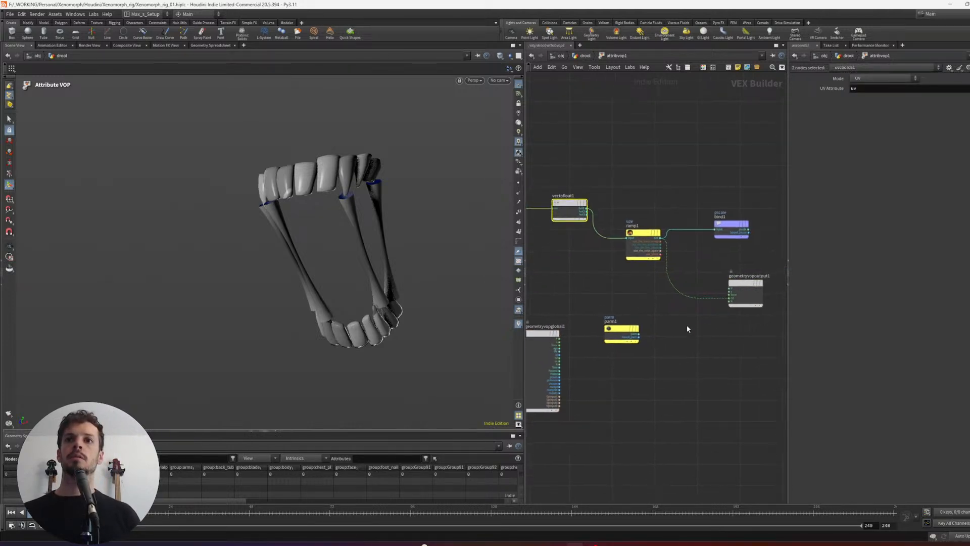
- Move parm1 to the free space above ramp1
{"action": "scroll", "coordinate": [687, 326], "scroll_direction": "up", "scroll_amount": 1}
{"action": "left_click_drag", "start_coordinate": [746, 290], "coordinate": [749, 297]}
{"action": "middle_click_drag", "start_coordinate": [717, 256], "coordinate": [733, 273]}
{"action": "left_click_drag", "start_coordinate": [643, 353], "coordinate": [643, 154]}
{"action": "middle_click_drag", "start_coordinate": [709, 161], "coordinate": [689, 193]}
{"action": "scroll", "coordinate": [689, 193], "scroll_direction": "up", "scroll_amount": 3}
- Add a Multiply node that combines parm1 with ramp1's size output, and feed its product into the pscale bind
{"action": "left_click", "coordinate": [714, 191]}
{"action": "key", "text": "Tab"}
{"action": "type", "text": "mult"}
{"action": "key", "text": "Return"}
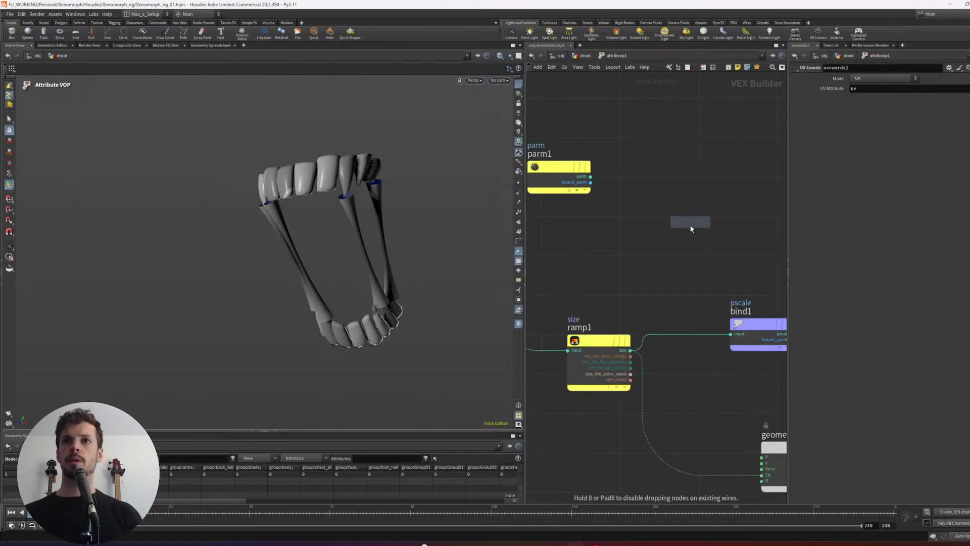
{"action": "left_click", "coordinate": [691, 229]}
{"action": "scroll", "coordinate": [698, 208], "scroll_direction": "down", "scroll_amount": 1}
{"action": "left_click_drag", "start_coordinate": [636, 216], "coordinate": [648, 258]}
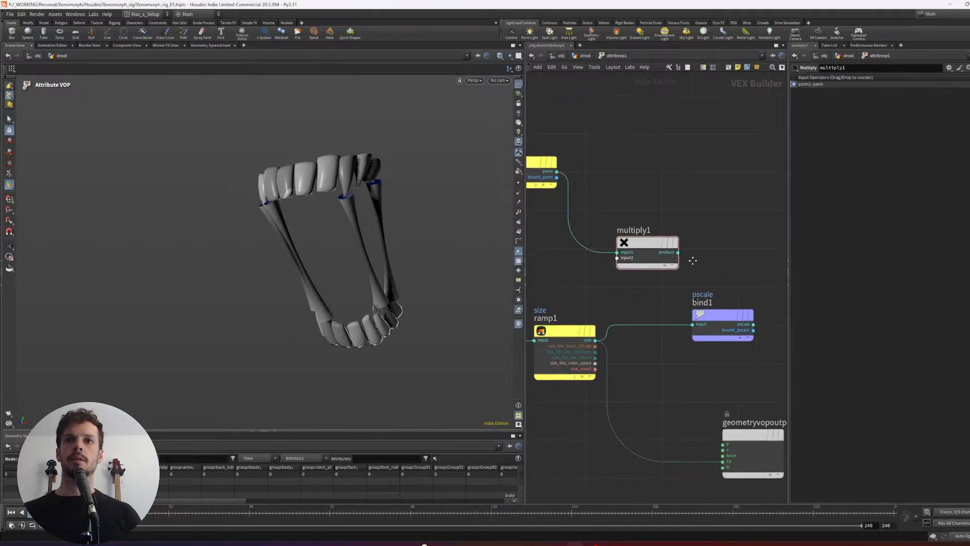
{"action": "scroll", "coordinate": [684, 281], "scroll_direction": "down", "scroll_amount": 2}
{"action": "left_click_drag", "start_coordinate": [630, 315], "coordinate": [720, 307]}
- Set parm1's name and label to mult, and set the mult value to 1 on attribvop1 in the drool network
{"action": "left_click", "coordinate": [575, 172]}
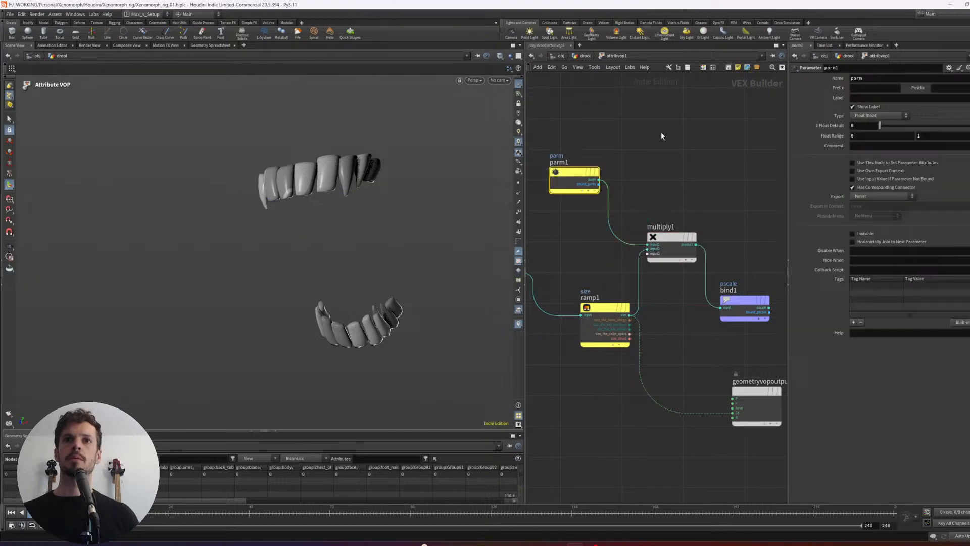
{"action": "double_click", "coordinate": [858, 76]}
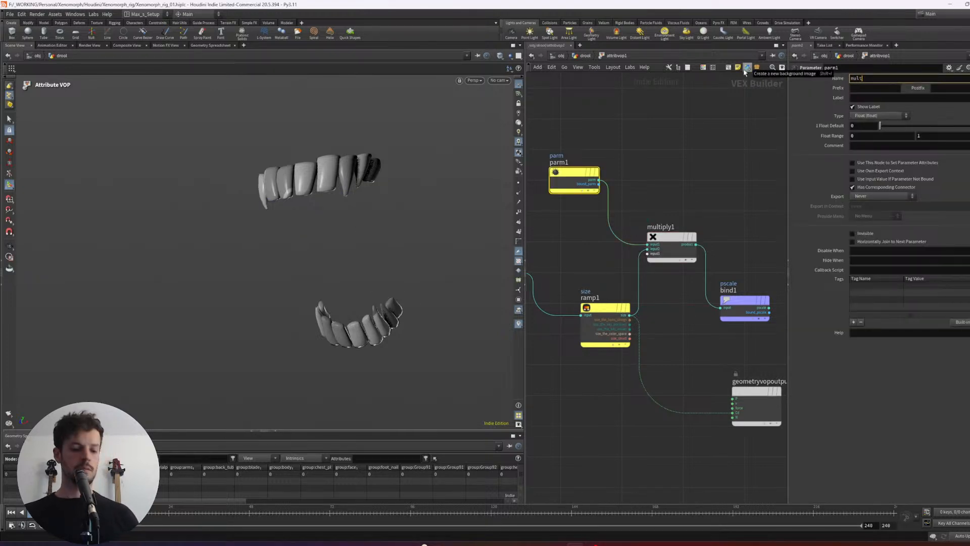
{"action": "type", "text": "mult"}
{"action": "key", "text": "Return"}
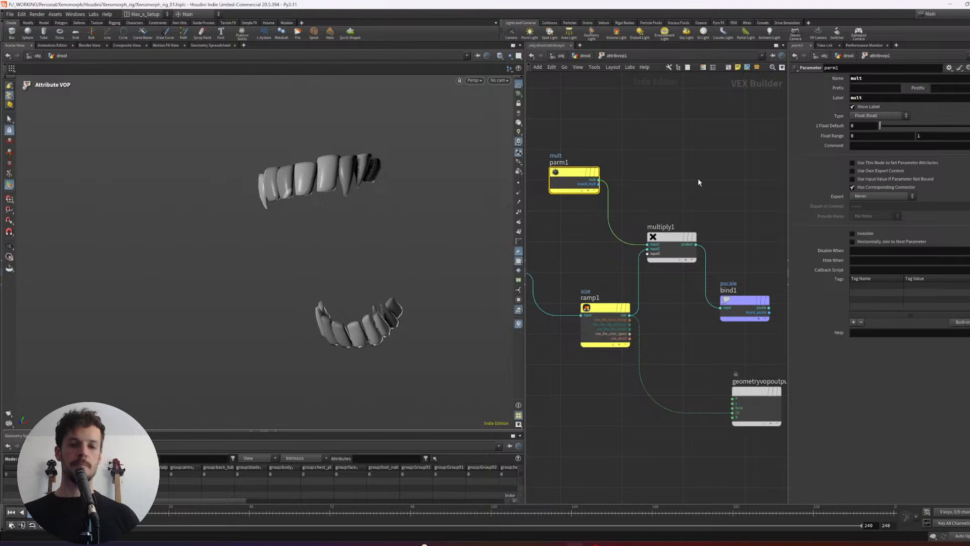
{"action": "key", "text": "u"}
{"action": "key", "text": "Return"}
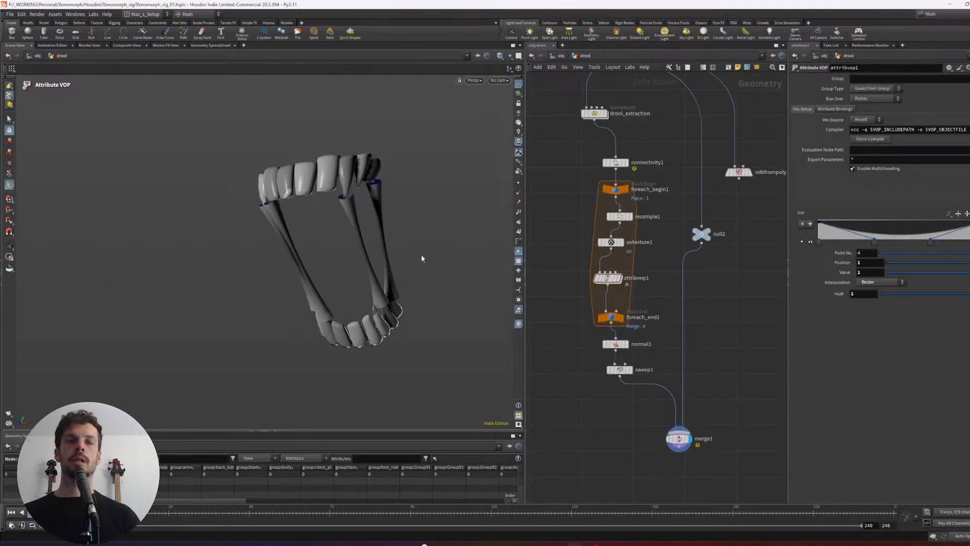
- Lower the size ramp's first point to a value of about 0.581 and its last point to about 0.636
{"action": "left_click_drag", "start_coordinate": [968, 273], "coordinate": [936, 275]}
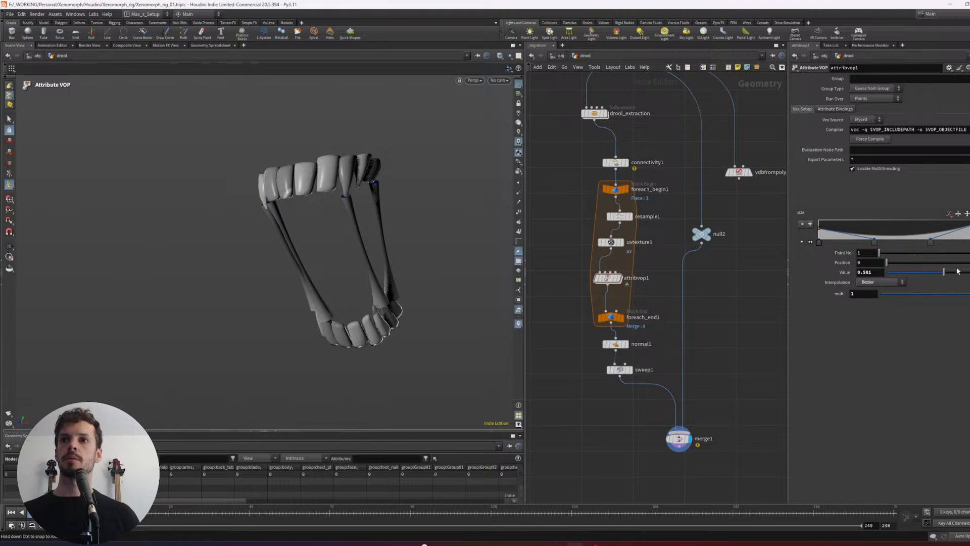
{"action": "left_click", "coordinate": [969, 242]}
{"action": "left_click_drag", "start_coordinate": [969, 273], "coordinate": [938, 273]}
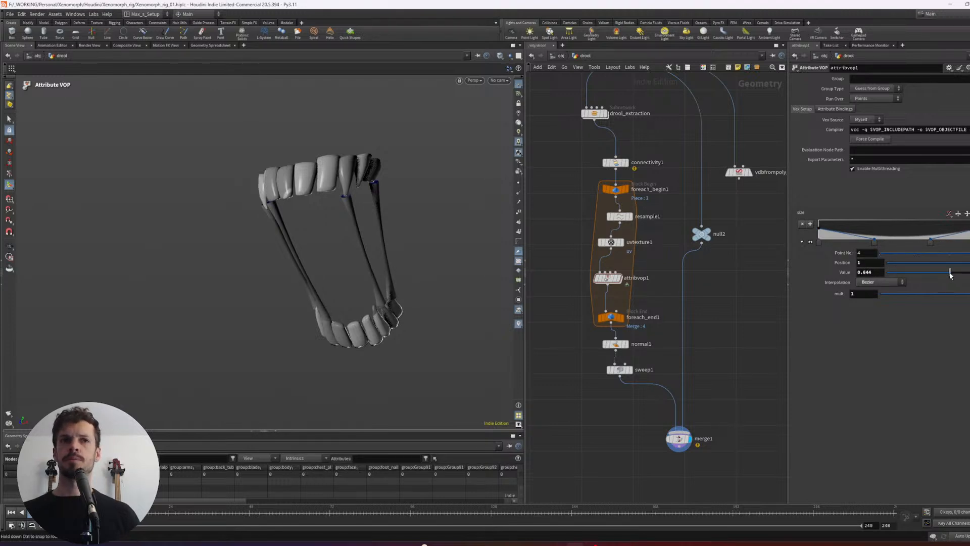
{"action": "key", "text": "Escape"}
{"action": "left_click_drag", "start_coordinate": [429, 273], "coordinate": [310, 274]}
{"action": "key", "text": "Return"}
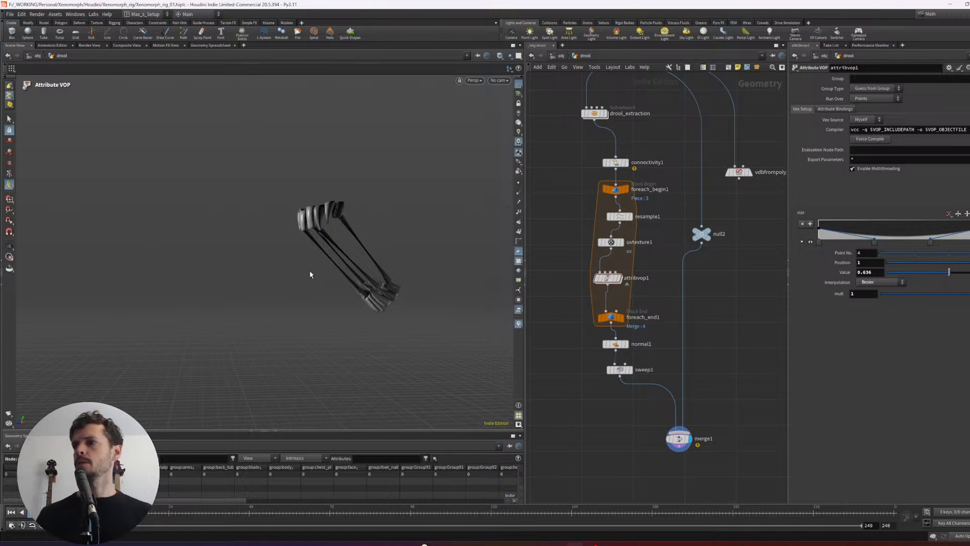
{"action": "key", "text": "Escape"}
{"action": "left_click_drag", "start_coordinate": [293, 208], "coordinate": [360, 209]}
{"action": "scroll", "coordinate": [386, 202], "scroll_direction": "down", "scroll_amount": 2}
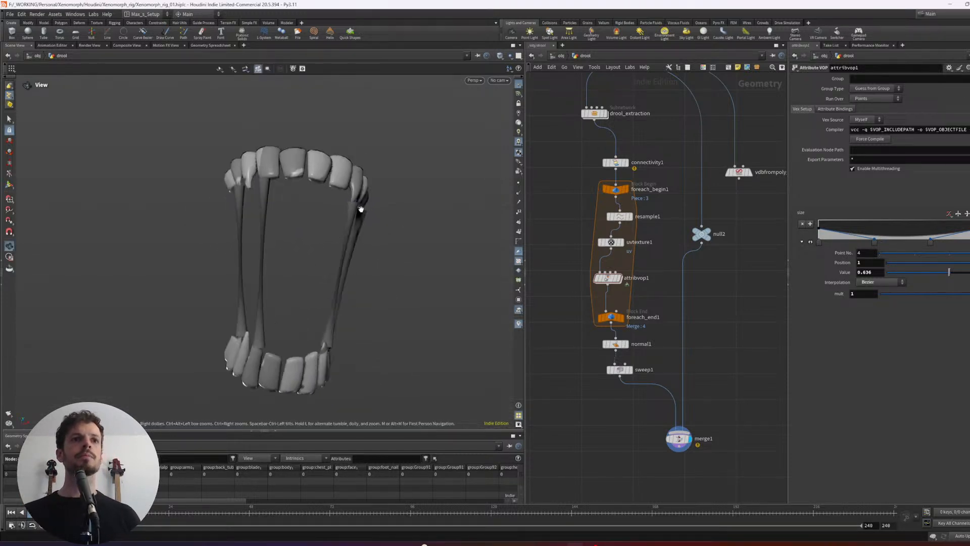
{"action": "scroll", "coordinate": [361, 208], "scroll_direction": "down", "scroll_amount": 2}
- Set sweep1's End Cap Type to Grid
{"action": "middle_click_drag", "start_coordinate": [686, 328], "coordinate": [689, 336]}
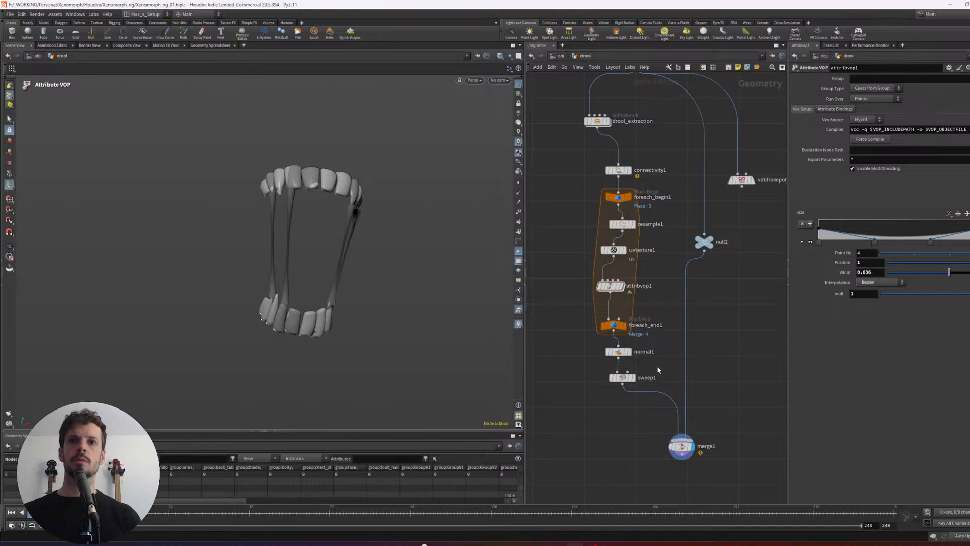
{"action": "left_click", "coordinate": [627, 378]}
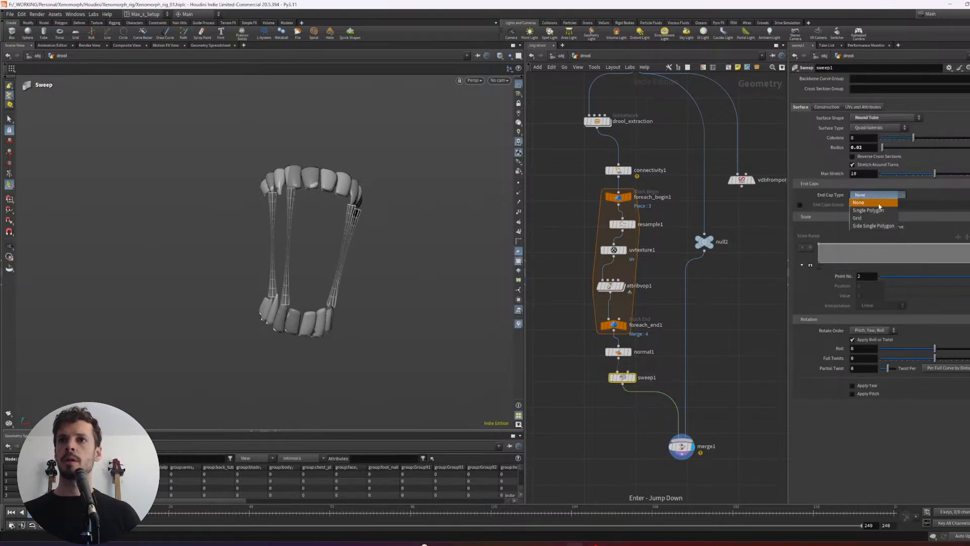
{"action": "left_click", "coordinate": [858, 217]}
- Examine the capped drool strands from several angles, zooming in on where they meet the lower teeth
{"action": "key", "text": "Escape"}
{"action": "left_click_drag", "start_coordinate": [358, 210], "coordinate": [320, 180]}
{"action": "key", "text": "Return"}
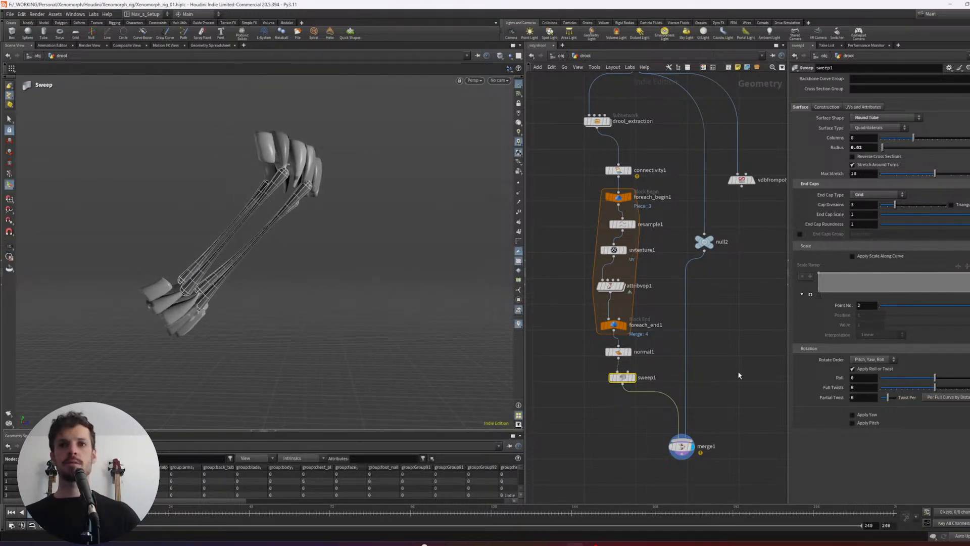
{"action": "key", "text": "Escape"}
{"action": "left_click_drag", "start_coordinate": [381, 260], "coordinate": [318, 243]}
{"action": "key", "text": "Return"}
{"action": "key", "text": "Escape"}
{"action": "scroll", "coordinate": [236, 256], "scroll_direction": "up", "scroll_amount": 5}
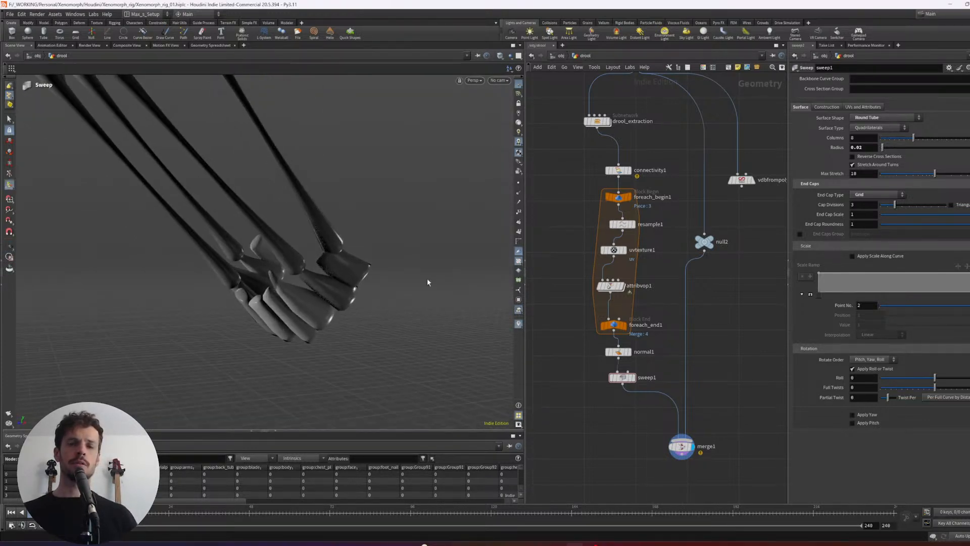
- Straighten the column of foreach_end1, normal1 and sweep1, and move merge1 lower to free space below sweep1
{"action": "middle_click_drag", "start_coordinate": [628, 417], "coordinate": [641, 383]}
{"action": "left_click_drag", "start_coordinate": [676, 386], "coordinate": [615, 297]}
{"action": "mouse_move", "coordinate": [629, 293]}
{"action": "left_mouse_down"}
{"action": "mouse_move", "coordinate": [585, 282]}
{"action": "mouse_move", "coordinate": [623, 279]}
{"action": "left_mouse_up"}
{"action": "left_click", "coordinate": [619, 351]}
{"action": "middle_click_drag", "start_coordinate": [619, 351], "coordinate": [607, 352]}
{"action": "left_click", "coordinate": [686, 414]}
{"action": "left_click_drag", "start_coordinate": [686, 414], "coordinate": [691, 434]}
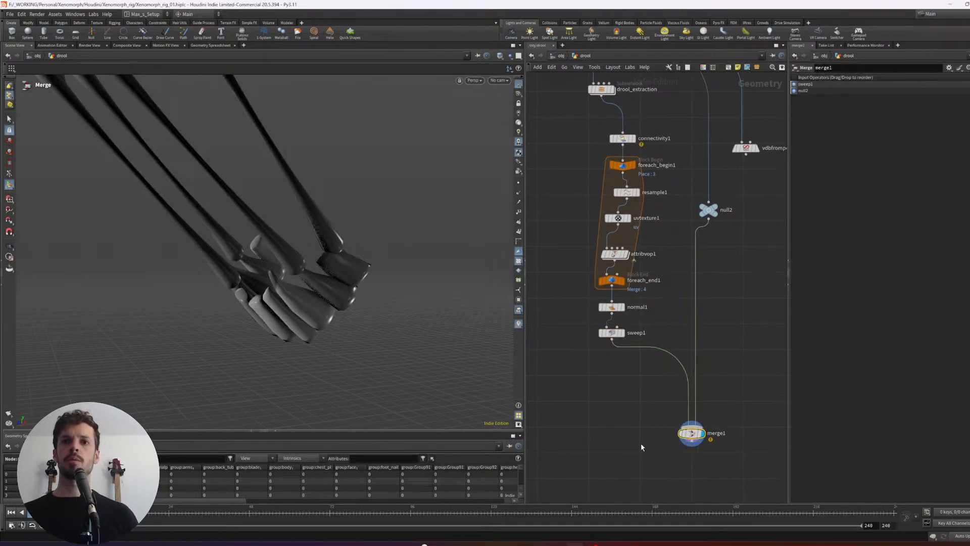
- Insert a Sculpt node between sweep1 and merge1 and activate its sculpt tool in the viewport
{"action": "key", "text": "Tab"}
{"action": "type", "text": "scul"}
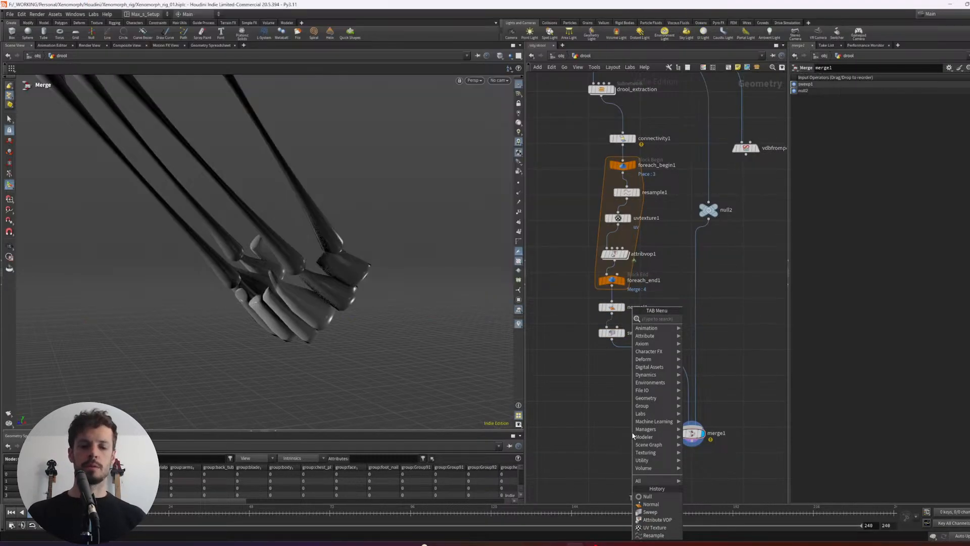
{"action": "key", "text": "Return"}
{"action": "left_click", "coordinate": [633, 435]}
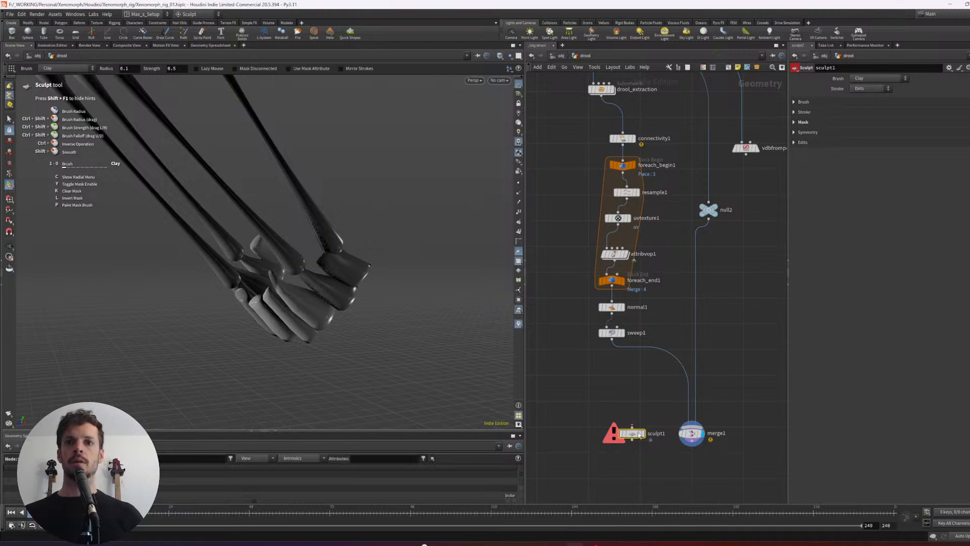
{"action": "mouse_move", "coordinate": [637, 434]}
{"action": "left_mouse_down"}
{"action": "mouse_move", "coordinate": [655, 353]}
{"action": "mouse_move", "coordinate": [630, 376]}
{"action": "left_mouse_up"}
{"action": "key", "text": "r"}
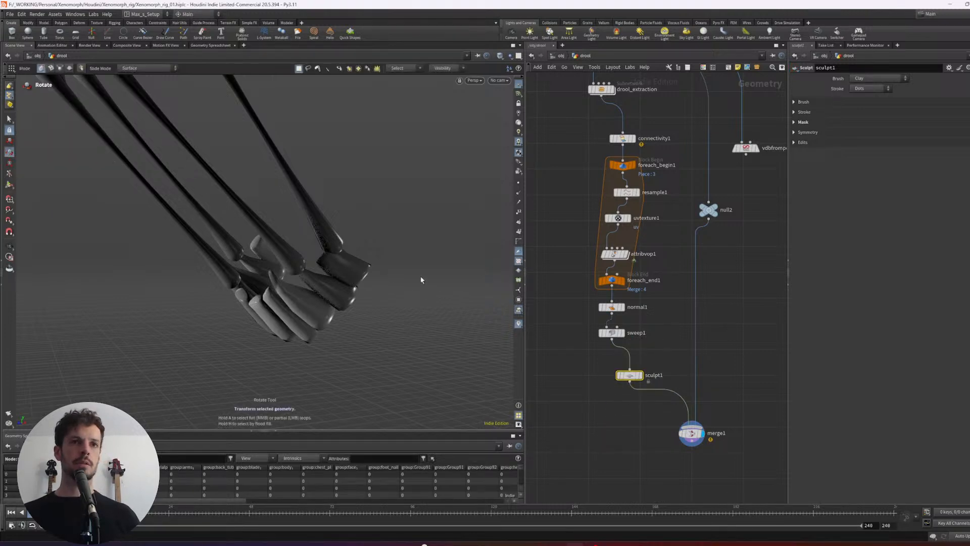
{"action": "left_click_drag", "start_coordinate": [448, 277], "coordinate": [401, 290], "text": "alt"}
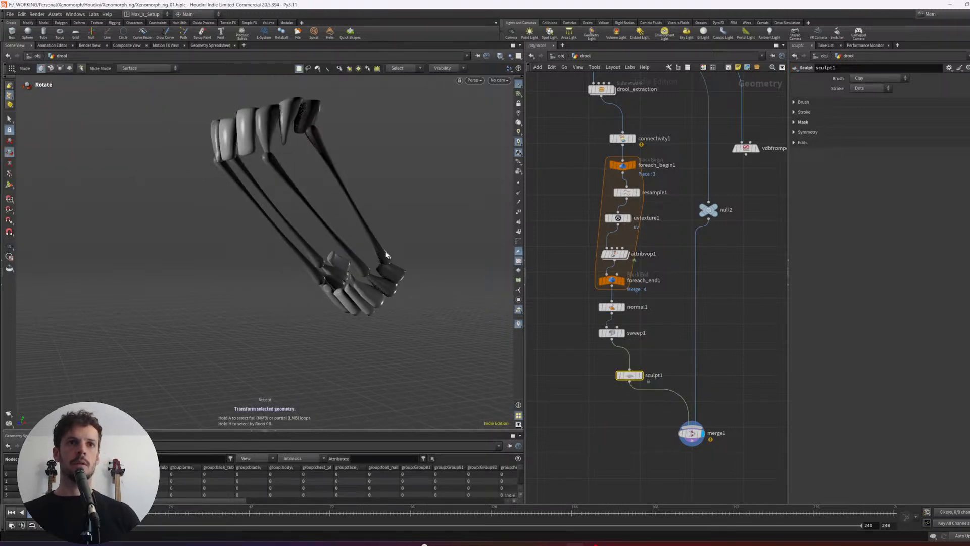
{"action": "left_click_drag", "start_coordinate": [386, 253], "coordinate": [399, 257], "text": "alt"}
{"action": "key", "text": "Return"}
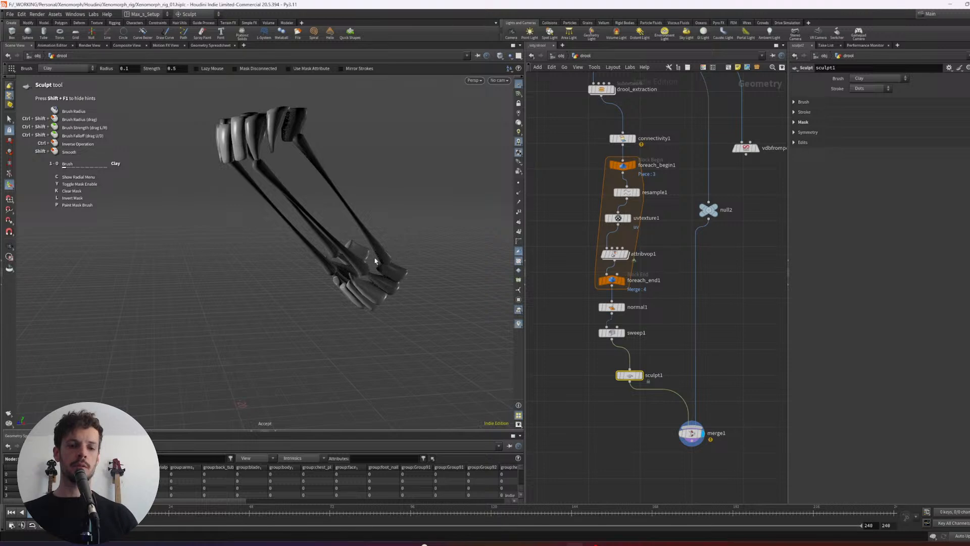
- Try a sculpt stroke on the lower end of a drool strand and undo it
{"action": "key", "text": "2"}
{"action": "left_click_drag", "start_coordinate": [382, 252], "coordinate": [349, 266]}
{"action": "key", "text": "ctrl+z"}
{"action": "right_click_drag", "start_coordinate": [349, 267], "coordinate": [399, 266], "text": "alt"}
{"action": "mouse_move", "coordinate": [399, 267]}
{"action": "left_mouse_down", "text": "alt"}
{"action": "mouse_move", "coordinate": [403, 238]}
{"action": "mouse_move", "coordinate": [332, 276]}
{"action": "mouse_move", "coordinate": [319, 261]}
{"action": "left_mouse_up", "text": "alt"}
- Switch sculpt1's brush to Move and enable Mask Disconnected in its mask settings
{"action": "key", "text": "4"}
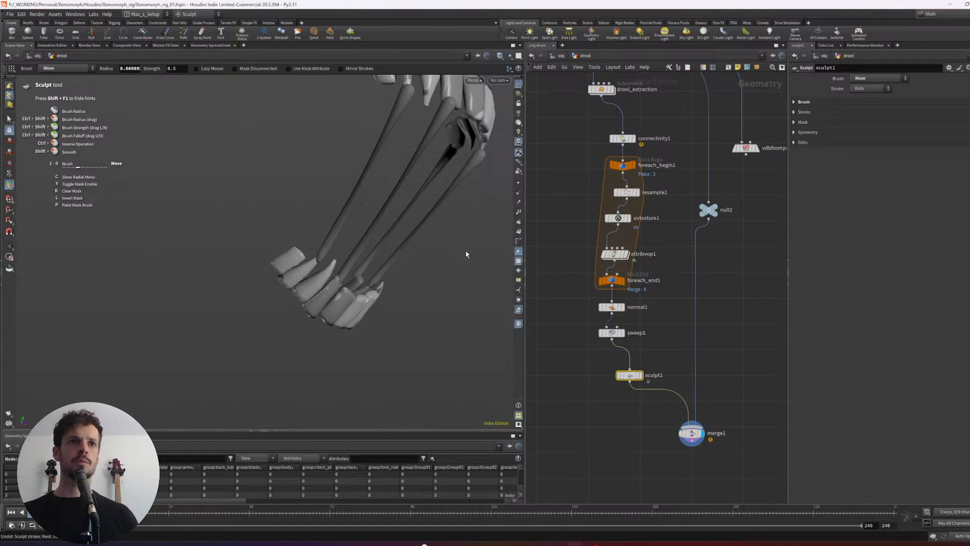
{"action": "left_click", "coordinate": [803, 122]}
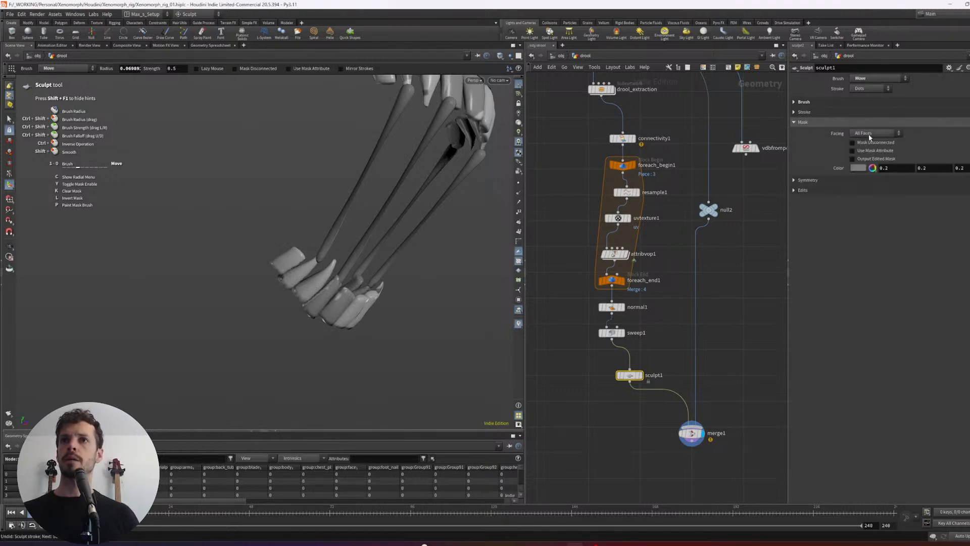
{"action": "right_click_drag", "start_coordinate": [276, 256], "coordinate": [326, 262], "text": "alt"}
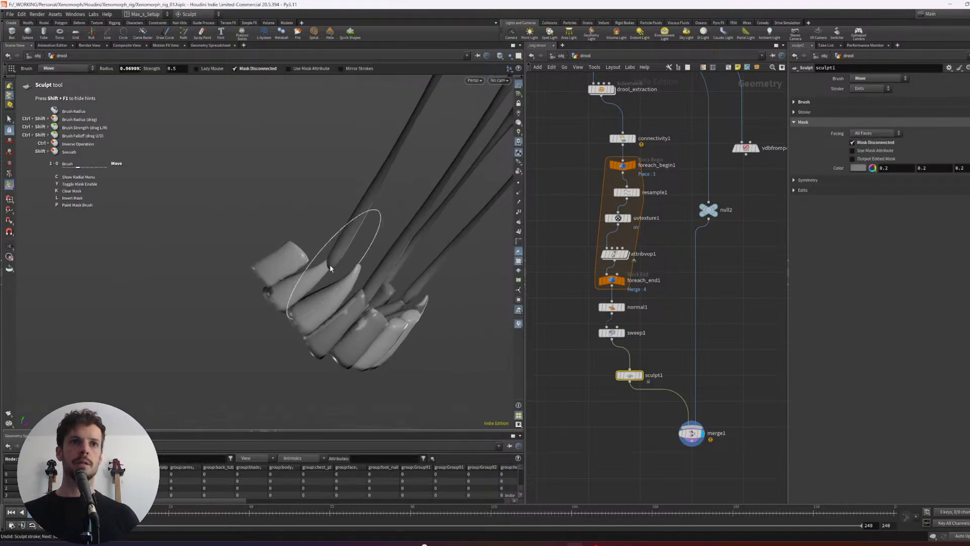
- Reshape the first drool strand's lower end against its lower tooth with a smaller Move brush
{"action": "mouse_move", "coordinate": [330, 265]}
{"action": "left_mouse_down"}
{"action": "mouse_move", "coordinate": [340, 255]}
{"action": "mouse_move", "coordinate": [340, 304]}
{"action": "mouse_move", "coordinate": [332, 277]}
{"action": "left_mouse_up"}
{"action": "key", "text": "ctrl+z"}
{"action": "left_click", "coordinate": [330, 264], "text": "shift"}
{"action": "left_click", "coordinate": [325, 265], "text": "shift"}
{"action": "right_click_drag", "start_coordinate": [331, 277], "coordinate": [291, 257], "text": "alt"}
{"action": "left_click_drag", "start_coordinate": [290, 257], "coordinate": [308, 279], "text": "alt"}
{"action": "right_click_drag", "start_coordinate": [308, 279], "coordinate": [322, 277], "text": "alt"}
{"action": "mouse_move", "coordinate": [321, 277]}
{"action": "left_mouse_down", "text": "alt"}
{"action": "mouse_move", "coordinate": [279, 243]}
{"action": "mouse_move", "coordinate": [240, 261]}
{"action": "left_mouse_up", "text": "alt"}
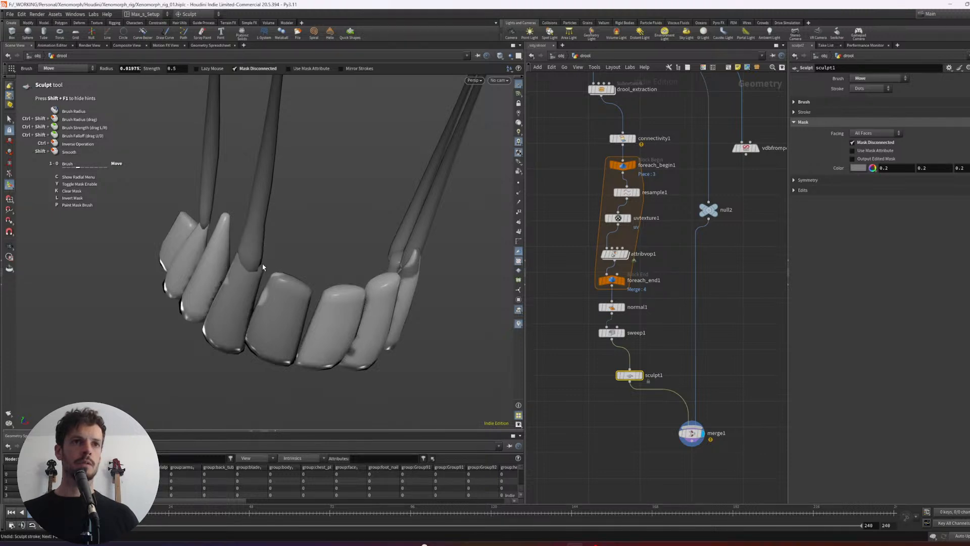
- Push and pull the lower ends of the other drool strands around the lower teeth with the Move brush
{"action": "mouse_move", "coordinate": [260, 265]}
{"action": "left_mouse_down", "text": "alt"}
{"action": "mouse_move", "coordinate": [237, 313]}
{"action": "mouse_move", "coordinate": [286, 232]}
{"action": "mouse_move", "coordinate": [305, 342]}
{"action": "mouse_move", "coordinate": [333, 258]}
{"action": "mouse_move", "coordinate": [264, 254]}
{"action": "mouse_move", "coordinate": [229, 238]}
{"action": "left_mouse_up", "text": "alt"}
{"action": "middle_click_drag", "start_coordinate": [321, 306], "coordinate": [265, 222], "text": "alt"}
{"action": "mouse_move", "coordinate": [275, 234]}
{"action": "right_mouse_down", "text": "alt"}
{"action": "mouse_move", "coordinate": [349, 214]}
{"action": "mouse_move", "coordinate": [284, 171]}
{"action": "right_mouse_up", "text": "alt"}
{"action": "mouse_move", "coordinate": [294, 178]}
{"action": "left_mouse_down", "text": "alt"}
{"action": "mouse_move", "coordinate": [313, 164]}
{"action": "mouse_move", "coordinate": [299, 187]}
{"action": "left_mouse_up", "text": "alt"}
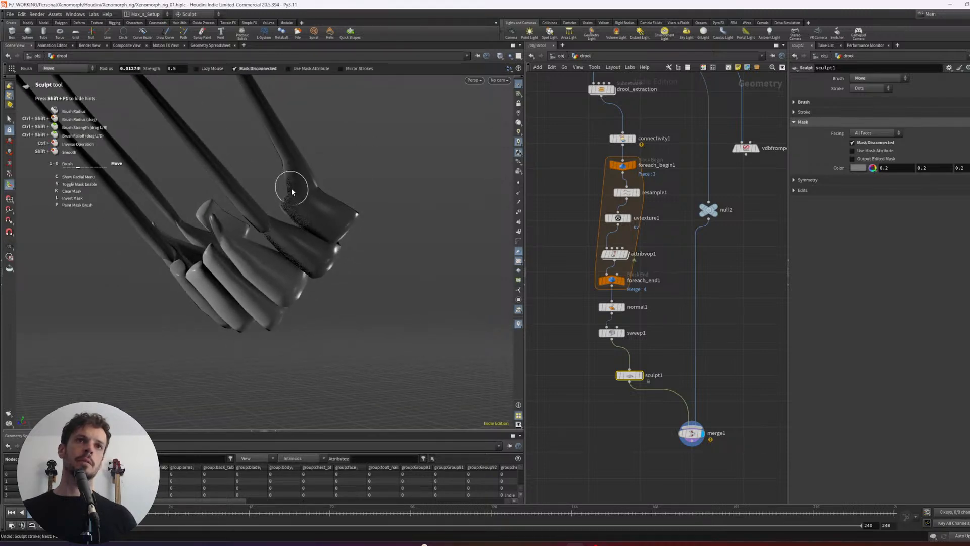
{"action": "mouse_move", "coordinate": [292, 187]}
{"action": "left_mouse_down", "text": "alt"}
{"action": "mouse_move", "coordinate": [322, 191]}
{"action": "mouse_move", "coordinate": [167, 245]}
{"action": "mouse_move", "coordinate": [234, 198]}
{"action": "mouse_move", "coordinate": [262, 221]}
{"action": "mouse_move", "coordinate": [269, 208]}
{"action": "mouse_move", "coordinate": [381, 217]}
{"action": "mouse_move", "coordinate": [292, 222]}
{"action": "mouse_move", "coordinate": [255, 202]}
{"action": "left_mouse_up", "text": "alt"}
{"action": "scroll", "coordinate": [273, 214], "scroll_direction": "up", "scroll_amount": 3}
{"action": "scroll", "coordinate": [256, 200], "scroll_direction": "up", "scroll_amount": 2}
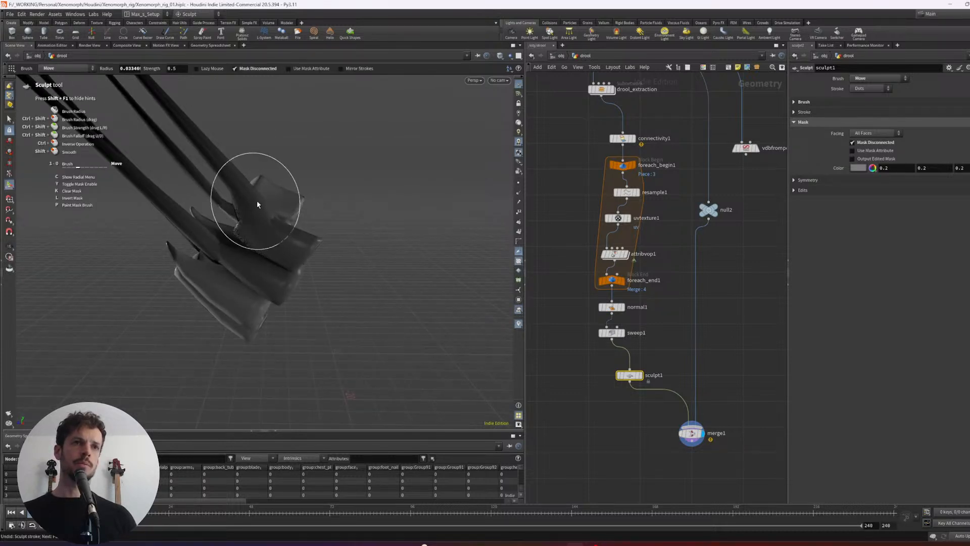
- Undo the last two strokes and pull a strand's rounded upper end over the wide upper tooth with the Move brush
{"action": "key", "text": "Escape"}
{"action": "mouse_move", "coordinate": [335, 178]}
{"action": "left_mouse_down"}
{"action": "mouse_move", "coordinate": [269, 273]}
{"action": "mouse_move", "coordinate": [336, 214]}
{"action": "mouse_move", "coordinate": [319, 213]}
{"action": "left_mouse_up"}
{"action": "middle_click_drag", "start_coordinate": [319, 213], "coordinate": [350, 214]}
{"action": "left_click_drag", "start_coordinate": [349, 214], "coordinate": [263, 234]}
{"action": "right_click_drag", "start_coordinate": [263, 234], "coordinate": [349, 147]}
{"action": "middle_click_drag", "start_coordinate": [349, 146], "coordinate": [338, 225]}
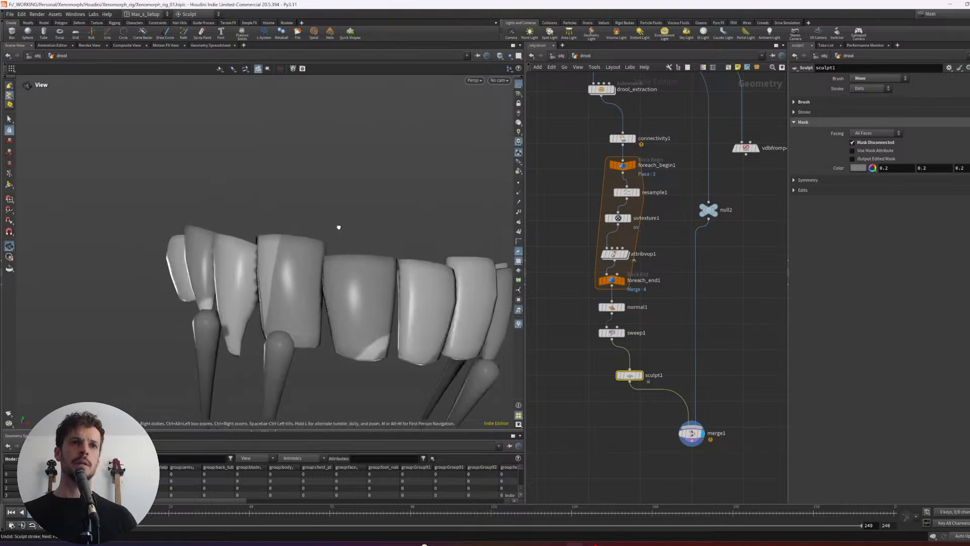
{"action": "left_click_drag", "start_coordinate": [338, 226], "coordinate": [265, 160]}
{"action": "mouse_move", "coordinate": [266, 160]}
{"action": "middle_mouse_down", "text": "alt"}
{"action": "mouse_move", "coordinate": [325, 230]}
{"action": "mouse_move", "coordinate": [317, 223]}
{"action": "middle_mouse_up", "text": "alt"}
{"action": "right_click_drag", "start_coordinate": [318, 224], "coordinate": [289, 211], "text": "alt"}
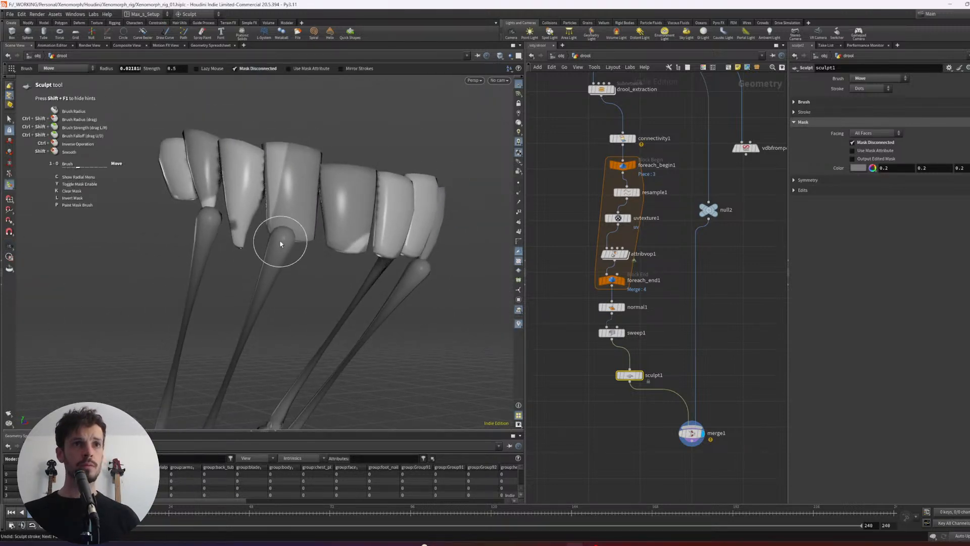
{"action": "key", "text": "ctrl+z"}
{"action": "key", "text": "ctrl+z"}
{"action": "mouse_move", "coordinate": [268, 236]}
{"action": "left_mouse_down", "text": "alt"}
{"action": "mouse_move", "coordinate": [329, 230]}
{"action": "mouse_move", "coordinate": [286, 211]}
{"action": "mouse_move", "coordinate": [301, 249]}
{"action": "left_mouse_up", "text": "alt"}
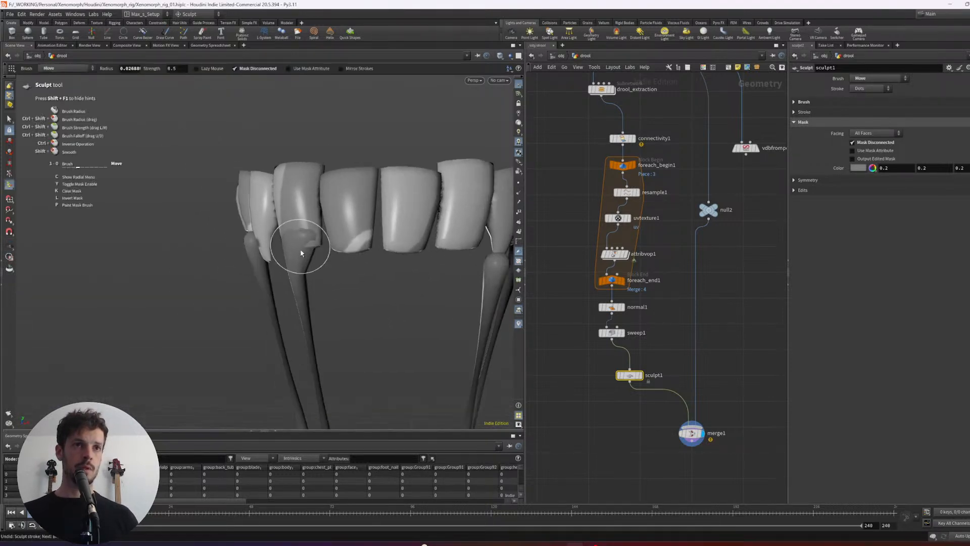
- Try the Smooth brush on the upper end of the neighbouring drool strand and undo the strokes
{"action": "right_click_drag", "start_coordinate": [343, 213], "coordinate": [265, 218], "text": "alt"}
{"action": "left_click_drag", "start_coordinate": [266, 219], "coordinate": [298, 217], "text": "alt"}
{"action": "right_click_drag", "start_coordinate": [298, 218], "coordinate": [323, 211], "text": "alt"}
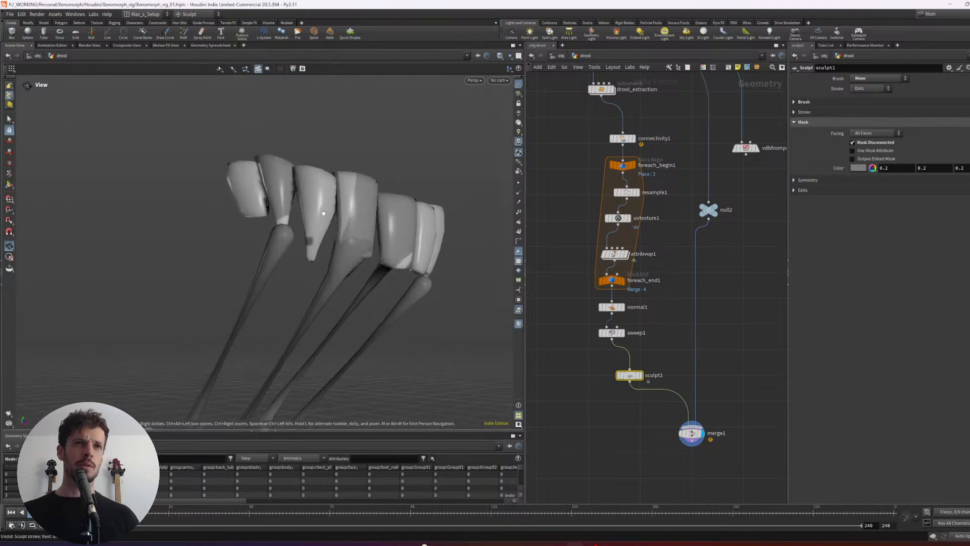
{"action": "left_click_drag", "start_coordinate": [322, 212], "coordinate": [275, 244], "text": "alt"}
{"action": "key", "text": "6"}
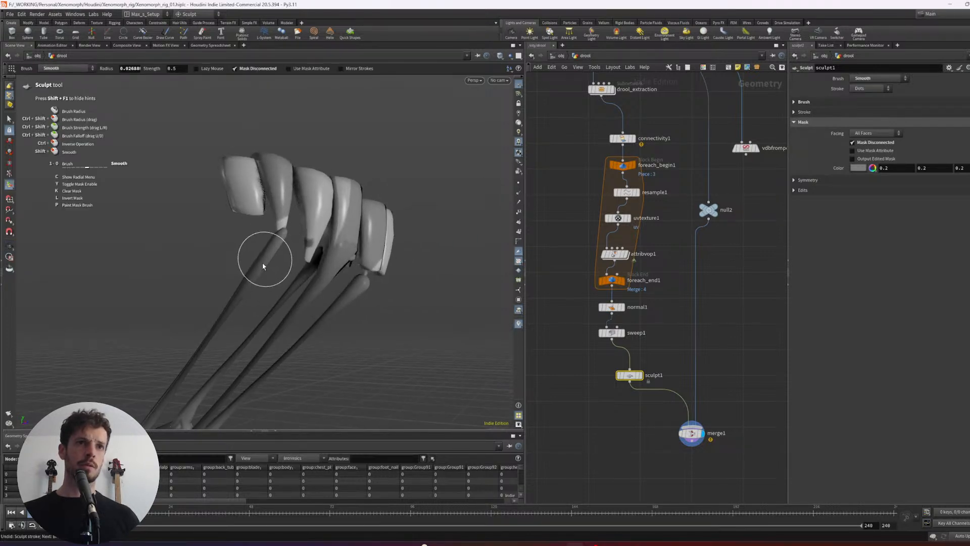
{"action": "key", "text": "ctrl+z"}
{"action": "key", "text": "ctrl+z"}
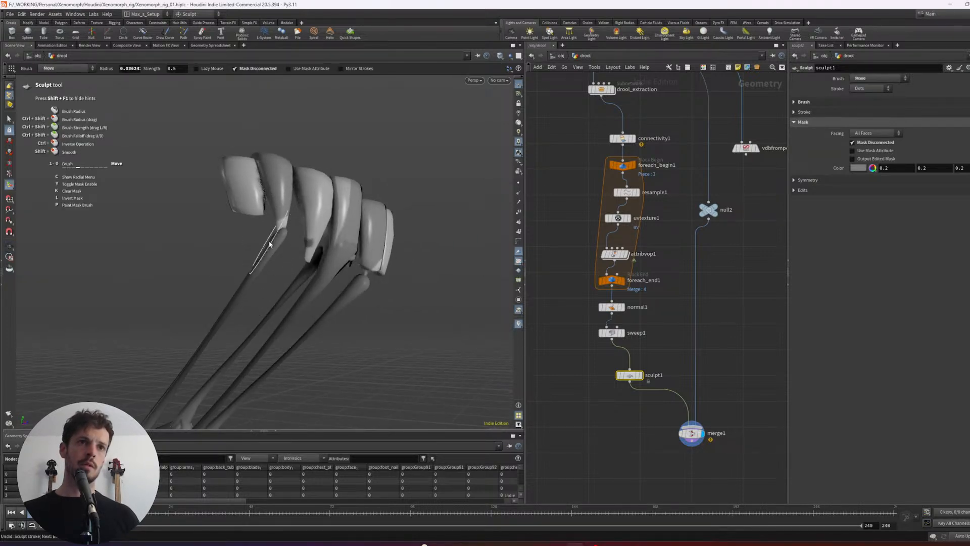
- Pull the neighbouring strand's upper end onto its tooth tip using a Move brush with a radius of about 0.043
{"action": "scroll", "coordinate": [277, 238], "scroll_direction": "up", "scroll_amount": 2}
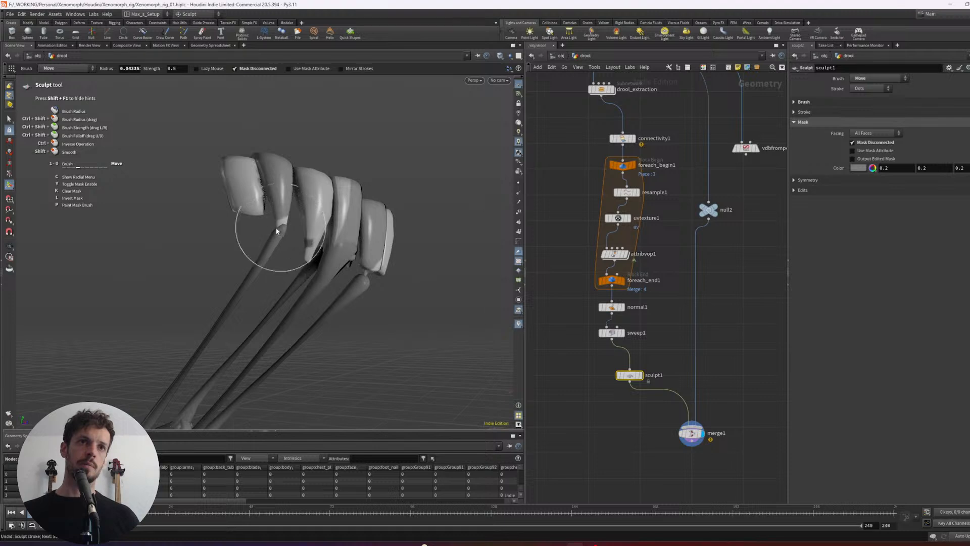
{"action": "mouse_move", "coordinate": [275, 237]}
{"action": "left_mouse_down", "text": "alt"}
{"action": "mouse_move", "coordinate": [307, 234]}
{"action": "mouse_move", "coordinate": [284, 227]}
{"action": "mouse_move", "coordinate": [370, 189]}
{"action": "mouse_move", "coordinate": [298, 196]}
{"action": "left_mouse_up", "text": "alt"}
{"action": "scroll", "coordinate": [274, 232], "scroll_direction": "down", "scroll_amount": 4}
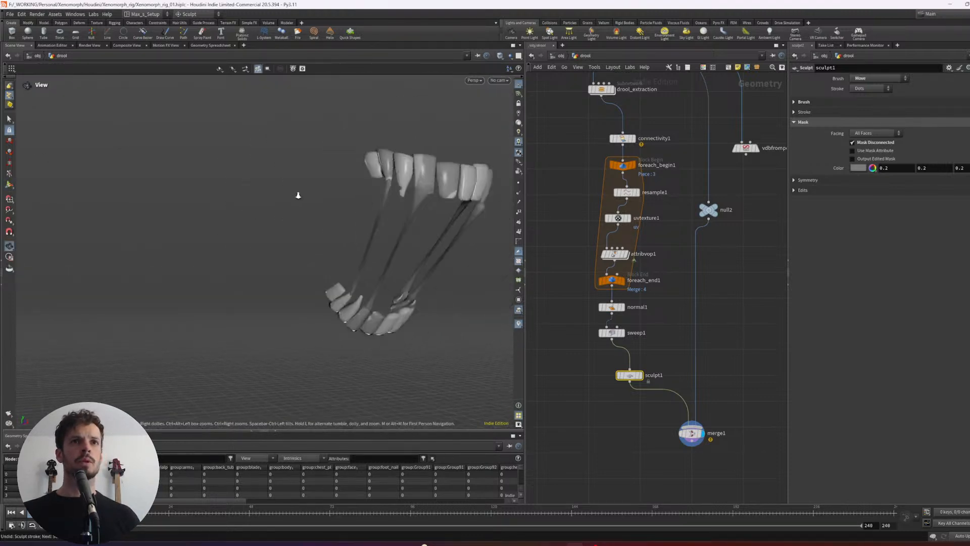
- Fit the drool strand's upper end to the tip of the pointed upper tooth with a progressively smaller Move brush
{"action": "right_click_drag", "start_coordinate": [298, 196], "coordinate": [278, 197], "text": "alt"}
{"action": "middle_click_drag", "start_coordinate": [371, 195], "coordinate": [305, 195], "text": "alt"}
{"action": "left_click_drag", "start_coordinate": [364, 192], "coordinate": [319, 189], "text": "alt"}
{"action": "middle_click_drag", "start_coordinate": [319, 189], "coordinate": [263, 190], "text": "alt"}
{"action": "right_click_drag", "start_coordinate": [263, 190], "coordinate": [323, 194], "text": "alt"}
{"action": "left_click_drag", "start_coordinate": [333, 196], "coordinate": [282, 198], "text": "alt"}
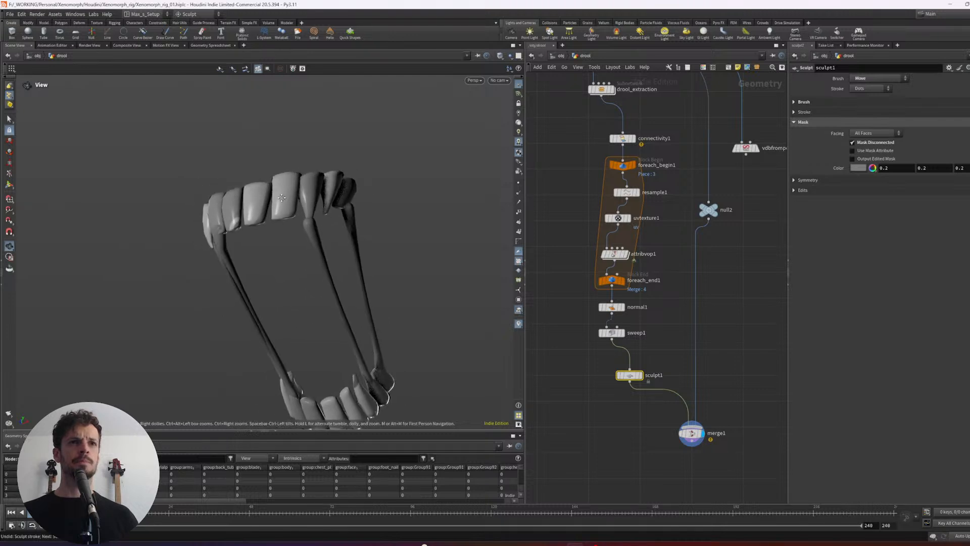
{"action": "right_click_drag", "start_coordinate": [281, 198], "coordinate": [321, 217], "text": "alt"}
{"action": "mouse_move", "coordinate": [321, 217]}
{"action": "left_mouse_down", "text": "alt"}
{"action": "mouse_move", "coordinate": [294, 236]}
{"action": "mouse_move", "coordinate": [299, 246]}
{"action": "left_mouse_up", "text": "alt"}
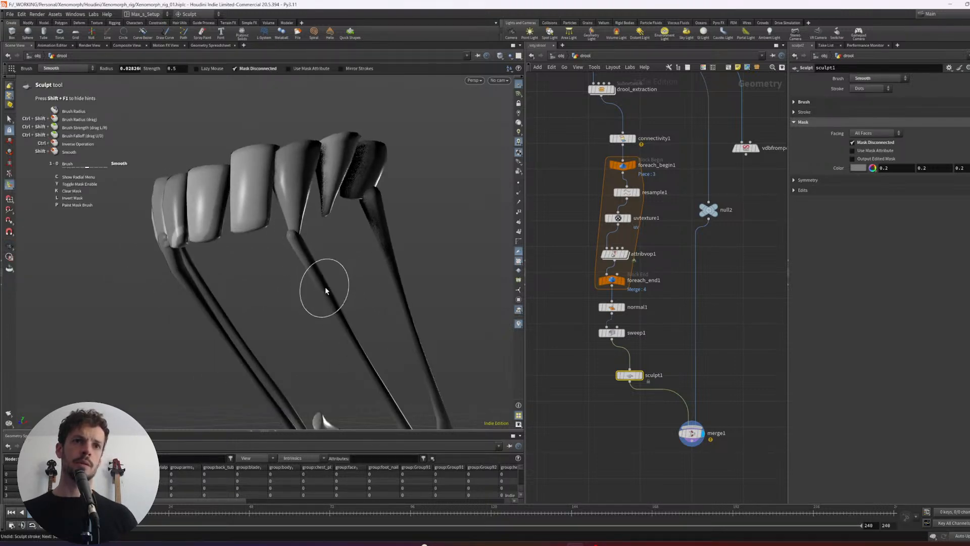
{"action": "key", "text": "4"}
{"action": "left_click_drag", "start_coordinate": [309, 229], "coordinate": [291, 238], "text": "alt"}
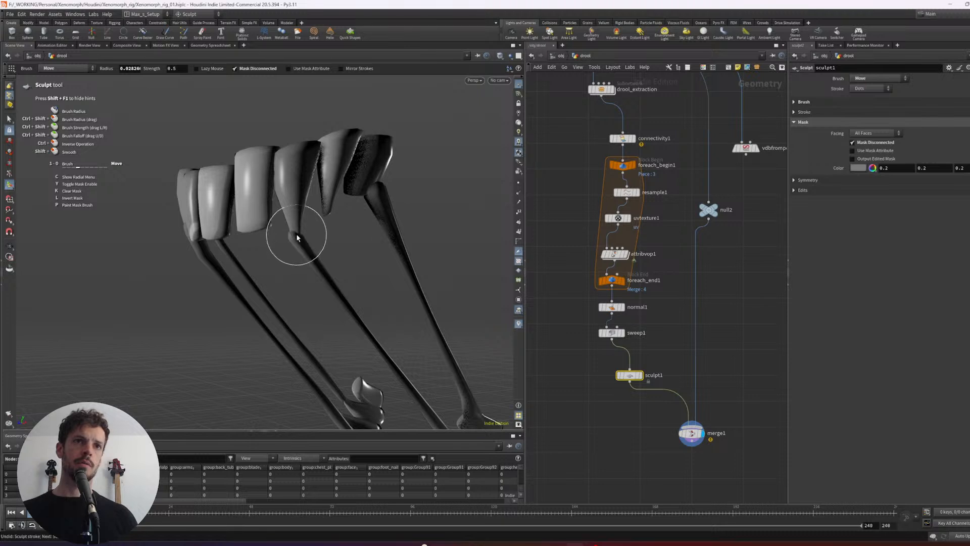
{"action": "scroll", "coordinate": [295, 237], "scroll_direction": "down", "scroll_amount": 2}
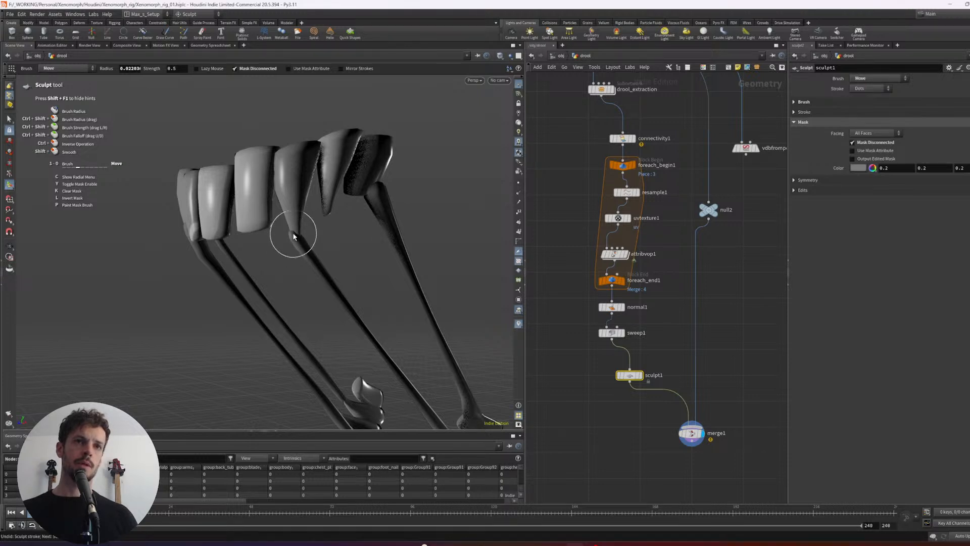
{"action": "mouse_move", "coordinate": [293, 238]}
{"action": "left_mouse_down", "text": "alt"}
{"action": "mouse_move", "coordinate": [307, 227]}
{"action": "mouse_move", "coordinate": [287, 237]}
{"action": "left_mouse_up", "text": "alt"}
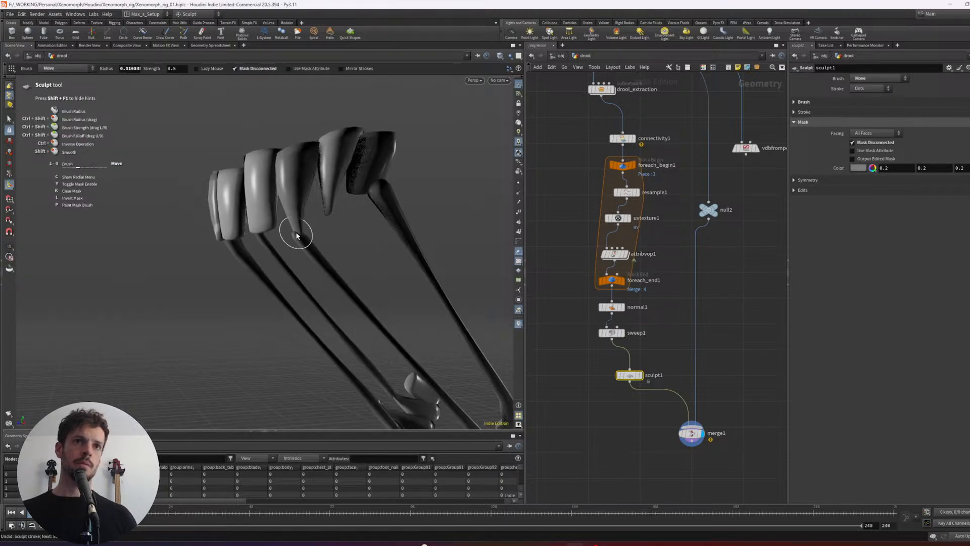
- Pull the rearmost strand's upper end out over its upper tooth with the Move brush
{"action": "scroll", "coordinate": [295, 220], "scroll_direction": "down", "scroll_amount": 5, "text": "alt"}
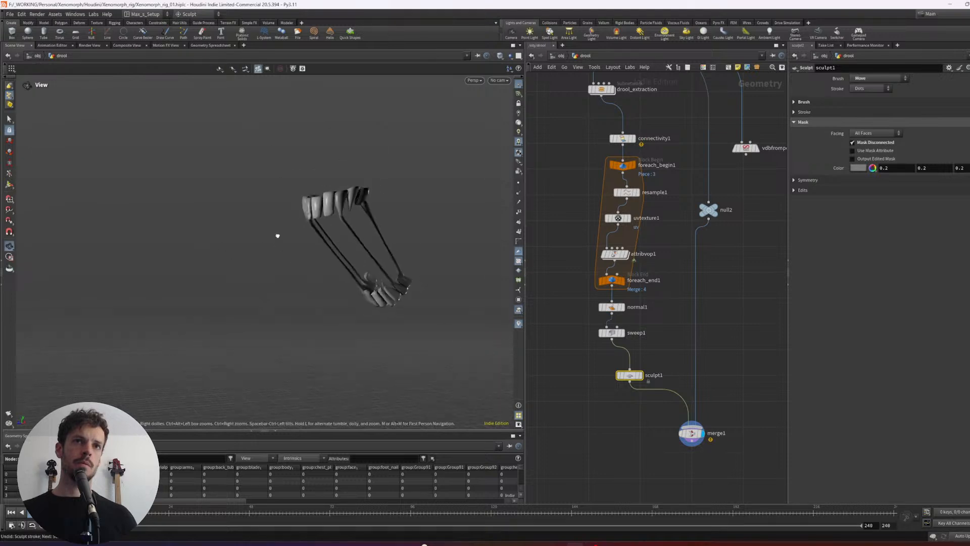
{"action": "mouse_move", "coordinate": [277, 234]}
{"action": "left_mouse_down", "text": "alt"}
{"action": "mouse_move", "coordinate": [373, 197]}
{"action": "mouse_move", "coordinate": [355, 226]}
{"action": "left_mouse_up", "text": "alt"}
{"action": "scroll", "coordinate": [371, 204], "scroll_direction": "up", "scroll_amount": 5, "text": "alt"}
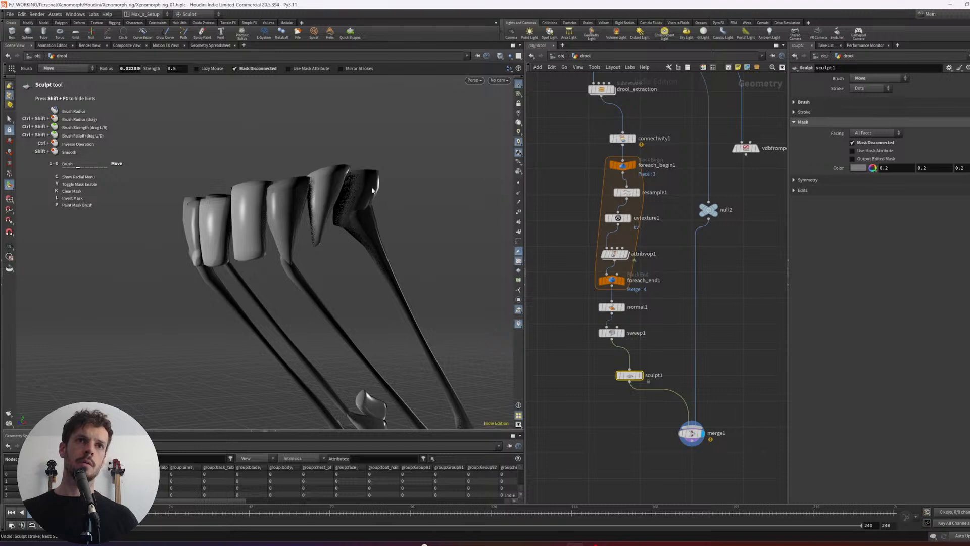
- Pull the rearmost strand's upper end closer onto its upper tooth using a Move brush with a radius of about 0.02
{"action": "mouse_move", "coordinate": [372, 190]}
{"action": "left_mouse_down", "text": "alt"}
{"action": "mouse_move", "coordinate": [314, 214]}
{"action": "mouse_move", "coordinate": [334, 215]}
{"action": "mouse_move", "coordinate": [320, 213]}
{"action": "mouse_move", "coordinate": [368, 174]}
{"action": "left_mouse_up", "text": "alt"}
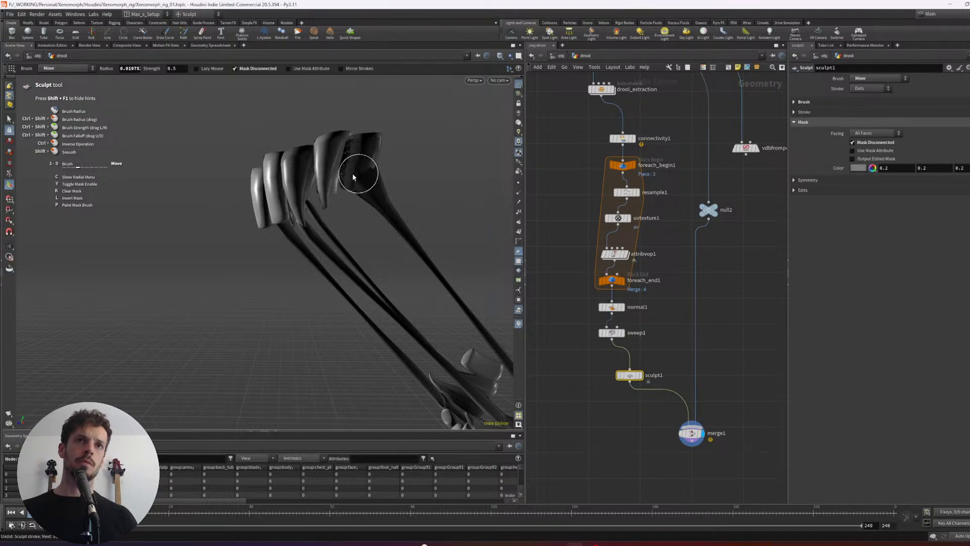
{"action": "scroll", "coordinate": [350, 193], "scroll_direction": "down", "scroll_amount": 5, "text": "alt"}
{"action": "mouse_move", "coordinate": [349, 194]}
{"action": "left_mouse_down", "text": "alt"}
{"action": "mouse_move", "coordinate": [351, 206]}
{"action": "mouse_move", "coordinate": [324, 215]}
{"action": "mouse_move", "coordinate": [395, 208]}
{"action": "mouse_move", "coordinate": [297, 189]}
{"action": "mouse_move", "coordinate": [252, 193]}
{"action": "left_mouse_up", "text": "alt"}
{"action": "middle_click_drag", "start_coordinate": [323, 192], "coordinate": [252, 207], "text": "alt"}
{"action": "left_click_drag", "start_coordinate": [253, 208], "coordinate": [275, 202], "text": "alt"}
{"action": "scroll", "coordinate": [717, 331], "scroll_direction": "up", "scroll_amount": 5}
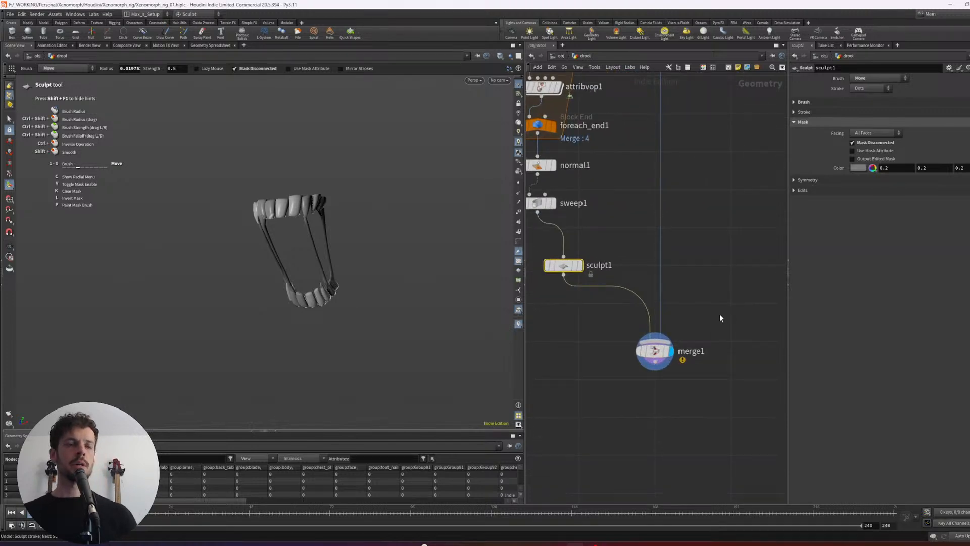
- Select the merge node and examine the sculpted drool strands together with the teeth from another angle
{"action": "scroll", "coordinate": [712, 326], "scroll_direction": "down", "scroll_amount": 1}
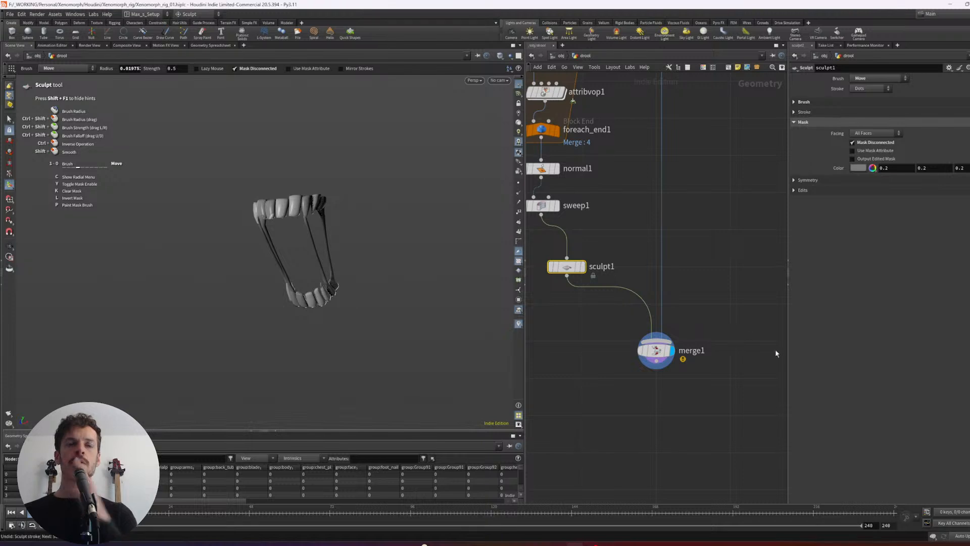
{"action": "middle_click_drag", "start_coordinate": [749, 293], "coordinate": [717, 383]}
{"action": "scroll", "coordinate": [719, 361], "scroll_direction": "down", "scroll_amount": 1}
{"action": "left_click", "coordinate": [663, 132]}
{"action": "middle_click_drag", "start_coordinate": [693, 242], "coordinate": [696, 218]}
{"action": "left_click", "coordinate": [649, 408]}
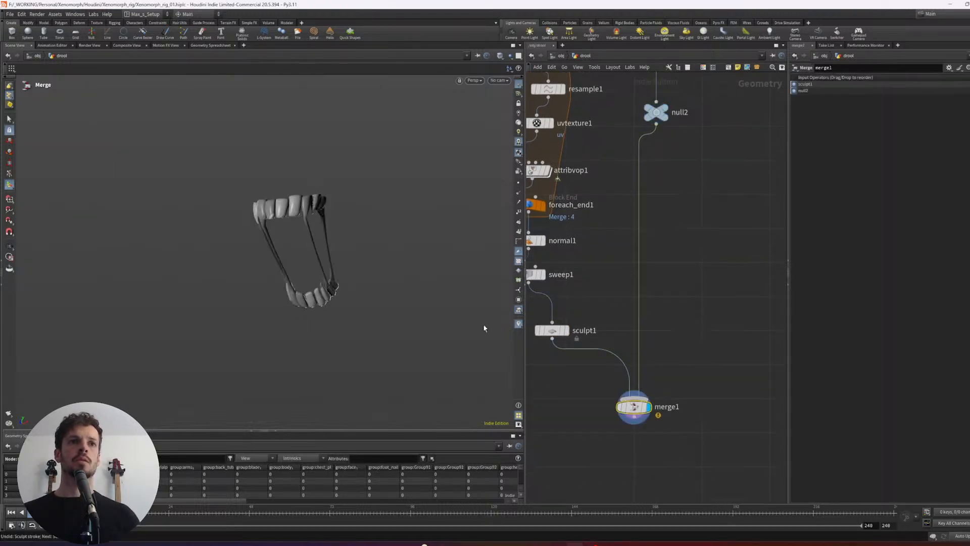
{"action": "left_click_drag", "start_coordinate": [484, 328], "coordinate": [392, 222], "text": "alt"}
{"action": "right_click_drag", "start_coordinate": [391, 222], "coordinate": [371, 208], "text": "alt"}
- Move the existing VDB from Polygons node below the merge, feed the merged teeth and drool into it, and display it
{"action": "middle_click_drag", "start_coordinate": [658, 265], "coordinate": [693, 247]}
{"action": "right_click_drag", "start_coordinate": [693, 248], "coordinate": [693, 250]}
{"action": "middle_click_drag", "start_coordinate": [693, 250], "coordinate": [664, 434]}
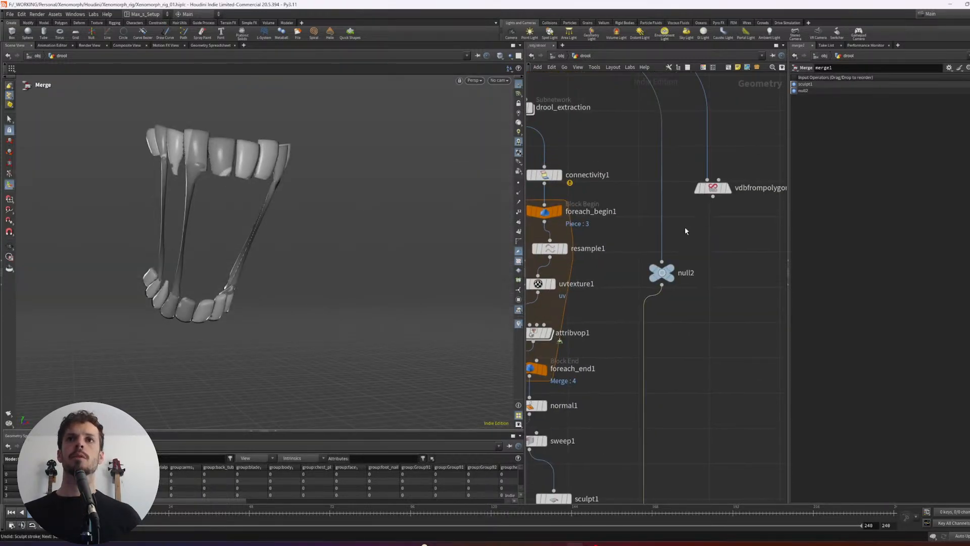
{"action": "left_click_drag", "start_coordinate": [712, 189], "coordinate": [702, 433]}
{"action": "middle_click_drag", "start_coordinate": [691, 402], "coordinate": [701, 194]}
{"action": "left_click", "coordinate": [714, 224]}
{"action": "middle_click_drag", "start_coordinate": [712, 311], "coordinate": [702, 215]}
{"action": "left_click_drag", "start_coordinate": [697, 129], "coordinate": [683, 359]}
{"action": "left_click", "coordinate": [638, 282]}
{"action": "left_click", "coordinate": [704, 359]}
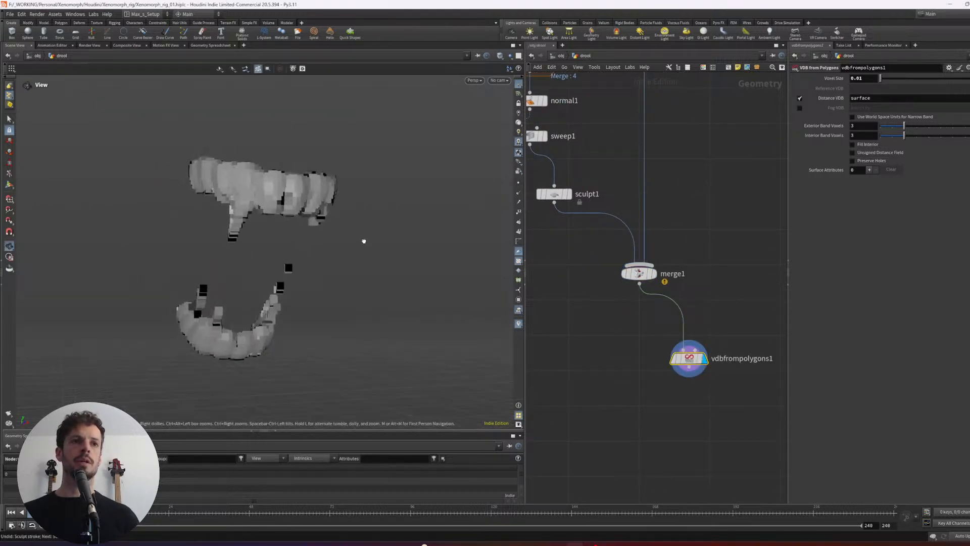
- Set the VDB from Polygons voxel size to 0.001
{"action": "left_click", "coordinate": [865, 77]}
{"action": "type", "text": "0.001"}
{"action": "key", "text": "Return"}
{"action": "key", "text": "Escape"}
{"action": "left_click_drag", "start_coordinate": [355, 214], "coordinate": [270, 198]}
{"action": "key", "text": "Return"}
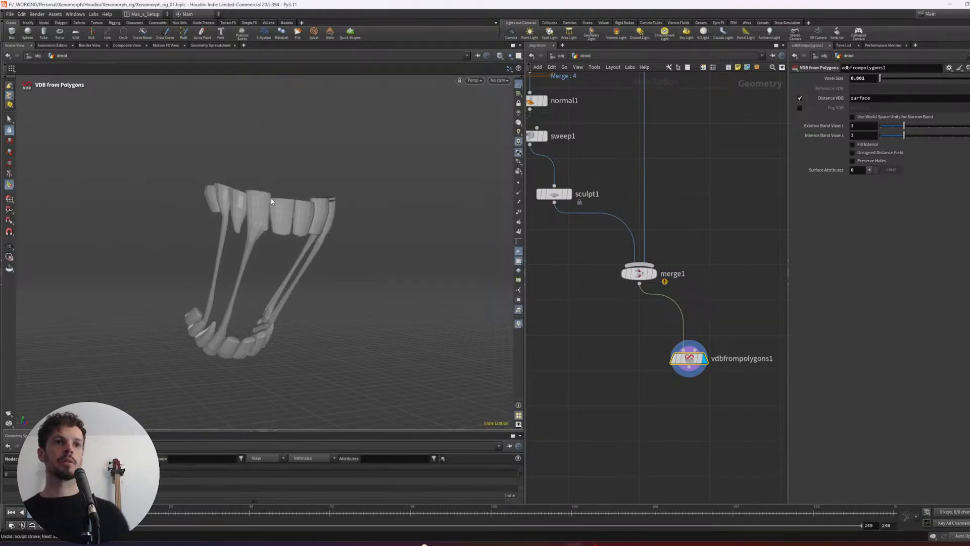
- Examine the voxelized teeth and drool strands from several angles, especially where the strands join the teeth
{"action": "left_click_drag", "start_coordinate": [277, 305], "coordinate": [310, 240], "text": "alt"}
{"action": "scroll", "coordinate": [310, 241], "scroll_direction": "up", "scroll_amount": 3}
{"action": "scroll", "coordinate": [245, 197], "scroll_direction": "down", "scroll_amount": 3}
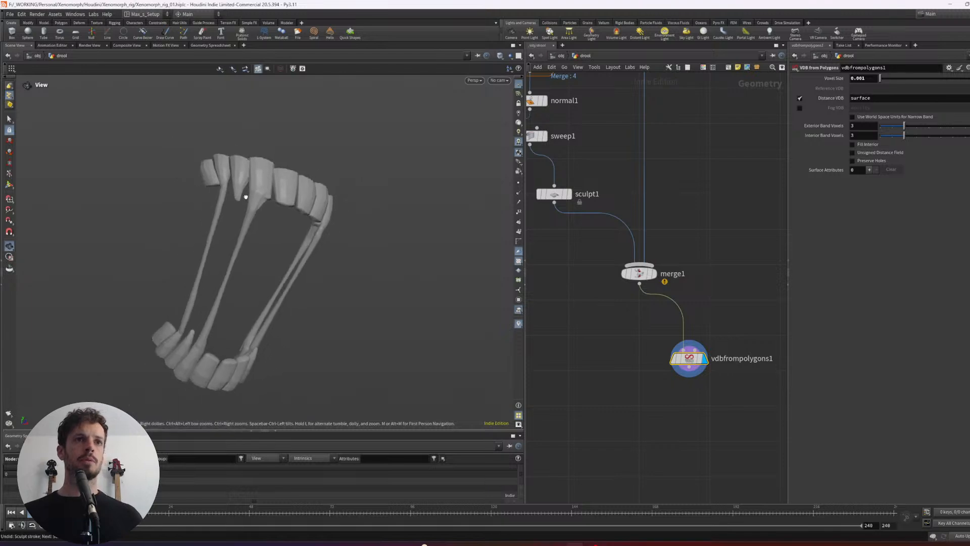
{"action": "left_click_drag", "start_coordinate": [244, 197], "coordinate": [309, 198], "text": "alt"}
{"action": "scroll", "coordinate": [309, 199], "scroll_direction": "up", "scroll_amount": 3}
{"action": "right_click_drag", "start_coordinate": [309, 199], "coordinate": [273, 192], "text": "alt"}
{"action": "middle_click_drag", "start_coordinate": [274, 192], "coordinate": [275, 174], "text": "alt"}
{"action": "scroll", "coordinate": [650, 388], "scroll_direction": "up", "scroll_amount": 1}
- Add a VDB Smooth node after VDB from Polygons, connect it, and display its result
{"action": "middle_click_drag", "start_coordinate": [678, 392], "coordinate": [673, 360]}
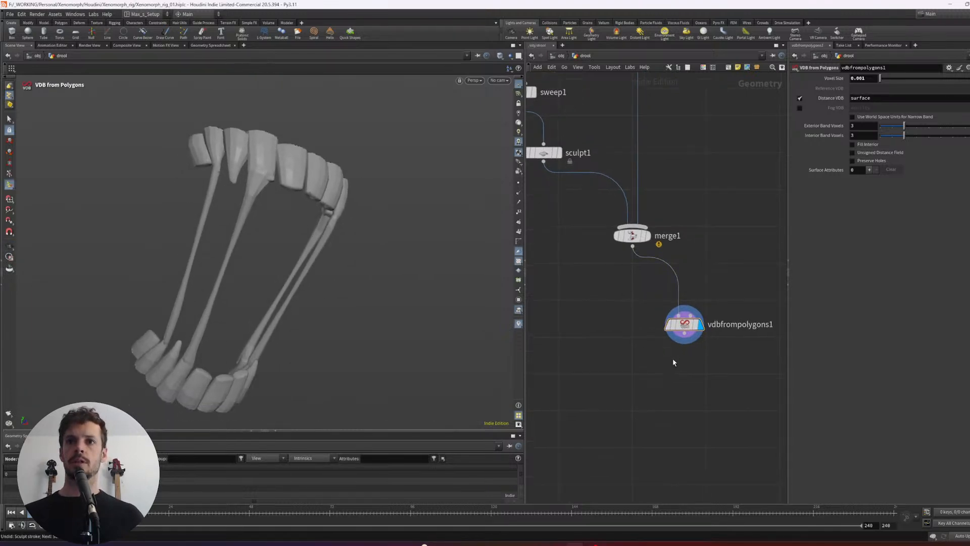
{"action": "key", "text": "Tab"}
{"action": "type", "text": "vdb"}
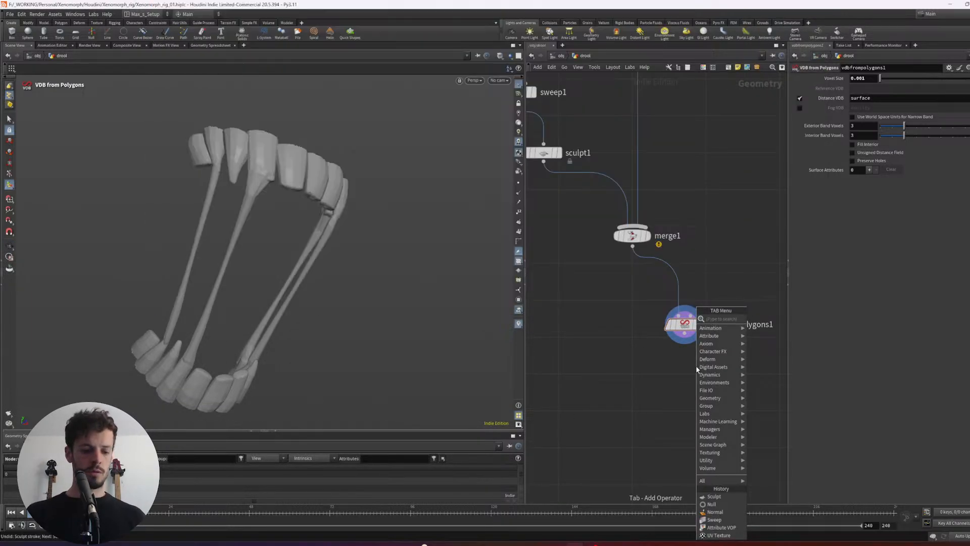
{"action": "type", "text": "smo"}
{"action": "key", "text": "Return"}
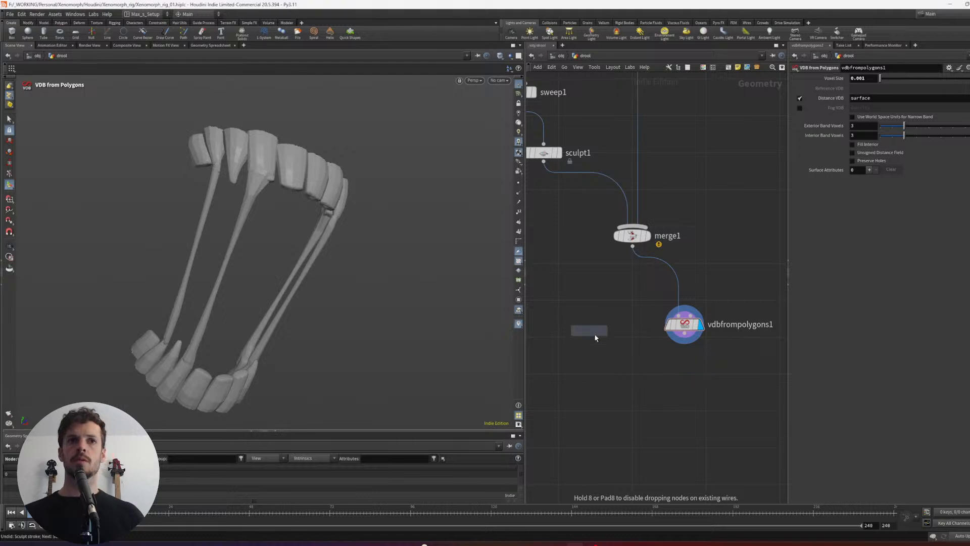
{"action": "left_click", "coordinate": [676, 385]}
{"action": "left_click_drag", "start_coordinate": [685, 333], "coordinate": [660, 377]}
{"action": "left_click", "coordinate": [684, 385]}
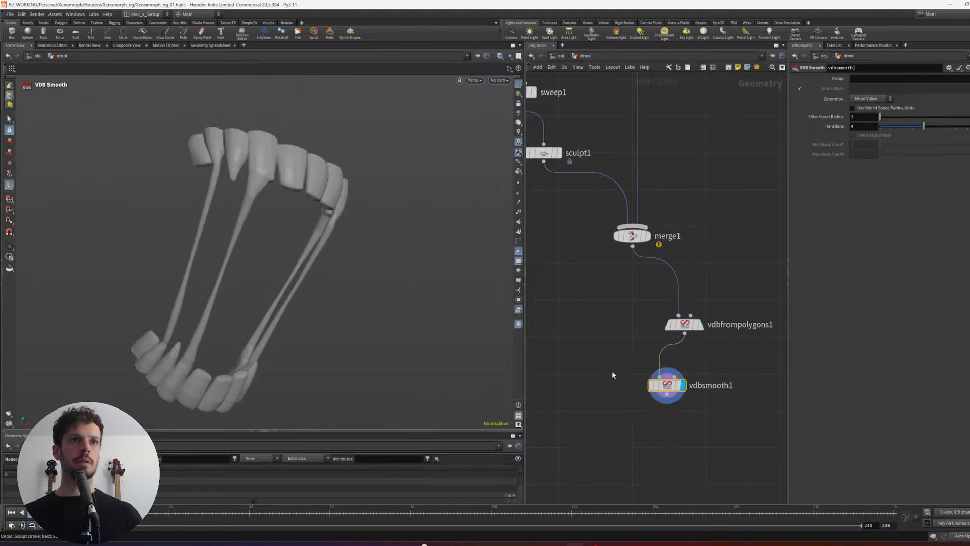
- Set the VDB Smooth iterations to 6 and check the smoothed strands
{"action": "left_click_drag", "start_coordinate": [363, 237], "coordinate": [357, 216]}
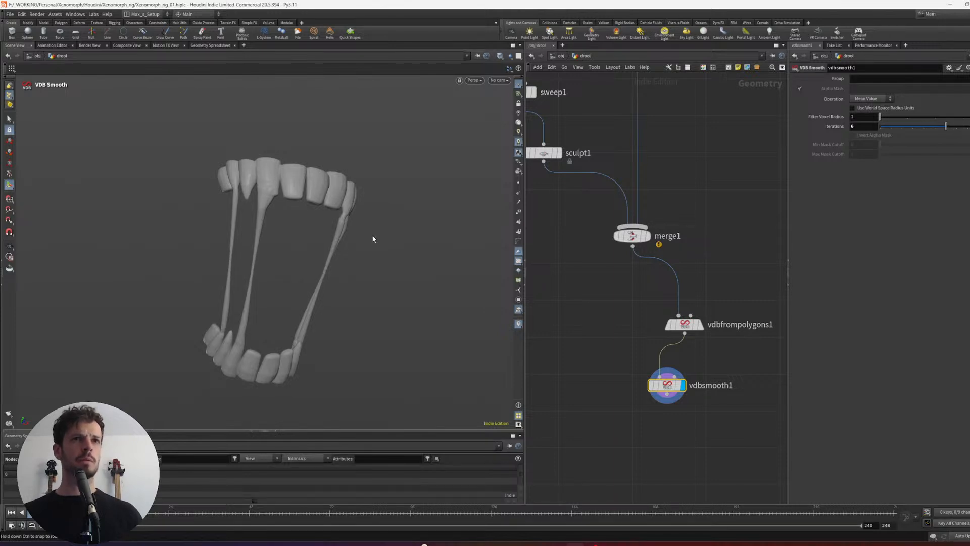
{"action": "left_click_drag", "start_coordinate": [373, 239], "coordinate": [401, 253]}
{"action": "middle_click_drag", "start_coordinate": [584, 429], "coordinate": [593, 355]}
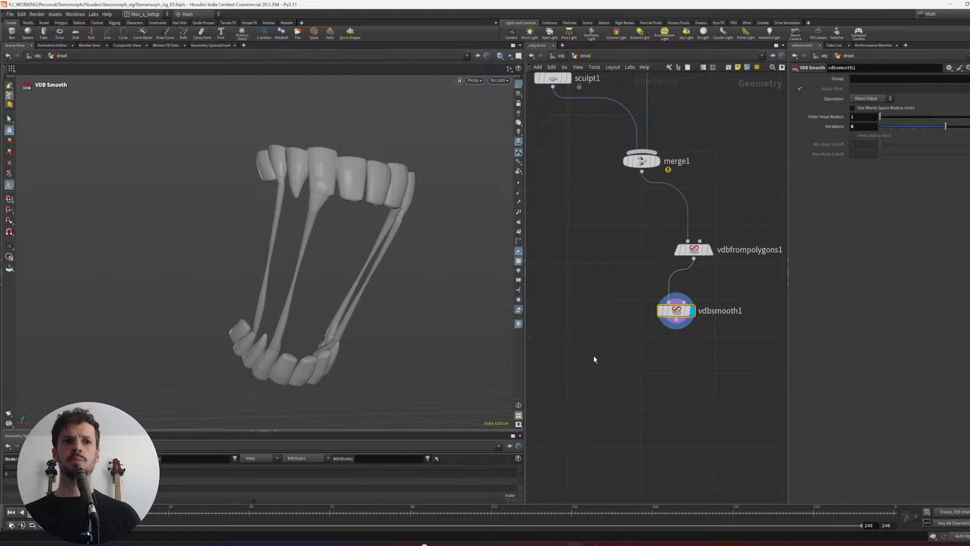
- Lay out the merge, VDB from Polygons and VDB Smooth nodes in a tidy column
{"action": "middle_click_drag", "start_coordinate": [685, 363], "coordinate": [656, 452]}
{"action": "left_click_drag", "start_coordinate": [694, 433], "coordinate": [601, 243]}
{"action": "key", "text": "l"}
{"action": "middle_click_drag", "start_coordinate": [694, 183], "coordinate": [683, 324]}
{"action": "left_click", "coordinate": [719, 251]}
- Display the null2 node to view the teeth without the drool
{"action": "scroll", "coordinate": [719, 251], "scroll_direction": "down", "scroll_amount": 4}
{"action": "middle_click_drag", "start_coordinate": [707, 262], "coordinate": [708, 344]}
{"action": "middle_click_drag", "start_coordinate": [683, 200], "coordinate": [685, 244]}
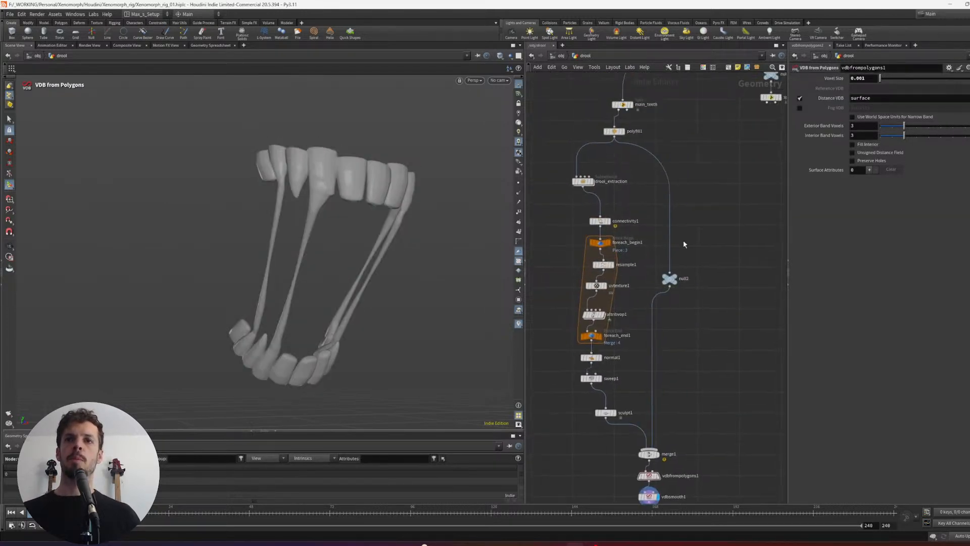
{"action": "middle_click_drag", "start_coordinate": [713, 307], "coordinate": [701, 239]}
{"action": "left_click", "coordinate": [668, 279]}
{"action": "left_click_drag", "start_coordinate": [657, 210], "coordinate": [679, 281]}
{"action": "middle_click_drag", "start_coordinate": [721, 377], "coordinate": [707, 309]}
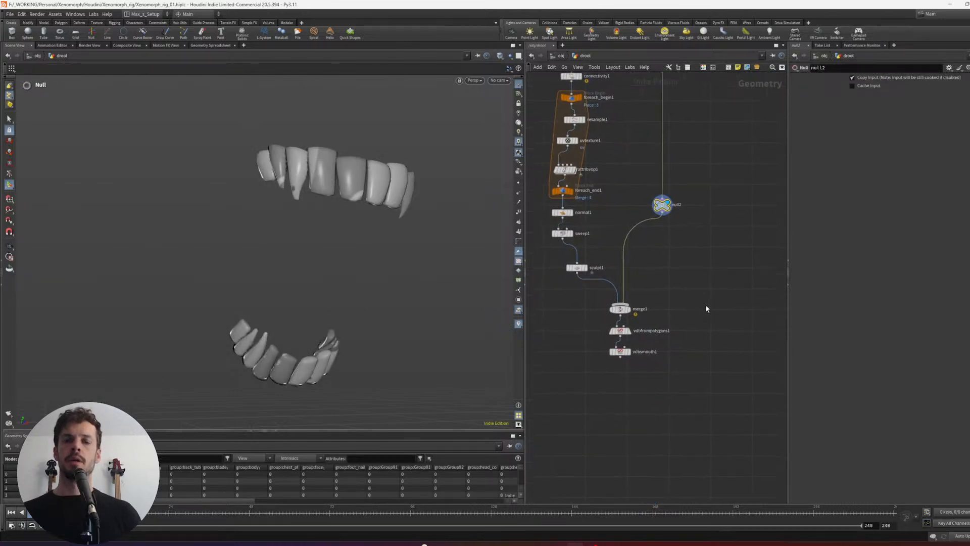
- Add one Color node branching off null2 and a second Color node fed by VDB Smooth
{"action": "key", "text": "Tab"}
{"action": "type", "text": "pe"}
{"action": "key", "text": "Return"}
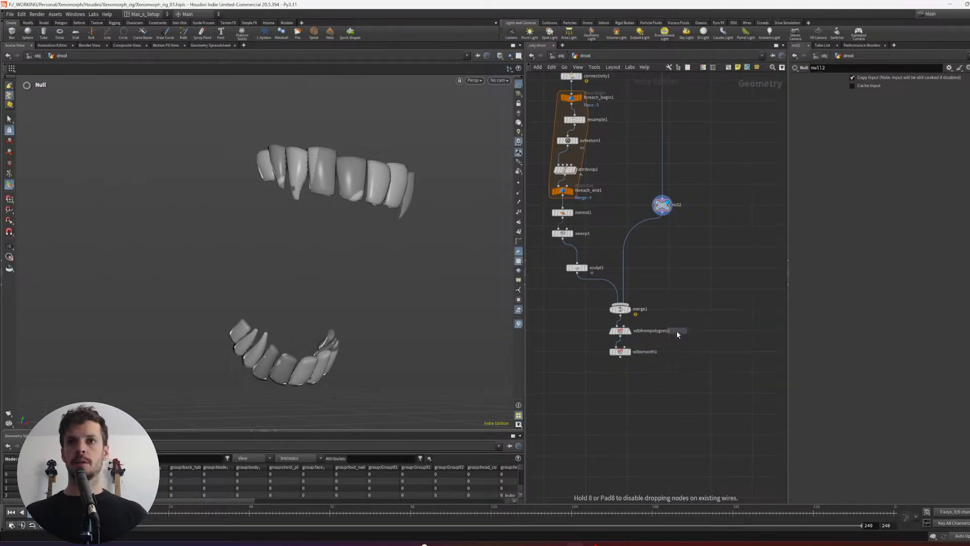
{"action": "left_click", "coordinate": [702, 397]}
{"action": "left_click_drag", "start_coordinate": [683, 267], "coordinate": [637, 394]}
{"action": "left_click_drag", "start_coordinate": [620, 357], "coordinate": [635, 391]}
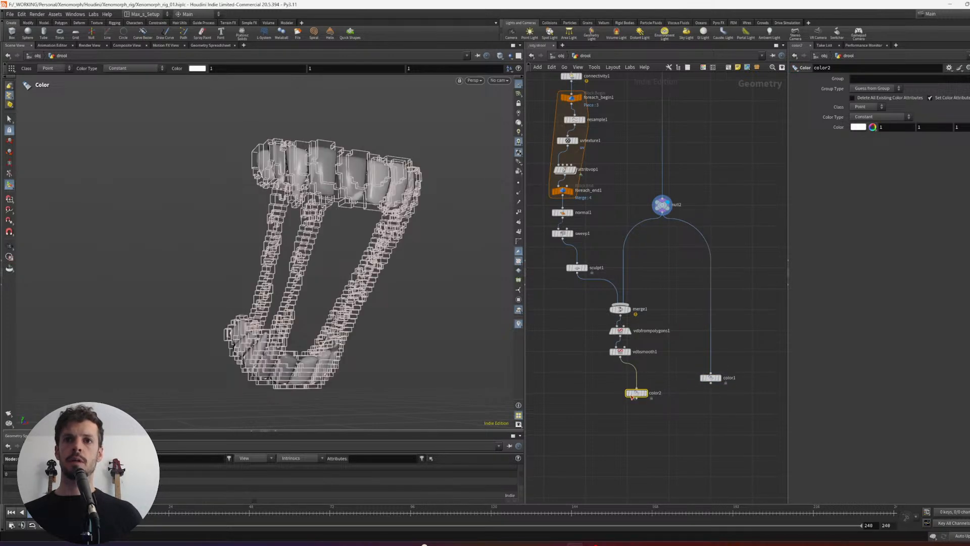
- Set the color of the Color node after VDB Smooth to yellow (1, 0.75, 0)
{"action": "left_click", "coordinate": [859, 127]}
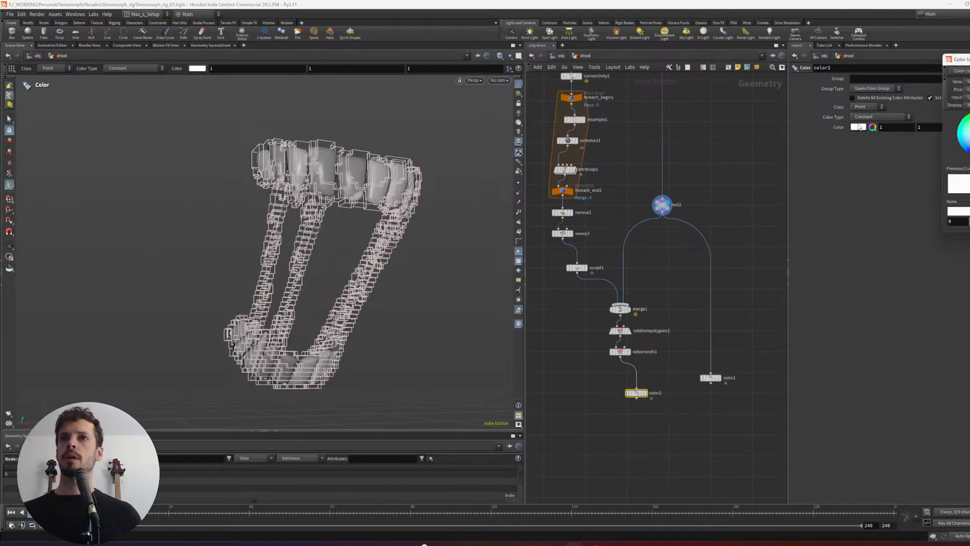
{"action": "left_click_drag", "start_coordinate": [965, 59], "coordinate": [724, 86]}
{"action": "left_click_drag", "start_coordinate": [738, 165], "coordinate": [753, 151]}
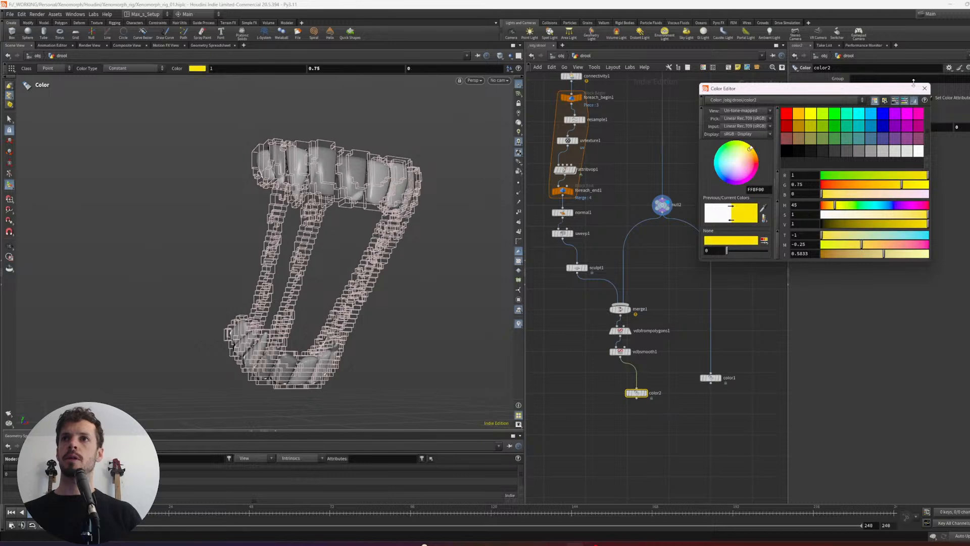
{"action": "left_click", "coordinate": [924, 87]}
- Set the color of the teeth branch's Color node to a light blue swatch
{"action": "left_click", "coordinate": [712, 377]}
{"action": "left_click", "coordinate": [858, 127]}
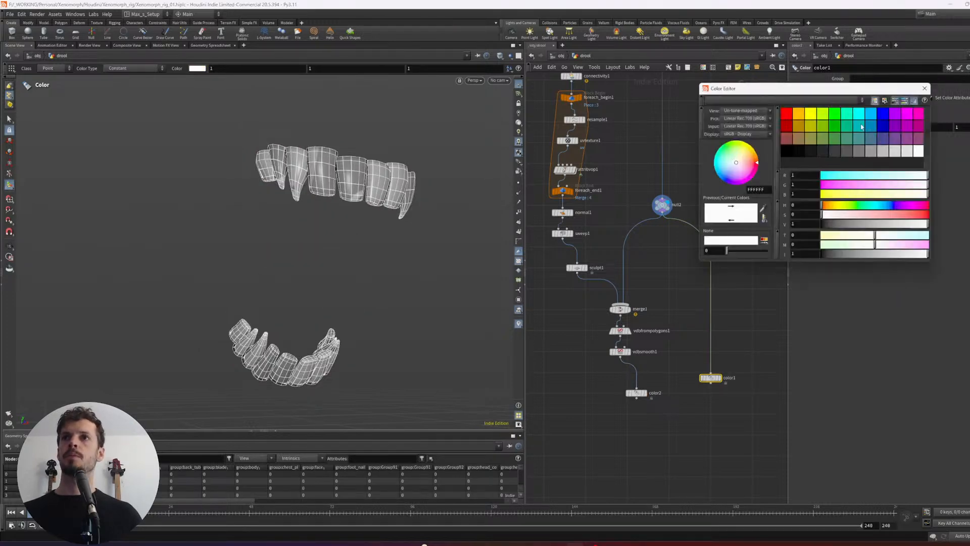
{"action": "left_click", "coordinate": [870, 115]}
{"action": "left_click", "coordinate": [925, 88]}
- Merge the two Color branches, display the merge, and check each Color node's output separately
{"action": "left_click_drag", "start_coordinate": [748, 406], "coordinate": [637, 371]}
{"action": "left_click", "coordinate": [637, 398]}
{"action": "left_click", "coordinate": [657, 434]}
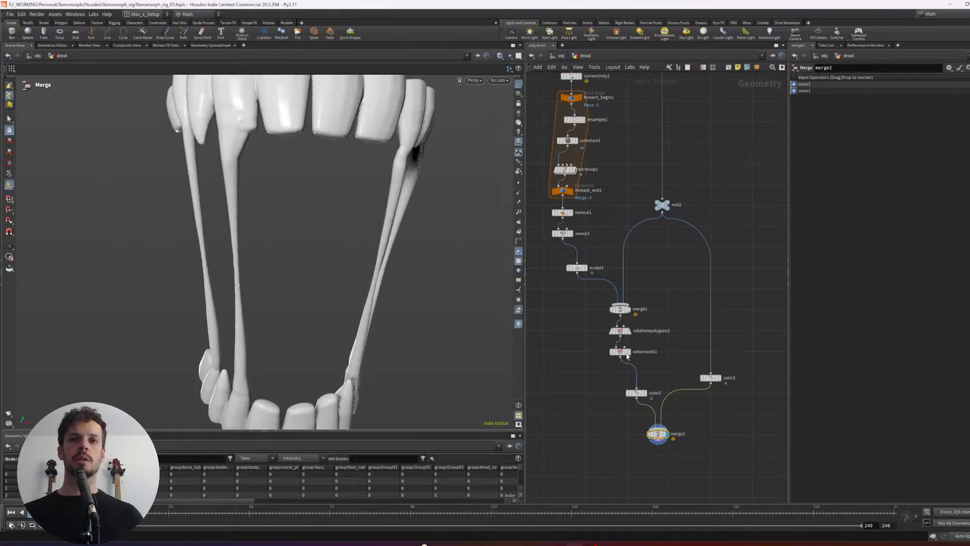
{"action": "left_click", "coordinate": [719, 378]}
{"action": "middle_click", "coordinate": [712, 378]}
{"action": "left_click", "coordinate": [644, 393]}
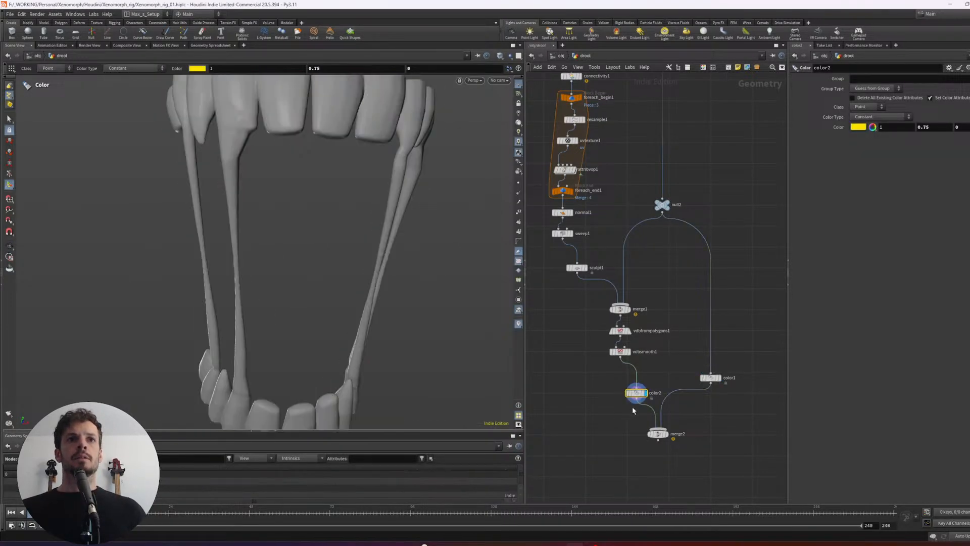
- Insert a Convert VDB node between the yellow Color node and the merge, converting the volume to Polygons
{"action": "key", "text": "Tab"}
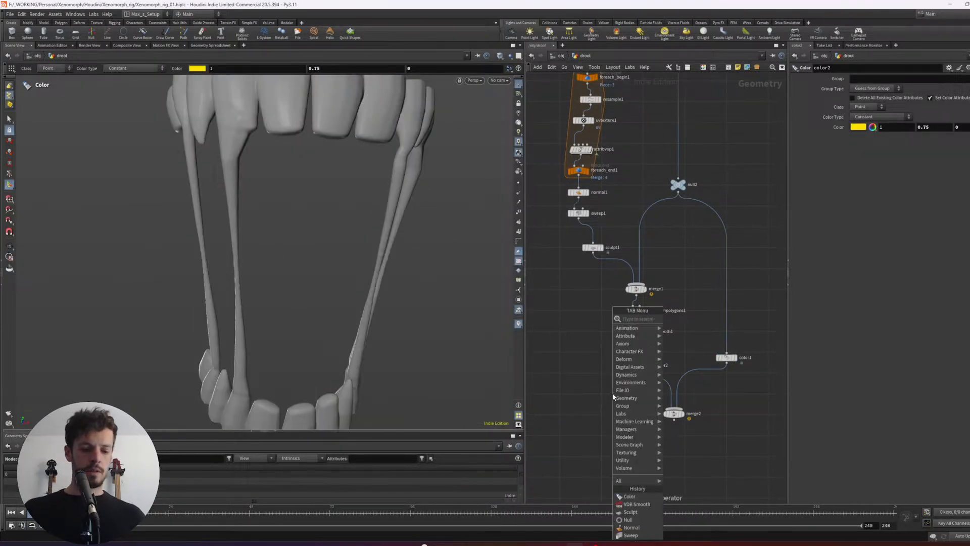
{"action": "type", "text": "convert vdb"}
{"action": "key", "text": "Return"}
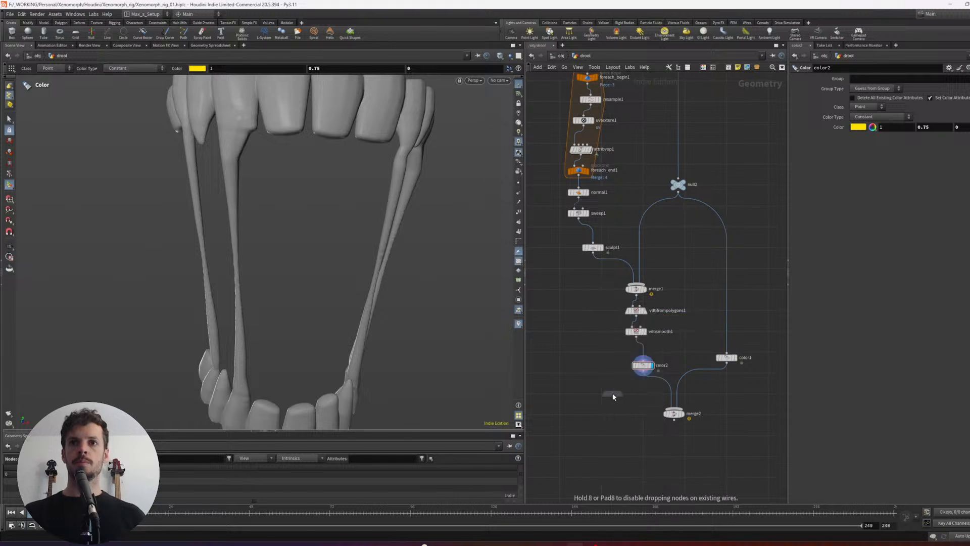
{"action": "left_click", "coordinate": [647, 387]}
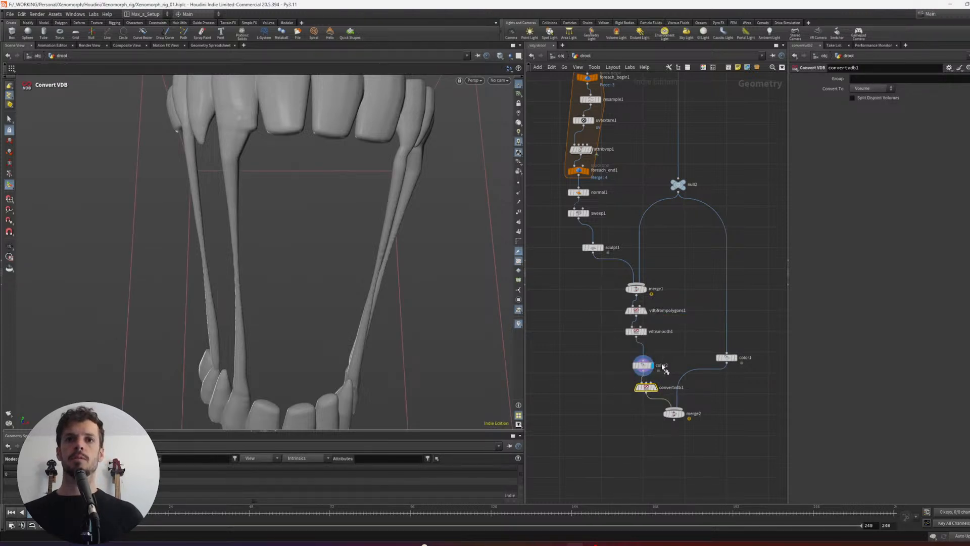
{"action": "left_click", "coordinate": [864, 90]}
{"action": "left_click", "coordinate": [867, 120]}
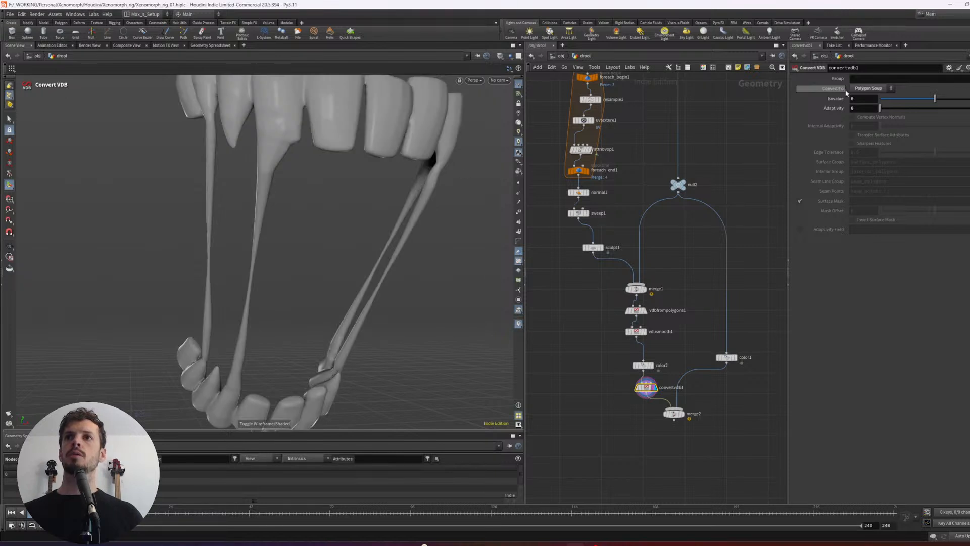
{"action": "left_click", "coordinate": [870, 89]}
{"action": "left_click", "coordinate": [867, 109]}
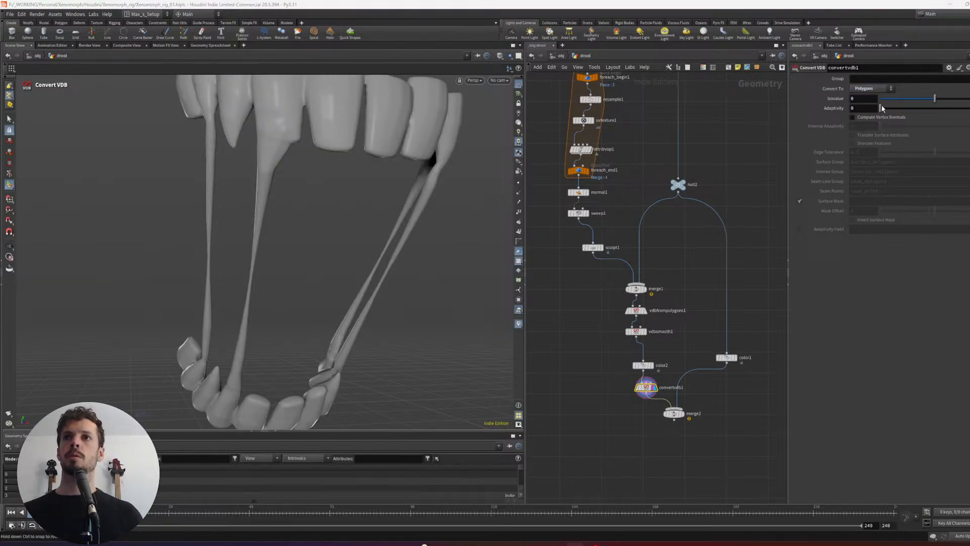
- Try raising the Convert VDB isovalue to about 0.068 and undo the change
{"action": "left_click_drag", "start_coordinate": [882, 108], "coordinate": [932, 99]}
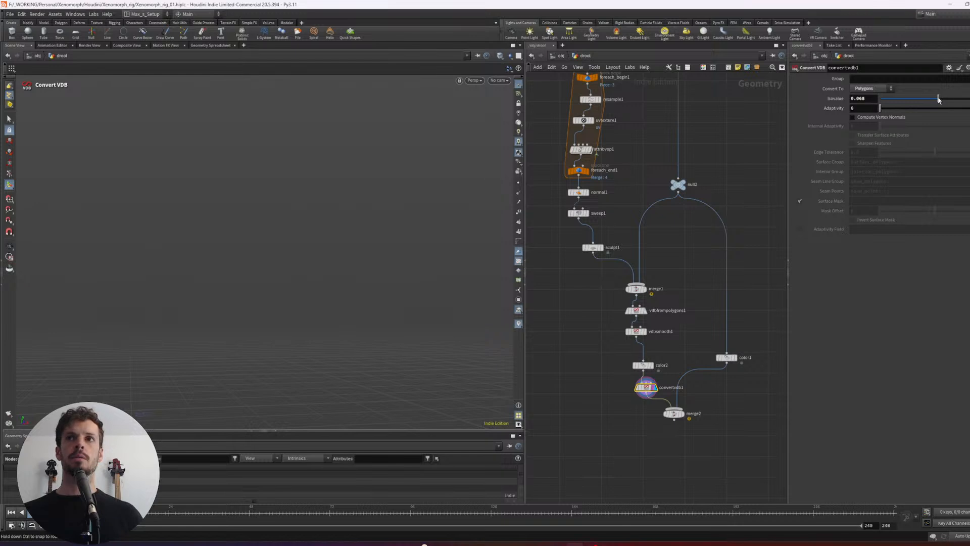
{"action": "key", "text": "ctrl+z"}
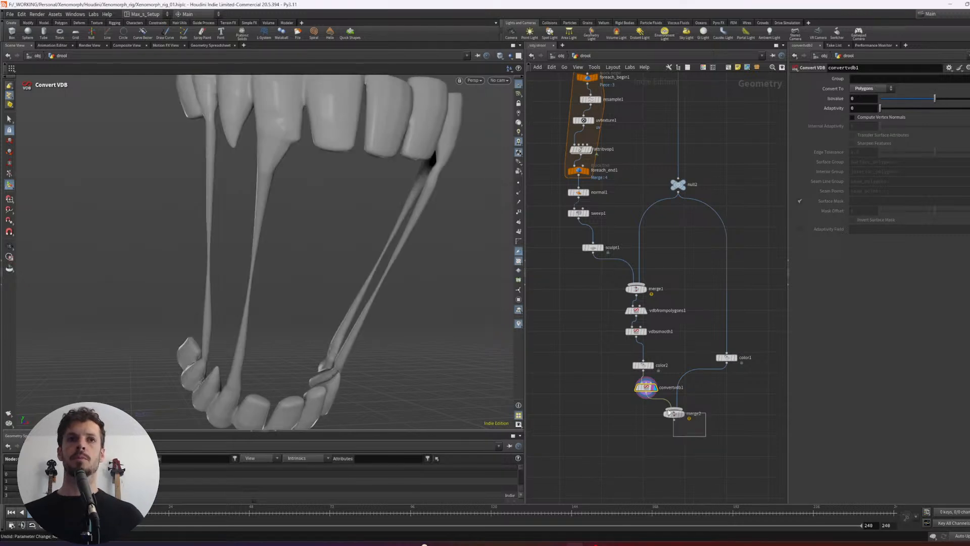
- Display the final merge to compare the converted drool mesh with the blue teeth
{"action": "left_click_drag", "start_coordinate": [669, 412], "coordinate": [666, 411]}
{"action": "key", "text": "r"}
{"action": "scroll", "coordinate": [424, 249], "scroll_direction": "down", "scroll_amount": 5}
{"action": "left_click_drag", "start_coordinate": [425, 249], "coordinate": [472, 255], "text": "alt"}
{"action": "scroll", "coordinate": [473, 255], "scroll_direction": "up", "scroll_amount": 3}
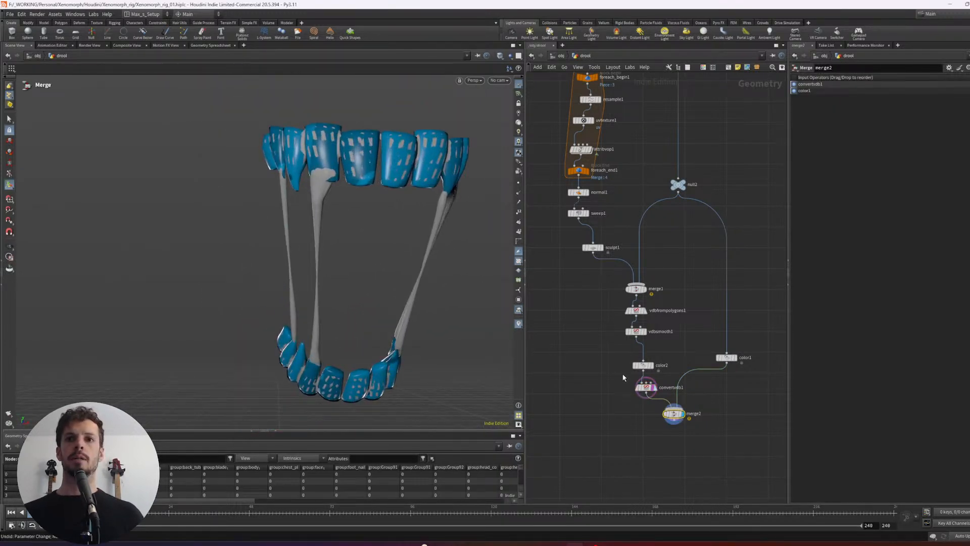
- Move the yellow Color node below Convert VDB so it colors the polygons, and lay out the nodes
{"action": "mouse_move", "coordinate": [640, 365]}
{"action": "left_mouse_down"}
{"action": "mouse_move", "coordinate": [596, 386]}
{"action": "mouse_move", "coordinate": [639, 402]}
{"action": "mouse_move", "coordinate": [649, 418]}
{"action": "mouse_move", "coordinate": [630, 369]}
{"action": "mouse_move", "coordinate": [649, 379]}
{"action": "left_mouse_up"}
{"action": "key", "text": "l"}
{"action": "left_click_drag", "start_coordinate": [429, 274], "coordinate": [420, 213], "text": "alt"}
{"action": "left_click_drag", "start_coordinate": [359, 214], "coordinate": [417, 219], "text": "alt"}
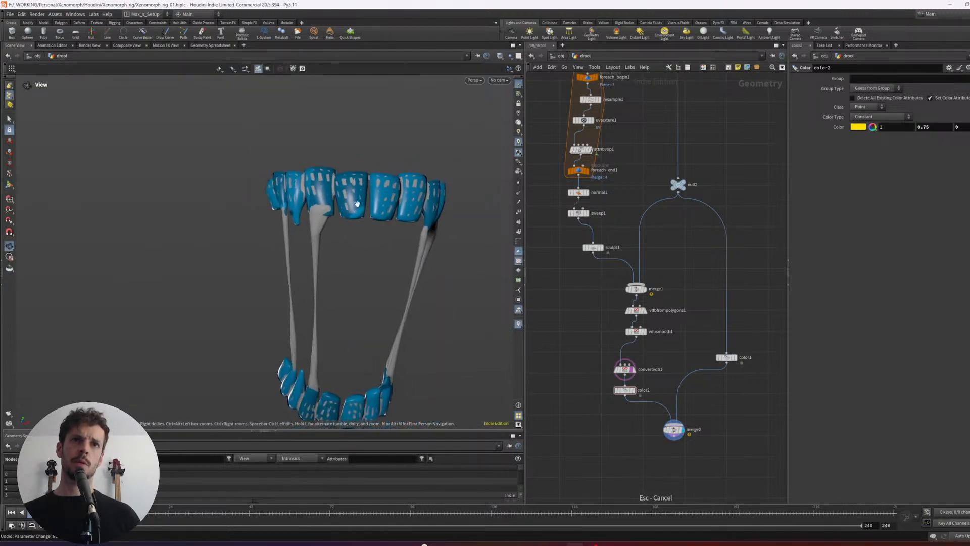
{"action": "middle_click_drag", "start_coordinate": [570, 419], "coordinate": [563, 374]}
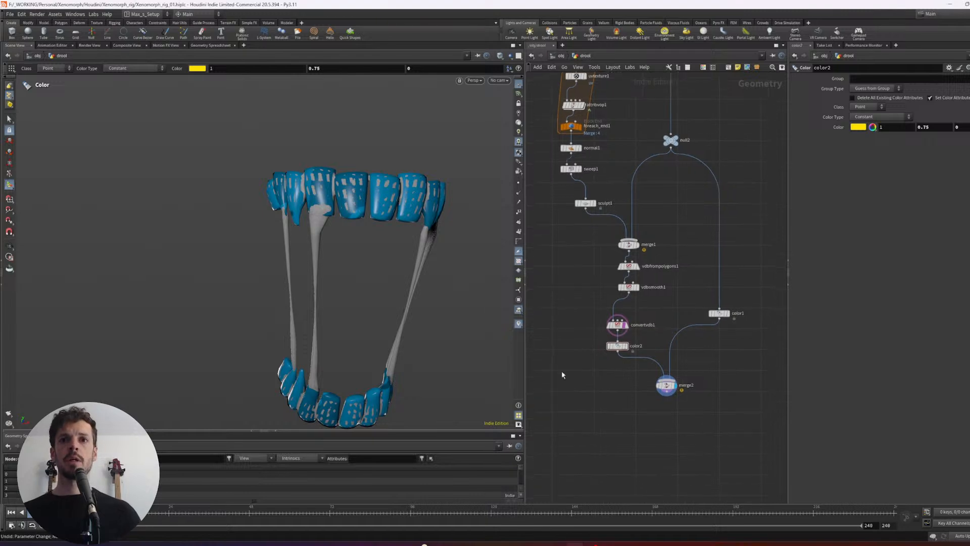
- Display the yellow Color node's output on its own and examine its mesh density in wireframe
{"action": "left_click_drag", "start_coordinate": [668, 390], "coordinate": [676, 415]}
{"action": "left_click", "coordinate": [626, 346]}
{"action": "key", "text": "shift+w"}
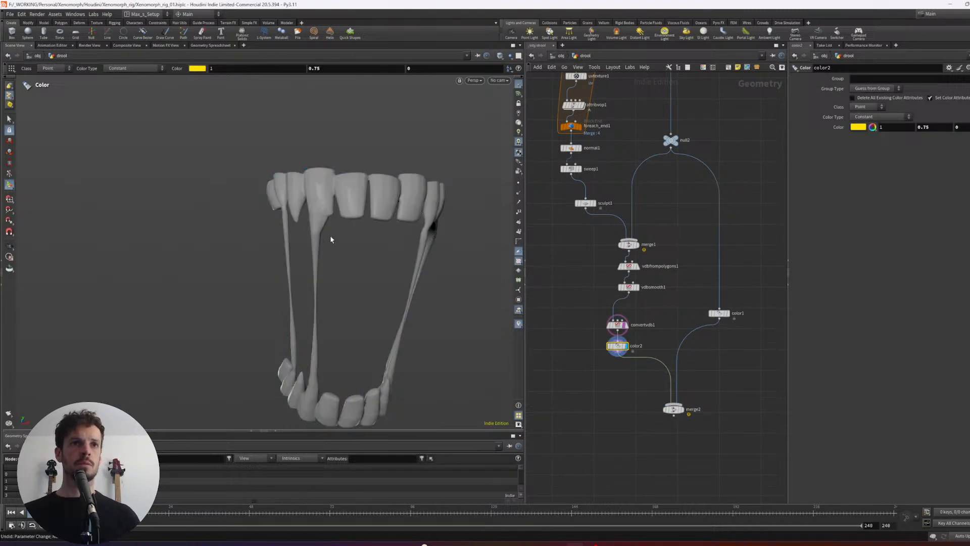
{"action": "key", "text": "w"}
{"action": "right_click_drag", "start_coordinate": [333, 247], "coordinate": [433, 222], "text": "alt"}
{"action": "left_click_drag", "start_coordinate": [433, 223], "coordinate": [383, 226], "text": "alt"}
{"action": "right_click_drag", "start_coordinate": [383, 226], "coordinate": [323, 219], "text": "alt"}
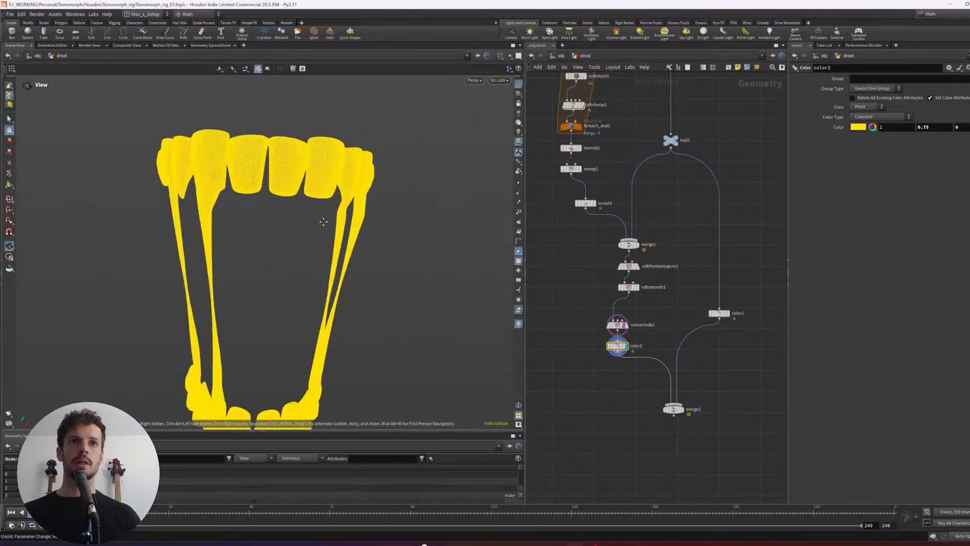
- Compare the final merge with the yellow Color node's output in wireframe
{"action": "left_click_drag", "start_coordinate": [323, 218], "coordinate": [319, 221], "text": "alt"}
{"action": "left_click", "coordinate": [682, 410]}
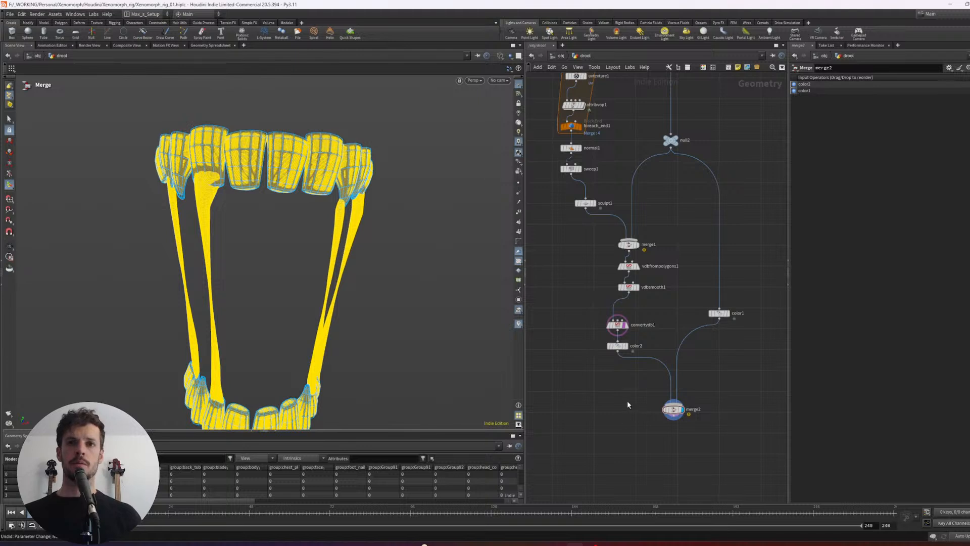
{"action": "key", "text": "e"}
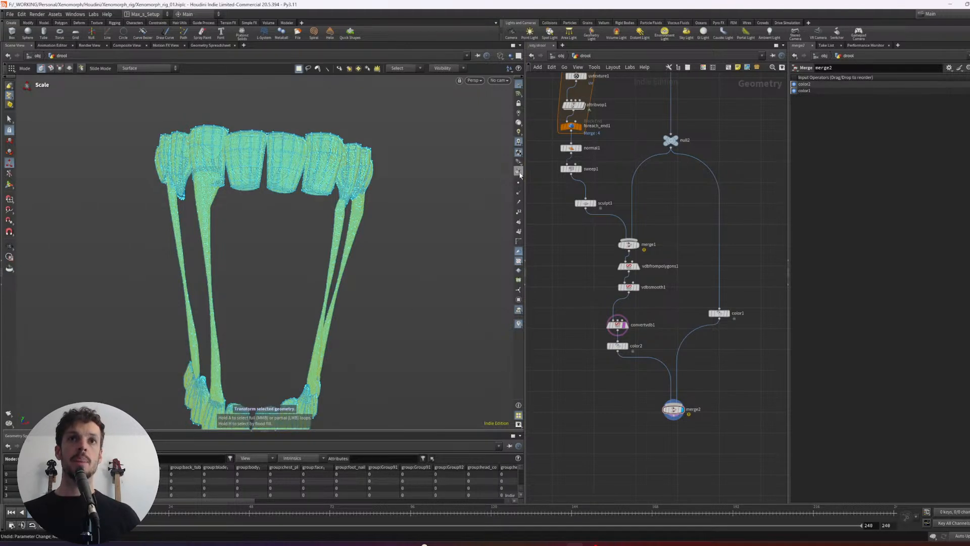
{"action": "left_click", "coordinate": [618, 325]}
{"action": "left_click", "coordinate": [625, 346]}
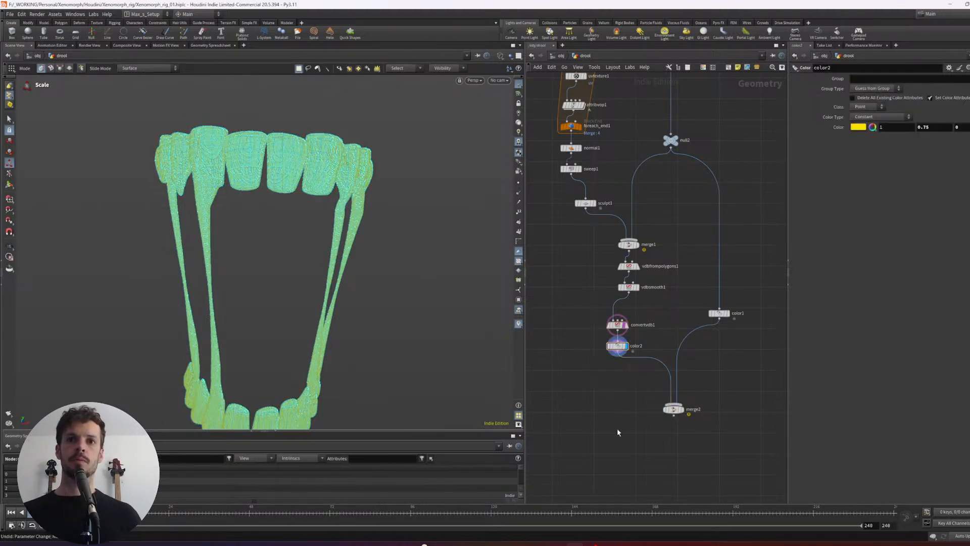
- Display the final merge again and return the viewport from wireframe to shaded display
{"action": "left_click", "coordinate": [682, 410]}
{"action": "key", "text": "w"}
{"action": "key", "text": "w"}
{"action": "key", "text": "w"}
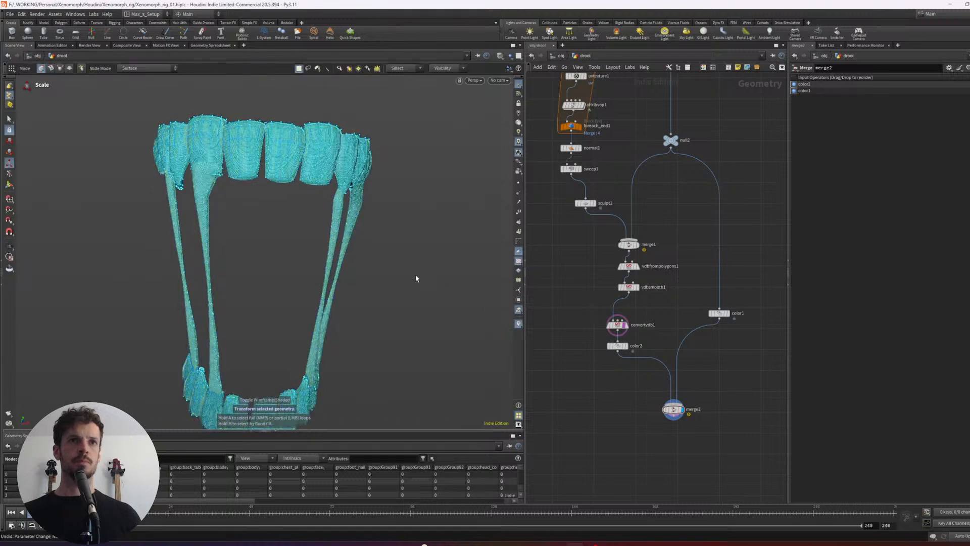
{"action": "key", "text": "w"}
{"action": "key", "text": "Escape"}
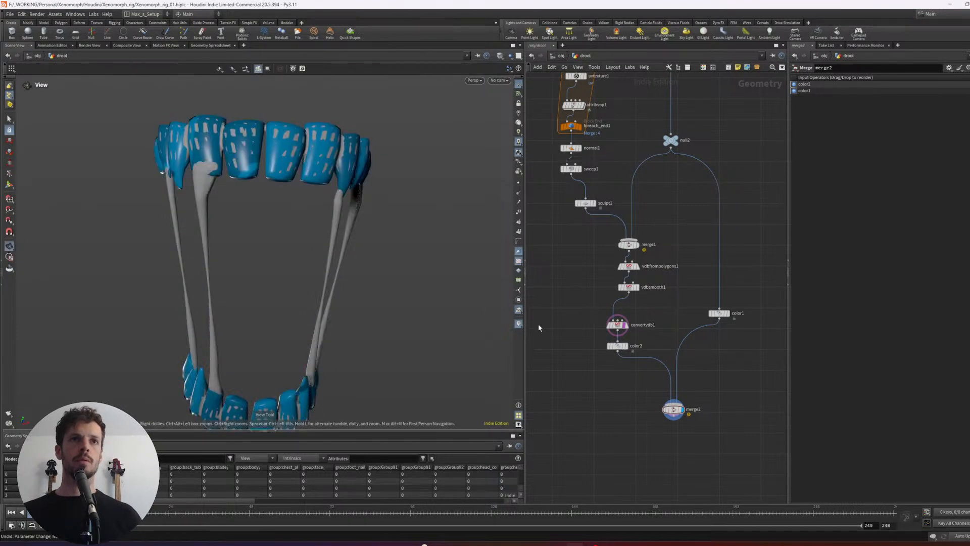
- Insert a Sculpt node between the yellow Color node and the final merge
{"action": "middle_click_drag", "start_coordinate": [638, 440], "coordinate": [637, 420]}
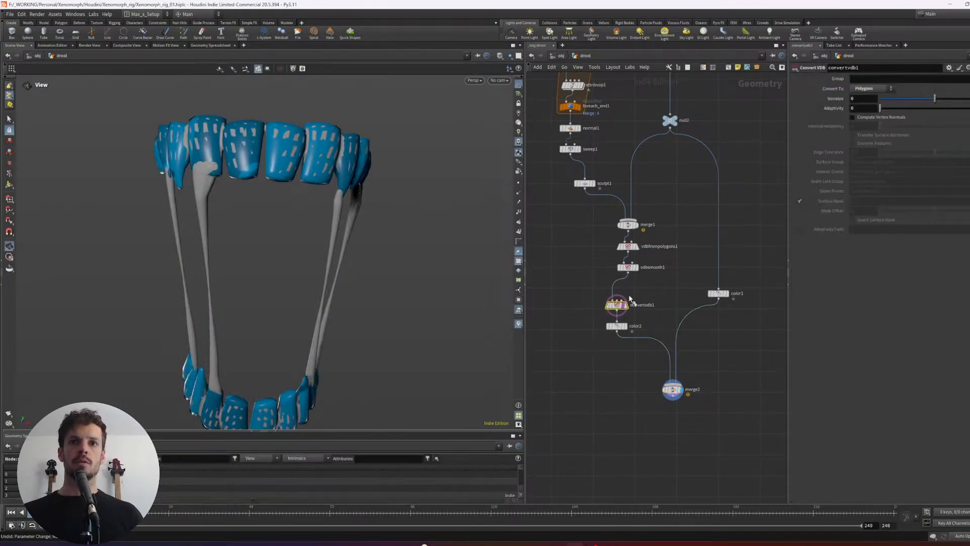
{"action": "key", "text": "Tab"}
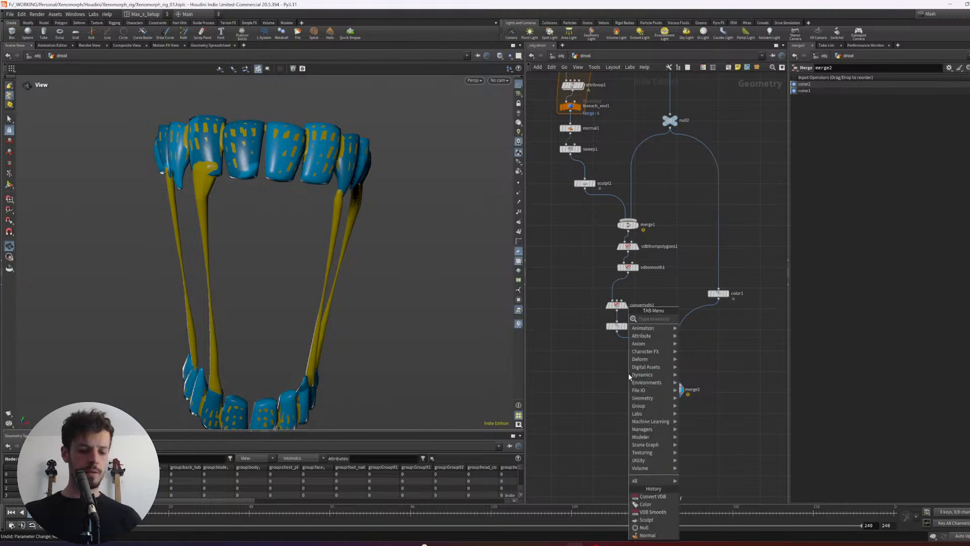
{"action": "type", "text": "bool"}
{"action": "key", "text": "Return"}
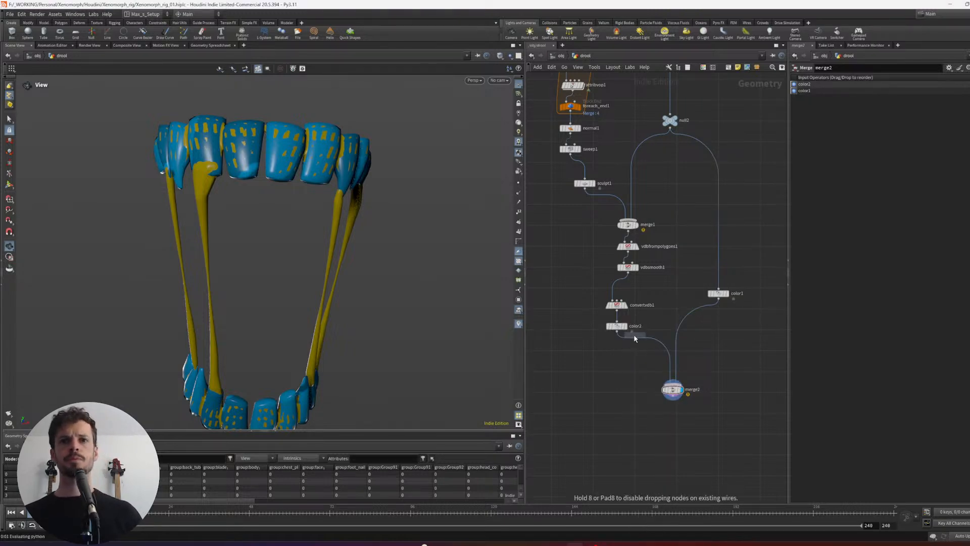
{"action": "left_click", "coordinate": [635, 340]}
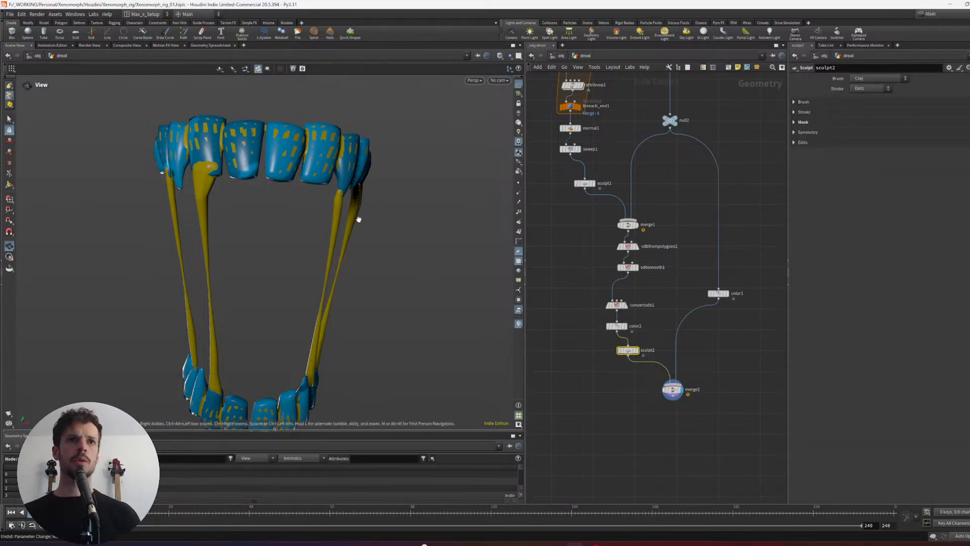
- Start sculpting with the Clay brush at a radius of about 0.0277 and build up drool between the upper front teeth
{"action": "left_click_drag", "start_coordinate": [351, 156], "coordinate": [288, 165]}
{"action": "key", "text": "Return"}
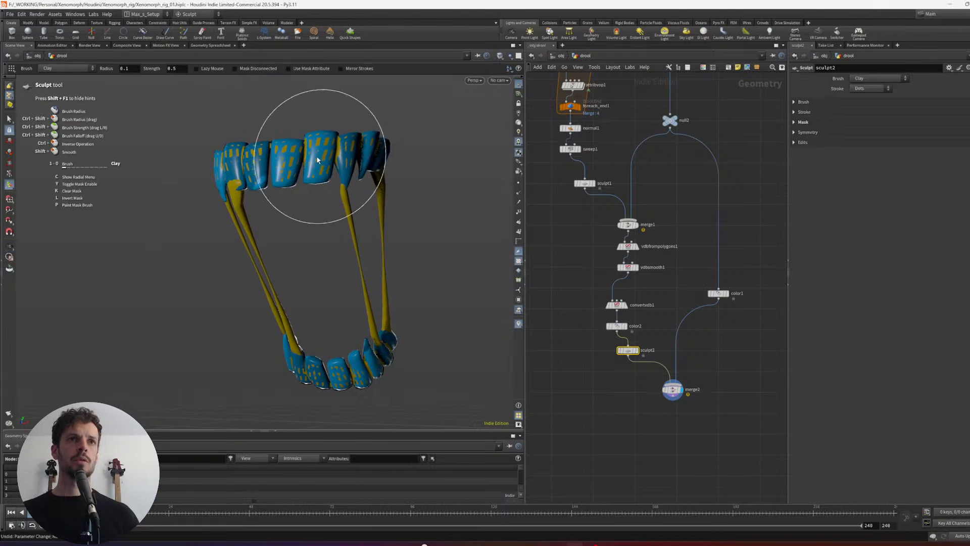
{"action": "scroll", "coordinate": [316, 172], "scroll_direction": "up", "scroll_amount": 3}
{"action": "scroll", "coordinate": [305, 171], "scroll_direction": "down", "scroll_amount": 2}
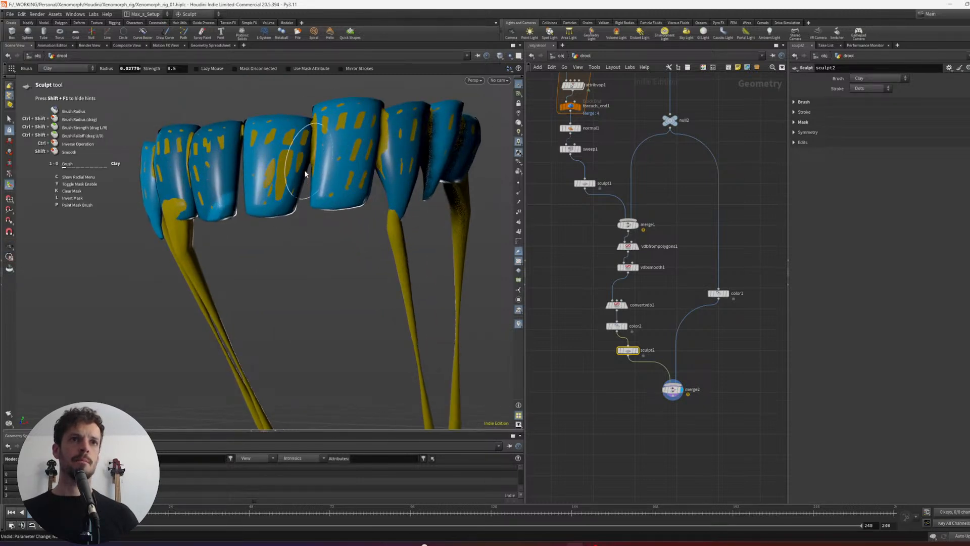
{"action": "mouse_move", "coordinate": [279, 145]}
{"action": "left_mouse_down", "text": "alt"}
{"action": "mouse_move", "coordinate": [294, 145]}
{"action": "mouse_move", "coordinate": [308, 123]}
{"action": "left_mouse_up", "text": "alt"}
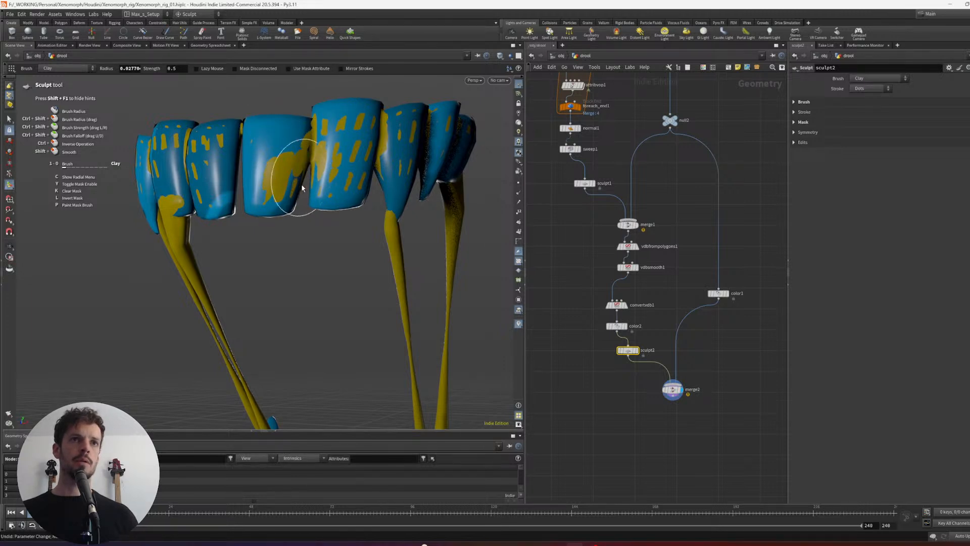
{"action": "left_click_drag", "start_coordinate": [303, 188], "coordinate": [305, 152], "text": "alt"}
- Switch to the Inflate brush and thicken the drool in the gaps between the upper front teeth and beside the strand root
{"action": "right_click", "coordinate": [305, 151]}
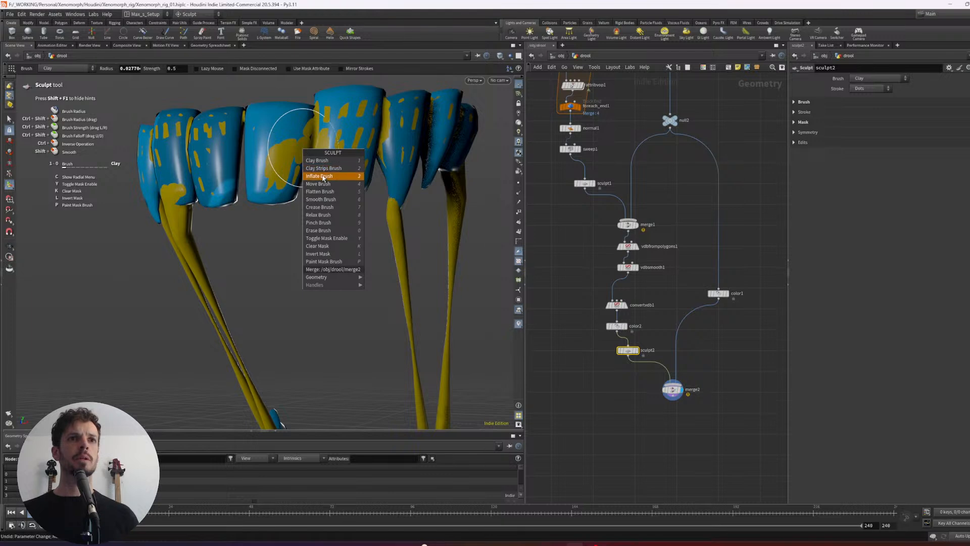
{"action": "left_click", "coordinate": [323, 176]}
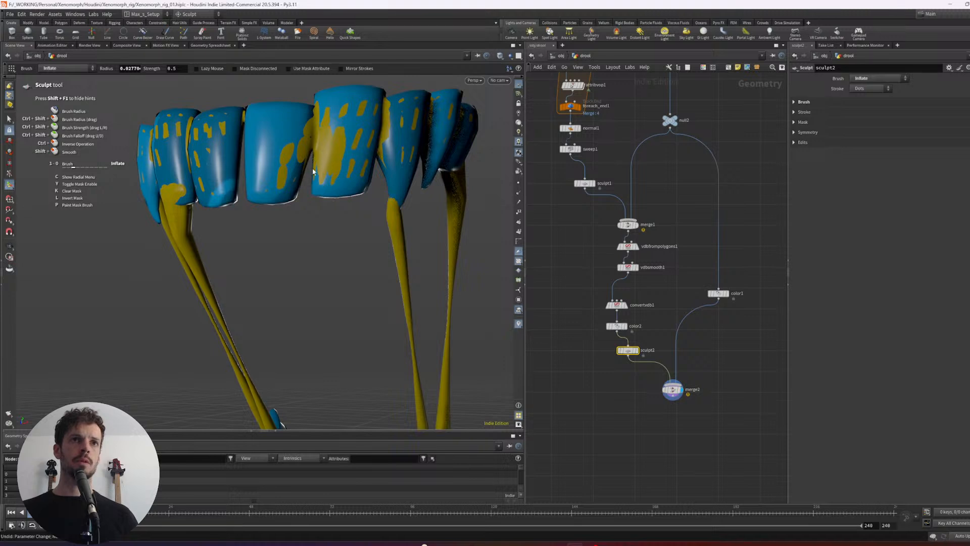
{"action": "mouse_move", "coordinate": [313, 162]}
{"action": "left_mouse_down", "text": "alt"}
{"action": "mouse_move", "coordinate": [346, 127]}
{"action": "mouse_move", "coordinate": [373, 155]}
{"action": "left_mouse_up", "text": "alt"}
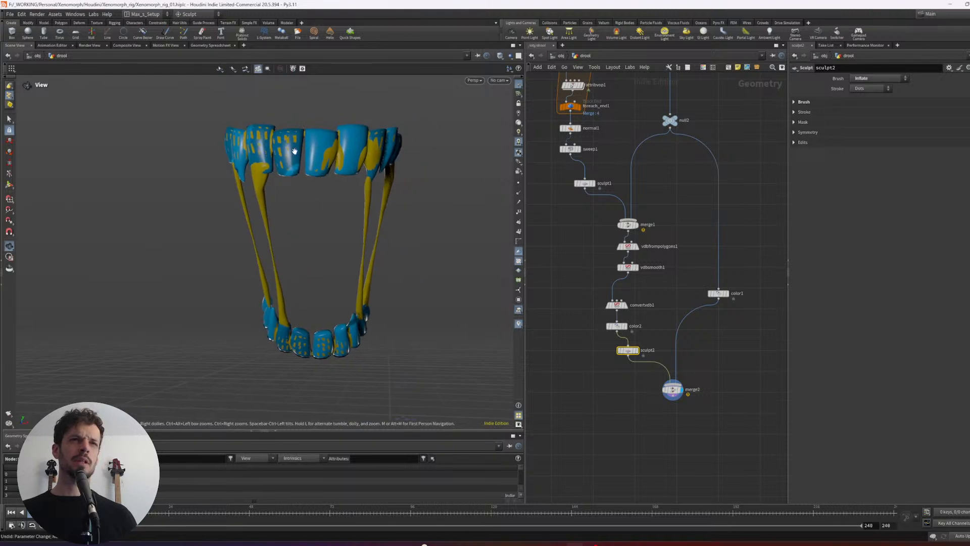
{"action": "scroll", "coordinate": [313, 155], "scroll_direction": "up", "scroll_amount": 5}
{"action": "key", "text": "Return"}
{"action": "left_click_drag", "start_coordinate": [337, 148], "coordinate": [343, 153]}
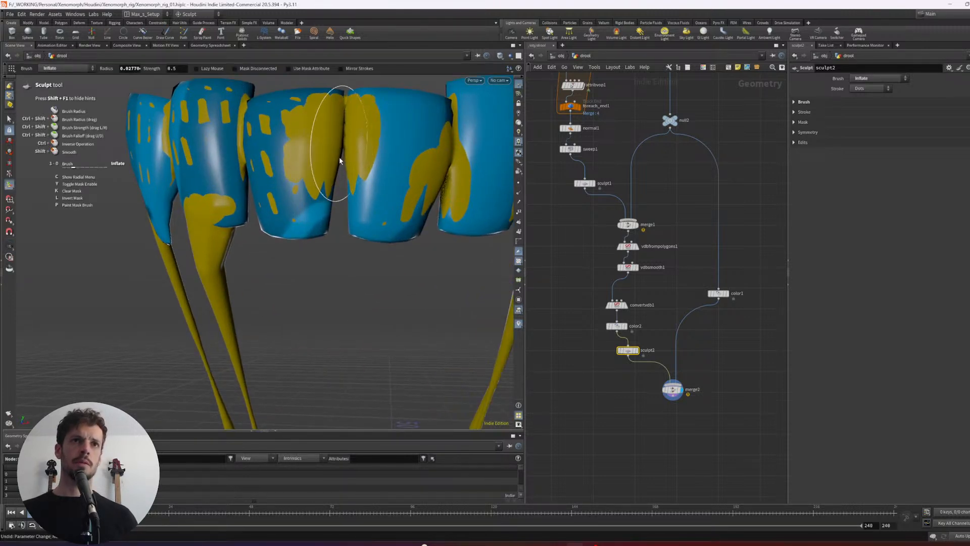
{"action": "mouse_move", "coordinate": [291, 135]}
{"action": "left_mouse_down", "text": "ctrl"}
{"action": "mouse_move", "coordinate": [291, 154]}
{"action": "mouse_move", "coordinate": [272, 164]}
{"action": "mouse_move", "coordinate": [267, 182]}
{"action": "left_mouse_up", "text": "ctrl"}
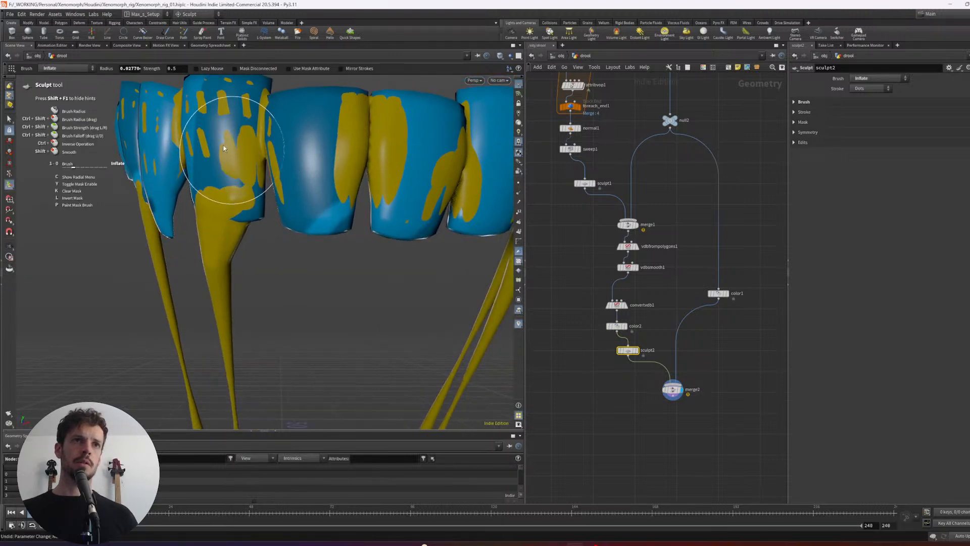
{"action": "mouse_move", "coordinate": [224, 148]}
{"action": "left_mouse_down", "text": "ctrl"}
{"action": "mouse_move", "coordinate": [264, 156]}
{"action": "mouse_move", "coordinate": [273, 173]}
{"action": "mouse_move", "coordinate": [289, 169]}
{"action": "mouse_move", "coordinate": [278, 188]}
{"action": "mouse_move", "coordinate": [251, 164]}
{"action": "mouse_move", "coordinate": [284, 191]}
{"action": "left_mouse_up", "text": "ctrl"}
- Reduce the brush radius to about 0.0234 and inflate more drool around the upper strand root and its neighbouring front teeth
{"action": "scroll", "coordinate": [286, 172], "scroll_direction": "down", "scroll_amount": 7, "text": "alt"}
{"action": "mouse_move", "coordinate": [251, 160]}
{"action": "left_mouse_down", "text": "alt"}
{"action": "mouse_move", "coordinate": [245, 183]}
{"action": "mouse_move", "coordinate": [212, 172]}
{"action": "mouse_move", "coordinate": [240, 165]}
{"action": "left_mouse_up", "text": "alt"}
{"action": "scroll", "coordinate": [248, 164], "scroll_direction": "up", "scroll_amount": 3, "text": "alt"}
{"action": "scroll", "coordinate": [310, 162], "scroll_direction": "up", "scroll_amount": 4, "text": "alt"}
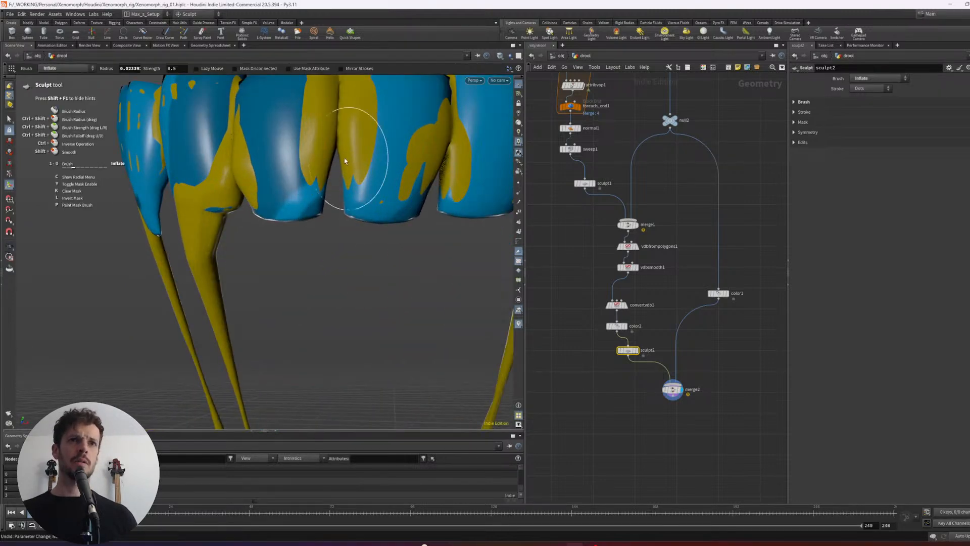
{"action": "mouse_move", "coordinate": [333, 187]}
{"action": "left_mouse_down"}
{"action": "mouse_move", "coordinate": [298, 210]}
{"action": "mouse_move", "coordinate": [406, 156]}
{"action": "mouse_move", "coordinate": [323, 180]}
{"action": "mouse_move", "coordinate": [307, 162]}
{"action": "left_mouse_up"}
{"action": "scroll", "coordinate": [307, 202], "scroll_direction": "down", "scroll_amount": 7, "text": "alt"}
{"action": "scroll", "coordinate": [373, 168], "scroll_direction": "up", "scroll_amount": 6, "text": "alt"}
- Inflate the drool over one side of the upper row, bridging the pointed tooth and its neighbours
{"action": "right_click_drag", "start_coordinate": [308, 162], "coordinate": [353, 157], "text": "alt"}
{"action": "mouse_move", "coordinate": [354, 157]}
{"action": "left_mouse_down", "text": "alt"}
{"action": "mouse_move", "coordinate": [390, 166]}
{"action": "mouse_move", "coordinate": [369, 164]}
{"action": "left_mouse_up", "text": "alt"}
{"action": "scroll", "coordinate": [369, 165], "scroll_direction": "up", "scroll_amount": 4, "text": "alt"}
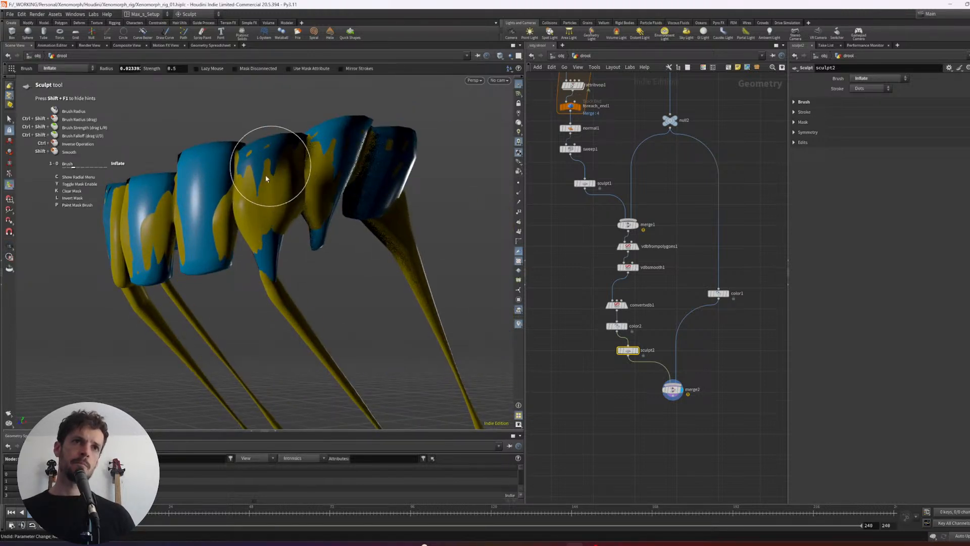
{"action": "mouse_move", "coordinate": [273, 187]}
{"action": "left_mouse_down", "text": "alt"}
{"action": "mouse_move", "coordinate": [329, 168]}
{"action": "mouse_move", "coordinate": [340, 174]}
{"action": "mouse_move", "coordinate": [324, 206]}
{"action": "mouse_move", "coordinate": [332, 137]}
{"action": "mouse_move", "coordinate": [367, 157]}
{"action": "left_mouse_up", "text": "alt"}
{"action": "left_click_drag", "start_coordinate": [372, 208], "coordinate": [352, 211]}
{"action": "mouse_move", "coordinate": [300, 242]}
{"action": "left_mouse_down"}
{"action": "mouse_move", "coordinate": [319, 210]}
{"action": "mouse_move", "coordinate": [286, 215]}
{"action": "mouse_move", "coordinate": [271, 206]}
{"action": "mouse_move", "coordinate": [347, 201]}
{"action": "mouse_move", "coordinate": [244, 198]}
{"action": "left_mouse_up"}
- Inflate and smooth the drool over the opposite upper side teeth, from the rearmost tooth to the strand beside the pointed tooth
{"action": "scroll", "coordinate": [322, 199], "scroll_direction": "down", "scroll_amount": 5, "text": "alt"}
{"action": "scroll", "coordinate": [319, 210], "scroll_direction": "up", "scroll_amount": 2, "text": "alt"}
{"action": "scroll", "coordinate": [286, 215], "scroll_direction": "down", "scroll_amount": 4, "text": "alt"}
{"action": "scroll", "coordinate": [270, 207], "scroll_direction": "up", "scroll_amount": 3, "text": "alt"}
{"action": "scroll", "coordinate": [347, 201], "scroll_direction": "up", "scroll_amount": 3, "text": "alt"}
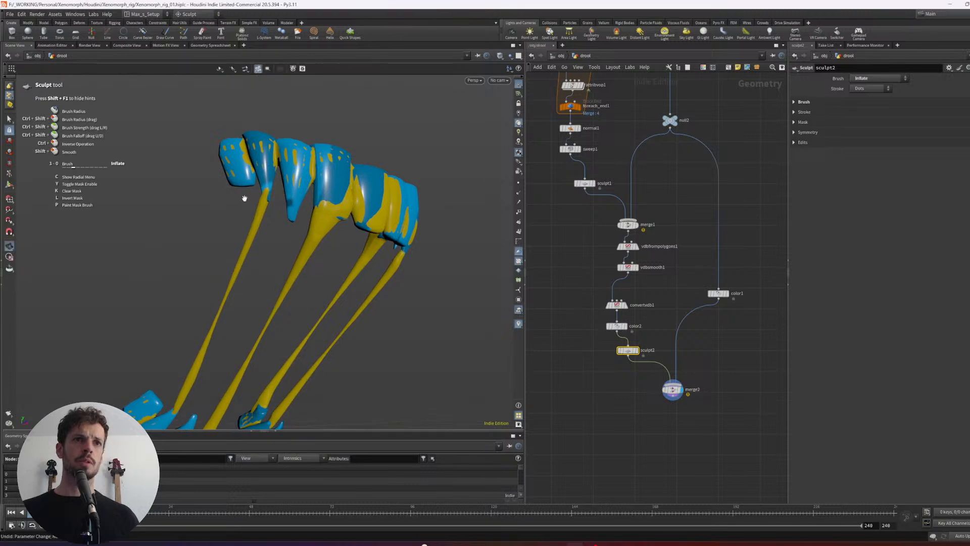
{"action": "scroll", "coordinate": [244, 198], "scroll_direction": "up", "scroll_amount": 3, "text": "alt"}
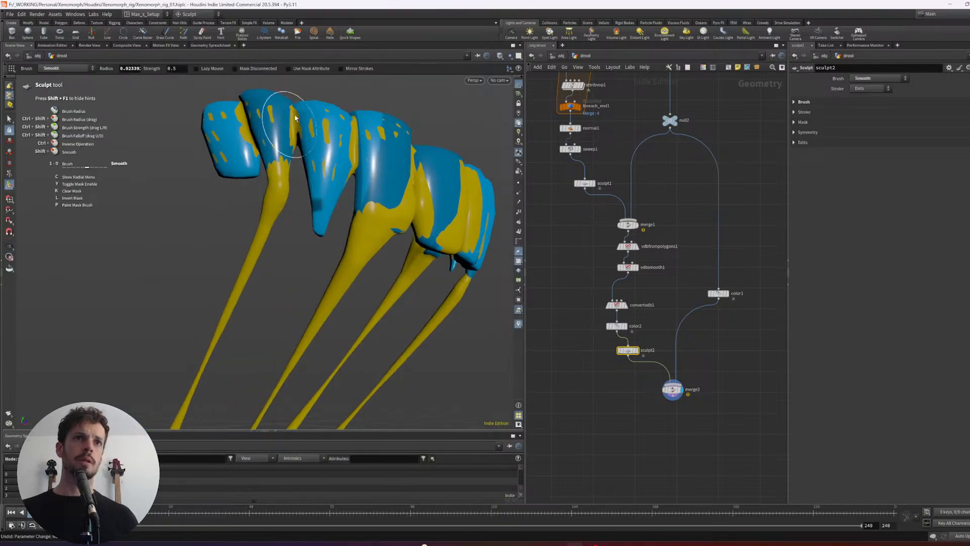
{"action": "left_click_drag", "start_coordinate": [297, 137], "coordinate": [213, 118]}
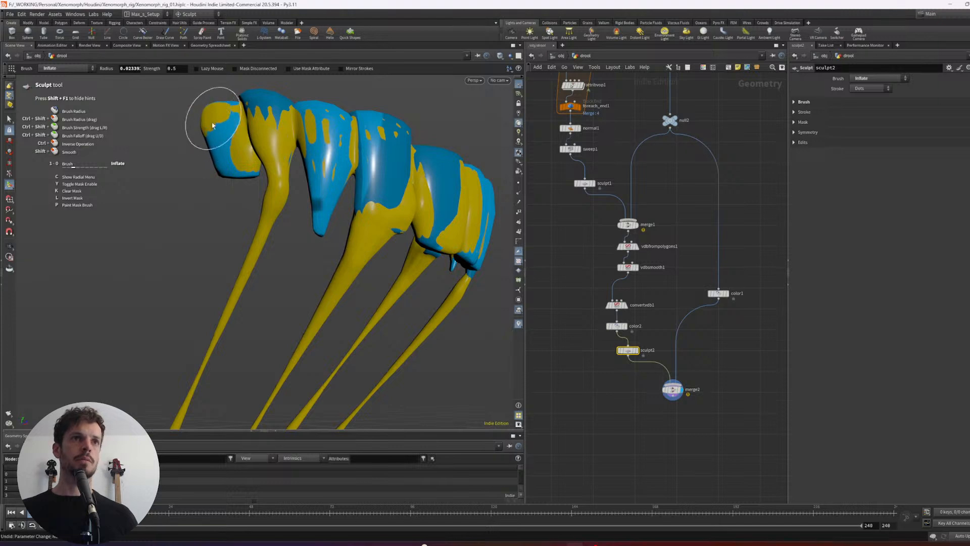
{"action": "mouse_move", "coordinate": [273, 110]}
{"action": "left_mouse_down", "text": "alt"}
{"action": "mouse_move", "coordinate": [270, 122]}
{"action": "mouse_move", "coordinate": [310, 143]}
{"action": "mouse_move", "coordinate": [303, 148]}
{"action": "mouse_move", "coordinate": [341, 139]}
{"action": "mouse_move", "coordinate": [367, 158]}
{"action": "mouse_move", "coordinate": [394, 130]}
{"action": "mouse_move", "coordinate": [386, 139]}
{"action": "left_mouse_up", "text": "alt"}
{"action": "mouse_move", "coordinate": [386, 139]}
{"action": "left_mouse_down", "text": "alt"}
{"action": "mouse_move", "coordinate": [369, 149]}
{"action": "mouse_move", "coordinate": [352, 189]}
{"action": "left_mouse_up", "text": "alt"}
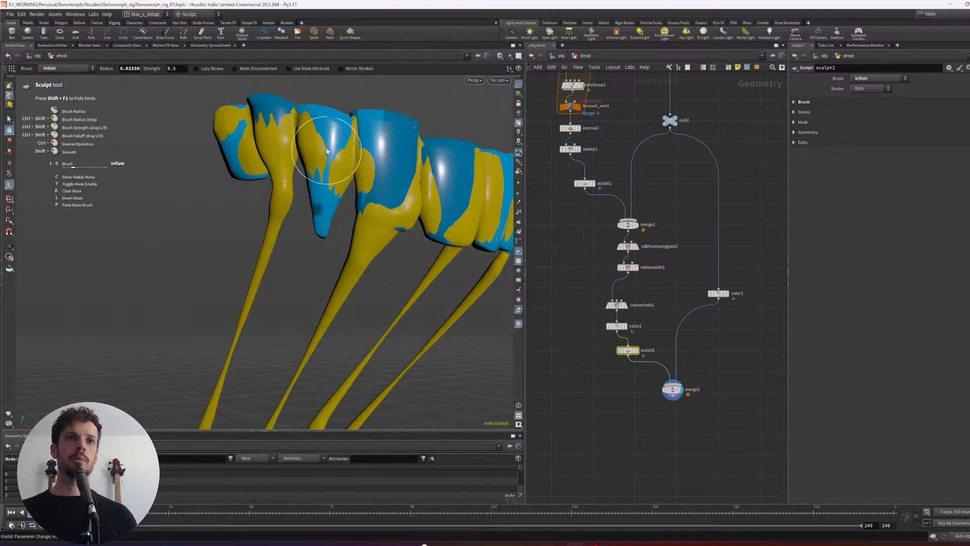
{"action": "mouse_move", "coordinate": [328, 150]}
{"action": "left_mouse_down", "text": "alt"}
{"action": "mouse_move", "coordinate": [296, 158]}
{"action": "mouse_move", "coordinate": [401, 137]}
{"action": "mouse_move", "coordinate": [290, 162]}
{"action": "mouse_move", "coordinate": [385, 143]}
{"action": "mouse_move", "coordinate": [359, 193]}
{"action": "left_mouse_up", "text": "alt"}
- Inflate the drool where the strands meet the lower back teeth and smooth the resulting bulge
{"action": "scroll", "coordinate": [326, 166], "scroll_direction": "down", "scroll_amount": 5, "text": "alt"}
{"action": "scroll", "coordinate": [359, 193], "scroll_direction": "up", "scroll_amount": 3, "text": "alt"}
{"action": "middle_click_drag", "start_coordinate": [397, 235], "coordinate": [351, 175], "text": "alt"}
{"action": "scroll", "coordinate": [351, 175], "scroll_direction": "up", "scroll_amount": 3, "text": "alt"}
{"action": "left_click_drag", "start_coordinate": [384, 202], "coordinate": [337, 221], "text": "alt"}
{"action": "scroll", "coordinate": [308, 202], "scroll_direction": "up", "scroll_amount": 5, "text": "alt"}
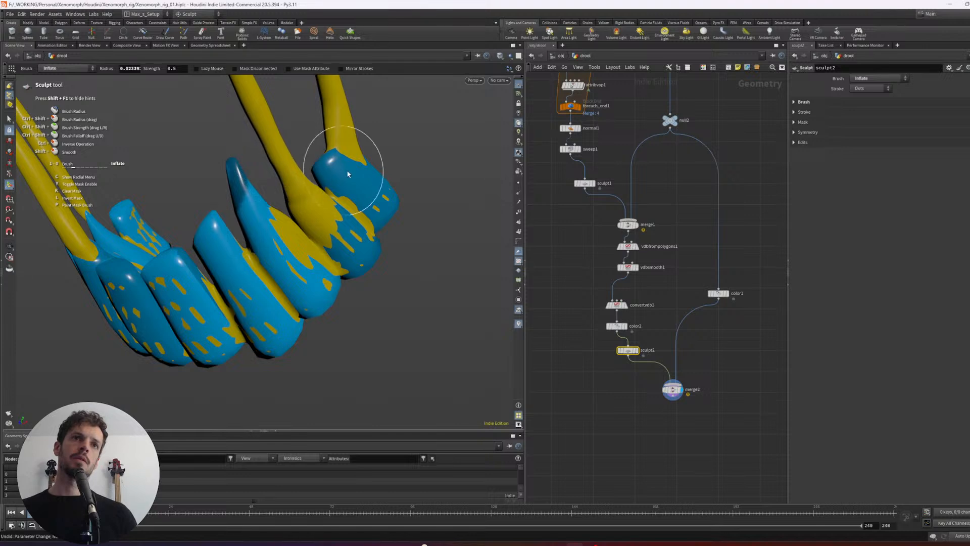
{"action": "mouse_move", "coordinate": [347, 172]}
{"action": "left_mouse_down", "text": "alt"}
{"action": "mouse_move", "coordinate": [353, 203]}
{"action": "mouse_move", "coordinate": [334, 214]}
{"action": "mouse_move", "coordinate": [373, 200]}
{"action": "mouse_move", "coordinate": [365, 227]}
{"action": "mouse_move", "coordinate": [346, 193]}
{"action": "left_mouse_up", "text": "alt"}
{"action": "left_click_drag", "start_coordinate": [325, 161], "coordinate": [310, 175]}
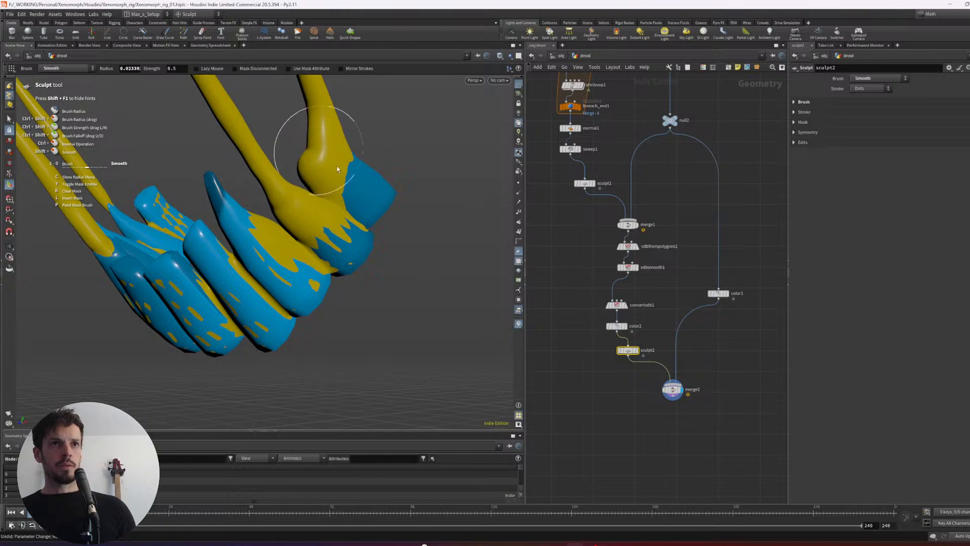
- Inflate and smooth the drool across the lower side teeth, from the strand roots toward the pointed tooth
{"action": "mouse_move", "coordinate": [351, 227]}
{"action": "left_mouse_down"}
{"action": "mouse_move", "coordinate": [342, 248]}
{"action": "mouse_move", "coordinate": [349, 239]}
{"action": "mouse_move", "coordinate": [257, 240]}
{"action": "mouse_move", "coordinate": [273, 228]}
{"action": "mouse_move", "coordinate": [243, 249]}
{"action": "mouse_move", "coordinate": [260, 249]}
{"action": "left_mouse_up"}
{"action": "mouse_move", "coordinate": [260, 248]}
{"action": "left_mouse_down", "text": "alt"}
{"action": "mouse_move", "coordinate": [253, 244]}
{"action": "mouse_move", "coordinate": [244, 287]}
{"action": "mouse_move", "coordinate": [301, 268]}
{"action": "mouse_move", "coordinate": [258, 258]}
{"action": "left_mouse_up", "text": "alt"}
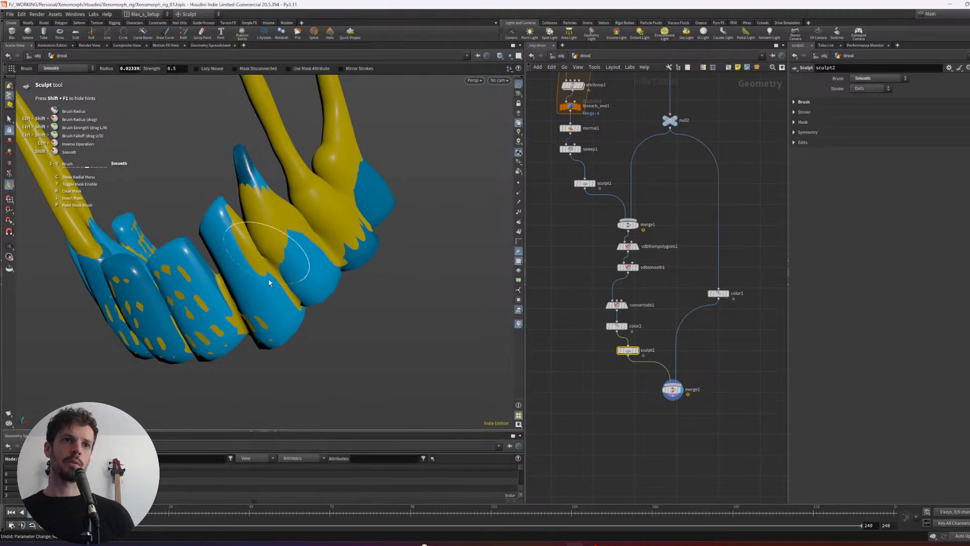
{"action": "right_click_drag", "start_coordinate": [269, 283], "coordinate": [243, 230], "text": "alt"}
{"action": "left_click_drag", "start_coordinate": [242, 230], "coordinate": [243, 223], "text": "alt"}
{"action": "right_click_drag", "start_coordinate": [242, 223], "coordinate": [320, 201], "text": "alt"}
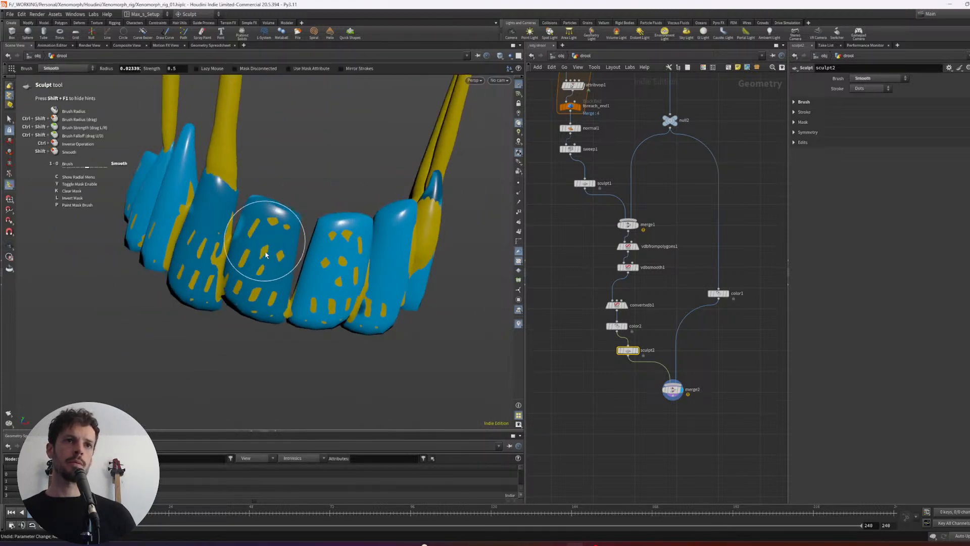
- Build up and smooth drool around the strand root beside the lower front teeth and over the adjacent front tooth
{"action": "mouse_move", "coordinate": [267, 254]}
{"action": "left_mouse_down", "text": "ctrl"}
{"action": "mouse_move", "coordinate": [241, 235]}
{"action": "mouse_move", "coordinate": [213, 179]}
{"action": "left_mouse_up", "text": "ctrl"}
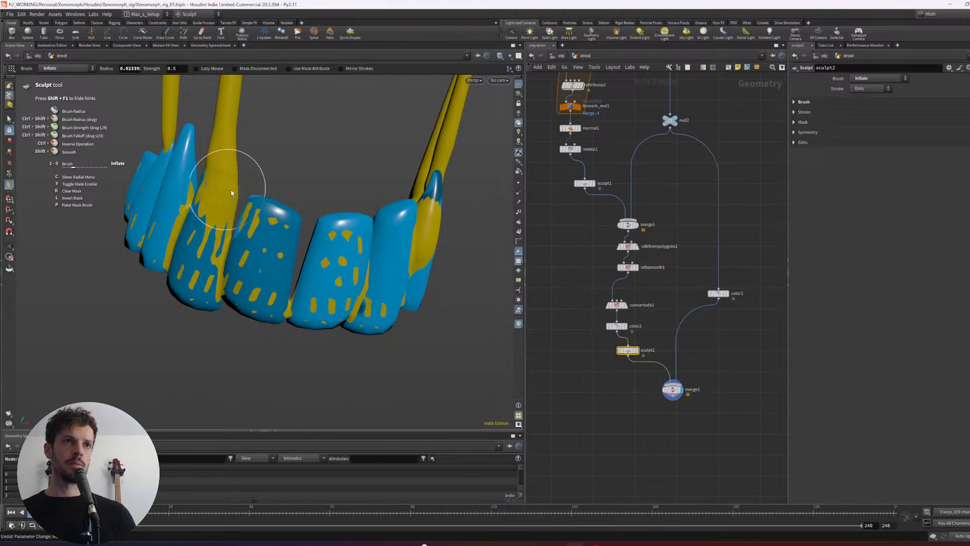
{"action": "mouse_move", "coordinate": [237, 223]}
{"action": "left_mouse_down"}
{"action": "mouse_move", "coordinate": [255, 202]}
{"action": "mouse_move", "coordinate": [286, 251]}
{"action": "left_mouse_up"}
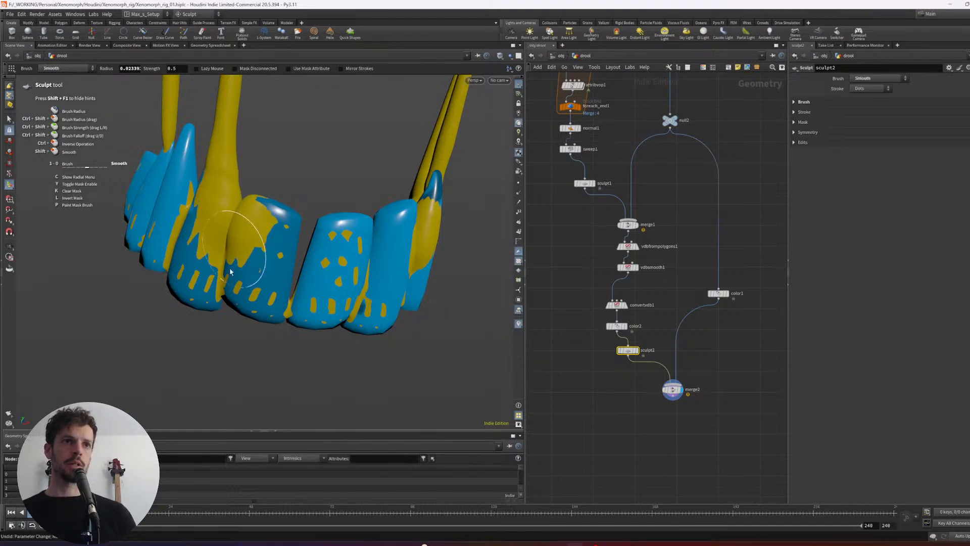
{"action": "mouse_move", "coordinate": [189, 264]}
{"action": "left_mouse_down", "text": "ctrl"}
{"action": "mouse_move", "coordinate": [263, 270]}
{"action": "mouse_move", "coordinate": [308, 255]}
{"action": "mouse_move", "coordinate": [301, 265]}
{"action": "mouse_move", "coordinate": [320, 246]}
{"action": "left_mouse_up", "text": "ctrl"}
{"action": "left_click_drag", "start_coordinate": [319, 246], "coordinate": [331, 252], "text": "alt"}
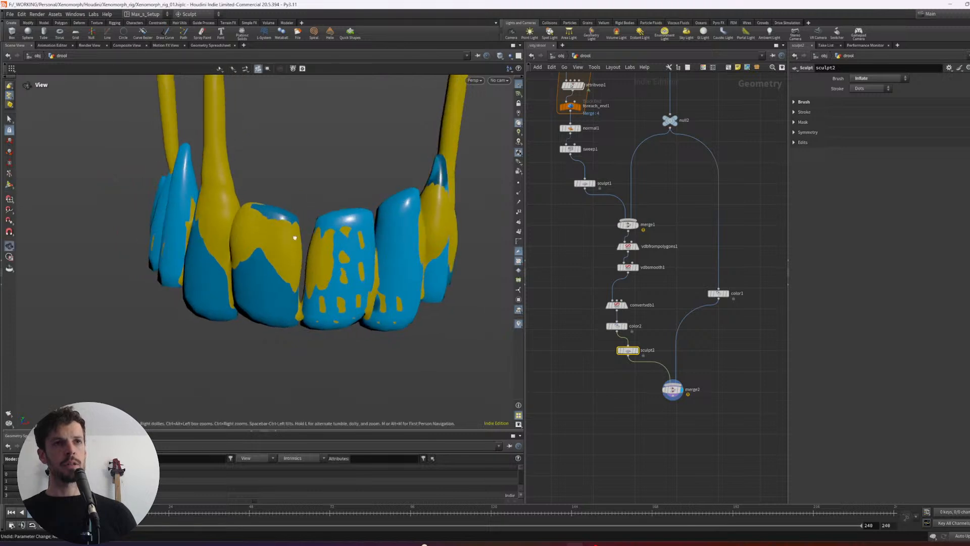
- Inflate the drool in the gaps between the remaining lower front teeth
{"action": "mouse_move", "coordinate": [304, 293]}
{"action": "left_mouse_down"}
{"action": "mouse_move", "coordinate": [310, 273]}
{"action": "mouse_move", "coordinate": [298, 258]}
{"action": "mouse_move", "coordinate": [313, 313]}
{"action": "left_mouse_up"}
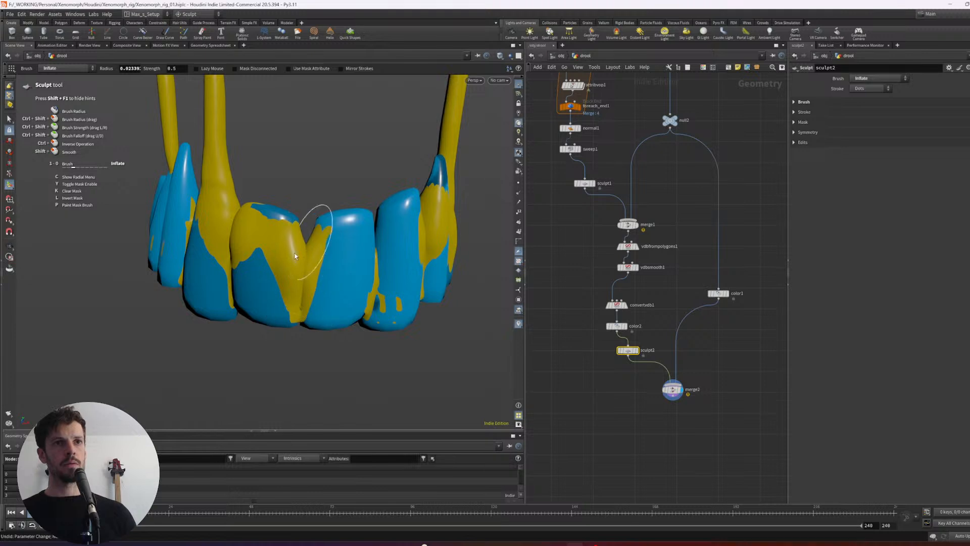
{"action": "left_click_drag", "start_coordinate": [310, 237], "coordinate": [369, 234], "text": "alt"}
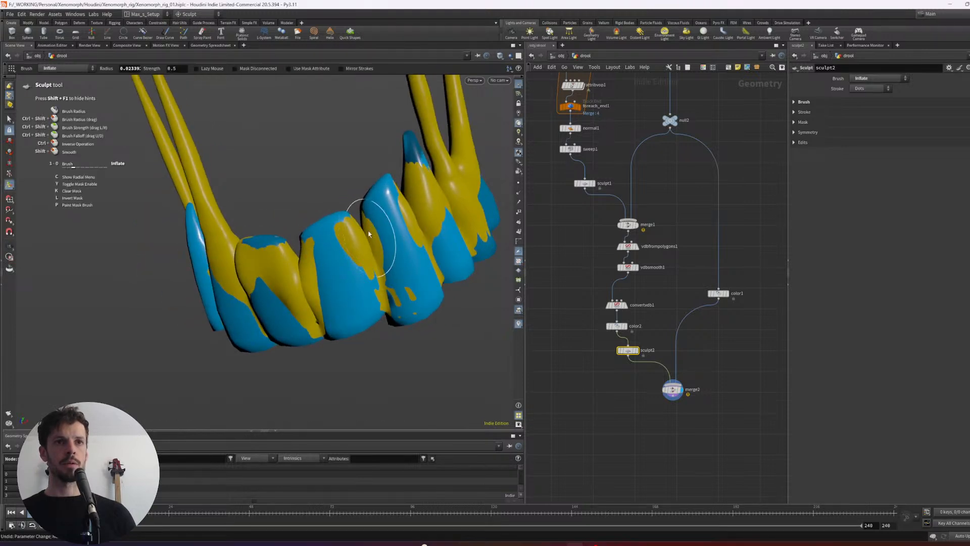
{"action": "mouse_move", "coordinate": [384, 285]}
{"action": "left_mouse_down", "text": "shift"}
{"action": "mouse_move", "coordinate": [414, 267]}
{"action": "mouse_move", "coordinate": [374, 278]}
{"action": "mouse_move", "coordinate": [382, 279]}
{"action": "mouse_move", "coordinate": [268, 283]}
{"action": "mouse_move", "coordinate": [331, 284]}
{"action": "mouse_move", "coordinate": [309, 259]}
{"action": "left_mouse_up", "text": "shift"}
- Inflate and smooth the drool over the two rearmost lower teeth beside the strand root on the opposite side of the jaw
{"action": "scroll", "coordinate": [364, 275], "scroll_direction": "down", "scroll_amount": 10}
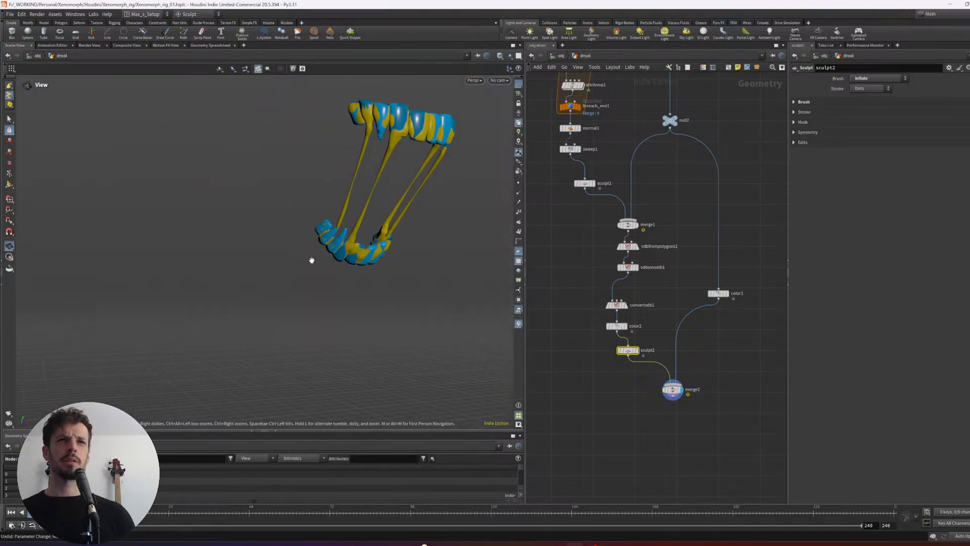
{"action": "scroll", "coordinate": [325, 270], "scroll_direction": "up", "scroll_amount": 10}
{"action": "scroll", "coordinate": [363, 263], "scroll_direction": "down", "scroll_amount": 10}
{"action": "middle_click_drag", "start_coordinate": [344, 236], "coordinate": [374, 232], "text": "alt"}
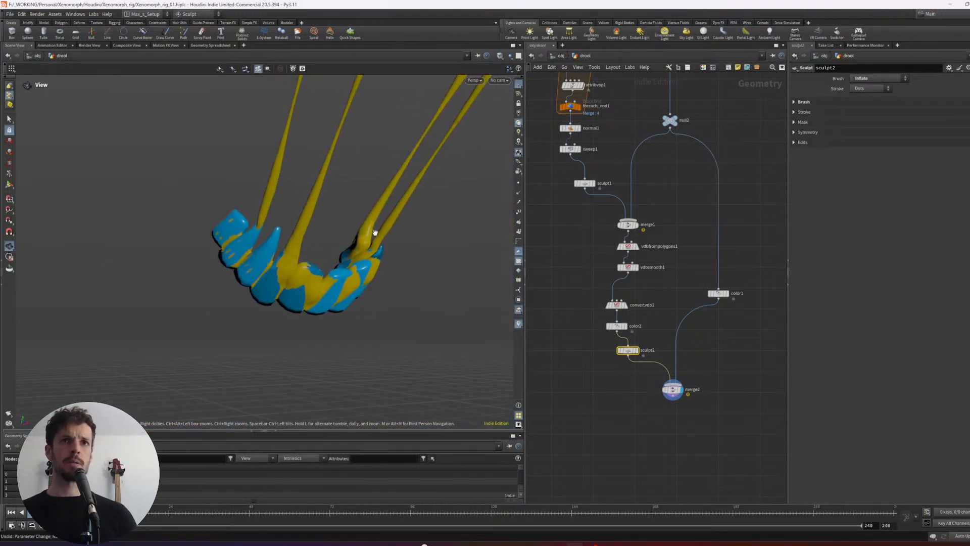
{"action": "mouse_move", "coordinate": [302, 252]}
{"action": "left_mouse_down", "text": "alt"}
{"action": "mouse_move", "coordinate": [266, 245]}
{"action": "mouse_move", "coordinate": [274, 229]}
{"action": "mouse_move", "coordinate": [243, 248]}
{"action": "mouse_move", "coordinate": [280, 219]}
{"action": "mouse_move", "coordinate": [262, 247]}
{"action": "left_mouse_up", "text": "alt"}
{"action": "scroll", "coordinate": [266, 245], "scroll_direction": "up", "scroll_amount": 5}
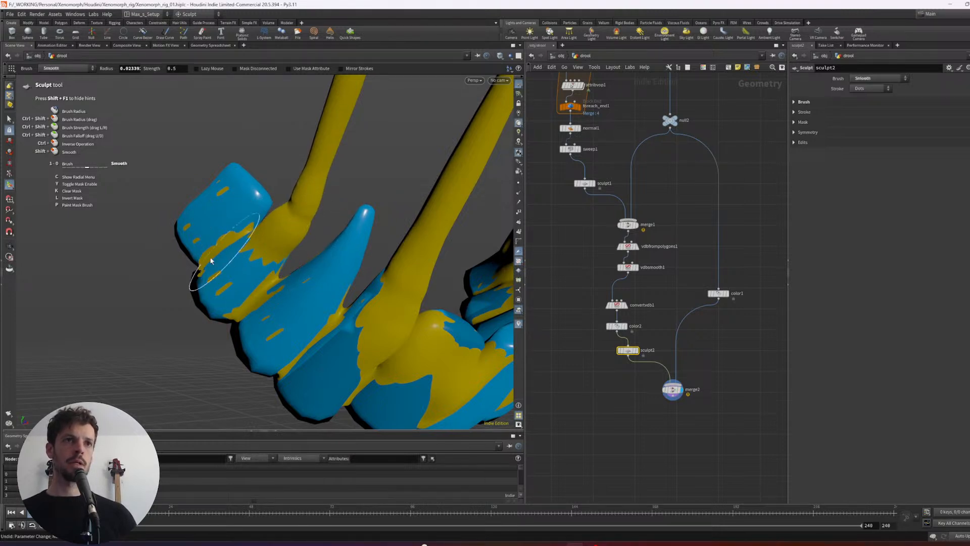
{"action": "mouse_move", "coordinate": [260, 288]}
{"action": "left_mouse_down"}
{"action": "mouse_move", "coordinate": [267, 292]}
{"action": "mouse_move", "coordinate": [278, 266]}
{"action": "mouse_move", "coordinate": [250, 267]}
{"action": "left_mouse_up"}
{"action": "left_click_drag", "start_coordinate": [250, 266], "coordinate": [268, 262], "text": "alt"}
{"action": "mouse_move", "coordinate": [282, 207]}
{"action": "left_mouse_down"}
{"action": "mouse_move", "coordinate": [262, 232]}
{"action": "mouse_move", "coordinate": [286, 209]}
{"action": "mouse_move", "coordinate": [260, 181]}
{"action": "mouse_move", "coordinate": [244, 201]}
{"action": "left_mouse_up"}
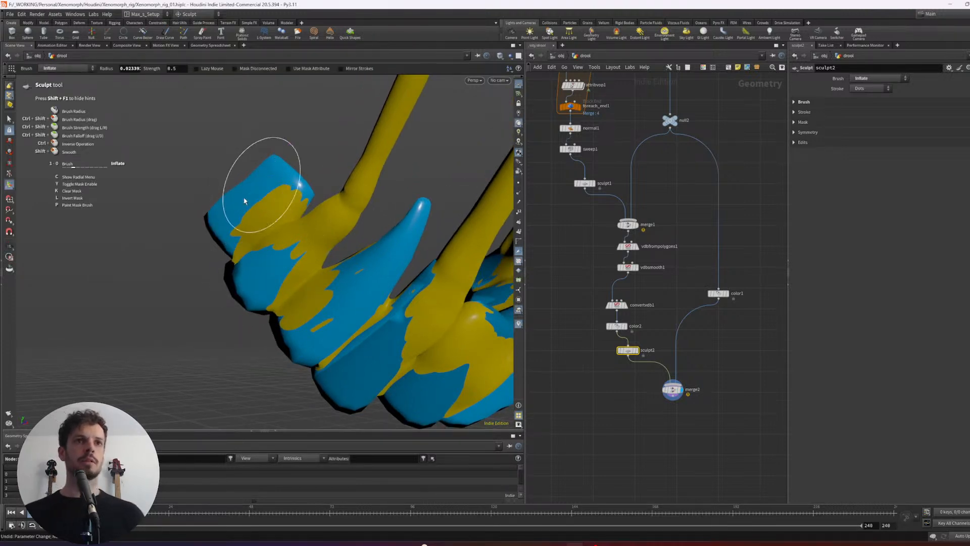
{"action": "middle_click_drag", "start_coordinate": [291, 259], "coordinate": [280, 232], "text": "alt"}
{"action": "left_click_drag", "start_coordinate": [304, 253], "coordinate": [296, 260]}
{"action": "left_click_drag", "start_coordinate": [310, 238], "coordinate": [296, 236], "text": "alt"}
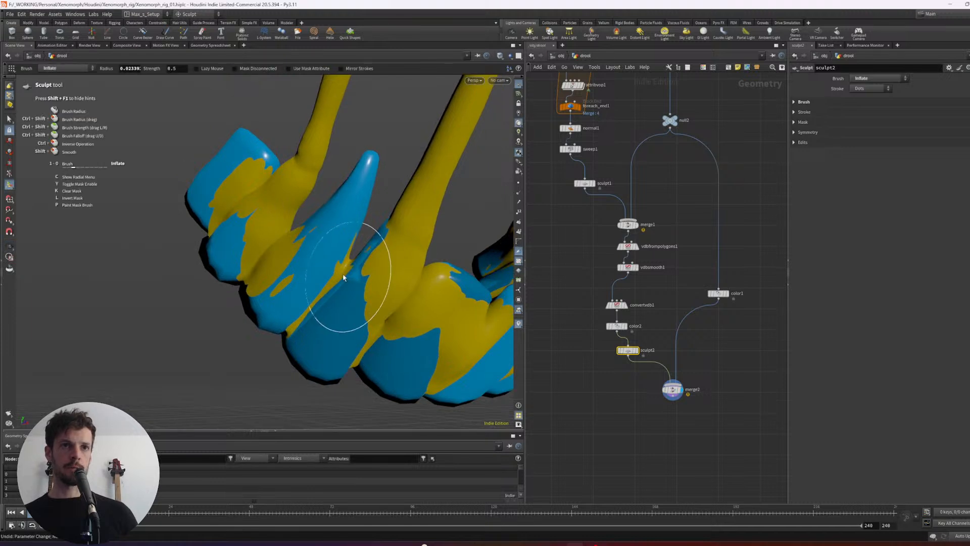
- Inflate and smooth the drool around the base of the pointed lower tooth and into the gaps beside it
{"action": "left_click_drag", "start_coordinate": [342, 275], "coordinate": [349, 247]}
{"action": "left_click_drag", "start_coordinate": [325, 290], "coordinate": [303, 270]}
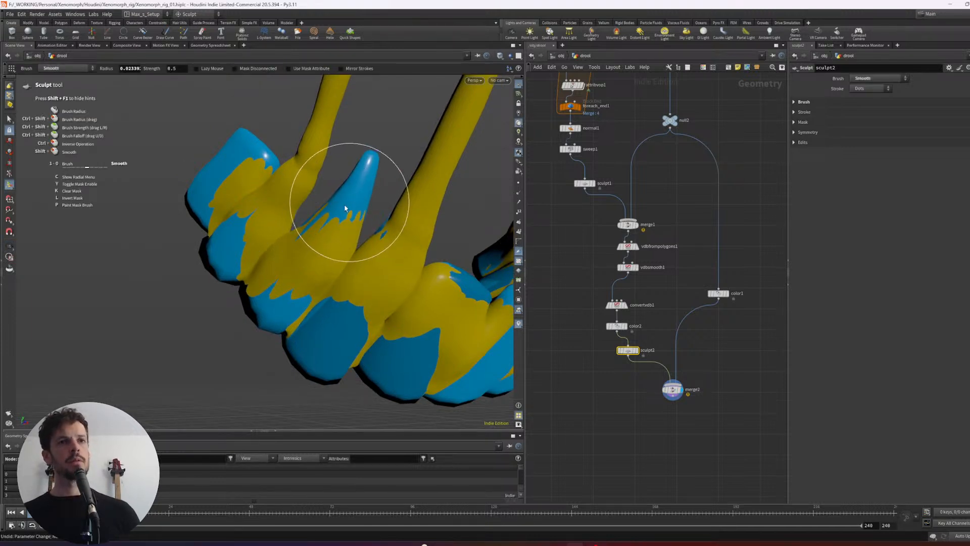
{"action": "mouse_move", "coordinate": [345, 208]}
{"action": "left_mouse_down", "text": "shift"}
{"action": "mouse_move", "coordinate": [349, 215]}
{"action": "mouse_move", "coordinate": [326, 227]}
{"action": "mouse_move", "coordinate": [335, 206]}
{"action": "mouse_move", "coordinate": [310, 253]}
{"action": "left_mouse_up", "text": "shift"}
{"action": "mouse_move", "coordinate": [335, 293]}
{"action": "left_mouse_down"}
{"action": "mouse_move", "coordinate": [315, 307]}
{"action": "mouse_move", "coordinate": [369, 357]}
{"action": "left_mouse_up"}
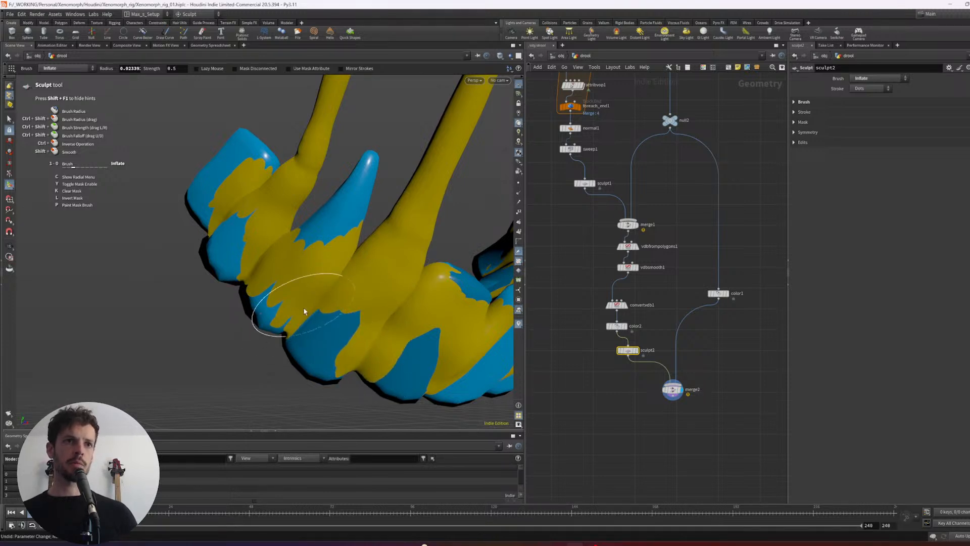
{"action": "mouse_move", "coordinate": [305, 311]}
{"action": "left_mouse_down"}
{"action": "mouse_move", "coordinate": [255, 296]}
{"action": "mouse_move", "coordinate": [233, 253]}
{"action": "mouse_move", "coordinate": [201, 225]}
{"action": "mouse_move", "coordinate": [228, 219]}
{"action": "mouse_move", "coordinate": [230, 234]}
{"action": "mouse_move", "coordinate": [214, 217]}
{"action": "left_mouse_up"}
{"action": "right_click_drag", "start_coordinate": [218, 223], "coordinate": [314, 283], "text": "alt"}
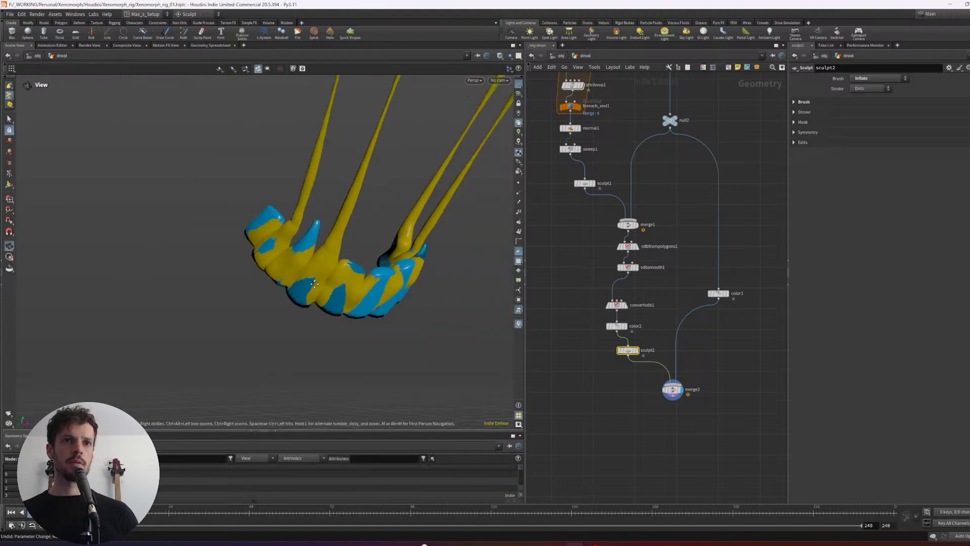
- Reduce the brush radius to about 0.018 and inflate the drool along the gaps and lower edges of the lower front teeth
{"action": "left_click_drag", "start_coordinate": [314, 284], "coordinate": [342, 281], "text": "alt"}
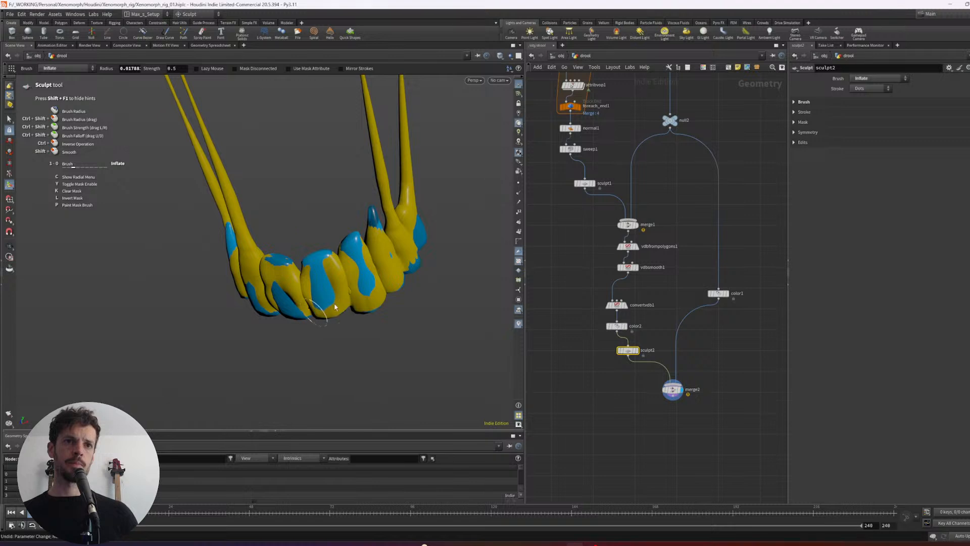
{"action": "left_click_drag", "start_coordinate": [299, 318], "coordinate": [274, 307], "text": "alt"}
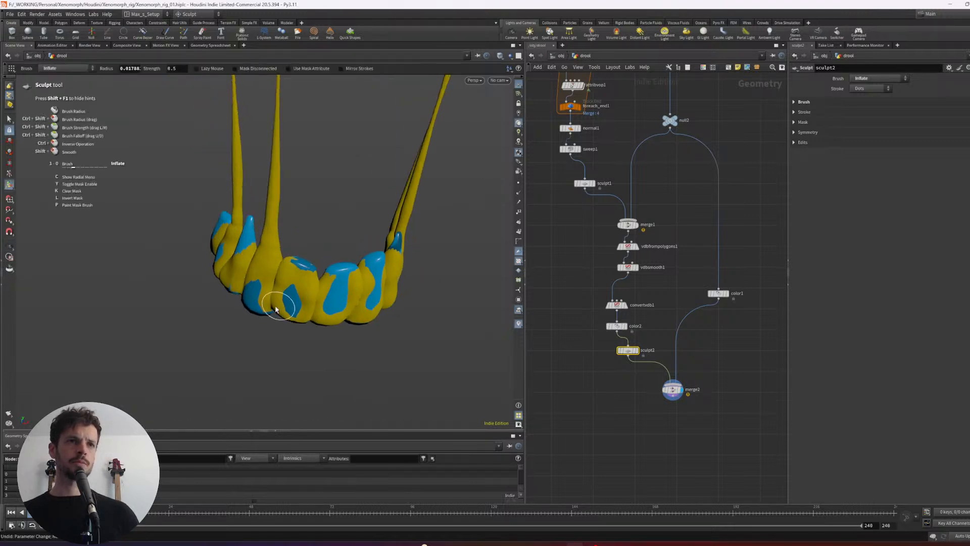
{"action": "right_click_drag", "start_coordinate": [274, 307], "coordinate": [202, 294], "text": "alt"}
{"action": "middle_click_drag", "start_coordinate": [334, 159], "coordinate": [298, 266], "text": "alt"}
{"action": "right_click_drag", "start_coordinate": [297, 266], "coordinate": [342, 264], "text": "alt"}
{"action": "mouse_move", "coordinate": [342, 264]}
{"action": "left_mouse_down", "text": "alt"}
{"action": "mouse_move", "coordinate": [326, 234]}
{"action": "mouse_move", "coordinate": [421, 218]}
{"action": "mouse_move", "coordinate": [374, 225]}
{"action": "mouse_move", "coordinate": [404, 224]}
{"action": "mouse_move", "coordinate": [309, 191]}
{"action": "mouse_move", "coordinate": [236, 189]}
{"action": "mouse_move", "coordinate": [304, 205]}
{"action": "mouse_move", "coordinate": [284, 217]}
{"action": "mouse_move", "coordinate": [356, 221]}
{"action": "left_mouse_up", "text": "alt"}
{"action": "scroll", "coordinate": [250, 209], "scroll_direction": "down", "scroll_amount": 6, "text": "alt"}
{"action": "scroll", "coordinate": [283, 218], "scroll_direction": "up", "scroll_amount": 3, "text": "alt"}
- Align the node chain from merge1 to sculpt2 in a vertical column and cut the teeth wire into merge1
{"action": "middle_click_drag", "start_coordinate": [649, 410], "coordinate": [644, 377]}
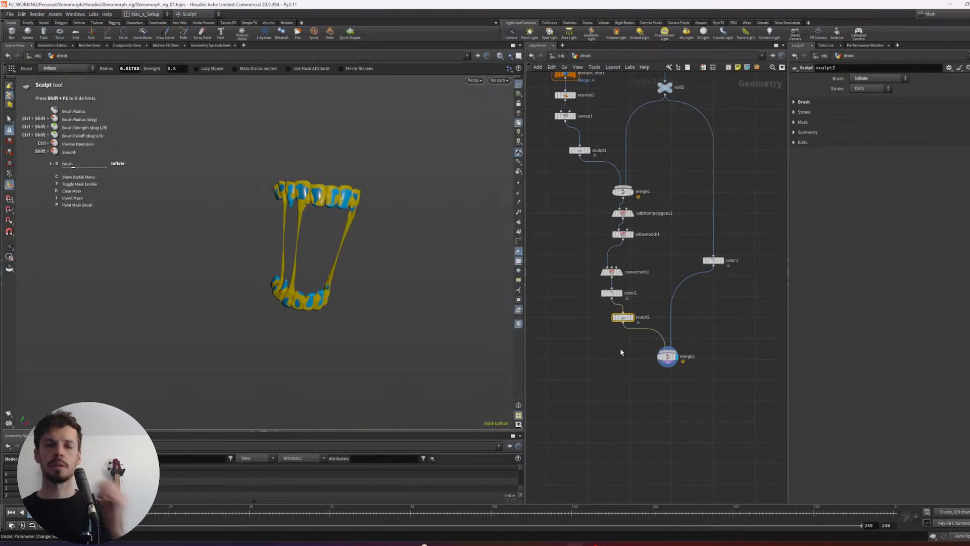
{"action": "mouse_move", "coordinate": [640, 354]}
{"action": "left_mouse_down"}
{"action": "mouse_move", "coordinate": [598, 187]}
{"action": "mouse_move", "coordinate": [625, 223]}
{"action": "mouse_move", "coordinate": [623, 210]}
{"action": "left_mouse_up"}
{"action": "key", "text": "l"}
{"action": "key", "text": "y"}
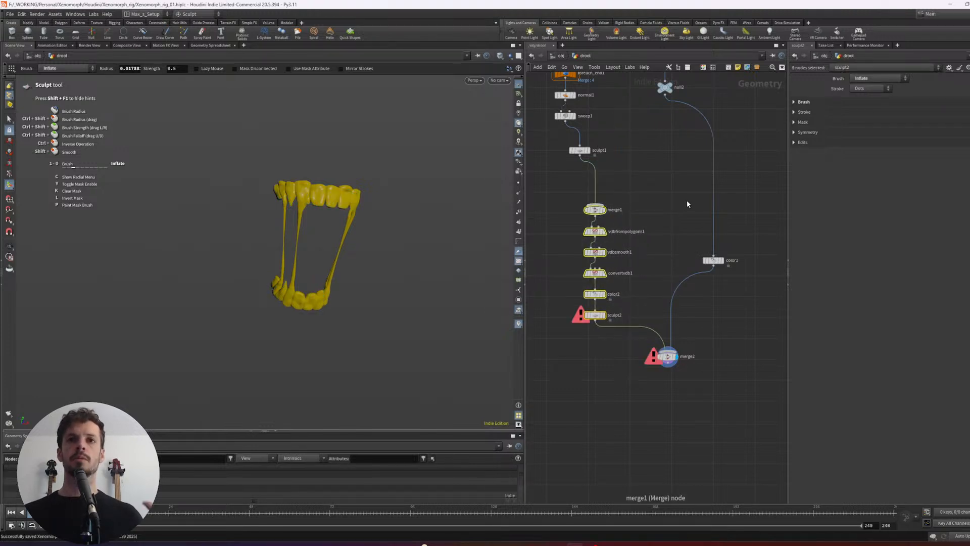
{"action": "middle_click", "coordinate": [592, 315]}
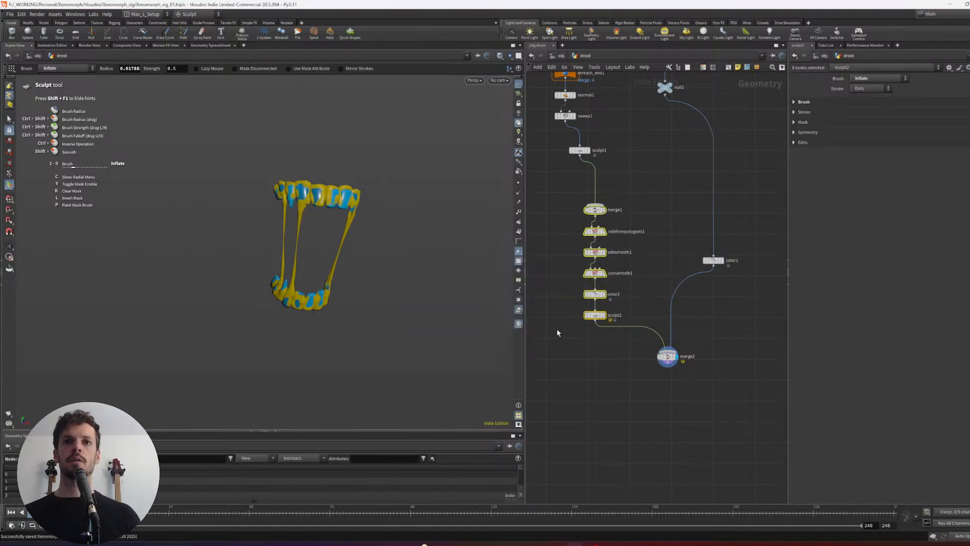
{"action": "left_click", "coordinate": [603, 315]}
{"action": "left_click", "coordinate": [676, 356]}
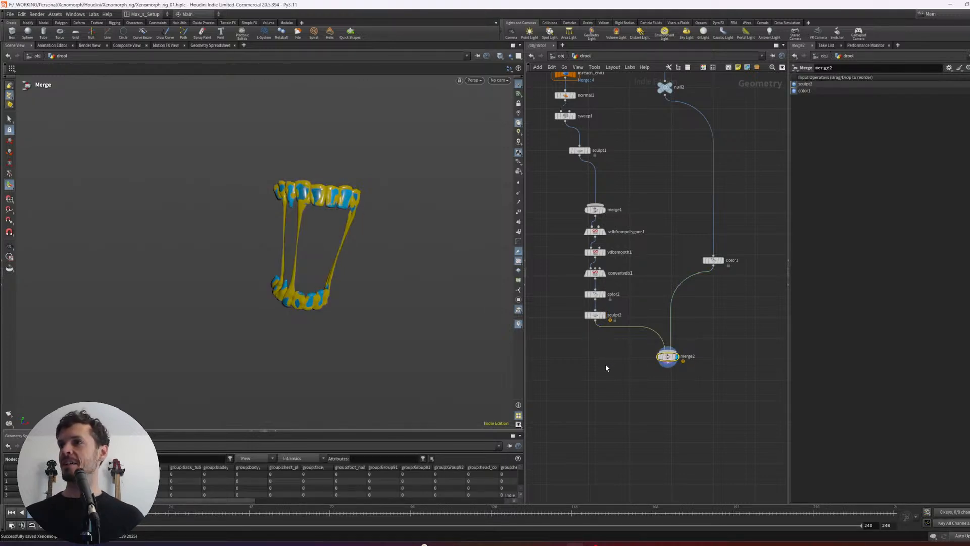
- Add a null fed by sculpt2, make it the displayed node and name it out_saliva
{"action": "scroll", "coordinate": [606, 363], "scroll_direction": "up", "scroll_amount": 2}
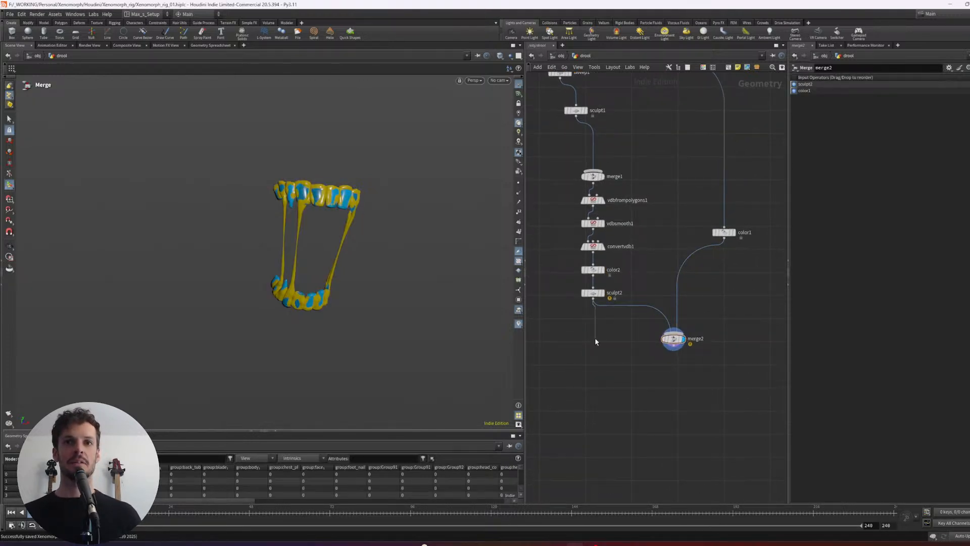
{"action": "key", "text": "Tab"}
{"action": "type", "text": "null"}
{"action": "key", "text": "Return"}
{"action": "key", "text": "Return"}
{"action": "left_click_drag", "start_coordinate": [622, 385], "coordinate": [563, 323]}
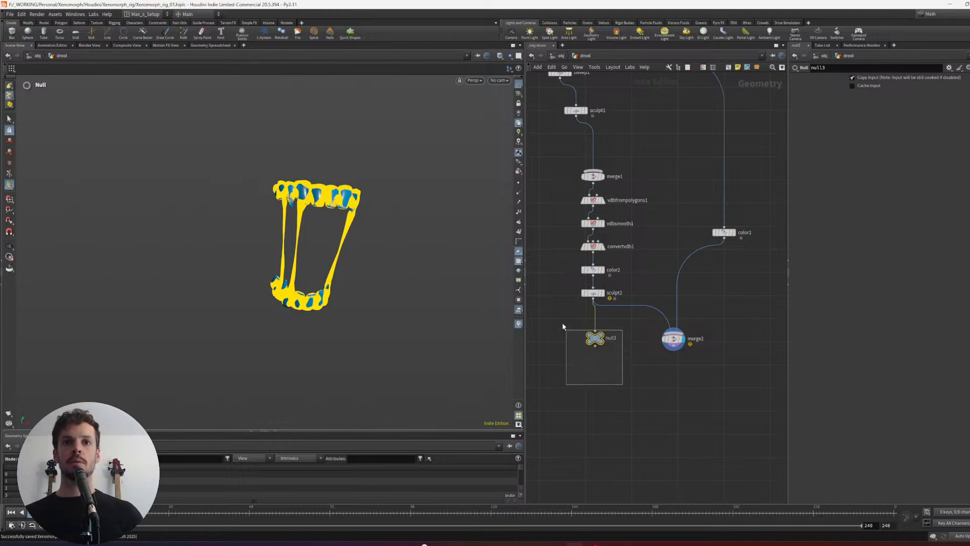
{"action": "left_click", "coordinate": [594, 343]}
{"action": "scroll", "coordinate": [632, 407], "scroll_direction": "up", "scroll_amount": 1}
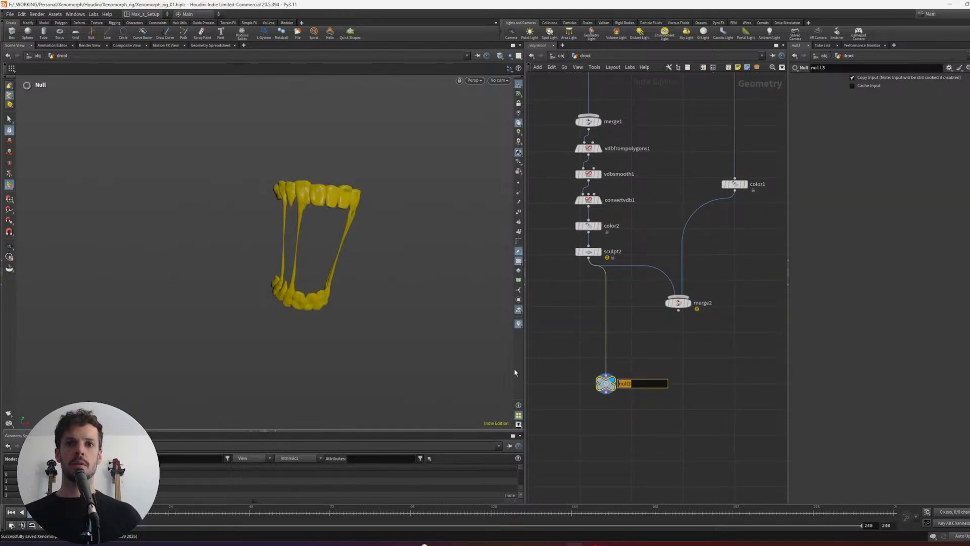
{"action": "type", "text": "out_"}
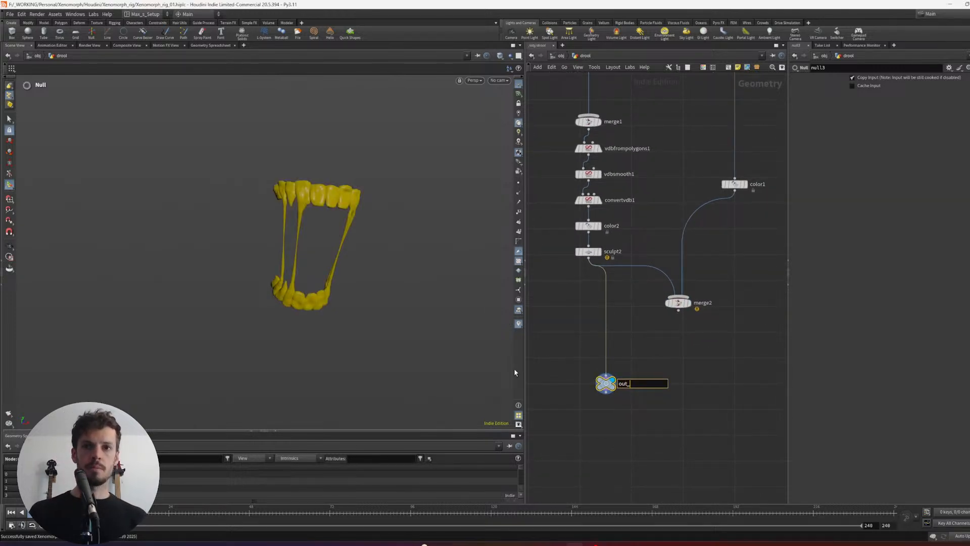
{"action": "type", "text": "saliva"}
{"action": "key", "text": "Return"}
{"action": "scroll", "coordinate": [730, 358], "scroll_direction": "down", "scroll_amount": 5}
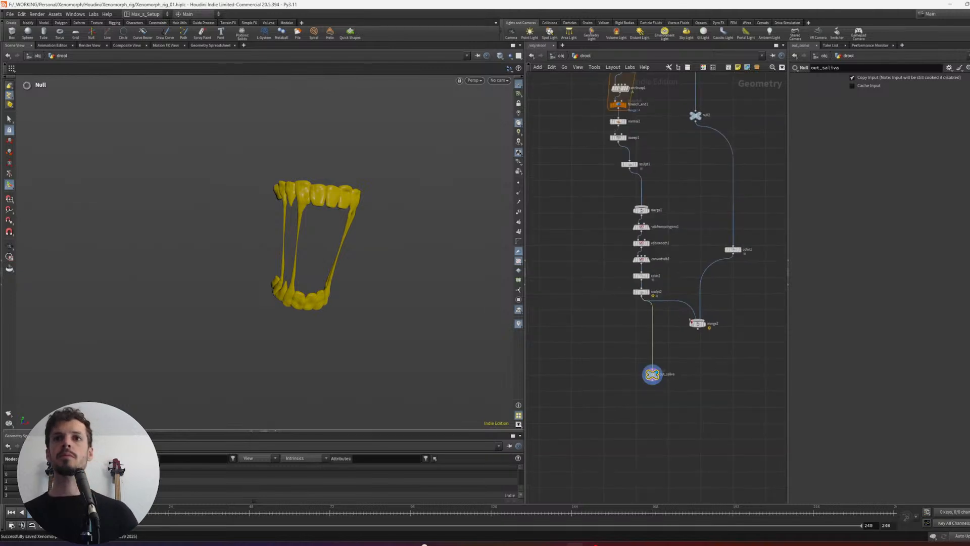
- Color the out_saliva node black and give it a circular node shape
{"action": "scroll", "coordinate": [667, 340], "scroll_direction": "up", "scroll_amount": 1}
{"action": "key", "text": "c"}
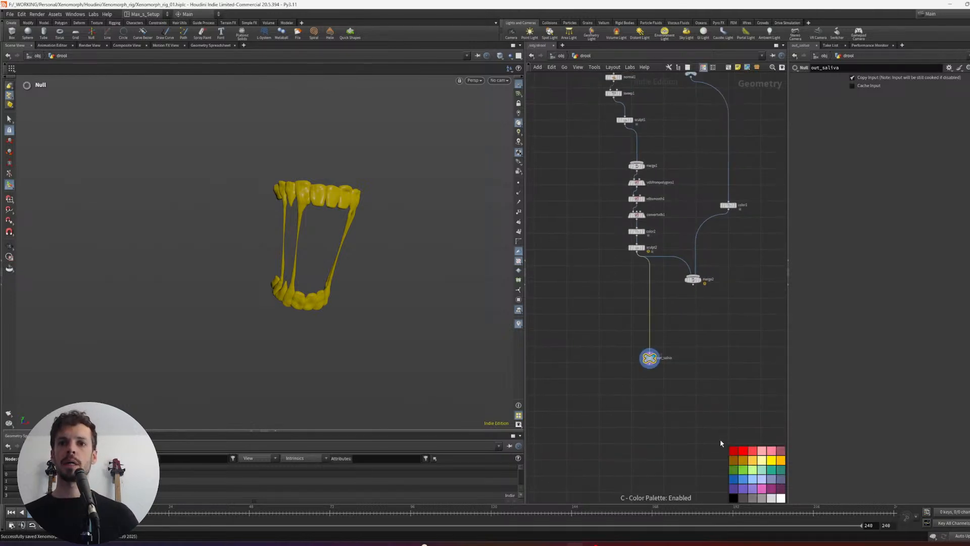
{"action": "left_click", "coordinate": [732, 499]}
{"action": "key", "text": "z"}
{"action": "left_click", "coordinate": [758, 469]}
{"action": "key", "text": "z"}
- Examine the drool mesh's density in shaded and wireframe display and check the geometry information of out_saliva
{"action": "scroll", "coordinate": [693, 406], "scroll_direction": "up", "scroll_amount": 1}
{"action": "mouse_move", "coordinate": [270, 235]}
{"action": "left_mouse_down", "text": "alt"}
{"action": "mouse_move", "coordinate": [347, 229]}
{"action": "mouse_move", "coordinate": [384, 284]}
{"action": "left_mouse_up", "text": "alt"}
{"action": "right_click_drag", "start_coordinate": [384, 283], "coordinate": [453, 254], "text": "alt"}
{"action": "key", "text": "shift+w"}
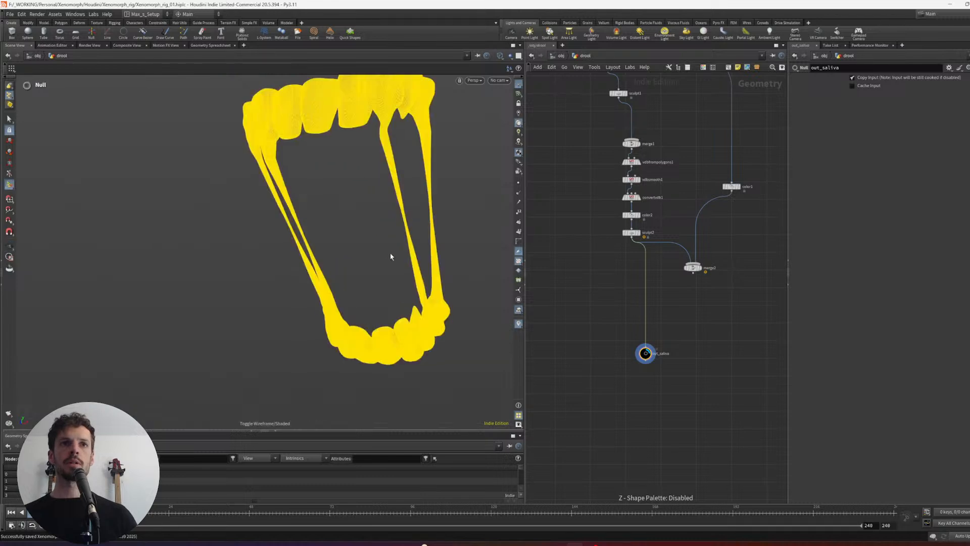
{"action": "key", "text": "shift+w"}
{"action": "left_click_drag", "start_coordinate": [491, 332], "coordinate": [385, 281], "text": "alt"}
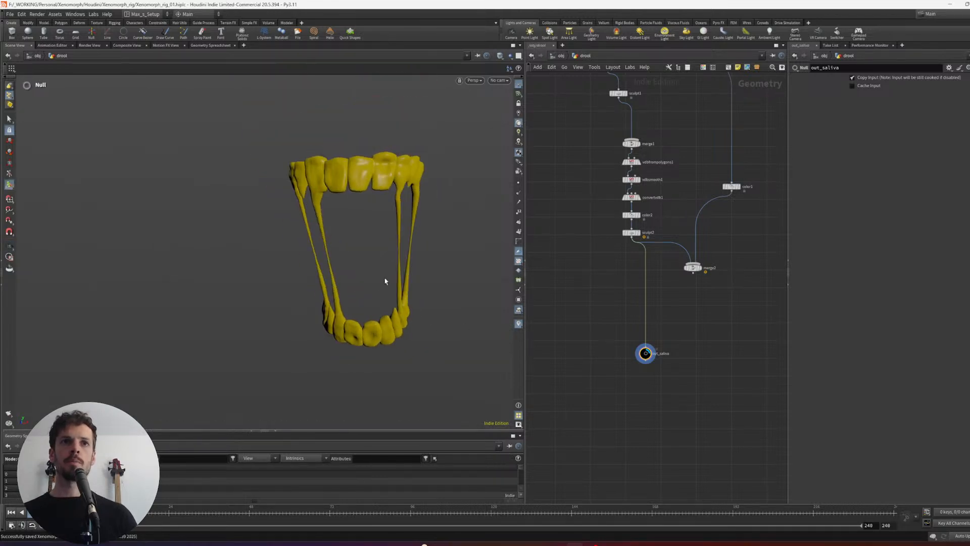
{"action": "scroll", "coordinate": [612, 362], "scroll_direction": "up", "scroll_amount": 2}
{"action": "middle_click", "coordinate": [656, 351]}
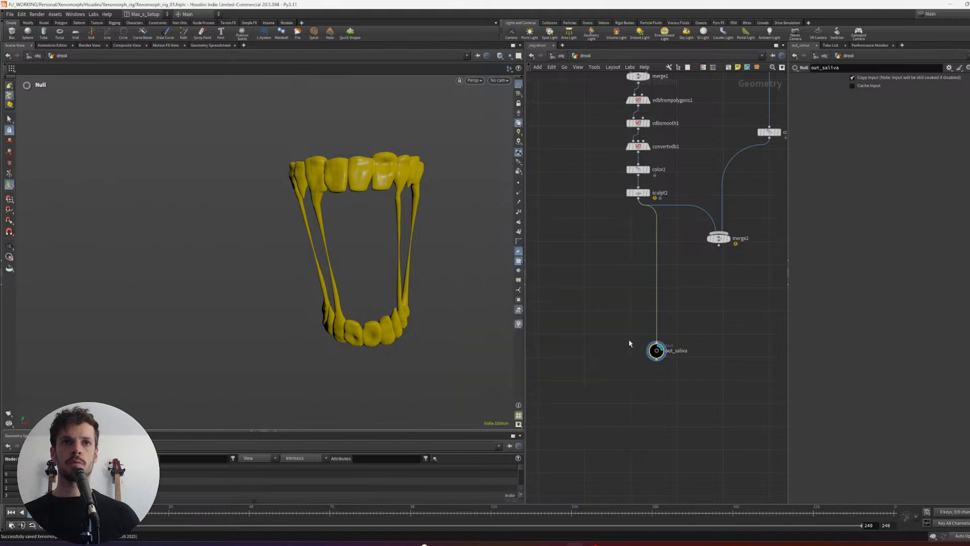
{"action": "key", "text": "shift+w"}
- Add a PolyReduce node after out_saliva and display its output
{"action": "left_click_drag", "start_coordinate": [373, 268], "coordinate": [604, 387], "text": "alt"}
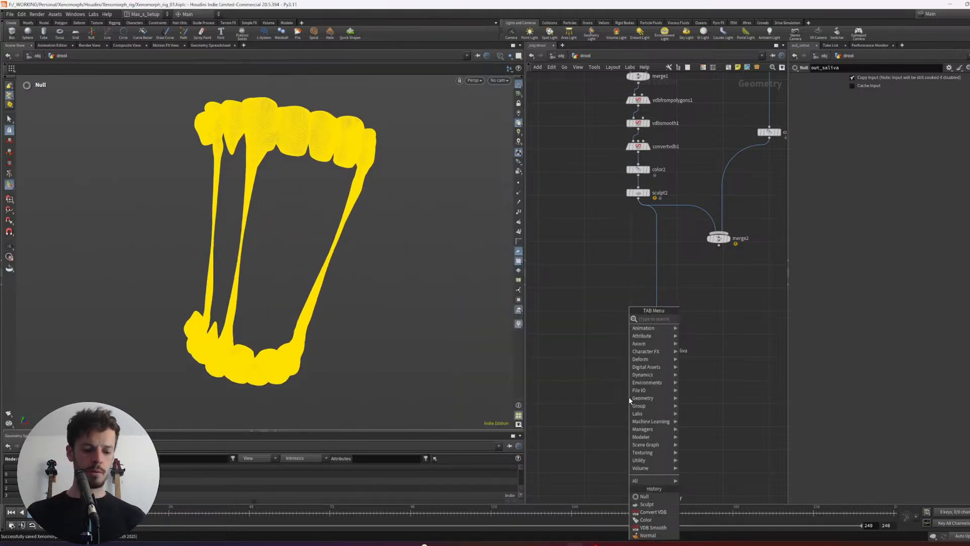
{"action": "type", "text": "polyr"}
{"action": "key", "text": "Return"}
{"action": "left_click", "coordinate": [631, 398]}
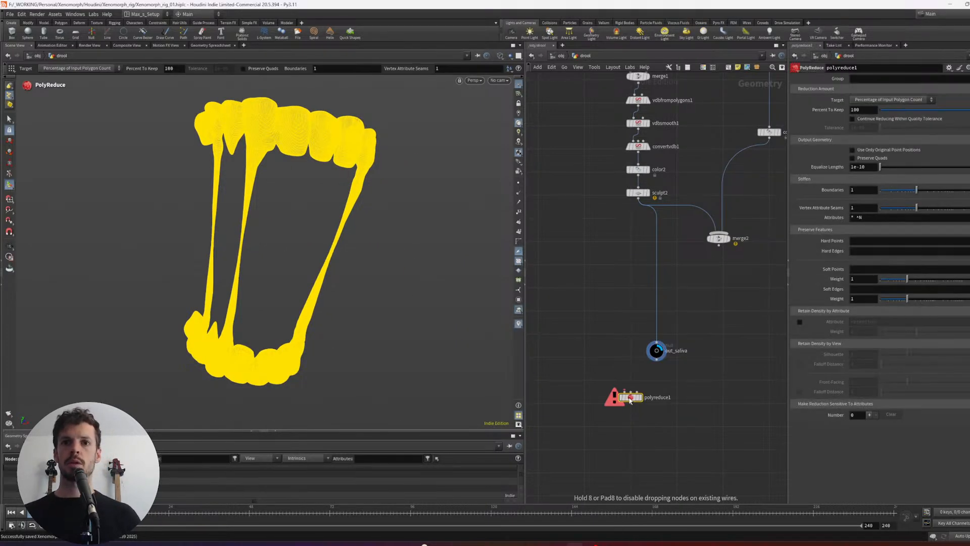
{"action": "left_click_drag", "start_coordinate": [657, 359], "coordinate": [624, 392]}
{"action": "mouse_move", "coordinate": [597, 380]}
{"action": "left_mouse_down"}
{"action": "mouse_move", "coordinate": [632, 411]}
{"action": "mouse_move", "coordinate": [659, 407]}
{"action": "left_mouse_up"}
{"action": "key", "text": "r"}
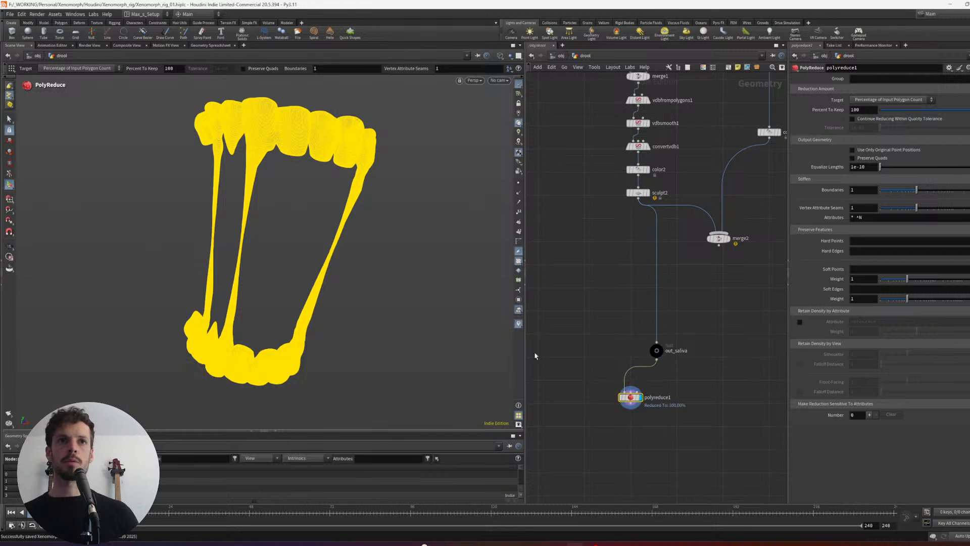
- Set the PolyReduce percentage to keep to 50 and check the polygon count of the reduced drool
{"action": "mouse_move", "coordinate": [360, 204]}
{"action": "middle_mouse_down", "text": "alt"}
{"action": "mouse_move", "coordinate": [393, 260]}
{"action": "mouse_move", "coordinate": [384, 223]}
{"action": "middle_mouse_up", "text": "alt"}
{"action": "key", "text": "shift+w"}
{"action": "key", "text": "shift+w"}
{"action": "right_click_drag", "start_coordinate": [383, 223], "coordinate": [488, 187], "text": "alt"}
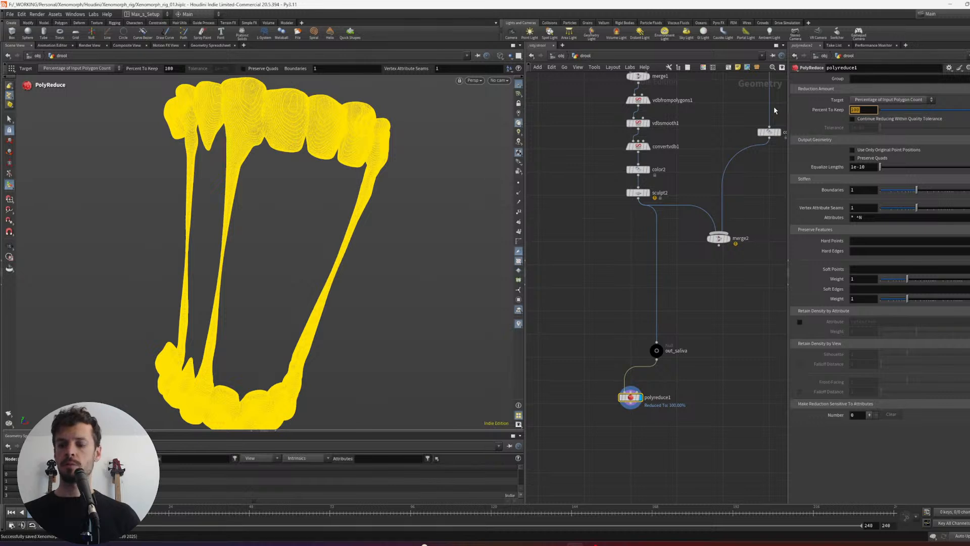
{"action": "type", "text": "50"}
{"action": "key", "text": "Return"}
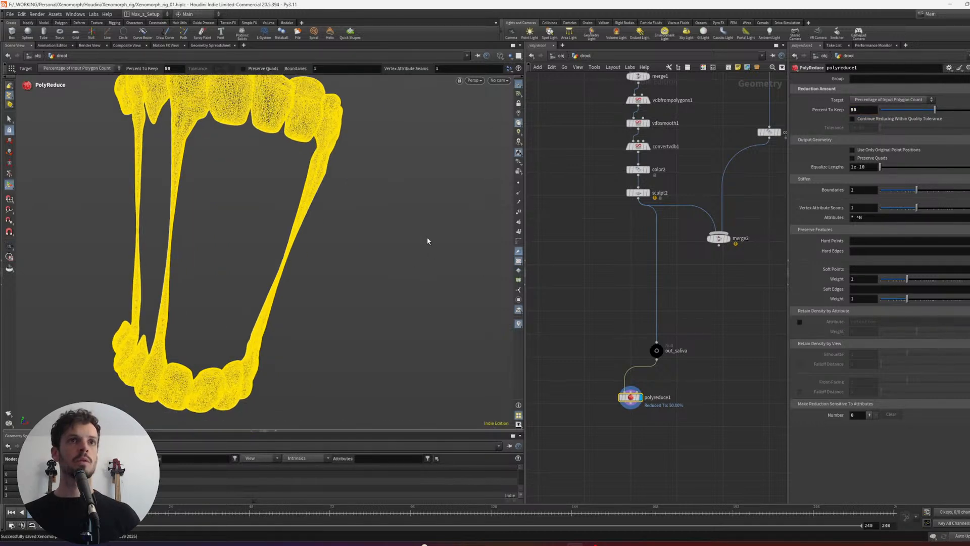
{"action": "middle_click", "coordinate": [632, 400]}
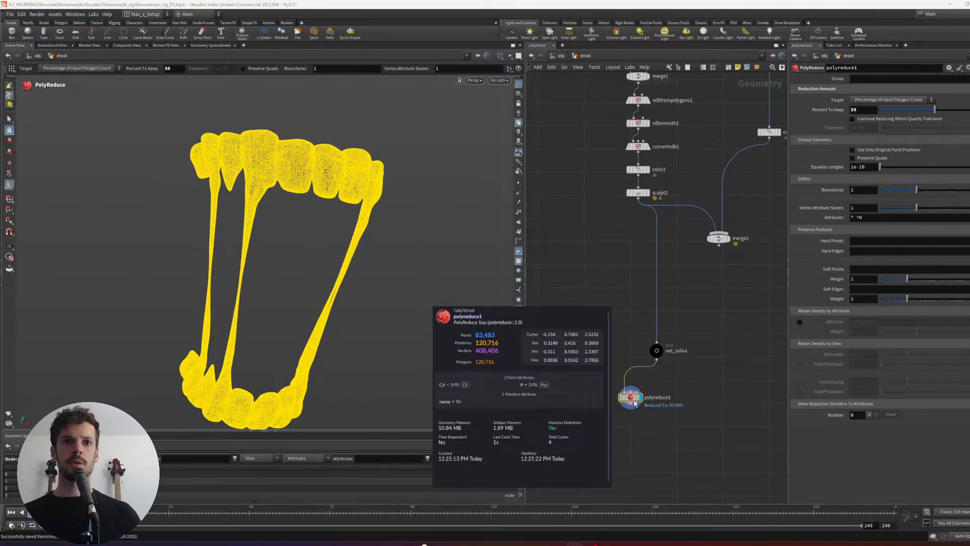
- Line up out_saliva and polyreduce1 in a vertical column below sculpt2
{"action": "left_click_drag", "start_coordinate": [693, 423], "coordinate": [632, 344]}
{"action": "key", "text": "l"}
{"action": "left_click", "coordinate": [632, 357]}
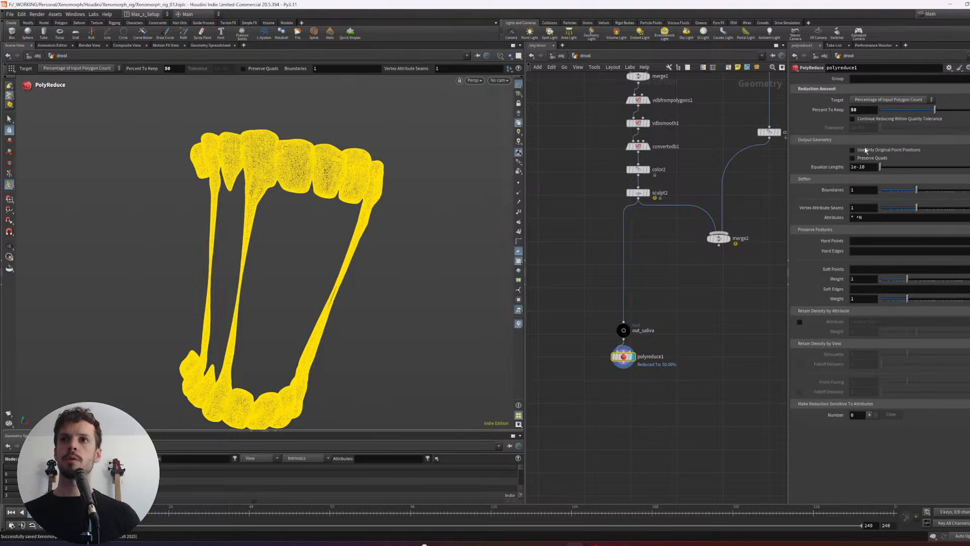
- Set the PolyReduce percentage to keep to 10 and return the viewport to shaded display
{"action": "type", "text": "10"}
{"action": "key", "text": "Return"}
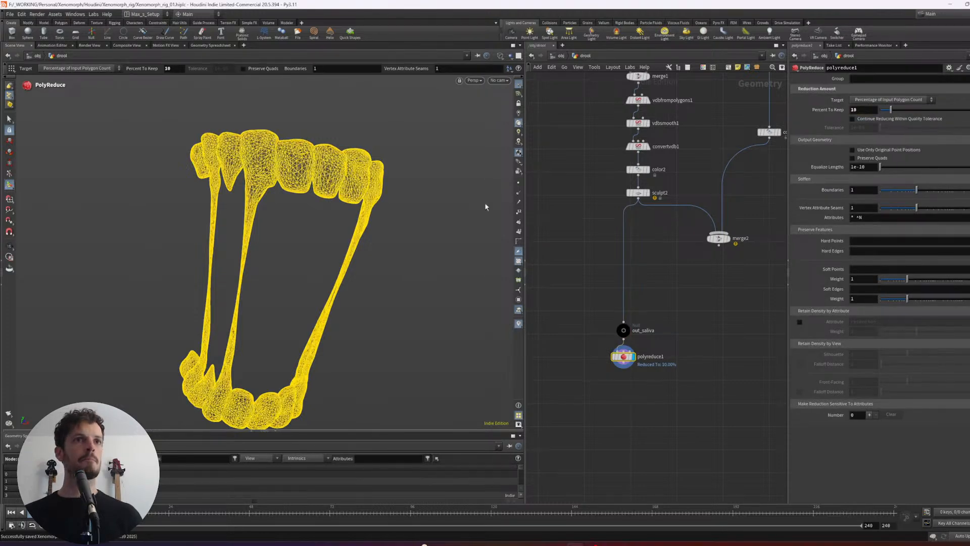
{"action": "key", "text": "Escape"}
{"action": "key", "text": "Return"}
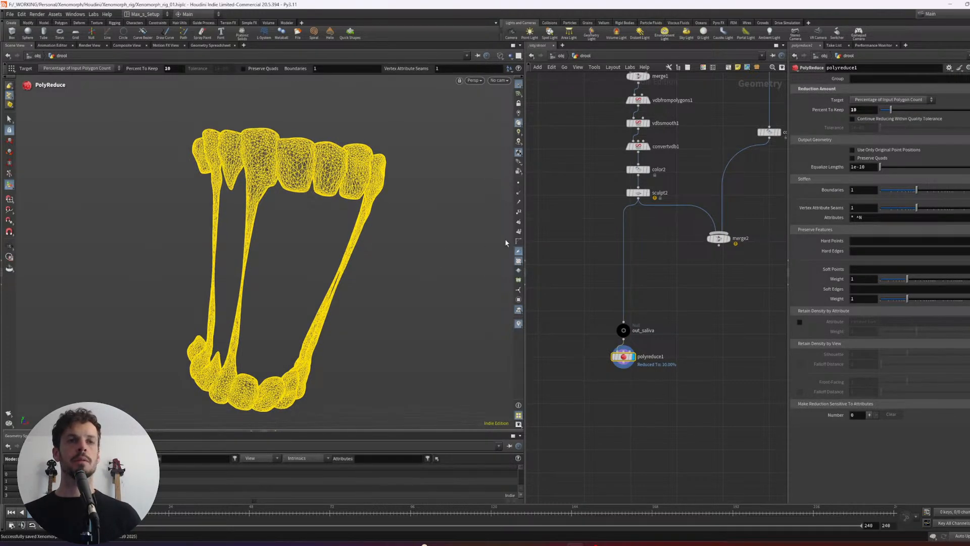
{"action": "key", "text": "w"}
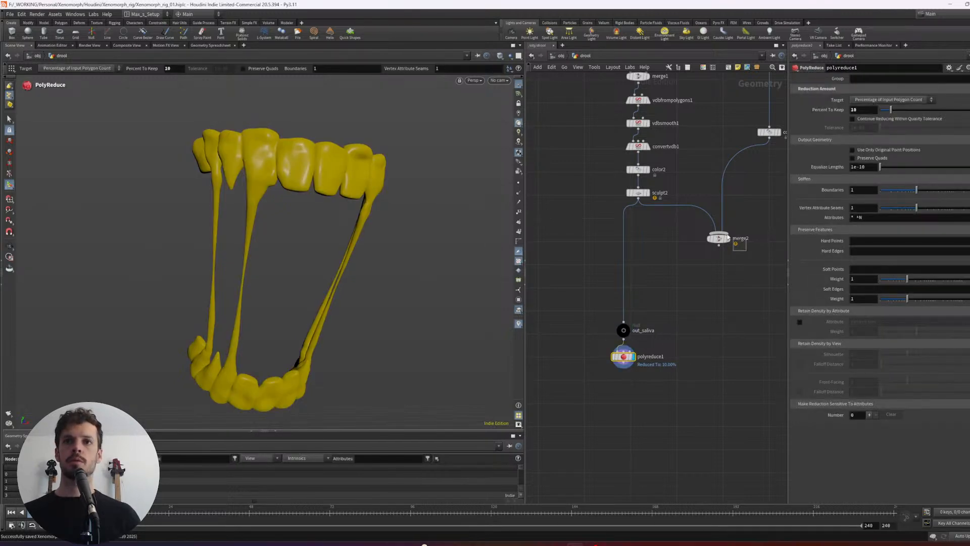
- Move merge2 below polyreduce1, replace its sculpt2 input with the reduced drool and display the merged result with the teeth
{"action": "left_click_drag", "start_coordinate": [727, 236], "coordinate": [721, 236]}
{"action": "left_click_drag", "start_coordinate": [720, 239], "coordinate": [707, 365]}
{"action": "mouse_move", "coordinate": [702, 323]}
{"action": "left_mouse_down"}
{"action": "mouse_move", "coordinate": [652, 367]}
{"action": "mouse_move", "coordinate": [635, 367]}
{"action": "left_mouse_up"}
{"action": "left_click_drag", "start_coordinate": [674, 393], "coordinate": [717, 357]}
{"action": "left_click_drag", "start_coordinate": [708, 365], "coordinate": [696, 408]}
{"action": "left_click", "coordinate": [705, 408]}
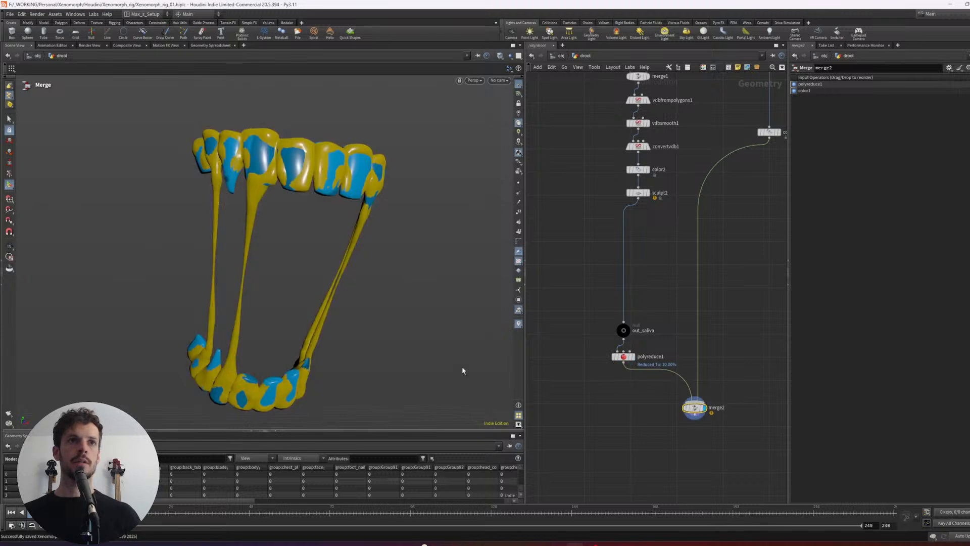
{"action": "left_click_drag", "start_coordinate": [438, 261], "coordinate": [477, 273]}
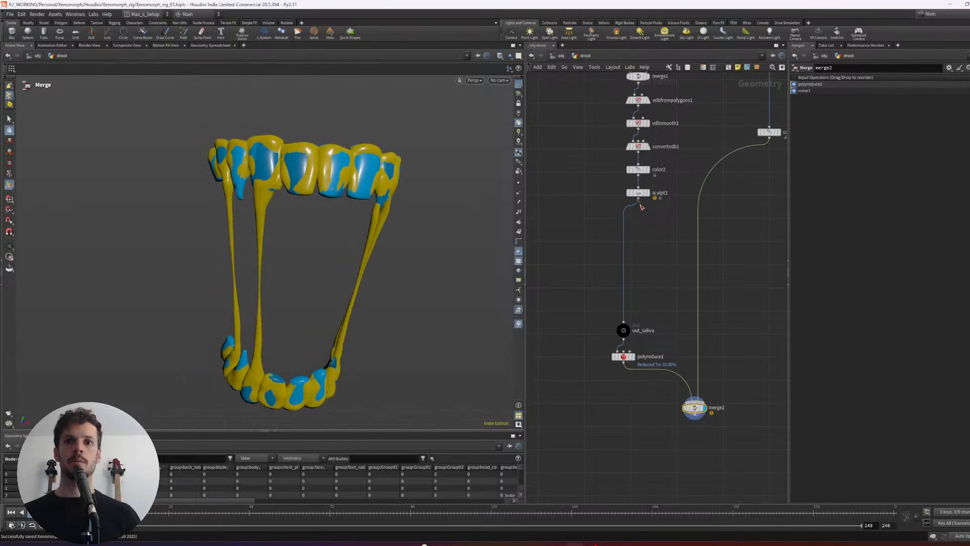
- Examine the reduced drool over the teeth from several angles, checking it in wireframe and shaded display
{"action": "scroll", "coordinate": [422, 258], "scroll_direction": "down", "scroll_amount": 4}
{"action": "mouse_move", "coordinate": [422, 258]}
{"action": "left_mouse_down", "text": "alt"}
{"action": "mouse_move", "coordinate": [262, 263]}
{"action": "mouse_move", "coordinate": [362, 258]}
{"action": "left_mouse_up", "text": "alt"}
{"action": "key", "text": "shift+w"}
{"action": "key", "text": "shift+w"}
{"action": "key", "text": "shift+w"}
{"action": "key", "text": "shift+w"}
{"action": "right_click_drag", "start_coordinate": [361, 259], "coordinate": [472, 239], "text": "alt"}
{"action": "middle_click_drag", "start_coordinate": [472, 239], "coordinate": [324, 288]}
{"action": "right_click_drag", "start_coordinate": [323, 288], "coordinate": [411, 239]}
{"action": "left_click_drag", "start_coordinate": [412, 240], "coordinate": [370, 218]}
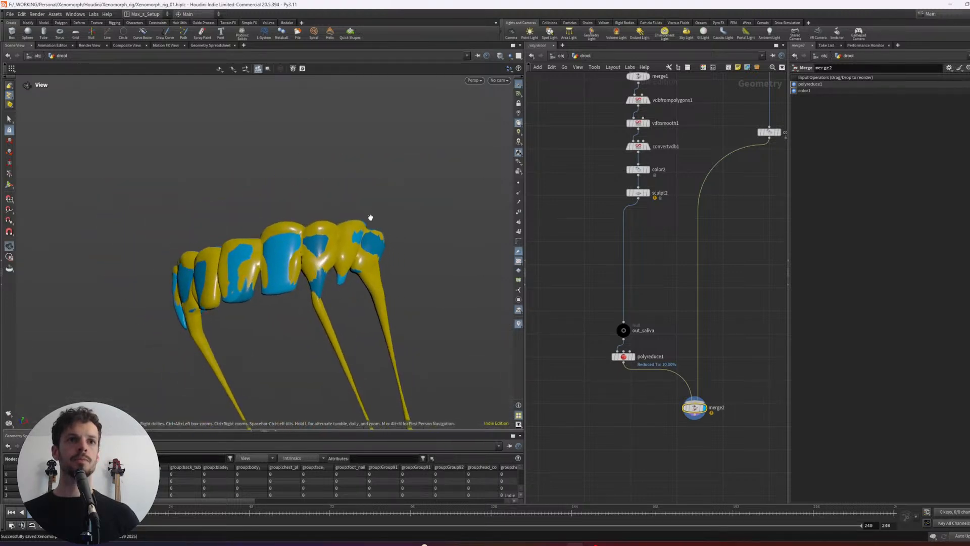
{"action": "right_click_drag", "start_coordinate": [369, 218], "coordinate": [221, 277]}
{"action": "middle_click_drag", "start_coordinate": [221, 276], "coordinate": [339, 234]}
{"action": "left_click_drag", "start_coordinate": [340, 233], "coordinate": [293, 214]}
{"action": "mouse_move", "coordinate": [293, 214]}
{"action": "right_mouse_down"}
{"action": "mouse_move", "coordinate": [393, 202]}
{"action": "mouse_move", "coordinate": [359, 208]}
{"action": "right_mouse_up"}
{"action": "middle_click_drag", "start_coordinate": [360, 208], "coordinate": [322, 216], "text": "alt"}
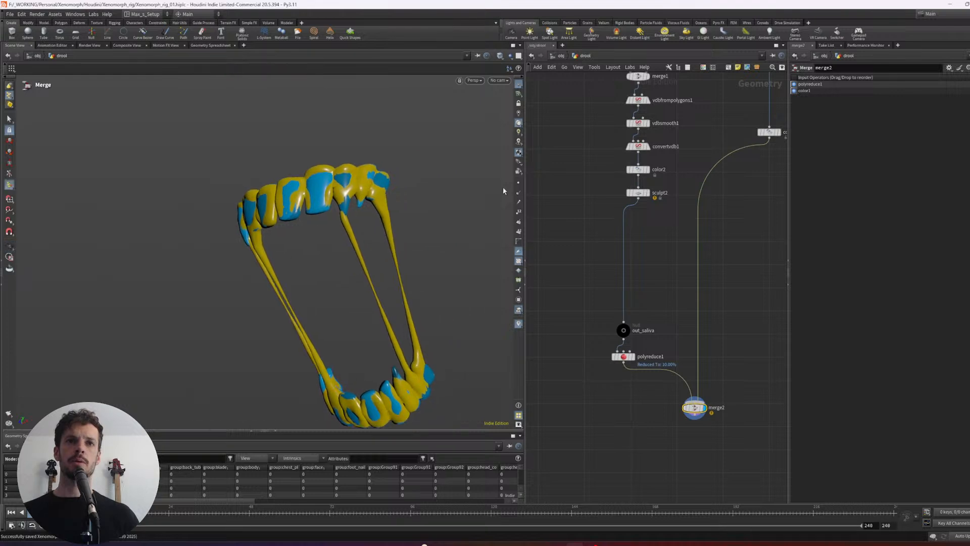
- Replace merge2's polyreduce1 input with sculpt2 and display the merged drool and teeth
{"action": "left_click_drag", "start_coordinate": [575, 197], "coordinate": [656, 187]}
{"action": "left_click", "coordinate": [648, 192]}
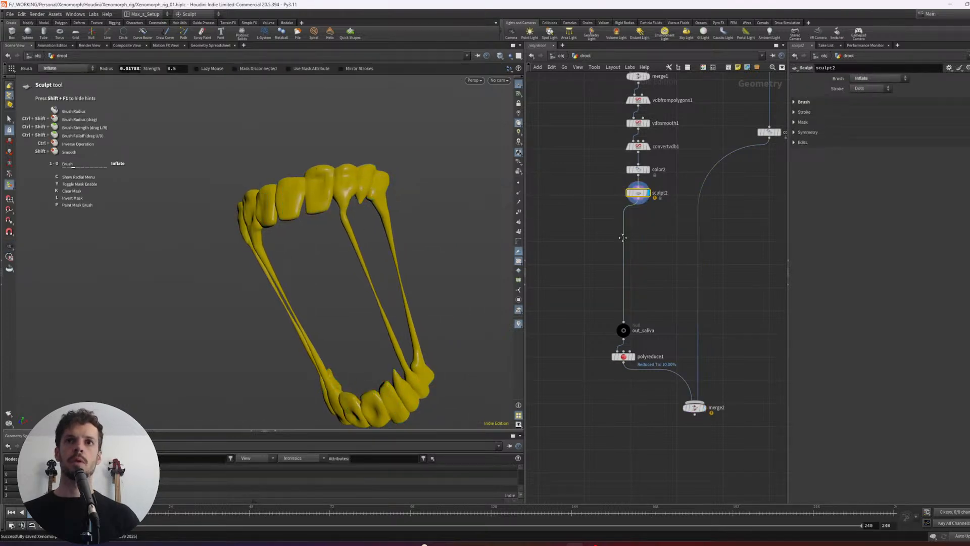
{"action": "middle_click_drag", "start_coordinate": [622, 238], "coordinate": [625, 251]}
{"action": "left_click_drag", "start_coordinate": [687, 395], "coordinate": [645, 218]}
{"action": "left_click_drag", "start_coordinate": [762, 371], "coordinate": [691, 463]}
{"action": "key", "text": "r"}
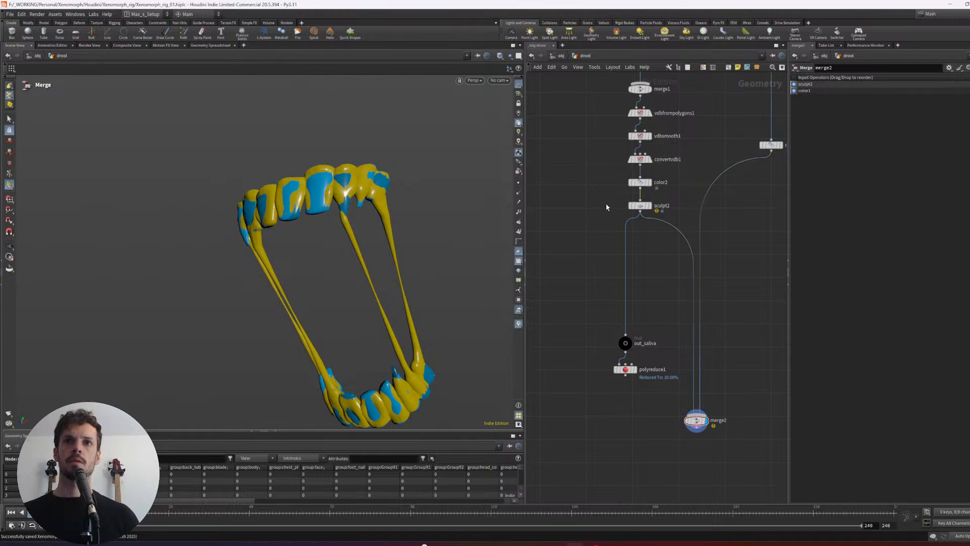
- Inflate and smooth the upper ends of the drool strands where they meet the upper teeth, using sculpt2
{"action": "left_click", "coordinate": [630, 204]}
{"action": "right_click_drag", "start_coordinate": [352, 213], "coordinate": [396, 192], "text": "alt"}
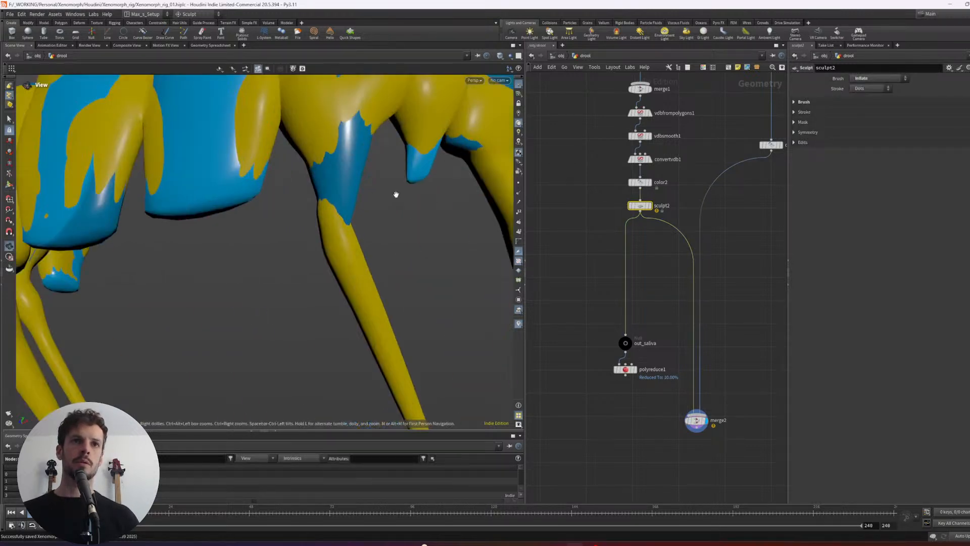
{"action": "right_click_drag", "start_coordinate": [333, 214], "coordinate": [321, 225], "text": "alt"}
{"action": "mouse_move", "coordinate": [338, 206]}
{"action": "left_mouse_down"}
{"action": "mouse_move", "coordinate": [337, 217]}
{"action": "mouse_move", "coordinate": [324, 212]}
{"action": "mouse_move", "coordinate": [339, 194]}
{"action": "mouse_move", "coordinate": [353, 214]}
{"action": "mouse_move", "coordinate": [404, 185]}
{"action": "left_mouse_up"}
{"action": "right_click", "coordinate": [340, 219]}
{"action": "left_click", "coordinate": [359, 247]}
{"action": "key", "text": "shift"}
{"action": "scroll", "coordinate": [327, 211], "scroll_direction": "down", "scroll_amount": 5, "text": "alt"}
{"action": "scroll", "coordinate": [382, 186], "scroll_direction": "up", "scroll_amount": 3, "text": "alt"}
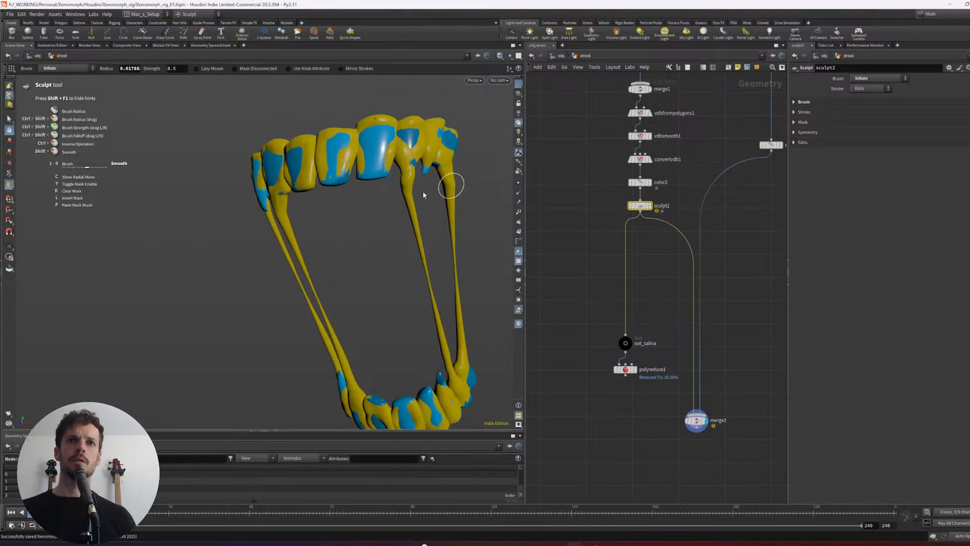
{"action": "left_click_drag", "start_coordinate": [422, 264], "coordinate": [398, 247], "text": "alt"}
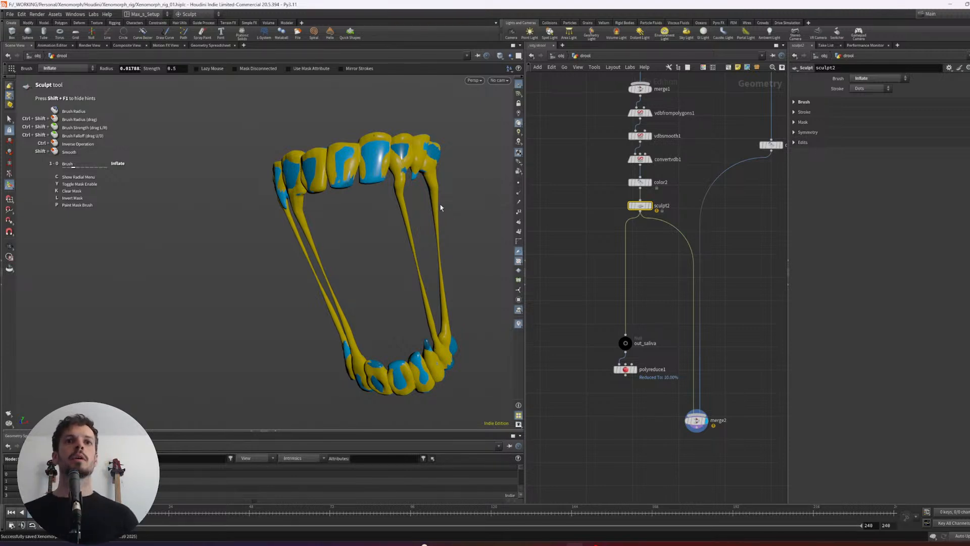
- Examine the sculpted drool strands and their contact with the upper and lower teeth from several angles
{"action": "middle_click_drag", "start_coordinate": [441, 208], "coordinate": [426, 212], "text": "alt"}
{"action": "right_click_drag", "start_coordinate": [426, 211], "coordinate": [422, 195], "text": "alt"}
{"action": "right_click_drag", "start_coordinate": [351, 197], "coordinate": [392, 191], "text": "alt"}
{"action": "left_click_drag", "start_coordinate": [391, 191], "coordinate": [385, 183], "text": "alt"}
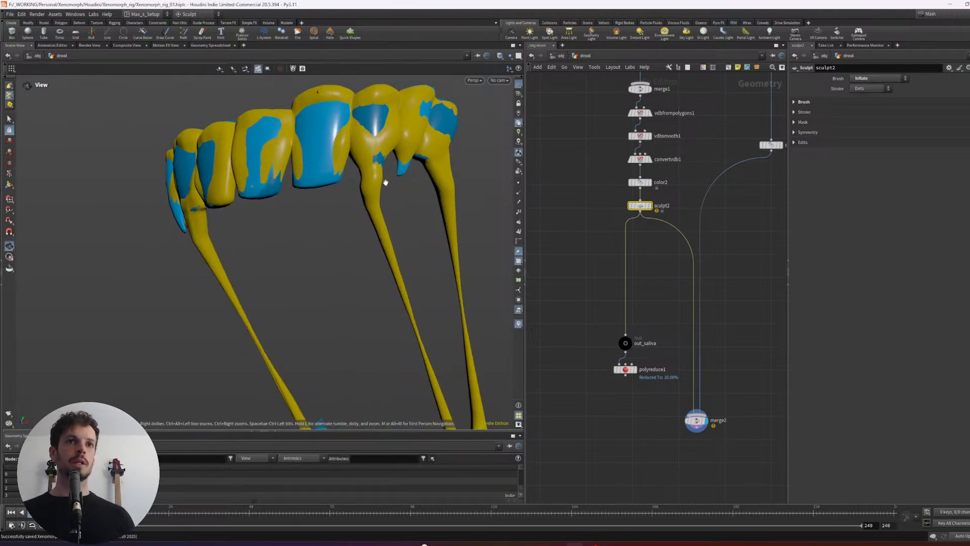
{"action": "right_click_drag", "start_coordinate": [386, 182], "coordinate": [336, 192], "text": "alt"}
{"action": "left_click_drag", "start_coordinate": [337, 191], "coordinate": [381, 189], "text": "alt"}
{"action": "left_click_drag", "start_coordinate": [297, 199], "coordinate": [309, 186], "text": "alt"}
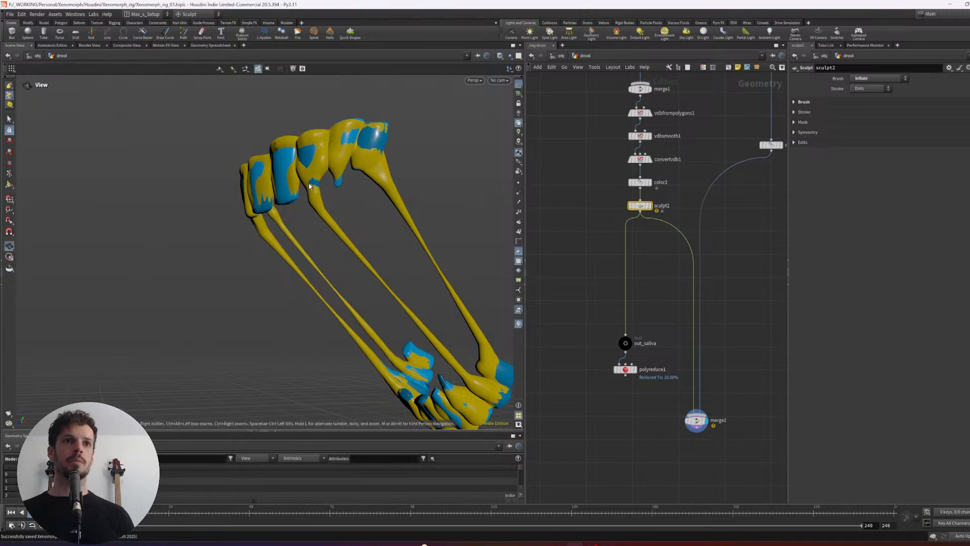
{"action": "mouse_move", "coordinate": [315, 193]}
{"action": "right_mouse_down", "text": "alt"}
{"action": "mouse_move", "coordinate": [341, 183]}
{"action": "mouse_move", "coordinate": [310, 190]}
{"action": "right_mouse_up", "text": "alt"}
{"action": "left_click_drag", "start_coordinate": [310, 190], "coordinate": [359, 171], "text": "alt"}
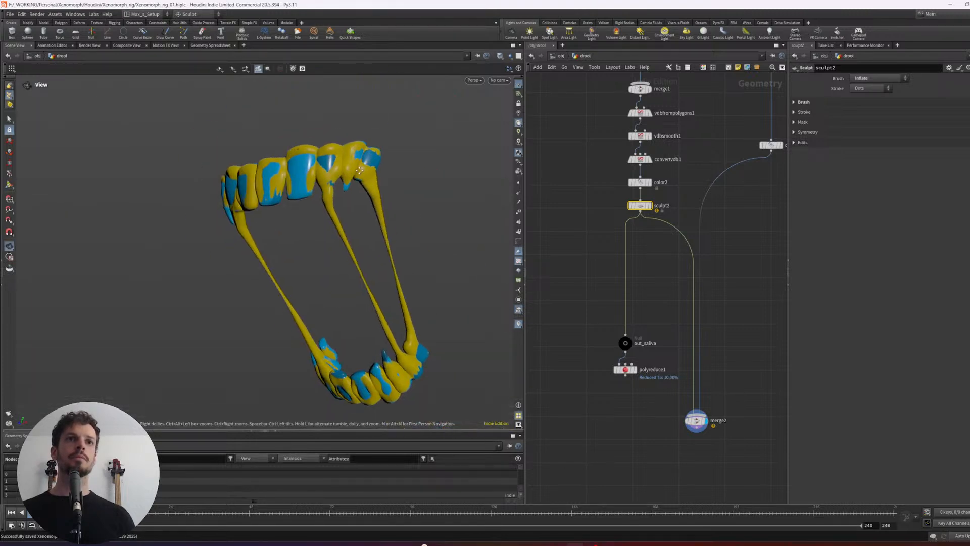
{"action": "middle_click_drag", "start_coordinate": [359, 171], "coordinate": [369, 159], "text": "alt"}
{"action": "left_click_drag", "start_coordinate": [320, 206], "coordinate": [338, 199], "text": "alt"}
{"action": "right_click_drag", "start_coordinate": [339, 200], "coordinate": [352, 208], "text": "alt"}
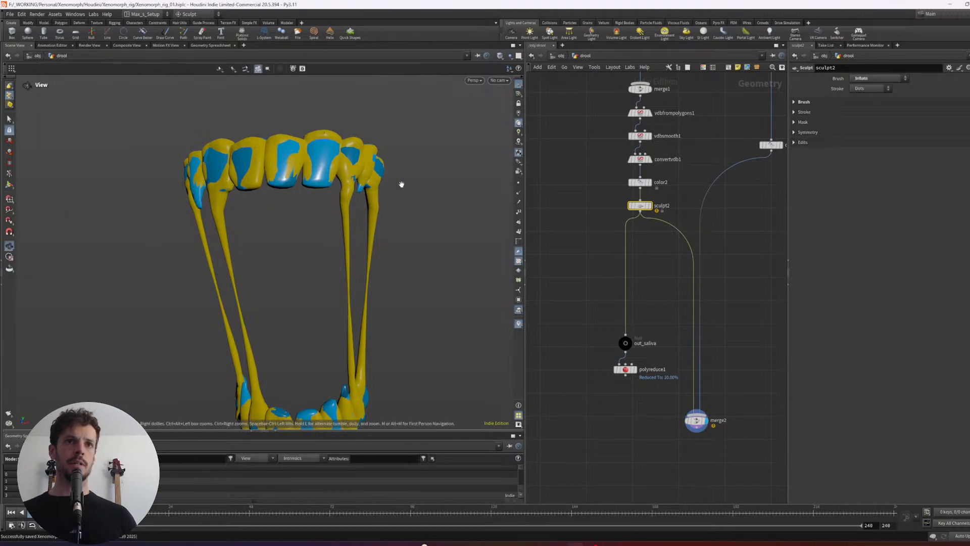
{"action": "right_click_drag", "start_coordinate": [401, 184], "coordinate": [453, 233], "text": "alt"}
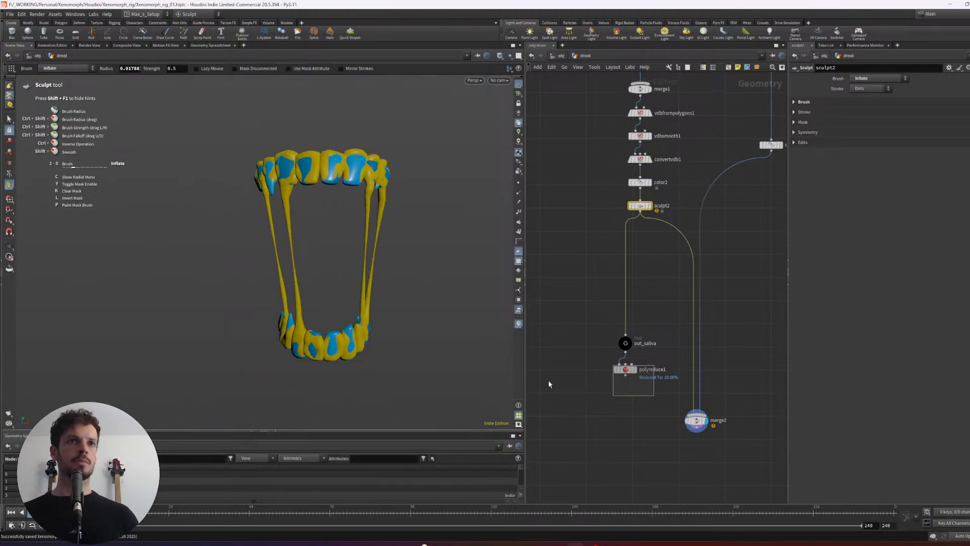
- Display polyreduce1 and feed it into merge2 again in place of sculpt2
{"action": "left_click_drag", "start_coordinate": [399, 255], "coordinate": [386, 236], "text": "alt"}
{"action": "left_click_drag", "start_coordinate": [393, 286], "coordinate": [432, 324], "text": "alt"}
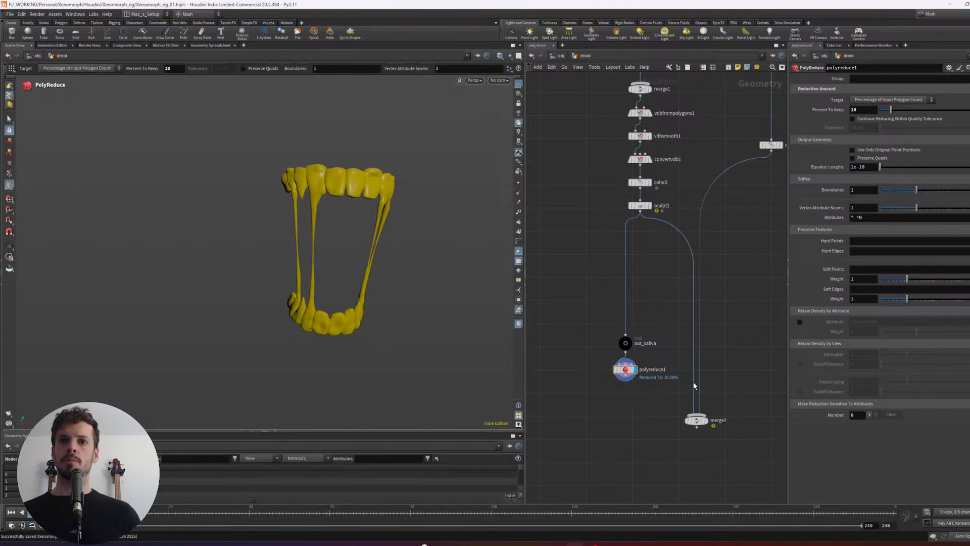
{"action": "scroll", "coordinate": [633, 335], "scroll_direction": "down", "scroll_amount": 3}
{"action": "scroll", "coordinate": [651, 375], "scroll_direction": "up", "scroll_amount": 2}
{"action": "key", "text": "Tab"}
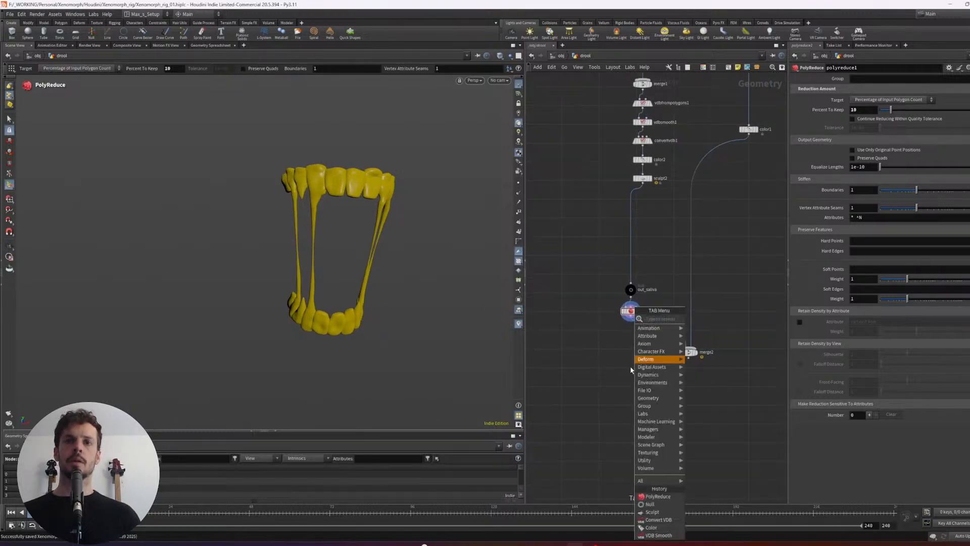
{"action": "type", "text": "null"}
{"action": "key", "text": "Return"}
{"action": "left_click", "coordinate": [627, 389]}
{"action": "scroll", "coordinate": [633, 352], "scroll_direction": "up", "scroll_amount": 3}
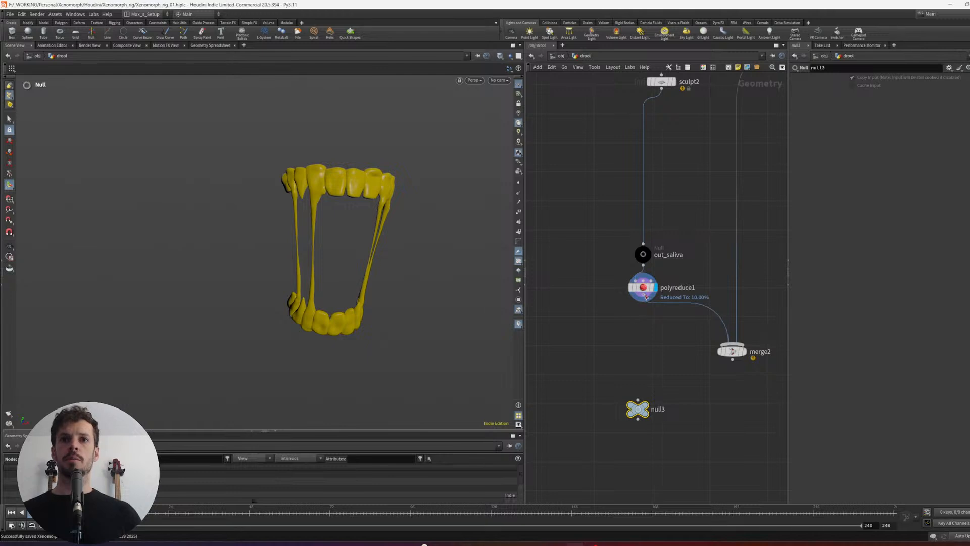
{"action": "left_click_drag", "start_coordinate": [644, 301], "coordinate": [638, 401]}
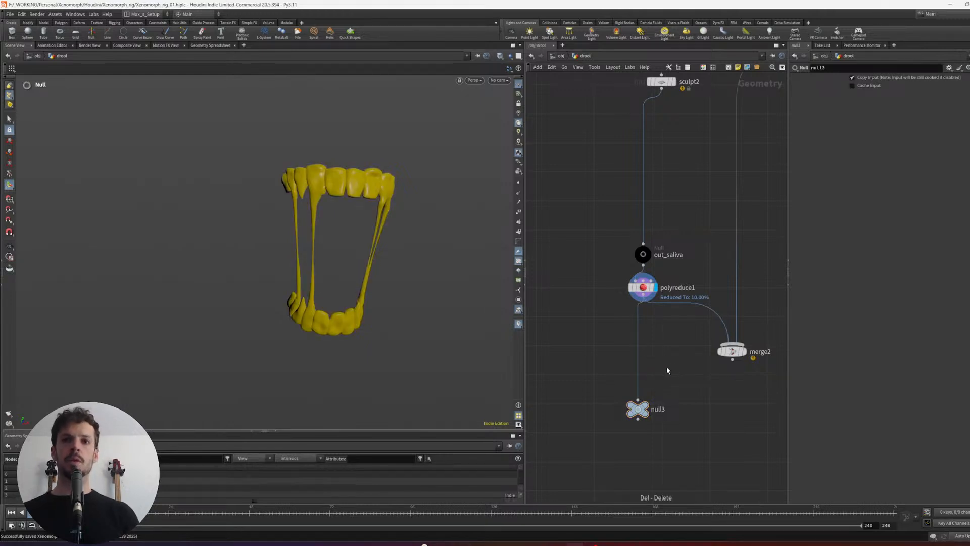
{"action": "key", "text": "y"}
{"action": "left_click_drag", "start_coordinate": [666, 356], "coordinate": [602, 372]}
{"action": "left_click_drag", "start_coordinate": [643, 413], "coordinate": [600, 398]}
- Move out_saliva below polyreduce1, rewire it to output the reduced drool, then display it and inspect its geometry information
{"action": "left_click_drag", "start_coordinate": [642, 257], "coordinate": [615, 256]}
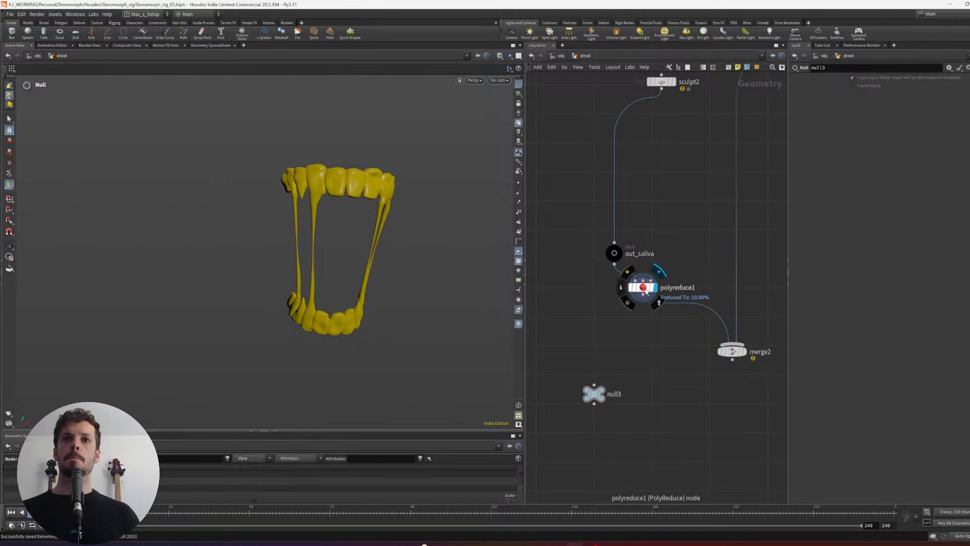
{"action": "left_click_drag", "start_coordinate": [643, 289], "coordinate": [653, 286]}
{"action": "mouse_move", "coordinate": [662, 89]}
{"action": "left_mouse_down"}
{"action": "mouse_move", "coordinate": [641, 266]}
{"action": "mouse_move", "coordinate": [645, 359]}
{"action": "left_mouse_up"}
{"action": "left_click", "coordinate": [642, 269]}
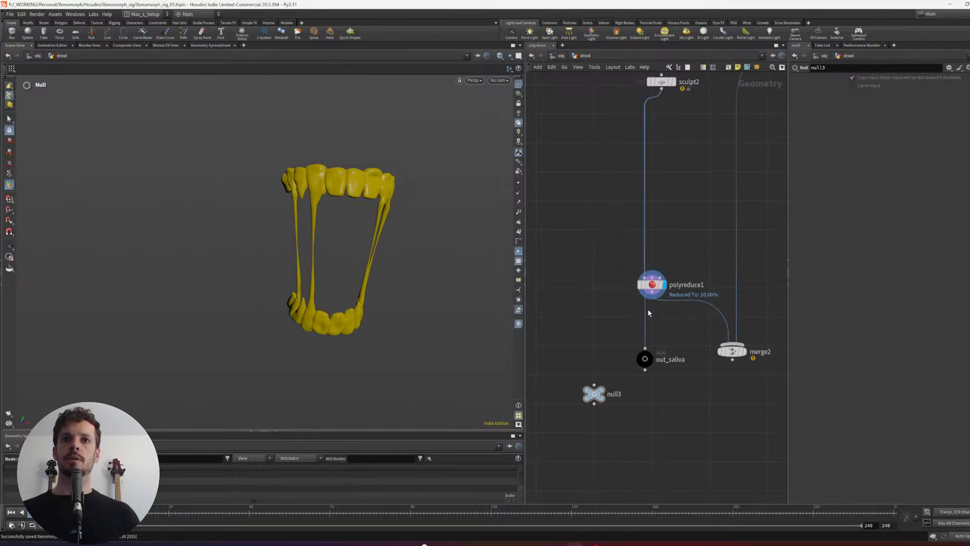
{"action": "left_click", "coordinate": [644, 359]}
{"action": "left_click_drag", "start_coordinate": [652, 314], "coordinate": [652, 404]}
{"action": "left_click", "coordinate": [650, 356]}
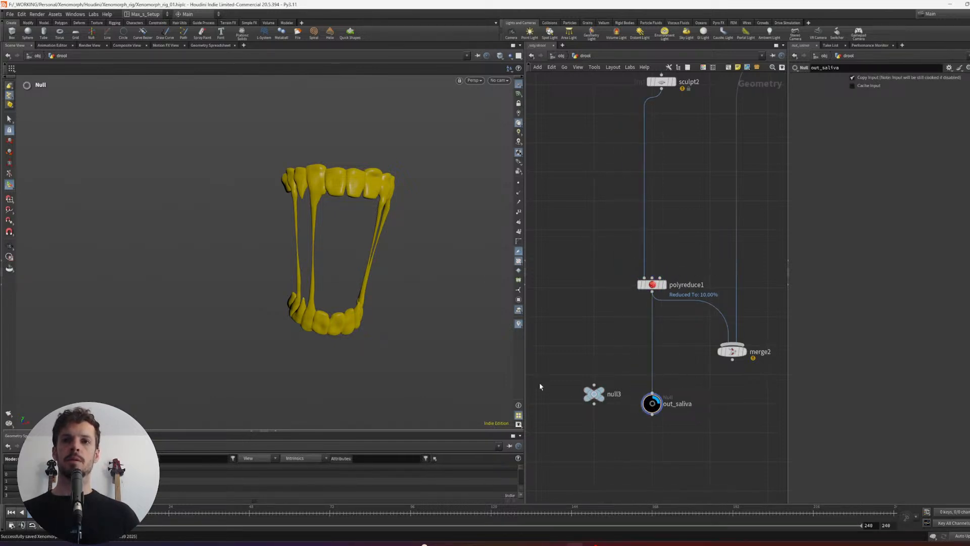
{"action": "left_click_drag", "start_coordinate": [339, 293], "coordinate": [364, 327], "text": "alt"}
{"action": "key", "text": "Return"}
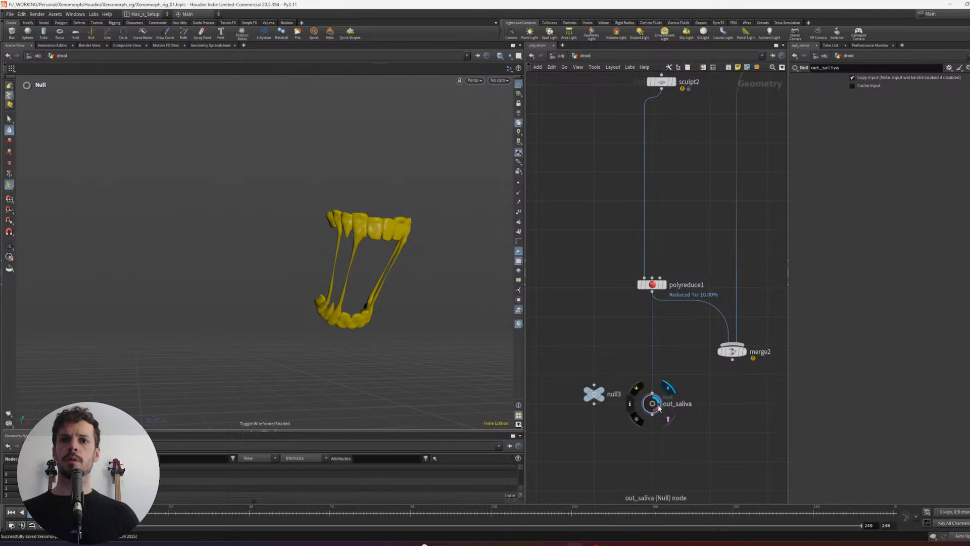
{"action": "middle_click", "coordinate": [652, 405]}
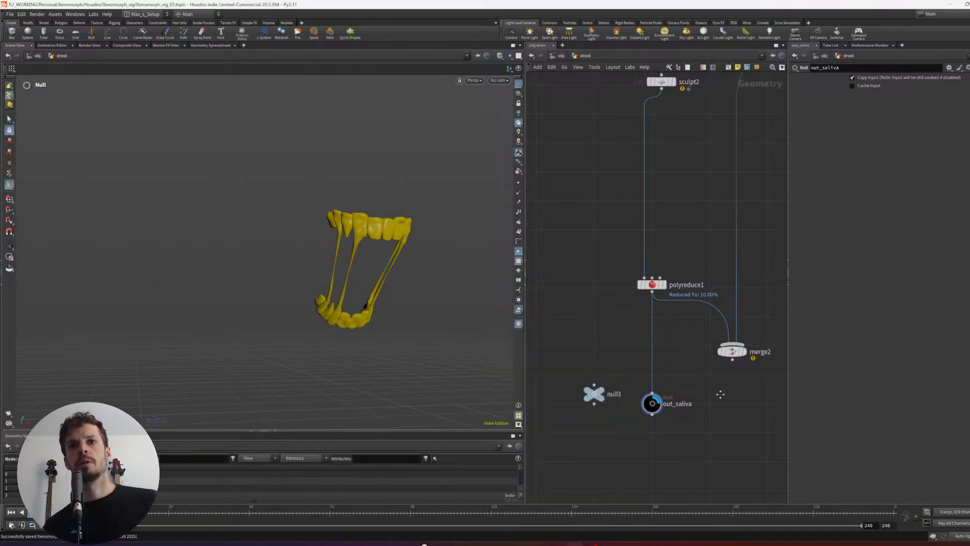
{"action": "scroll", "coordinate": [708, 392], "scroll_direction": "down", "scroll_amount": 3}
- Leave the drool network, open the lopnet1 network and show the Xenomorph in wireframe
{"action": "key", "text": "u"}
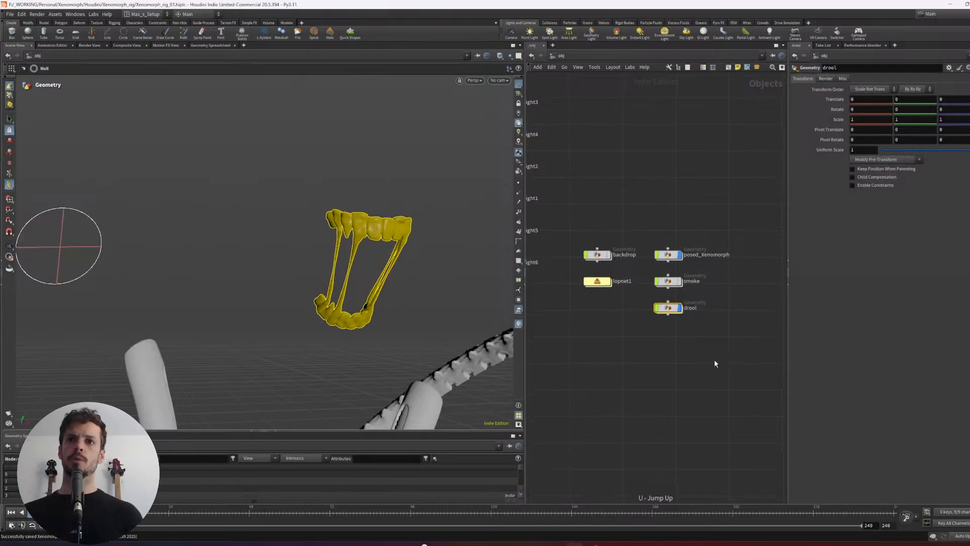
{"action": "left_click", "coordinate": [688, 353]}
{"action": "middle_click_drag", "start_coordinate": [343, 275], "coordinate": [335, 199], "text": "alt"}
{"action": "scroll", "coordinate": [336, 199], "scroll_direction": "down", "scroll_amount": 2}
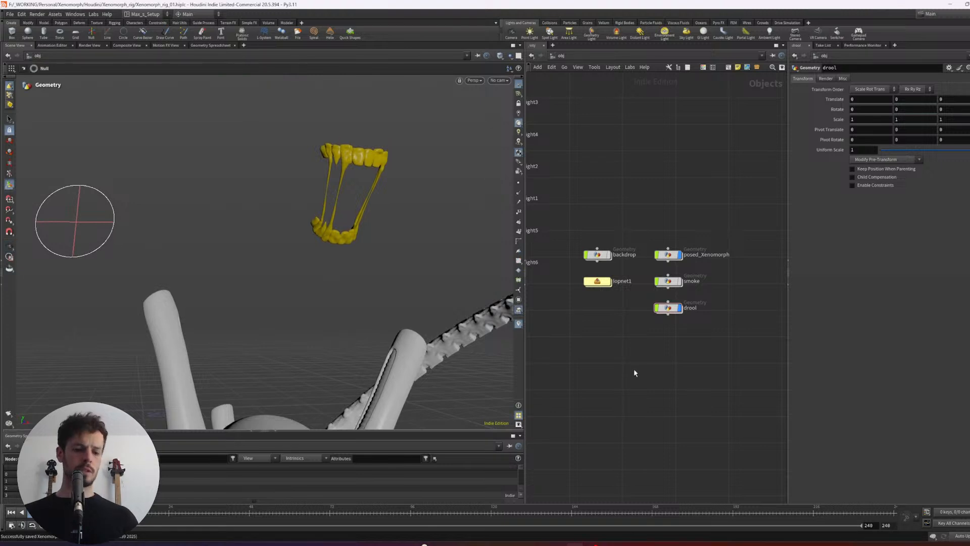
{"action": "left_click_drag", "start_coordinate": [419, 347], "coordinate": [347, 221], "text": "alt"}
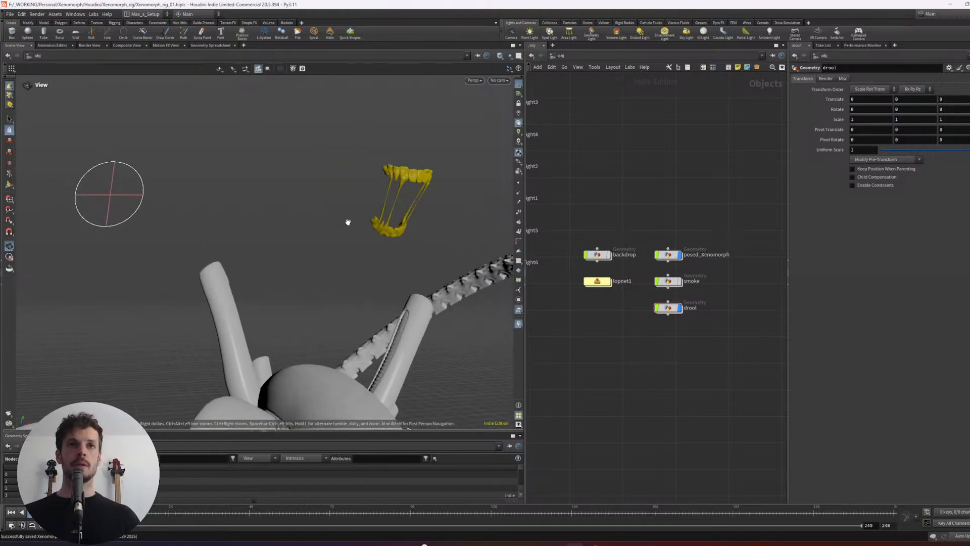
{"action": "middle_click_drag", "start_coordinate": [665, 365], "coordinate": [680, 385]}
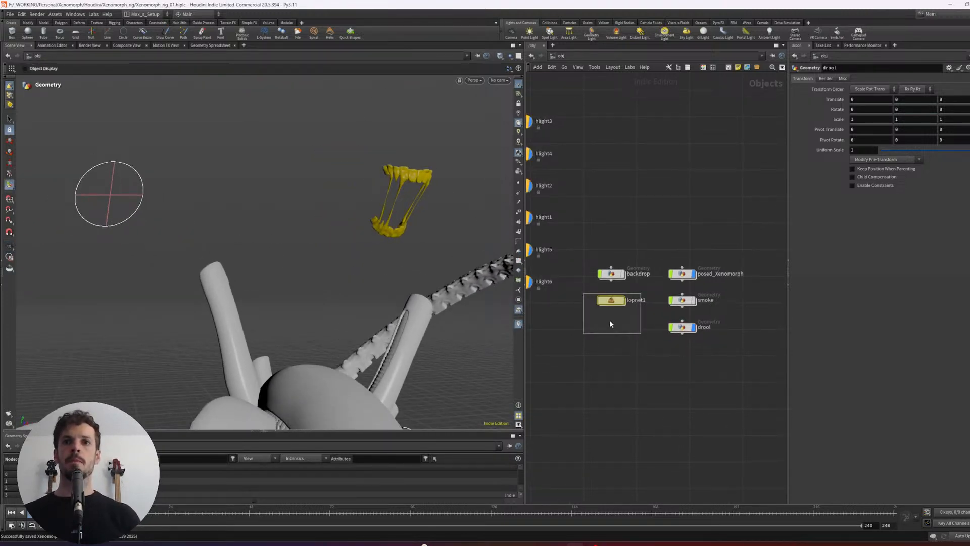
{"action": "left_click_drag", "start_coordinate": [610, 322], "coordinate": [641, 333]}
{"action": "key", "text": "i"}
{"action": "middle_click_drag", "start_coordinate": [665, 269], "coordinate": [667, 227]}
{"action": "scroll", "coordinate": [716, 380], "scroll_direction": "down", "scroll_amount": 3}
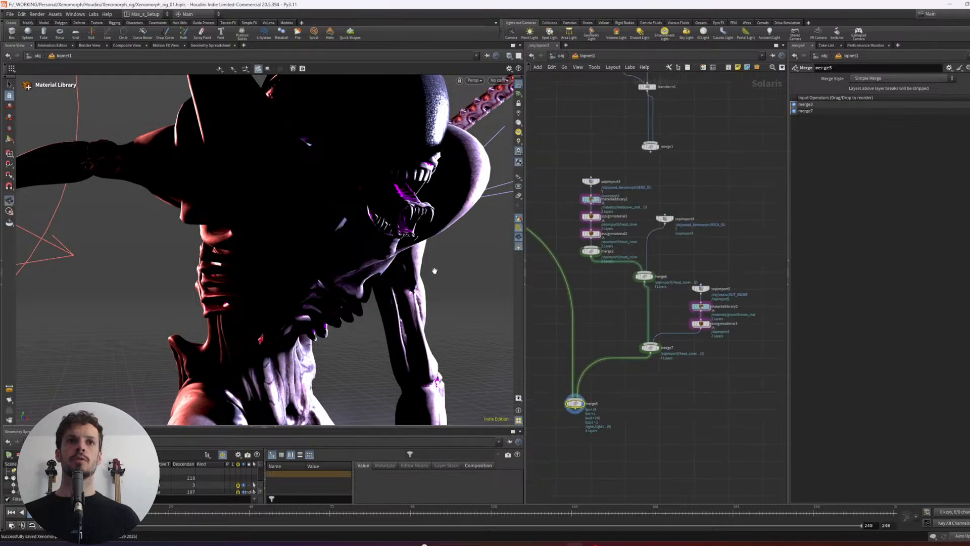
{"action": "left_click_drag", "start_coordinate": [435, 271], "coordinate": [289, 245], "text": "alt"}
{"action": "key", "text": "shift+w"}
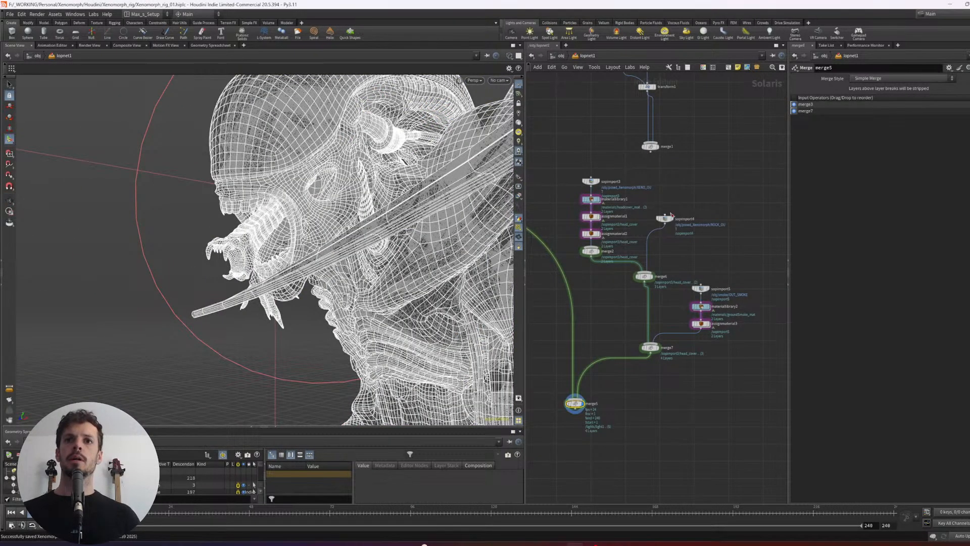
- Move sopimport4 away from the character's node chain and display only the character's sopimport3 node
{"action": "left_click_drag", "start_coordinate": [667, 218], "coordinate": [706, 204]}
{"action": "middle_click_drag", "start_coordinate": [664, 209], "coordinate": [704, 218]}
{"action": "left_click_drag", "start_coordinate": [602, 166], "coordinate": [659, 278]}
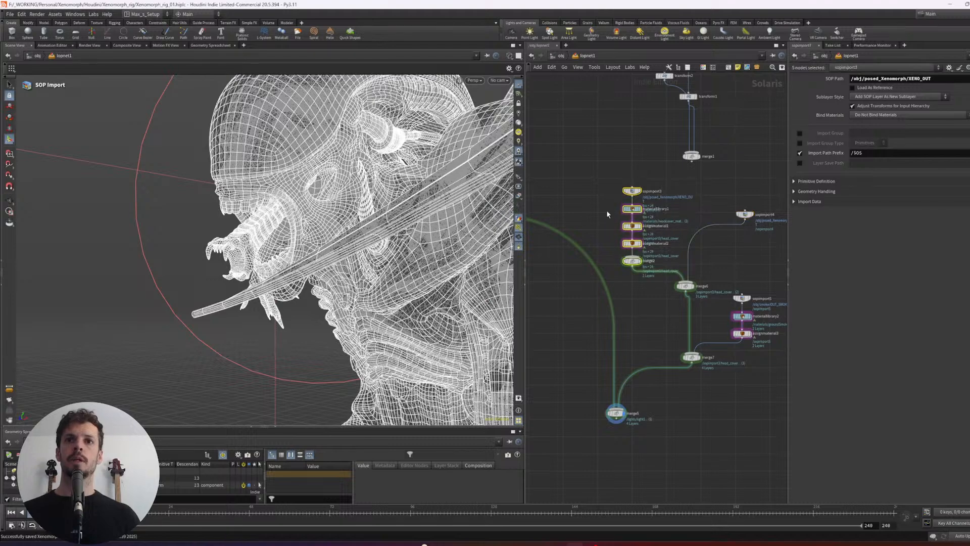
{"action": "left_click_drag", "start_coordinate": [596, 191], "coordinate": [646, 182]}
{"action": "key", "text": "r"}
{"action": "left_click_drag", "start_coordinate": [342, 202], "coordinate": [602, 188], "text": "alt"}
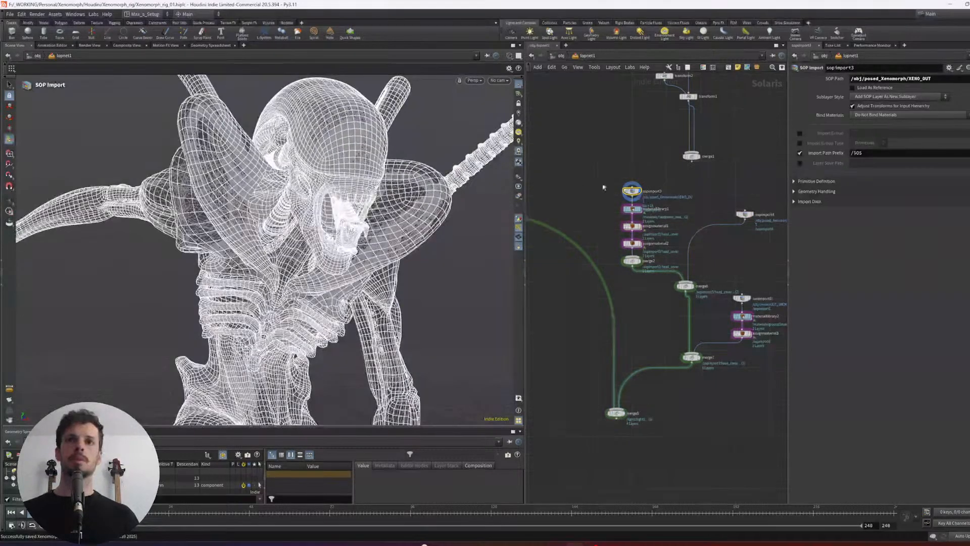
- Rename the sopimport3 node as XENOMORPH
{"action": "key", "text": "F2"}
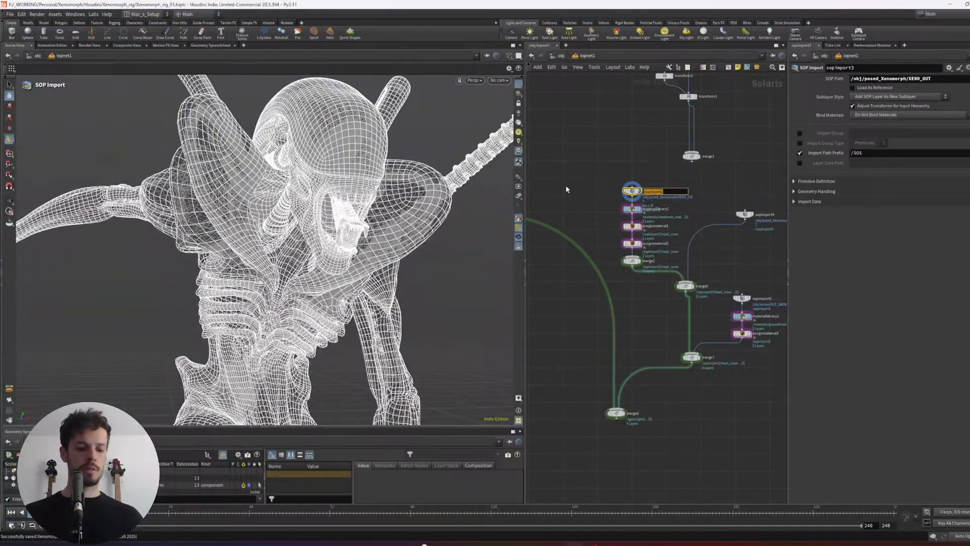
{"action": "key", "text": "Caps_Lock"}
{"action": "type", "text": "XENOMORPH"}
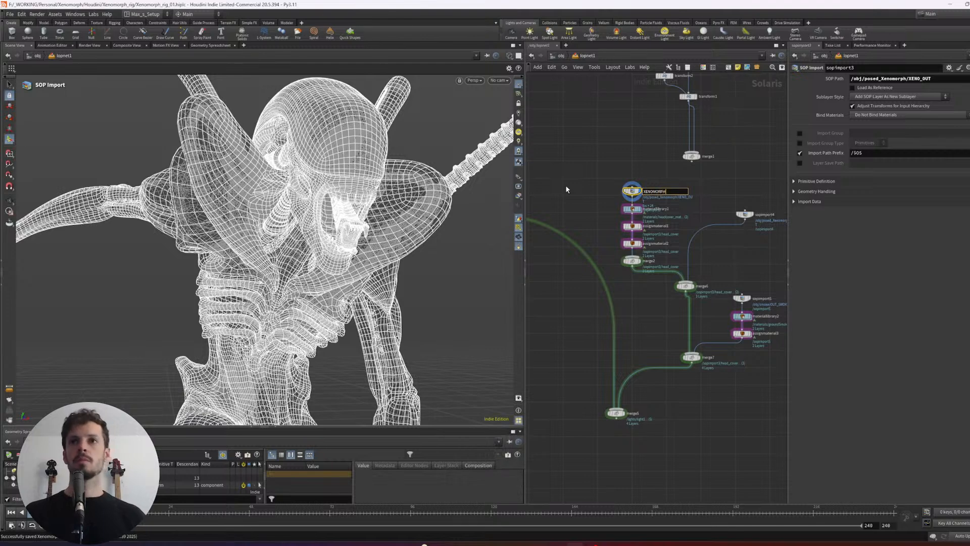
{"action": "key", "text": "Return"}
{"action": "key", "text": "Caps_Lock"}
- Shift merge5 and reroute the wire coming from the lights into it through a dot
{"action": "middle_click_drag", "start_coordinate": [585, 189], "coordinate": [666, 182]}
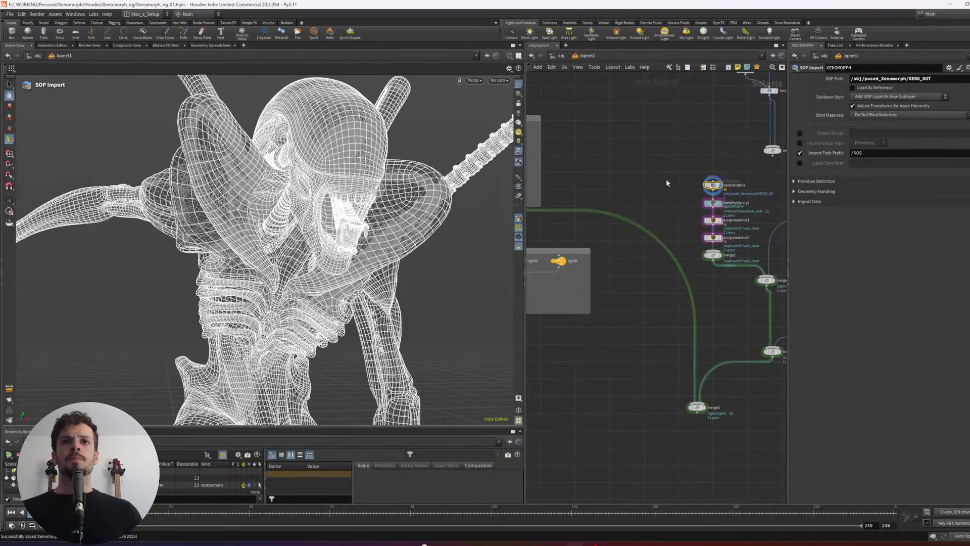
{"action": "scroll", "coordinate": [670, 181], "scroll_direction": "down", "scroll_amount": 3}
{"action": "left_click_drag", "start_coordinate": [666, 225], "coordinate": [648, 300], "text": "alt"}
{"action": "left_click_drag", "start_coordinate": [680, 243], "coordinate": [670, 183]}
{"action": "scroll", "coordinate": [703, 182], "scroll_direction": "up", "scroll_amount": 3}
- Add a SOP Import node beside the XENOMORPH node and display it
{"action": "left_click", "coordinate": [729, 190]}
{"action": "middle_click_drag", "start_coordinate": [730, 190], "coordinate": [728, 187]}
{"action": "key", "text": "Tab"}
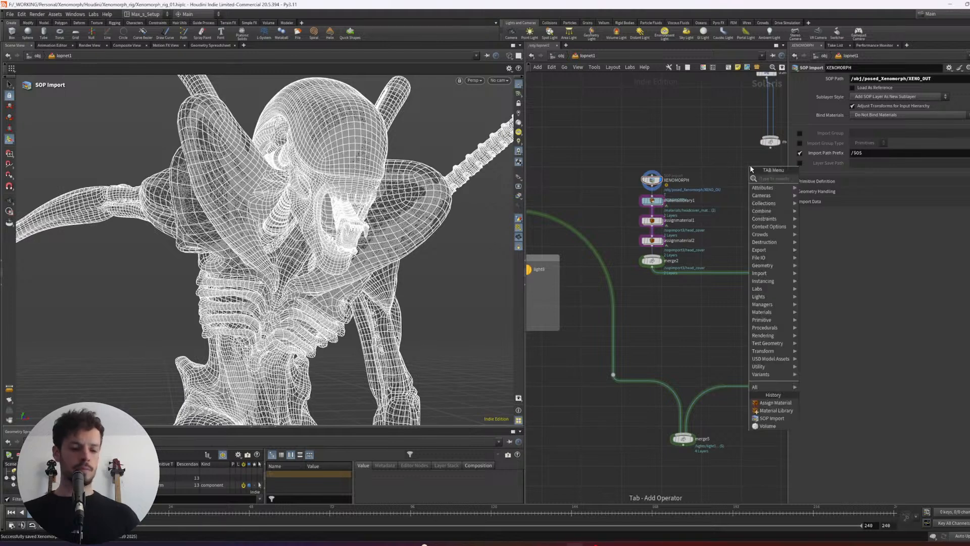
{"action": "type", "text": "sopi"}
{"action": "key", "text": "Return"}
{"action": "key", "text": "Return"}
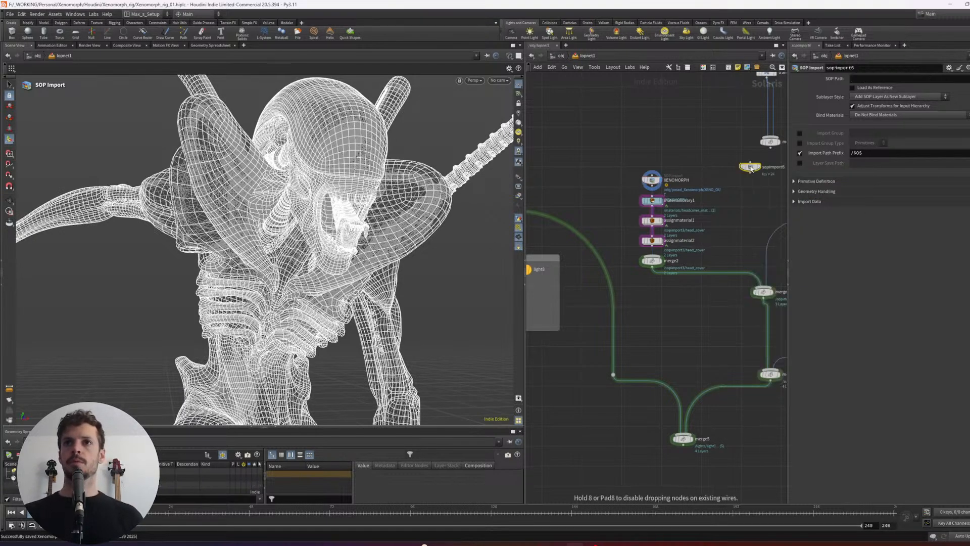
{"action": "left_click_drag", "start_coordinate": [755, 174], "coordinate": [738, 184]}
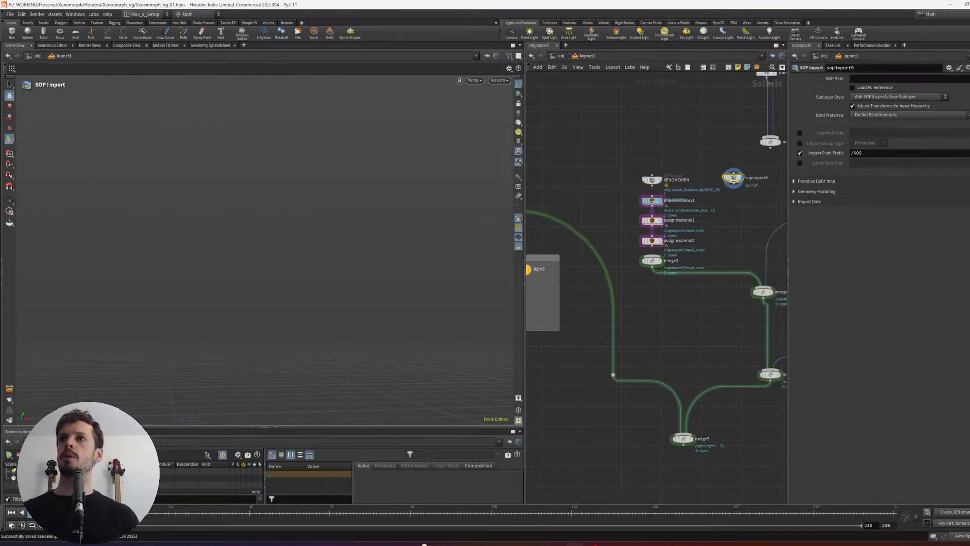
- Set the new SOP Import node's SOP path to /obj/drool/out_saliva
{"action": "left_click", "coordinate": [969, 78]}
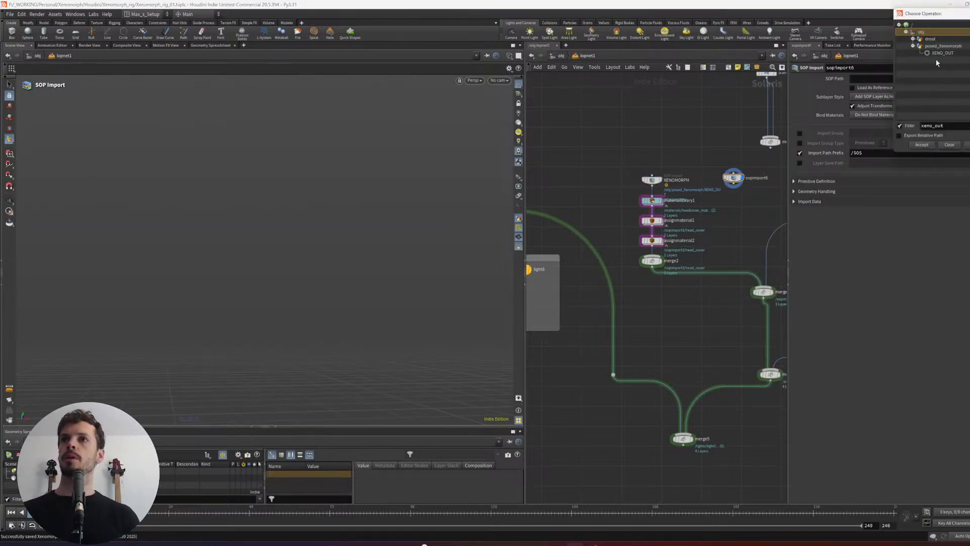
{"action": "left_click", "coordinate": [918, 40]}
{"action": "key", "text": "BackSpace"}
{"action": "key", "text": "BackSpace"}
{"action": "key", "text": "BackSpace"}
{"action": "key", "text": "BackSpace"}
{"action": "key", "text": "BackSpace"}
{"action": "key", "text": "BackSpace"}
{"action": "key", "text": "BackSpace"}
{"action": "key", "text": "BackSpace"}
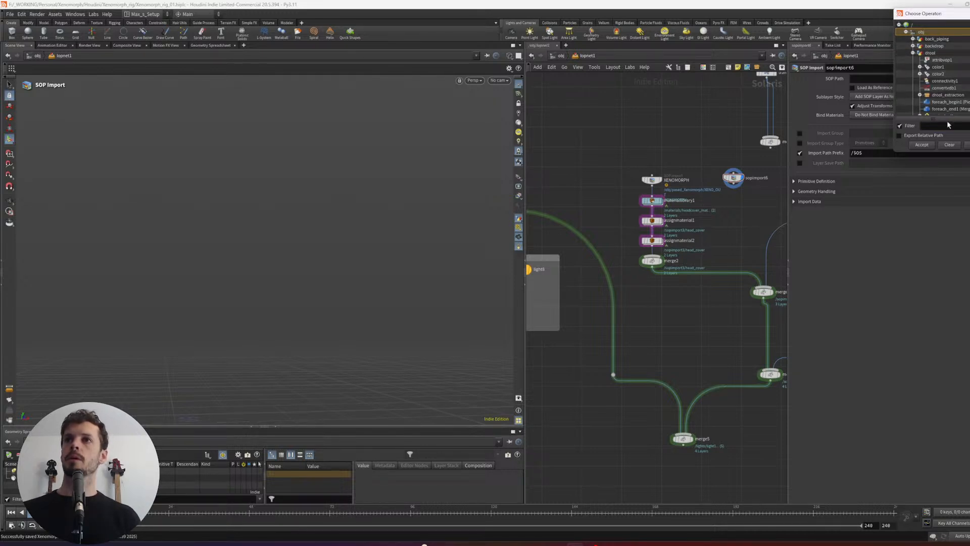
{"action": "type", "text": "out"}
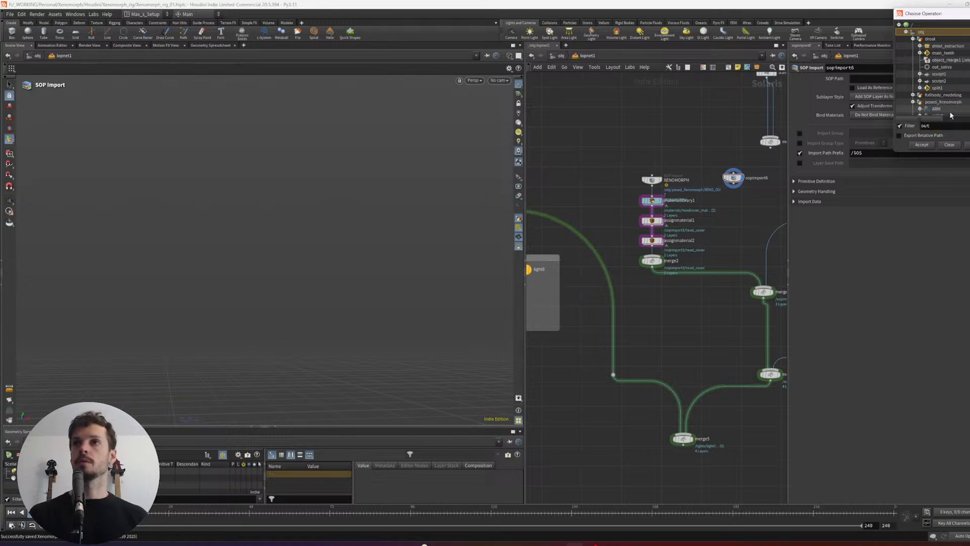
{"action": "double_click", "coordinate": [943, 66]}
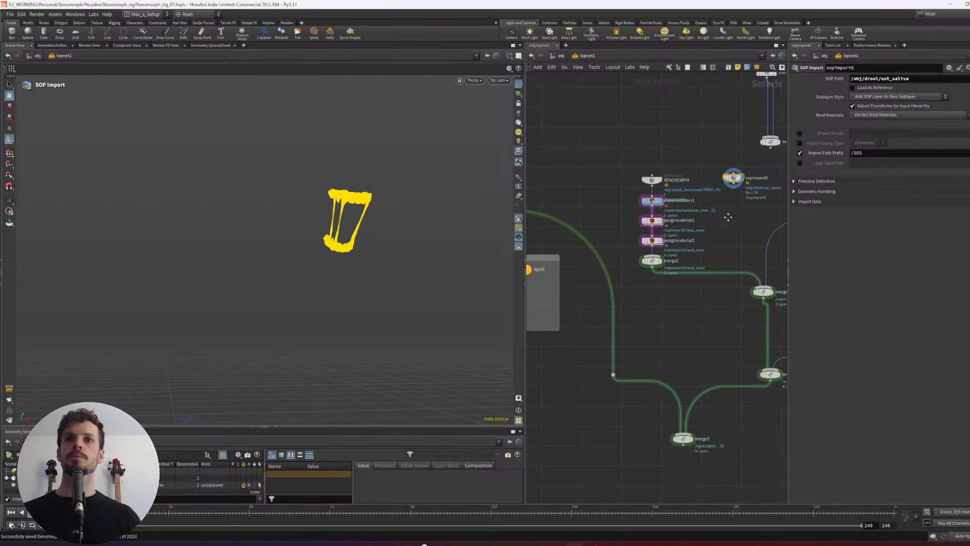
- Space out merge2, XENOMORPH and sopimport6, and combine the two imports through a new Merge node feeding materiallibrary1
{"action": "middle_click_drag", "start_coordinate": [728, 217], "coordinate": [717, 204]}
{"action": "mouse_move", "coordinate": [647, 248]}
{"action": "left_mouse_down"}
{"action": "mouse_move", "coordinate": [670, 259]}
{"action": "mouse_move", "coordinate": [649, 260]}
{"action": "left_mouse_up"}
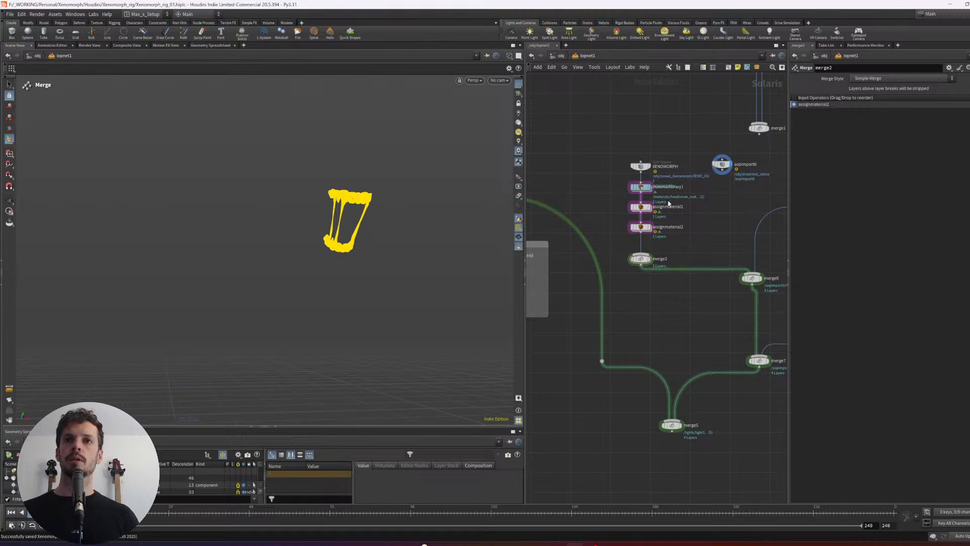
{"action": "left_click_drag", "start_coordinate": [642, 167], "coordinate": [616, 134]}
{"action": "left_click_drag", "start_coordinate": [721, 162], "coordinate": [703, 136]}
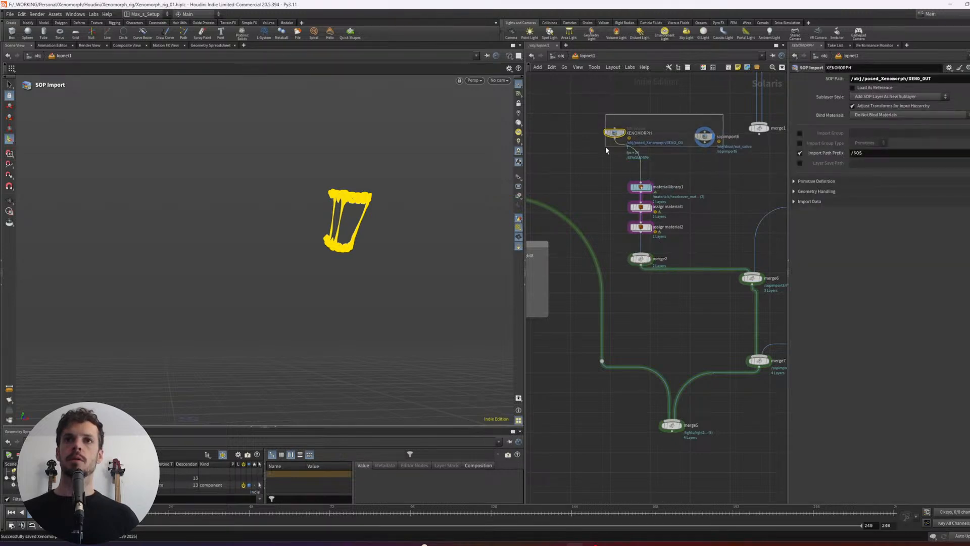
{"action": "left_click_drag", "start_coordinate": [606, 148], "coordinate": [604, 148]}
{"action": "left_click_drag", "start_coordinate": [704, 141], "coordinate": [641, 182], "text": "alt"}
{"action": "key", "text": "ctrl+z"}
{"action": "left_click_drag", "start_coordinate": [688, 155], "coordinate": [655, 167]}
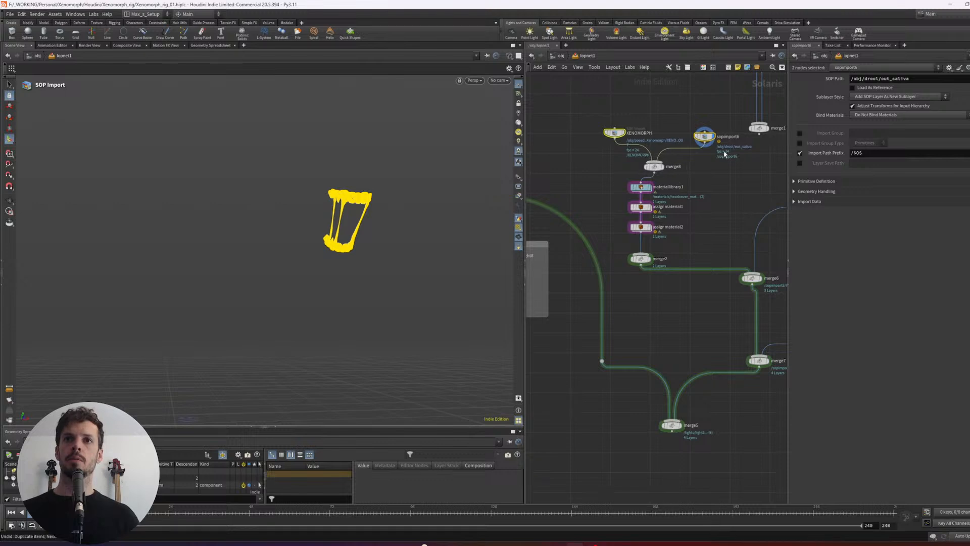
{"action": "left_click_drag", "start_coordinate": [659, 113], "coordinate": [594, 147]}
{"action": "left_click", "coordinate": [703, 136]}
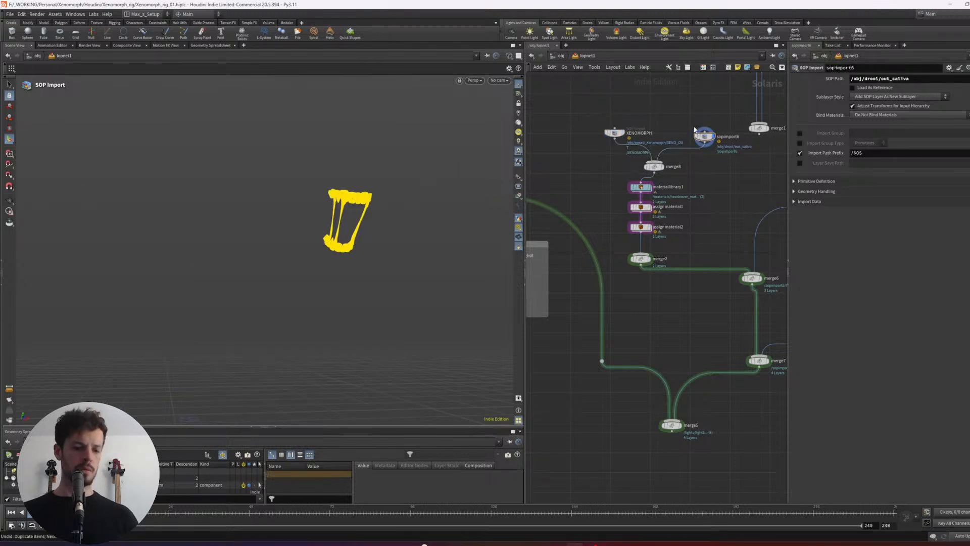
{"action": "key", "text": "u"}
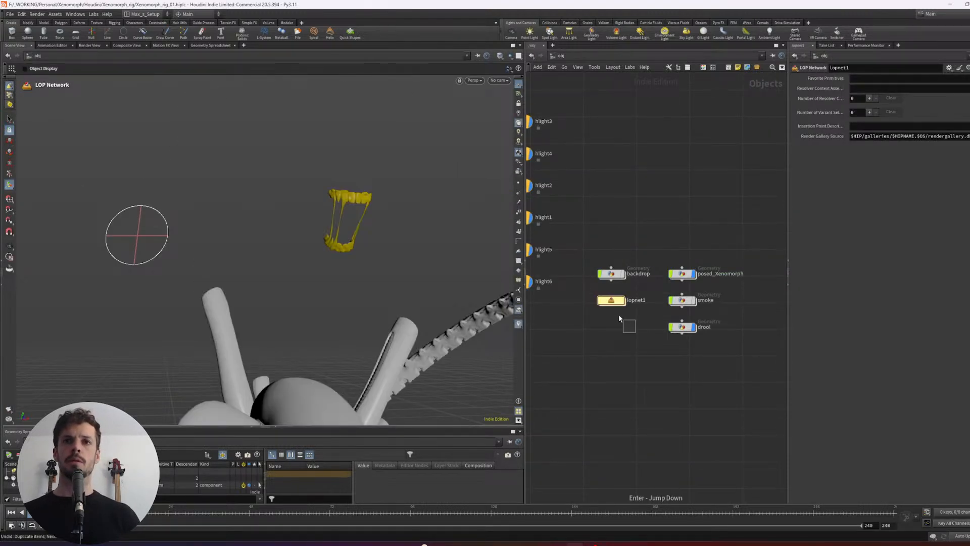
{"action": "left_click_drag", "start_coordinate": [619, 319], "coordinate": [604, 300]}
{"action": "key", "text": "i"}
- Align XENOMORPH, sopimport6 and their Merge node above the material chain and display merge2
{"action": "left_click_drag", "start_coordinate": [728, 169], "coordinate": [612, 122]}
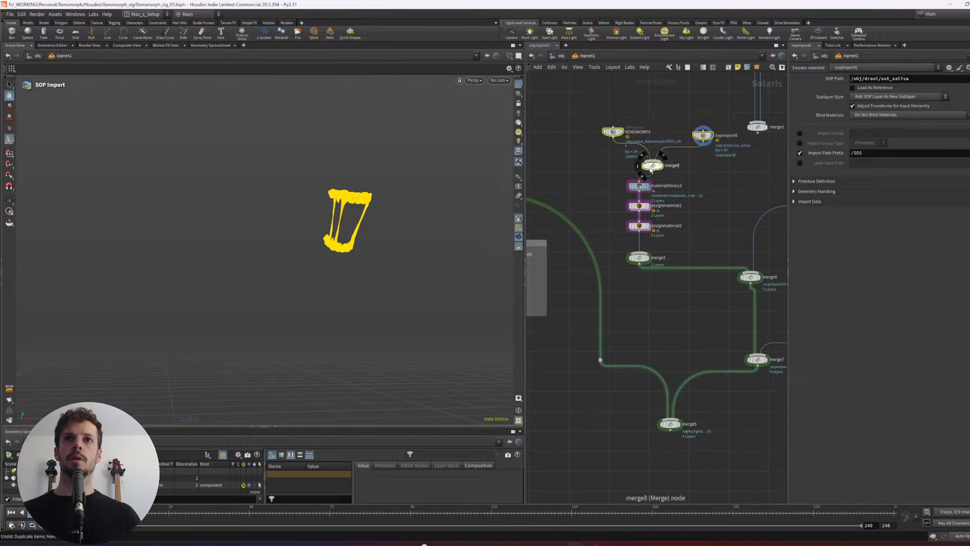
{"action": "left_click_drag", "start_coordinate": [651, 170], "coordinate": [632, 169]}
{"action": "left_click", "coordinate": [648, 258]}
- Examine the imported drool on the Xenomorph's teeth from several angles, close up and with the whole body
{"action": "left_click_drag", "start_coordinate": [454, 226], "coordinate": [390, 224], "text": "alt"}
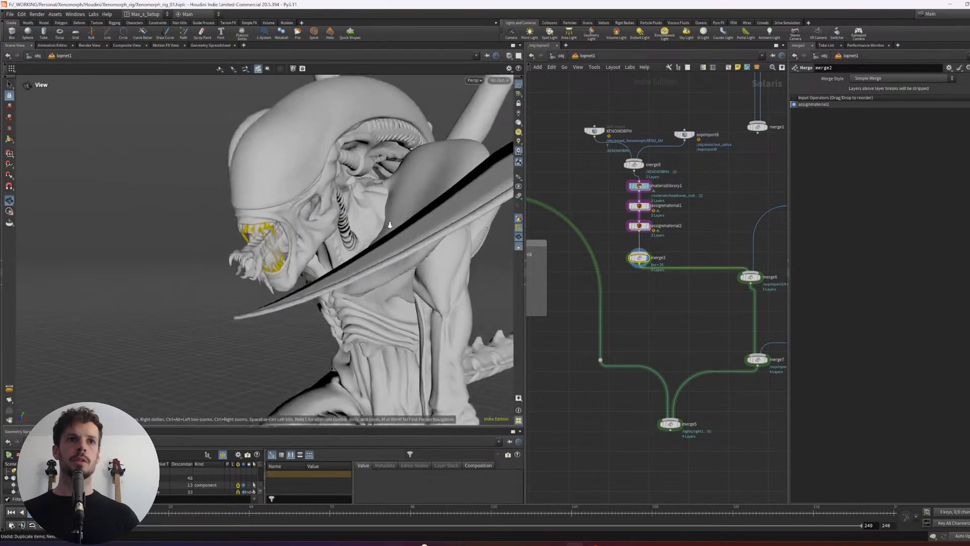
{"action": "right_click_drag", "start_coordinate": [390, 225], "coordinate": [299, 221], "text": "alt"}
{"action": "left_click_drag", "start_coordinate": [298, 221], "coordinate": [338, 210], "text": "alt"}
{"action": "right_click_drag", "start_coordinate": [338, 210], "coordinate": [402, 192], "text": "alt"}
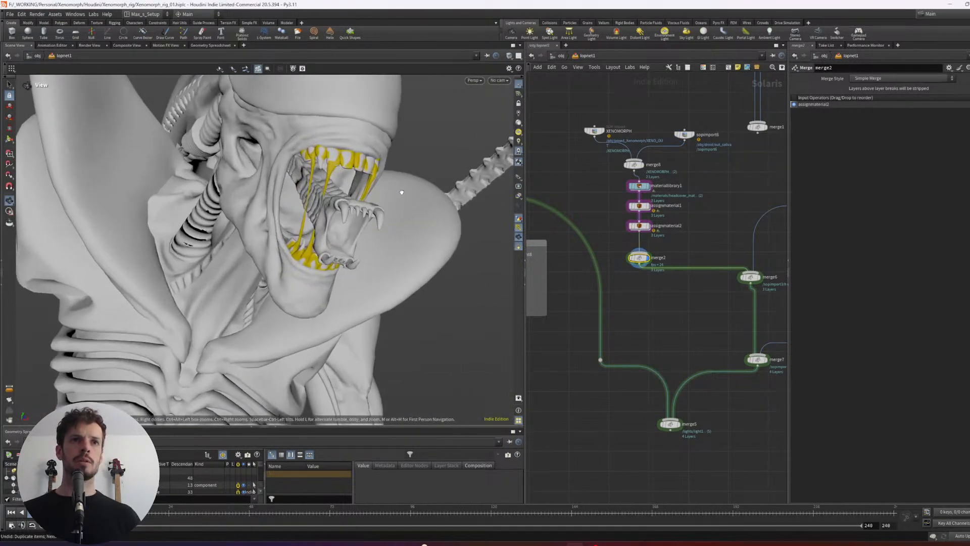
{"action": "left_click_drag", "start_coordinate": [402, 192], "coordinate": [429, 195], "text": "alt"}
{"action": "right_click_drag", "start_coordinate": [449, 187], "coordinate": [414, 190], "text": "alt"}
{"action": "left_click_drag", "start_coordinate": [414, 190], "coordinate": [356, 201], "text": "alt"}
{"action": "right_click_drag", "start_coordinate": [357, 201], "coordinate": [323, 217], "text": "alt"}
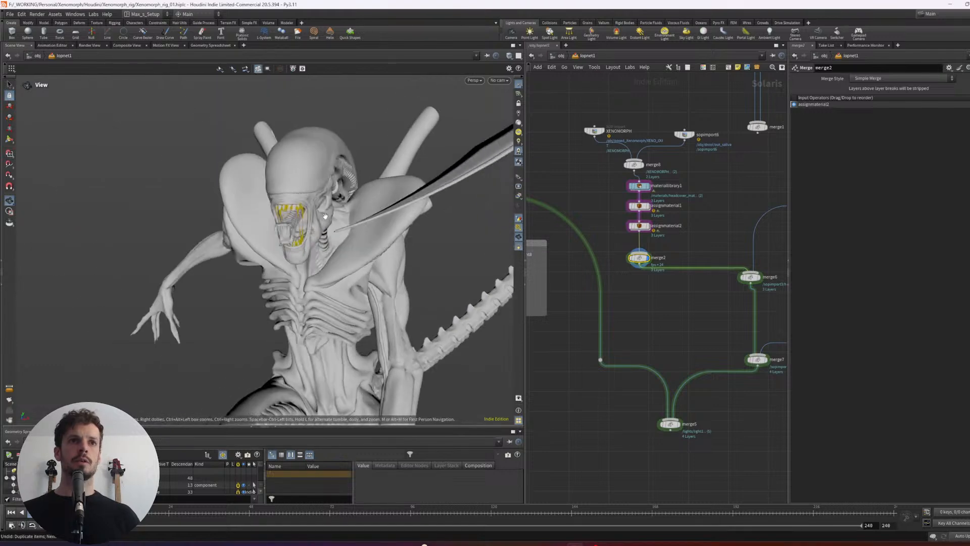
{"action": "left_click_drag", "start_coordinate": [324, 216], "coordinate": [267, 234], "text": "alt"}
{"action": "right_click_drag", "start_coordinate": [266, 234], "coordinate": [344, 193], "text": "alt"}
{"action": "left_click_drag", "start_coordinate": [344, 192], "coordinate": [375, 218], "text": "alt"}
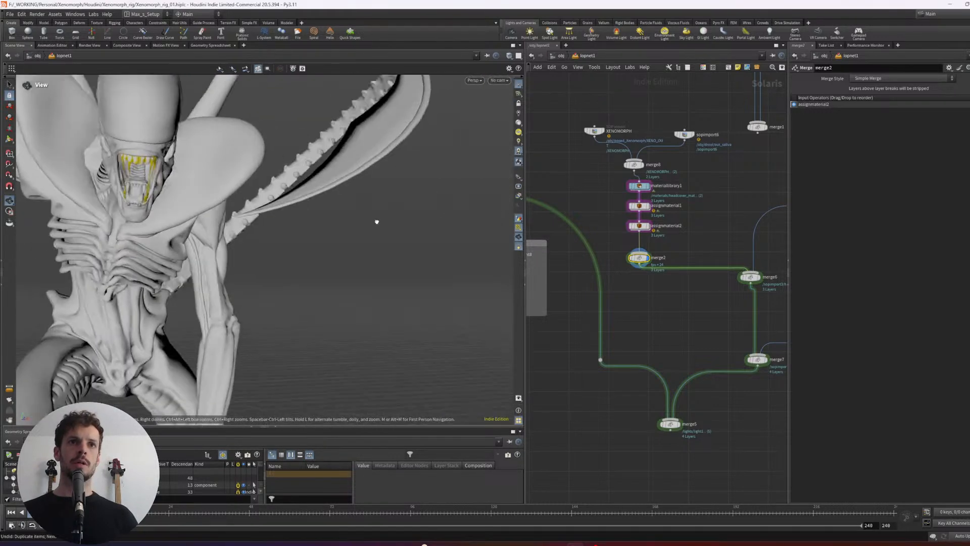
{"action": "right_click_drag", "start_coordinate": [374, 219], "coordinate": [303, 202], "text": "alt"}
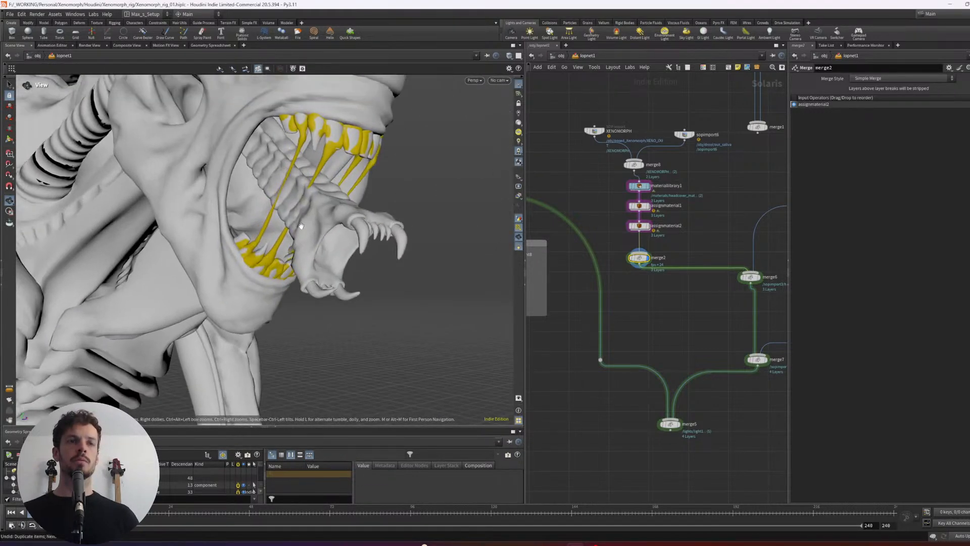
{"action": "left_click_drag", "start_coordinate": [303, 202], "coordinate": [252, 225], "text": "alt"}
{"action": "mouse_move", "coordinate": [252, 226]}
{"action": "right_mouse_down", "text": "alt"}
{"action": "mouse_move", "coordinate": [286, 221]}
{"action": "mouse_move", "coordinate": [270, 229]}
{"action": "right_mouse_up", "text": "alt"}
{"action": "left_click_drag", "start_coordinate": [271, 229], "coordinate": [283, 202], "text": "alt"}
{"action": "right_click_drag", "start_coordinate": [283, 202], "coordinate": [342, 179], "text": "alt"}
- Lay out the character and drool node chain automatically and move the whole chain closer to merge6
{"action": "middle_click_drag", "start_coordinate": [646, 316], "coordinate": [645, 305]}
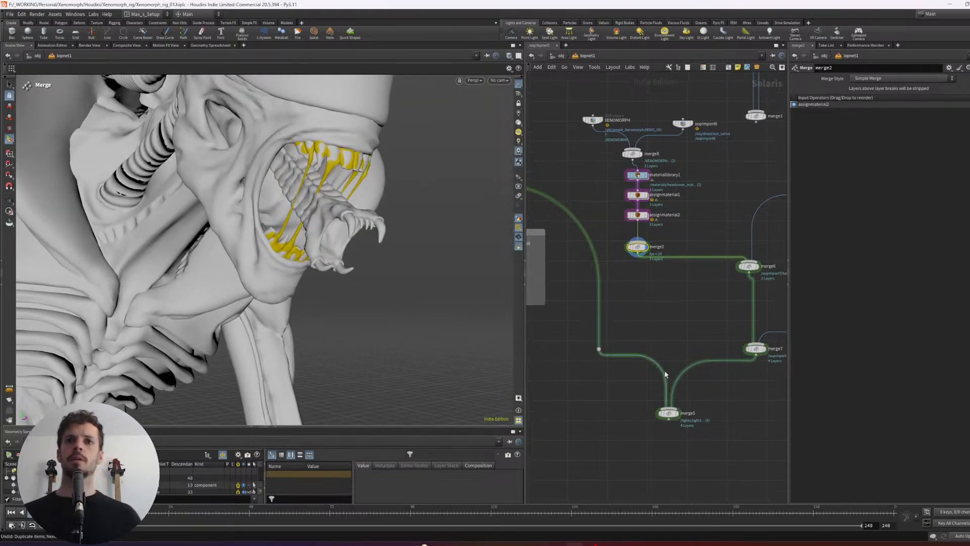
{"action": "middle_click_drag", "start_coordinate": [734, 384], "coordinate": [726, 381]}
{"action": "scroll", "coordinate": [667, 340], "scroll_direction": "down", "scroll_amount": 3}
{"action": "left_click_drag", "start_coordinate": [680, 290], "coordinate": [618, 182]}
{"action": "key", "text": "l"}
{"action": "left_click_drag", "start_coordinate": [667, 211], "coordinate": [626, 191]}
{"action": "left_click_drag", "start_coordinate": [683, 151], "coordinate": [573, 173]}
{"action": "key", "text": "l"}
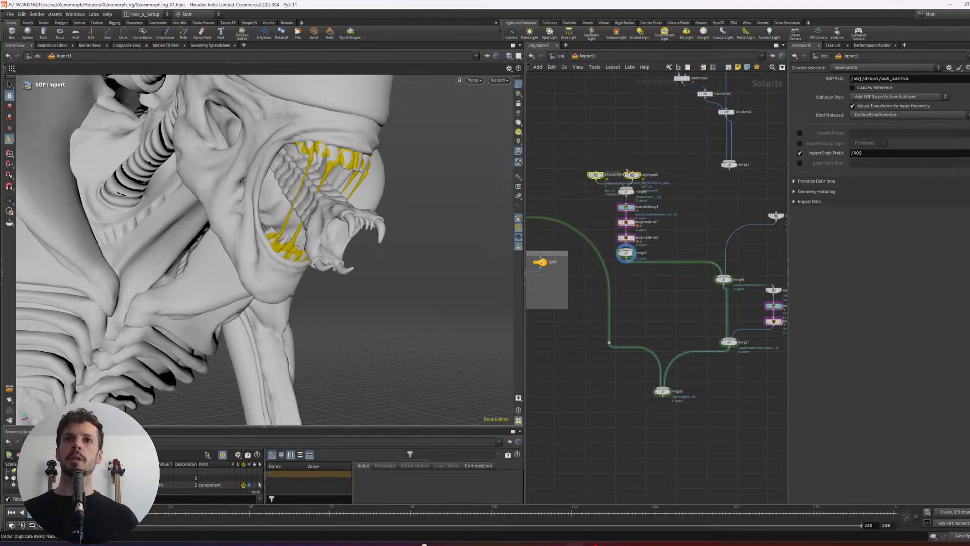
{"action": "left_click_drag", "start_coordinate": [632, 175], "coordinate": [663, 253]}
{"action": "left_click", "coordinate": [685, 224]}
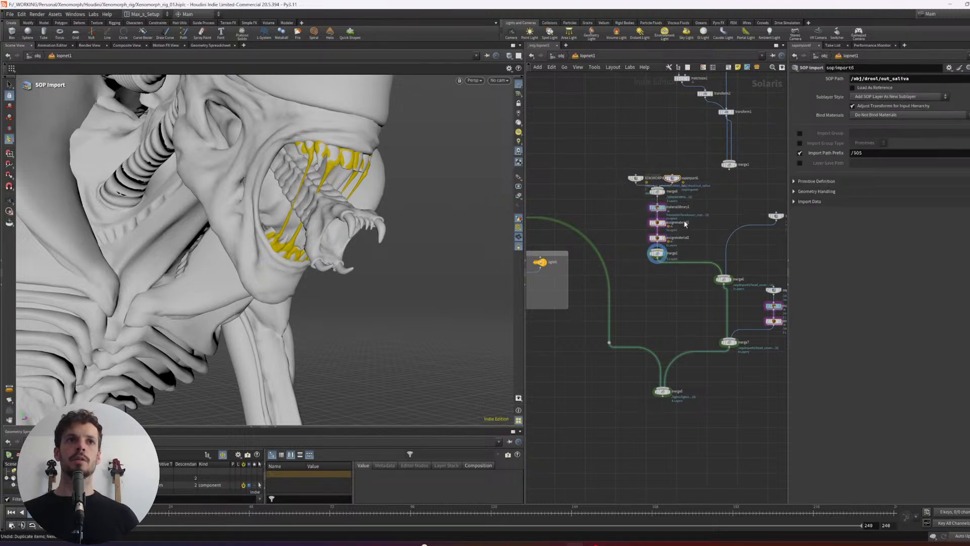
{"action": "left_click_drag", "start_coordinate": [390, 205], "coordinate": [227, 227]}
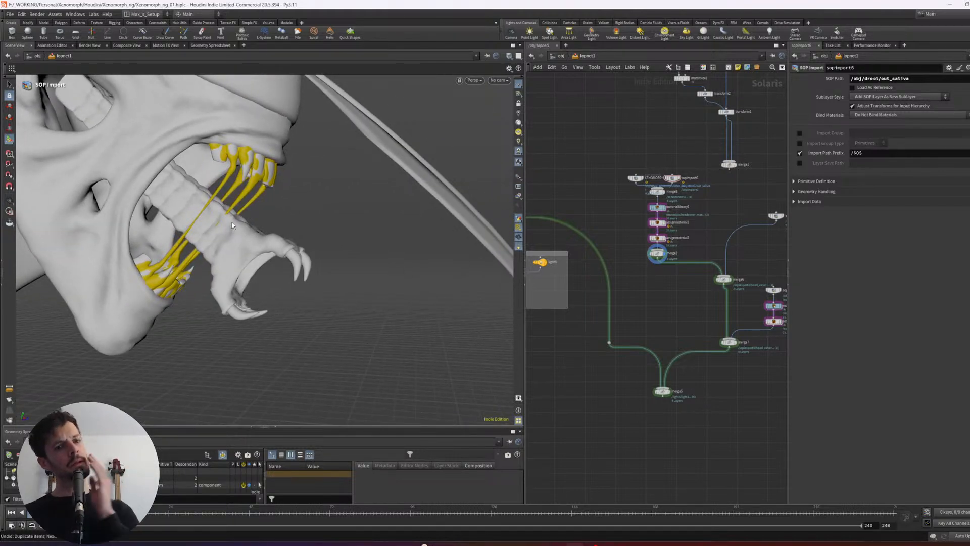
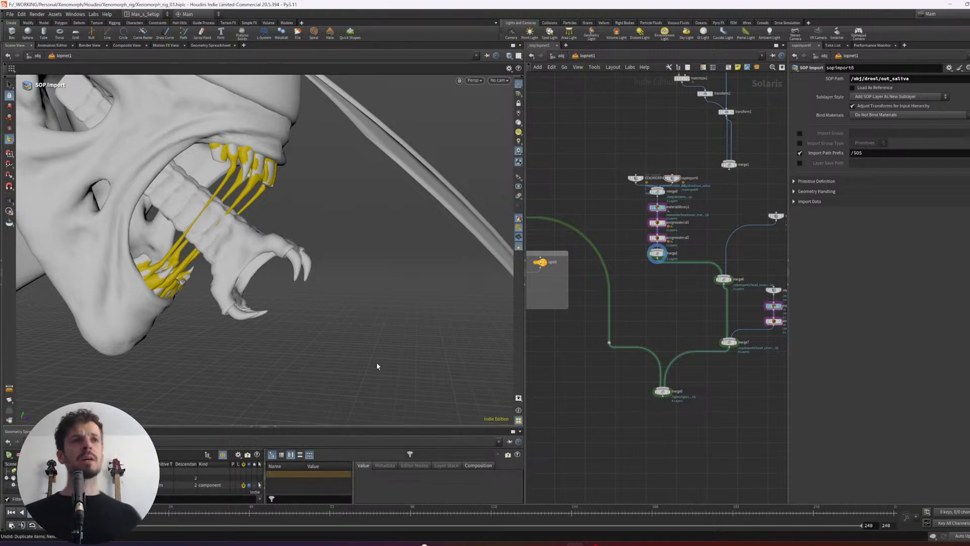
- Add a Karma Material Builder inside materiallibrary1, placed below xenomorph_mat
{"action": "left_click_drag", "start_coordinate": [256, 223], "coordinate": [177, 192], "text": "alt"}
{"action": "scroll", "coordinate": [652, 263], "scroll_direction": "up", "scroll_amount": 3}
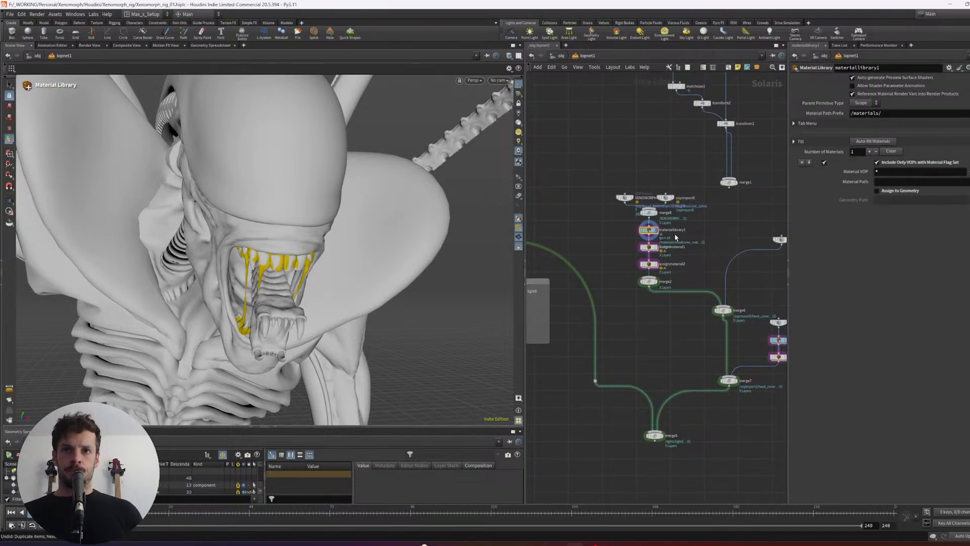
{"action": "double_click", "coordinate": [643, 233]}
{"action": "key", "text": "Tab"}
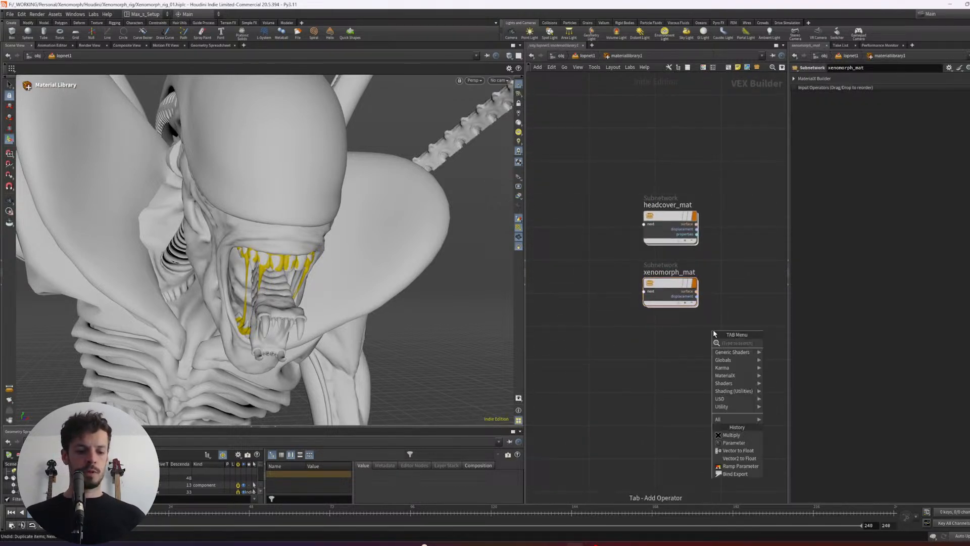
{"action": "type", "text": "karma"}
{"action": "key", "text": "Down"}
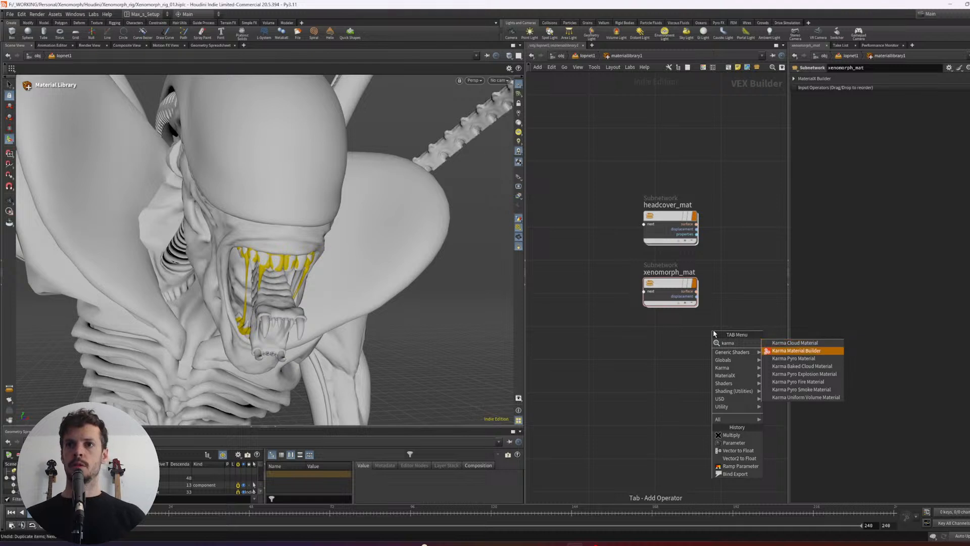
{"action": "key", "text": "Return"}
{"action": "left_click", "coordinate": [676, 356]}
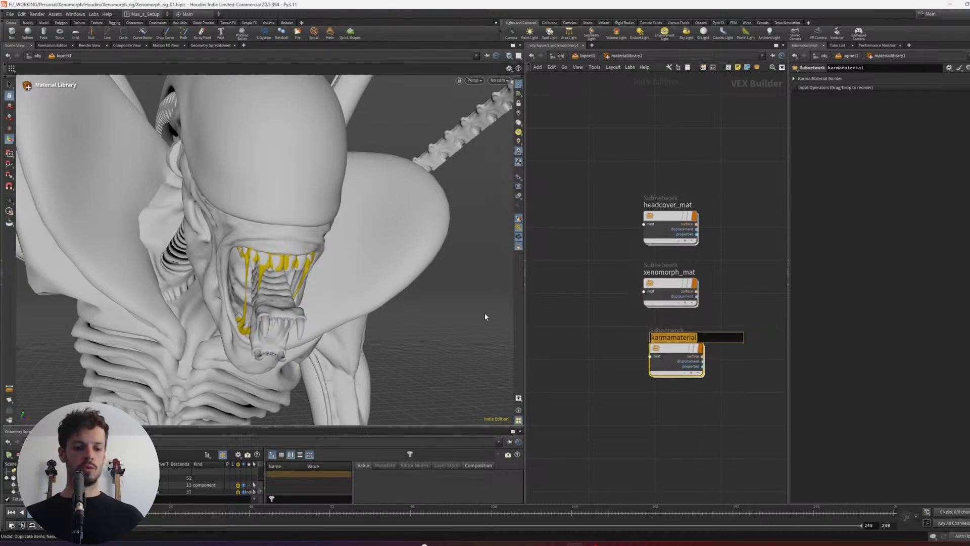
- Name the new Karma material saliva_MAT
{"action": "type", "text": "dro"}
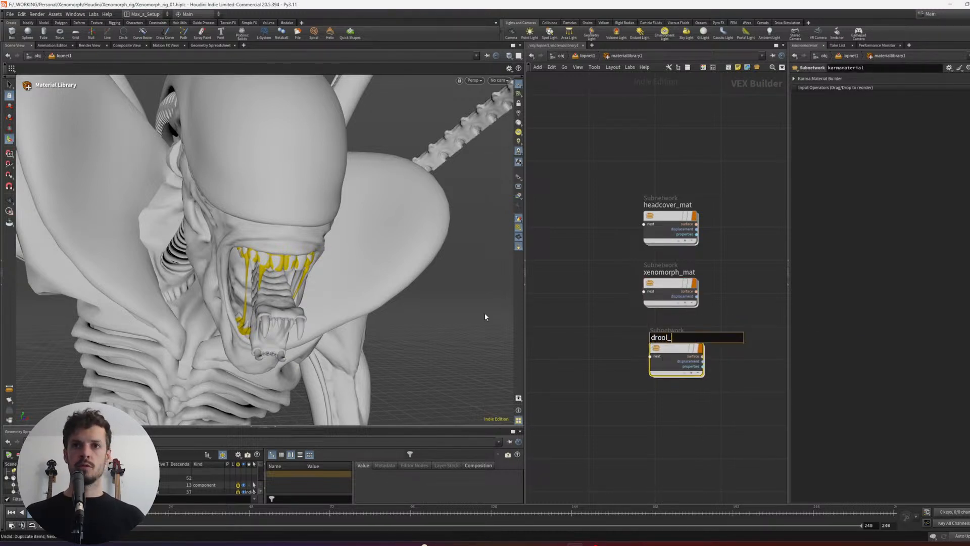
{"action": "type", "text": "ol_"}
{"action": "key", "text": "ctrl+a"}
{"action": "type", "text": "sa"}
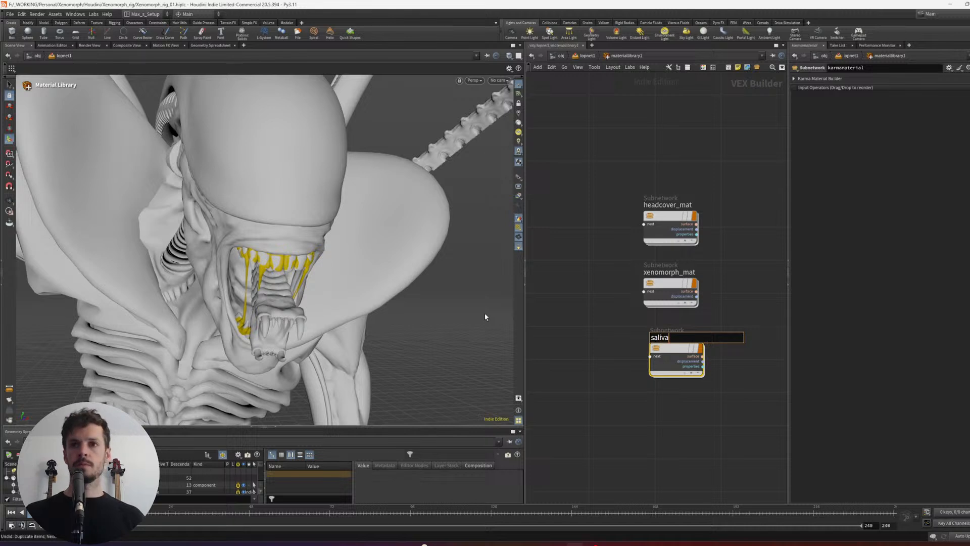
{"action": "type", "text": "liva_MAT"}
{"action": "key", "text": "Return"}
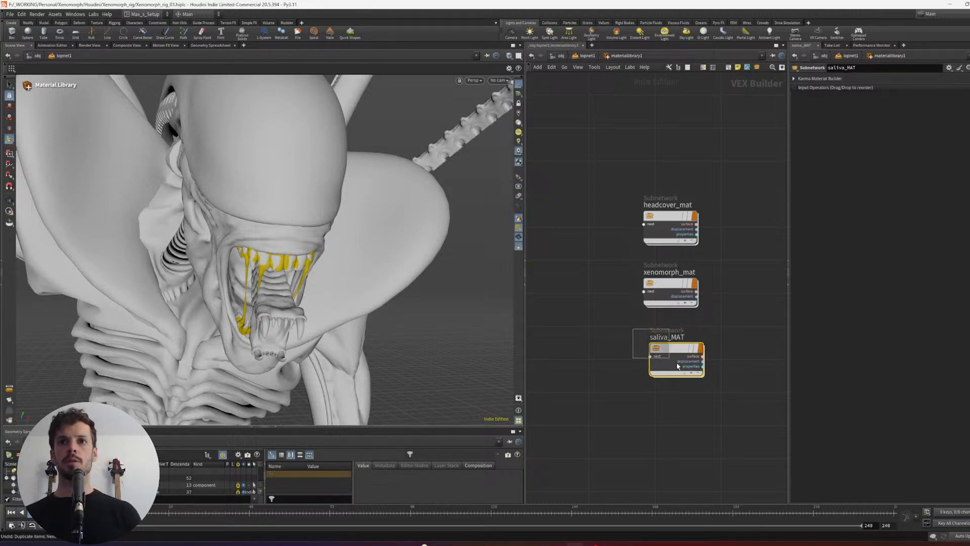
- Open saliva_MAT, move its inputs node below Material_Outputs_and_AOVs and select mtlxstandard_surface
{"action": "key", "text": "Return"}
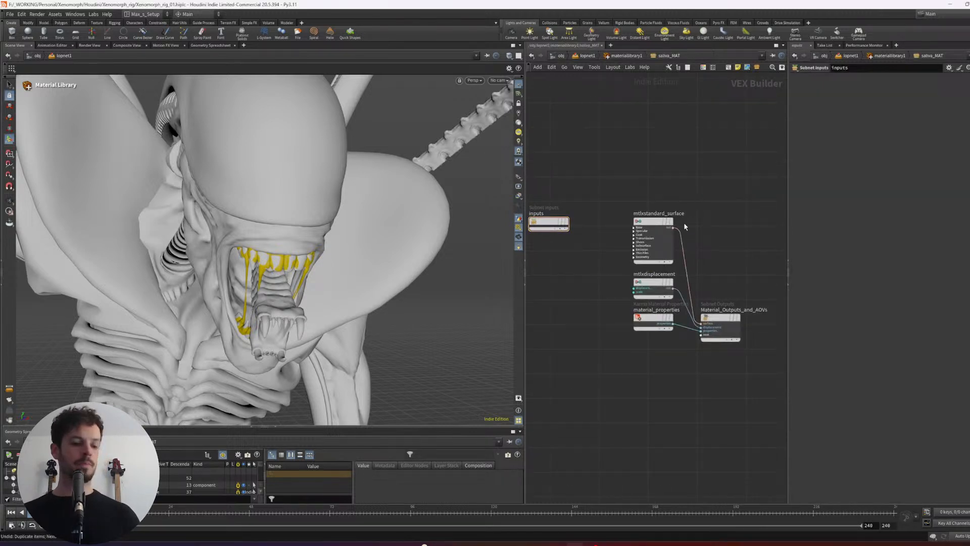
{"action": "left_click_drag", "start_coordinate": [685, 227], "coordinate": [624, 337]}
{"action": "left_click_drag", "start_coordinate": [667, 241], "coordinate": [640, 287]}
{"action": "middle_click_drag", "start_coordinate": [596, 266], "coordinate": [645, 235]}
{"action": "left_click_drag", "start_coordinate": [628, 173], "coordinate": [750, 374]}
{"action": "left_click_drag", "start_coordinate": [673, 228], "coordinate": [720, 225]}
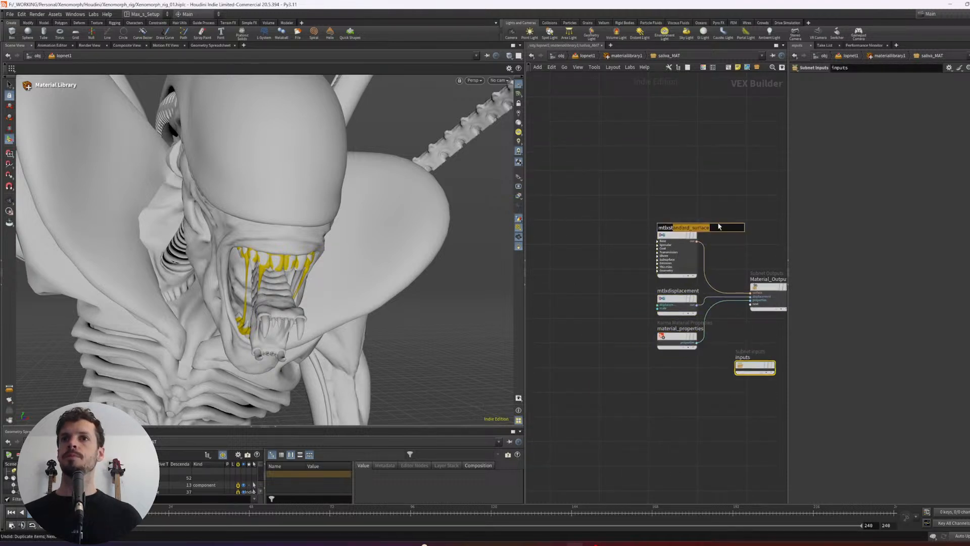
{"action": "middle_click_drag", "start_coordinate": [719, 226], "coordinate": [686, 229]}
{"action": "left_click_drag", "start_coordinate": [695, 211], "coordinate": [656, 241]}
{"action": "scroll", "coordinate": [708, 192], "scroll_direction": "up", "scroll_amount": 3}
{"action": "middle_click_drag", "start_coordinate": [707, 192], "coordinate": [695, 162]}
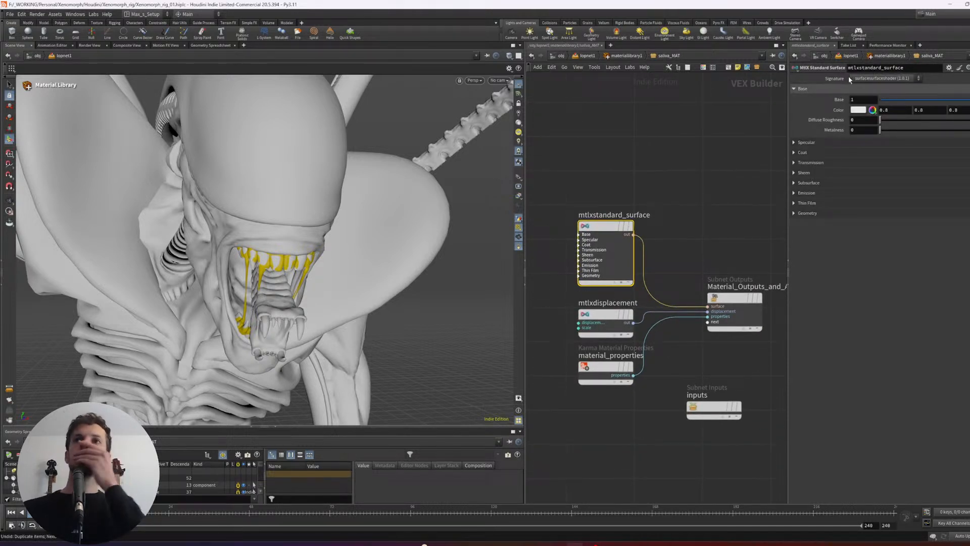
- Check the Specular settings of mtlxstandard_surface and go back up to the material library network
{"action": "left_click", "coordinate": [883, 79]}
{"action": "left_click", "coordinate": [797, 143]}
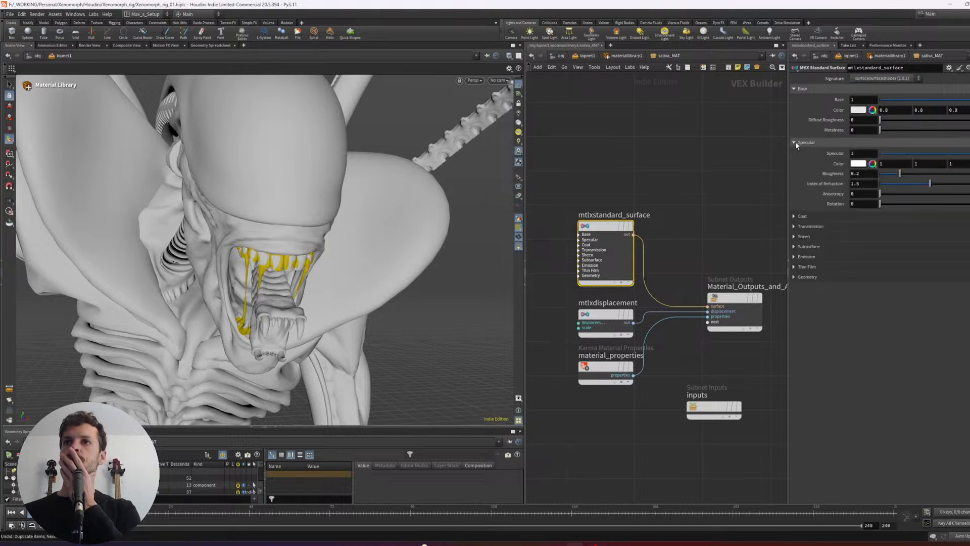
{"action": "left_click", "coordinate": [798, 144]}
{"action": "middle_click_drag", "start_coordinate": [705, 145], "coordinate": [728, 123]}
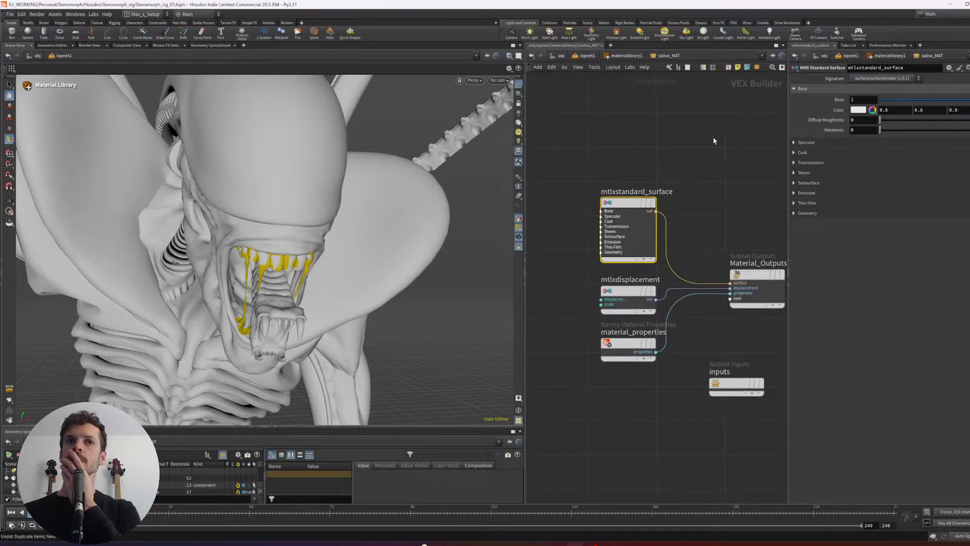
{"action": "middle_click_drag", "start_coordinate": [697, 184], "coordinate": [706, 155]}
{"action": "key", "text": "u"}
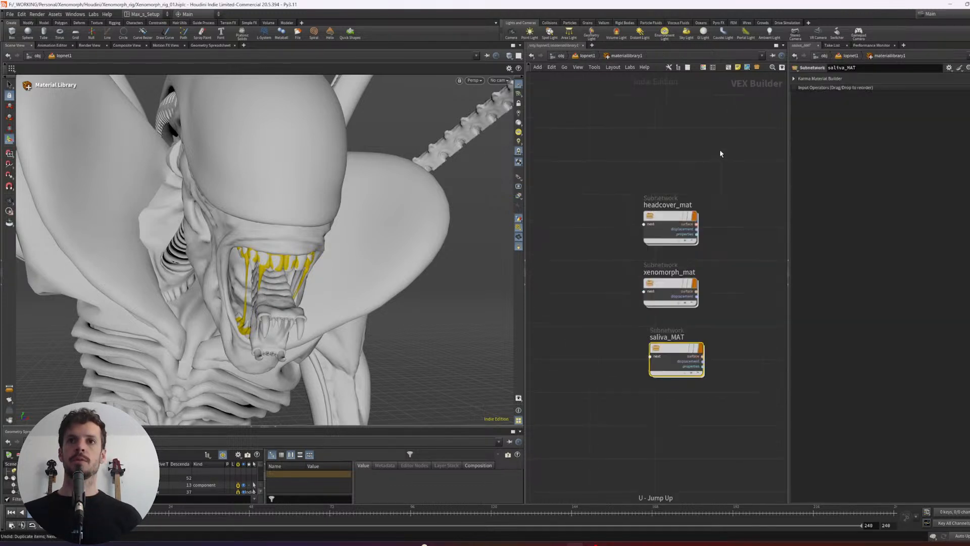
- Return to lopnet1, display assignmaterial2 and switch the desktop layout to Max_s_Solaris
{"action": "middle_click_drag", "start_coordinate": [689, 357], "coordinate": [689, 323]}
{"action": "scroll", "coordinate": [623, 273], "scroll_direction": "up", "scroll_amount": 3}
{"action": "left_click_drag", "start_coordinate": [630, 200], "coordinate": [675, 228]}
{"action": "middle_click_drag", "start_coordinate": [707, 210], "coordinate": [704, 208]}
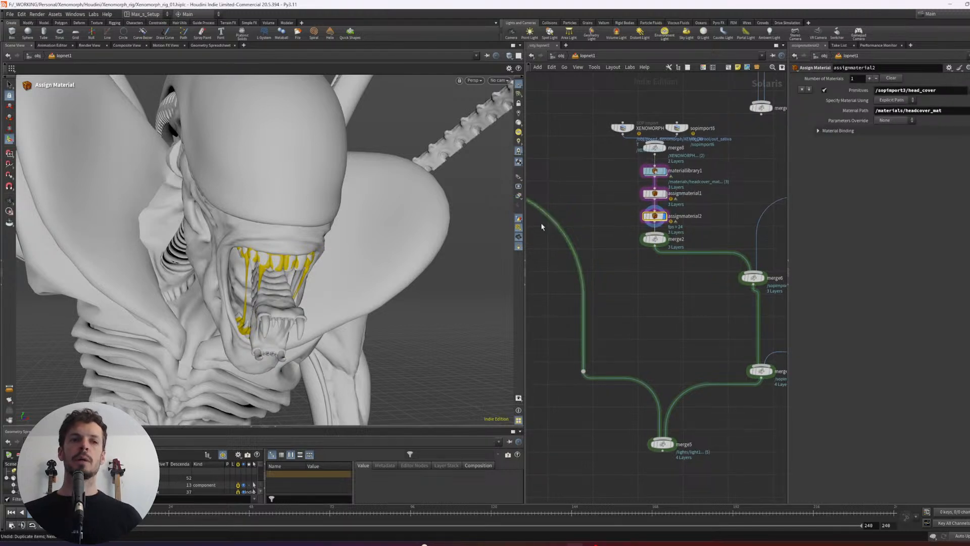
{"action": "left_click", "coordinate": [154, 17]}
{"action": "left_click", "coordinate": [156, 103]}
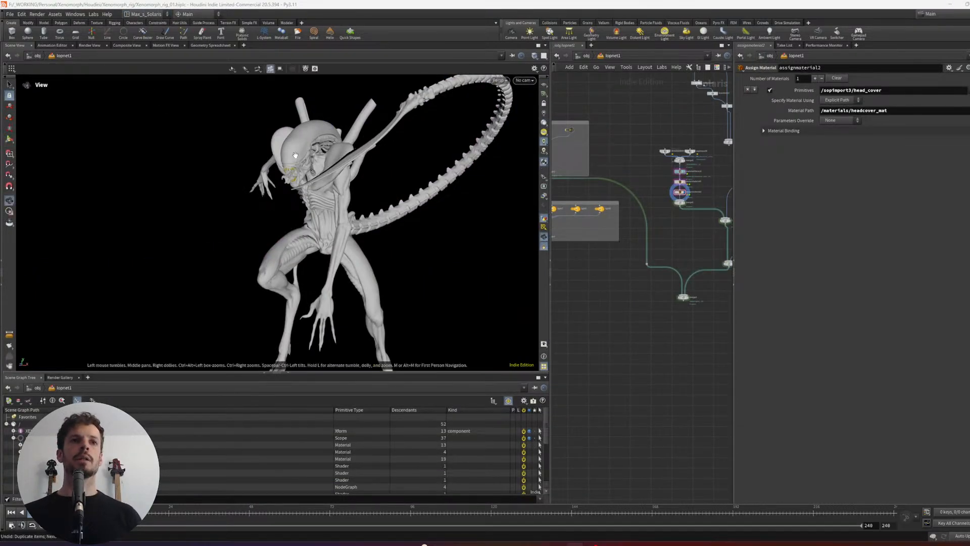
- Add a second entry in assignmaterial2 that assigns /materials/saliva_MAT to the drool primitive /sopimport6/surface
{"action": "scroll", "coordinate": [333, 169], "scroll_direction": "up", "scroll_amount": 4}
{"action": "left_click_drag", "start_coordinate": [333, 170], "coordinate": [405, 184], "text": "alt"}
{"action": "scroll", "coordinate": [339, 187], "scroll_direction": "up", "scroll_amount": 5}
{"action": "middle_click_drag", "start_coordinate": [332, 190], "coordinate": [316, 200], "text": "alt"}
{"action": "scroll", "coordinate": [316, 200], "scroll_direction": "up", "scroll_amount": 6}
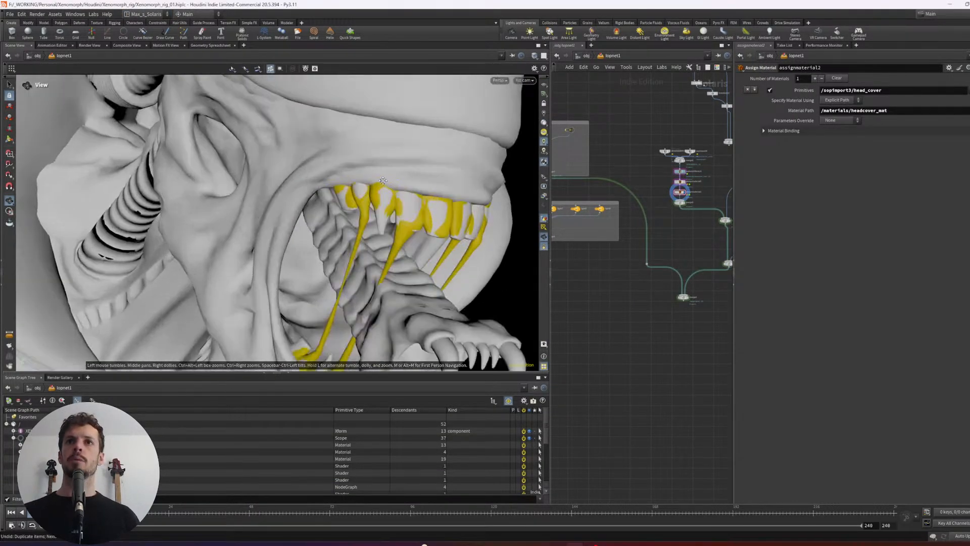
{"action": "left_click_drag", "start_coordinate": [323, 195], "coordinate": [357, 177], "text": "alt"}
{"action": "scroll", "coordinate": [404, 180], "scroll_direction": "down", "scroll_amount": 4}
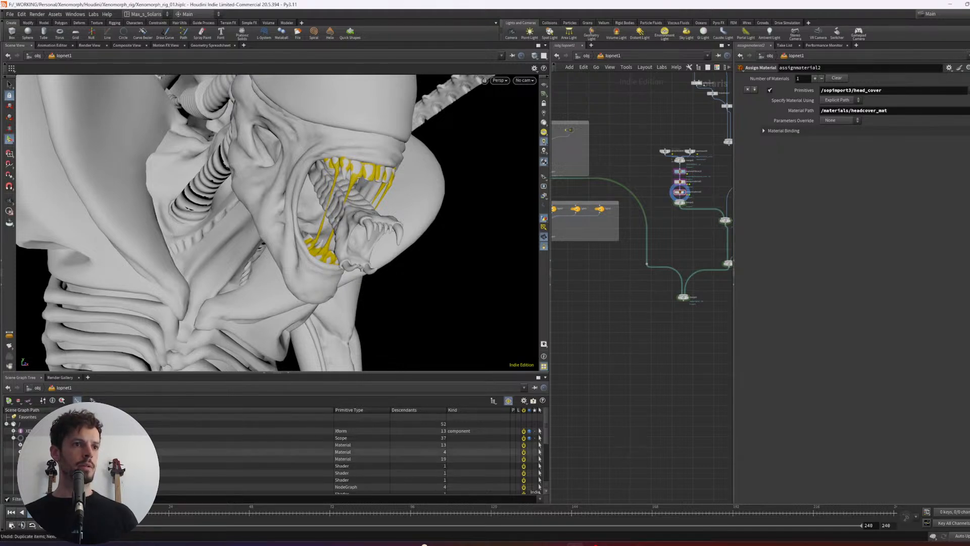
{"action": "left_click_drag", "start_coordinate": [291, 214], "coordinate": [410, 186]}
{"action": "left_click", "coordinate": [390, 195]}
{"action": "scroll", "coordinate": [411, 186], "scroll_direction": "up", "scroll_amount": 5}
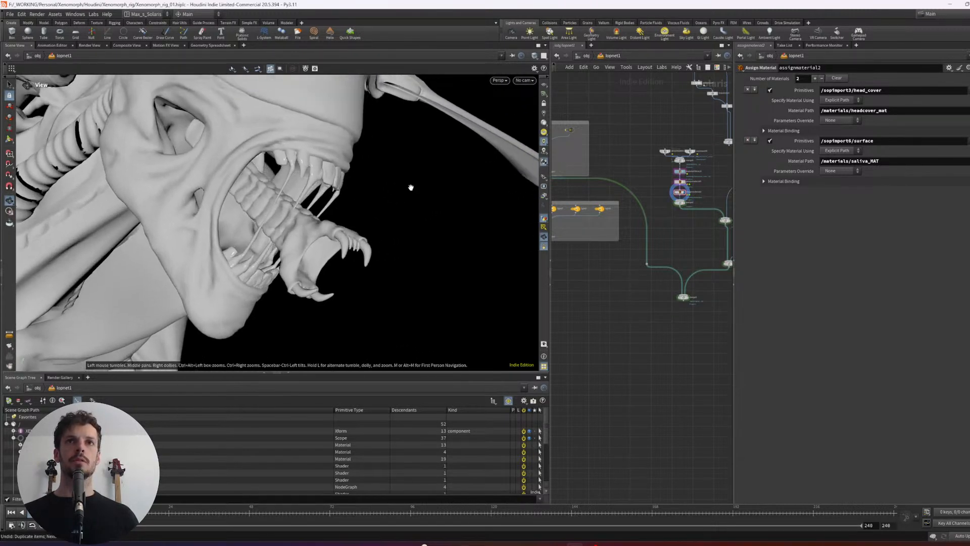
- Display merge2, preview the head in Karma XPU and leave the render view again
{"action": "middle_click_drag", "start_coordinate": [652, 256], "coordinate": [617, 260]}
{"action": "scroll", "coordinate": [627, 250], "scroll_direction": "up", "scroll_amount": 3}
{"action": "left_click", "coordinate": [654, 191]}
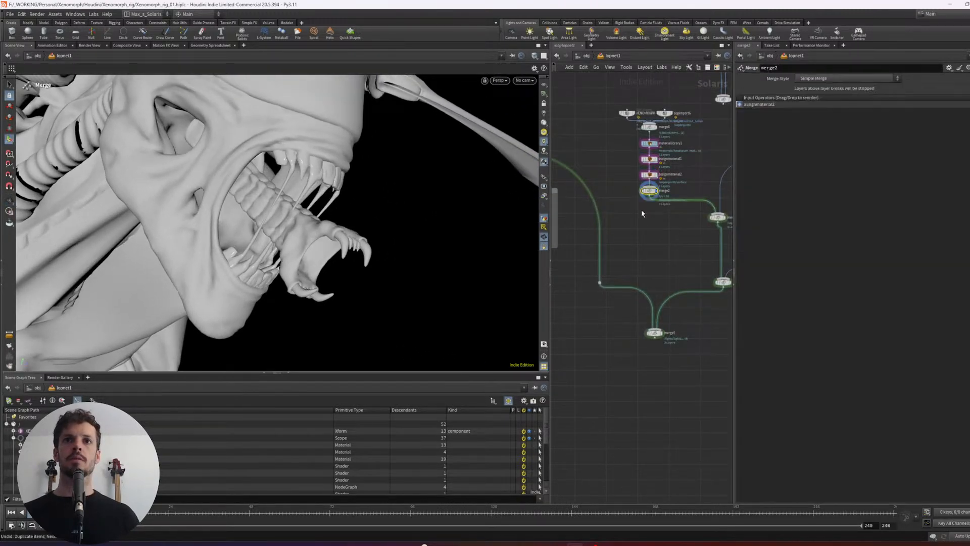
{"action": "left_click", "coordinate": [499, 81]}
{"action": "left_click", "coordinate": [510, 122]}
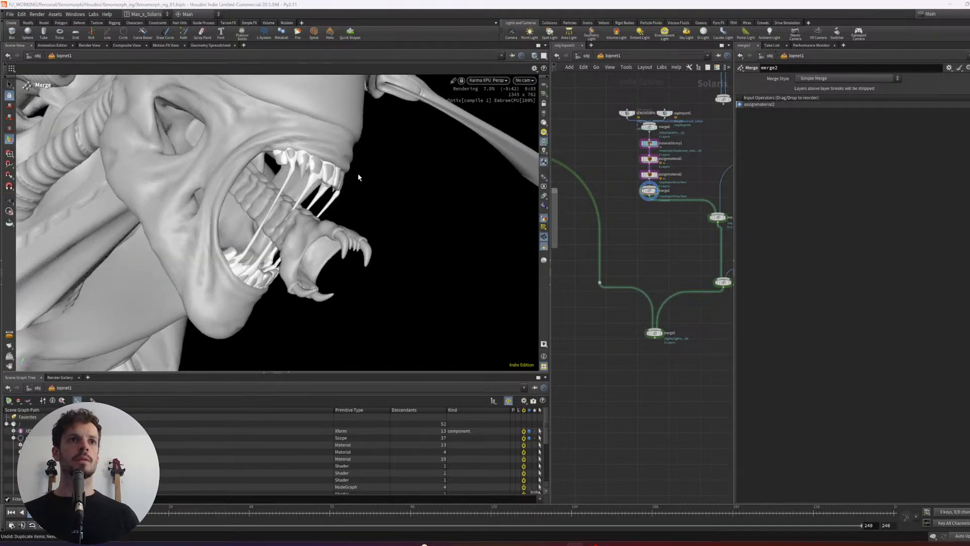
{"action": "left_click", "coordinate": [487, 81]}
{"action": "key", "text": "Escape"}
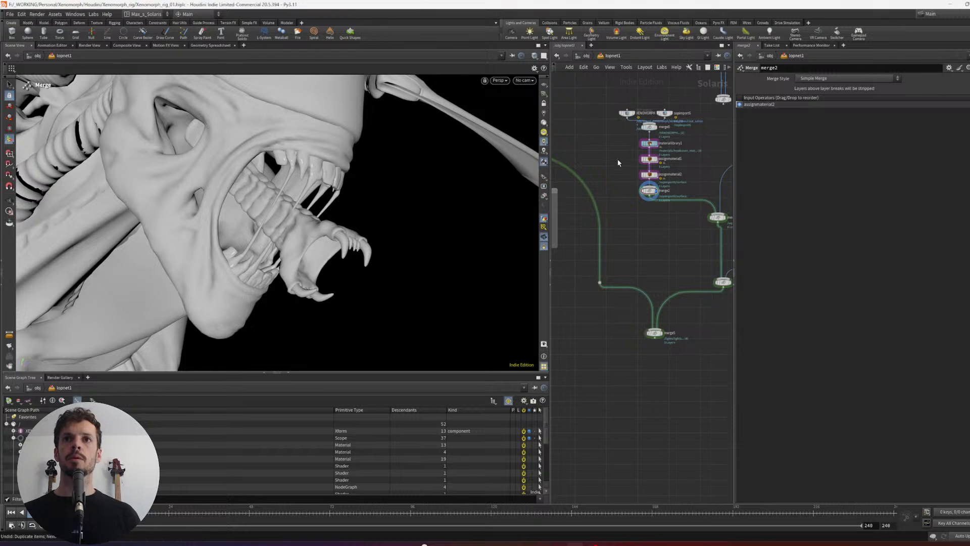
- Shift the XENOMORPH import node slightly away from sopimport6 and set the primitives of assignmaterial1's first entry to /XENOMORPH
{"action": "left_click", "coordinate": [650, 160]}
{"action": "middle_click", "coordinate": [651, 160]}
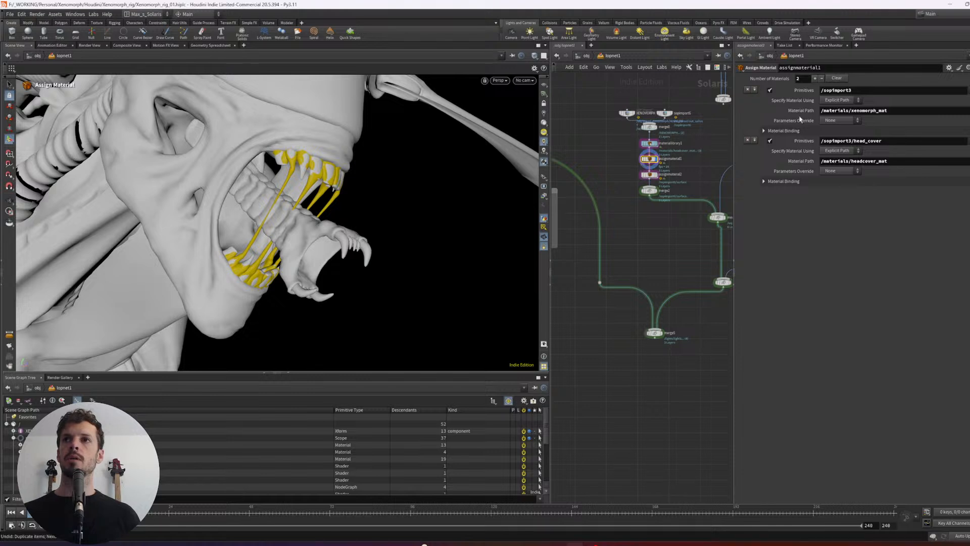
{"action": "left_click_drag", "start_coordinate": [635, 111], "coordinate": [625, 112]}
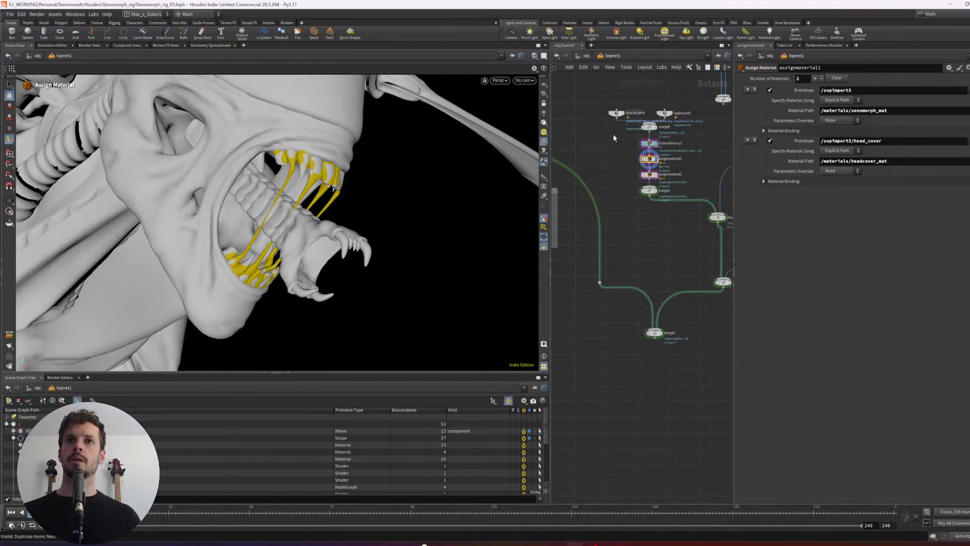
{"action": "left_click", "coordinate": [969, 90]}
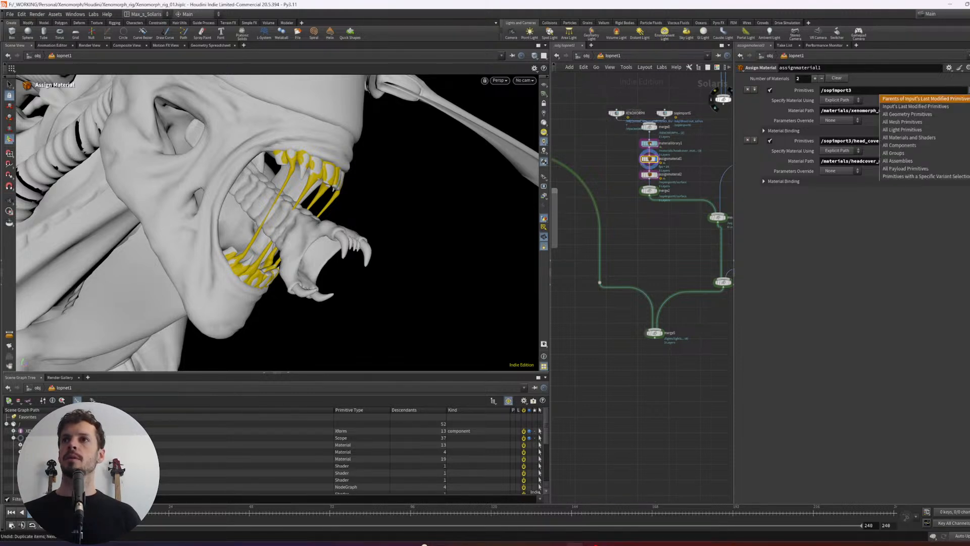
{"action": "left_click", "coordinate": [855, 90]}
{"action": "left_click", "coordinate": [855, 90]}
{"action": "left_click_drag", "start_coordinate": [824, 91], "coordinate": [949, 97]}
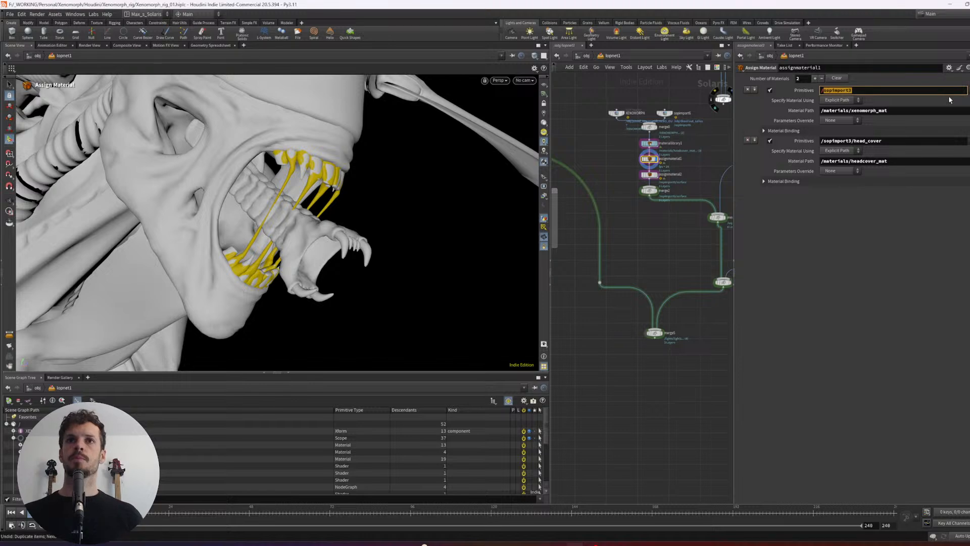
{"action": "type", "text": "XENOMORPH/"}
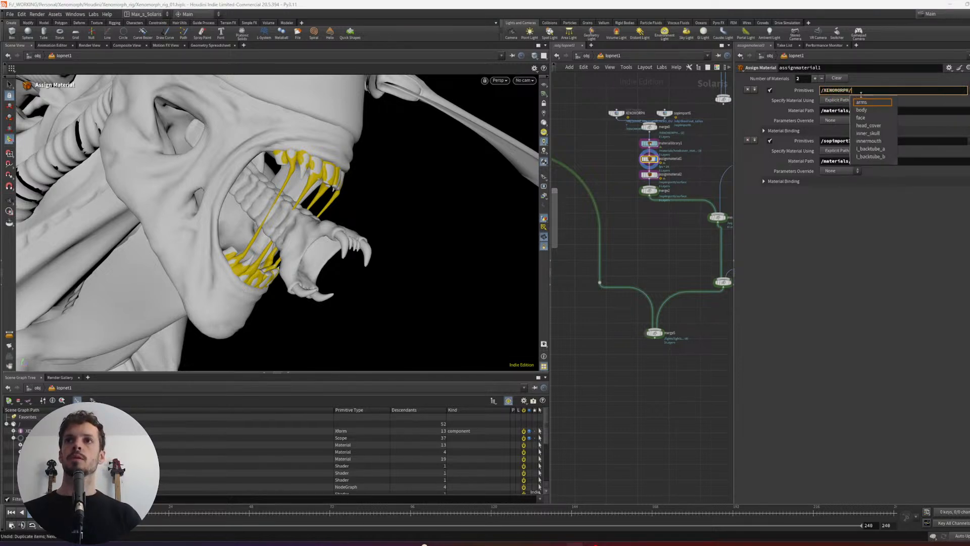
{"action": "left_click", "coordinate": [867, 99]}
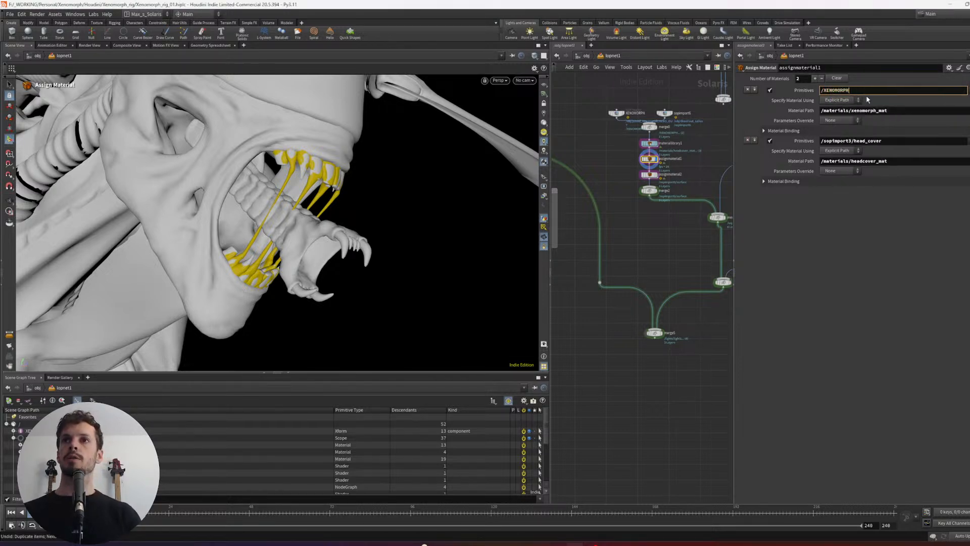
{"action": "key", "text": "Return"}
{"action": "key", "text": "Escape"}
- Display merge2, frame the Xenomorph's mouth and render the viewport with Karma XPU
{"action": "left_click_drag", "start_coordinate": [490, 192], "coordinate": [457, 169]}
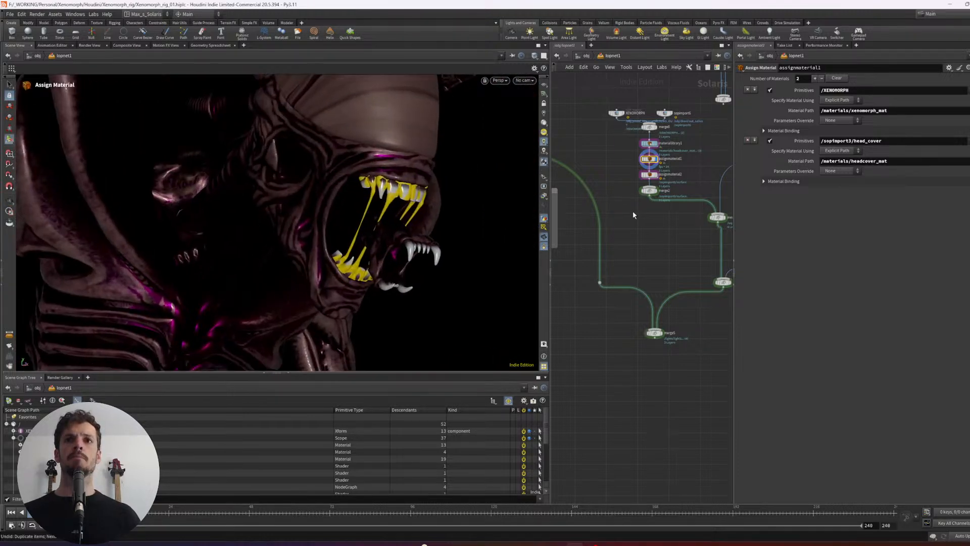
{"action": "left_click", "coordinate": [649, 191]}
{"action": "left_click_drag", "start_coordinate": [429, 222], "coordinate": [457, 214]}
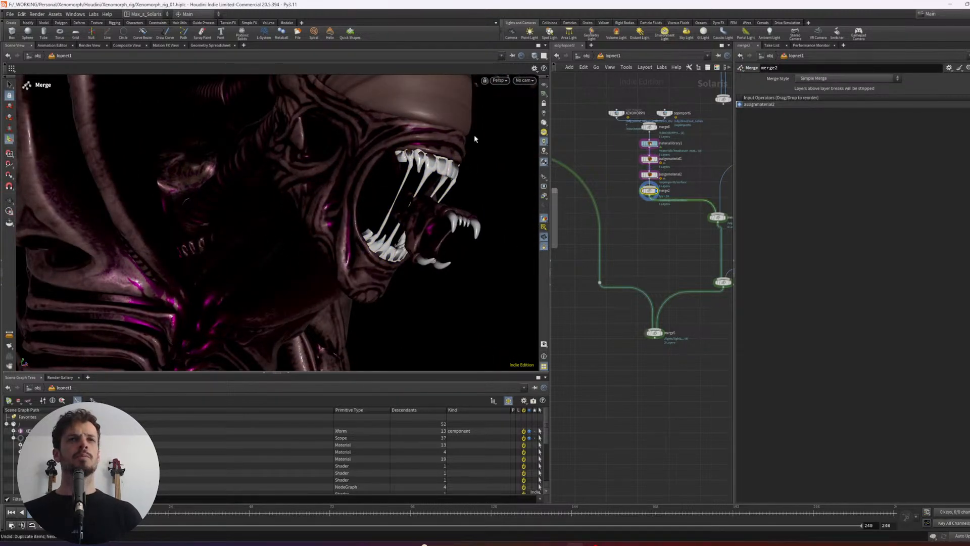
{"action": "left_click", "coordinate": [500, 80]}
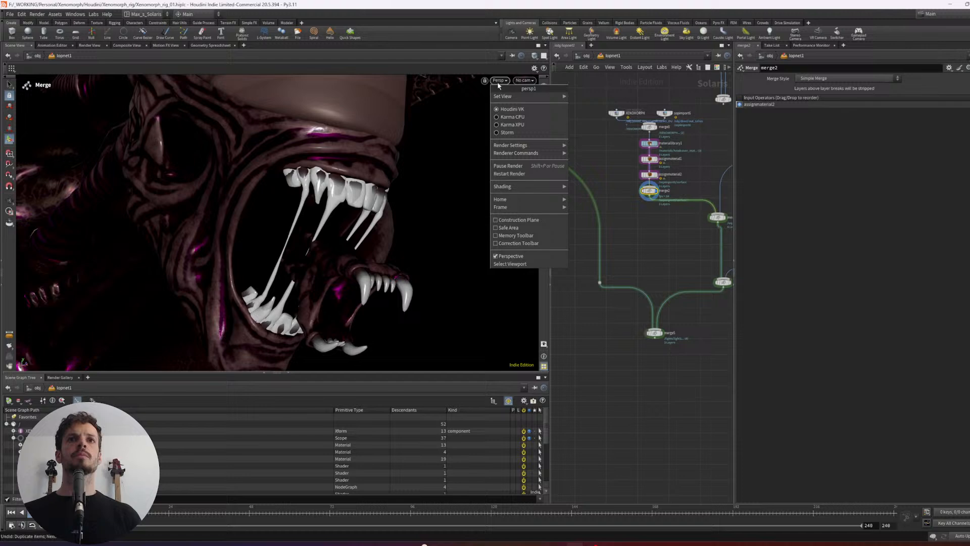
{"action": "left_click", "coordinate": [510, 125]}
{"action": "left_click_drag", "start_coordinate": [411, 187], "coordinate": [462, 192]}
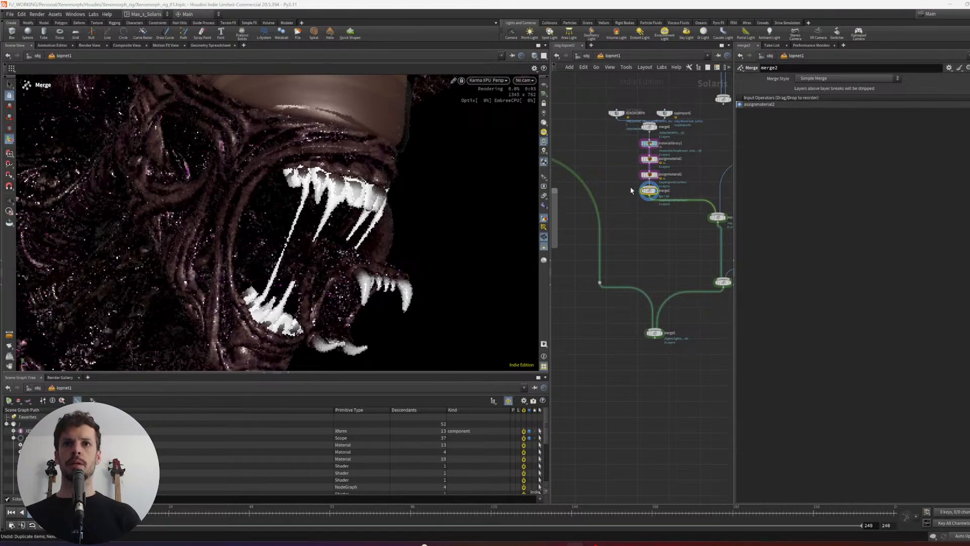
- Set the Transmission of saliva_MAT's mtlxstandard_surface to about 0.91 and expand its Specular settings
{"action": "middle_click_drag", "start_coordinate": [632, 182], "coordinate": [628, 185]}
{"action": "key", "text": "Return"}
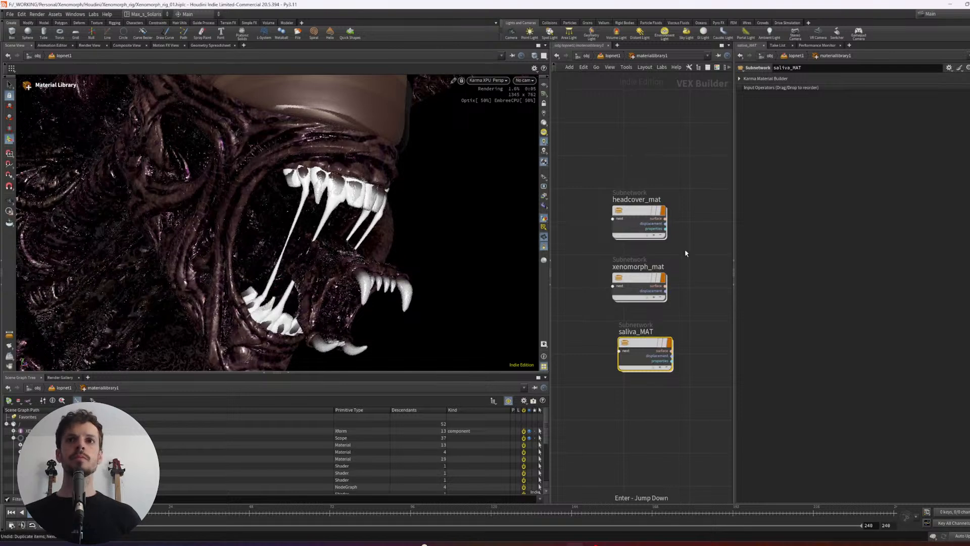
{"action": "double_click", "coordinate": [666, 360]}
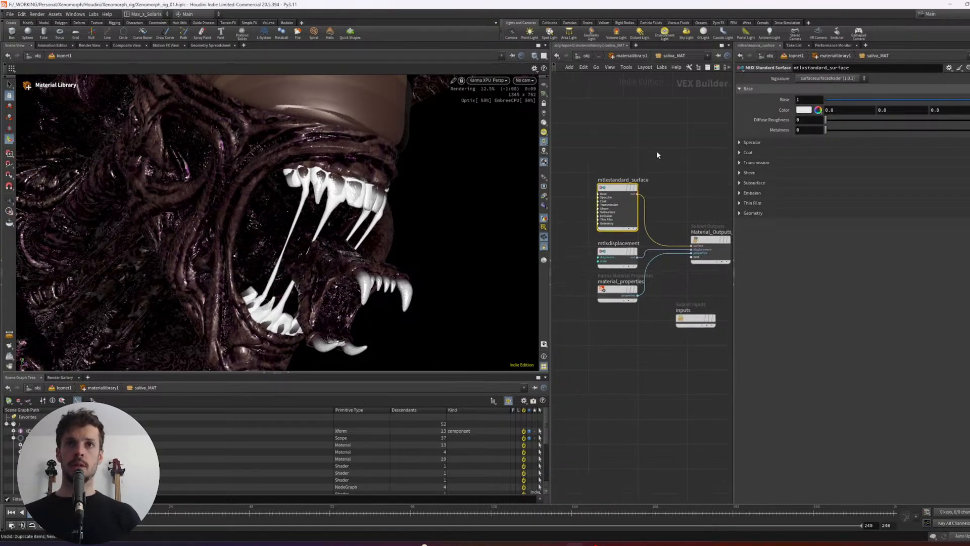
{"action": "left_click", "coordinate": [747, 163]}
{"action": "left_click_drag", "start_coordinate": [826, 173], "coordinate": [967, 174]}
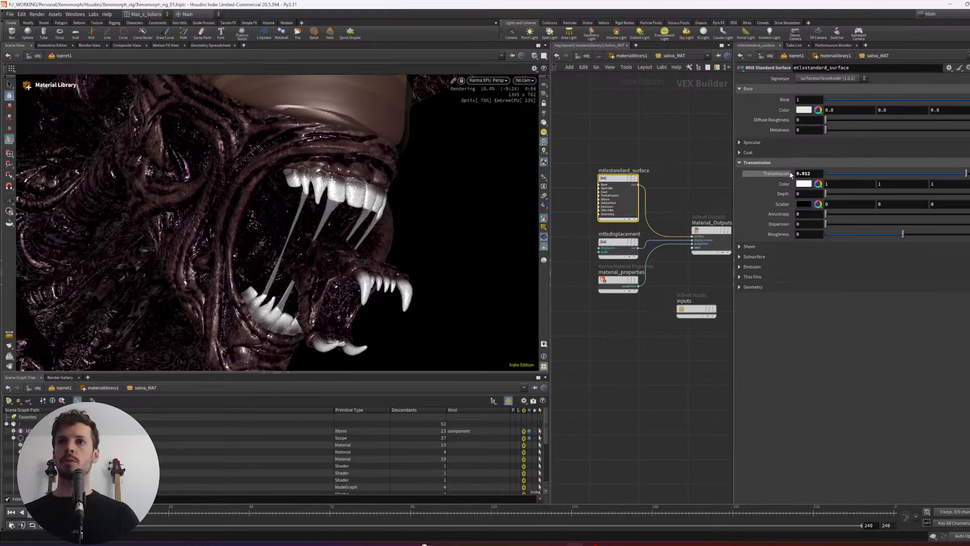
{"action": "left_click", "coordinate": [752, 143]}
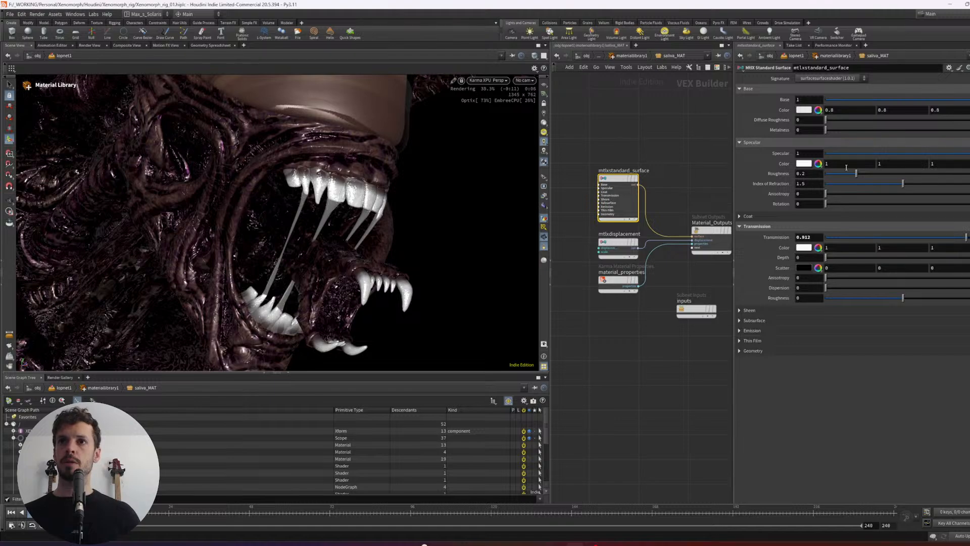
- Set the Specular Roughness of saliva_MAT's mtlxstandard_surface to about 0.043 and check the drool strands from a new angle
{"action": "left_click_drag", "start_coordinate": [856, 173], "coordinate": [833, 174]}
{"action": "left_click_drag", "start_coordinate": [412, 199], "coordinate": [459, 263], "text": "alt"}
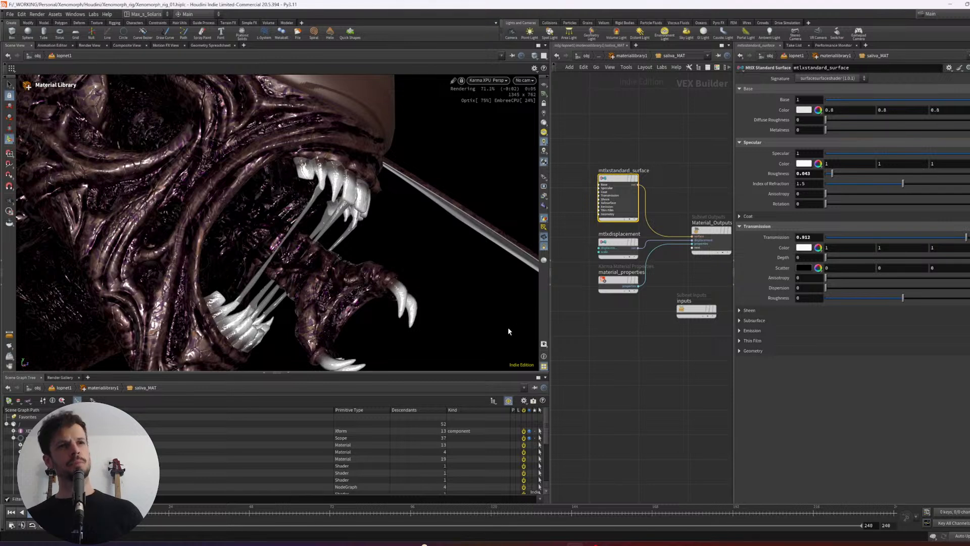
{"action": "middle_click_drag", "start_coordinate": [648, 352], "coordinate": [644, 348]}
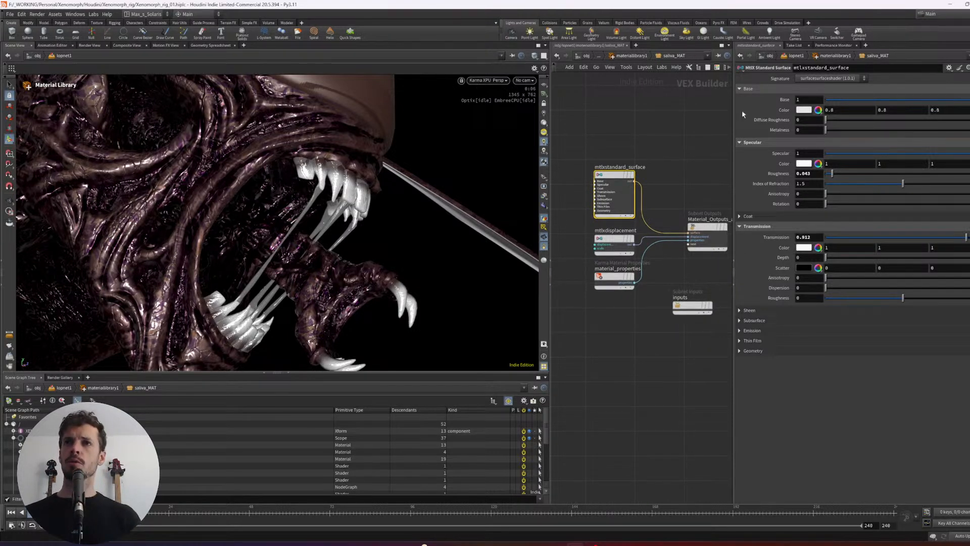
- Try a light pink base color of about 0.8, 0.499, 0.745 on the saliva's standard surface
{"action": "left_click", "coordinate": [804, 109]}
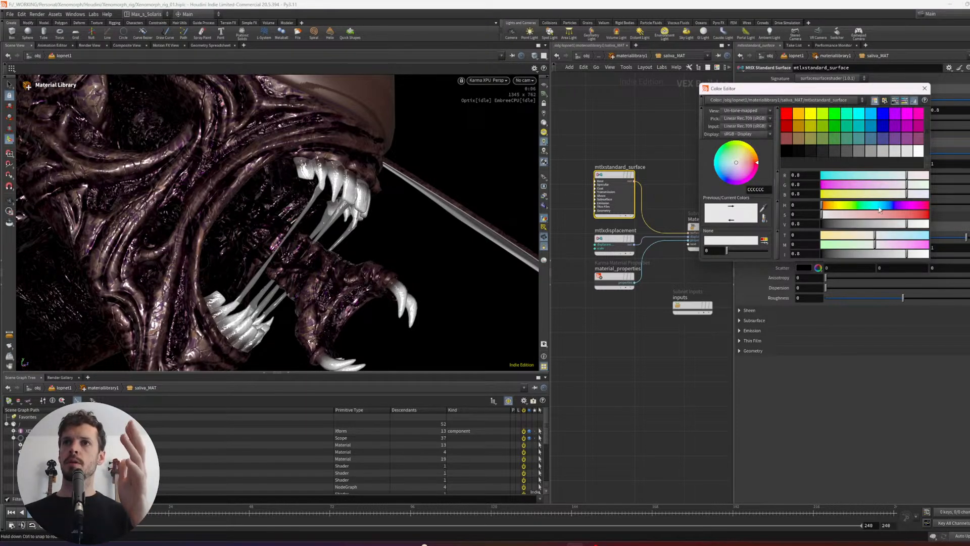
{"action": "left_click_drag", "start_coordinate": [879, 208], "coordinate": [892, 206]}
{"action": "left_click_drag", "start_coordinate": [827, 215], "coordinate": [837, 216]}
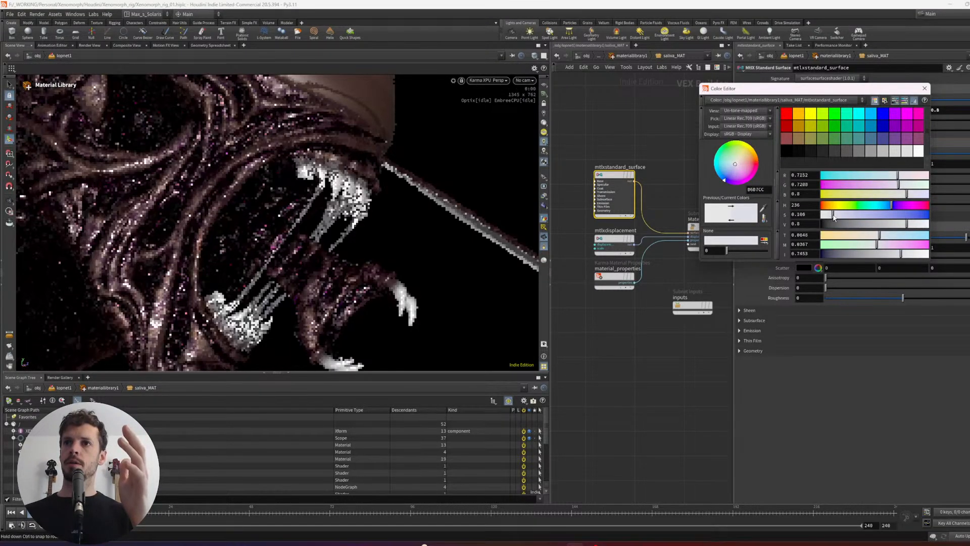
{"action": "left_click_drag", "start_coordinate": [892, 205], "coordinate": [915, 206]}
{"action": "left_click_drag", "start_coordinate": [837, 215], "coordinate": [863, 216]}
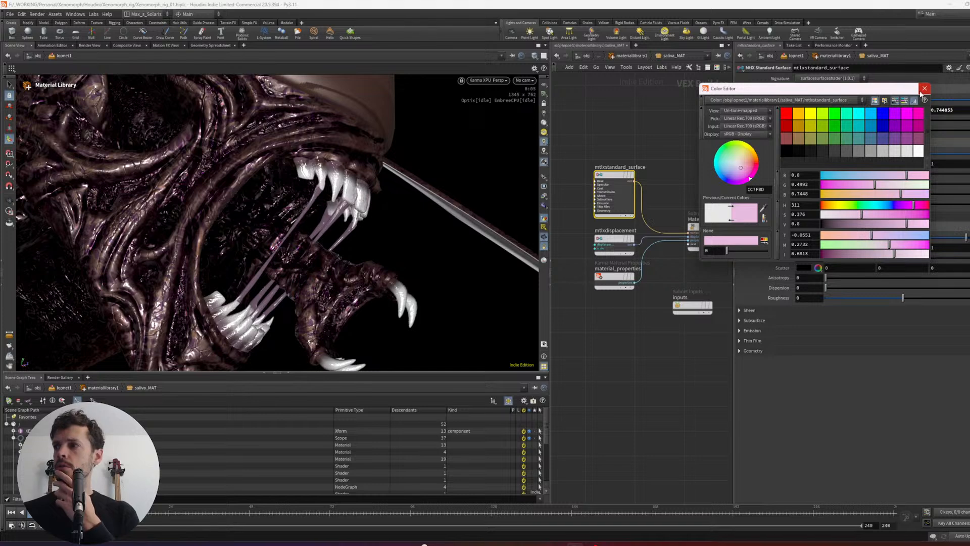
{"action": "left_click", "coordinate": [925, 90]}
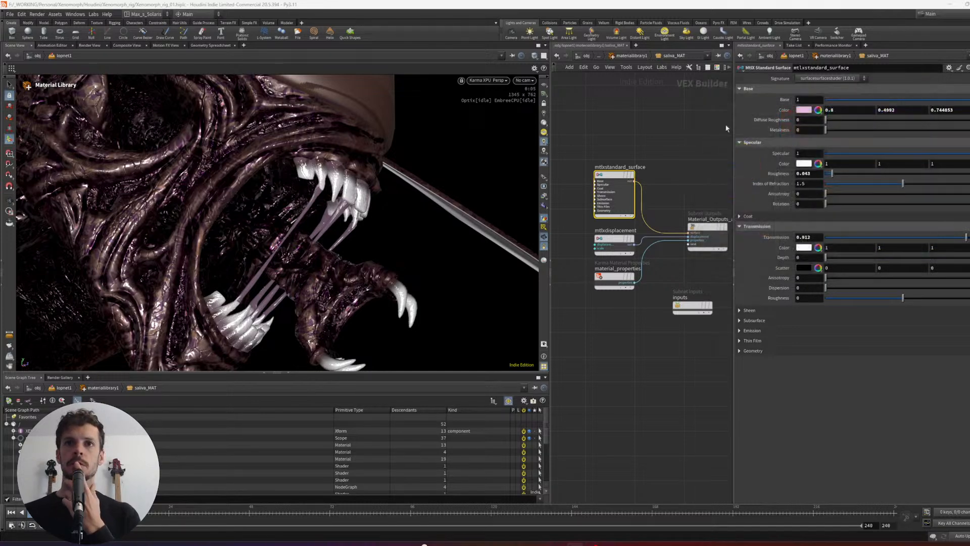
- Try a light blue transmission color of about 0.321, 0.513, 1 on the saliva's standard surface
{"action": "left_click", "coordinate": [804, 247]}
{"action": "mouse_move", "coordinate": [877, 220]}
{"action": "left_mouse_down"}
{"action": "mouse_move", "coordinate": [865, 220]}
{"action": "mouse_move", "coordinate": [895, 219]}
{"action": "left_mouse_up"}
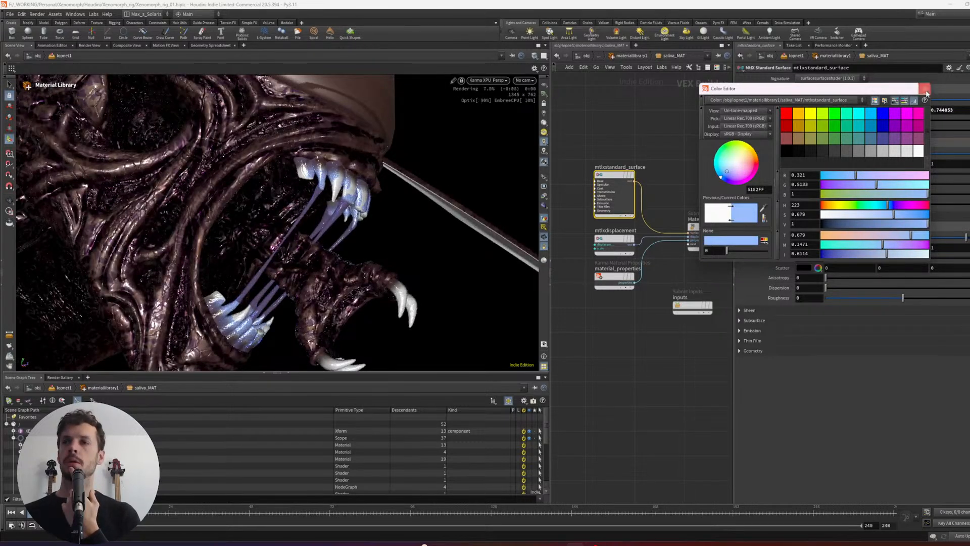
{"action": "left_click", "coordinate": [926, 91]}
- Set the saliva's base color to white and its transmission color to a light pink with green about 0.672
{"action": "left_click", "coordinate": [804, 111]}
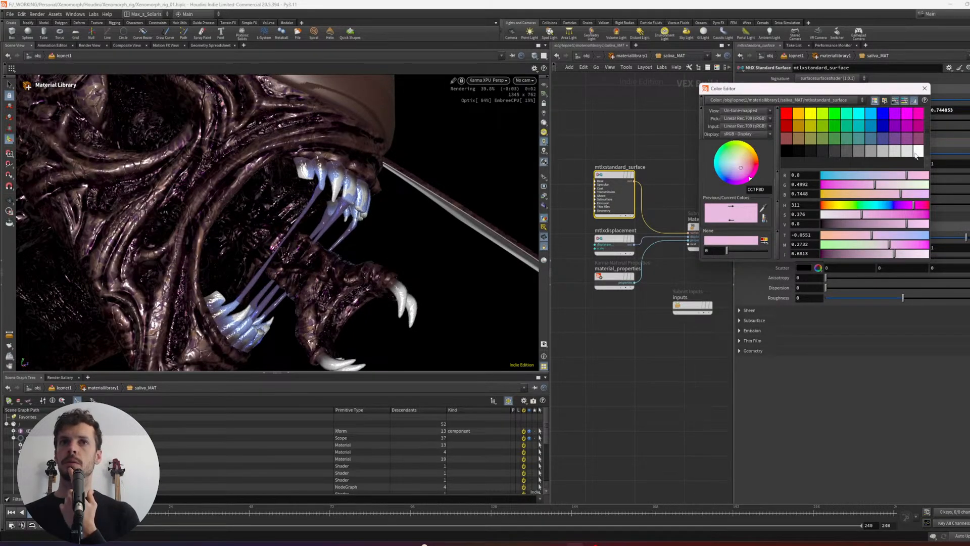
{"action": "left_click", "coordinate": [925, 88]}
{"action": "left_click", "coordinate": [804, 247]}
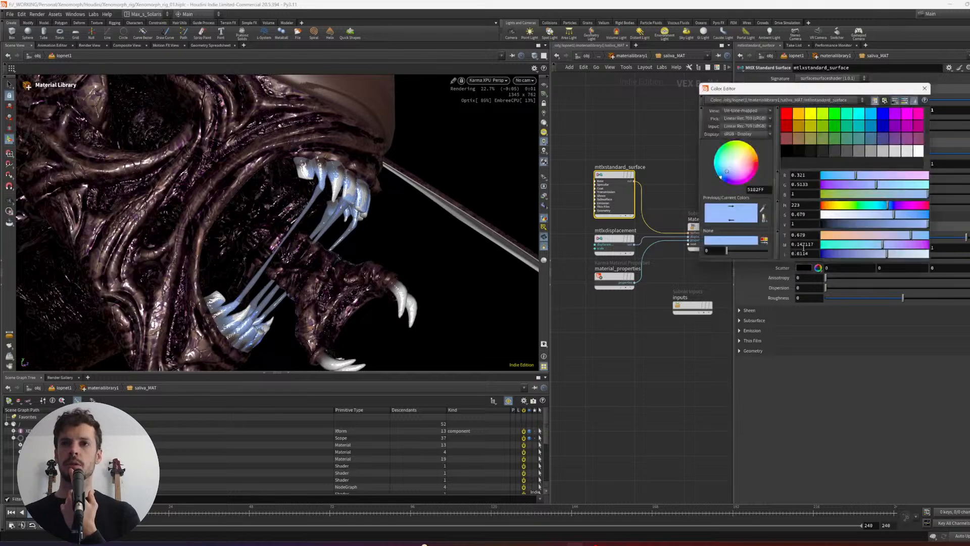
{"action": "left_click_drag", "start_coordinate": [884, 217], "coordinate": [911, 207]}
{"action": "left_click_drag", "start_coordinate": [852, 216], "coordinate": [857, 215]}
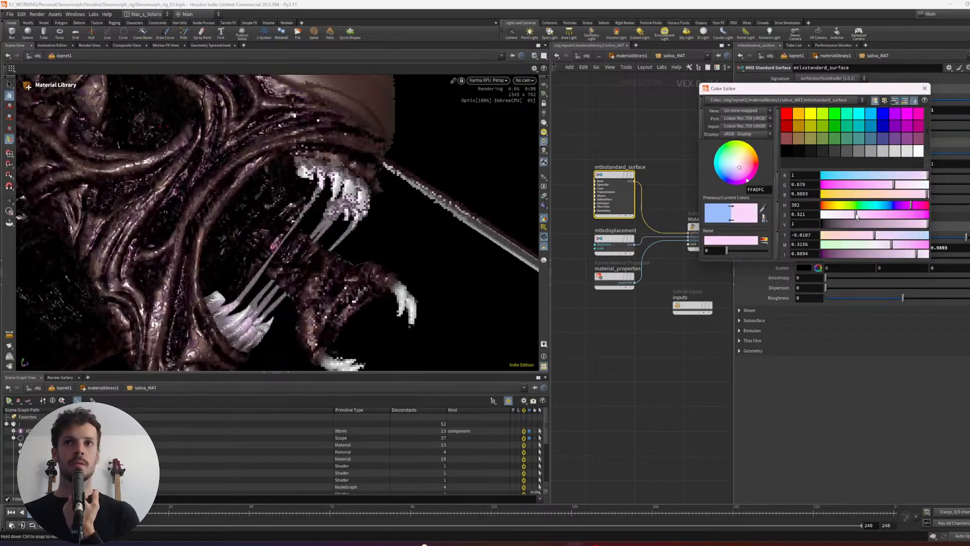
{"action": "left_click", "coordinate": [925, 88]}
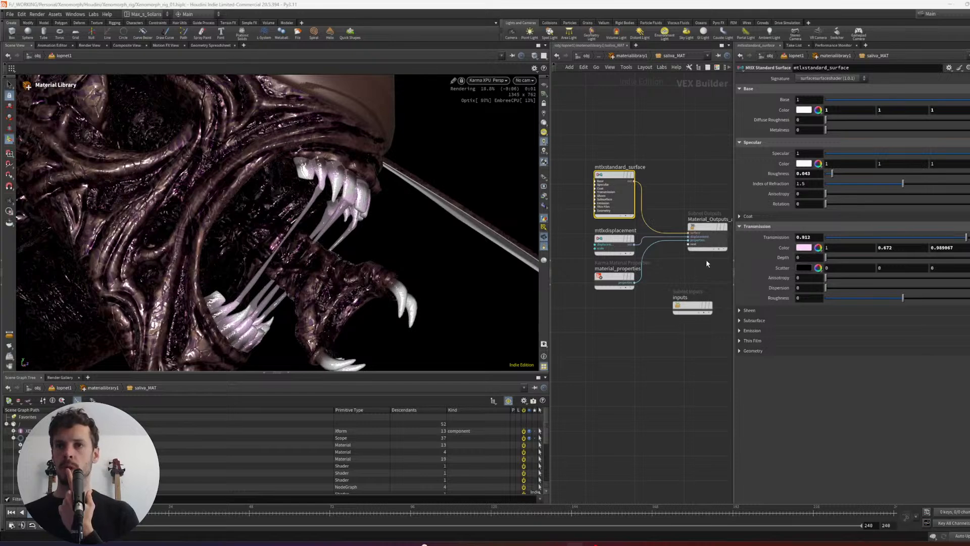
- Set the saliva's transmission Dispersion to about 36.3 and its Scatter color to a neutral 0.701 grey, checking the mouth from the opposite side
{"action": "left_click_drag", "start_coordinate": [829, 260], "coordinate": [882, 288]}
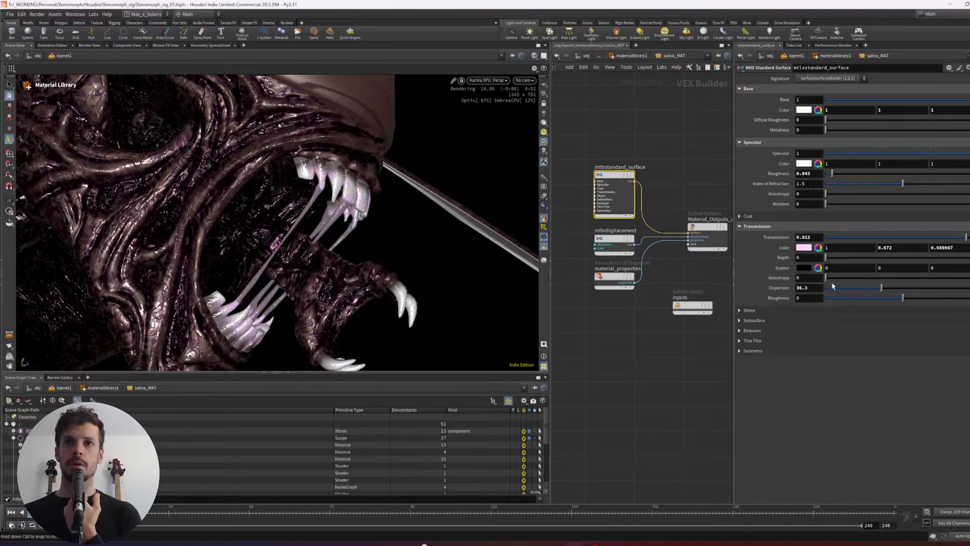
{"action": "left_click", "coordinate": [803, 270]}
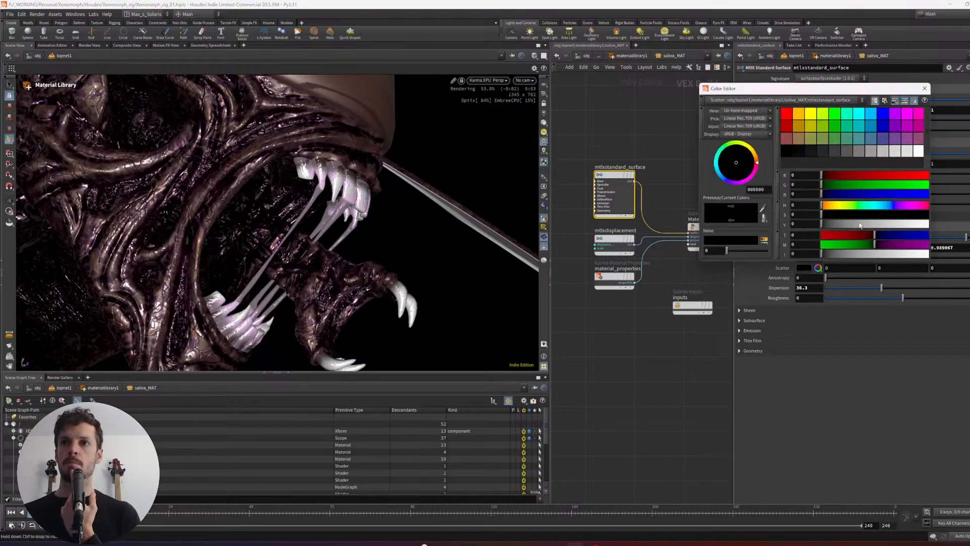
{"action": "left_click", "coordinate": [878, 224]}
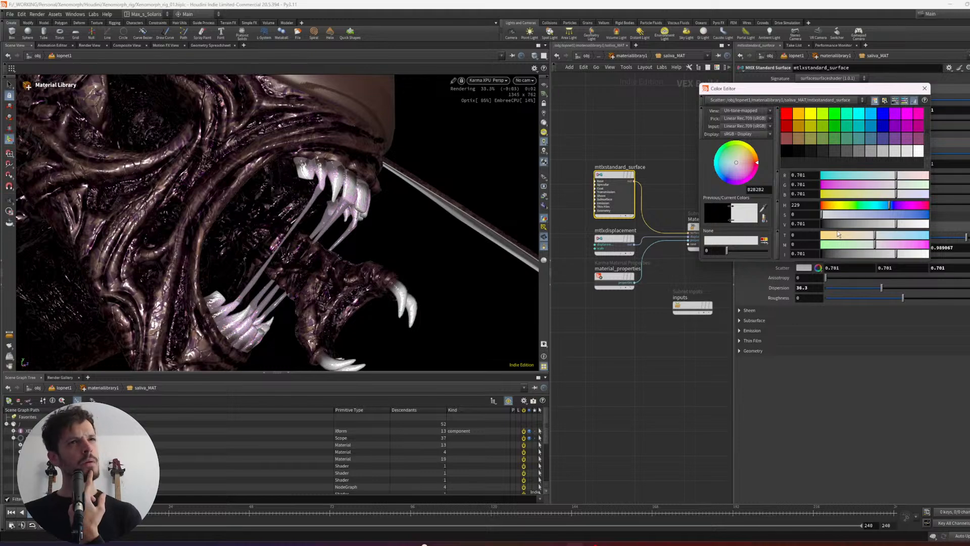
{"action": "left_click_drag", "start_coordinate": [369, 224], "coordinate": [309, 220], "text": "alt"}
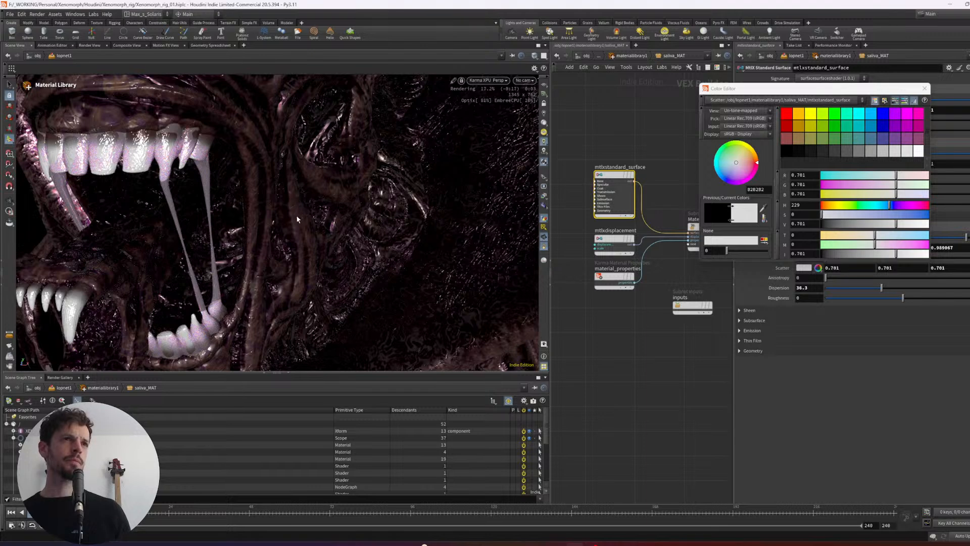
{"action": "right_click_drag", "start_coordinate": [297, 220], "coordinate": [238, 233], "text": "alt"}
{"action": "left_click_drag", "start_coordinate": [248, 237], "coordinate": [215, 261], "text": "alt"}
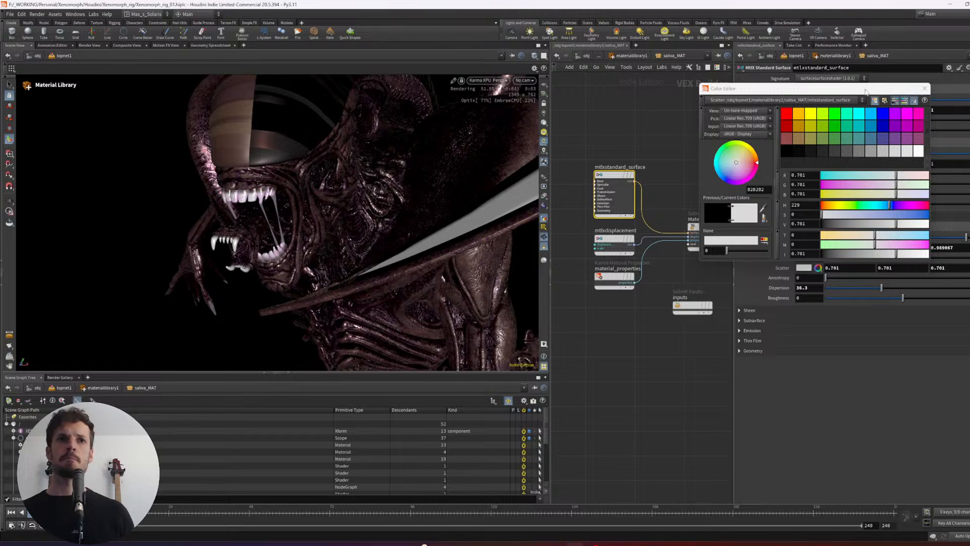
- Raise the saliva's Transmission to about 0.929 and close the color editor
{"action": "left_click_drag", "start_coordinate": [865, 91], "coordinate": [686, 134]}
{"action": "left_click_drag", "start_coordinate": [963, 240], "coordinate": [965, 240]}
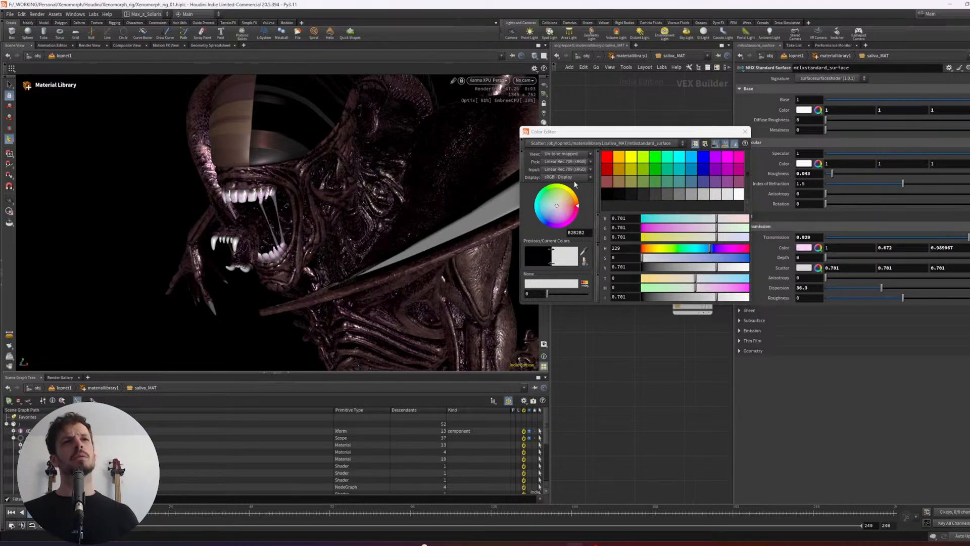
{"action": "left_click", "coordinate": [745, 131]}
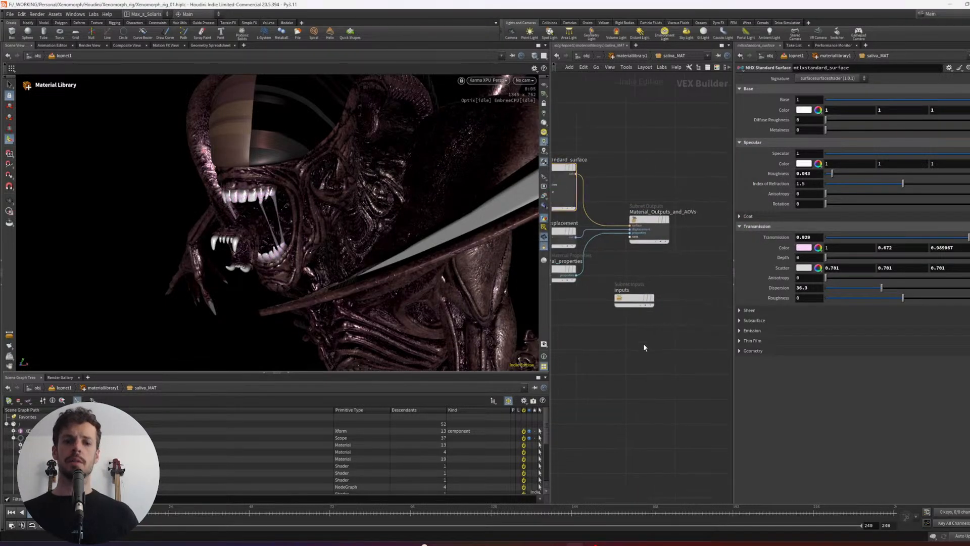
- Return to the lopnet1 network, display merge6 and view the Xenomorph's head from the front
{"action": "key", "text": "u"}
{"action": "key", "text": "u"}
{"action": "middle_click_drag", "start_coordinate": [663, 387], "coordinate": [656, 353]}
{"action": "middle_click_drag", "start_coordinate": [660, 226], "coordinate": [632, 252]}
{"action": "scroll", "coordinate": [654, 225], "scroll_direction": "up", "scroll_amount": 1}
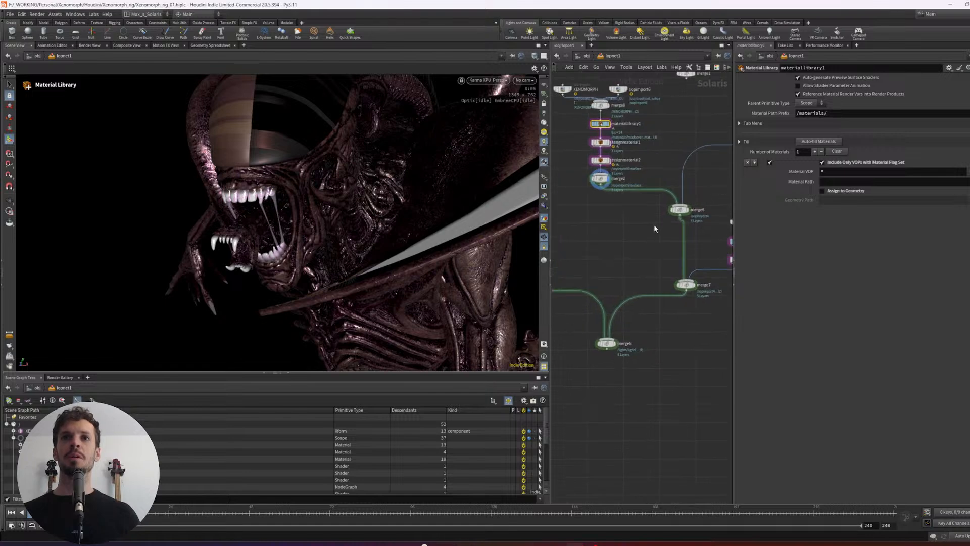
{"action": "left_click", "coordinate": [687, 210]}
{"action": "left_click_drag", "start_coordinate": [226, 226], "coordinate": [329, 230], "text": "alt"}
{"action": "middle_click_drag", "start_coordinate": [671, 236], "coordinate": [673, 265]}
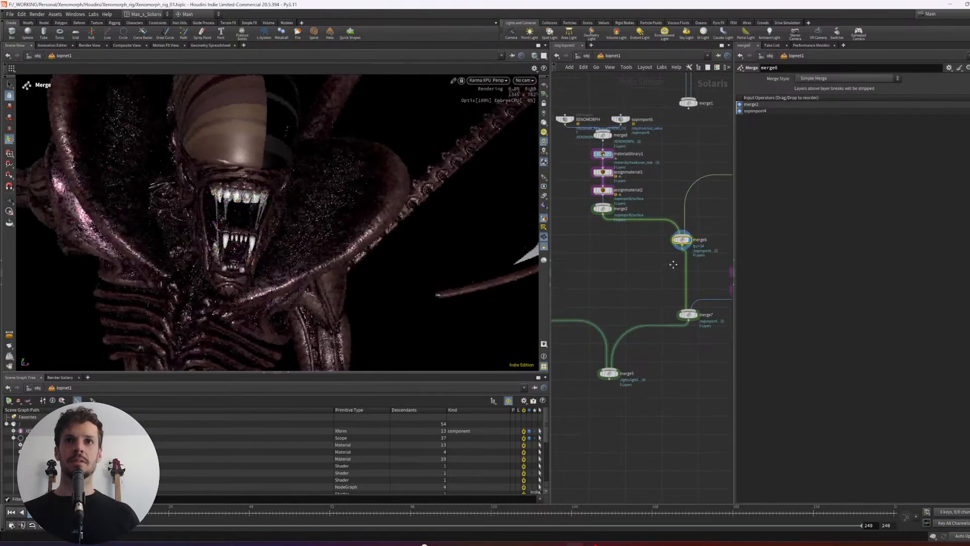
- Inspect the XENOMORPH import and compare the material entries of assignmaterial1 and assignmaterial2, leaving assignmaterial2 displayed
{"action": "middle_click_drag", "start_coordinate": [636, 158], "coordinate": [651, 170]}
{"action": "left_click", "coordinate": [580, 132]}
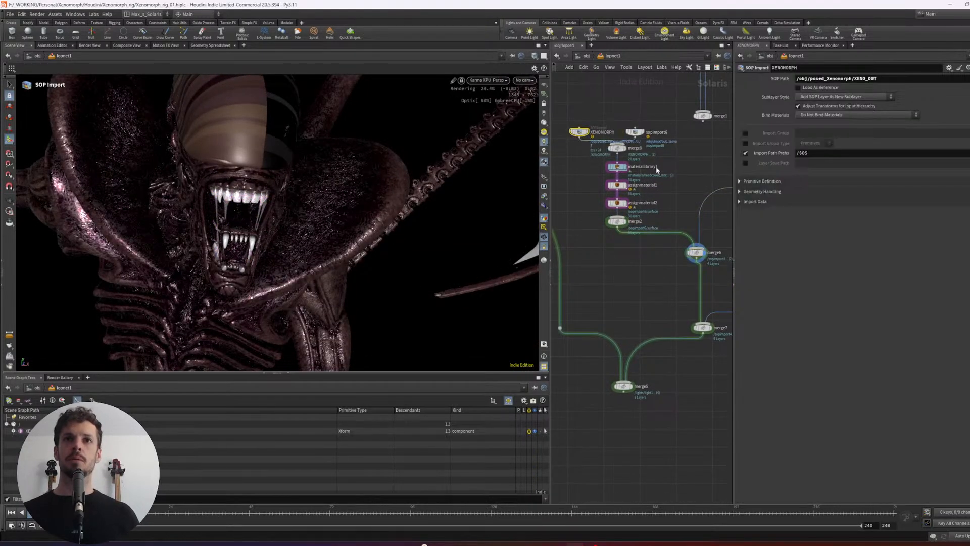
{"action": "left_click_drag", "start_coordinate": [677, 191], "coordinate": [617, 211]}
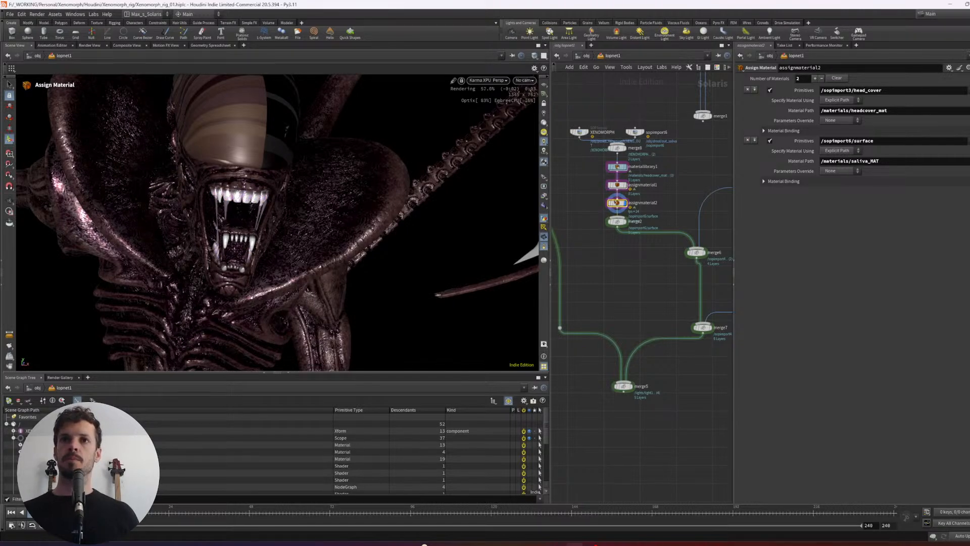
{"action": "left_click", "coordinate": [617, 185]}
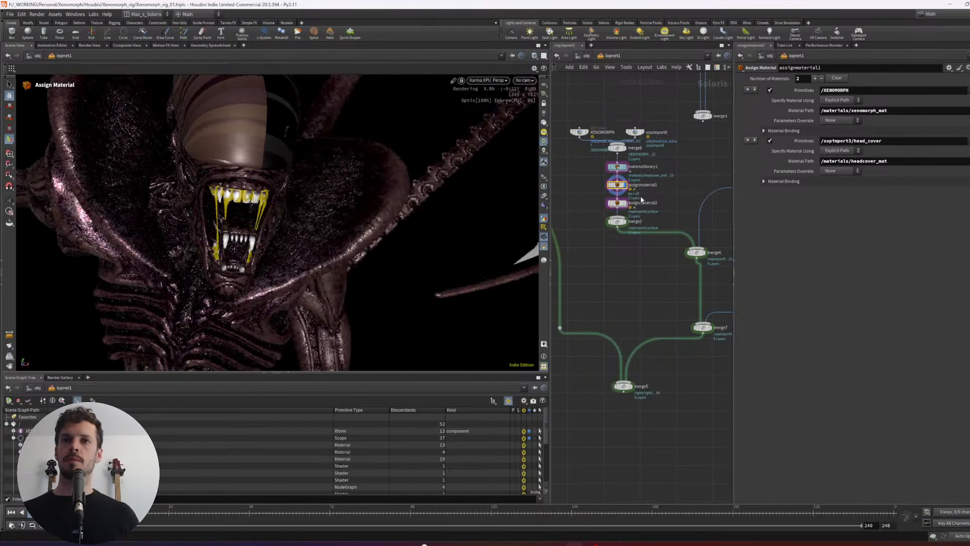
{"action": "left_click", "coordinate": [617, 202]}
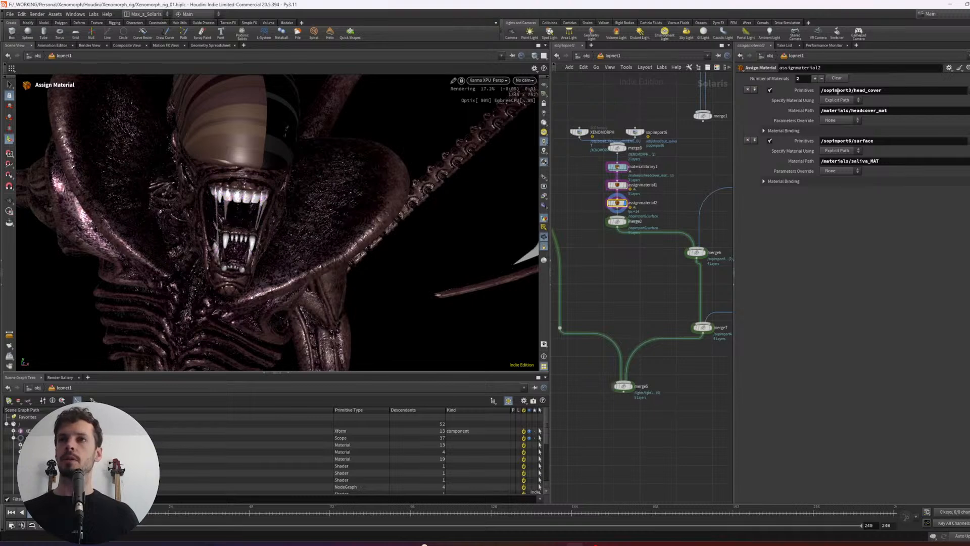
- Set the primitives of assignmaterial2's first entry to /XENOMPORH/head_cover
{"action": "key", "text": "BackSpace"}
{"action": "key", "text": "BackSpace"}
{"action": "key", "text": "BackSpace"}
{"action": "key", "text": "BackSpace"}
{"action": "key", "text": "BackSpace"}
{"action": "key", "text": "BackSpace"}
{"action": "key", "text": "BackSpace"}
{"action": "key", "text": "BackSpace"}
{"action": "key", "text": "BackSpace"}
{"action": "key", "text": "BackSpace"}
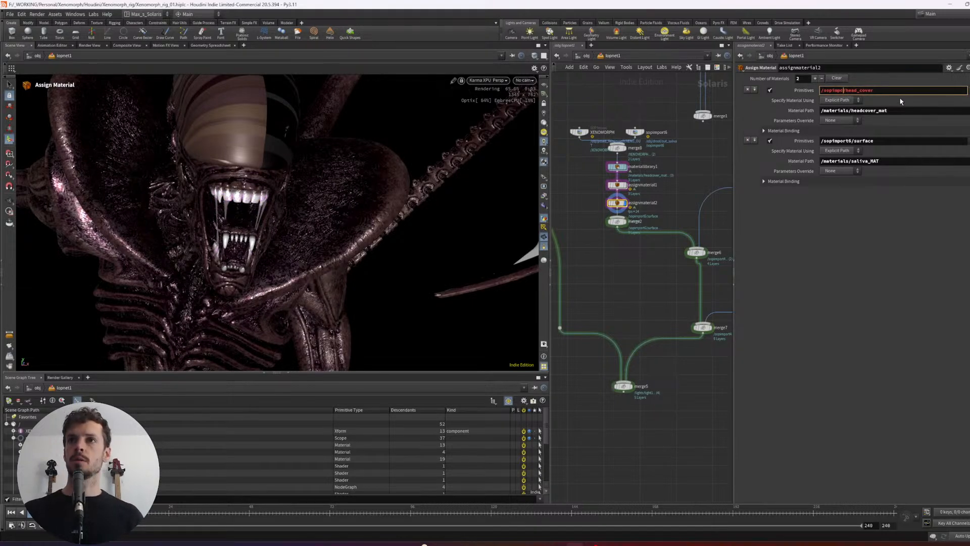
{"action": "key", "text": "Caps_Lock"}
{"action": "type", "text": "XEN"}
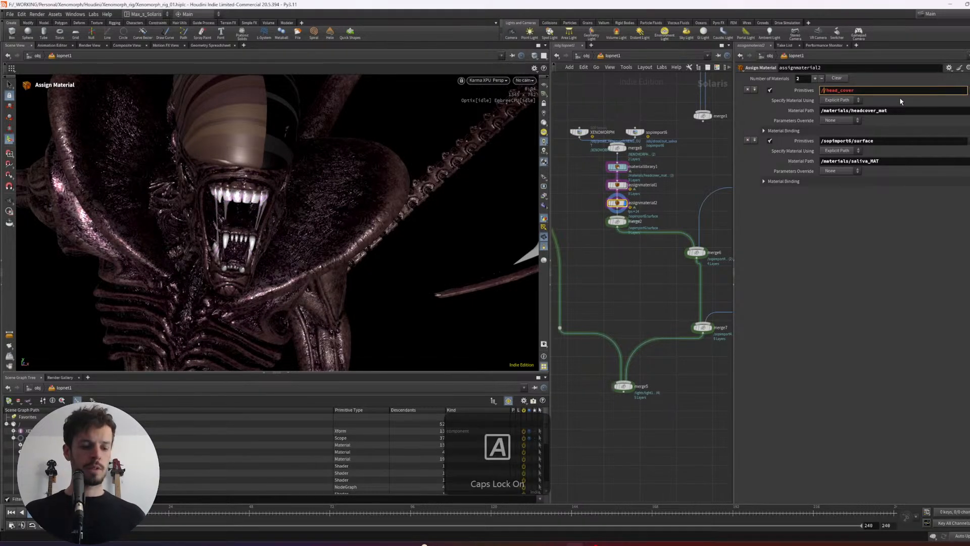
{"action": "type", "text": "O/"}
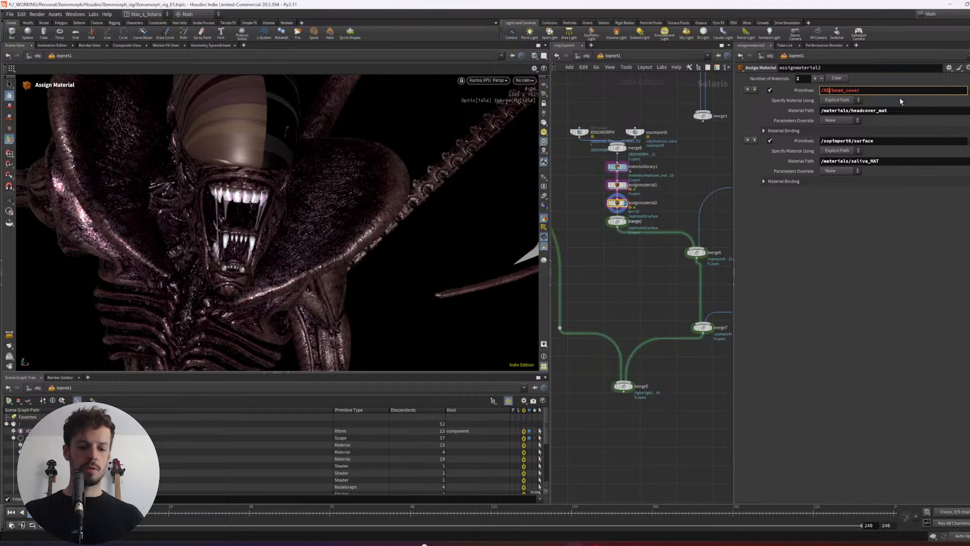
{"action": "type", "text": "MORPH"}
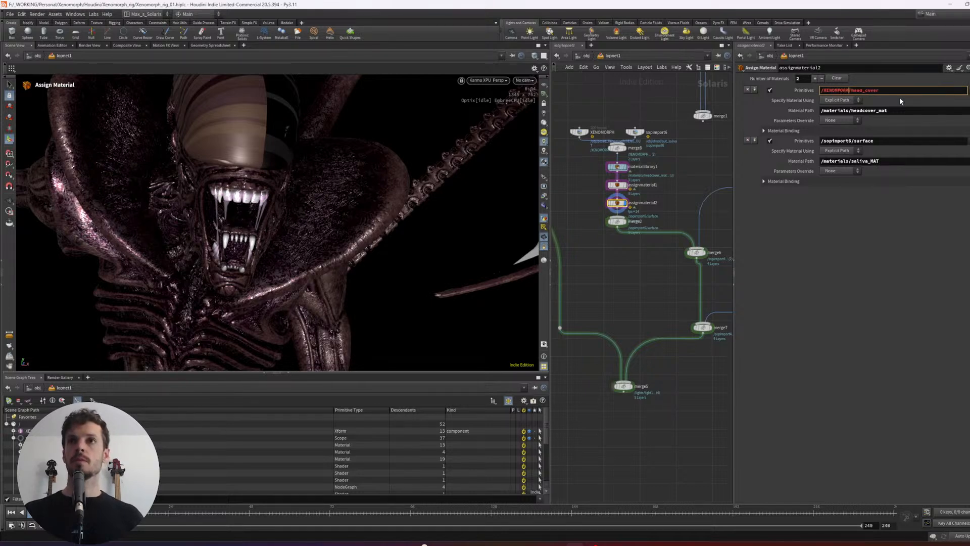
{"action": "key", "text": "Return"}
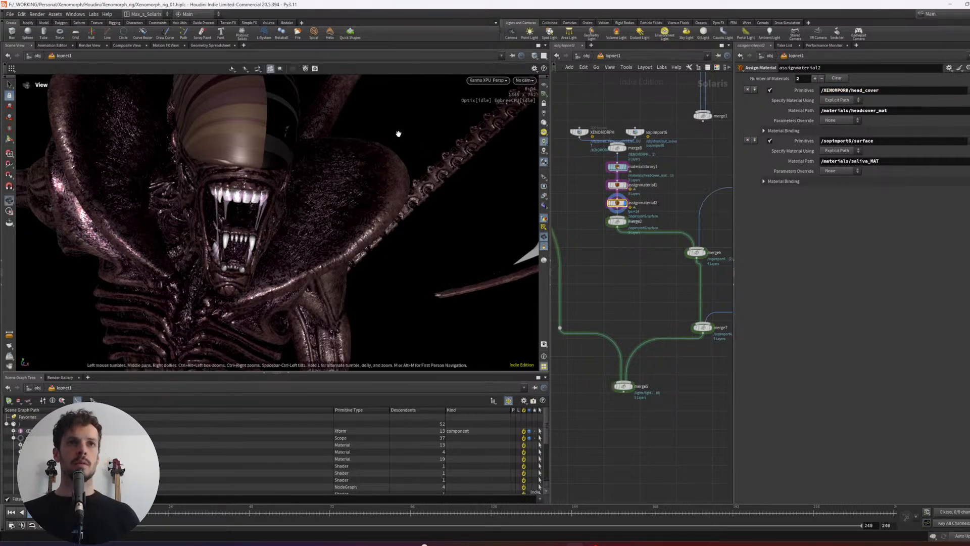
- Assign the head cover material to the dome's head_cover primitive in the viewport, adding /XENOMORPH/head_cover to assignmaterial2's first entry
{"action": "left_click_drag", "start_coordinate": [459, 79], "coordinate": [444, 138], "text": "alt"}
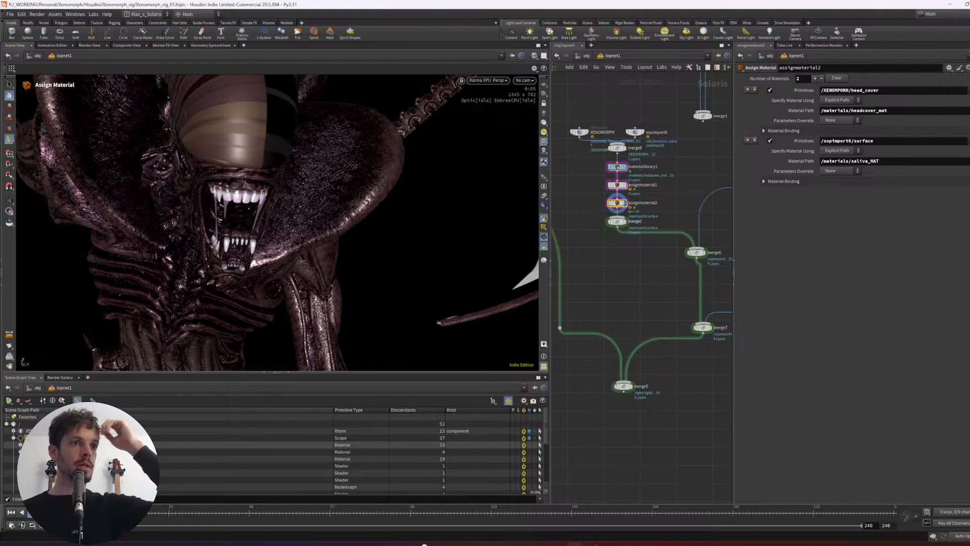
{"action": "left_click_drag", "start_coordinate": [249, 119], "coordinate": [248, 118]}
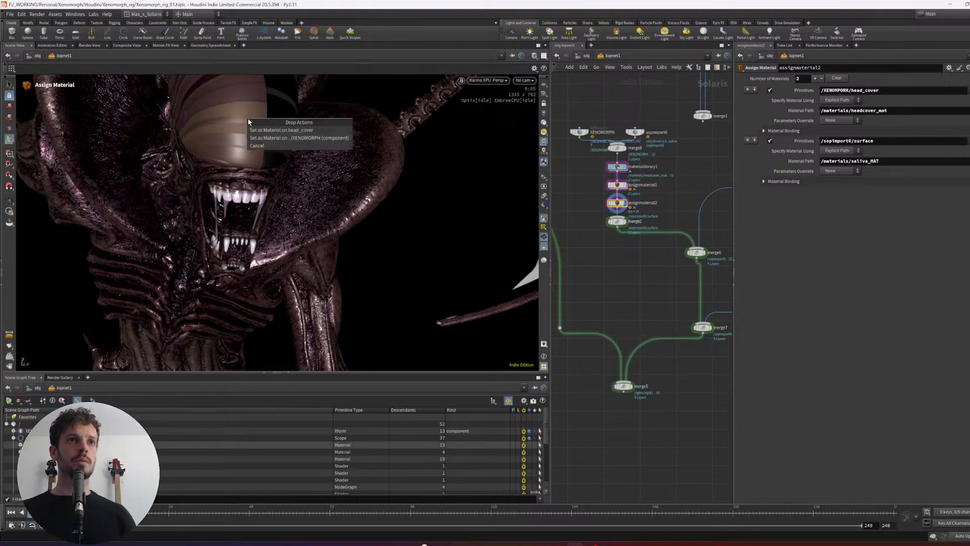
{"action": "left_click", "coordinate": [270, 132]}
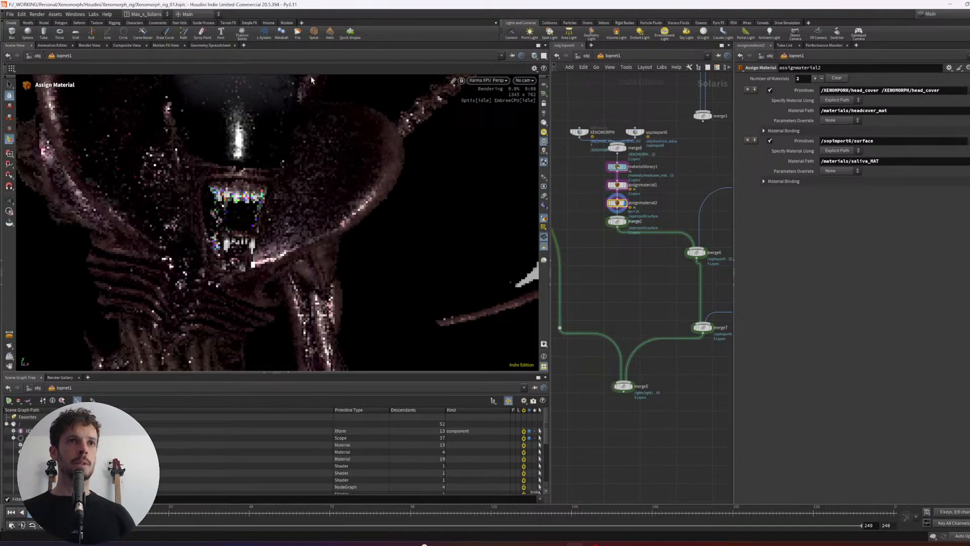
{"action": "scroll", "coordinate": [283, 172], "scroll_direction": "down", "scroll_amount": 4}
{"action": "middle_click_drag", "start_coordinate": [273, 183], "coordinate": [317, 204], "text": "alt"}
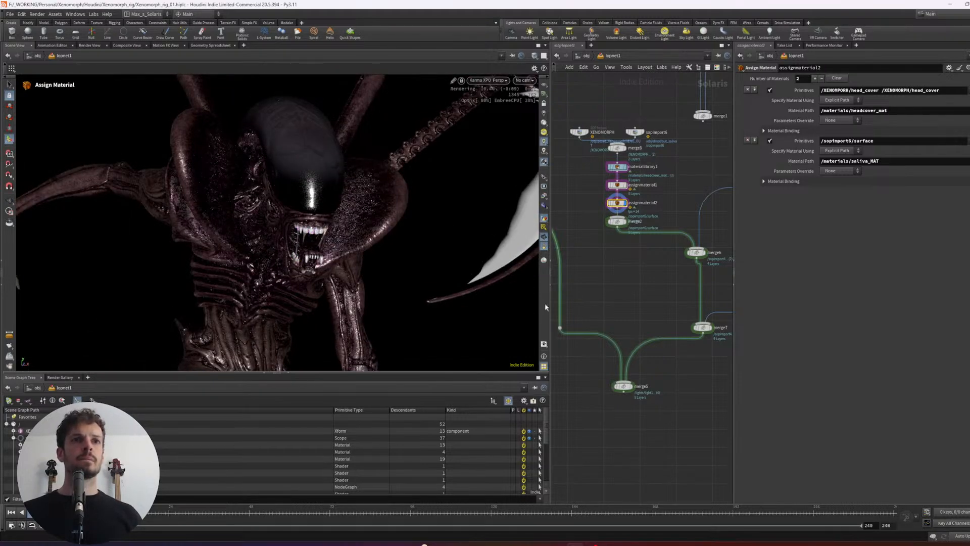
- Display merge5 to preview the Xenomorph with the scene lights and examine the mouth and drool up close from the side
{"action": "middle_click_drag", "start_coordinate": [669, 304], "coordinate": [668, 243]}
{"action": "left_click", "coordinate": [630, 325]}
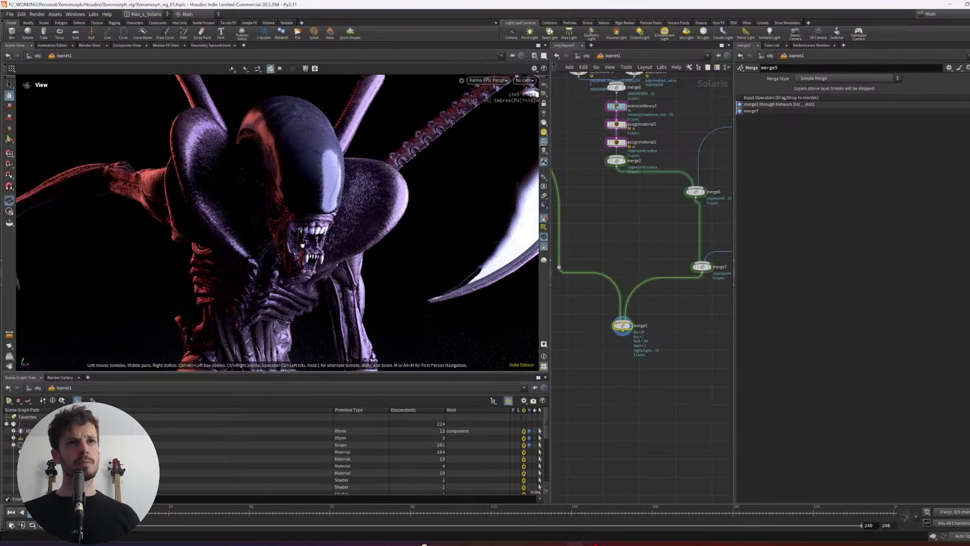
{"action": "left_click_drag", "start_coordinate": [292, 263], "coordinate": [431, 218], "text": "alt"}
{"action": "mouse_move", "coordinate": [431, 219]}
{"action": "right_mouse_down", "text": "alt"}
{"action": "mouse_move", "coordinate": [420, 204]}
{"action": "mouse_move", "coordinate": [414, 220]}
{"action": "right_mouse_up", "text": "alt"}
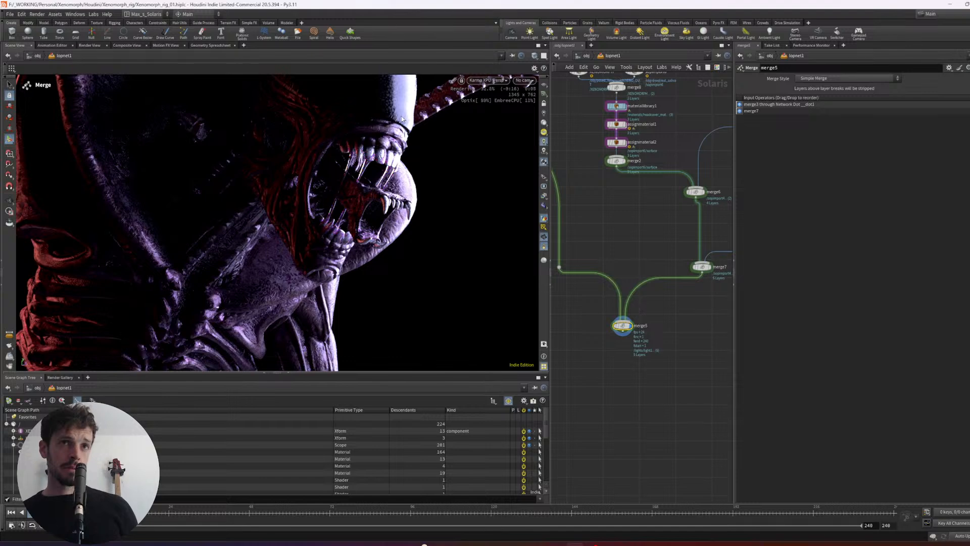
- Check the lit mouth and head from both sides, and switch the viewport renderer to Houdini VK
{"action": "left_click_drag", "start_coordinate": [402, 119], "coordinate": [268, 117], "text": "alt"}
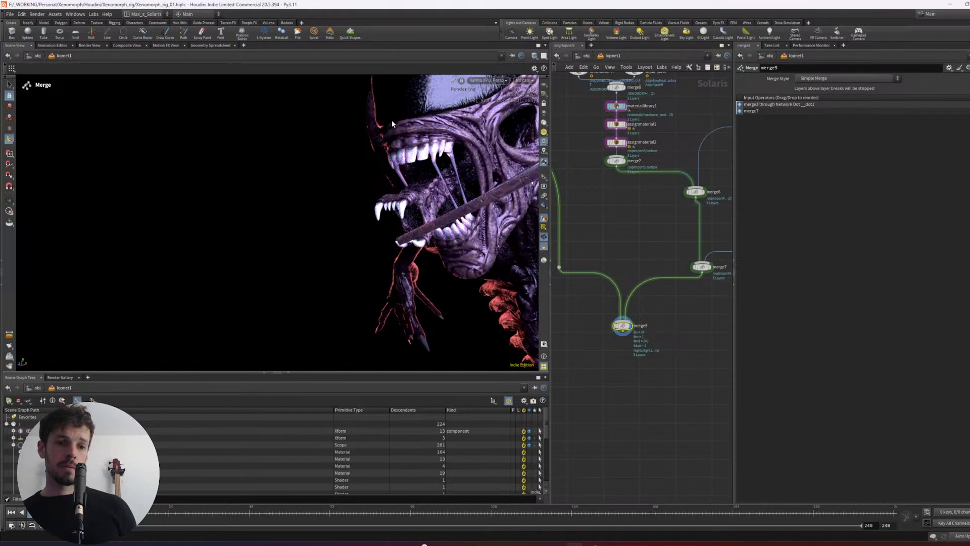
{"action": "left_click_drag", "start_coordinate": [385, 114], "coordinate": [422, 126], "text": "alt"}
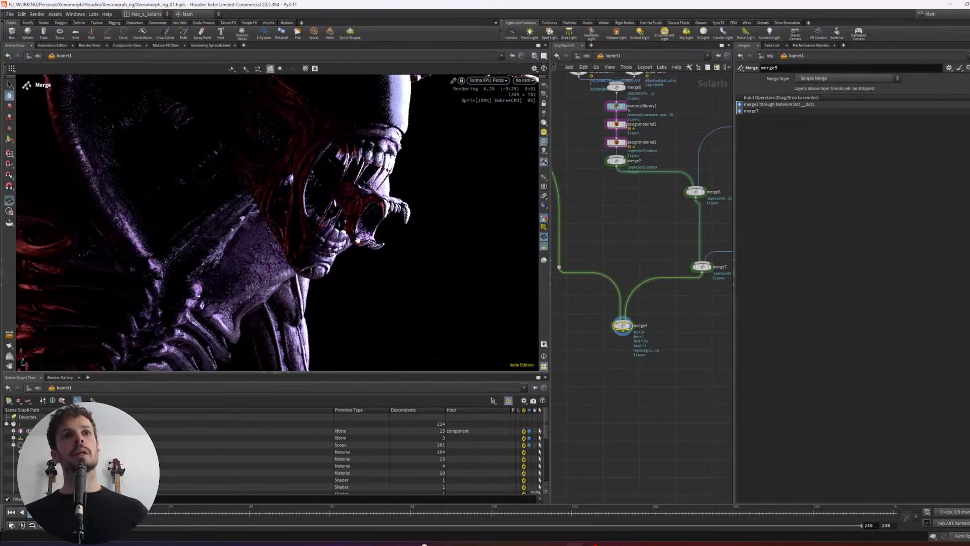
{"action": "left_click_drag", "start_coordinate": [358, 241], "coordinate": [359, 278], "text": "alt"}
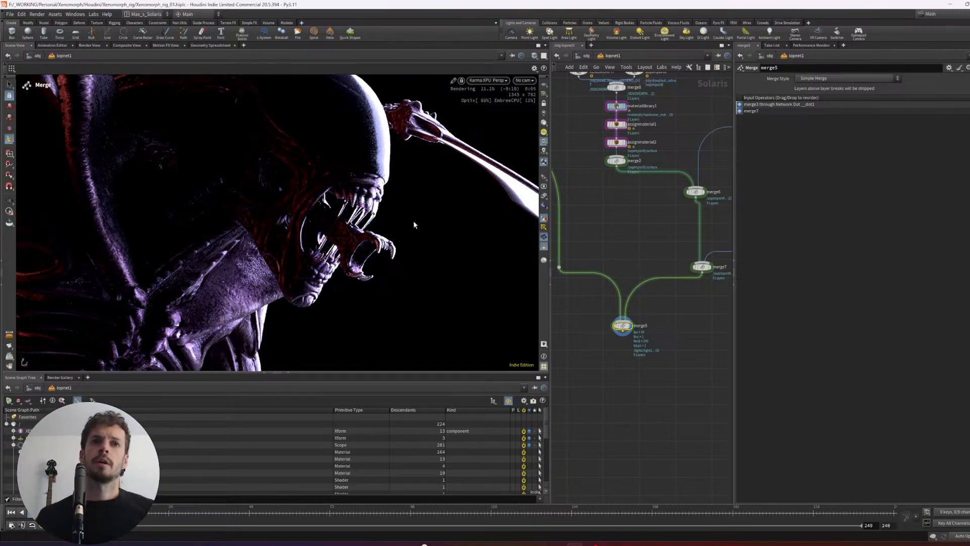
{"action": "left_click", "coordinate": [495, 82]}
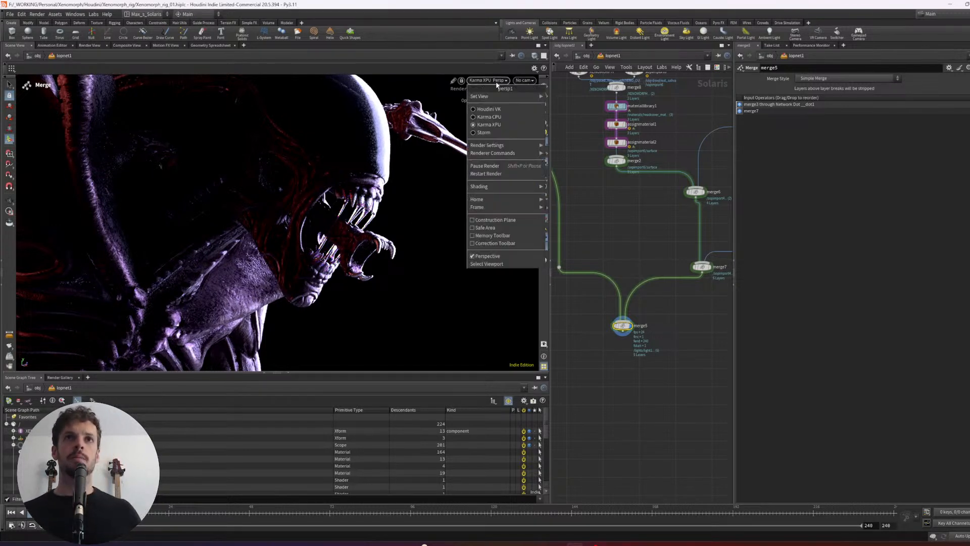
{"action": "left_click", "coordinate": [491, 109]}
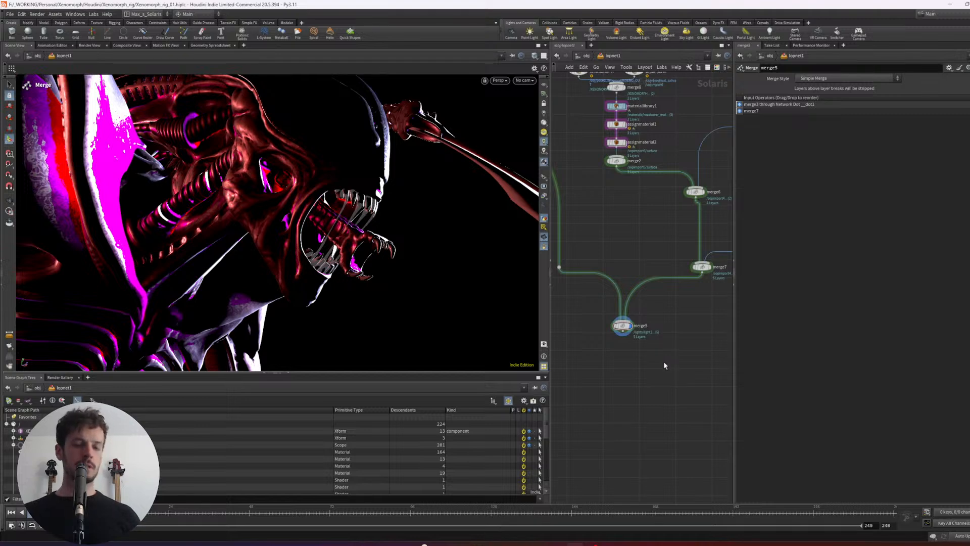
- Leave the Solaris network and open the drool geometry network at object level
{"action": "key", "text": "u"}
{"action": "left_click_drag", "start_coordinate": [641, 330], "coordinate": [636, 325]}
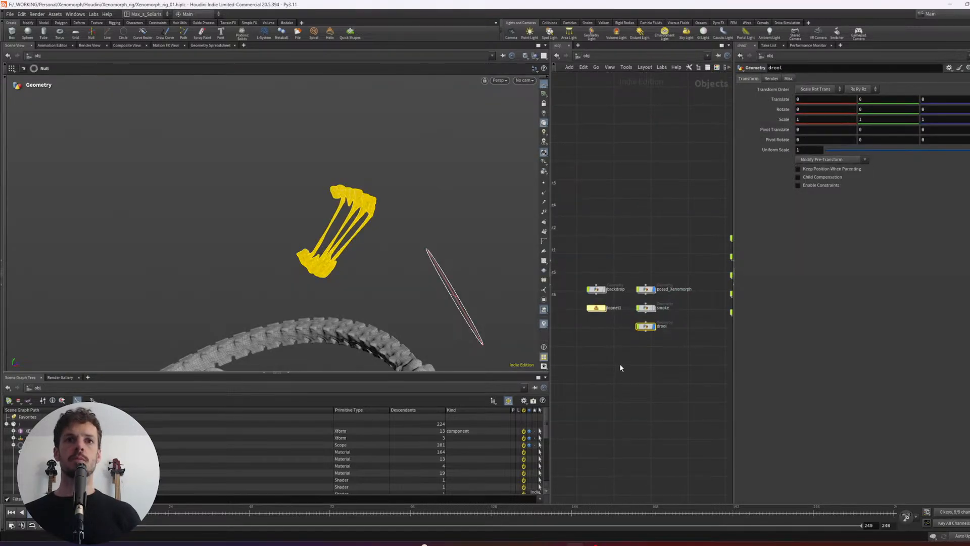
{"action": "key", "text": "i"}
{"action": "scroll", "coordinate": [680, 253], "scroll_direction": "up", "scroll_amount": 1}
{"action": "mouse_move", "coordinate": [676, 230]}
{"action": "middle_mouse_down"}
{"action": "mouse_move", "coordinate": [680, 253]}
{"action": "mouse_move", "coordinate": [672, 221]}
{"action": "middle_mouse_up"}
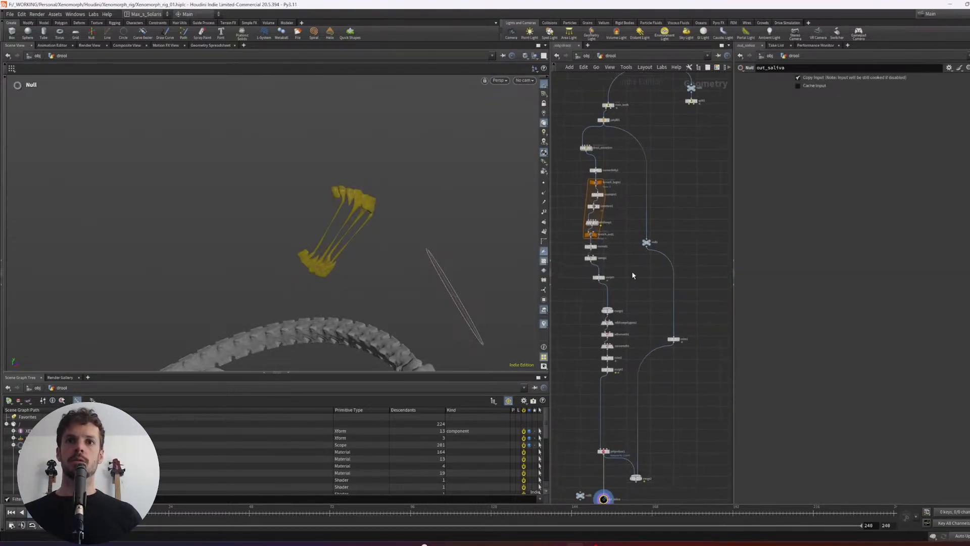
- Lay out the drool network's resample and loop nodes in a straight vertical column
{"action": "left_click_drag", "start_coordinate": [626, 242], "coordinate": [583, 390]}
{"action": "key", "text": "l"}
{"action": "left_click_drag", "start_coordinate": [561, 290], "coordinate": [590, 262]}
{"action": "left_click", "coordinate": [640, 264]}
{"action": "scroll", "coordinate": [641, 263], "scroll_direction": "down", "scroll_amount": 2}
{"action": "middle_click_drag", "start_coordinate": [637, 276], "coordinate": [664, 300]}
{"action": "left_click_drag", "start_coordinate": [649, 189], "coordinate": [618, 272]}
{"action": "key", "text": "l"}
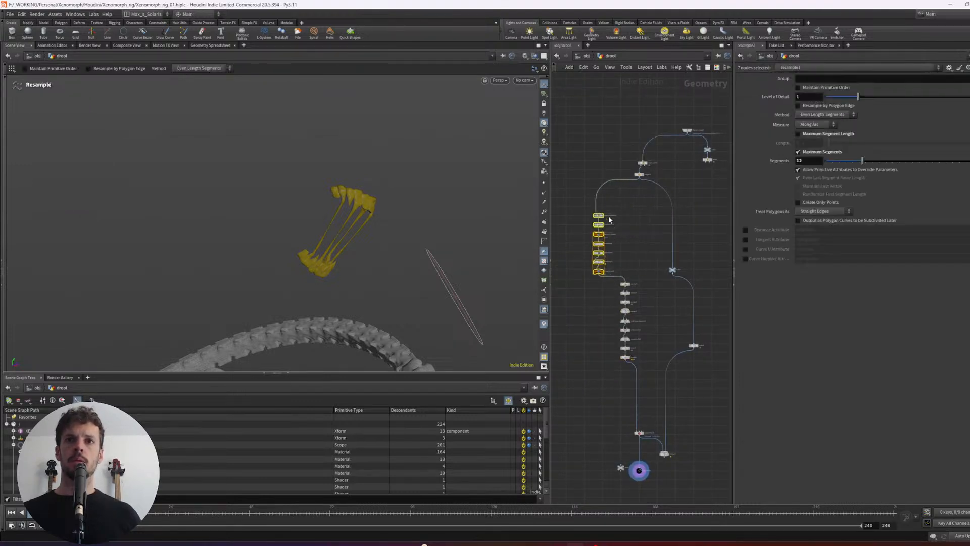
- Line up the remaining drool nodes beneath the loop block so the whole chain forms one tidy column
{"action": "left_click_drag", "start_coordinate": [605, 217], "coordinate": [628, 215]}
{"action": "scroll", "coordinate": [650, 213], "scroll_direction": "down", "scroll_amount": 2}
{"action": "middle_click_drag", "start_coordinate": [651, 215], "coordinate": [644, 190]}
{"action": "left_click_drag", "start_coordinate": [697, 179], "coordinate": [612, 422]}
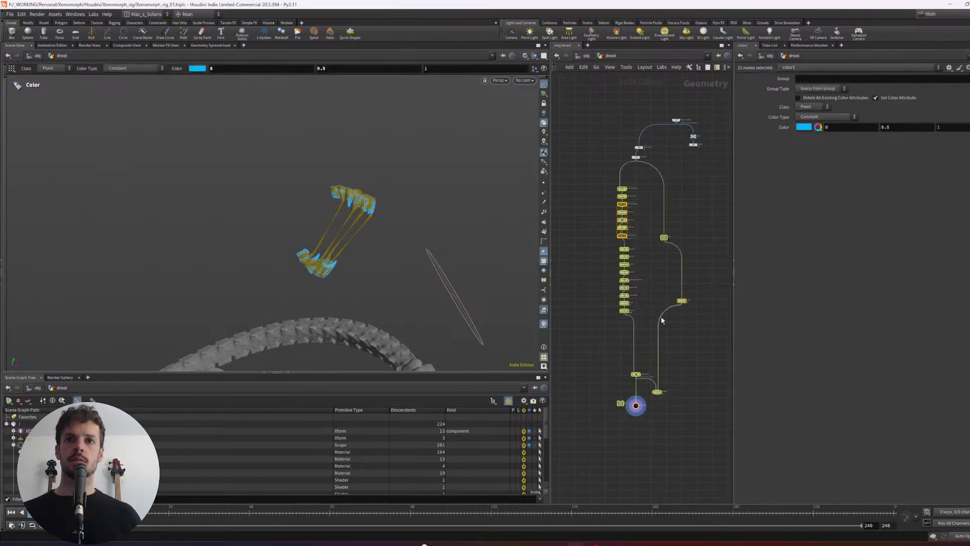
{"action": "scroll", "coordinate": [644, 180], "scroll_direction": "up", "scroll_amount": 1}
{"action": "right_click_drag", "start_coordinate": [644, 180], "coordinate": [632, 190]}
{"action": "left_click_drag", "start_coordinate": [618, 200], "coordinate": [606, 198]}
- Display polyfill1 and object_merge1 in turn to compare the extracted teeth with the full posed Xenomorph
{"action": "left_click", "coordinate": [667, 156]}
{"action": "middle_click_drag", "start_coordinate": [668, 155], "coordinate": [670, 174]}
{"action": "left_click", "coordinate": [640, 170]}
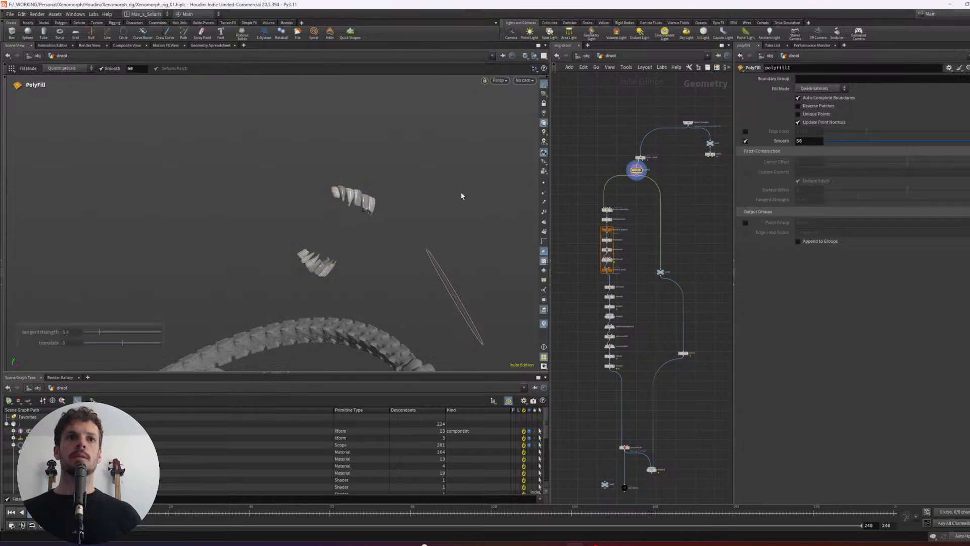
{"action": "left_click_drag", "start_coordinate": [462, 195], "coordinate": [414, 199], "text": "alt"}
{"action": "right_click_drag", "start_coordinate": [415, 200], "coordinate": [470, 192], "text": "alt"}
{"action": "left_click", "coordinate": [644, 157]}
{"action": "middle_click_drag", "start_coordinate": [672, 144], "coordinate": [653, 156]}
{"action": "left_click", "coordinate": [673, 135]}
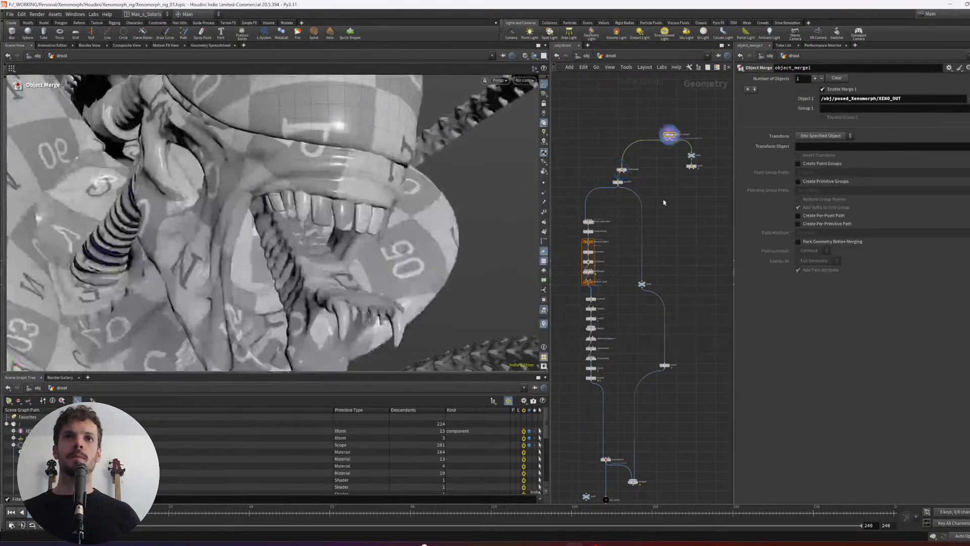
{"action": "middle_click_drag", "start_coordinate": [665, 202], "coordinate": [686, 146]}
{"action": "middle_click_drag", "start_coordinate": [690, 102], "coordinate": [692, 135]}
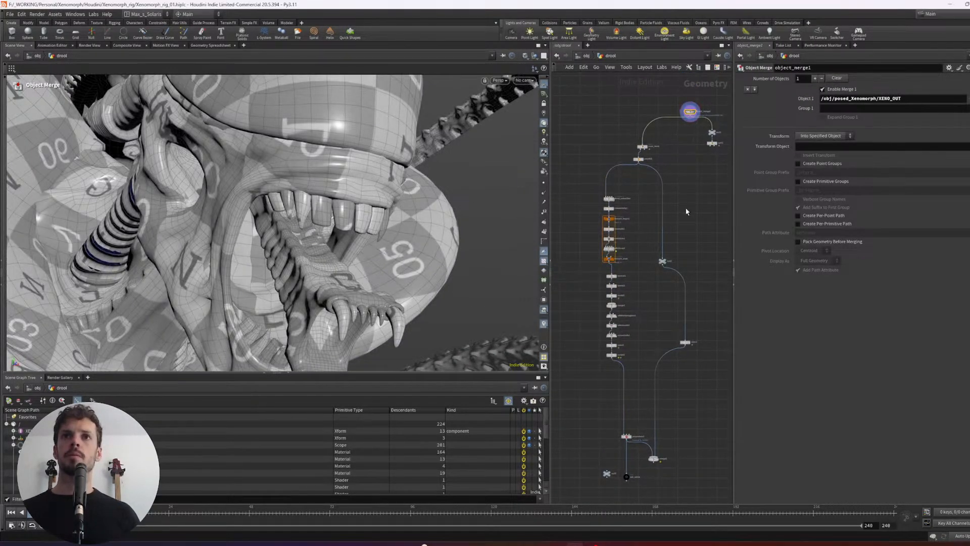
- Display the sculpt2 node at the end of the main chain and examine the drool strands between the teeth
{"action": "middle_click_drag", "start_coordinate": [674, 310], "coordinate": [662, 168]}
{"action": "middle_click_drag", "start_coordinate": [620, 263], "coordinate": [644, 247]}
{"action": "scroll", "coordinate": [644, 247], "scroll_direction": "up", "scroll_amount": 5}
{"action": "middle_click_drag", "start_coordinate": [647, 185], "coordinate": [649, 229]}
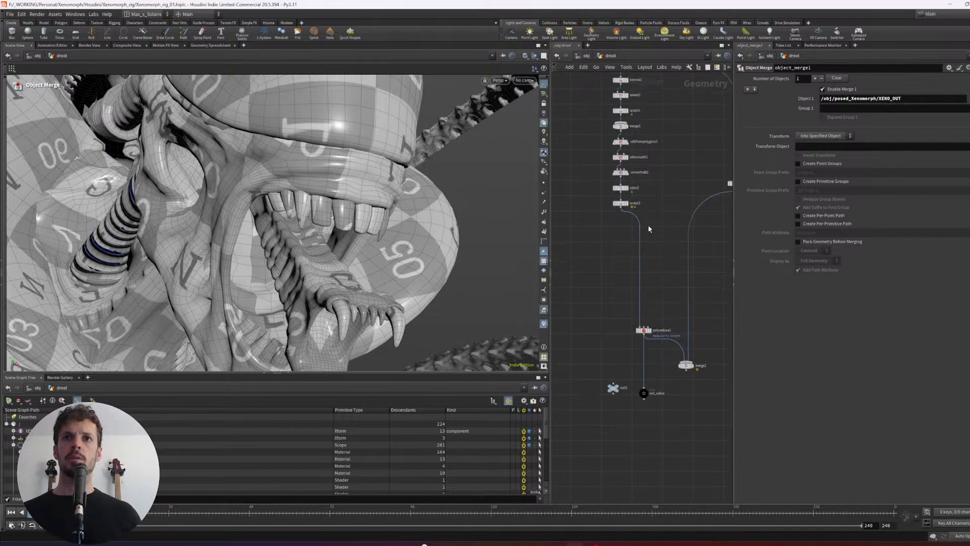
{"action": "left_click_drag", "start_coordinate": [658, 213], "coordinate": [605, 192]}
{"action": "key", "text": "r"}
{"action": "right_click_drag", "start_coordinate": [318, 252], "coordinate": [348, 273], "text": "alt"}
{"action": "middle_click_drag", "start_coordinate": [348, 273], "coordinate": [353, 232], "text": "alt"}
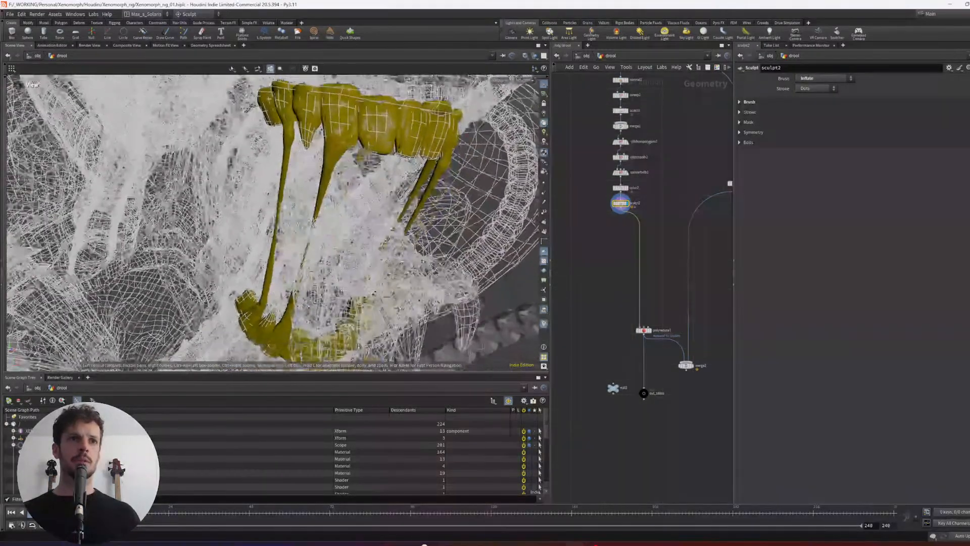
- Adjust the sculpt brush radius to about 0.074 and switch sculpt2's brush to Move
{"action": "scroll", "coordinate": [326, 209], "scroll_direction": "up", "scroll_amount": 6, "text": "alt"}
{"action": "scroll", "coordinate": [353, 230], "scroll_direction": "down", "scroll_amount": 6, "text": "alt"}
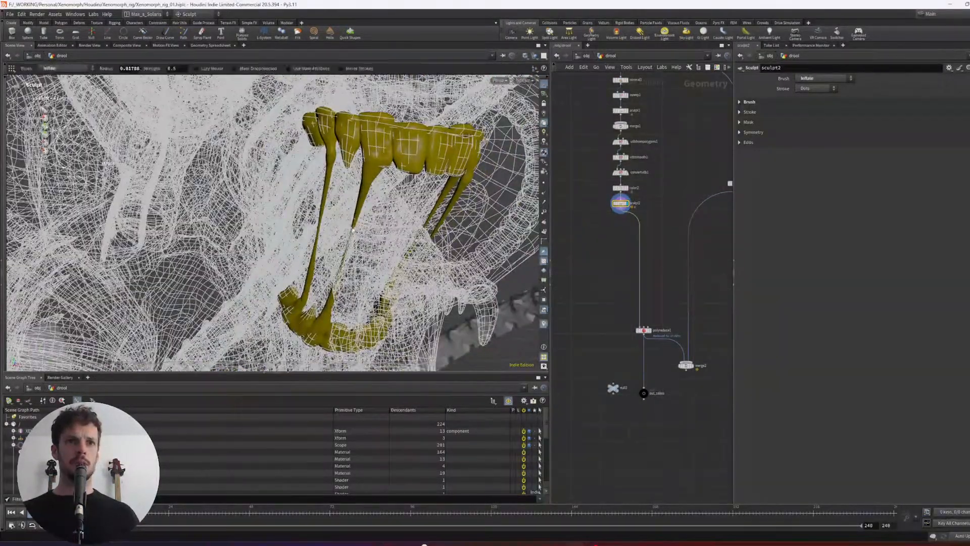
{"action": "scroll", "coordinate": [356, 240], "scroll_direction": "up", "scroll_amount": 6}
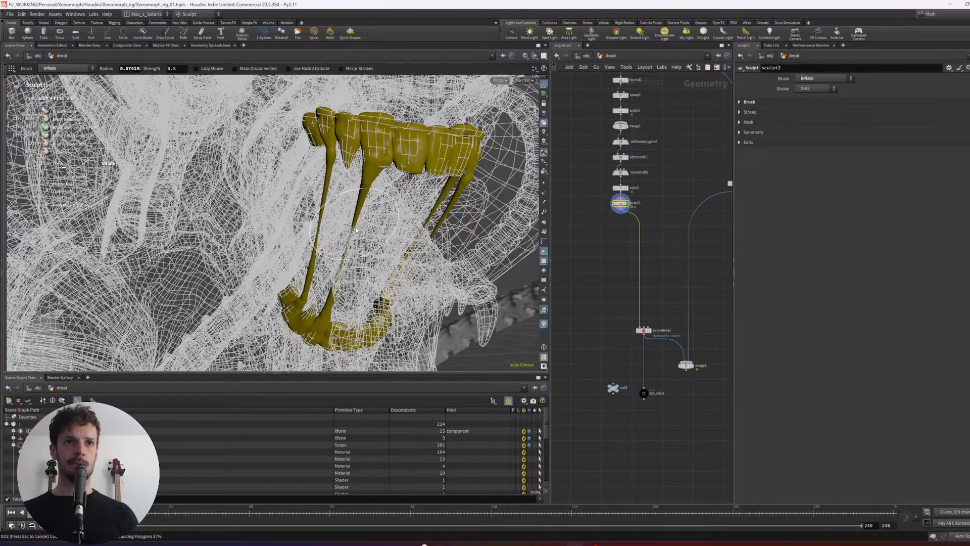
{"action": "key", "text": "shift"}
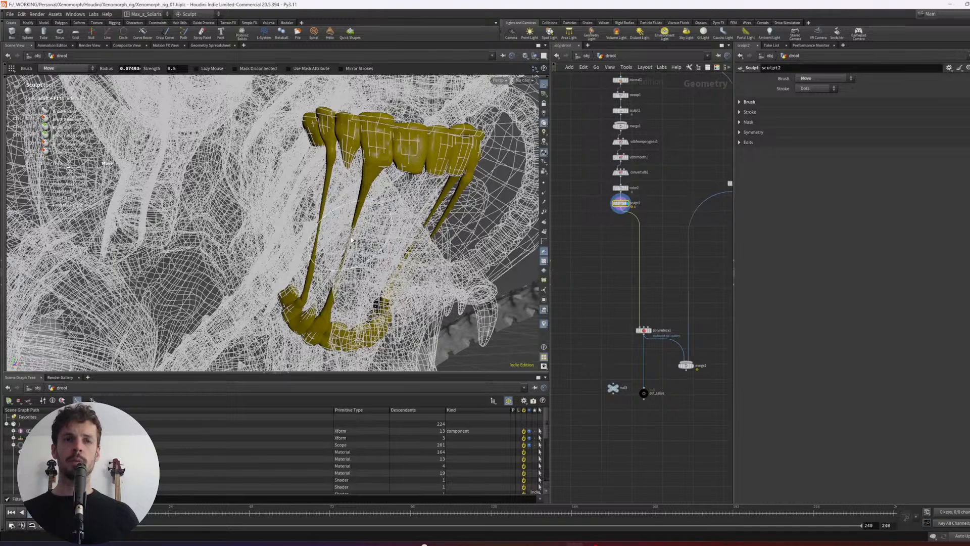
{"action": "left_click_drag", "start_coordinate": [353, 240], "coordinate": [474, 325], "text": "alt"}
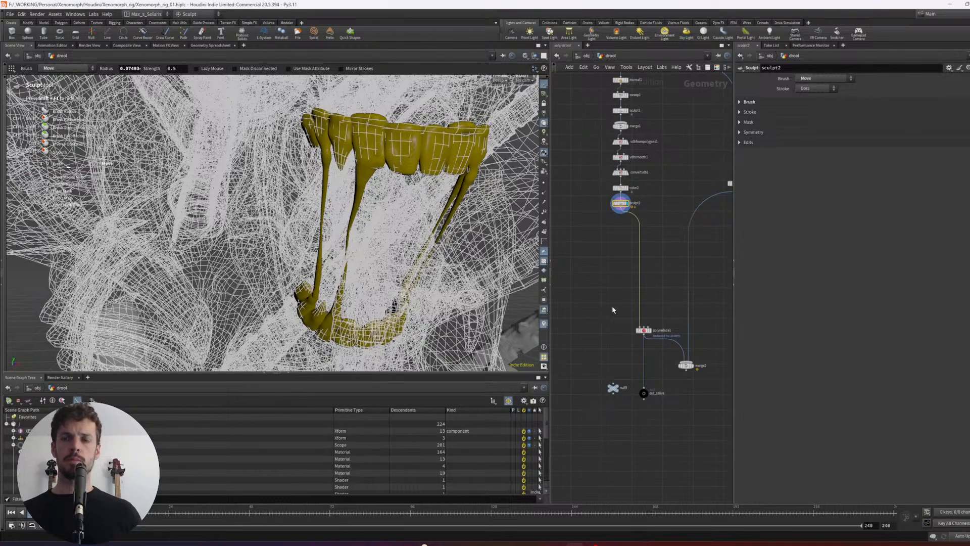
- Examine the sculpted drool strands against the wireframe jaw from the front and the opposite side
{"action": "middle_click_drag", "start_coordinate": [612, 309], "coordinate": [607, 331]}
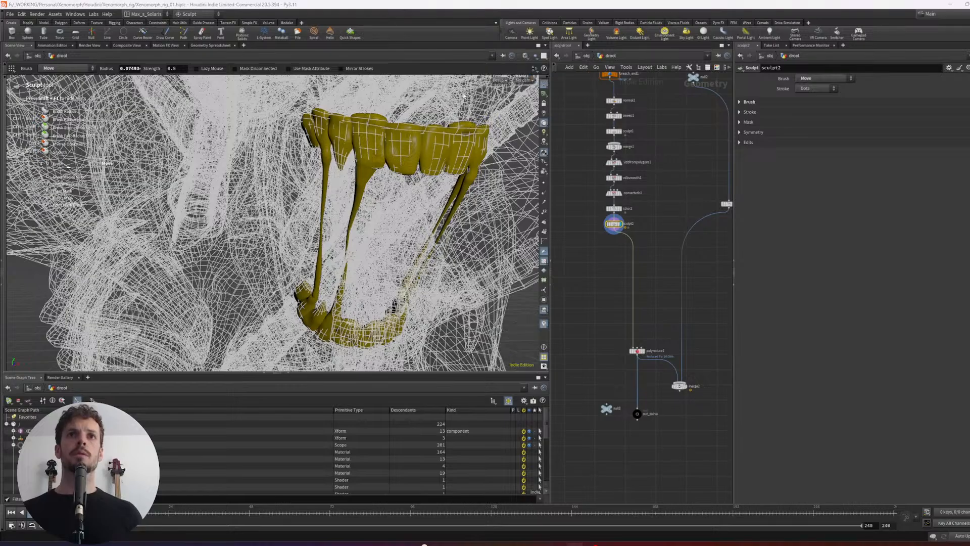
{"action": "mouse_move", "coordinate": [405, 249]}
{"action": "left_mouse_down", "text": "alt"}
{"action": "mouse_move", "coordinate": [396, 253]}
{"action": "mouse_move", "coordinate": [430, 257]}
{"action": "mouse_move", "coordinate": [343, 231]}
{"action": "mouse_move", "coordinate": [417, 210]}
{"action": "mouse_move", "coordinate": [264, 215]}
{"action": "left_mouse_up", "text": "alt"}
{"action": "left_click_drag", "start_coordinate": [359, 209], "coordinate": [312, 216], "text": "alt"}
{"action": "scroll", "coordinate": [364, 201], "scroll_direction": "up", "scroll_amount": 4, "text": "alt"}
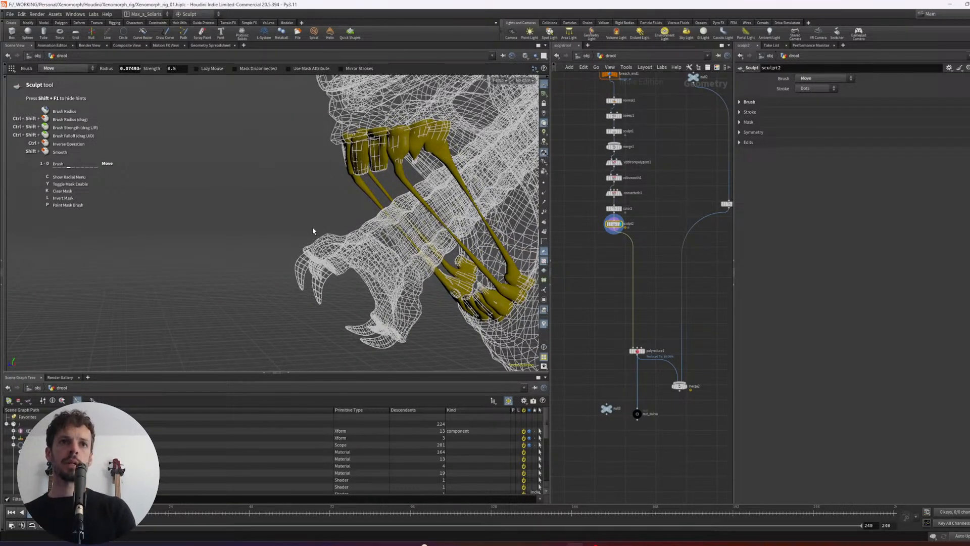
{"action": "scroll", "coordinate": [313, 231], "scroll_direction": "down", "scroll_amount": 5, "text": "alt"}
{"action": "mouse_move", "coordinate": [362, 218]}
{"action": "left_mouse_down", "text": "alt"}
{"action": "mouse_move", "coordinate": [429, 215]}
{"action": "mouse_move", "coordinate": [288, 222]}
{"action": "mouse_move", "coordinate": [365, 222]}
{"action": "mouse_move", "coordinate": [321, 221]}
{"action": "mouse_move", "coordinate": [329, 220]}
{"action": "left_mouse_up", "text": "alt"}
{"action": "scroll", "coordinate": [362, 220], "scroll_direction": "up", "scroll_amount": 3, "text": "alt"}
{"action": "left_click", "coordinate": [645, 245]}
{"action": "scroll", "coordinate": [643, 244], "scroll_direction": "down", "scroll_amount": 2}
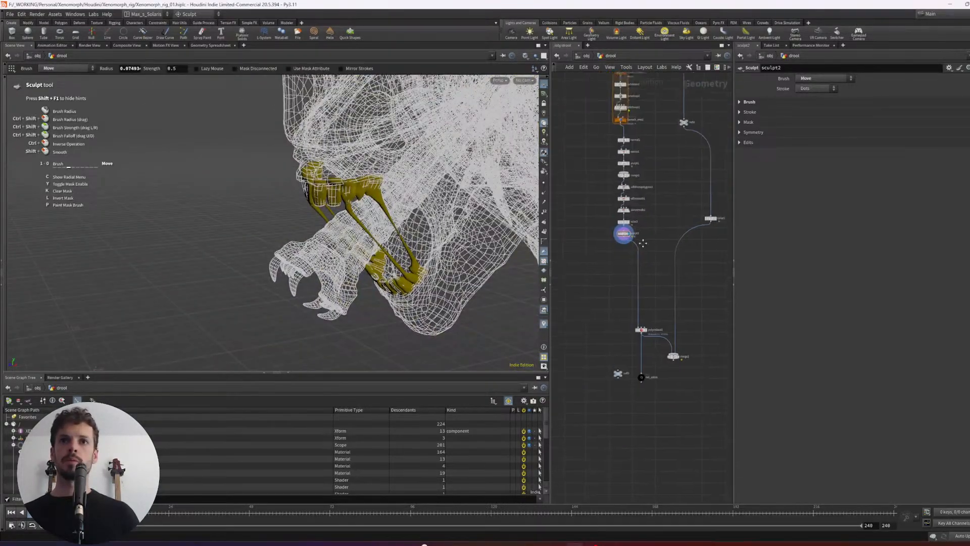
- Display object_merge1 and examine the Xenomorph's teeth and inner jaw from both sides
{"action": "scroll", "coordinate": [634, 263], "scroll_direction": "up", "scroll_amount": 1}
{"action": "middle_click_drag", "start_coordinate": [641, 242], "coordinate": [612, 373]}
{"action": "scroll", "coordinate": [633, 262], "scroll_direction": "down", "scroll_amount": 2}
{"action": "middle_click_drag", "start_coordinate": [665, 139], "coordinate": [660, 208]}
{"action": "left_click_drag", "start_coordinate": [630, 183], "coordinate": [603, 236]}
{"action": "key", "text": "a"}
{"action": "left_click", "coordinate": [653, 198]}
{"action": "left_click", "coordinate": [659, 182]}
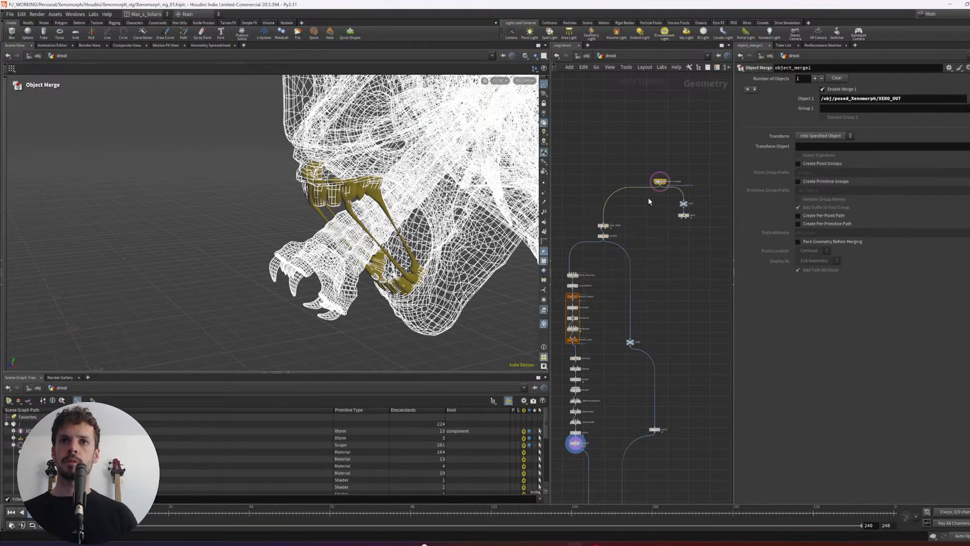
{"action": "left_click", "coordinate": [666, 182]}
{"action": "left_click_drag", "start_coordinate": [438, 269], "coordinate": [472, 228], "text": "alt"}
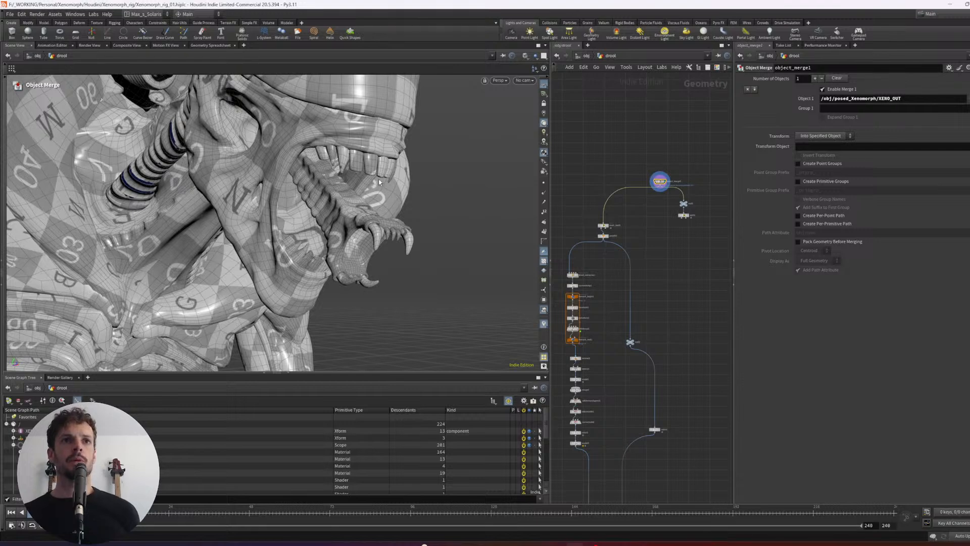
{"action": "left_click_drag", "start_coordinate": [387, 196], "coordinate": [107, 229], "text": "alt"}
{"action": "middle_click_drag", "start_coordinate": [107, 229], "coordinate": [192, 198], "text": "alt"}
{"action": "left_click_drag", "start_coordinate": [192, 198], "coordinate": [217, 167], "text": "alt"}
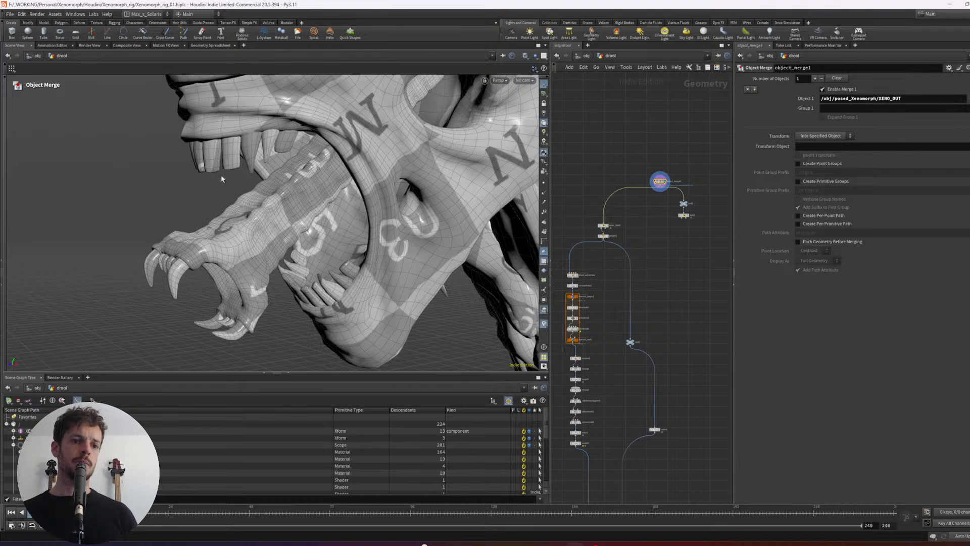
{"action": "left_click_drag", "start_coordinate": [192, 233], "coordinate": [283, 213], "text": "alt"}
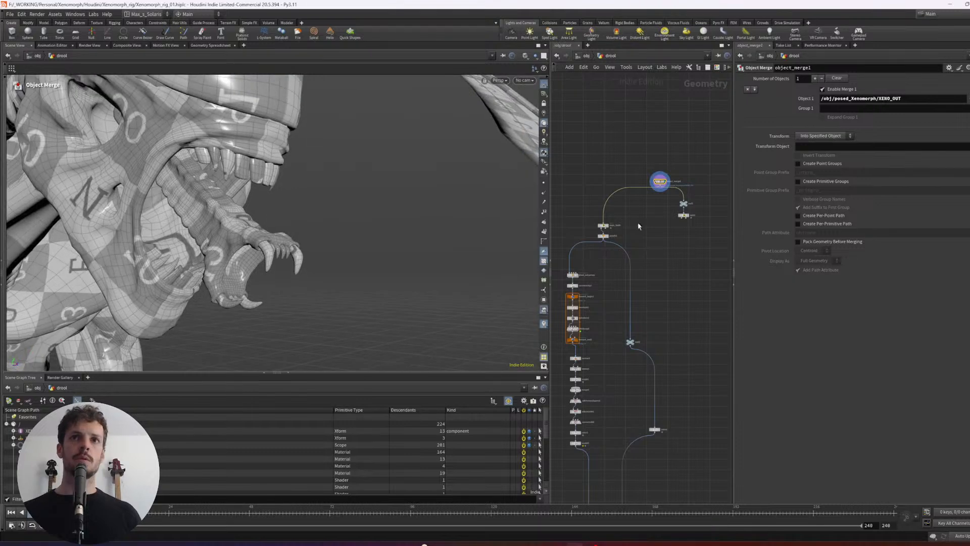
- Display null1 and split1 in turn to check the separated inner-jaw teeth, leaving null1 displayed
{"action": "middle_click_drag", "start_coordinate": [639, 226], "coordinate": [611, 227]}
{"action": "mouse_move", "coordinate": [643, 226]}
{"action": "left_mouse_down"}
{"action": "mouse_move", "coordinate": [668, 187]}
{"action": "mouse_move", "coordinate": [632, 229]}
{"action": "left_mouse_up"}
{"action": "scroll", "coordinate": [666, 186], "scroll_direction": "up", "scroll_amount": 3}
{"action": "left_click", "coordinate": [636, 228]}
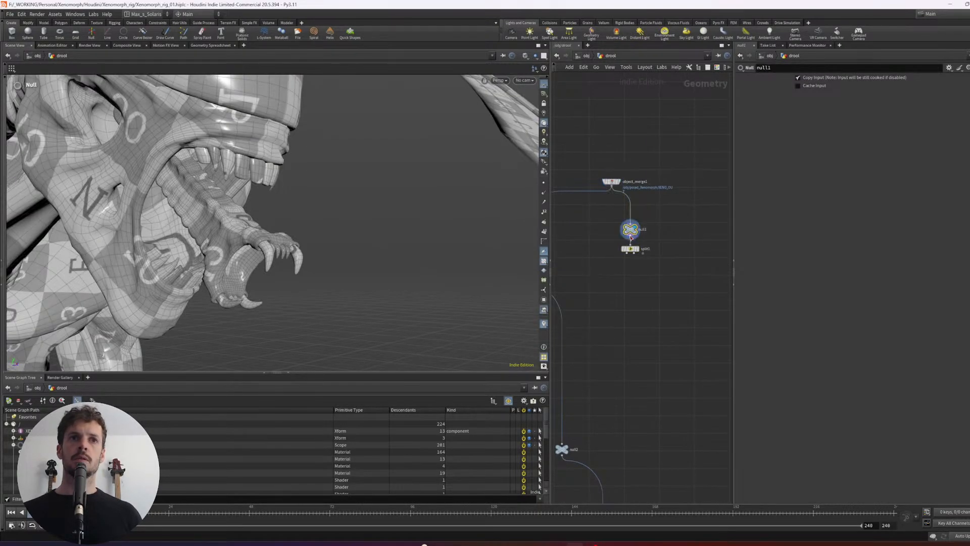
{"action": "middle_click_drag", "start_coordinate": [648, 226], "coordinate": [674, 209]}
{"action": "left_click", "coordinate": [662, 232]}
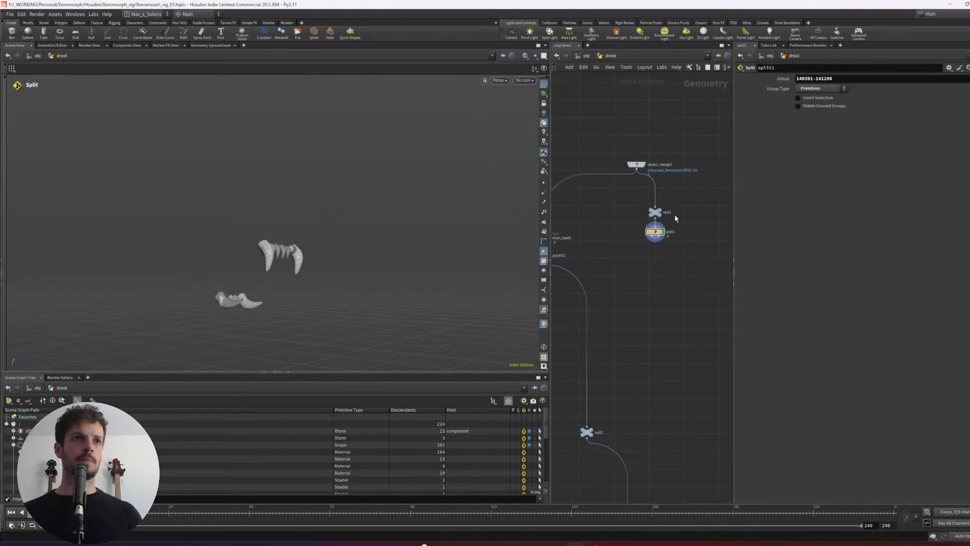
{"action": "left_click", "coordinate": [660, 209]}
- Move null1 and split1 lower beneath object_merge1 to make room for another branch
{"action": "left_click_drag", "start_coordinate": [685, 250], "coordinate": [652, 210]}
{"action": "left_click_drag", "start_coordinate": [652, 214], "coordinate": [621, 255]}
{"action": "left_click", "coordinate": [671, 192]}
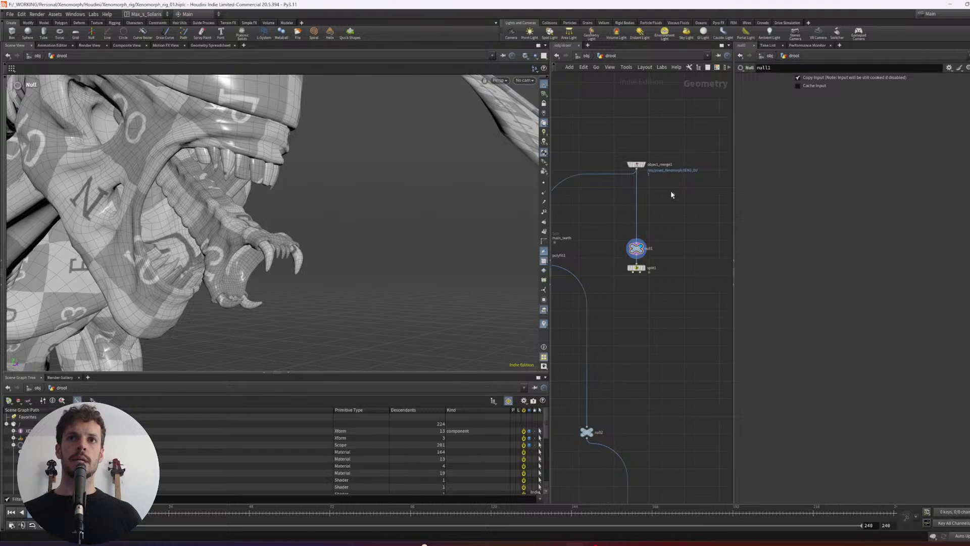
{"action": "left_click_drag", "start_coordinate": [637, 164], "coordinate": [650, 164]}
{"action": "left_click", "coordinate": [673, 210]}
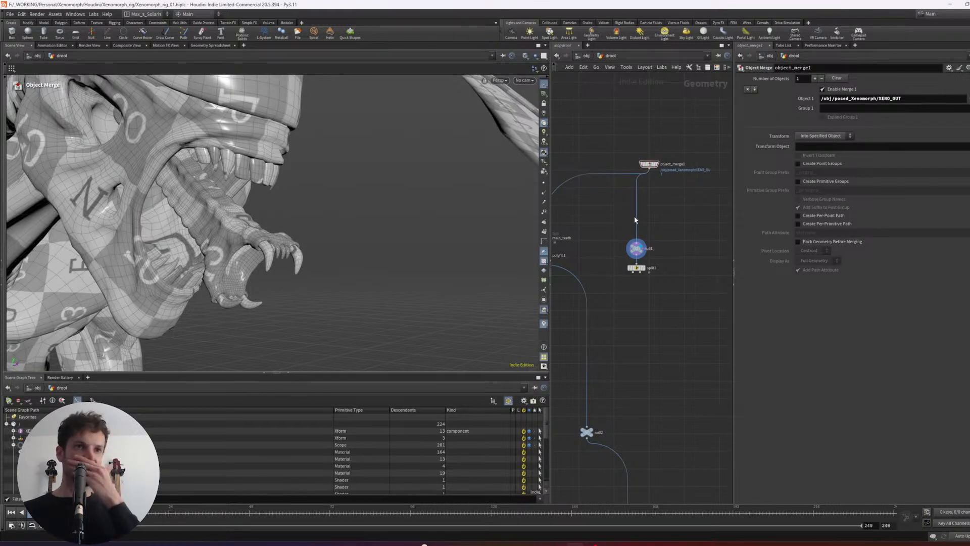
{"action": "mouse_move", "coordinate": [288, 203]}
{"action": "left_mouse_down", "text": "alt"}
{"action": "mouse_move", "coordinate": [242, 202]}
{"action": "mouse_move", "coordinate": [295, 198]}
{"action": "left_mouse_up", "text": "alt"}
{"action": "middle_click_drag", "start_coordinate": [669, 214], "coordinate": [658, 218]}
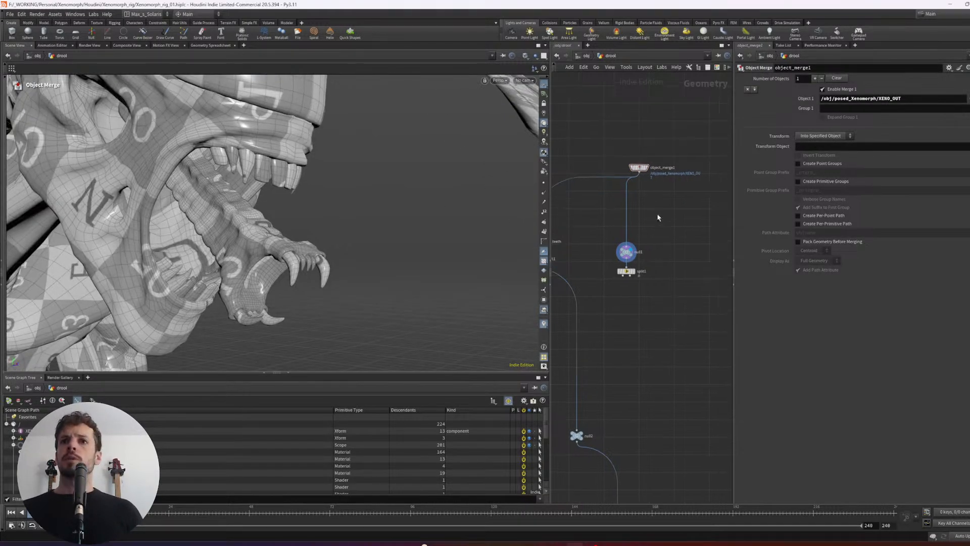
- Branch a new Null node off object_merge1 and display it
{"action": "left_click_drag", "start_coordinate": [639, 174], "coordinate": [694, 210]}
{"action": "type", "text": "null"}
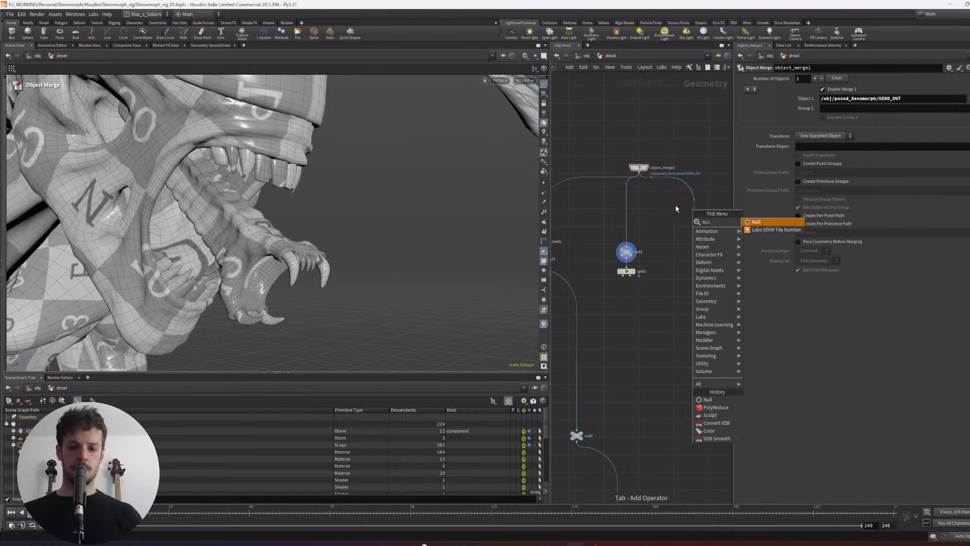
{"action": "key", "text": "Return"}
{"action": "left_click", "coordinate": [699, 207]}
- Select one point on an upper tooth and one on the inner jaw of null4's geometry, then isolate them with a Split node
{"action": "right_click_drag", "start_coordinate": [342, 214], "coordinate": [217, 189], "text": "alt"}
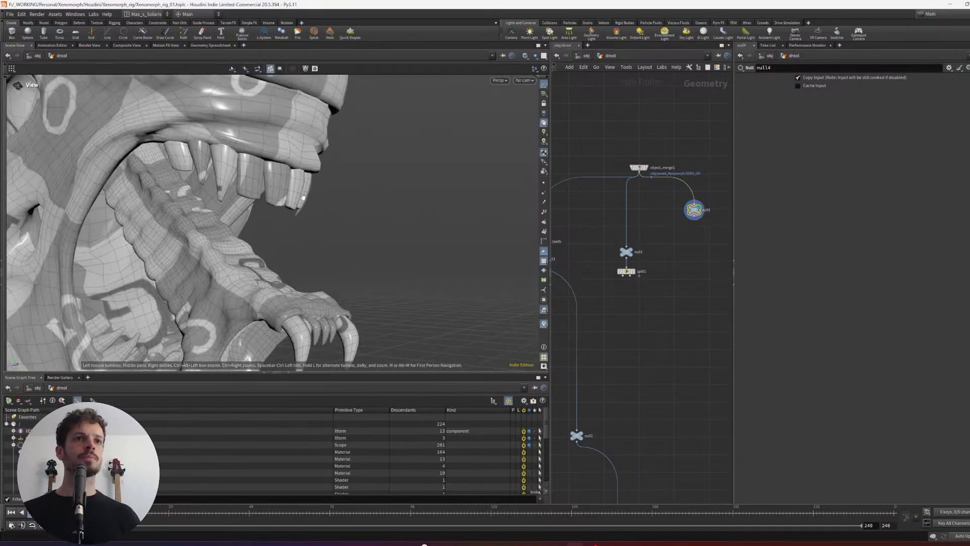
{"action": "middle_click_drag", "start_coordinate": [218, 190], "coordinate": [238, 182], "text": "alt"}
{"action": "key", "text": "s"}
{"action": "scroll", "coordinate": [242, 177], "scroll_direction": "up", "scroll_amount": 5}
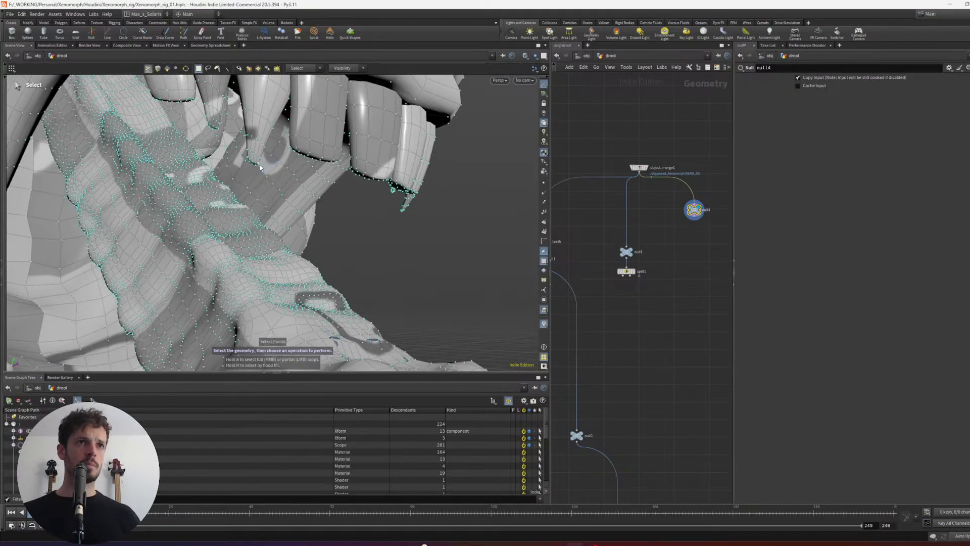
{"action": "left_click", "coordinate": [258, 166]}
{"action": "right_click_drag", "start_coordinate": [308, 201], "coordinate": [400, 217], "text": "alt"}
{"action": "left_click_drag", "start_coordinate": [399, 217], "coordinate": [419, 248], "text": "alt"}
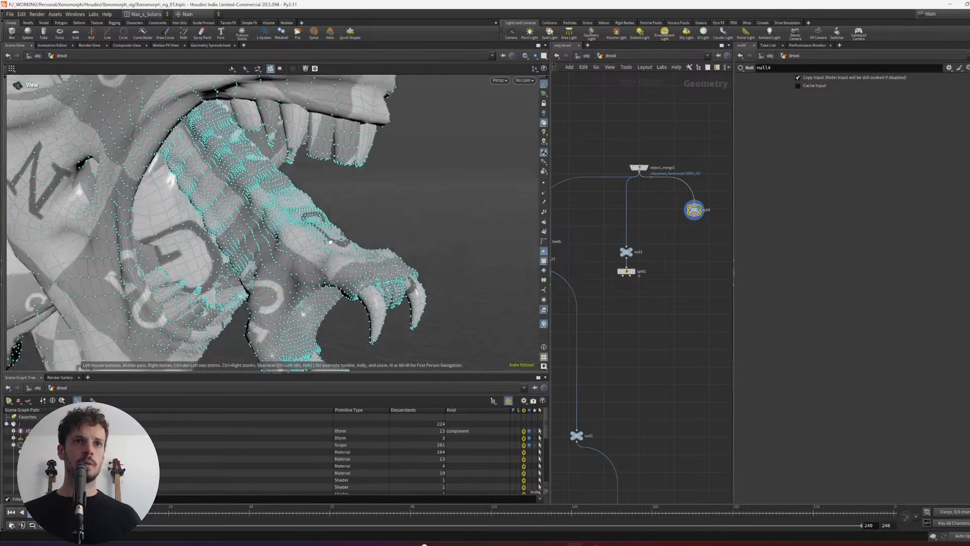
{"action": "right_click_drag", "start_coordinate": [420, 247], "coordinate": [364, 278], "text": "alt"}
{"action": "key", "text": "s"}
{"action": "right_click_drag", "start_coordinate": [397, 254], "coordinate": [433, 236], "text": "alt"}
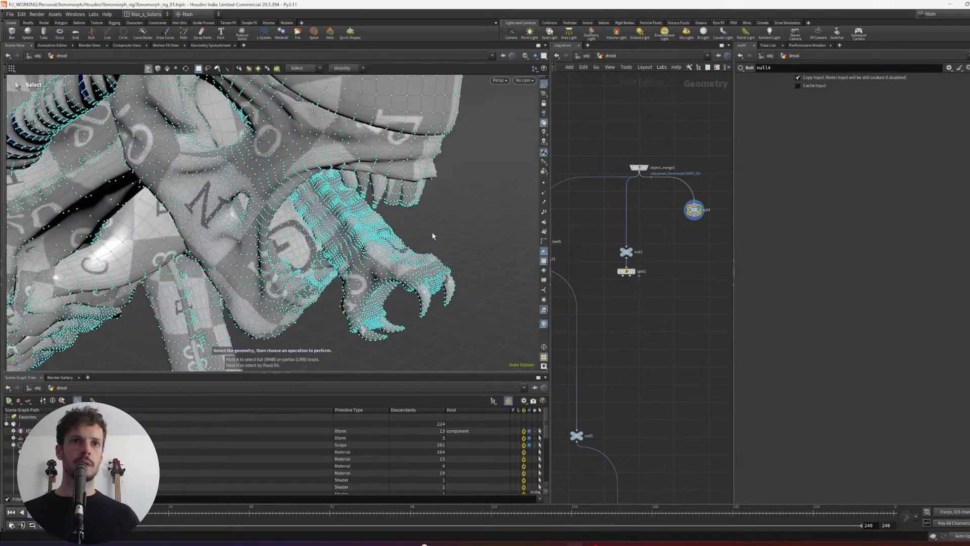
{"action": "key", "text": "Tab"}
{"action": "type", "text": "split"}
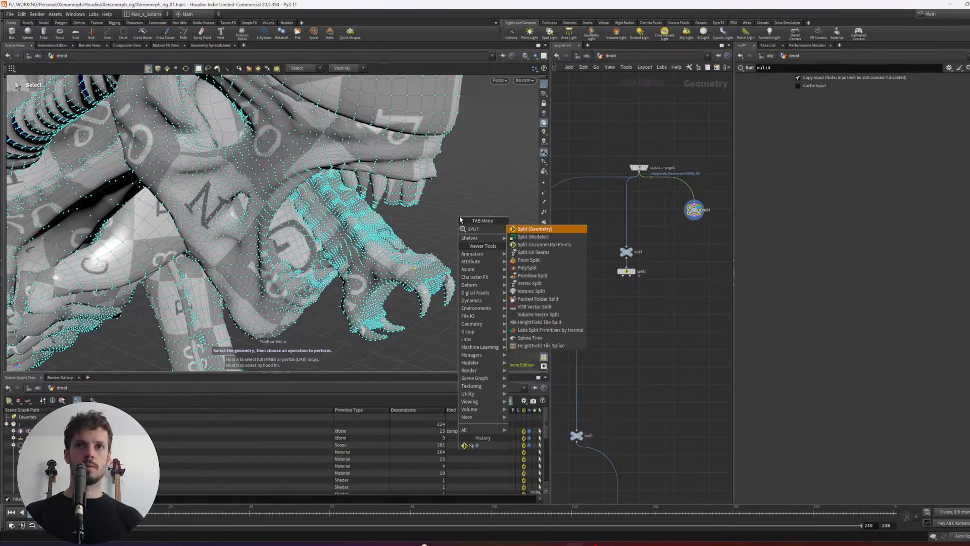
{"action": "key", "text": "Return"}
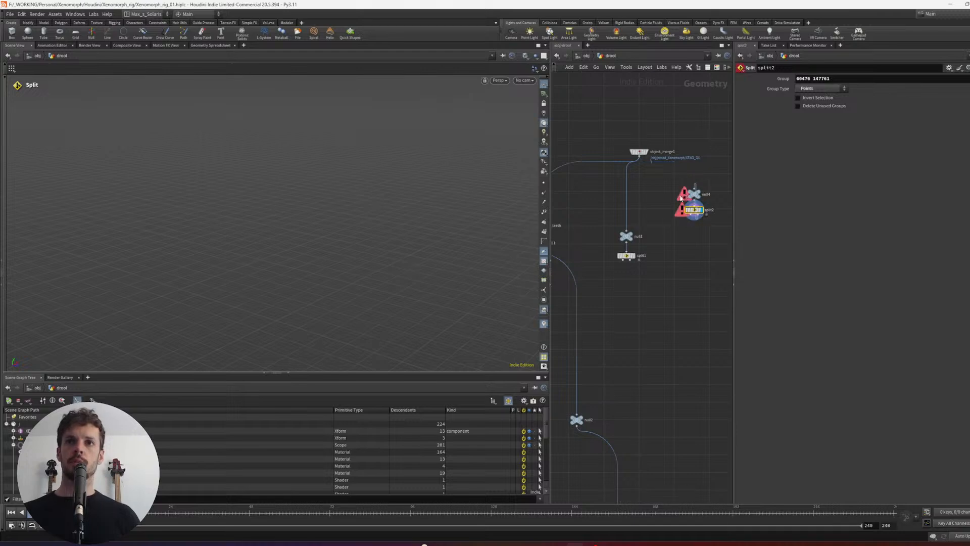
- Undo the accidental disconnection of null4 from object_merge1, keeping the new Split beneath it, and display null4
{"action": "key", "text": "ctrl+z"}
{"action": "key", "text": "ctrl+z"}
{"action": "key", "text": "ctrl+shift+z"}
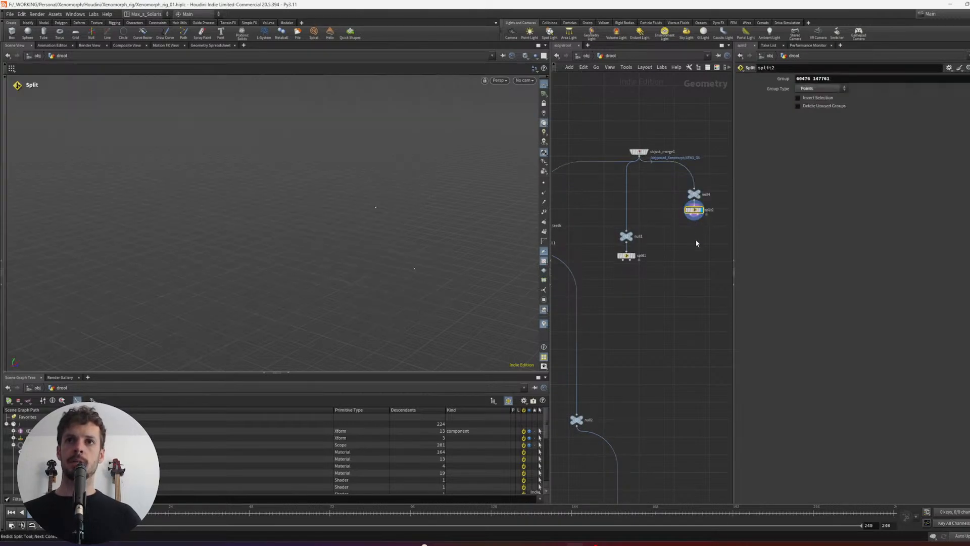
{"action": "left_click", "coordinate": [697, 196]}
{"action": "left_click", "coordinate": [699, 194]}
- Select a second pair of points, on another upper tooth and the inner jaw, and isolate them with another Split node
{"action": "left_click_drag", "start_coordinate": [468, 207], "coordinate": [265, 68], "text": "alt"}
{"action": "left_click_drag", "start_coordinate": [313, 203], "coordinate": [268, 66], "text": "alt"}
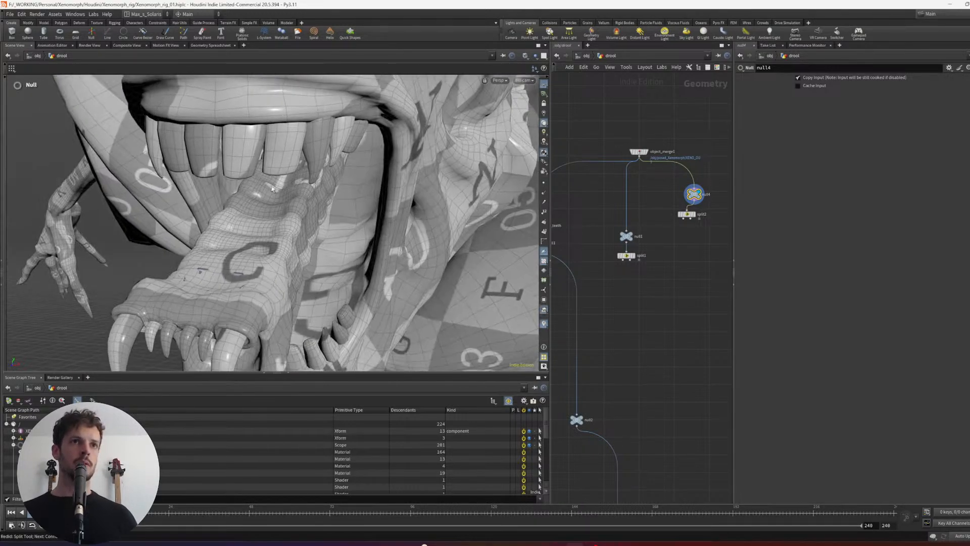
{"action": "key", "text": "s"}
{"action": "left_click_drag", "start_coordinate": [271, 186], "coordinate": [331, 248], "text": "alt"}
{"action": "key", "text": "Tab"}
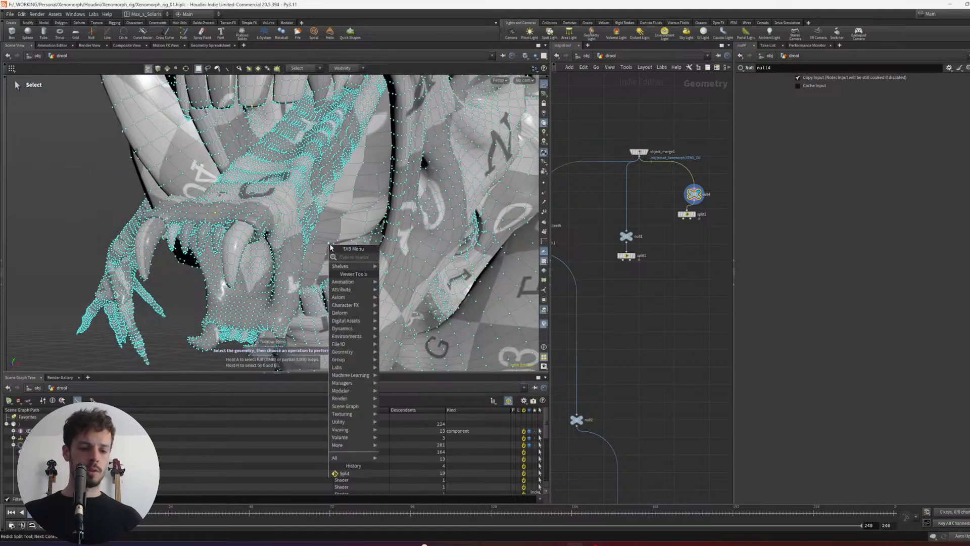
{"action": "type", "text": "spl"}
{"action": "key", "text": "Return"}
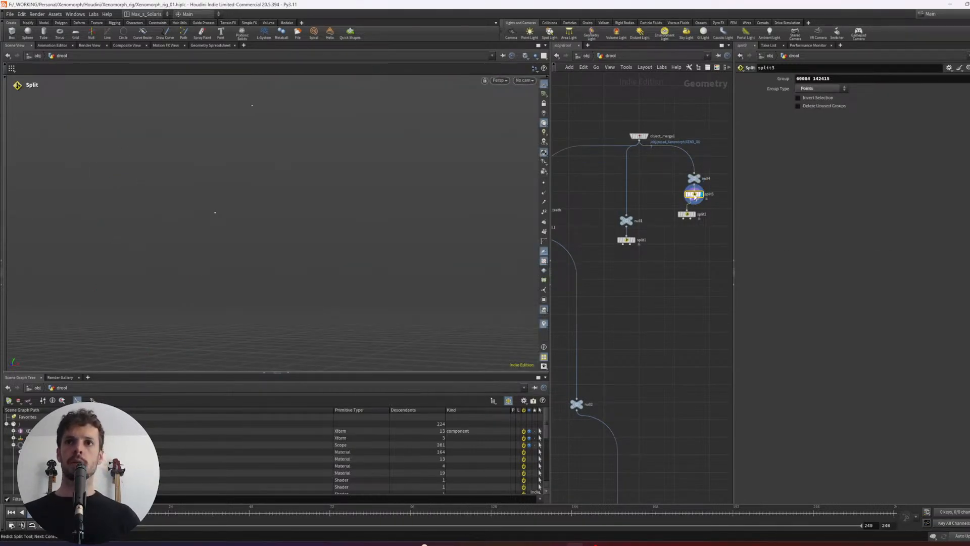
- Arrange split2 and split3 side by side as separate branches beneath null4
{"action": "left_click", "coordinate": [683, 214]}
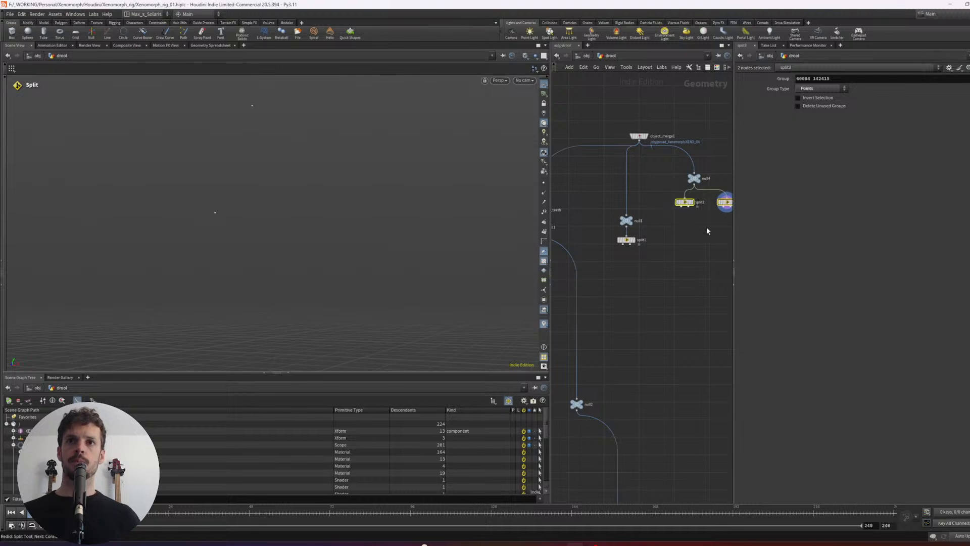
{"action": "middle_click_drag", "start_coordinate": [708, 231], "coordinate": [714, 190]}
{"action": "left_click", "coordinate": [658, 210]}
{"action": "left_click", "coordinate": [700, 210]}
- Connect the points of split2 and split3 into lines with Add nodes using polygons By Group, and merge both lines
{"action": "scroll", "coordinate": [676, 230], "scroll_direction": "down", "scroll_amount": 3}
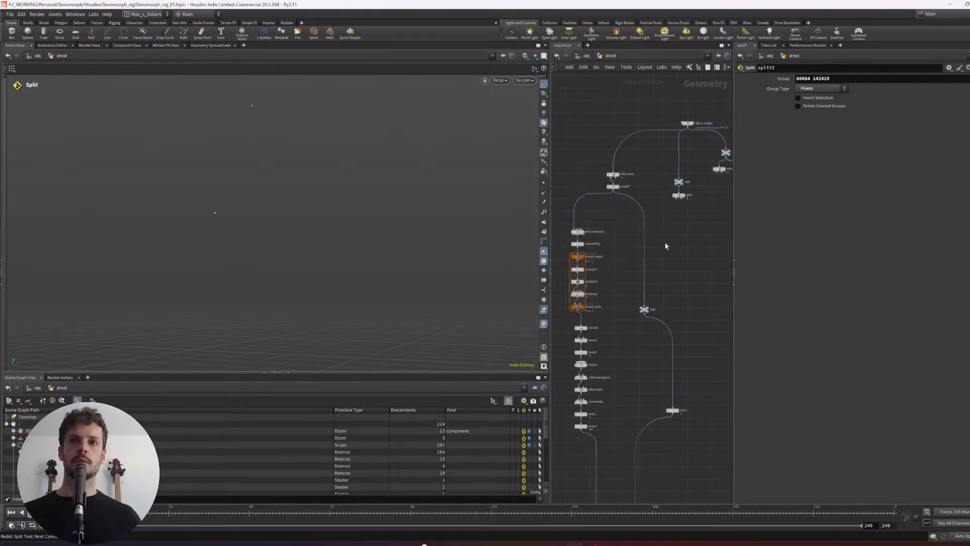
{"action": "scroll", "coordinate": [617, 245], "scroll_direction": "up", "scroll_amount": 2}
{"action": "middle_click_drag", "start_coordinate": [632, 232], "coordinate": [651, 221]}
{"action": "scroll", "coordinate": [636, 219], "scroll_direction": "down", "scroll_amount": 1}
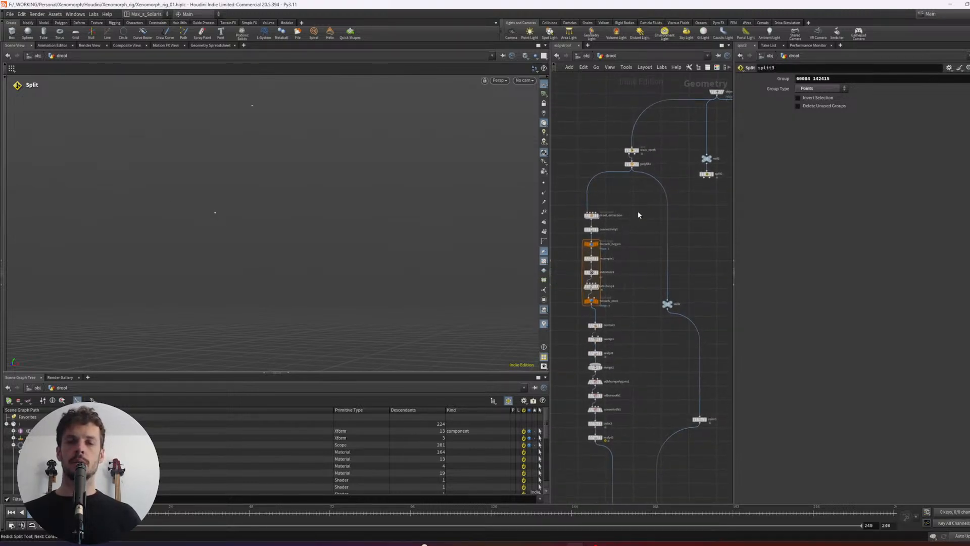
{"action": "key", "text": "Tab"}
{"action": "type", "text": "add"}
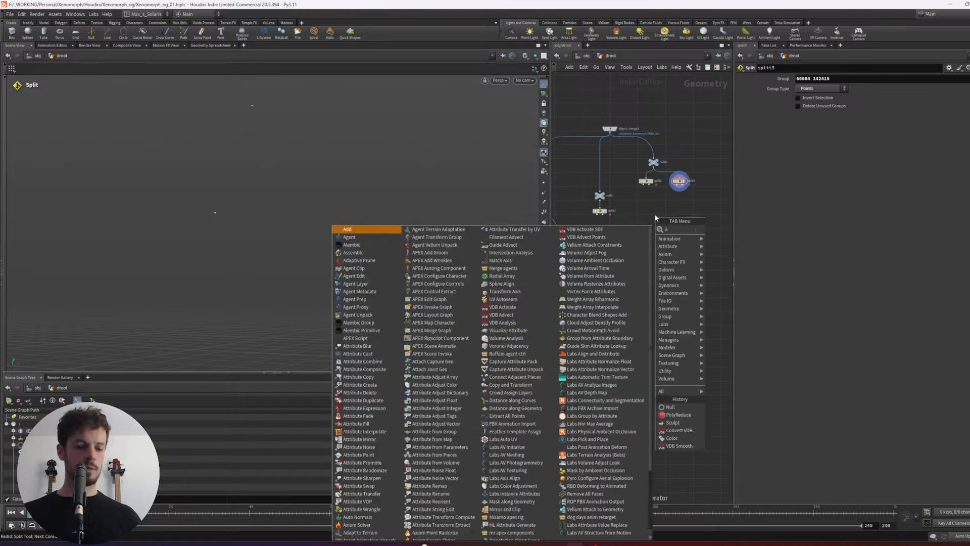
{"action": "key", "text": "Return"}
{"action": "left_click", "coordinate": [647, 211]}
{"action": "scroll", "coordinate": [648, 199], "scroll_direction": "up", "scroll_amount": 2}
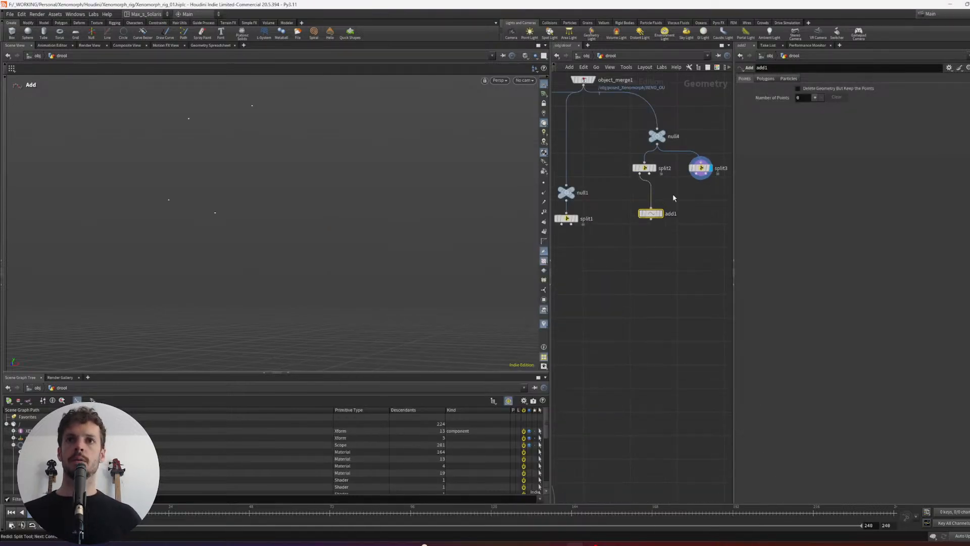
{"action": "left_click", "coordinate": [765, 78]}
{"action": "left_click", "coordinate": [773, 99]}
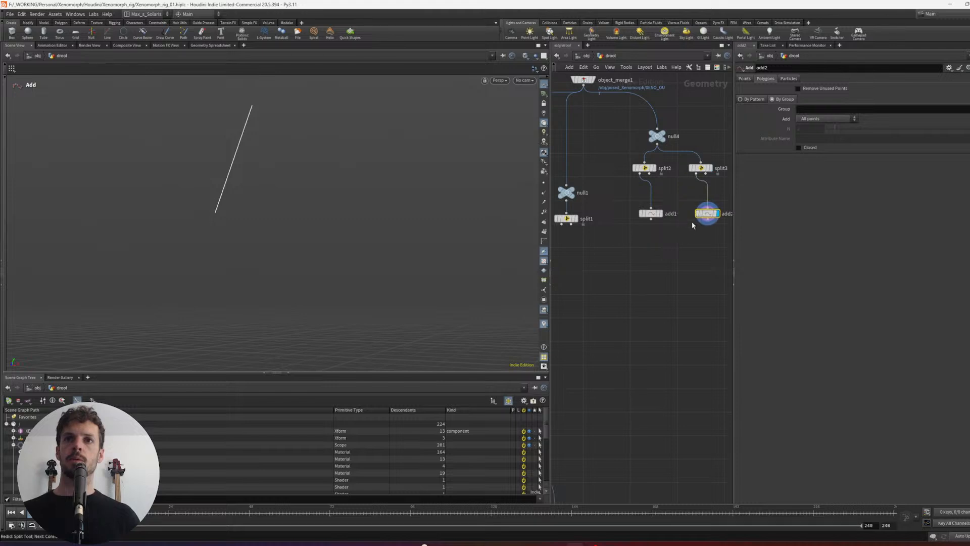
{"action": "left_click", "coordinate": [652, 214], "text": "shift"}
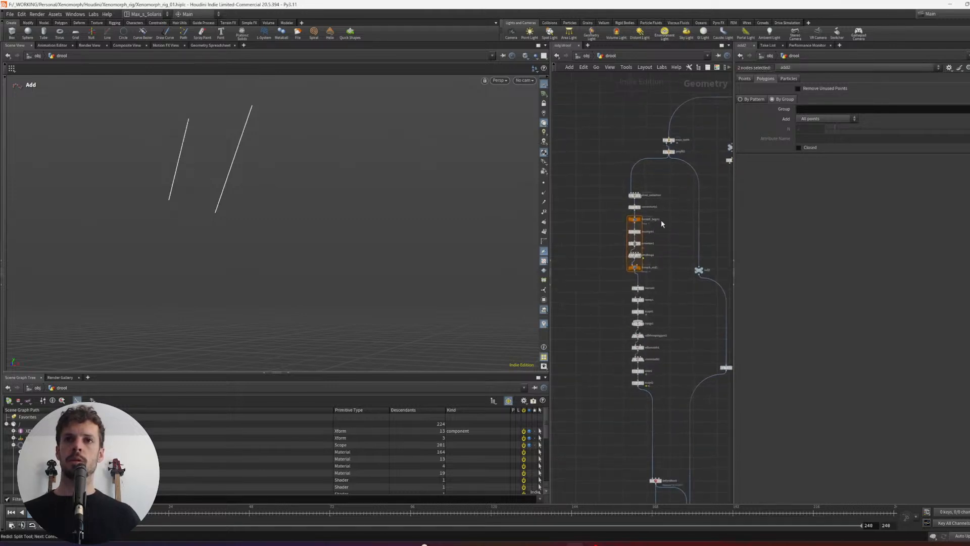
{"action": "left_click_drag", "start_coordinate": [626, 203], "coordinate": [667, 283]}
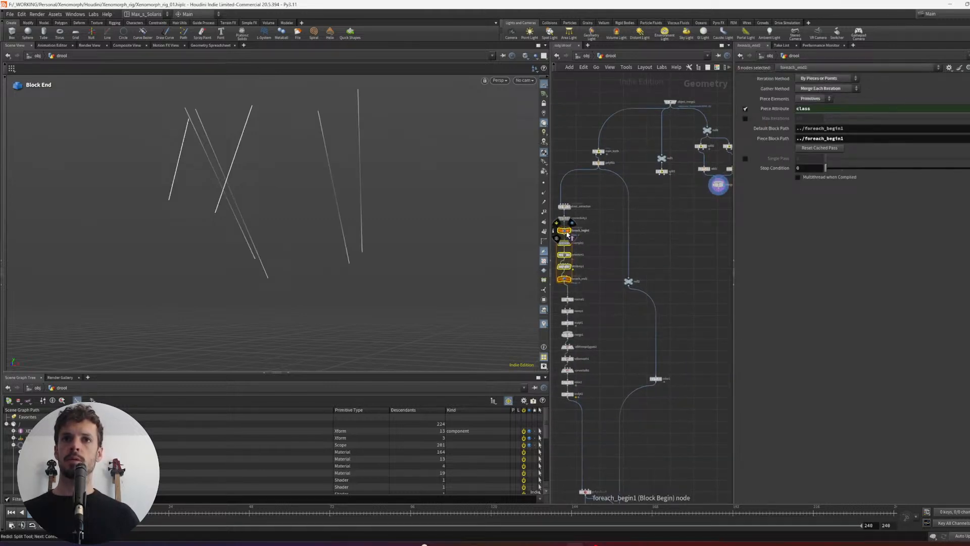
{"action": "left_click_drag", "start_coordinate": [567, 234], "coordinate": [667, 230], "text": "alt"}
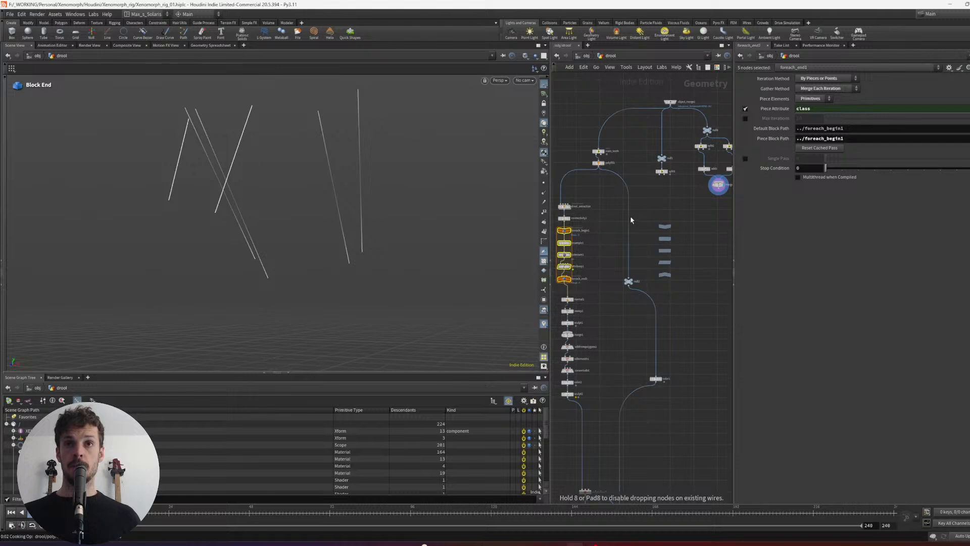
{"action": "key", "text": "ctrl+z"}
- Duplicate the Connectivity node and its for-each block, wire the copy beneath the new Merge, and display the copied block's end
{"action": "left_click", "coordinate": [582, 231]}
{"action": "left_click_drag", "start_coordinate": [608, 215], "coordinate": [567, 284]}
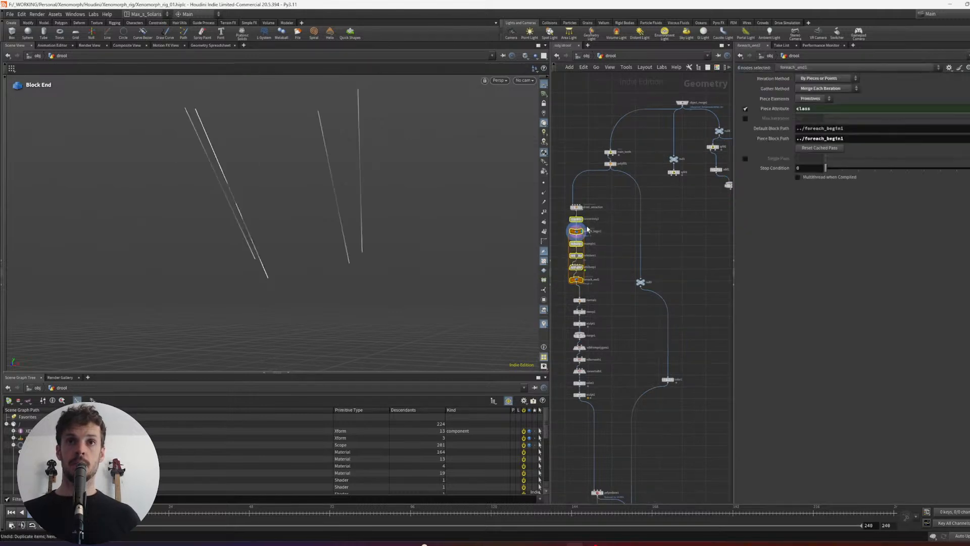
{"action": "left_click_drag", "start_coordinate": [583, 224], "coordinate": [692, 207], "text": "alt"}
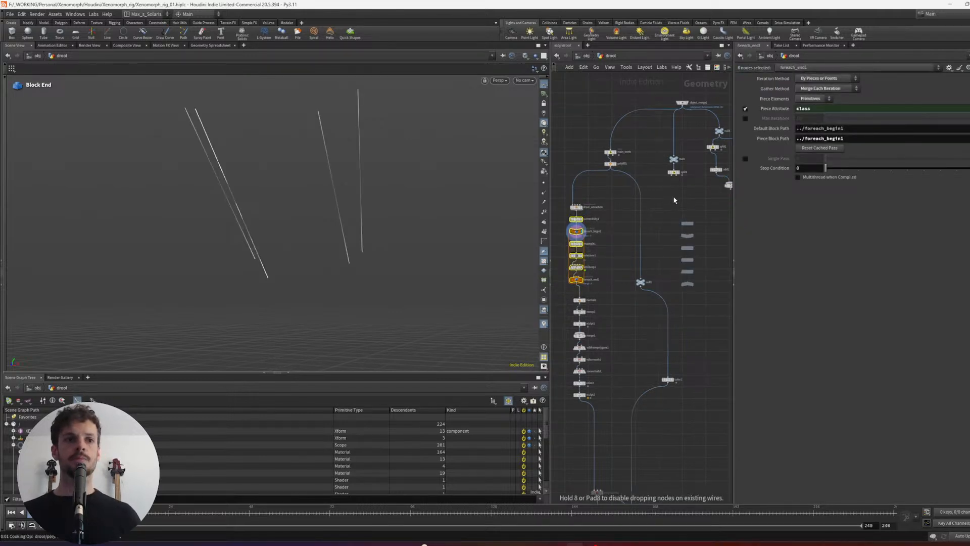
{"action": "middle_click_drag", "start_coordinate": [678, 196], "coordinate": [672, 195]}
{"action": "scroll", "coordinate": [674, 195], "scroll_direction": "up", "scroll_amount": 1}
{"action": "left_click", "coordinate": [684, 193]}
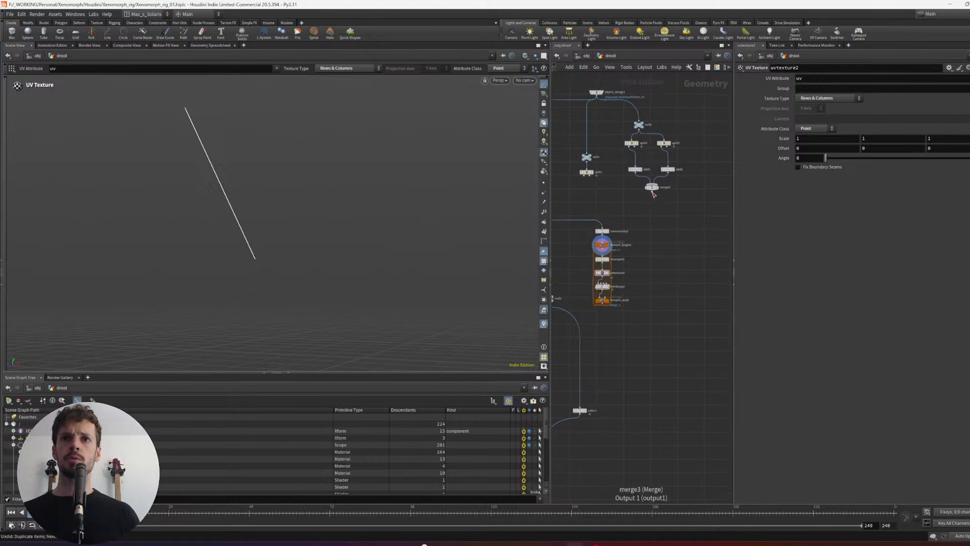
{"action": "left_click_drag", "start_coordinate": [648, 223], "coordinate": [576, 312]}
{"action": "left_click_drag", "start_coordinate": [605, 232], "coordinate": [642, 206]}
{"action": "left_click", "coordinate": [644, 274]}
{"action": "left_click_drag", "start_coordinate": [455, 236], "coordinate": [339, 234], "text": "alt"}
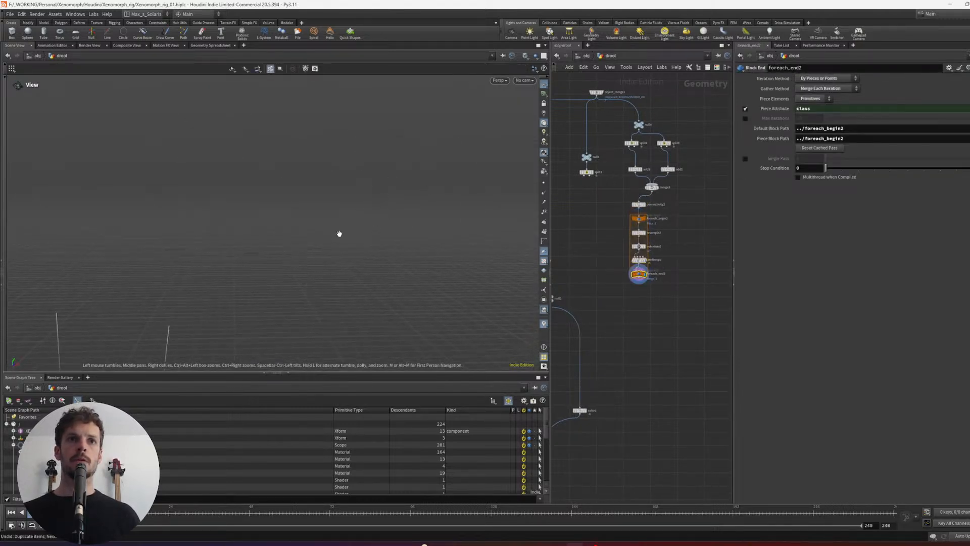
{"action": "scroll", "coordinate": [399, 194], "scroll_direction": "up", "scroll_amount": 3}
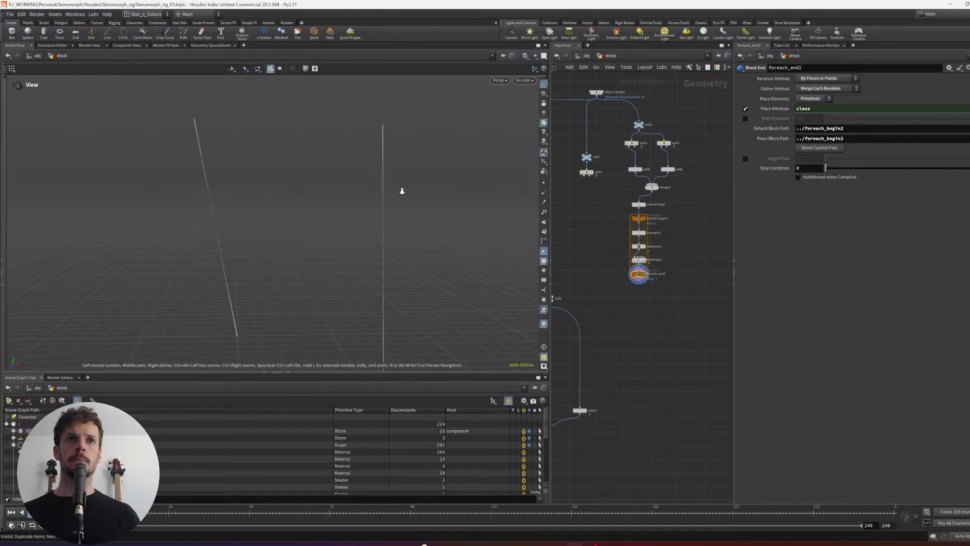
- Set the mult parameter of attribvop2 inside the copied for-each block to 3.4
{"action": "left_click", "coordinate": [639, 247]}
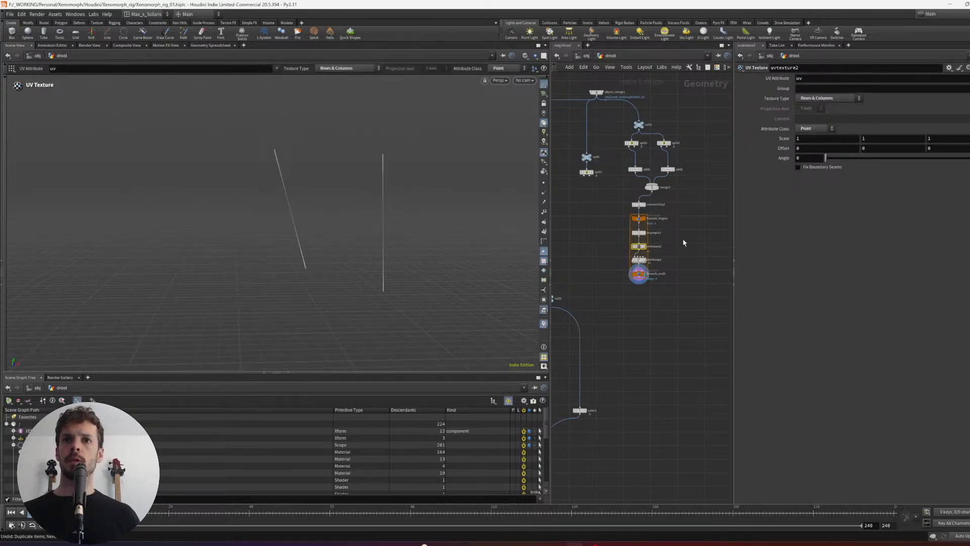
{"action": "scroll", "coordinate": [667, 225], "scroll_direction": "up", "scroll_amount": 2}
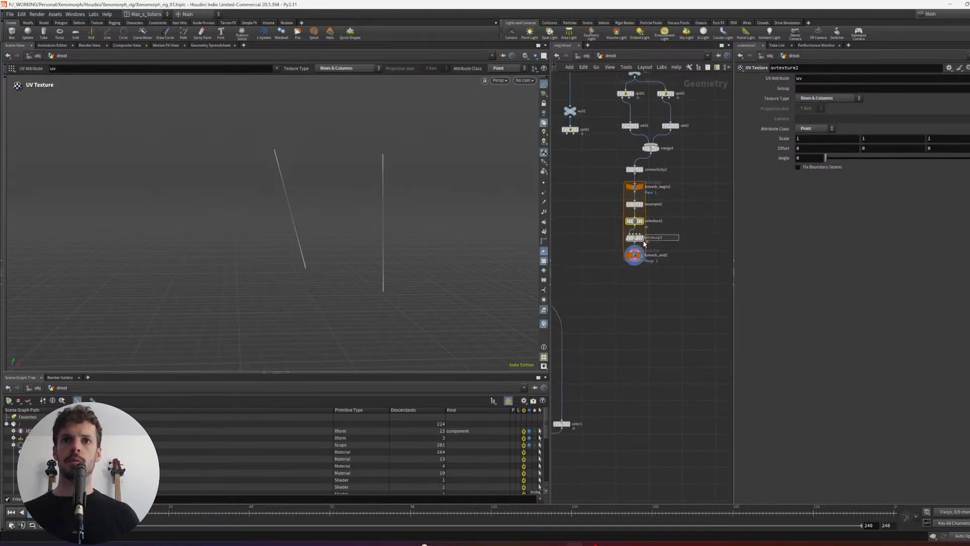
{"action": "left_click", "coordinate": [672, 241]}
{"action": "middle_click_drag", "start_coordinate": [818, 294], "coordinate": [814, 294]}
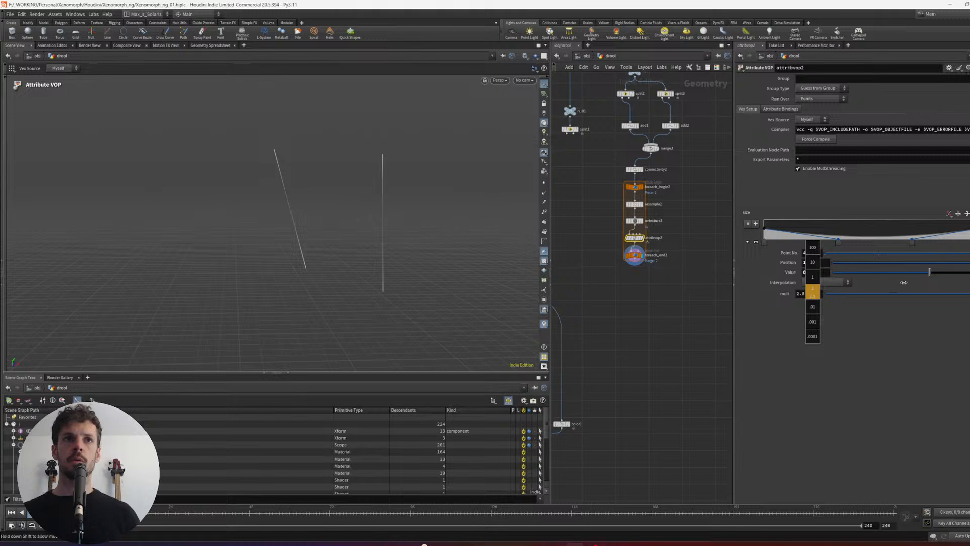
{"action": "middle_click_drag", "start_coordinate": [904, 282], "coordinate": [935, 282]}
- Duplicate the two nodes that follow the original for-each block, ending in the Sweep, and connect the copies after foreach_end2
{"action": "middle_click_drag", "start_coordinate": [669, 292], "coordinate": [710, 264]}
{"action": "scroll", "coordinate": [633, 273], "scroll_direction": "down", "scroll_amount": 1}
{"action": "middle_click_drag", "start_coordinate": [632, 274], "coordinate": [724, 260]}
{"action": "mouse_move", "coordinate": [604, 264]}
{"action": "middle_mouse_down"}
{"action": "mouse_move", "coordinate": [625, 256]}
{"action": "mouse_move", "coordinate": [607, 243]}
{"action": "middle_mouse_up"}
{"action": "left_click_drag", "start_coordinate": [622, 245], "coordinate": [605, 274]}
{"action": "middle_click_drag", "start_coordinate": [665, 247], "coordinate": [626, 250]}
{"action": "scroll", "coordinate": [625, 251], "scroll_direction": "down", "scroll_amount": 1}
{"action": "mouse_move", "coordinate": [600, 244]}
{"action": "left_mouse_down"}
{"action": "mouse_move", "coordinate": [574, 265]}
{"action": "mouse_move", "coordinate": [674, 249]}
{"action": "left_mouse_up"}
{"action": "scroll", "coordinate": [688, 222], "scroll_direction": "up", "scroll_amount": 1}
{"action": "left_click", "coordinate": [679, 252]}
{"action": "left_click", "coordinate": [674, 265]}
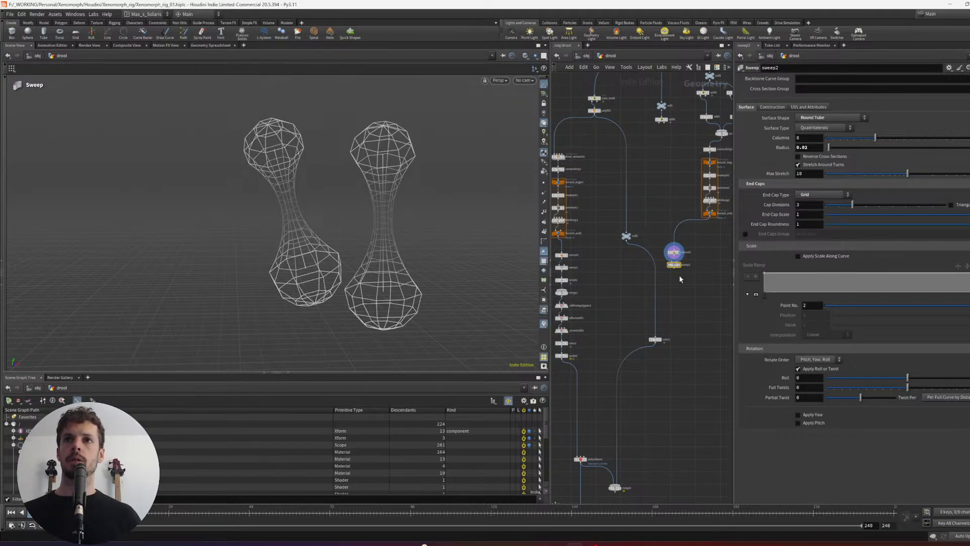
- Align the copied nodes in a column beneath foreach_end2 and display sweep2
{"action": "middle_click_drag", "start_coordinate": [679, 276], "coordinate": [658, 286]}
{"action": "left_click_drag", "start_coordinate": [701, 284], "coordinate": [694, 223]}
{"action": "key", "text": "l"}
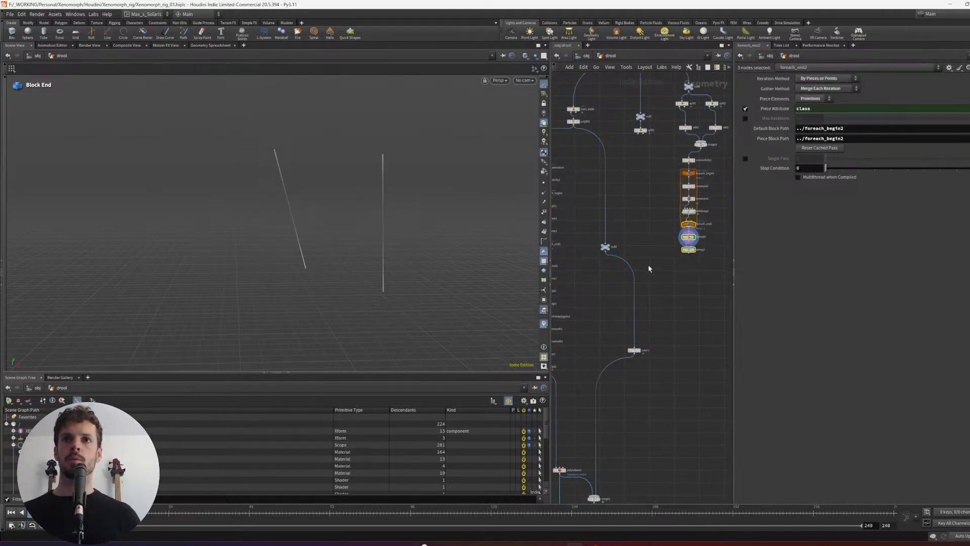
{"action": "left_click", "coordinate": [688, 249]}
{"action": "middle_click_drag", "start_coordinate": [697, 263], "coordinate": [648, 280]}
- Set attribvop2's mult to 1, then display object_merge1 and view the creature's mouth from the side
{"action": "left_click", "coordinate": [639, 228]}
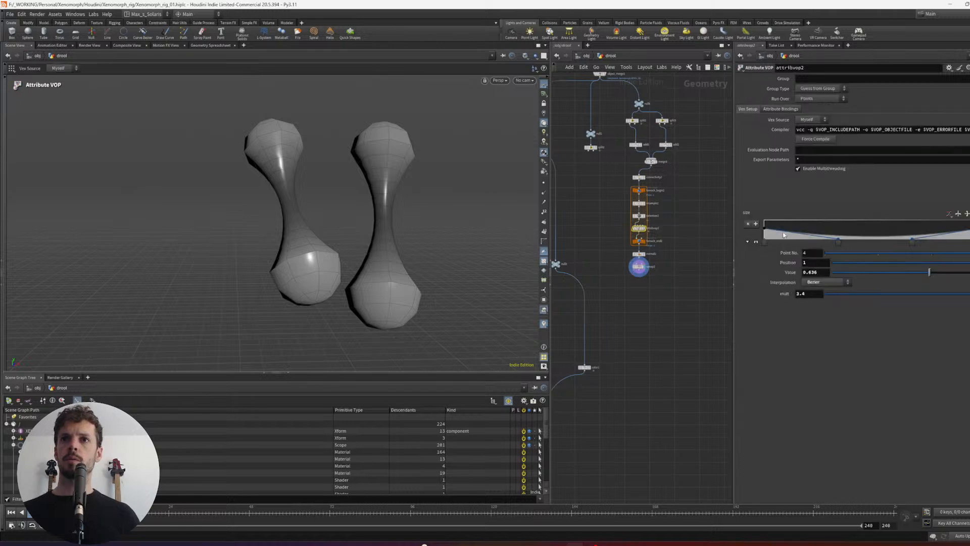
{"action": "left_click", "coordinate": [611, 263]}
{"action": "middle_click_drag", "start_coordinate": [603, 75], "coordinate": [606, 154]}
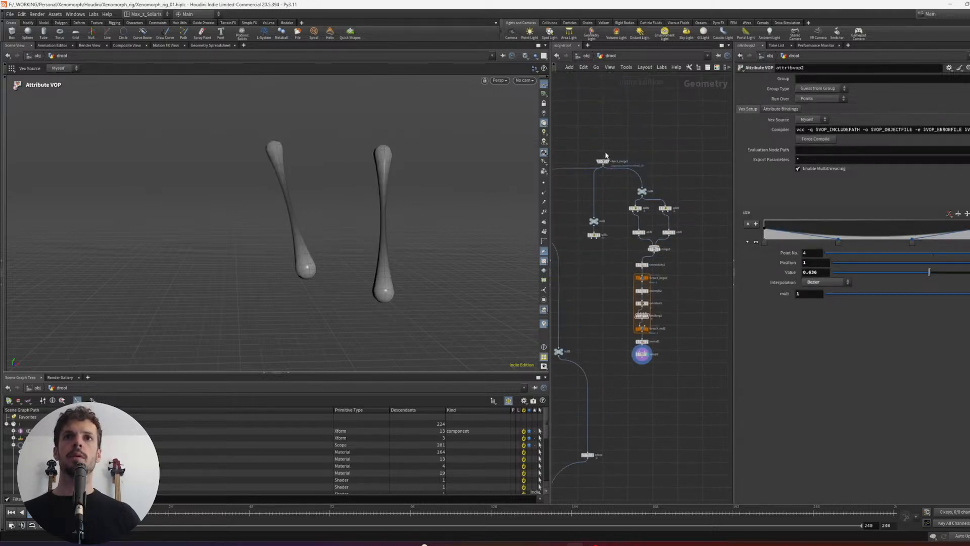
{"action": "left_click", "coordinate": [608, 161]}
{"action": "middle_click_drag", "start_coordinate": [609, 212], "coordinate": [599, 188]}
{"action": "left_click", "coordinate": [632, 331]}
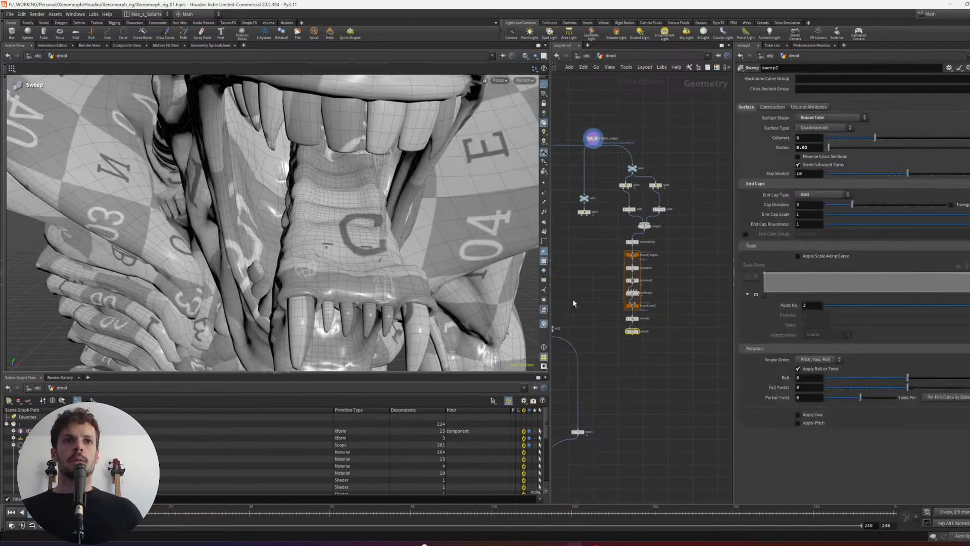
{"action": "left_click_drag", "start_coordinate": [445, 241], "coordinate": [340, 208], "text": "alt"}
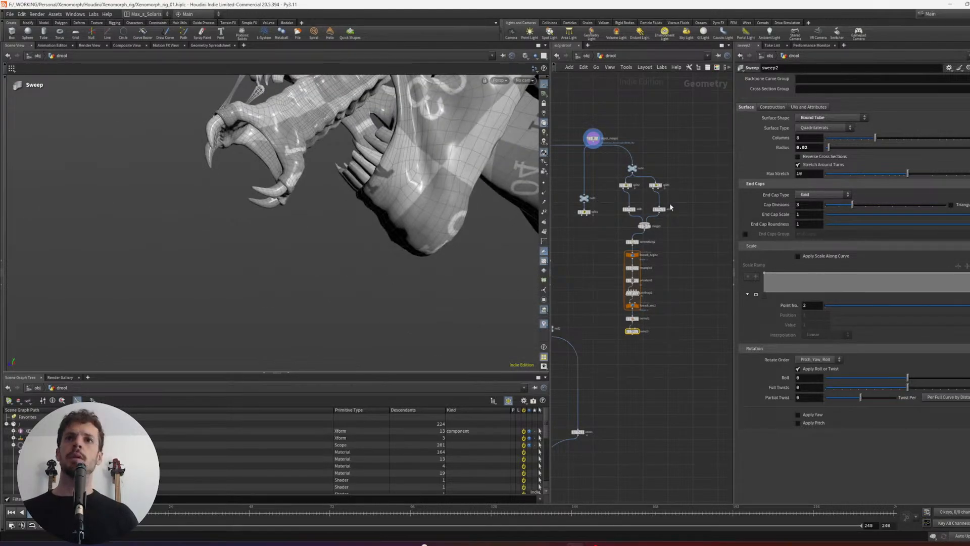
- Move the split2–add1 and split3–add2 pairs closer together beneath null4
{"action": "left_click_drag", "start_coordinate": [628, 212], "coordinate": [638, 211]}
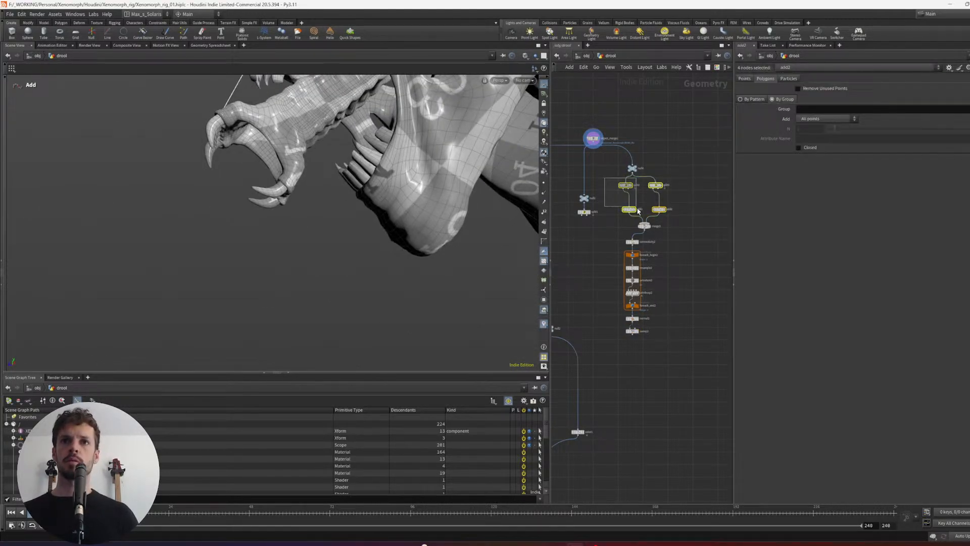
{"action": "left_click", "coordinate": [657, 186]}
{"action": "left_click", "coordinate": [659, 209], "text": "shift"}
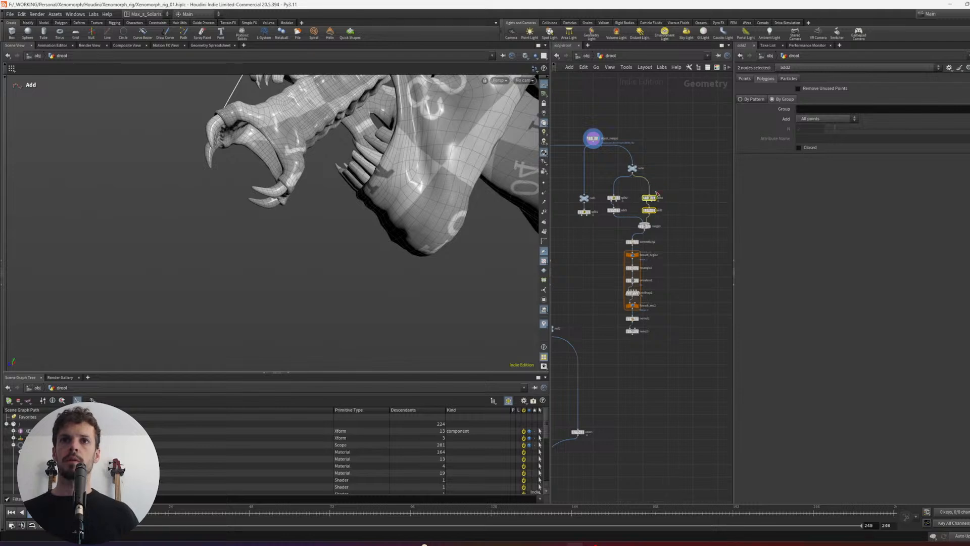
- Split off a pair of points from null4, one on the inner jaw and one on a lower tooth, and place split4 beside the existing branches
{"action": "left_click", "coordinate": [646, 165]}
{"action": "middle_click_drag", "start_coordinate": [651, 160], "coordinate": [655, 172]}
{"action": "right_click_drag", "start_coordinate": [376, 94], "coordinate": [373, 160], "text": "alt"}
{"action": "left_click_drag", "start_coordinate": [373, 160], "coordinate": [271, 260], "text": "alt"}
{"action": "key", "text": "s"}
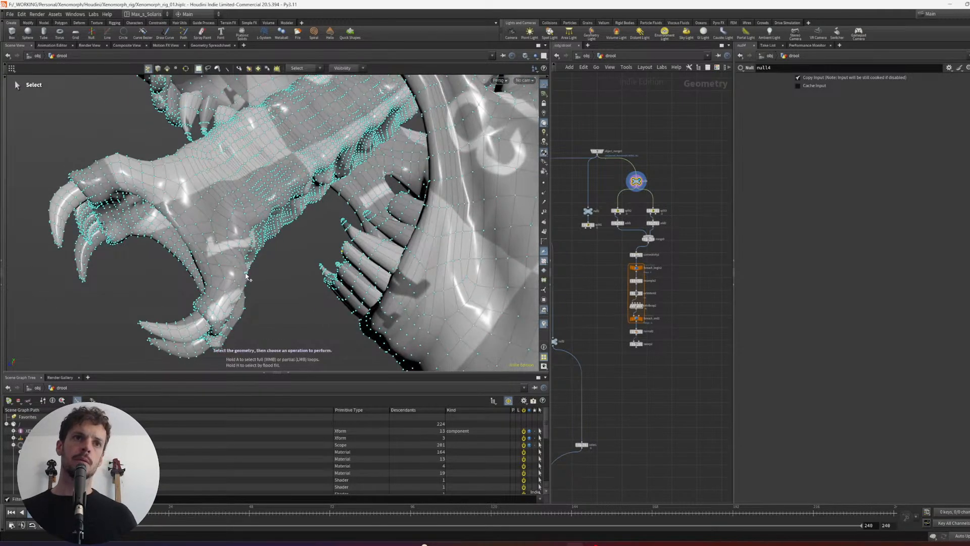
{"action": "key", "text": "Tab"}
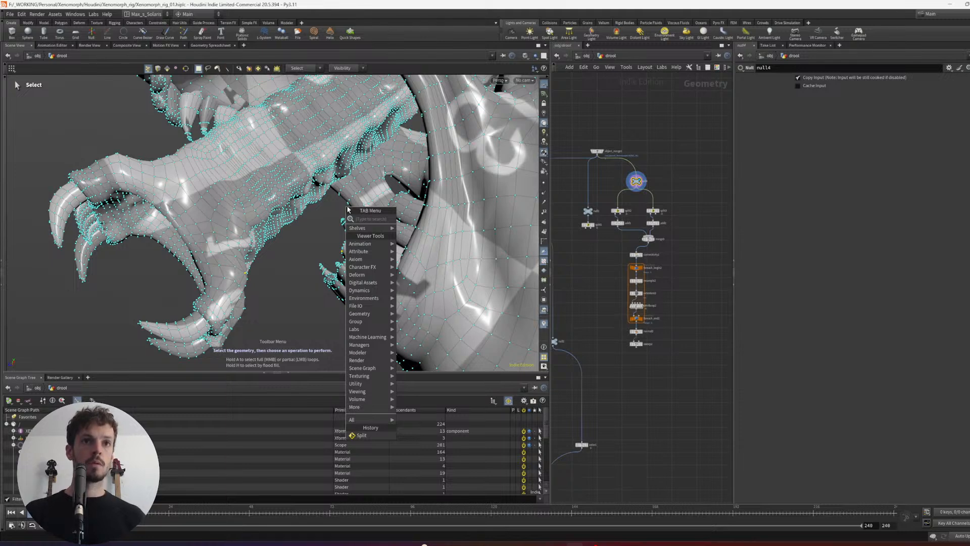
{"action": "type", "text": "split"}
{"action": "key", "text": "Return"}
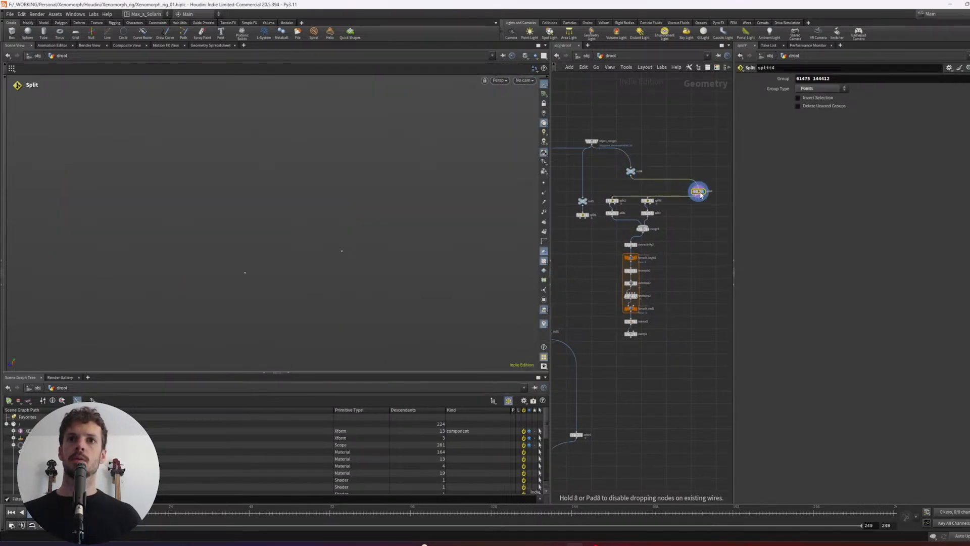
{"action": "left_click", "coordinate": [687, 180]}
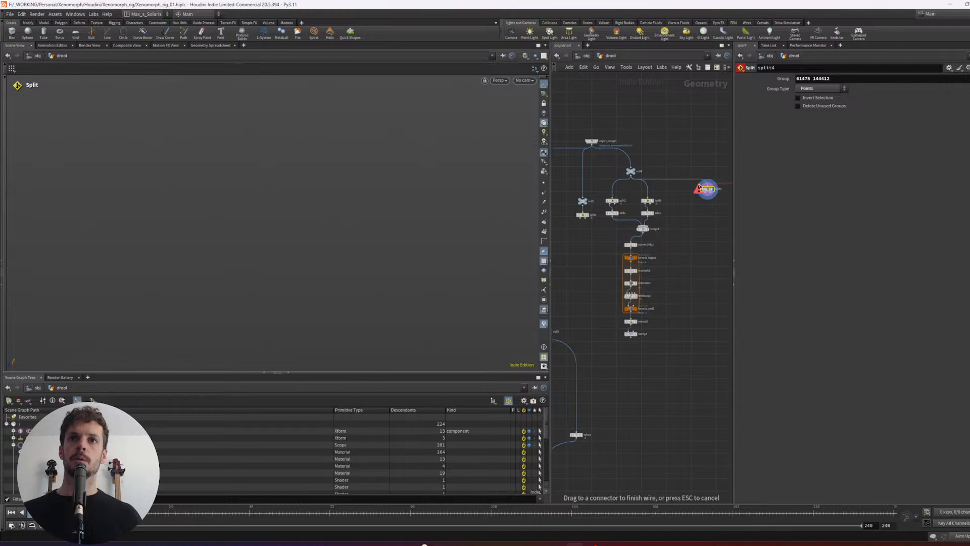
- Split off a matching pair of points on the other side of the mouth from null4 and place split5 beside split4
{"action": "left_click", "coordinate": [630, 172]}
{"action": "key", "text": "r"}
{"action": "left_click_drag", "start_coordinate": [310, 217], "coordinate": [395, 263], "text": "alt"}
{"action": "key", "text": "s"}
{"action": "key", "text": "Tab"}
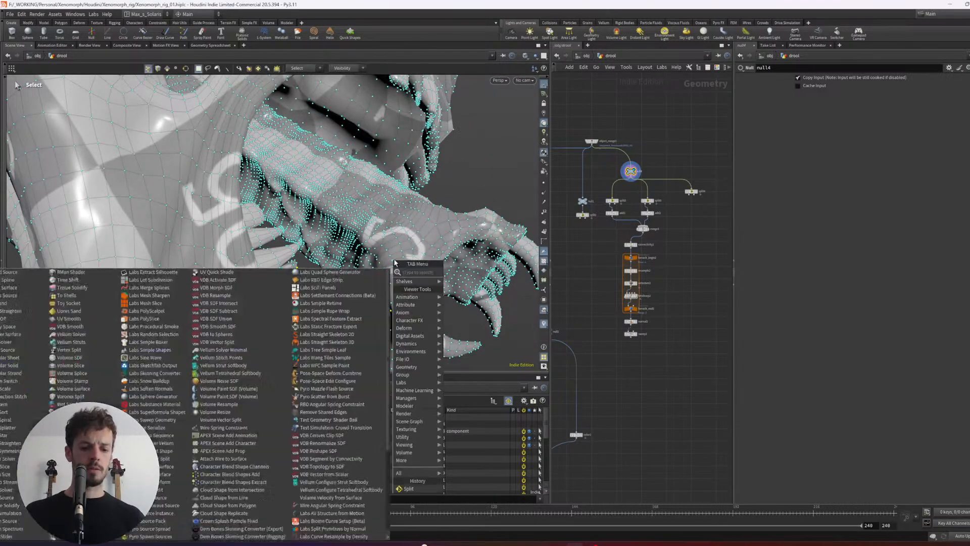
{"action": "type", "text": "split"}
{"action": "key", "text": "Return"}
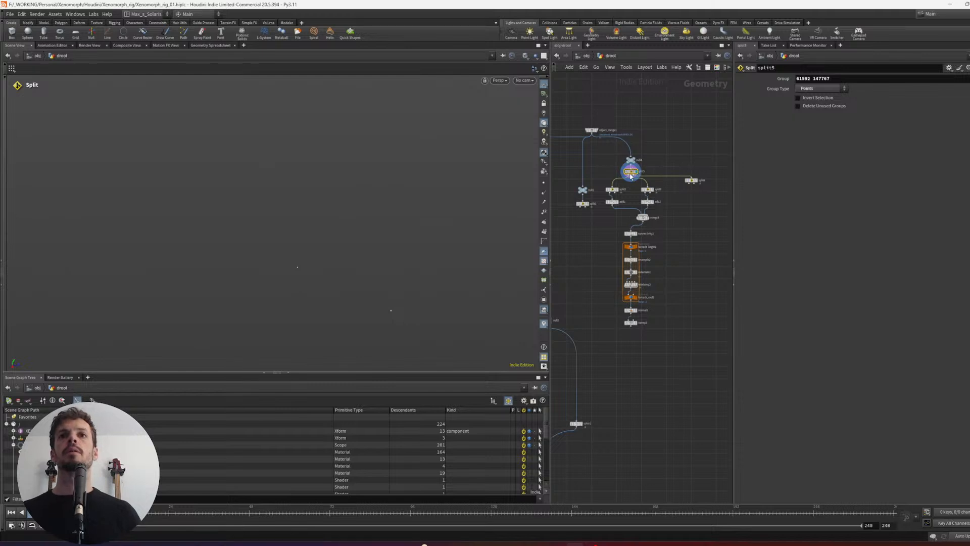
{"action": "left_click_drag", "start_coordinate": [720, 182], "coordinate": [720, 185]}
{"action": "mouse_move", "coordinate": [726, 191]}
{"action": "left_mouse_down"}
{"action": "mouse_move", "coordinate": [677, 180]}
{"action": "mouse_move", "coordinate": [681, 189]}
{"action": "mouse_move", "coordinate": [712, 181]}
{"action": "left_mouse_up"}
{"action": "left_click", "coordinate": [660, 156]}
{"action": "middle_click_drag", "start_coordinate": [710, 226], "coordinate": [685, 221]}
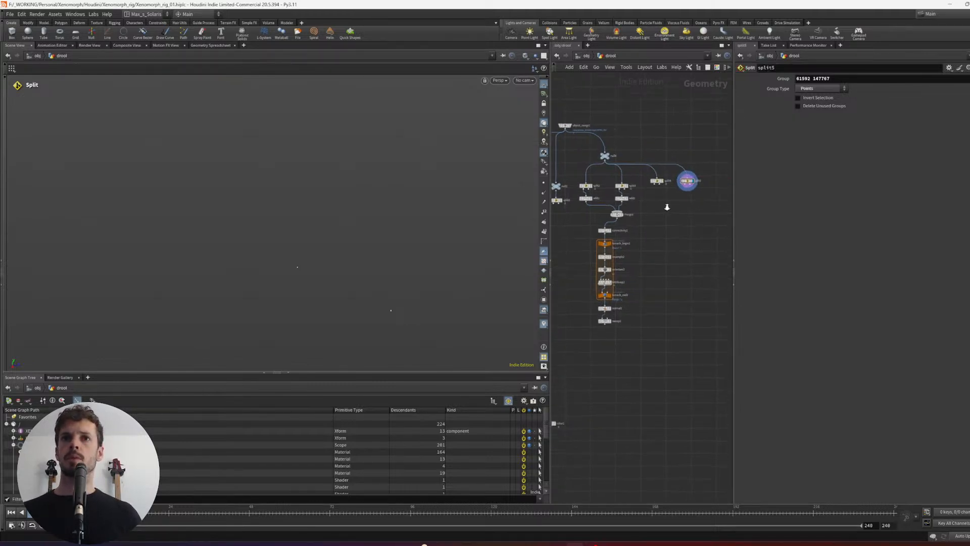
- Duplicate the Add node beneath split4 and split5 and connect both copies to merge3
{"action": "scroll", "coordinate": [656, 198], "scroll_direction": "up", "scroll_amount": 2}
{"action": "left_click_drag", "start_coordinate": [615, 198], "coordinate": [645, 198], "text": "alt"}
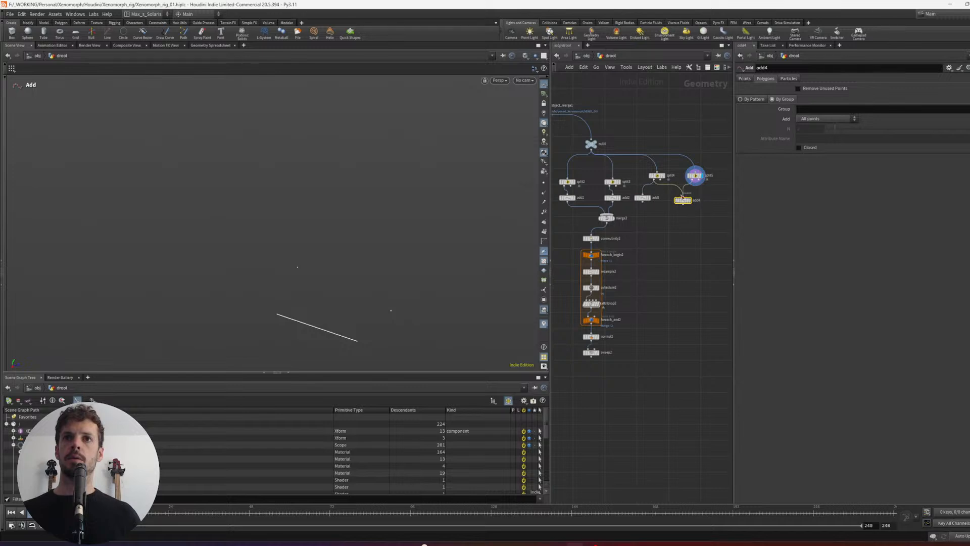
{"action": "key", "text": "l"}
{"action": "left_click_drag", "start_coordinate": [711, 219], "coordinate": [655, 198]}
{"action": "left_click", "coordinate": [652, 222]}
{"action": "left_click_drag", "start_coordinate": [653, 204], "coordinate": [614, 219]}
{"action": "middle_click_drag", "start_coordinate": [659, 244], "coordinate": [687, 213]}
- Display sweep2 and check the strands against null4's creature geometry around the mouth
{"action": "left_click", "coordinate": [628, 322]}
{"action": "left_click_drag", "start_coordinate": [468, 215], "coordinate": [308, 265], "text": "alt"}
{"action": "right_click_drag", "start_coordinate": [467, 231], "coordinate": [347, 266], "text": "alt"}
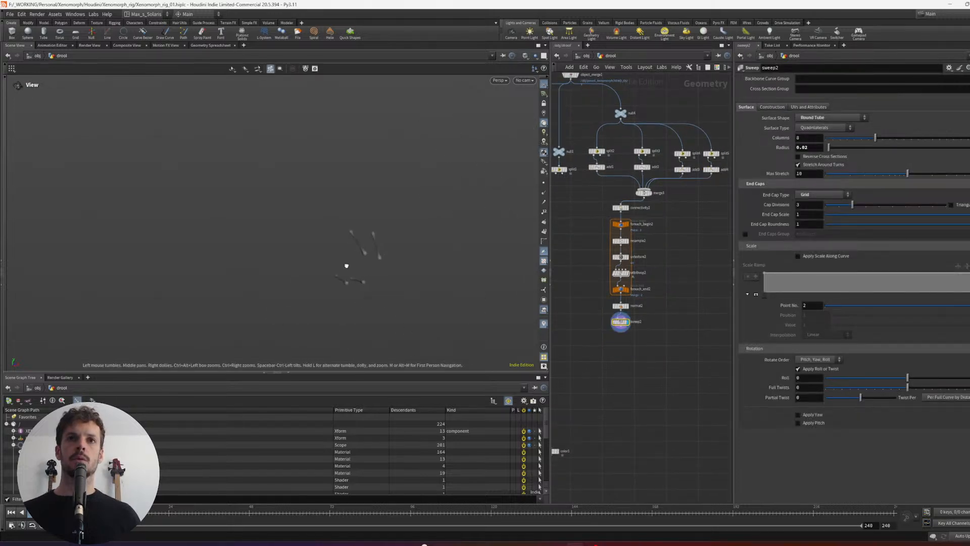
{"action": "left_click_drag", "start_coordinate": [347, 266], "coordinate": [430, 222], "text": "alt"}
{"action": "middle_click_drag", "start_coordinate": [630, 105], "coordinate": [672, 134]}
{"action": "left_click", "coordinate": [644, 185]}
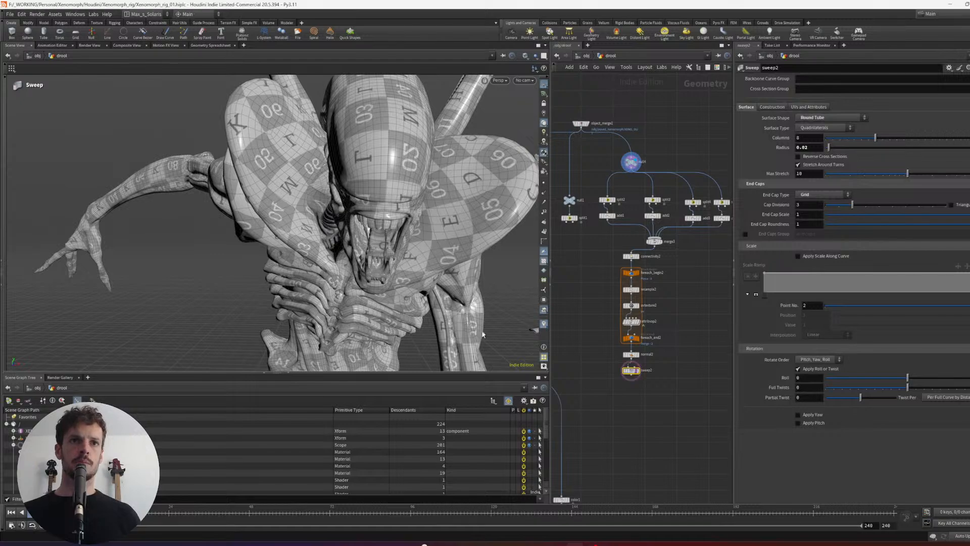
{"action": "left_click_drag", "start_coordinate": [483, 335], "coordinate": [364, 228], "text": "alt"}
{"action": "right_click_drag", "start_coordinate": [364, 227], "coordinate": [404, 218], "text": "alt"}
{"action": "left_click_drag", "start_coordinate": [404, 217], "coordinate": [377, 199], "text": "alt"}
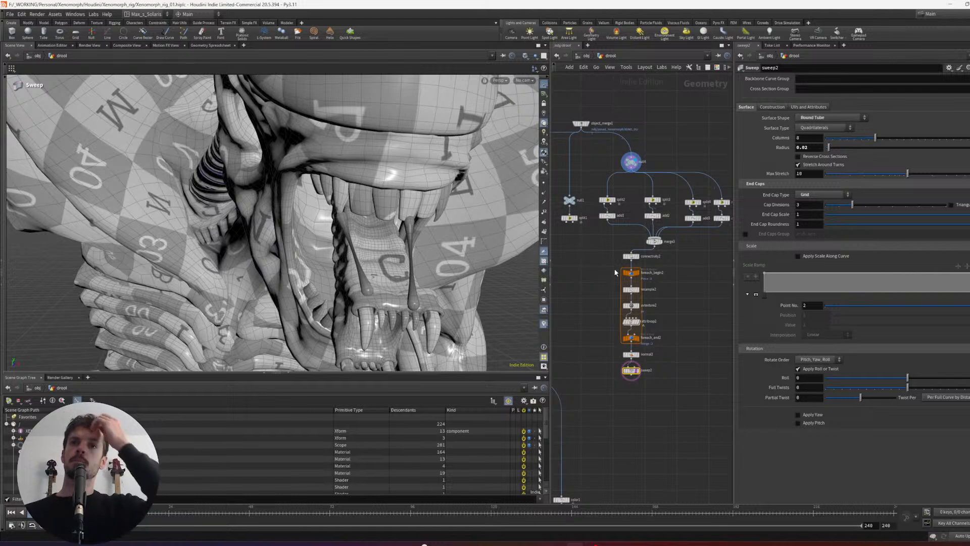
- Move the chain starting at connectivity2 down and insert an Edit node between merge3 and connectivity2
{"action": "middle_click_drag", "start_coordinate": [613, 252], "coordinate": [605, 243]}
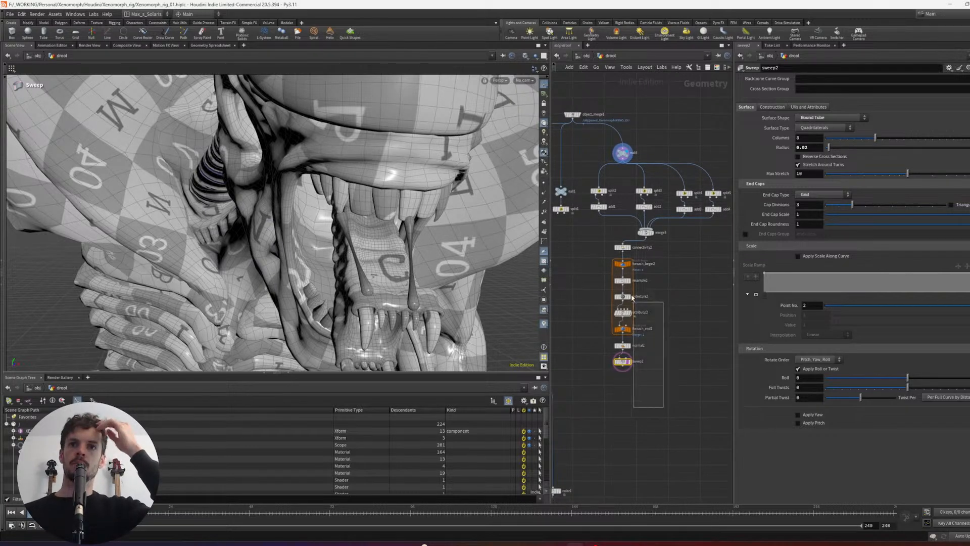
{"action": "left_click_drag", "start_coordinate": [631, 295], "coordinate": [605, 243]}
{"action": "left_click_drag", "start_coordinate": [624, 248], "coordinate": [629, 270]}
{"action": "left_click", "coordinate": [657, 255]}
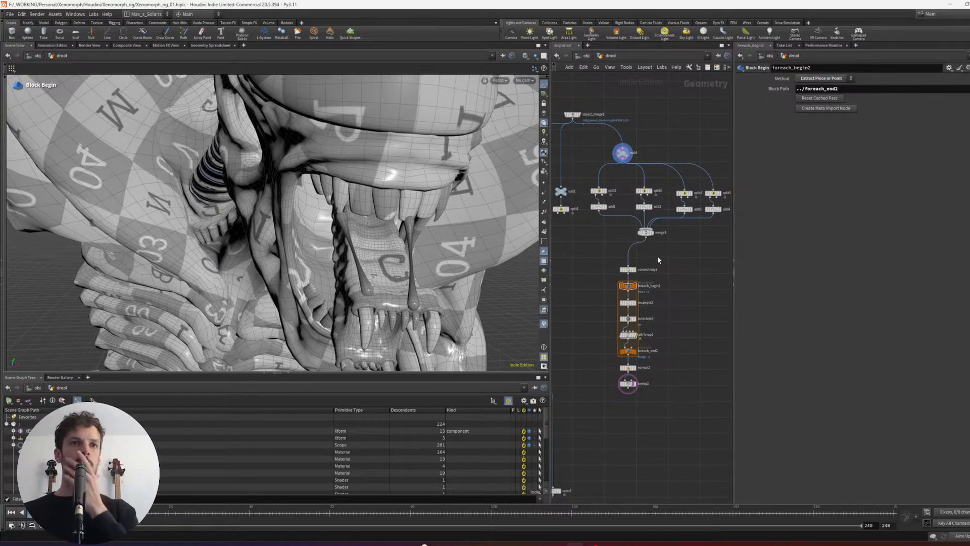
{"action": "key", "text": "Tab"}
{"action": "type", "text": "edit"}
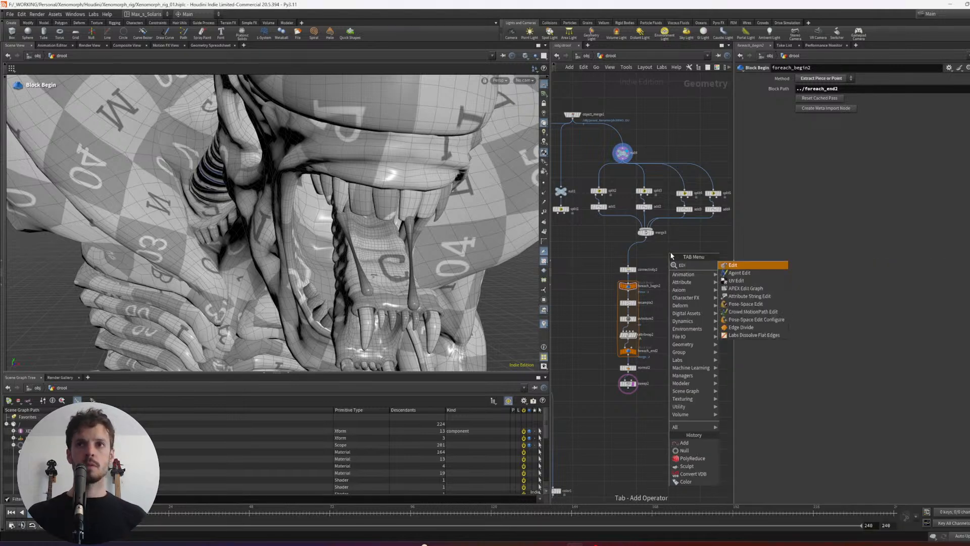
{"action": "key", "text": "Return"}
{"action": "key", "text": "Caps_Lock"}
{"action": "left_click", "coordinate": [620, 251]}
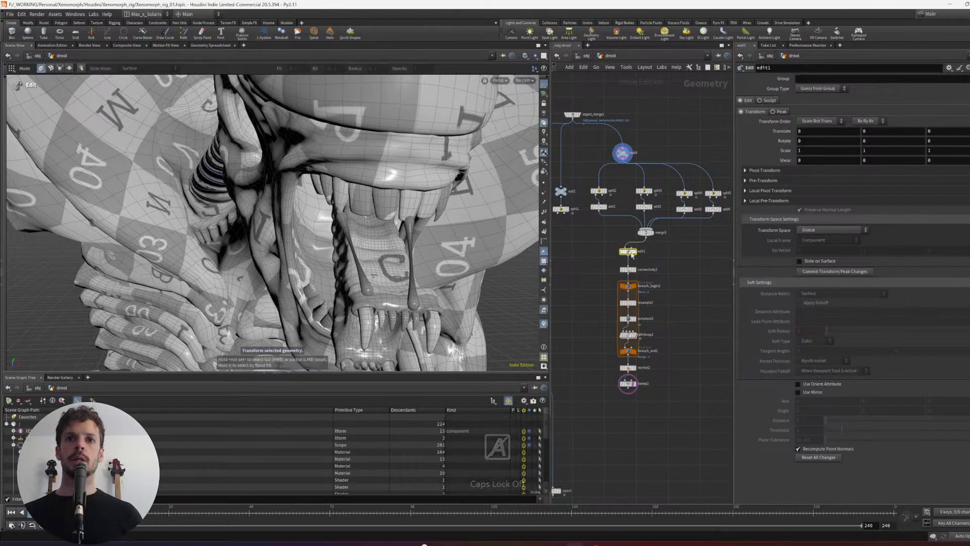
- Display edit1 with null4 as the template geometry and turn off sweep2's template display
{"action": "left_click_drag", "start_coordinate": [340, 211], "coordinate": [379, 217], "text": "alt"}
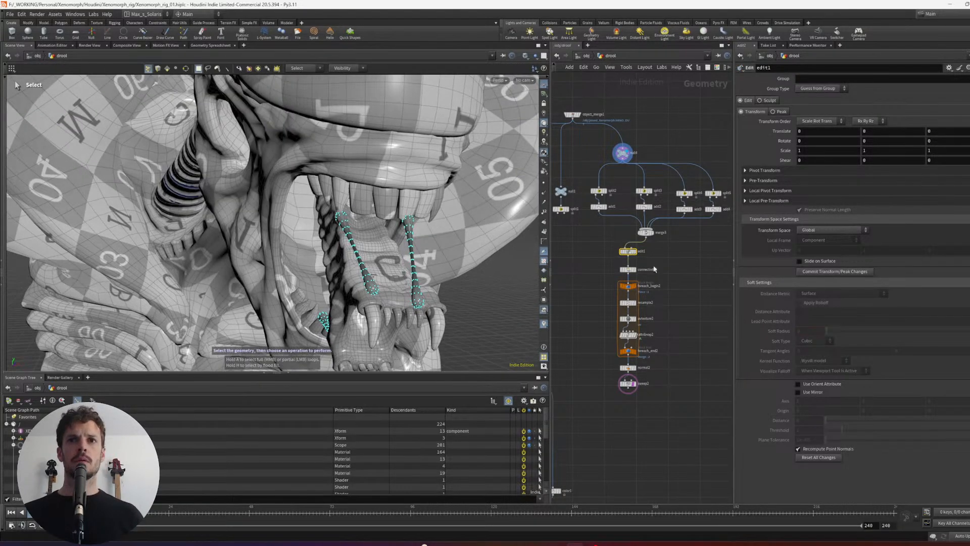
{"action": "left_click", "coordinate": [635, 252]}
{"action": "left_click", "coordinate": [628, 383]}
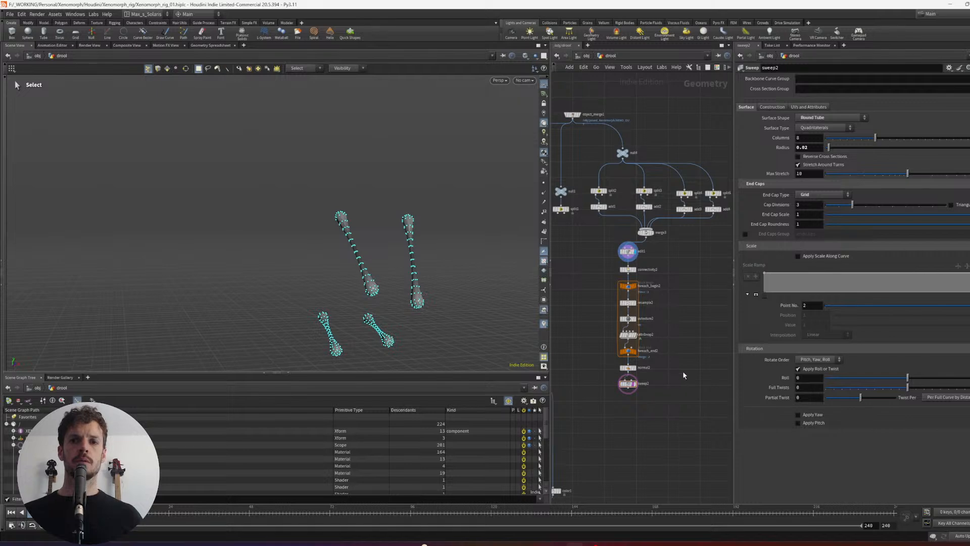
{"action": "left_click", "coordinate": [627, 251]}
{"action": "left_click", "coordinate": [624, 153]}
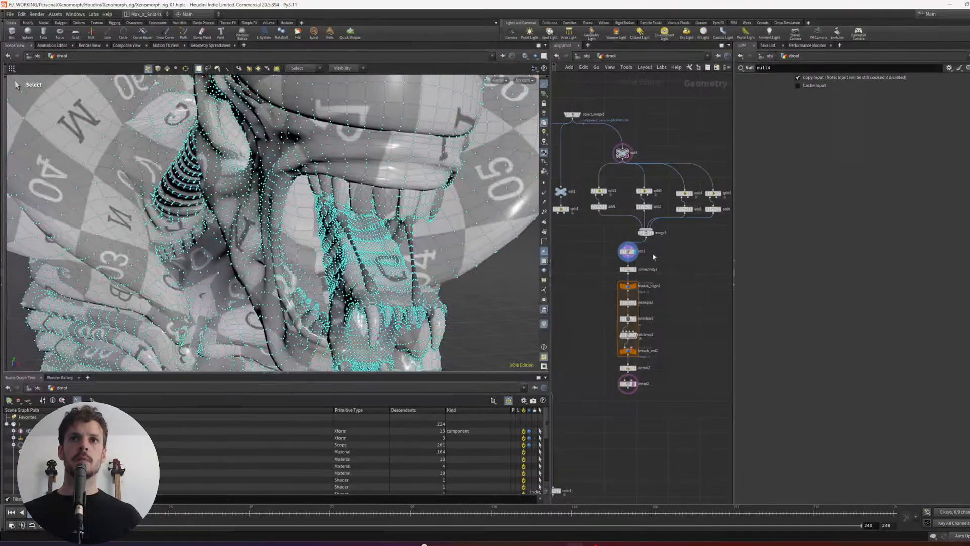
{"action": "left_click", "coordinate": [628, 251]}
{"action": "left_click", "coordinate": [626, 153]}
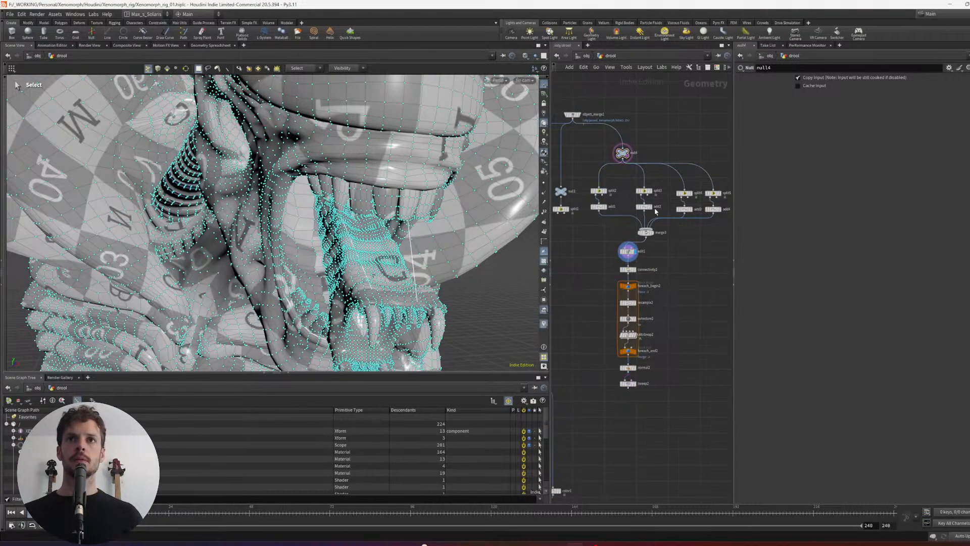
{"action": "left_click_drag", "start_coordinate": [329, 217], "coordinate": [444, 215], "text": "alt"}
{"action": "right_click", "coordinate": [621, 133]}
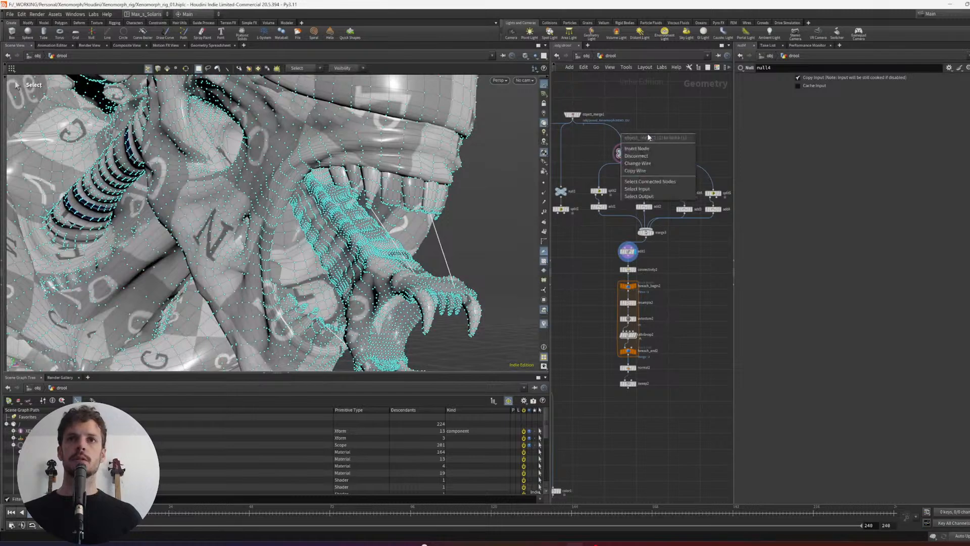
{"action": "left_click", "coordinate": [676, 110]}
{"action": "left_click", "coordinate": [628, 254]}
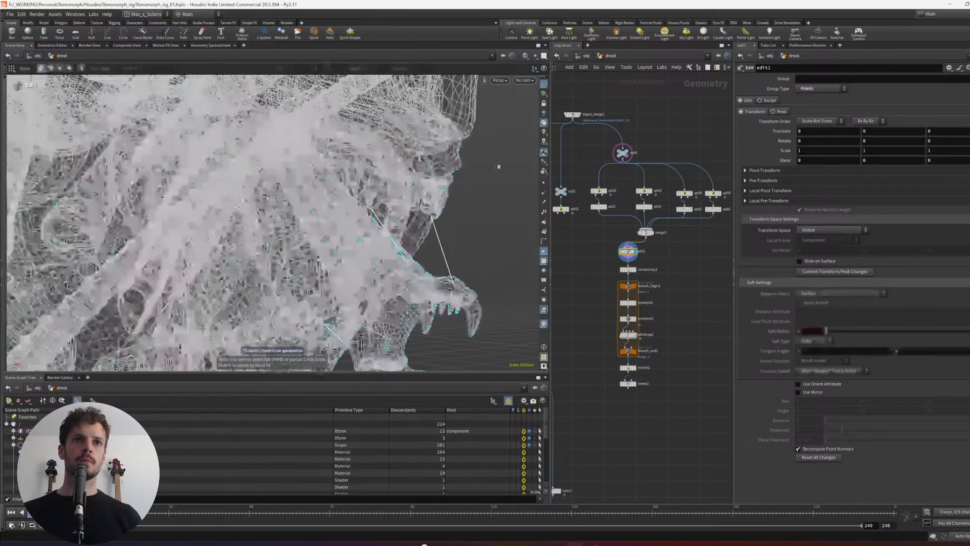
{"action": "left_click", "coordinate": [626, 152]}
{"action": "left_click", "coordinate": [659, 146]}
{"action": "left_click", "coordinate": [625, 153]}
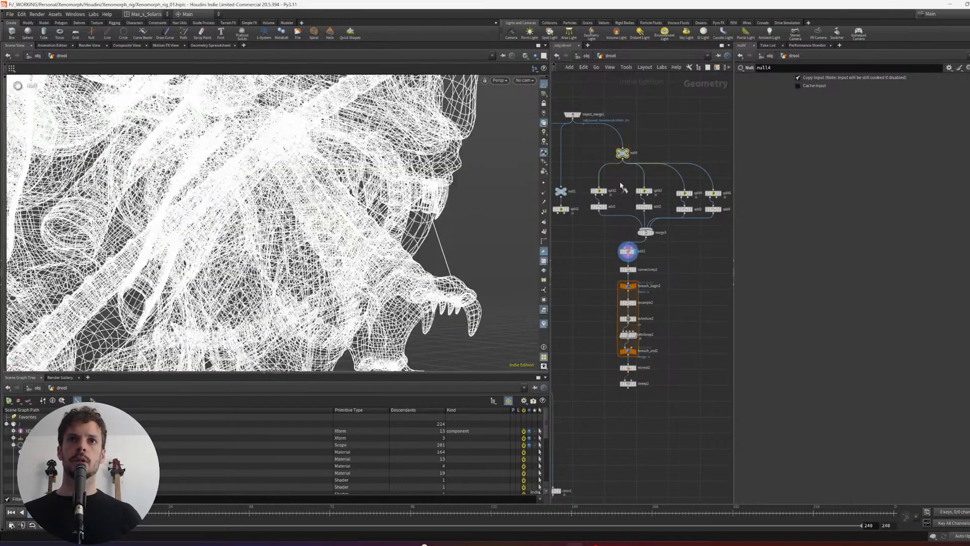
- Reposition strand end points at the upper teeth in edit1 with the Move tool
{"action": "left_click_drag", "start_coordinate": [685, 249], "coordinate": [609, 254]}
{"action": "scroll", "coordinate": [443, 223], "scroll_direction": "up", "scroll_amount": 5}
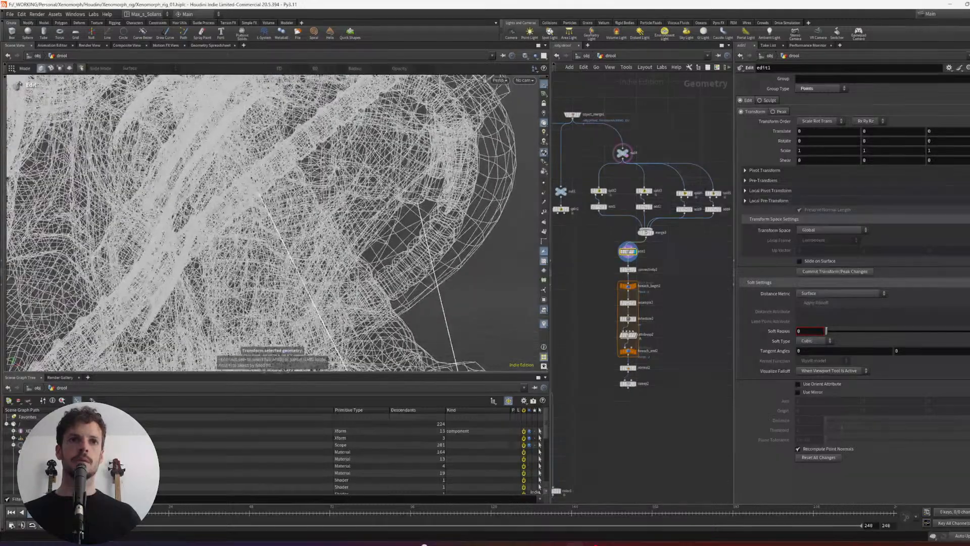
{"action": "scroll", "coordinate": [418, 198], "scroll_direction": "down", "scroll_amount": 5}
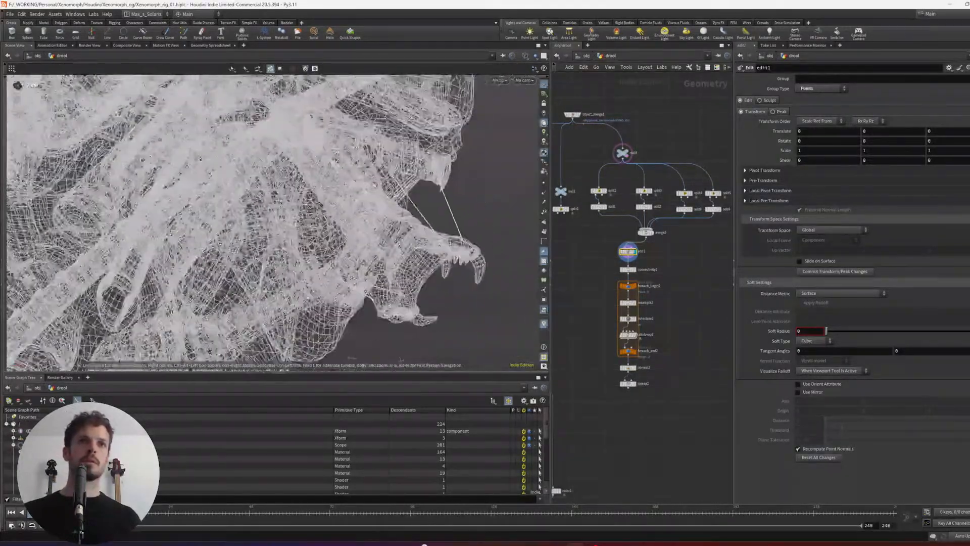
{"action": "left_click_drag", "start_coordinate": [404, 205], "coordinate": [421, 221], "text": "alt"}
{"action": "key", "text": "t"}
{"action": "middle_click", "coordinate": [417, 228]}
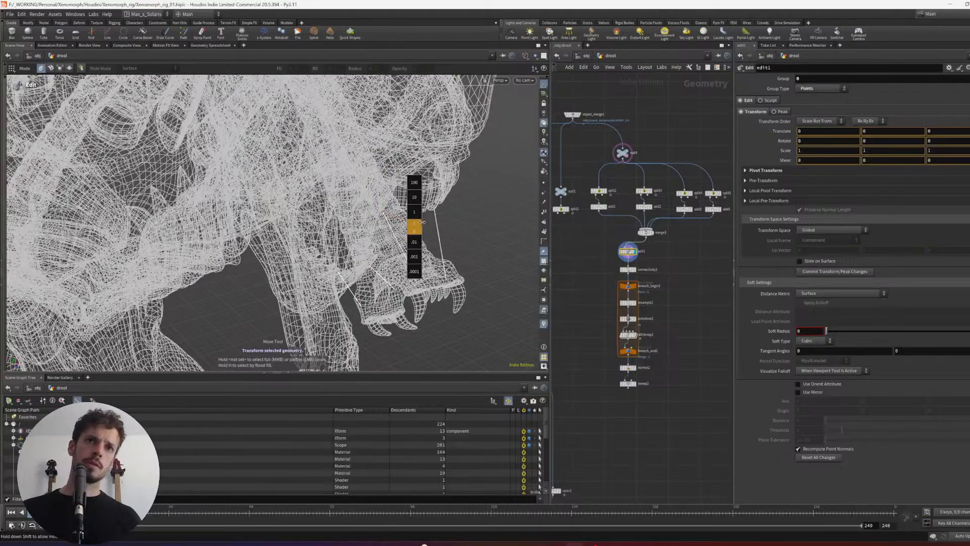
{"action": "left_click_drag", "start_coordinate": [480, 219], "coordinate": [468, 277], "text": "alt"}
- Display sweep2, show null4's template geometry shaded, and inspect the adjusted strands around the mouth
{"action": "left_click", "coordinate": [636, 383]}
{"action": "middle_click_drag", "start_coordinate": [684, 299], "coordinate": [686, 278]}
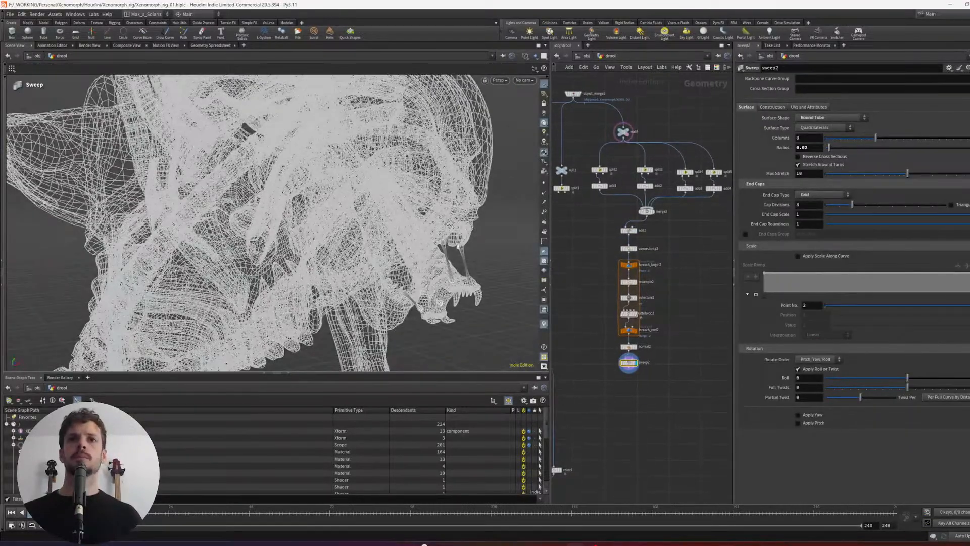
{"action": "left_click_drag", "start_coordinate": [399, 231], "coordinate": [480, 245], "text": "alt"}
{"action": "middle_click_drag", "start_coordinate": [708, 270], "coordinate": [689, 259]}
{"action": "left_click", "coordinate": [629, 103]}
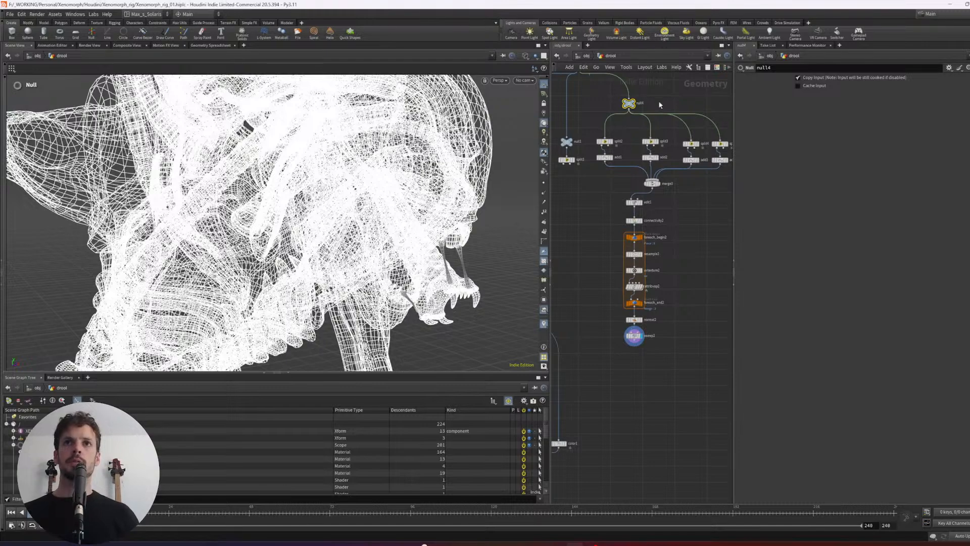
{"action": "key", "text": "shift+w"}
{"action": "mouse_move", "coordinate": [478, 243]}
{"action": "left_mouse_down", "text": "alt"}
{"action": "mouse_move", "coordinate": [481, 263]}
{"action": "mouse_move", "coordinate": [425, 223]}
{"action": "left_mouse_up", "text": "alt"}
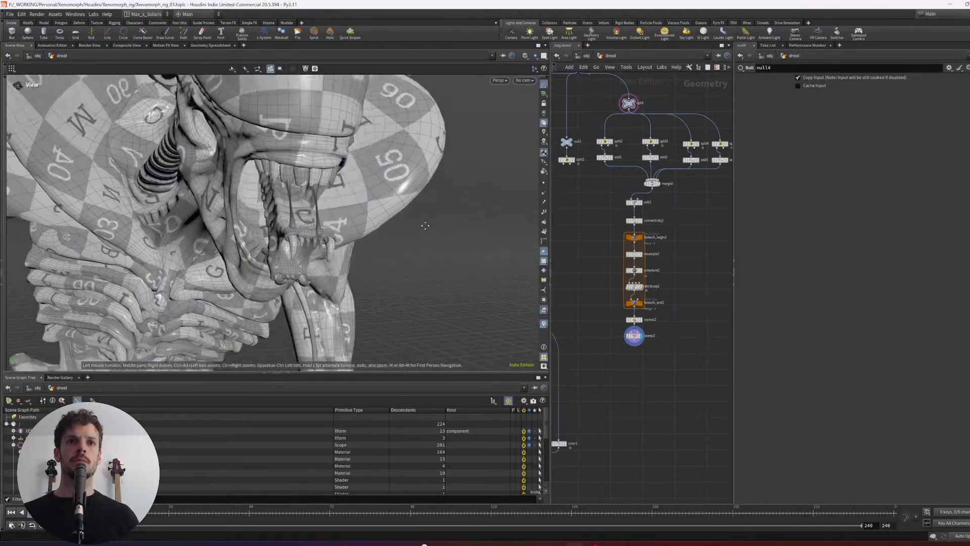
{"action": "right_click_drag", "start_coordinate": [425, 223], "coordinate": [349, 202], "text": "alt"}
{"action": "left_click_drag", "start_coordinate": [349, 202], "coordinate": [267, 192], "text": "alt"}
{"action": "left_click_drag", "start_coordinate": [322, 199], "coordinate": [414, 217]}
{"action": "scroll", "coordinate": [414, 217], "scroll_direction": "up", "scroll_amount": 5}
{"action": "middle_click_drag", "start_coordinate": [692, 227], "coordinate": [679, 204]}
{"action": "scroll", "coordinate": [677, 209], "scroll_direction": "up", "scroll_amount": 1}
{"action": "left_click_drag", "start_coordinate": [458, 274], "coordinate": [339, 217]}
{"action": "middle_click_drag", "start_coordinate": [664, 229], "coordinate": [665, 216]}
{"action": "scroll", "coordinate": [665, 217], "scroll_direction": "up", "scroll_amount": 1}
- Set the value of point 4 on attribvop2's size ramp to 0.377 to thin the strand ends
{"action": "left_click_drag", "start_coordinate": [663, 246], "coordinate": [636, 257]}
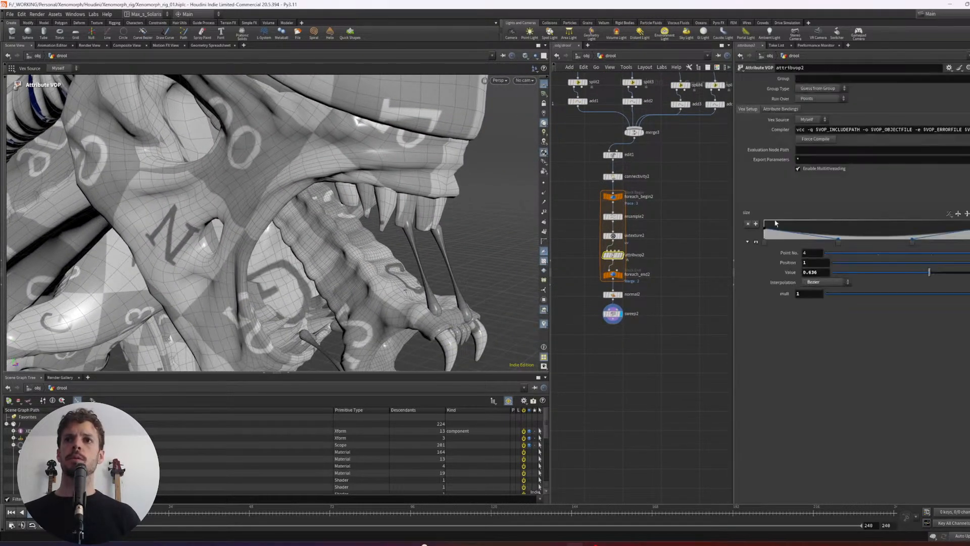
{"action": "left_click", "coordinate": [765, 244]}
{"action": "left_click_drag", "start_coordinate": [917, 273], "coordinate": [876, 273]}
{"action": "left_click", "coordinate": [969, 243]}
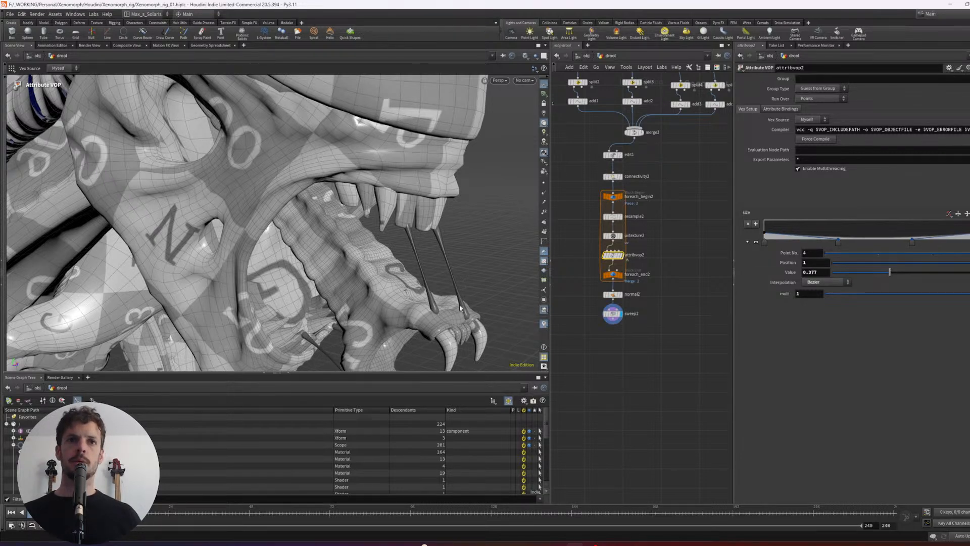
- Add a Subdivide node beneath sweep2 and connect sweep2 to its first input
{"action": "key", "text": "Escape"}
{"action": "left_click_drag", "start_coordinate": [460, 306], "coordinate": [257, 193]}
{"action": "right_click_drag", "start_coordinate": [257, 194], "coordinate": [282, 190]}
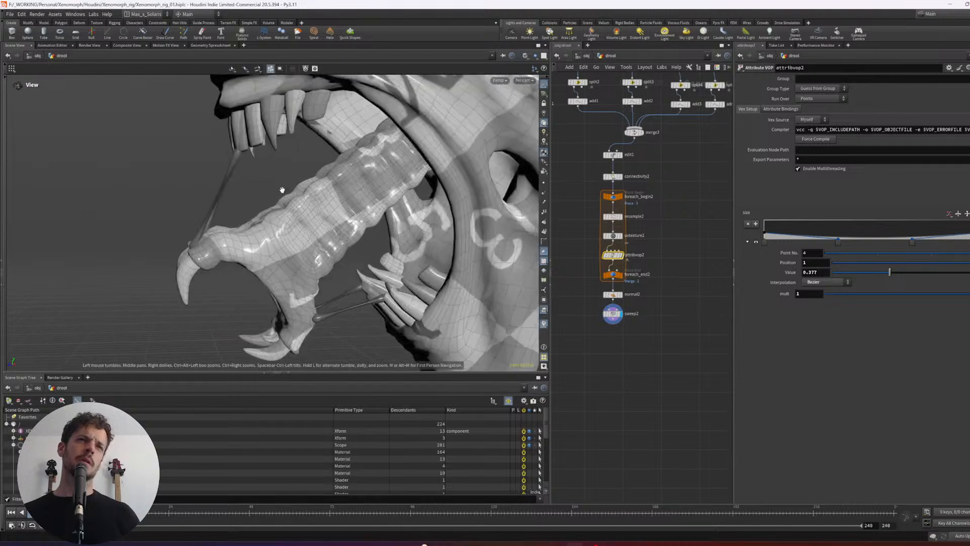
{"action": "middle_click_drag", "start_coordinate": [282, 190], "coordinate": [284, 179]}
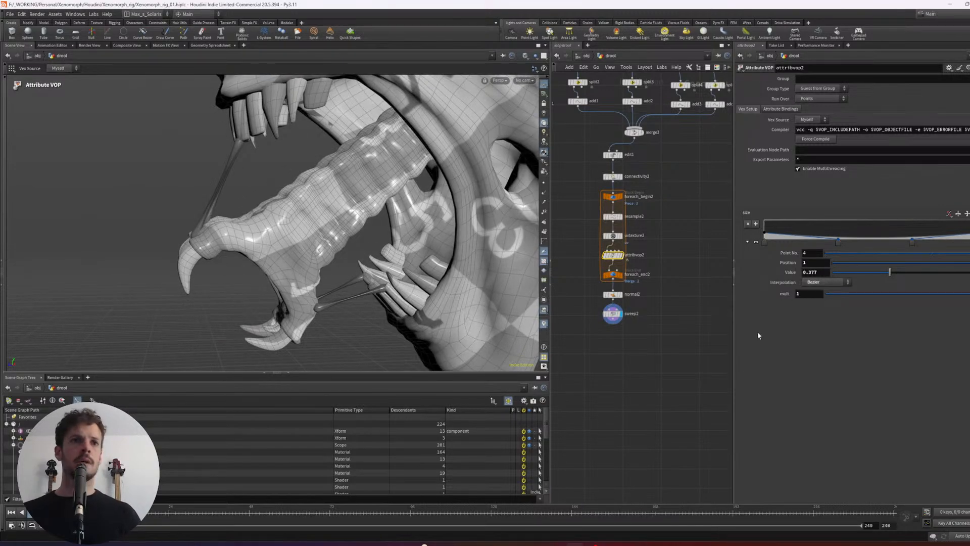
{"action": "key", "text": "Tab"}
{"action": "type", "text": "null"}
{"action": "key", "text": "Return"}
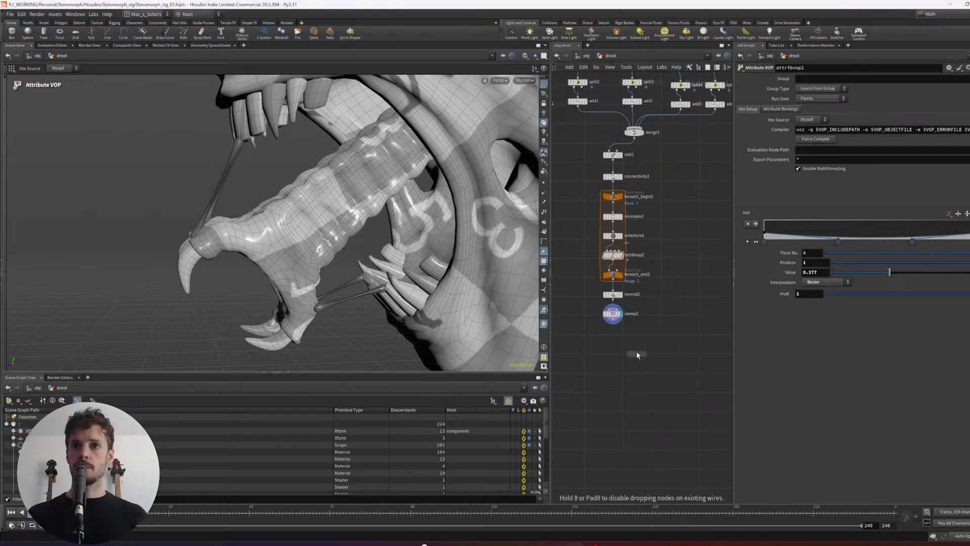
{"action": "left_click", "coordinate": [624, 354]}
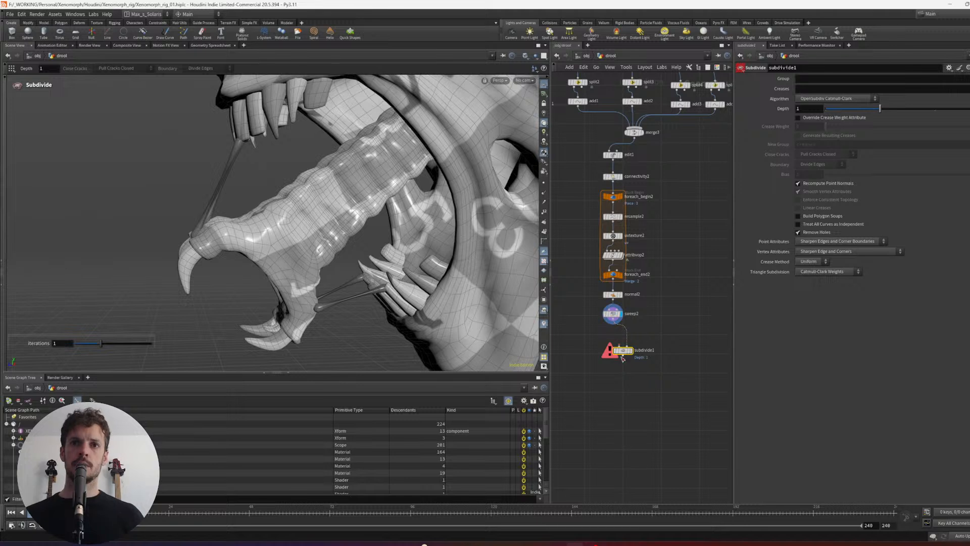
{"action": "left_click_drag", "start_coordinate": [615, 323], "coordinate": [619, 346]}
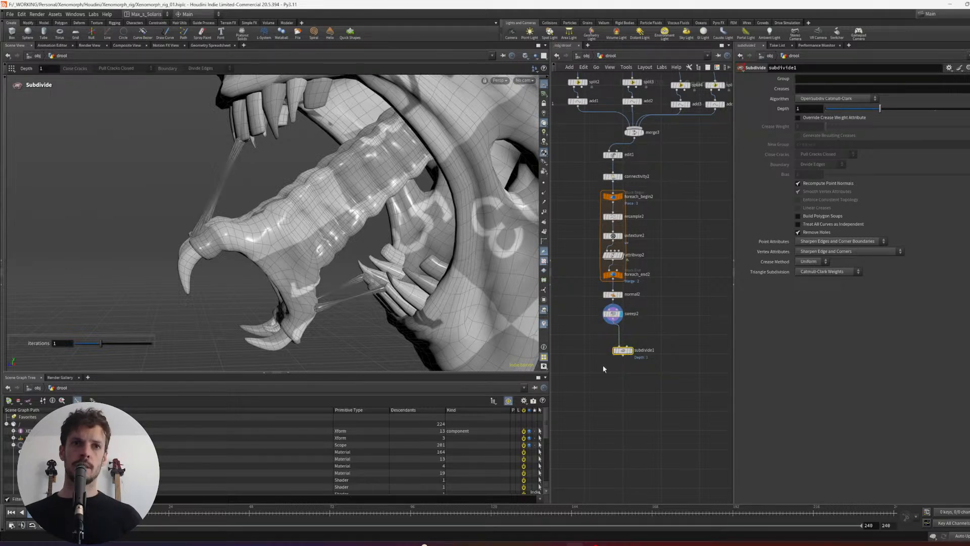
- Display subdivide1 and set its depth to 2 to smooth the swept drool strands
{"action": "left_click", "coordinate": [630, 350]}
{"action": "middle_click_drag", "start_coordinate": [179, 156], "coordinate": [270, 202], "text": "alt"}
{"action": "right_click", "coordinate": [268, 202], "text": "alt"}
{"action": "left_click", "coordinate": [762, 120]}
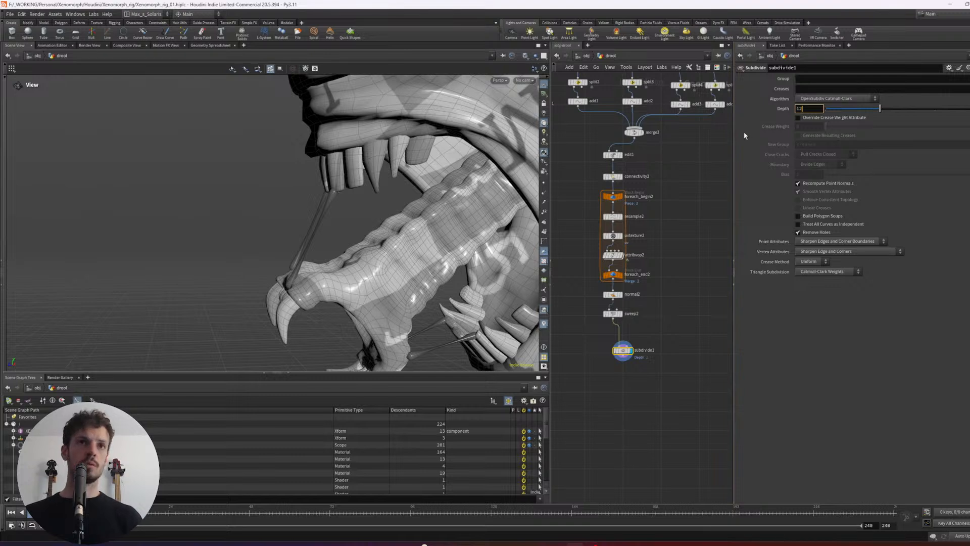
{"action": "type", "text": "2"}
{"action": "key", "text": "Return"}
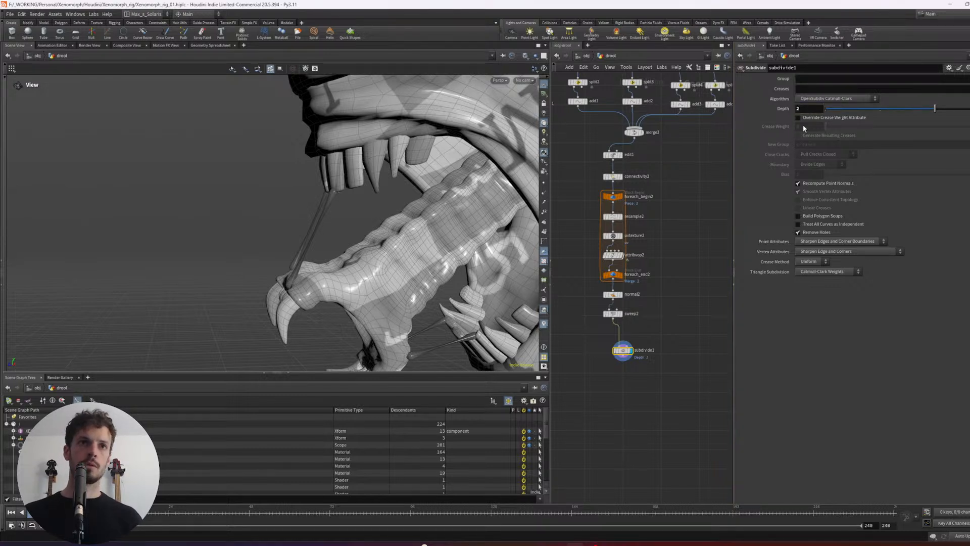
- Tidy the drool network's layout and add a displayed Sculpt node connected beneath subdivide1
{"action": "left_click_drag", "start_coordinate": [614, 306], "coordinate": [586, 285]}
{"action": "key", "text": "l"}
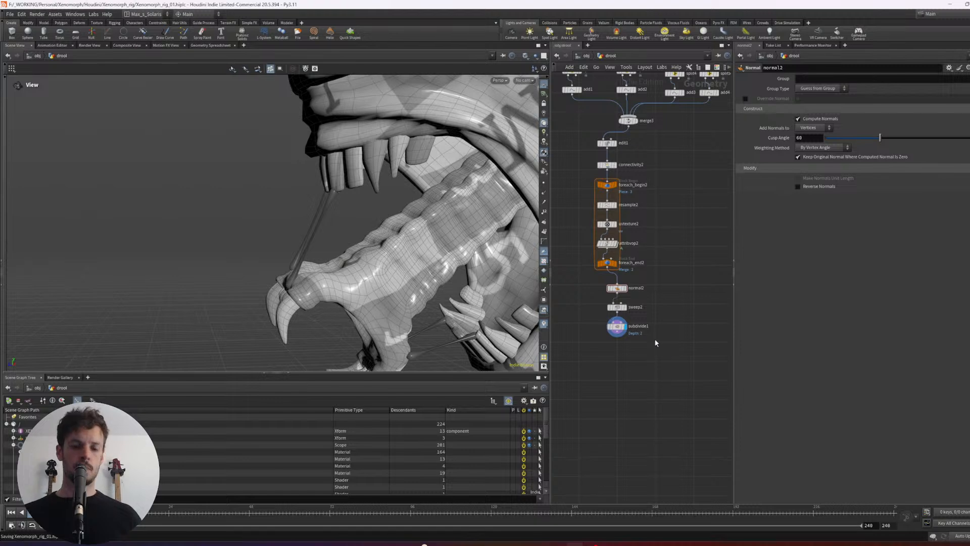
{"action": "middle_click_drag", "start_coordinate": [644, 358], "coordinate": [655, 344]}
{"action": "key", "text": "Tab"}
{"action": "type", "text": "sculpt"}
{"action": "key", "text": "Return"}
{"action": "left_click", "coordinate": [633, 357]}
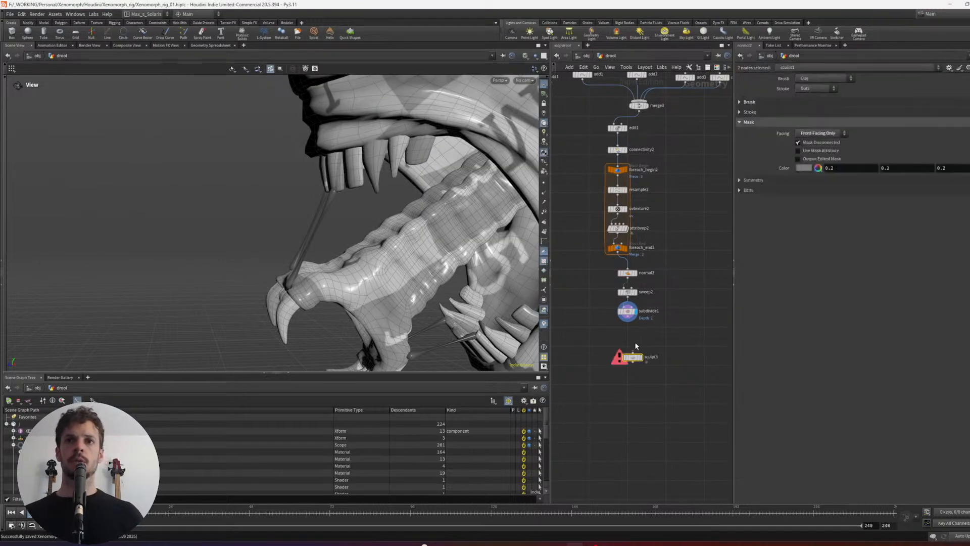
{"action": "left_click_drag", "start_coordinate": [628, 317], "coordinate": [633, 353]}
{"action": "left_click", "coordinate": [640, 357]}
- Activate the Sculpt tool with the Move brush, reduce its radius, and reshape the strand between the upper teeth and inner jaw
{"action": "mouse_move", "coordinate": [343, 202]}
{"action": "left_mouse_down"}
{"action": "mouse_move", "coordinate": [354, 199]}
{"action": "mouse_move", "coordinate": [316, 191]}
{"action": "left_mouse_up"}
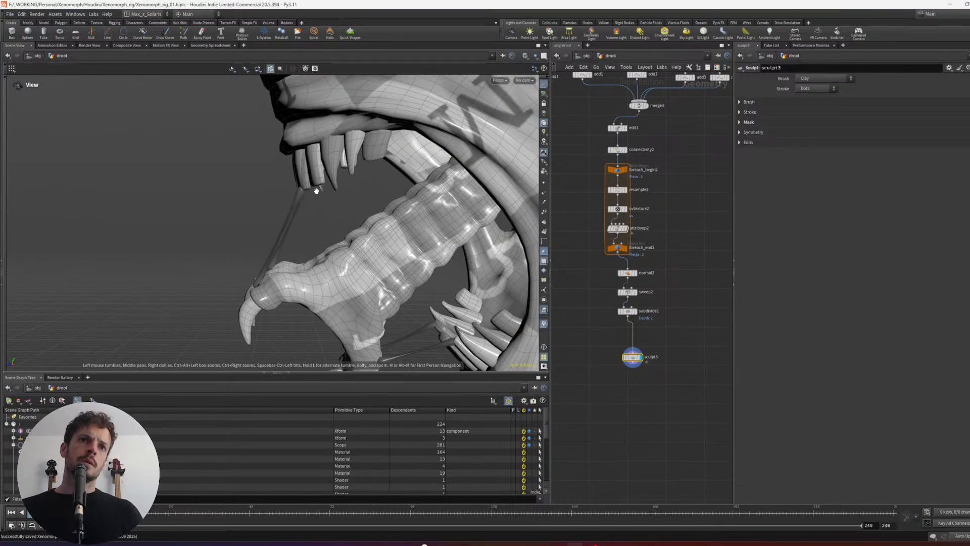
{"action": "middle_click_drag", "start_coordinate": [316, 192], "coordinate": [342, 165], "text": "alt"}
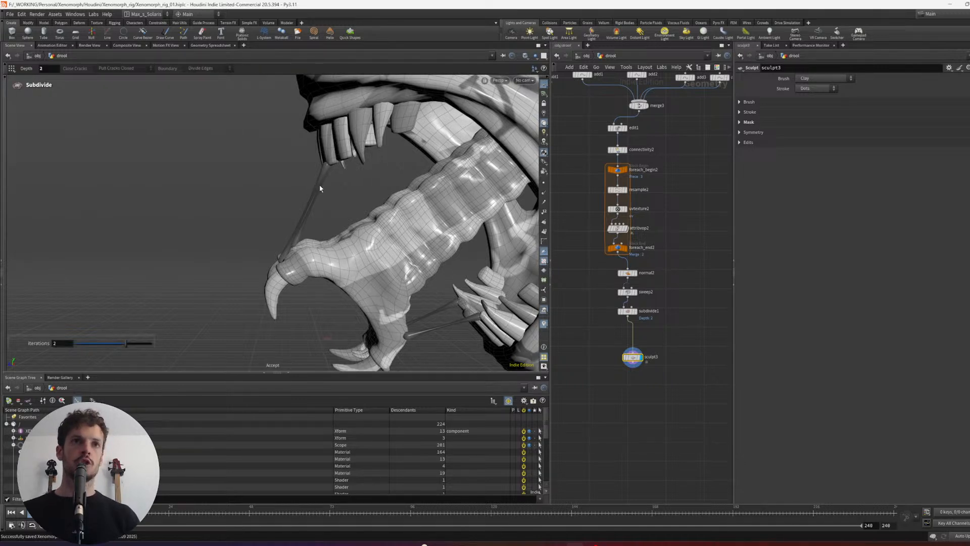
{"action": "key", "text": "Return"}
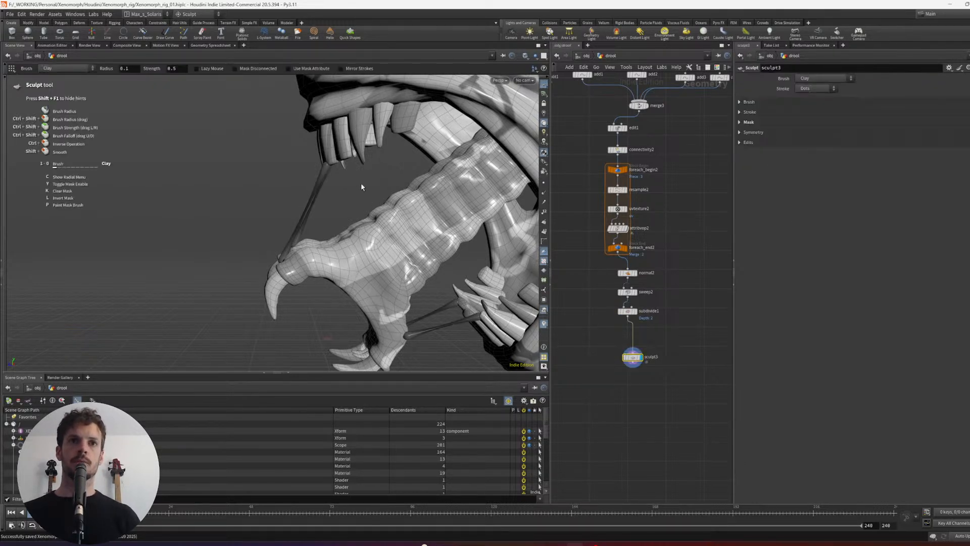
{"action": "key", "text": "2"}
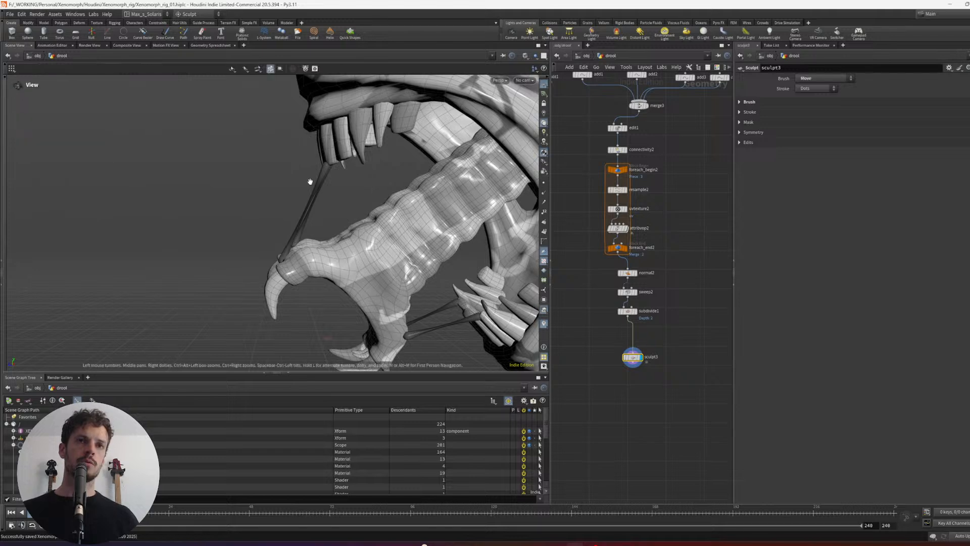
{"action": "right_click_drag", "start_coordinate": [310, 182], "coordinate": [335, 177], "text": "alt"}
{"action": "scroll", "coordinate": [340, 166], "scroll_direction": "down", "scroll_amount": 5, "text": "alt"}
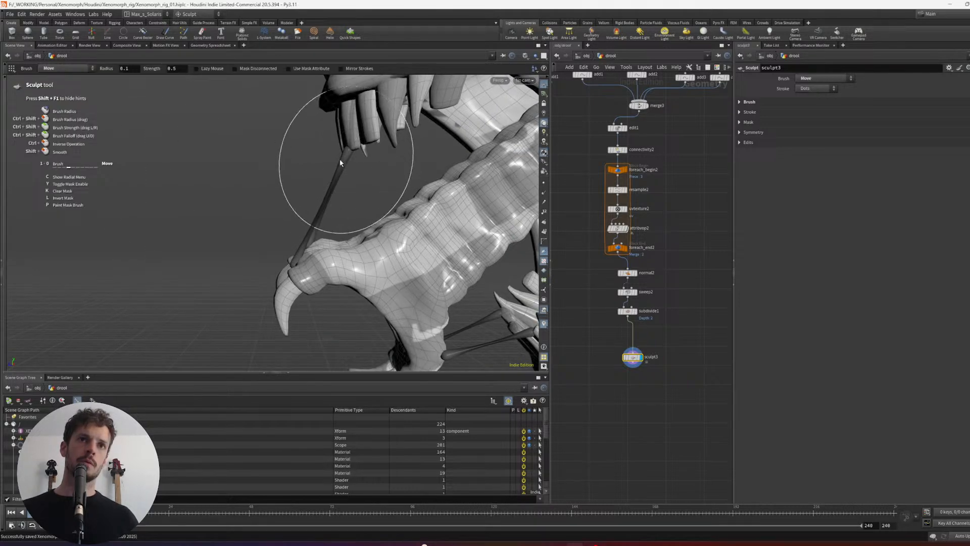
{"action": "left_click_drag", "start_coordinate": [340, 163], "coordinate": [318, 169], "text": "ctrl+shift"}
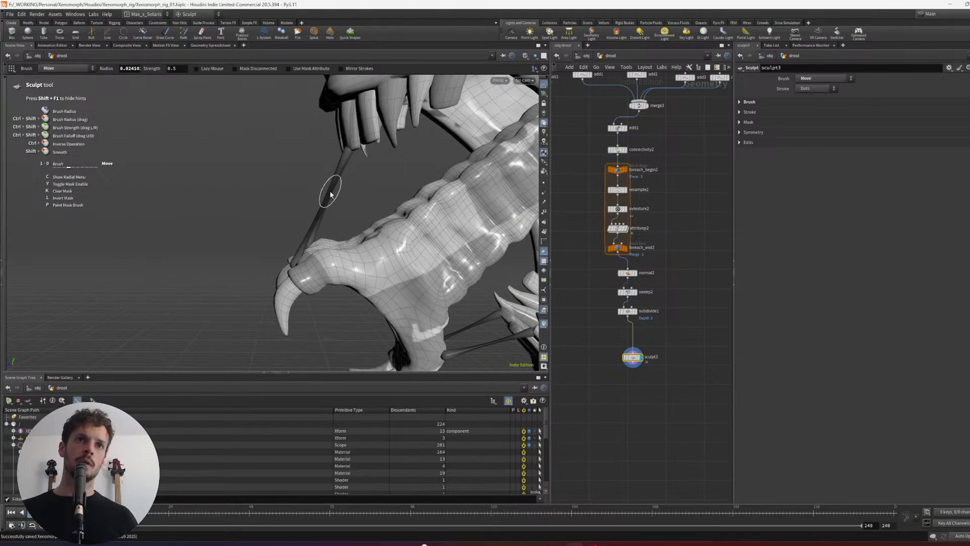
{"action": "left_click_drag", "start_coordinate": [386, 184], "coordinate": [347, 190], "text": "alt"}
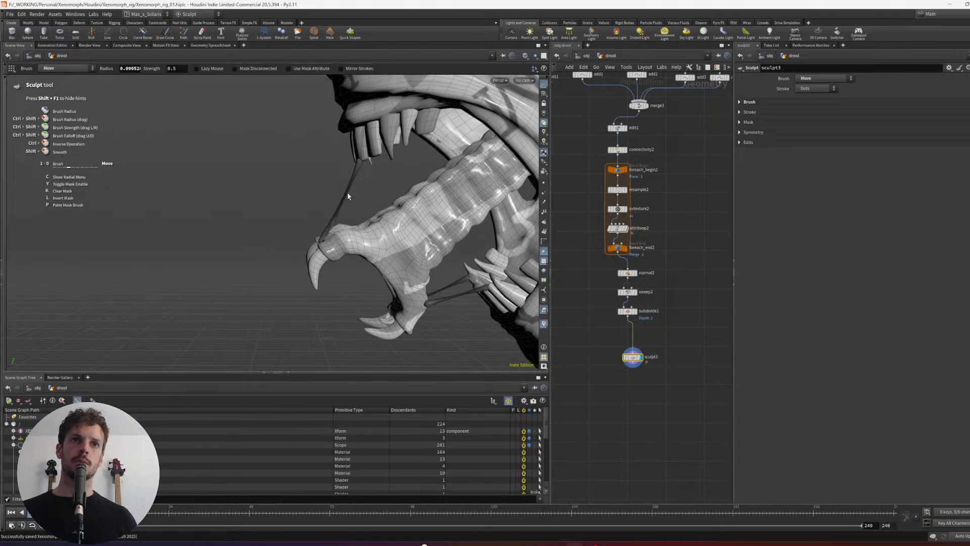
- Enlarge the Move brush radius and bend the upper strands just below the teeth from the creature's other side
{"action": "scroll", "coordinate": [350, 197], "scroll_direction": "down", "scroll_amount": 3, "text": "alt"}
{"action": "mouse_move", "coordinate": [340, 207]}
{"action": "left_mouse_down", "text": "alt"}
{"action": "mouse_move", "coordinate": [481, 202]}
{"action": "mouse_move", "coordinate": [465, 214]}
{"action": "mouse_move", "coordinate": [420, 209]}
{"action": "left_mouse_up", "text": "alt"}
{"action": "scroll", "coordinate": [420, 209], "scroll_direction": "up", "scroll_amount": 5, "text": "alt"}
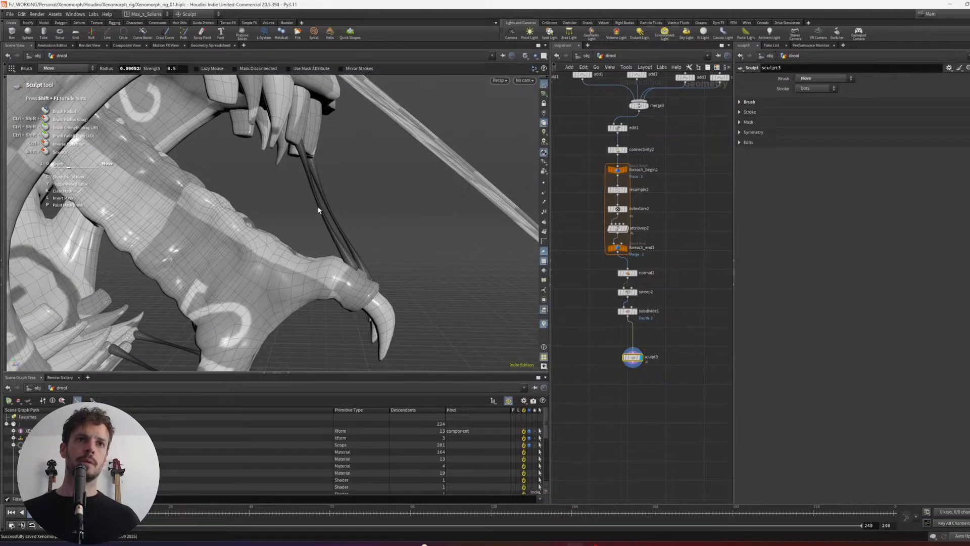
{"action": "left_click_drag", "start_coordinate": [307, 163], "coordinate": [284, 167], "text": "ctrl+shift"}
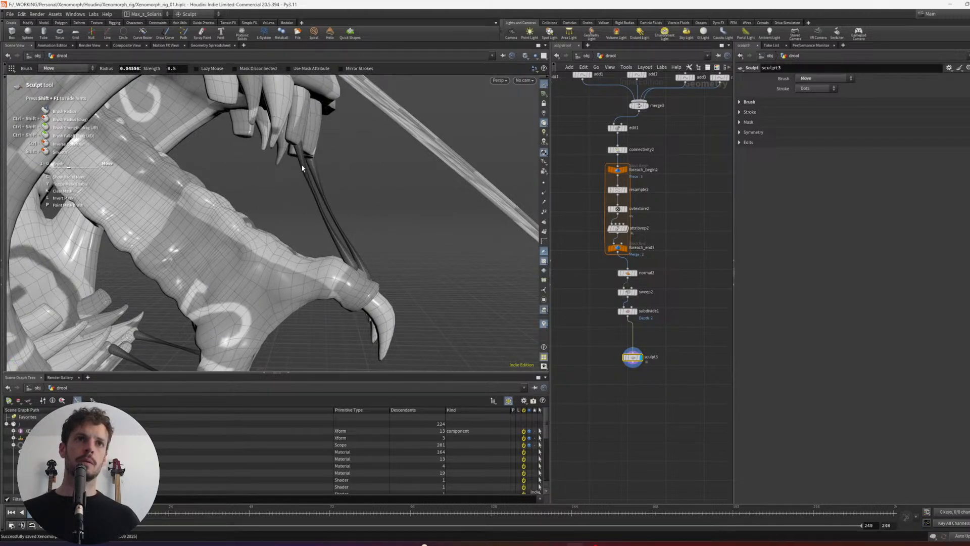
{"action": "right_click_drag", "start_coordinate": [322, 173], "coordinate": [352, 202], "text": "alt"}
{"action": "left_click_drag", "start_coordinate": [351, 201], "coordinate": [326, 202], "text": "alt"}
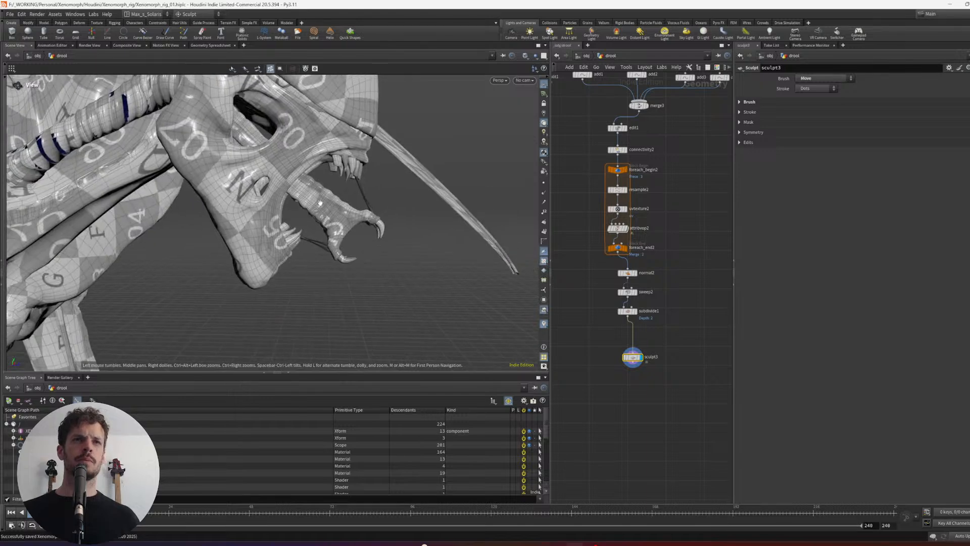
{"action": "mouse_move", "coordinate": [326, 203]}
{"action": "right_mouse_down", "text": "alt"}
{"action": "mouse_move", "coordinate": [346, 219]}
{"action": "mouse_move", "coordinate": [325, 223]}
{"action": "right_mouse_up", "text": "alt"}
{"action": "mouse_move", "coordinate": [325, 223]}
{"action": "left_mouse_down", "text": "alt"}
{"action": "mouse_move", "coordinate": [305, 241]}
{"action": "mouse_move", "coordinate": [318, 222]}
{"action": "left_mouse_up", "text": "alt"}
{"action": "scroll", "coordinate": [318, 225], "scroll_direction": "up", "scroll_amount": 3}
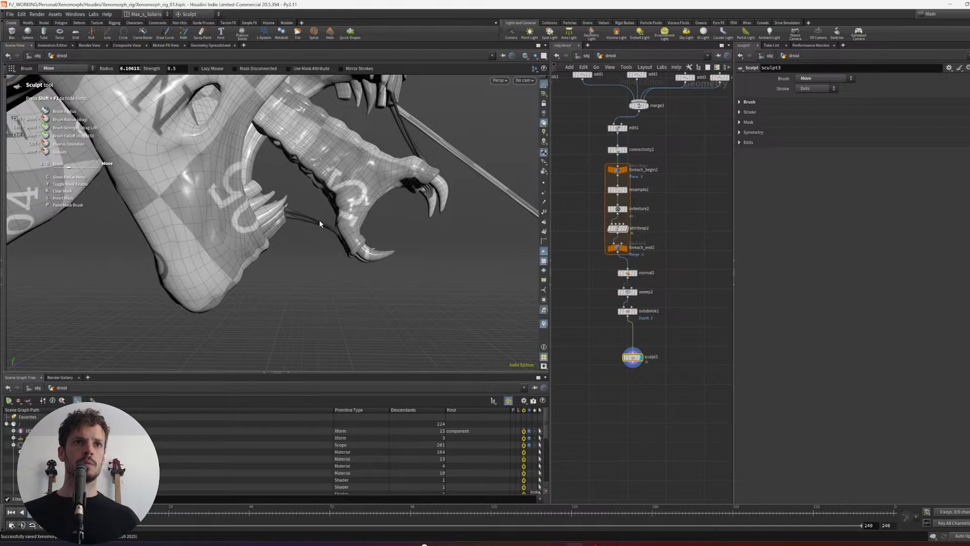
- Bend the strands between the lower teeth and inner jaw with the Move brush
{"action": "left_click_drag", "start_coordinate": [413, 215], "coordinate": [293, 212], "text": "alt"}
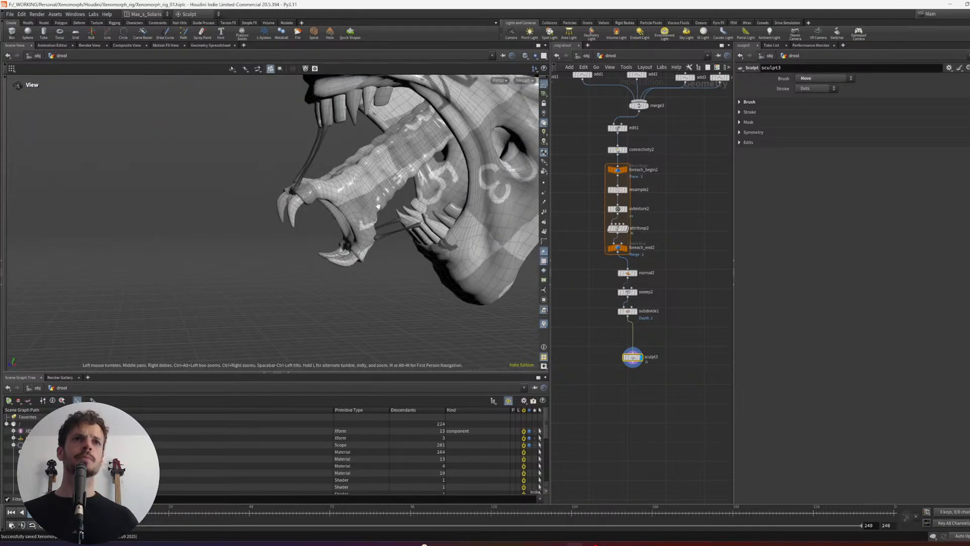
{"action": "mouse_move", "coordinate": [293, 212]}
{"action": "right_mouse_down", "text": "alt"}
{"action": "mouse_move", "coordinate": [356, 220]}
{"action": "mouse_move", "coordinate": [298, 217]}
{"action": "right_mouse_up", "text": "alt"}
{"action": "left_click_drag", "start_coordinate": [299, 217], "coordinate": [323, 220], "text": "alt"}
{"action": "right_click_drag", "start_coordinate": [323, 220], "coordinate": [379, 231], "text": "alt"}
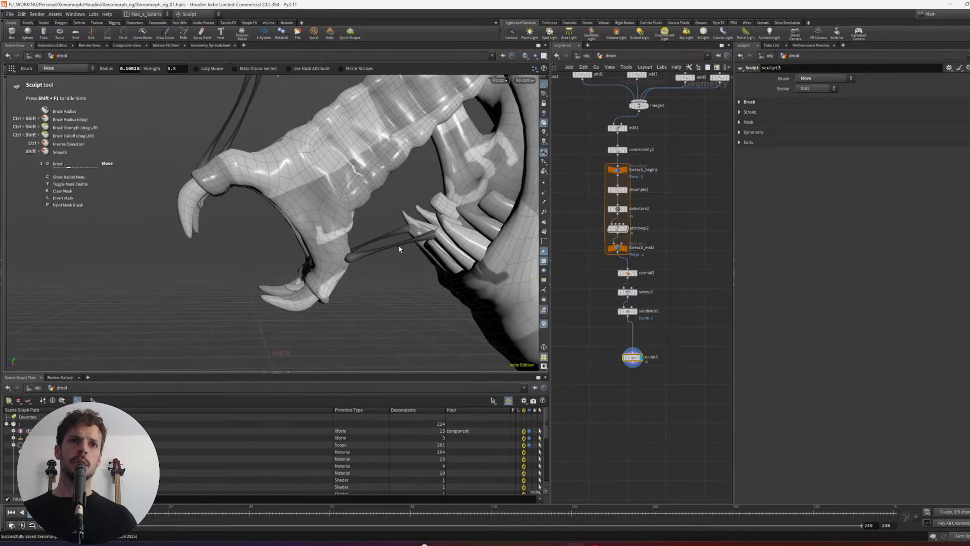
{"action": "left_click_drag", "start_coordinate": [399, 248], "coordinate": [396, 241], "text": "alt"}
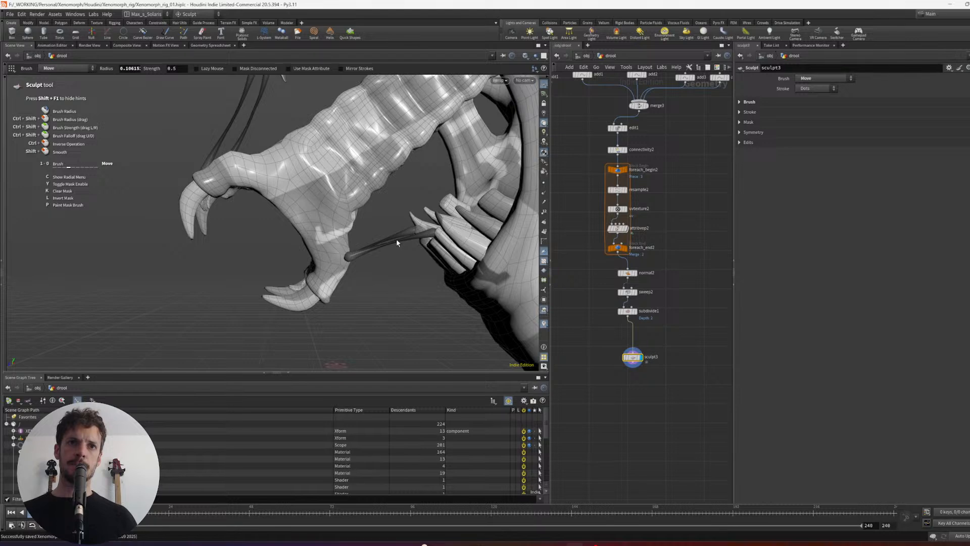
{"action": "right_click_drag", "start_coordinate": [396, 241], "coordinate": [325, 243], "text": "alt"}
{"action": "left_click_drag", "start_coordinate": [325, 243], "coordinate": [347, 246], "text": "alt"}
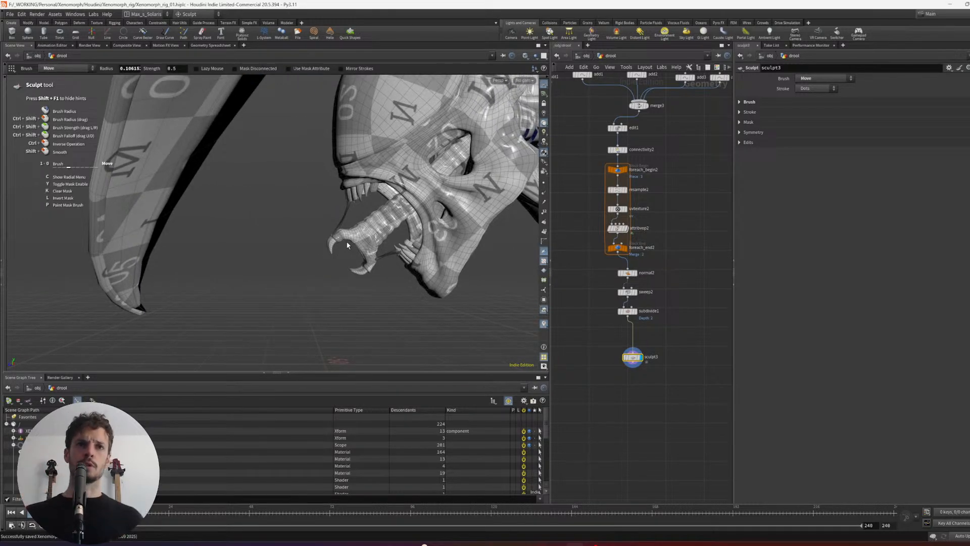
- Reduce the Move brush radius and spread the outer strand's lower end over the inner jaw's upper lip
{"action": "left_click_drag", "start_coordinate": [388, 226], "coordinate": [380, 230], "text": "alt"}
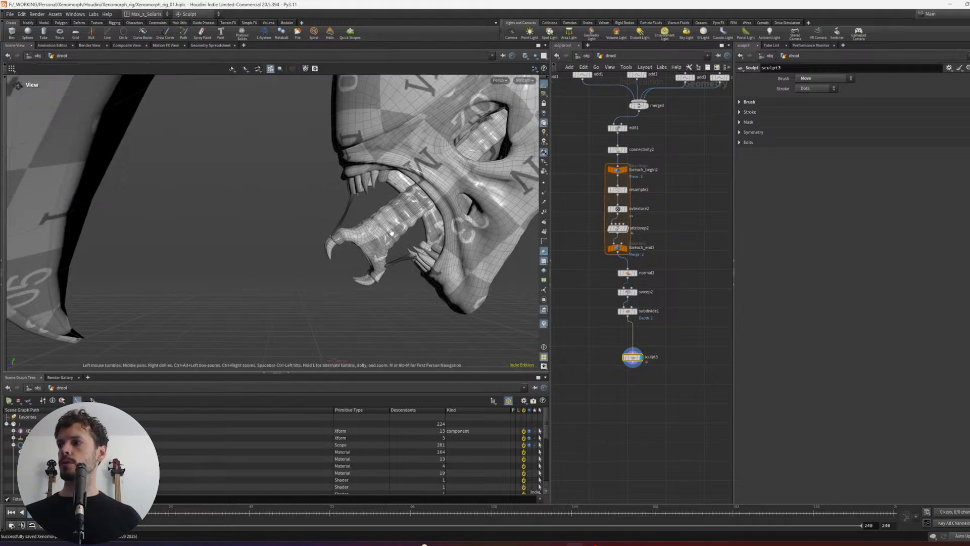
{"action": "right_click_drag", "start_coordinate": [380, 230], "coordinate": [427, 235], "text": "alt"}
{"action": "middle_click_drag", "start_coordinate": [426, 235], "coordinate": [424, 226], "text": "alt"}
{"action": "left_click_drag", "start_coordinate": [424, 226], "coordinate": [354, 233], "text": "alt"}
{"action": "right_click_drag", "start_coordinate": [263, 222], "coordinate": [285, 215], "text": "alt"}
{"action": "middle_click_drag", "start_coordinate": [285, 214], "coordinate": [307, 219], "text": "alt"}
{"action": "left_click_drag", "start_coordinate": [308, 219], "coordinate": [363, 233], "text": "alt"}
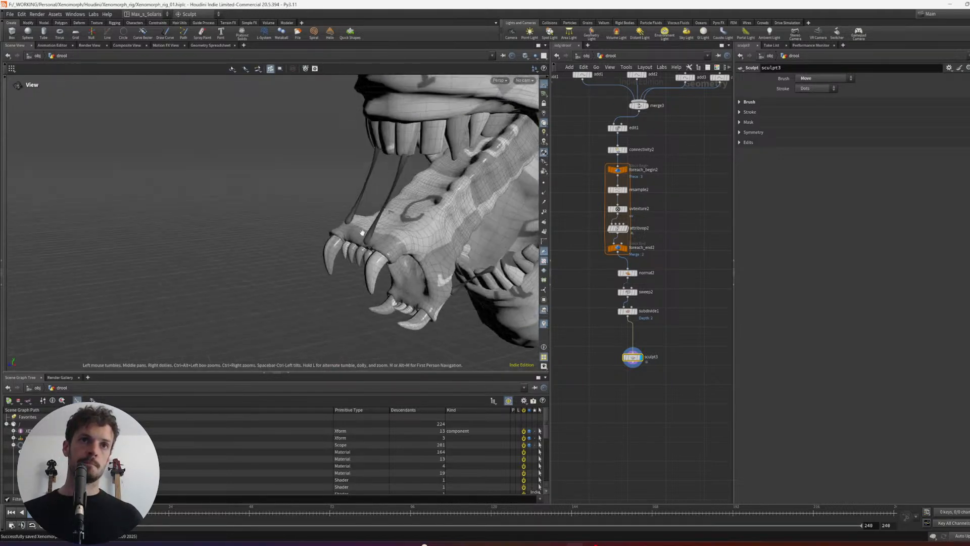
{"action": "right_click_drag", "start_coordinate": [362, 233], "coordinate": [400, 249], "text": "alt"}
{"action": "scroll", "coordinate": [350, 195], "scroll_direction": "down", "scroll_amount": 12}
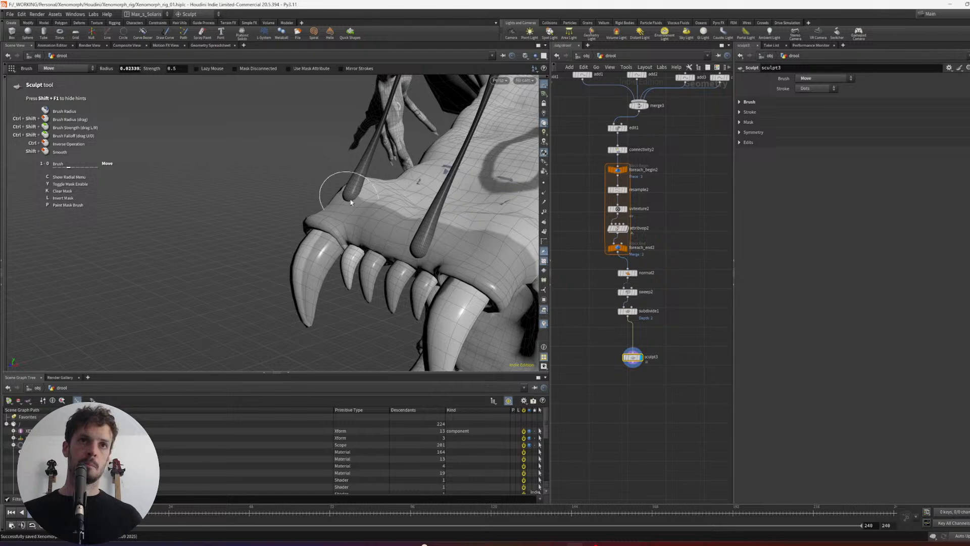
{"action": "mouse_move", "coordinate": [349, 200]}
{"action": "left_mouse_down"}
{"action": "mouse_move", "coordinate": [338, 211]}
{"action": "mouse_move", "coordinate": [364, 209]}
{"action": "mouse_move", "coordinate": [359, 184]}
{"action": "left_mouse_up"}
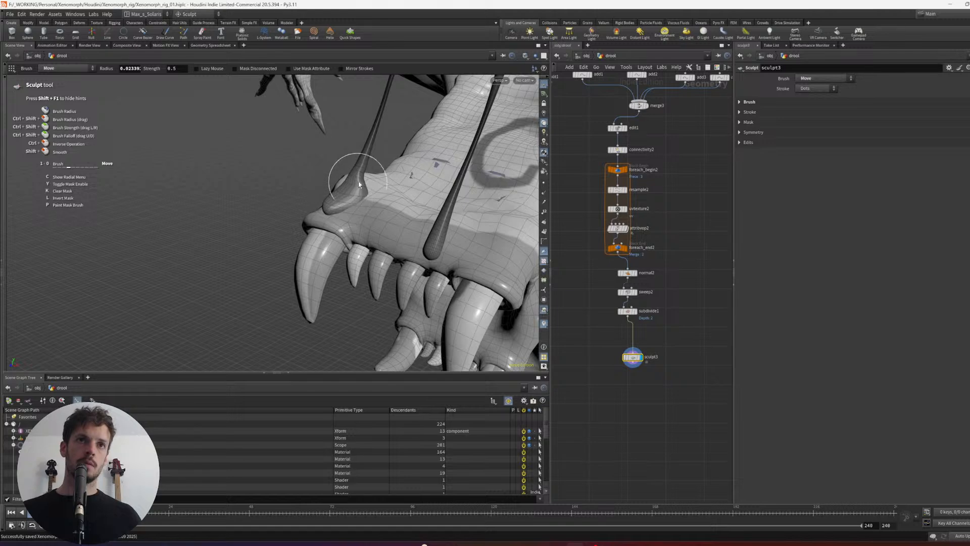
- Shape a strand's upper end to cling to the tip of the upper front tooth with a smaller Move brush
{"action": "mouse_move", "coordinate": [314, 217]}
{"action": "left_mouse_down", "text": "alt"}
{"action": "mouse_move", "coordinate": [346, 206]}
{"action": "mouse_move", "coordinate": [360, 216]}
{"action": "mouse_move", "coordinate": [434, 217]}
{"action": "left_mouse_up", "text": "alt"}
{"action": "right_click_drag", "start_coordinate": [435, 217], "coordinate": [405, 186], "text": "alt"}
{"action": "middle_click_drag", "start_coordinate": [405, 187], "coordinate": [324, 242], "text": "alt"}
{"action": "mouse_move", "coordinate": [323, 242]}
{"action": "right_mouse_down", "text": "alt"}
{"action": "mouse_move", "coordinate": [441, 199]}
{"action": "mouse_move", "coordinate": [405, 239]}
{"action": "mouse_move", "coordinate": [343, 222]}
{"action": "right_mouse_up", "text": "alt"}
{"action": "left_click_drag", "start_coordinate": [342, 222], "coordinate": [344, 174], "text": "alt"}
{"action": "middle_click_drag", "start_coordinate": [344, 174], "coordinate": [323, 215], "text": "alt"}
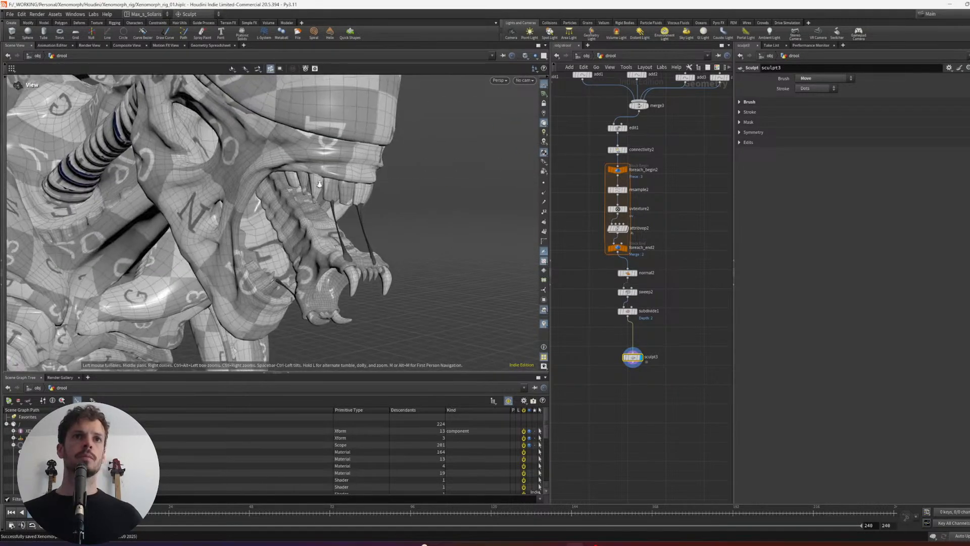
{"action": "right_click_drag", "start_coordinate": [324, 214], "coordinate": [374, 242], "text": "alt"}
{"action": "mouse_move", "coordinate": [374, 242]}
{"action": "left_mouse_down", "text": "alt"}
{"action": "mouse_move", "coordinate": [396, 234]}
{"action": "mouse_move", "coordinate": [380, 225]}
{"action": "left_mouse_up", "text": "alt"}
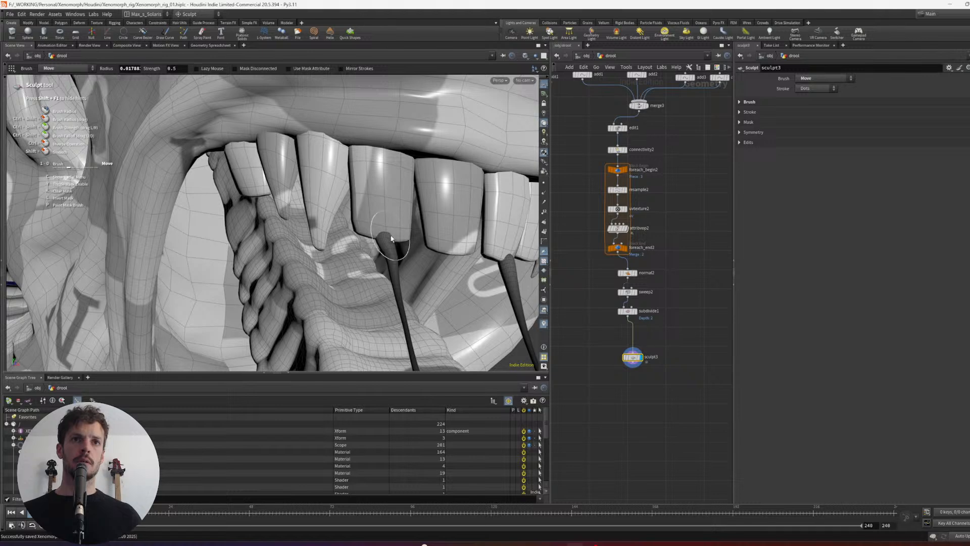
{"action": "mouse_move", "coordinate": [392, 239]}
{"action": "left_mouse_down", "text": "alt"}
{"action": "mouse_move", "coordinate": [414, 223]}
{"action": "mouse_move", "coordinate": [358, 241]}
{"action": "left_mouse_up", "text": "alt"}
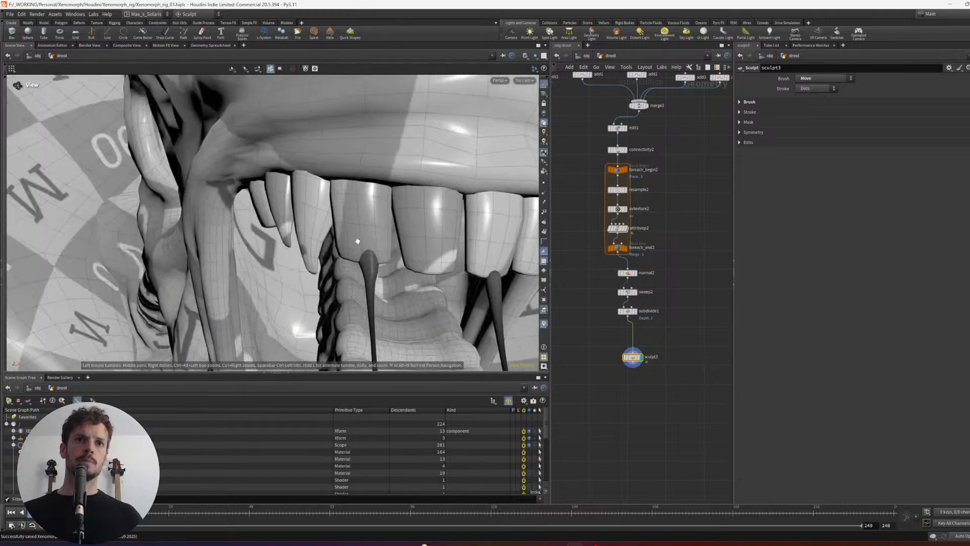
- Refine the lower strand ends where they rest on the inner jaw's upper lip
{"action": "right_click_drag", "start_coordinate": [357, 241], "coordinate": [302, 184], "text": "alt"}
{"action": "left_click_drag", "start_coordinate": [301, 183], "coordinate": [256, 232], "text": "alt"}
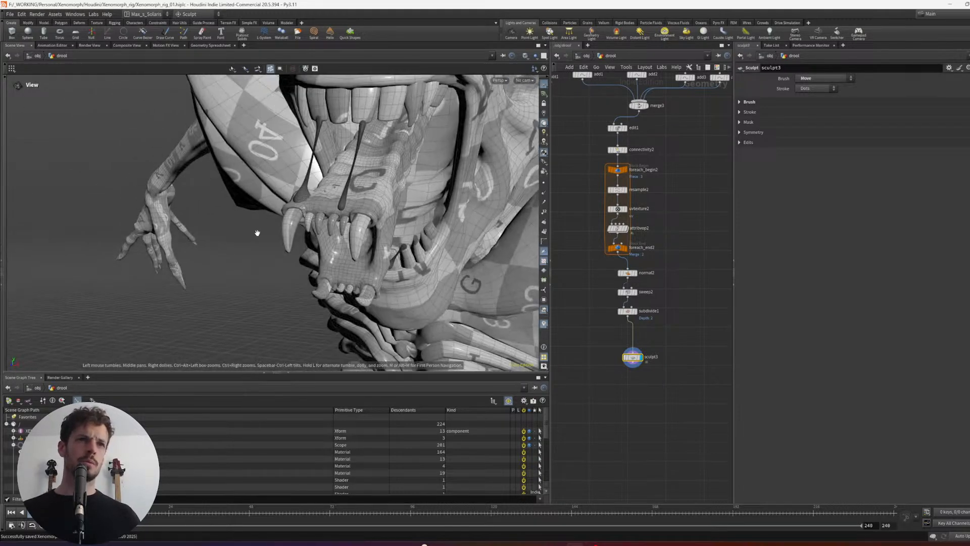
{"action": "right_click_drag", "start_coordinate": [256, 232], "coordinate": [333, 212], "text": "alt"}
{"action": "left_click_drag", "start_coordinate": [332, 212], "coordinate": [381, 186], "text": "alt"}
{"action": "right_click_drag", "start_coordinate": [381, 186], "coordinate": [375, 204], "text": "alt"}
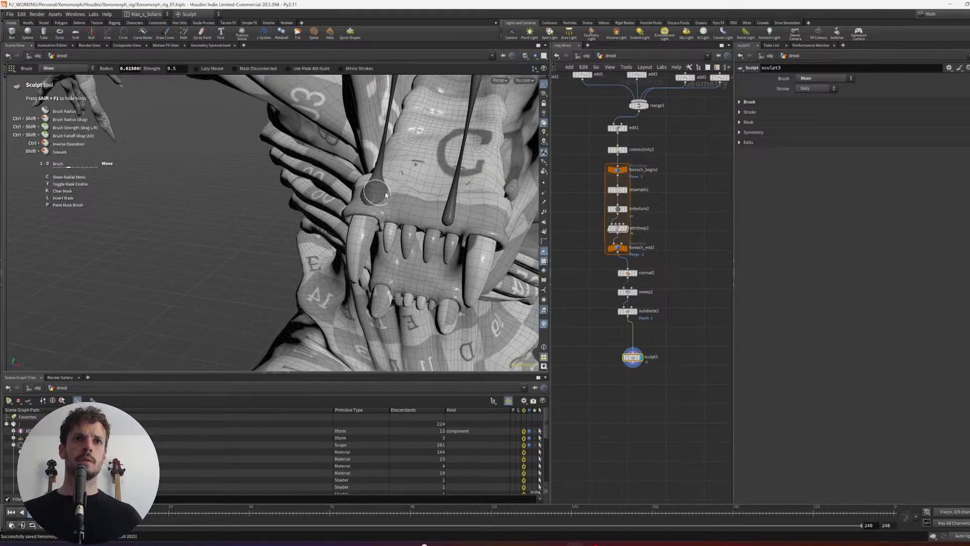
{"action": "left_click_drag", "start_coordinate": [387, 198], "coordinate": [411, 205], "text": "alt"}
{"action": "right_click_drag", "start_coordinate": [411, 205], "coordinate": [464, 216], "text": "alt"}
- Adjust the other strand's upper end against the edge of its upper front tooth
{"action": "scroll", "coordinate": [438, 231], "scroll_direction": "down", "scroll_amount": 3}
{"action": "mouse_move", "coordinate": [439, 231]}
{"action": "left_mouse_down", "text": "alt"}
{"action": "mouse_move", "coordinate": [449, 219]}
{"action": "mouse_move", "coordinate": [460, 230]}
{"action": "mouse_move", "coordinate": [404, 197]}
{"action": "mouse_move", "coordinate": [225, 205]}
{"action": "mouse_move", "coordinate": [254, 208]}
{"action": "left_mouse_up", "text": "alt"}
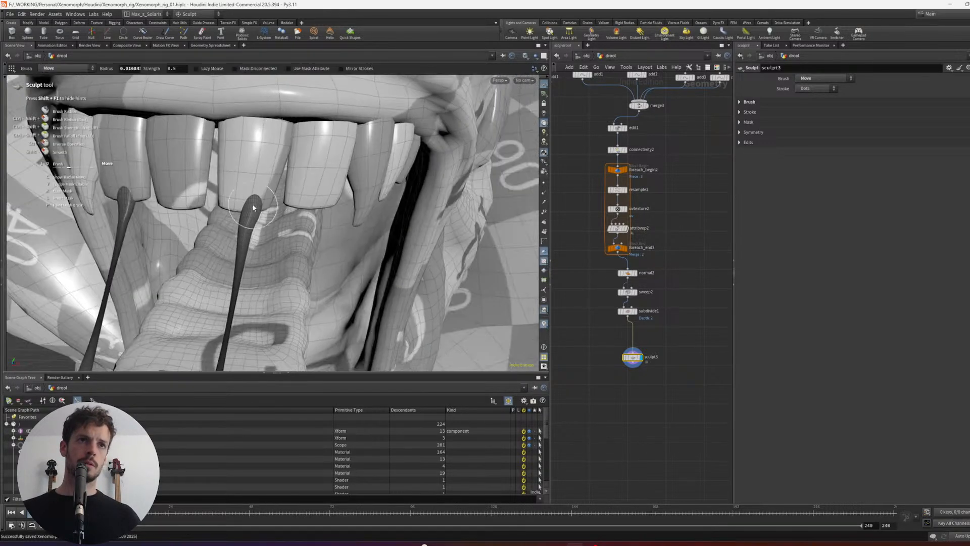
{"action": "right_click_drag", "start_coordinate": [245, 222], "coordinate": [219, 211], "text": "alt"}
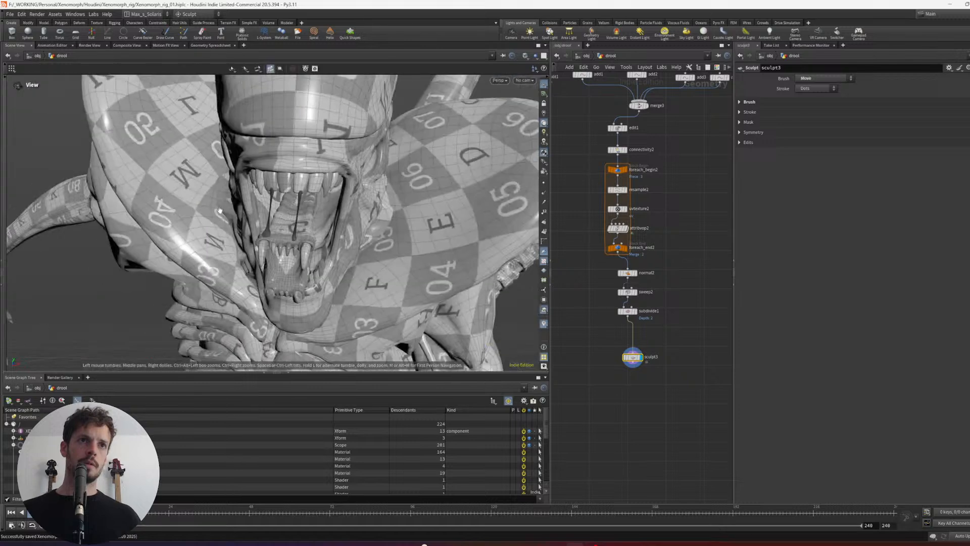
{"action": "left_click_drag", "start_coordinate": [219, 210], "coordinate": [198, 238], "text": "alt"}
{"action": "mouse_move", "coordinate": [198, 238]}
{"action": "right_mouse_down", "text": "alt"}
{"action": "mouse_move", "coordinate": [226, 215]}
{"action": "mouse_move", "coordinate": [248, 225]}
{"action": "mouse_move", "coordinate": [341, 204]}
{"action": "mouse_move", "coordinate": [361, 329]}
{"action": "mouse_move", "coordinate": [399, 186]}
{"action": "right_mouse_up", "text": "alt"}
- Widen and smooth a lower strand's end where it attaches to the tip of the lower tooth
{"action": "mouse_move", "coordinate": [408, 212]}
{"action": "left_mouse_down", "text": "alt"}
{"action": "mouse_move", "coordinate": [375, 259]}
{"action": "mouse_move", "coordinate": [384, 248]}
{"action": "mouse_move", "coordinate": [380, 267]}
{"action": "mouse_move", "coordinate": [360, 248]}
{"action": "left_mouse_up", "text": "alt"}
{"action": "scroll", "coordinate": [399, 211], "scroll_direction": "down", "scroll_amount": 4}
{"action": "scroll", "coordinate": [384, 246], "scroll_direction": "down", "scroll_amount": 2}
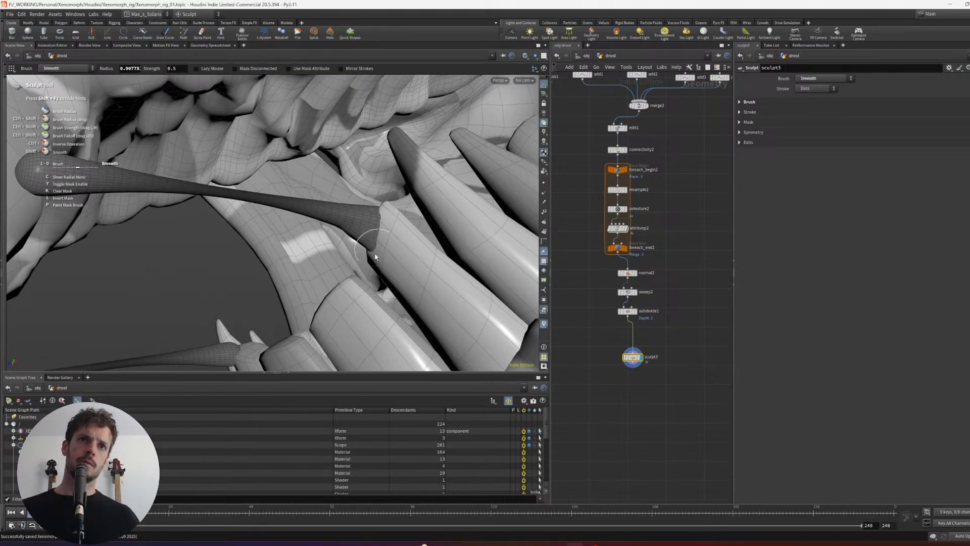
{"action": "left_click_drag", "start_coordinate": [371, 245], "coordinate": [372, 267], "text": "alt"}
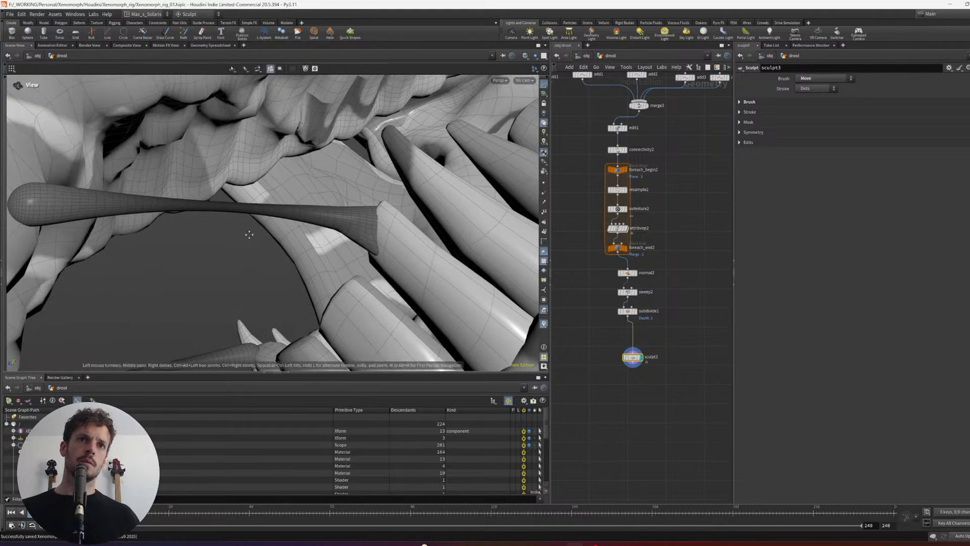
{"action": "left_click_drag", "start_coordinate": [249, 234], "coordinate": [455, 175], "text": "alt"}
{"action": "middle_click_drag", "start_coordinate": [457, 176], "coordinate": [267, 222], "text": "alt"}
{"action": "mouse_move", "coordinate": [379, 194]}
{"action": "left_mouse_down", "text": "alt"}
{"action": "mouse_move", "coordinate": [314, 204]}
{"action": "mouse_move", "coordinate": [426, 198]}
{"action": "mouse_move", "coordinate": [417, 210]}
{"action": "mouse_move", "coordinate": [412, 203]}
{"action": "mouse_move", "coordinate": [423, 202]}
{"action": "mouse_move", "coordinate": [401, 182]}
{"action": "mouse_move", "coordinate": [404, 195]}
{"action": "mouse_move", "coordinate": [381, 193]}
{"action": "left_mouse_up", "text": "alt"}
- Spread the lower strand's inner end against the side of the inner jaw using the Move brush
{"action": "scroll", "coordinate": [314, 204], "scroll_direction": "up", "scroll_amount": 6}
{"action": "scroll", "coordinate": [353, 209], "scroll_direction": "down", "scroll_amount": 5}
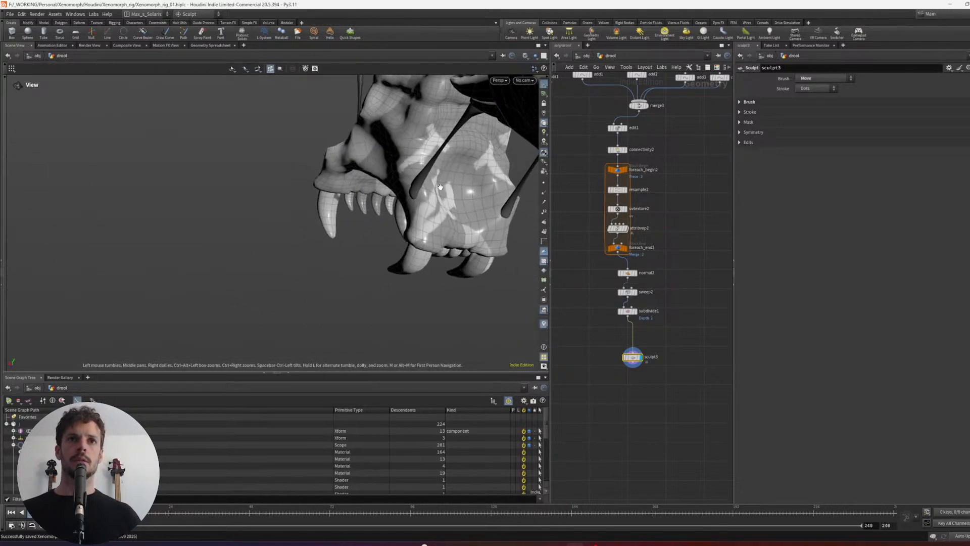
{"action": "right_click_drag", "start_coordinate": [442, 187], "coordinate": [416, 202], "text": "alt"}
{"action": "mouse_move", "coordinate": [412, 203]}
{"action": "left_mouse_down", "text": "alt"}
{"action": "mouse_move", "coordinate": [411, 230]}
{"action": "mouse_move", "coordinate": [408, 222]}
{"action": "left_mouse_up", "text": "alt"}
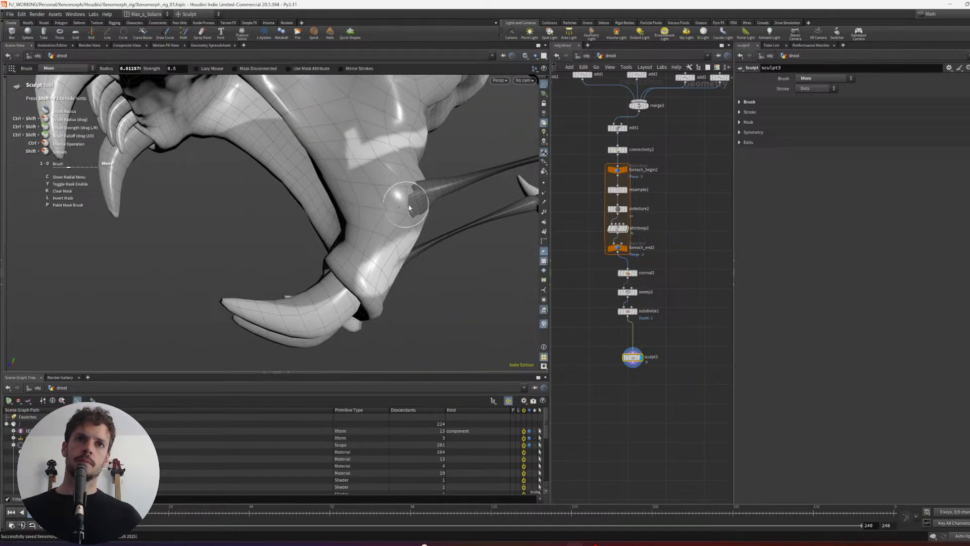
{"action": "left_click_drag", "start_coordinate": [477, 195], "coordinate": [375, 214], "text": "alt"}
{"action": "right_click_drag", "start_coordinate": [374, 214], "coordinate": [301, 218], "text": "alt"}
{"action": "left_click_drag", "start_coordinate": [301, 219], "coordinate": [484, 219], "text": "alt"}
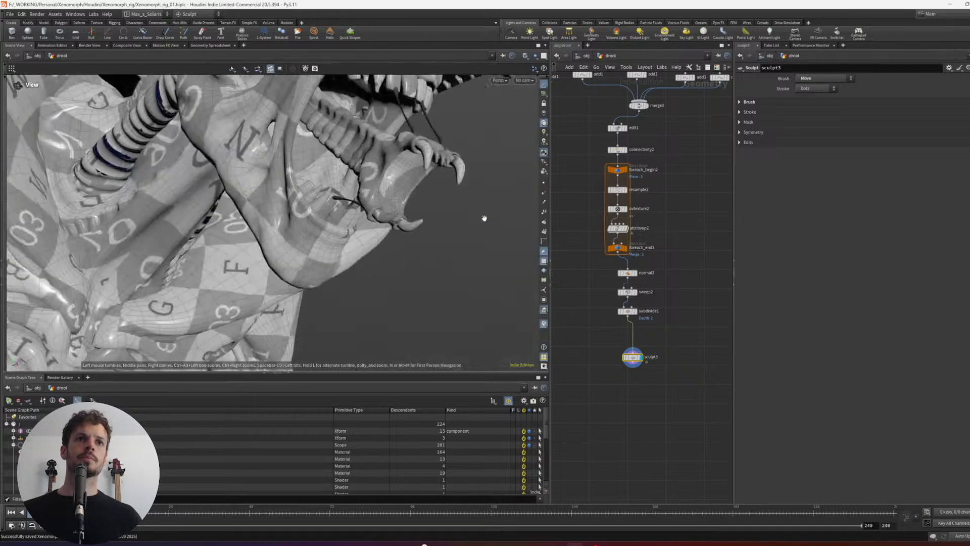
- Fit the lower drool strand's rounded end against the side of the lower tooth using the Move brush with a smaller radius
{"action": "right_click_drag", "start_coordinate": [354, 215], "coordinate": [299, 184], "text": "alt"}
{"action": "left_click_drag", "start_coordinate": [299, 184], "coordinate": [323, 181], "text": "alt"}
{"action": "right_click_drag", "start_coordinate": [324, 181], "coordinate": [351, 171], "text": "alt"}
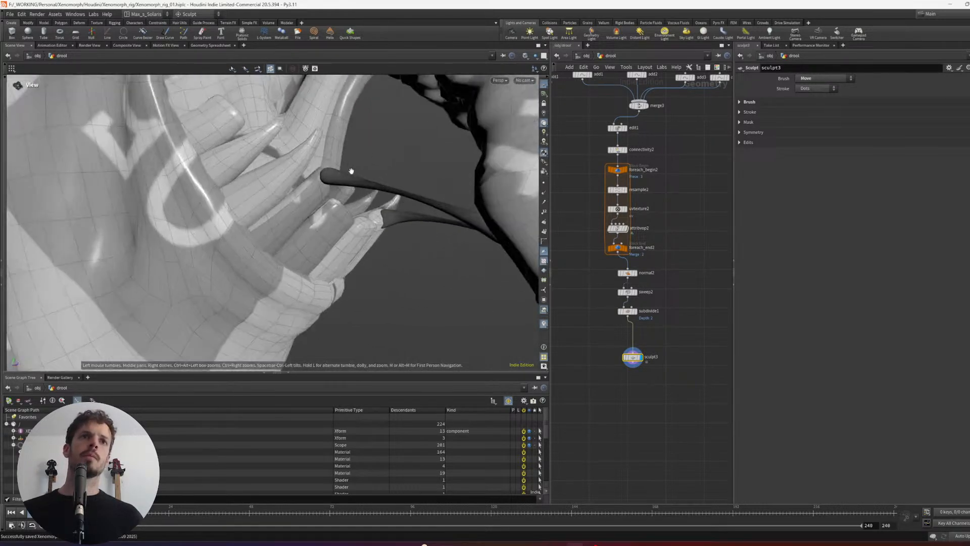
{"action": "left_click_drag", "start_coordinate": [352, 171], "coordinate": [389, 223], "text": "alt"}
{"action": "right_click_drag", "start_coordinate": [389, 223], "coordinate": [429, 230], "text": "alt"}
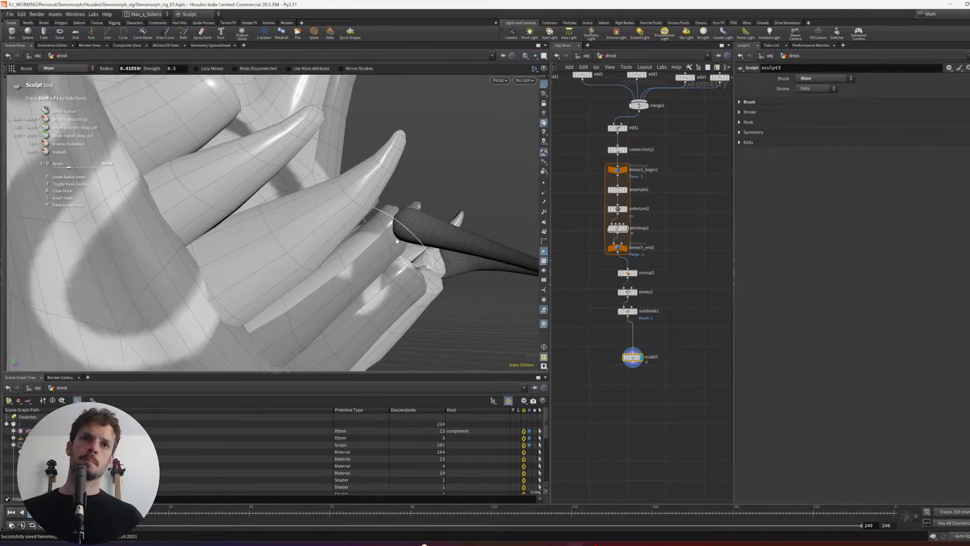
{"action": "left_click_drag", "start_coordinate": [397, 242], "coordinate": [386, 246], "text": "alt"}
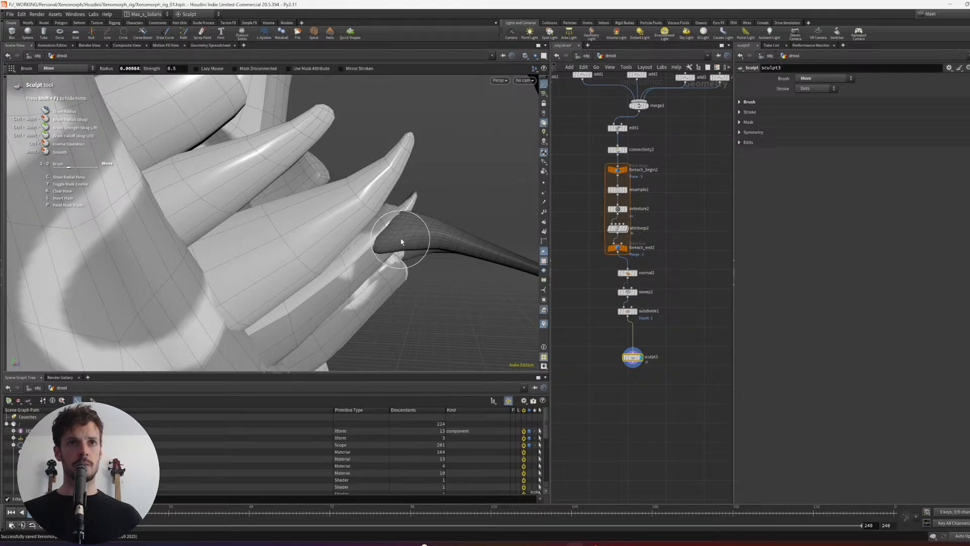
{"action": "mouse_move", "coordinate": [398, 217]}
{"action": "left_mouse_down", "text": "alt"}
{"action": "mouse_move", "coordinate": [386, 230]}
{"action": "mouse_move", "coordinate": [396, 218]}
{"action": "mouse_move", "coordinate": [381, 147]}
{"action": "mouse_move", "coordinate": [379, 218]}
{"action": "mouse_move", "coordinate": [414, 208]}
{"action": "mouse_move", "coordinate": [327, 229]}
{"action": "left_mouse_up", "text": "alt"}
{"action": "mouse_move", "coordinate": [337, 157]}
{"action": "left_mouse_down", "text": "alt"}
{"action": "mouse_move", "coordinate": [386, 174]}
{"action": "mouse_move", "coordinate": [379, 171]}
{"action": "left_mouse_up", "text": "alt"}
- Align the normal, sweep, subdivide and sculpt nodes below the second for-each loop into a tidy column
{"action": "scroll", "coordinate": [636, 396], "scroll_direction": "down", "scroll_amount": 2}
{"action": "middle_click_drag", "start_coordinate": [639, 392], "coordinate": [649, 403]}
{"action": "left_click_drag", "start_coordinate": [671, 399], "coordinate": [615, 308]}
{"action": "key", "text": "l"}
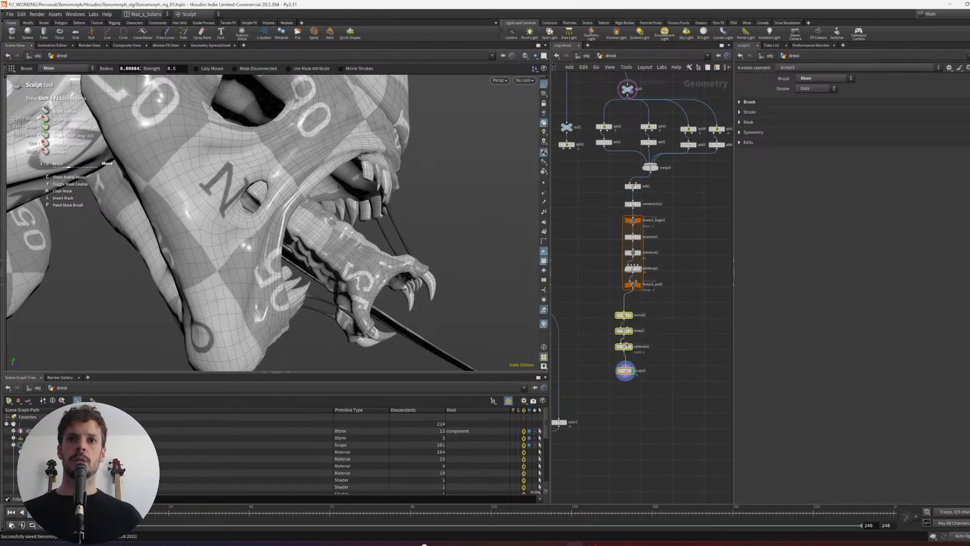
- Delete the merge2 node that combines polyreduce1 with color1
{"action": "scroll", "coordinate": [623, 326], "scroll_direction": "down", "scroll_amount": 2}
{"action": "middle_click_drag", "start_coordinate": [643, 340], "coordinate": [712, 284]}
{"action": "left_click", "coordinate": [648, 343]}
{"action": "left_click_drag", "start_coordinate": [648, 343], "coordinate": [641, 343]}
{"action": "middle_click_drag", "start_coordinate": [642, 343], "coordinate": [661, 225]}
{"action": "left_click", "coordinate": [642, 355]}
{"action": "left_click_drag", "start_coordinate": [627, 357], "coordinate": [629, 342]}
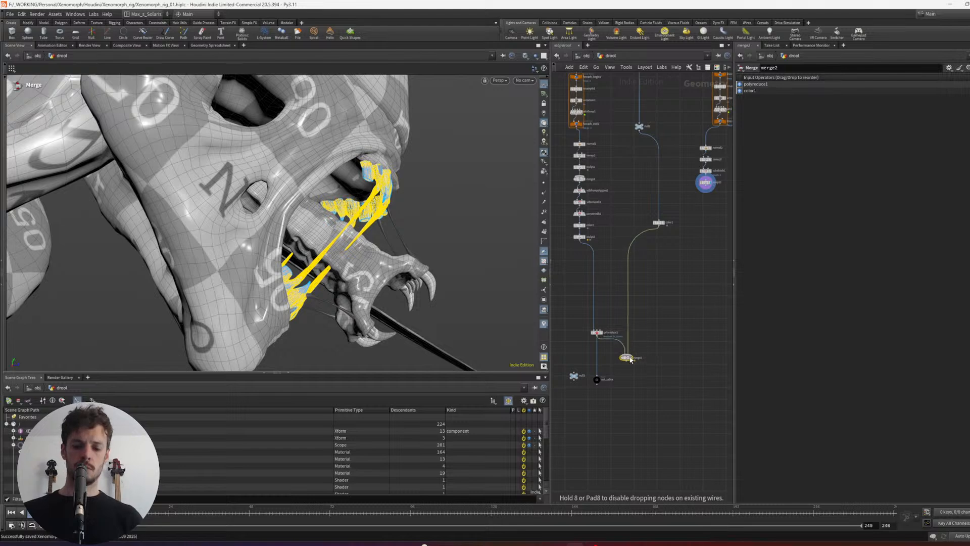
{"action": "key", "text": "Delete"}
- Merge the polyreduce1 drool with the sculpt3 strands in a new Merge node and display it
{"action": "left_click", "coordinate": [598, 332]}
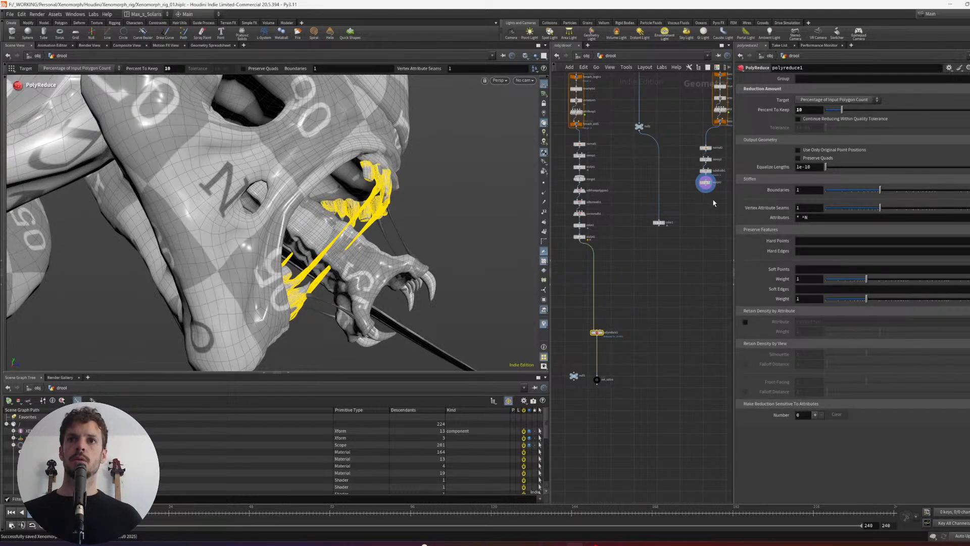
{"action": "left_click_drag", "start_coordinate": [714, 205], "coordinate": [702, 173]}
{"action": "left_click_drag", "start_coordinate": [650, 296], "coordinate": [589, 346]}
{"action": "left_click_drag", "start_coordinate": [711, 219], "coordinate": [708, 188]}
{"action": "left_click_drag", "start_coordinate": [661, 371], "coordinate": [660, 371], "text": "alt"}
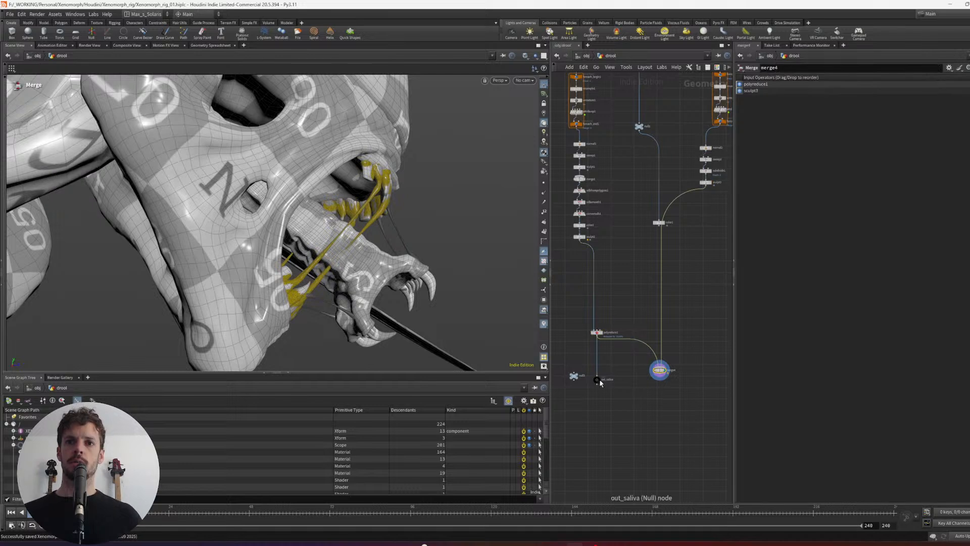
- Feed the new merge into the out_saliva null, display that null, and align the two nodes
{"action": "left_click_drag", "start_coordinate": [645, 418], "coordinate": [643, 416]}
{"action": "left_click", "coordinate": [648, 418]}
{"action": "left_click_drag", "start_coordinate": [688, 357], "coordinate": [623, 429]}
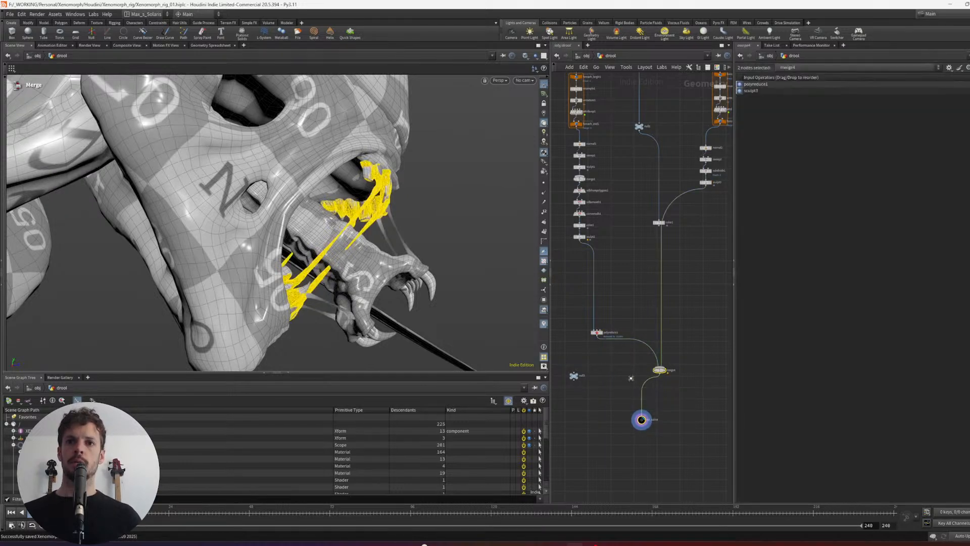
{"action": "key", "text": "l"}
{"action": "left_click_drag", "start_coordinate": [633, 395], "coordinate": [650, 395]}
- Delete the leftover color1 node and the null that feeds it
{"action": "left_click", "coordinate": [688, 328]}
{"action": "key", "text": "h"}
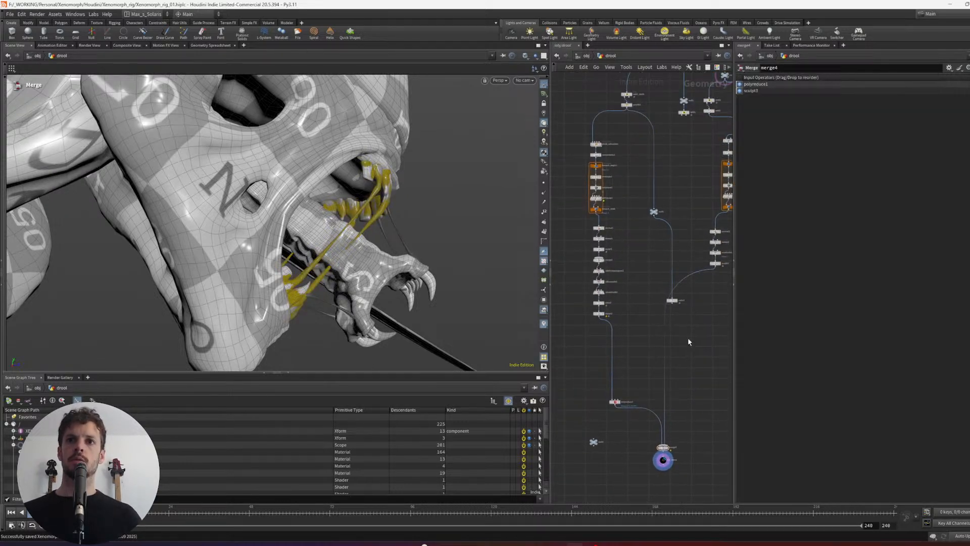
{"action": "left_click", "coordinate": [673, 301]}
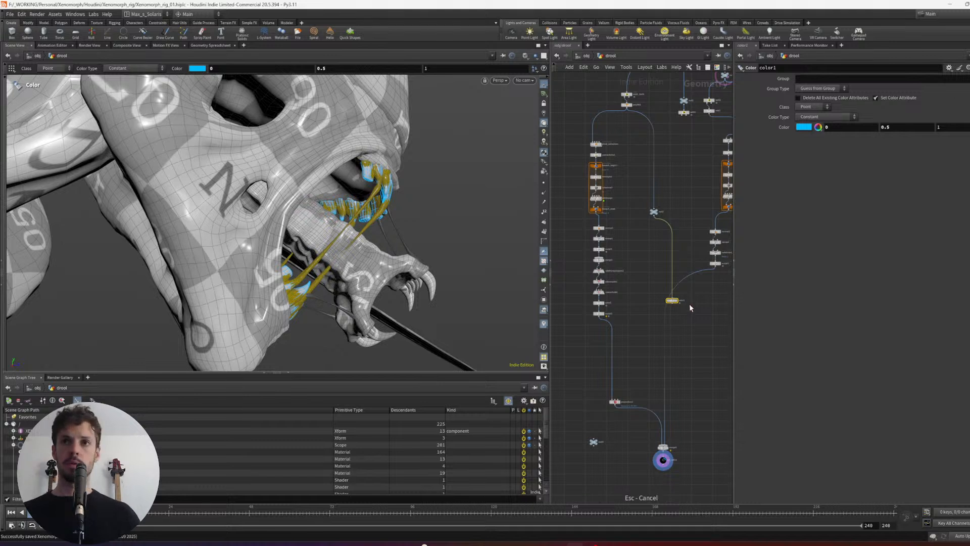
{"action": "key", "text": "Delete"}
{"action": "left_click_drag", "start_coordinate": [672, 199], "coordinate": [650, 221]}
{"action": "key", "text": "Delete"}
- Enclose the teeth drool branch, from the main_teeth split to polyreduce1, in a network box
{"action": "scroll", "coordinate": [672, 205], "scroll_direction": "down", "scroll_amount": 2}
{"action": "middle_click_drag", "start_coordinate": [672, 205], "coordinate": [676, 237]}
{"action": "left_click_drag", "start_coordinate": [577, 113], "coordinate": [651, 401]}
{"action": "key", "text": "shift+o"}
{"action": "middle_click_drag", "start_coordinate": [693, 379], "coordinate": [627, 391]}
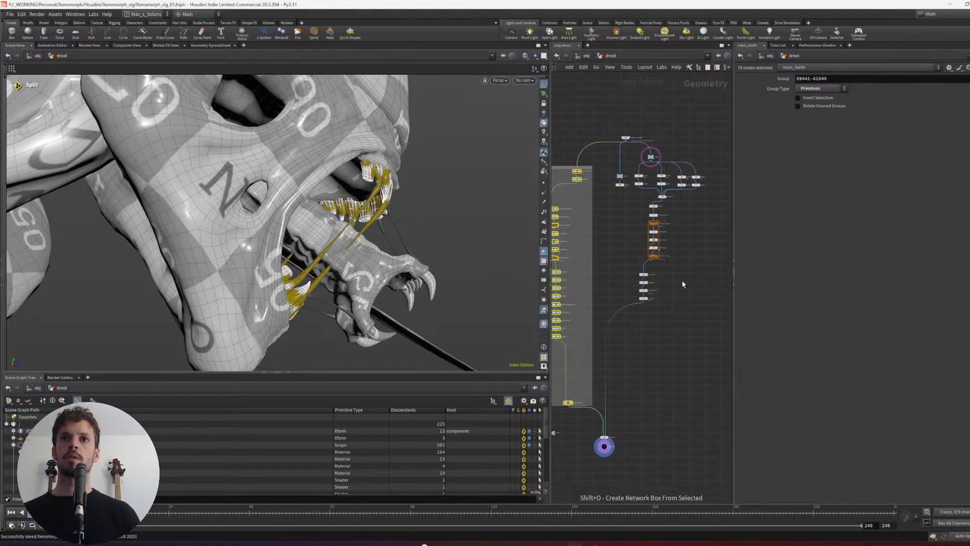
- Enclose the separate strand branch ending in sculpt3 in its own network box and place it beside the first
{"action": "left_click_drag", "start_coordinate": [708, 316], "coordinate": [668, 220]}
{"action": "key", "text": "shift+o"}
{"action": "left_click", "coordinate": [687, 190]}
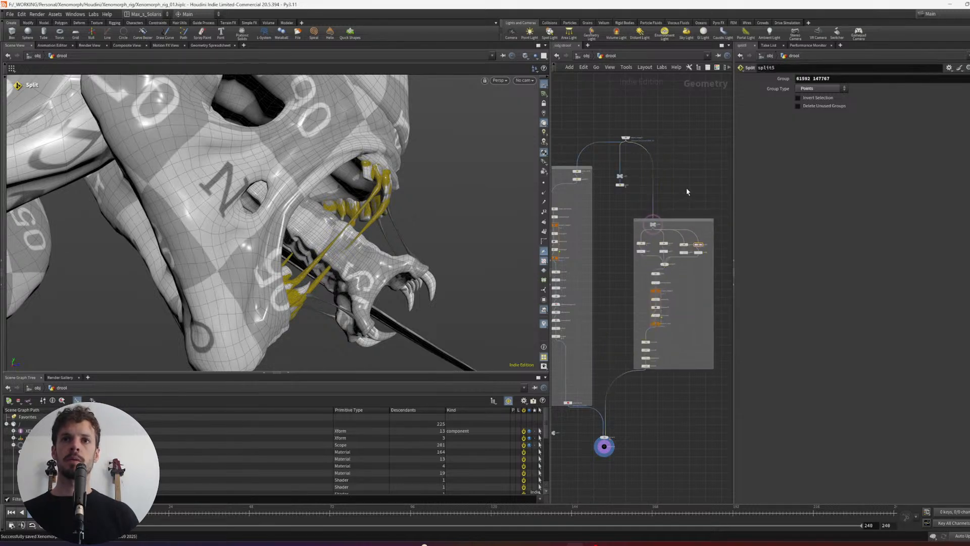
{"action": "middle_click_drag", "start_coordinate": [659, 389], "coordinate": [661, 379]}
- Display the merge4 output and inspect the combined drool around the teeth and inner jaw
{"action": "left_click_drag", "start_coordinate": [635, 417], "coordinate": [603, 429]}
{"action": "key", "text": "shift+r"}
{"action": "left_click_drag", "start_coordinate": [405, 217], "coordinate": [348, 252], "text": "alt"}
{"action": "middle_click_drag", "start_coordinate": [597, 366], "coordinate": [586, 301]}
{"action": "scroll", "coordinate": [585, 301], "scroll_direction": "up", "scroll_amount": 3}
{"action": "middle_click_drag", "start_coordinate": [667, 357], "coordinate": [746, 320]}
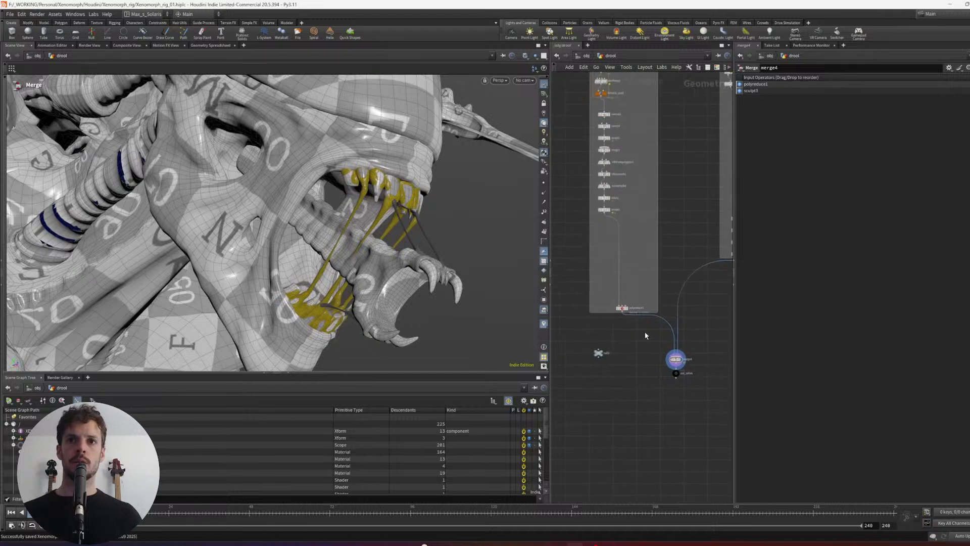
{"action": "middle_click_drag", "start_coordinate": [626, 349], "coordinate": [626, 338]}
{"action": "key", "text": "Tab"}
{"action": "key", "text": "Escape"}
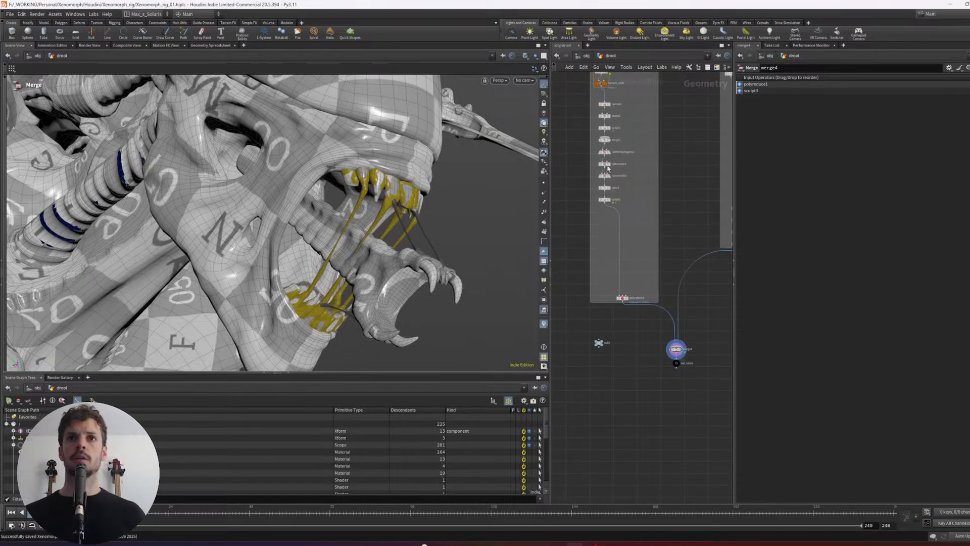
- Move the yellow color2 node out of the teeth branch to between merge4 and out_saliva, and display out_saliva
{"action": "scroll", "coordinate": [635, 218], "scroll_direction": "up", "scroll_amount": 2}
{"action": "left_click_drag", "start_coordinate": [597, 181], "coordinate": [698, 282]}
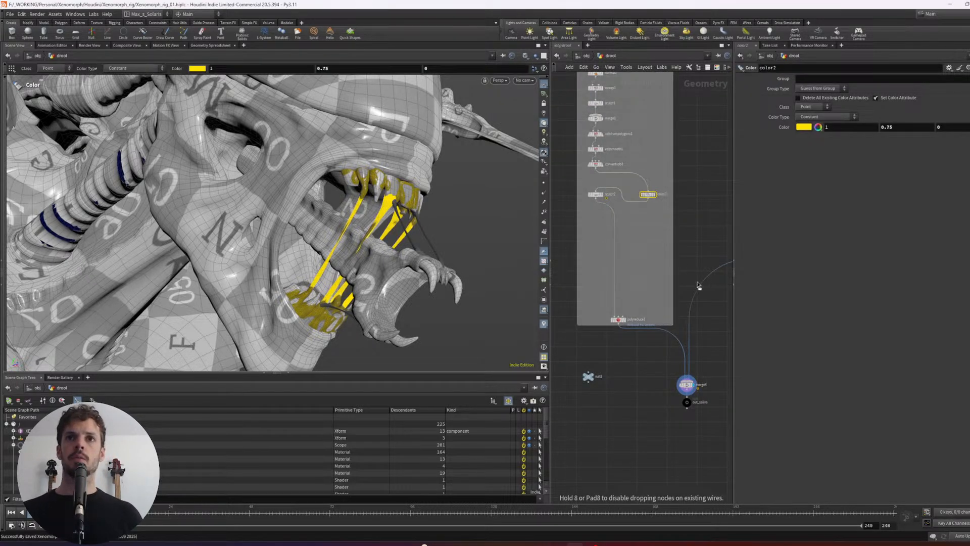
{"action": "left_click_drag", "start_coordinate": [676, 200], "coordinate": [690, 200]}
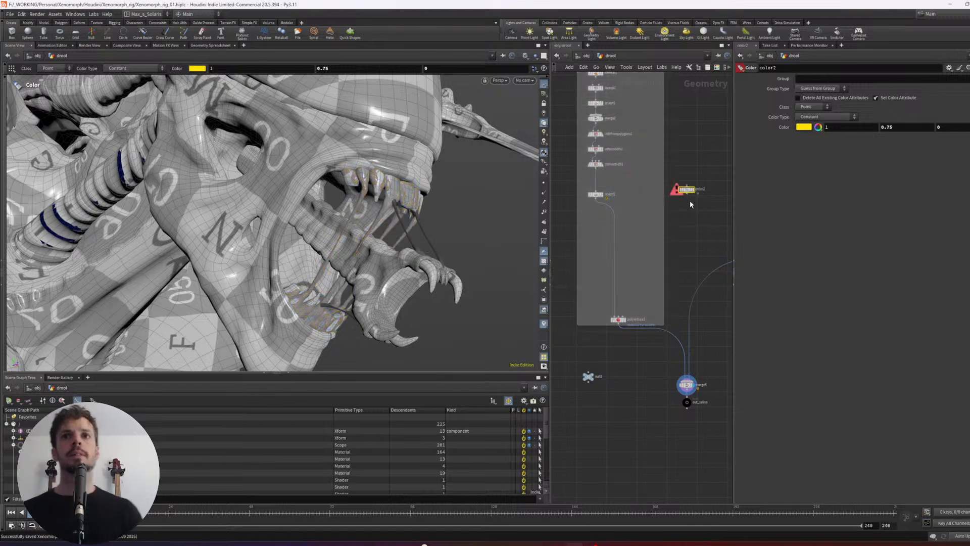
{"action": "middle_click_drag", "start_coordinate": [696, 203], "coordinate": [665, 198]}
{"action": "scroll", "coordinate": [684, 379], "scroll_direction": "up", "scroll_amount": 1}
{"action": "left_click_drag", "start_coordinate": [671, 345], "coordinate": [649, 399]}
{"action": "left_click", "coordinate": [653, 421]}
{"action": "scroll", "coordinate": [460, 295], "scroll_direction": "down", "scroll_amount": 3}
- Examine the yellow drool strands between the teeth and inner jaw from the side, the front and close up
{"action": "left_click_drag", "start_coordinate": [460, 295], "coordinate": [362, 215], "text": "alt"}
{"action": "right_click_drag", "start_coordinate": [362, 215], "coordinate": [390, 212], "text": "alt"}
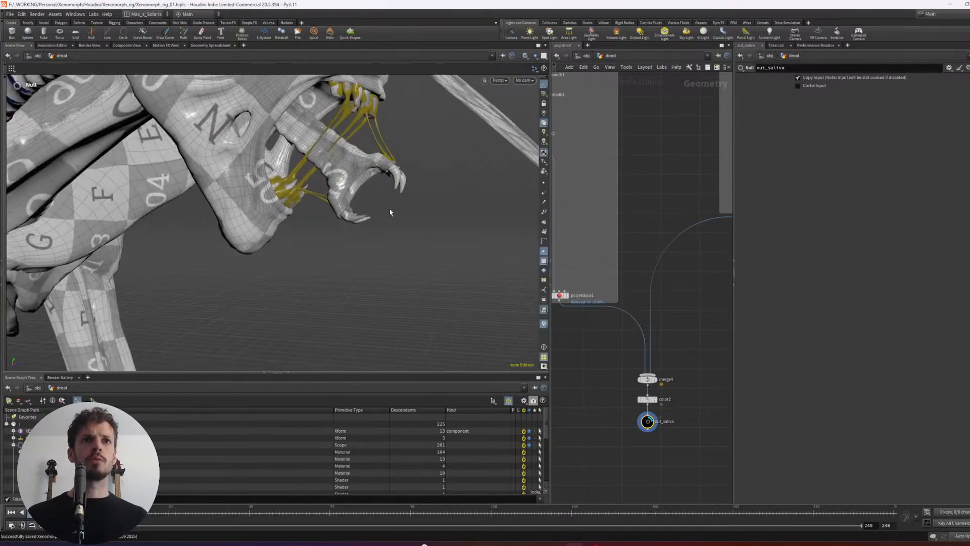
{"action": "mouse_move", "coordinate": [390, 213]}
{"action": "left_mouse_down", "text": "alt"}
{"action": "mouse_move", "coordinate": [369, 244]}
{"action": "mouse_move", "coordinate": [403, 205]}
{"action": "left_mouse_up", "text": "alt"}
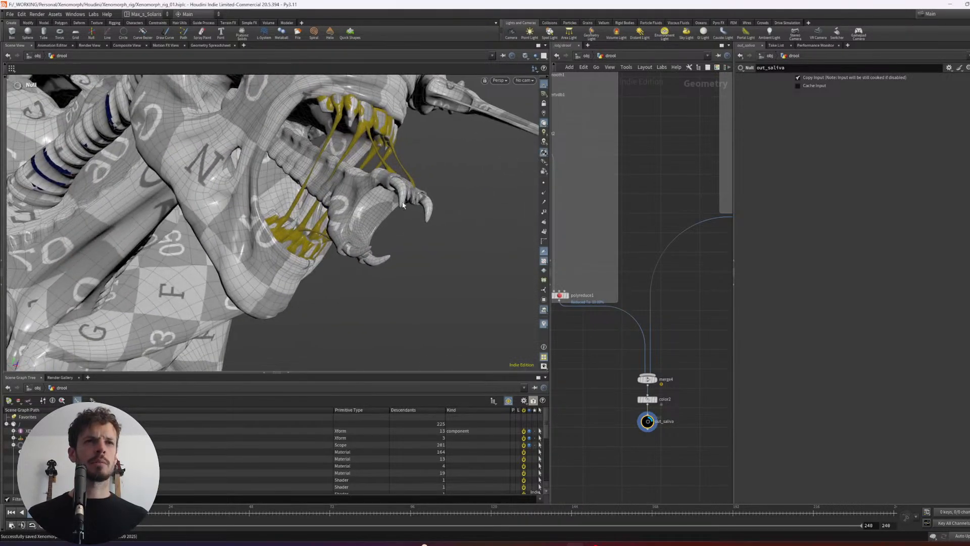
{"action": "left_click_drag", "start_coordinate": [369, 250], "coordinate": [391, 216], "text": "alt"}
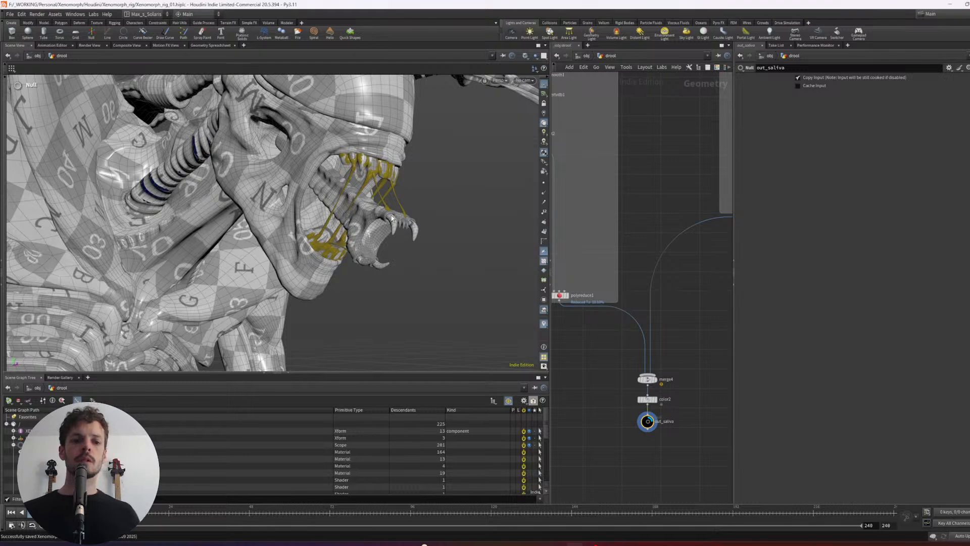
{"action": "scroll", "coordinate": [466, 188], "scroll_direction": "down", "scroll_amount": 3}
{"action": "left_click_drag", "start_coordinate": [465, 189], "coordinate": [295, 201], "text": "alt"}
{"action": "right_click_drag", "start_coordinate": [294, 201], "coordinate": [333, 228], "text": "alt"}
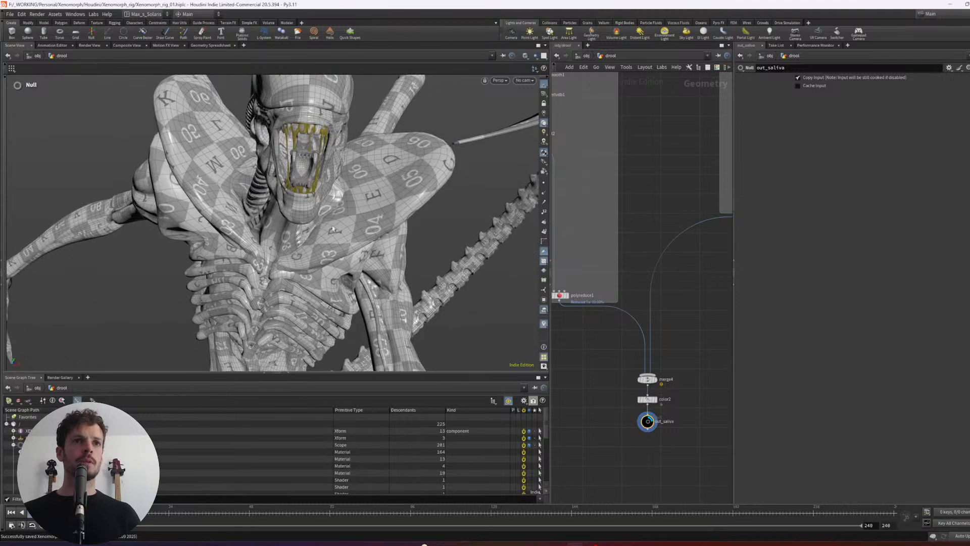
{"action": "left_click_drag", "start_coordinate": [342, 227], "coordinate": [303, 212], "text": "alt"}
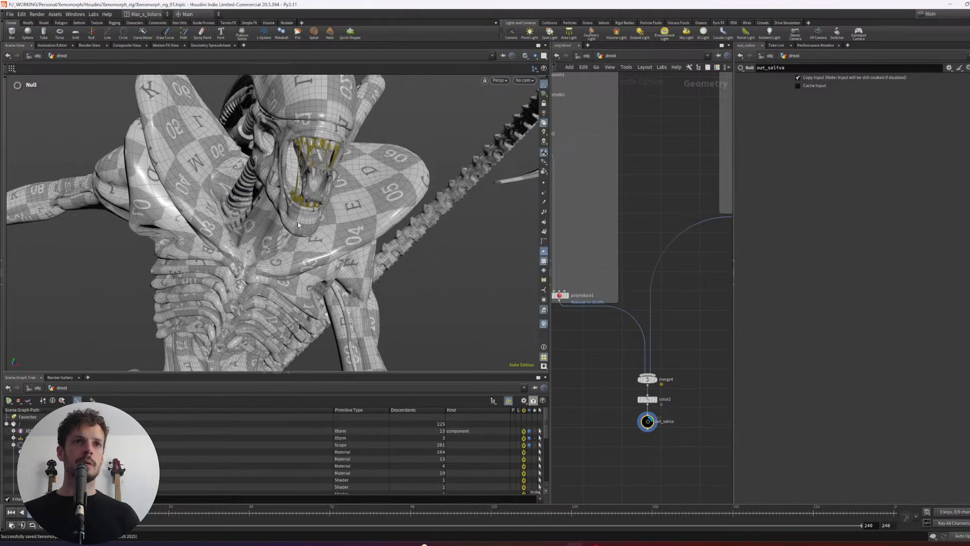
{"action": "left_click_drag", "start_coordinate": [337, 256], "coordinate": [288, 212], "text": "alt"}
{"action": "right_click_drag", "start_coordinate": [289, 212], "coordinate": [349, 200], "text": "alt"}
{"action": "left_click_drag", "start_coordinate": [349, 200], "coordinate": [449, 162], "text": "alt"}
- Restyle the object_merge1 node with a custom color and a circular shape, keeping it above the two branches
{"action": "middle_click_drag", "start_coordinate": [656, 295], "coordinate": [556, 453]}
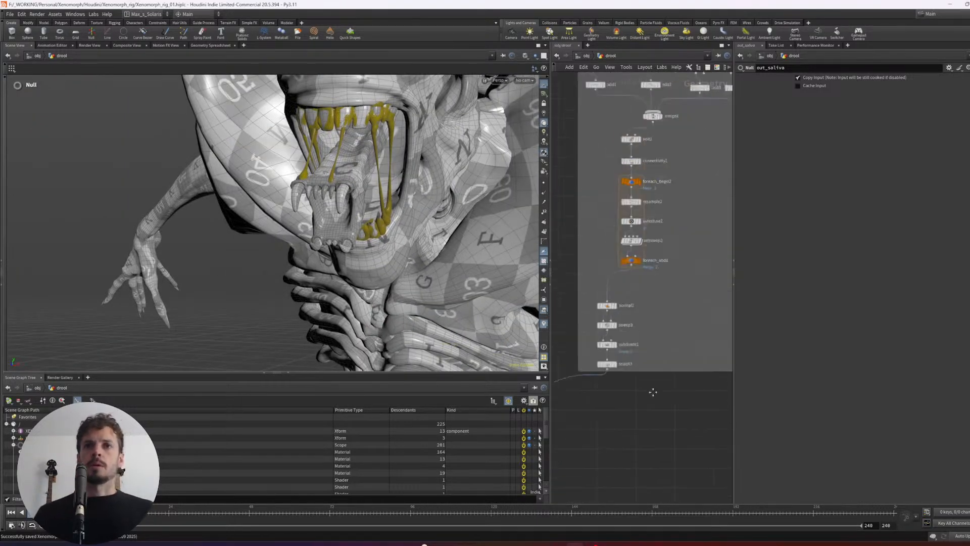
{"action": "middle_click_drag", "start_coordinate": [652, 392], "coordinate": [587, 479]}
{"action": "middle_click_drag", "start_coordinate": [683, 236], "coordinate": [686, 282]}
{"action": "scroll", "coordinate": [686, 282], "scroll_direction": "down", "scroll_amount": 3}
{"action": "middle_click_drag", "start_coordinate": [652, 158], "coordinate": [647, 211]}
{"action": "middle_click_drag", "start_coordinate": [618, 127], "coordinate": [644, 155]}
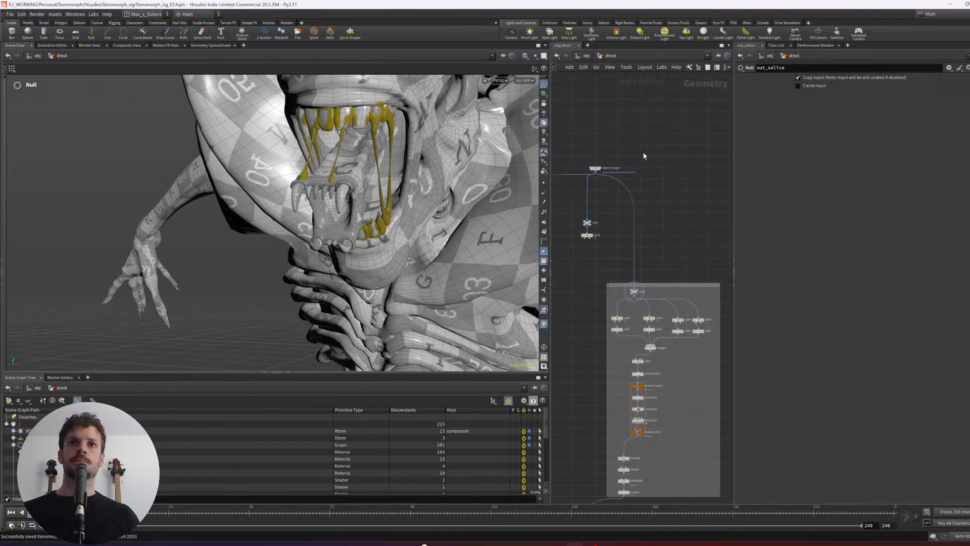
{"action": "left_click", "coordinate": [596, 170]}
{"action": "scroll", "coordinate": [646, 164], "scroll_direction": "up", "scroll_amount": 2}
{"action": "left_click_drag", "start_coordinate": [594, 172], "coordinate": [605, 174]}
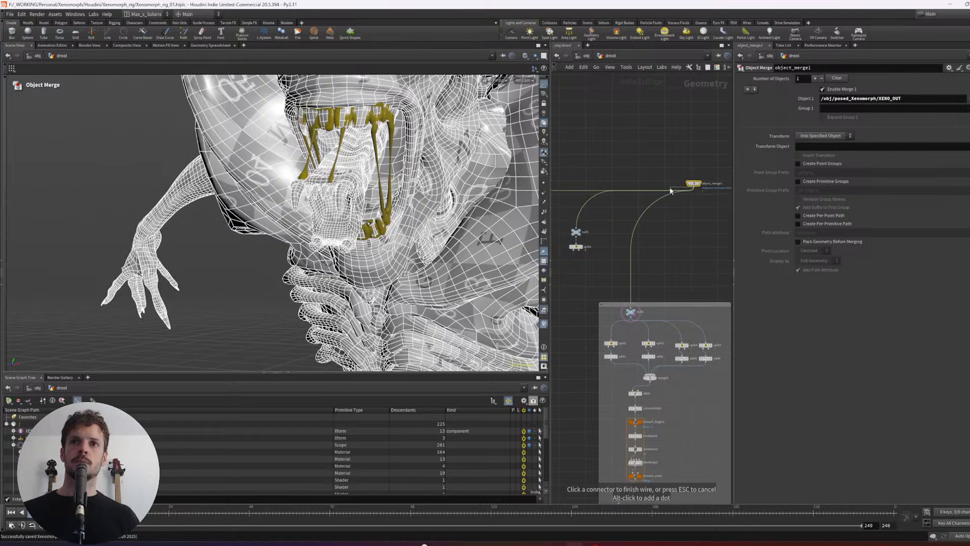
{"action": "key", "text": "c"}
{"action": "left_click", "coordinate": [679, 479]}
{"action": "key", "text": "z"}
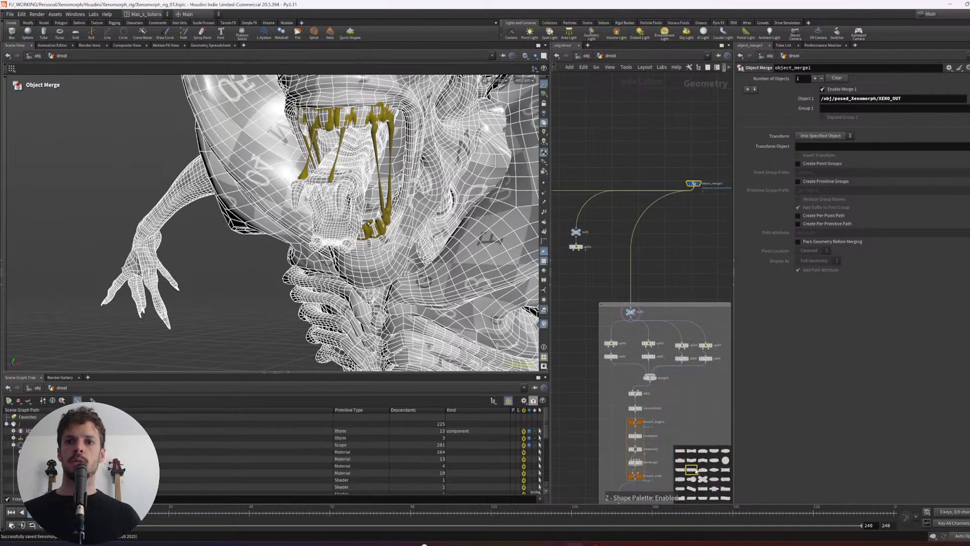
{"action": "key", "text": "z"}
{"action": "scroll", "coordinate": [667, 176], "scroll_direction": "down", "scroll_amount": 2}
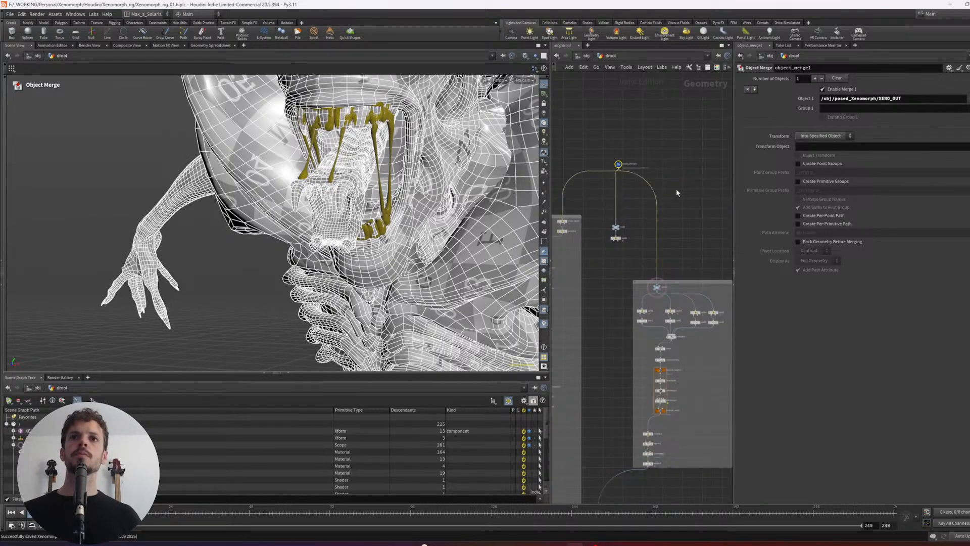
- Add a Null connected to object_merge1, place it beside the strand branch, and display it
{"action": "scroll", "coordinate": [650, 161], "scroll_direction": "up", "scroll_amount": 1}
{"action": "key", "text": "Tab"}
{"action": "type", "text": "nul"}
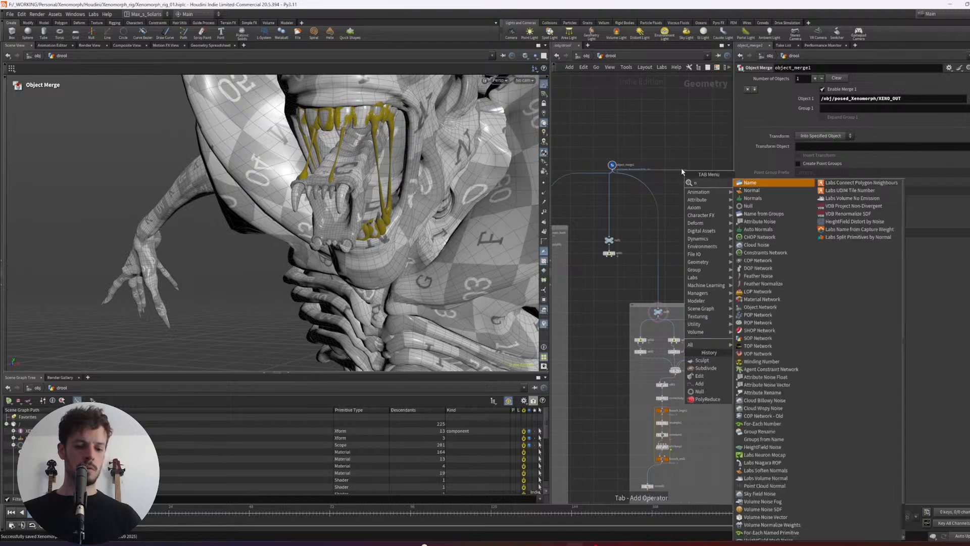
{"action": "key", "text": "Return"}
{"action": "key", "text": "Return"}
{"action": "left_click_drag", "start_coordinate": [706, 146], "coordinate": [670, 192]}
{"action": "key", "text": "r"}
{"action": "middle_click_drag", "start_coordinate": [683, 212], "coordinate": [626, 204]}
{"action": "scroll", "coordinate": [625, 198], "scroll_direction": "down", "scroll_amount": 3}
{"action": "left_click_drag", "start_coordinate": [628, 171], "coordinate": [700, 200]}
{"action": "scroll", "coordinate": [704, 246], "scroll_direction": "up", "scroll_amount": 2}
{"action": "key", "text": "Escape"}
- Switch the desktop layout to Max_s_Setup and frame the null5 node in the network
{"action": "left_click_drag", "start_coordinate": [373, 226], "coordinate": [335, 198]}
{"action": "right_click_drag", "start_coordinate": [335, 197], "coordinate": [380, 185], "text": "alt"}
{"action": "middle_click_drag", "start_coordinate": [380, 185], "coordinate": [329, 199], "text": "alt"}
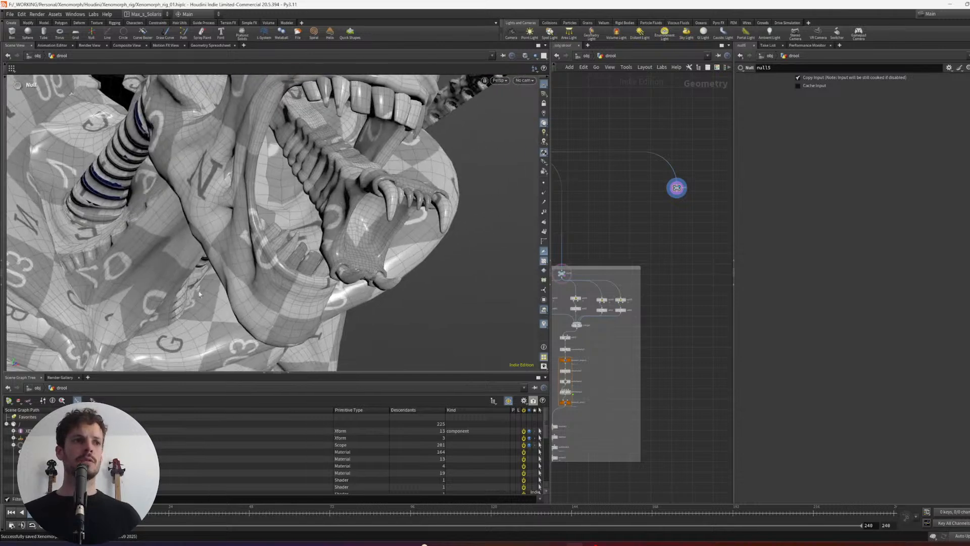
{"action": "left_click", "coordinate": [147, 15]}
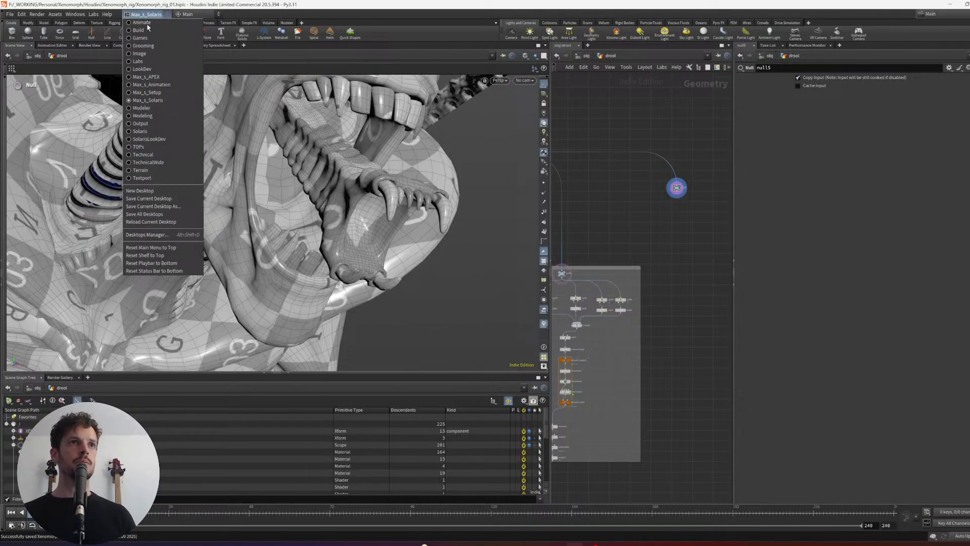
{"action": "left_click", "coordinate": [152, 93]}
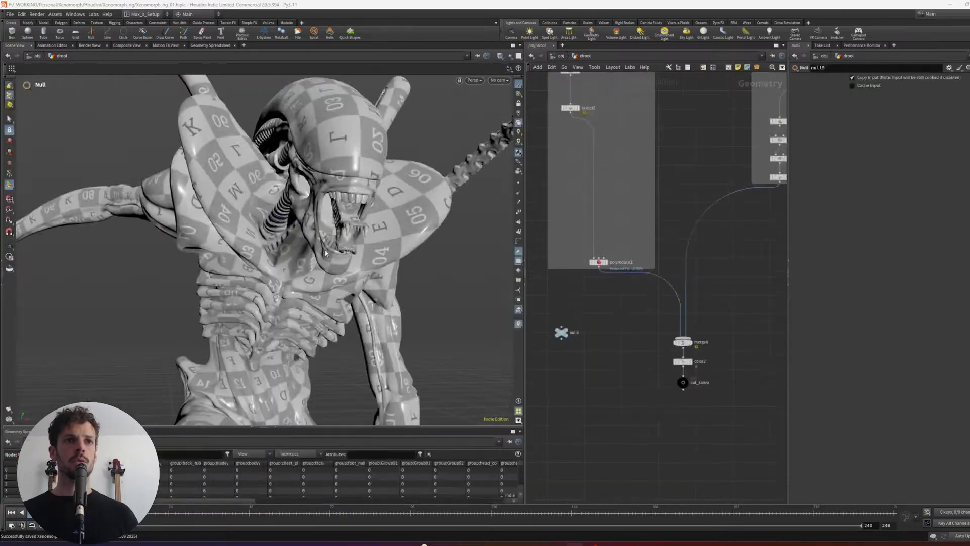
{"action": "key", "text": "f"}
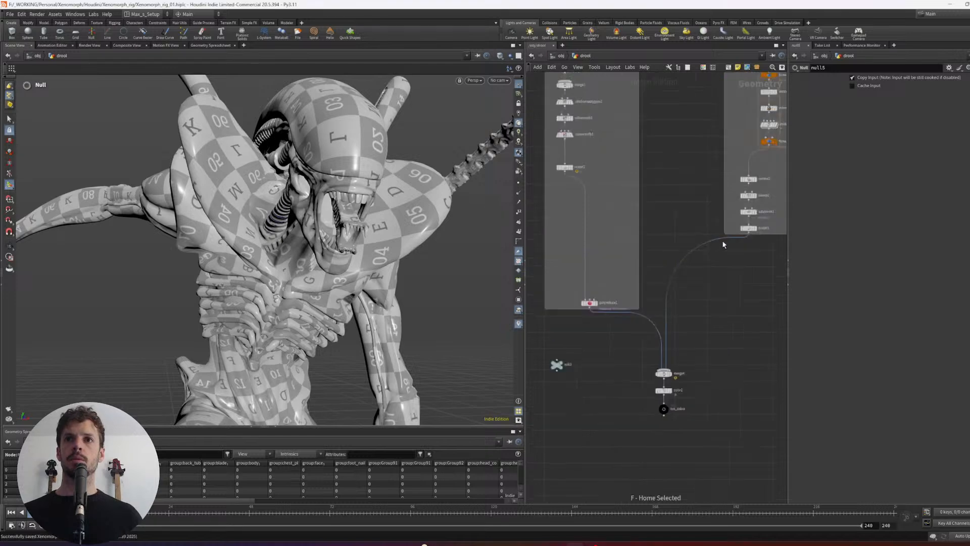
{"action": "key", "text": "f"}
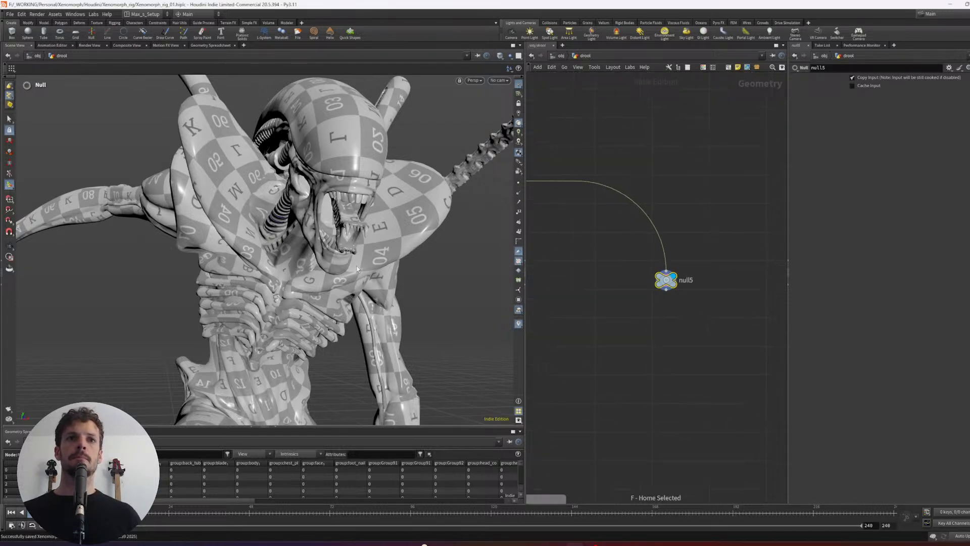
- Turn on shadowed lighting in the viewport and inspect the Xenomorph's open mouth and inner jaw up close
{"action": "right_click_drag", "start_coordinate": [356, 225], "coordinate": [424, 219], "text": "alt"}
{"action": "left_click_drag", "start_coordinate": [425, 218], "coordinate": [390, 223], "text": "alt"}
{"action": "right_click_drag", "start_coordinate": [390, 223], "coordinate": [422, 227], "text": "alt"}
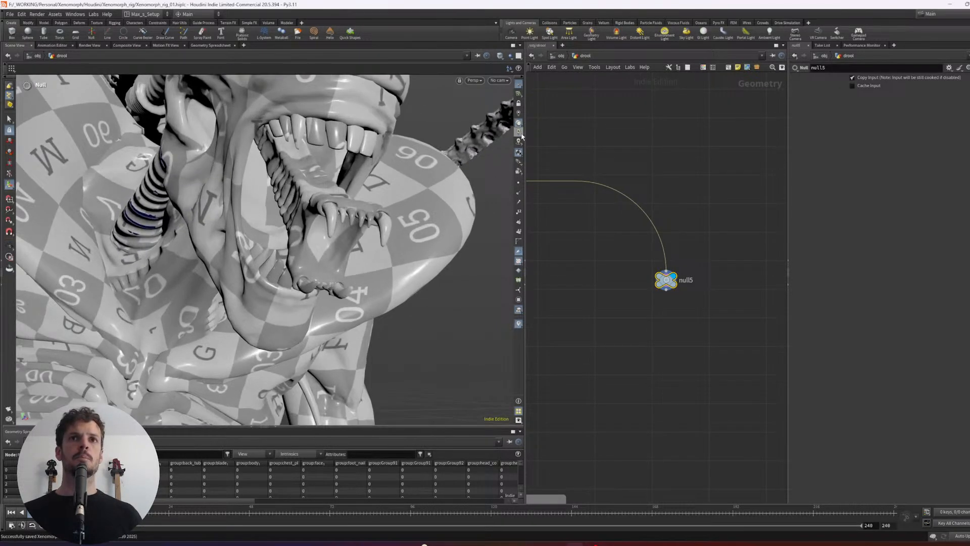
{"action": "left_click", "coordinate": [518, 141]}
{"action": "middle_click_drag", "start_coordinate": [563, 339], "coordinate": [591, 316]}
{"action": "right_click_drag", "start_coordinate": [295, 204], "coordinate": [325, 199], "text": "alt"}
{"action": "left_click_drag", "start_coordinate": [325, 199], "coordinate": [359, 169], "text": "alt"}
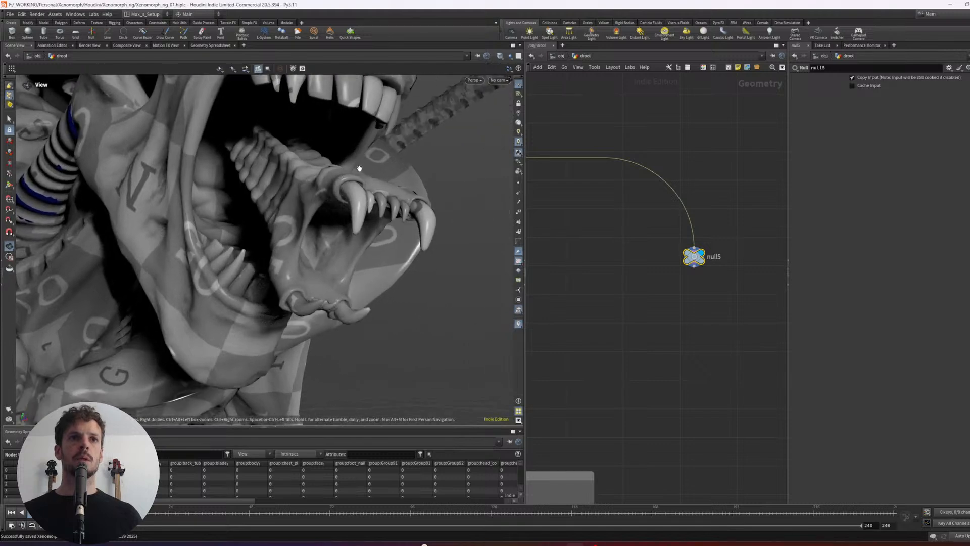
{"action": "right_click_drag", "start_coordinate": [360, 169], "coordinate": [324, 185], "text": "alt"}
{"action": "left_click_drag", "start_coordinate": [323, 185], "coordinate": [333, 183], "text": "alt"}
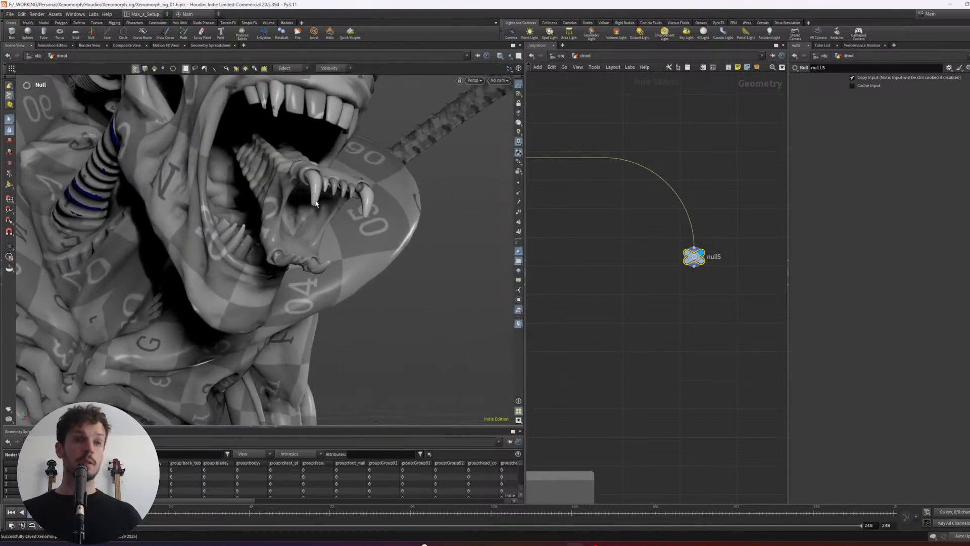
- Try to isolate selected points on the upper and lower fangs of the open mouth with a Split (Geometry) node, and undo it
{"action": "key", "text": "2"}
{"action": "right_click_drag", "start_coordinate": [281, 217], "coordinate": [340, 198], "text": "alt"}
{"action": "left_click_drag", "start_coordinate": [340, 199], "coordinate": [398, 284], "text": "alt"}
{"action": "right_click_drag", "start_coordinate": [408, 304], "coordinate": [423, 282], "text": "alt"}
{"action": "left_click_drag", "start_coordinate": [423, 281], "coordinate": [412, 242], "text": "alt"}
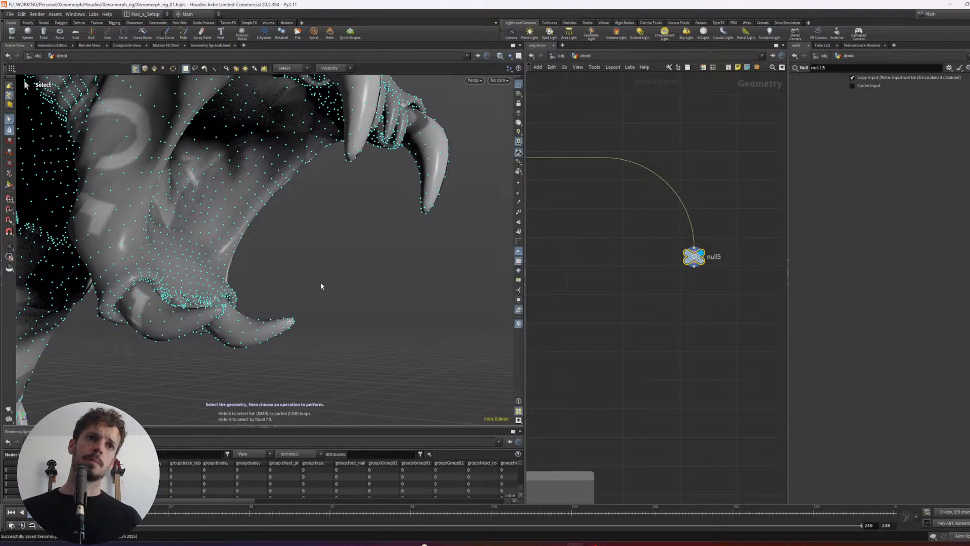
{"action": "left_click_drag", "start_coordinate": [321, 285], "coordinate": [322, 282], "text": "alt"}
{"action": "left_click_drag", "start_coordinate": [725, 234], "coordinate": [726, 234]}
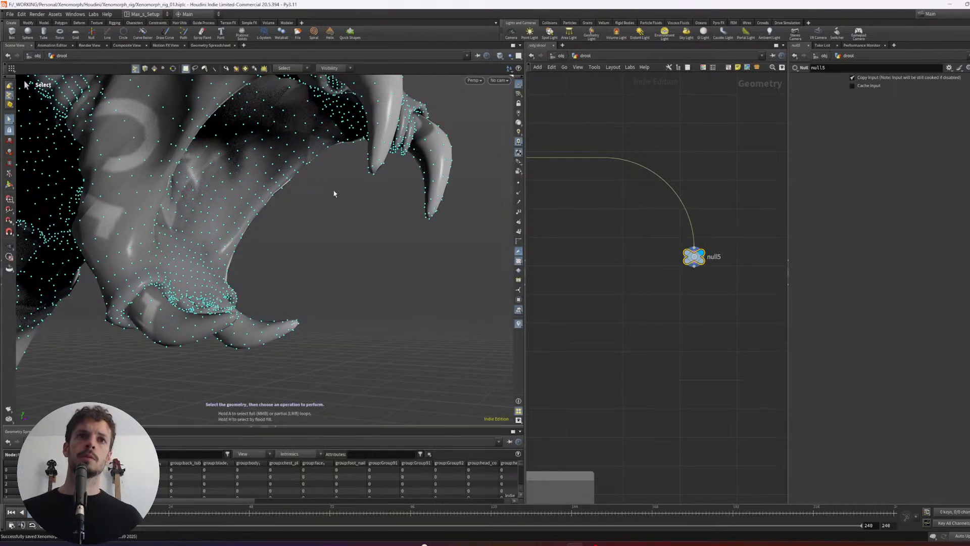
{"action": "left_click_drag", "start_coordinate": [373, 177], "coordinate": [330, 236], "text": "alt"}
{"action": "left_click_drag", "start_coordinate": [319, 273], "coordinate": [337, 228], "text": "alt"}
{"action": "key", "text": "Tab"}
{"action": "type", "text": "split"}
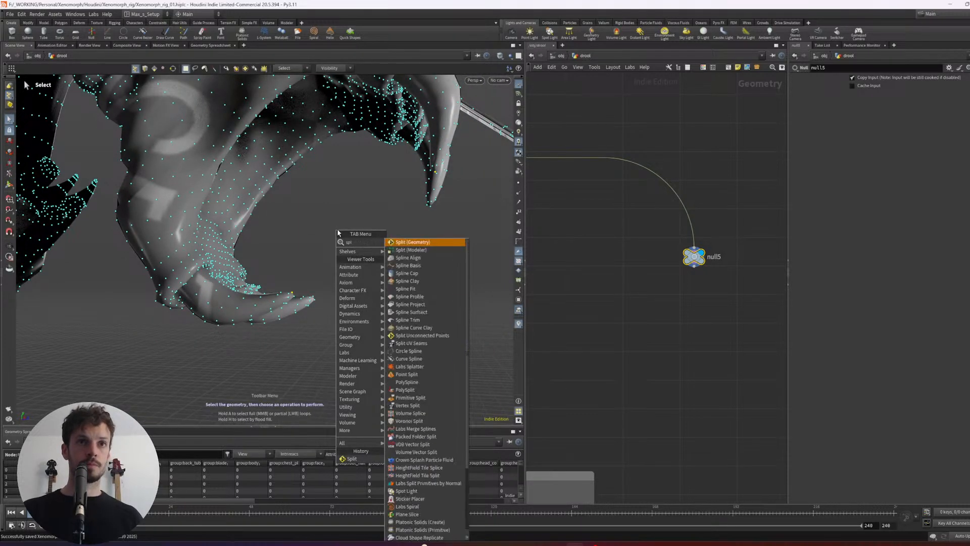
{"action": "key", "text": "Return"}
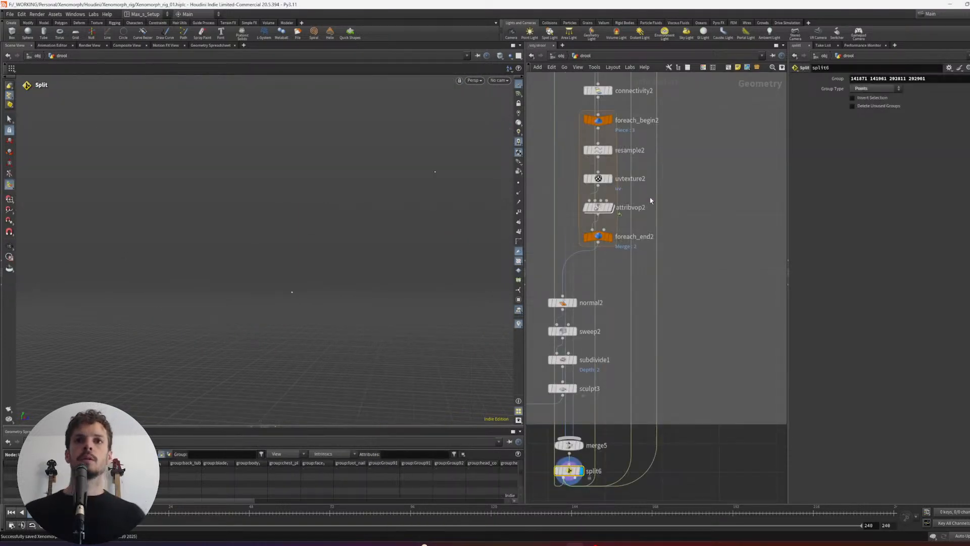
{"action": "scroll", "coordinate": [650, 200], "scroll_direction": "down", "scroll_amount": 6}
{"action": "key", "text": "ctrl+z"}
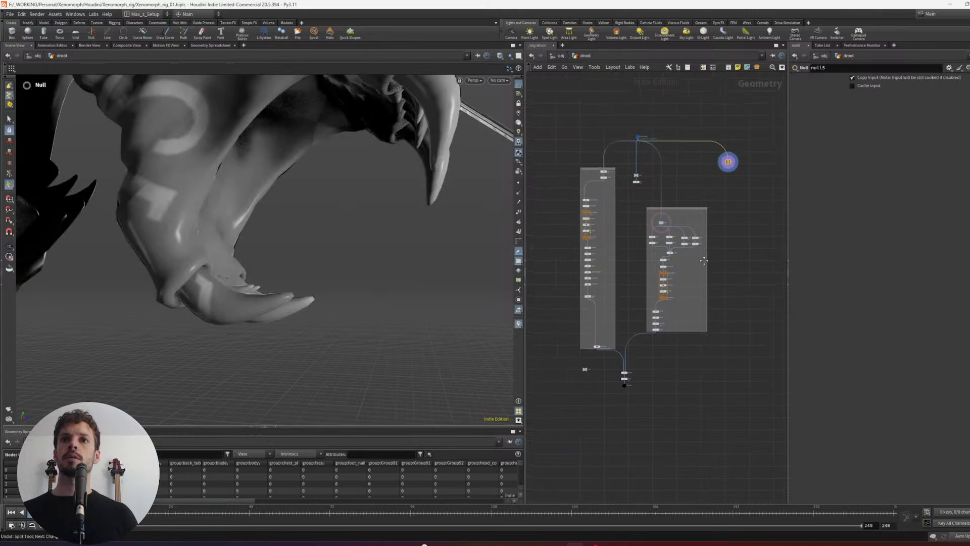
- Select a point on the upper front fang of the displayed model as the start of a new point selection
{"action": "scroll", "coordinate": [723, 192], "scroll_direction": "up", "scroll_amount": 3}
{"action": "left_click_drag", "start_coordinate": [377, 202], "coordinate": [418, 195], "text": "alt"}
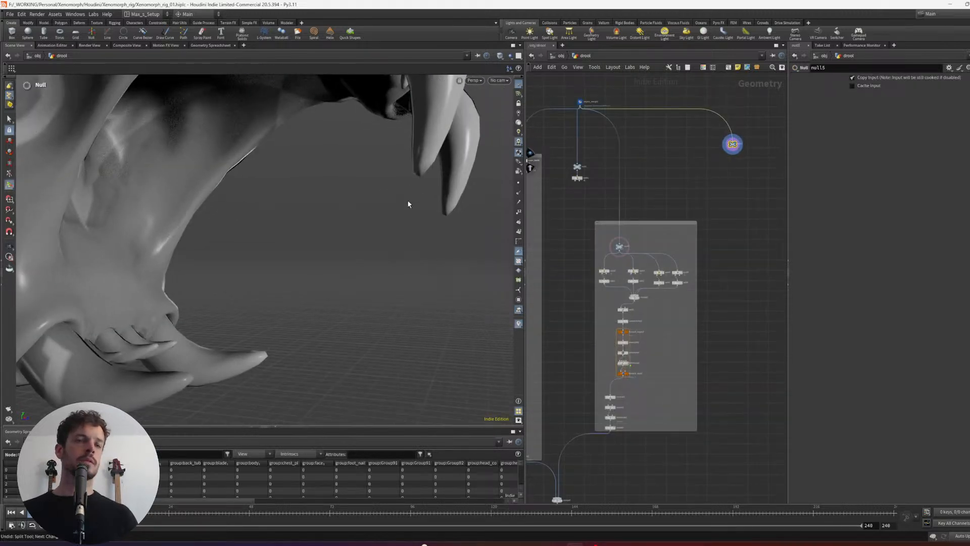
{"action": "key", "text": "s"}
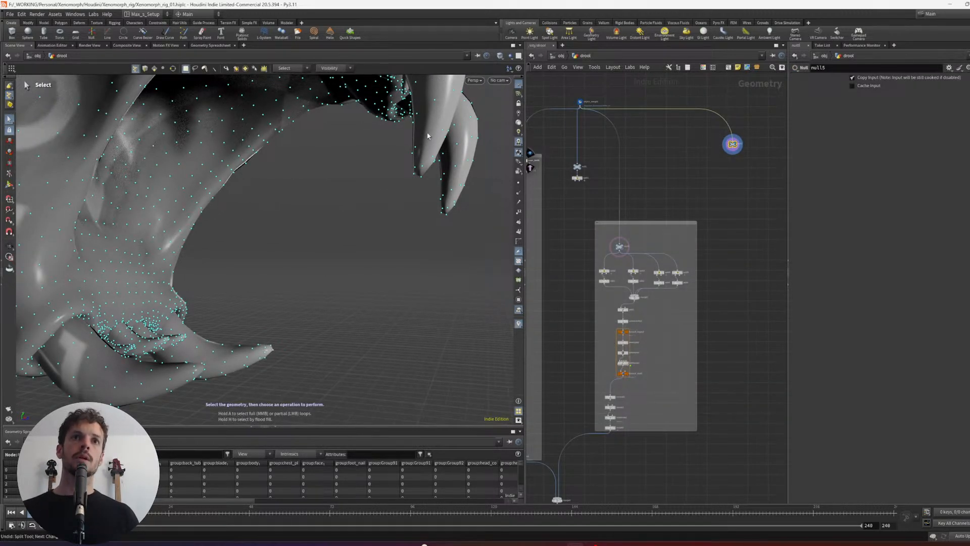
{"action": "left_click", "coordinate": [428, 137]}
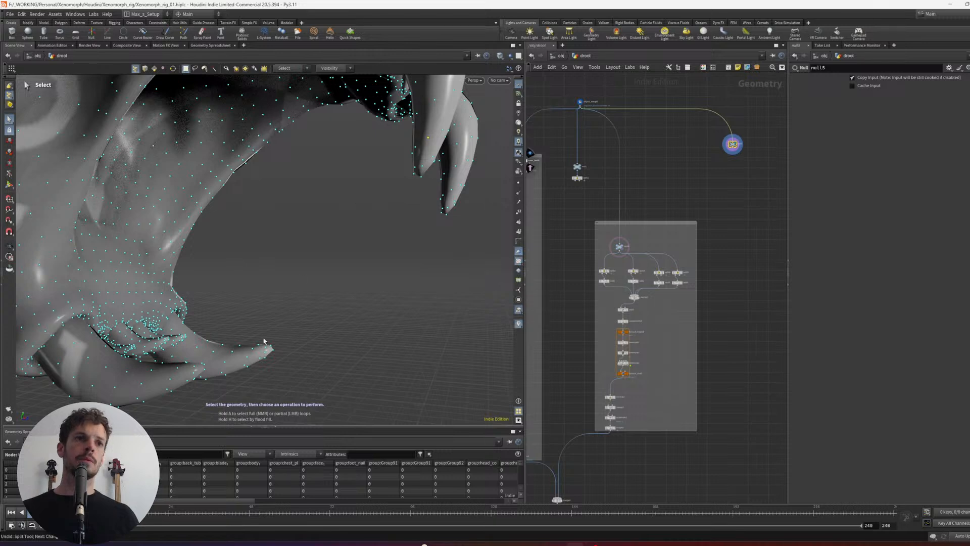
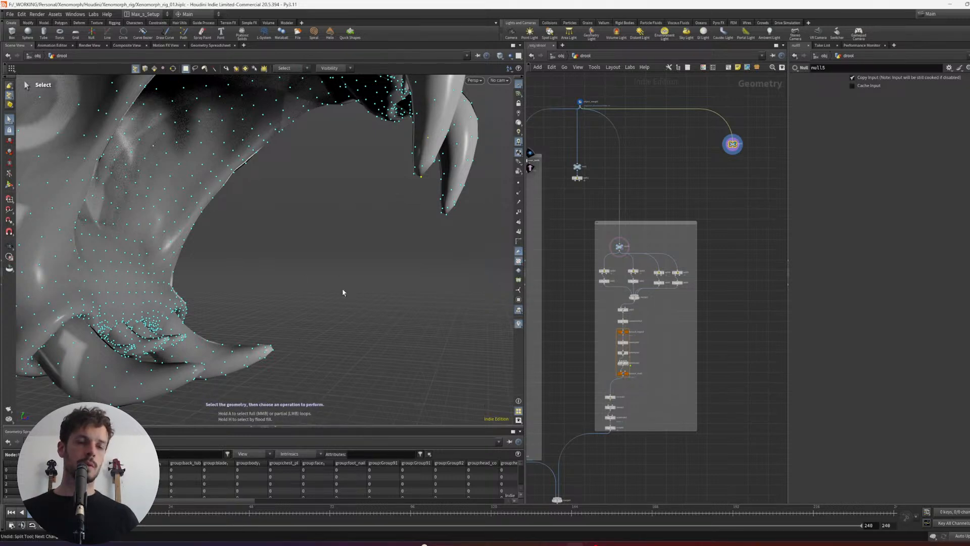
- Try to isolate the upper fang point together with a lower fang tip point through a Split node made from the viewport
{"action": "left_click", "coordinate": [194, 368], "text": "shift"}
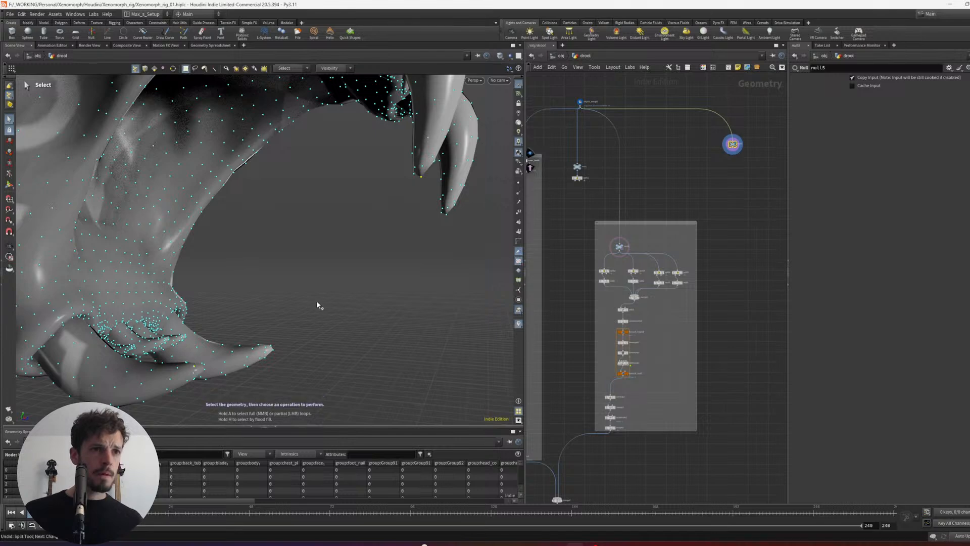
{"action": "key", "text": "Tab"}
{"action": "type", "text": "split"}
{"action": "key", "text": "Return"}
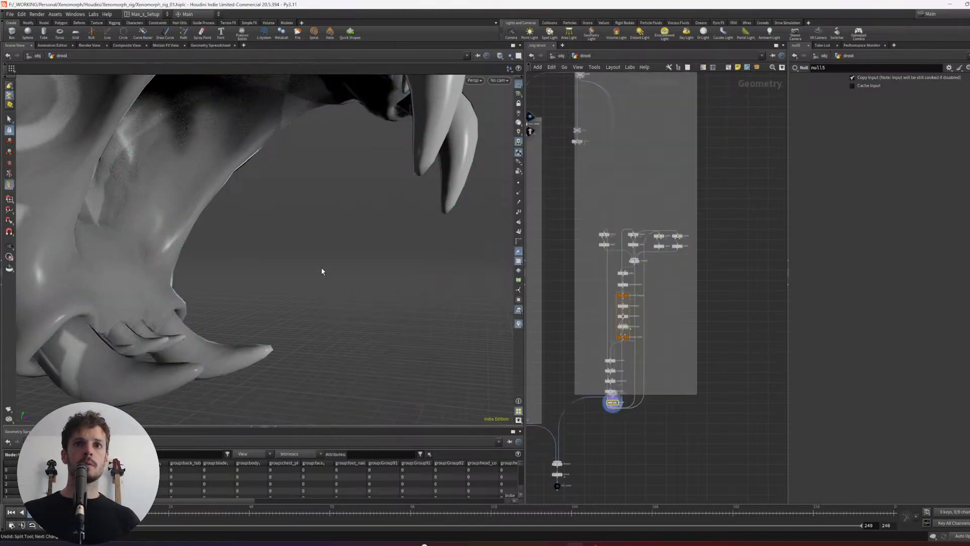
{"action": "key", "text": "u"}
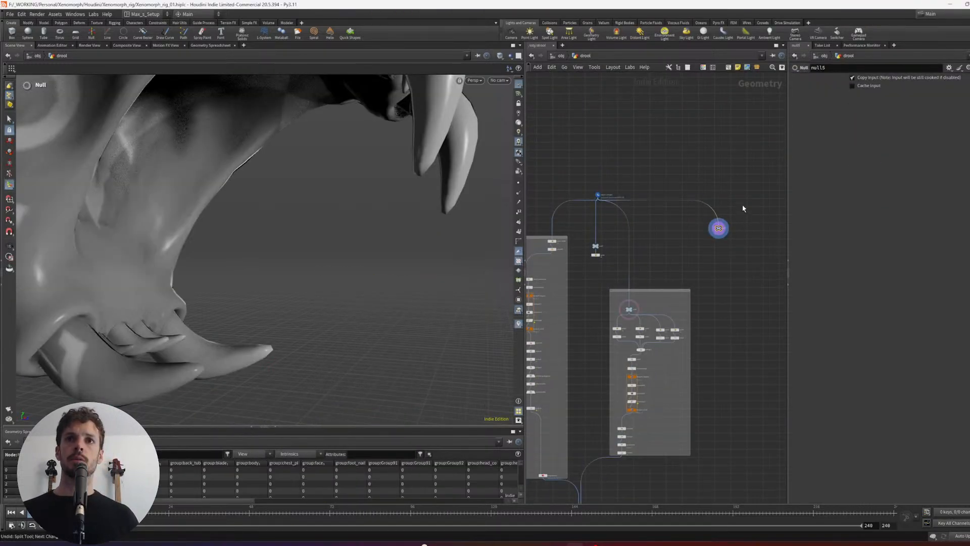
- Reopen the drool network and add a displayed Split node fed by null5
{"action": "left_click", "coordinate": [644, 338]}
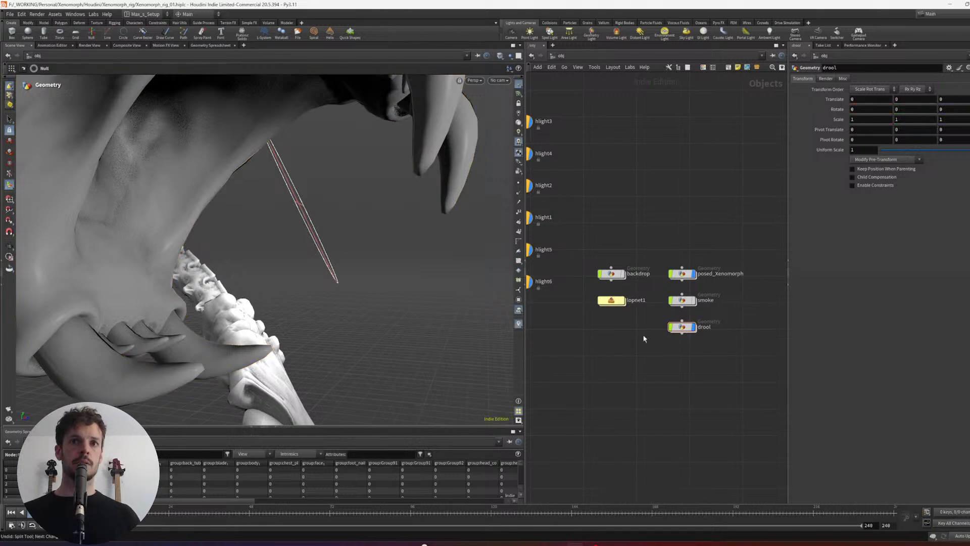
{"action": "key", "text": "Return"}
{"action": "key", "text": "f"}
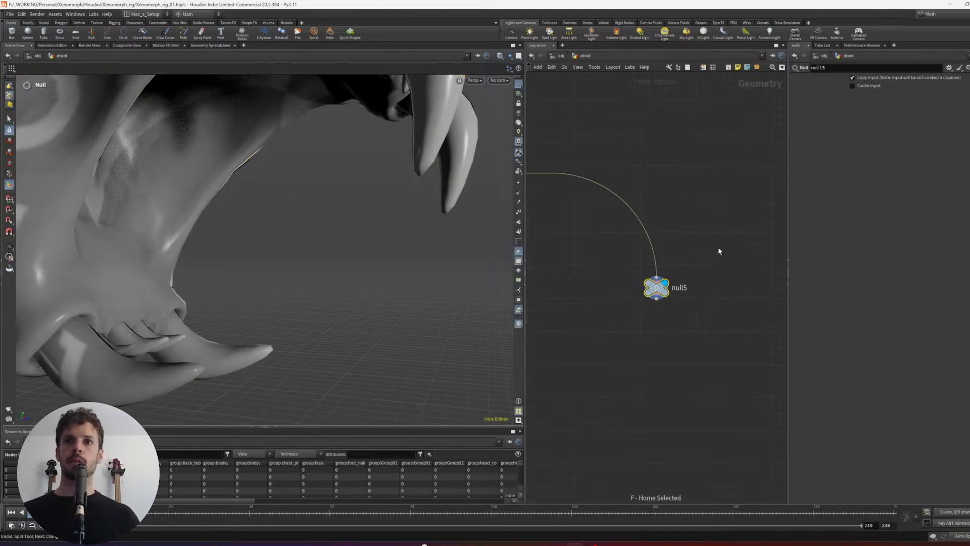
{"action": "left_click", "coordinate": [643, 353]}
{"action": "type", "text": "split"}
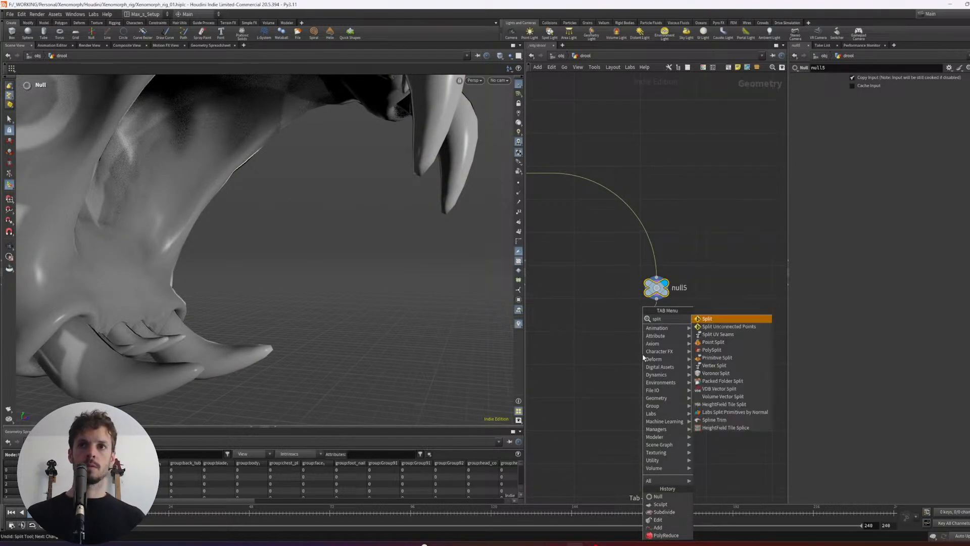
{"action": "key", "text": "Return"}
{"action": "left_click", "coordinate": [643, 355]}
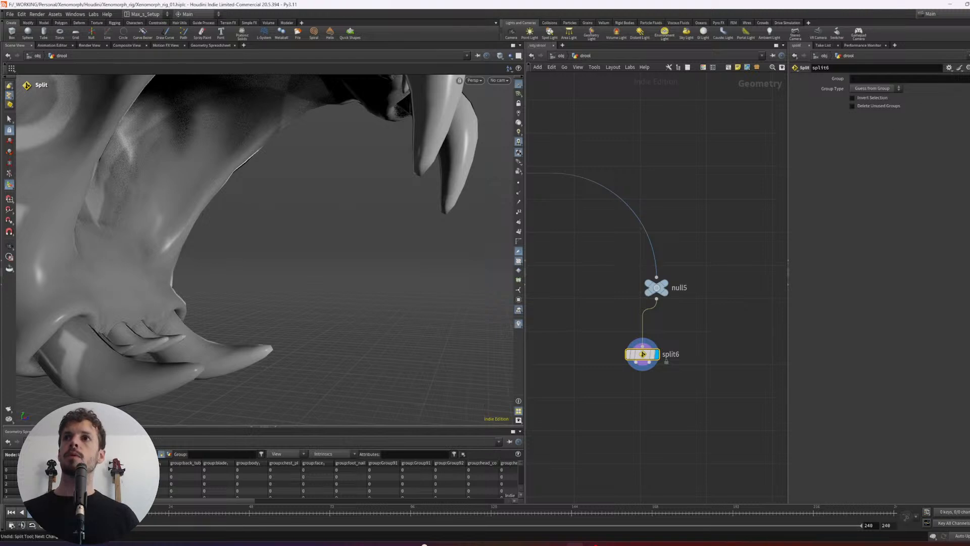
- Set the new Split node's group to one point on the upper fang tip and one on the lower fang tip
{"action": "left_click_drag", "start_coordinate": [414, 177], "coordinate": [401, 205], "text": "alt"}
{"action": "left_click_drag", "start_coordinate": [271, 226], "coordinate": [298, 254], "text": "alt"}
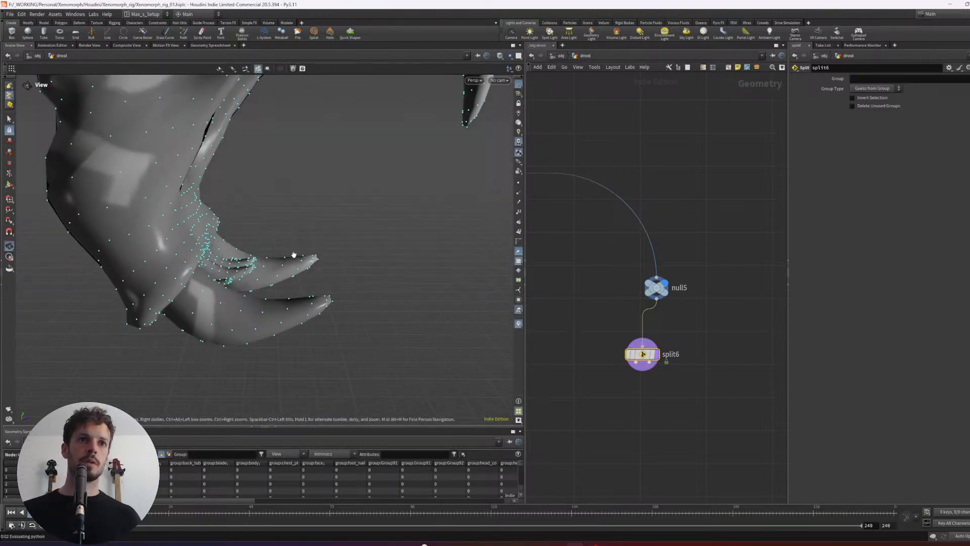
{"action": "left_click", "coordinate": [329, 301]}
{"action": "key", "text": "Return"}
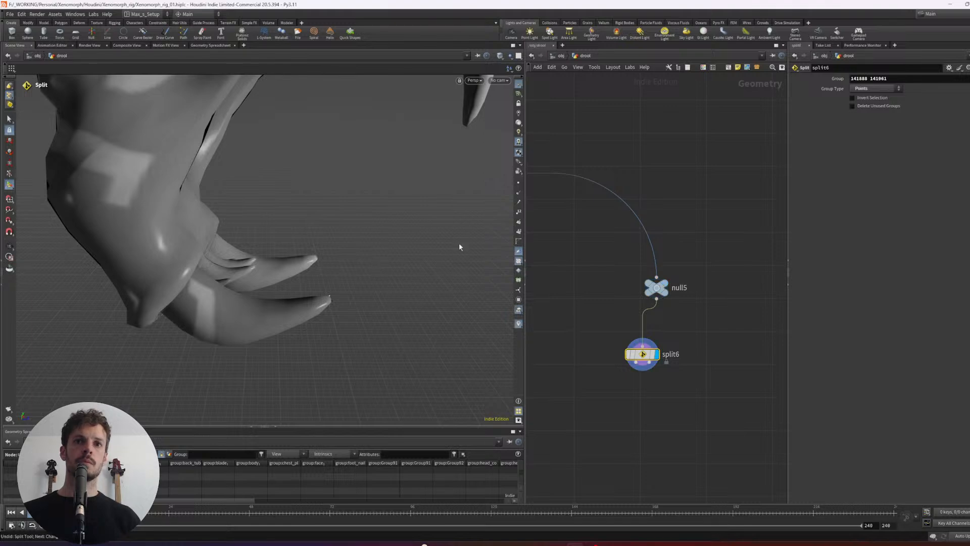
- Move split6 aside, add a second Split node wired from null5, and display it
{"action": "scroll", "coordinate": [685, 358], "scroll_direction": "down", "scroll_amount": 2}
{"action": "left_click_drag", "start_coordinate": [670, 357], "coordinate": [621, 357]}
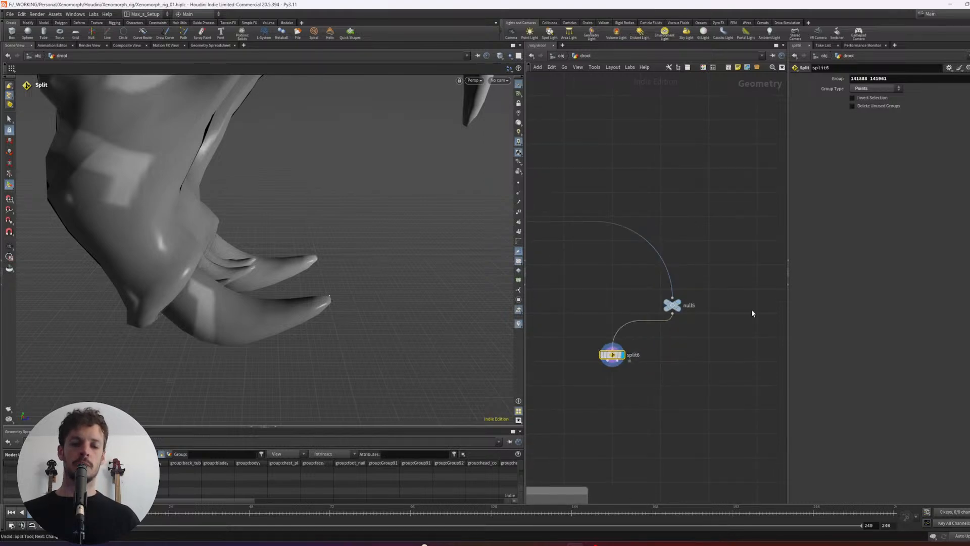
{"action": "key", "text": "Tab"}
{"action": "key", "text": "Return"}
{"action": "left_click", "coordinate": [701, 348]}
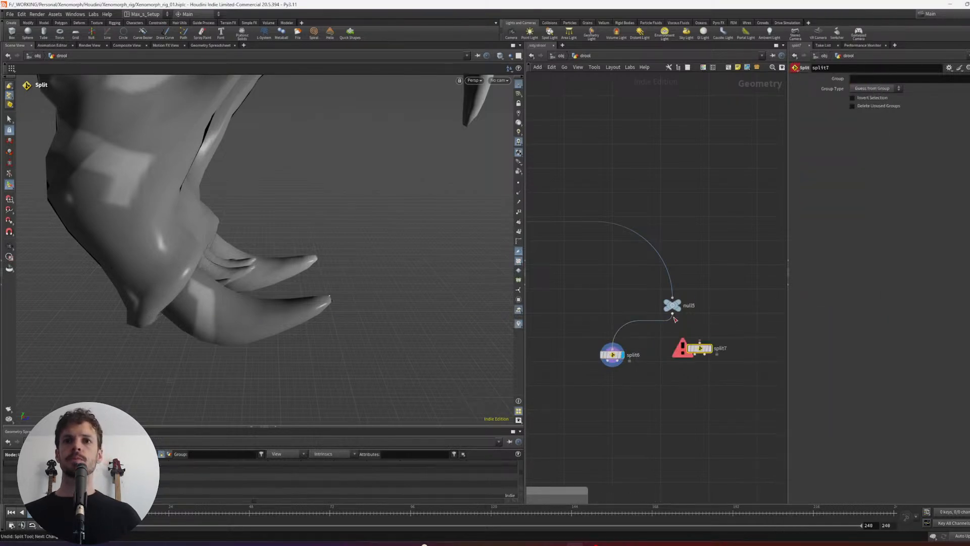
{"action": "left_click_drag", "start_coordinate": [673, 314], "coordinate": [700, 342]}
{"action": "left_click", "coordinate": [711, 349]}
- Frame the whole Xenomorph and examine its open mouth and inner jaw from the front
{"action": "left_click_drag", "start_coordinate": [432, 238], "coordinate": [400, 234], "text": "alt"}
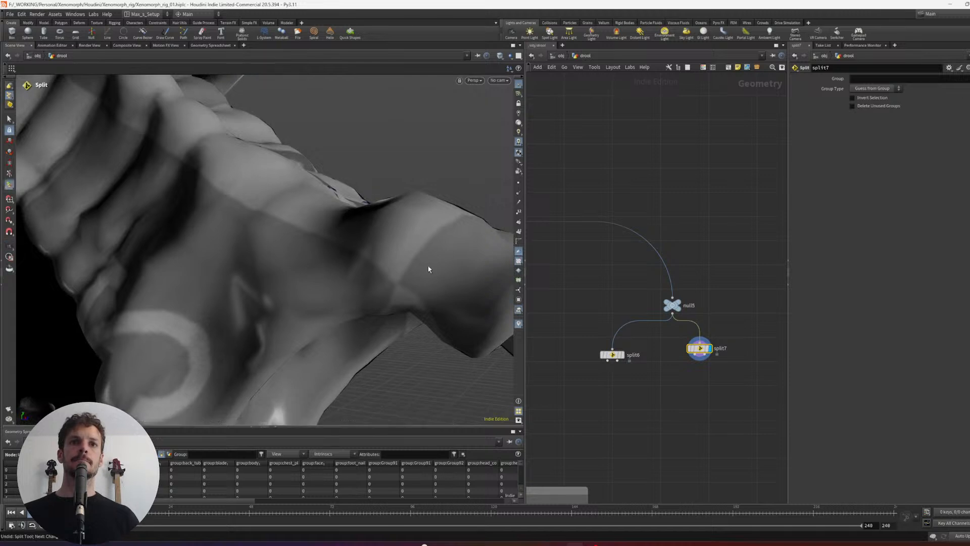
{"action": "key", "text": "space+g"}
{"action": "left_click_drag", "start_coordinate": [342, 200], "coordinate": [401, 163], "text": "alt"}
{"action": "scroll", "coordinate": [401, 164], "scroll_direction": "up", "scroll_amount": 4}
{"action": "scroll", "coordinate": [401, 163], "scroll_direction": "up", "scroll_amount": 8}
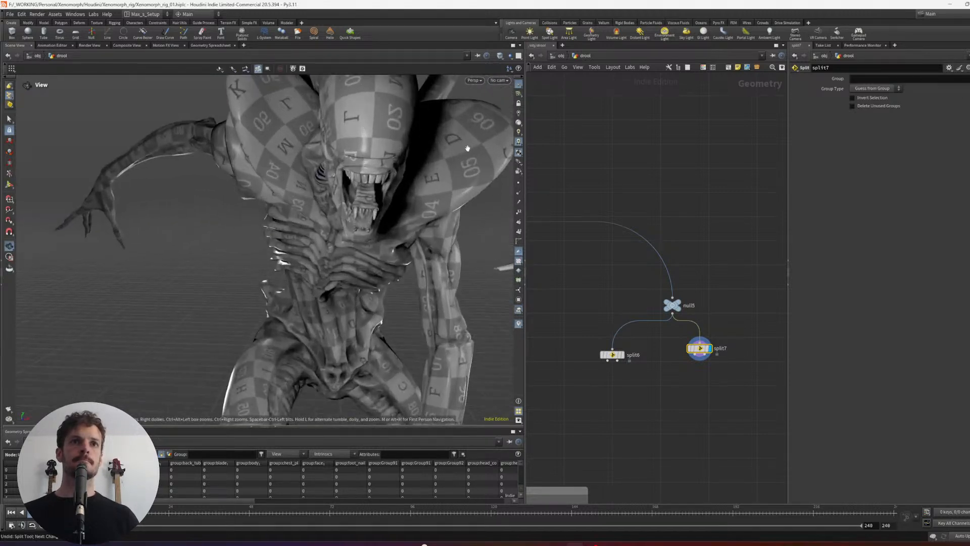
{"action": "left_click_drag", "start_coordinate": [370, 182], "coordinate": [418, 204], "text": "alt"}
{"action": "scroll", "coordinate": [374, 247], "scroll_direction": "up", "scroll_amount": 3}
{"action": "scroll", "coordinate": [355, 214], "scroll_direction": "up", "scroll_amount": 3}
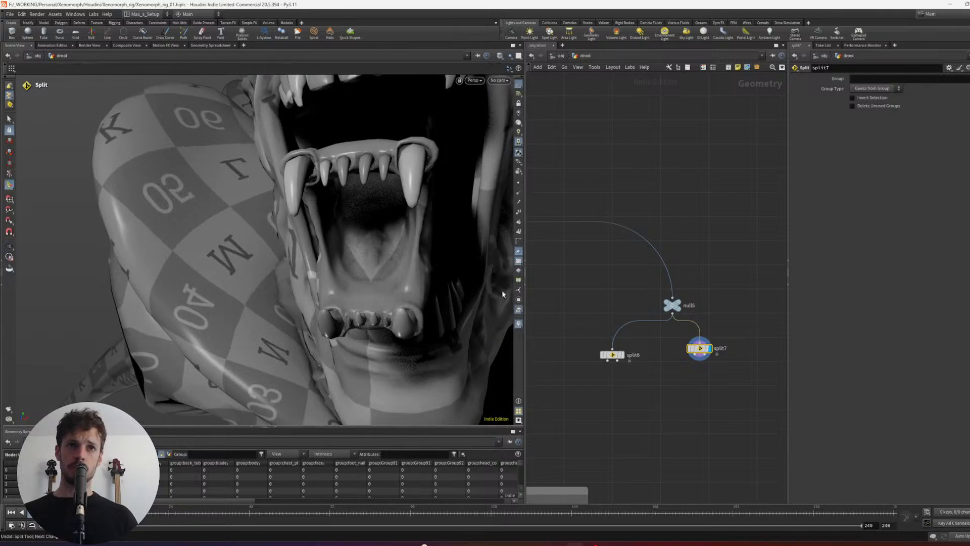
- Try to isolate points around the inner jaw's small front teeth with another viewport-created Split node
{"action": "left_click_drag", "start_coordinate": [343, 224], "coordinate": [356, 151], "text": "alt"}
{"action": "key", "text": "s"}
{"action": "scroll", "coordinate": [340, 187], "scroll_direction": "up", "scroll_amount": 4}
{"action": "middle_click_drag", "start_coordinate": [388, 363], "coordinate": [349, 234], "text": "alt"}
{"action": "left_click_drag", "start_coordinate": [349, 234], "coordinate": [349, 280], "text": "alt"}
{"action": "right_click_drag", "start_coordinate": [349, 279], "coordinate": [385, 264], "text": "alt"}
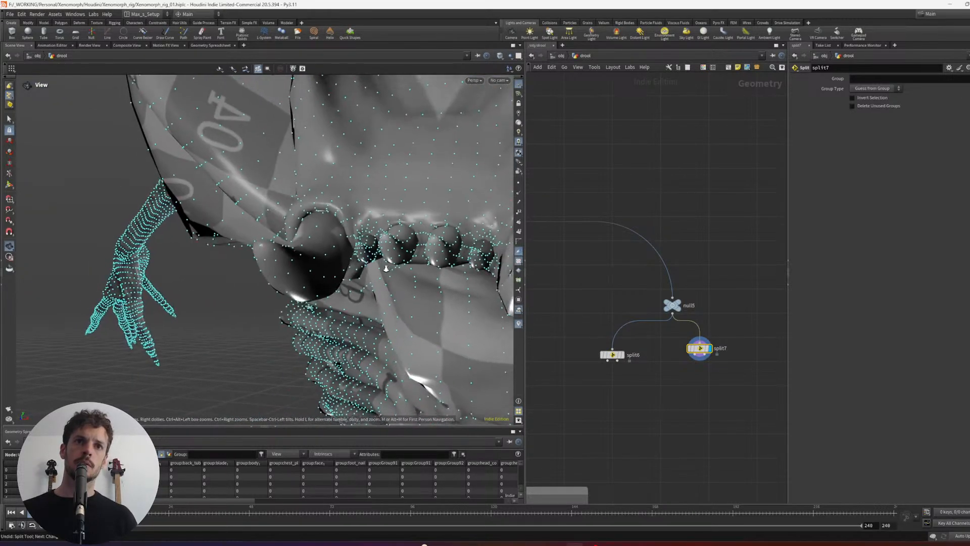
{"action": "left_click_drag", "start_coordinate": [386, 264], "coordinate": [424, 275], "text": "alt"}
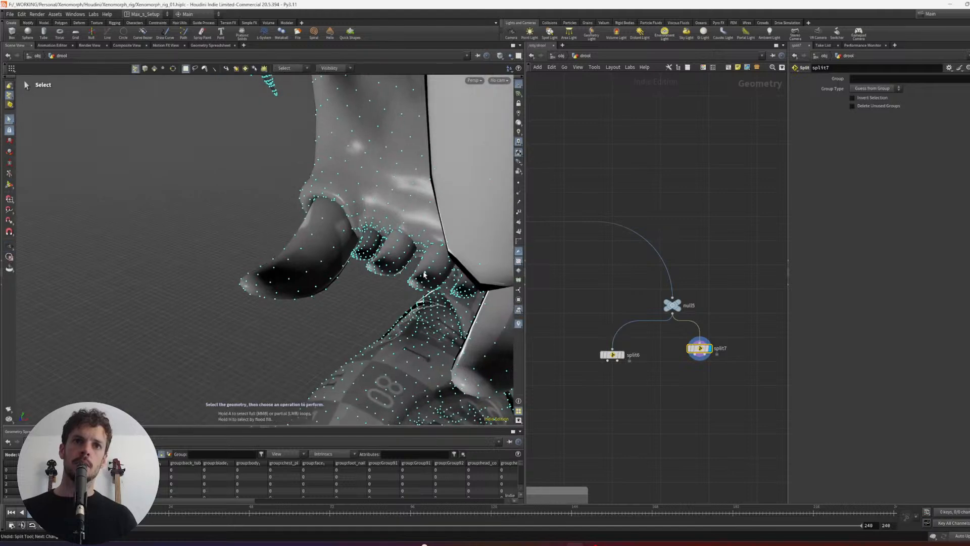
{"action": "right_click_drag", "start_coordinate": [420, 277], "coordinate": [411, 250], "text": "alt"}
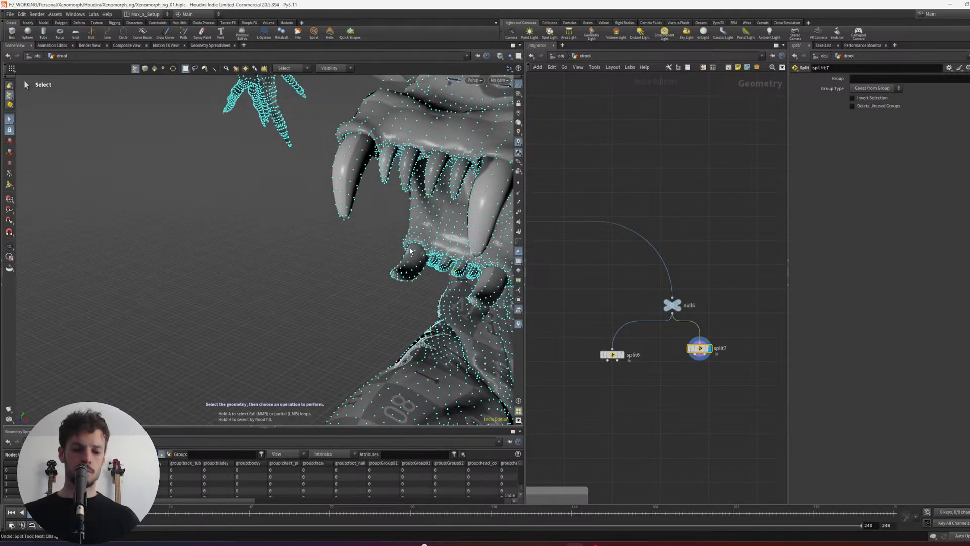
{"action": "type", "text": "split"}
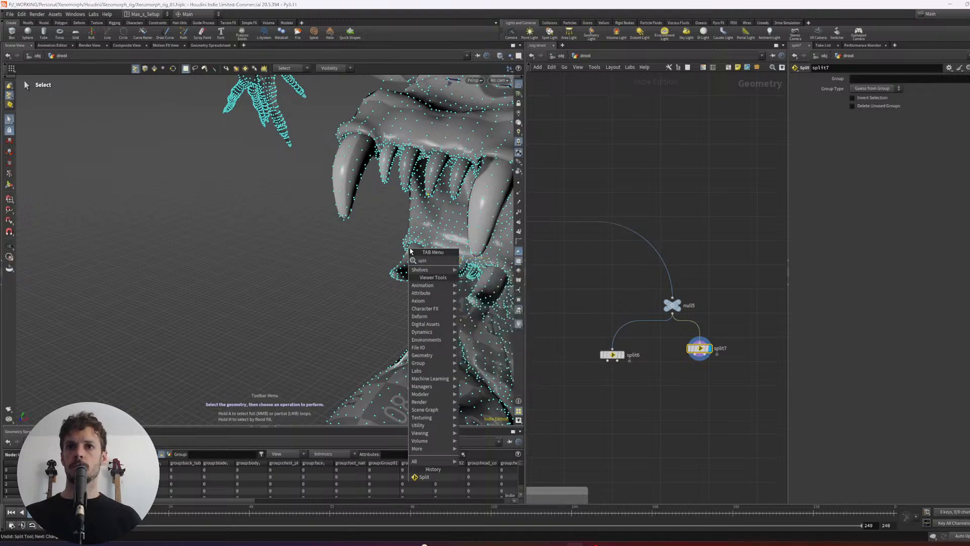
{"action": "key", "text": "Return"}
{"action": "key", "text": "f"}
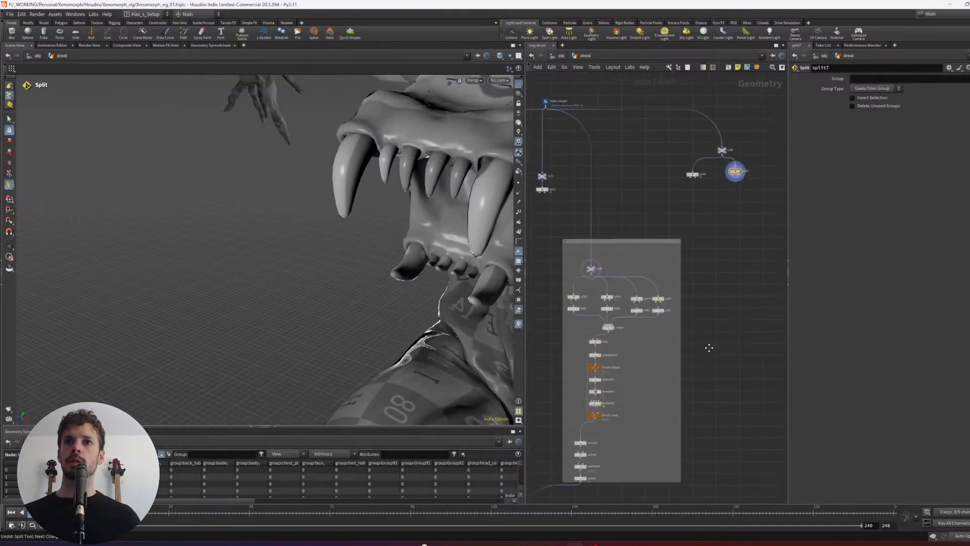
- Begin picking points for split7's group around the inner jaw and switch the viewport to plainer, brighter lighting
{"action": "left_click_drag", "start_coordinate": [428, 262], "coordinate": [362, 153], "text": "alt"}
{"action": "left_click", "coordinate": [969, 78]}
{"action": "scroll", "coordinate": [362, 153], "scroll_direction": "up", "scroll_amount": 2}
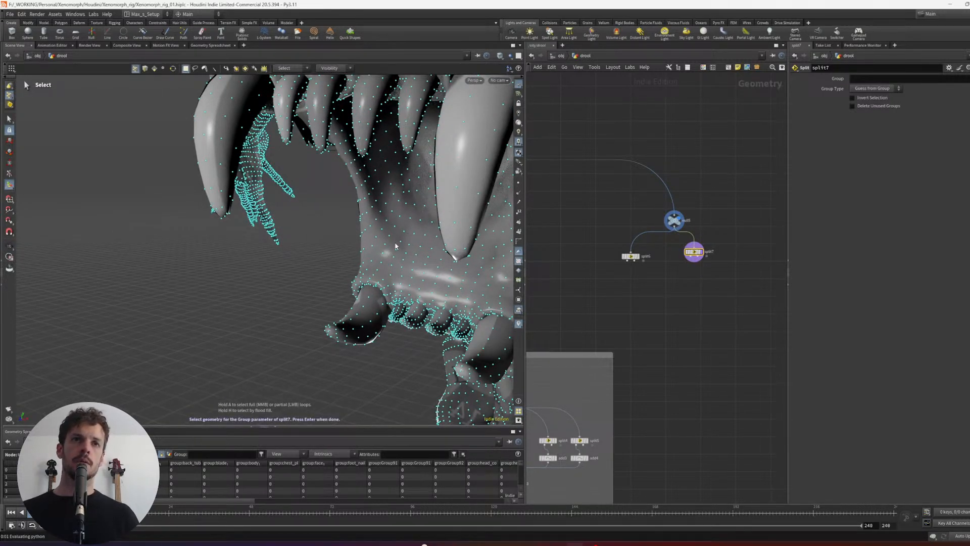
{"action": "left_click_drag", "start_coordinate": [396, 246], "coordinate": [368, 130], "text": "alt"}
{"action": "middle_click_drag", "start_coordinate": [368, 130], "coordinate": [360, 213], "text": "alt"}
{"action": "left_click", "coordinate": [519, 123]}
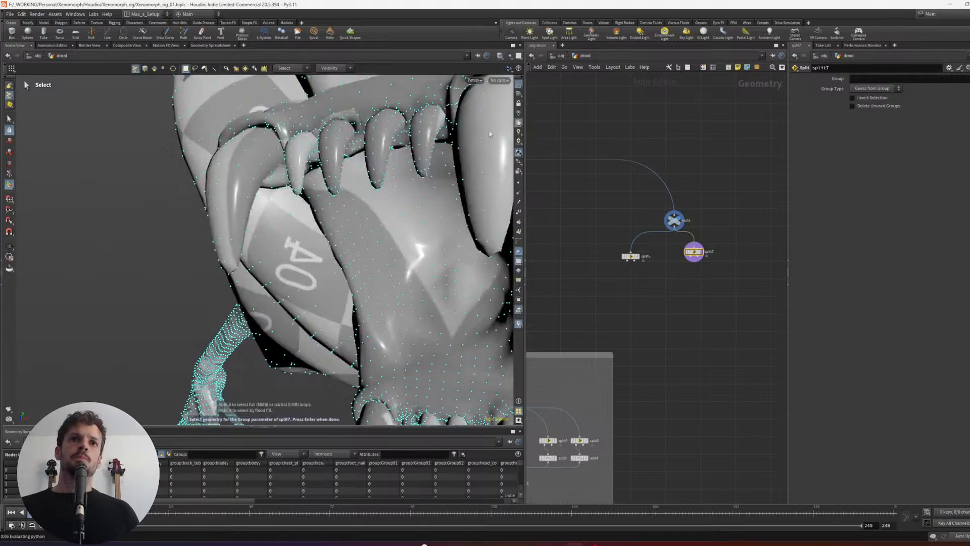
- Set split7's group to points picked on the inner jaw's small upper and lower teeth
{"action": "left_click_drag", "start_coordinate": [489, 133], "coordinate": [375, 185], "text": "alt"}
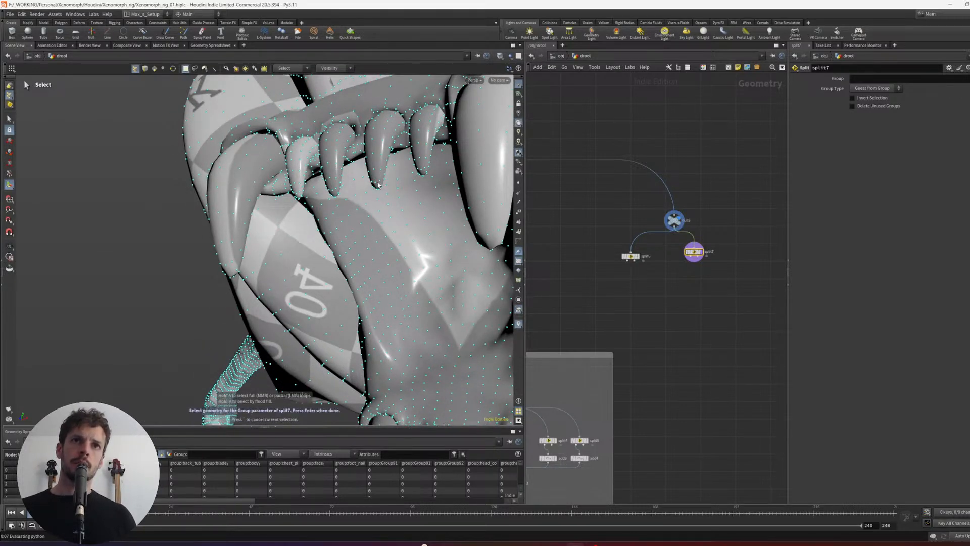
{"action": "scroll", "coordinate": [376, 188], "scroll_direction": "up", "scroll_amount": 6}
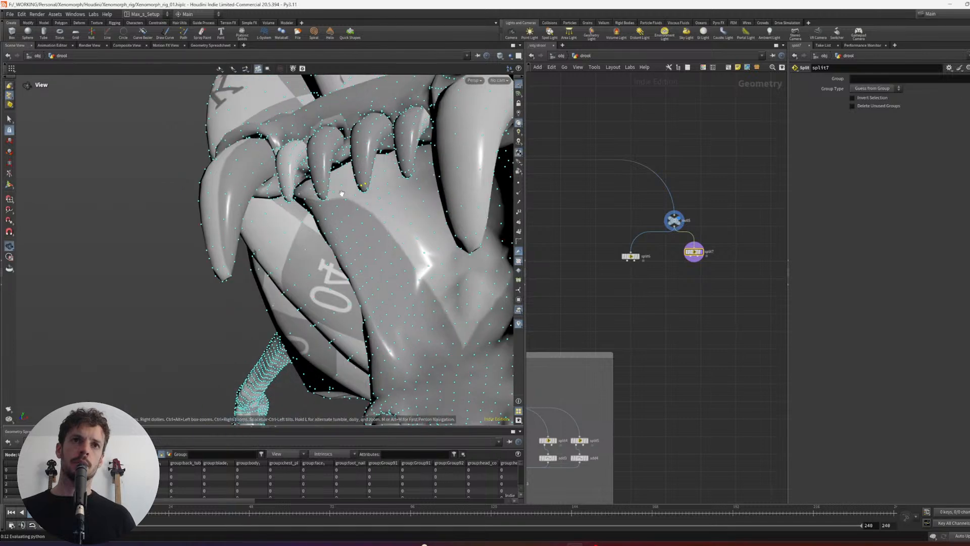
{"action": "right_click_drag", "start_coordinate": [419, 169], "coordinate": [403, 185], "text": "alt"}
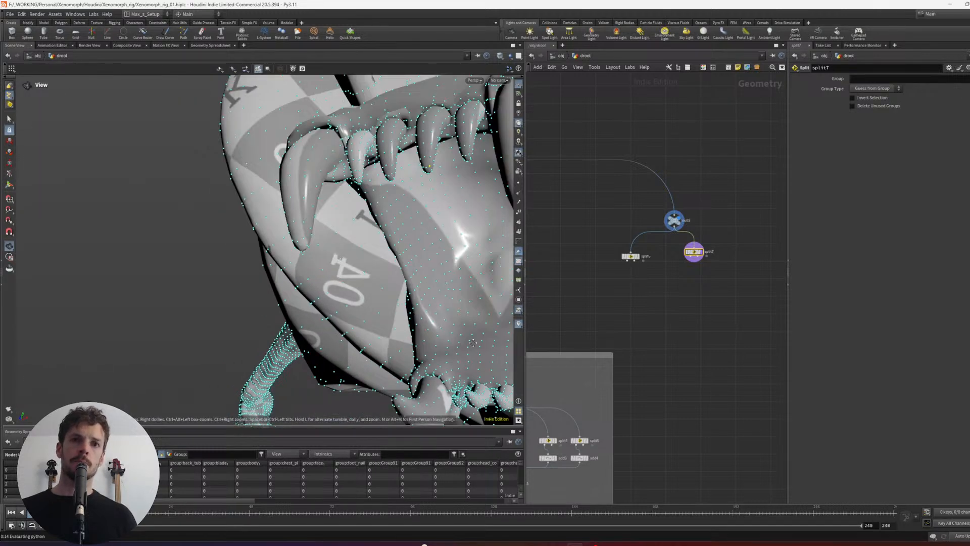
{"action": "middle_click_drag", "start_coordinate": [473, 342], "coordinate": [384, 246], "text": "alt"}
{"action": "right_click_drag", "start_coordinate": [403, 293], "coordinate": [431, 281], "text": "alt"}
{"action": "left_click_drag", "start_coordinate": [432, 281], "coordinate": [403, 287], "text": "alt"}
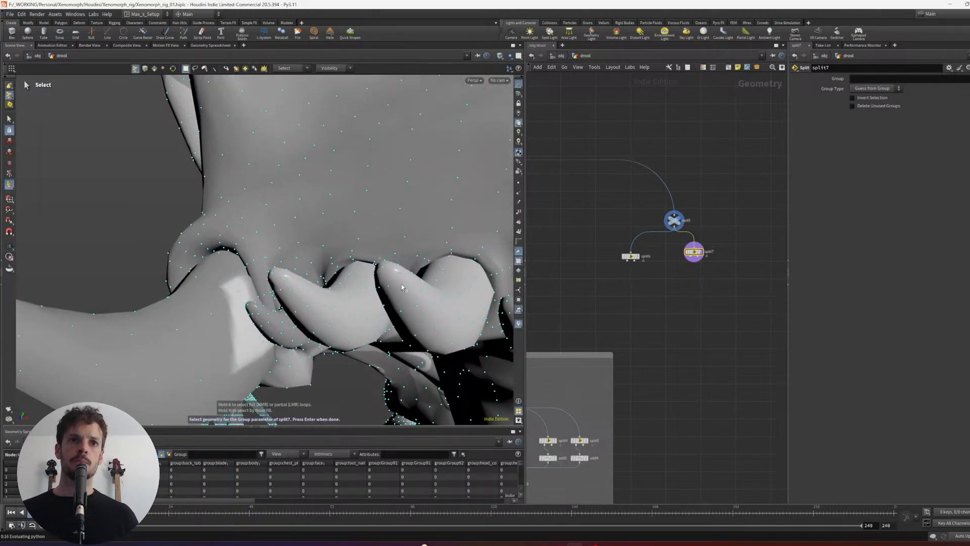
{"action": "right_click_drag", "start_coordinate": [403, 287], "coordinate": [397, 264], "text": "alt"}
{"action": "key", "text": "Tab"}
{"action": "key", "text": "Escape"}
{"action": "key", "text": "ctrl+z"}
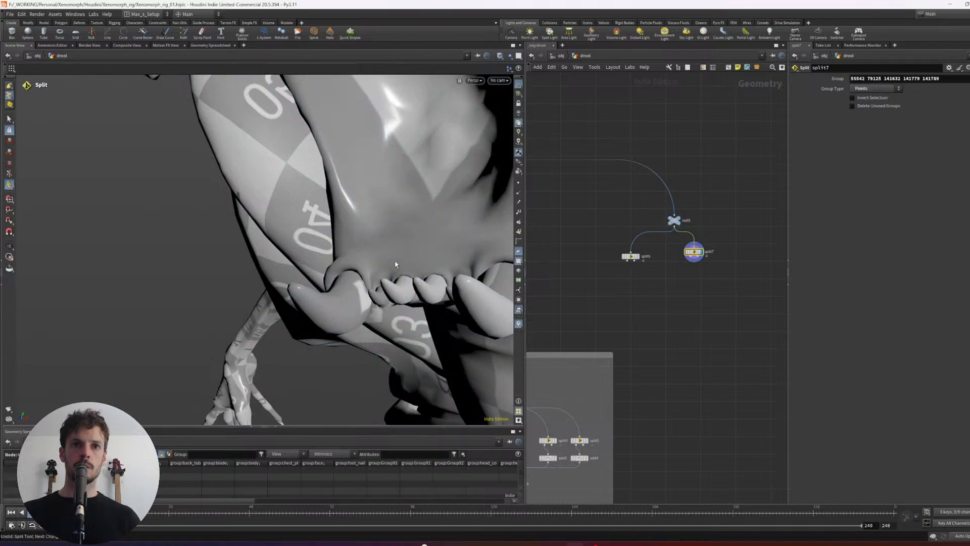
- Arrange the split6 and split7 nodes evenly side by side beneath null5
{"action": "key", "text": "l"}
{"action": "mouse_move", "coordinate": [646, 259]}
{"action": "left_mouse_down"}
{"action": "mouse_move", "coordinate": [628, 252]}
{"action": "mouse_move", "coordinate": [648, 258]}
{"action": "left_mouse_up"}
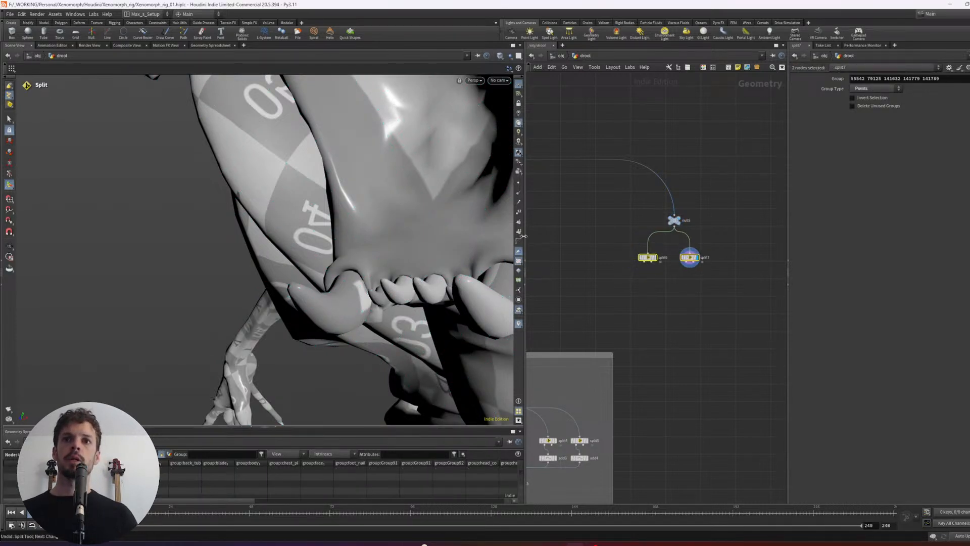
{"action": "right_click_drag", "start_coordinate": [420, 273], "coordinate": [361, 283], "text": "alt"}
{"action": "scroll", "coordinate": [636, 288], "scroll_direction": "down", "scroll_amount": 2}
- Duplicate two Add nodes from the existing drool branch and place them below the two new Split nodes
{"action": "middle_click_drag", "start_coordinate": [636, 288], "coordinate": [694, 240]}
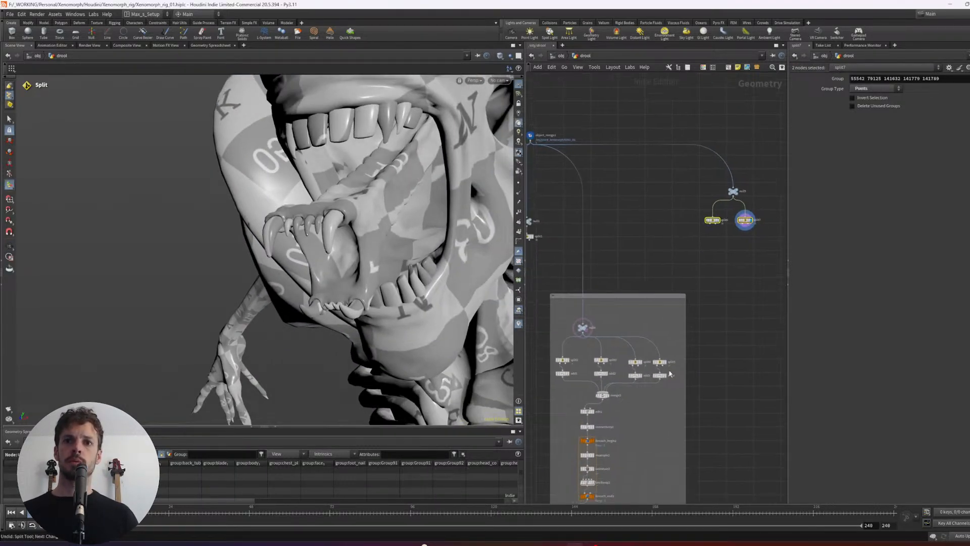
{"action": "left_click_drag", "start_coordinate": [639, 376], "coordinate": [701, 284]}
{"action": "left_click", "coordinate": [661, 376]}
{"action": "scroll", "coordinate": [705, 241], "scroll_direction": "up", "scroll_amount": 2}
{"action": "key", "text": "y"}
{"action": "left_click_drag", "start_coordinate": [716, 235], "coordinate": [712, 274]}
{"action": "left_click_drag", "start_coordinate": [712, 274], "coordinate": [756, 252], "text": "alt"}
- Rewire add6 so that it takes its input from split7 instead of split6
{"action": "left_click", "coordinate": [753, 223]}
{"action": "scroll", "coordinate": [744, 262], "scroll_direction": "down", "scroll_amount": 1}
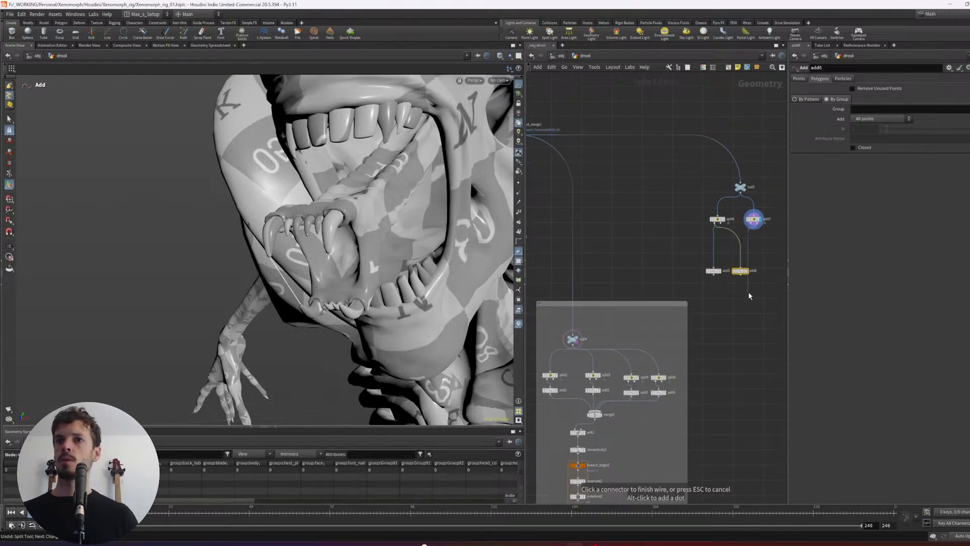
{"action": "left_click", "coordinate": [741, 268]}
{"action": "key", "text": "ctrl+z"}
{"action": "scroll", "coordinate": [759, 236], "scroll_direction": "up", "scroll_amount": 3}
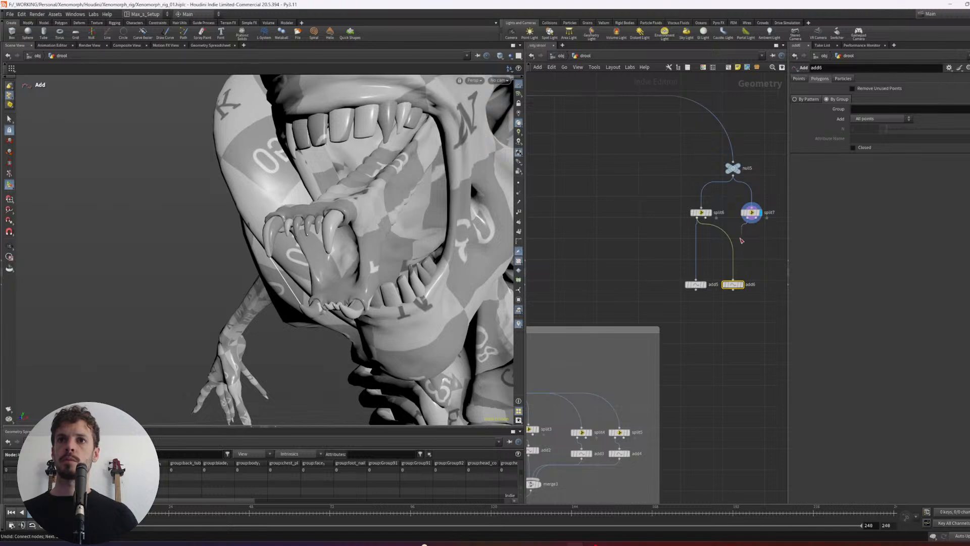
{"action": "left_click", "coordinate": [734, 278]}
- Align add5 and add6 beneath their Split nodes and display the line built by add5
{"action": "left_click_drag", "start_coordinate": [749, 303], "coordinate": [669, 272]}
{"action": "key", "text": "l"}
{"action": "left_click_drag", "start_coordinate": [743, 271], "coordinate": [754, 264]}
{"action": "left_click_drag", "start_coordinate": [760, 286], "coordinate": [694, 257]}
{"action": "key", "text": "r"}
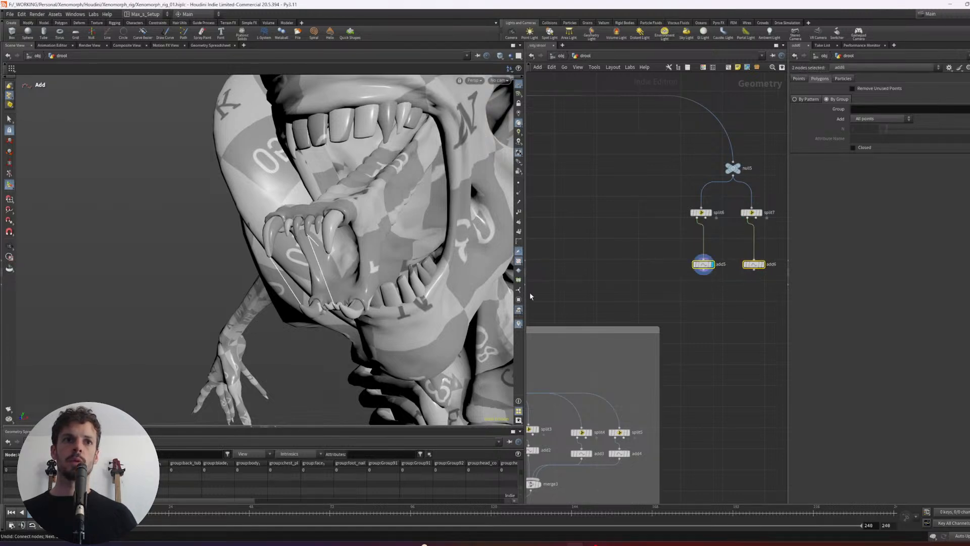
{"action": "left_click_drag", "start_coordinate": [344, 298], "coordinate": [405, 296], "text": "alt"}
{"action": "middle_click_drag", "start_coordinate": [672, 273], "coordinate": [652, 271]}
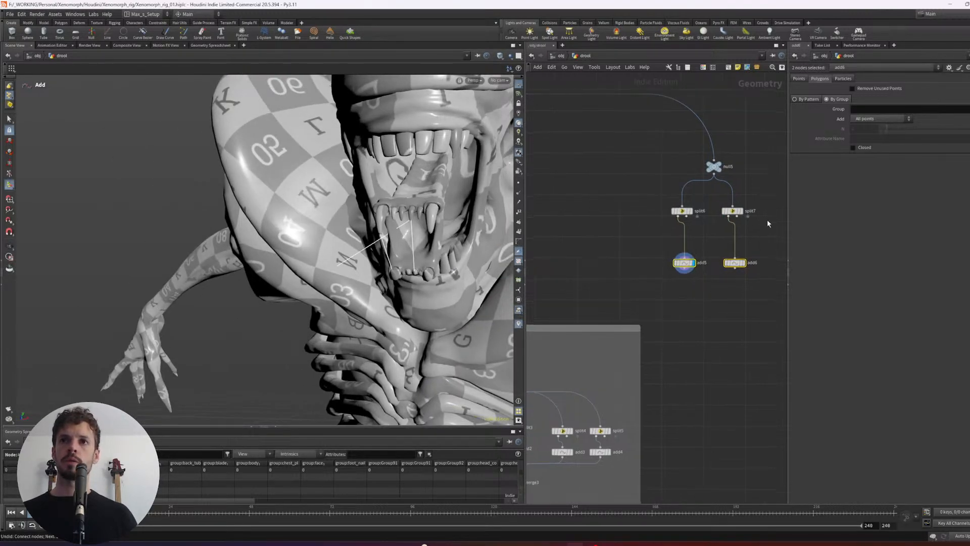
- Display split7 and clear its group of picked points
{"action": "left_click", "coordinate": [742, 211]}
{"action": "left_click_drag", "start_coordinate": [417, 250], "coordinate": [460, 228], "text": "alt"}
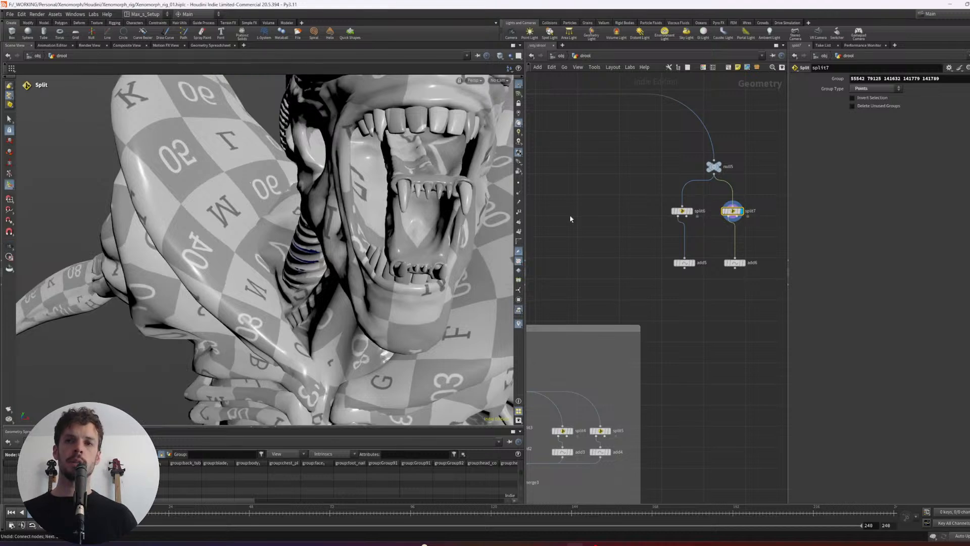
{"action": "mouse_move", "coordinate": [746, 206]}
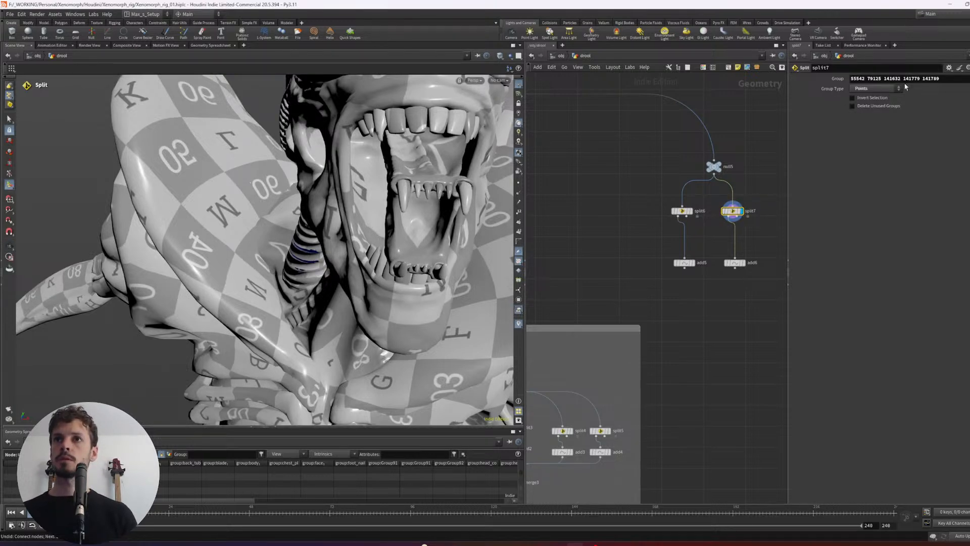
{"action": "left_click_drag", "start_coordinate": [861, 79], "coordinate": [845, 79]}
{"action": "key", "text": "BackSpace"}
{"action": "left_click", "coordinate": [769, 189]}
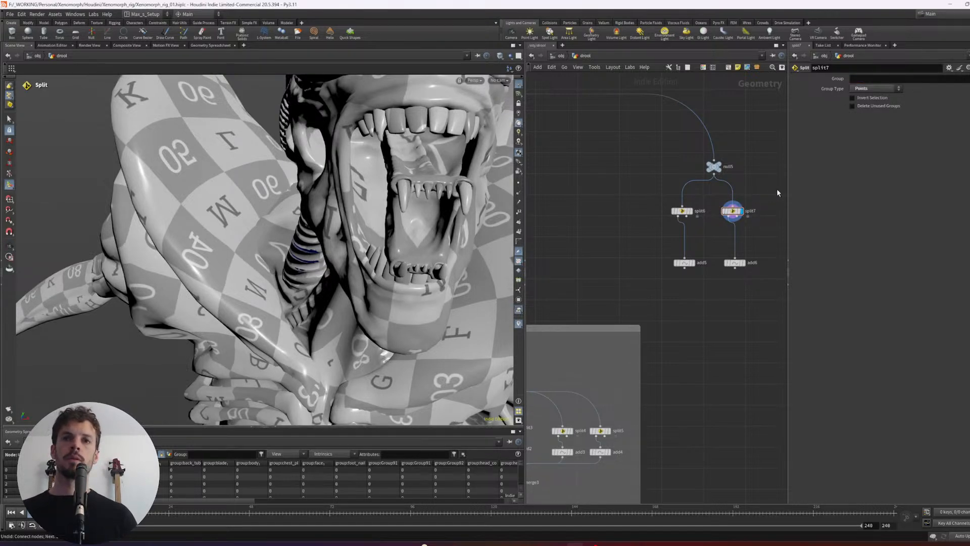
- Try to pick an upper and a lower inner-jaw tooth tip as split7's point group and display add6
{"action": "left_click_drag", "start_coordinate": [445, 203], "coordinate": [668, 187], "text": "alt"}
{"action": "left_click_drag", "start_coordinate": [435, 207], "coordinate": [374, 202], "text": "alt"}
{"action": "left_click", "coordinate": [969, 79]}
{"action": "right_click_drag", "start_coordinate": [380, 199], "coordinate": [370, 255], "text": "alt"}
{"action": "left_click_drag", "start_coordinate": [369, 254], "coordinate": [368, 231], "text": "alt"}
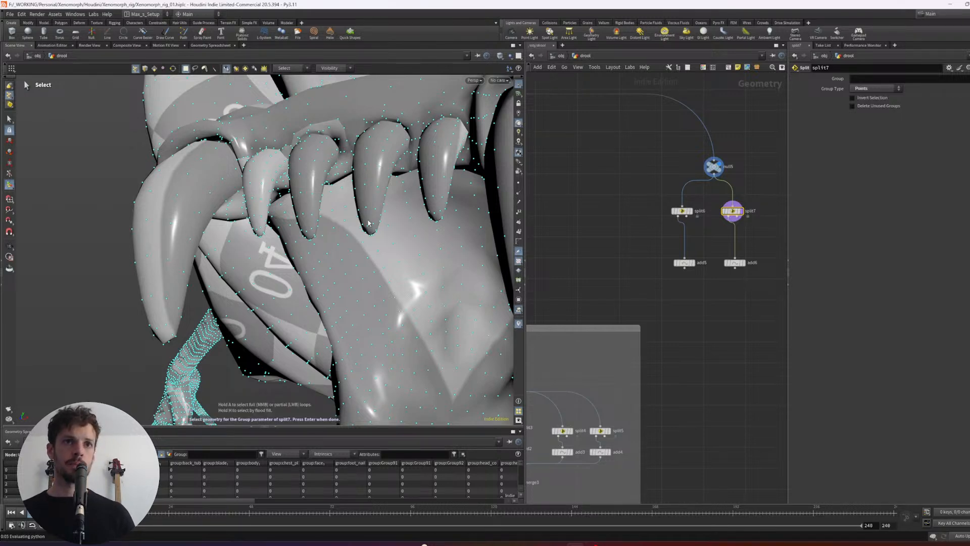
{"action": "left_click", "coordinate": [369, 223]}
{"action": "left_click_drag", "start_coordinate": [393, 240], "coordinate": [439, 325], "text": "alt"}
{"action": "scroll", "coordinate": [398, 312], "scroll_direction": "up", "scroll_amount": 5}
{"action": "scroll", "coordinate": [407, 308], "scroll_direction": "down", "scroll_amount": 4}
{"action": "scroll", "coordinate": [438, 326], "scroll_direction": "up", "scroll_amount": 5}
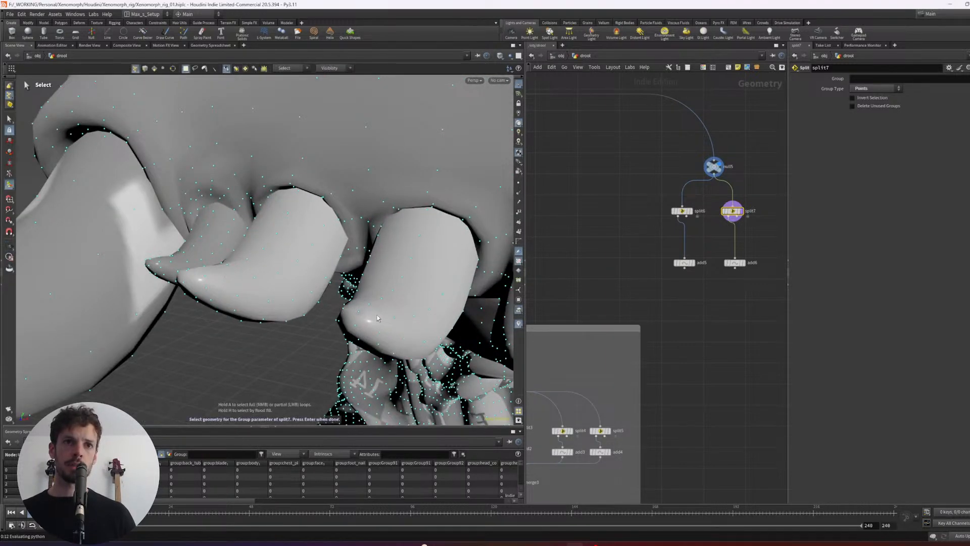
{"action": "key", "text": "Return"}
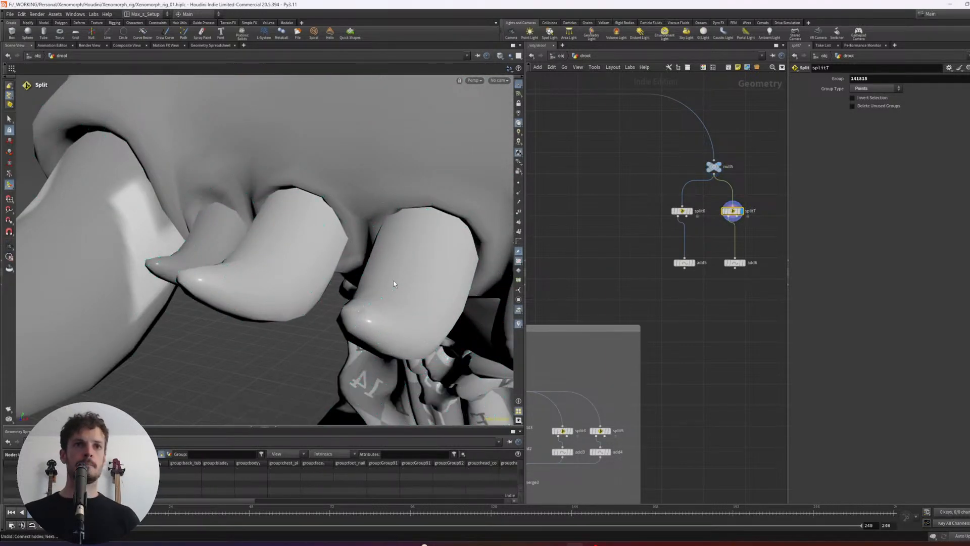
{"action": "key", "text": "Down"}
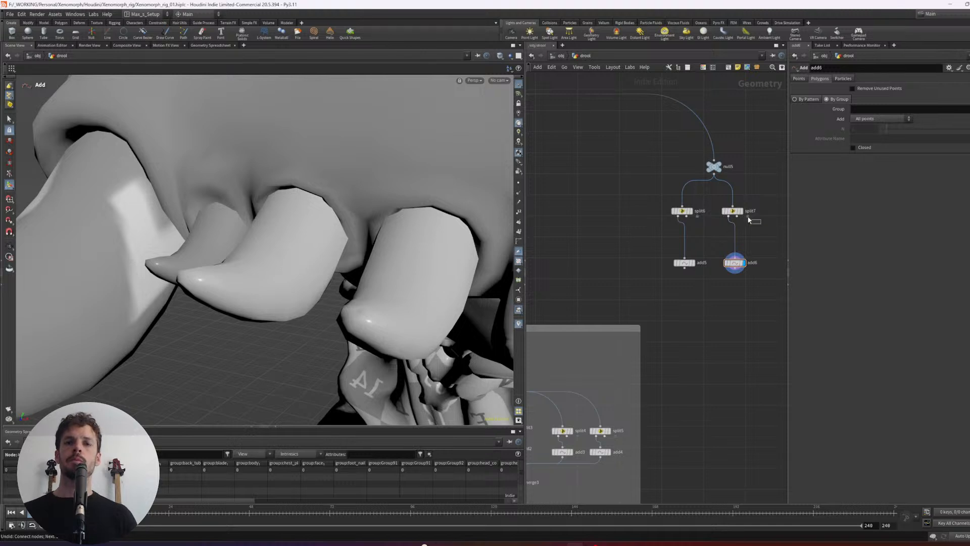
- Empty split7's point group and display split7
{"action": "left_click", "coordinate": [723, 210]}
{"action": "left_click_drag", "start_coordinate": [900, 81], "coordinate": [754, 126]}
{"action": "key", "text": "BackSpace"}
{"action": "key", "text": "Return"}
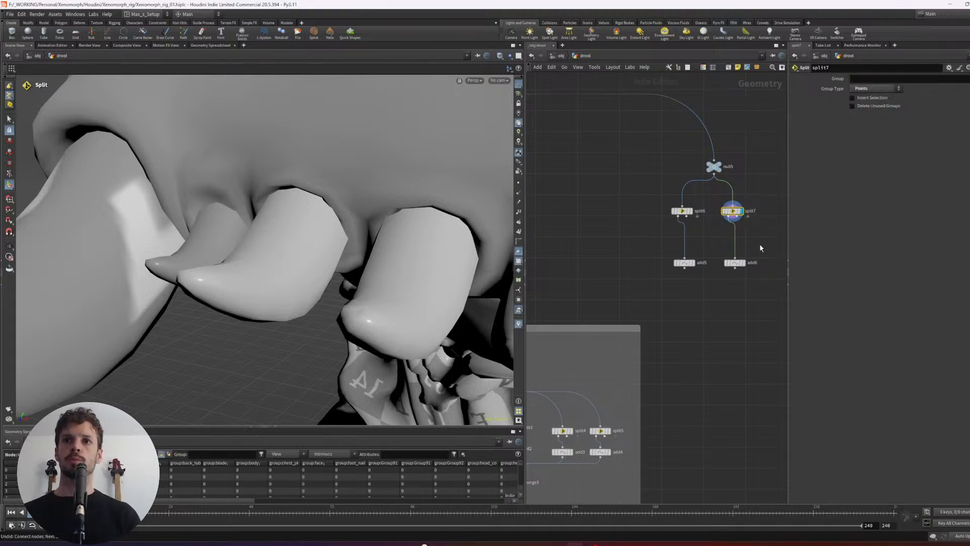
- Set split7's group to two points, an upper inner-jaw tooth tip and the matching small lower tooth tip
{"action": "scroll", "coordinate": [423, 208], "scroll_direction": "down", "scroll_amount": 5}
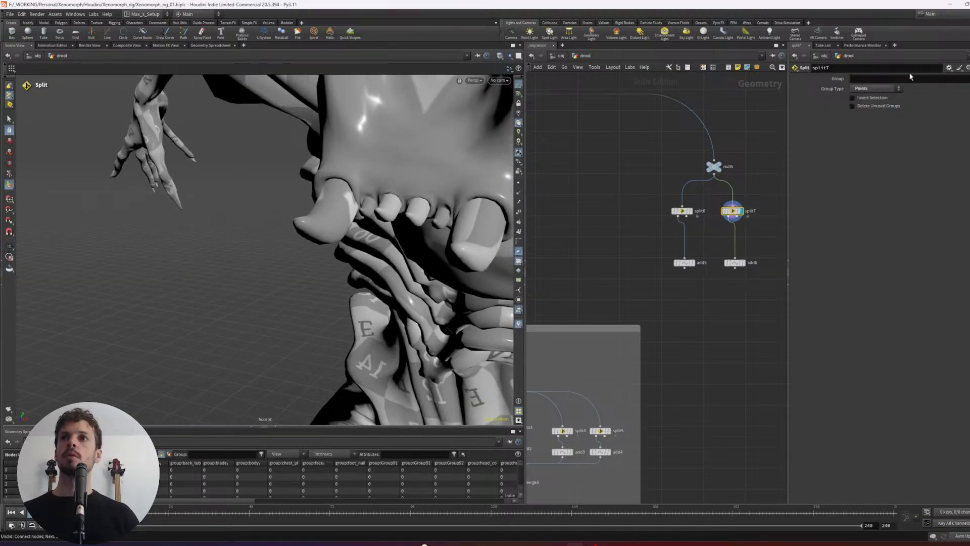
{"action": "left_click", "coordinate": [969, 79]}
{"action": "middle_click_drag", "start_coordinate": [420, 171], "coordinate": [402, 303], "text": "alt"}
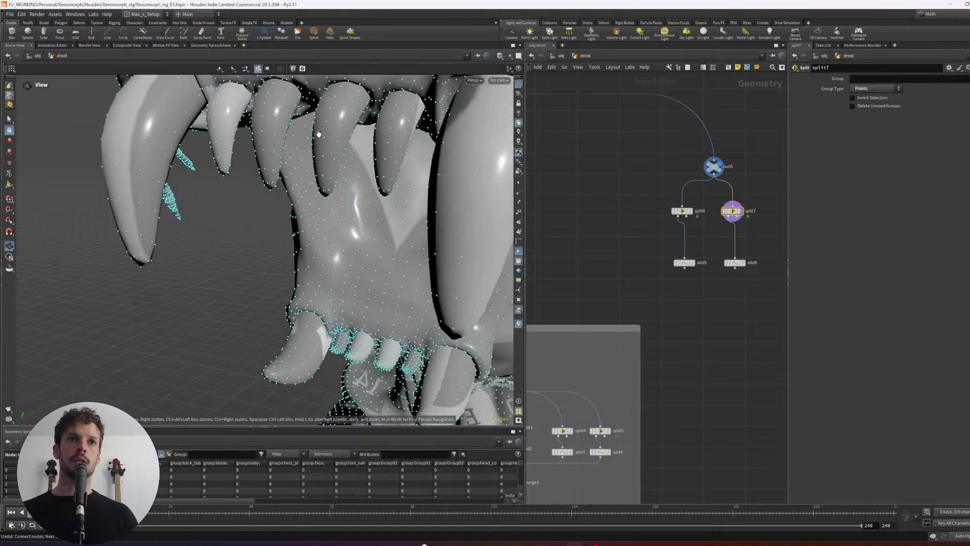
{"action": "left_click_drag", "start_coordinate": [317, 135], "coordinate": [252, 159], "text": "alt"}
{"action": "right_click_drag", "start_coordinate": [238, 162], "coordinate": [333, 172], "text": "alt"}
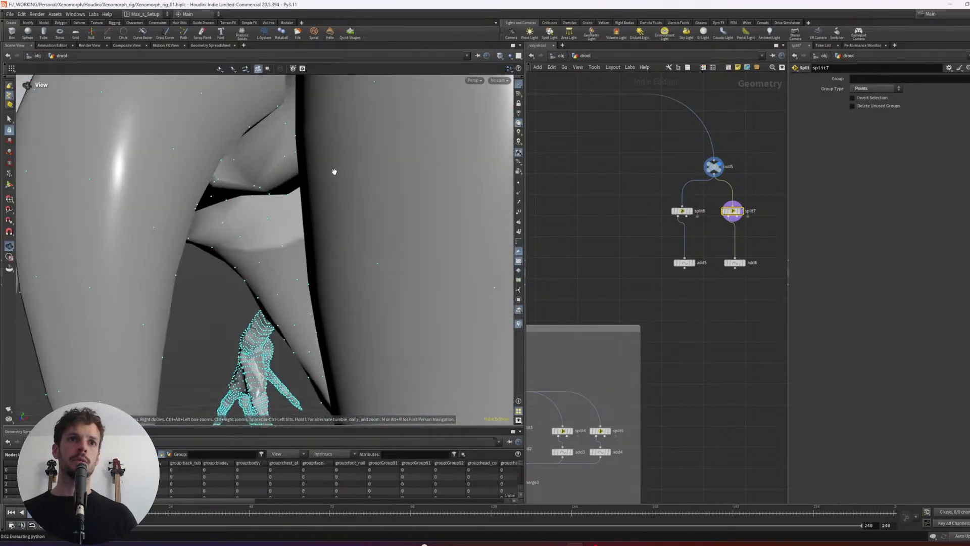
{"action": "right_click", "coordinate": [332, 173]}
{"action": "left_click", "coordinate": [373, 151]}
{"action": "scroll", "coordinate": [374, 150], "scroll_direction": "down", "scroll_amount": 5}
{"action": "left_click_drag", "start_coordinate": [374, 150], "coordinate": [395, 147], "text": "alt"}
{"action": "scroll", "coordinate": [398, 147], "scroll_direction": "up", "scroll_amount": 5}
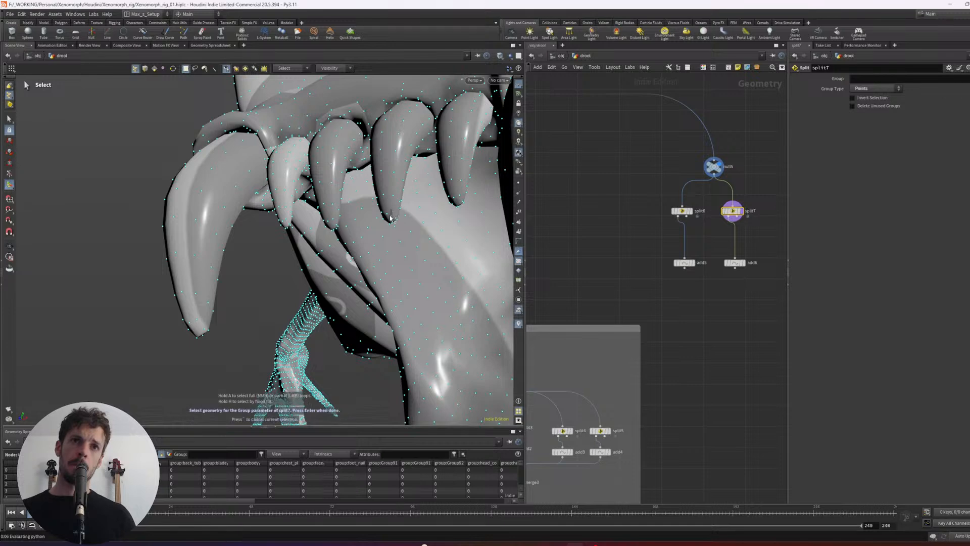
{"action": "left_click_drag", "start_coordinate": [403, 221], "coordinate": [433, 267], "text": "alt"}
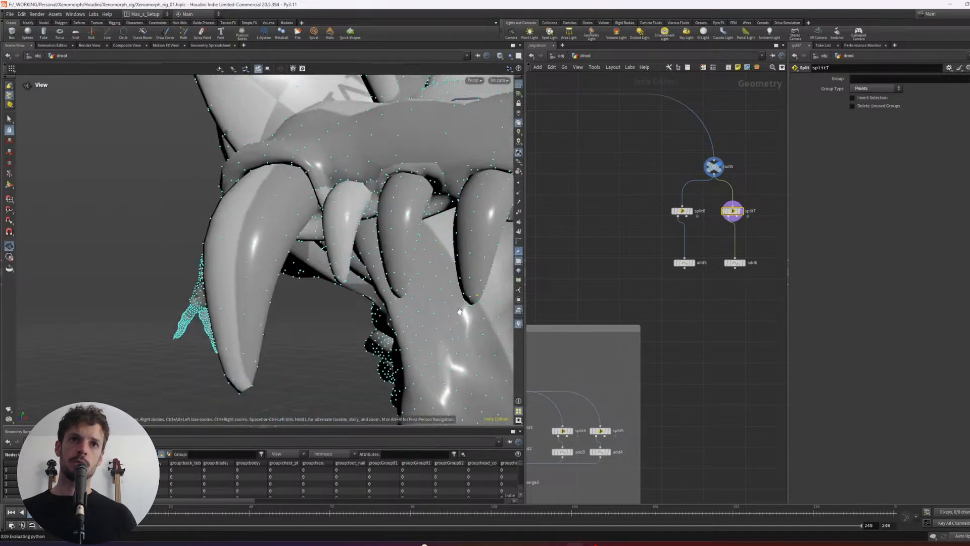
{"action": "middle_click_drag", "start_coordinate": [441, 353], "coordinate": [417, 233], "text": "alt"}
{"action": "scroll", "coordinate": [441, 306], "scroll_direction": "up", "scroll_amount": 3}
{"action": "key", "text": "Return"}
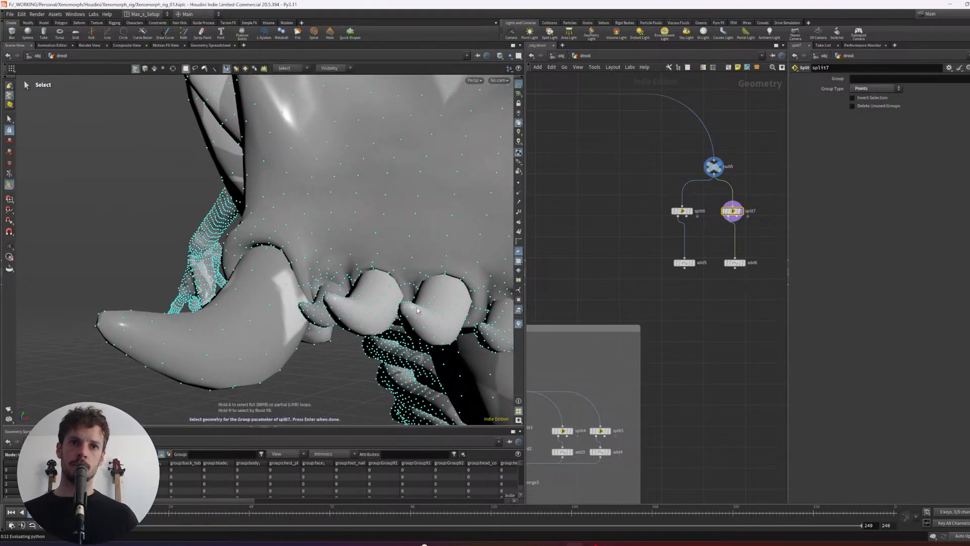
{"action": "key", "text": "Return"}
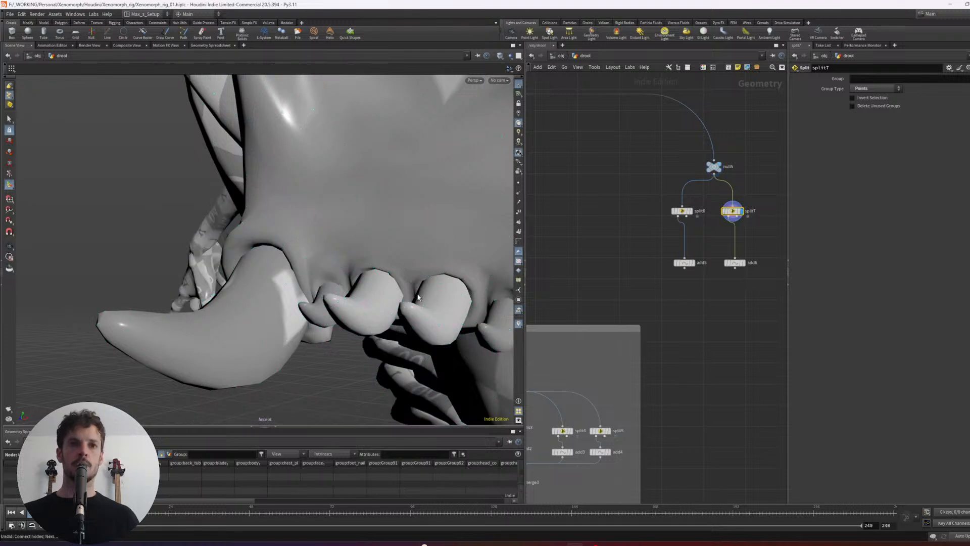
- Combine add5 and add6 with a Merge node placed beneath them and display the merged lines
{"action": "left_click", "coordinate": [735, 268]}
{"action": "key", "text": "Escape"}
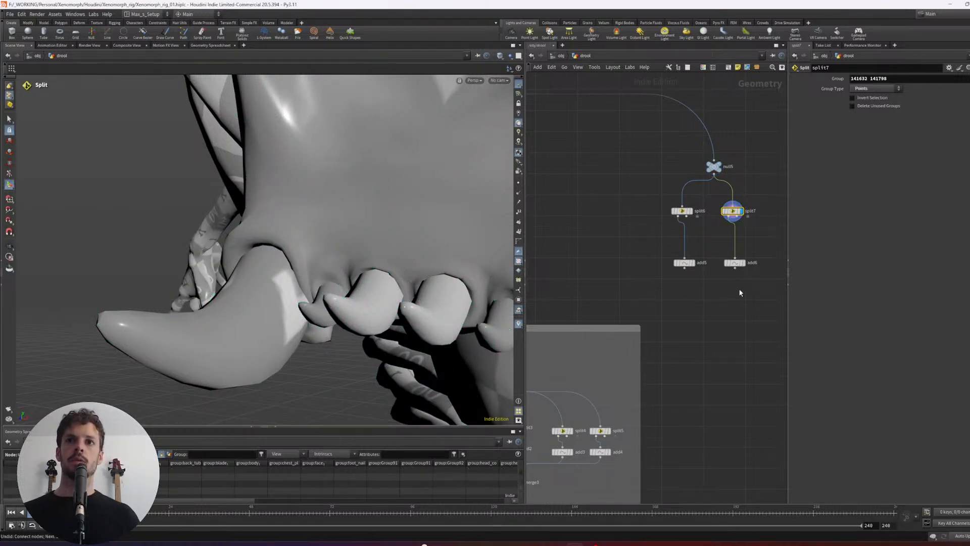
{"action": "left_click", "coordinate": [744, 262]}
{"action": "left_click_drag", "start_coordinate": [729, 294], "coordinate": [669, 263]}
{"action": "left_click", "coordinate": [686, 270], "text": "alt"}
{"action": "left_click_drag", "start_coordinate": [753, 332], "coordinate": [698, 292]}
{"action": "scroll", "coordinate": [720, 319], "scroll_direction": "down", "scroll_amount": 6}
{"action": "middle_click_drag", "start_coordinate": [705, 374], "coordinate": [717, 274]}
{"action": "scroll", "coordinate": [654, 312], "scroll_direction": "up", "scroll_amount": 1}
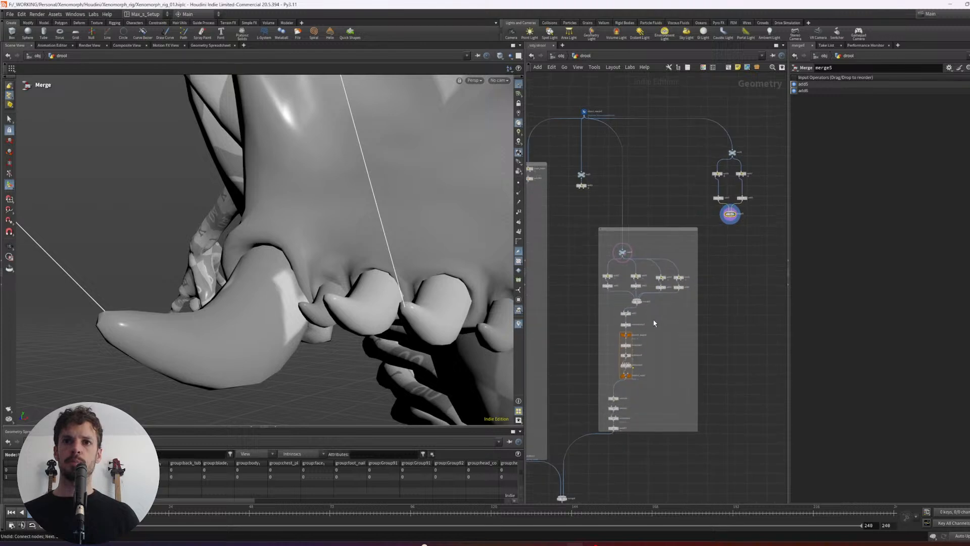
- Duplicate the existing branch's nodes from Add through the for-each block, feed merge5 into the copy, and display foreach_end3
{"action": "left_click_drag", "start_coordinate": [662, 311], "coordinate": [612, 383]}
{"action": "left_click_drag", "start_coordinate": [626, 314], "coordinate": [741, 258], "text": "alt"}
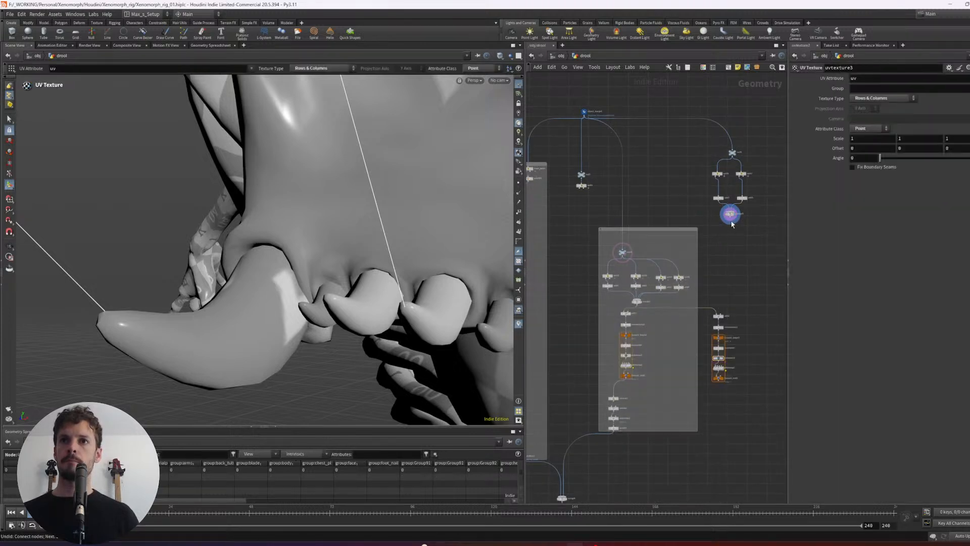
{"action": "left_click_drag", "start_coordinate": [732, 221], "coordinate": [719, 313]}
{"action": "scroll", "coordinate": [743, 264], "scroll_direction": "up", "scroll_amount": 3}
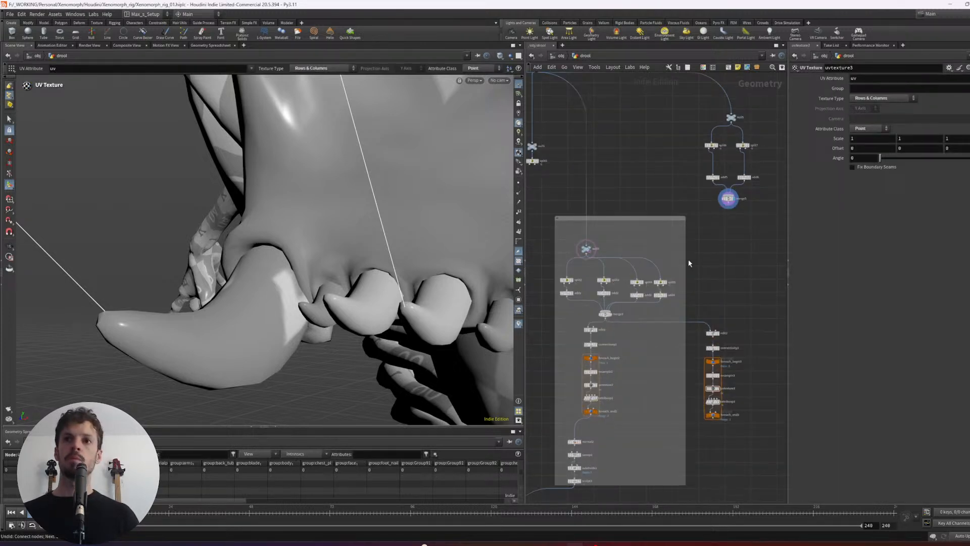
{"action": "left_click_drag", "start_coordinate": [729, 204], "coordinate": [710, 327]}
{"action": "left_click_drag", "start_coordinate": [752, 430], "coordinate": [710, 409]}
{"action": "key", "text": "r"}
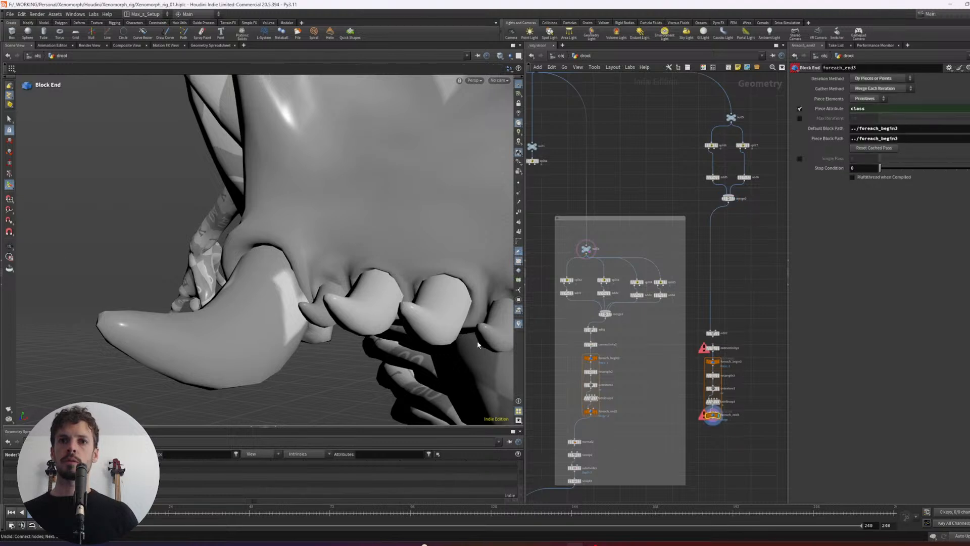
- Delete the copied Add node and connect merge5 directly to connectivity3
{"action": "left_click_drag", "start_coordinate": [713, 334], "coordinate": [720, 269]}
{"action": "left_click_drag", "start_coordinate": [755, 240], "coordinate": [713, 276]}
{"action": "key", "text": "Delete"}
{"action": "left_click_drag", "start_coordinate": [729, 203], "coordinate": [721, 350]}
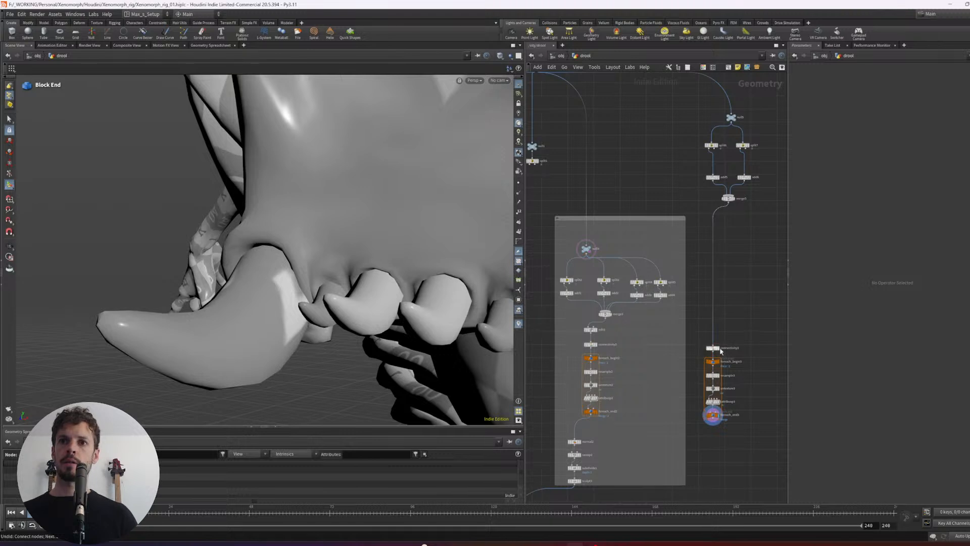
{"action": "left_click_drag", "start_coordinate": [714, 409], "coordinate": [711, 410]}
- Duplicate the Normal and Sweep nodes beneath foreach_end3, connect them in sequence, and display the sweep
{"action": "scroll", "coordinate": [758, 425], "scroll_direction": "down", "scroll_amount": 1}
{"action": "middle_click_drag", "start_coordinate": [760, 404], "coordinate": [765, 362]}
{"action": "left_click_drag", "start_coordinate": [636, 390], "coordinate": [685, 425]}
{"action": "left_click", "coordinate": [737, 401]}
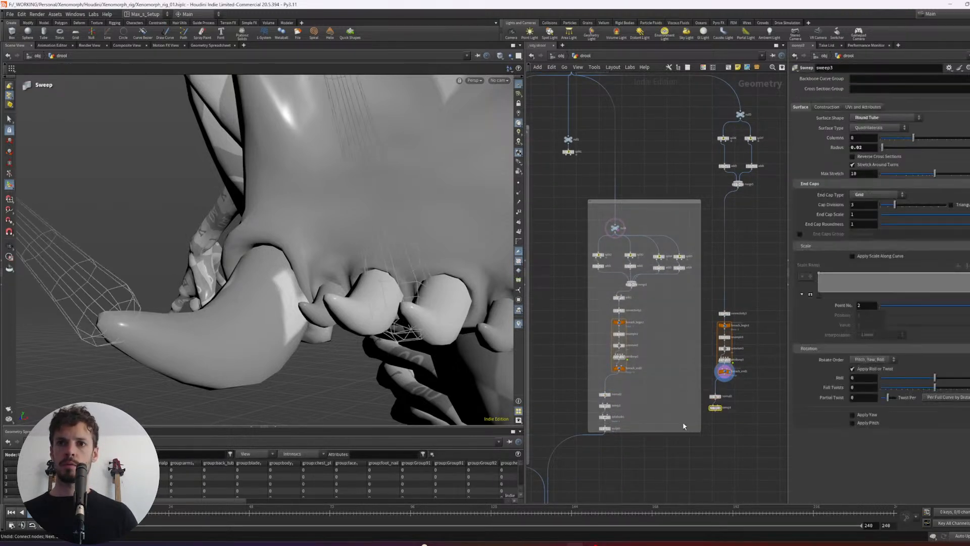
{"action": "key", "text": "r"}
{"action": "scroll", "coordinate": [714, 421], "scroll_direction": "up", "scroll_amount": 1}
- Copy the Subdivide node onto the end of the new sweep, align the copied chain, and display subdivide2
{"action": "left_click_drag", "start_coordinate": [596, 418], "coordinate": [730, 403], "text": "alt"}
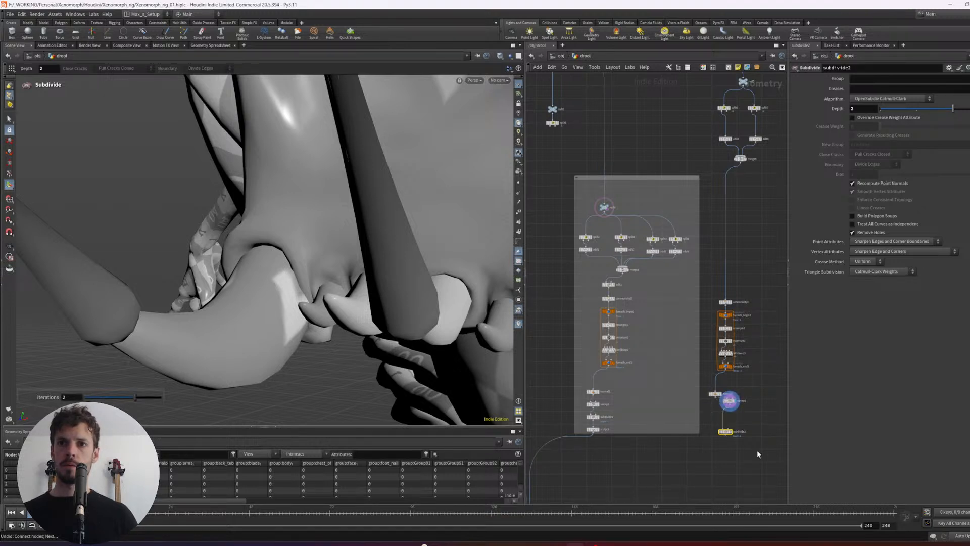
{"action": "left_click_drag", "start_coordinate": [756, 455], "coordinate": [711, 383]}
{"action": "key", "text": "l"}
{"action": "left_click_drag", "start_coordinate": [748, 428], "coordinate": [735, 279]}
{"action": "key", "text": "l"}
{"action": "left_click", "coordinate": [756, 266]}
{"action": "left_click", "coordinate": [739, 378]}
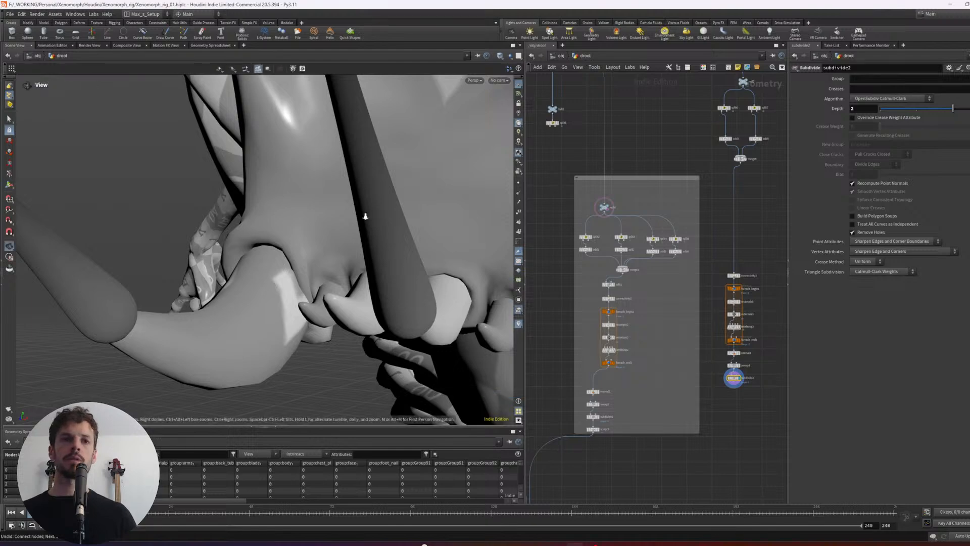
- Examine the new drool strands between the inner-jaw teeth from several sides
{"action": "right_click_drag", "start_coordinate": [364, 215], "coordinate": [323, 223], "text": "alt"}
{"action": "left_click_drag", "start_coordinate": [324, 222], "coordinate": [401, 248], "text": "alt"}
{"action": "right_click_drag", "start_coordinate": [400, 248], "coordinate": [408, 231], "text": "alt"}
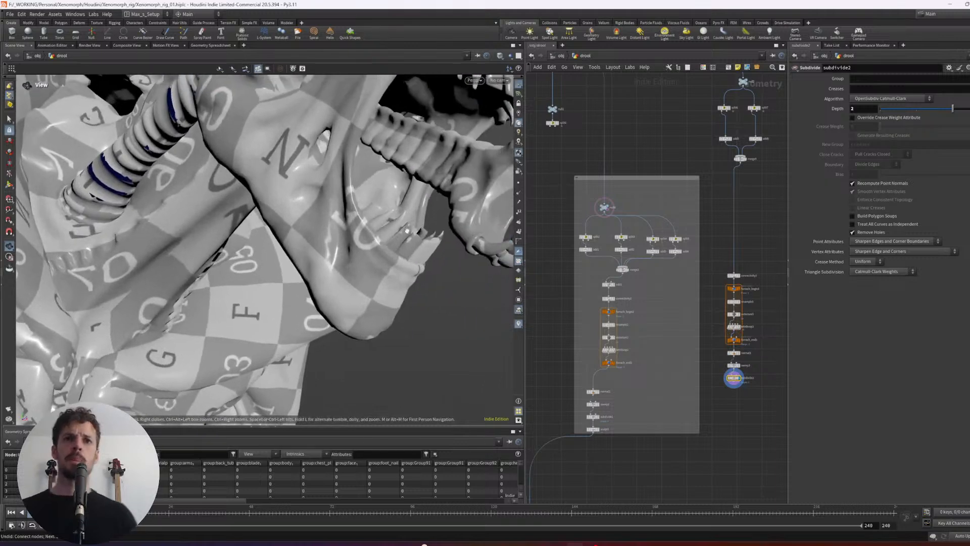
{"action": "left_click_drag", "start_coordinate": [408, 231], "coordinate": [321, 234], "text": "alt"}
{"action": "right_click_drag", "start_coordinate": [357, 245], "coordinate": [426, 223], "text": "alt"}
{"action": "middle_click_drag", "start_coordinate": [426, 223], "coordinate": [365, 239], "text": "alt"}
- Add a Sculpt node below subdivide2, connected to its output, and display it
{"action": "middle_click_drag", "start_coordinate": [730, 413], "coordinate": [687, 352]}
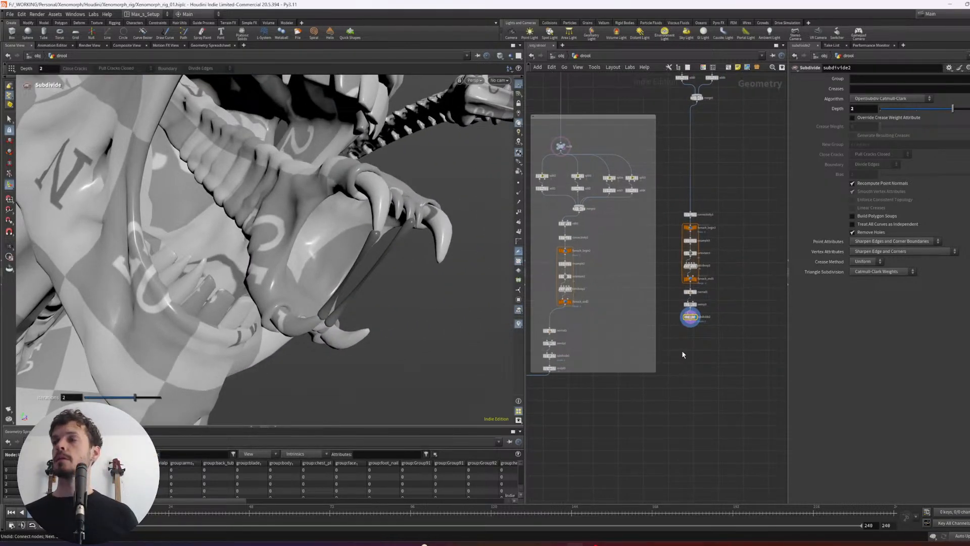
{"action": "right_click_drag", "start_coordinate": [709, 370], "coordinate": [715, 354]}
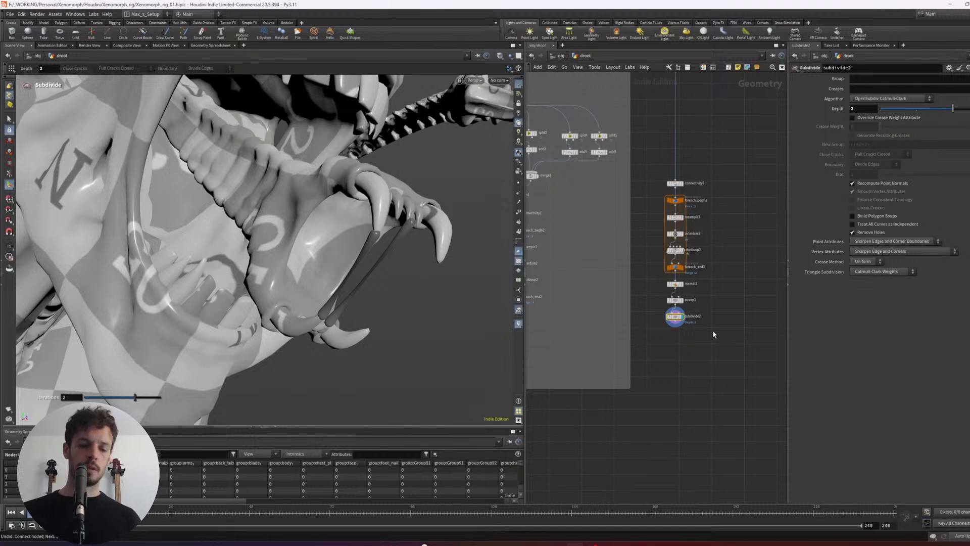
{"action": "key", "text": "Tab"}
{"action": "type", "text": "null"}
{"action": "key", "text": "Return"}
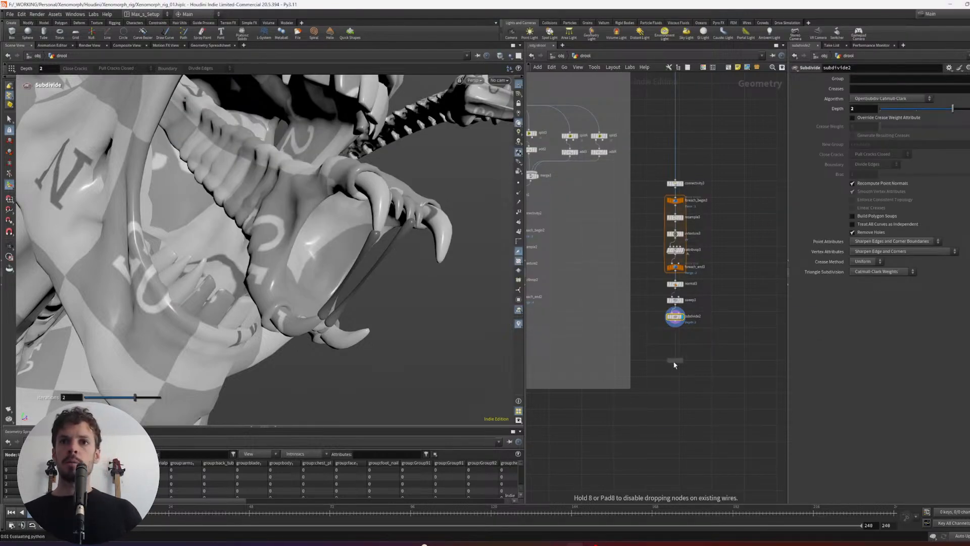
{"action": "left_click", "coordinate": [675, 362]}
{"action": "scroll", "coordinate": [662, 343], "scroll_direction": "up", "scroll_amount": 4}
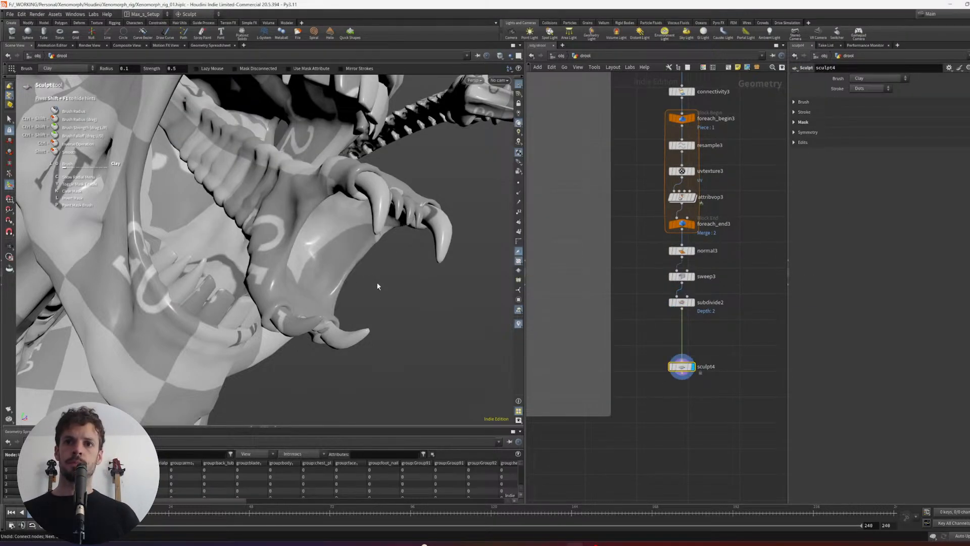
- Reshape the outer strand's upper end around the upper fang tip using the Move brush with a radius of about 0.02
{"action": "left_click_drag", "start_coordinate": [378, 286], "coordinate": [412, 255], "text": "alt"}
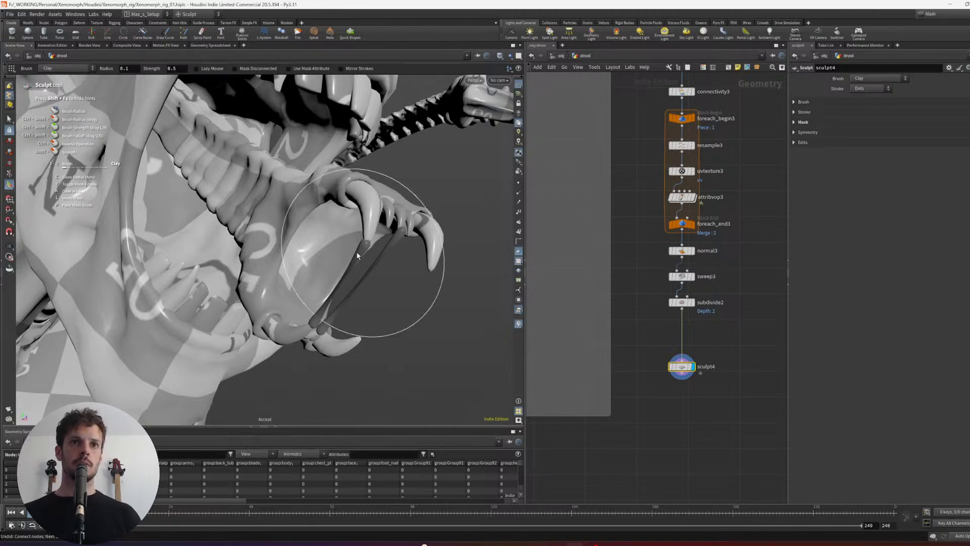
{"action": "mouse_move", "coordinate": [361, 248]}
{"action": "left_mouse_down", "text": "ctrl+shift"}
{"action": "mouse_move", "coordinate": [332, 253]}
{"action": "mouse_move", "coordinate": [380, 242]}
{"action": "mouse_move", "coordinate": [378, 227]}
{"action": "left_mouse_up", "text": "ctrl+shift"}
{"action": "scroll", "coordinate": [374, 245], "scroll_direction": "up", "scroll_amount": 3, "text": "alt"}
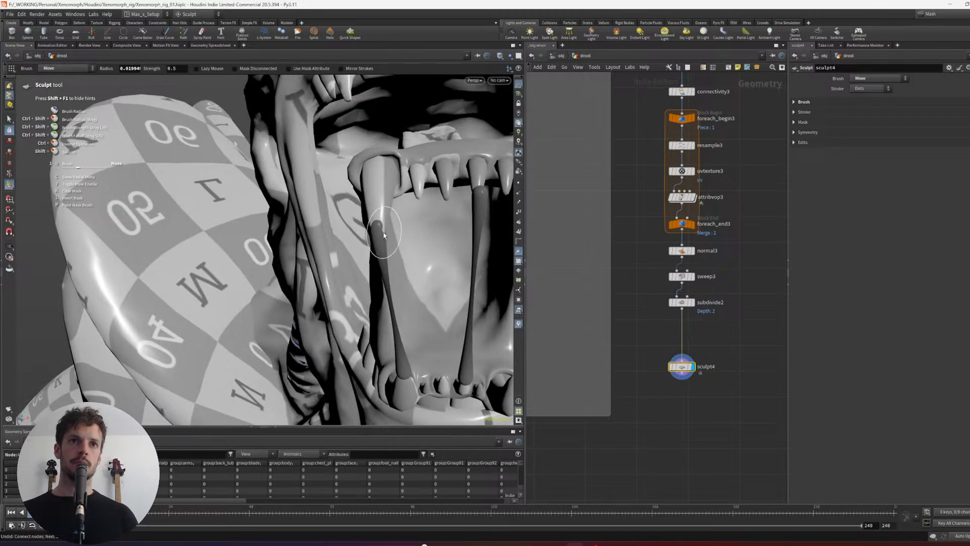
{"action": "mouse_move", "coordinate": [383, 233]}
{"action": "left_mouse_down", "text": "alt"}
{"action": "mouse_move", "coordinate": [358, 223]}
{"action": "mouse_move", "coordinate": [393, 227]}
{"action": "mouse_move", "coordinate": [400, 238]}
{"action": "mouse_move", "coordinate": [400, 221]}
{"action": "mouse_move", "coordinate": [396, 237]}
{"action": "mouse_move", "coordinate": [380, 229]}
{"action": "mouse_move", "coordinate": [373, 259]}
{"action": "mouse_move", "coordinate": [366, 243]}
{"action": "mouse_move", "coordinate": [323, 257]}
{"action": "mouse_move", "coordinate": [348, 253]}
{"action": "left_mouse_up", "text": "alt"}
{"action": "right_click_drag", "start_coordinate": [348, 252], "coordinate": [343, 237], "text": "alt"}
- Smooth the inner strand's lower end at the small lower tooth and fit it with the Move brush
{"action": "key", "text": "6"}
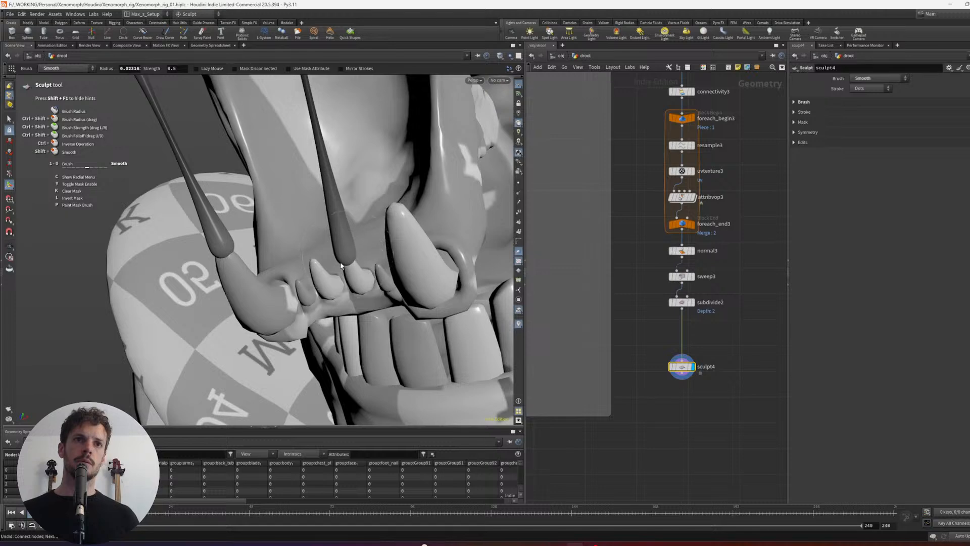
{"action": "left_click_drag", "start_coordinate": [342, 265], "coordinate": [347, 258], "text": "shift"}
{"action": "left_click_drag", "start_coordinate": [347, 259], "coordinate": [349, 270], "text": "alt"}
{"action": "mouse_move", "coordinate": [349, 270]}
{"action": "left_mouse_down", "text": "alt"}
{"action": "mouse_move", "coordinate": [385, 286]}
{"action": "mouse_move", "coordinate": [363, 270]}
{"action": "mouse_move", "coordinate": [426, 354]}
{"action": "mouse_move", "coordinate": [373, 295]}
{"action": "mouse_move", "coordinate": [321, 272]}
{"action": "left_mouse_up", "text": "alt"}
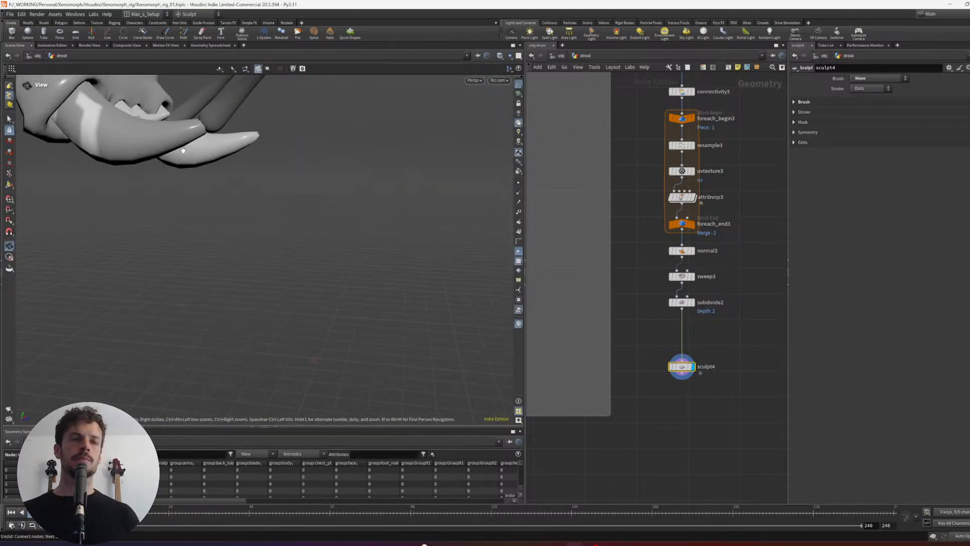
{"action": "left_click_drag", "start_coordinate": [183, 151], "coordinate": [207, 190], "text": "alt"}
{"action": "middle_click_drag", "start_coordinate": [207, 147], "coordinate": [255, 238], "text": "alt"}
{"action": "mouse_move", "coordinate": [265, 279]}
{"action": "left_mouse_down", "text": "alt"}
{"action": "mouse_move", "coordinate": [252, 297]}
{"action": "mouse_move", "coordinate": [239, 270]}
{"action": "mouse_move", "coordinate": [230, 279]}
{"action": "mouse_move", "coordinate": [232, 223]}
{"action": "mouse_move", "coordinate": [255, 306]}
{"action": "left_mouse_up", "text": "alt"}
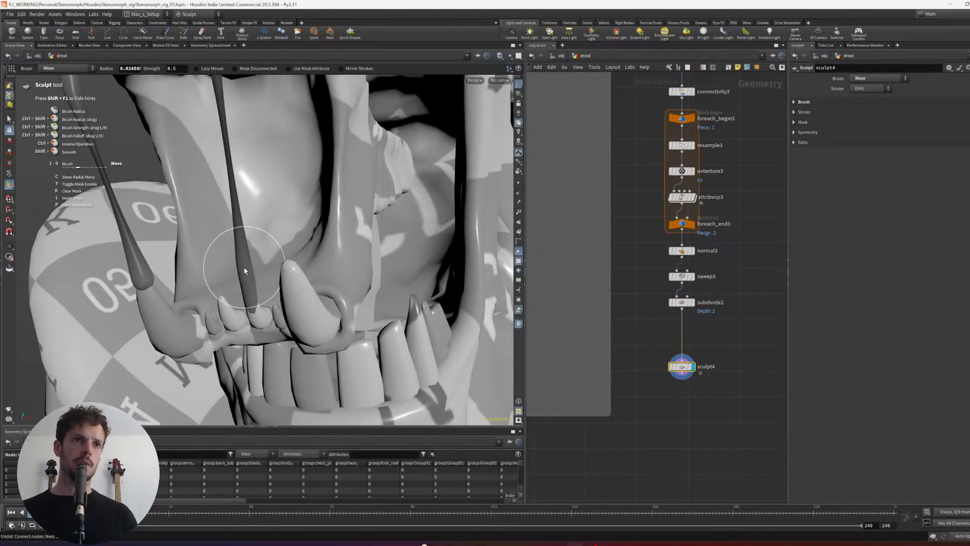
- Smooth the outer strand's lower end at the large lower fang and fit it over the tip with the Move brush
{"action": "mouse_move", "coordinate": [217, 278]}
{"action": "left_mouse_down", "text": "alt"}
{"action": "mouse_move", "coordinate": [231, 268]}
{"action": "mouse_move", "coordinate": [212, 268]}
{"action": "mouse_move", "coordinate": [206, 298]}
{"action": "left_mouse_up", "text": "alt"}
{"action": "mouse_move", "coordinate": [206, 299]}
{"action": "left_mouse_down", "text": "alt"}
{"action": "mouse_move", "coordinate": [286, 310]}
{"action": "mouse_move", "coordinate": [270, 201]}
{"action": "mouse_move", "coordinate": [260, 213]}
{"action": "left_mouse_up", "text": "alt"}
{"action": "key", "text": "shift"}
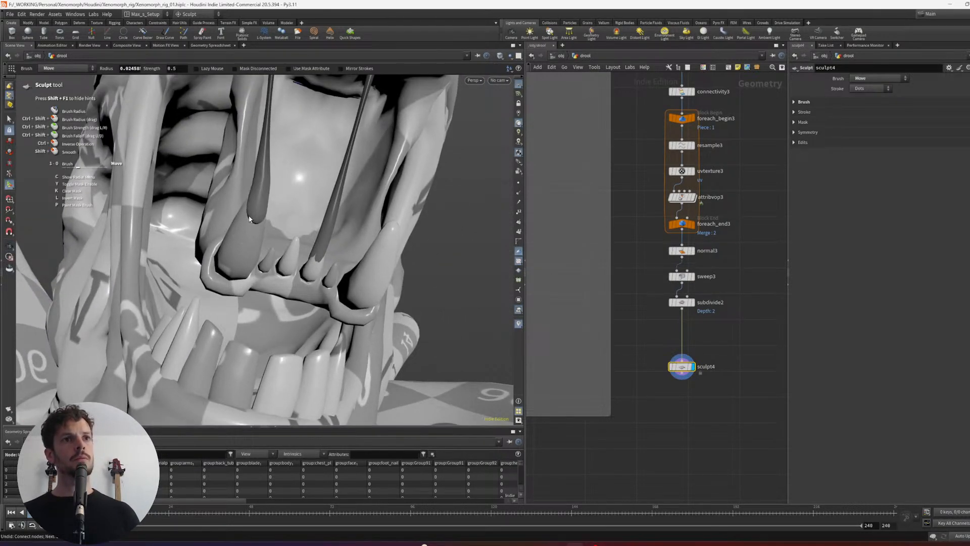
{"action": "left_click_drag", "start_coordinate": [236, 216], "coordinate": [206, 216], "text": "alt"}
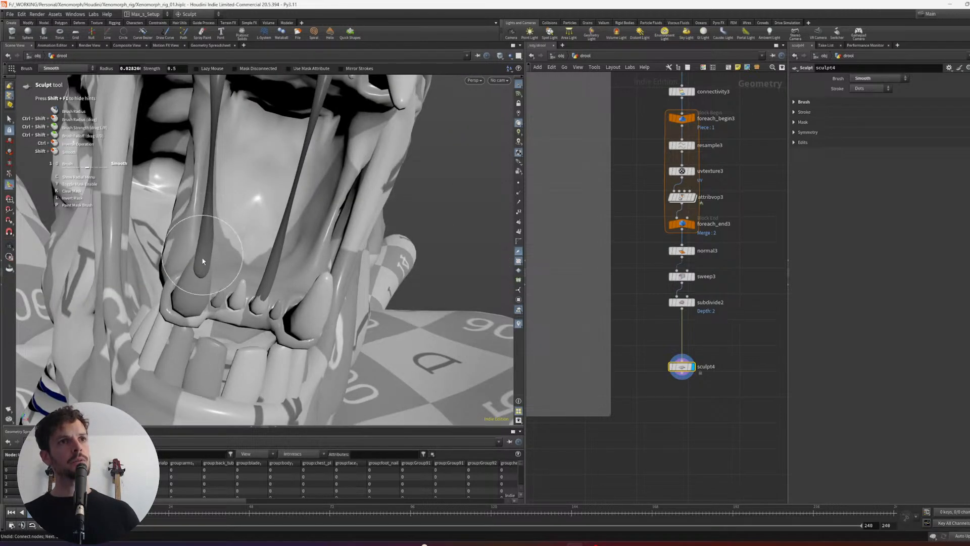
{"action": "left_click_drag", "start_coordinate": [201, 268], "coordinate": [229, 271], "text": "alt"}
{"action": "left_click_drag", "start_coordinate": [205, 272], "coordinate": [182, 265]}
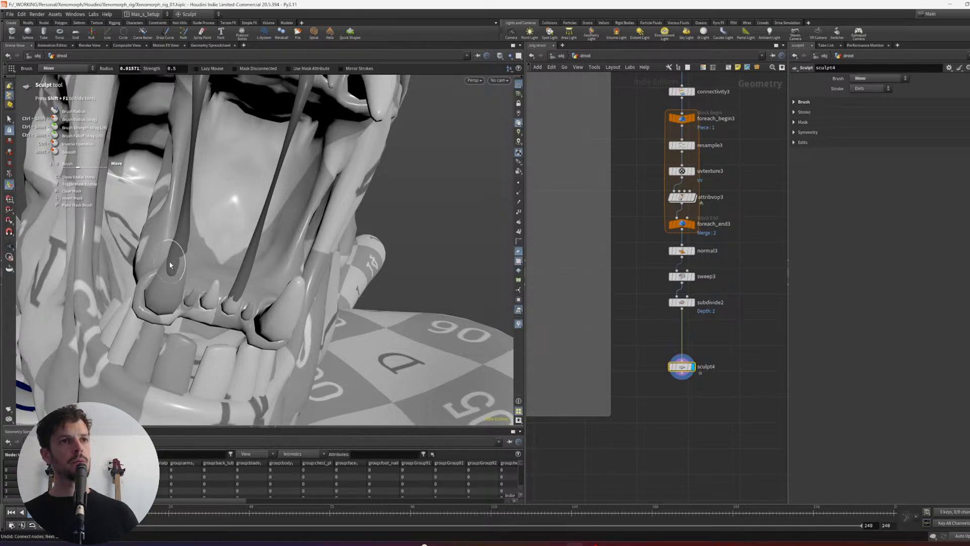
{"action": "left_click_drag", "start_coordinate": [177, 263], "coordinate": [169, 268], "text": "shift"}
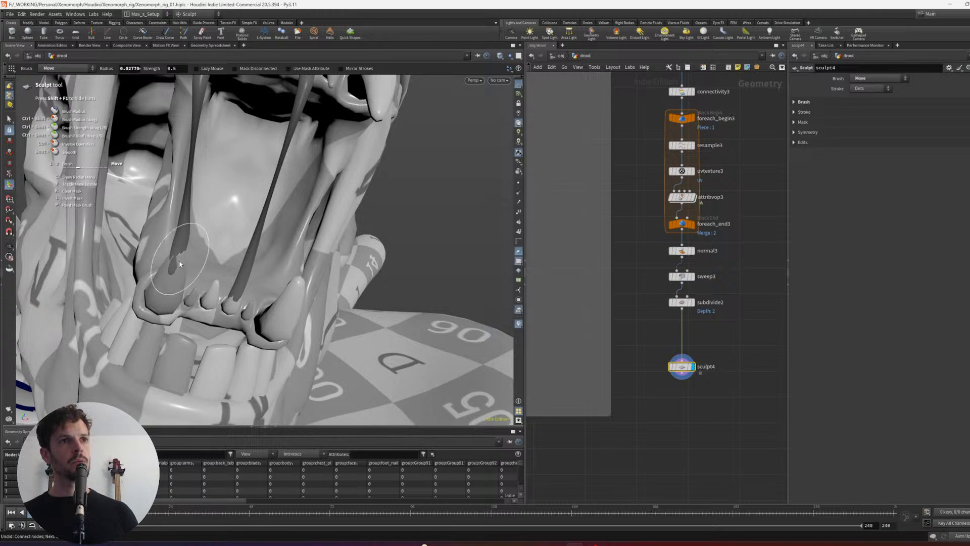
- Thicken the outer strand's lower end with the Inflate brush at a radius of about 0.028
{"action": "right_click", "coordinate": [179, 241]}
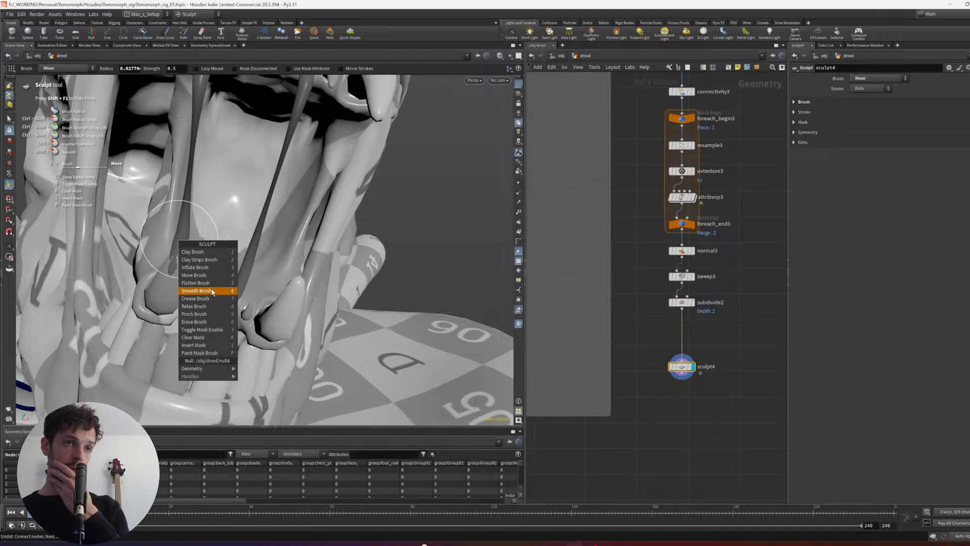
{"action": "left_click", "coordinate": [205, 270]}
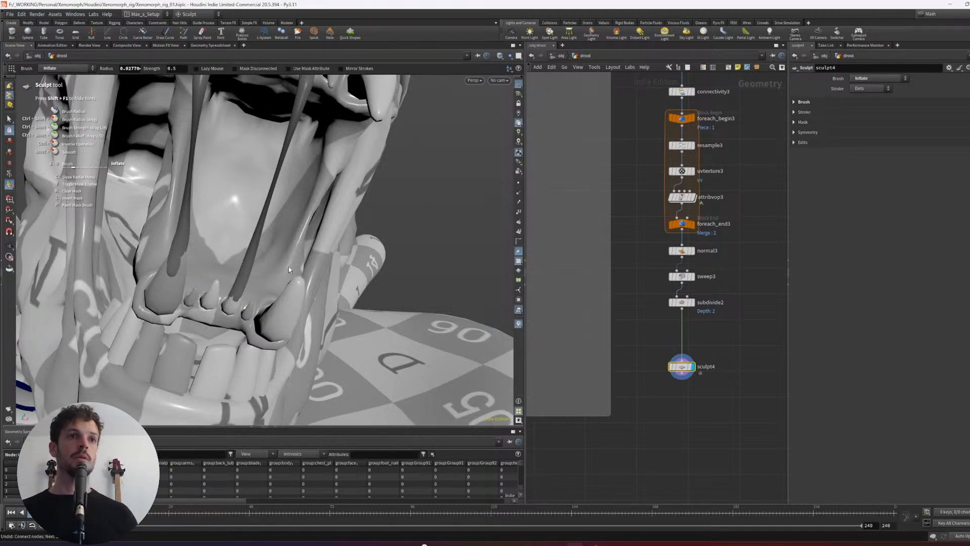
{"action": "right_click_drag", "start_coordinate": [290, 267], "coordinate": [247, 252], "text": "alt"}
{"action": "left_click_drag", "start_coordinate": [247, 263], "coordinate": [318, 296], "text": "alt"}
- Connect sculpt4 to the final merge feeding out_saliva and move that merge chain beneath the middle network box
{"action": "middle_click_drag", "start_coordinate": [701, 424], "coordinate": [705, 415]}
{"action": "mouse_move", "coordinate": [729, 401]}
{"action": "left_mouse_down"}
{"action": "mouse_move", "coordinate": [664, 264]}
{"action": "mouse_move", "coordinate": [662, 237]}
{"action": "mouse_move", "coordinate": [689, 243]}
{"action": "left_mouse_up"}
{"action": "key", "text": "l"}
{"action": "scroll", "coordinate": [748, 318], "scroll_direction": "down", "scroll_amount": 2}
{"action": "left_click_drag", "start_coordinate": [735, 317], "coordinate": [696, 346]}
{"action": "scroll", "coordinate": [699, 366], "scroll_direction": "down", "scroll_amount": 2}
{"action": "mouse_move", "coordinate": [699, 367]}
{"action": "middle_mouse_down"}
{"action": "mouse_move", "coordinate": [758, 311]}
{"action": "mouse_move", "coordinate": [759, 294]}
{"action": "middle_mouse_up"}
{"action": "left_click_drag", "start_coordinate": [766, 266], "coordinate": [714, 346]}
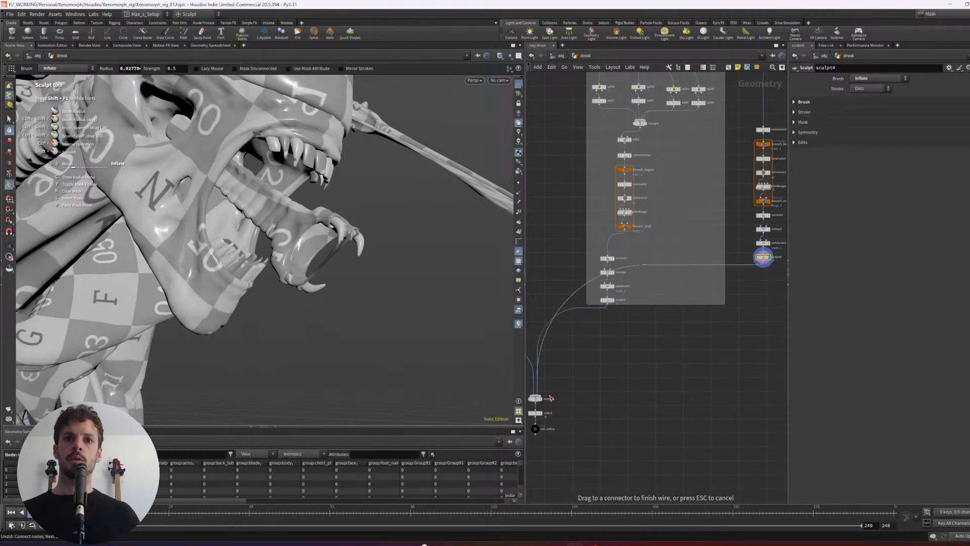
{"action": "left_click_drag", "start_coordinate": [551, 398], "coordinate": [549, 398]}
{"action": "middle_click_drag", "start_coordinate": [590, 388], "coordinate": [606, 387]}
{"action": "mouse_move", "coordinate": [615, 452]}
{"action": "left_mouse_down"}
{"action": "mouse_move", "coordinate": [535, 397]}
{"action": "mouse_move", "coordinate": [625, 414]}
{"action": "left_mouse_up"}
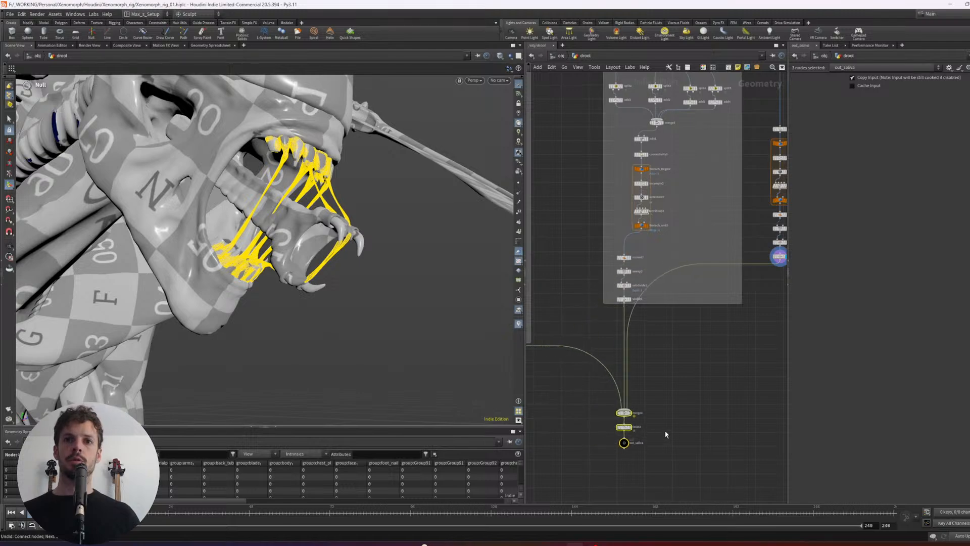
- Display out_saliva and check the combined drool strands on the creature
{"action": "left_click", "coordinate": [629, 443]}
{"action": "left_click_drag", "start_coordinate": [440, 324], "coordinate": [452, 253], "text": "alt"}
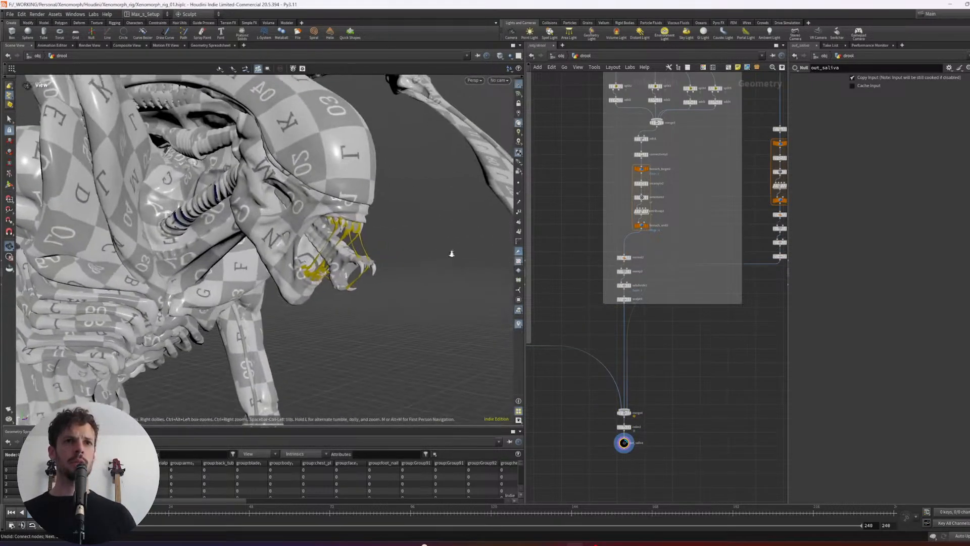
{"action": "right_click_drag", "start_coordinate": [452, 253], "coordinate": [422, 240]}
{"action": "left_click_drag", "start_coordinate": [422, 240], "coordinate": [375, 246]}
{"action": "scroll", "coordinate": [717, 387], "scroll_direction": "down", "scroll_amount": 5}
{"action": "middle_click_drag", "start_coordinate": [722, 371], "coordinate": [704, 418]}
{"action": "scroll", "coordinate": [652, 148], "scroll_direction": "up", "scroll_amount": 3}
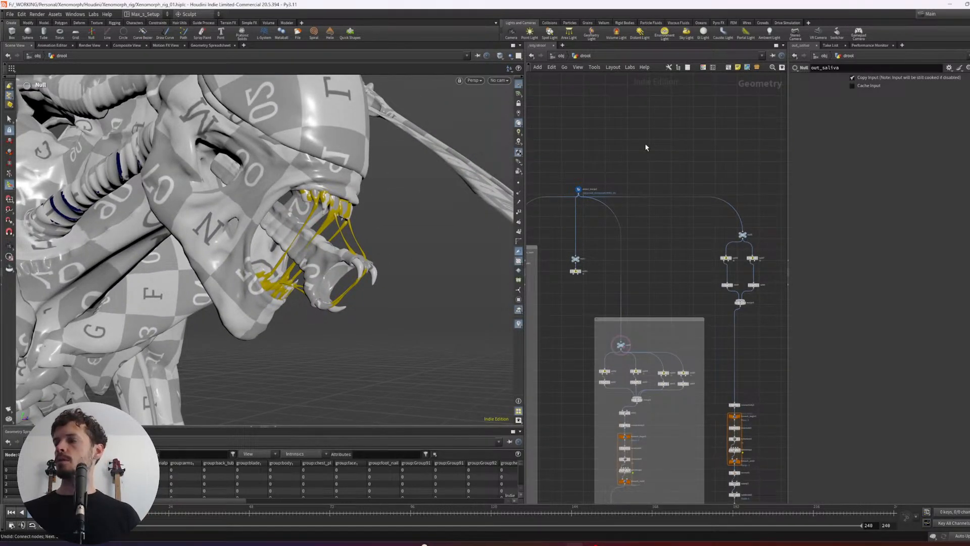
- Move the object merge node higher above the branches and save the scene
{"action": "middle_click_drag", "start_coordinate": [632, 156], "coordinate": [653, 151]}
{"action": "left_click_drag", "start_coordinate": [581, 200], "coordinate": [580, 201]}
{"action": "left_click_drag", "start_coordinate": [600, 186], "coordinate": [625, 160]}
{"action": "left_click", "coordinate": [709, 157]}
{"action": "key", "text": "ctrl+s"}
- Add a Null connected to the object merge as the start of another branch and display it
{"action": "scroll", "coordinate": [703, 153], "scroll_direction": "up", "scroll_amount": 1}
{"action": "mouse_move", "coordinate": [703, 153]}
{"action": "middle_mouse_down"}
{"action": "mouse_move", "coordinate": [710, 145]}
{"action": "mouse_move", "coordinate": [637, 140]}
{"action": "middle_mouse_up"}
{"action": "left_click", "coordinate": [607, 166]}
{"action": "key", "text": "Tab"}
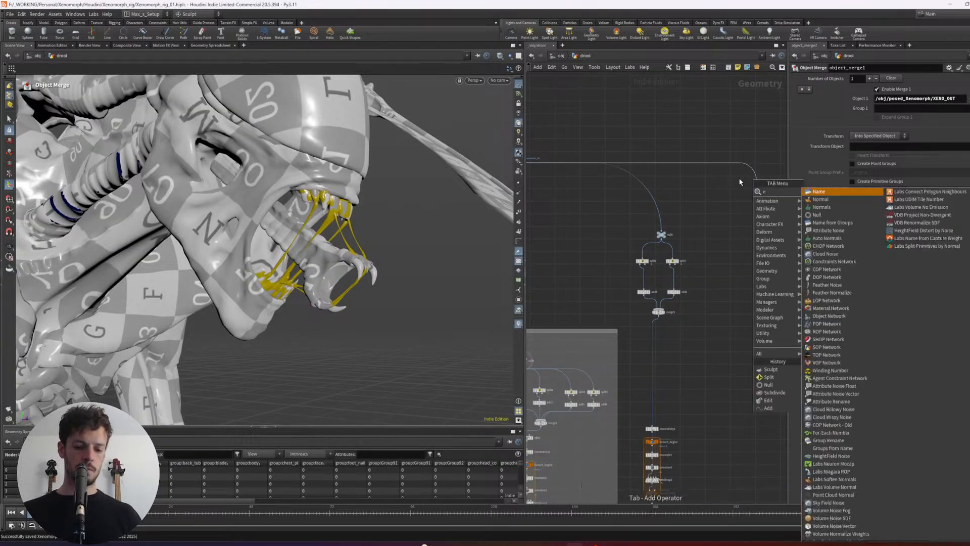
{"action": "type", "text": "null"}
{"action": "key", "text": "Return"}
{"action": "left_click_drag", "start_coordinate": [775, 159], "coordinate": [742, 191]}
{"action": "key", "text": "r"}
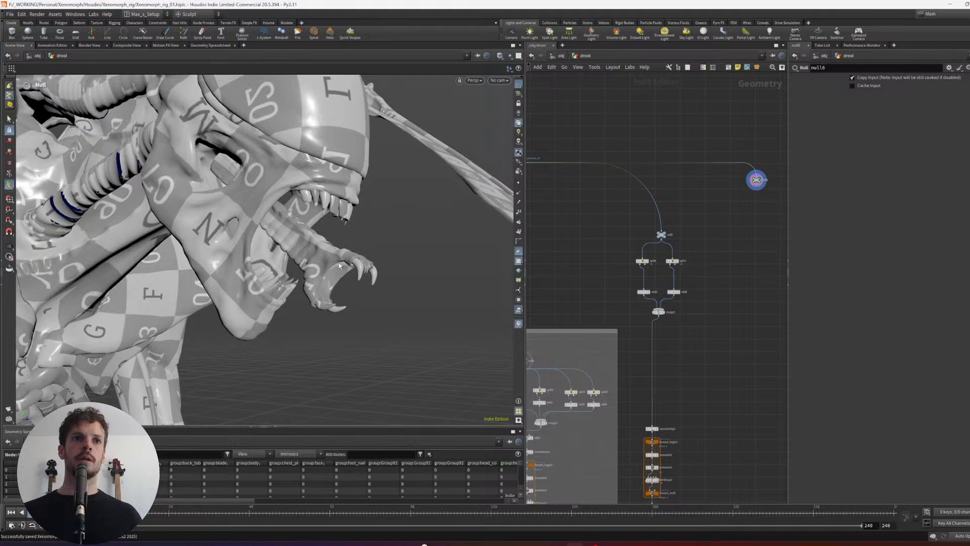
- Isolate the inner jaw with its upper and lower teeth from the creature mesh using a Split node
{"action": "left_click_drag", "start_coordinate": [339, 265], "coordinate": [390, 238], "text": "alt"}
{"action": "key", "text": "s"}
{"action": "key", "text": "2"}
{"action": "scroll", "coordinate": [323, 240], "scroll_direction": "up", "scroll_amount": 2}
{"action": "key", "text": "3"}
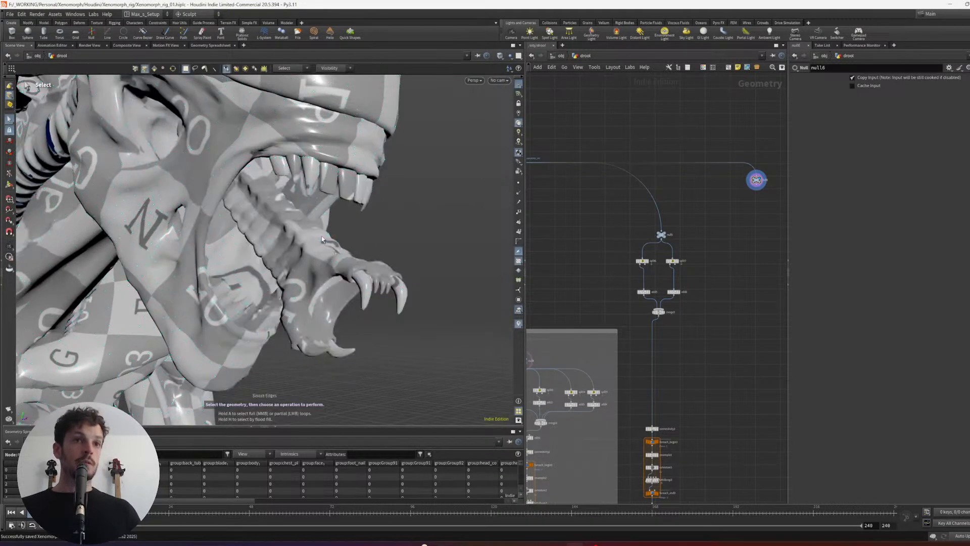
{"action": "double_click", "coordinate": [301, 246]}
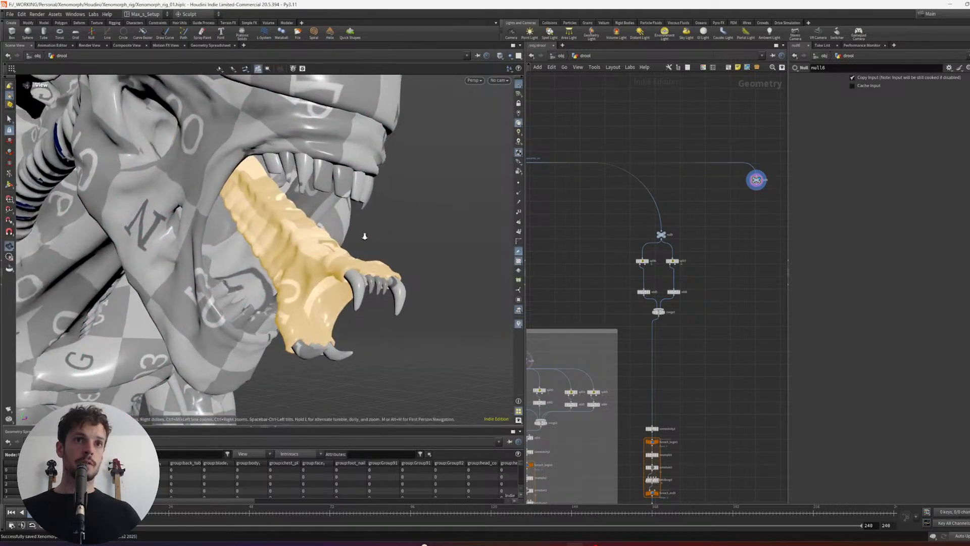
{"action": "left_click_drag", "start_coordinate": [364, 234], "coordinate": [333, 244], "text": "alt"}
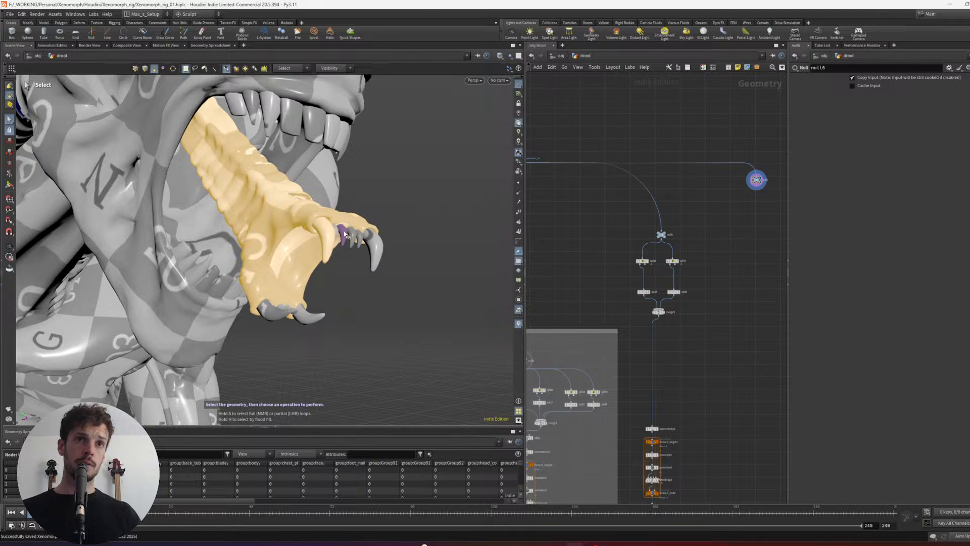
{"action": "left_click", "coordinate": [373, 239], "text": "shift"}
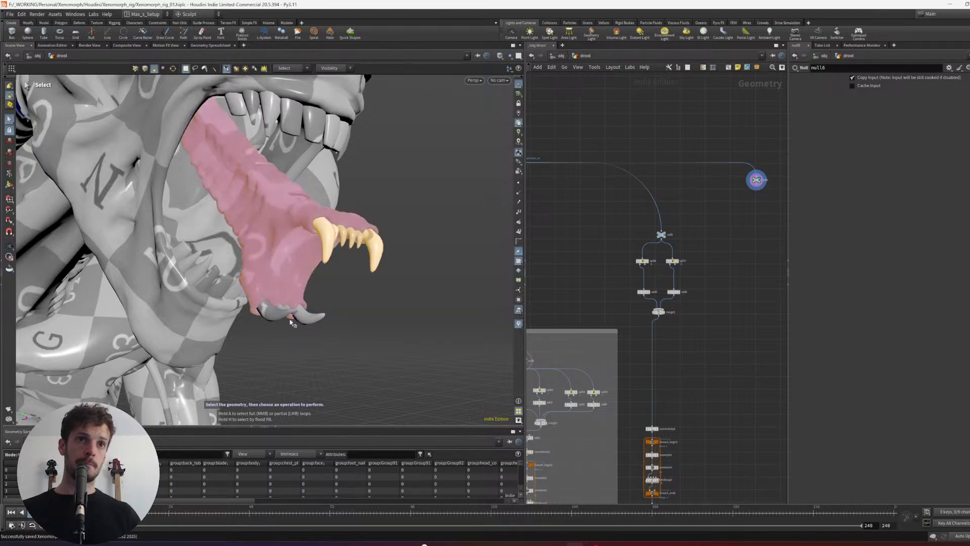
{"action": "left_click", "coordinate": [279, 312], "text": "shift"}
{"action": "left_click_drag", "start_coordinate": [283, 311], "coordinate": [264, 303], "text": "alt"}
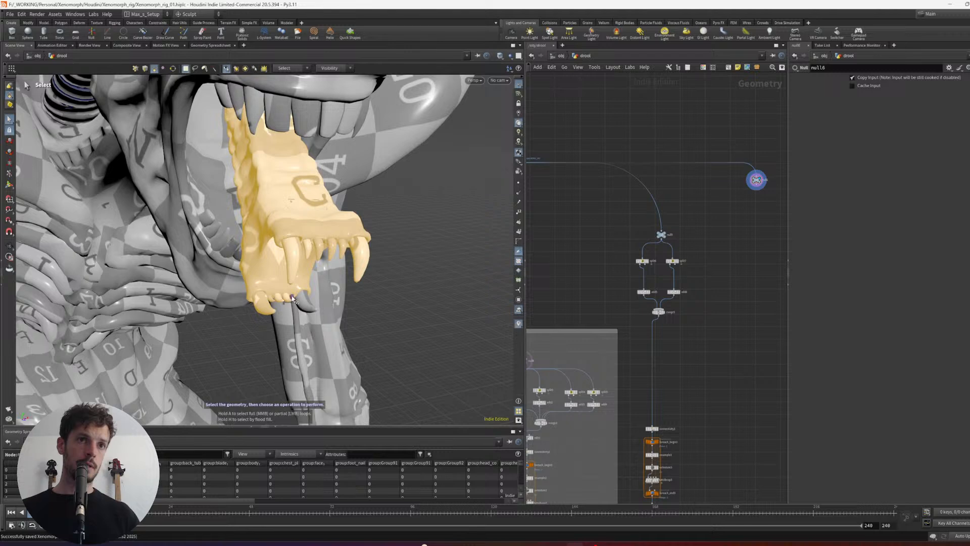
{"action": "key", "text": "f"}
{"action": "key", "text": "Tab"}
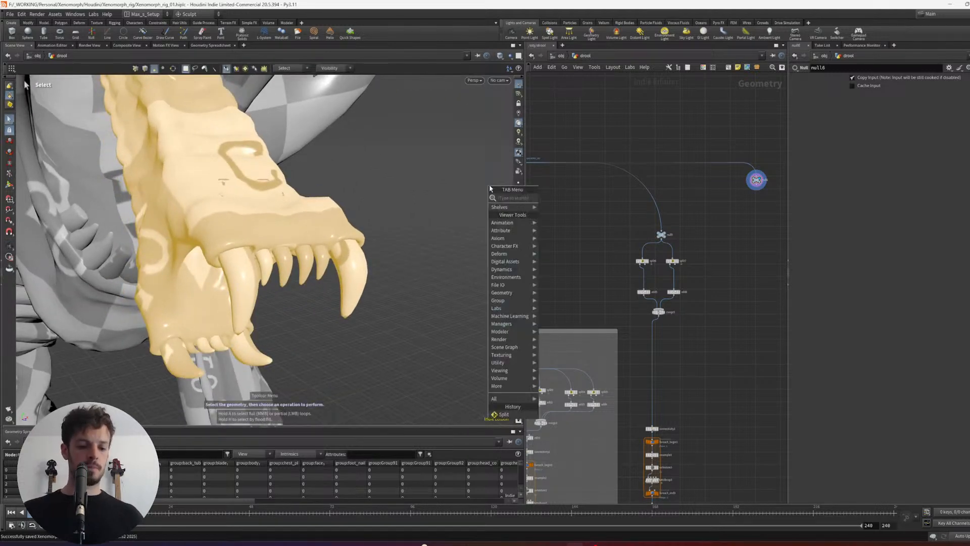
{"action": "type", "text": "split"}
{"action": "key", "text": "Return"}
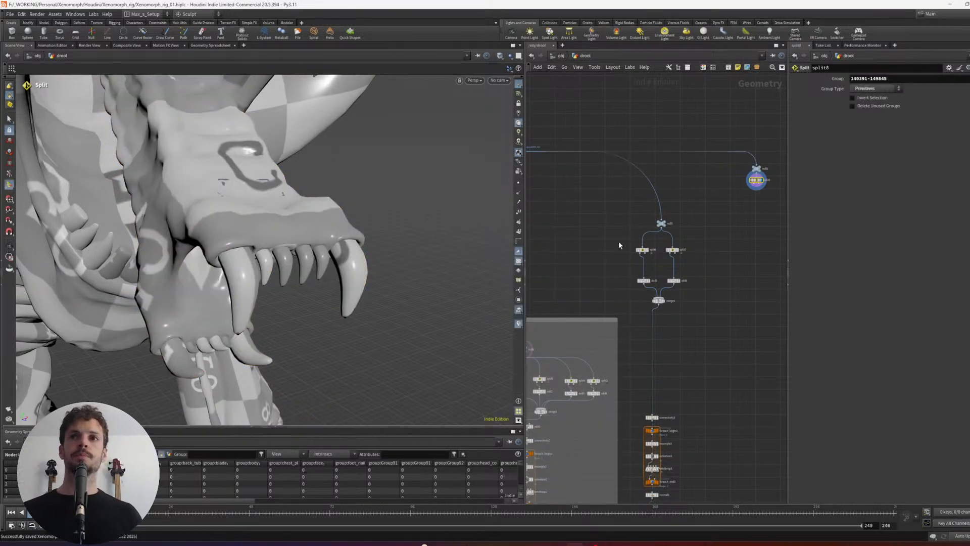
- Move the new inner-jaw Split node clear of its Null
{"action": "scroll", "coordinate": [696, 202], "scroll_direction": "down", "scroll_amount": 3}
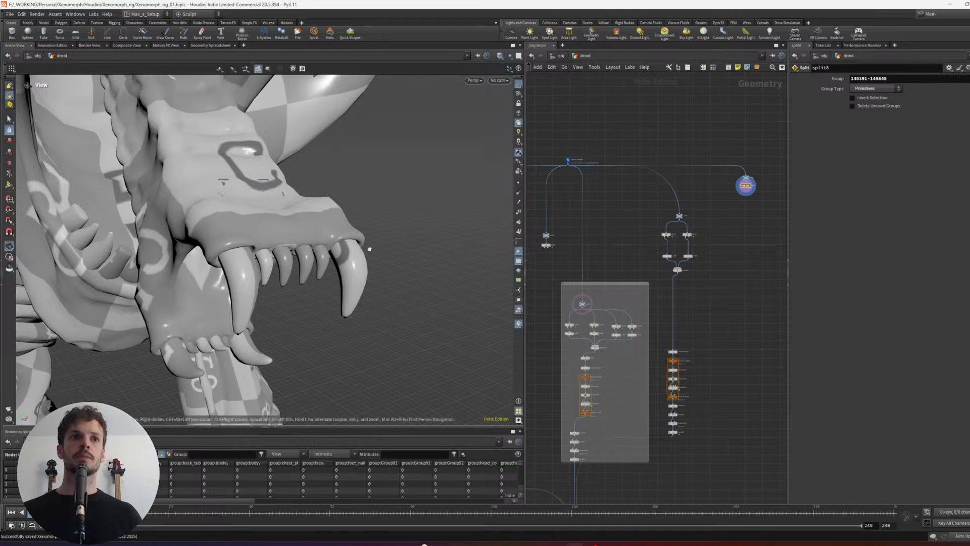
{"action": "scroll", "coordinate": [368, 246], "scroll_direction": "down", "scroll_amount": 5}
{"action": "left_click_drag", "start_coordinate": [368, 246], "coordinate": [323, 243], "text": "alt"}
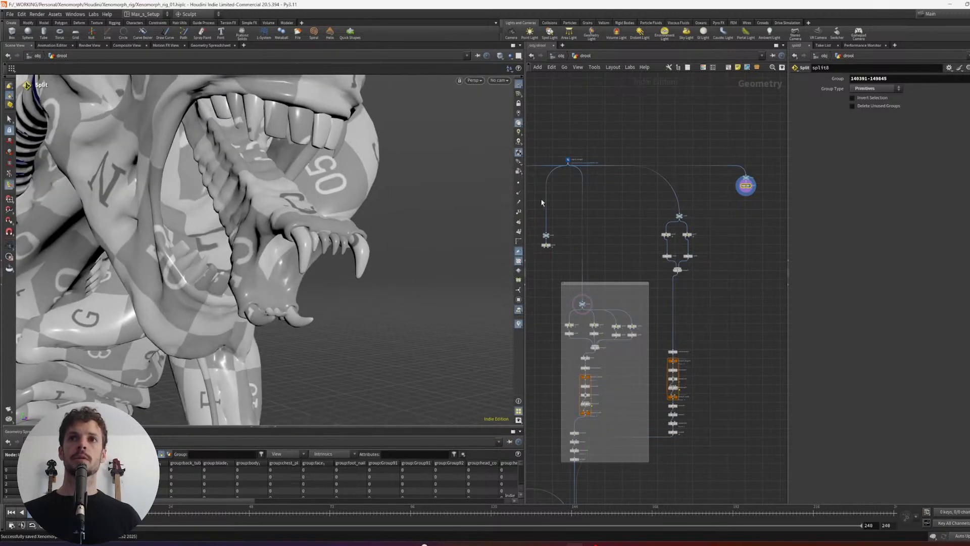
{"action": "left_click_drag", "start_coordinate": [716, 171], "coordinate": [760, 186]}
{"action": "left_click", "coordinate": [763, 205]}
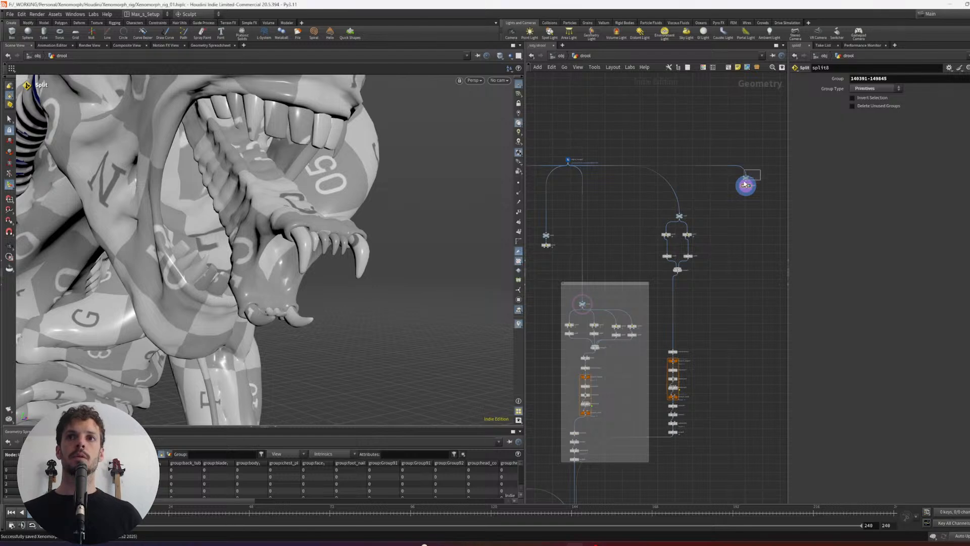
{"action": "left_click_drag", "start_coordinate": [744, 182], "coordinate": [739, 202]}
{"action": "left_click", "coordinate": [763, 198]}
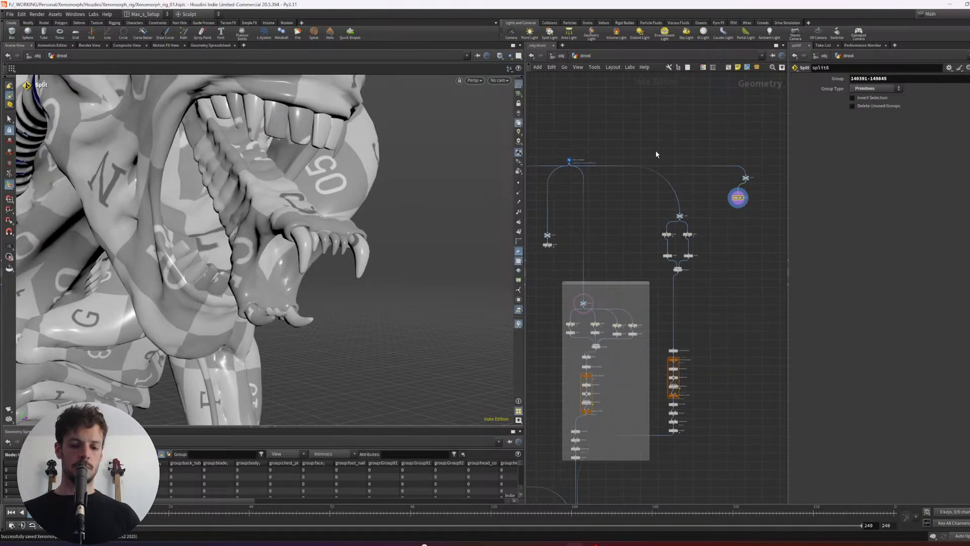
- Turn off the template flag on null4 in the middle network box to view the split inner jaw alone
{"action": "key", "text": "u"}
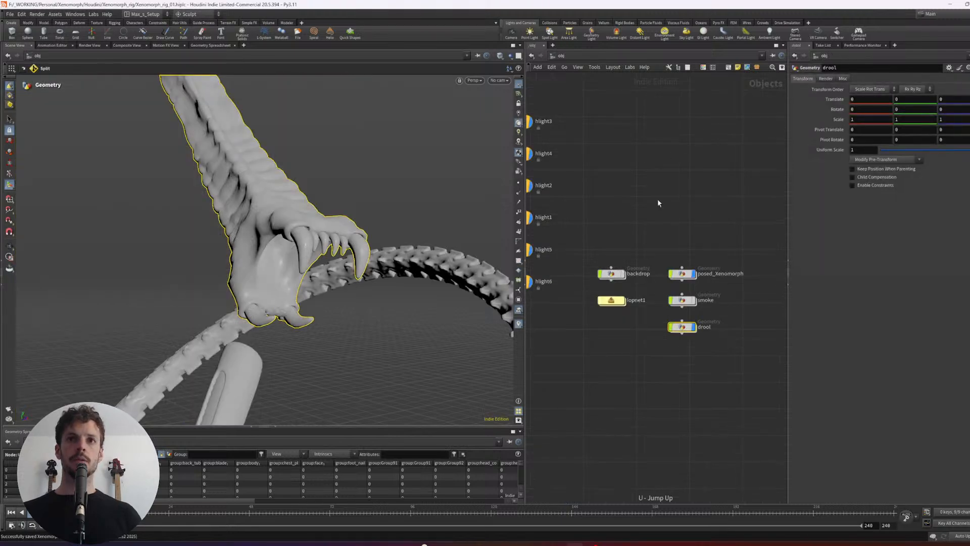
{"action": "key", "text": "Return"}
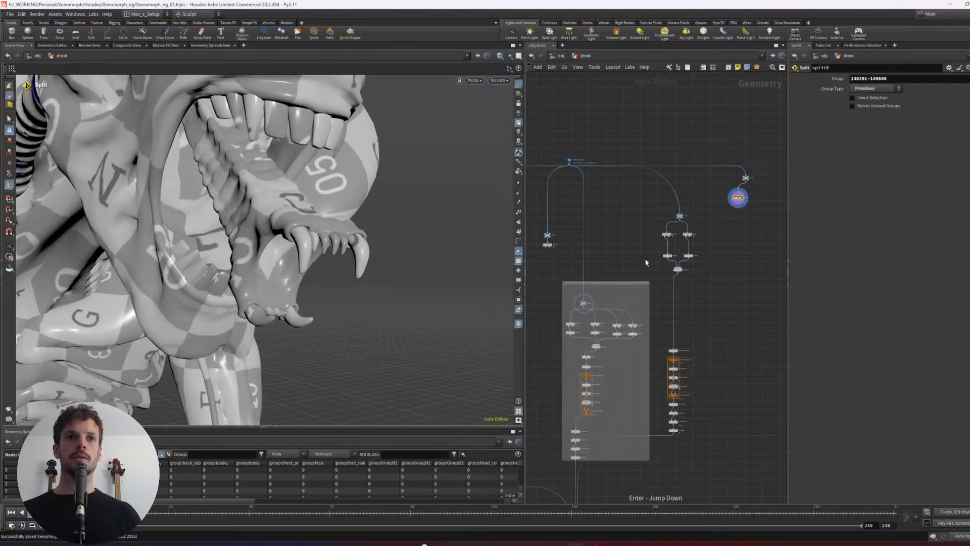
{"action": "left_click_drag", "start_coordinate": [406, 240], "coordinate": [283, 255], "text": "alt"}
{"action": "scroll", "coordinate": [662, 138], "scroll_direction": "down", "scroll_amount": 4}
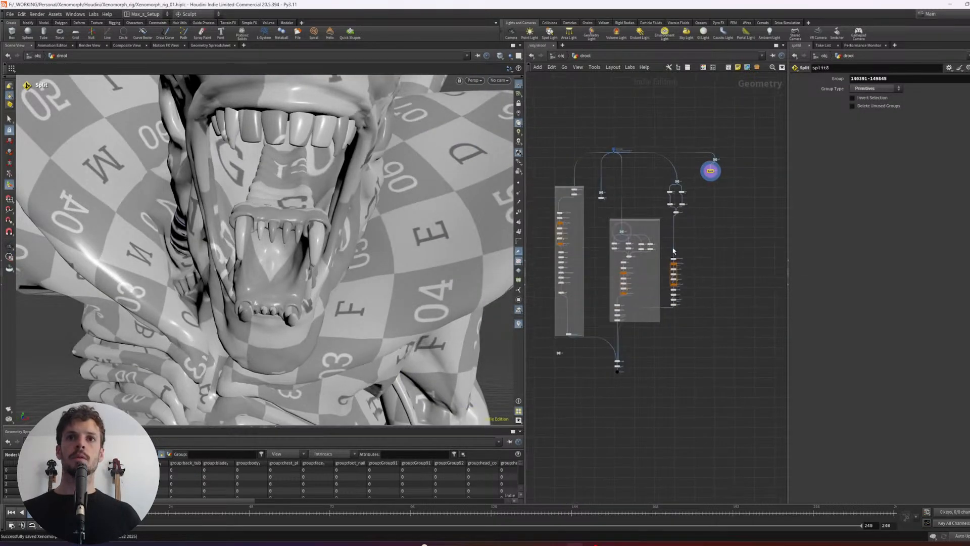
{"action": "right_click", "coordinate": [643, 220]}
{"action": "left_click", "coordinate": [678, 232]}
{"action": "left_click", "coordinate": [638, 213]}
{"action": "scroll", "coordinate": [632, 209], "scroll_direction": "up", "scroll_amount": 5}
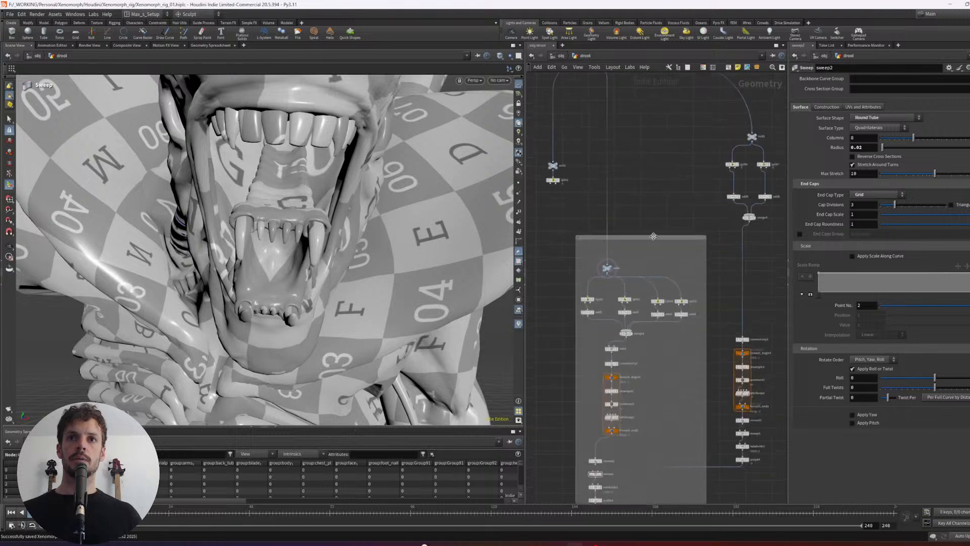
{"action": "left_click", "coordinate": [608, 267]}
{"action": "key", "text": "e"}
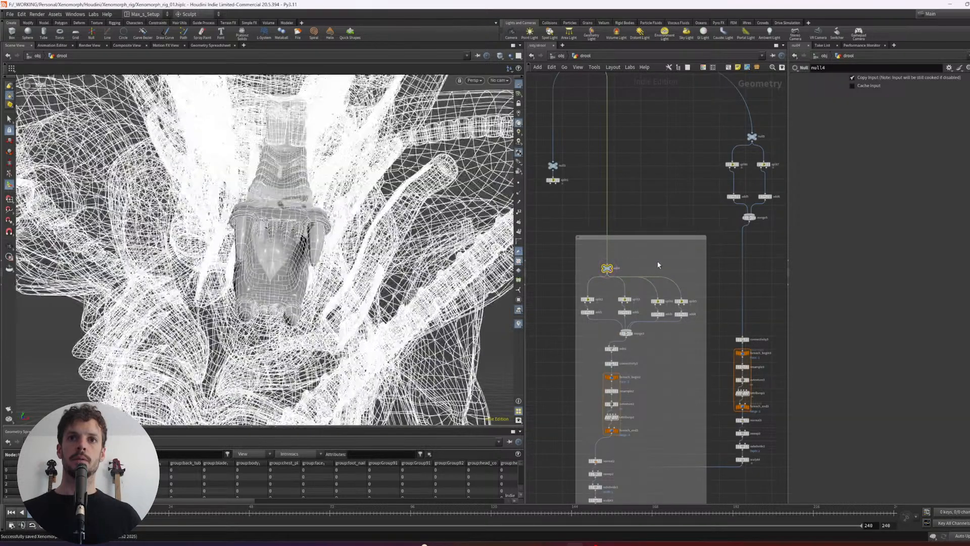
{"action": "middle_click_drag", "start_coordinate": [675, 174], "coordinate": [633, 202]}
{"action": "middle_click_drag", "start_coordinate": [765, 143], "coordinate": [690, 191]}
{"action": "left_click", "coordinate": [721, 185]}
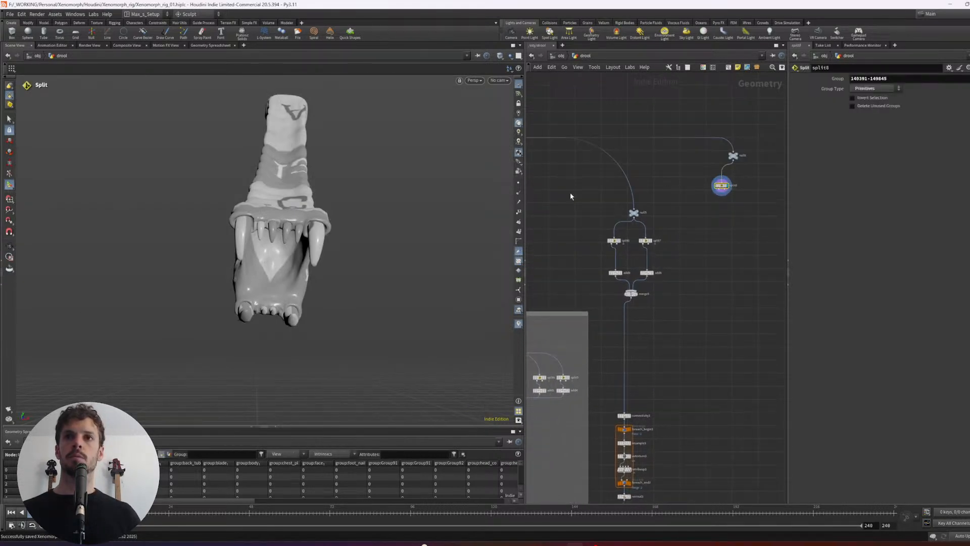
{"action": "left_click_drag", "start_coordinate": [273, 201], "coordinate": [371, 208], "text": "alt"}
{"action": "left_click_drag", "start_coordinate": [232, 198], "coordinate": [441, 208], "text": "alt"}
- Add a PolyFill node below the inner-jaw Split, display it and align the branch's nodes vertically
{"action": "left_click", "coordinate": [733, 155], "text": "shift"}
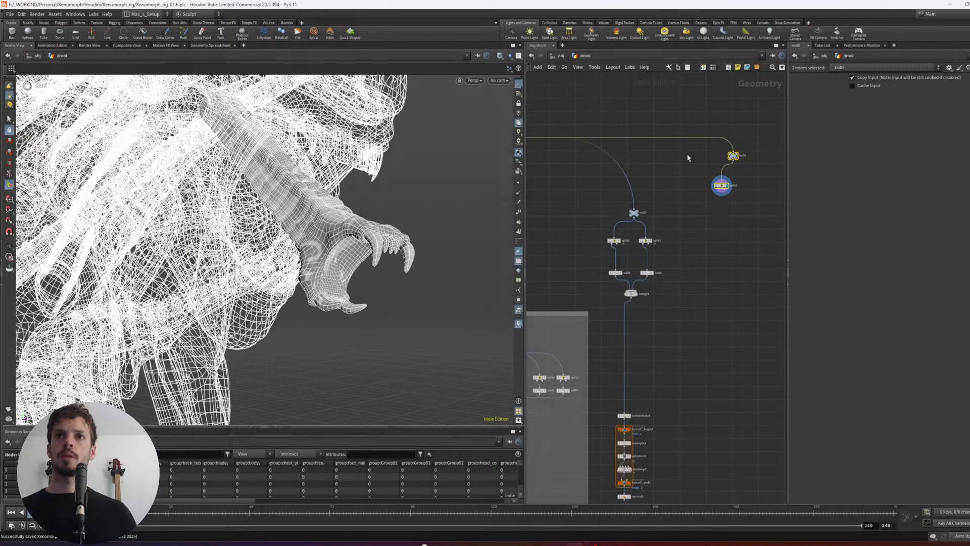
{"action": "key", "text": "a"}
{"action": "left_click_drag", "start_coordinate": [694, 166], "coordinate": [703, 184]}
{"action": "scroll", "coordinate": [703, 198], "scroll_direction": "up", "scroll_amount": 4}
{"action": "key", "text": "Tab"}
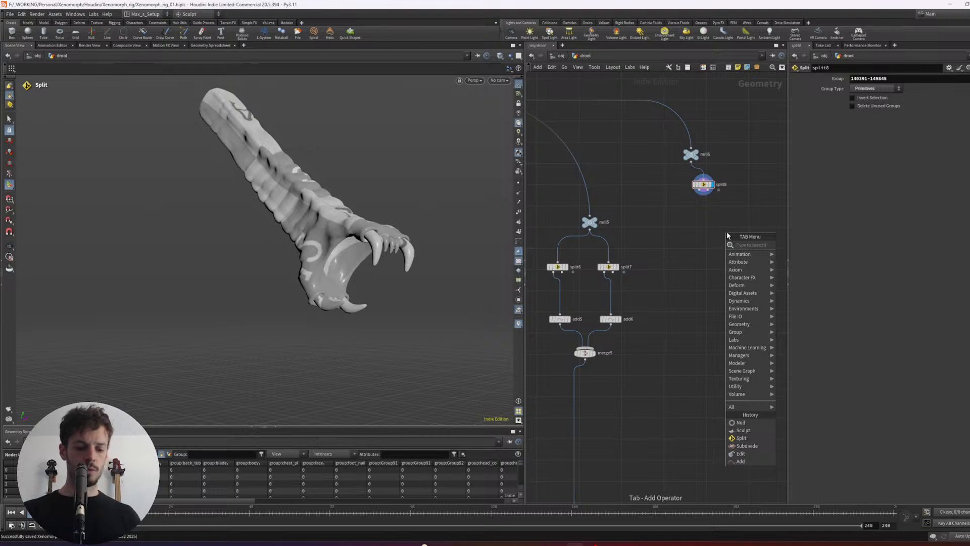
{"action": "type", "text": "polyfi"}
{"action": "key", "text": "Return"}
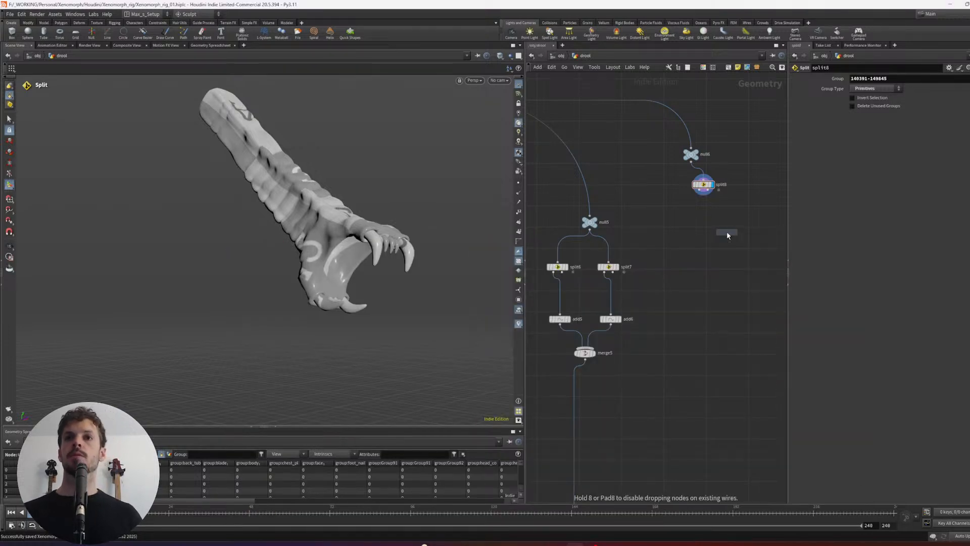
{"action": "left_click", "coordinate": [700, 226]}
{"action": "left_click_drag", "start_coordinate": [700, 190], "coordinate": [680, 146]}
{"action": "left_click", "coordinate": [709, 223]}
{"action": "key", "text": "a"}
{"action": "left_click_drag", "start_coordinate": [700, 177], "coordinate": [657, 326]}
- Enclose the inner-jaw drool branch, from its Null down to sculpt4, in a network box
{"action": "scroll", "coordinate": [717, 283], "scroll_direction": "down", "scroll_amount": 4}
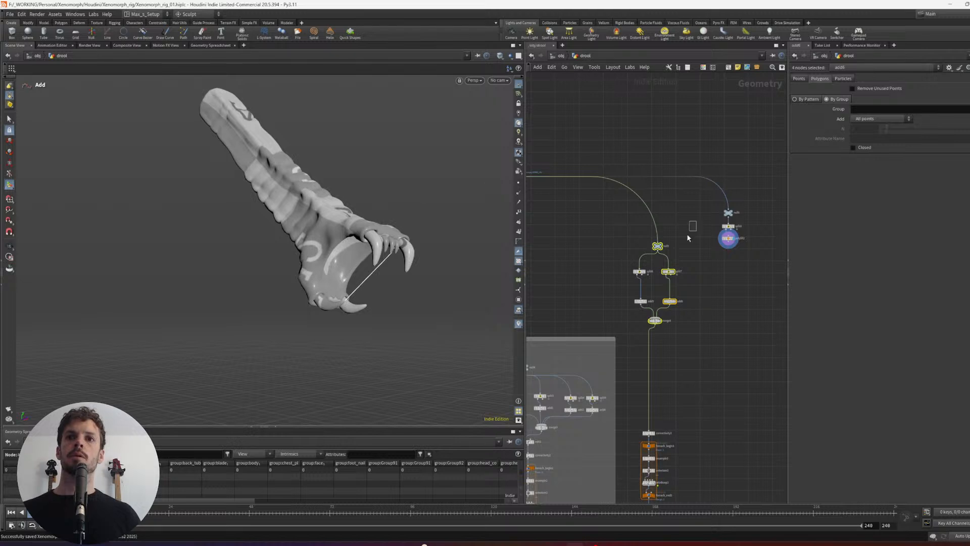
{"action": "left_click_drag", "start_coordinate": [688, 235], "coordinate": [636, 327]}
{"action": "middle_click_drag", "start_coordinate": [693, 353], "coordinate": [703, 231]}
{"action": "left_click_drag", "start_coordinate": [667, 451], "coordinate": [719, 409]}
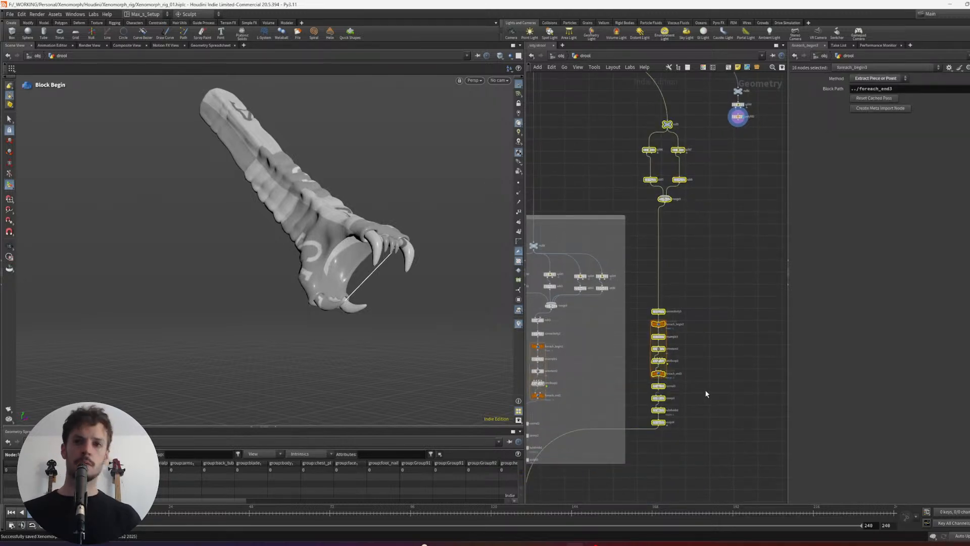
{"action": "key", "text": "shift+o"}
{"action": "key", "text": "h"}
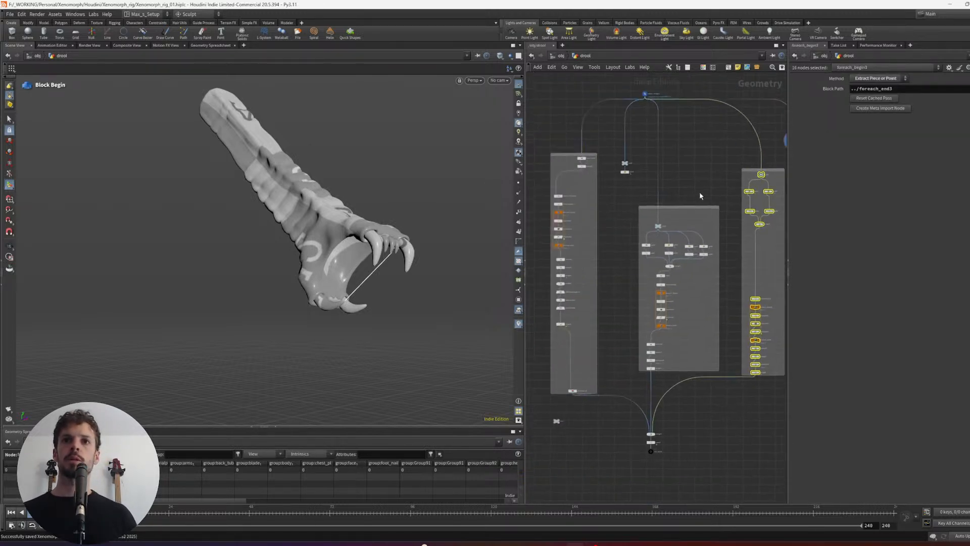
- Examine the hole-filled inner jaw from another angle, alongside its PolyFill branch in the network
{"action": "left_click", "coordinate": [677, 185]}
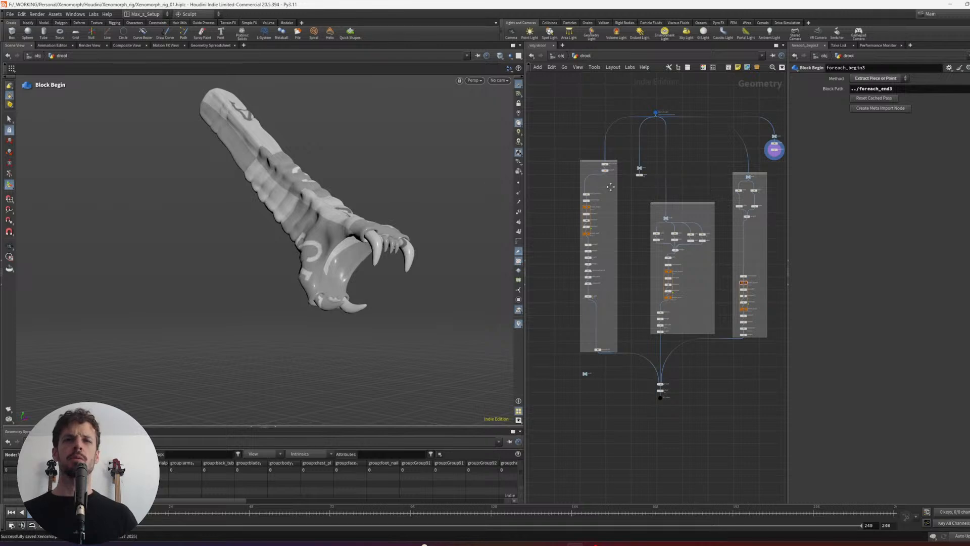
{"action": "middle_click_drag", "start_coordinate": [742, 159], "coordinate": [611, 187]}
{"action": "left_click_drag", "start_coordinate": [690, 194], "coordinate": [613, 144]}
{"action": "left_click_drag", "start_coordinate": [644, 177], "coordinate": [687, 230]}
{"action": "scroll", "coordinate": [670, 262], "scroll_direction": "up", "scroll_amount": 3}
{"action": "left_click_drag", "start_coordinate": [735, 249], "coordinate": [686, 204]}
{"action": "mouse_move", "coordinate": [391, 209]}
{"action": "left_mouse_down", "text": "alt"}
{"action": "mouse_move", "coordinate": [424, 223]}
{"action": "mouse_move", "coordinate": [427, 277]}
{"action": "mouse_move", "coordinate": [338, 228]}
{"action": "mouse_move", "coordinate": [336, 201]}
{"action": "left_mouse_up", "text": "alt"}
{"action": "key", "text": "shift+w"}
{"action": "key", "text": "shift+w"}
{"action": "scroll", "coordinate": [338, 228], "scroll_direction": "up", "scroll_amount": 3}
{"action": "key", "text": "Tab"}
{"action": "type", "text": "vdb"}
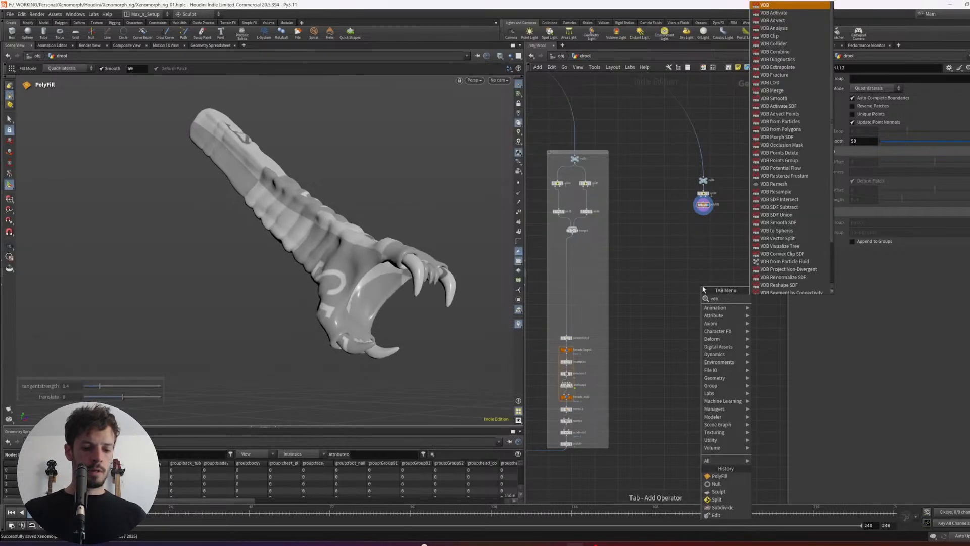
{"action": "key", "text": "BackSpace"}
{"action": "key", "text": "BackSpace"}
{"action": "key", "text": "BackSpace"}
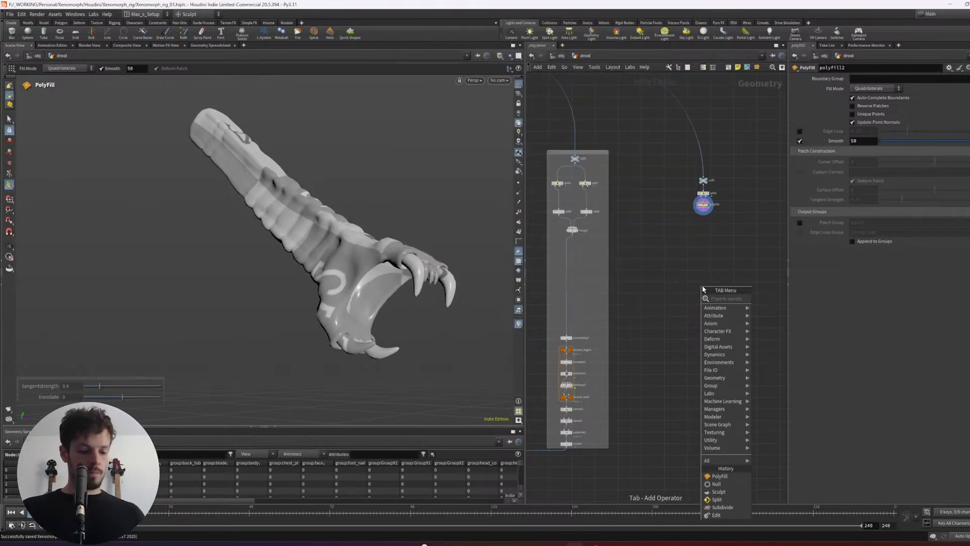
{"action": "type", "text": "vdbn"}
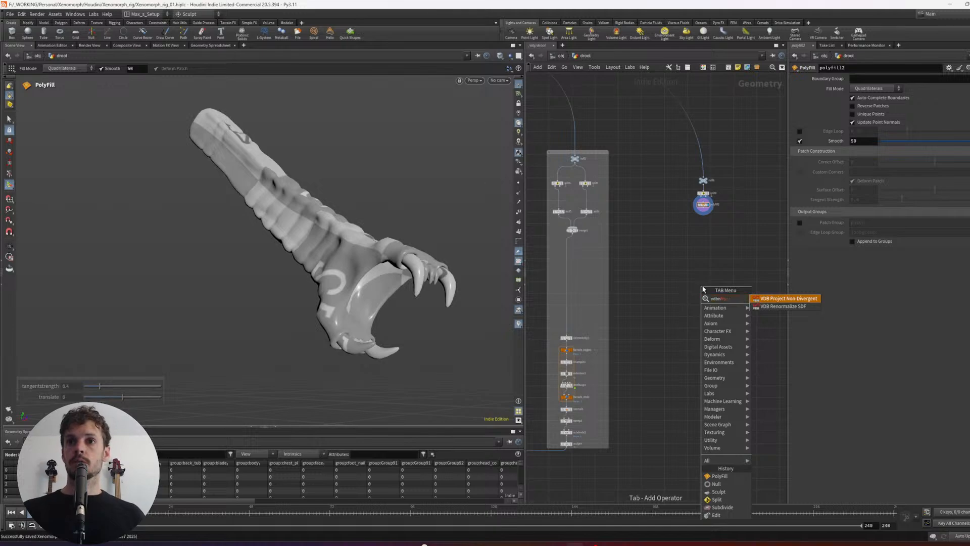
{"action": "key", "text": "BackSpace"}
{"action": "key", "text": "BackSpace"}
{"action": "key", "text": "BackSpace"}
{"action": "key", "text": "BackSpace"}
{"action": "type", "text": "vd"}
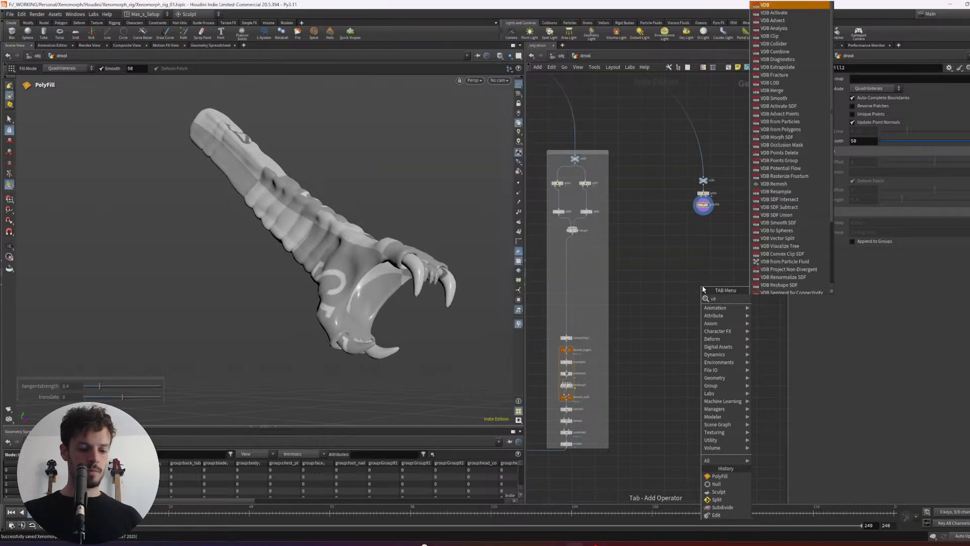
{"action": "type", "text": "bfrom"}
{"action": "key", "text": "Return"}
{"action": "key", "text": "Escape"}
- Add a VDB from Polygons node below polyfill2, connect and display it, and align the branch's nodes vertically
{"action": "key", "text": "Tab"}
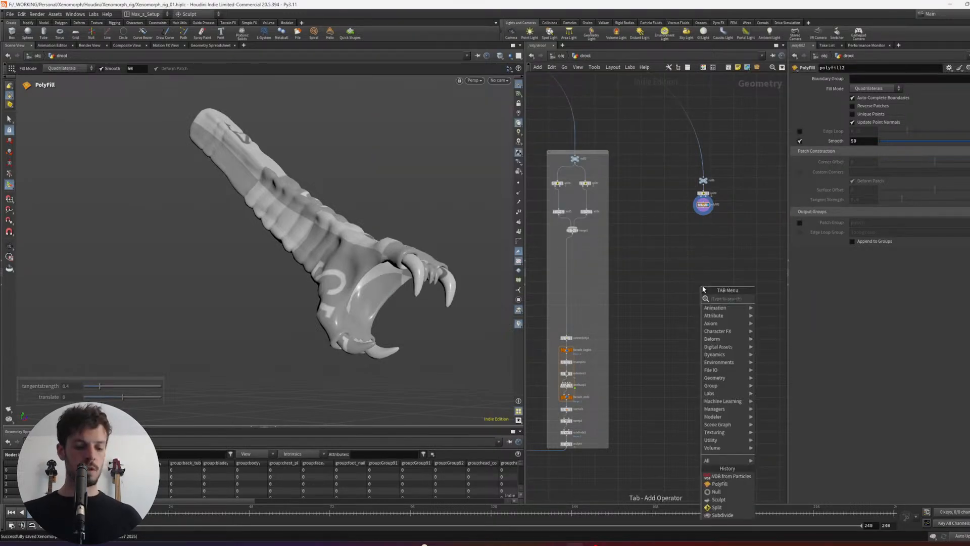
{"action": "type", "text": "vdbpolyg"}
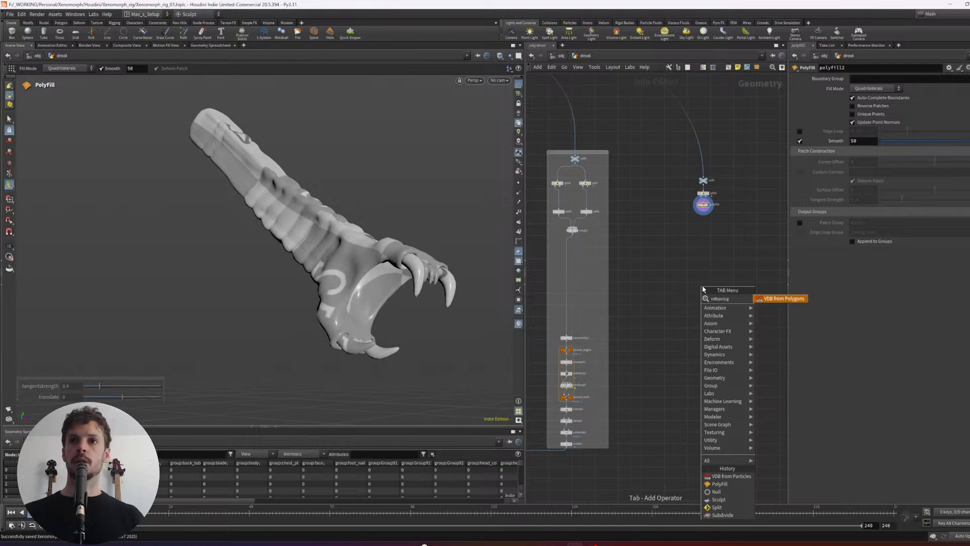
{"action": "key", "text": "Return"}
{"action": "left_click", "coordinate": [696, 236]}
{"action": "scroll", "coordinate": [686, 207], "scroll_direction": "up", "scroll_amount": 4}
{"action": "left_click", "coordinate": [721, 204]}
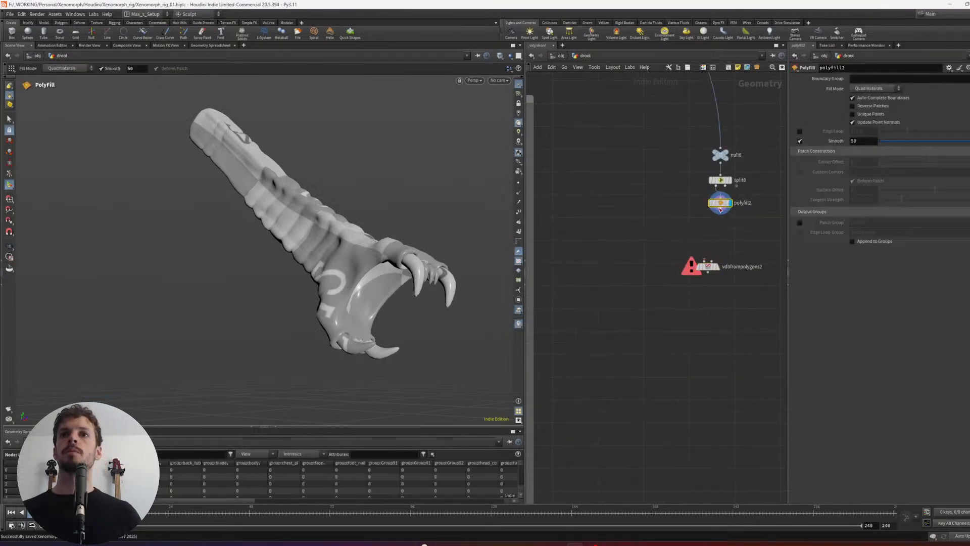
{"action": "left_click_drag", "start_coordinate": [721, 214], "coordinate": [700, 261]}
{"action": "left_click", "coordinate": [717, 266]}
{"action": "left_click_drag", "start_coordinate": [749, 285], "coordinate": [670, 145]}
{"action": "key", "text": "l"}
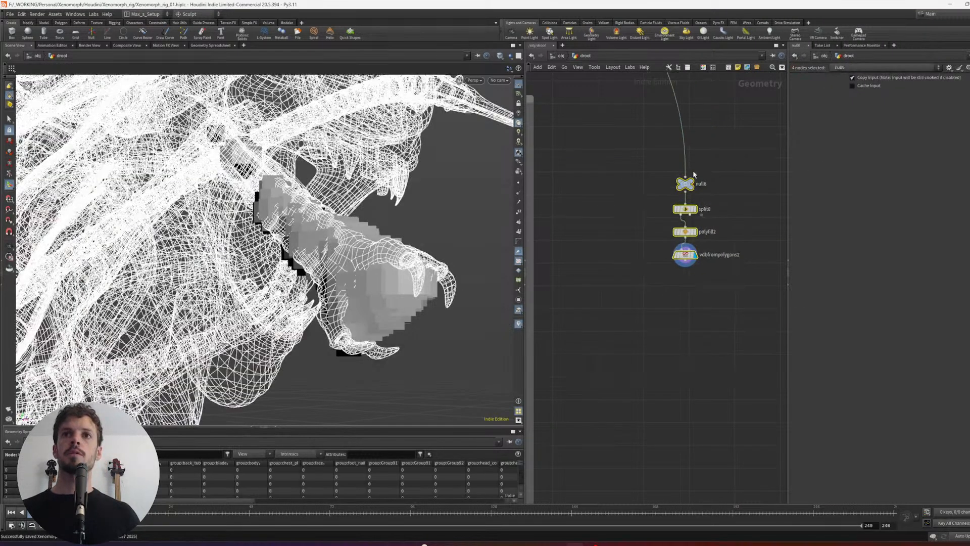
{"action": "left_click_drag", "start_coordinate": [690, 178], "coordinate": [722, 152]}
- Set the VDB from Polygons voxel size to 0.0025 and check the resulting inner-jaw surface in the viewport
{"action": "left_click", "coordinate": [719, 230]}
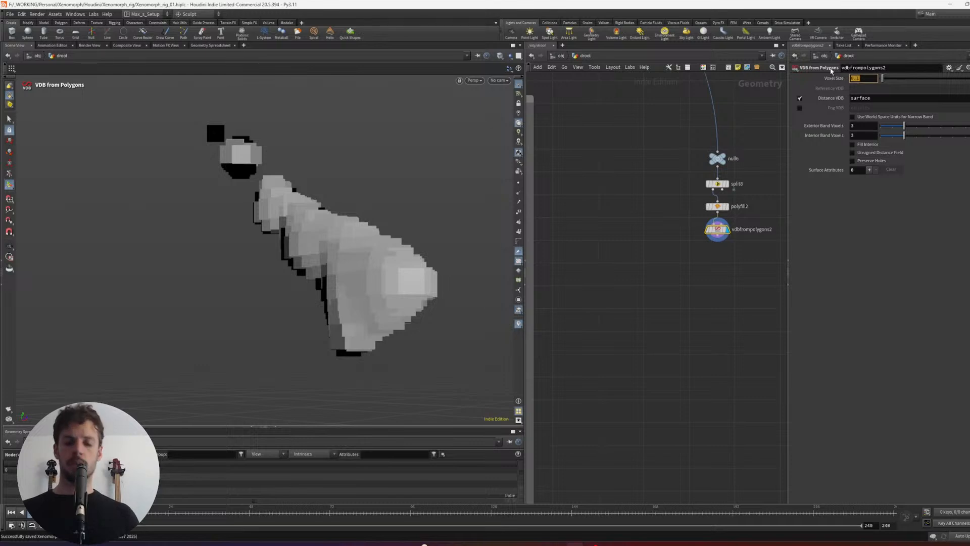
{"action": "type", "text": ".01"}
{"action": "key", "text": "Return"}
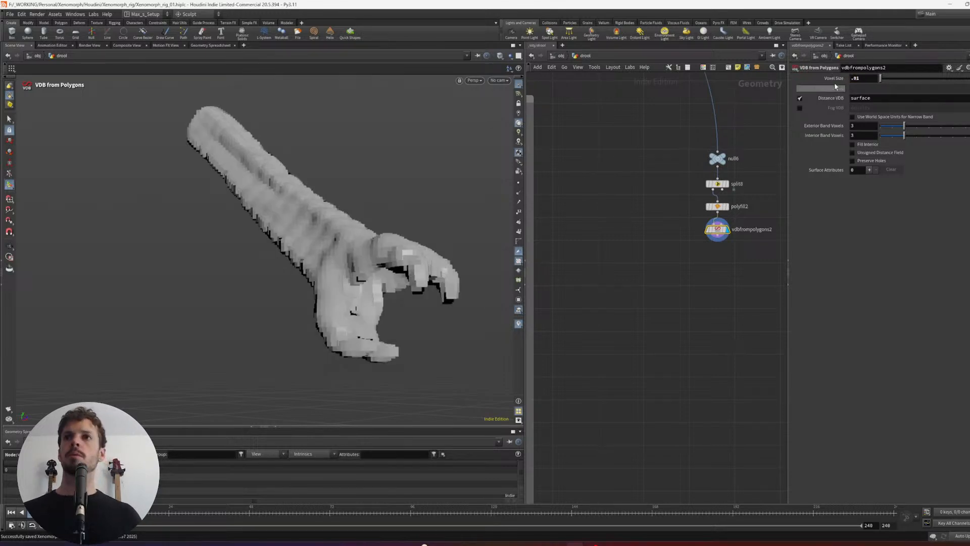
{"action": "type", "text": ".002"}
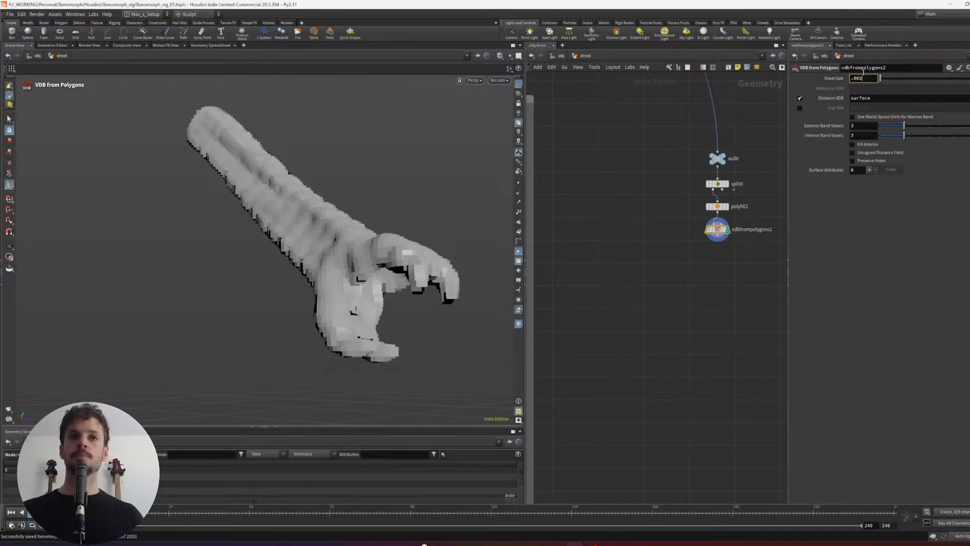
{"action": "type", "text": "5"}
{"action": "key", "text": "Return"}
{"action": "left_click_drag", "start_coordinate": [427, 221], "coordinate": [353, 235]}
{"action": "key", "text": "w"}
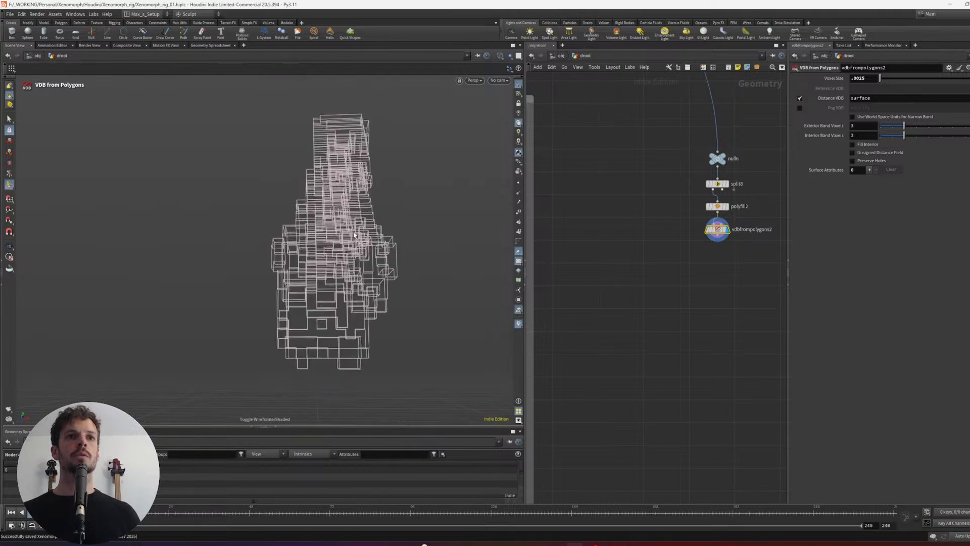
{"action": "key", "text": "w"}
{"action": "key", "text": "w"}
{"action": "key", "text": "w"}
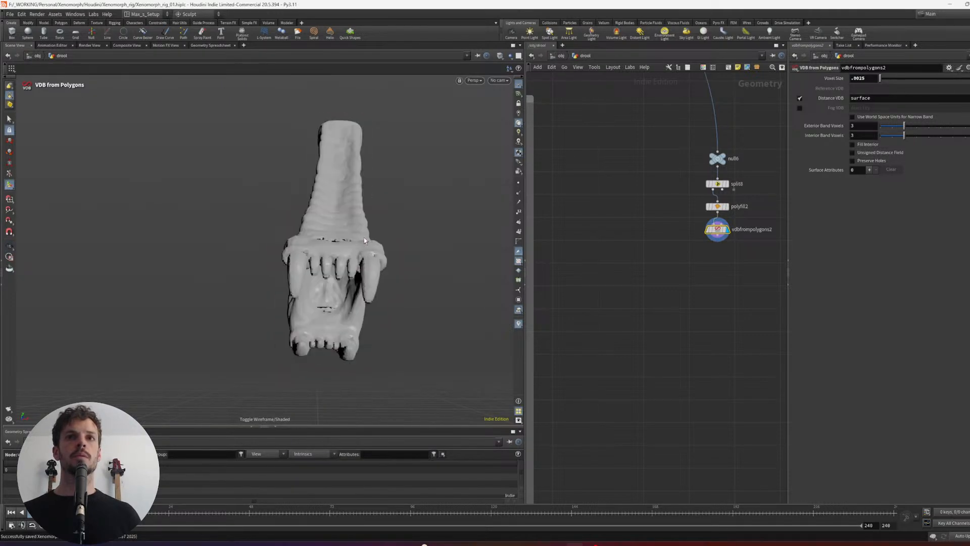
- Branch a new Null off null6 as a template of the original creature, and keep vdbfrompolygons2 displayed
{"action": "middle_click_drag", "start_coordinate": [699, 172], "coordinate": [721, 237]}
{"action": "left_click_drag", "start_coordinate": [739, 223], "coordinate": [680, 309]}
{"action": "type", "text": "nu"}
{"action": "key", "text": "Return"}
{"action": "left_click", "coordinate": [686, 369]}
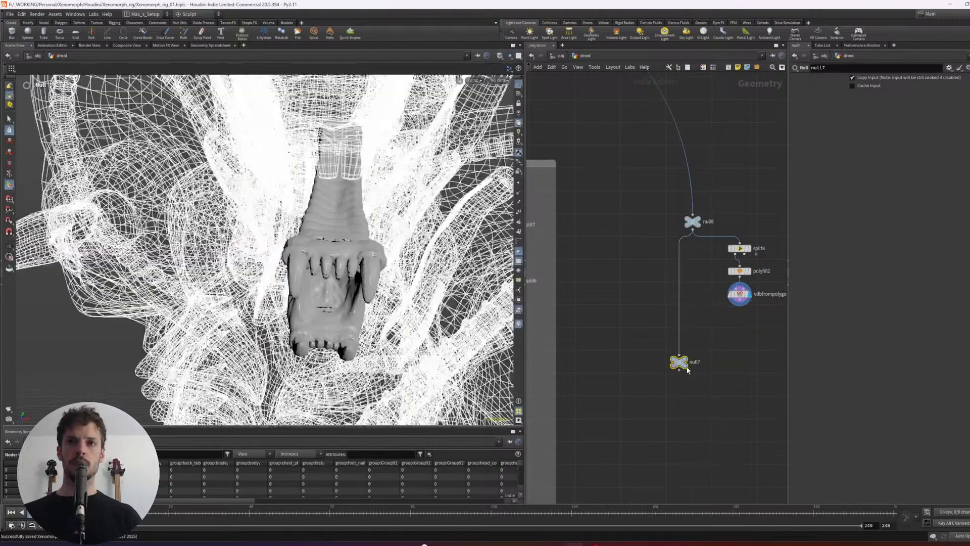
{"action": "key", "text": "r"}
{"action": "middle_click_drag", "start_coordinate": [718, 353], "coordinate": [717, 320]}
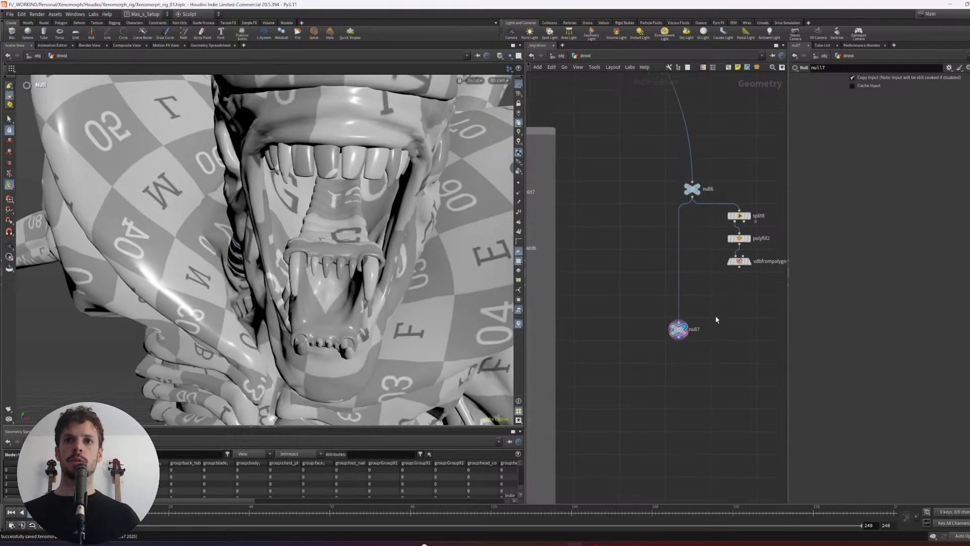
{"action": "middle_click_drag", "start_coordinate": [735, 384], "coordinate": [730, 368]}
{"action": "left_click", "coordinate": [745, 247]}
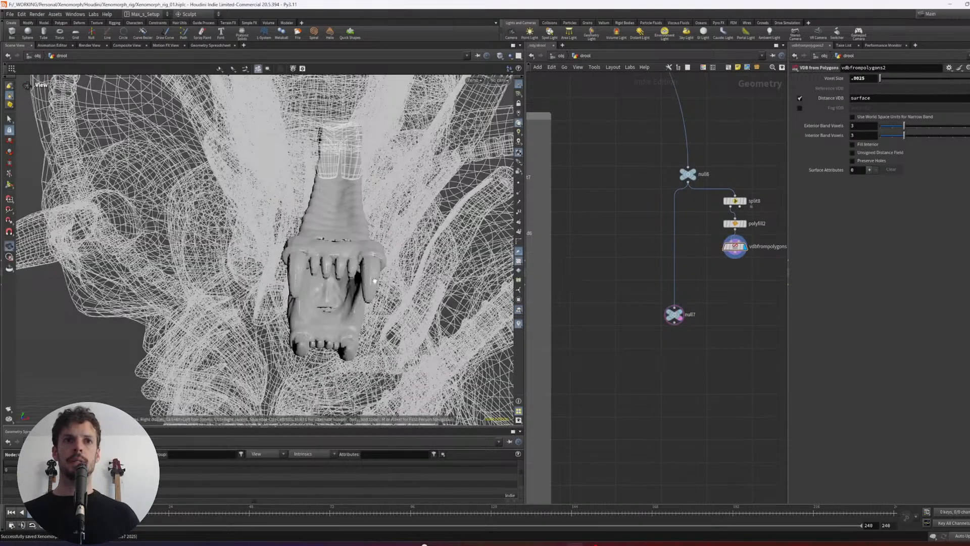
- Inspect the inner-jaw VDB surface up close and add a displayed VDB Smooth node below vdbfrompolygons2
{"action": "left_click_drag", "start_coordinate": [323, 268], "coordinate": [444, 318], "text": "alt"}
{"action": "right_click_drag", "start_coordinate": [443, 318], "coordinate": [352, 228], "text": "alt"}
{"action": "left_click_drag", "start_coordinate": [352, 227], "coordinate": [342, 248], "text": "alt"}
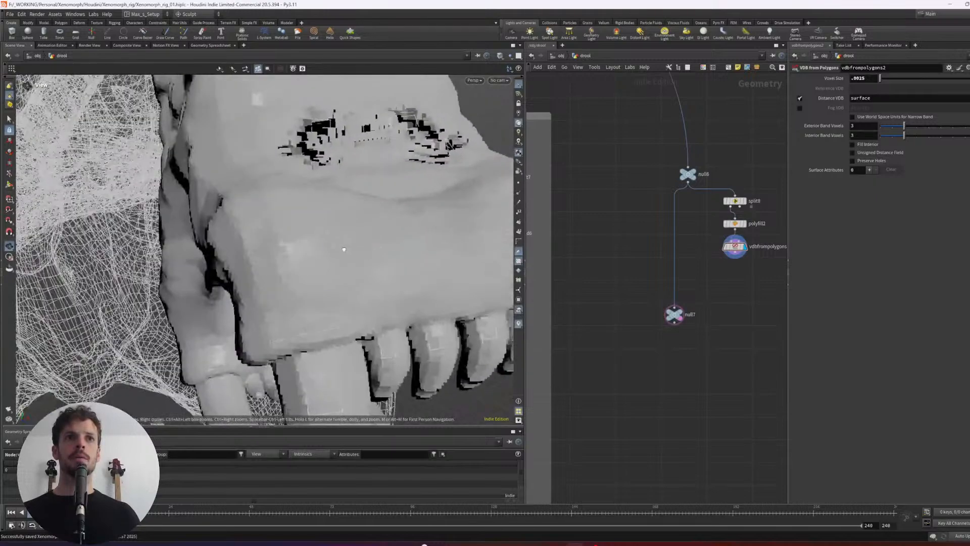
{"action": "right_click_drag", "start_coordinate": [355, 239], "coordinate": [324, 244], "text": "alt"}
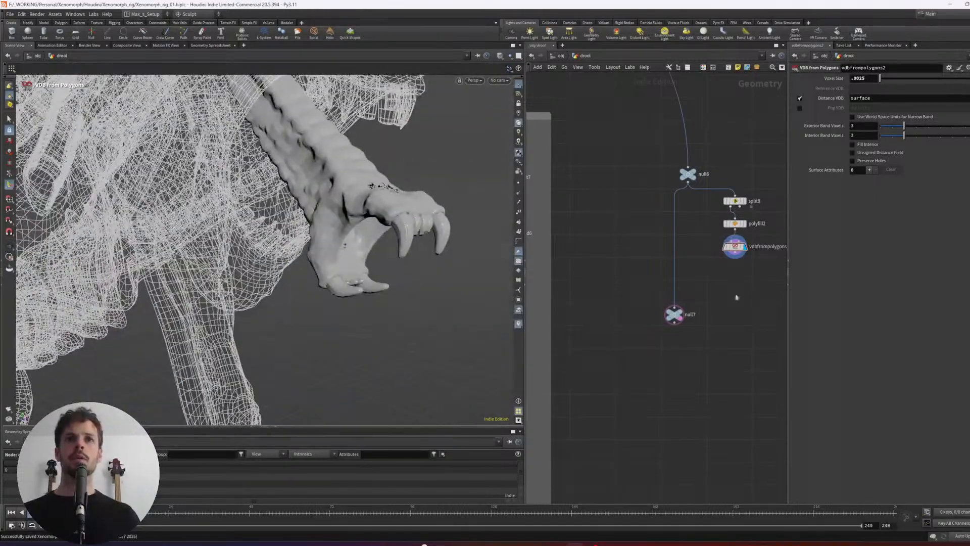
{"action": "key", "text": "Tab"}
{"action": "type", "text": "vdbs"}
{"action": "key", "text": "Return"}
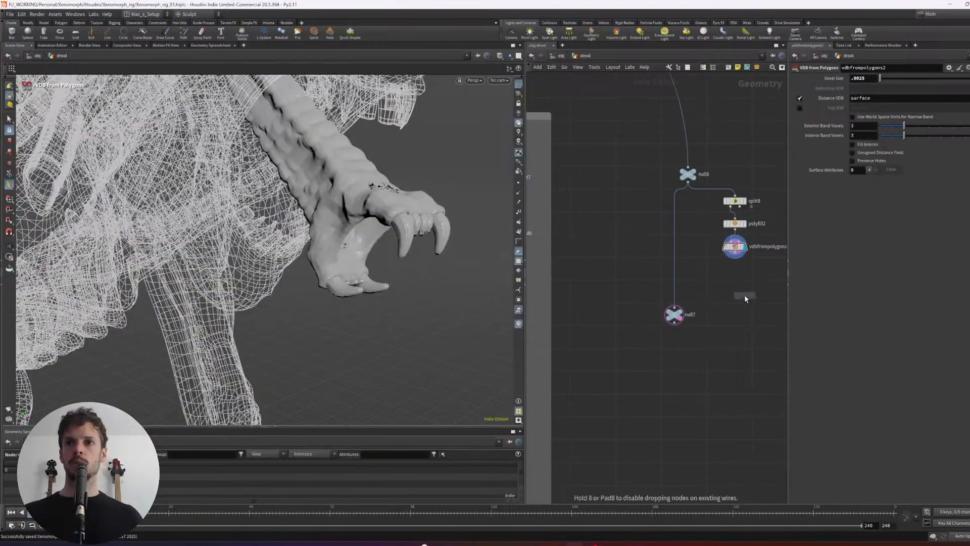
{"action": "left_click", "coordinate": [744, 291]}
{"action": "left_click_drag", "start_coordinate": [736, 254], "coordinate": [740, 284]}
{"action": "left_click", "coordinate": [753, 290]}
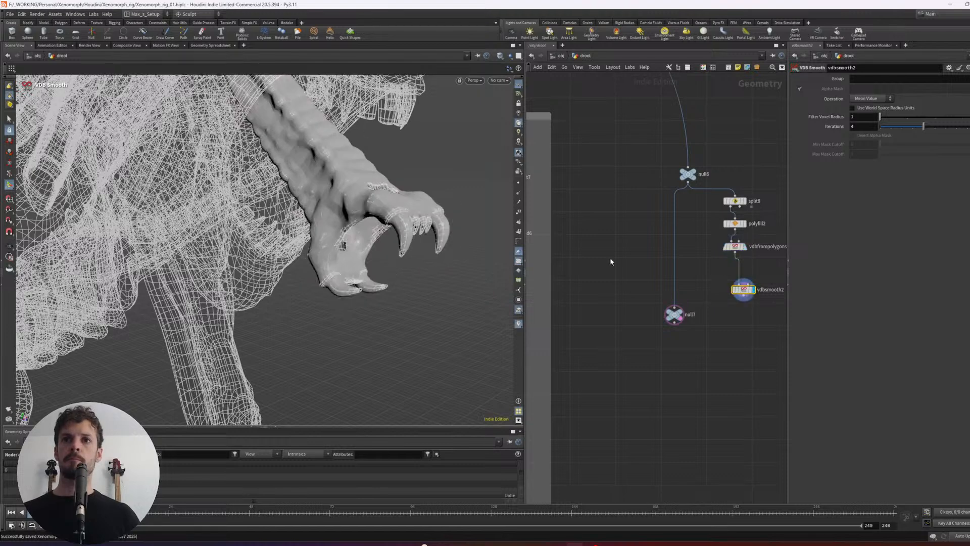
- Set the VDB Smooth iterations to 5 and align the nodes from the Split down to vdbsmooth2
{"action": "left_click_drag", "start_coordinate": [433, 238], "coordinate": [445, 253], "text": "alt"}
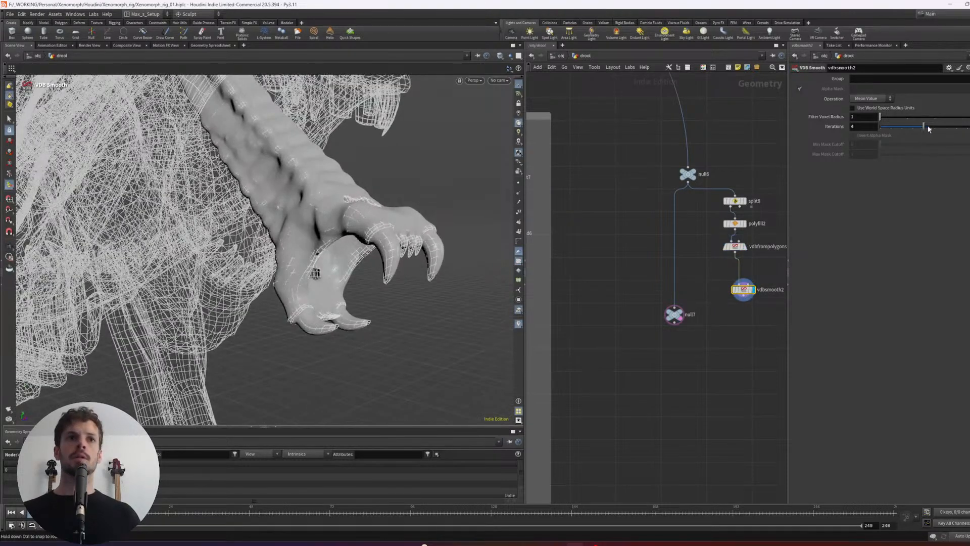
{"action": "mouse_move", "coordinate": [929, 129]}
{"action": "left_mouse_down"}
{"action": "mouse_move", "coordinate": [953, 128]}
{"action": "mouse_move", "coordinate": [942, 130]}
{"action": "left_mouse_up"}
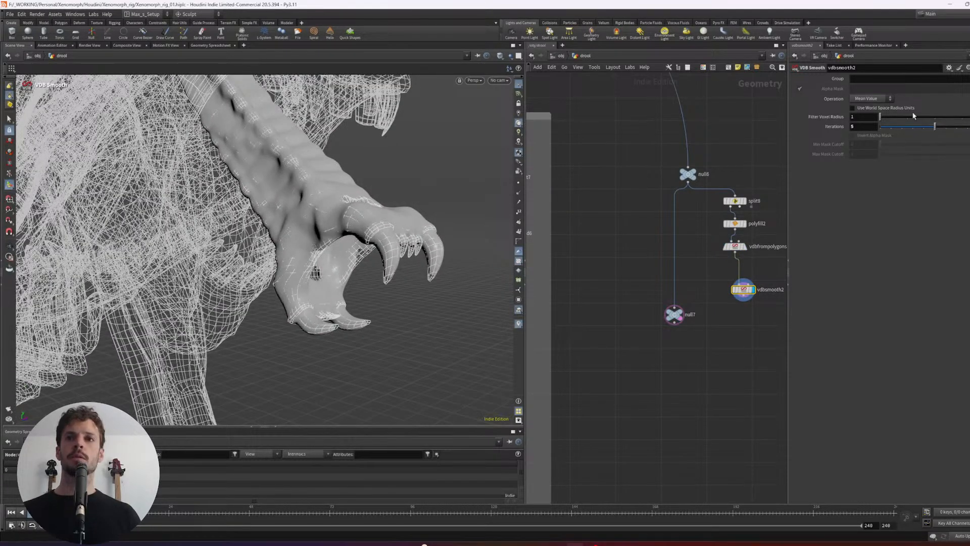
{"action": "left_click_drag", "start_coordinate": [751, 295], "coordinate": [748, 169]}
{"action": "key", "text": "l"}
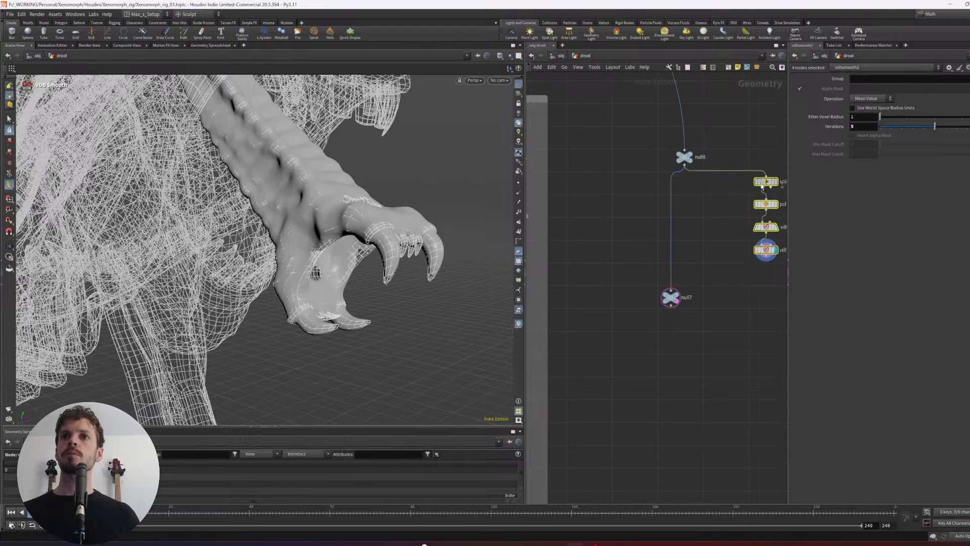
- Add a Convert VDB node after vdbsmooth2, convert to Polygons, and check the mesh in wireframe
{"action": "key", "text": "Tab"}
{"action": "type", "text": "vdb convert"}
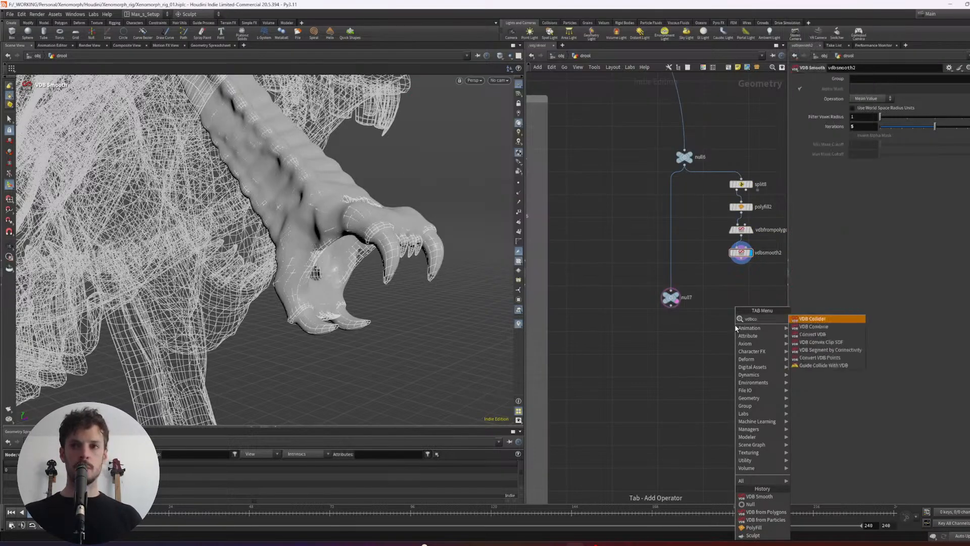
{"action": "key", "text": "Return"}
{"action": "left_click", "coordinate": [745, 290]}
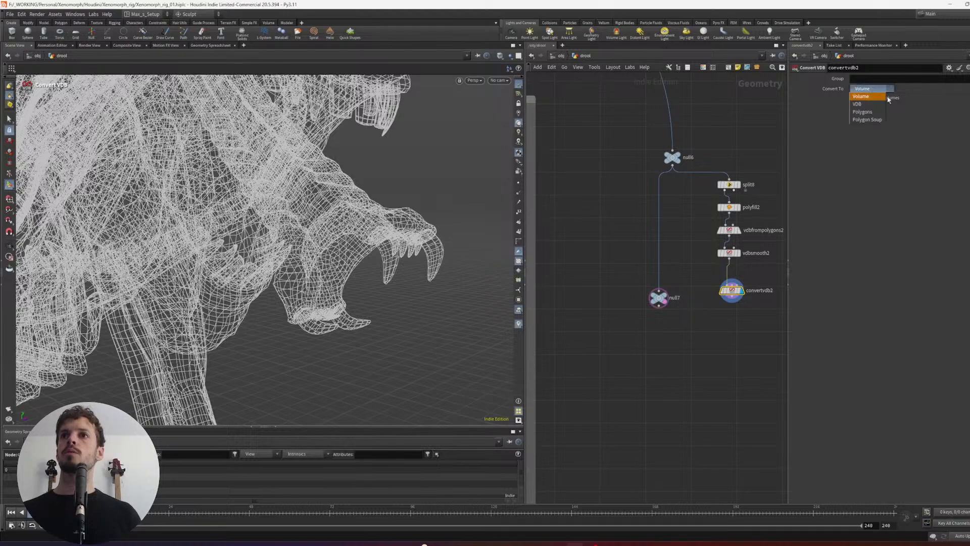
{"action": "left_click", "coordinate": [863, 112]}
{"action": "key", "text": "w"}
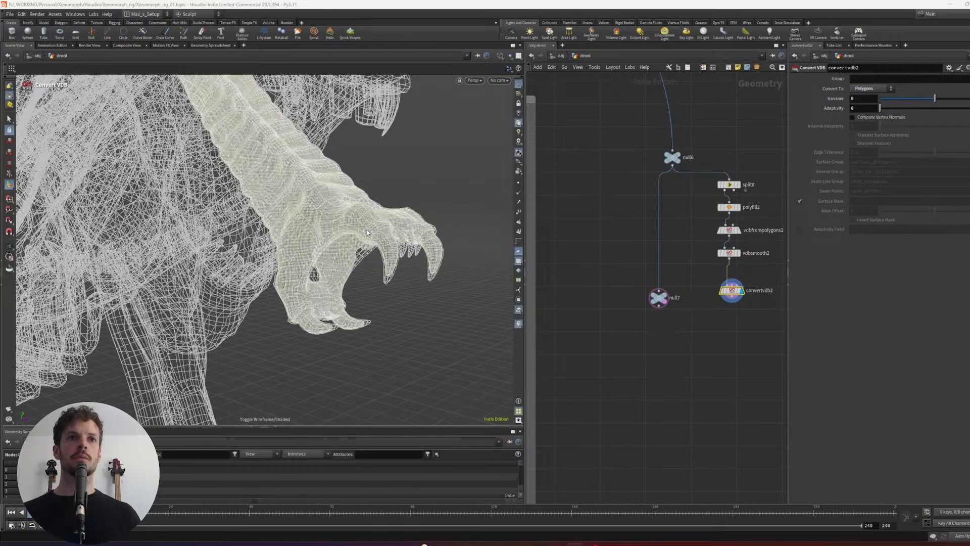
{"action": "key", "text": "w"}
{"action": "key", "text": "w"}
{"action": "mouse_move", "coordinate": [367, 232]}
{"action": "left_mouse_down", "text": "alt"}
{"action": "mouse_move", "coordinate": [413, 239]}
{"action": "mouse_move", "coordinate": [404, 243]}
{"action": "left_mouse_up", "text": "alt"}
- Add a Color node below null7 and set its color to blue (0, 0.5, 1)
{"action": "left_click", "coordinate": [656, 300]}
{"action": "key", "text": "Tab"}
{"action": "type", "text": "col"}
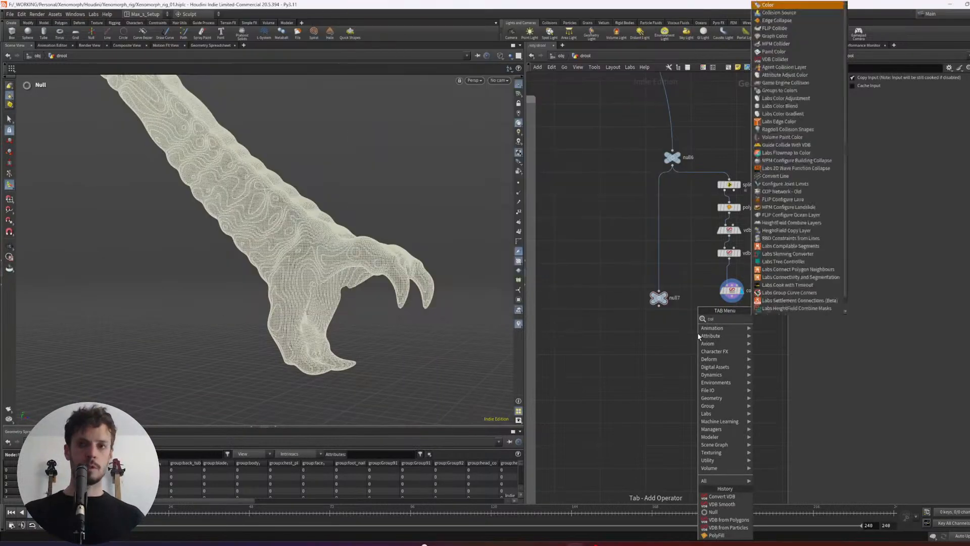
{"action": "key", "text": "Return"}
{"action": "left_click", "coordinate": [649, 355]}
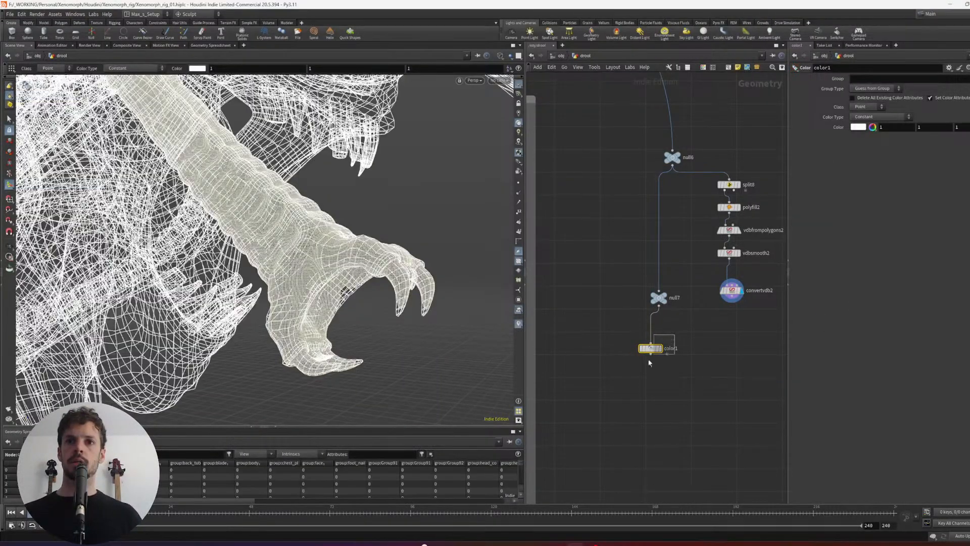
{"action": "left_click", "coordinate": [873, 127]}
{"action": "left_click", "coordinate": [696, 161]}
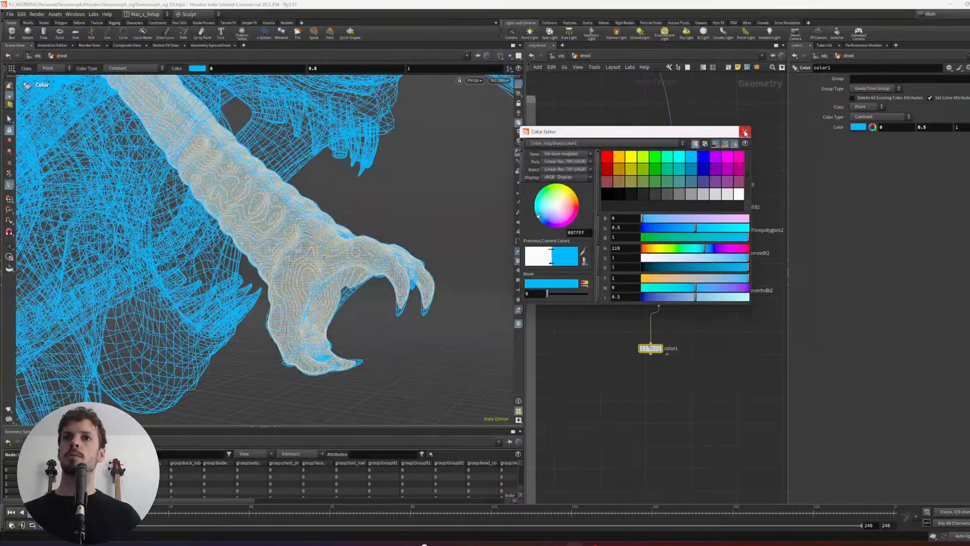
{"action": "left_click", "coordinate": [745, 132]}
- Duplicate the Color node, set the copy to yellow (1, 1, 0) and connect it to convertvdb2
{"action": "left_click_drag", "start_coordinate": [651, 349], "coordinate": [755, 322], "text": "alt"}
{"action": "left_click", "coordinate": [858, 126]}
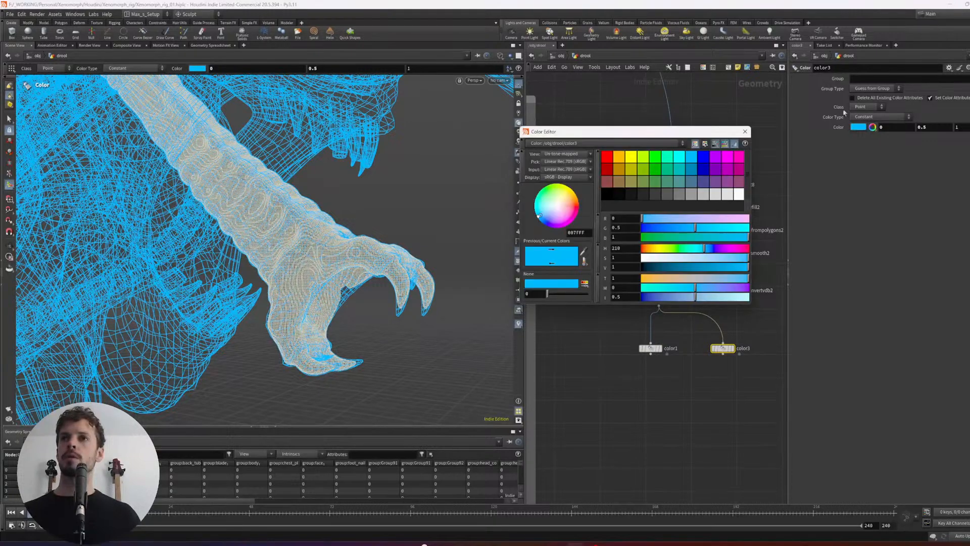
{"action": "left_click", "coordinate": [618, 162]}
{"action": "left_click", "coordinate": [631, 157]}
{"action": "left_click", "coordinate": [745, 131]}
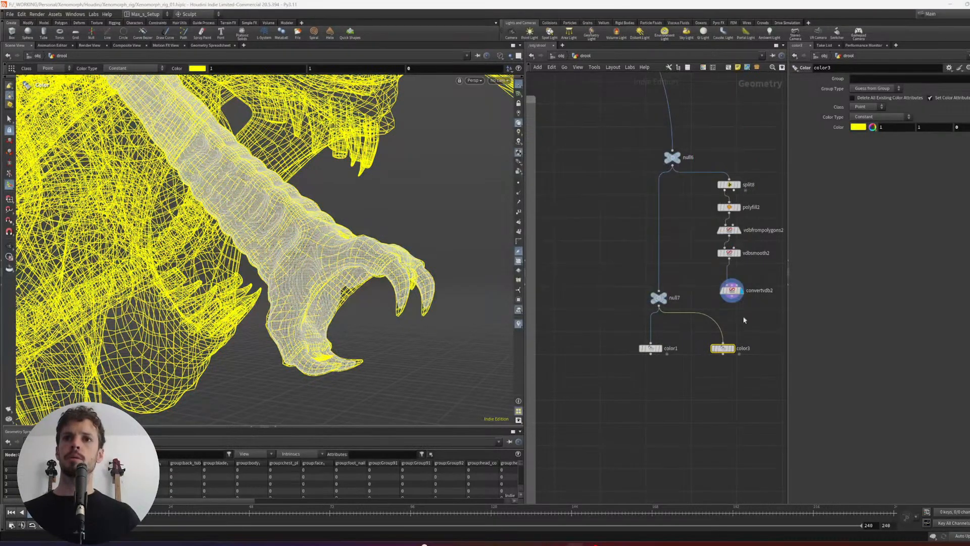
{"action": "left_click", "coordinate": [727, 336]}
- Merge the blue and yellow Color nodes, display the merge shaded and compare the two inner-jaw surfaces
{"action": "left_click_drag", "start_coordinate": [758, 329], "coordinate": [649, 371]}
{"action": "left_click_drag", "start_coordinate": [726, 433], "coordinate": [664, 401]}
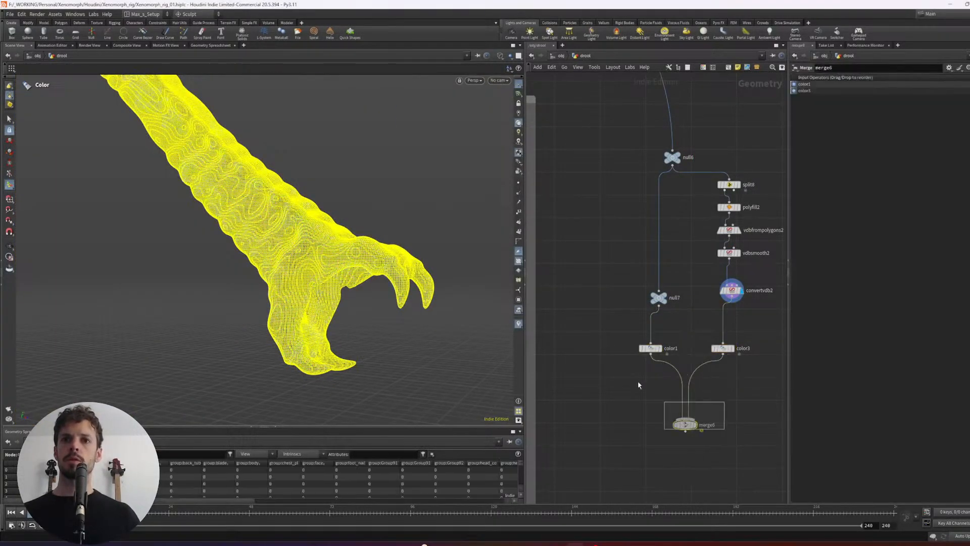
{"action": "key", "text": "r"}
{"action": "key", "text": "shift+w"}
{"action": "mouse_move", "coordinate": [393, 262]}
{"action": "left_mouse_down", "text": "alt"}
{"action": "mouse_move", "coordinate": [263, 230]}
{"action": "mouse_move", "coordinate": [186, 241]}
{"action": "mouse_move", "coordinate": [214, 266]}
{"action": "mouse_move", "coordinate": [278, 219]}
{"action": "mouse_move", "coordinate": [260, 210]}
{"action": "mouse_move", "coordinate": [284, 216]}
{"action": "left_mouse_up", "text": "alt"}
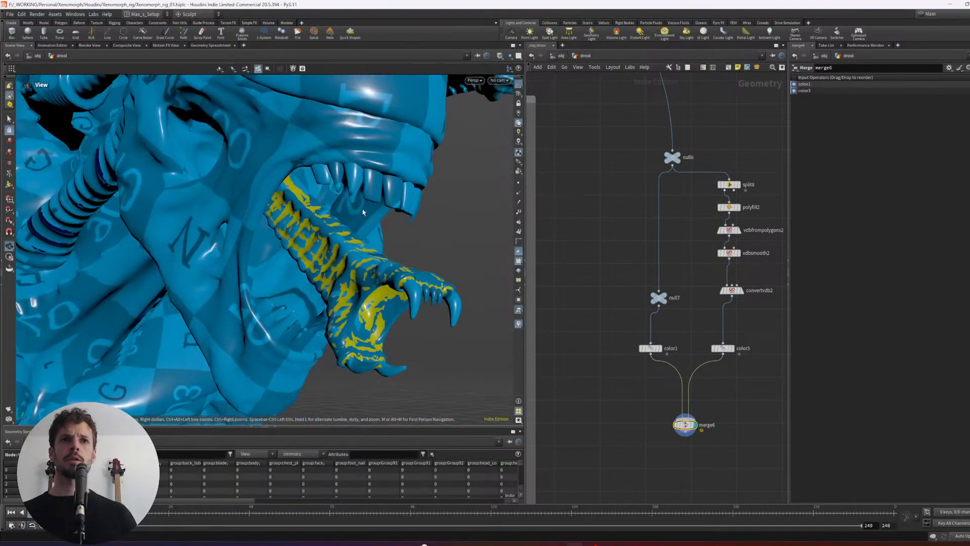
- Add a Peak node between color3 and merge6 and display the merged surfaces
{"action": "middle_click_drag", "start_coordinate": [750, 388], "coordinate": [734, 361]}
{"action": "key", "text": "Tab"}
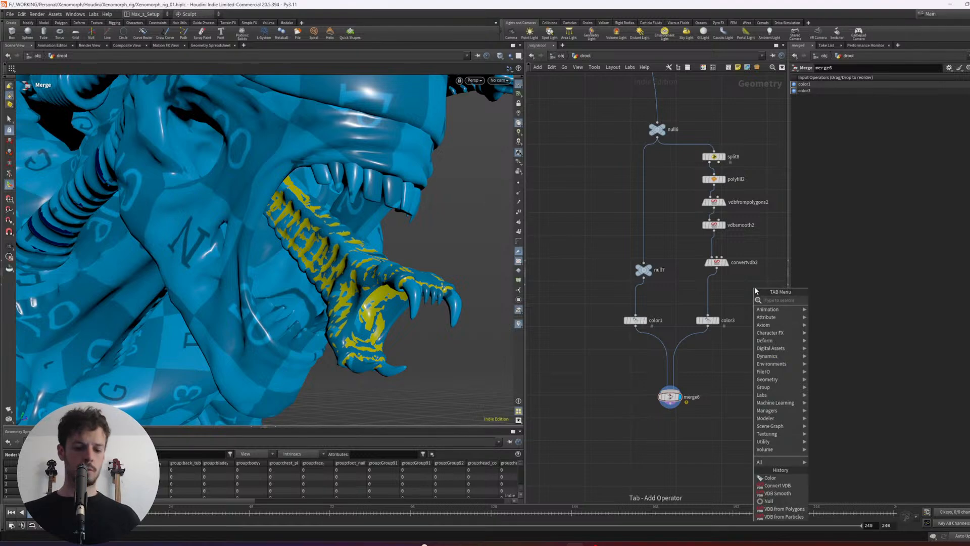
{"action": "type", "text": "bool"}
{"action": "key", "text": "Return"}
{"action": "left_click", "coordinate": [702, 339]}
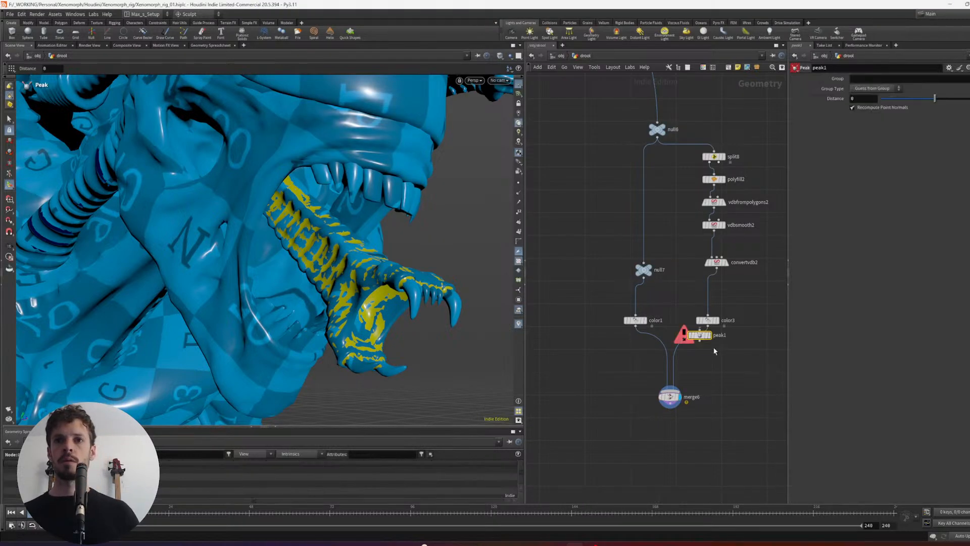
{"action": "left_click_drag", "start_coordinate": [728, 348], "coordinate": [730, 299]}
{"action": "key", "text": "a"}
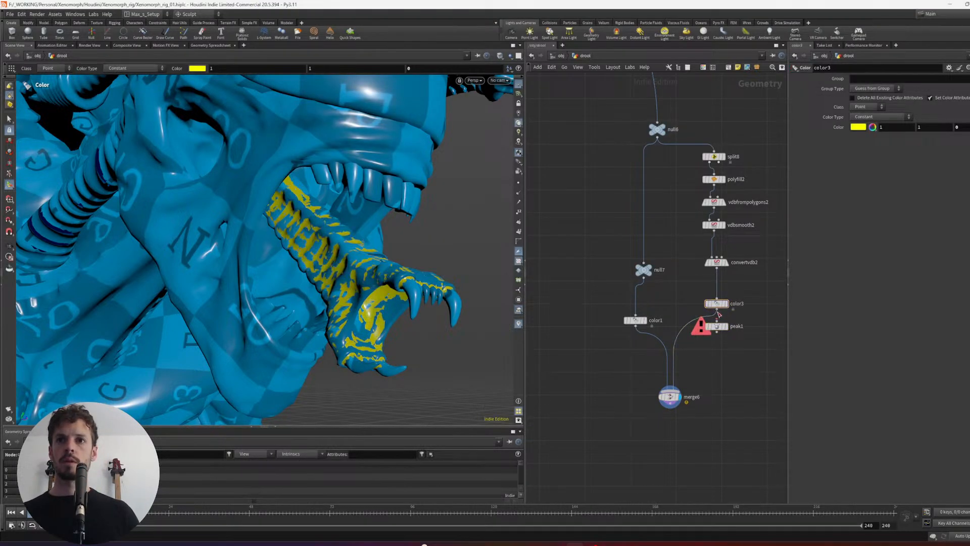
{"action": "left_click", "coordinate": [716, 326]}
{"action": "left_click", "coordinate": [726, 326]}
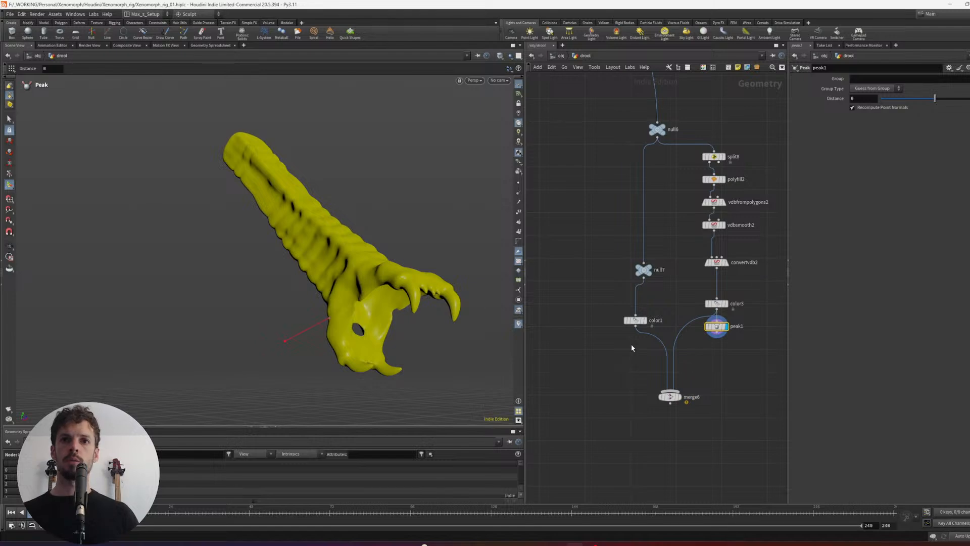
{"action": "left_click", "coordinate": [636, 320]}
{"action": "left_click", "coordinate": [670, 397]}
{"action": "left_click", "coordinate": [717, 326]}
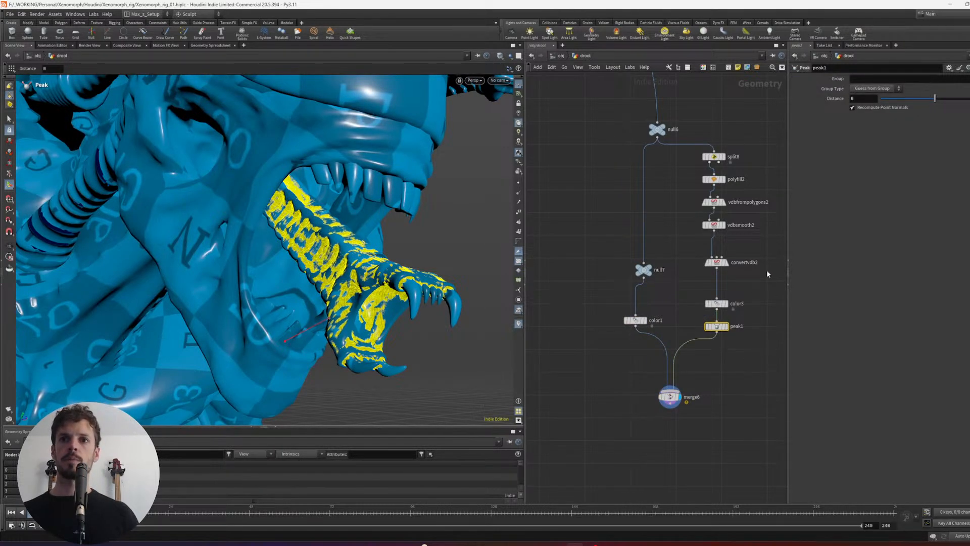
- Set the Peak distance to -0.004 and move the merge node farther down to make room
{"action": "middle_click_drag", "start_coordinate": [865, 96], "coordinate": [849, 128]}
{"action": "left_click_drag", "start_coordinate": [423, 253], "coordinate": [376, 275], "text": "alt"}
{"action": "middle_click_drag", "start_coordinate": [717, 393], "coordinate": [702, 370]}
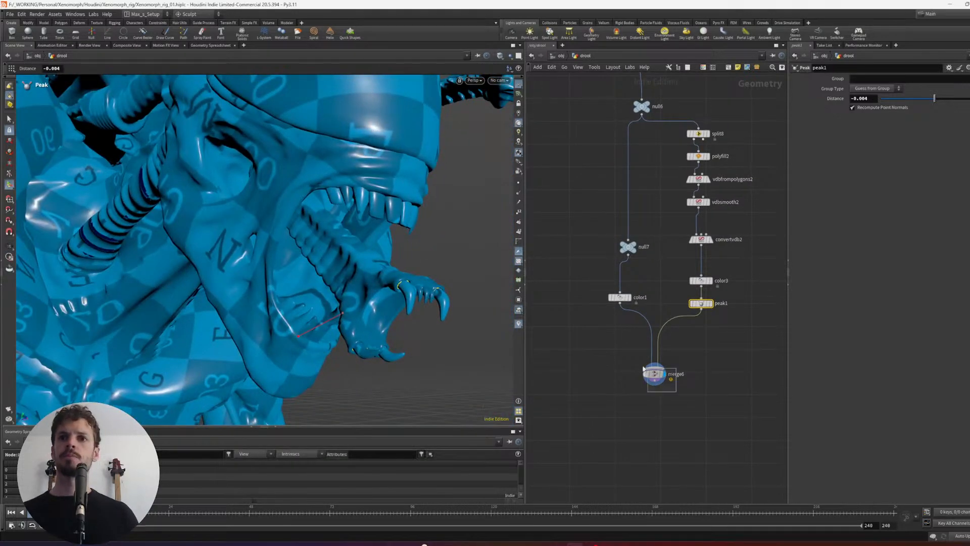
{"action": "left_click", "coordinate": [643, 390]}
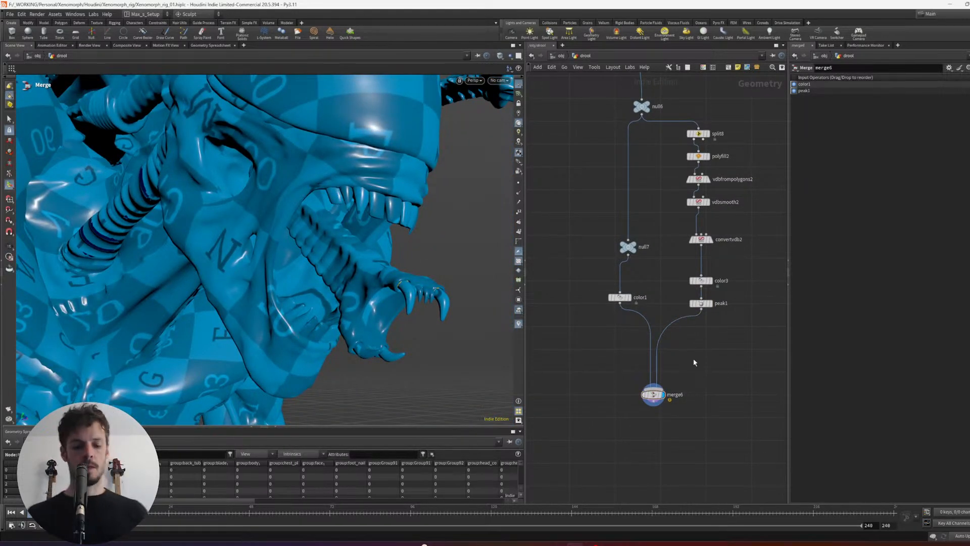
- Insert an Attribute VOP between peak1 and merge6 and open its VEX network
{"action": "key", "text": "Tab"}
{"action": "key", "text": "Escape"}
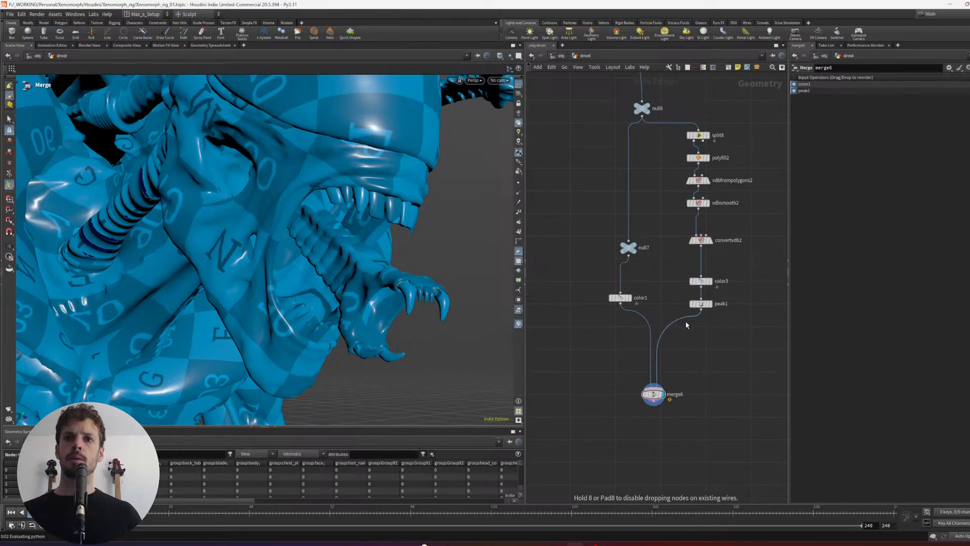
{"action": "left_click", "coordinate": [702, 332]}
{"action": "type", "text": "r"}
{"action": "key", "text": "Return"}
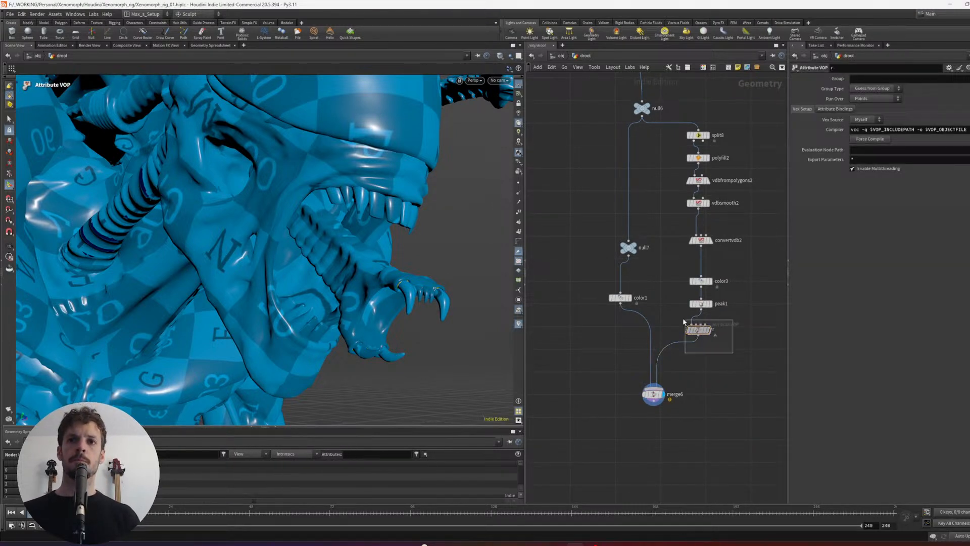
{"action": "key", "text": "Return"}
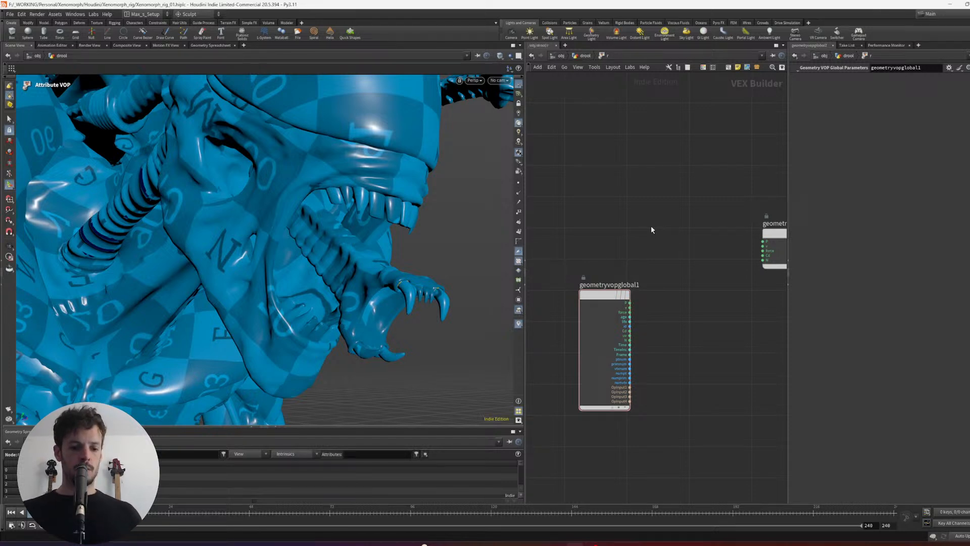
- Add a Turbulent Noise node and connect the global P output to its position input
{"action": "key", "text": "Tab"}
{"action": "type", "text": "turb"}
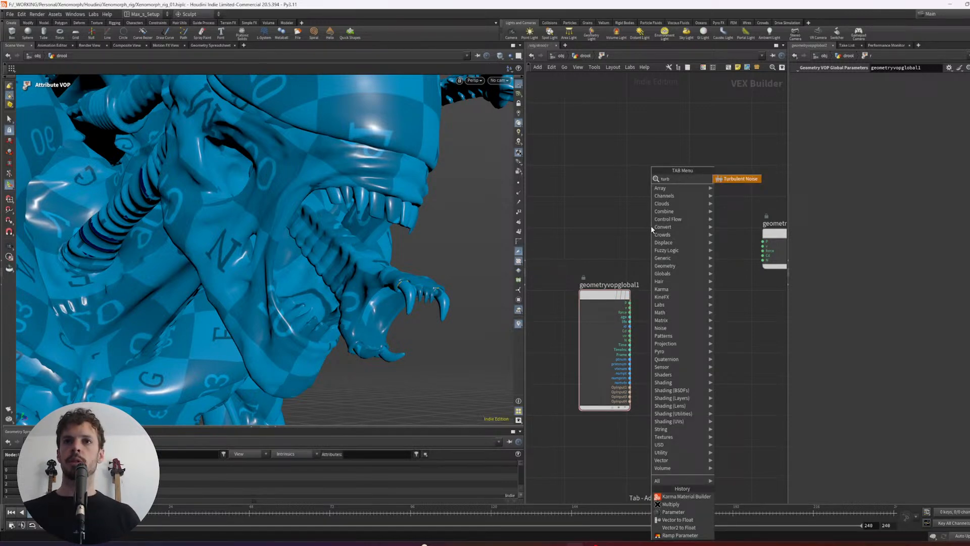
{"action": "key", "text": "Return"}
{"action": "left_click", "coordinate": [651, 226]}
{"action": "key", "text": "l"}
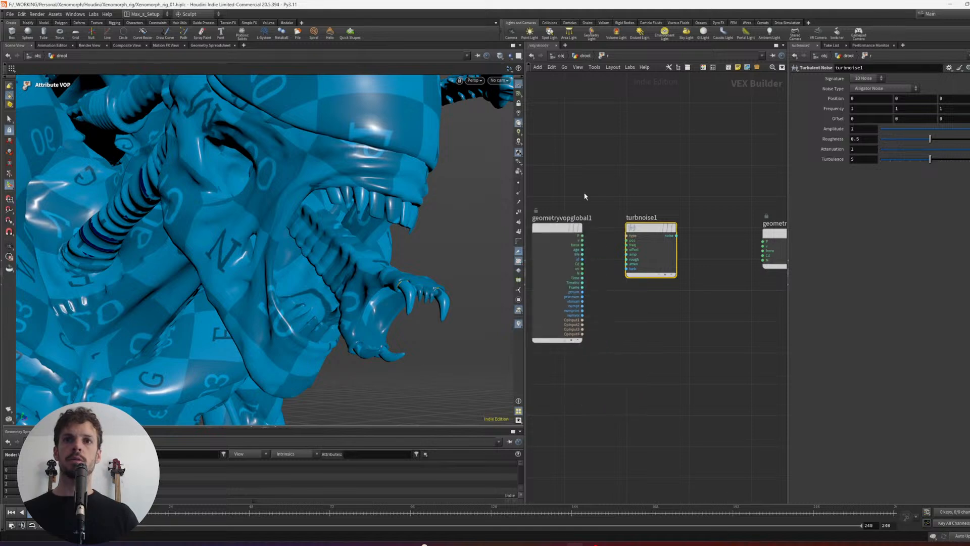
{"action": "left_click", "coordinate": [606, 195]}
{"action": "middle_click_drag", "start_coordinate": [606, 195], "coordinate": [618, 186]}
{"action": "scroll", "coordinate": [621, 191], "scroll_direction": "up", "scroll_amount": 1}
{"action": "left_click", "coordinate": [642, 239]}
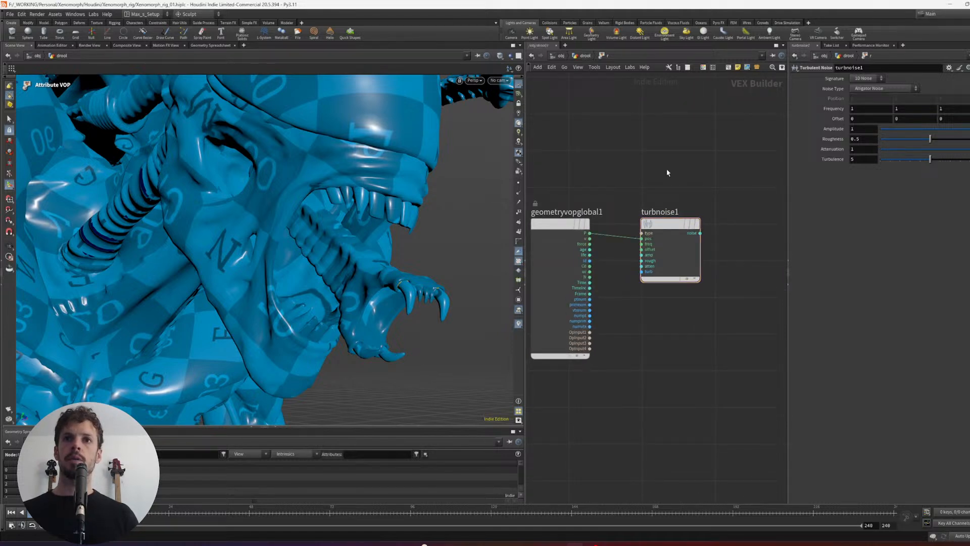
- Add an Add node summing P and the turbulent noise, and feed its sum into the geometry output's P
{"action": "key", "text": "Tab"}
{"action": "type", "text": "add"}
{"action": "key", "text": "Return"}
{"action": "left_click", "coordinate": [652, 191]}
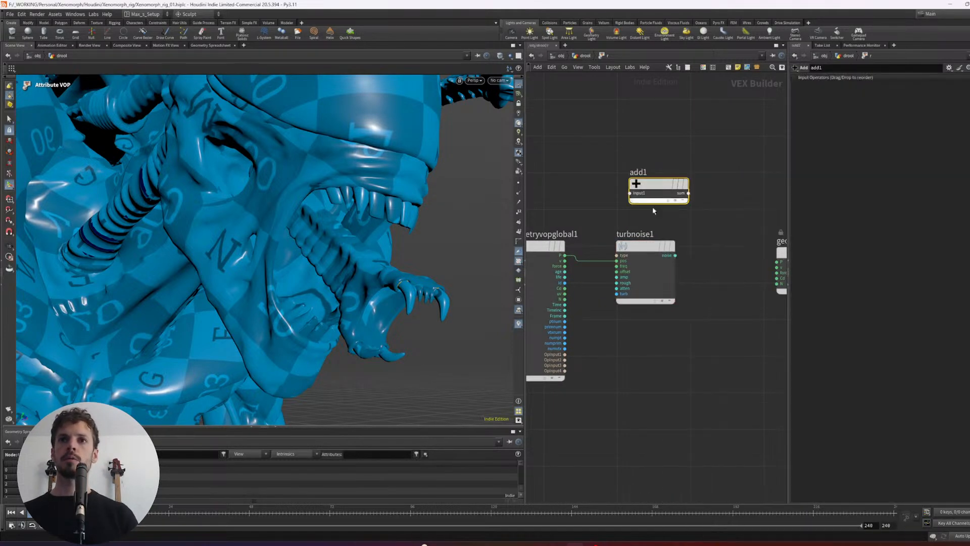
{"action": "left_click_drag", "start_coordinate": [565, 256], "coordinate": [632, 193]}
{"action": "left_click_drag", "start_coordinate": [656, 272], "coordinate": [631, 200]}
{"action": "middle_click_drag", "start_coordinate": [717, 205], "coordinate": [673, 195]}
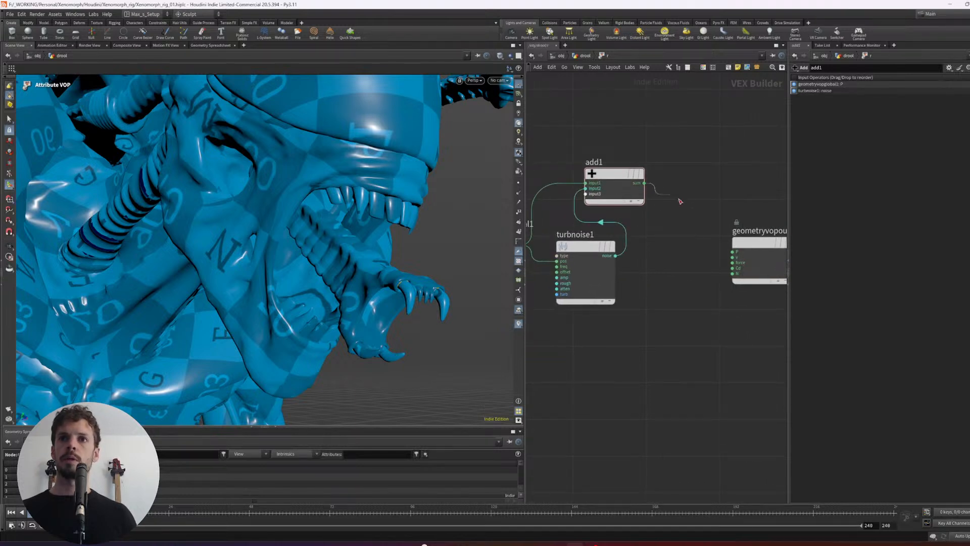
{"action": "left_click_drag", "start_coordinate": [680, 201], "coordinate": [716, 255]}
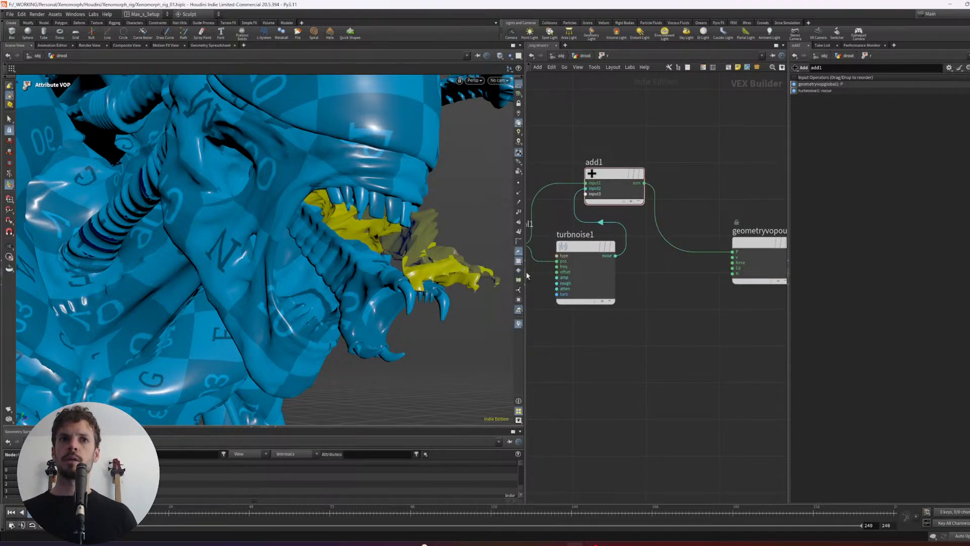
- Switch the turbulent noise signature to 3D Noise and spread the VOP nodes apart
{"action": "left_click", "coordinate": [604, 281]}
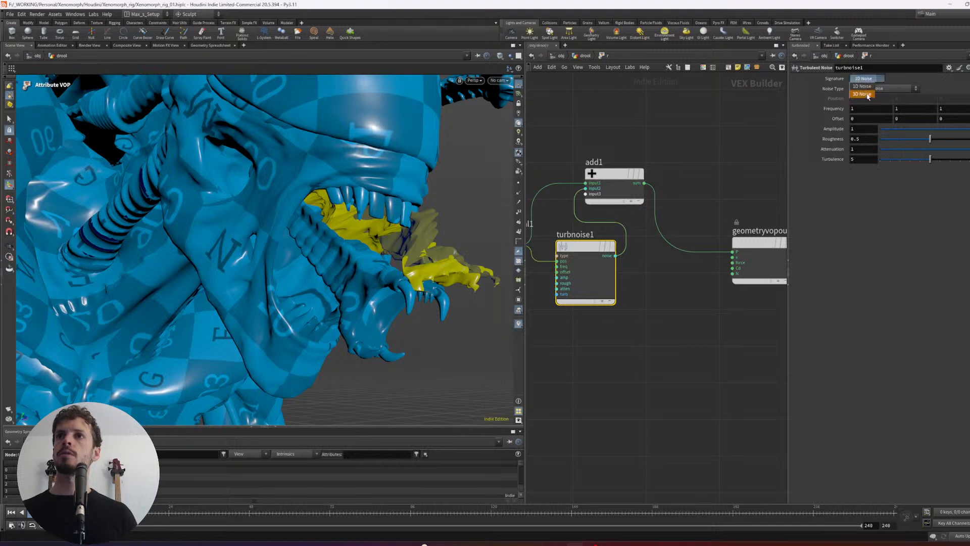
{"action": "middle_click_drag", "start_coordinate": [663, 285], "coordinate": [687, 292]}
{"action": "scroll", "coordinate": [687, 291], "scroll_direction": "down", "scroll_amount": 2}
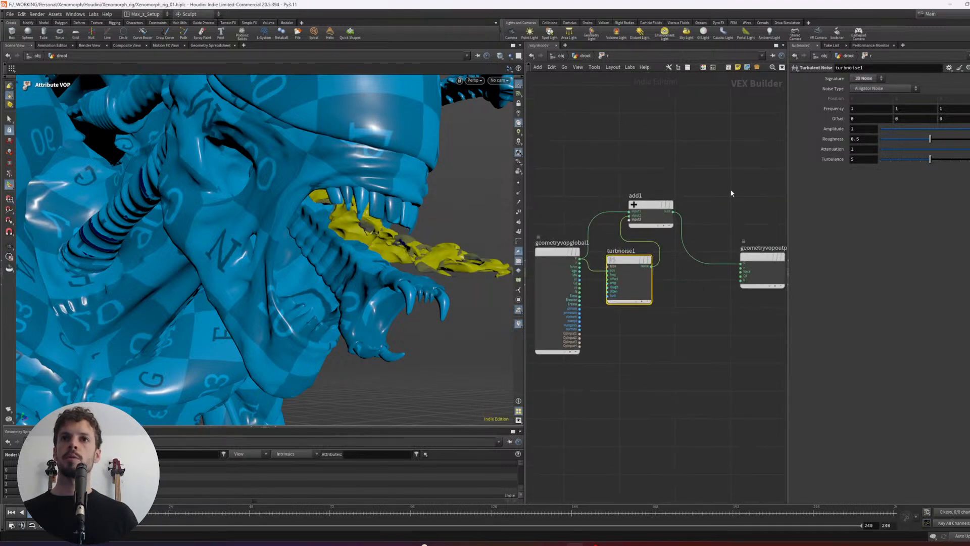
{"action": "middle_click_drag", "start_coordinate": [732, 193], "coordinate": [654, 207]}
{"action": "left_click_drag", "start_coordinate": [736, 185], "coordinate": [614, 284]}
{"action": "left_click_drag", "start_coordinate": [585, 219], "coordinate": [625, 214]}
{"action": "left_click_drag", "start_coordinate": [733, 203], "coordinate": [619, 281]}
{"action": "left_click_drag", "start_coordinate": [620, 220], "coordinate": [671, 215]}
{"action": "middle_click_drag", "start_coordinate": [637, 293], "coordinate": [712, 278]}
{"action": "left_click_drag", "start_coordinate": [620, 267], "coordinate": [654, 298]}
{"action": "middle_click_drag", "start_coordinate": [752, 293], "coordinate": [742, 290]}
- Add a Displace Along Normal node below the Add node and connect the global P to its P input
{"action": "key", "text": "Tab"}
{"action": "type", "text": "disp"}
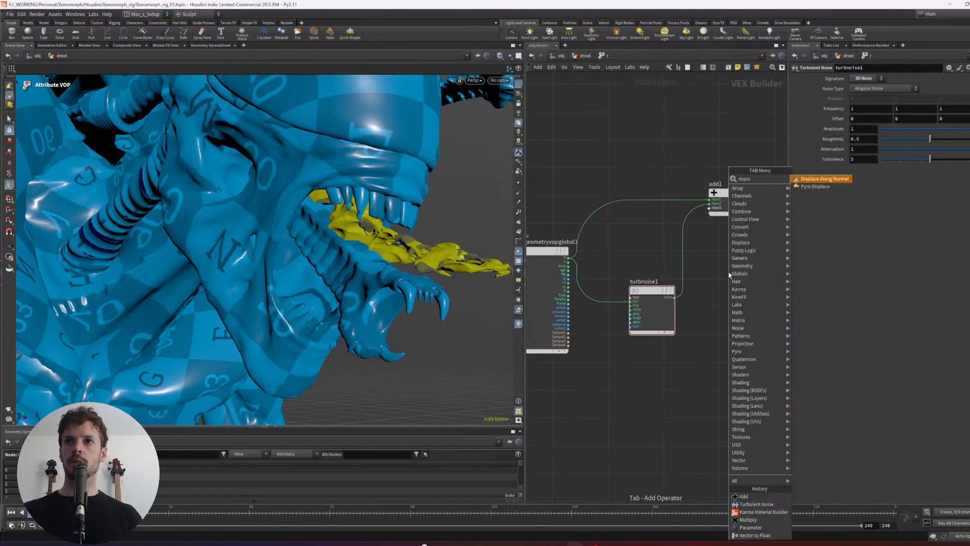
{"action": "key", "text": "Return"}
{"action": "left_click", "coordinate": [729, 273]}
{"action": "middle_click_drag", "start_coordinate": [705, 250], "coordinate": [684, 233]}
{"action": "scroll", "coordinate": [675, 240], "scroll_direction": "up", "scroll_amount": 1}
{"action": "left_click", "coordinate": [709, 222]}
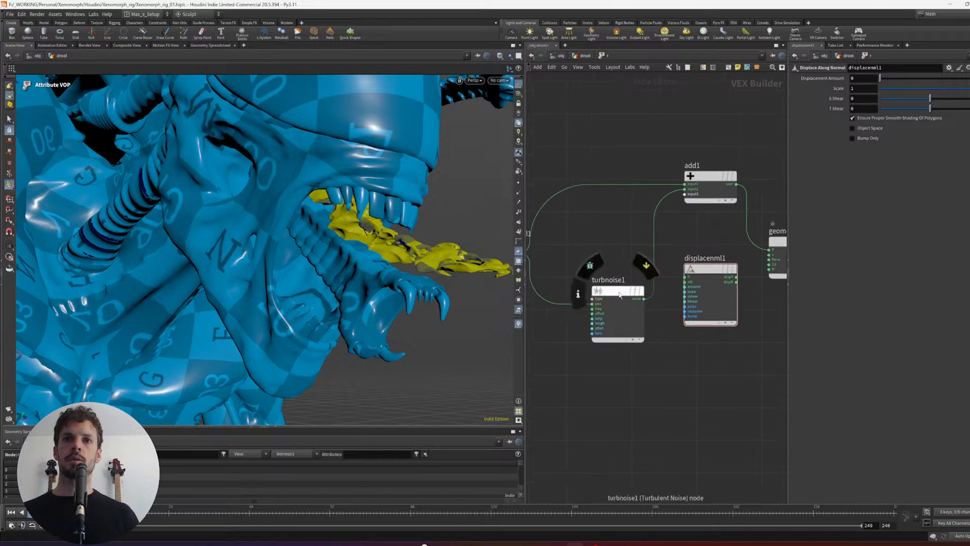
{"action": "left_click_drag", "start_coordinate": [617, 293], "coordinate": [615, 305]}
{"action": "middle_click_drag", "start_coordinate": [626, 244], "coordinate": [648, 240]}
{"action": "left_click_drag", "start_coordinate": [543, 249], "coordinate": [707, 272]}
- Cut the wire between the Add node's sum and the geometry output
{"action": "middle_click_drag", "start_coordinate": [766, 203], "coordinate": [731, 194]}
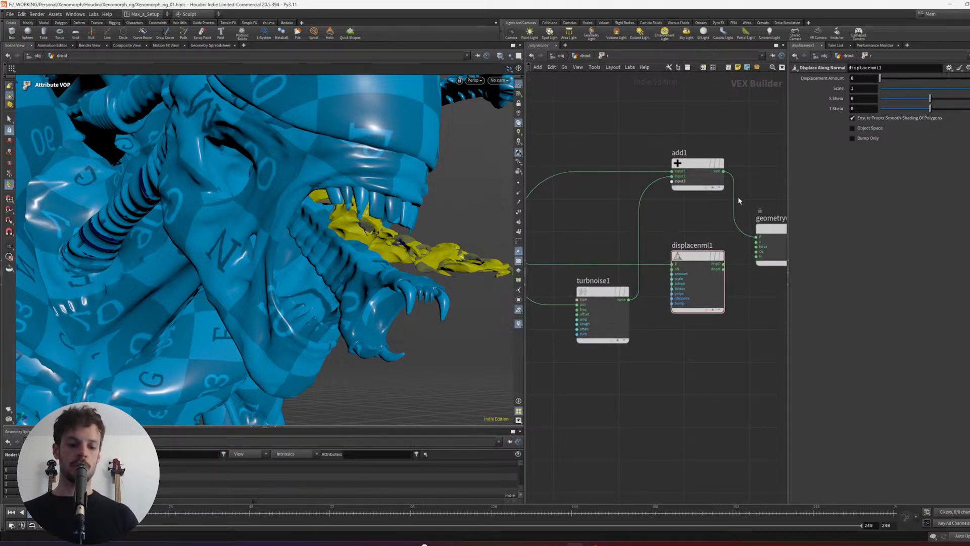
{"action": "key", "text": "y"}
{"action": "left_click_drag", "start_coordinate": [739, 201], "coordinate": [696, 152]}
{"action": "middle_click_drag", "start_coordinate": [734, 199], "coordinate": [652, 195]}
{"action": "left_click_drag", "start_coordinate": [717, 227], "coordinate": [732, 221]}
{"action": "middle_click_drag", "start_coordinate": [607, 236], "coordinate": [648, 226]}
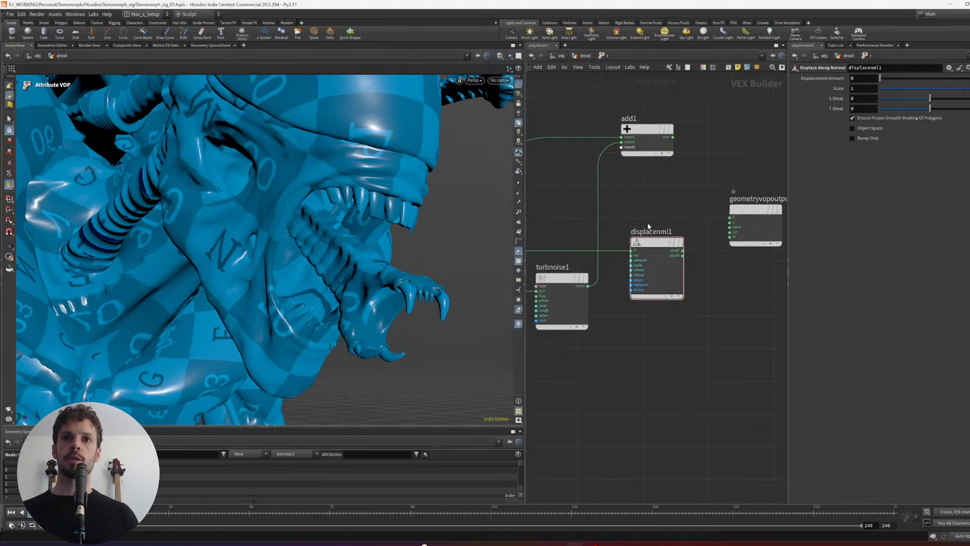
- Connect the noise to the displacement's amount input and its displaced position to the geometry output's P
{"action": "left_click_drag", "start_coordinate": [650, 242], "coordinate": [665, 237]}
{"action": "middle_click_drag", "start_coordinate": [614, 277], "coordinate": [617, 281]}
{"action": "scroll", "coordinate": [621, 285], "scroll_direction": "up", "scroll_amount": 1}
{"action": "left_click_drag", "start_coordinate": [589, 291], "coordinate": [734, 212]}
{"action": "left_click", "coordinate": [736, 218]}
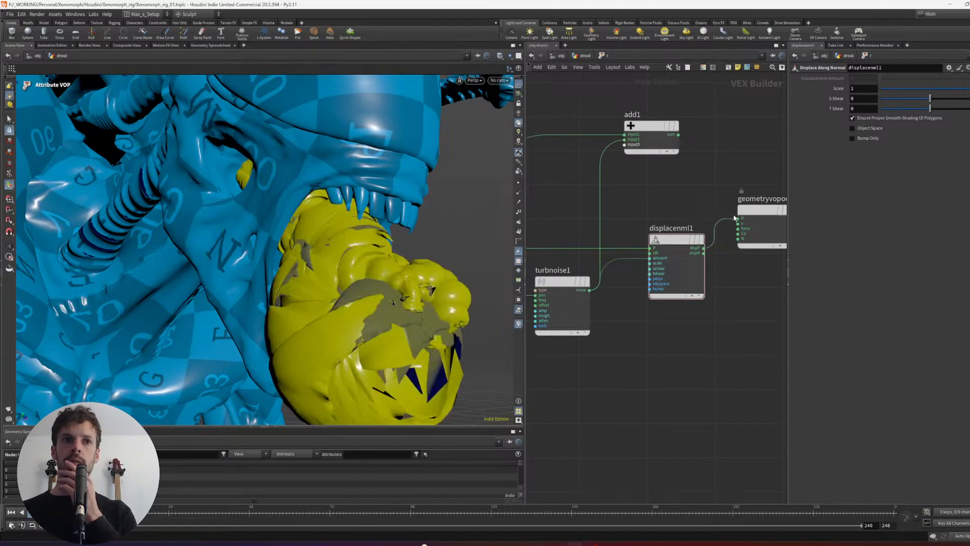
- Set the displacement scale to 0.027 and the turbulent noise frequency to 20 on all three axes
{"action": "left_click", "coordinate": [677, 283]}
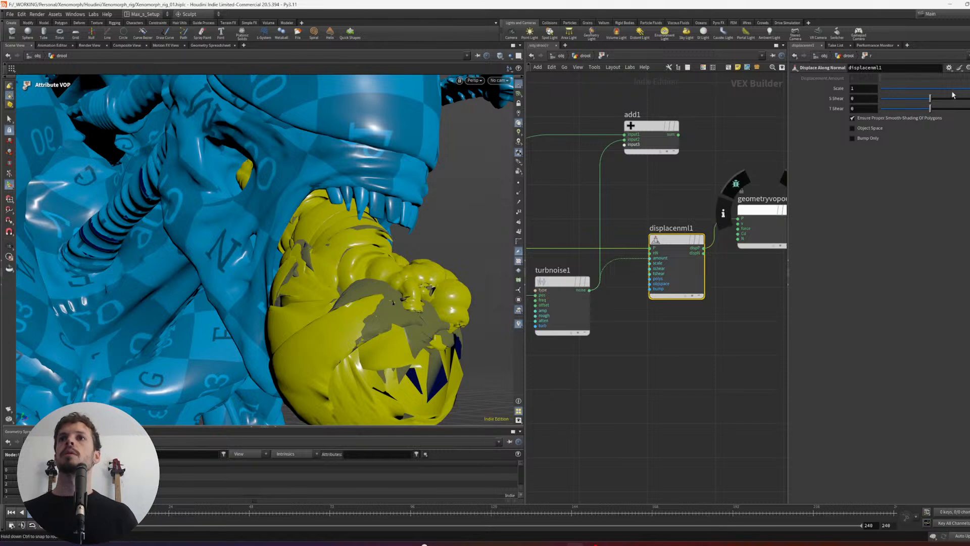
{"action": "left_click_drag", "start_coordinate": [968, 89], "coordinate": [933, 90]}
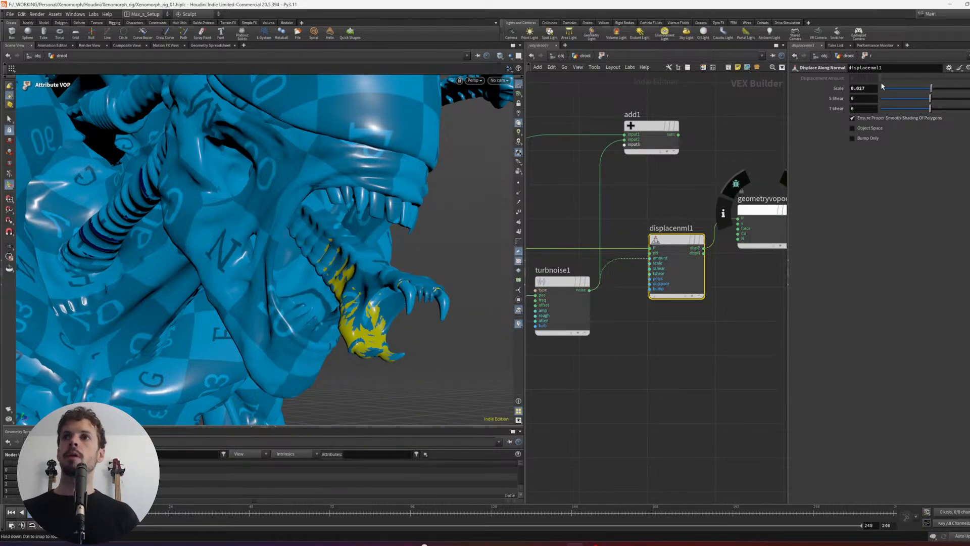
{"action": "left_click", "coordinate": [556, 318]}
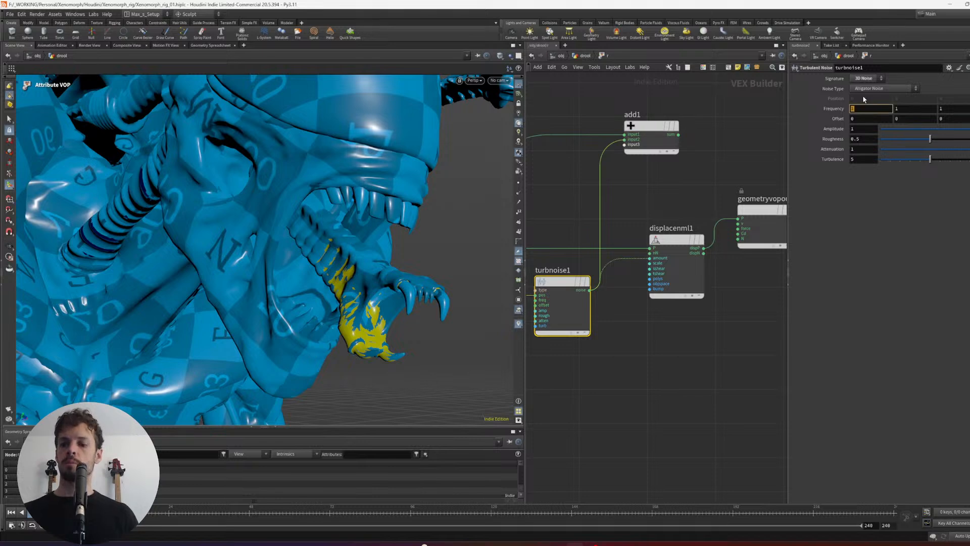
{"action": "type", "text": "20"}
{"action": "key", "text": "Return"}
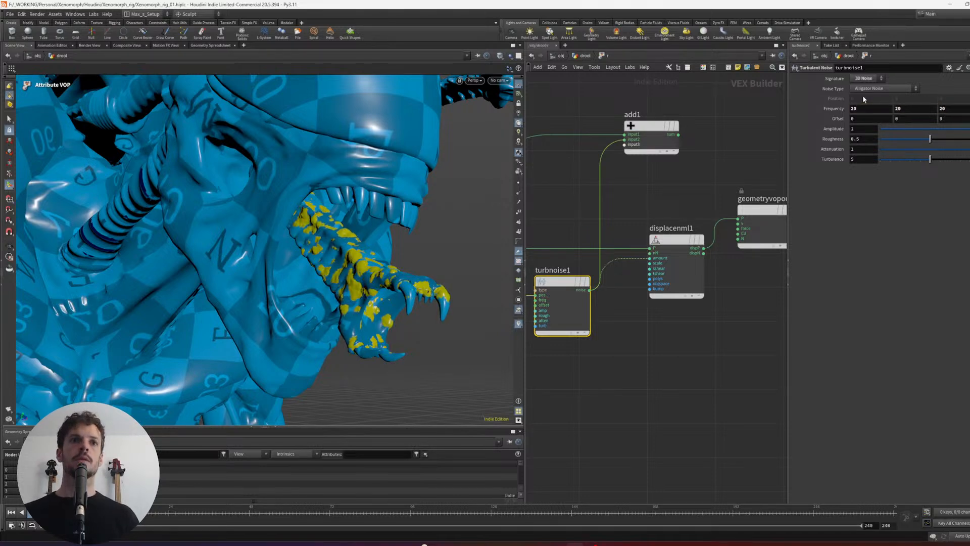
{"action": "key", "text": "Escape"}
- Lower the turbulent noise roughness to 0.214 and check the yellow patches on the inner jaw
{"action": "left_click_drag", "start_coordinate": [463, 232], "coordinate": [424, 214]}
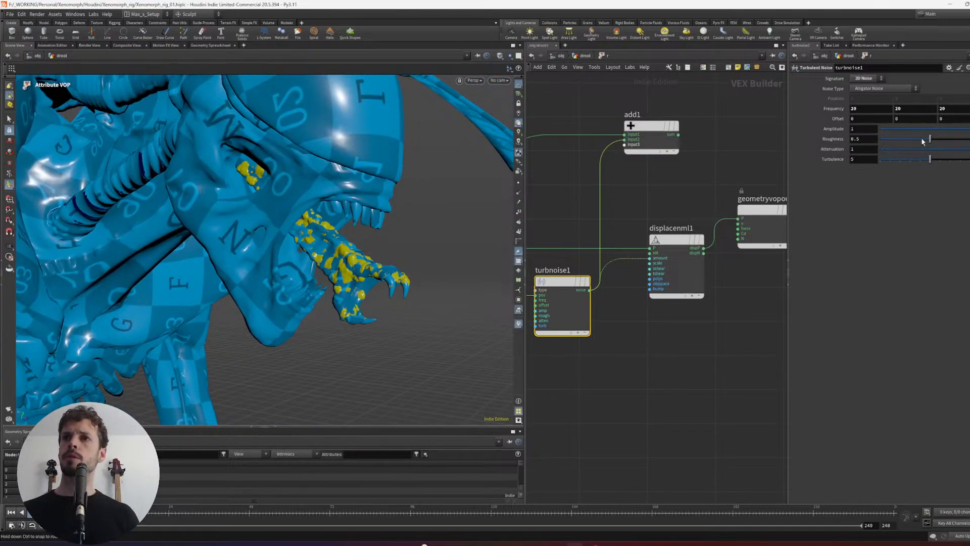
{"action": "left_click_drag", "start_coordinate": [923, 141], "coordinate": [900, 140]}
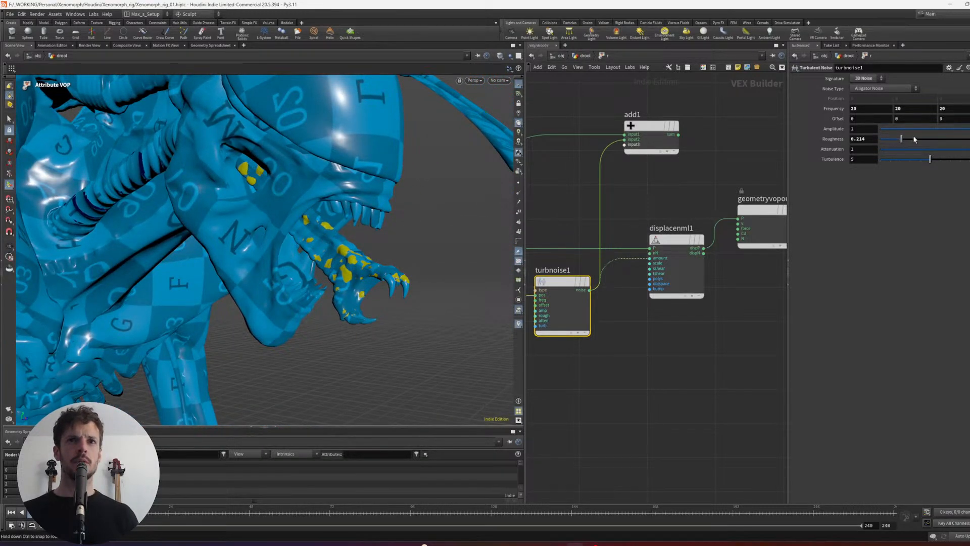
{"action": "left_click_drag", "start_coordinate": [433, 247], "coordinate": [404, 263], "text": "alt"}
- Raise the Displace Along Normal scale slightly in 0.001 increments and inspect the inner jaw's patch coverage
{"action": "left_click", "coordinate": [676, 268]}
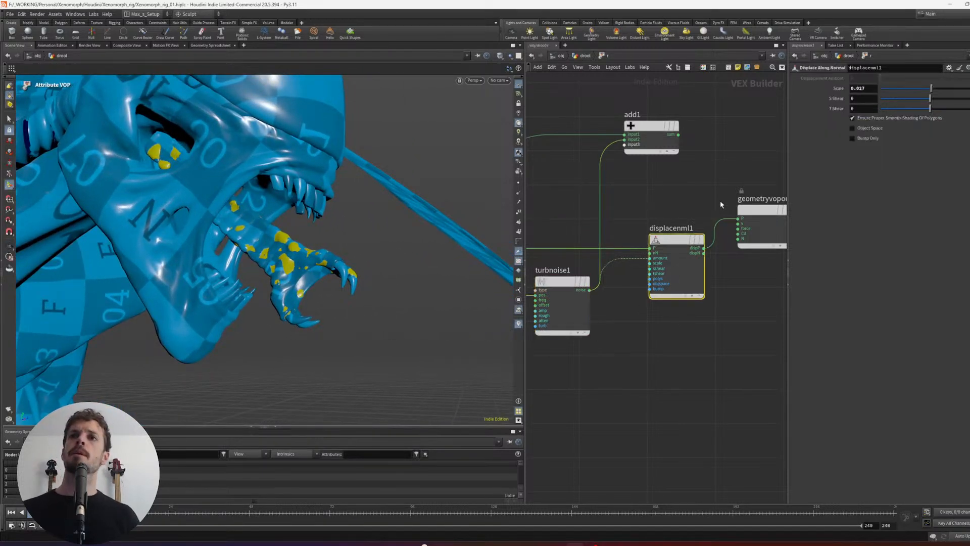
{"action": "middle_click_drag", "start_coordinate": [869, 91], "coordinate": [872, 118]}
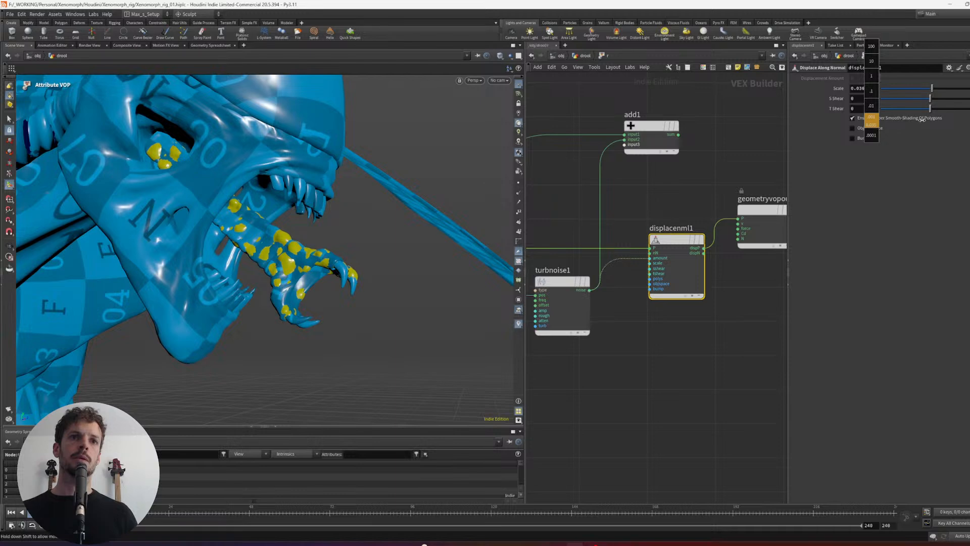
{"action": "middle_click_drag", "start_coordinate": [947, 124], "coordinate": [921, 121]}
{"action": "scroll", "coordinate": [404, 238], "scroll_direction": "down", "scroll_amount": 4}
{"action": "left_click_drag", "start_coordinate": [404, 237], "coordinate": [344, 290], "text": "alt"}
- Leave the VOP network, wire the inner jaw merge (merge6) into the saliva merge (merge4), and display merge4
{"action": "key", "text": "u"}
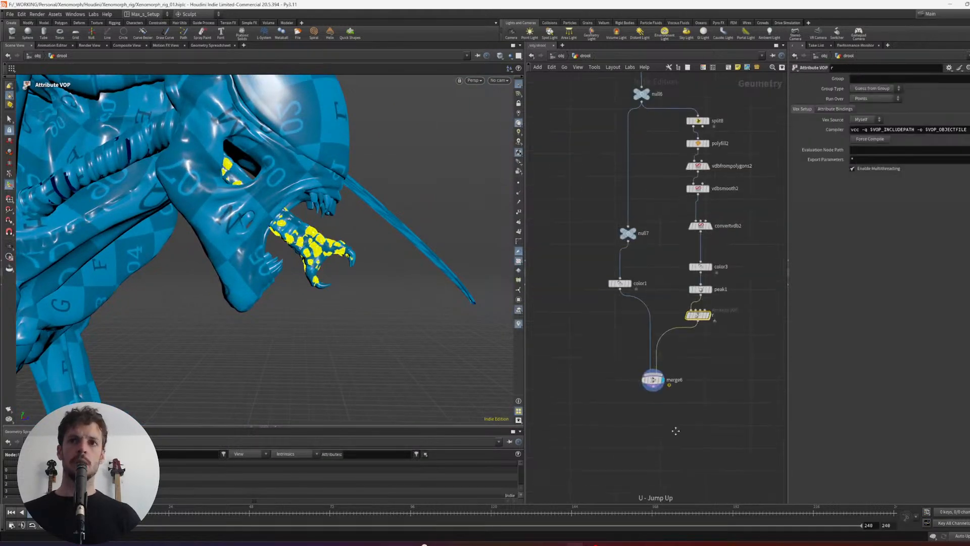
{"action": "left_click", "coordinate": [670, 380]}
{"action": "scroll", "coordinate": [738, 313], "scroll_direction": "down", "scroll_amount": 8}
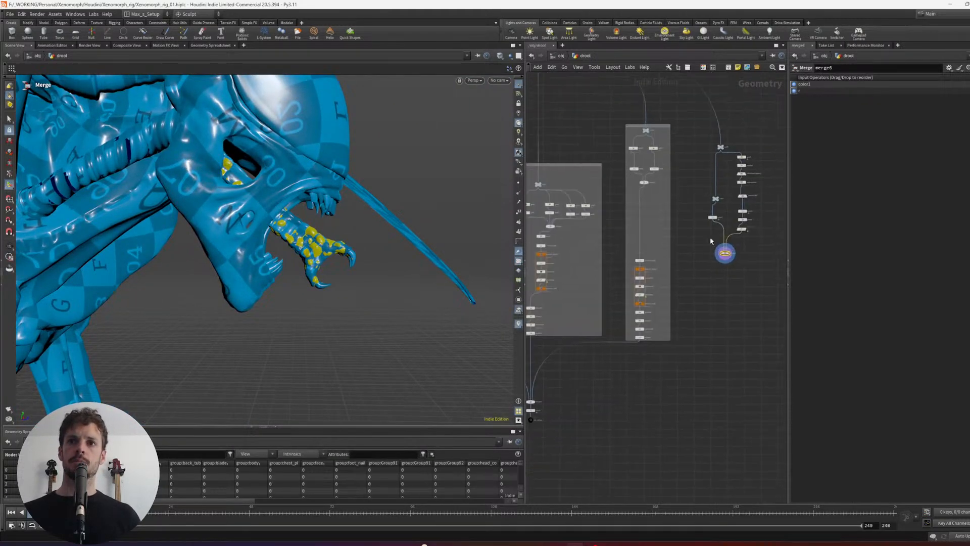
{"action": "left_click_drag", "start_coordinate": [657, 372], "coordinate": [667, 416]}
{"action": "middle_click_drag", "start_coordinate": [751, 351], "coordinate": [737, 324]}
{"action": "left_click", "coordinate": [737, 324]}
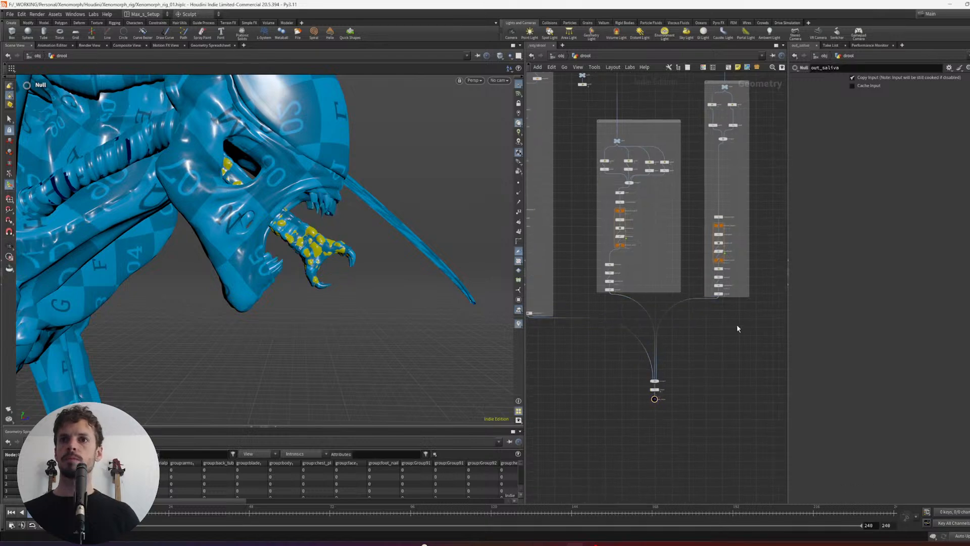
{"action": "middle_click_drag", "start_coordinate": [546, 364], "coordinate": [695, 228]}
{"action": "scroll", "coordinate": [695, 228], "scroll_direction": "up", "scroll_amount": 5}
{"action": "left_click", "coordinate": [731, 135]}
{"action": "scroll", "coordinate": [712, 336], "scroll_direction": "down", "scroll_amount": 8}
{"action": "middle_click_drag", "start_coordinate": [633, 375], "coordinate": [726, 243]}
{"action": "scroll", "coordinate": [752, 261], "scroll_direction": "up", "scroll_amount": 5}
{"action": "scroll", "coordinate": [727, 236], "scroll_direction": "up", "scroll_amount": 1}
{"action": "scroll", "coordinate": [726, 243], "scroll_direction": "up", "scroll_amount": 4}
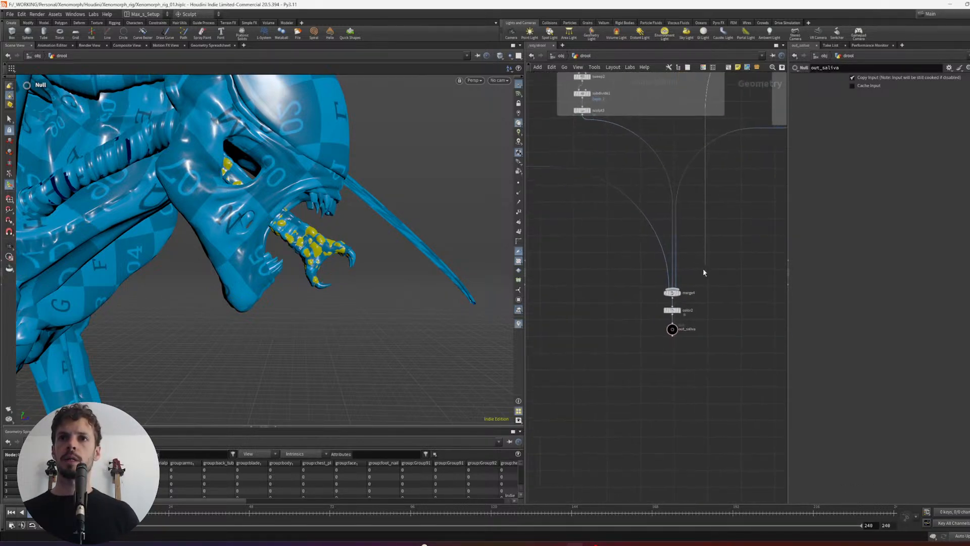
{"action": "left_click", "coordinate": [676, 287]}
{"action": "left_click", "coordinate": [679, 293]}
{"action": "left_click_drag", "start_coordinate": [374, 282], "coordinate": [384, 267], "text": "alt"}
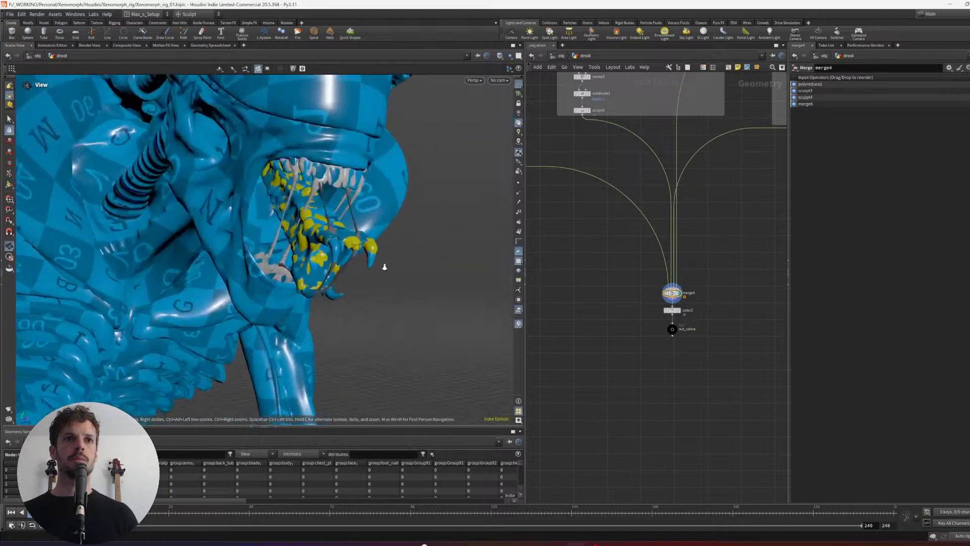
- Display the color2 node below the saliva merge and check which geometry receives the saliva colour
{"action": "scroll", "coordinate": [384, 267], "scroll_direction": "up", "scroll_amount": 2}
{"action": "middle_click_drag", "start_coordinate": [726, 306], "coordinate": [720, 318]}
{"action": "left_click_drag", "start_coordinate": [694, 329], "coordinate": [660, 317]}
{"action": "key", "text": "r"}
{"action": "left_click_drag", "start_coordinate": [703, 369], "coordinate": [671, 324]}
{"action": "scroll", "coordinate": [620, 325], "scroll_direction": "up", "scroll_amount": 2}
{"action": "middle_click_drag", "start_coordinate": [737, 236], "coordinate": [621, 352]}
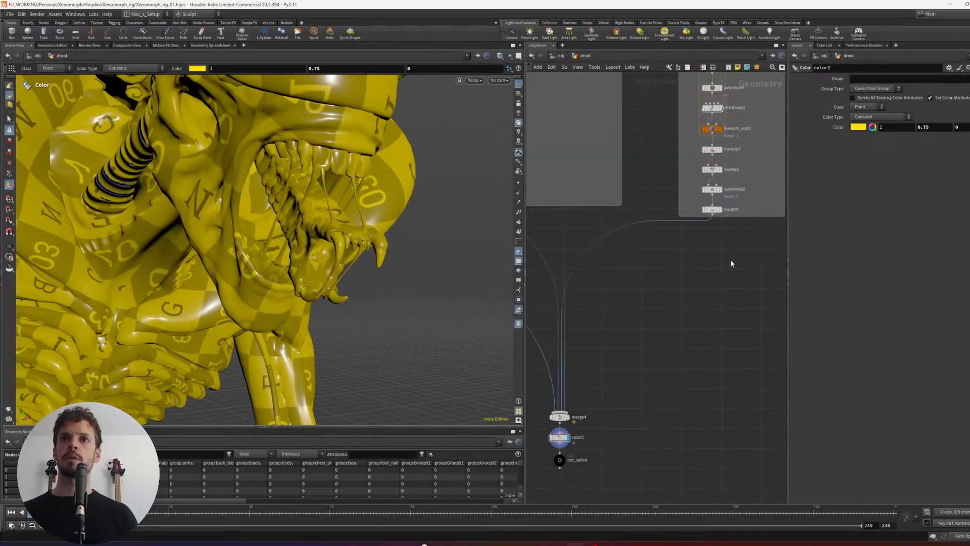
- Cut the color1 body branch out of merge6, leaving only the displaced inner jaw layer, and display merge6
{"action": "middle_click_drag", "start_coordinate": [732, 262], "coordinate": [567, 429]}
{"action": "middle_click_drag", "start_coordinate": [700, 329], "coordinate": [605, 426]}
{"action": "key", "text": "r"}
{"action": "mouse_move", "coordinate": [616, 221]}
{"action": "left_mouse_down"}
{"action": "mouse_move", "coordinate": [657, 191]}
{"action": "mouse_move", "coordinate": [622, 223]}
{"action": "left_mouse_up"}
{"action": "key", "text": "y"}
{"action": "left_click_drag", "start_coordinate": [686, 315], "coordinate": [647, 268]}
{"action": "key", "text": "r"}
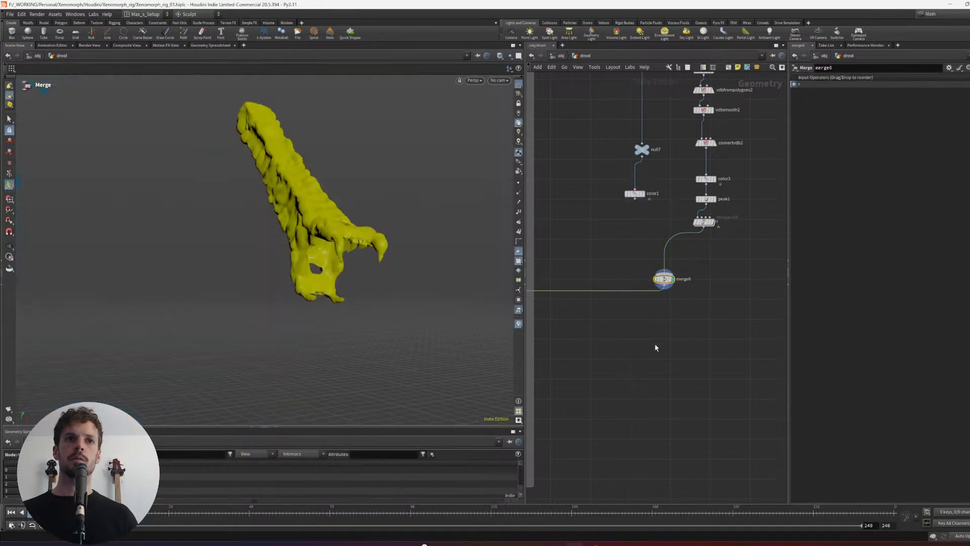
- Display the out_saliva null and inspect the combined saliva geometry from the front
{"action": "middle_click_drag", "start_coordinate": [637, 382], "coordinate": [661, 342]}
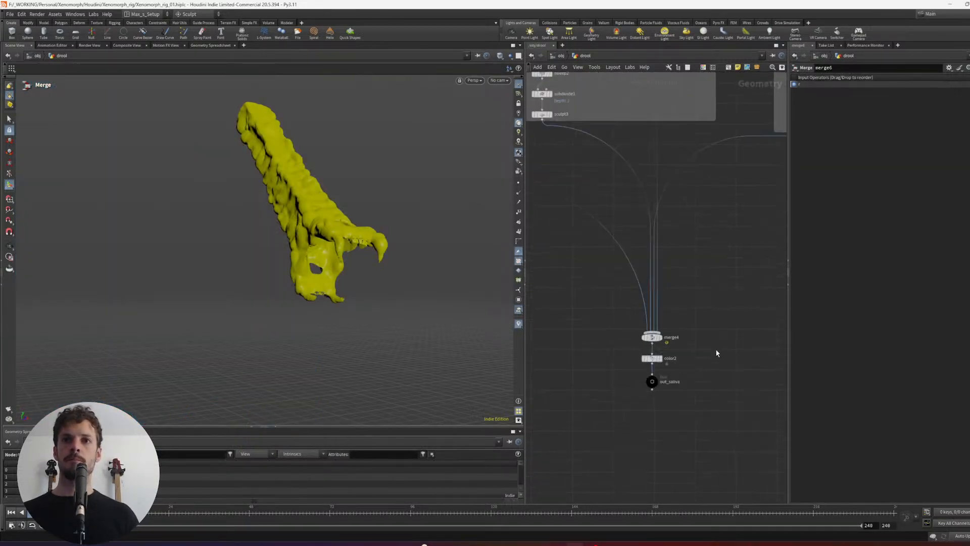
{"action": "key", "text": "r"}
{"action": "left_click_drag", "start_coordinate": [631, 365], "coordinate": [657, 377]}
{"action": "key", "text": "r"}
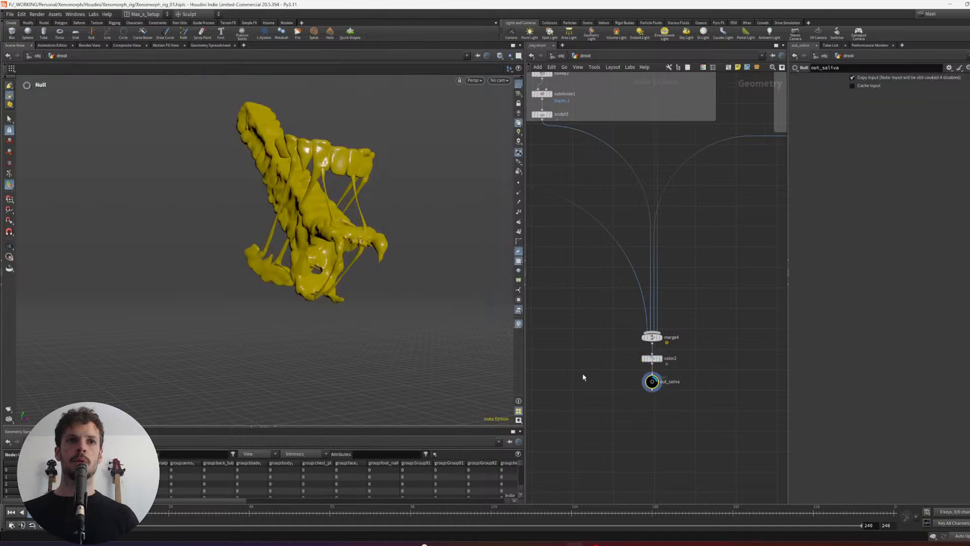
{"action": "left_click_drag", "start_coordinate": [456, 286], "coordinate": [418, 251], "text": "alt"}
- Go back up to the object level and save the scene
{"action": "middle_click_drag", "start_coordinate": [606, 218], "coordinate": [576, 430]}
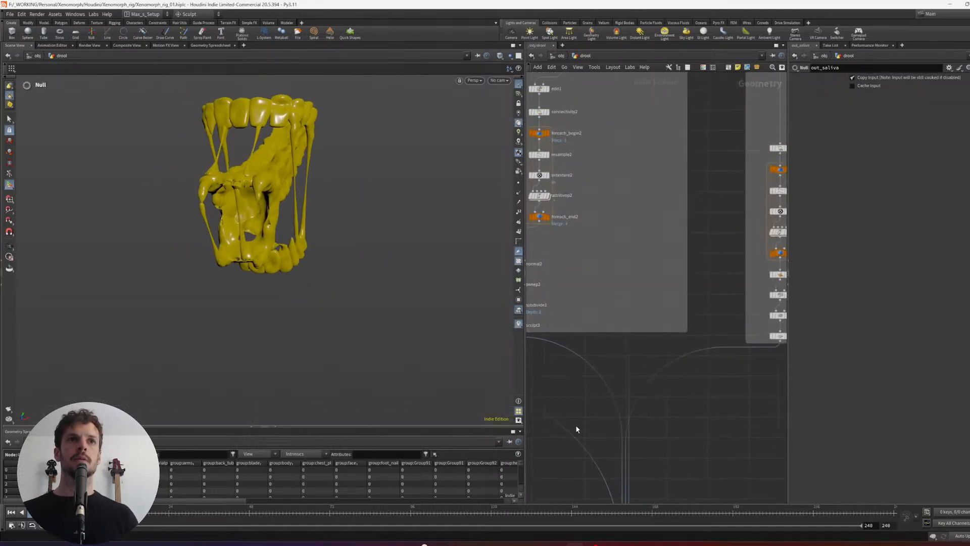
{"action": "middle_click_drag", "start_coordinate": [720, 205], "coordinate": [701, 423]}
{"action": "scroll", "coordinate": [690, 324], "scroll_direction": "down", "scroll_amount": 1}
{"action": "middle_click_drag", "start_coordinate": [676, 108], "coordinate": [686, 294]}
{"action": "middle_click_drag", "start_coordinate": [704, 212], "coordinate": [677, 285]}
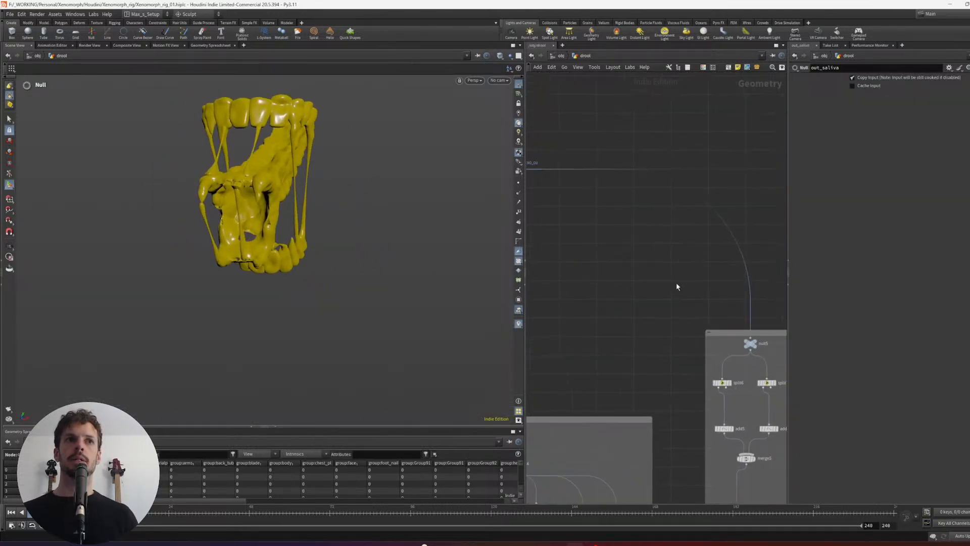
{"action": "scroll", "coordinate": [662, 270], "scroll_direction": "down", "scroll_amount": 2}
{"action": "scroll", "coordinate": [642, 265], "scroll_direction": "down", "scroll_amount": 2}
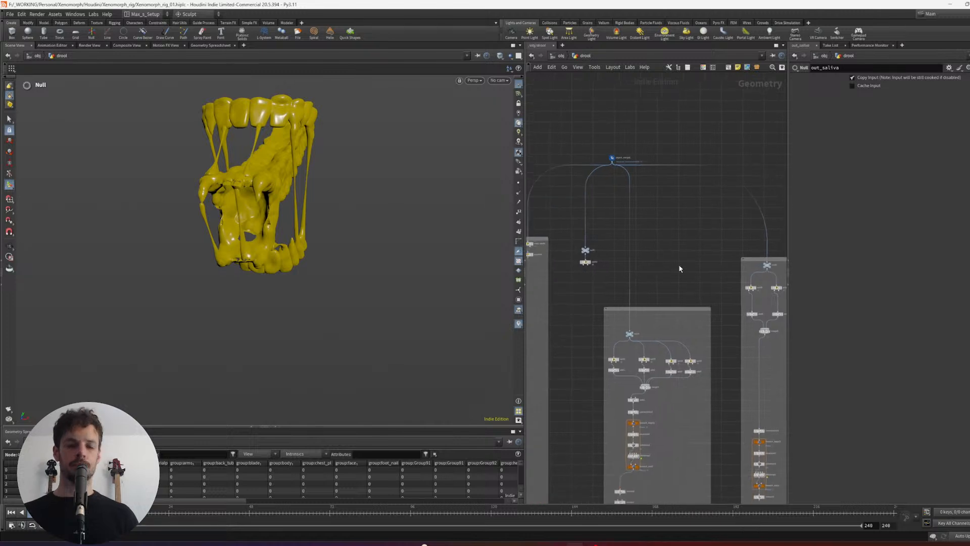
{"action": "key", "text": "u"}
{"action": "middle_click_drag", "start_coordinate": [682, 410], "coordinate": [657, 297]}
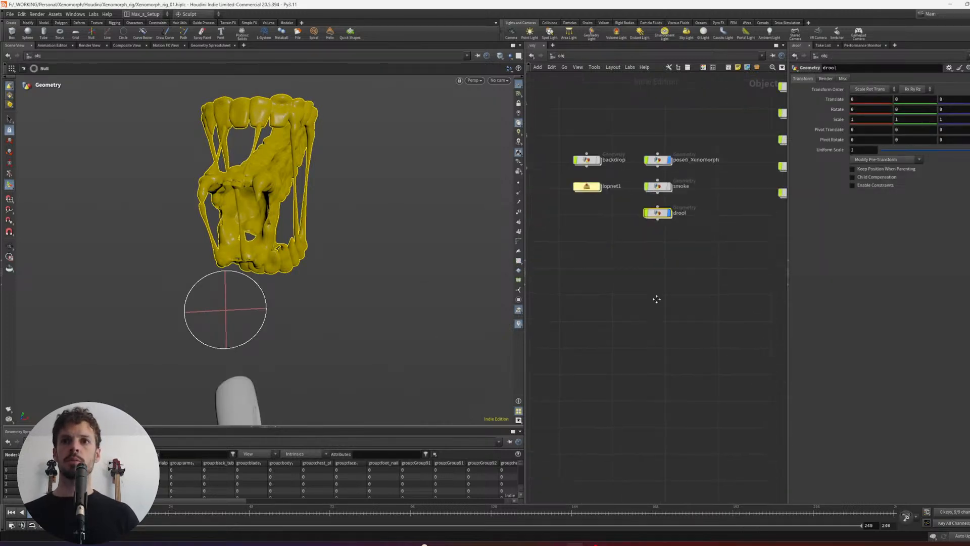
{"action": "left_click", "coordinate": [660, 302]}
{"action": "middle_click_drag", "start_coordinate": [689, 376], "coordinate": [659, 364]}
{"action": "scroll", "coordinate": [680, 334], "scroll_direction": "down", "scroll_amount": 3}
{"action": "key", "text": "ctrl+s"}
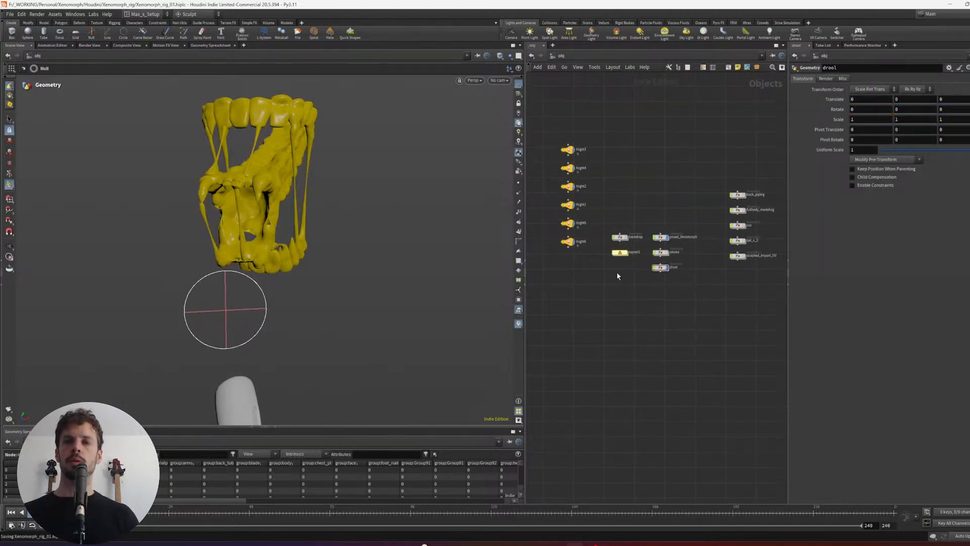
- Open the lopnet1 network and switch the viewport renderer to Karma XPU with the jaws in view
{"action": "scroll", "coordinate": [630, 283], "scroll_direction": "up", "scroll_amount": 1}
{"action": "left_click", "coordinate": [620, 251]}
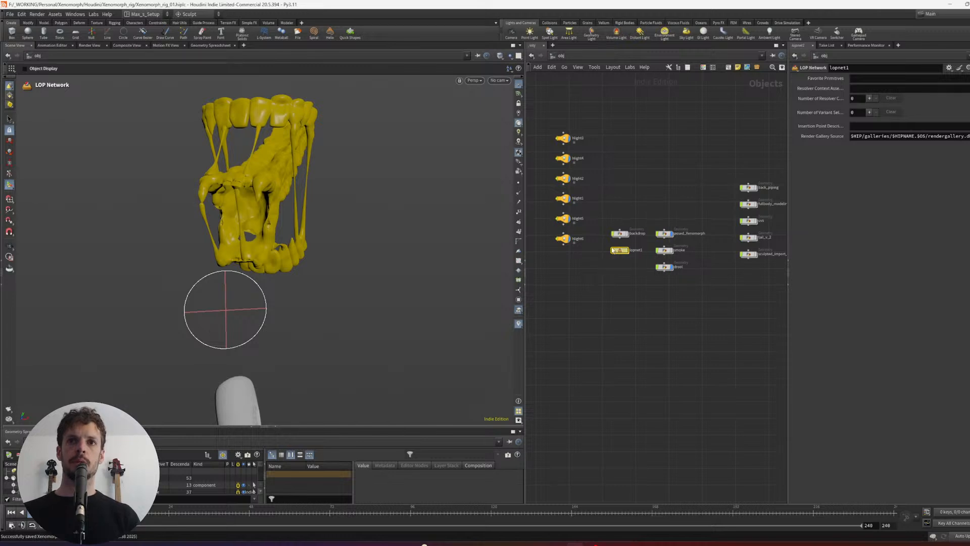
{"action": "double_click", "coordinate": [618, 250]}
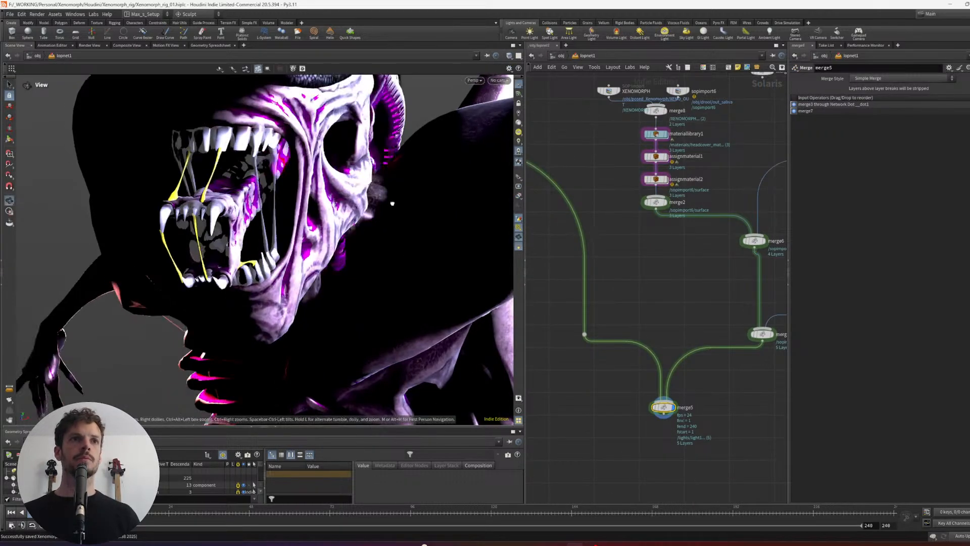
{"action": "mouse_move", "coordinate": [393, 204]}
{"action": "left_mouse_down"}
{"action": "mouse_move", "coordinate": [340, 217]}
{"action": "mouse_move", "coordinate": [406, 204]}
{"action": "left_mouse_up"}
{"action": "left_click_drag", "start_coordinate": [173, 211], "coordinate": [247, 209]}
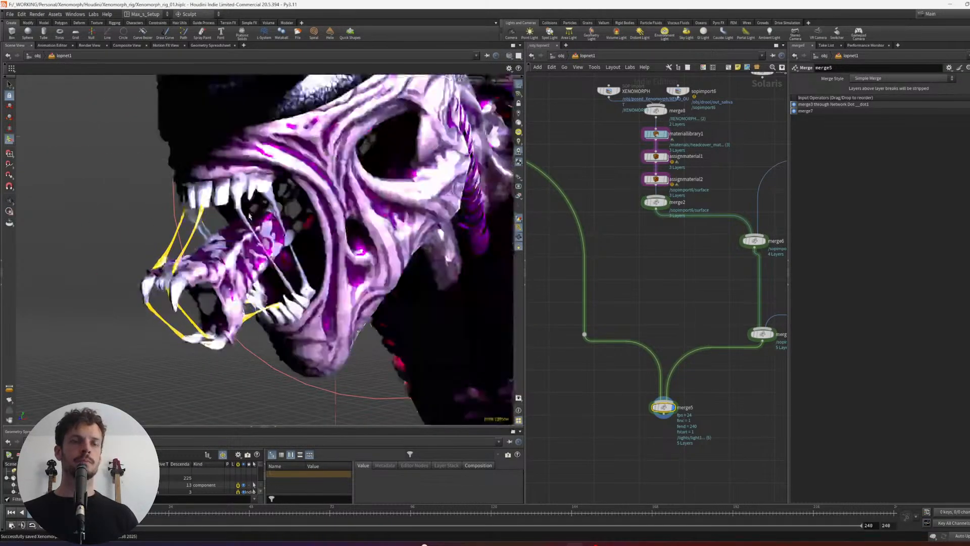
{"action": "scroll", "coordinate": [657, 301], "scroll_direction": "down", "scroll_amount": 3}
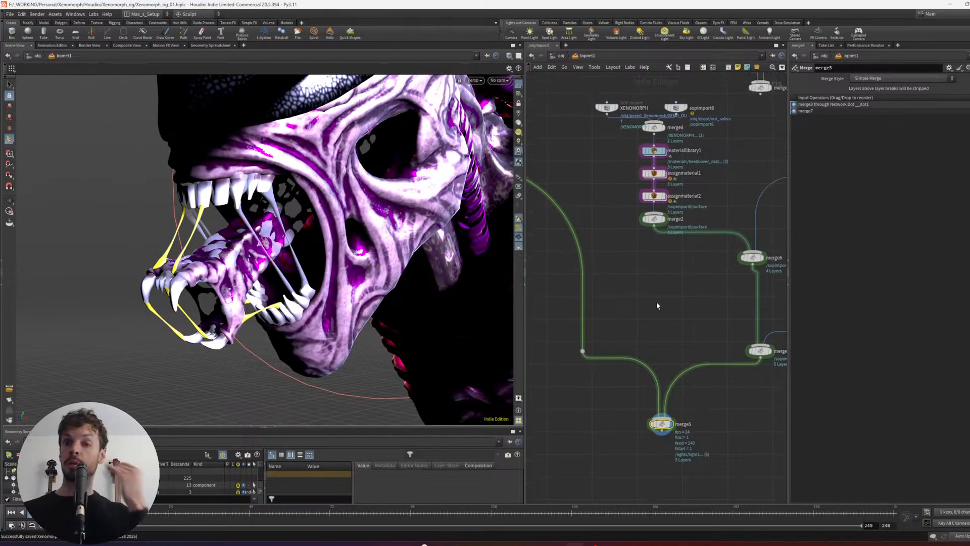
{"action": "left_click", "coordinate": [475, 81]}
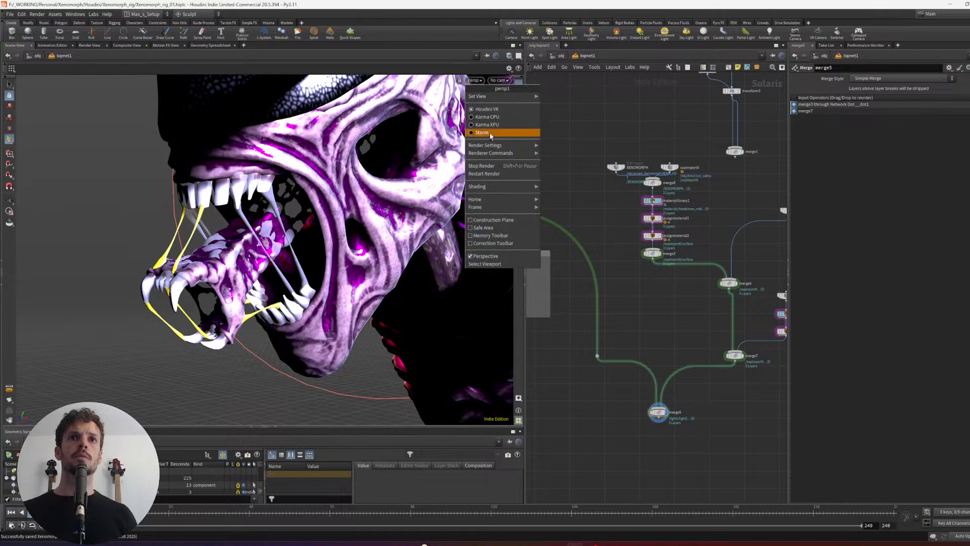
{"action": "left_click", "coordinate": [488, 128]}
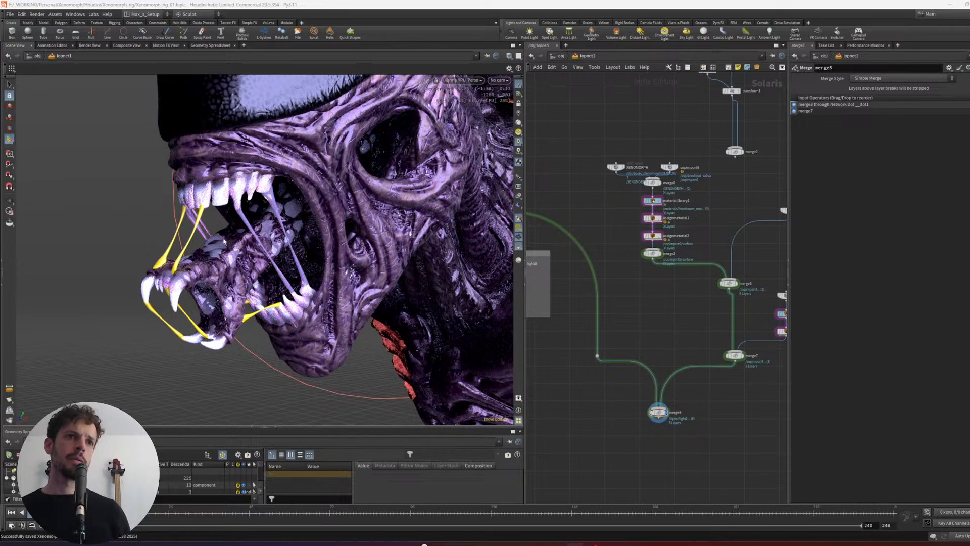
- Examine the rendered drool around the jaws from several angles and set the viewport renderer back to Houdini VK
{"action": "left_click_drag", "start_coordinate": [214, 250], "coordinate": [292, 243], "text": "alt"}
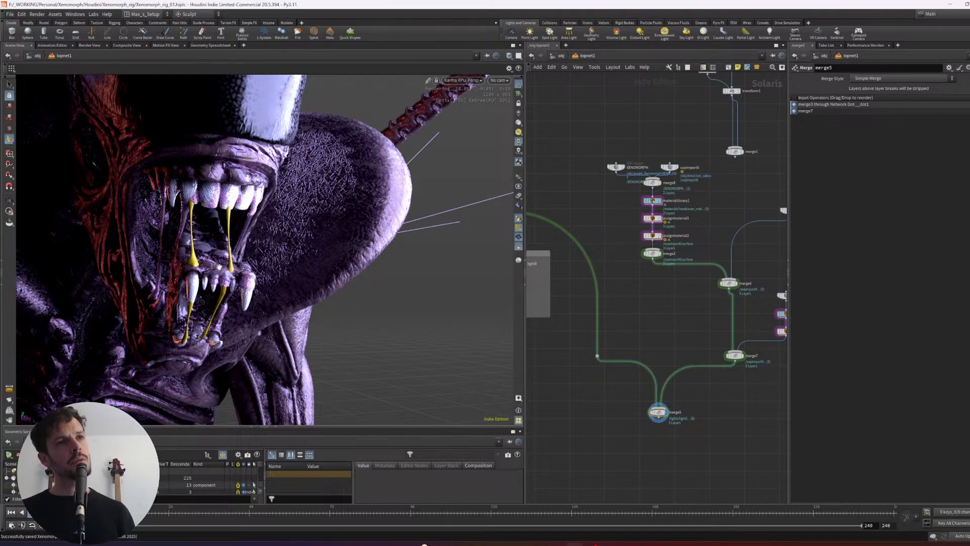
{"action": "left_click_drag", "start_coordinate": [219, 267], "coordinate": [270, 285], "text": "alt"}
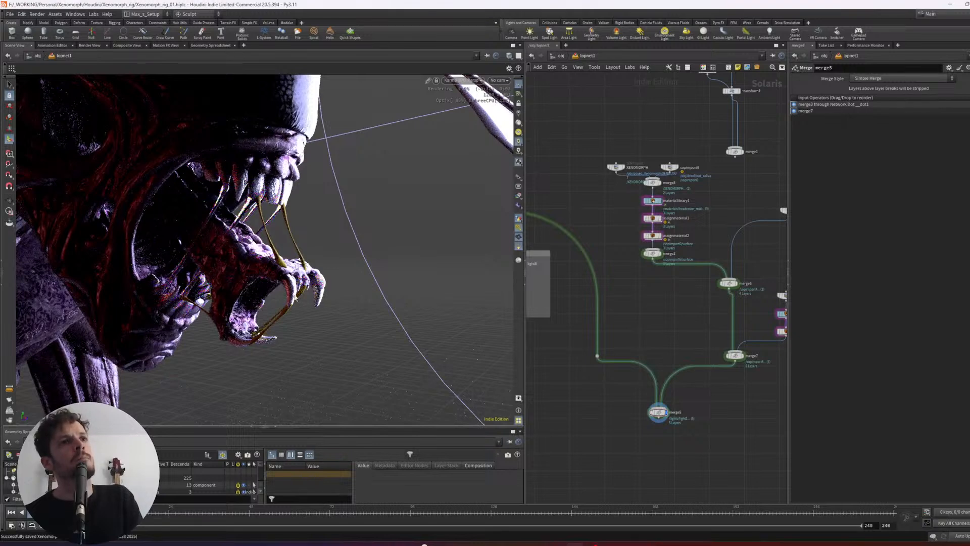
{"action": "left_click_drag", "start_coordinate": [346, 254], "coordinate": [121, 268], "text": "alt"}
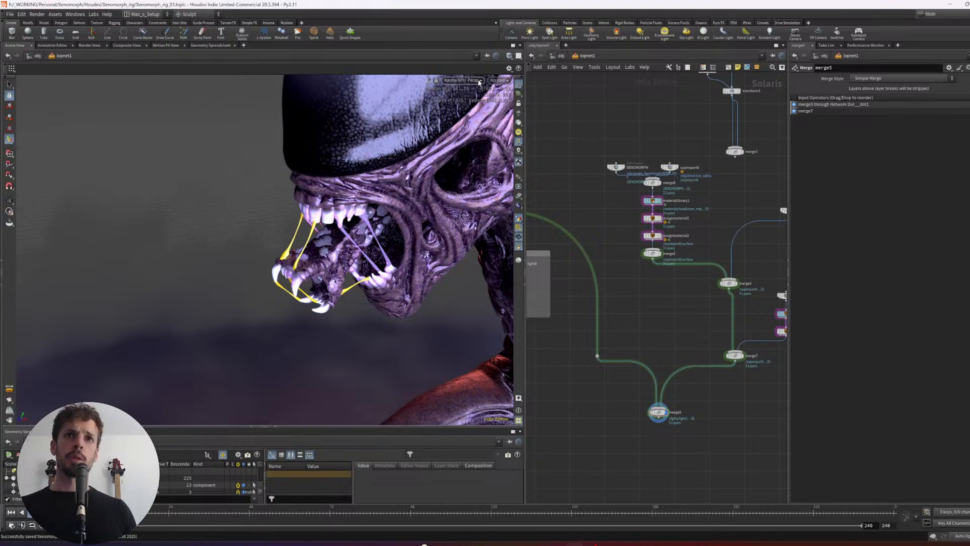
{"action": "left_click", "coordinate": [462, 80]}
{"action": "left_click", "coordinate": [467, 109]}
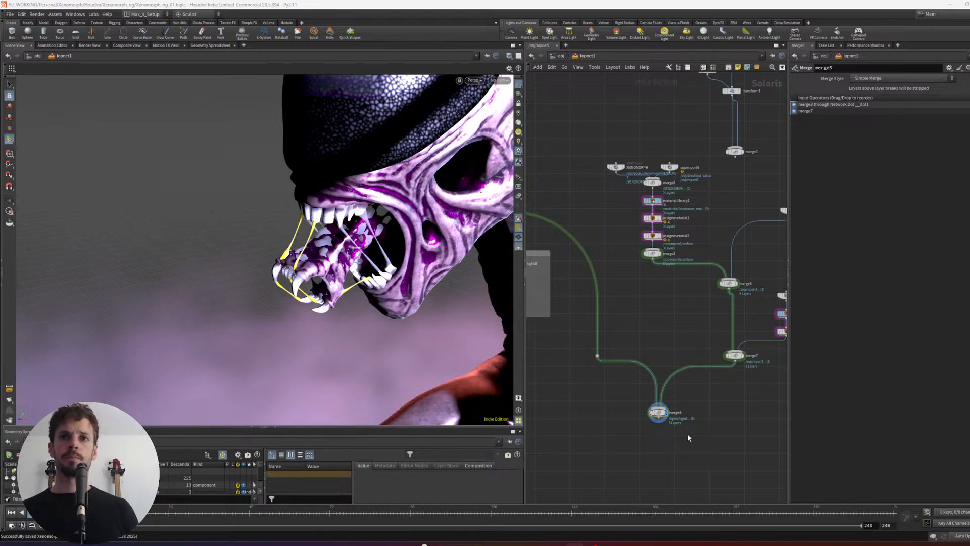
- Reopen the drool geometry network and display merge4 to examine its merged saliva parts
{"action": "key", "text": "u"}
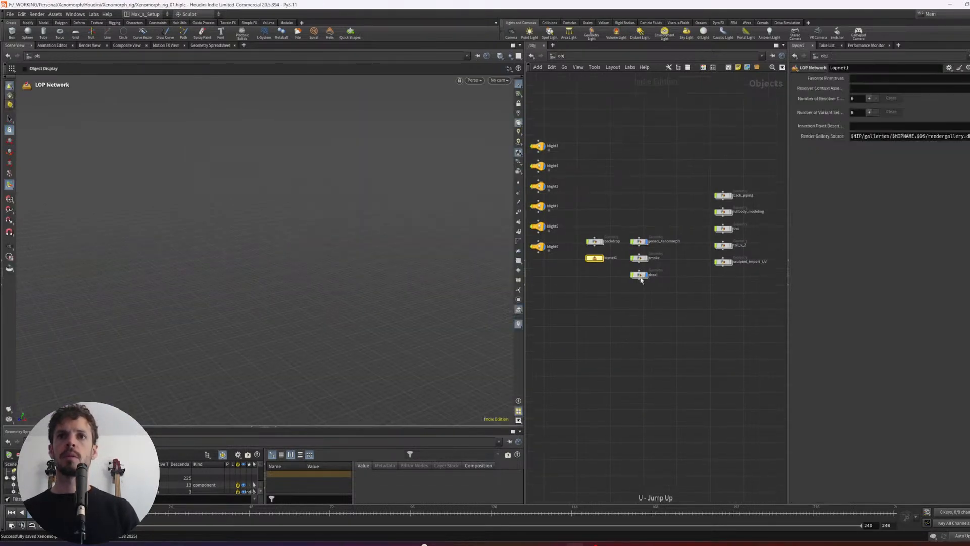
{"action": "left_click", "coordinate": [639, 274]}
{"action": "key", "text": "Return"}
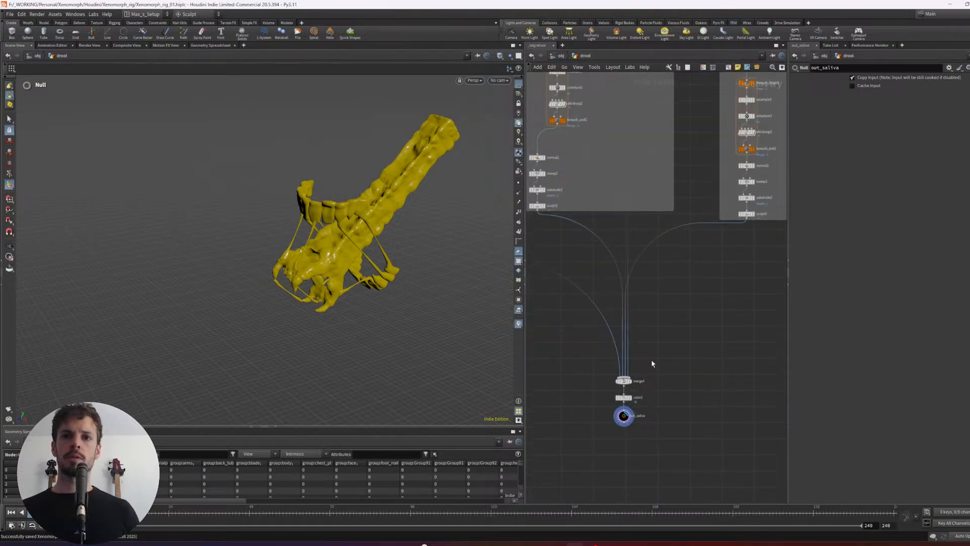
{"action": "left_click", "coordinate": [624, 380]}
{"action": "left_click_drag", "start_coordinate": [377, 311], "coordinate": [454, 263]}
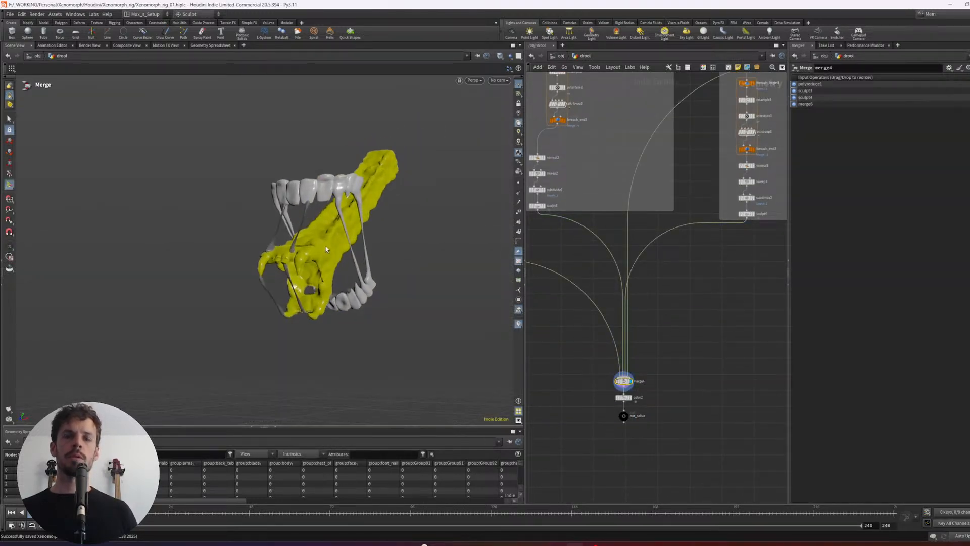
{"action": "key", "text": "h"}
{"action": "scroll", "coordinate": [630, 342], "scroll_direction": "up", "scroll_amount": 6}
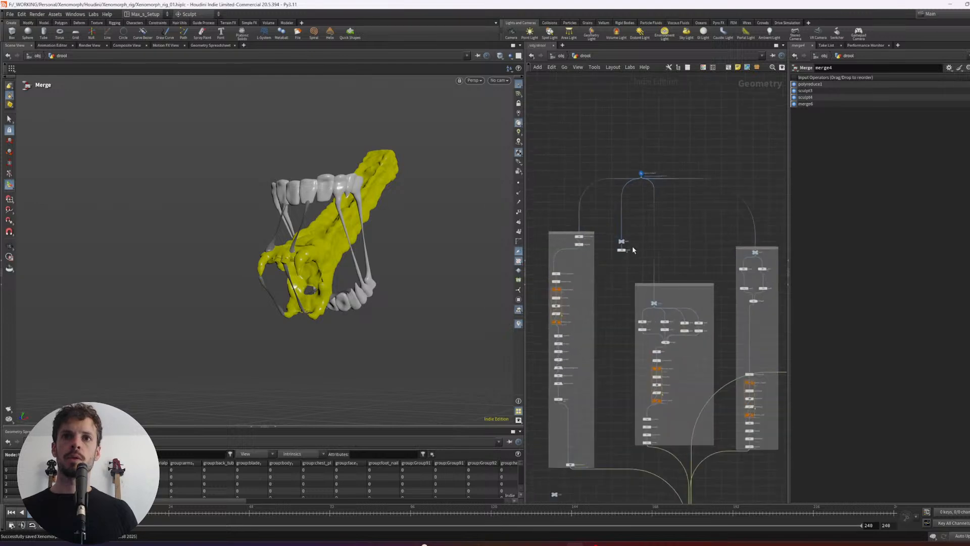
- Check the saliva chain by displaying sculpt4, the saliva merge, color2 and out_saliva in turn
{"action": "left_click", "coordinate": [625, 385]}
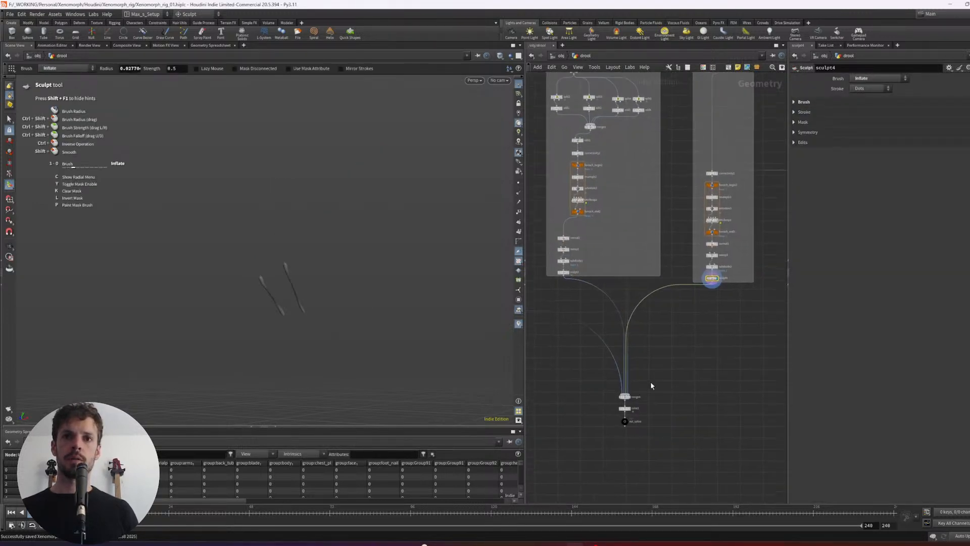
{"action": "left_click", "coordinate": [624, 397]}
{"action": "left_click", "coordinate": [622, 402]}
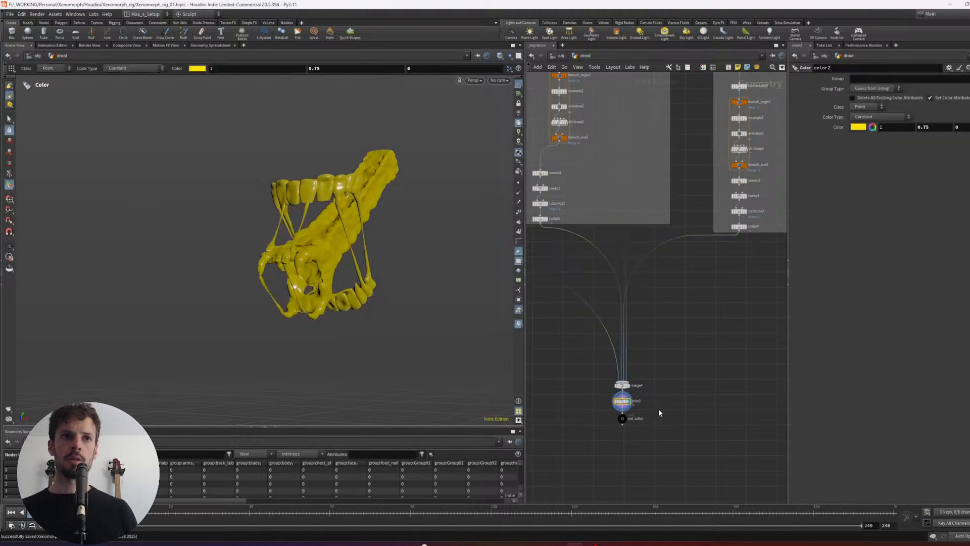
{"action": "left_click", "coordinate": [622, 418]}
{"action": "scroll", "coordinate": [584, 421], "scroll_direction": "down", "scroll_amount": 1}
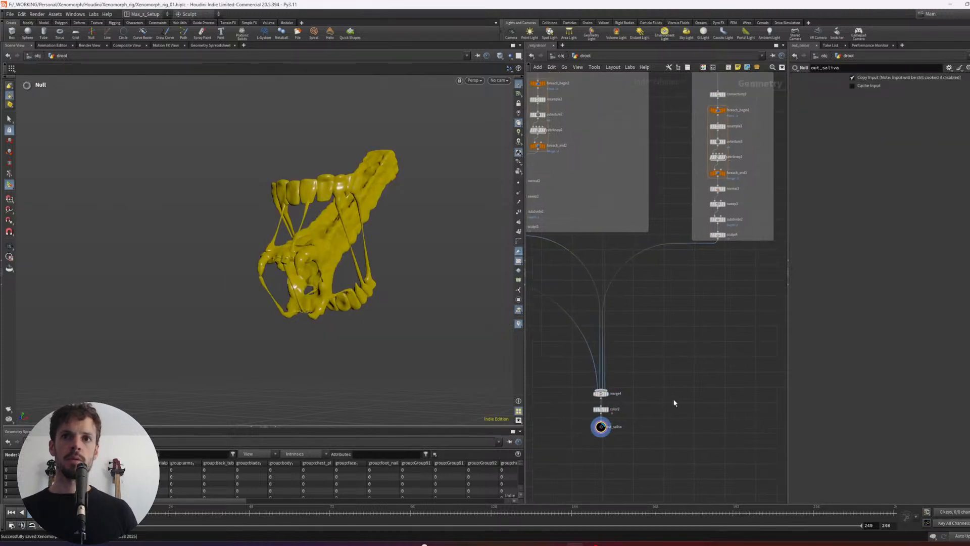
- Inspect the out_saliva mesh up close in wireframe and return to shaded display
{"action": "scroll", "coordinate": [672, 392], "scroll_direction": "up", "scroll_amount": 2}
{"action": "left_click_drag", "start_coordinate": [323, 290], "coordinate": [357, 288], "text": "alt"}
{"action": "scroll", "coordinate": [422, 269], "scroll_direction": "up", "scroll_amount": 4}
{"action": "key", "text": "w"}
{"action": "key", "text": "w"}
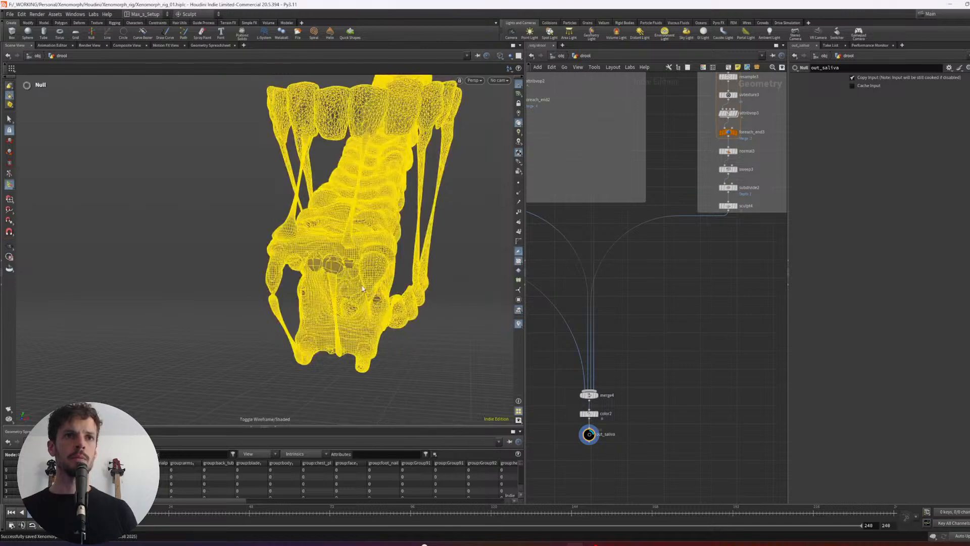
- Return to the lopnet1 network and display the sopimport6 node that imports out_saliva
{"action": "key", "text": "u"}
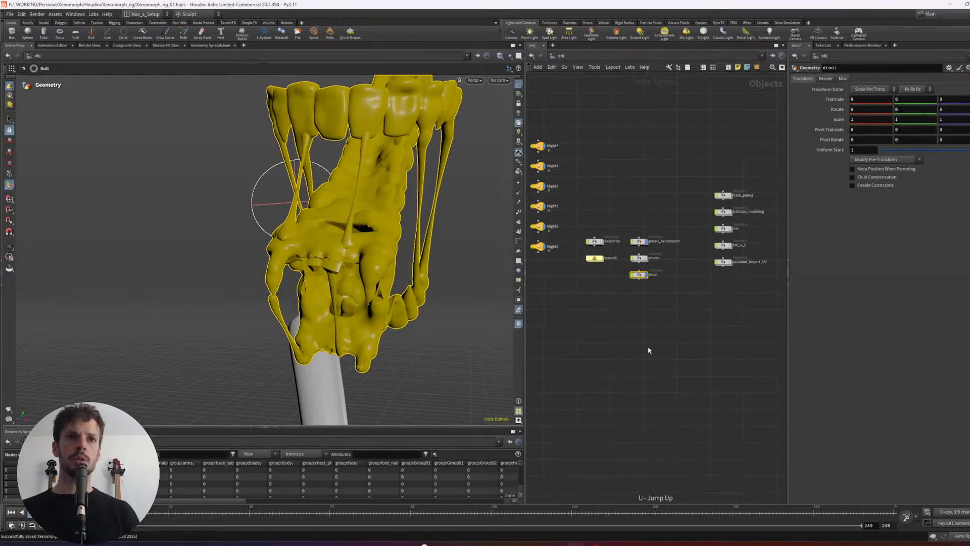
{"action": "double_click", "coordinate": [667, 249]}
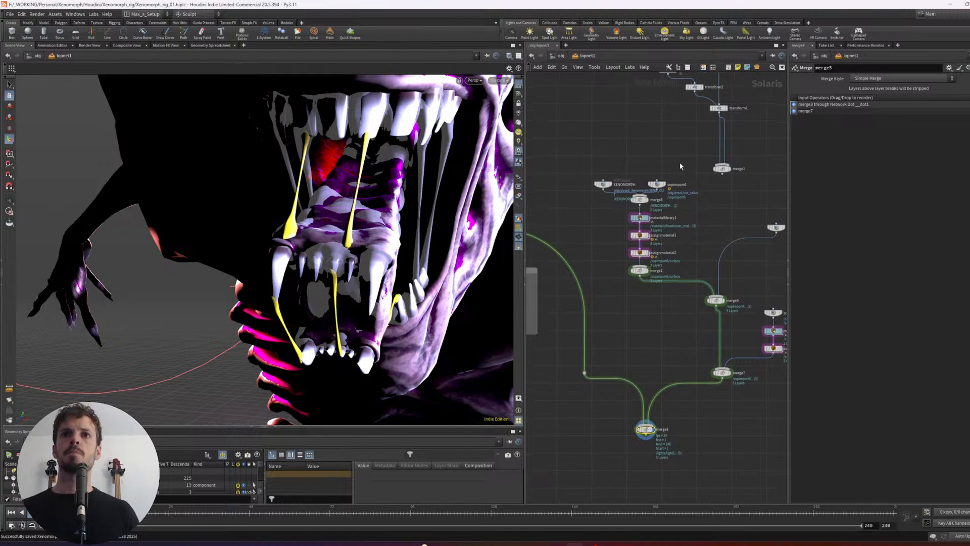
{"action": "left_click", "coordinate": [655, 185]}
{"action": "left_click_drag", "start_coordinate": [655, 185], "coordinate": [664, 181]}
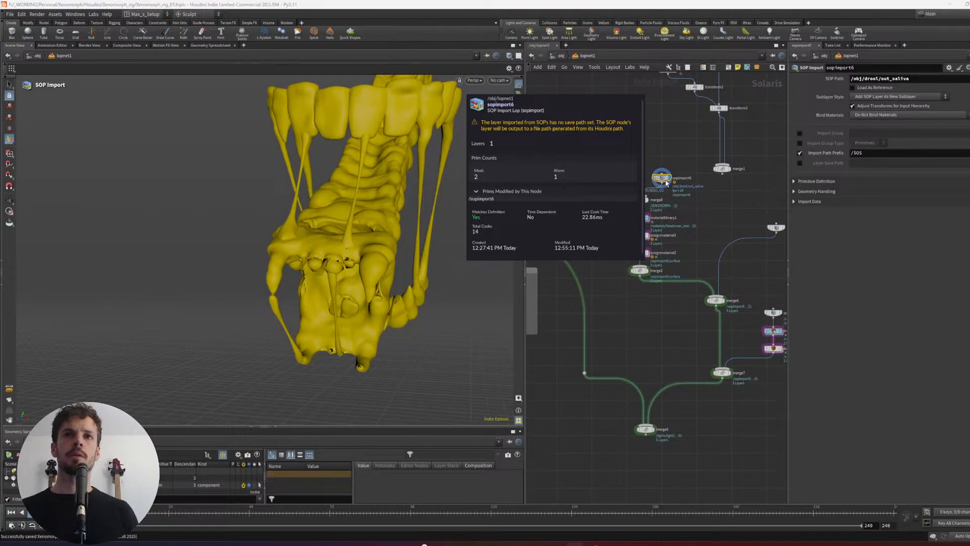
- Display assignmaterial2 and change the saliva_MAT assignment's primitives path to /sopimport6
{"action": "left_click", "coordinate": [605, 184]}
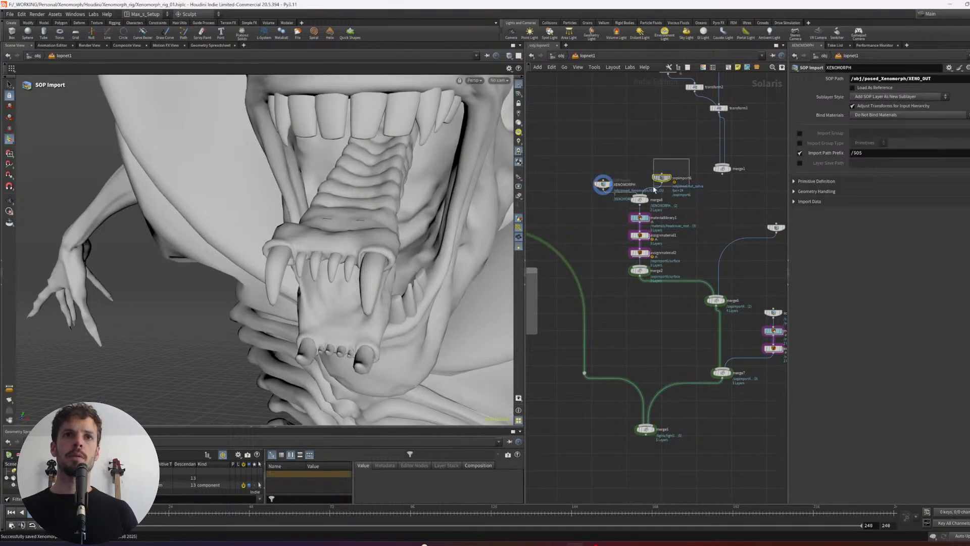
{"action": "left_click", "coordinate": [661, 179]}
{"action": "left_click", "coordinate": [645, 253]}
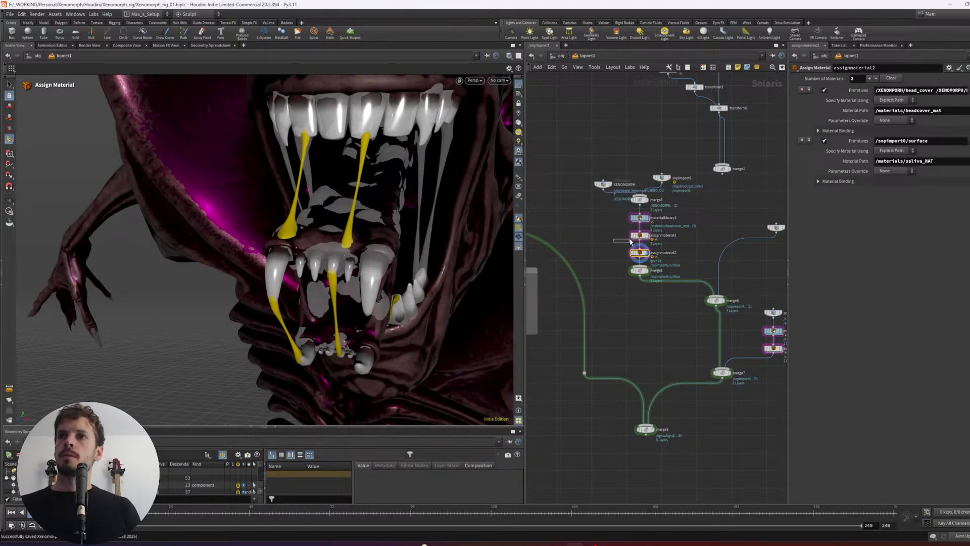
{"action": "left_click", "coordinate": [909, 144]}
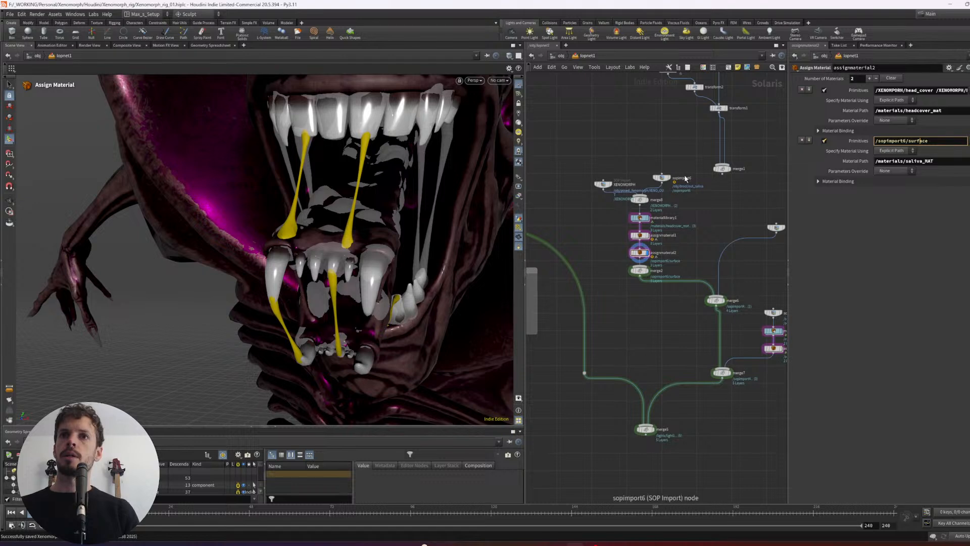
{"action": "left_click_drag", "start_coordinate": [908, 141], "coordinate": [953, 149]}
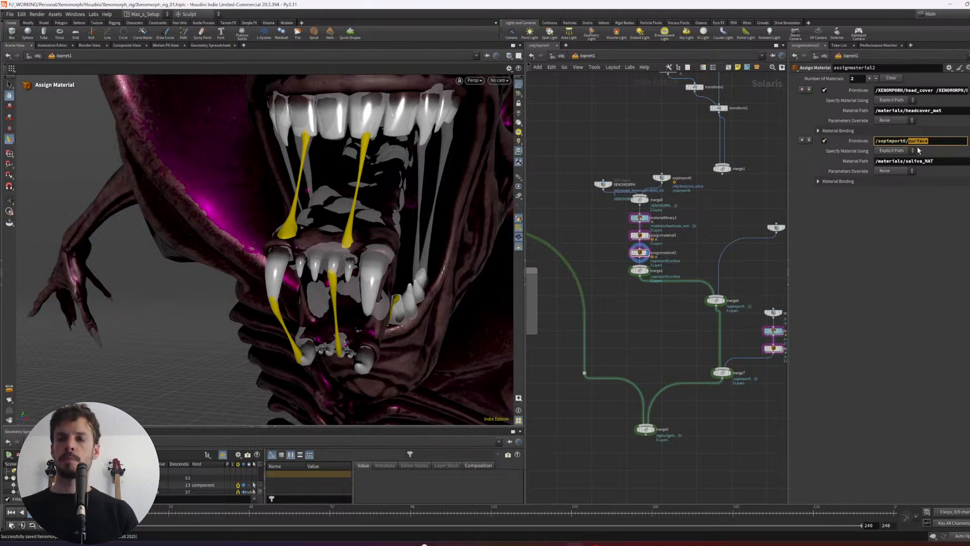
{"action": "key", "text": "BackSpace"}
{"action": "key", "text": "BackSpace"}
{"action": "key", "text": "Return"}
- Render the viewport with Karma XPU and examine the saliva material around the open jaws from both sides
{"action": "left_click_drag", "start_coordinate": [466, 299], "coordinate": [348, 257], "text": "alt"}
{"action": "left_click", "coordinate": [476, 81]}
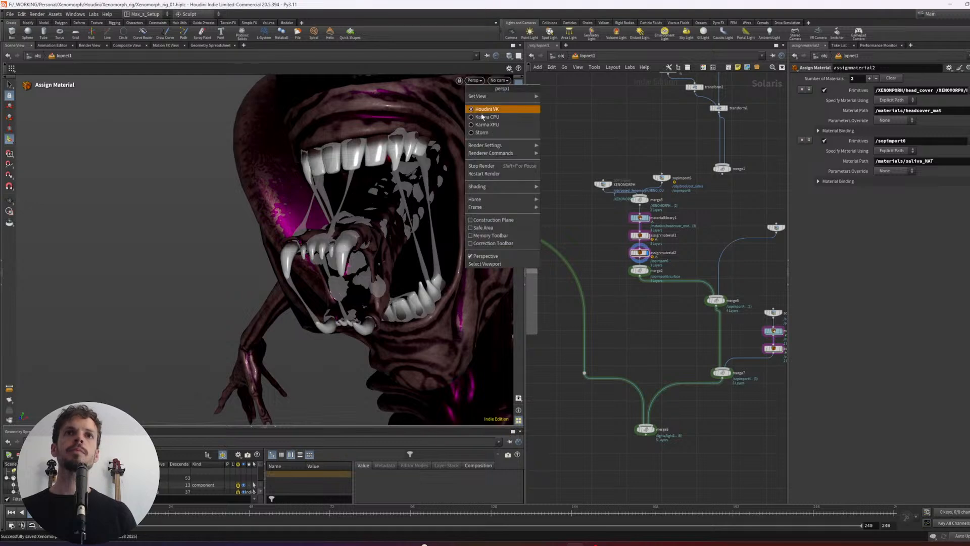
{"action": "left_click", "coordinate": [480, 124]}
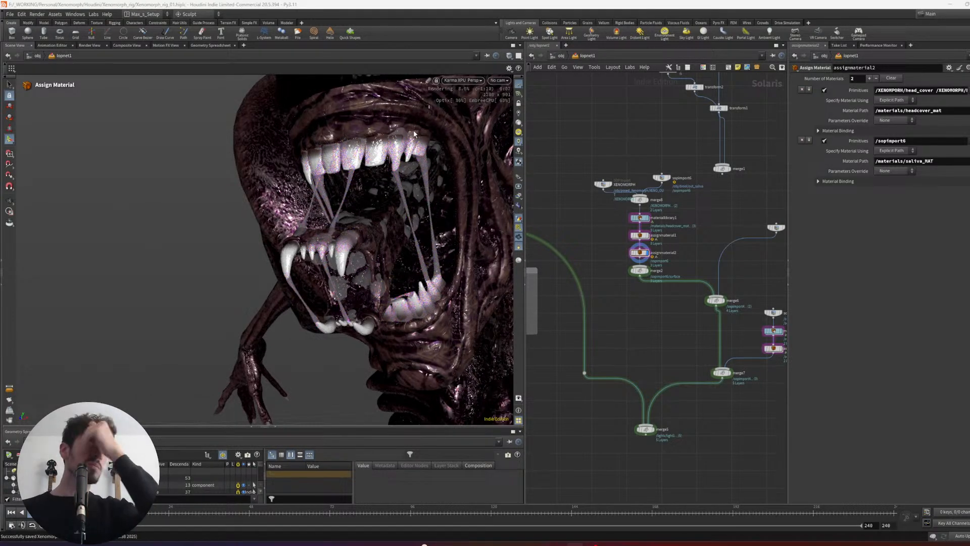
{"action": "left_click_drag", "start_coordinate": [314, 233], "coordinate": [409, 255], "text": "alt"}
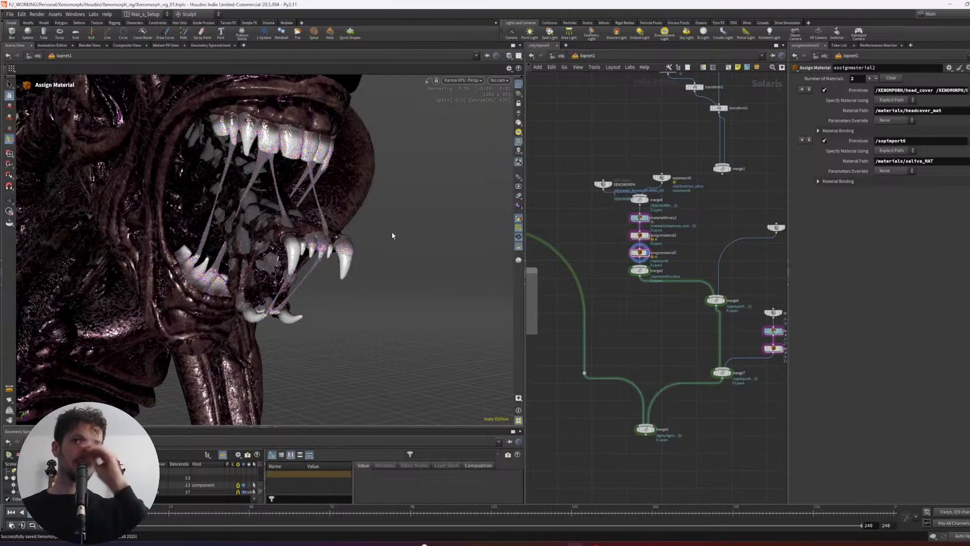
- Display merge5 and inspect the fully lit Karma render of the head and drool from several angles and distances
{"action": "middle_click_drag", "start_coordinate": [645, 402], "coordinate": [650, 366]}
{"action": "left_click", "coordinate": [655, 394]}
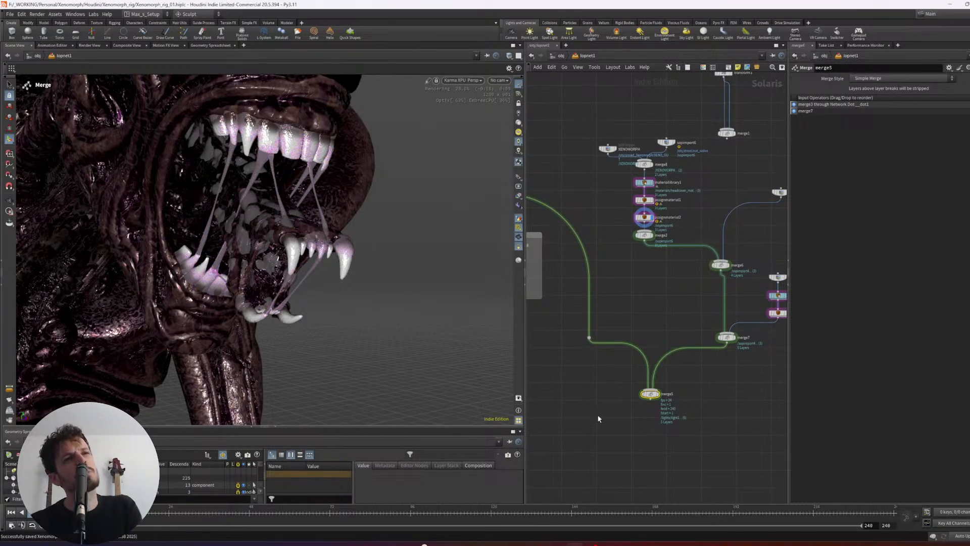
{"action": "key", "text": "r"}
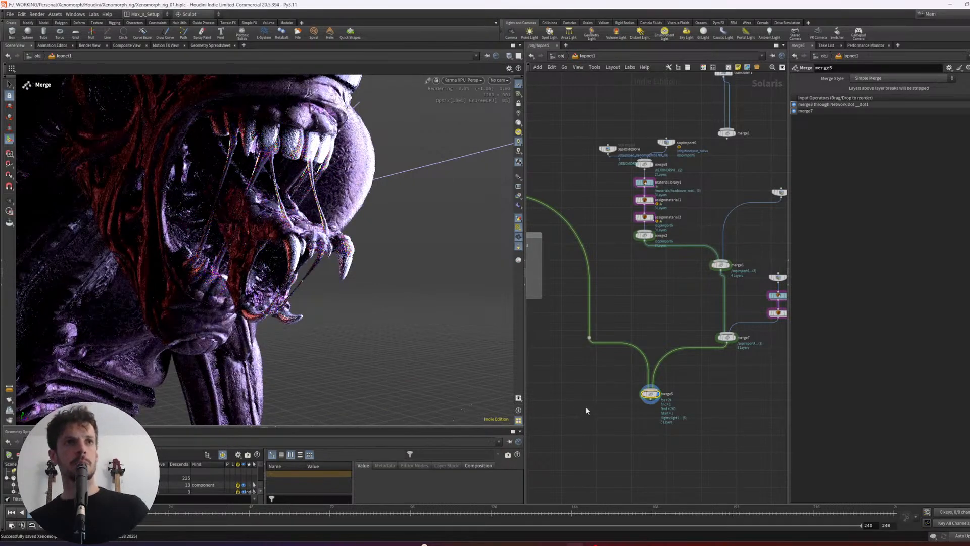
{"action": "left_click_drag", "start_coordinate": [388, 252], "coordinate": [460, 258], "text": "alt"}
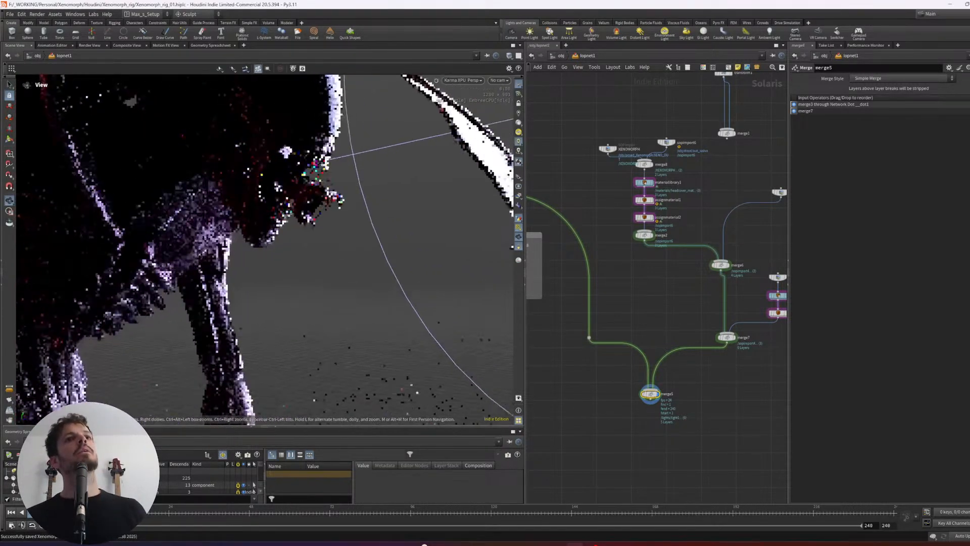
{"action": "right_click_drag", "start_coordinate": [328, 167], "coordinate": [286, 185], "text": "alt"}
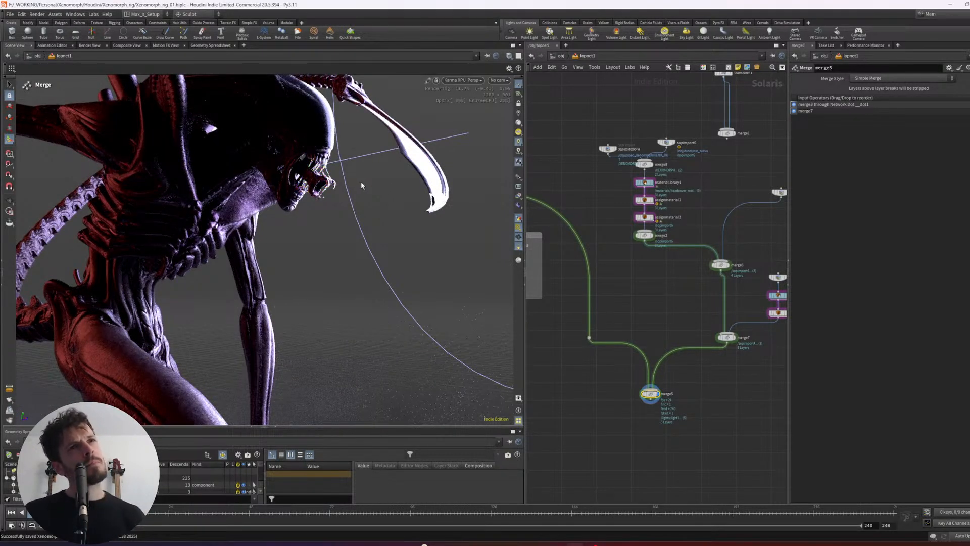
{"action": "left_click_drag", "start_coordinate": [362, 180], "coordinate": [399, 181], "text": "alt"}
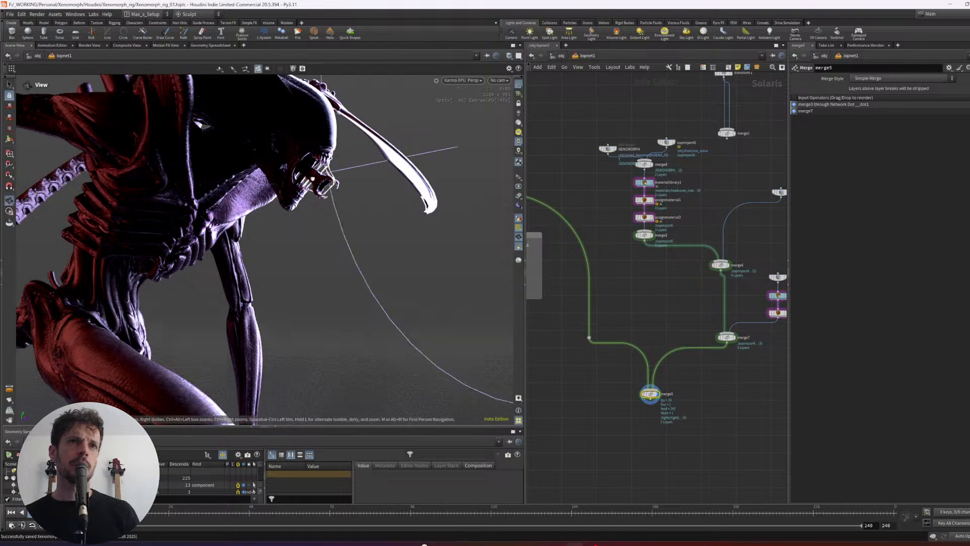
{"action": "mouse_move", "coordinate": [331, 181]}
{"action": "left_mouse_down", "text": "alt"}
{"action": "mouse_move", "coordinate": [242, 182]}
{"action": "mouse_move", "coordinate": [340, 180]}
{"action": "left_mouse_up", "text": "alt"}
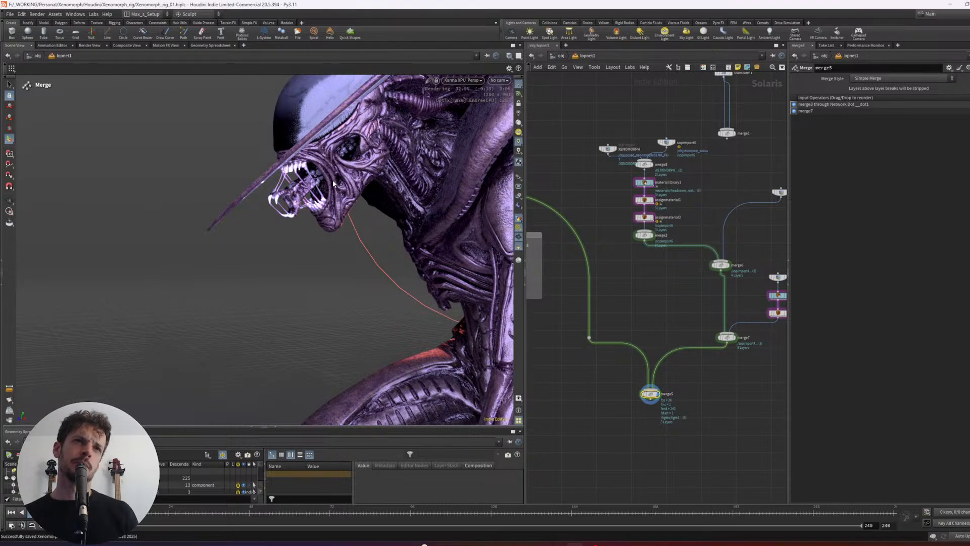
{"action": "left_click_drag", "start_coordinate": [340, 178], "coordinate": [349, 187], "text": "alt"}
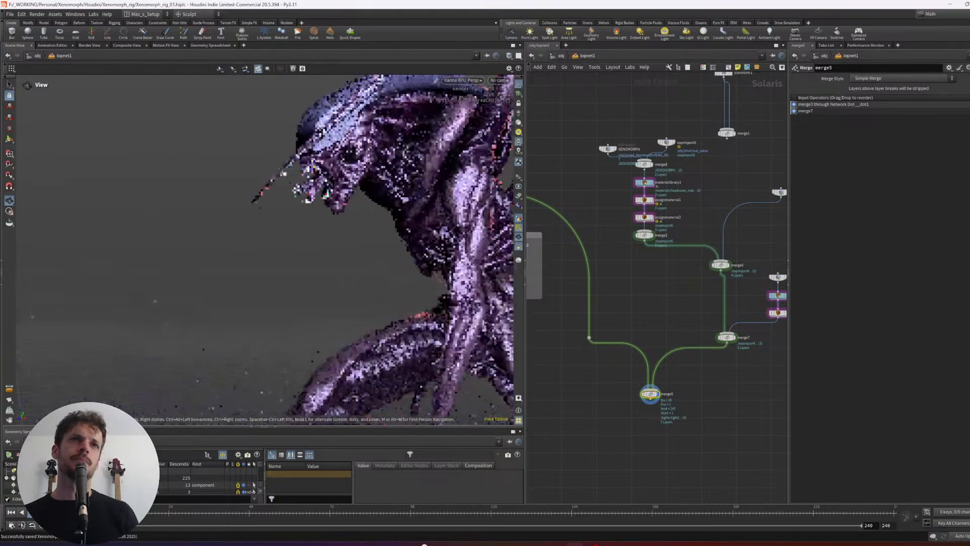
{"action": "right_click_drag", "start_coordinate": [349, 187], "coordinate": [367, 203], "text": "alt"}
{"action": "right_click_drag", "start_coordinate": [275, 208], "coordinate": [311, 233], "text": "alt"}
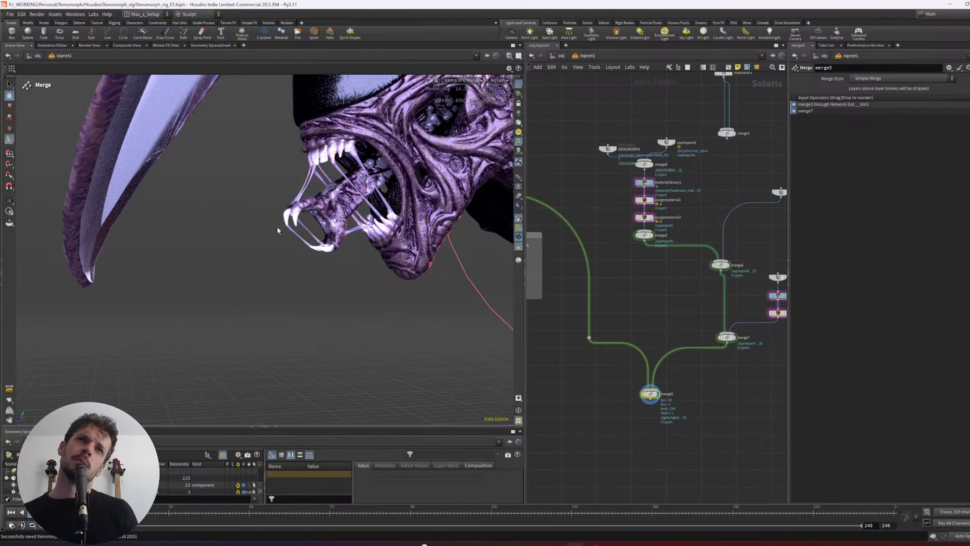
{"action": "left_click_drag", "start_coordinate": [346, 191], "coordinate": [282, 178], "text": "alt"}
- Switch the viewport back to Houdini VK and reopen the drool geometry network to show out_saliva in wireframe
{"action": "left_click", "coordinate": [447, 87]}
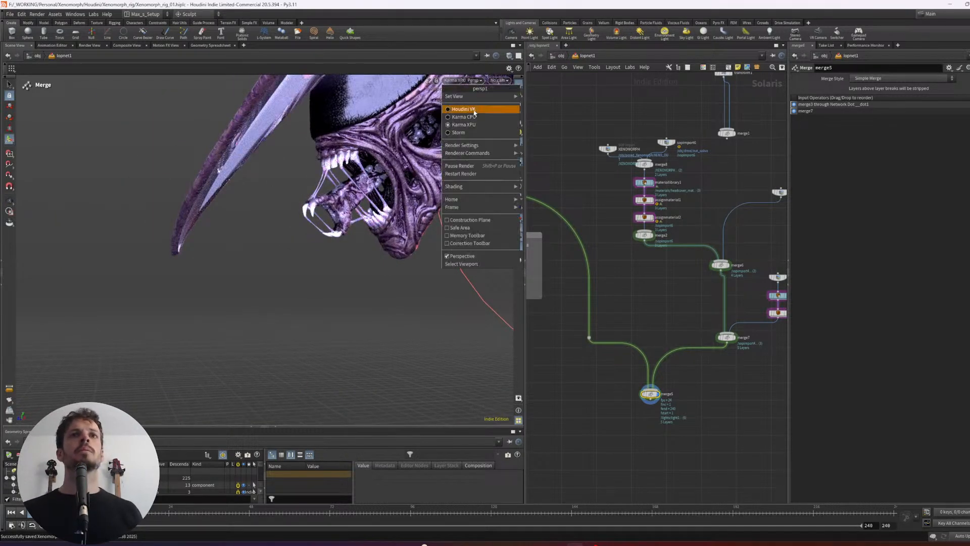
{"action": "left_click", "coordinate": [465, 102]}
{"action": "key", "text": "u"}
{"action": "left_click", "coordinate": [712, 266]}
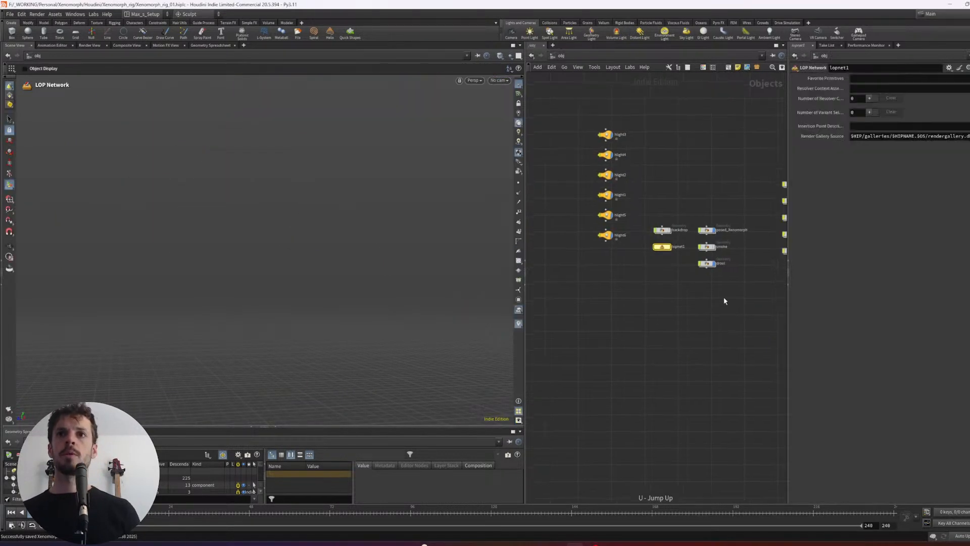
{"action": "key", "text": "Return"}
{"action": "scroll", "coordinate": [702, 308], "scroll_direction": "down", "scroll_amount": 3}
{"action": "left_click_drag", "start_coordinate": [480, 227], "coordinate": [392, 204], "text": "alt"}
{"action": "middle_click_drag", "start_coordinate": [393, 204], "coordinate": [273, 225], "text": "alt"}
{"action": "key", "text": "w"}
{"action": "right_click_drag", "start_coordinate": [369, 216], "coordinate": [510, 225], "text": "alt"}
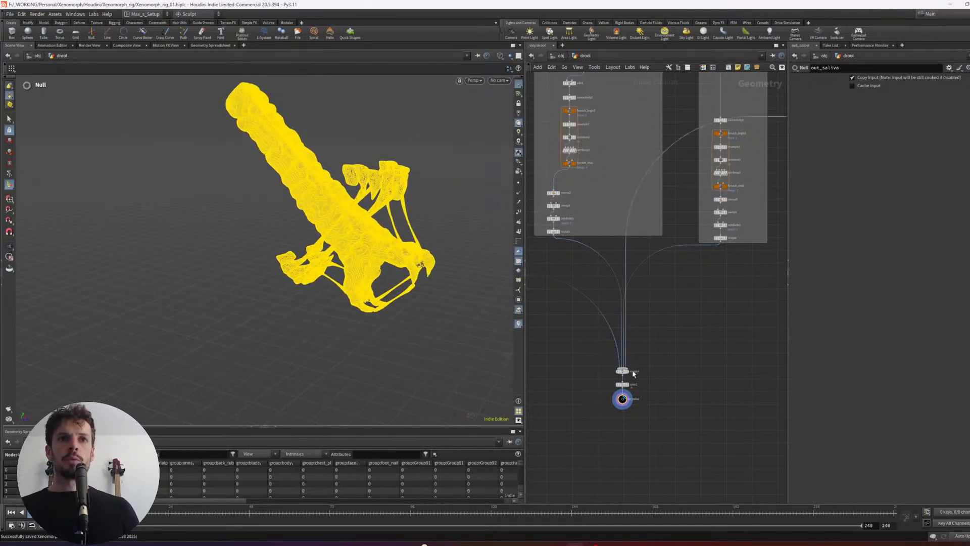
- Locate the inner jaw displacement chain that ends in merge6 and lay out its nodes in a tidy column
{"action": "middle_click", "coordinate": [622, 374]}
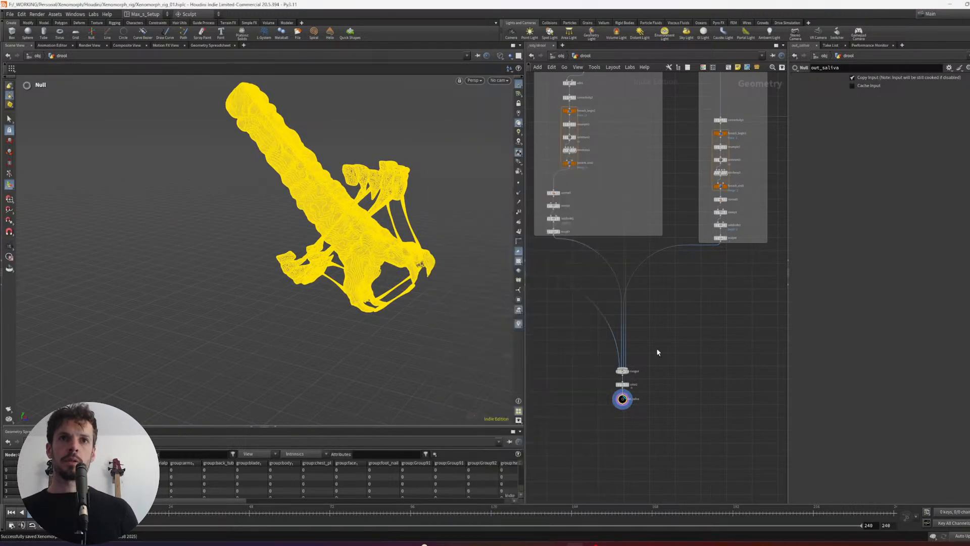
{"action": "middle_click_drag", "start_coordinate": [659, 351], "coordinate": [611, 394]}
{"action": "scroll", "coordinate": [699, 349], "scroll_direction": "up", "scroll_amount": 3}
{"action": "scroll", "coordinate": [699, 349], "scroll_direction": "down", "scroll_amount": 2}
{"action": "mouse_move", "coordinate": [756, 317]}
{"action": "middle_mouse_down"}
{"action": "mouse_move", "coordinate": [667, 369]}
{"action": "mouse_move", "coordinate": [621, 419]}
{"action": "middle_mouse_up"}
{"action": "middle_click_drag", "start_coordinate": [663, 293], "coordinate": [630, 327]}
{"action": "middle_click_drag", "start_coordinate": [652, 275], "coordinate": [657, 298]}
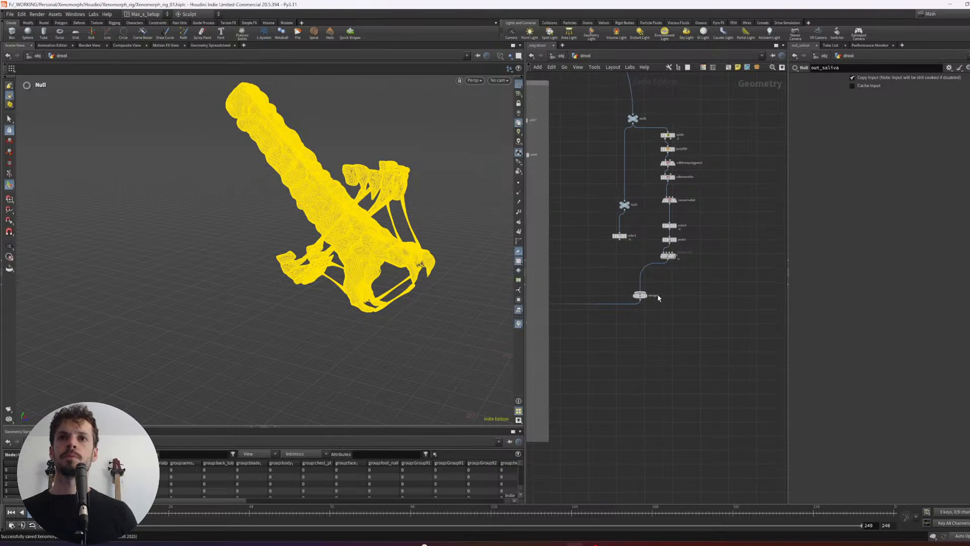
{"action": "left_click_drag", "start_coordinate": [715, 311], "coordinate": [669, 182]}
{"action": "key", "text": "l"}
- Inspect the merged saliva wireframe around the teeth and inner jaw from several angles
{"action": "left_click", "coordinate": [587, 239]}
{"action": "left_click_drag", "start_coordinate": [333, 247], "coordinate": [396, 239], "text": "alt"}
{"action": "right_click_drag", "start_coordinate": [395, 239], "coordinate": [381, 234], "text": "alt"}
{"action": "middle_click_drag", "start_coordinate": [382, 234], "coordinate": [346, 218], "text": "alt"}
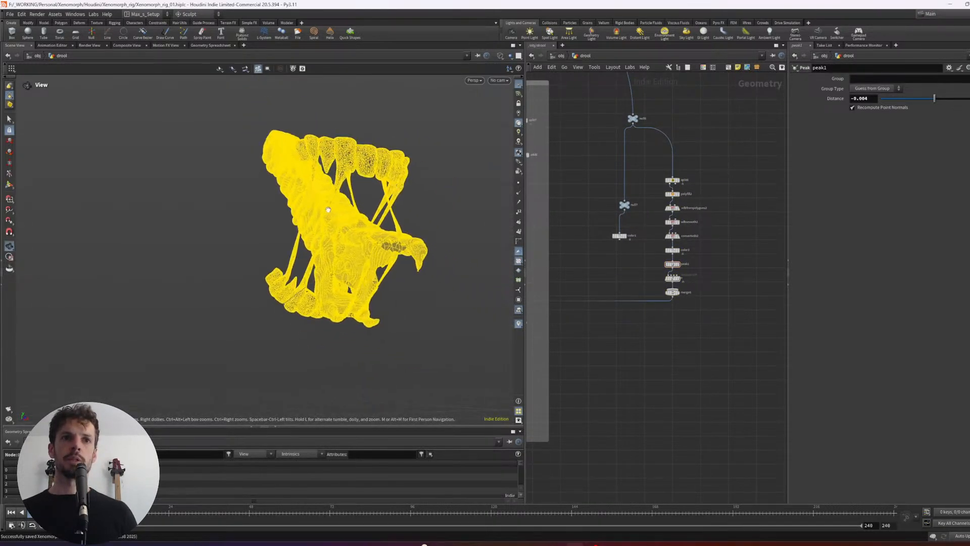
{"action": "right_click_drag", "start_coordinate": [346, 217], "coordinate": [395, 245], "text": "alt"}
{"action": "left_click_drag", "start_coordinate": [394, 244], "coordinate": [451, 311], "text": "alt"}
{"action": "key", "text": "Return"}
{"action": "middle_click_drag", "start_coordinate": [636, 319], "coordinate": [647, 320]}
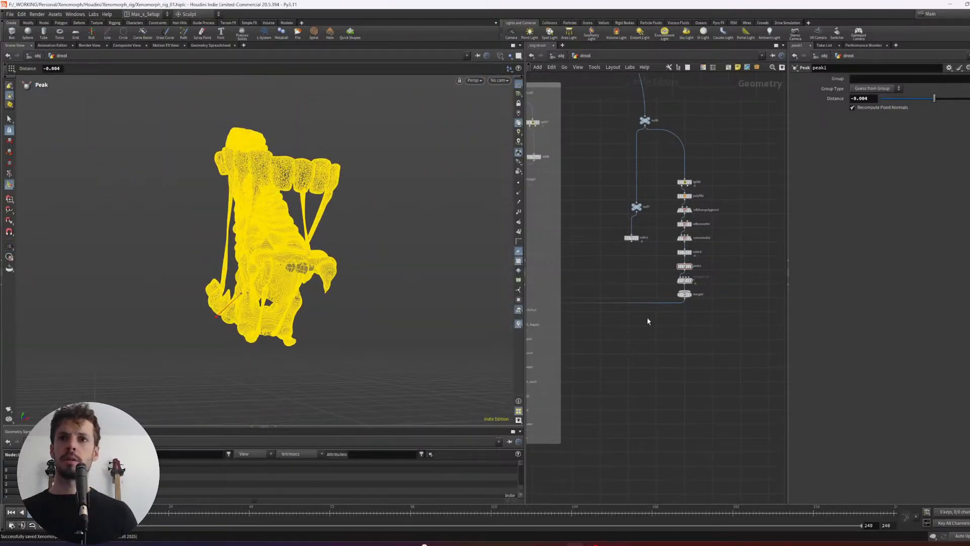
- Display the color1 body mesh in shaded mode, tidy its branch, and display peak1 of the inner jaw chain
{"action": "left_click", "coordinate": [691, 279]}
{"action": "left_click", "coordinate": [638, 237]}
{"action": "middle_click_drag", "start_coordinate": [635, 265], "coordinate": [628, 260]}
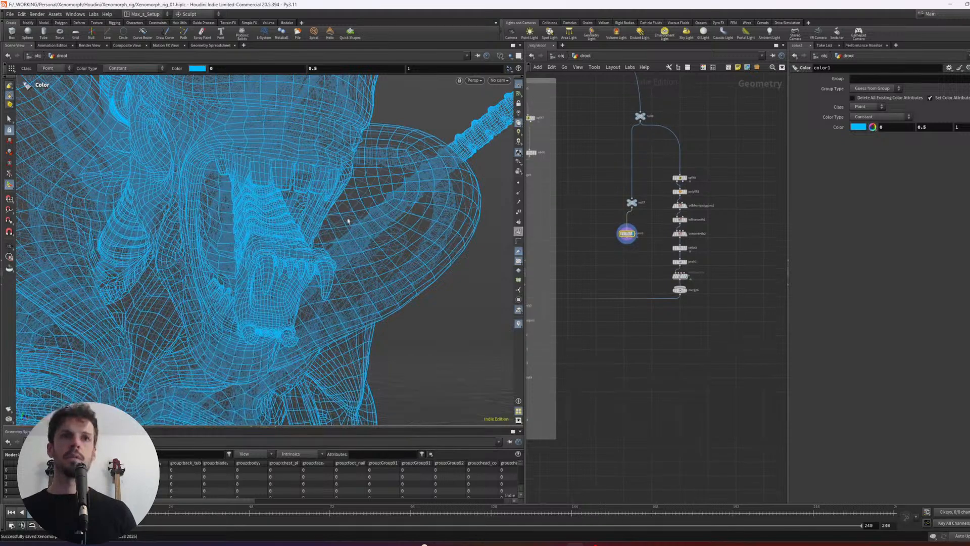
{"action": "key", "text": "w"}
{"action": "mouse_move", "coordinate": [650, 234]}
{"action": "left_mouse_down"}
{"action": "mouse_move", "coordinate": [592, 179]}
{"action": "mouse_move", "coordinate": [613, 215]}
{"action": "left_mouse_up"}
{"action": "key", "text": "l"}
{"action": "key", "text": "w"}
{"action": "scroll", "coordinate": [641, 265], "scroll_direction": "up", "scroll_amount": 3}
{"action": "left_click_drag", "start_coordinate": [656, 266], "coordinate": [703, 257]}
{"action": "key", "text": "r"}
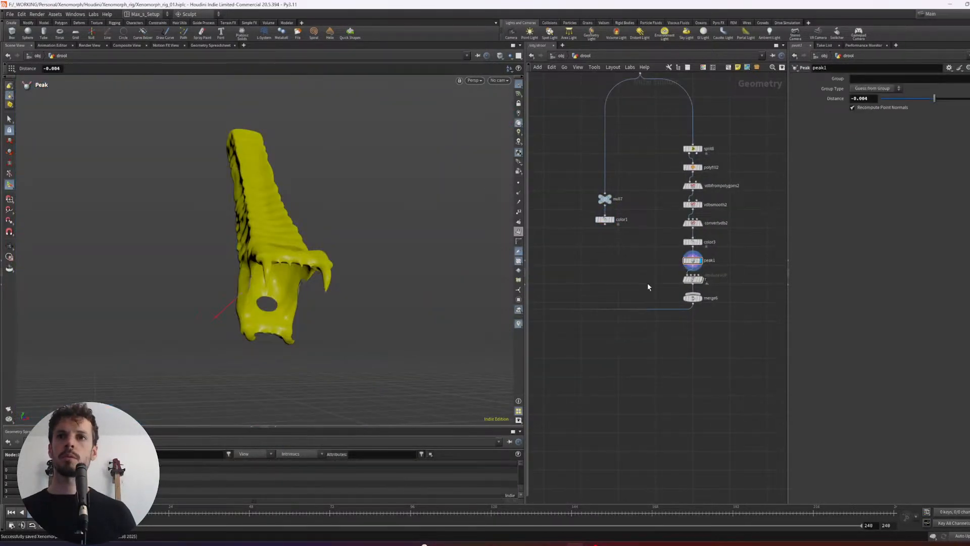
- Display merge6, place it between the two branches and connect color1 to it together with the displaced jaw mesh
{"action": "left_click", "coordinate": [693, 297]}
{"action": "key", "text": "r"}
{"action": "left_click_drag", "start_coordinate": [692, 298], "coordinate": [647, 318]}
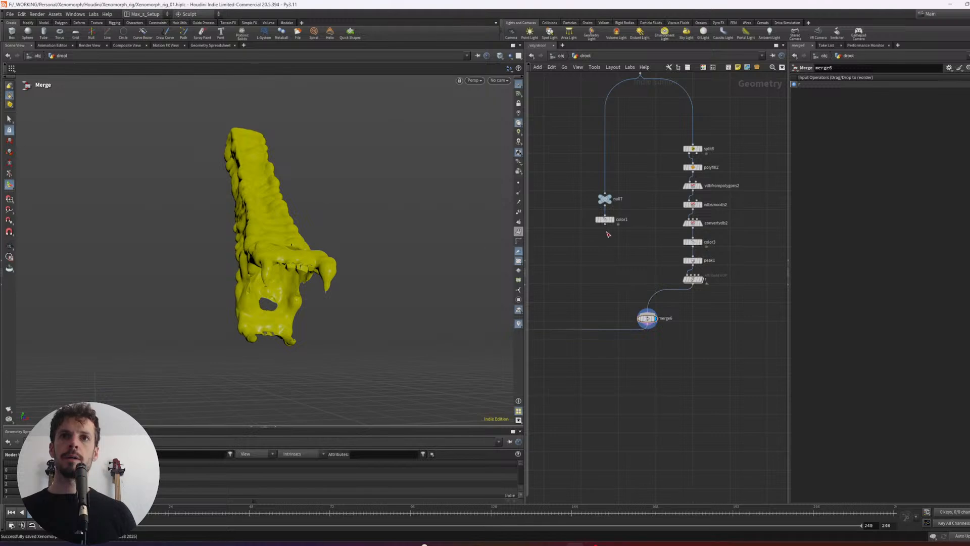
{"action": "left_click_drag", "start_coordinate": [605, 224], "coordinate": [648, 310]}
{"action": "key", "text": "shift+r"}
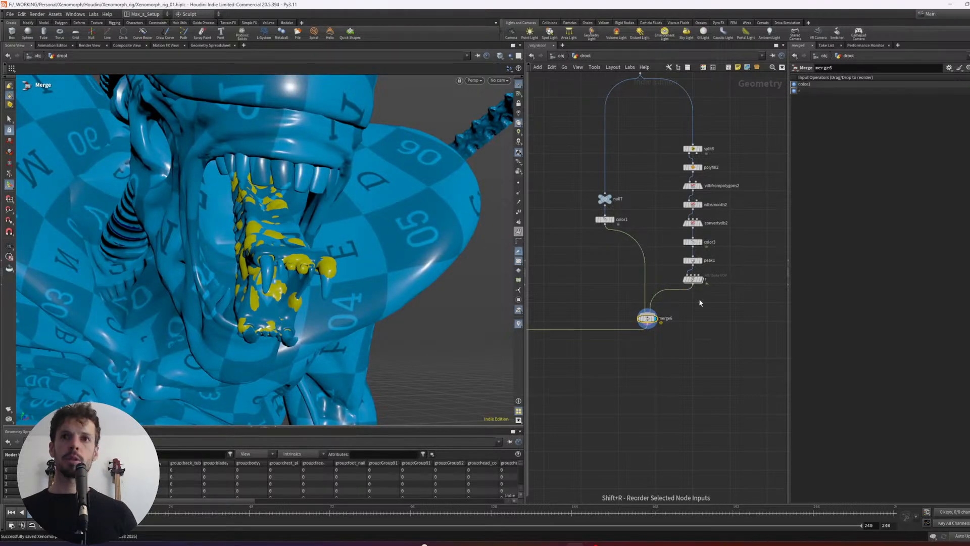
{"action": "left_click_drag", "start_coordinate": [717, 296], "coordinate": [646, 325]}
{"action": "key", "text": "r"}
{"action": "key", "text": "r"}
- Open the Attribute VOP r of the inner jaw chain and add a Worley Noise node beside turbnoise1
{"action": "left_click", "coordinate": [693, 280]}
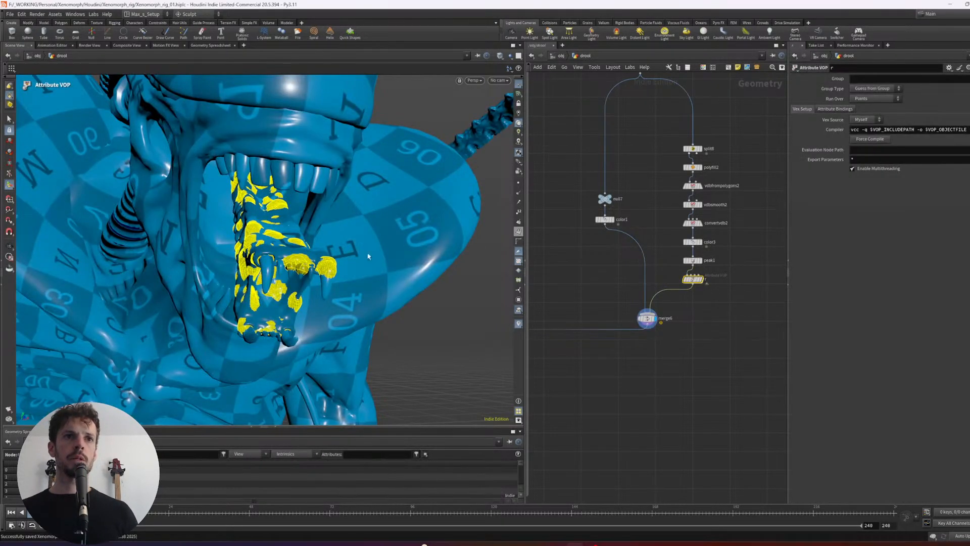
{"action": "double_click", "coordinate": [694, 283]}
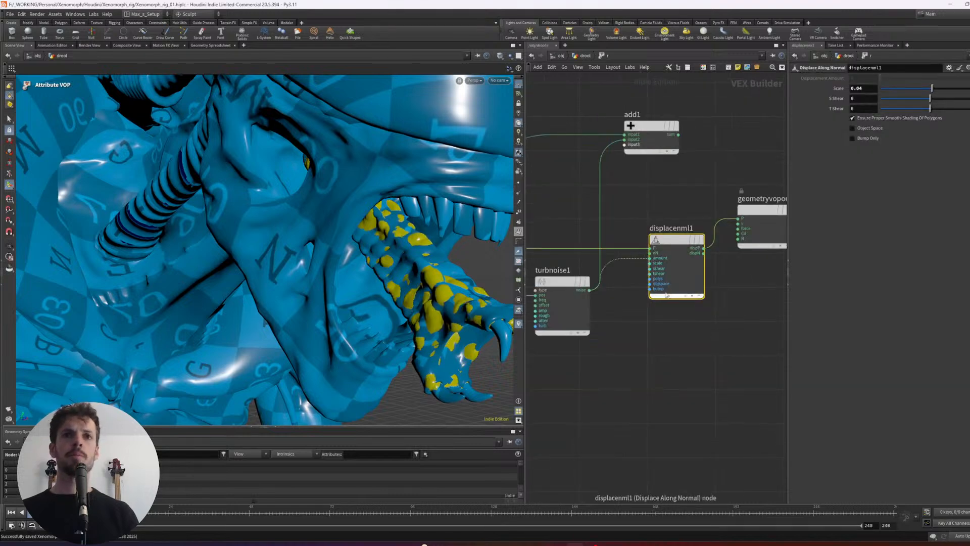
{"action": "middle_click_drag", "start_coordinate": [630, 336], "coordinate": [669, 321]}
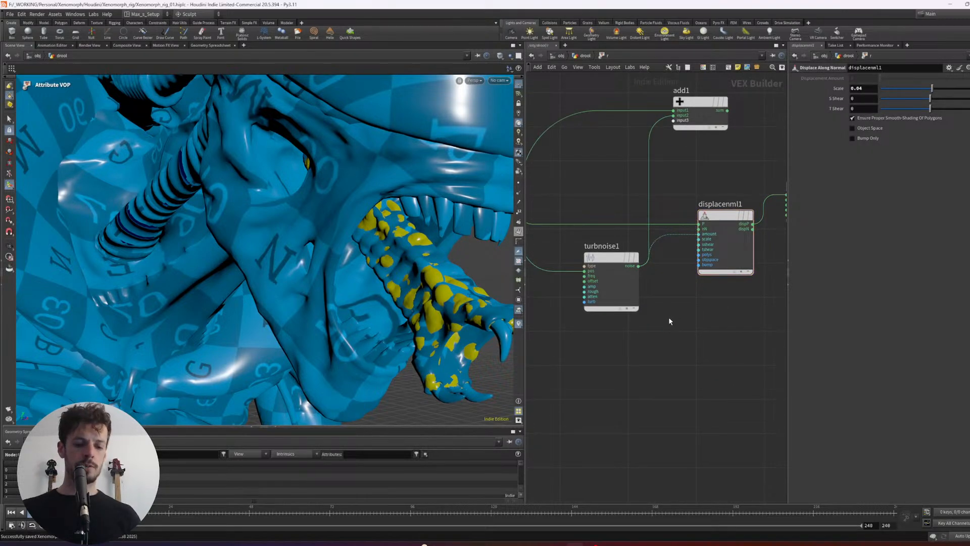
{"action": "key", "text": "Tab"}
{"action": "type", "text": "noi"}
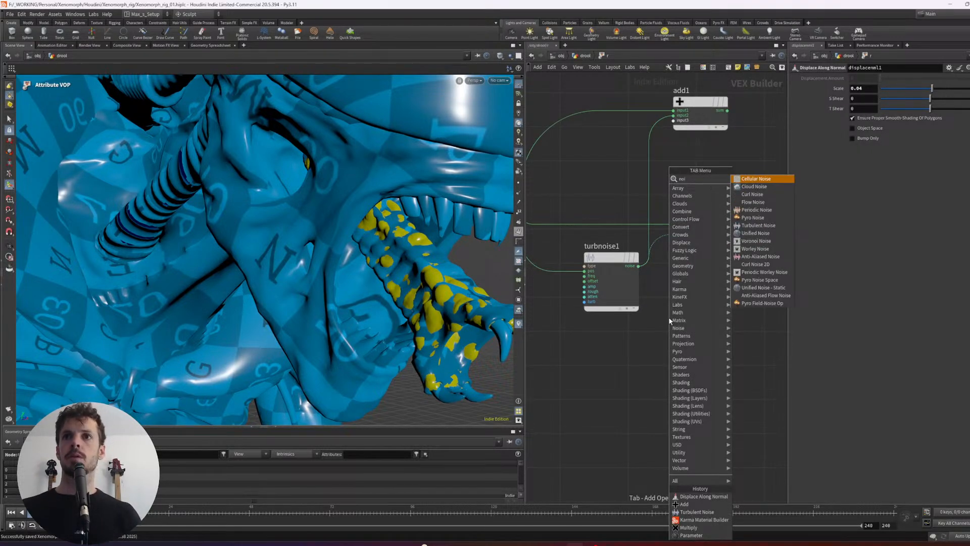
{"action": "key", "text": "Down"}
{"action": "key", "text": "Down"}
{"action": "key", "text": "Down"}
{"action": "key", "text": "Down"}
{"action": "key", "text": "Down"}
{"action": "key", "text": "Down"}
{"action": "key", "text": "Down"}
{"action": "key", "text": "Down"}
{"action": "key", "text": "Down"}
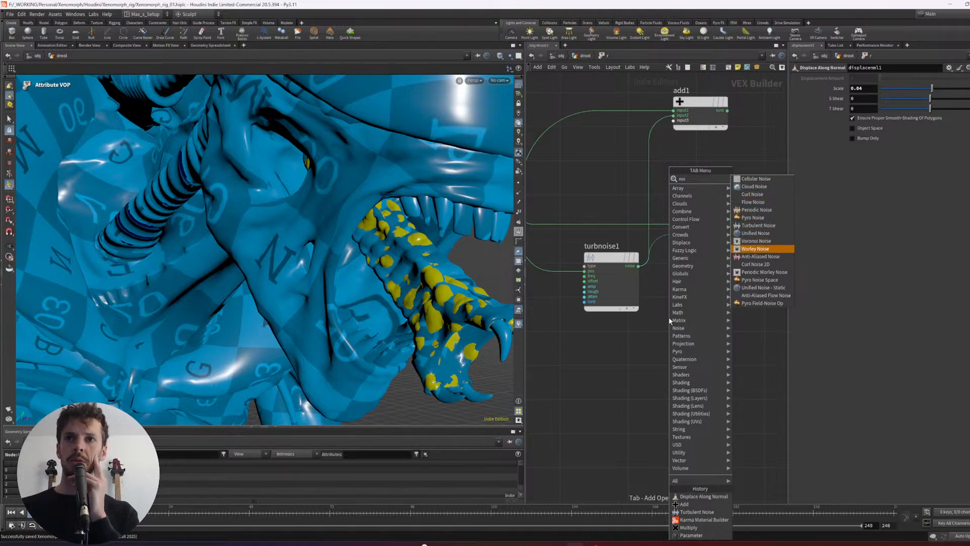
{"action": "key", "text": "Return"}
{"action": "key", "text": "Return"}
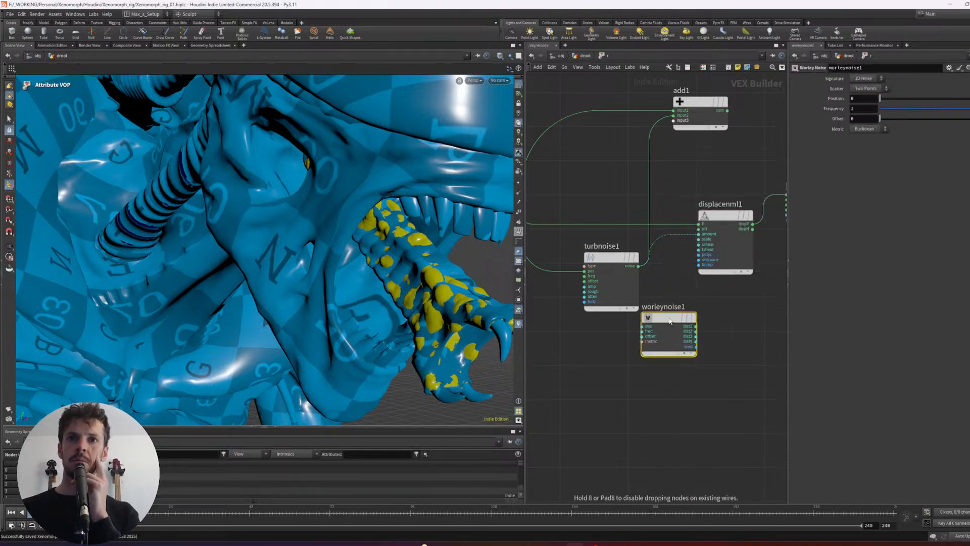
- Try Sparse Convolution Noise as the noise type of turbnoise1 and return it to Alligator Noise
{"action": "left_click", "coordinate": [610, 293]}
{"action": "left_click", "coordinate": [885, 88]}
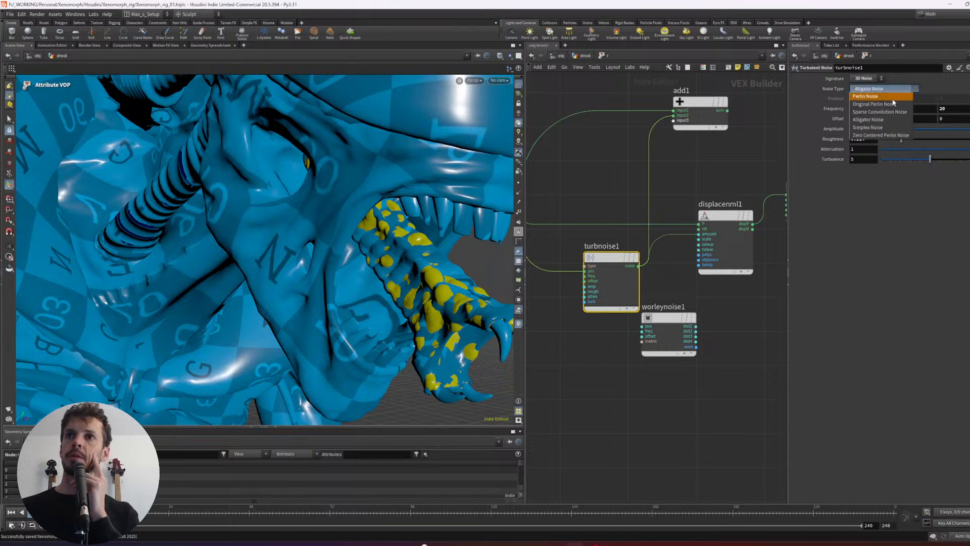
{"action": "left_click", "coordinate": [885, 113]}
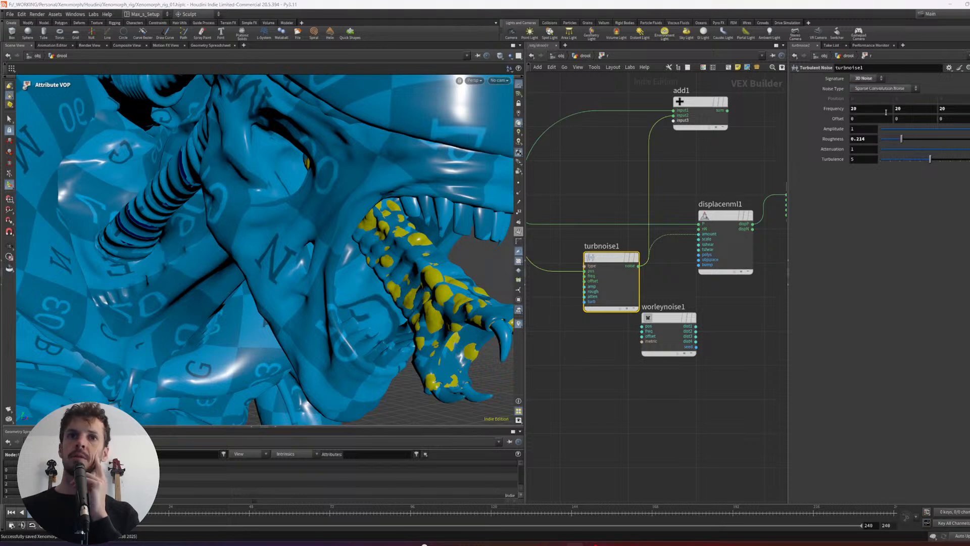
{"action": "left_click", "coordinate": [870, 93]}
{"action": "left_click", "coordinate": [872, 118]}
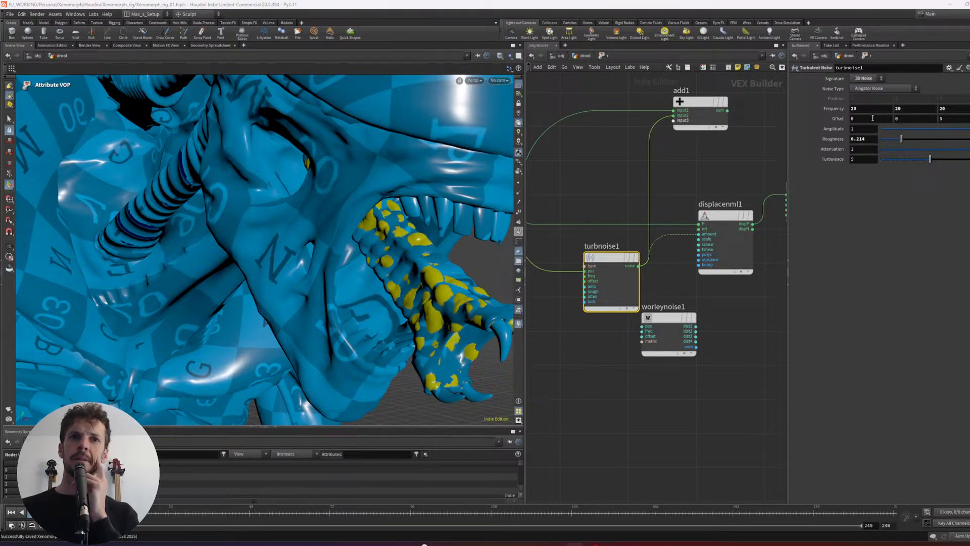
- Set the noise type of turbnoise1 to Original Perlin Noise and check the saliva patches on the inner jaw
{"action": "left_click", "coordinate": [884, 89]}
{"action": "left_click", "coordinate": [876, 106]}
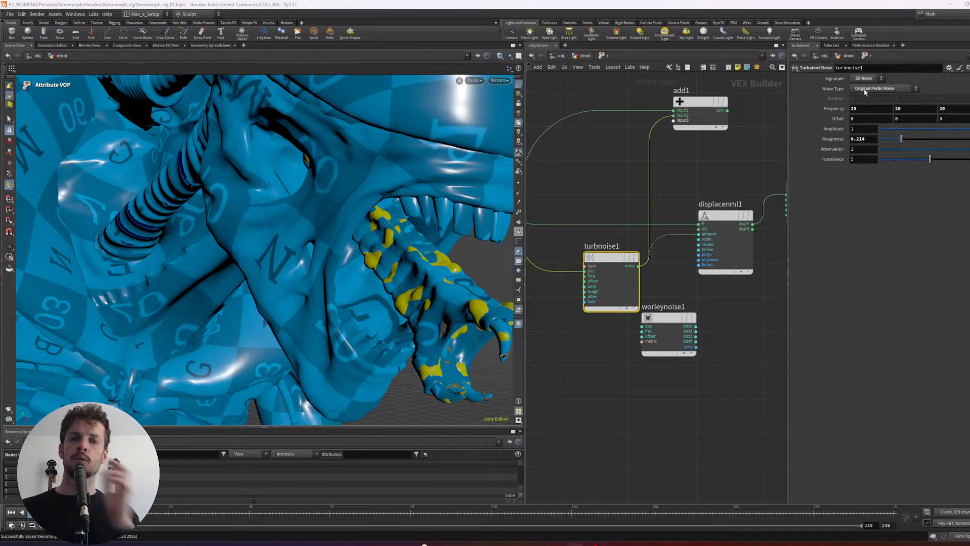
{"action": "left_click_drag", "start_coordinate": [453, 320], "coordinate": [272, 299]}
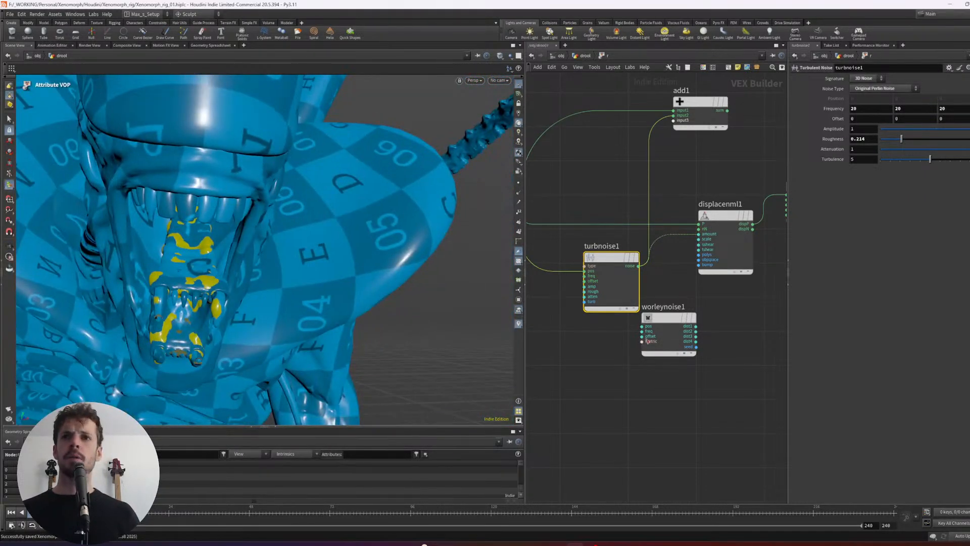
- Make room below turbnoise1 and try a Periodic Worley Noise node there, deleting it again
{"action": "left_click_drag", "start_coordinate": [665, 318], "coordinate": [647, 350]}
{"action": "left_click", "coordinate": [617, 354]}
{"action": "mouse_move", "coordinate": [598, 357]}
{"action": "middle_mouse_down"}
{"action": "mouse_move", "coordinate": [646, 360]}
{"action": "mouse_move", "coordinate": [609, 363]}
{"action": "middle_mouse_up"}
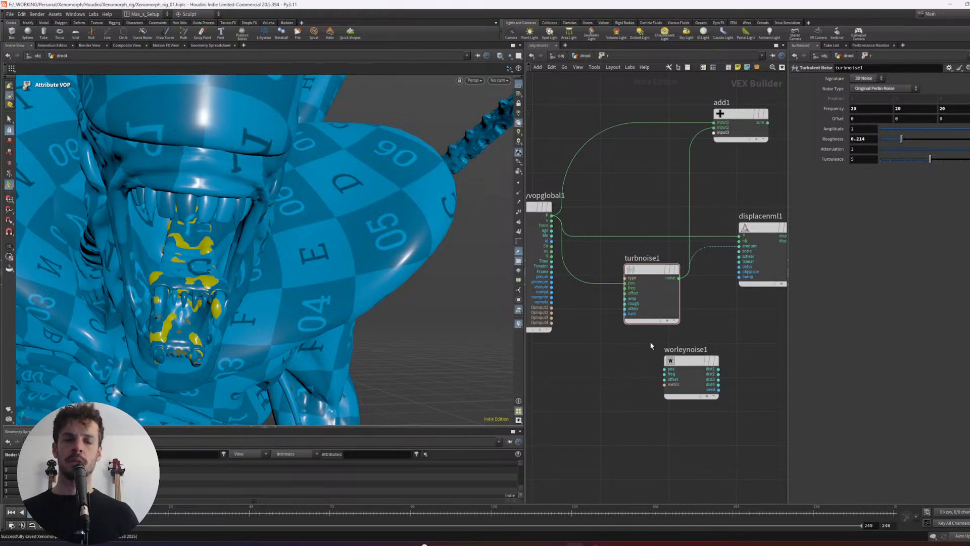
{"action": "key", "text": "Tab"}
{"action": "type", "text": "nois"}
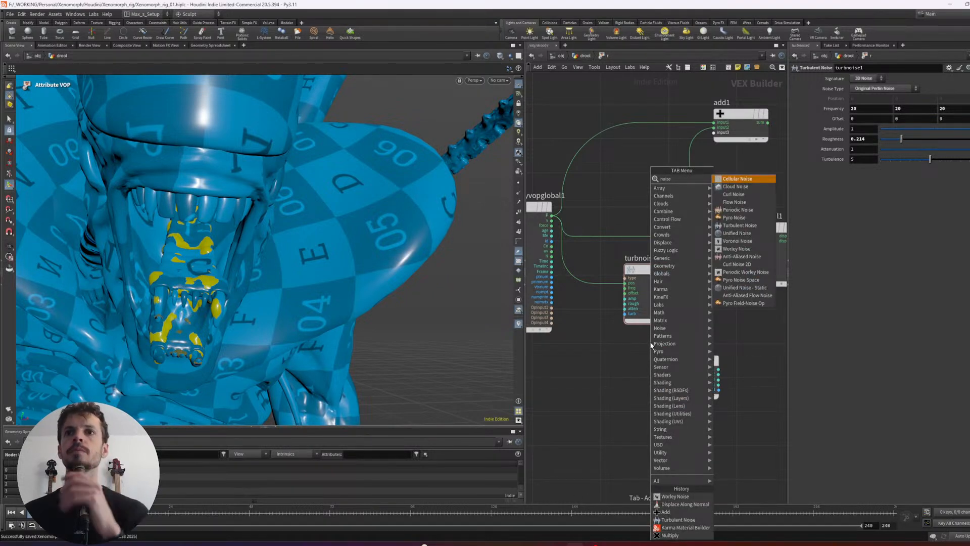
{"action": "key", "text": "Down"}
{"action": "key", "text": "Down"}
{"action": "key", "text": "Down"}
{"action": "key", "text": "Down"}
{"action": "key", "text": "Down"}
{"action": "key", "text": "Down"}
{"action": "key", "text": "Down"}
{"action": "key", "text": "Down"}
{"action": "key", "text": "Down"}
{"action": "key", "text": "Down"}
{"action": "key", "text": "Down"}
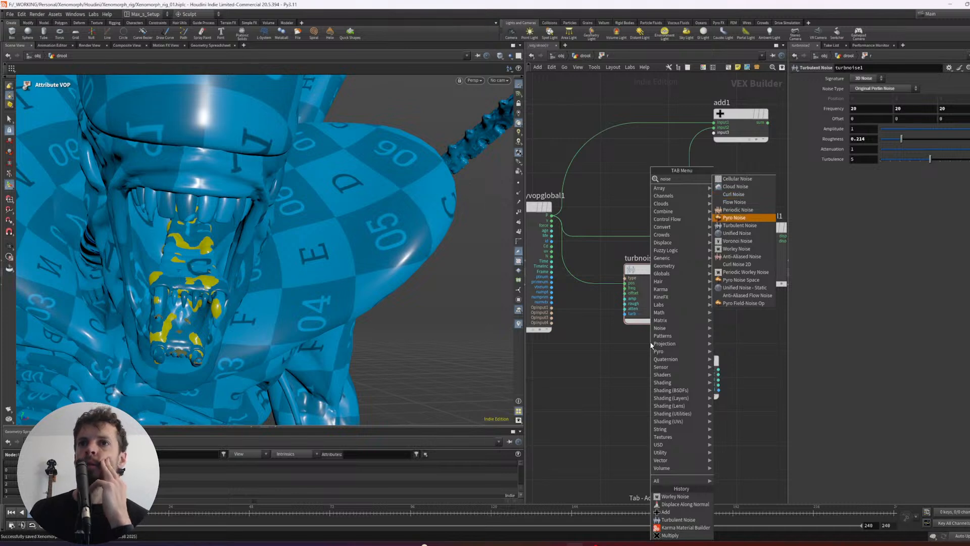
{"action": "key", "text": "Down"}
{"action": "key", "text": "Return"}
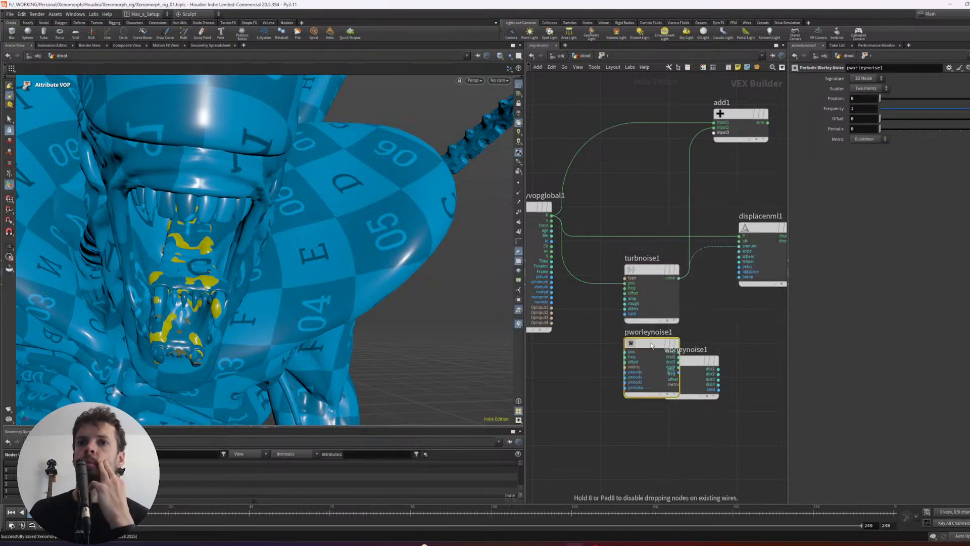
{"action": "left_click", "coordinate": [651, 345]}
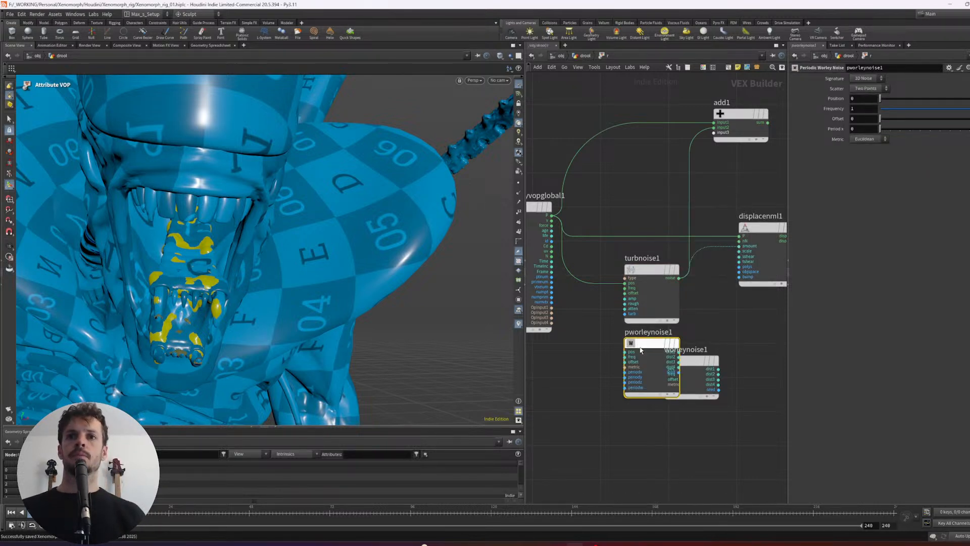
{"action": "key", "text": "Delete"}
- Try a Cellular Noise node beside worleynoise1 and delete it again
{"action": "key", "text": "Tab"}
{"action": "type", "text": "noise"}
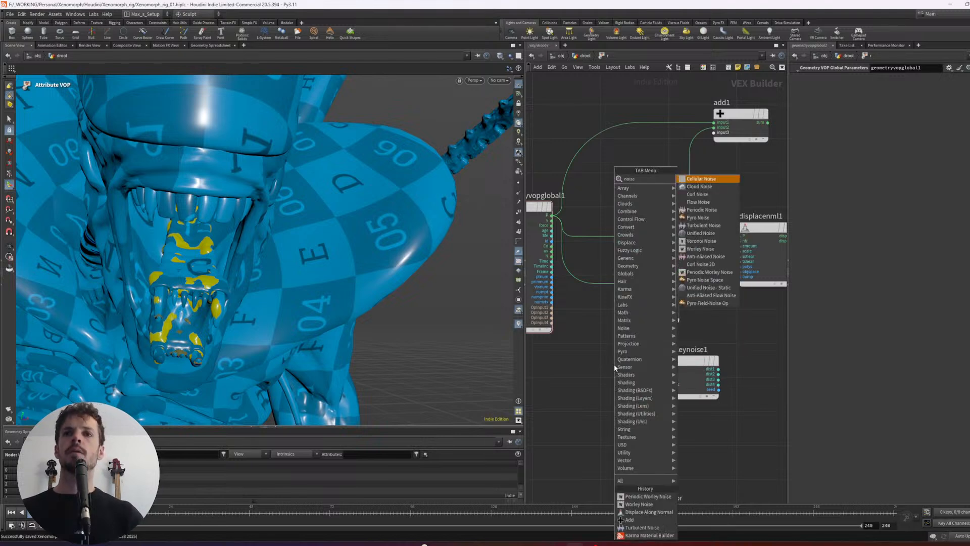
{"action": "key", "text": "Return"}
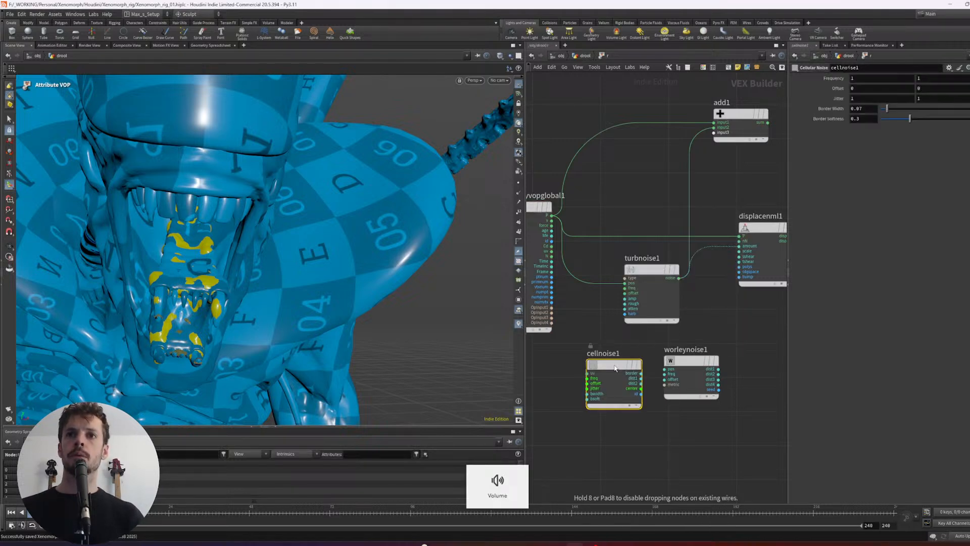
{"action": "left_click", "coordinate": [614, 365]}
{"action": "key", "text": "Delete"}
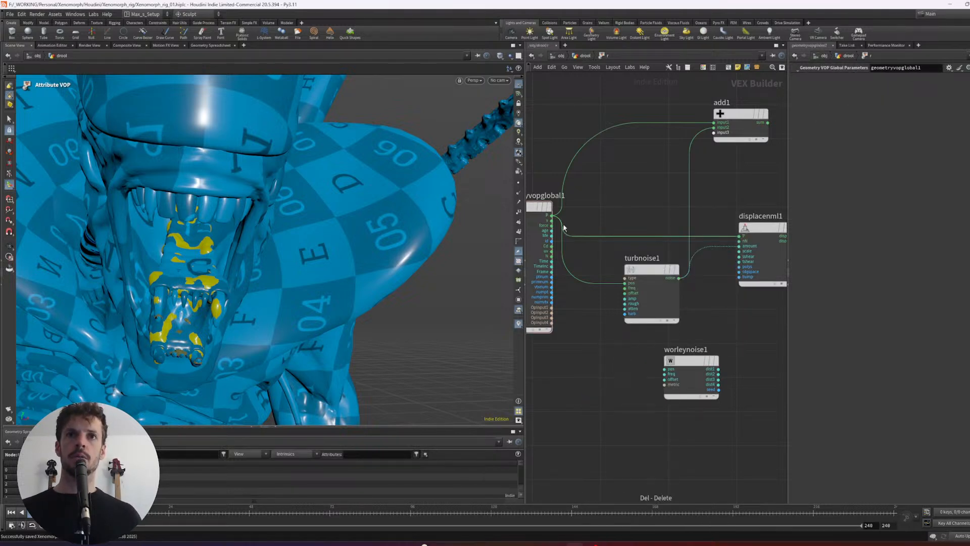
- Connect the global P output to the position input of worleynoise1 and place the node below turbnoise1
{"action": "left_click_drag", "start_coordinate": [554, 217], "coordinate": [657, 377]}
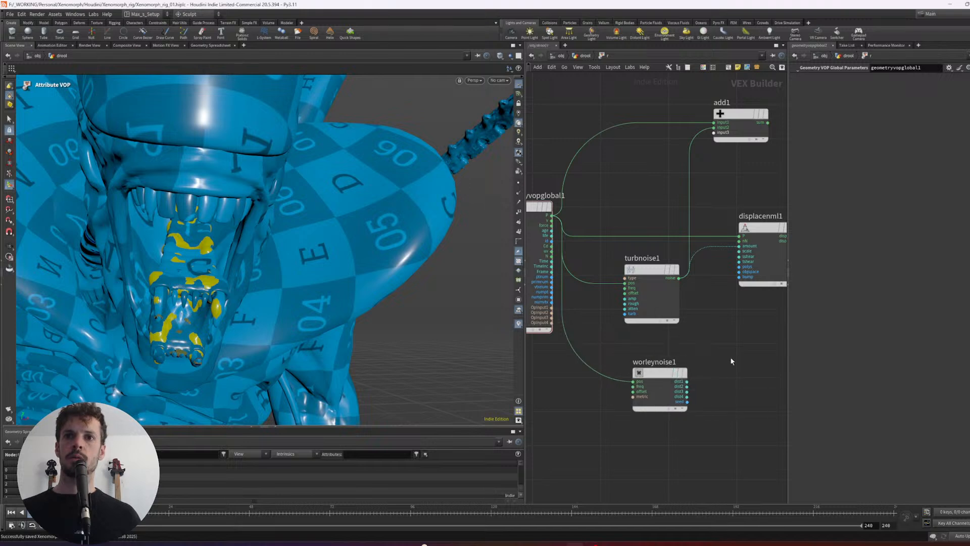
{"action": "middle_click_drag", "start_coordinate": [700, 358], "coordinate": [691, 365]}
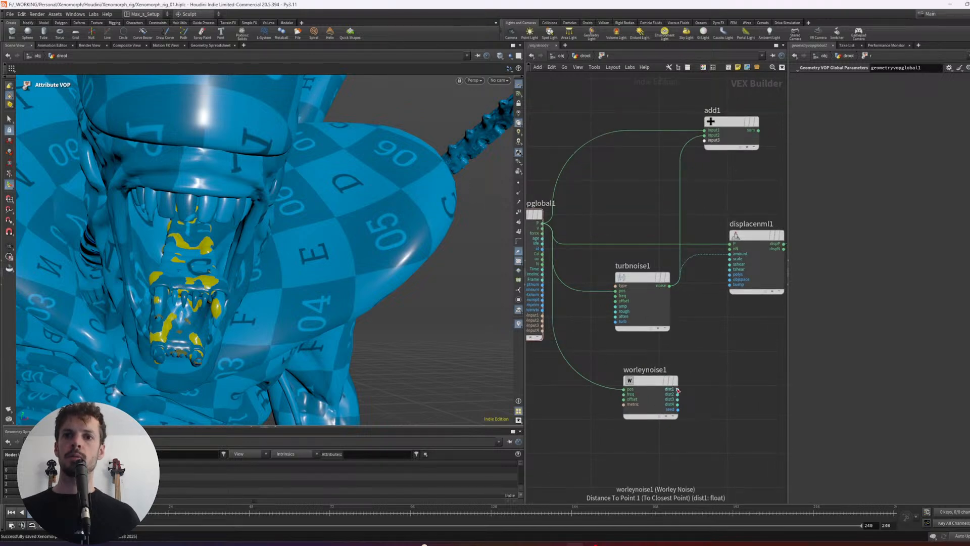
{"action": "left_click_drag", "start_coordinate": [657, 380], "coordinate": [654, 395]}
- Add a Periodic Worley Noise node beside worleynoise1 and connect the global P output to its position input
{"action": "key", "text": "Tab"}
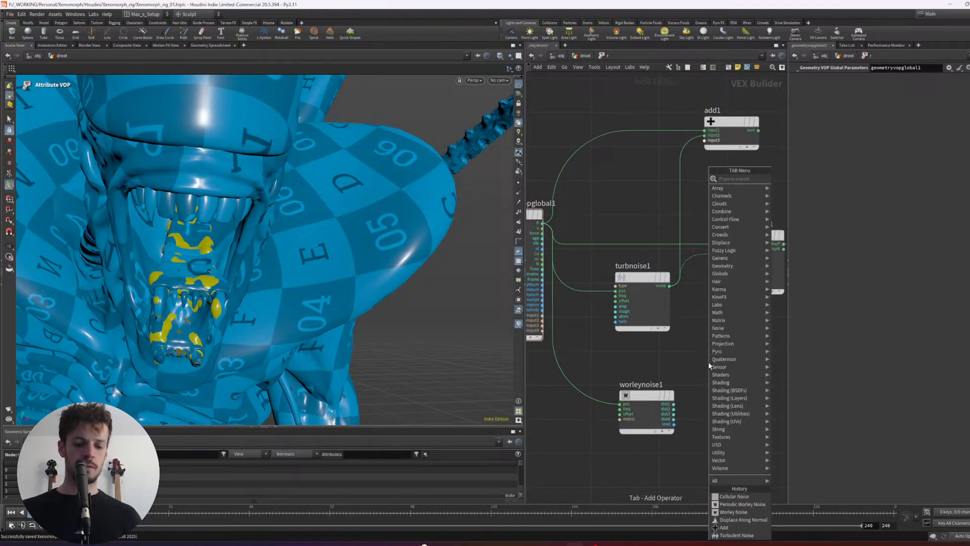
{"action": "type", "text": "noise"}
{"action": "key", "text": "Down"}
{"action": "key", "text": "Down"}
{"action": "key", "text": "Down"}
{"action": "key", "text": "Down"}
{"action": "key", "text": "Down"}
{"action": "key", "text": "Down"}
{"action": "key", "text": "Down"}
{"action": "key", "text": "Down"}
{"action": "key", "text": "Down"}
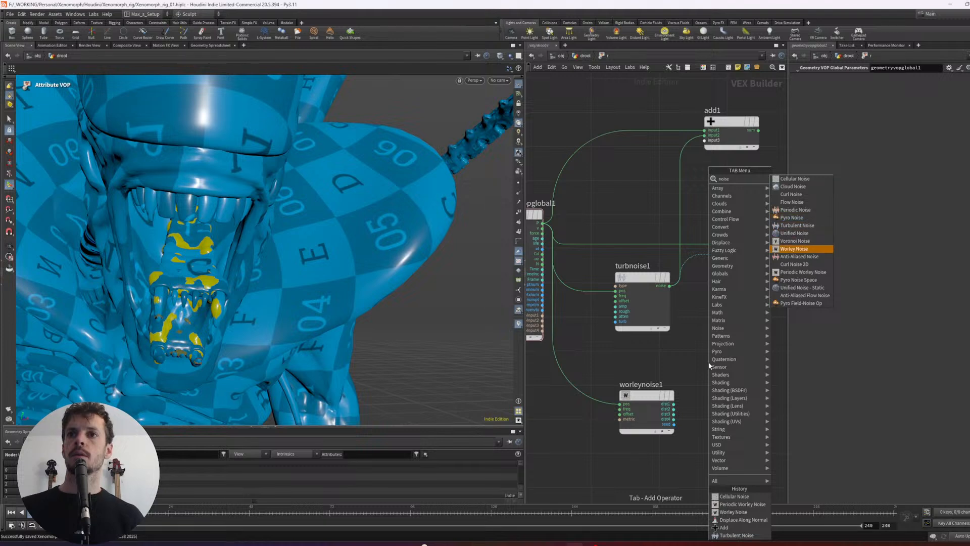
{"action": "key", "text": "Down"}
{"action": "key", "text": "Down"}
{"action": "key", "text": "Down"}
{"action": "key", "text": "Down"}
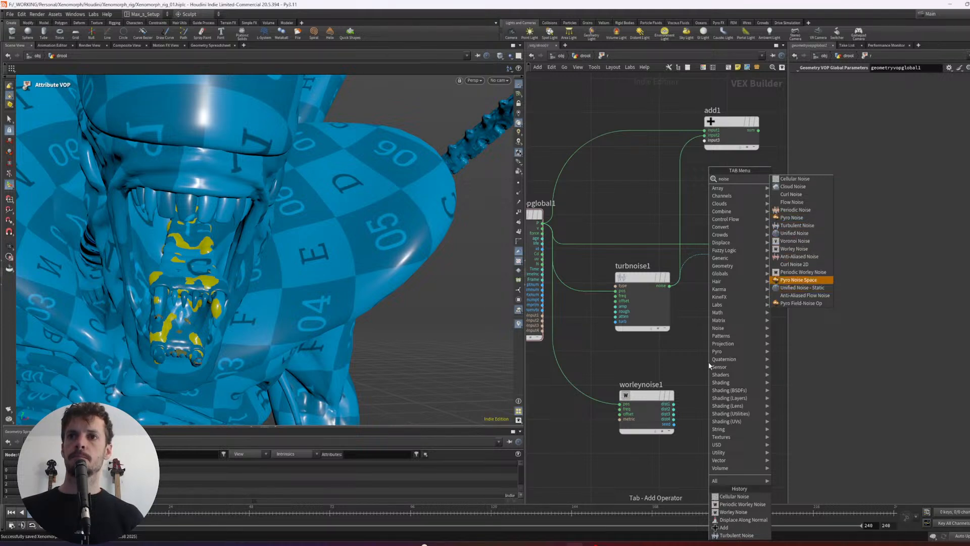
{"action": "key", "text": "Up"}
{"action": "key", "text": "Return"}
{"action": "left_click", "coordinate": [709, 384]}
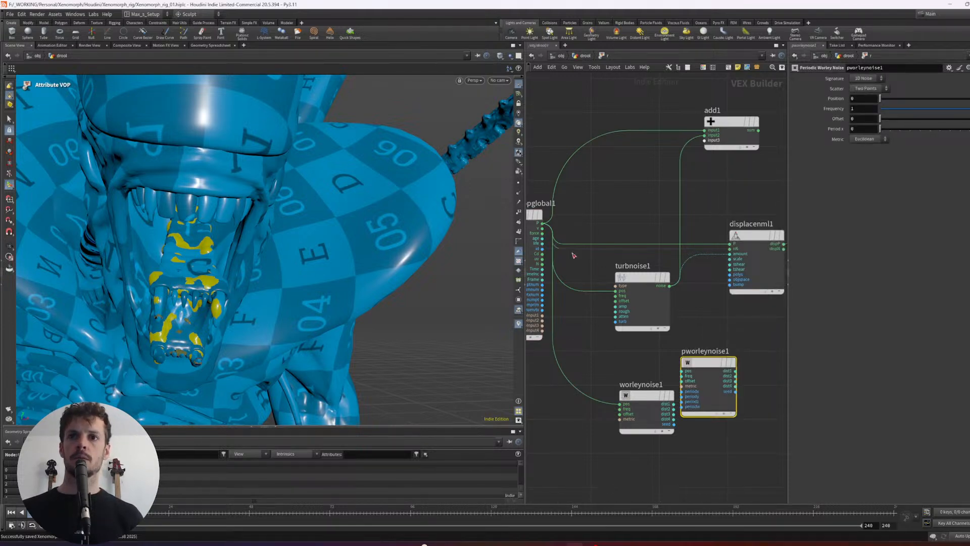
{"action": "left_click_drag", "start_coordinate": [542, 223], "coordinate": [683, 370]}
- Delete pworleynoise1 and worleynoise1 from the Attribute VOP network
{"action": "left_click_drag", "start_coordinate": [773, 351], "coordinate": [702, 376]}
{"action": "key", "text": "Delete"}
{"action": "left_click", "coordinate": [646, 405]}
{"action": "middle_click_drag", "start_coordinate": [682, 364], "coordinate": [693, 366]}
{"action": "key", "text": "Delete"}
{"action": "left_click_drag", "start_coordinate": [709, 359], "coordinate": [668, 318]}
{"action": "middle_click_drag", "start_coordinate": [763, 263], "coordinate": [746, 275]}
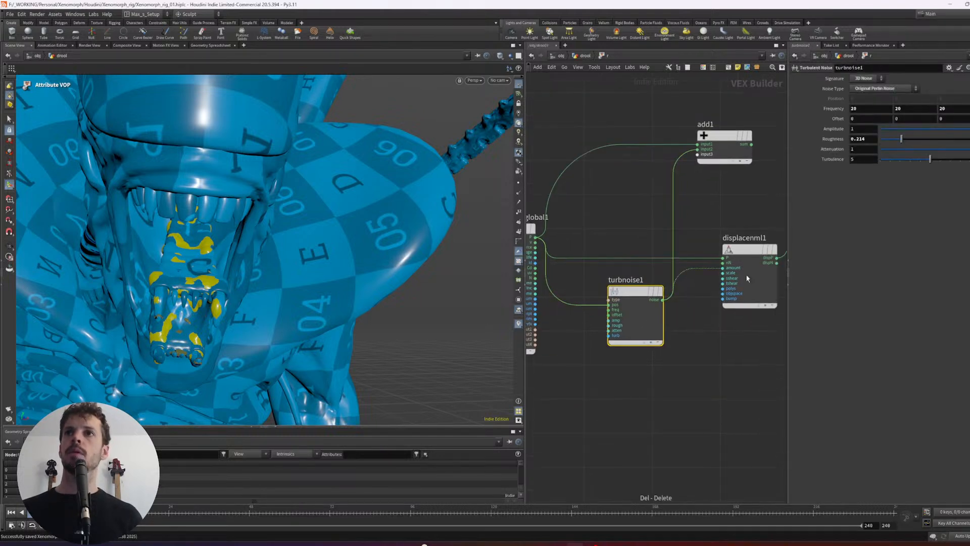
{"action": "left_click", "coordinate": [712, 334]}
{"action": "key", "text": "Tab"}
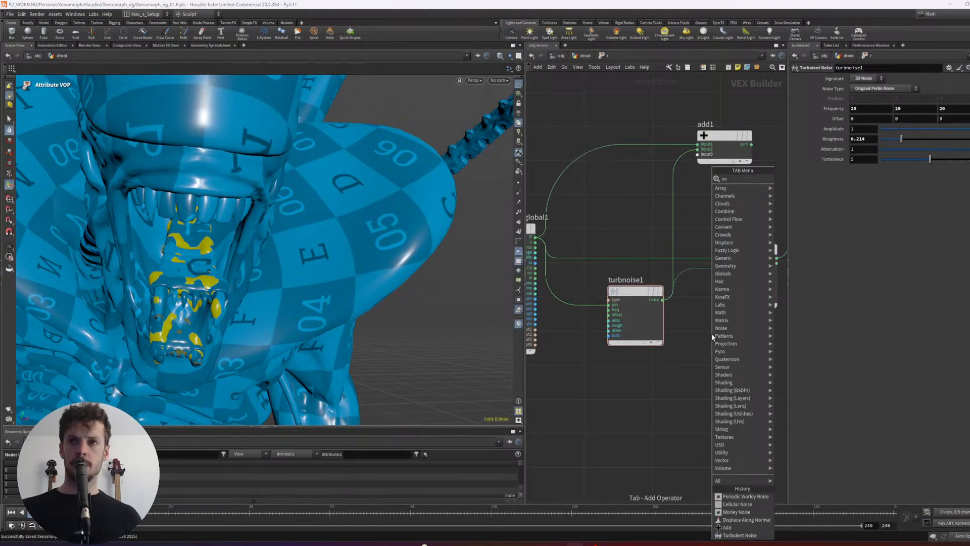
{"action": "type", "text": "noise"}
{"action": "key", "text": "Down"}
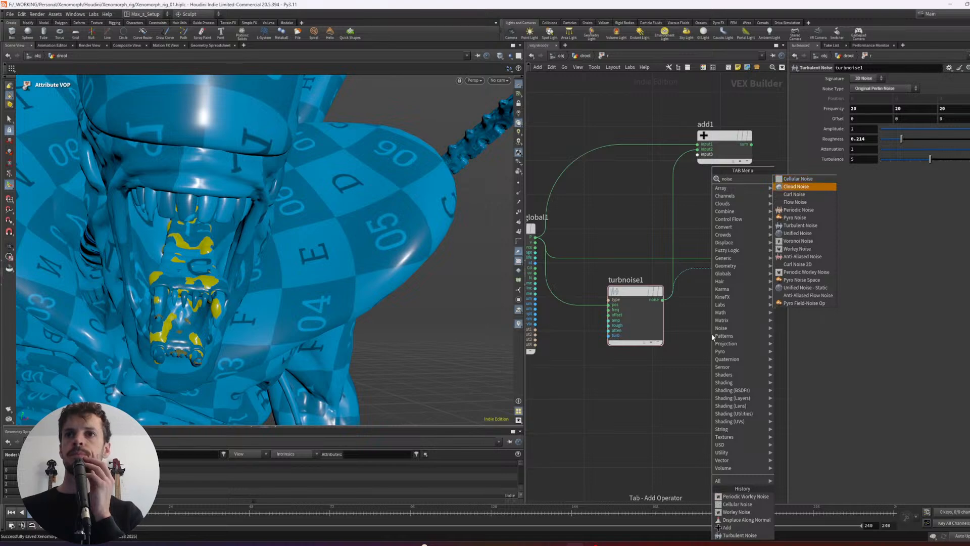
{"action": "key", "text": "Down"}
{"action": "key", "text": "Down"}
{"action": "key", "text": "Down"}
{"action": "key", "text": "Down"}
{"action": "key", "text": "Down"}
{"action": "key", "text": "Down"}
{"action": "key", "text": "Down"}
{"action": "key", "text": "Down"}
{"action": "key", "text": "Down"}
{"action": "key", "text": "Down"}
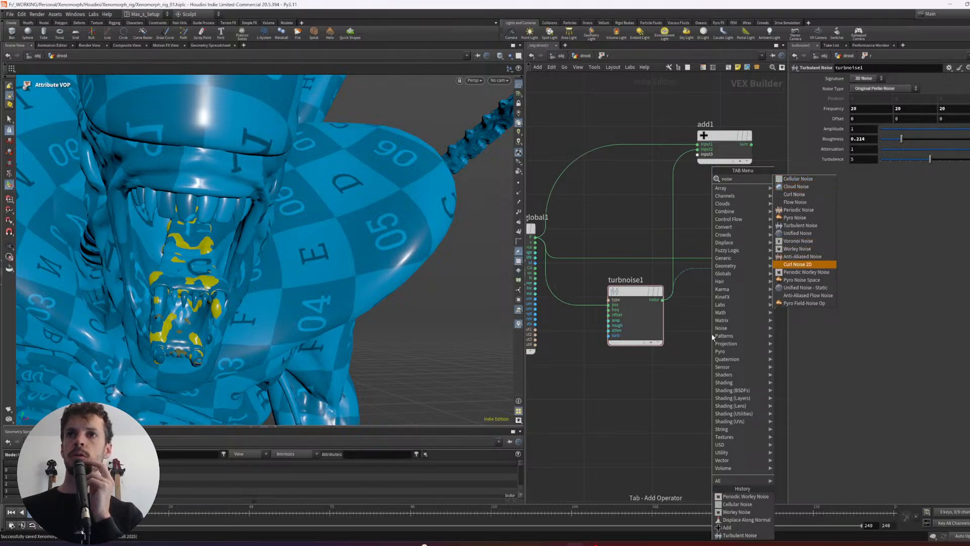
{"action": "key", "text": "Escape"}
- Add a Curl Noise node fed by the global P output and connect its noise to the amount of displacenml1
{"action": "key", "text": "Tab"}
{"action": "type", "text": "curl"}
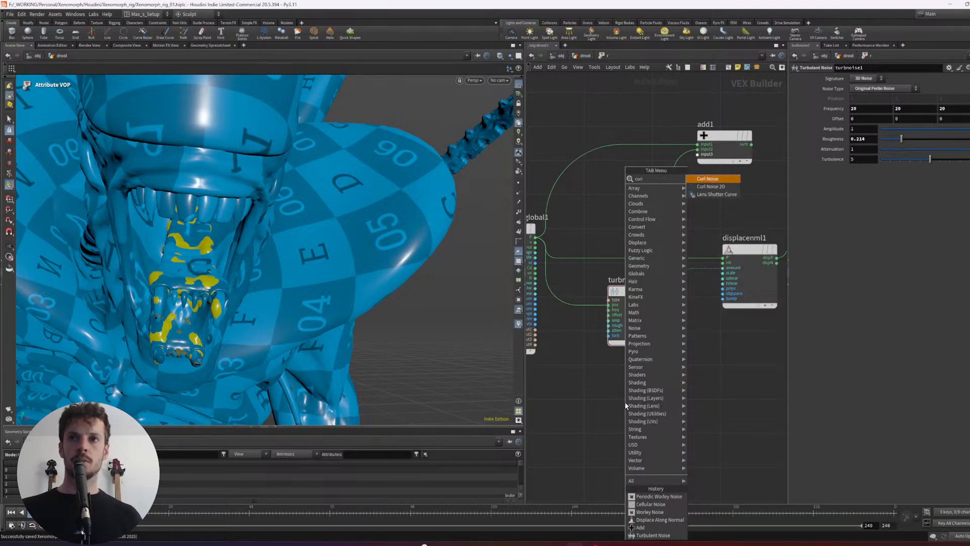
{"action": "key", "text": "Return"}
{"action": "left_click", "coordinate": [625, 405]}
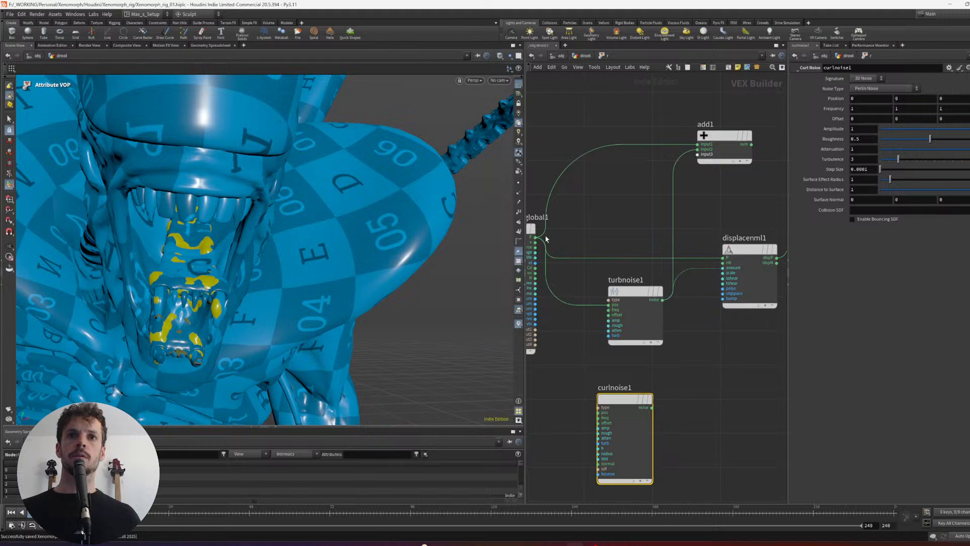
{"action": "left_click_drag", "start_coordinate": [536, 238], "coordinate": [723, 268]}
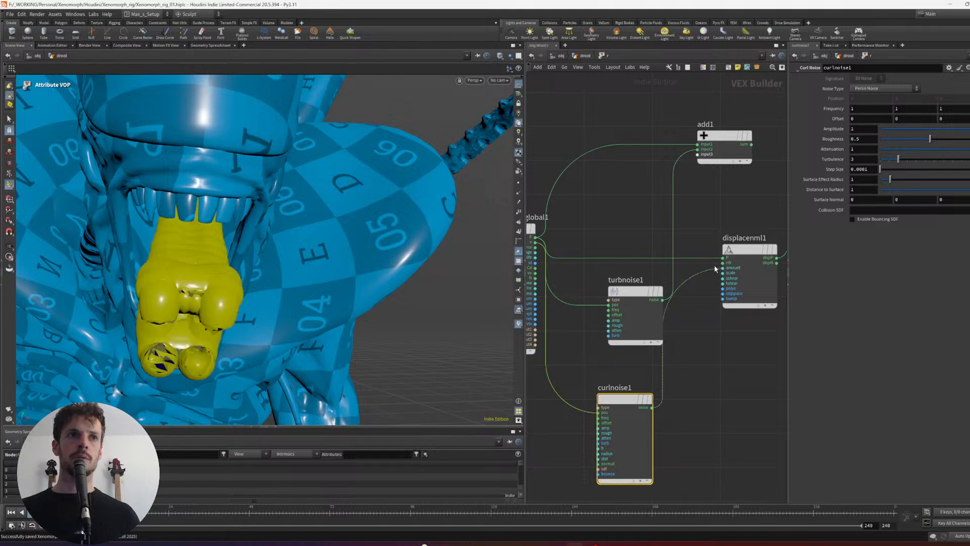
{"action": "left_click_drag", "start_coordinate": [225, 286], "coordinate": [313, 283]}
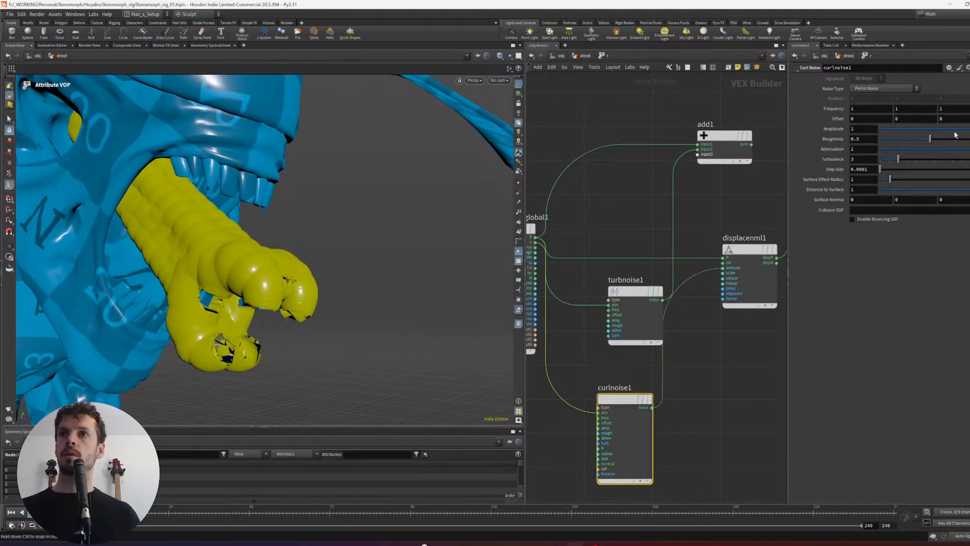
- Set curlnoise1's amplitude to 0.121 and its frequency to 20 on all axes
{"action": "left_click_drag", "start_coordinate": [955, 132], "coordinate": [938, 128]}
{"action": "left_click_drag", "start_coordinate": [862, 107], "coordinate": [816, 105]}
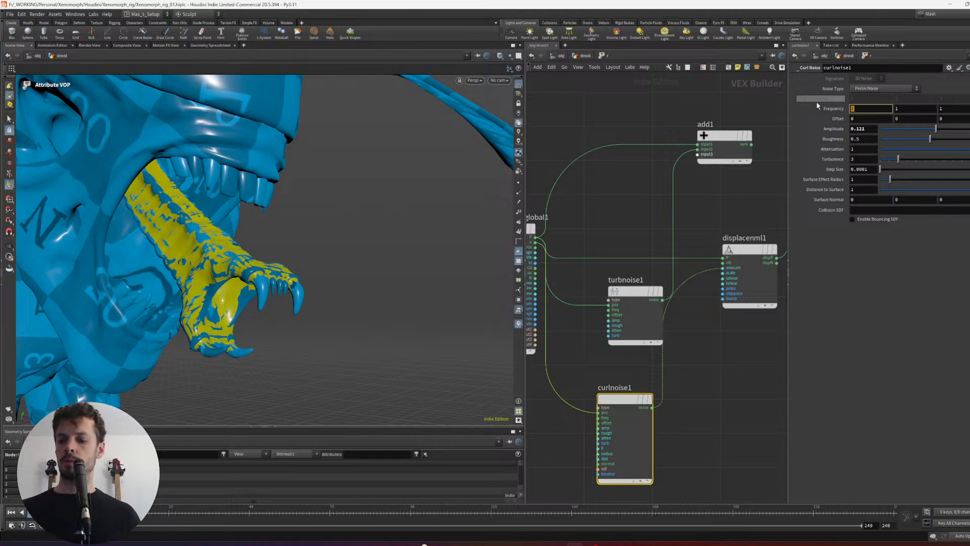
{"action": "type", "text": "20"}
{"action": "key", "text": "Return"}
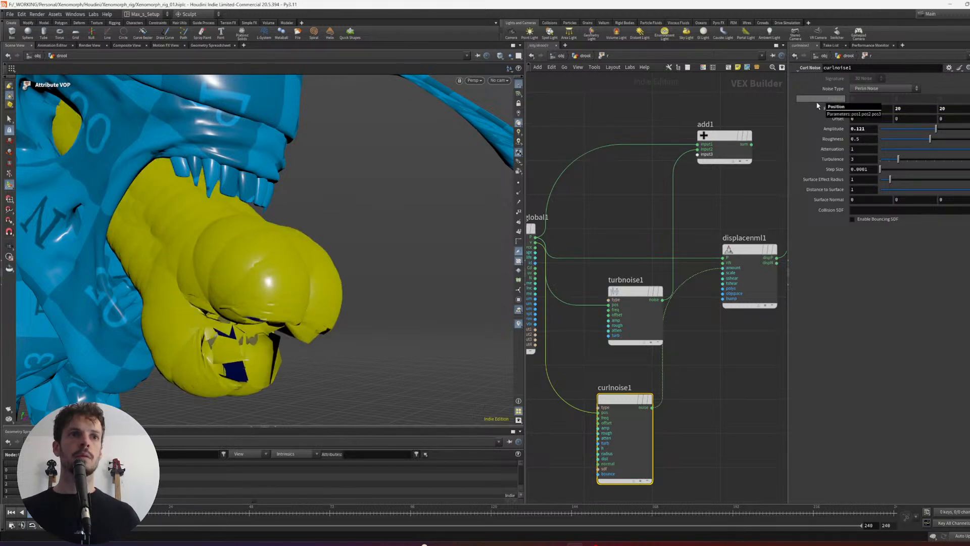
- Switch curlnoise1 to Sparse Convolution Noise and lower its amplitude to 0.027
{"action": "left_click", "coordinate": [889, 91]}
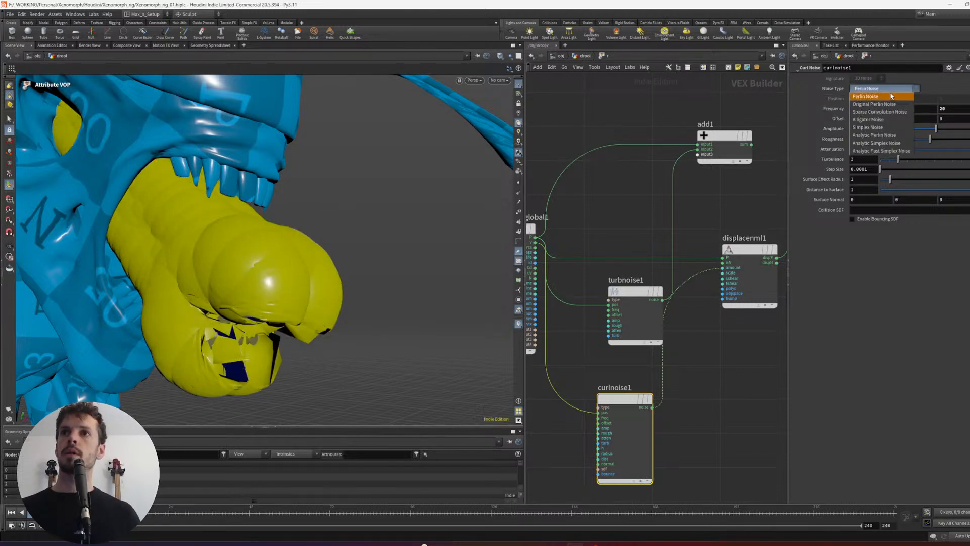
{"action": "left_click", "coordinate": [881, 111]}
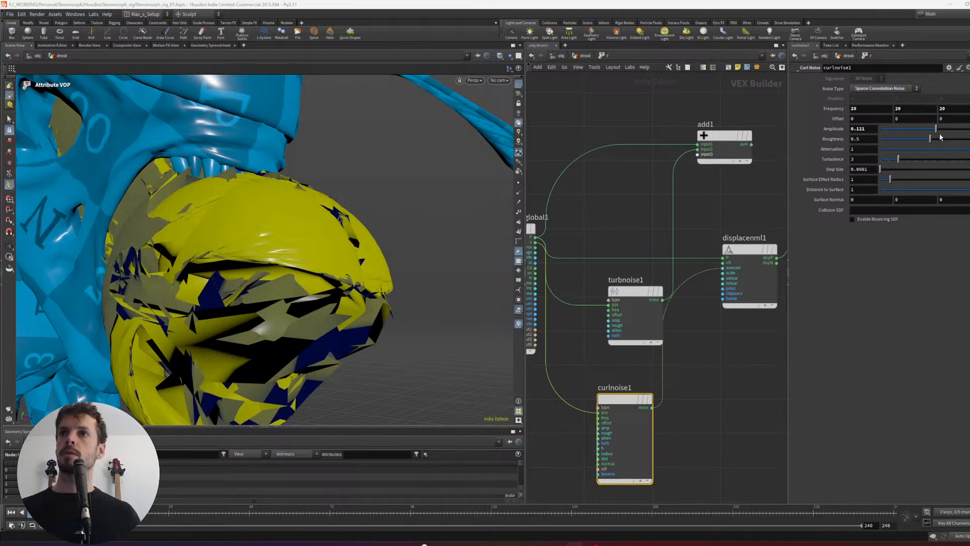
{"action": "left_click_drag", "start_coordinate": [936, 130], "coordinate": [933, 130]}
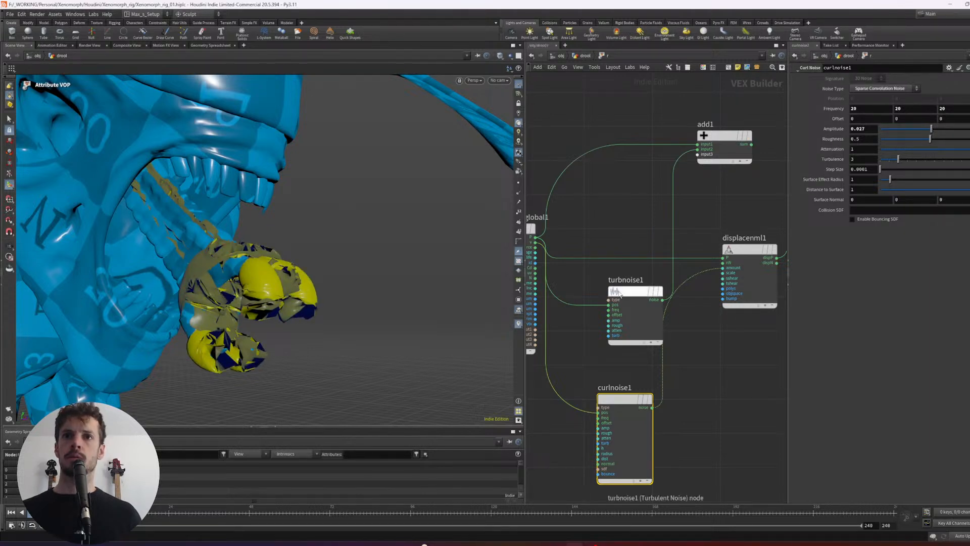
- Reconnect turbnoise1's noise to the amount of displacenml1 and delete curlnoise1
{"action": "left_click_drag", "start_coordinate": [639, 292], "coordinate": [621, 290]}
{"action": "middle_click_drag", "start_coordinate": [667, 276], "coordinate": [666, 278]}
{"action": "left_click_drag", "start_coordinate": [641, 300], "coordinate": [722, 270]}
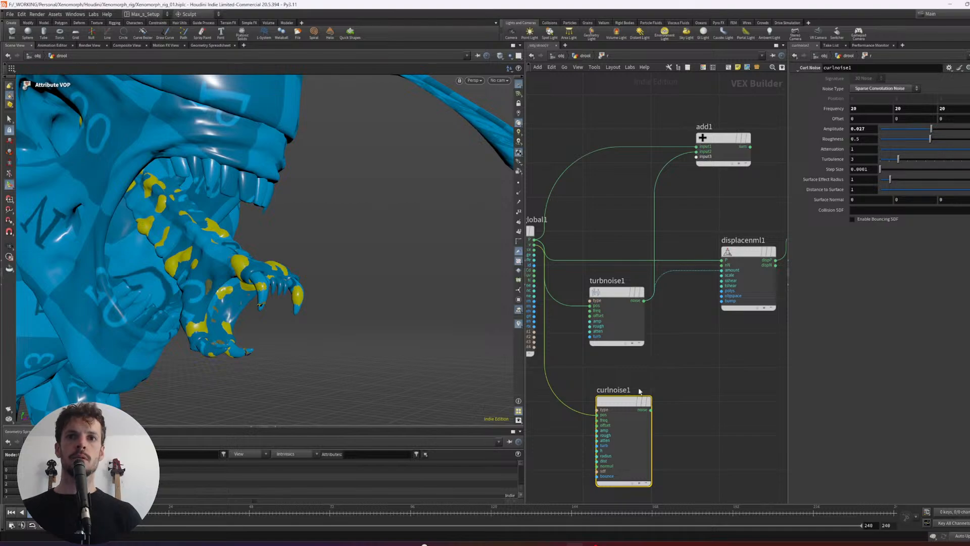
{"action": "key", "text": "Delete"}
- Check the displaced inner jaw from several sides, leave the Attribute VOP network and display out_saliva
{"action": "left_click_drag", "start_coordinate": [319, 260], "coordinate": [183, 279], "text": "alt"}
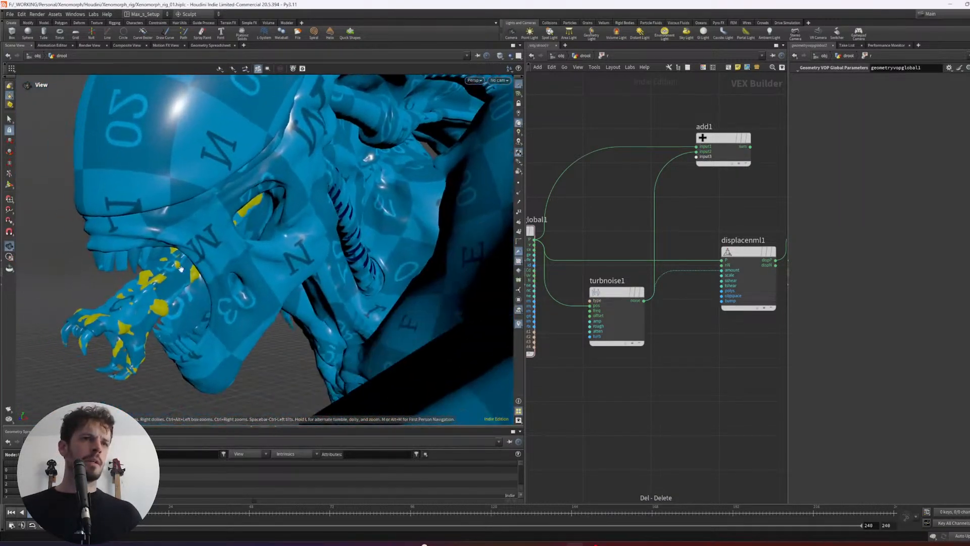
{"action": "left_click_drag", "start_coordinate": [106, 290], "coordinate": [302, 277], "text": "alt"}
{"action": "right_click_drag", "start_coordinate": [302, 277], "coordinate": [269, 304], "text": "alt"}
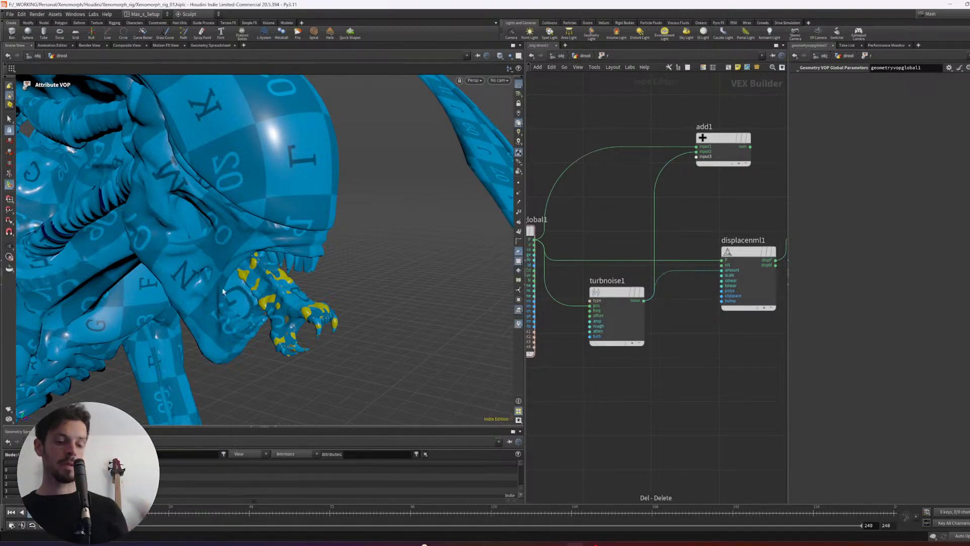
{"action": "left_click_drag", "start_coordinate": [223, 291], "coordinate": [336, 268]}
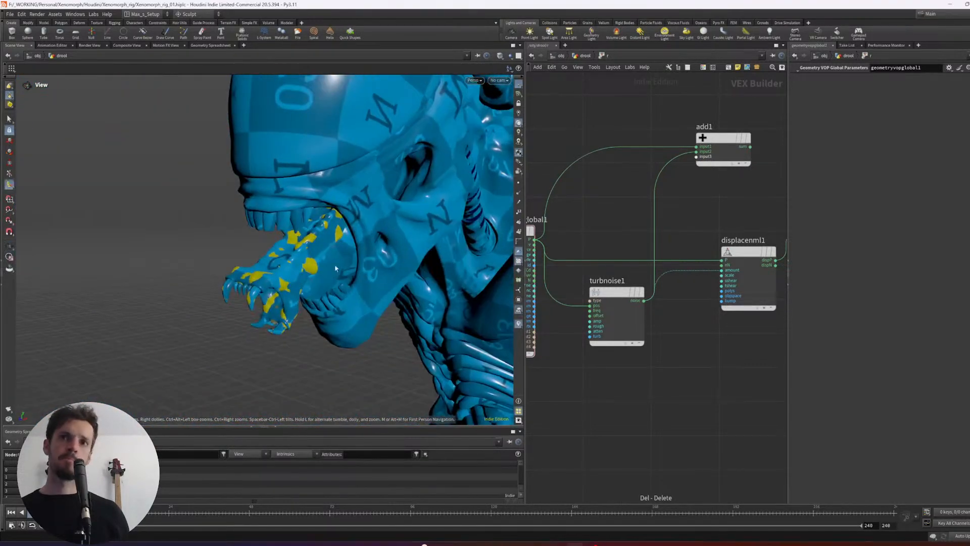
{"action": "key", "text": "u"}
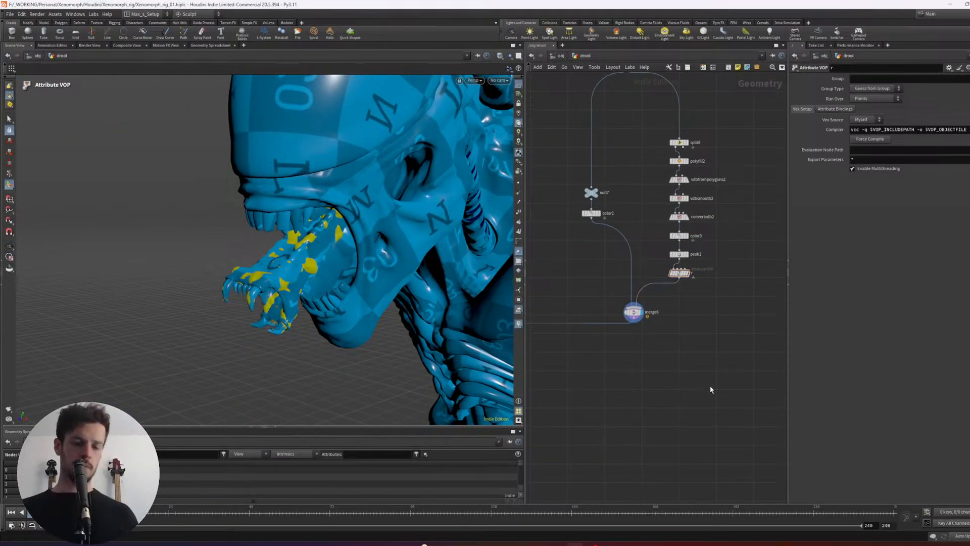
{"action": "scroll", "coordinate": [712, 379], "scroll_direction": "down", "scroll_amount": 5}
{"action": "left_click_drag", "start_coordinate": [283, 293], "coordinate": [404, 303], "text": "alt"}
{"action": "middle_click_drag", "start_coordinate": [619, 497], "coordinate": [698, 352]}
{"action": "scroll", "coordinate": [624, 353], "scroll_direction": "up", "scroll_amount": 4}
{"action": "left_click", "coordinate": [593, 398]}
{"action": "left_click_drag", "start_coordinate": [314, 321], "coordinate": [367, 331], "text": "alt"}
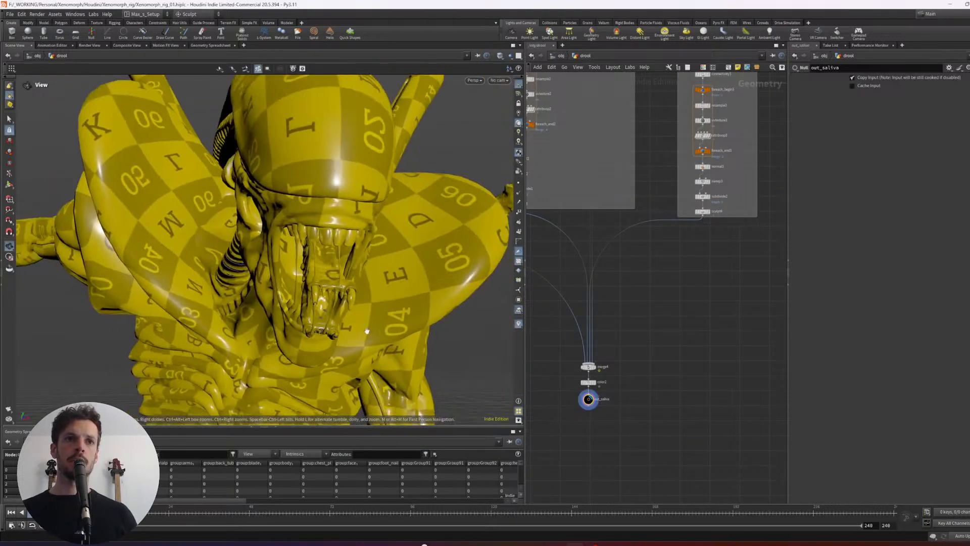
- Display color2 and cut the wire from color1 to merge6 so only the saliva geometry feeds the merge
{"action": "left_click", "coordinate": [592, 383]}
{"action": "middle_click_drag", "start_coordinate": [648, 364], "coordinate": [542, 452]}
{"action": "middle_click_drag", "start_coordinate": [701, 282], "coordinate": [654, 362]}
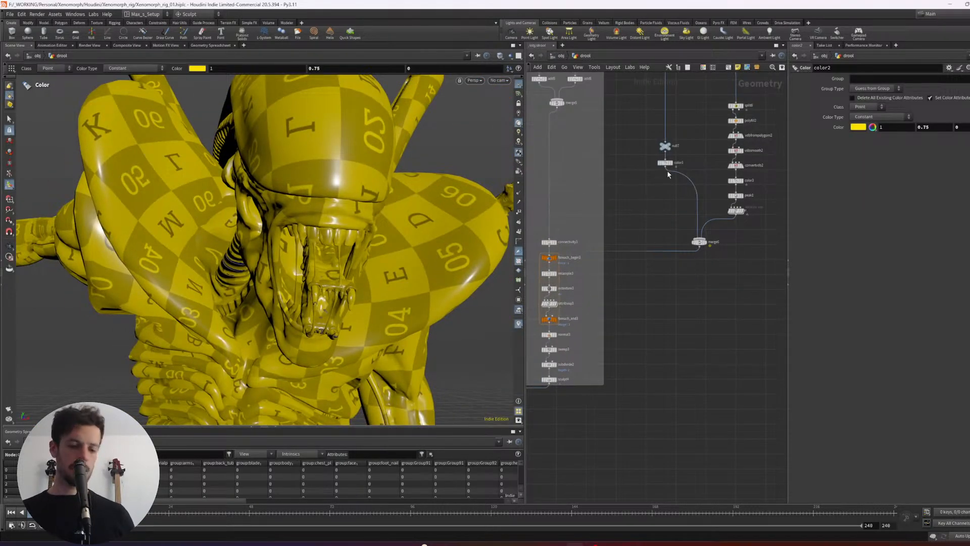
{"action": "key", "text": "y"}
{"action": "left_click_drag", "start_coordinate": [716, 178], "coordinate": [682, 223]}
{"action": "middle_click_drag", "start_coordinate": [665, 395], "coordinate": [760, 178]}
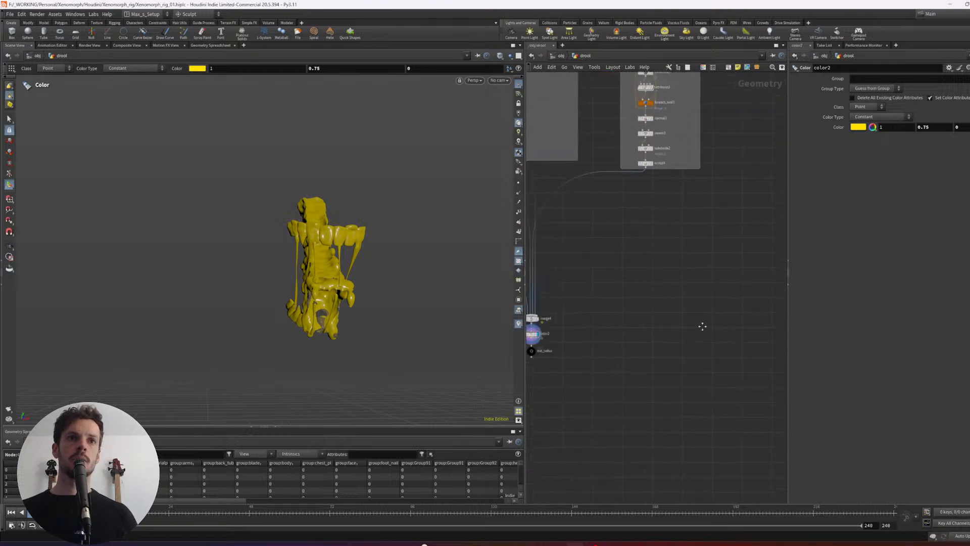
{"action": "middle_click_drag", "start_coordinate": [702, 327], "coordinate": [777, 273]}
{"action": "left_click_drag", "start_coordinate": [336, 277], "coordinate": [414, 290], "text": "alt"}
- Look over the drool network, switch to the reference image board and examine the saliva strands on the Xenomorph's head
{"action": "middle_click_drag", "start_coordinate": [664, 253], "coordinate": [583, 473]}
{"action": "middle_click_drag", "start_coordinate": [728, 137], "coordinate": [647, 483]}
{"action": "middle_click_drag", "start_coordinate": [628, 261], "coordinate": [749, 367]}
{"action": "scroll", "coordinate": [682, 205], "scroll_direction": "down", "scroll_amount": 3}
{"action": "middle_click_drag", "start_coordinate": [630, 219], "coordinate": [460, 332]}
{"action": "key", "text": "alt+Tab"}
{"action": "left_click", "coordinate": [488, 324]}
{"action": "scroll", "coordinate": [489, 313], "scroll_direction": "down", "scroll_amount": 3}
{"action": "scroll", "coordinate": [495, 256], "scroll_direction": "up", "scroll_amount": 3}
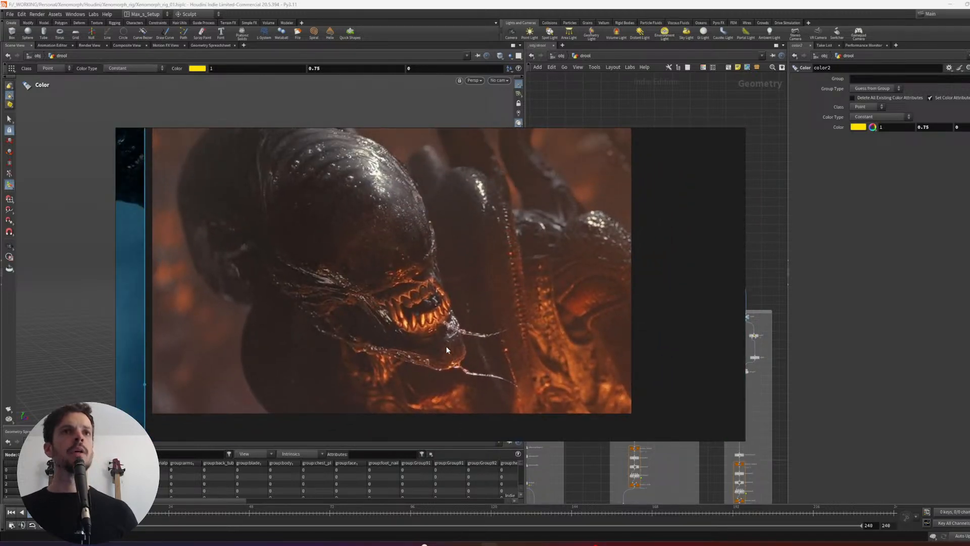
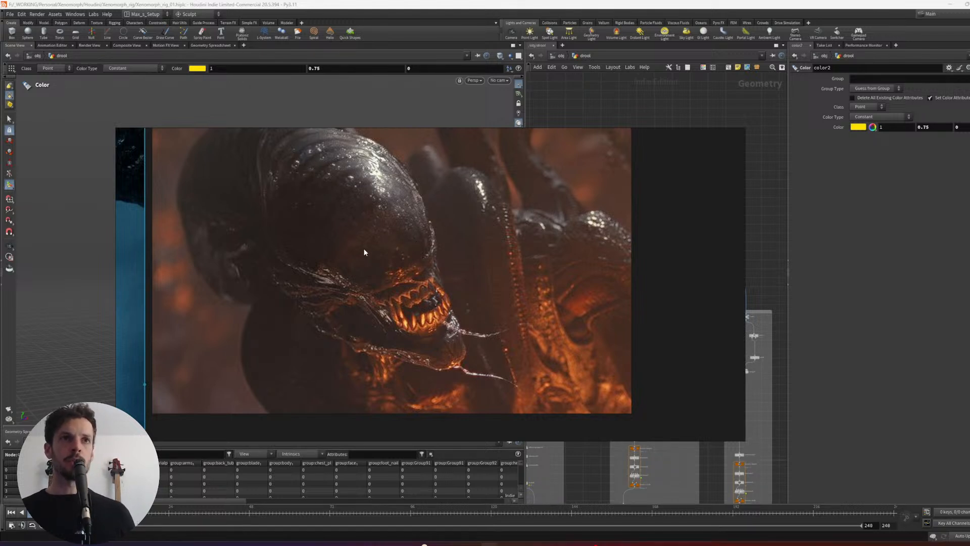
- Switch from the reference images back to Houdini and reposition the Object Merge node above the drool network's branches
{"action": "key", "text": "alt+Tab"}
{"action": "middle_click_drag", "start_coordinate": [676, 339], "coordinate": [672, 286]}
{"action": "scroll", "coordinate": [662, 307], "scroll_direction": "down", "scroll_amount": 1}
{"action": "scroll", "coordinate": [686, 313], "scroll_direction": "down", "scroll_amount": 1}
{"action": "scroll", "coordinate": [676, 300], "scroll_direction": "up", "scroll_amount": 4}
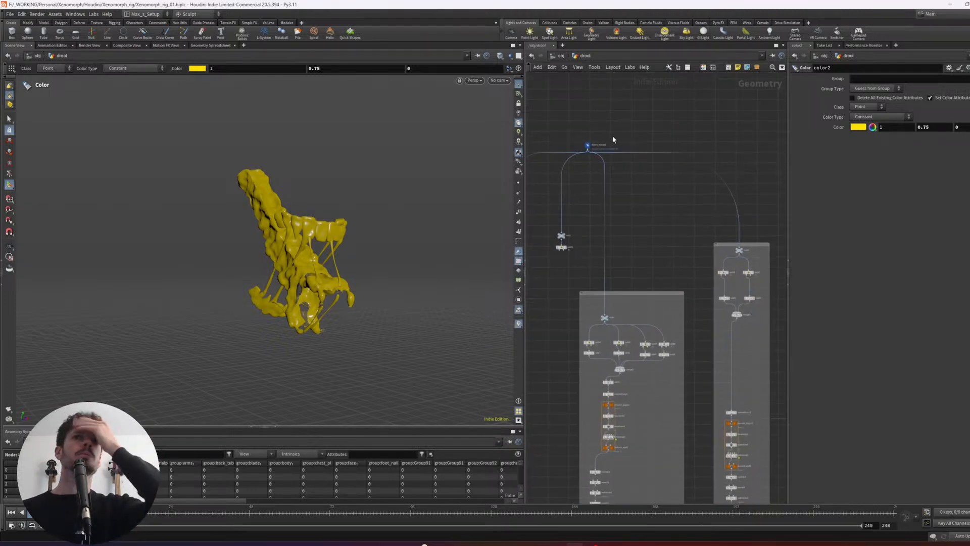
{"action": "left_click_drag", "start_coordinate": [588, 146], "coordinate": [613, 135]}
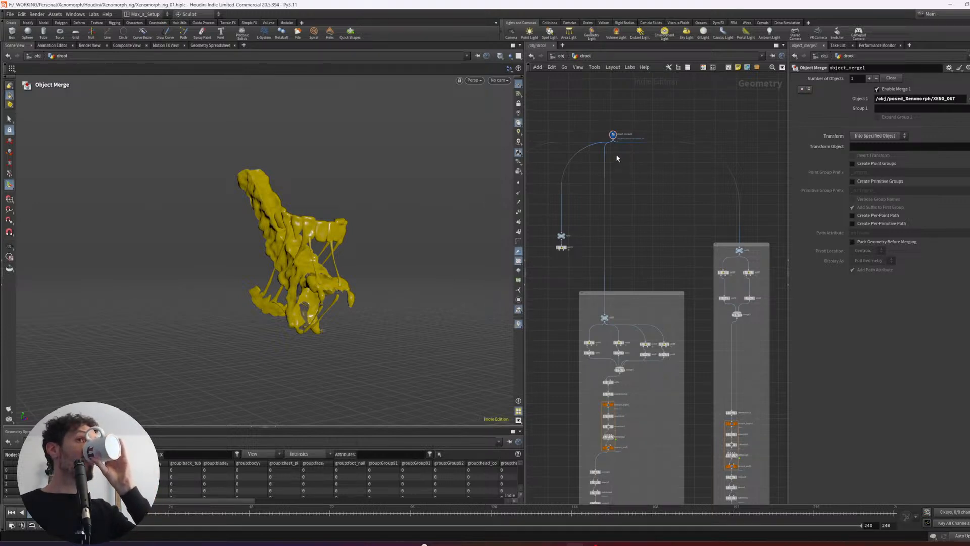
{"action": "middle_click_drag", "start_coordinate": [661, 197], "coordinate": [631, 172]}
{"action": "scroll", "coordinate": [646, 168], "scroll_direction": "down", "scroll_amount": 1}
{"action": "scroll", "coordinate": [602, 172], "scroll_direction": "down", "scroll_amount": 2}
{"action": "left_click_drag", "start_coordinate": [690, 288], "coordinate": [594, 353]}
{"action": "left_click_drag", "start_coordinate": [620, 228], "coordinate": [611, 229]}
- Show the tree viewer beside the node network, narrow it to a slim column and give the network more width
{"action": "left_click", "coordinate": [656, 137]}
{"action": "key", "text": "shift+w"}
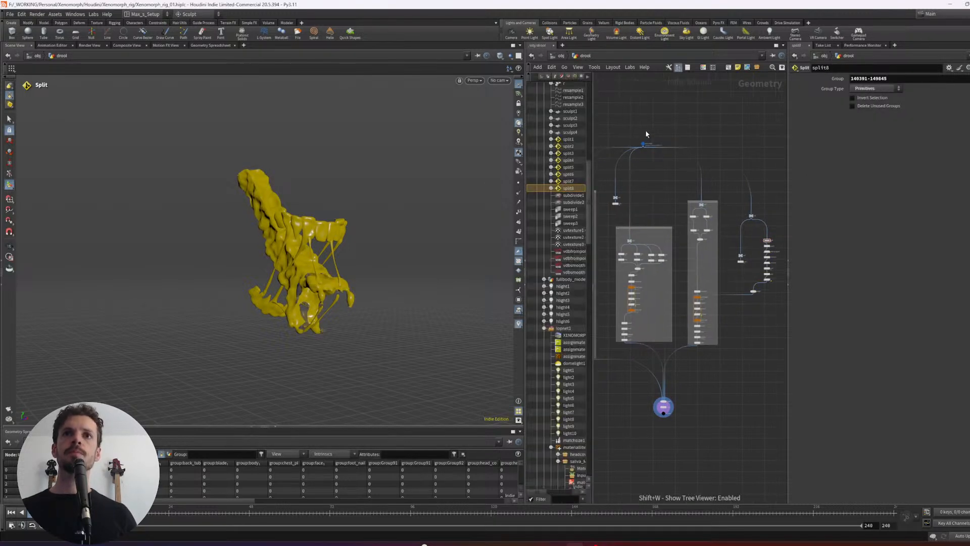
{"action": "scroll", "coordinate": [657, 132], "scroll_direction": "up", "scroll_amount": 2}
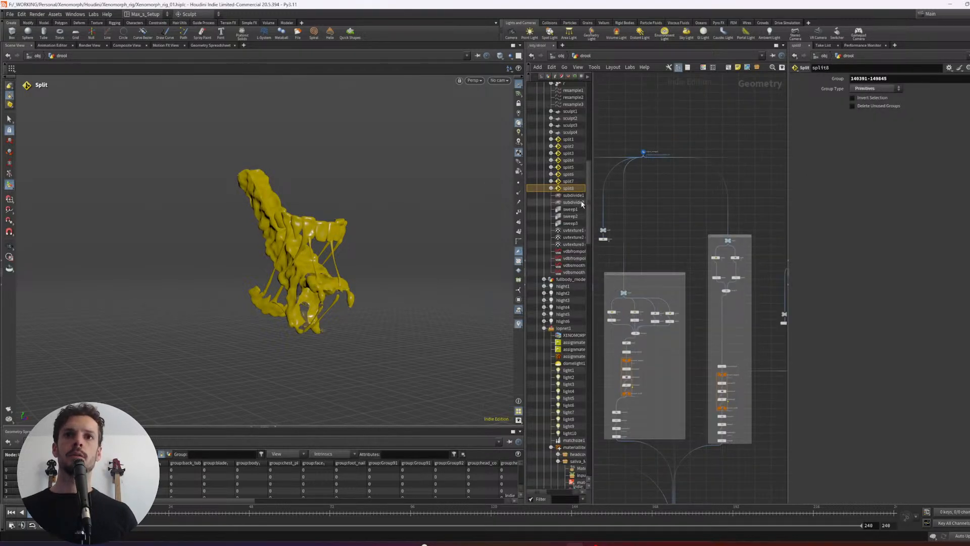
{"action": "left_click_drag", "start_coordinate": [592, 277], "coordinate": [529, 259]}
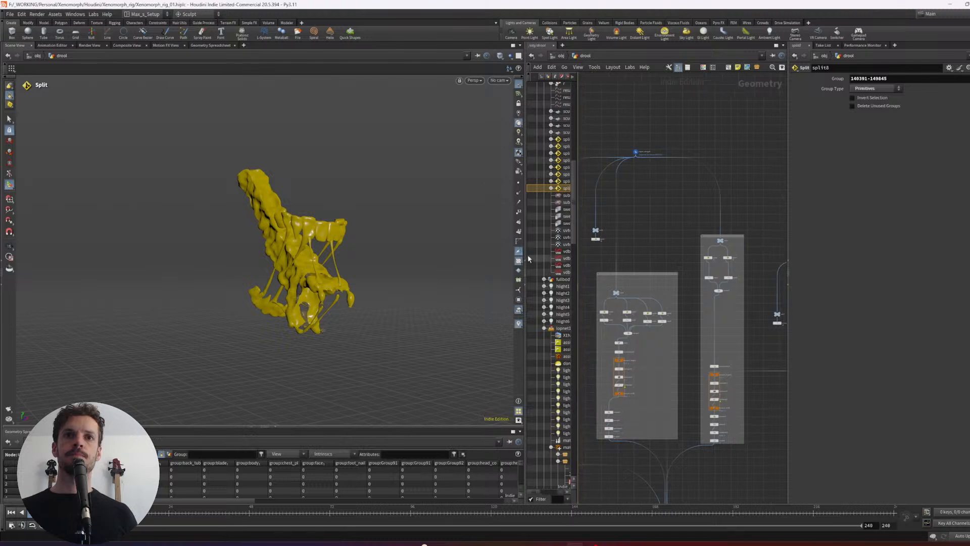
{"action": "key", "text": "ctrl+b"}
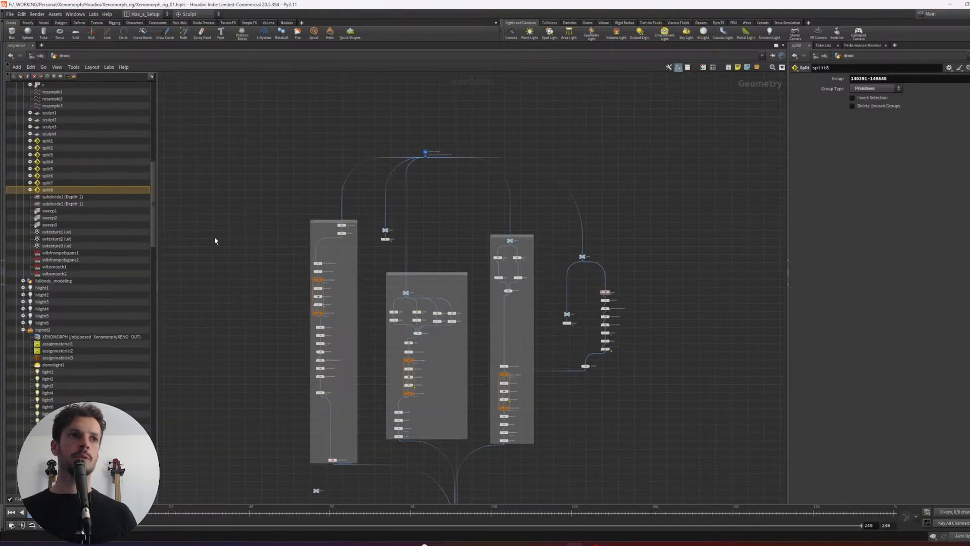
{"action": "key", "text": "ctrl+b"}
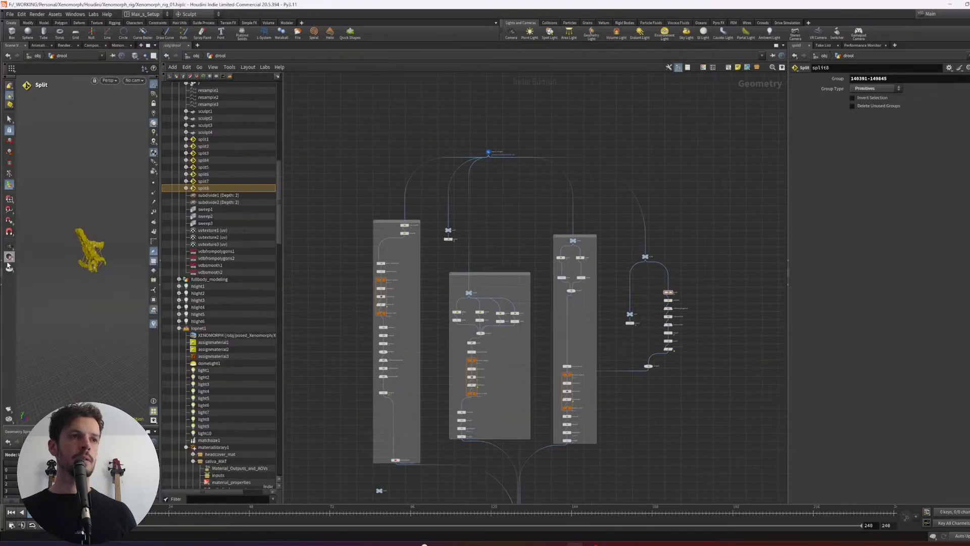
{"action": "left_click_drag", "start_coordinate": [283, 269], "coordinate": [368, 269]}
{"action": "left_click_drag", "start_coordinate": [160, 93], "coordinate": [389, 231]}
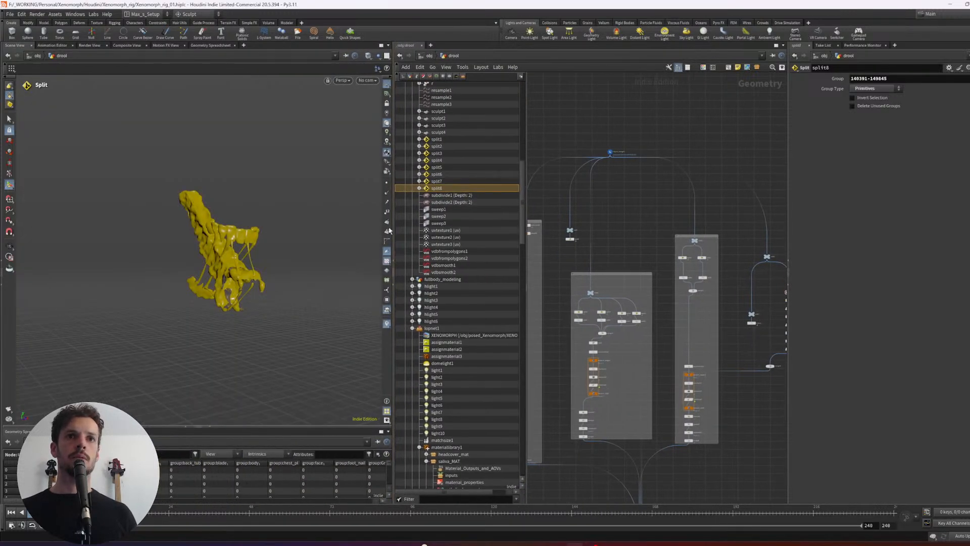
{"action": "left_click", "coordinate": [393, 272]}
{"action": "left_click", "coordinate": [393, 273]}
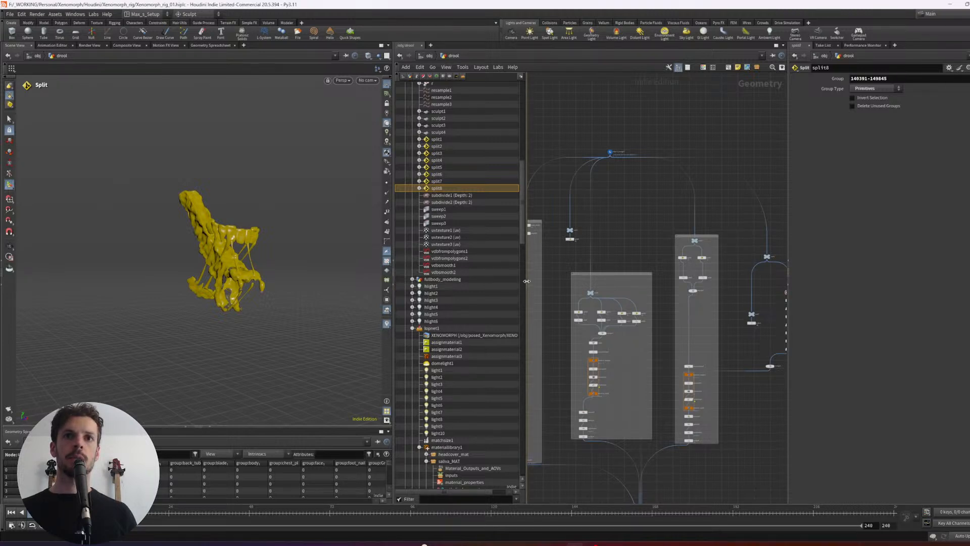
{"action": "left_click_drag", "start_coordinate": [526, 281], "coordinate": [435, 275]}
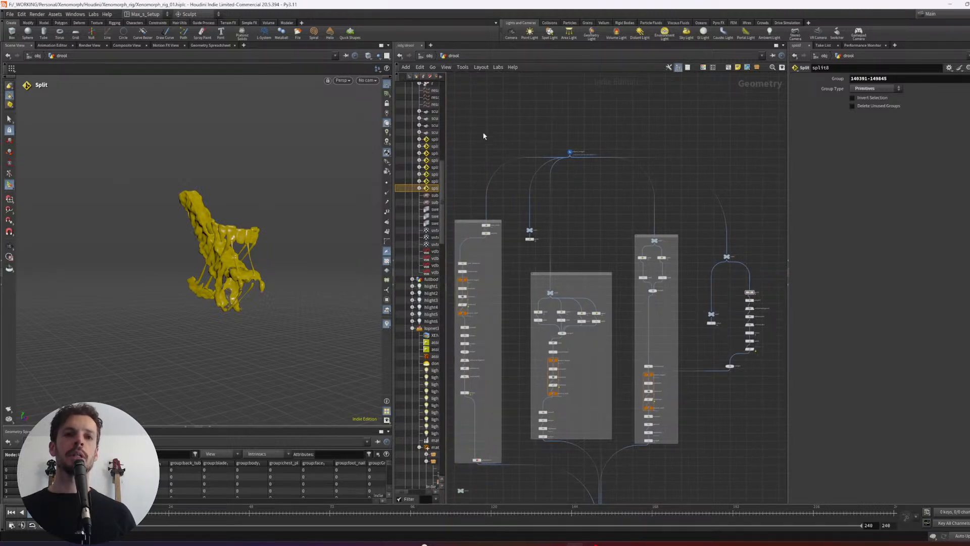
- Move the Object Merge node clear of the outermost split branch to make room for another branch
{"action": "scroll", "coordinate": [581, 208], "scroll_direction": "down", "scroll_amount": 2}
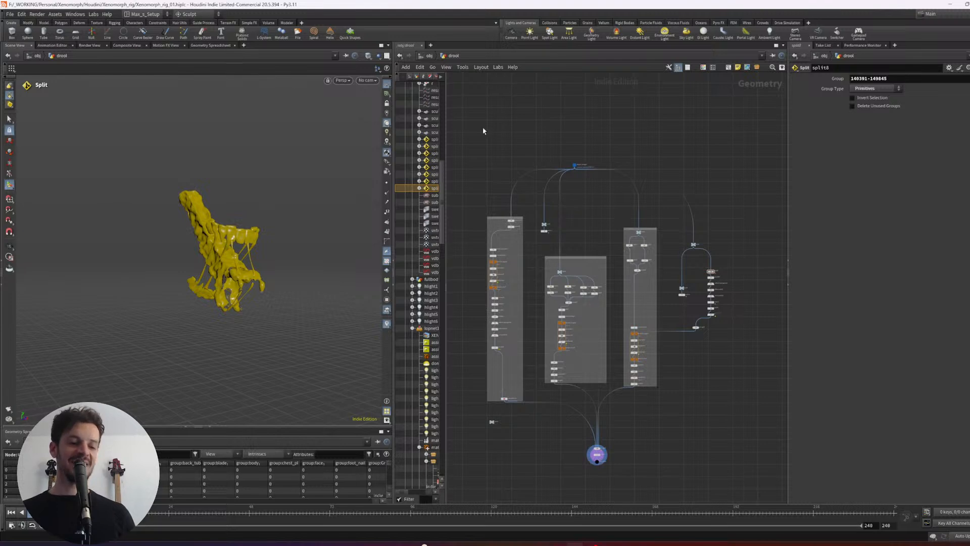
{"action": "scroll", "coordinate": [494, 146], "scroll_direction": "up", "scroll_amount": 4}
{"action": "scroll", "coordinate": [657, 144], "scroll_direction": "down", "scroll_amount": 2}
{"action": "middle_click_drag", "start_coordinate": [673, 155], "coordinate": [537, 165]}
{"action": "left_click", "coordinate": [580, 173]}
{"action": "left_click_drag", "start_coordinate": [536, 162], "coordinate": [609, 150]}
{"action": "middle_click_drag", "start_coordinate": [670, 148], "coordinate": [645, 135]}
{"action": "left_click", "coordinate": [645, 135]}
{"action": "left_click_drag", "start_coordinate": [582, 137], "coordinate": [719, 176]}
{"action": "scroll", "coordinate": [672, 137], "scroll_direction": "up", "scroll_amount": 2}
{"action": "left_click", "coordinate": [666, 132]}
{"action": "left_click_drag", "start_coordinate": [749, 145], "coordinate": [657, 182]}
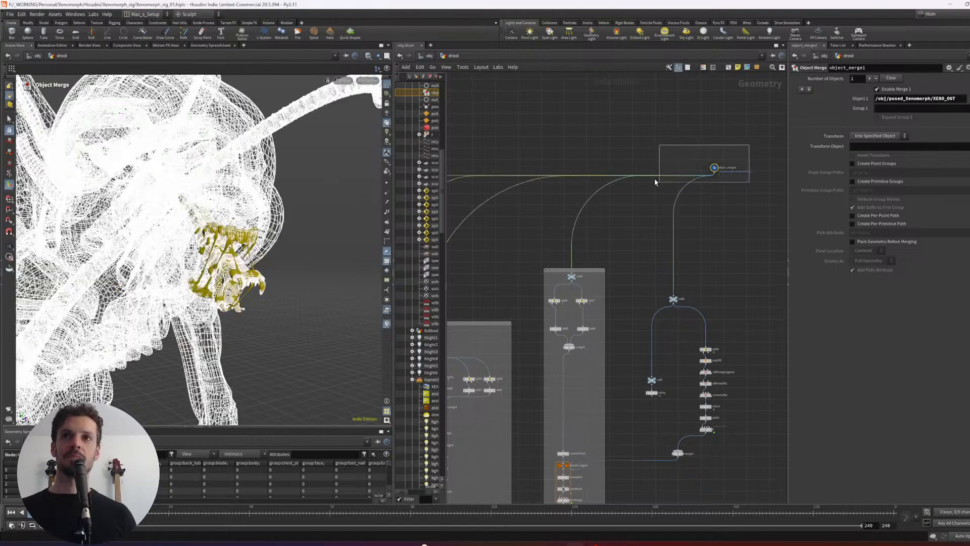
{"action": "left_click_drag", "start_coordinate": [721, 175], "coordinate": [529, 131]}
- Branch a new Null node off the Object Merge beside the existing branches and display it
{"action": "left_click", "coordinate": [522, 130]}
{"action": "left_click", "coordinate": [754, 227]}
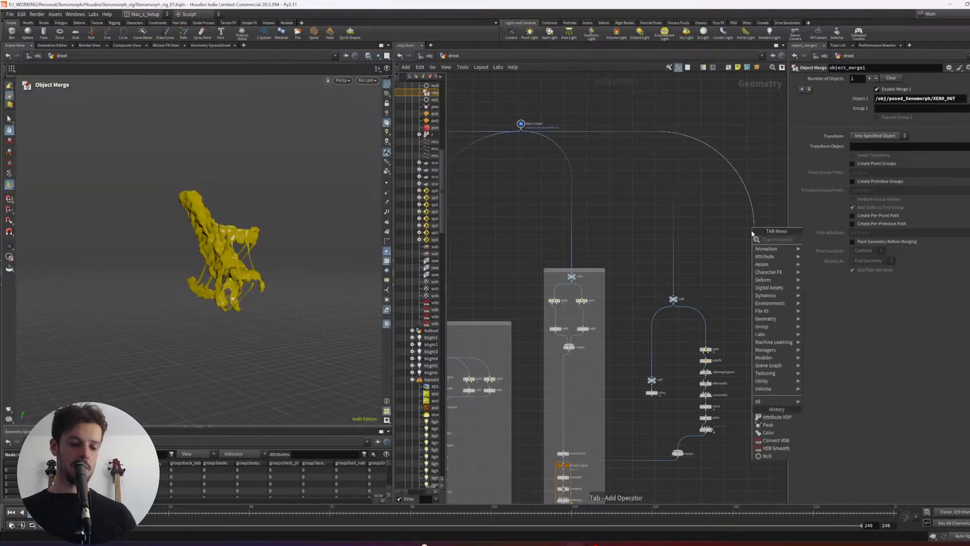
{"action": "type", "text": "null"}
{"action": "key", "text": "Return"}
{"action": "left_click", "coordinate": [760, 227]}
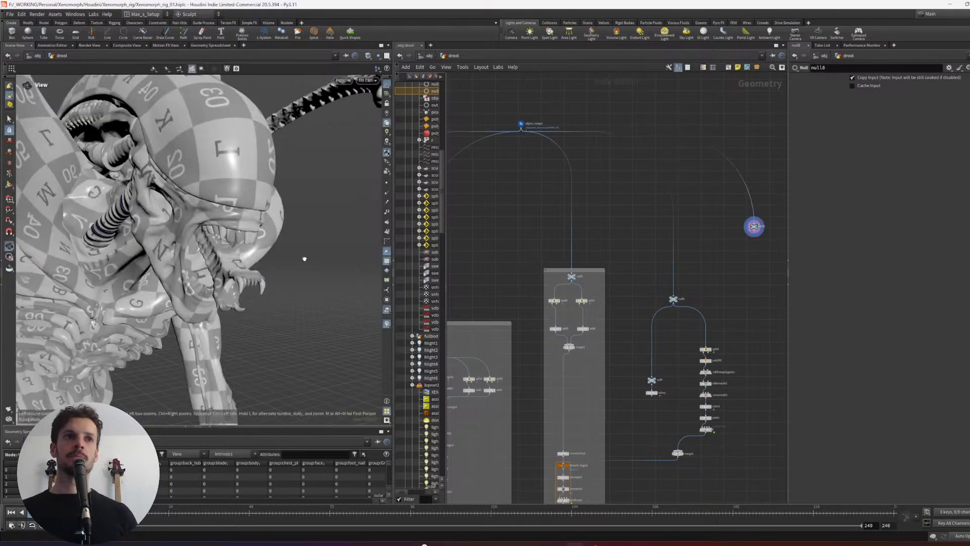
- Widen the scene view pane to give the Xenomorph's head and open mouth more room
{"action": "mouse_move", "coordinate": [304, 258]}
{"action": "left_mouse_down", "text": "alt"}
{"action": "mouse_move", "coordinate": [222, 242]}
{"action": "mouse_move", "coordinate": [266, 202]}
{"action": "mouse_move", "coordinate": [313, 222]}
{"action": "left_mouse_up", "text": "alt"}
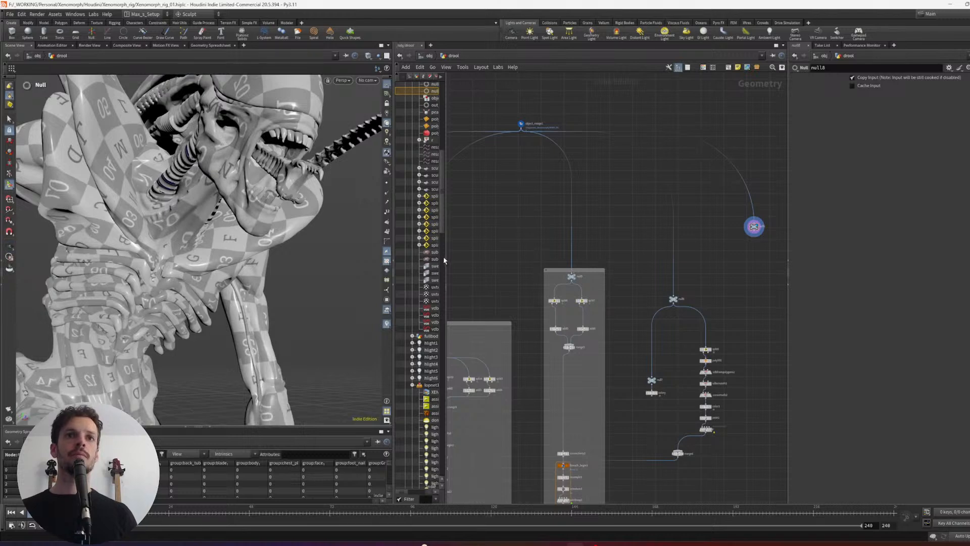
{"action": "left_click_drag", "start_coordinate": [393, 278], "coordinate": [440, 278]}
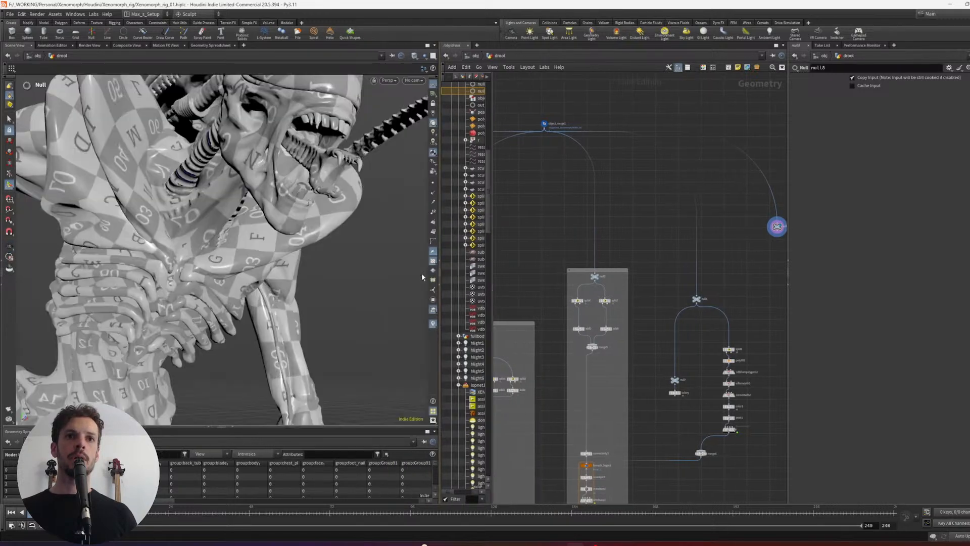
{"action": "middle_click_drag", "start_coordinate": [717, 249], "coordinate": [636, 241]}
{"action": "left_click_drag", "start_coordinate": [371, 246], "coordinate": [291, 233], "text": "alt"}
- Compare the Xenomorph's open mouth and lower jaw with the drool in the reference image
{"action": "key", "text": "alt+Tab"}
{"action": "key", "text": "alt+Tab"}
{"action": "key", "text": "alt+Tab"}
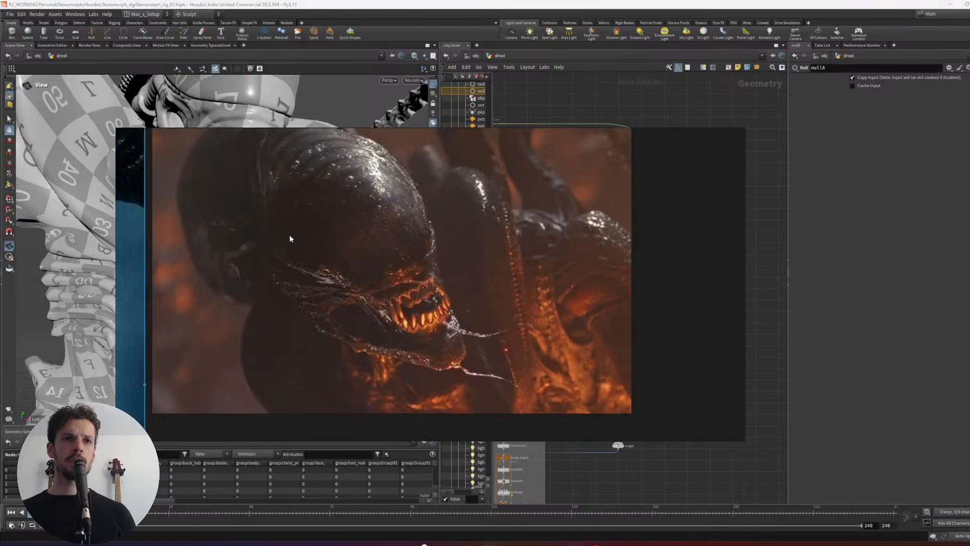
{"action": "key", "text": "alt+Tab"}
{"action": "key", "text": "alt+Tab"}
{"action": "key", "text": "alt+Tab"}
{"action": "key", "text": "alt+Tab"}
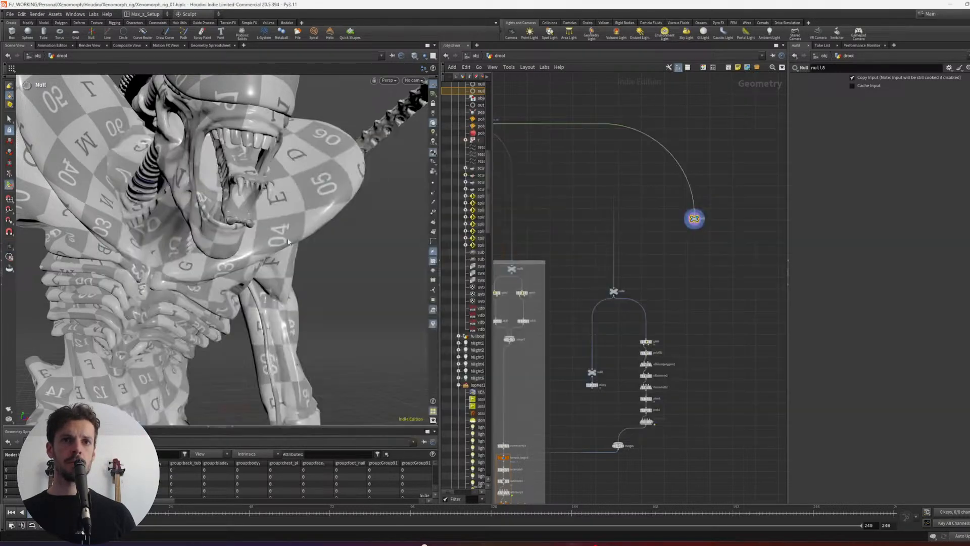
{"action": "key", "text": "alt+Tab"}
{"action": "key", "text": "alt+Tab"}
{"action": "key", "text": "alt+Tab"}
{"action": "key", "text": "alt+Tab"}
{"action": "key", "text": "alt+Tab"}
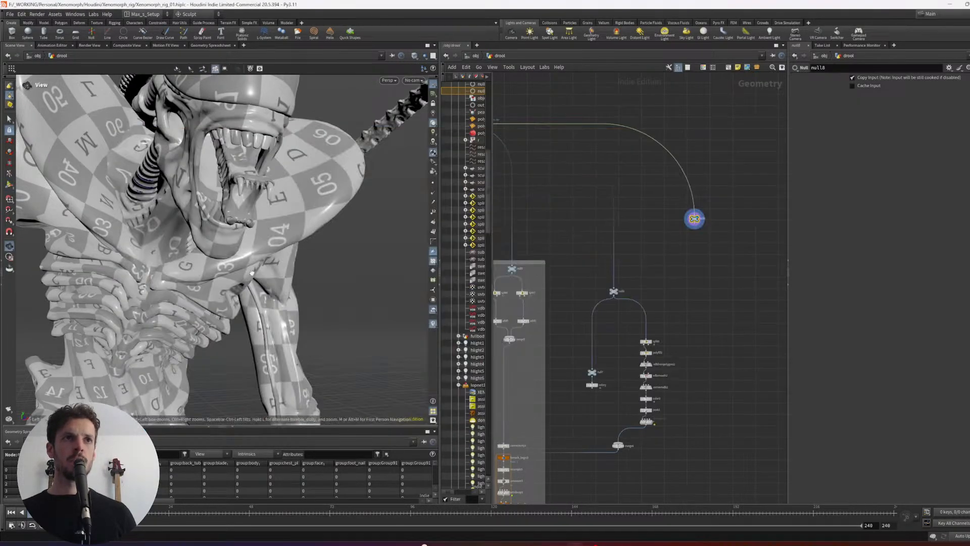
{"action": "left_click_drag", "start_coordinate": [292, 239], "coordinate": [247, 214], "text": "alt"}
{"action": "key", "text": "alt+Tab"}
{"action": "left_click", "coordinate": [217, 208]}
{"action": "key", "text": "alt+Tab"}
- Select a single point on the Xenomorph's chin and isolate it with a Split node after the new Null
{"action": "right_click_drag", "start_coordinate": [247, 215], "coordinate": [263, 203], "text": "alt"}
{"action": "middle_click_drag", "start_coordinate": [252, 172], "coordinate": [257, 204], "text": "alt"}
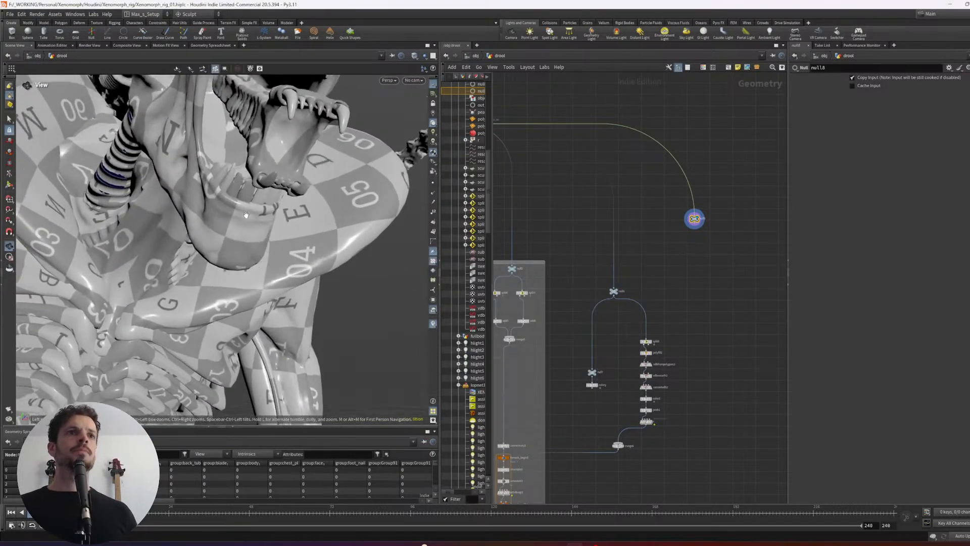
{"action": "right_click_drag", "start_coordinate": [257, 204], "coordinate": [261, 200], "text": "alt"}
{"action": "left_click_drag", "start_coordinate": [247, 217], "coordinate": [269, 308], "text": "alt"}
{"action": "key", "text": "s"}
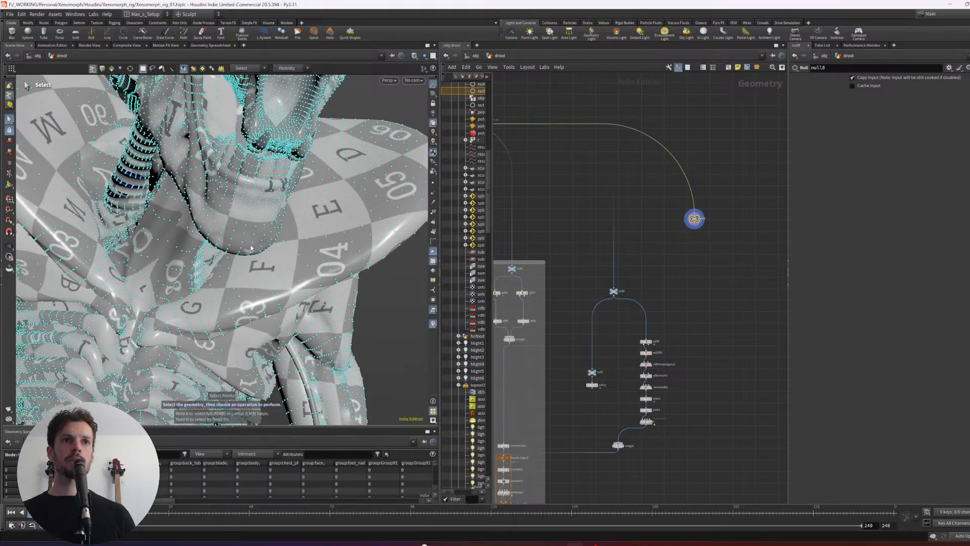
{"action": "scroll", "coordinate": [273, 234], "scroll_direction": "up", "scroll_amount": 3}
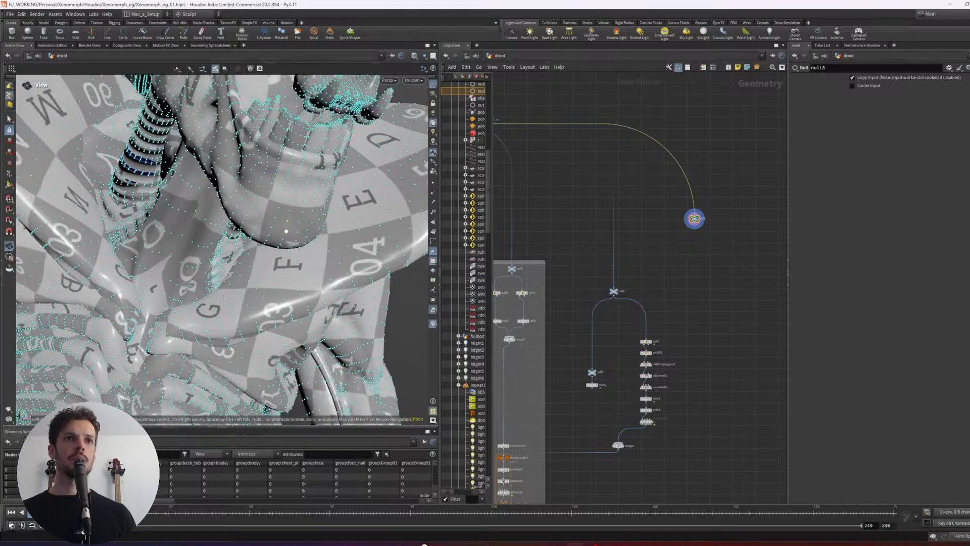
{"action": "left_click_drag", "start_coordinate": [276, 224], "coordinate": [286, 241], "text": "alt"}
{"action": "key", "text": "Tab"}
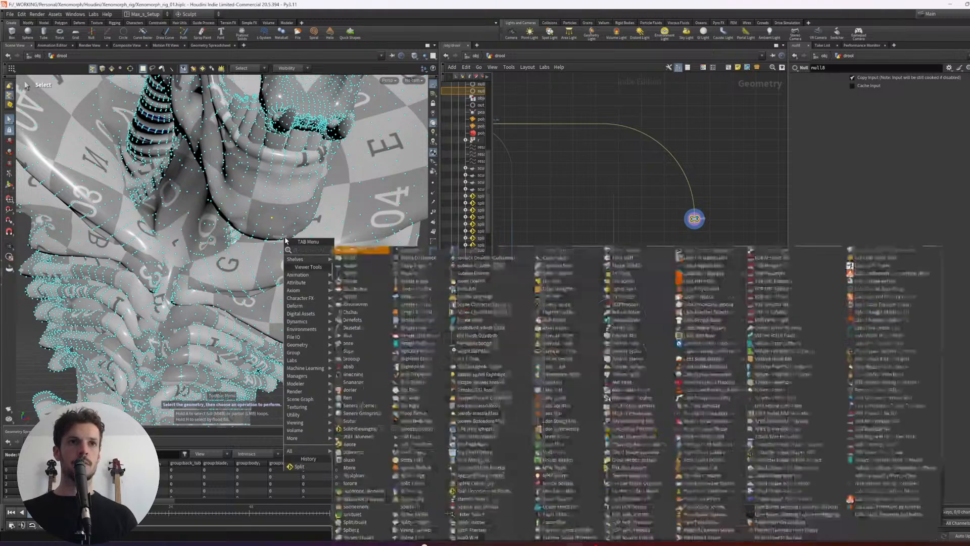
{"action": "type", "text": "split"}
{"action": "key", "text": "Return"}
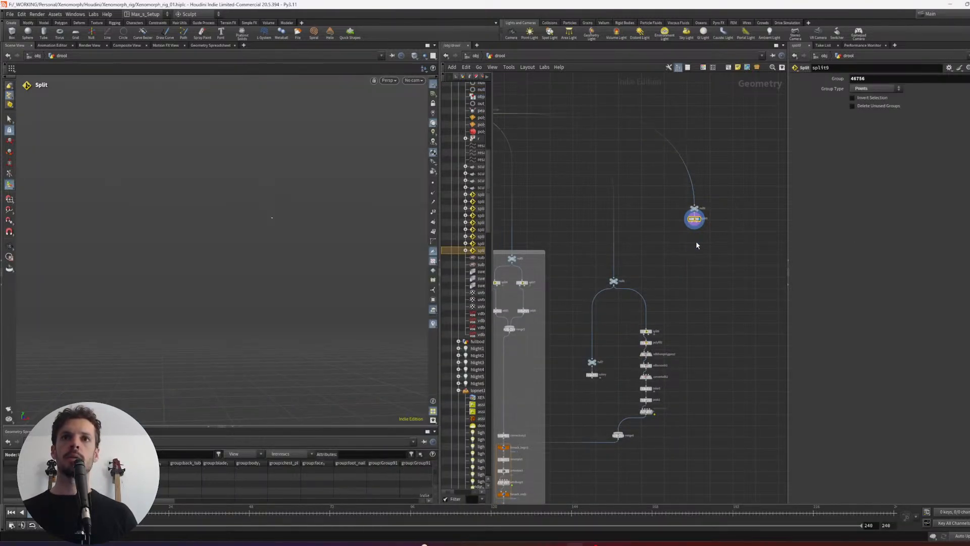
- Add a Transform node fed by the new Split and translate the chin point by about 0.054, -0.192, -0.017
{"action": "key", "text": "Tab"}
{"action": "type", "text": "trans"}
{"action": "key", "text": "Return"}
{"action": "left_click", "coordinate": [717, 242]}
{"action": "scroll", "coordinate": [691, 234], "scroll_direction": "up", "scroll_amount": 2}
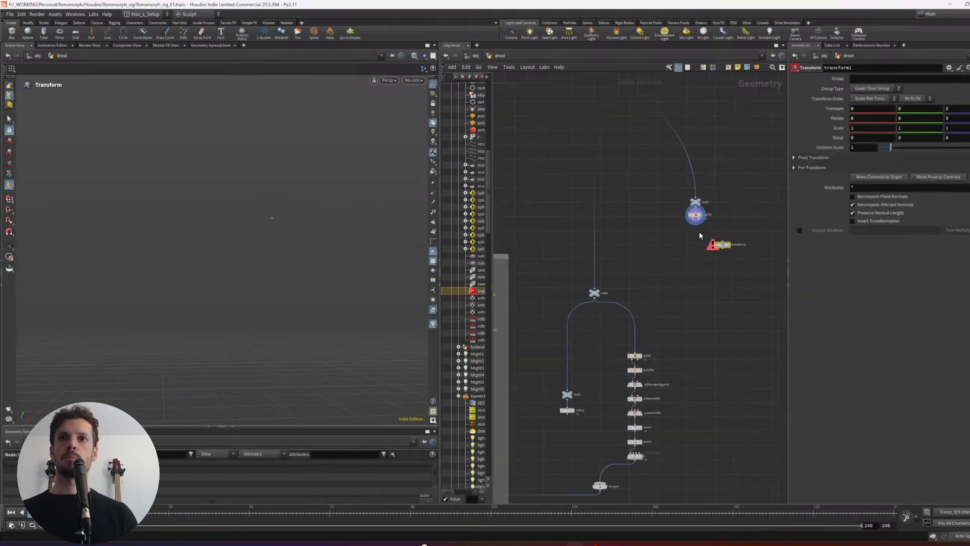
{"action": "left_click_drag", "start_coordinate": [696, 225], "coordinate": [721, 244]}
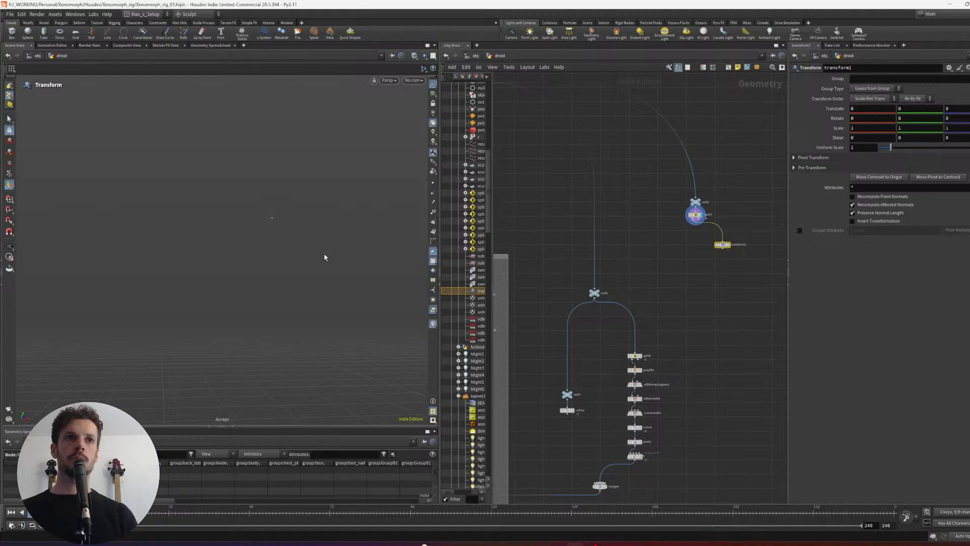
- Merge the chin point with its transformed copy and join them into a line using an Add node's By Group polygons
{"action": "key", "text": "Tab"}
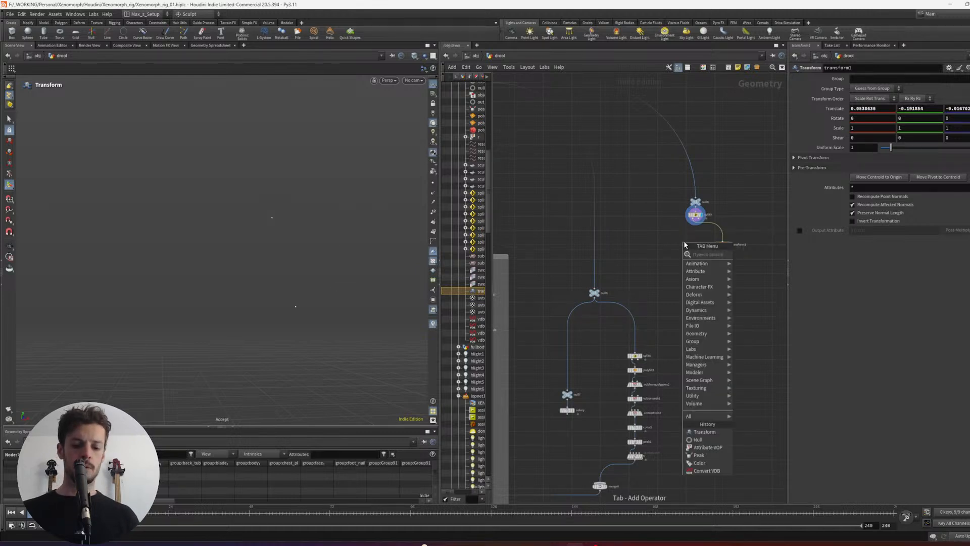
{"action": "type", "text": "add"}
{"action": "key", "text": "Return"}
{"action": "left_click", "coordinate": [686, 244]}
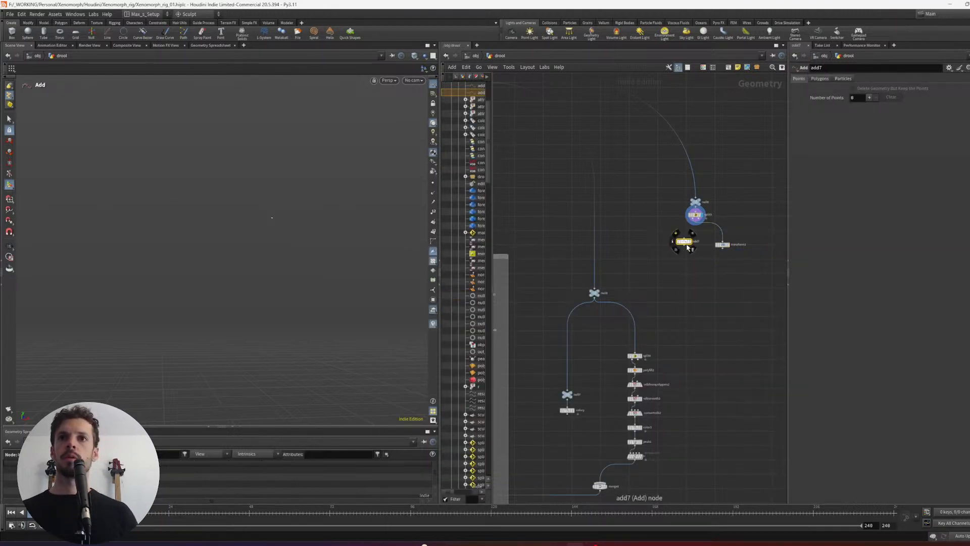
{"action": "left_click_drag", "start_coordinate": [678, 224], "coordinate": [704, 286]}
{"action": "key", "text": "alt+m"}
{"action": "left_click", "coordinate": [681, 269]}
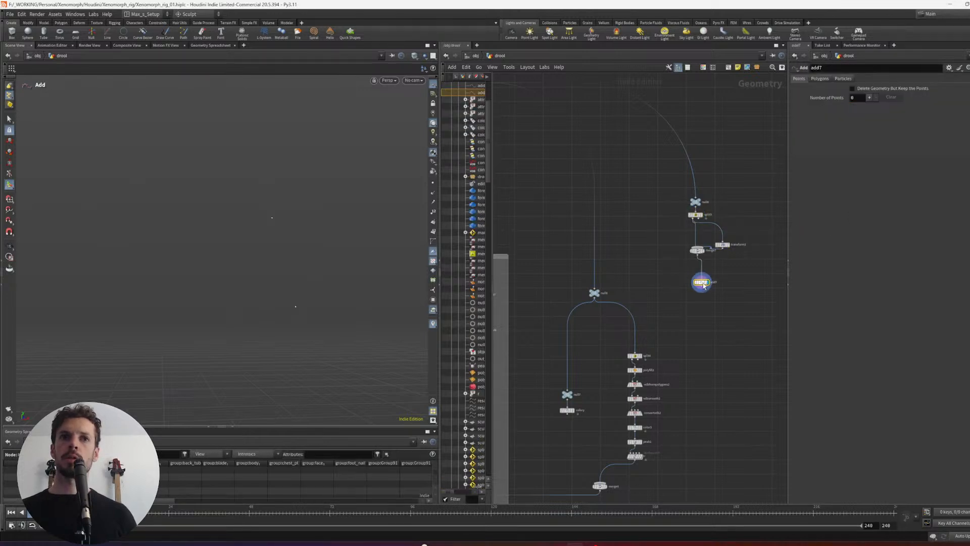
{"action": "left_click", "coordinate": [820, 79]}
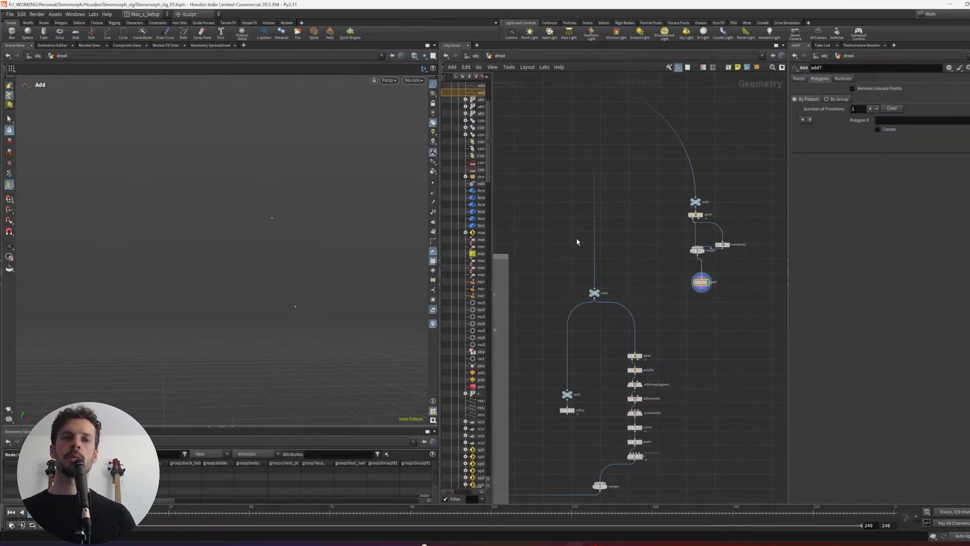
{"action": "left_click", "coordinate": [835, 99]}
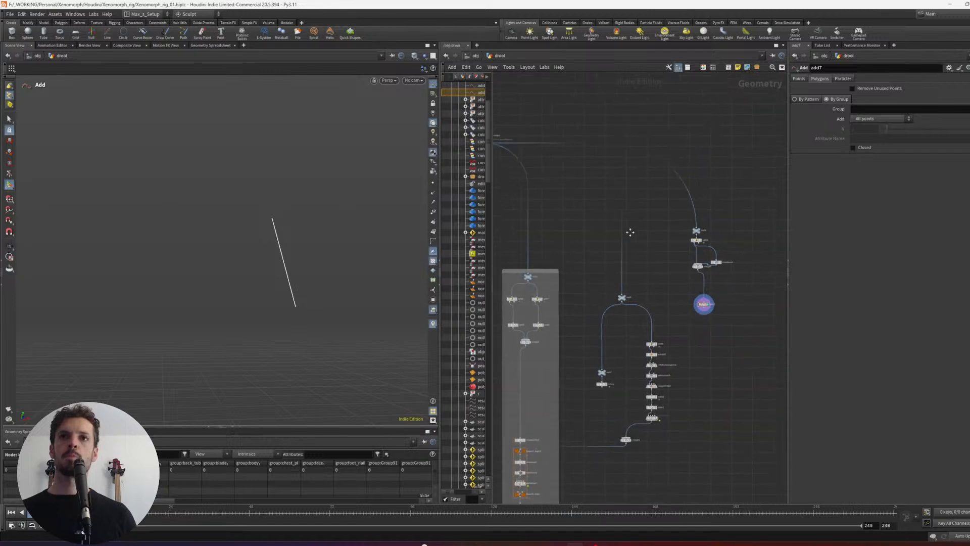
- Template the new Null and Split nodes to show the body together with the line, and reselect the Add node
{"action": "left_click", "coordinate": [761, 289]}
{"action": "middle_click_drag", "start_coordinate": [775, 299], "coordinate": [736, 210]}
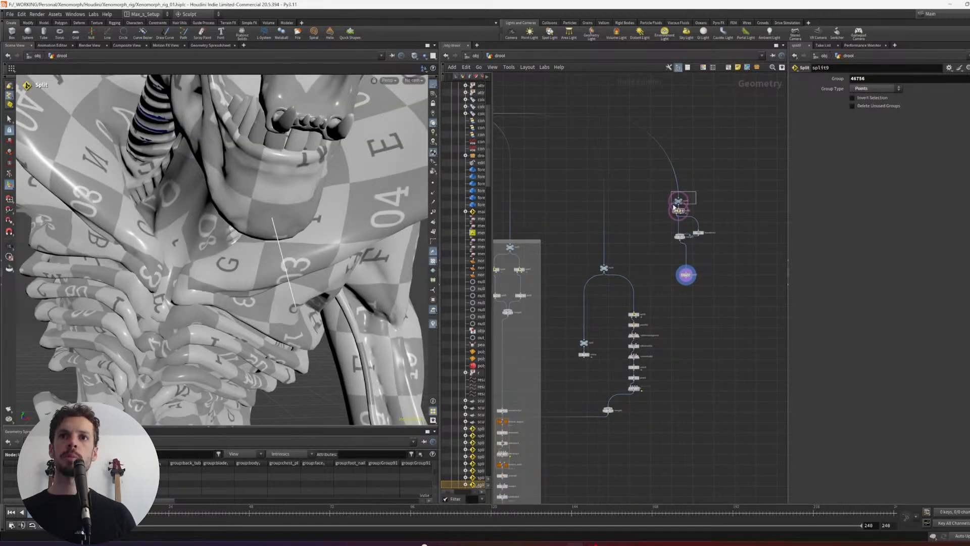
{"action": "left_click_drag", "start_coordinate": [674, 206], "coordinate": [670, 206]}
{"action": "left_click_drag", "start_coordinate": [702, 267], "coordinate": [675, 282]}
- Compare the line hanging from the Xenomorph's chin with the drool strands in the reference image
{"action": "left_click_drag", "start_coordinate": [386, 240], "coordinate": [368, 256], "text": "alt"}
{"action": "left_click_drag", "start_coordinate": [172, 221], "coordinate": [207, 230], "text": "alt"}
{"action": "scroll", "coordinate": [205, 230], "scroll_direction": "up", "scroll_amount": 4}
{"action": "key", "text": "alt+Tab"}
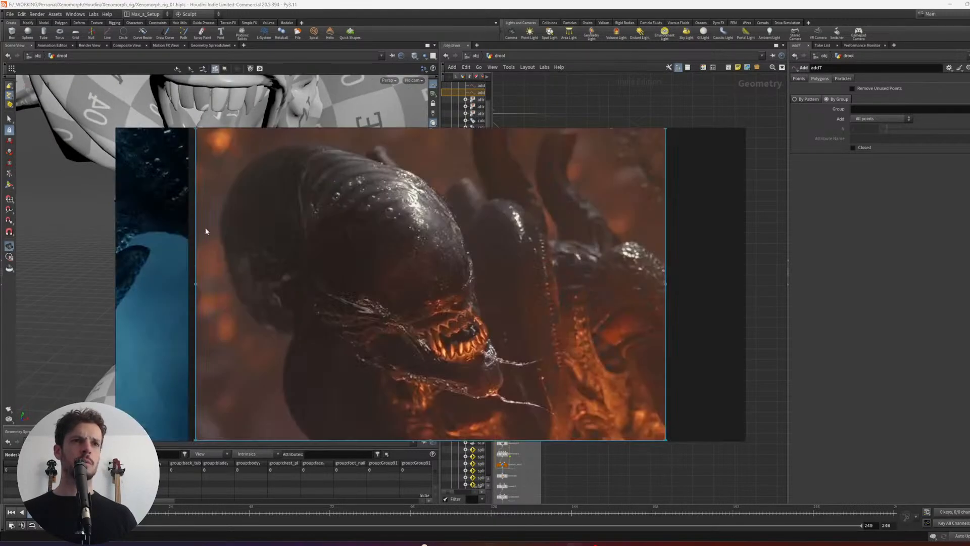
{"action": "key", "text": "alt+Tab"}
- Lengthen the chin line down the chest by setting the Transform's translation to about 0.114, -0.371, -0.046
{"action": "right_click_drag", "start_coordinate": [361, 332], "coordinate": [392, 208], "text": "alt"}
{"action": "left_click", "coordinate": [698, 232]}
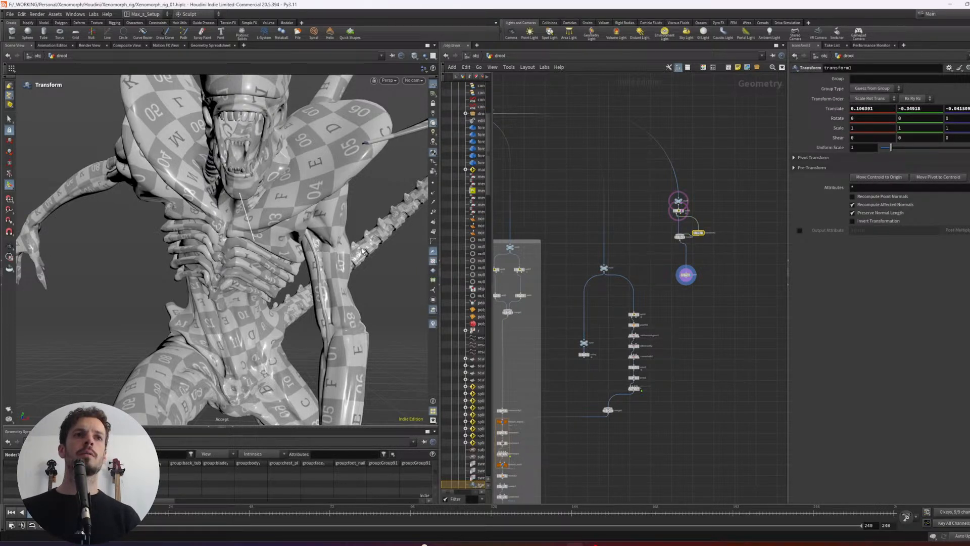
{"action": "scroll", "coordinate": [708, 288], "scroll_direction": "up", "scroll_amount": 2}
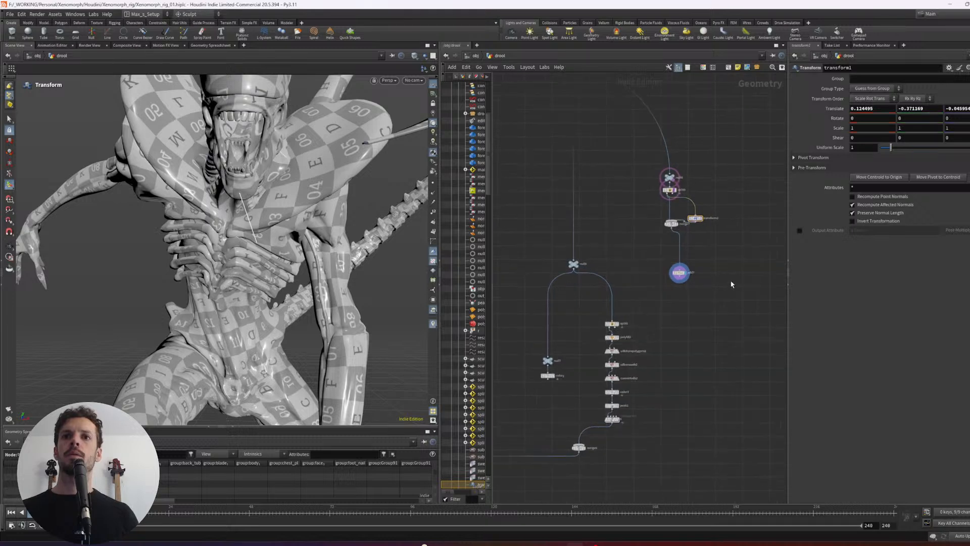
- Add a Resample node after the Add node that forms the chin line, display it and tidy the node chain
{"action": "key", "text": "Tab"}
{"action": "type", "text": "resample"}
{"action": "key", "text": "Return"}
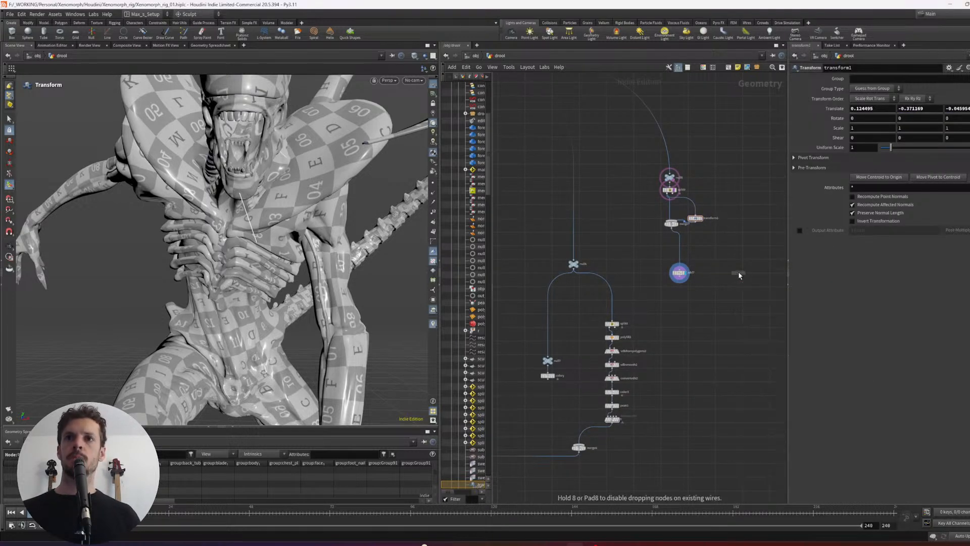
{"action": "left_click", "coordinate": [666, 291]}
{"action": "scroll", "coordinate": [657, 270], "scroll_direction": "up", "scroll_amount": 1}
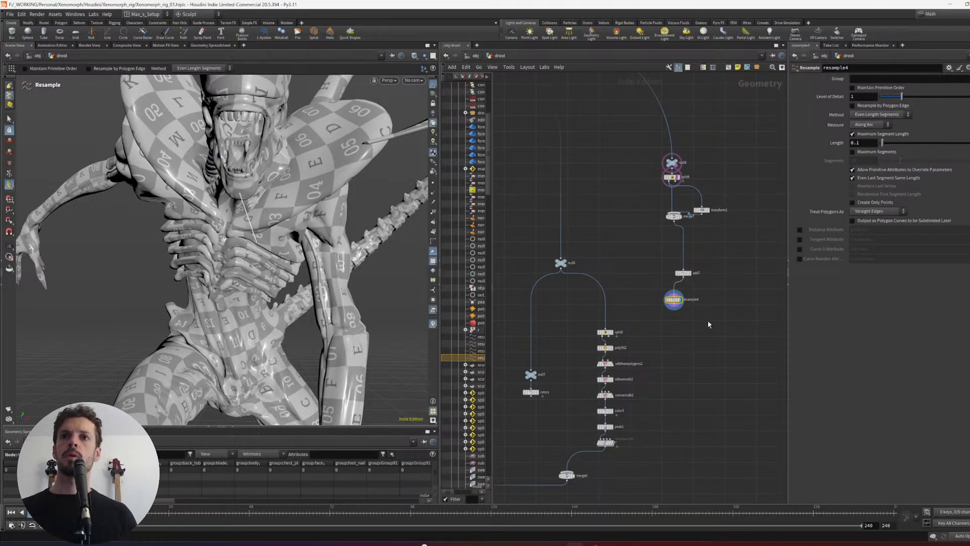
{"action": "left_click_drag", "start_coordinate": [708, 323], "coordinate": [677, 238]}
{"action": "key", "text": "l"}
- Add a Sweep node after the Resample, display it and set its surface shape to Round Tube
{"action": "left_click", "coordinate": [737, 267]}
{"action": "key", "text": "Tab"}
{"action": "type", "text": "sph"}
{"action": "key", "text": "Return"}
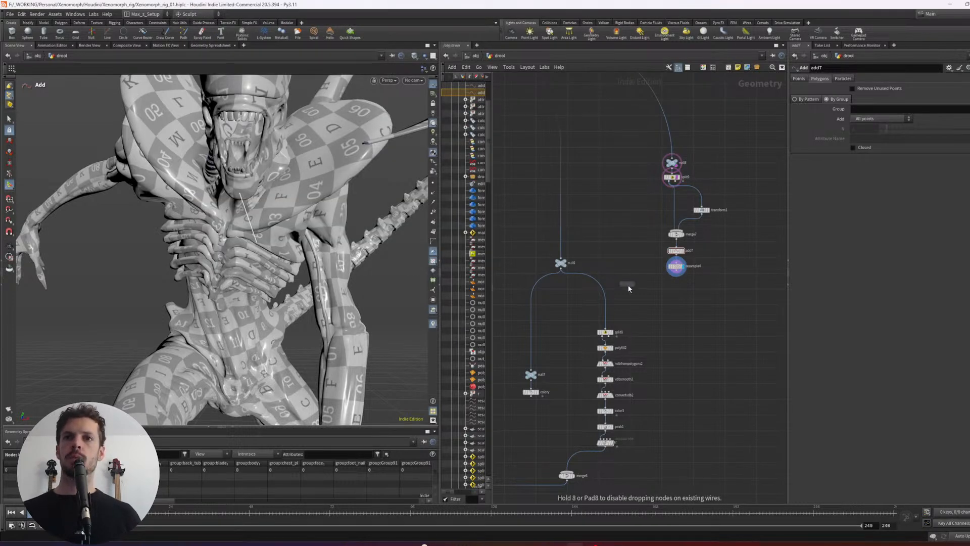
{"action": "left_click", "coordinate": [634, 284]}
{"action": "scroll", "coordinate": [678, 285], "scroll_direction": "up", "scroll_amount": 2}
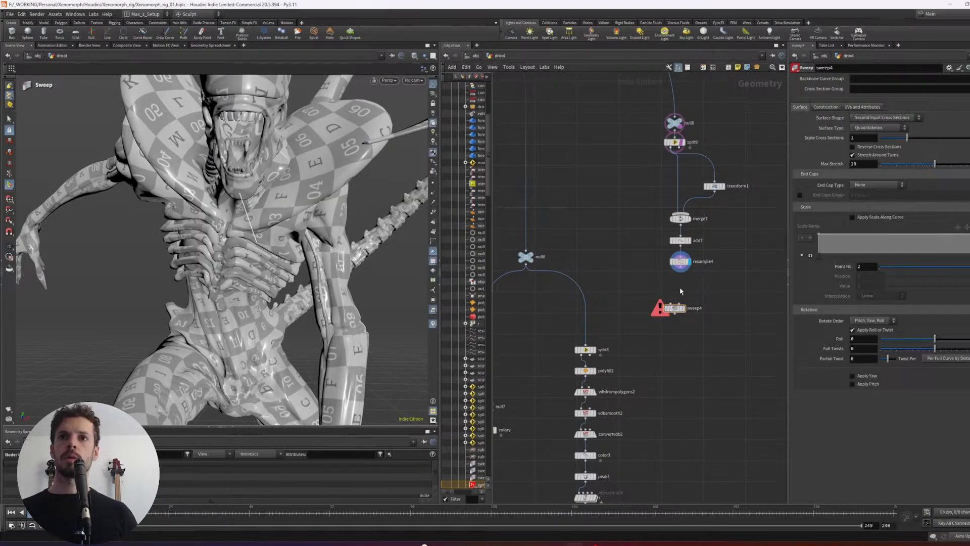
{"action": "left_click", "coordinate": [684, 307]}
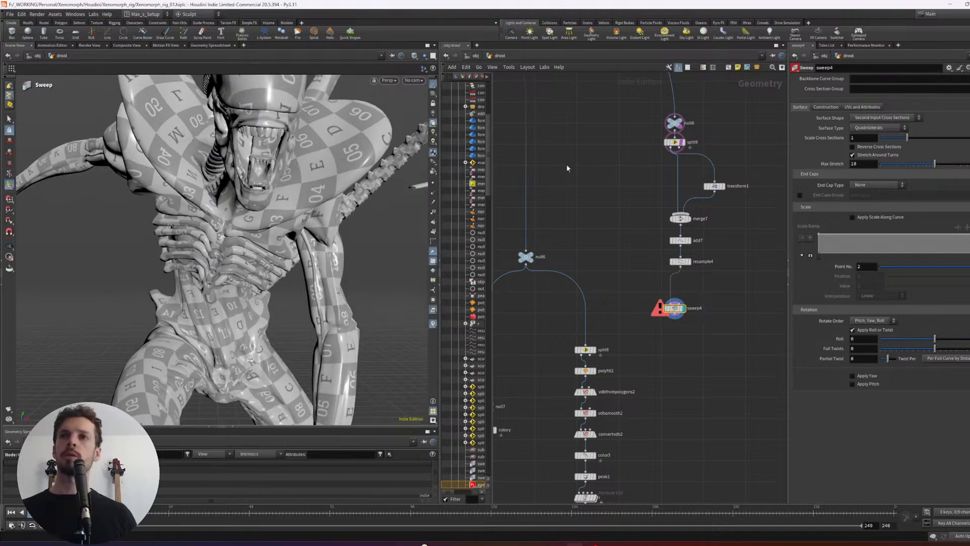
{"action": "left_click", "coordinate": [879, 120]}
{"action": "left_click", "coordinate": [866, 133]}
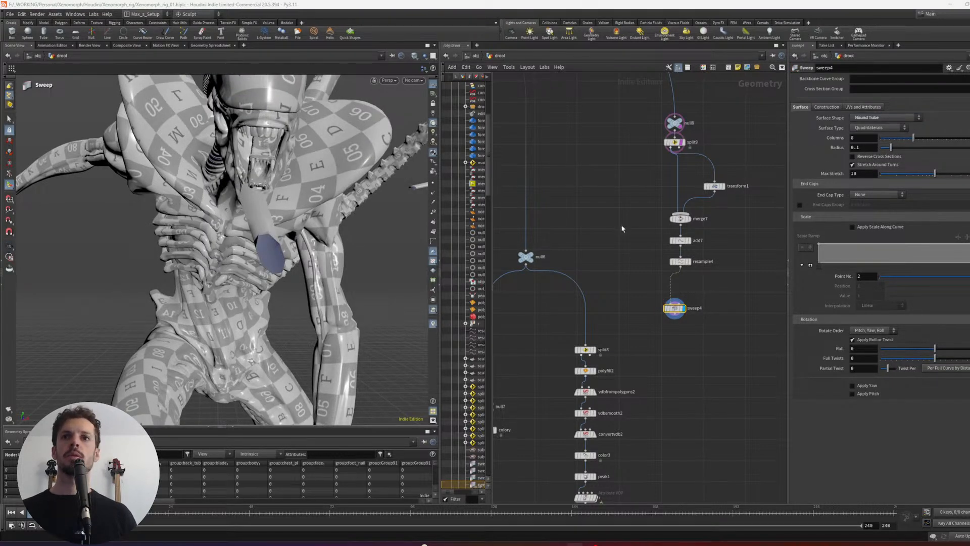
- Insert a Normal node between the Resample and Sweep nodes and align the chain
{"action": "key", "text": "Tab"}
{"action": "type", "text": "mer"}
{"action": "key", "text": "Return"}
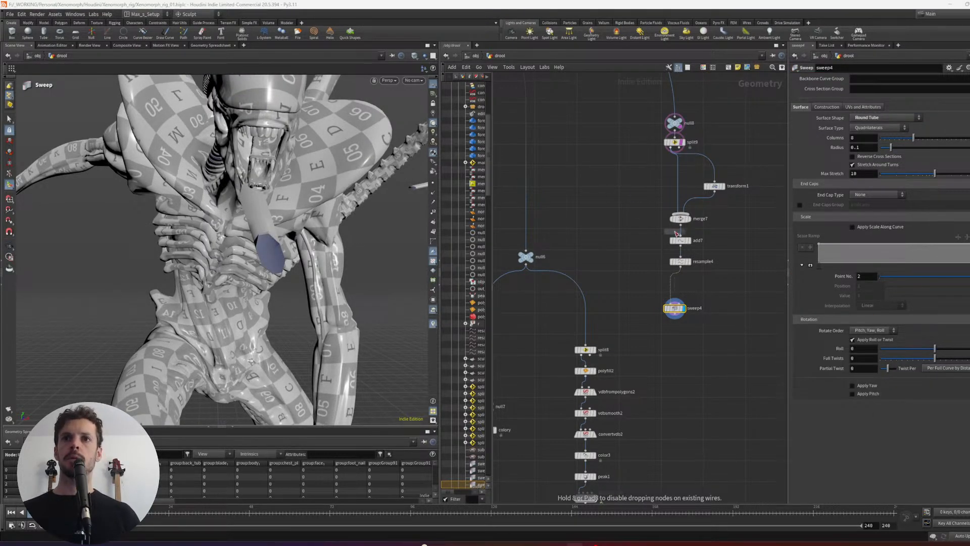
{"action": "left_click", "coordinate": [675, 278]}
{"action": "left_click_drag", "start_coordinate": [676, 279], "coordinate": [674, 284]}
{"action": "left_click_drag", "start_coordinate": [718, 330], "coordinate": [657, 214]}
{"action": "key", "text": "l"}
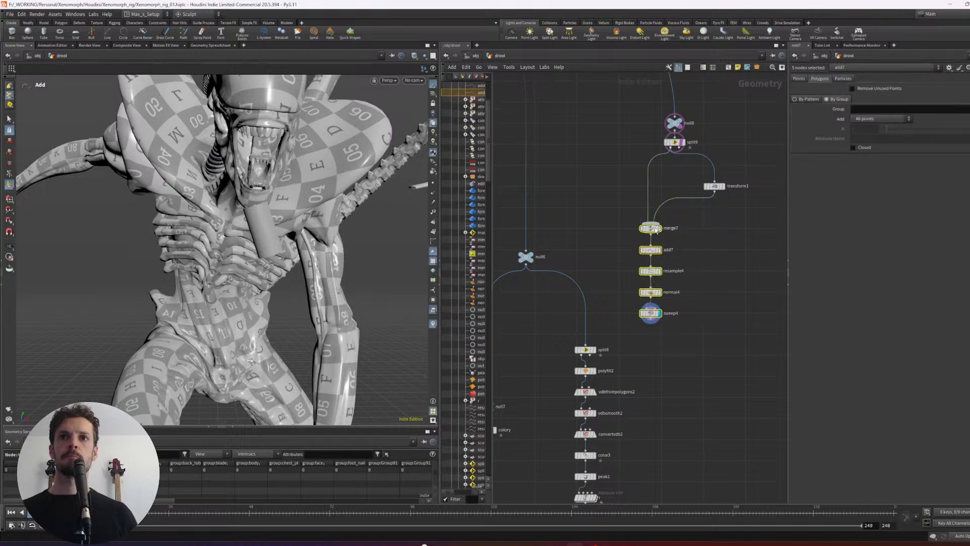
- Thin the swept tube to a radius of 0.02 and view the model in wireframe
{"action": "left_click", "coordinate": [675, 308]}
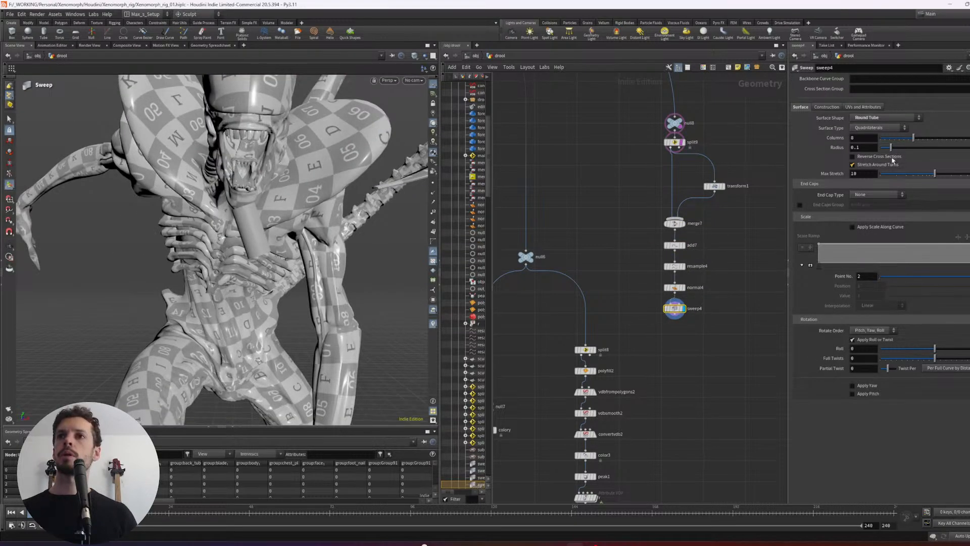
{"action": "mouse_move", "coordinate": [870, 147]}
{"action": "middle_mouse_down"}
{"action": "mouse_move", "coordinate": [870, 159]}
{"action": "mouse_move", "coordinate": [840, 160]}
{"action": "middle_mouse_up"}
{"action": "scroll", "coordinate": [263, 222], "scroll_direction": "up", "scroll_amount": 3}
{"action": "mouse_move", "coordinate": [243, 222]}
{"action": "left_mouse_down", "text": "alt"}
{"action": "mouse_move", "coordinate": [273, 222]}
{"action": "mouse_move", "coordinate": [286, 209]}
{"action": "mouse_move", "coordinate": [252, 215]}
{"action": "left_mouse_up", "text": "alt"}
{"action": "key", "text": "w"}
{"action": "key", "text": "w"}
{"action": "key", "text": "w"}
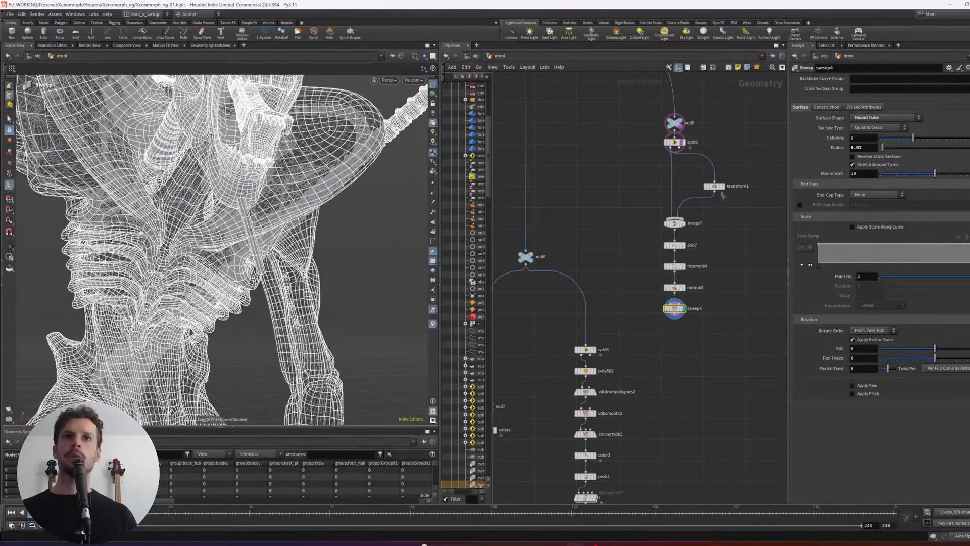
- Switch the Resample from maximum segment length to maximum segments, using 30 segments
{"action": "left_click", "coordinate": [701, 268]}
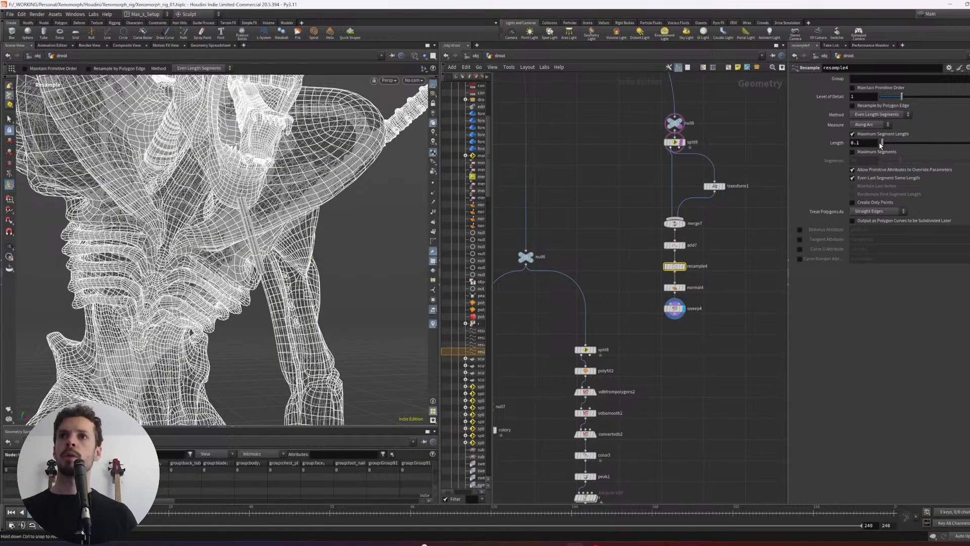
{"action": "middle_click_drag", "start_coordinate": [868, 155], "coordinate": [938, 156]}
{"action": "left_click", "coordinate": [853, 151]}
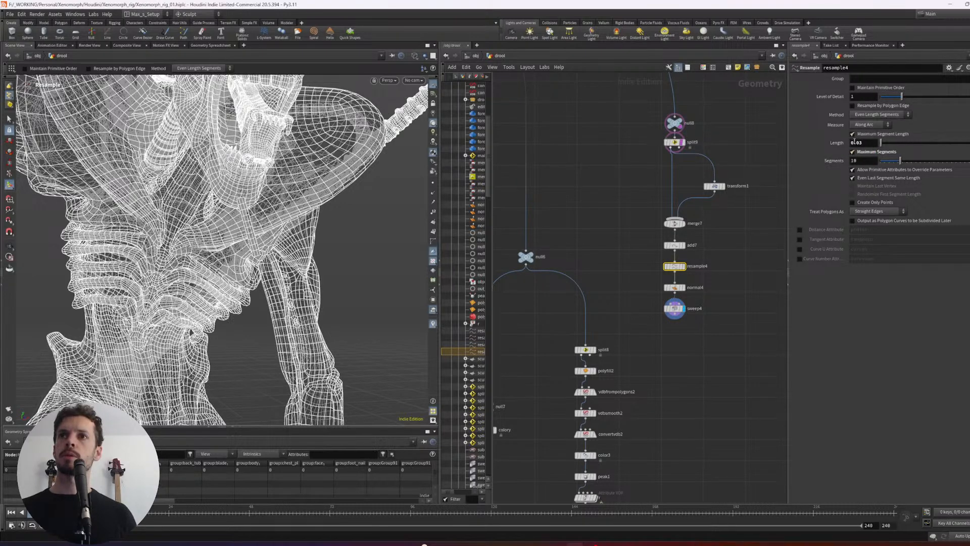
{"action": "left_click", "coordinate": [853, 134]}
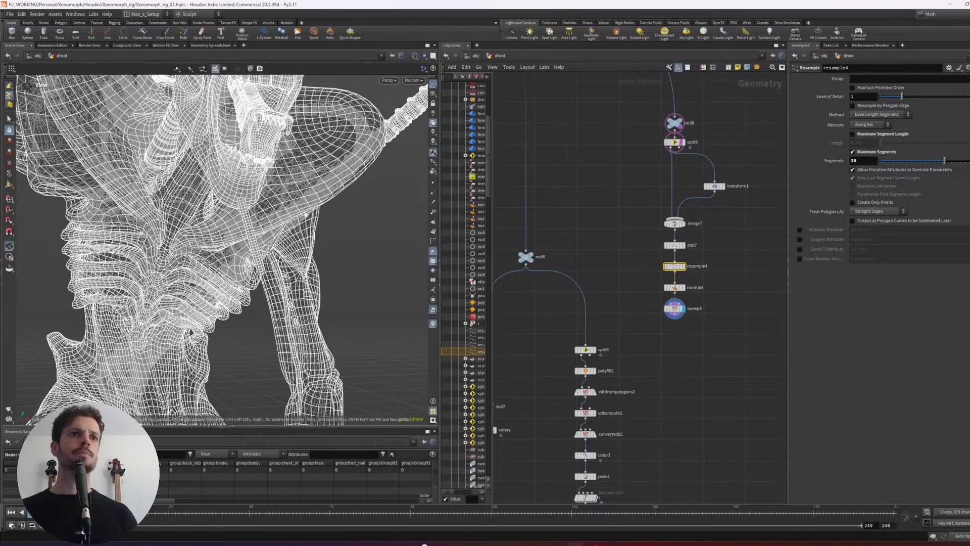
- Return to shaded view and cap the swept tube's ends with the Grid end cap type
{"action": "left_click", "coordinate": [674, 308]}
{"action": "mouse_move", "coordinate": [237, 243]}
{"action": "left_mouse_down", "text": "alt"}
{"action": "mouse_move", "coordinate": [233, 217]}
{"action": "mouse_move", "coordinate": [222, 258]}
{"action": "mouse_move", "coordinate": [241, 237]}
{"action": "mouse_move", "coordinate": [296, 220]}
{"action": "left_mouse_up", "text": "alt"}
{"action": "key", "text": "shift+w"}
{"action": "right_click_drag", "start_coordinate": [297, 220], "coordinate": [309, 231], "text": "alt"}
{"action": "middle_click_drag", "start_coordinate": [309, 232], "coordinate": [268, 246], "text": "alt"}
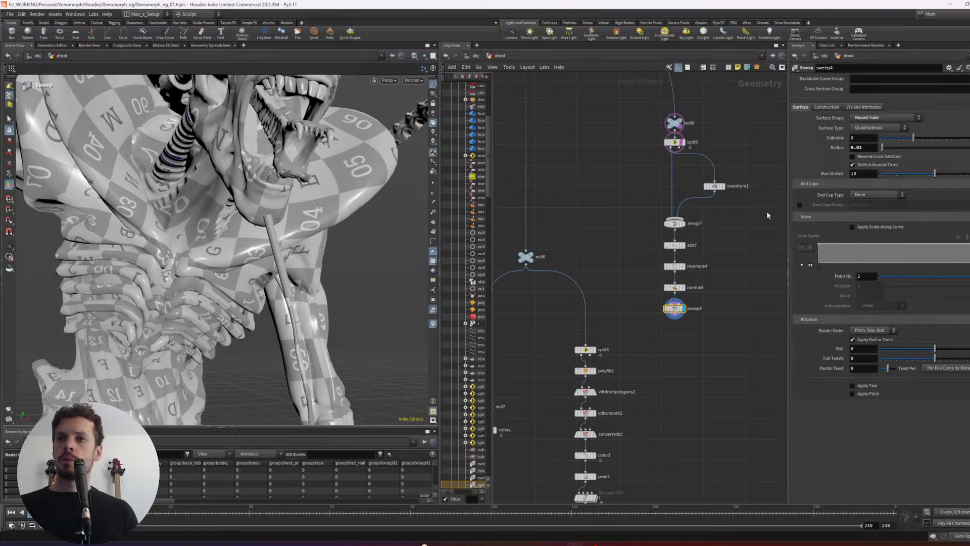
{"action": "left_click", "coordinate": [877, 194]}
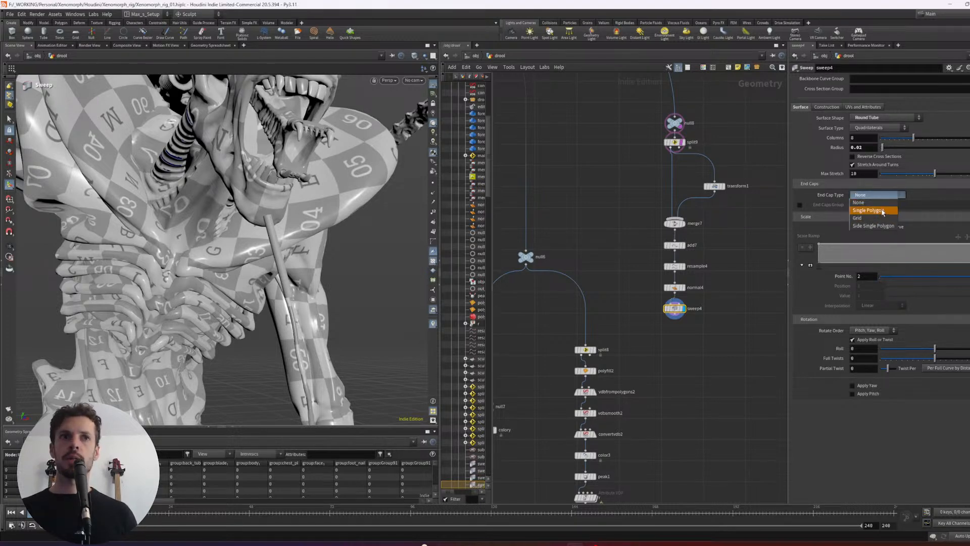
{"action": "left_click", "coordinate": [883, 212]}
{"action": "left_click", "coordinate": [884, 198]}
{"action": "left_click", "coordinate": [857, 218]}
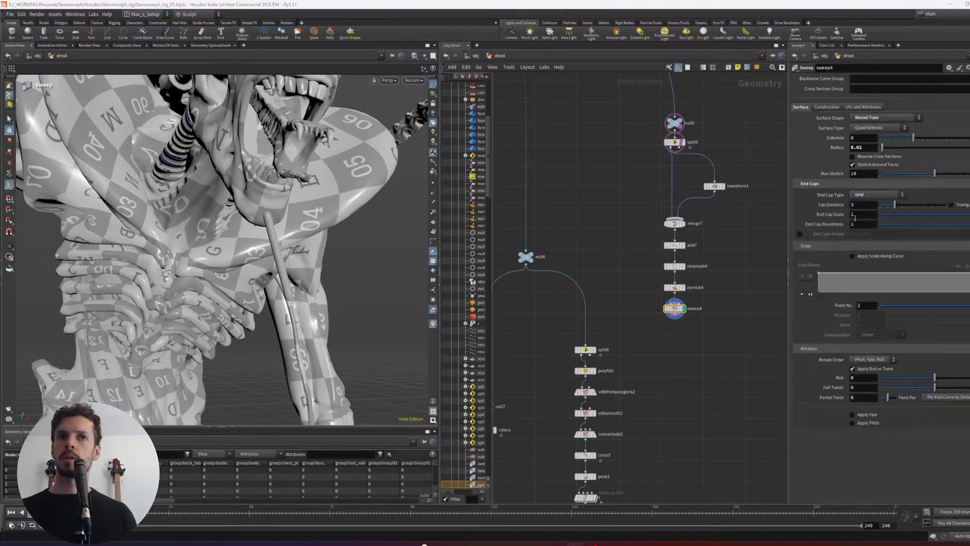
- Branch a Transform off the Sweep and move the tube copy by about 0.102, 0.057, -0.001
{"action": "left_click_drag", "start_coordinate": [336, 285], "coordinate": [361, 279], "text": "alt"}
{"action": "key", "text": "Tab"}
{"action": "type", "text": "transform"}
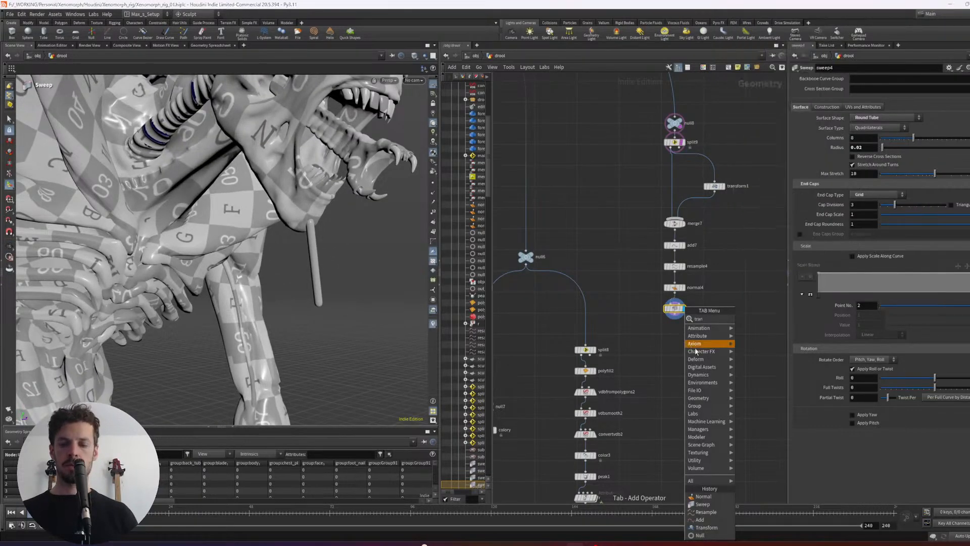
{"action": "key", "text": "Return"}
{"action": "left_click_drag", "start_coordinate": [314, 304], "coordinate": [285, 297], "text": "alt"}
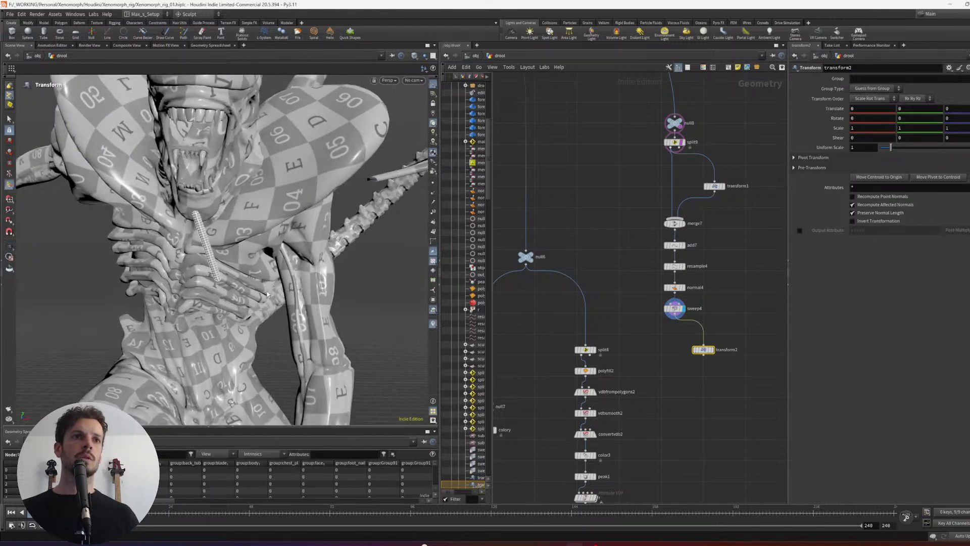
{"action": "middle_click_drag", "start_coordinate": [284, 297], "coordinate": [330, 269]}
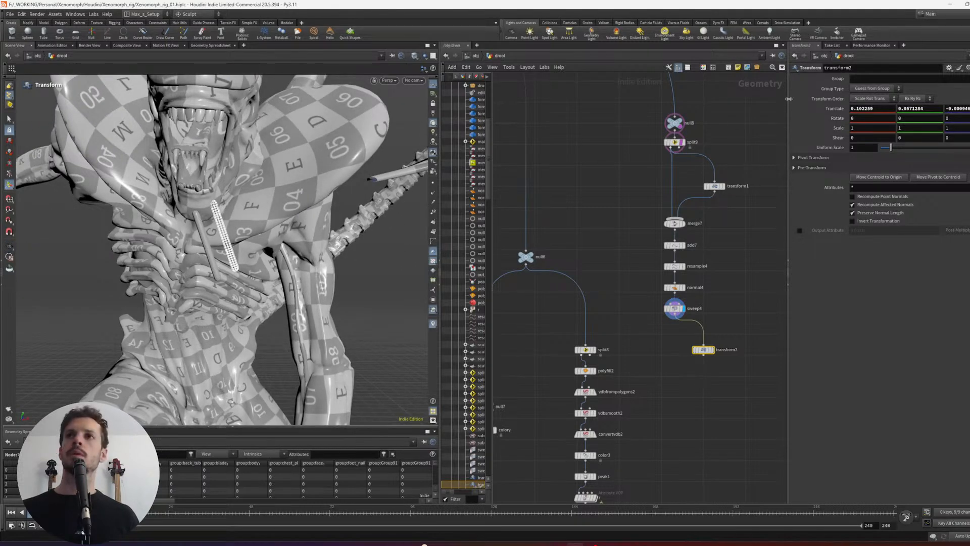
{"action": "left_click", "coordinate": [862, 157]}
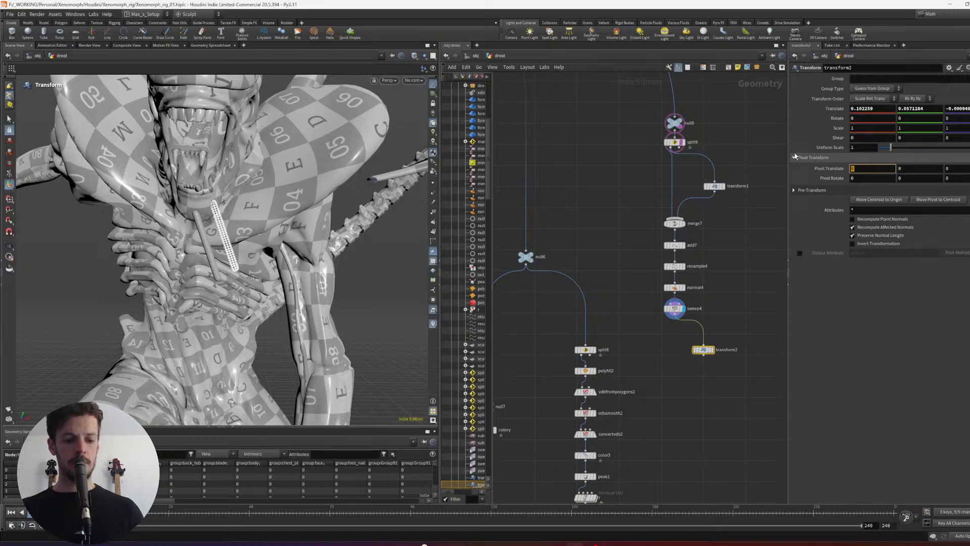
{"action": "type", "text": "$CEX"}
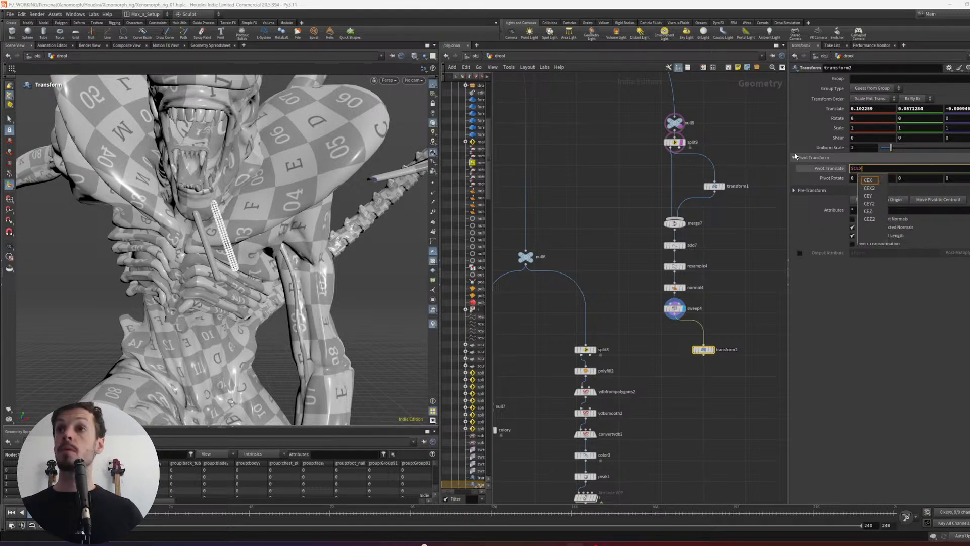
{"action": "key", "text": "Tab"}
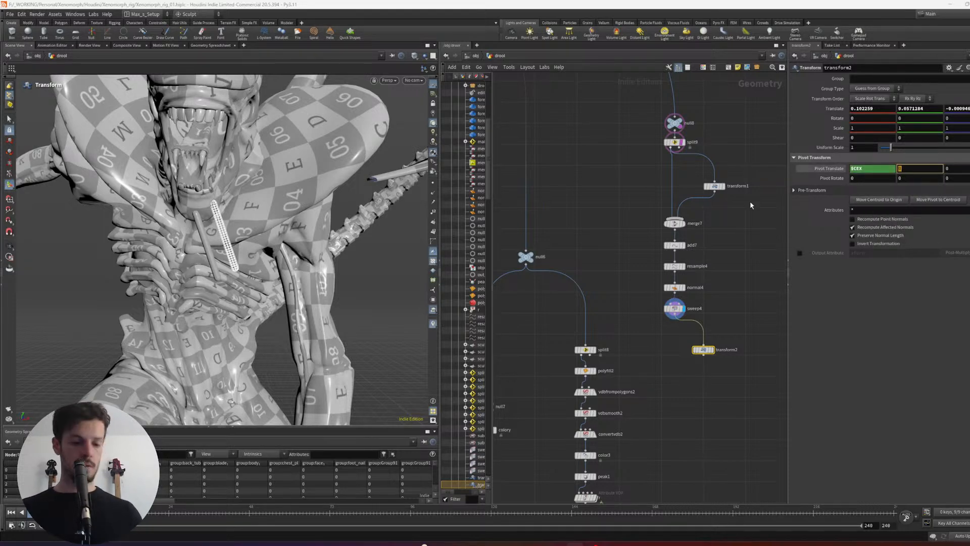
{"action": "type", "text": "$CE"}
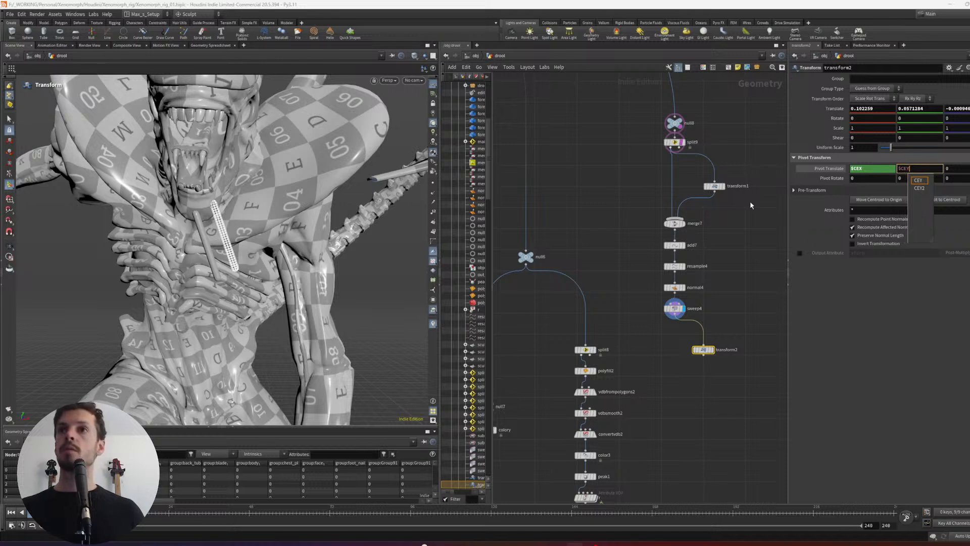
{"action": "type", "text": "Y"}
{"action": "key", "text": "Tab"}
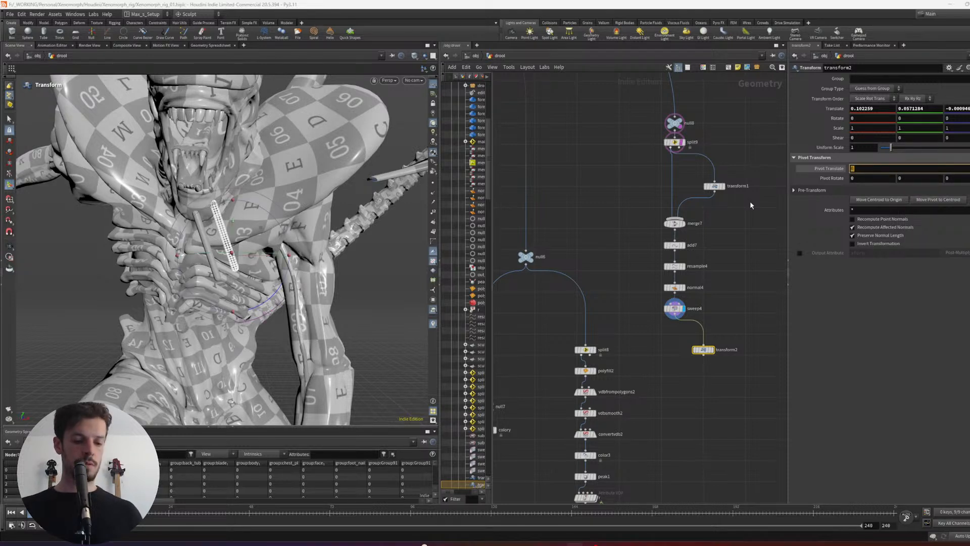
{"action": "type", "text": "$CEZ"}
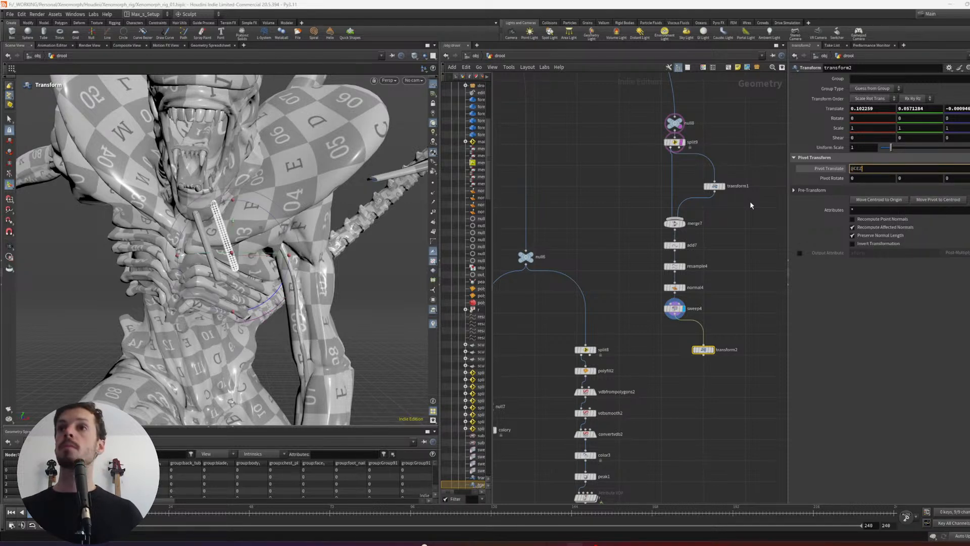
{"action": "key", "text": "Return"}
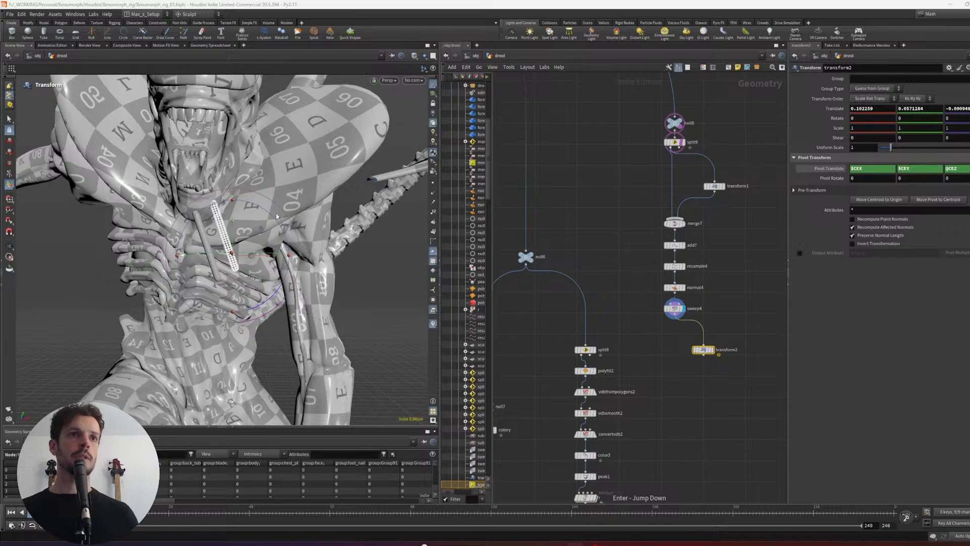
- Position the tube copy beside the jaw with translation about 0.139, 0.185, 0.079 and a Z rotation of about 33.85 degrees
{"action": "left_click_drag", "start_coordinate": [280, 286], "coordinate": [311, 193]}
{"action": "left_click_drag", "start_coordinate": [247, 245], "coordinate": [229, 246]}
{"action": "left_click_drag", "start_coordinate": [389, 198], "coordinate": [287, 208], "text": "alt"}
{"action": "left_click_drag", "start_coordinate": [375, 245], "coordinate": [362, 235]}
{"action": "left_click_drag", "start_coordinate": [131, 220], "coordinate": [265, 227], "text": "alt"}
{"action": "right_click_drag", "start_coordinate": [266, 227], "coordinate": [305, 221], "text": "alt"}
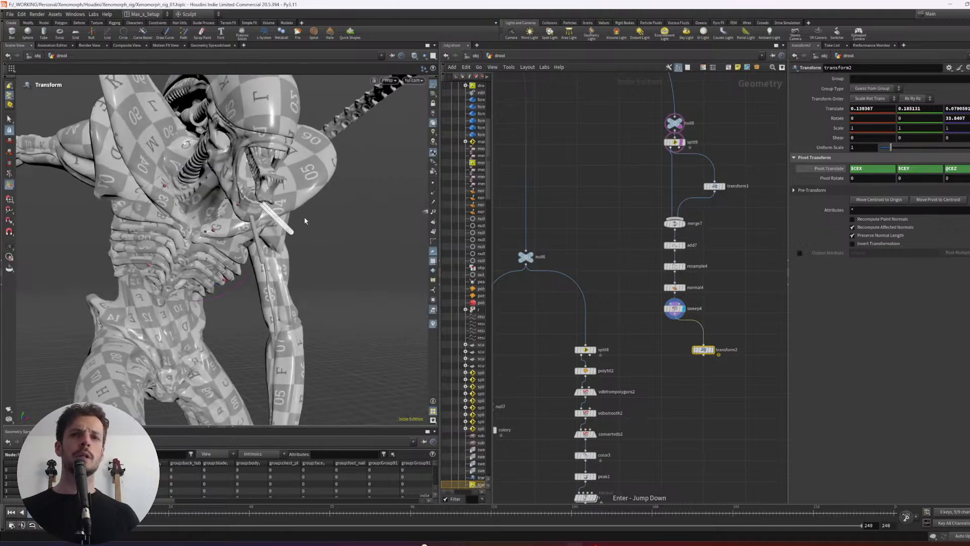
- Preview the transformed tube on its own, return the display to the Sweep, and check the new Transform's node info
{"action": "left_click_drag", "start_coordinate": [677, 371], "coordinate": [708, 349]}
{"action": "key", "text": "r"}
{"action": "middle_click_drag", "start_coordinate": [701, 376], "coordinate": [694, 370]}
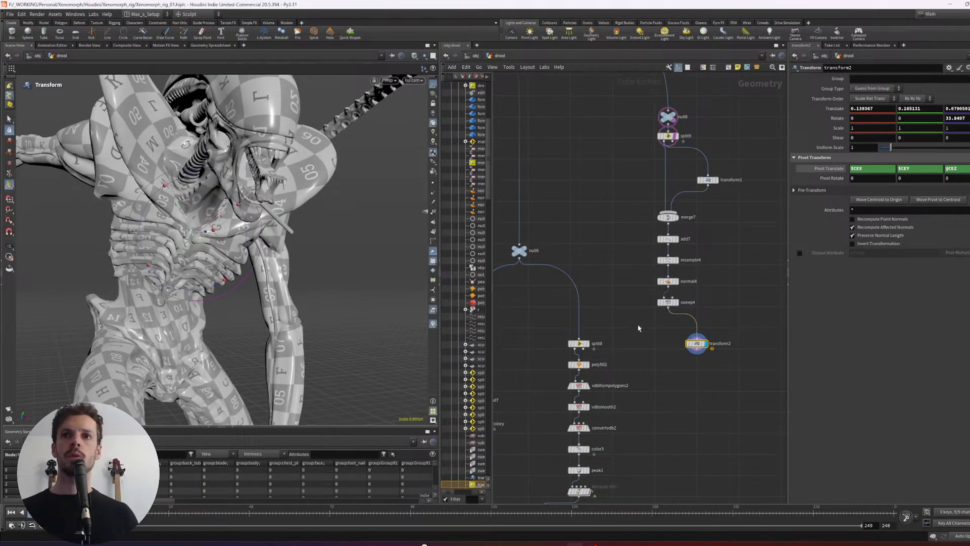
{"action": "left_click", "coordinate": [677, 303]}
{"action": "left_click", "coordinate": [696, 343]}
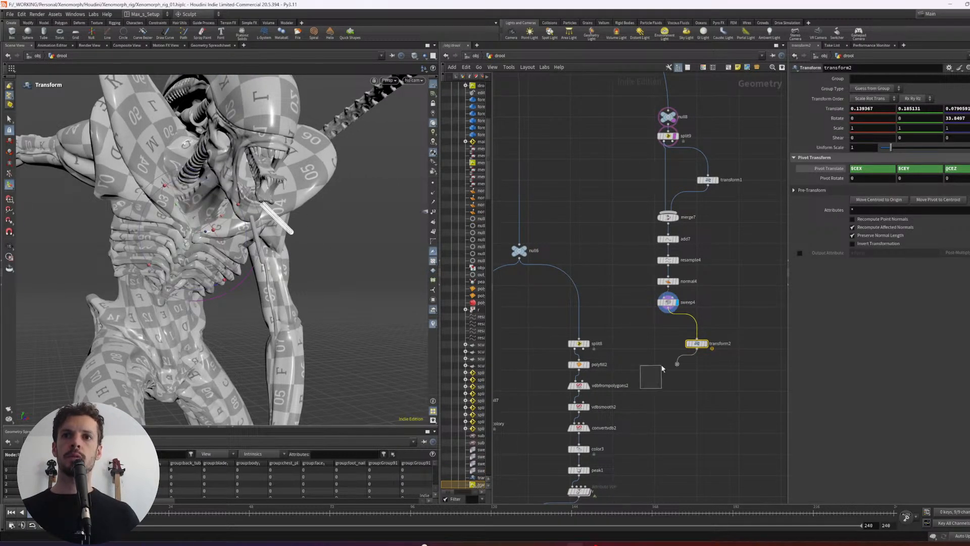
{"action": "middle_click", "coordinate": [698, 345]}
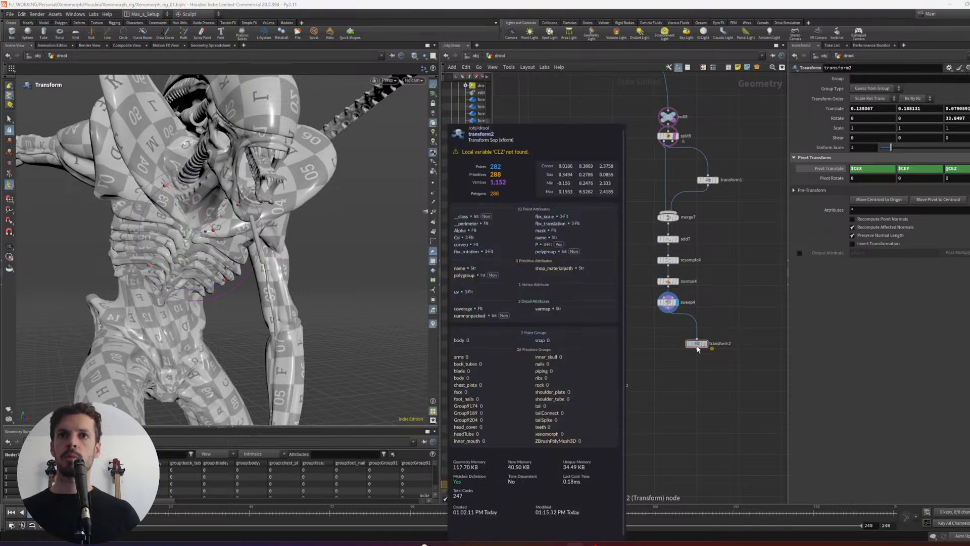
- Save the scene and correct the new Transform's Z pivot expression to $CEZ
{"action": "key", "text": "ctrl+s"}
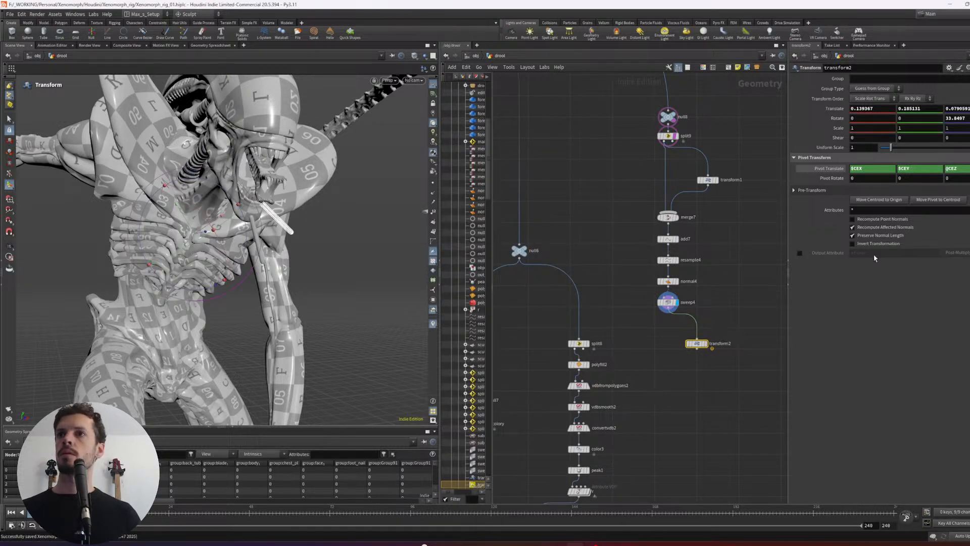
{"action": "left_click", "coordinate": [964, 170]}
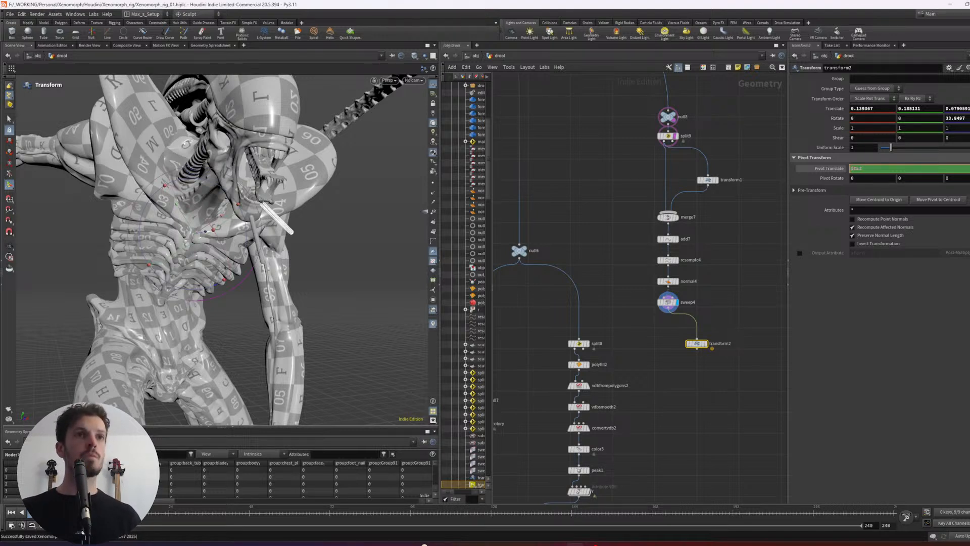
{"action": "key", "text": "Return"}
- Merge the swept tube with its transformed copy, display the Merge, and inspect both strands up close in shaded view
{"action": "left_click_drag", "start_coordinate": [733, 297], "coordinate": [659, 398]}
{"action": "left_click", "coordinate": [689, 373]}
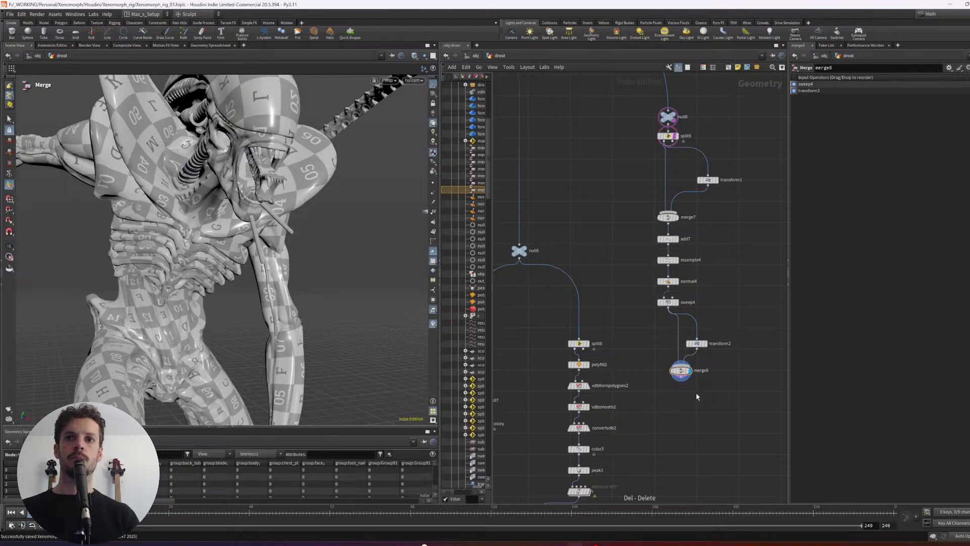
{"action": "mouse_move", "coordinate": [268, 217]}
{"action": "left_mouse_down", "text": "alt"}
{"action": "mouse_move", "coordinate": [202, 218]}
{"action": "mouse_move", "coordinate": [229, 177]}
{"action": "left_mouse_up", "text": "alt"}
{"action": "scroll", "coordinate": [197, 217], "scroll_direction": "up", "scroll_amount": 2}
{"action": "key", "text": "shift+w"}
{"action": "key", "text": "shift+w"}
{"action": "key", "text": "shift+w"}
{"action": "key", "text": "shift+w"}
{"action": "middle_click_drag", "start_coordinate": [230, 177], "coordinate": [220, 243], "text": "alt"}
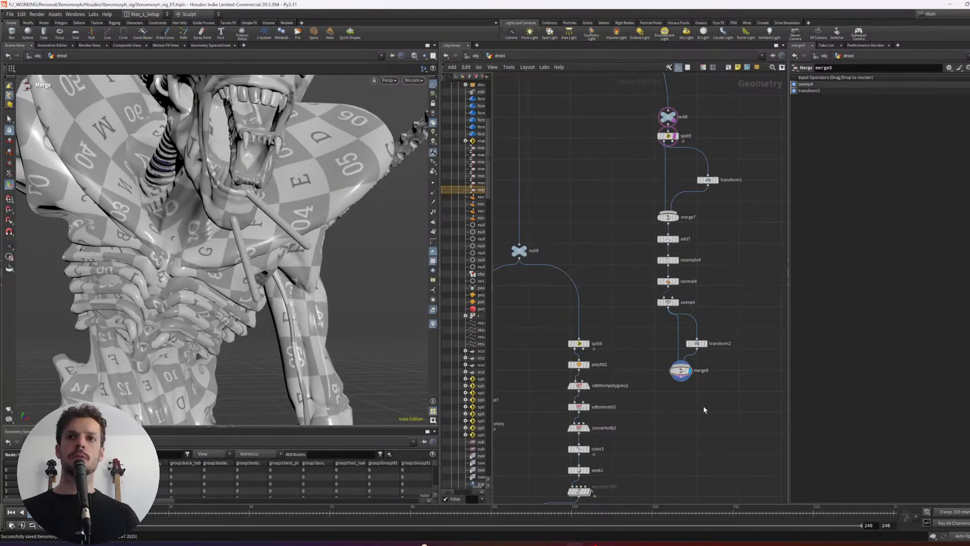
- Rearrange the new strand branch, lining up the chain from merge7 to sweep4 beside its Transform nodes
{"action": "left_click_drag", "start_coordinate": [731, 384], "coordinate": [694, 342]}
{"action": "left_click_drag", "start_coordinate": [696, 287], "coordinate": [635, 196]}
{"action": "left_click_drag", "start_coordinate": [676, 237], "coordinate": [652, 227]}
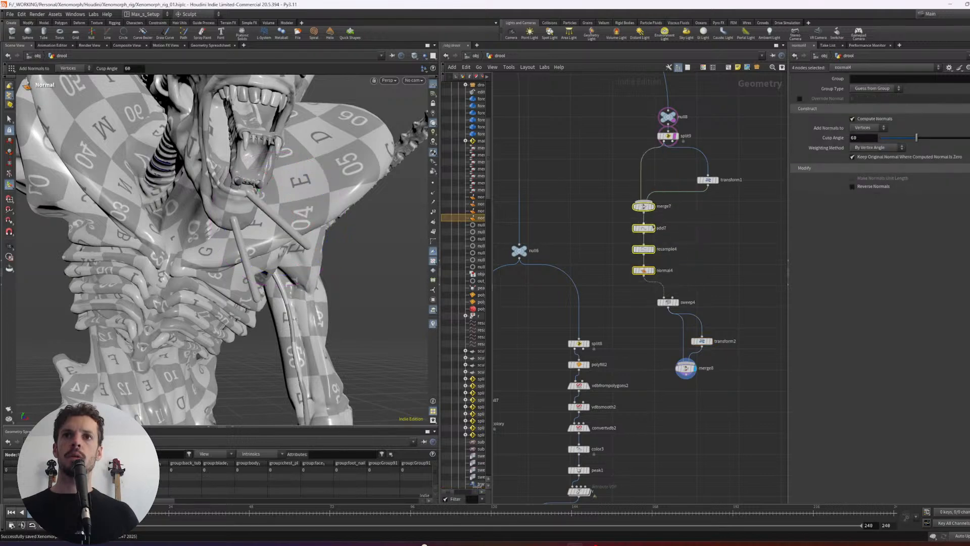
{"action": "left_click_drag", "start_coordinate": [712, 217], "coordinate": [626, 315]}
{"action": "key", "text": "l"}
{"action": "left_click_drag", "start_coordinate": [602, 193], "coordinate": [641, 287]}
{"action": "key", "text": "l"}
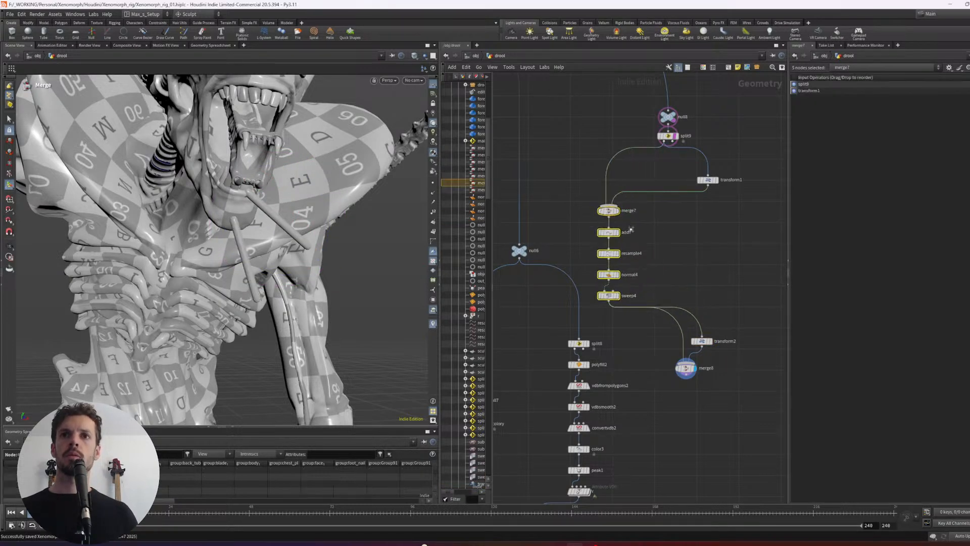
- Enclose the neighbouring drool branch, from its Split down through the VDB and Peak nodes, in a network box
{"action": "left_click_drag", "start_coordinate": [614, 213], "coordinate": [554, 358]}
{"action": "scroll", "coordinate": [635, 222], "scroll_direction": "down", "scroll_amount": 7}
{"action": "scroll", "coordinate": [631, 213], "scroll_direction": "up", "scroll_amount": 1}
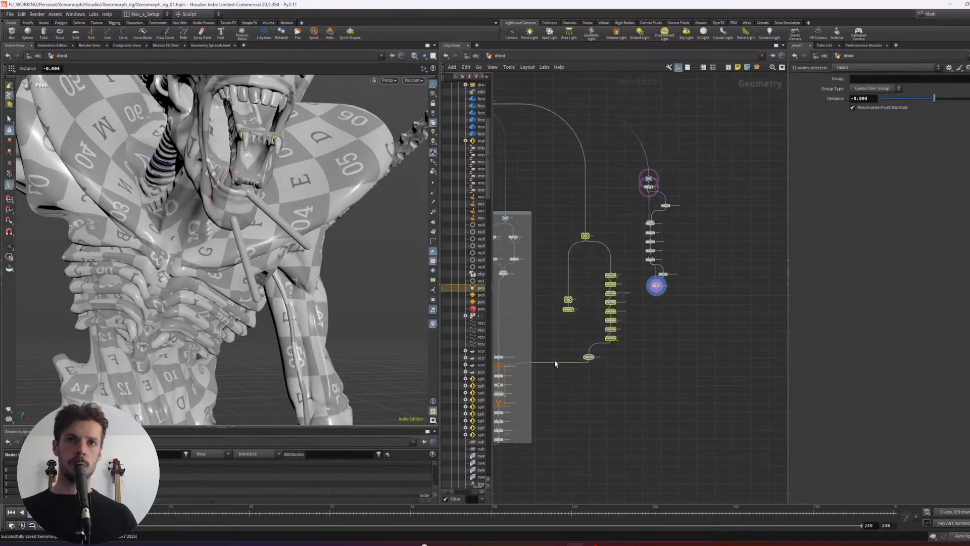
{"action": "key", "text": "shift+o"}
{"action": "left_click", "coordinate": [678, 358]}
- Move the new strand branch, from its top null down to merge8, clear of the network box in a tidy column
{"action": "left_click_drag", "start_coordinate": [700, 316], "coordinate": [638, 167]}
{"action": "left_click_drag", "start_coordinate": [652, 181], "coordinate": [680, 233]}
{"action": "scroll", "coordinate": [721, 319], "scroll_direction": "down", "scroll_amount": 6}
{"action": "middle_click_drag", "start_coordinate": [679, 365], "coordinate": [625, 368]}
{"action": "scroll", "coordinate": [680, 331], "scroll_direction": "up", "scroll_amount": 5}
{"action": "scroll", "coordinate": [743, 311], "scroll_direction": "up", "scroll_amount": 2}
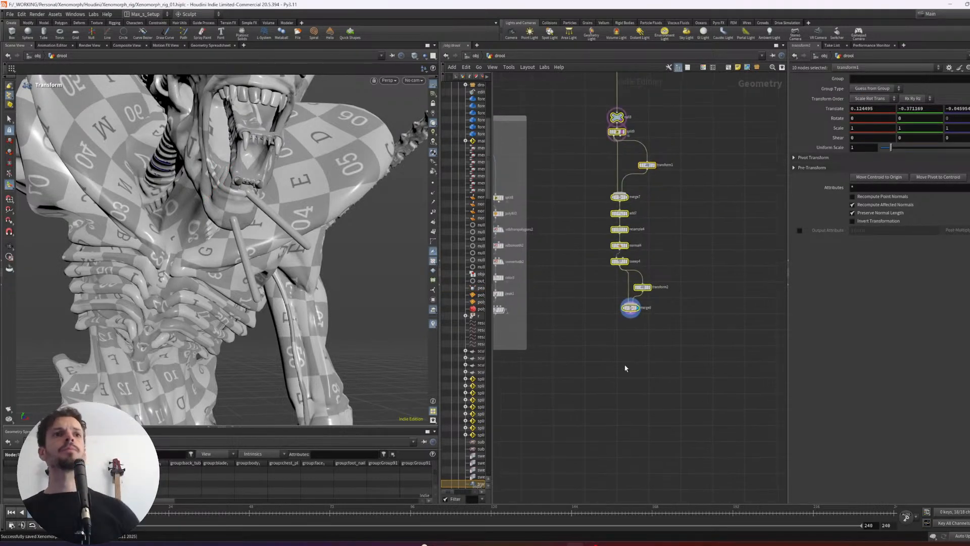
{"action": "left_click", "coordinate": [625, 368]}
{"action": "scroll", "coordinate": [632, 364], "scroll_direction": "up", "scroll_amount": 2}
{"action": "scroll", "coordinate": [608, 360], "scroll_direction": "up", "scroll_amount": 2}
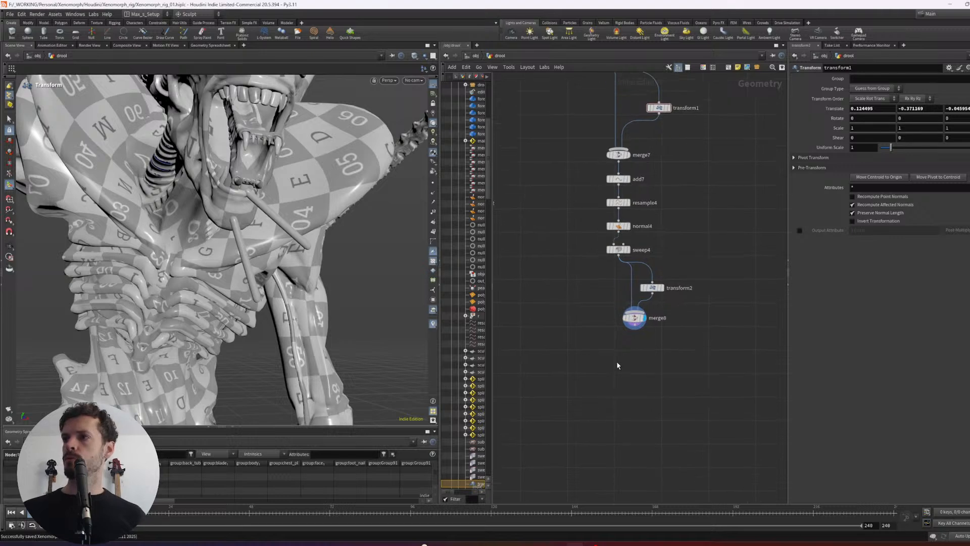
- Align merge8 beneath the Sweep and append a Sculpt node to it, with its display on
{"action": "mouse_move", "coordinate": [638, 312]}
{"action": "left_mouse_down"}
{"action": "mouse_move", "coordinate": [682, 335]}
{"action": "mouse_move", "coordinate": [631, 322]}
{"action": "left_mouse_up"}
{"action": "key", "text": "ctrl+z"}
{"action": "key", "text": "Tab"}
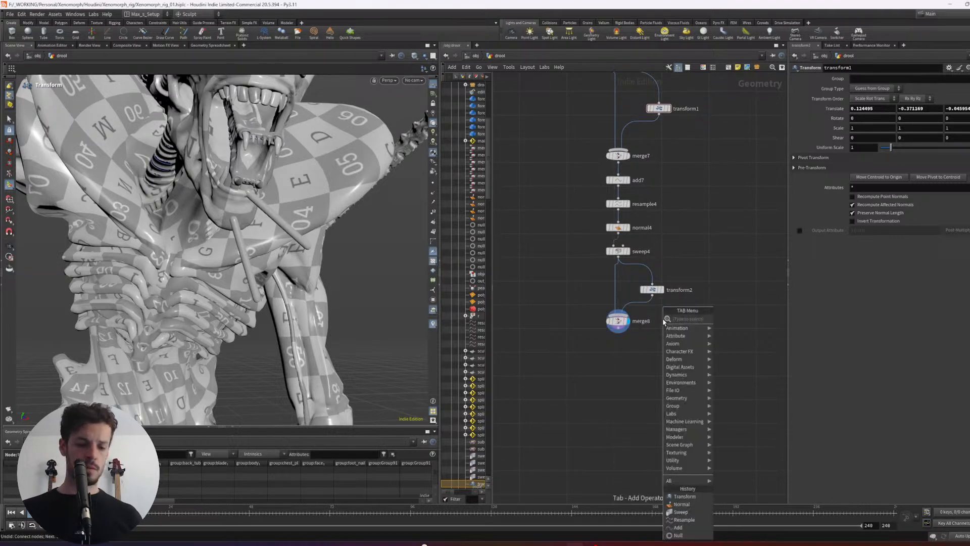
{"action": "type", "text": "null"}
{"action": "key", "text": "Return"}
{"action": "left_click", "coordinate": [625, 388]}
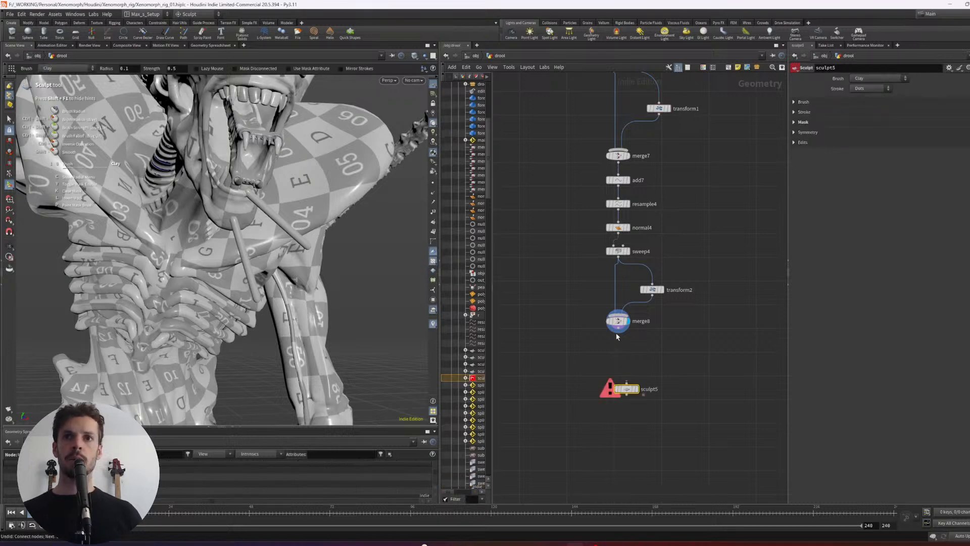
{"action": "left_click", "coordinate": [637, 389]}
{"action": "left_click_drag", "start_coordinate": [625, 373], "coordinate": [619, 385]}
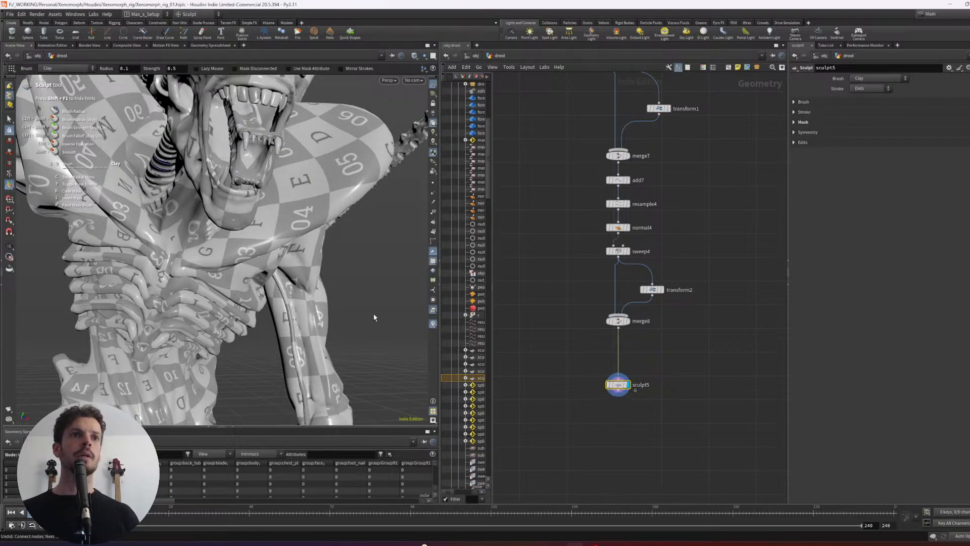
- Check the film reference and thin the jaw strand with the Sculpt node's Clay brush at a radius of about 0.152
{"action": "left_click_drag", "start_coordinate": [362, 303], "coordinate": [305, 267], "text": "alt"}
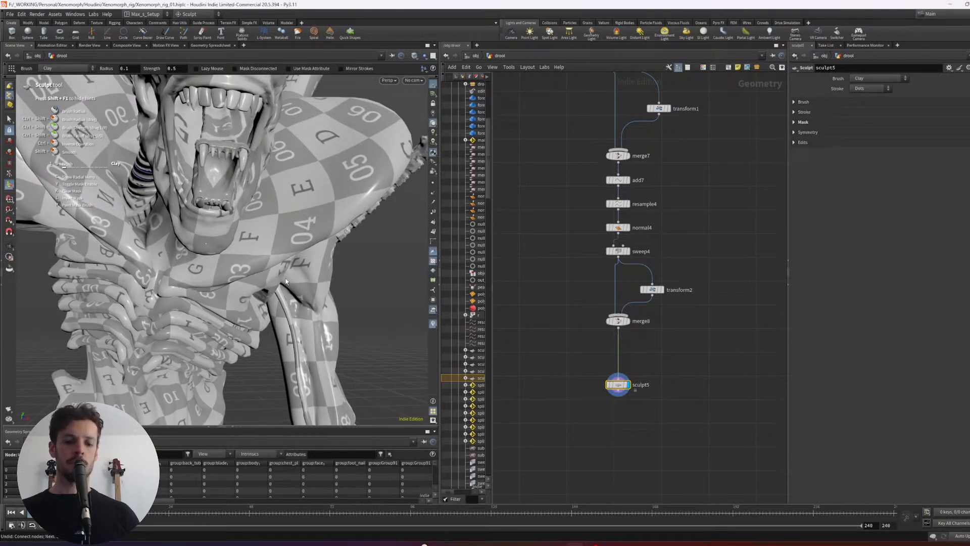
{"action": "mouse_move", "coordinate": [254, 236]}
{"action": "left_mouse_down", "text": "alt"}
{"action": "mouse_move", "coordinate": [219, 253]}
{"action": "mouse_move", "coordinate": [230, 280]}
{"action": "left_mouse_up", "text": "alt"}
{"action": "key", "text": "alt+Tab"}
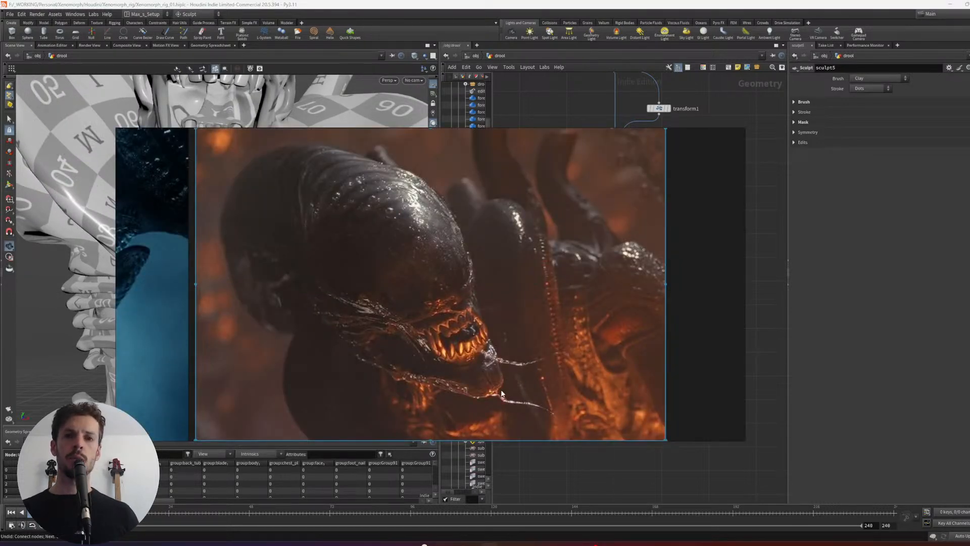
{"action": "key", "text": "alt+Tab"}
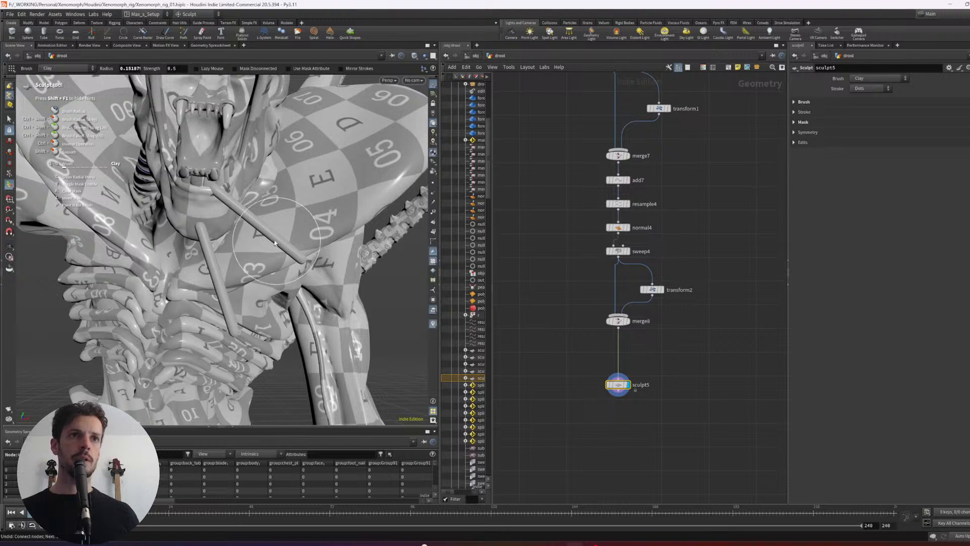
{"action": "left_click_drag", "start_coordinate": [298, 261], "coordinate": [302, 264]}
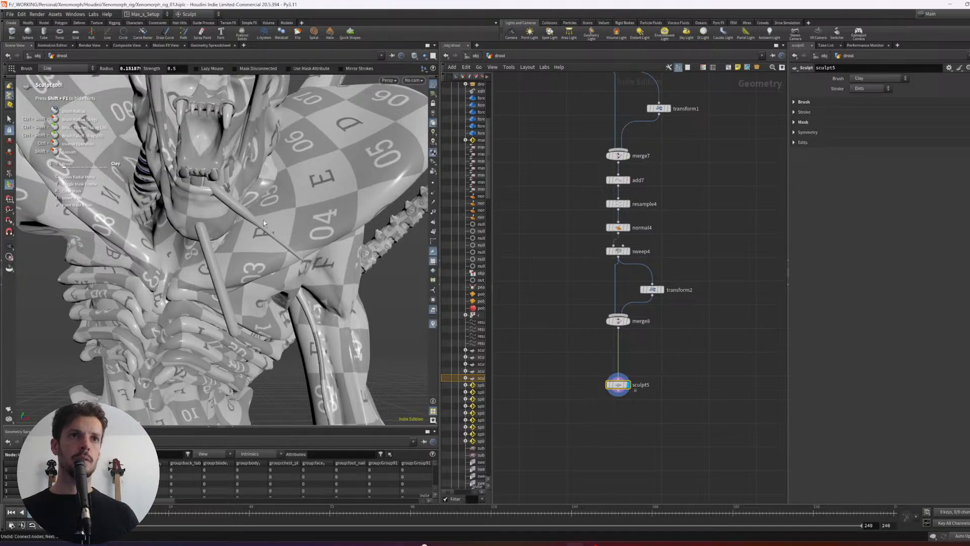
{"action": "mouse_move", "coordinate": [263, 223]}
{"action": "left_mouse_down", "text": "shift"}
{"action": "mouse_move", "coordinate": [236, 209]}
{"action": "mouse_move", "coordinate": [268, 226]}
{"action": "left_mouse_up", "text": "shift"}
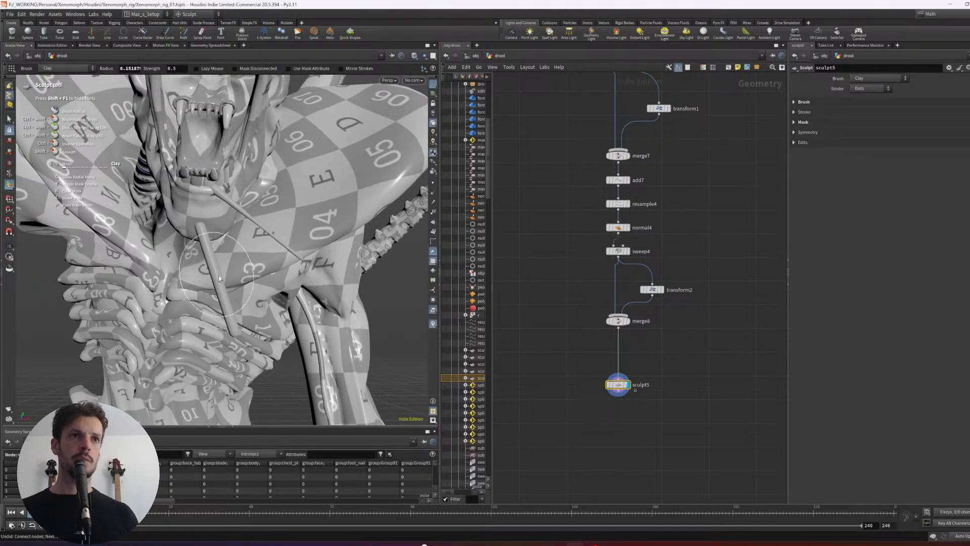
- Bend both drool strands into sagging curves with the Move brush at a radius of about 0.308
{"action": "scroll", "coordinate": [220, 279], "scroll_direction": "up", "scroll_amount": 5}
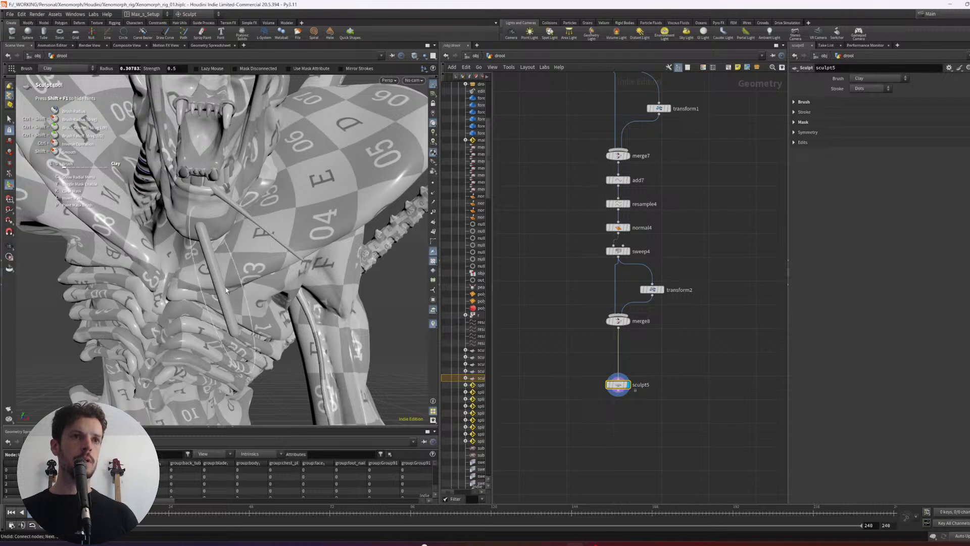
{"action": "key", "text": "4"}
{"action": "left_click_drag", "start_coordinate": [227, 287], "coordinate": [209, 281]}
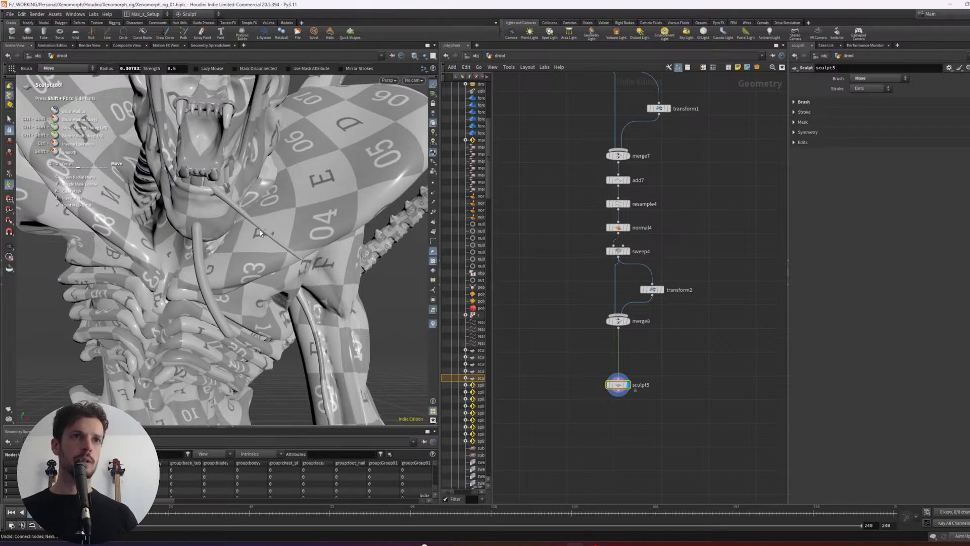
{"action": "left_click_drag", "start_coordinate": [261, 233], "coordinate": [237, 256]}
{"action": "left_click_drag", "start_coordinate": [212, 297], "coordinate": [204, 299]}
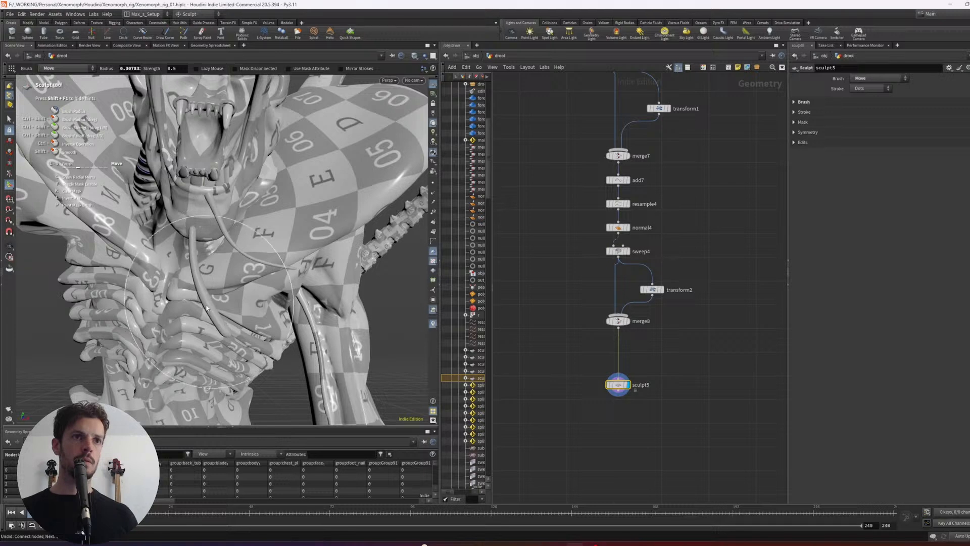
- Try to pull the lower strand's tip outward with the Move brush at a radius of about 0.207
{"action": "scroll", "coordinate": [230, 331], "scroll_direction": "down", "scroll_amount": 4}
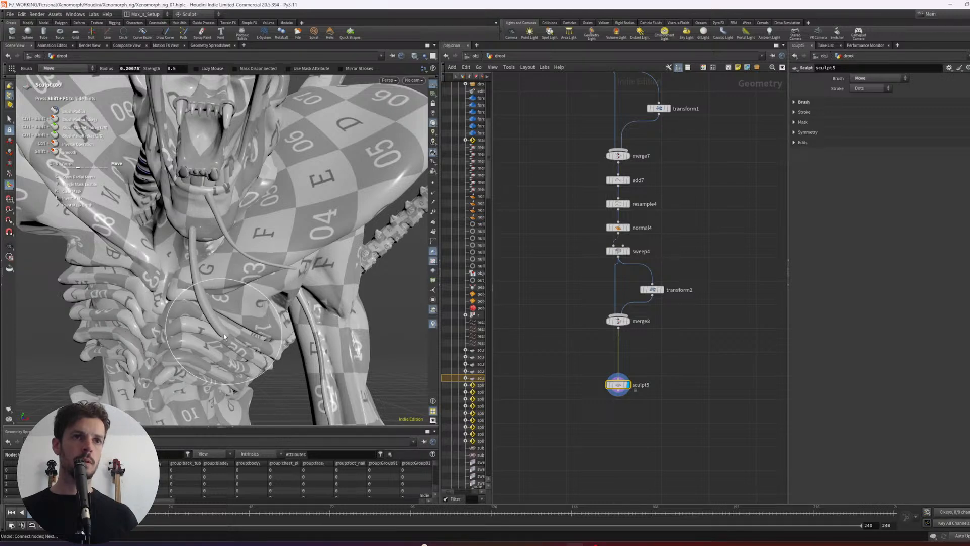
{"action": "mouse_move", "coordinate": [227, 320]}
{"action": "left_mouse_down"}
{"action": "mouse_move", "coordinate": [200, 299]}
{"action": "mouse_move", "coordinate": [244, 323]}
{"action": "left_mouse_up"}
{"action": "scroll", "coordinate": [235, 327], "scroll_direction": "up", "scroll_amount": 5}
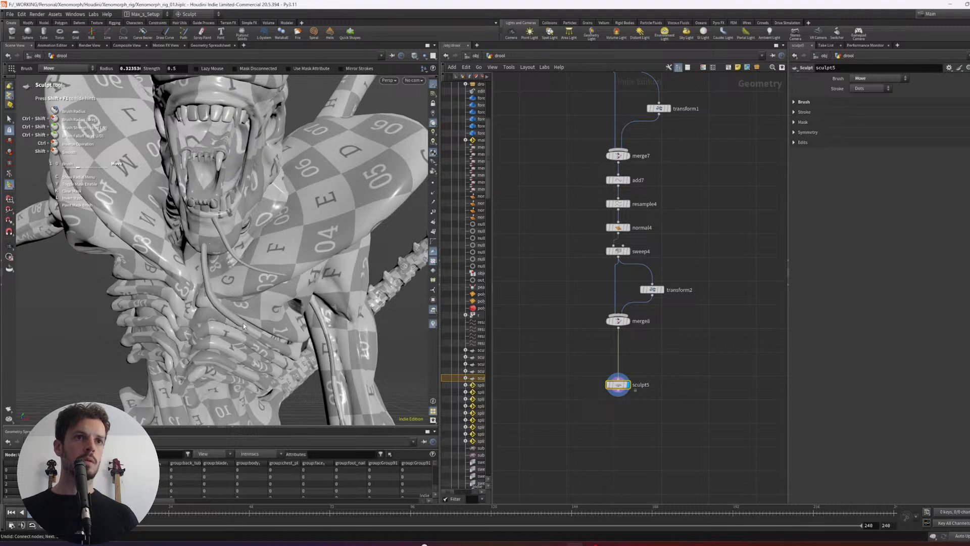
{"action": "key", "text": "ctrl+z"}
- Undo the earlier lower strand stroke, enable Mask Disconnected on the Sculpt node, and reshape the lower strand with a larger Move brush
{"action": "left_click", "coordinate": [804, 122]}
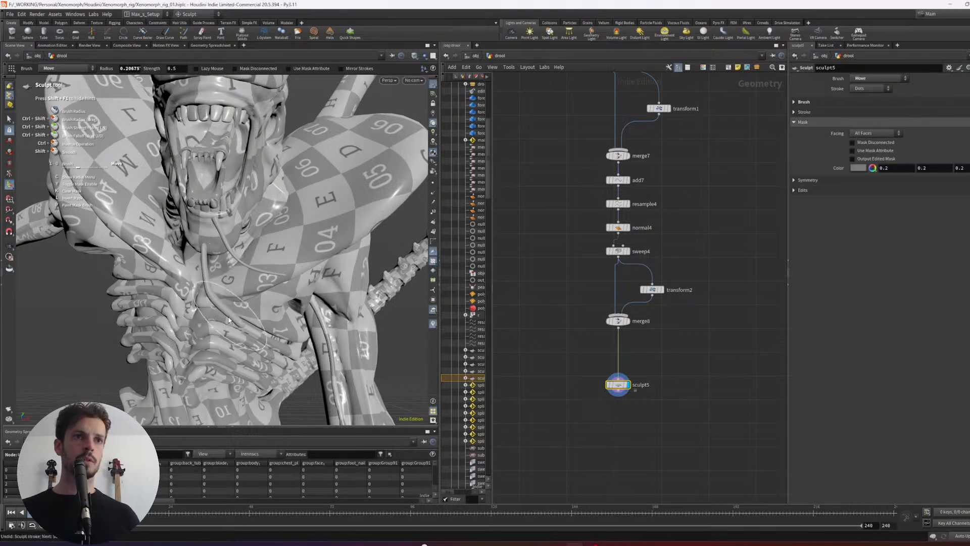
{"action": "key", "text": "ctrl+z"}
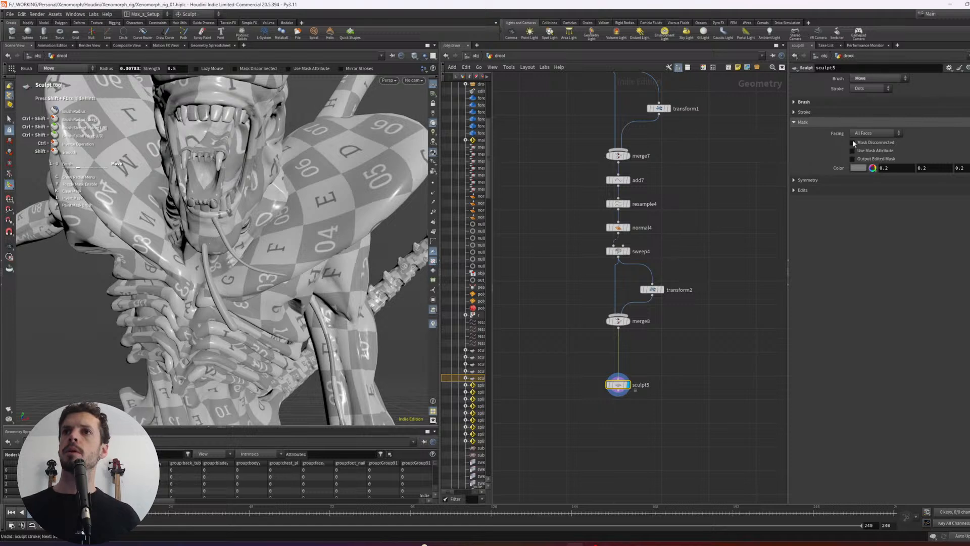
{"action": "scroll", "coordinate": [211, 305], "scroll_direction": "up", "scroll_amount": 7}
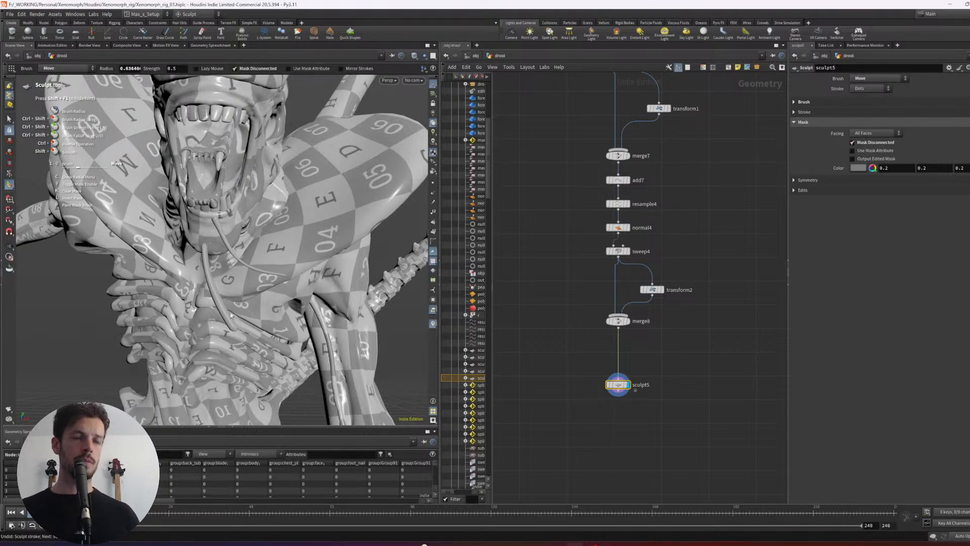
{"action": "left_click_drag", "start_coordinate": [235, 322], "coordinate": [251, 311]}
{"action": "scroll", "coordinate": [247, 309], "scroll_direction": "down", "scroll_amount": 2}
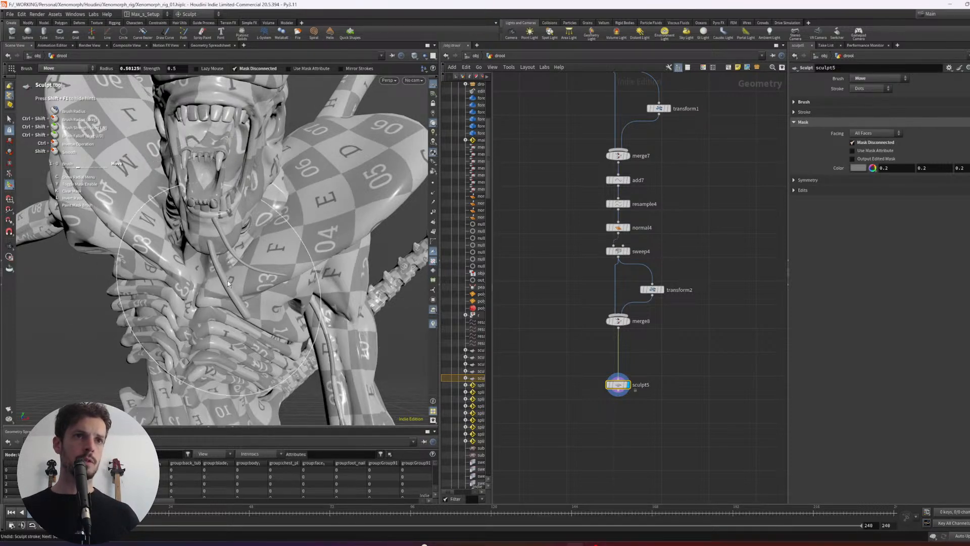
{"action": "mouse_move", "coordinate": [246, 318]}
{"action": "left_mouse_down"}
{"action": "mouse_move", "coordinate": [255, 303]}
{"action": "mouse_move", "coordinate": [234, 294]}
{"action": "mouse_move", "coordinate": [220, 311]}
{"action": "mouse_move", "coordinate": [212, 290]}
{"action": "mouse_move", "coordinate": [255, 283]}
{"action": "mouse_move", "coordinate": [311, 293]}
{"action": "mouse_move", "coordinate": [268, 283]}
{"action": "mouse_move", "coordinate": [219, 243]}
{"action": "mouse_move", "coordinate": [242, 254]}
{"action": "left_mouse_up"}
{"action": "scroll", "coordinate": [252, 300], "scroll_direction": "down", "scroll_amount": 4}
{"action": "scroll", "coordinate": [239, 288], "scroll_direction": "up", "scroll_amount": 3}
- Undo the last strand stroke and try bending the lower strand's end with a smaller Move brush
{"action": "key", "text": "ctrl+z"}
{"action": "scroll", "coordinate": [229, 283], "scroll_direction": "up", "scroll_amount": 6}
{"action": "mouse_move", "coordinate": [243, 254]}
{"action": "right_mouse_down", "text": "alt"}
{"action": "mouse_move", "coordinate": [297, 205]}
{"action": "mouse_move", "coordinate": [304, 213]}
{"action": "right_mouse_up", "text": "alt"}
{"action": "scroll", "coordinate": [252, 302], "scroll_direction": "down", "scroll_amount": 10}
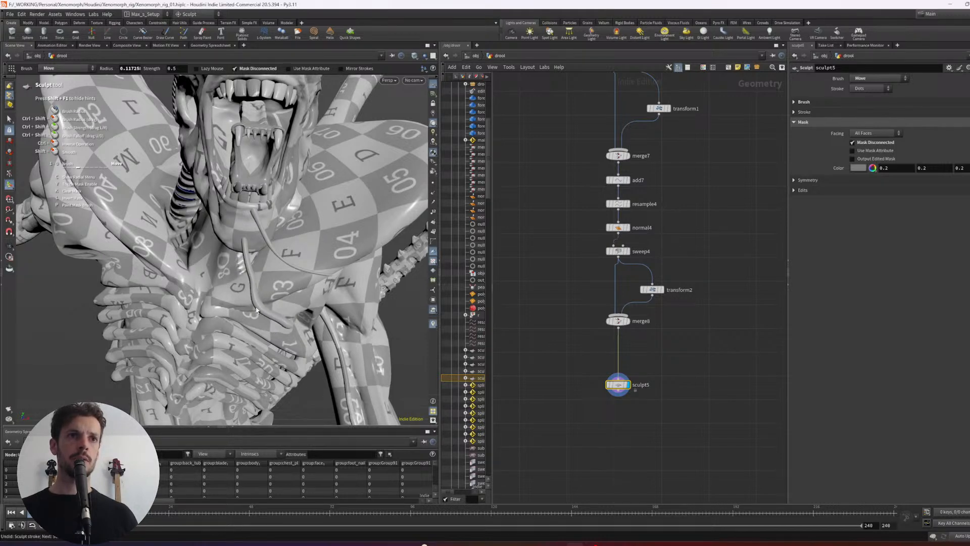
{"action": "key", "text": "ctrl+z"}
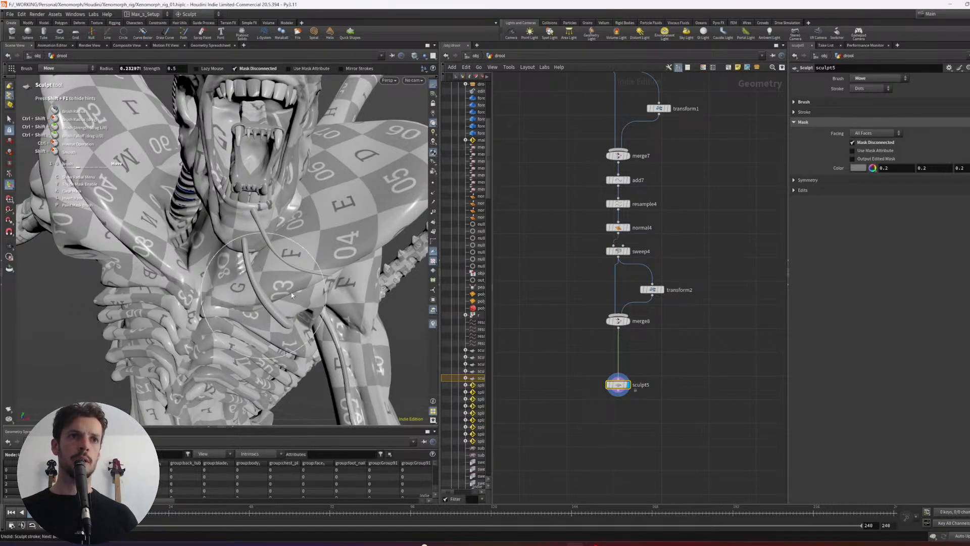
- Recheck the film reference and reshape the lower strand with the Move brush at a radius of about 0.357, inspecting it from the side
{"action": "key", "text": "alt+Tab"}
{"action": "key", "text": "alt+Tab"}
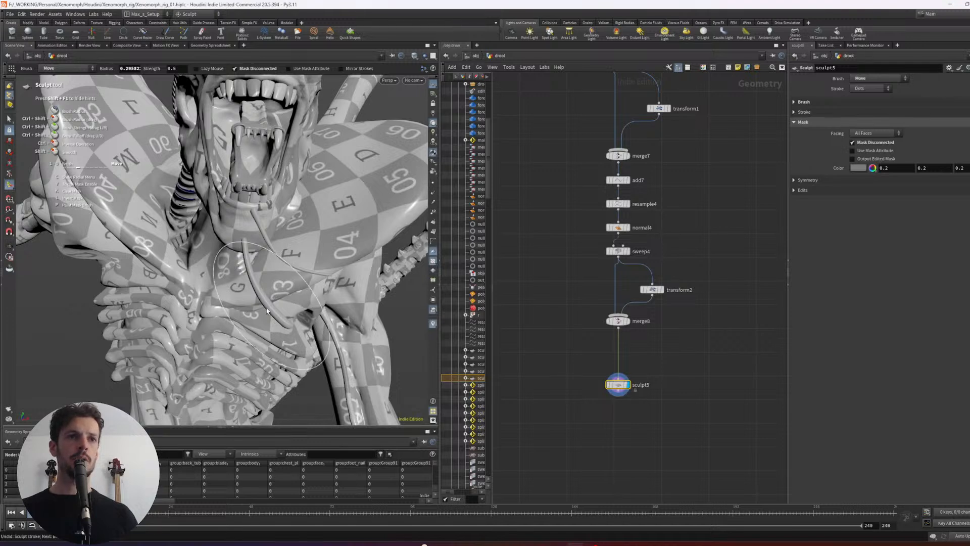
{"action": "scroll", "coordinate": [268, 305], "scroll_direction": "down", "scroll_amount": 1}
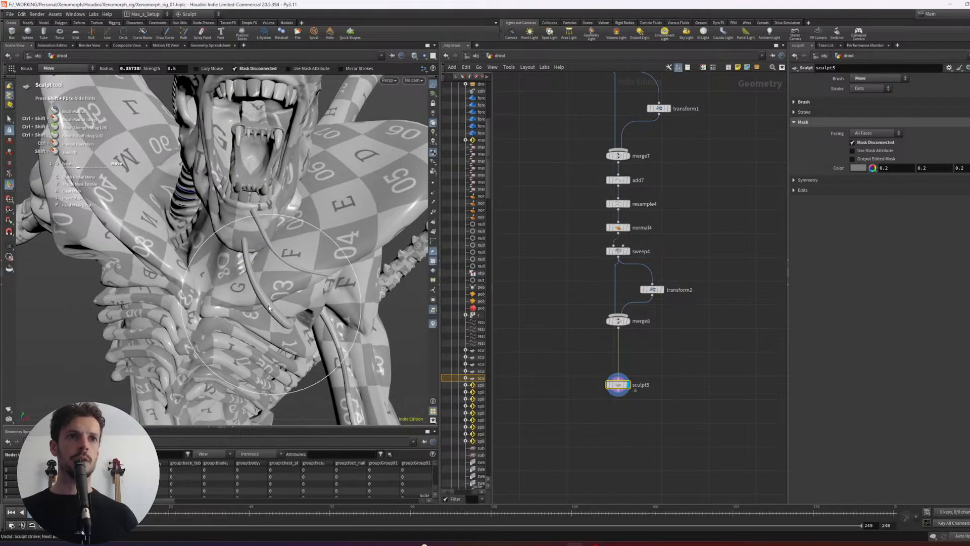
{"action": "mouse_move", "coordinate": [268, 305]}
{"action": "left_mouse_down"}
{"action": "mouse_move", "coordinate": [309, 284]}
{"action": "mouse_move", "coordinate": [270, 302]}
{"action": "mouse_move", "coordinate": [292, 300]}
{"action": "left_mouse_up"}
{"action": "right_click_drag", "start_coordinate": [292, 300], "coordinate": [228, 323], "text": "alt"}
{"action": "mouse_move", "coordinate": [227, 324]}
{"action": "left_mouse_down", "text": "alt"}
{"action": "mouse_move", "coordinate": [21, 338]}
{"action": "mouse_move", "coordinate": [192, 324]}
{"action": "mouse_move", "coordinate": [273, 283]}
{"action": "left_mouse_up", "text": "alt"}
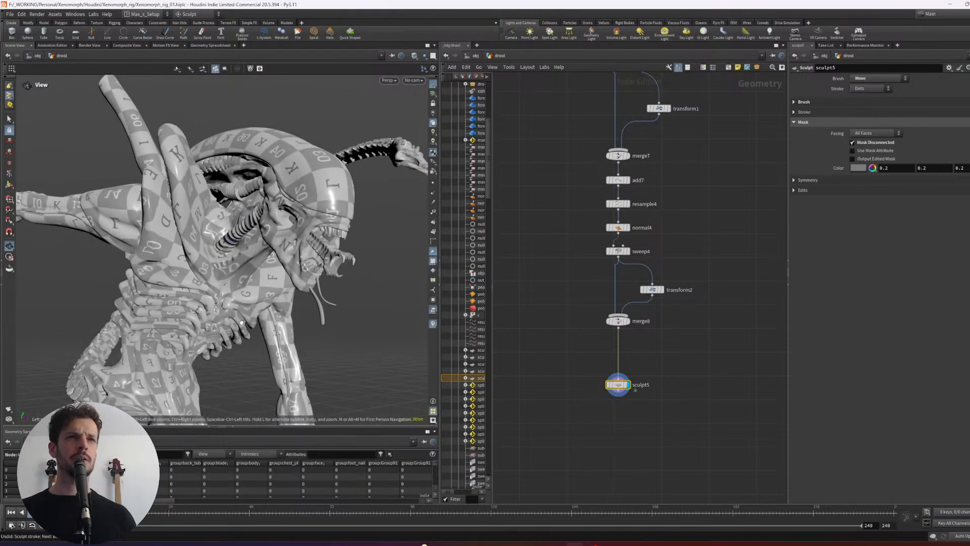
- Smooth the hanging strand's tip at a radius of about 0.24 and restore the last undone sculpt stroke
{"action": "right_click_drag", "start_coordinate": [273, 283], "coordinate": [292, 290], "text": "alt"}
{"action": "left_click_drag", "start_coordinate": [324, 317], "coordinate": [322, 323], "text": "shift"}
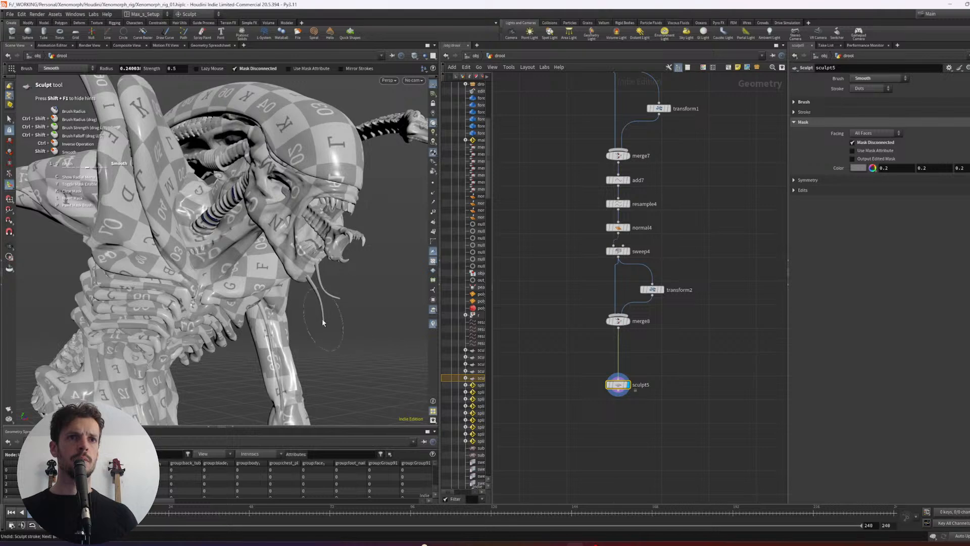
{"action": "mouse_move", "coordinate": [324, 317]}
{"action": "left_mouse_down", "text": "alt"}
{"action": "mouse_move", "coordinate": [138, 300]}
{"action": "mouse_move", "coordinate": [238, 277]}
{"action": "mouse_move", "coordinate": [195, 290]}
{"action": "left_mouse_up", "text": "alt"}
{"action": "right_click_drag", "start_coordinate": [195, 291], "coordinate": [278, 306], "text": "alt"}
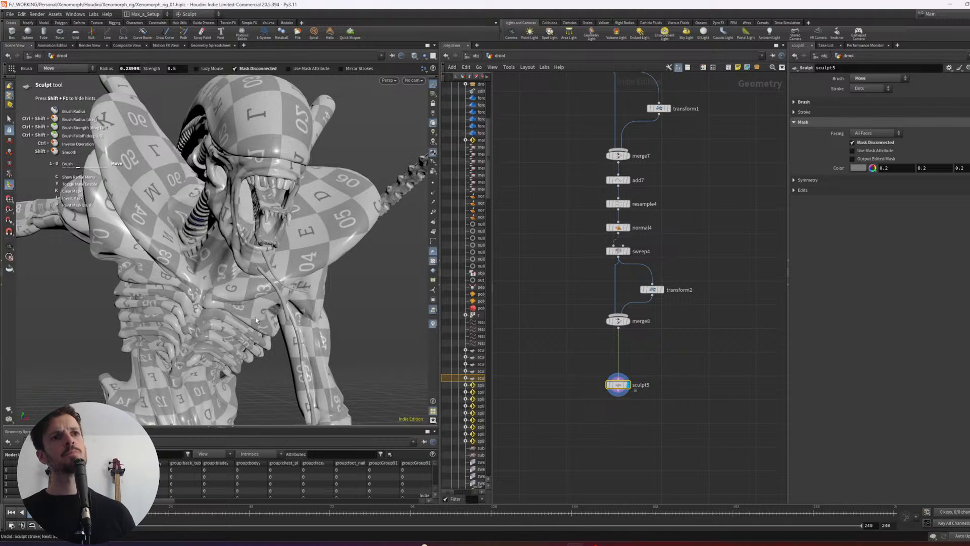
{"action": "key", "text": "ctrl+y"}
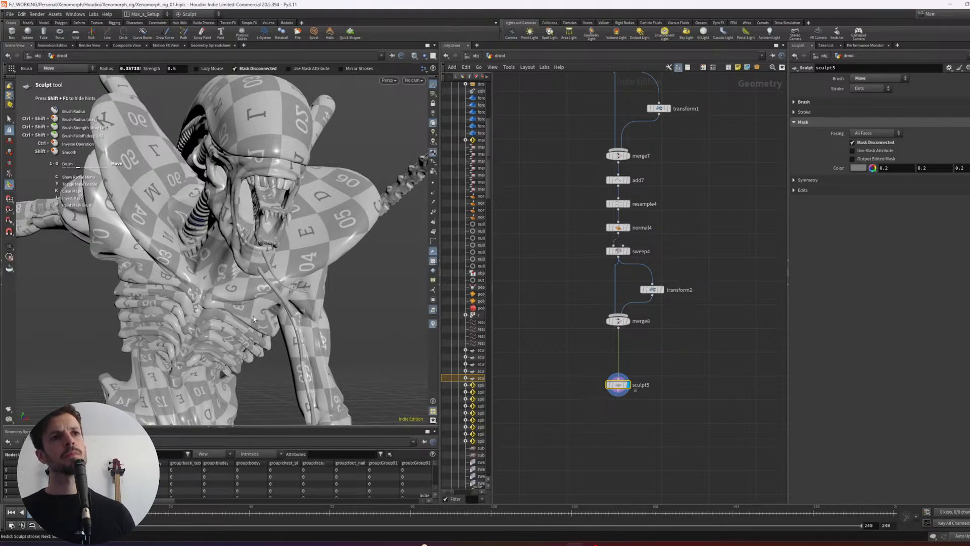
- Refine the curves of both strands from a three-quarter view with the Move and Smooth brushes
{"action": "mouse_move", "coordinate": [253, 317]}
{"action": "left_mouse_down", "text": "alt"}
{"action": "mouse_move", "coordinate": [213, 315]}
{"action": "mouse_move", "coordinate": [322, 322]}
{"action": "left_mouse_up", "text": "alt"}
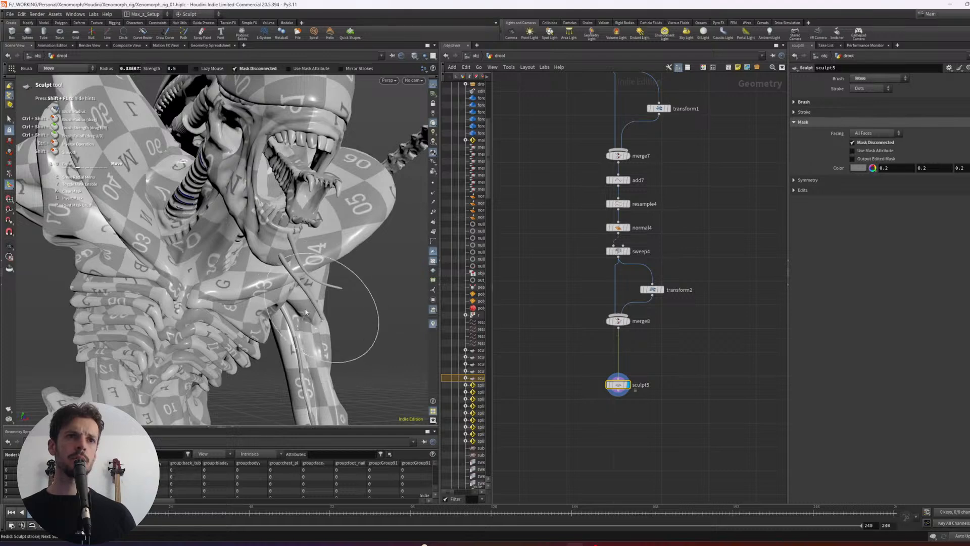
{"action": "mouse_move", "coordinate": [331, 308]}
{"action": "left_mouse_down", "text": "alt"}
{"action": "mouse_move", "coordinate": [361, 257]}
{"action": "mouse_move", "coordinate": [339, 255]}
{"action": "left_mouse_up", "text": "alt"}
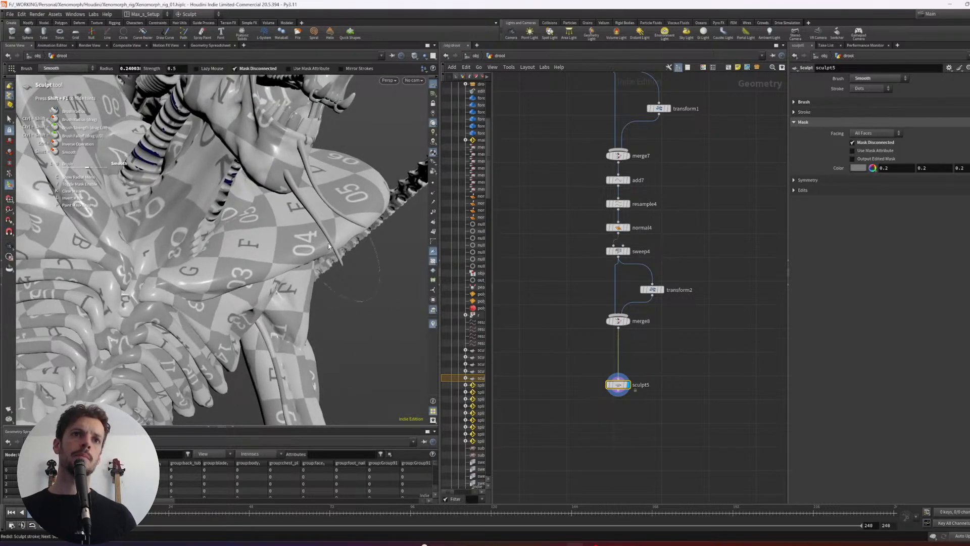
{"action": "mouse_move", "coordinate": [299, 232]}
{"action": "left_mouse_down", "text": "alt"}
{"action": "mouse_move", "coordinate": [247, 233]}
{"action": "mouse_move", "coordinate": [270, 232]}
{"action": "mouse_move", "coordinate": [277, 222]}
{"action": "mouse_move", "coordinate": [266, 238]}
{"action": "mouse_move", "coordinate": [237, 246]}
{"action": "left_mouse_up", "text": "alt"}
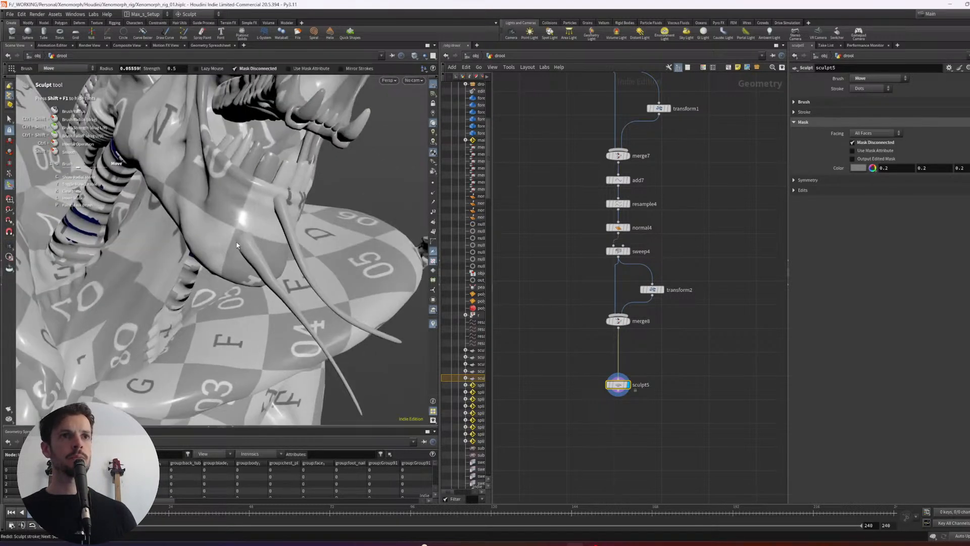
- Compare with the film reference and adjust the upper strand's root against the lower lip with a small Move brush of about 0.042 radius
{"action": "key", "text": "alt+Tab"}
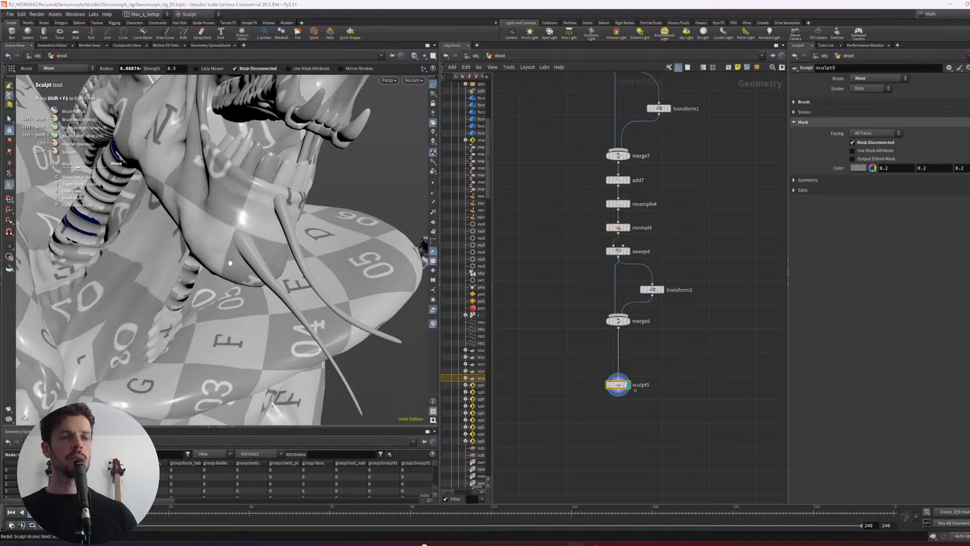
{"action": "key", "text": "alt+Tab"}
{"action": "mouse_move", "coordinate": [230, 258]}
{"action": "left_mouse_down"}
{"action": "mouse_move", "coordinate": [253, 245]}
{"action": "mouse_move", "coordinate": [235, 243]}
{"action": "mouse_move", "coordinate": [236, 219]}
{"action": "left_mouse_up"}
{"action": "key", "text": "Return"}
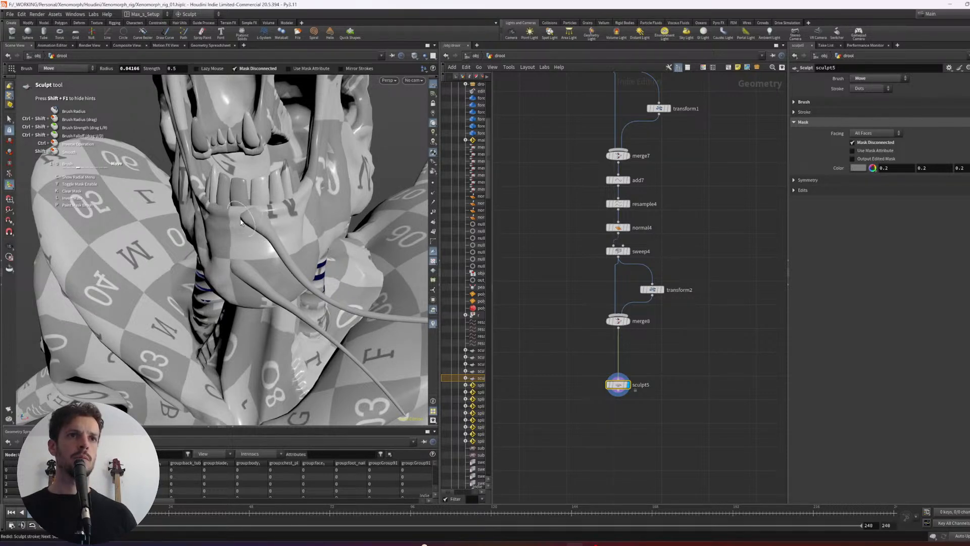
- Examine the upper strand's root on the lower lip and the lower strand's root on the chin from both sides
{"action": "mouse_move", "coordinate": [242, 217]}
{"action": "left_mouse_down", "text": "alt"}
{"action": "mouse_move", "coordinate": [264, 225]}
{"action": "mouse_move", "coordinate": [156, 234]}
{"action": "left_mouse_up", "text": "alt"}
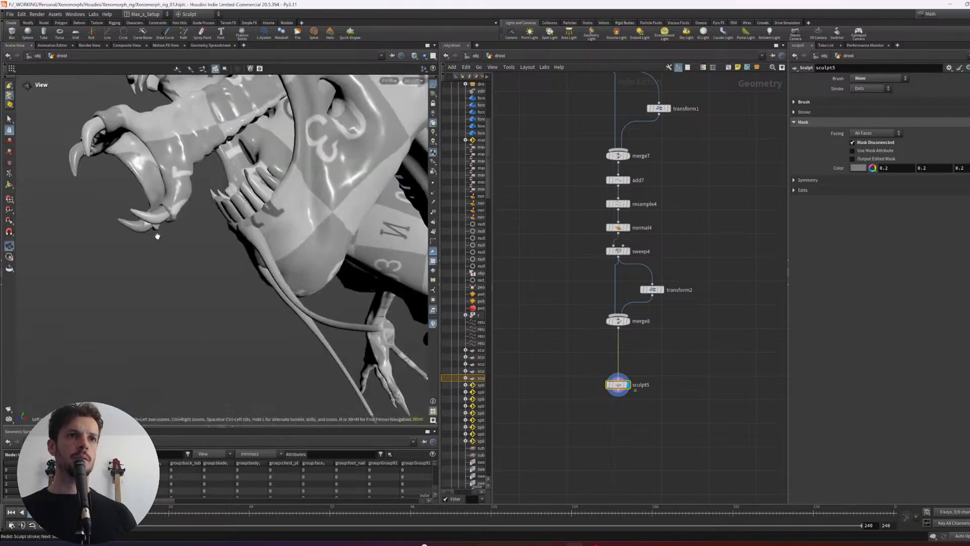
{"action": "right_click_drag", "start_coordinate": [217, 234], "coordinate": [139, 260], "text": "alt"}
{"action": "mouse_move", "coordinate": [139, 260]}
{"action": "left_mouse_down", "text": "alt"}
{"action": "mouse_move", "coordinate": [206, 270]}
{"action": "mouse_move", "coordinate": [141, 262]}
{"action": "left_mouse_up", "text": "alt"}
{"action": "right_click_drag", "start_coordinate": [141, 263], "coordinate": [222, 240], "text": "alt"}
{"action": "left_click_drag", "start_coordinate": [222, 240], "coordinate": [260, 232], "text": "alt"}
{"action": "right_click_drag", "start_coordinate": [260, 232], "coordinate": [275, 227], "text": "alt"}
{"action": "left_click_drag", "start_coordinate": [275, 227], "coordinate": [225, 241], "text": "alt"}
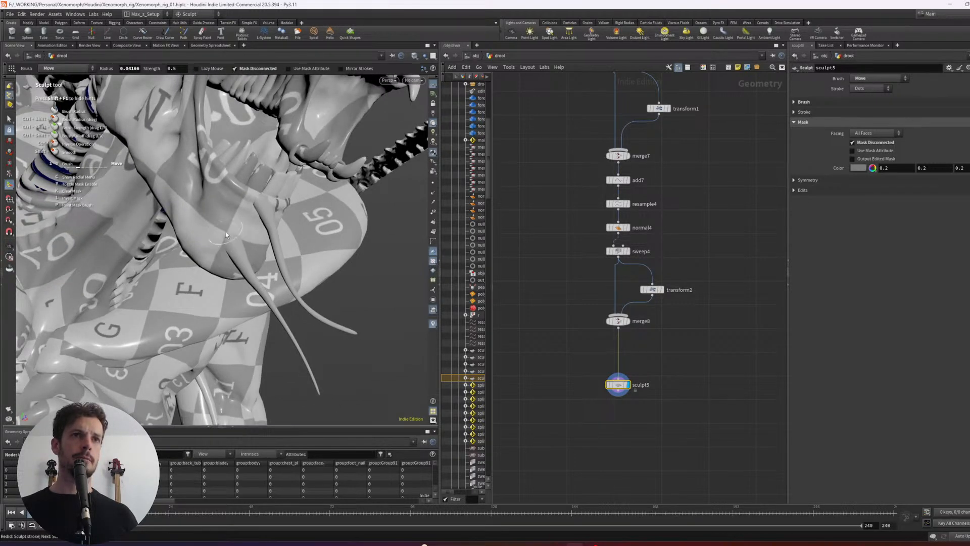
{"action": "right_click_drag", "start_coordinate": [226, 235], "coordinate": [157, 248], "text": "alt"}
{"action": "mouse_move", "coordinate": [157, 247]}
{"action": "left_mouse_down", "text": "alt"}
{"action": "mouse_move", "coordinate": [212, 253]}
{"action": "mouse_move", "coordinate": [94, 251]}
{"action": "mouse_move", "coordinate": [165, 235]}
{"action": "left_mouse_up", "text": "alt"}
{"action": "right_click_drag", "start_coordinate": [165, 235], "coordinate": [250, 220], "text": "alt"}
- Try a Move brush adjustment on the strand roots, reduce the brush radius to about 0.034, and undo the last sculpt stroke
{"action": "scroll", "coordinate": [255, 230], "scroll_direction": "up", "scroll_amount": 5}
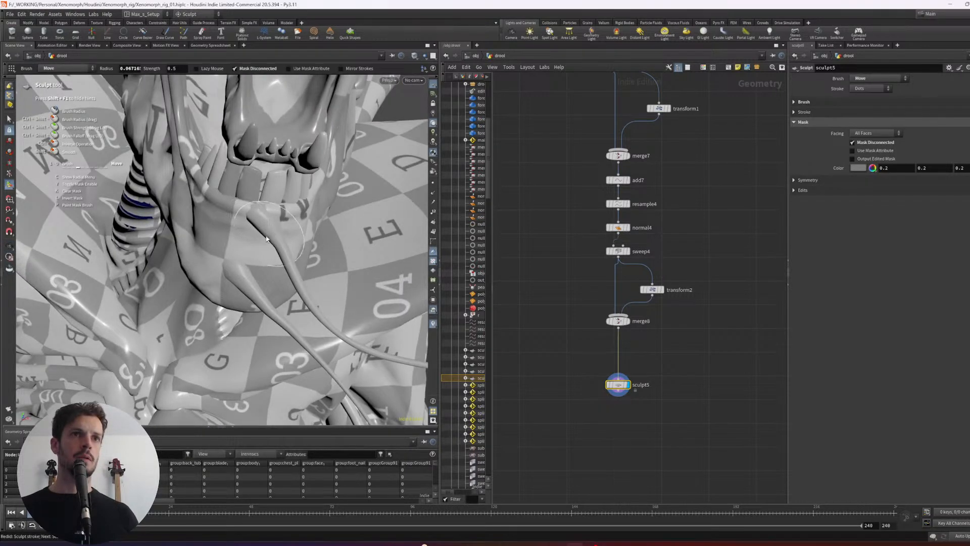
{"action": "mouse_move", "coordinate": [263, 234]}
{"action": "left_mouse_down", "text": "alt"}
{"action": "mouse_move", "coordinate": [242, 239]}
{"action": "mouse_move", "coordinate": [230, 219]}
{"action": "mouse_move", "coordinate": [268, 222]}
{"action": "mouse_move", "coordinate": [230, 254]}
{"action": "mouse_move", "coordinate": [262, 261]}
{"action": "left_mouse_up", "text": "alt"}
{"action": "scroll", "coordinate": [272, 249], "scroll_direction": "down", "scroll_amount": 4}
{"action": "scroll", "coordinate": [255, 217], "scroll_direction": "down", "scroll_amount": 2}
{"action": "key", "text": "ctrl+z"}
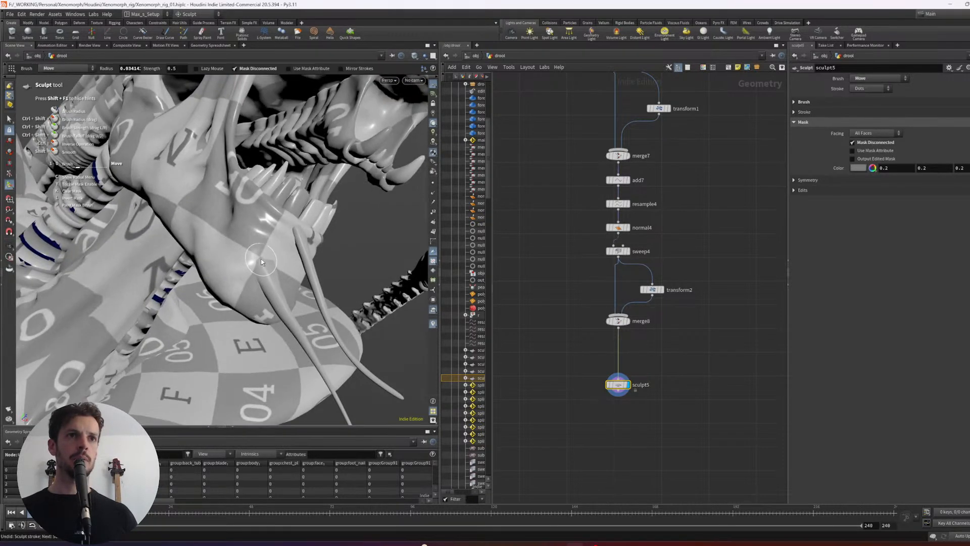
- Compare both chin strands with the film reference image from front, side and wider angles
{"action": "right_click_drag", "start_coordinate": [271, 251], "coordinate": [248, 268], "text": "alt"}
{"action": "left_click_drag", "start_coordinate": [248, 268], "coordinate": [256, 282], "text": "alt"}
{"action": "key", "text": "alt+Tab"}
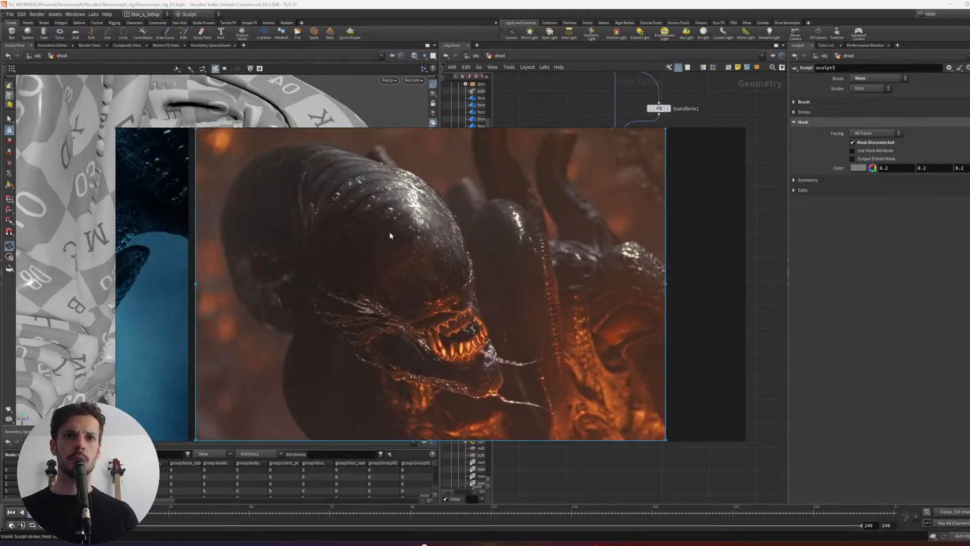
{"action": "key", "text": "alt+Tab"}
{"action": "right_click_drag", "start_coordinate": [372, 244], "coordinate": [313, 273], "text": "alt"}
{"action": "left_click_drag", "start_coordinate": [313, 273], "coordinate": [160, 270], "text": "alt"}
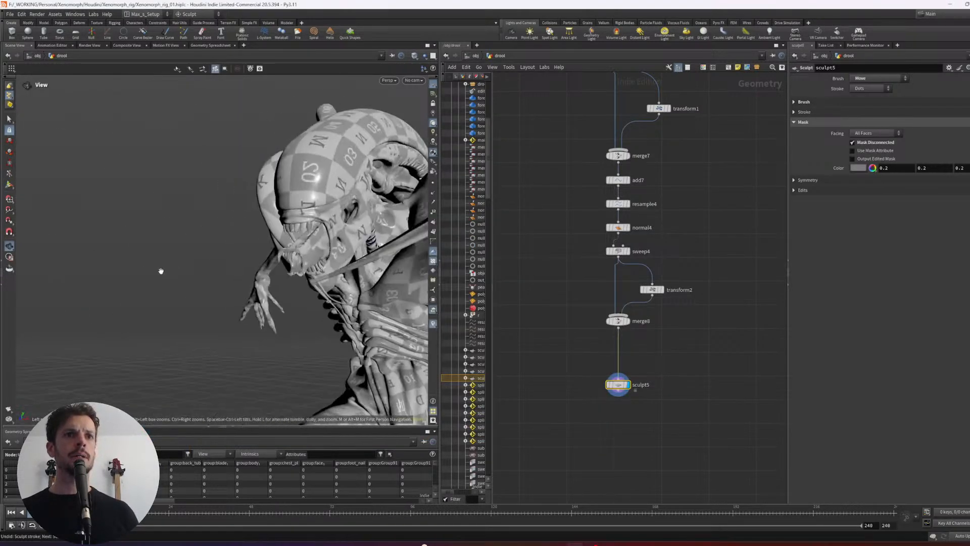
{"action": "right_click_drag", "start_coordinate": [160, 271], "coordinate": [199, 207], "text": "alt"}
{"action": "left_click_drag", "start_coordinate": [199, 207], "coordinate": [258, 217], "text": "alt"}
{"action": "right_click_drag", "start_coordinate": [258, 217], "coordinate": [283, 202], "text": "alt"}
{"action": "left_click_drag", "start_coordinate": [283, 202], "coordinate": [319, 242], "text": "alt"}
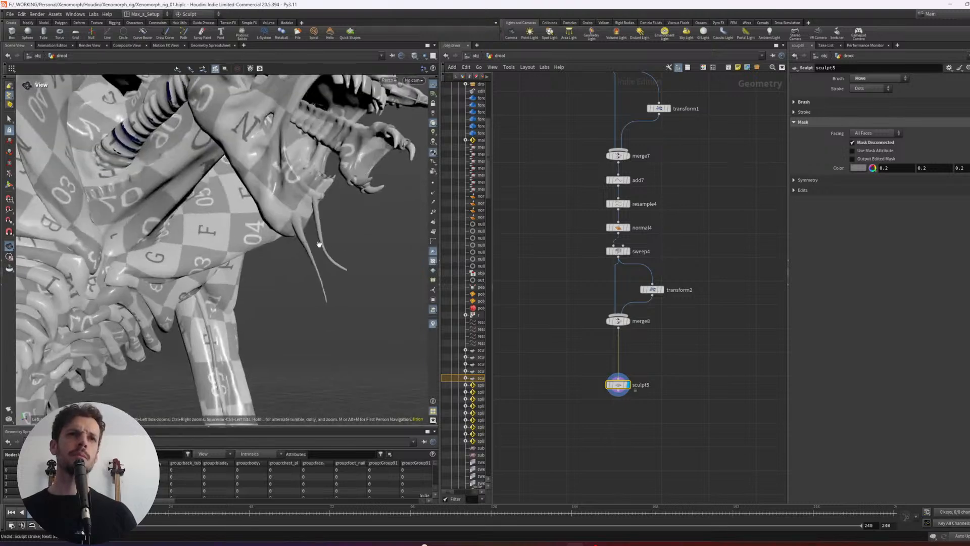
{"action": "right_click_drag", "start_coordinate": [319, 242], "coordinate": [320, 224], "text": "alt"}
- Thin and even out both hanging strands down to their tips with the Smooth brush
{"action": "key", "text": "shift"}
{"action": "left_click_drag", "start_coordinate": [314, 238], "coordinate": [267, 241], "text": "alt"}
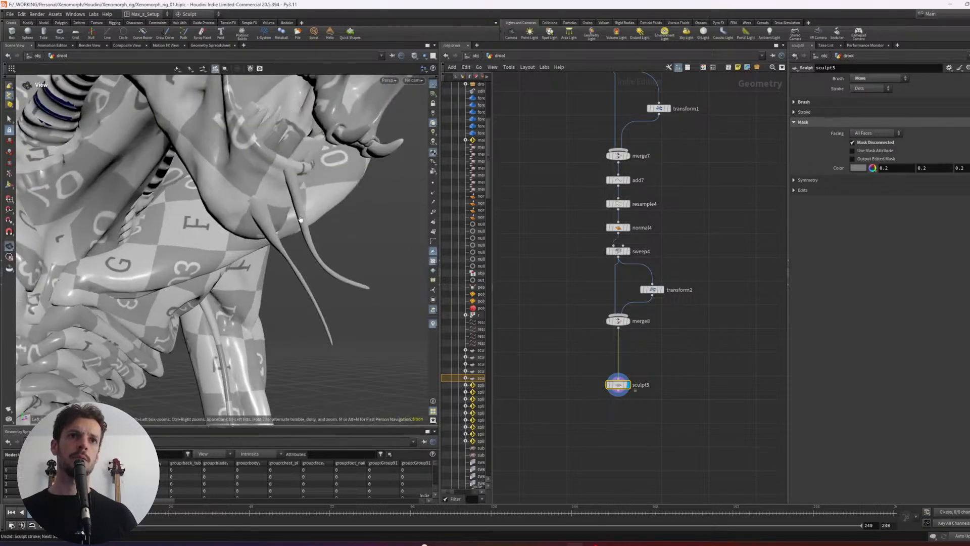
{"action": "key", "text": "shift"}
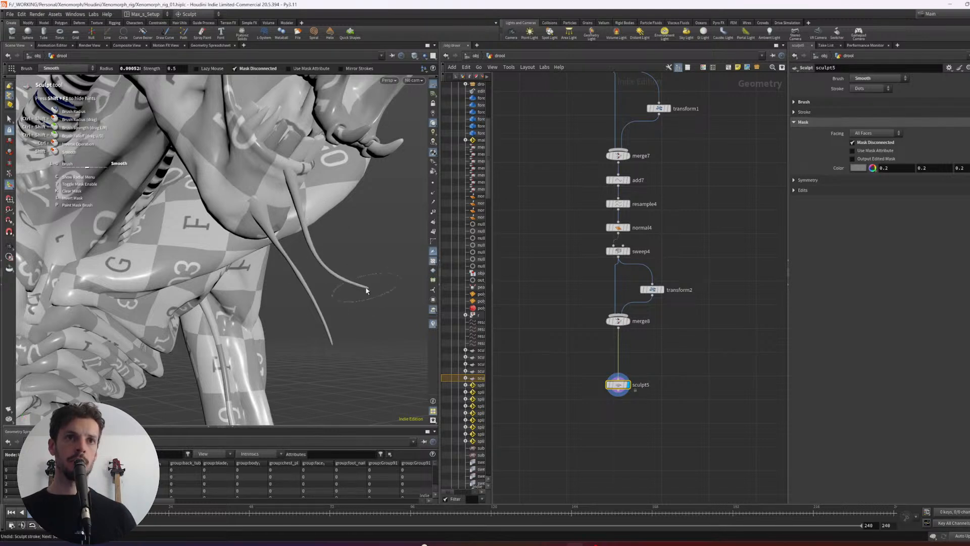
{"action": "key", "text": "shift"}
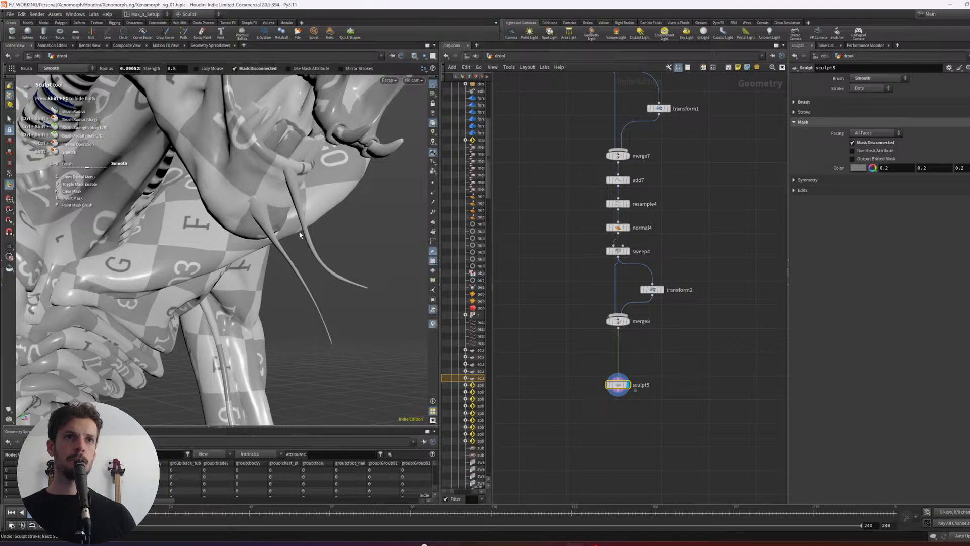
{"action": "mouse_move", "coordinate": [318, 233]}
{"action": "left_mouse_down", "text": "alt"}
{"action": "mouse_move", "coordinate": [130, 232]}
{"action": "mouse_move", "coordinate": [81, 252]}
{"action": "mouse_move", "coordinate": [303, 242]}
{"action": "left_mouse_up", "text": "alt"}
- Wire the sculpt5 output into the final merge of the drool network and display the out_saliva result
{"action": "middle_click_drag", "start_coordinate": [636, 421], "coordinate": [652, 404]}
{"action": "scroll", "coordinate": [652, 404], "scroll_direction": "down", "scroll_amount": 8}
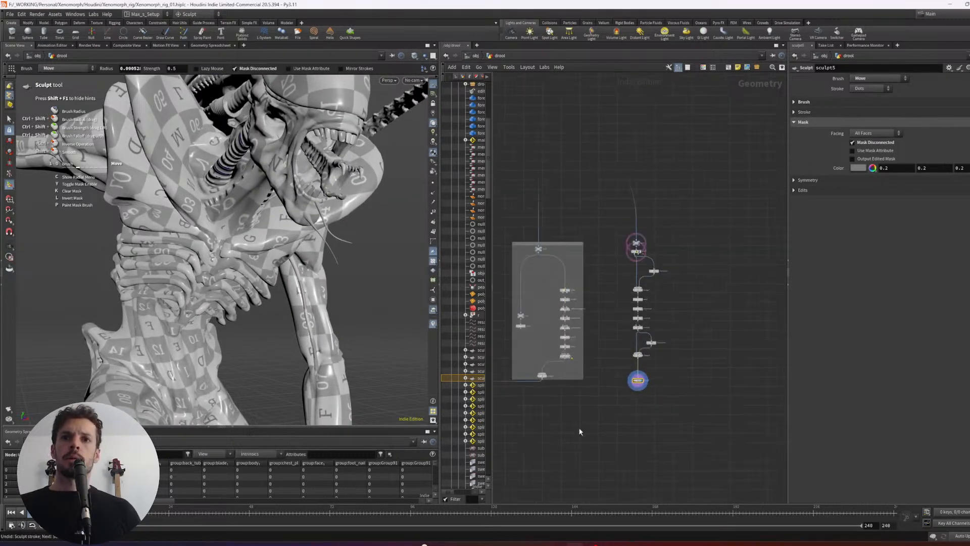
{"action": "left_click_drag", "start_coordinate": [613, 430], "coordinate": [590, 409]}
{"action": "left_click", "coordinate": [709, 381]}
{"action": "middle_click_drag", "start_coordinate": [665, 372], "coordinate": [606, 368]}
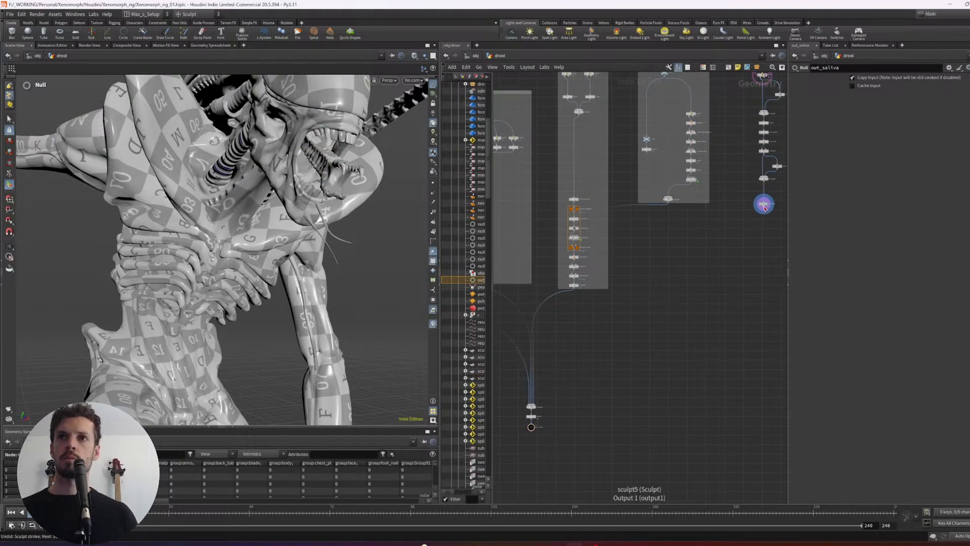
{"action": "left_click_drag", "start_coordinate": [766, 210], "coordinate": [524, 435]}
{"action": "left_click_drag", "start_coordinate": [323, 245], "coordinate": [200, 225], "text": "alt"}
{"action": "scroll", "coordinate": [217, 228], "scroll_direction": "down", "scroll_amount": 3}
{"action": "right_click_drag", "start_coordinate": [199, 225], "coordinate": [288, 247], "text": "alt"}
- Resume editing sculpt5 with the full saliva output displayed and refine the two chin strands with the Move and Smooth brushes
{"action": "middle_click_drag", "start_coordinate": [687, 263], "coordinate": [630, 311]}
{"action": "scroll", "coordinate": [711, 299], "scroll_direction": "up", "scroll_amount": 3}
{"action": "left_click", "coordinate": [705, 271]}
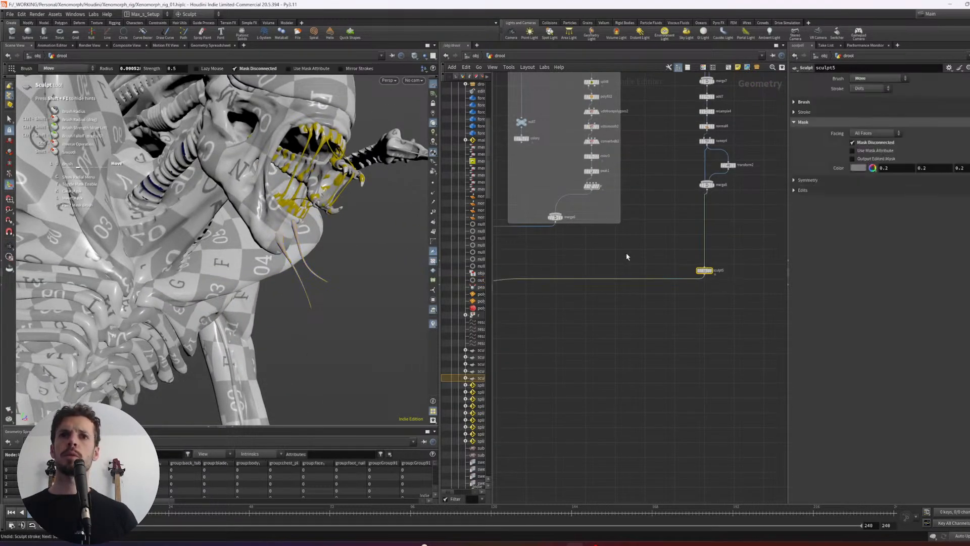
{"action": "right_click_drag", "start_coordinate": [277, 255], "coordinate": [306, 268], "text": "alt"}
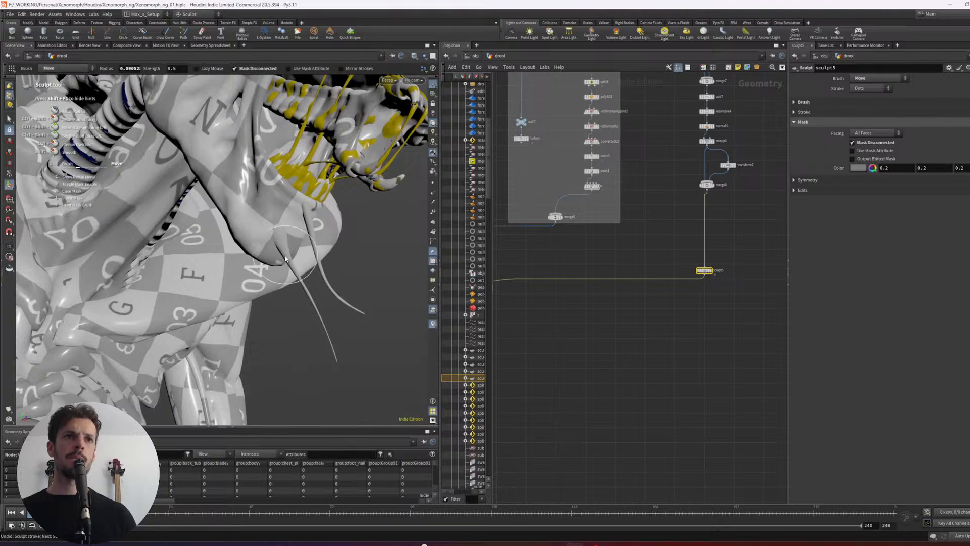
{"action": "left_click_drag", "start_coordinate": [290, 255], "coordinate": [305, 280], "text": "shift"}
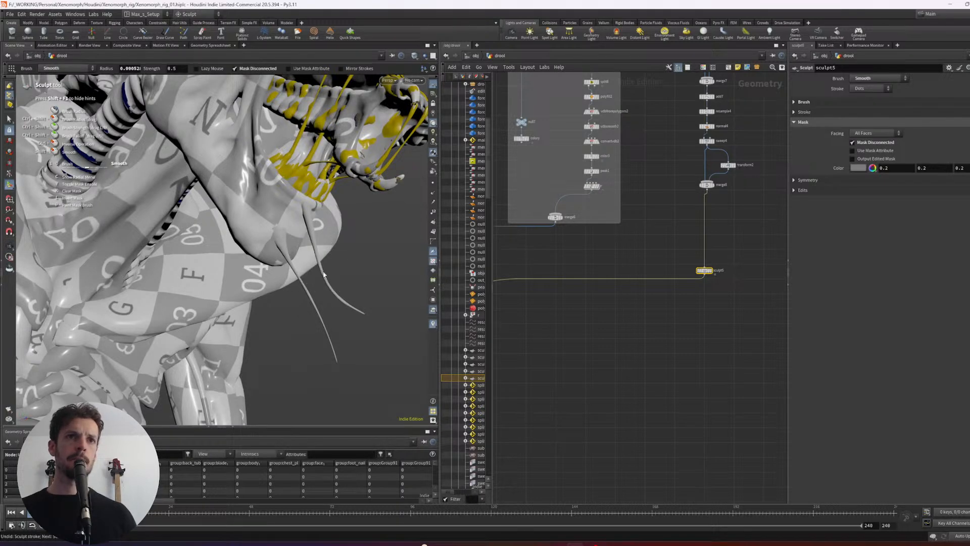
{"action": "mouse_move", "coordinate": [319, 287]}
{"action": "left_mouse_down", "text": "alt"}
{"action": "mouse_move", "coordinate": [172, 242]}
{"action": "mouse_move", "coordinate": [141, 203]}
{"action": "mouse_move", "coordinate": [96, 200]}
{"action": "left_mouse_up", "text": "alt"}
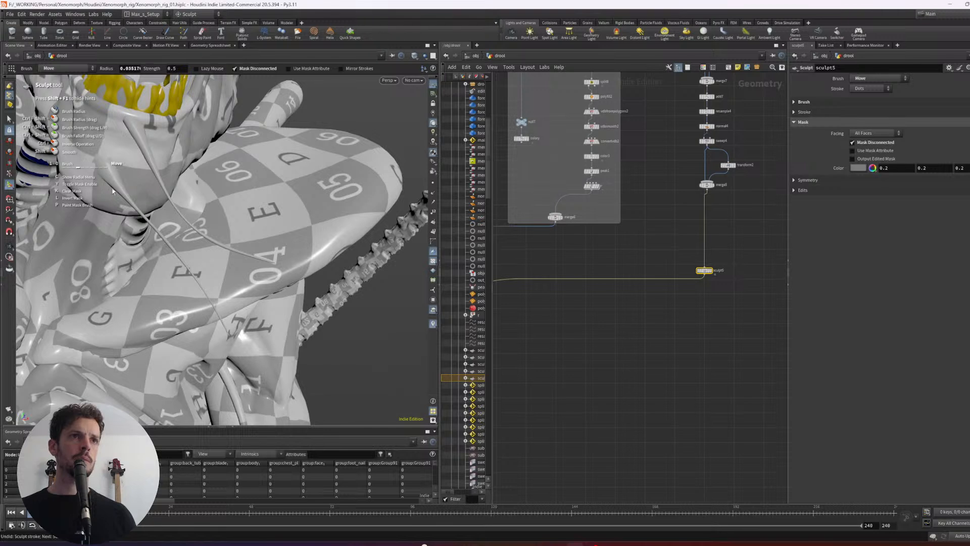
- Thicken the lower strand near its root on the chin with the Inflate brush at a radius of about 0.035
{"action": "right_click", "coordinate": [119, 188]}
{"action": "right_click", "coordinate": [121, 190]}
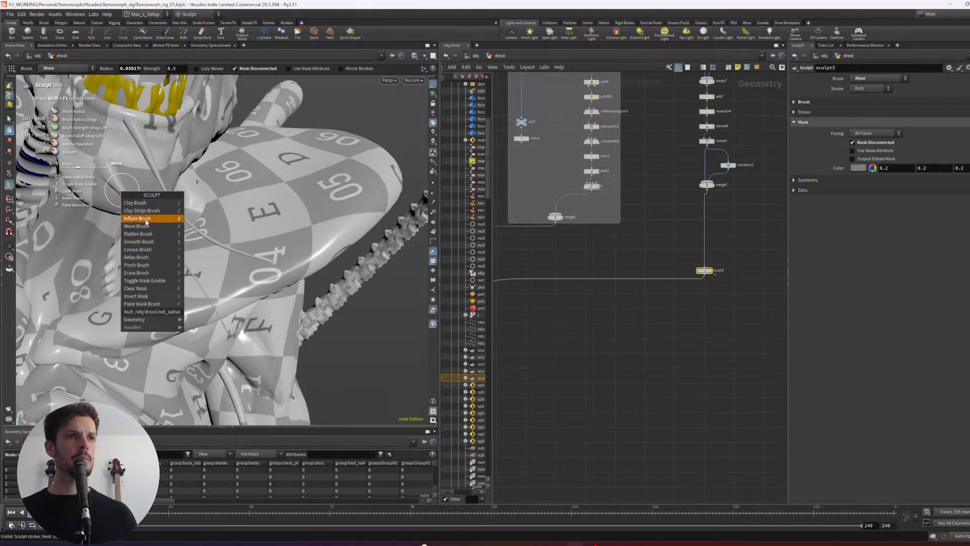
{"action": "left_click", "coordinate": [143, 219]}
{"action": "left_click_drag", "start_coordinate": [127, 200], "coordinate": [116, 195], "text": "ctrl+shift"}
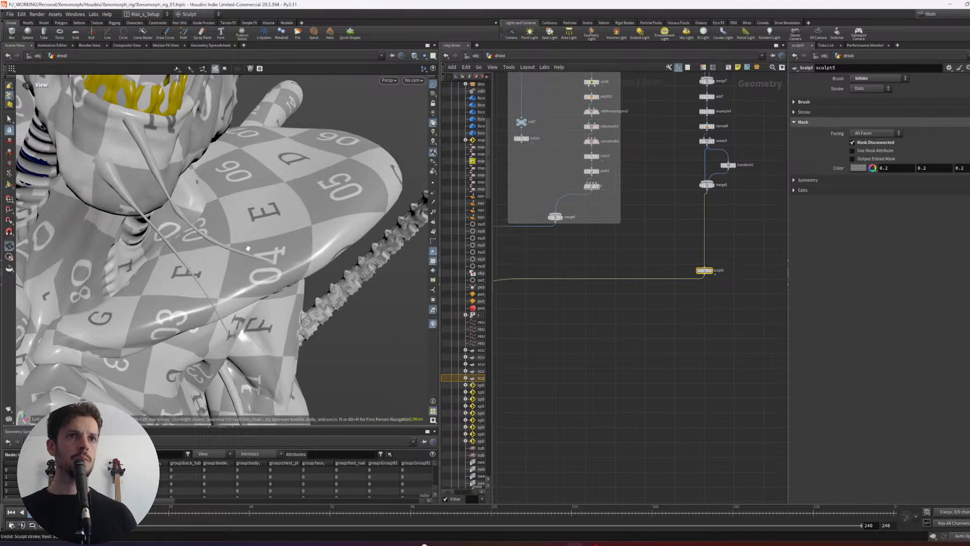
{"action": "left_click_drag", "start_coordinate": [270, 266], "coordinate": [253, 203], "text": "alt"}
{"action": "left_click_drag", "start_coordinate": [230, 250], "coordinate": [181, 258], "text": "alt"}
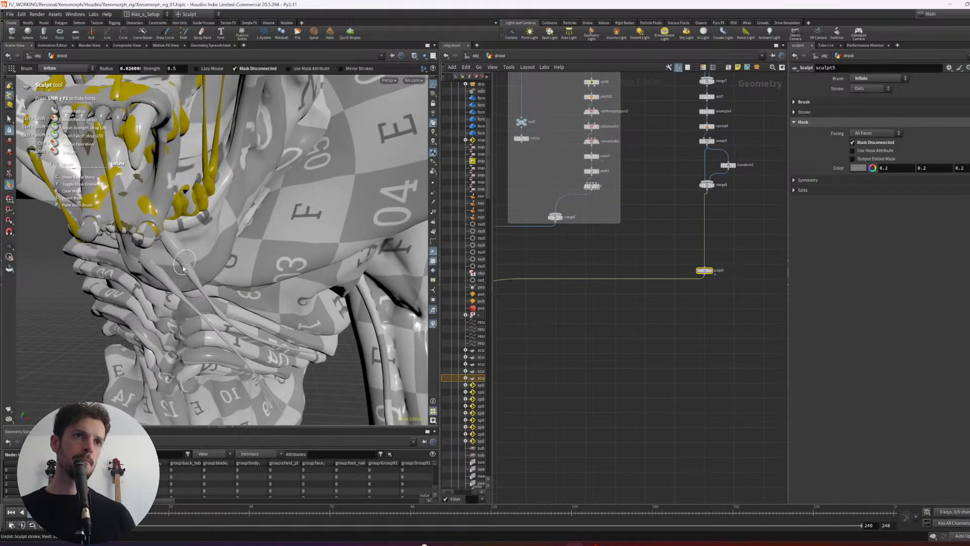
- Switch the viewport to shadowed lighting and alternate Inflate and Smooth strokes along the lower strand at a radius of about 0.026
{"action": "left_click", "coordinate": [433, 144]}
{"action": "mouse_move", "coordinate": [162, 305]}
{"action": "left_mouse_down", "text": "alt"}
{"action": "mouse_move", "coordinate": [183, 258]}
{"action": "mouse_move", "coordinate": [256, 174]}
{"action": "mouse_move", "coordinate": [244, 175]}
{"action": "left_mouse_up", "text": "alt"}
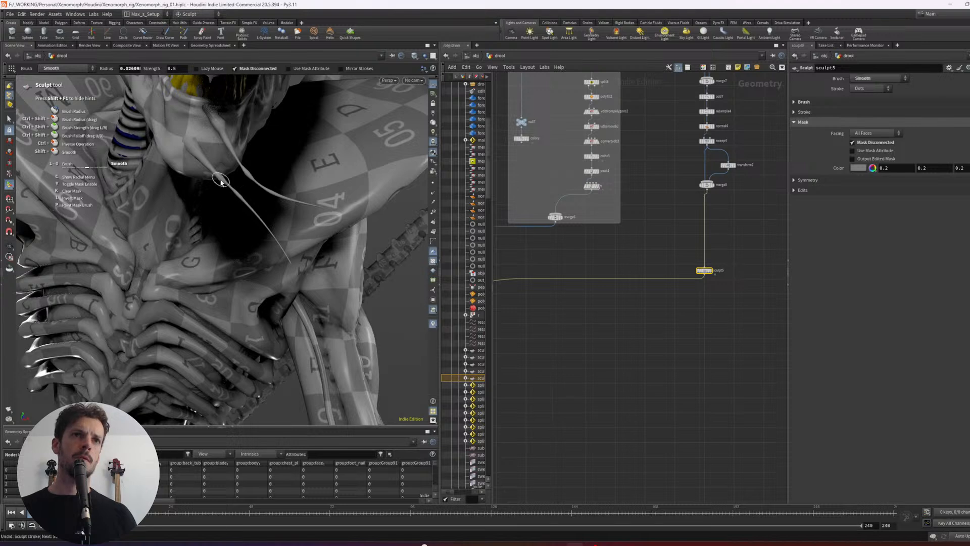
{"action": "left_click_drag", "start_coordinate": [249, 208], "coordinate": [266, 227]}
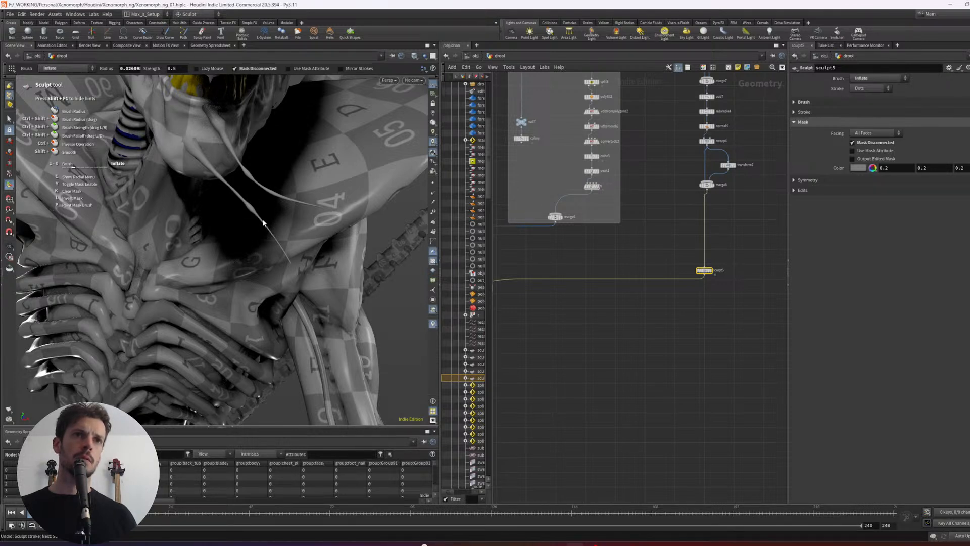
{"action": "left_click_drag", "start_coordinate": [266, 229], "coordinate": [301, 206], "text": "alt"}
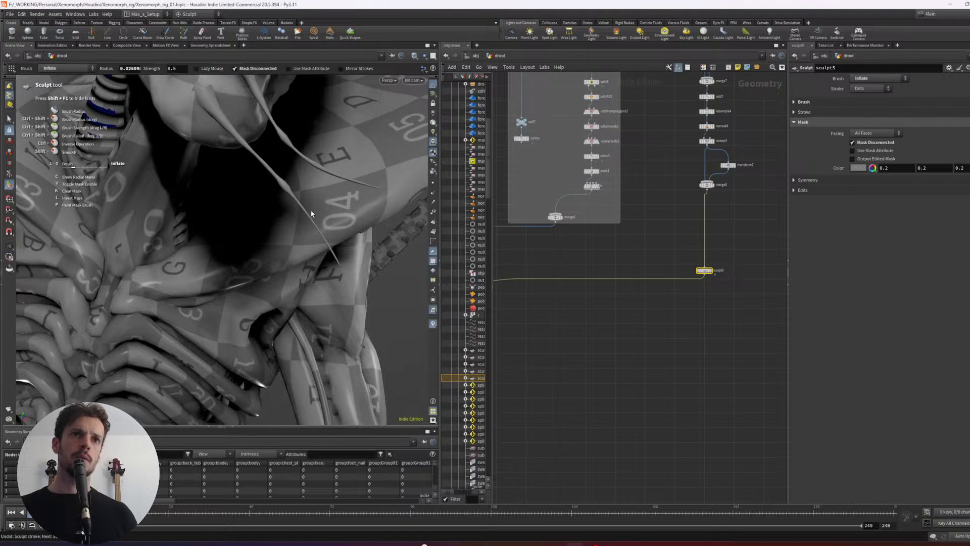
{"action": "key", "text": "shift"}
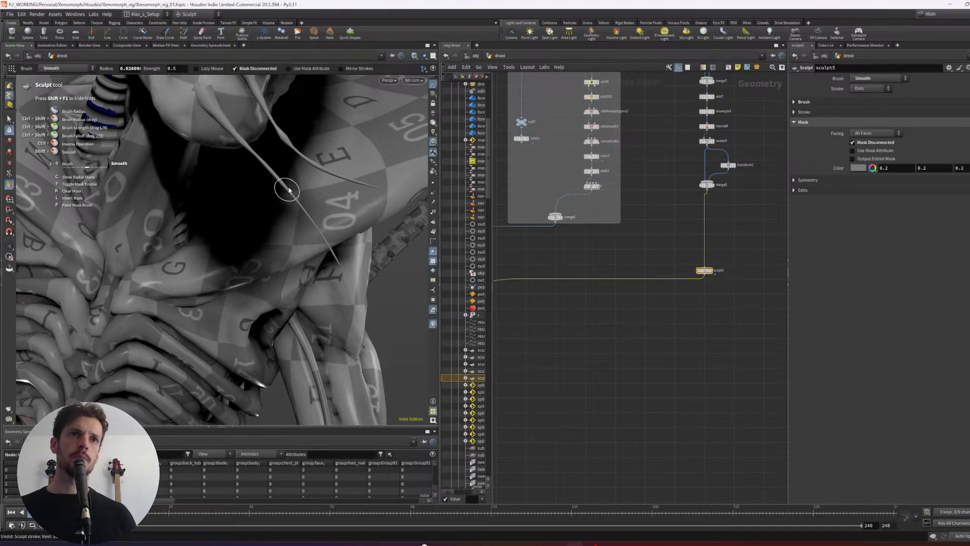
{"action": "key", "text": "shift"}
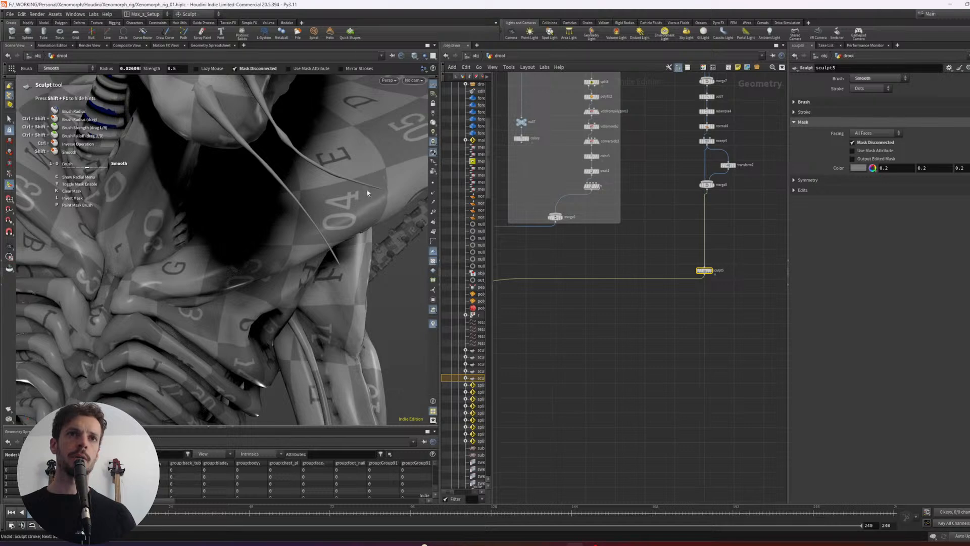
- Examine the chin strands together with the rest of the drool from full-body and close-up angles
{"action": "left_click_drag", "start_coordinate": [367, 193], "coordinate": [278, 228], "text": "alt"}
{"action": "right_click_drag", "start_coordinate": [277, 228], "coordinate": [123, 258], "text": "alt"}
{"action": "mouse_move", "coordinate": [123, 259]}
{"action": "left_mouse_down", "text": "alt"}
{"action": "mouse_move", "coordinate": [259, 245]}
{"action": "mouse_move", "coordinate": [253, 283]}
{"action": "mouse_move", "coordinate": [191, 356]}
{"action": "mouse_move", "coordinate": [288, 361]}
{"action": "left_mouse_up", "text": "alt"}
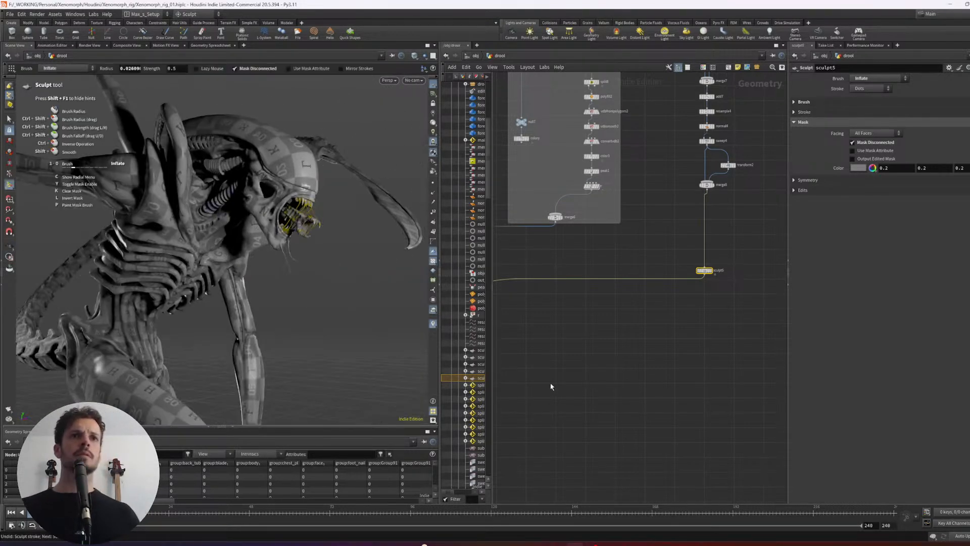
{"action": "mouse_move", "coordinate": [320, 298]}
{"action": "left_mouse_down", "text": "alt"}
{"action": "mouse_move", "coordinate": [246, 251]}
{"action": "mouse_move", "coordinate": [156, 249]}
{"action": "mouse_move", "coordinate": [199, 291]}
{"action": "mouse_move", "coordinate": [305, 277]}
{"action": "mouse_move", "coordinate": [245, 268]}
{"action": "left_mouse_up", "text": "alt"}
{"action": "right_click_drag", "start_coordinate": [246, 268], "coordinate": [327, 254], "text": "alt"}
{"action": "mouse_move", "coordinate": [327, 255]}
{"action": "left_mouse_down", "text": "alt"}
{"action": "mouse_move", "coordinate": [302, 271]}
{"action": "mouse_move", "coordinate": [309, 277]}
{"action": "left_mouse_up", "text": "alt"}
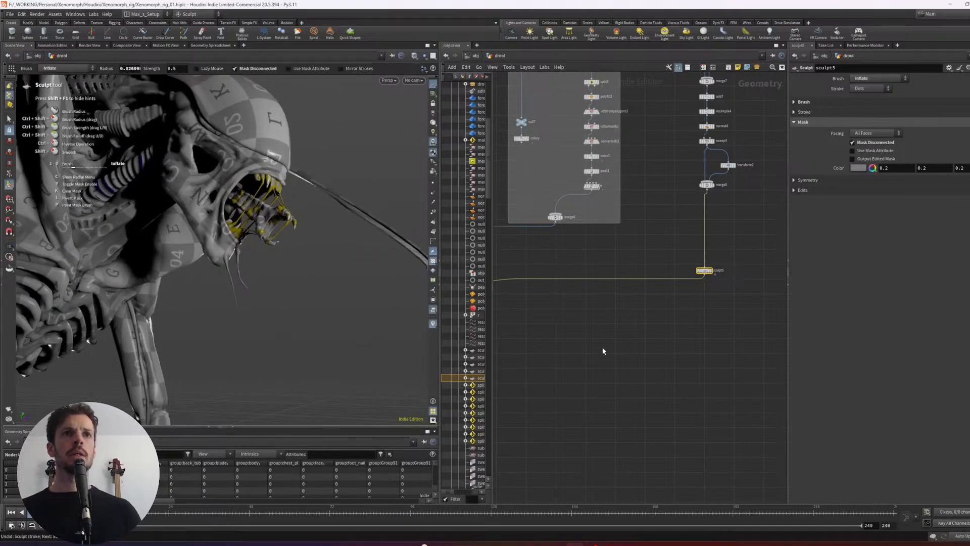
{"action": "left_click", "coordinate": [668, 341]}
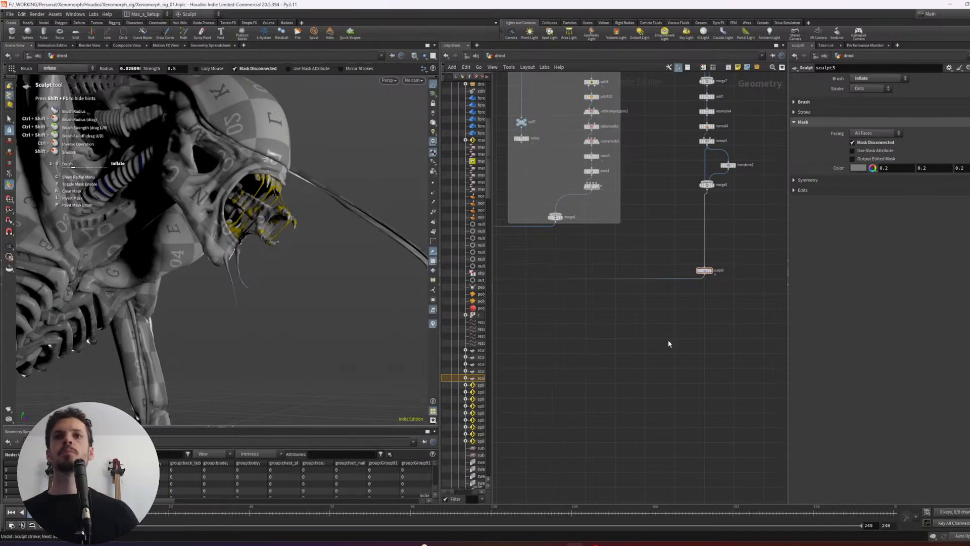
{"action": "scroll", "coordinate": [641, 346], "scroll_direction": "down", "scroll_amount": 2}
{"action": "middle_click_drag", "start_coordinate": [617, 348], "coordinate": [646, 331]}
{"action": "mouse_move", "coordinate": [323, 237]}
{"action": "left_mouse_down", "text": "alt"}
{"action": "mouse_move", "coordinate": [226, 221]}
{"action": "mouse_move", "coordinate": [312, 205]}
{"action": "left_mouse_up", "text": "alt"}
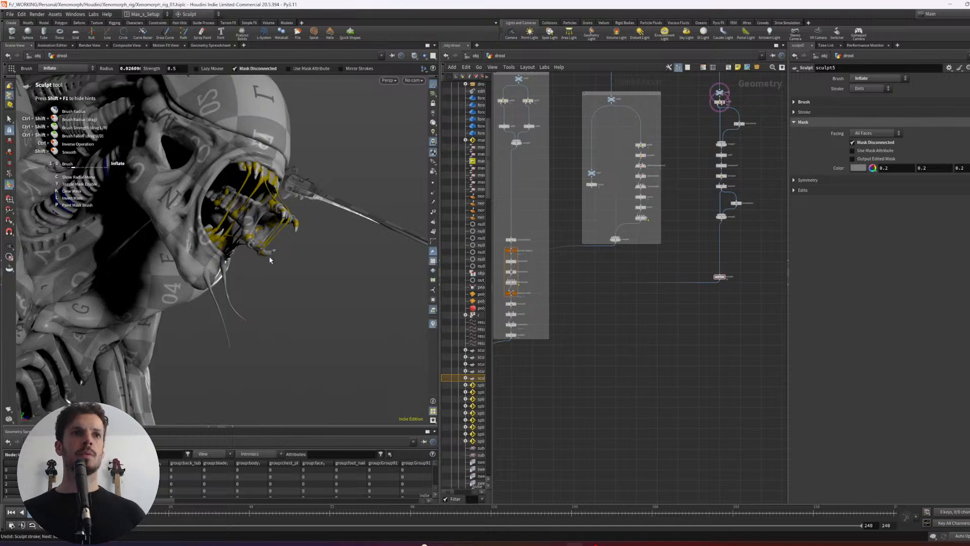
{"action": "right_click_drag", "start_coordinate": [269, 260], "coordinate": [245, 256], "text": "alt"}
{"action": "left_click_drag", "start_coordinate": [244, 256], "coordinate": [187, 281], "text": "alt"}
- Place a new Add node in the empty network area below the last drool branch
{"action": "middle_click_drag", "start_coordinate": [603, 360], "coordinate": [675, 327]}
{"action": "scroll", "coordinate": [619, 348], "scroll_direction": "down", "scroll_amount": 2}
{"action": "scroll", "coordinate": [620, 349], "scroll_direction": "up", "scroll_amount": 2}
{"action": "left_click_drag", "start_coordinate": [263, 276], "coordinate": [344, 283], "text": "alt"}
{"action": "key", "text": "Tab"}
{"action": "type", "text": "add"}
{"action": "key", "text": "Return"}
{"action": "left_click", "coordinate": [703, 370]}
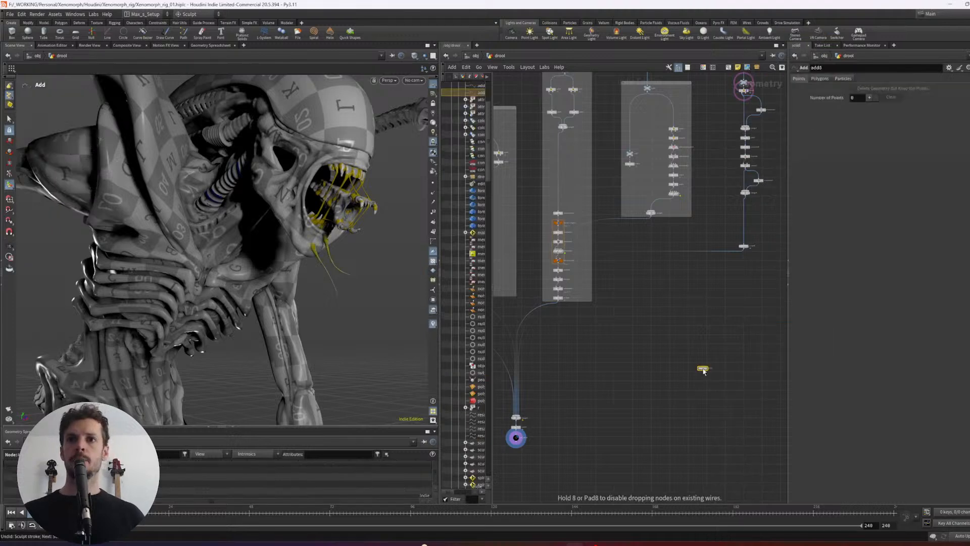
- Give the new Add node one point and move it up from the origin to the Xenomorph's head
{"action": "key", "text": "h"}
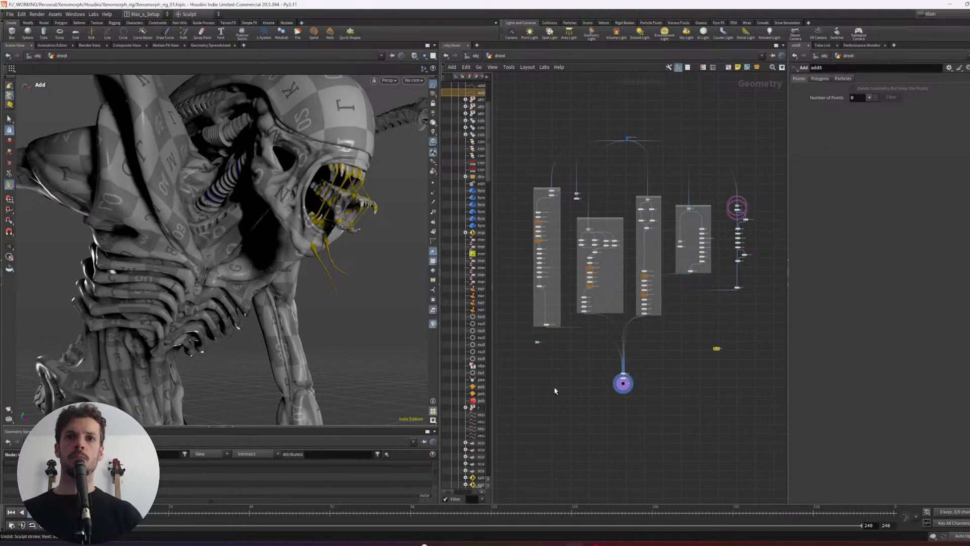
{"action": "key", "text": "h"}
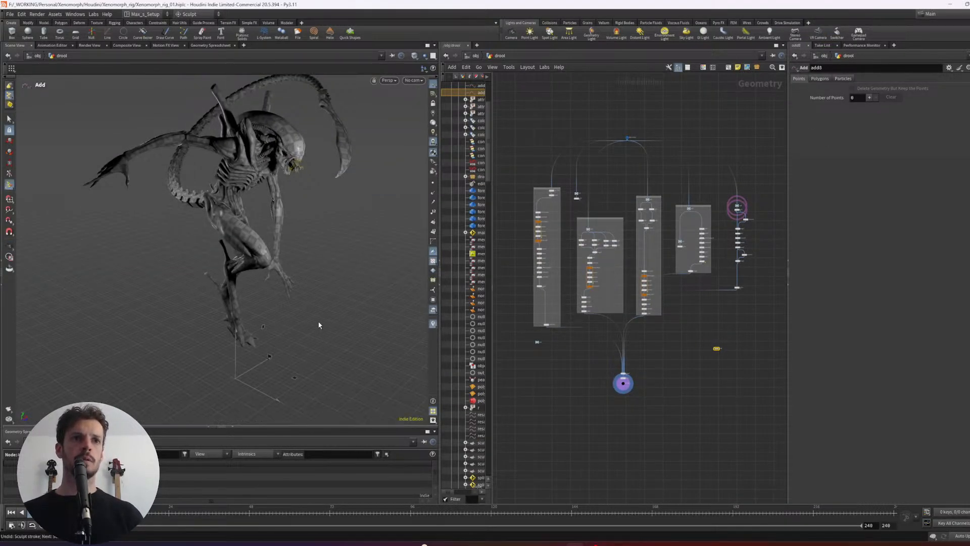
{"action": "left_click_drag", "start_coordinate": [308, 361], "coordinate": [369, 324], "text": "alt"}
{"action": "left_click", "coordinate": [869, 98]}
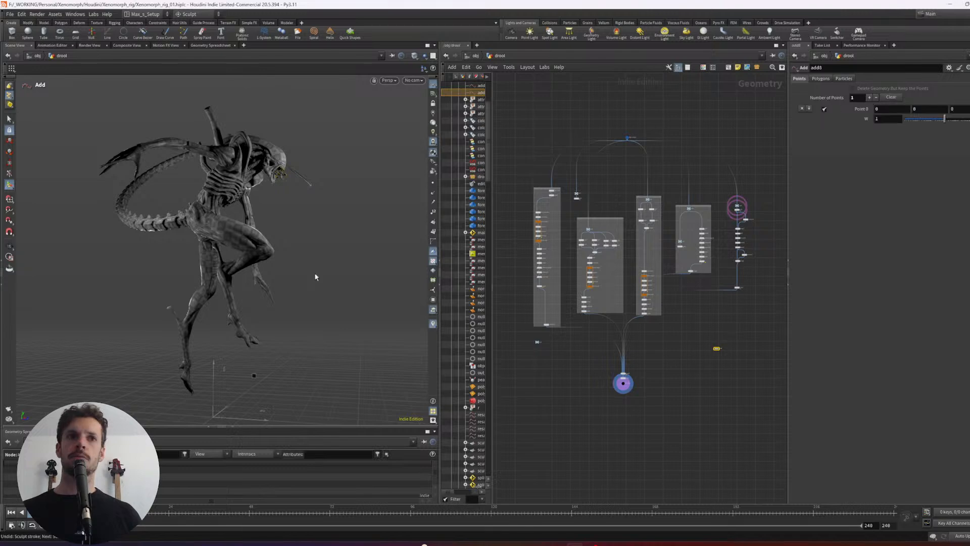
{"action": "middle_click_drag", "start_coordinate": [303, 304], "coordinate": [371, 71]}
{"action": "right_click_drag", "start_coordinate": [311, 144], "coordinate": [465, 155], "text": "alt"}
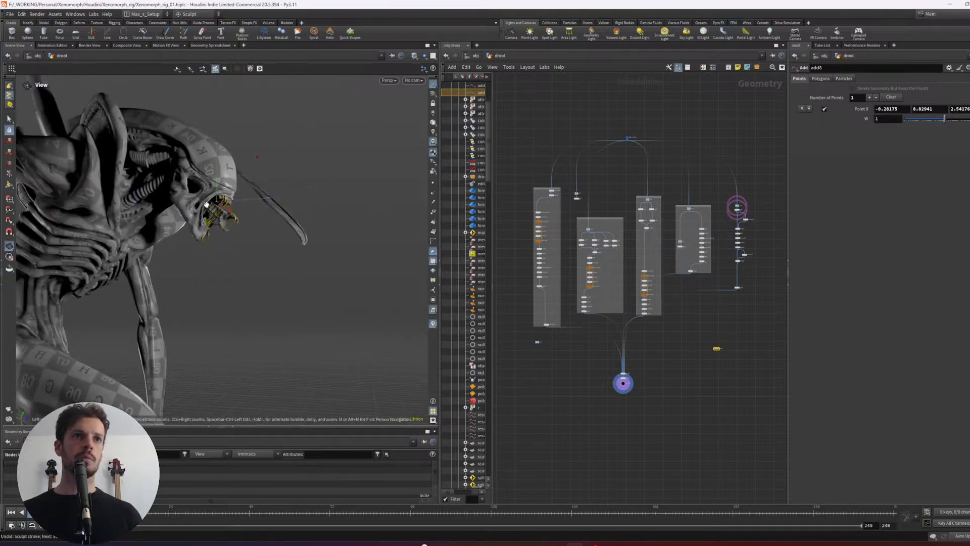
- Refine the added point's position near the Xenomorph's mouth to about -0.155, 8.51, 2.91, checking it from several angles
{"action": "right_click_drag", "start_coordinate": [204, 202], "coordinate": [338, 177], "text": "alt"}
{"action": "middle_click_drag", "start_coordinate": [338, 177], "coordinate": [343, 178]}
{"action": "right_click_drag", "start_coordinate": [402, 270], "coordinate": [222, 293], "text": "alt"}
{"action": "left_click_drag", "start_coordinate": [222, 294], "coordinate": [268, 263], "text": "alt"}
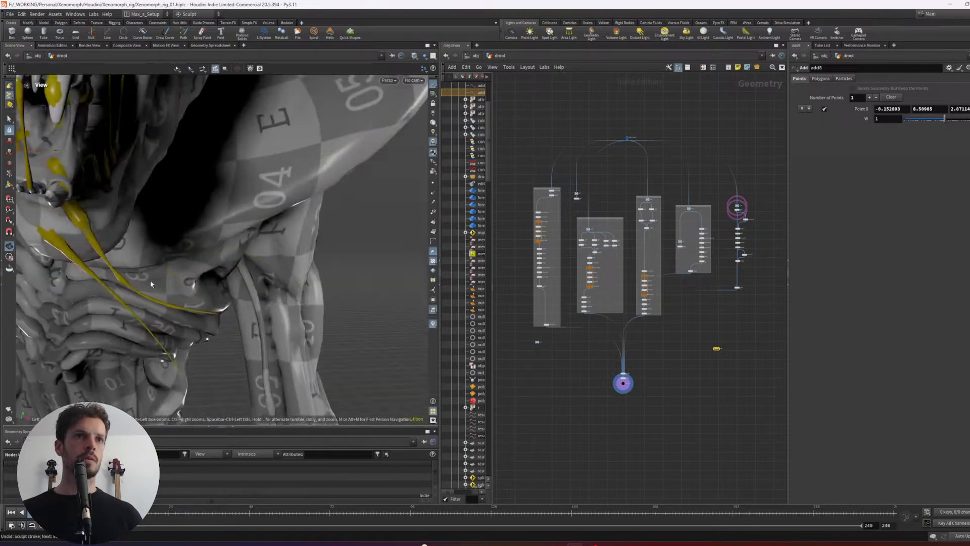
{"action": "key", "text": "space+f"}
{"action": "right_click_drag", "start_coordinate": [297, 263], "coordinate": [187, 256], "text": "alt"}
{"action": "left_click_drag", "start_coordinate": [290, 253], "coordinate": [230, 264], "text": "alt"}
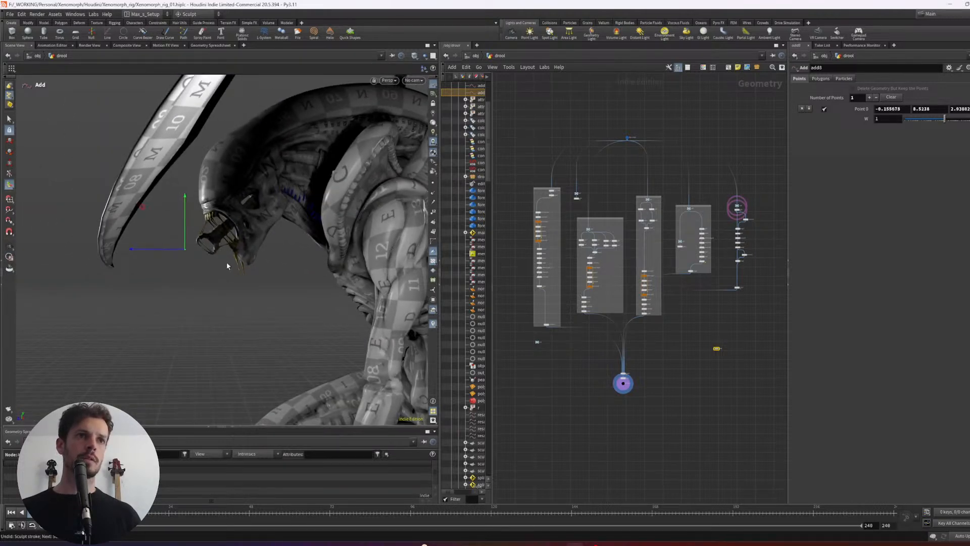
- Add a Transform node after add8 and offset its point by about 0.001, -0.139 and -0.096
{"action": "key", "text": "f"}
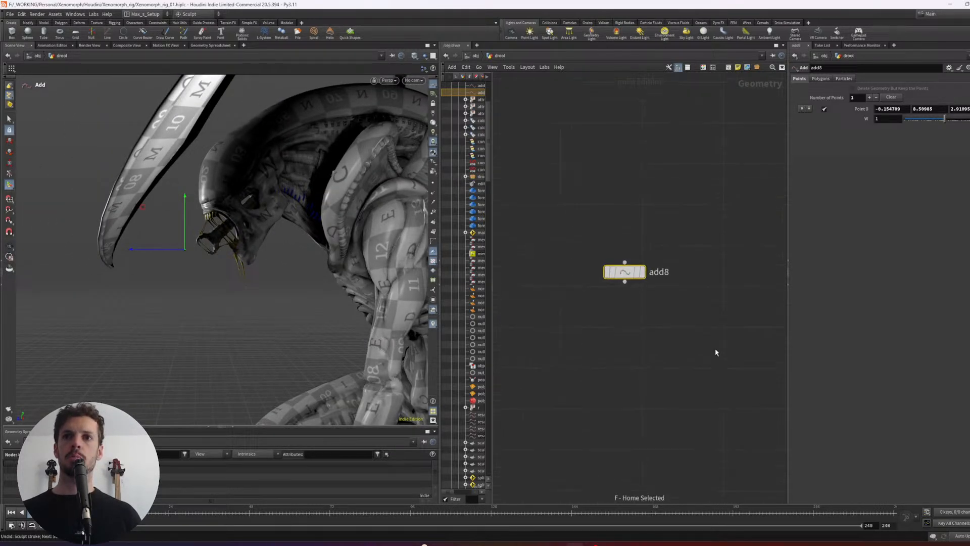
{"action": "key", "text": "Tab"}
{"action": "type", "text": "tran"}
{"action": "key", "text": "Return"}
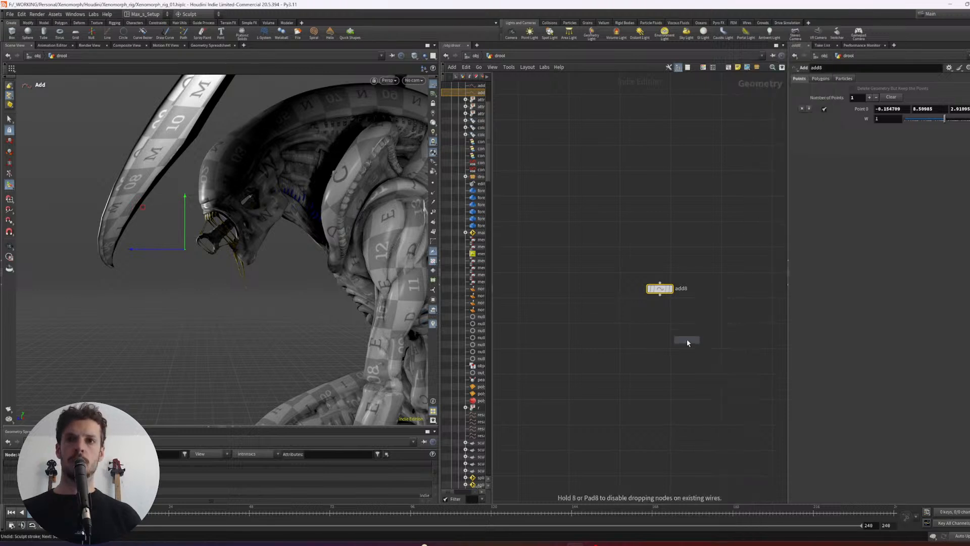
{"action": "left_click", "coordinate": [686, 339]}
{"action": "left_click", "coordinate": [684, 327]}
{"action": "left_click_drag", "start_coordinate": [686, 339], "coordinate": [710, 333]}
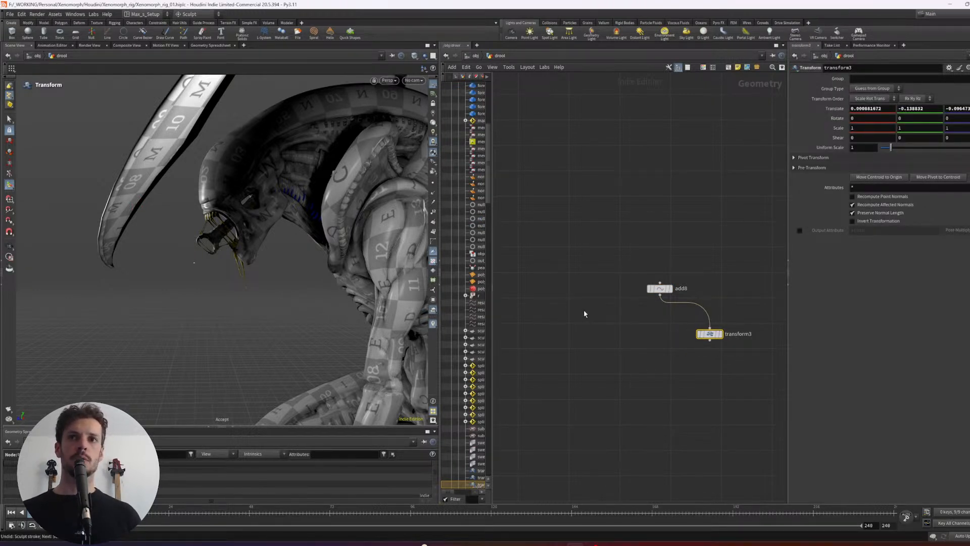
- Merge the add8 point with the transform3 point and display the Merge node
{"action": "left_click", "coordinate": [657, 288]}
{"action": "left_click", "coordinate": [713, 335], "text": "shift"}
{"action": "left_click_drag", "start_coordinate": [709, 340], "coordinate": [661, 373], "text": "alt"}
{"action": "left_click_drag", "start_coordinate": [624, 390], "coordinate": [666, 363]}
{"action": "key", "text": "r"}
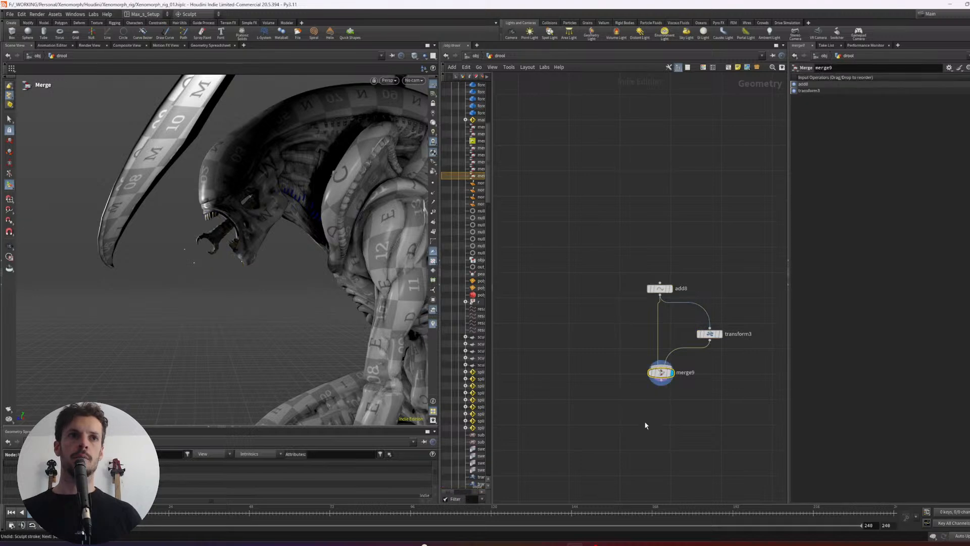
{"action": "left_click_drag", "start_coordinate": [216, 278], "coordinate": [202, 257]}
- Duplicate transform3, feed the copy from add8, and wire it into merge9 as a third input, undoing the stray rewiring
{"action": "left_click", "coordinate": [713, 335]}
{"action": "middle_click_drag", "start_coordinate": [720, 359], "coordinate": [650, 344]}
{"action": "left_click_drag", "start_coordinate": [640, 318], "coordinate": [700, 326], "text": "alt"}
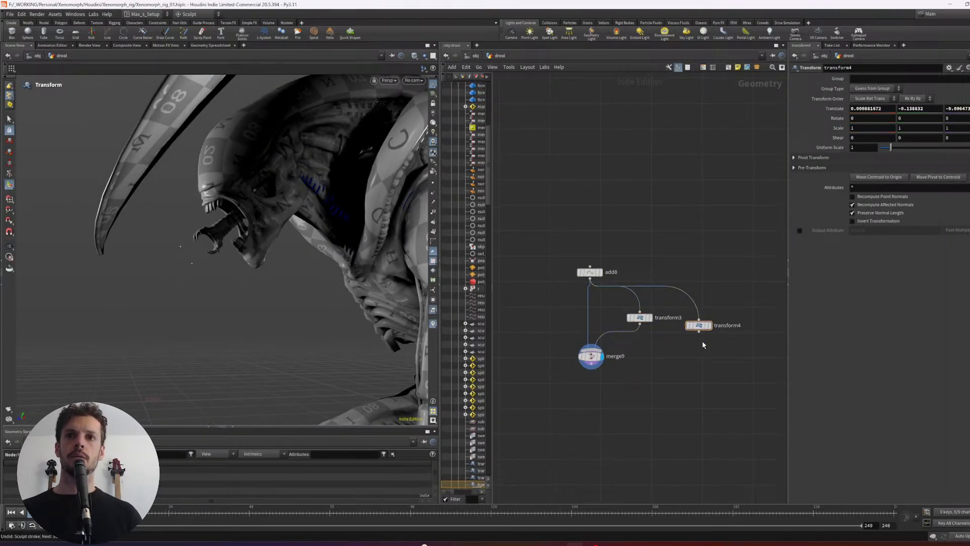
{"action": "left_click", "coordinate": [698, 335]}
{"action": "left_click", "coordinate": [703, 359]}
{"action": "left_click", "coordinate": [699, 318]}
{"action": "left_click", "coordinate": [592, 363]}
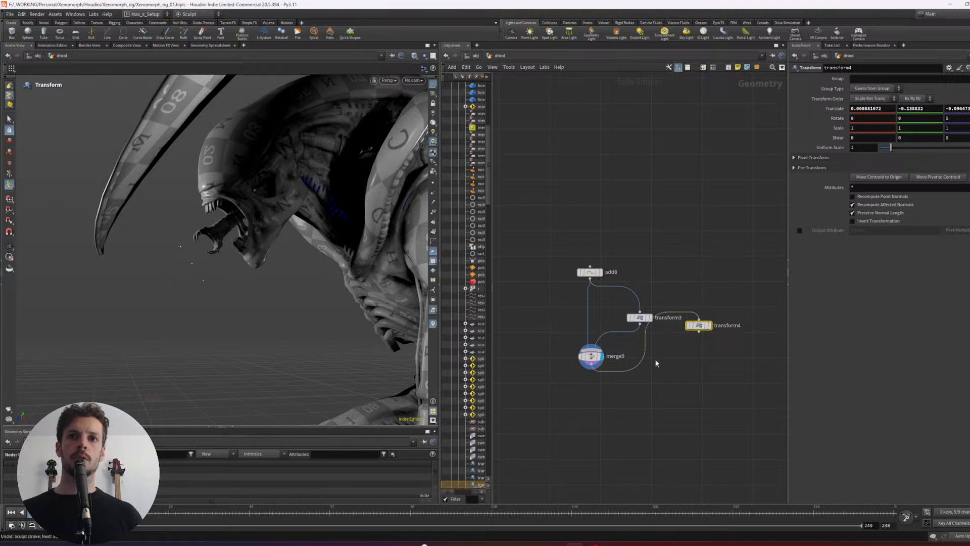
{"action": "key", "text": "ctrl+z"}
{"action": "key", "text": "ctrl+z"}
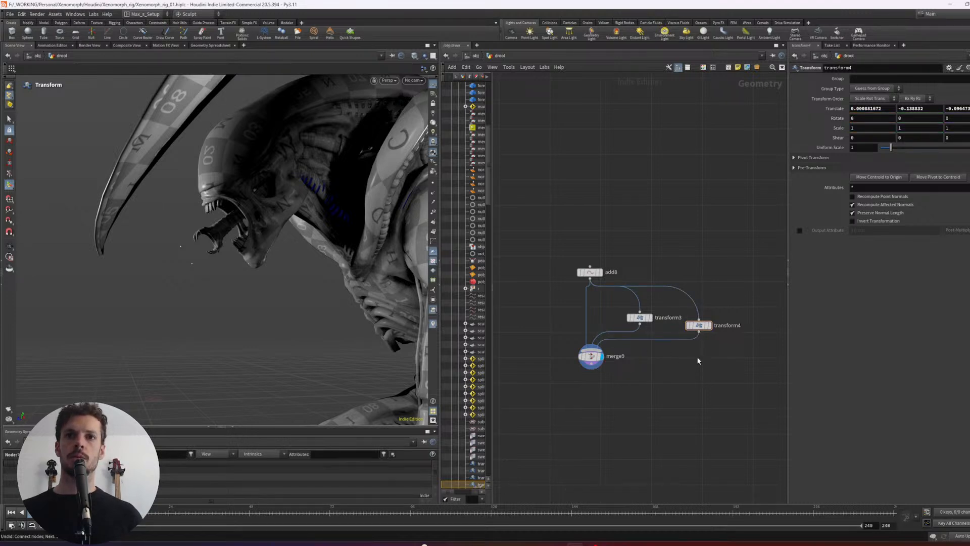
- Set the Pivot Translate of transform4 to $CEX, $CEY and $CEZ
{"action": "left_click_drag", "start_coordinate": [232, 314], "coordinate": [298, 331], "text": "alt"}
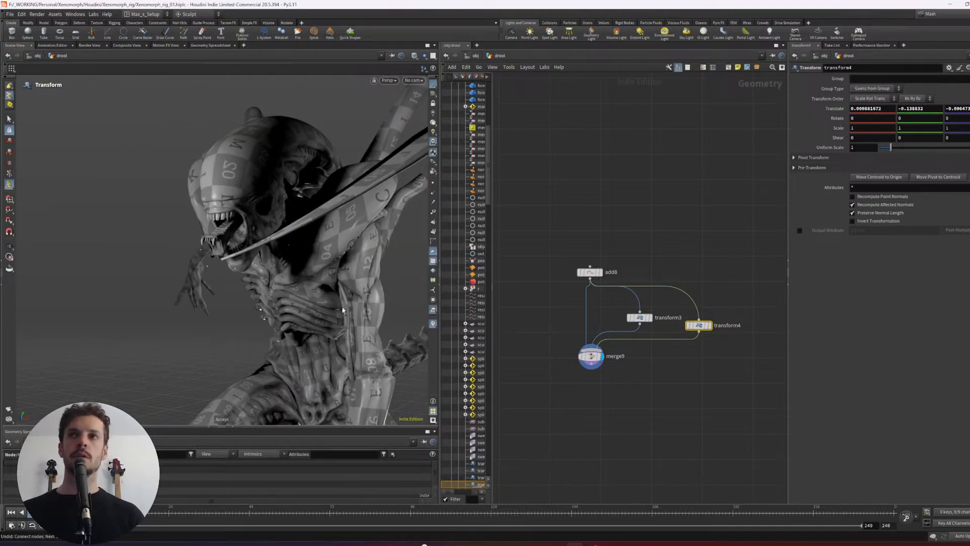
{"action": "left_click", "coordinate": [809, 158]}
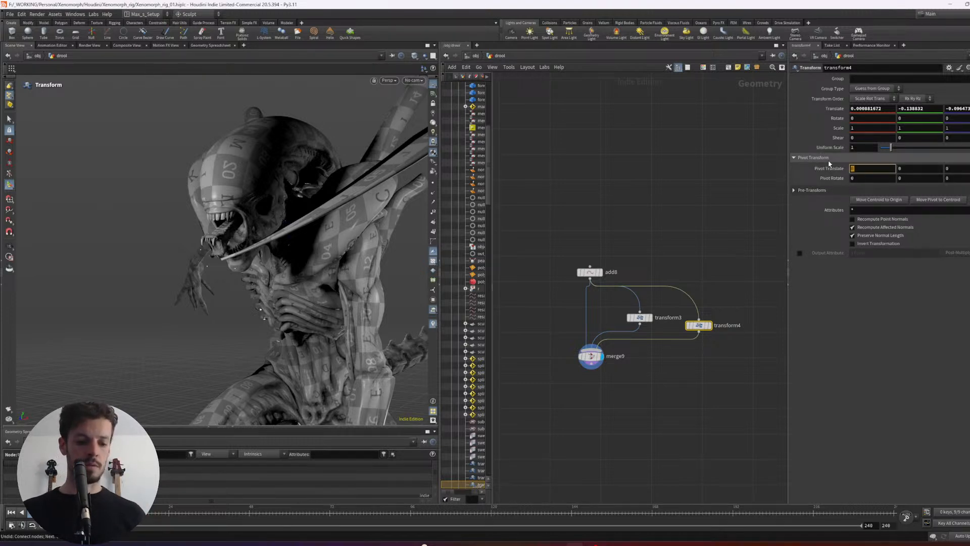
{"action": "type", "text": "$CEX"}
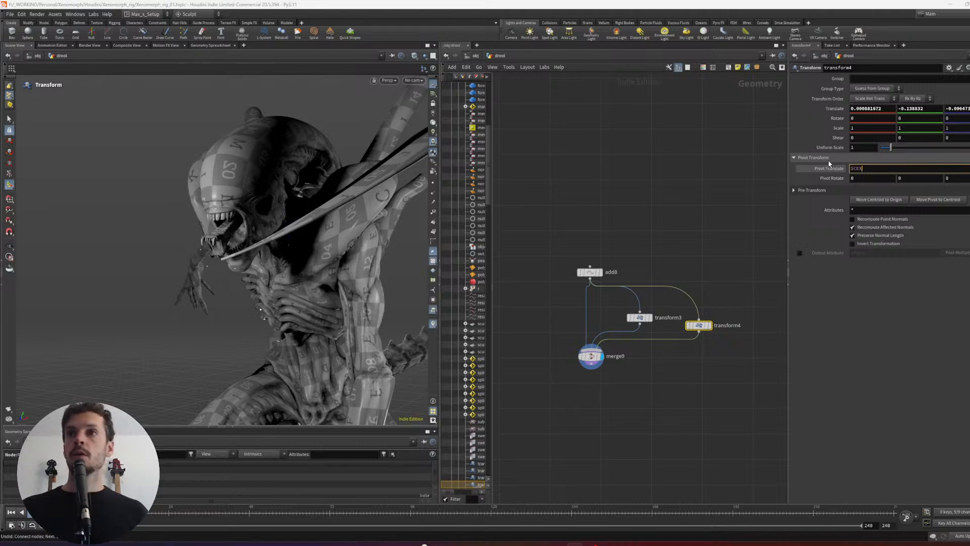
{"action": "key", "text": "Tab"}
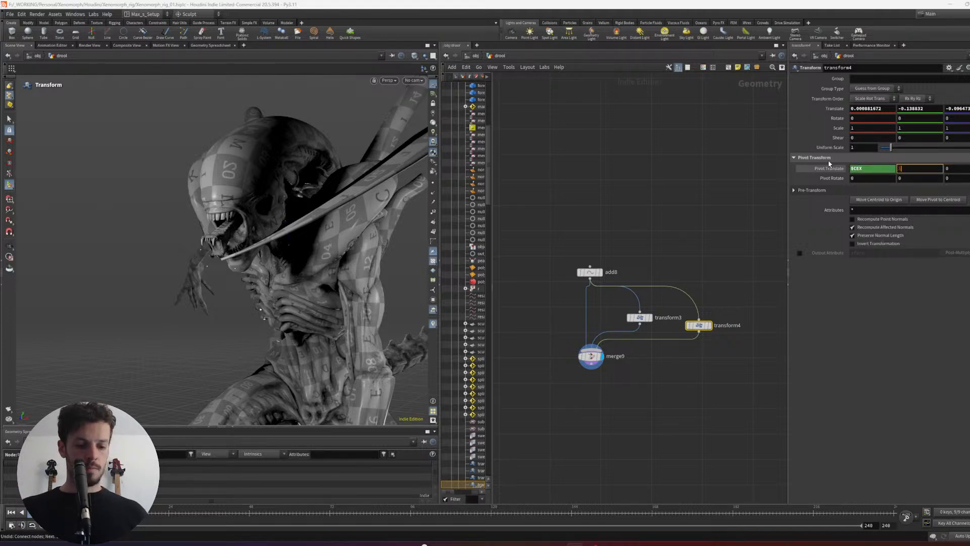
{"action": "type", "text": "$CEY"}
{"action": "key", "text": "Tab"}
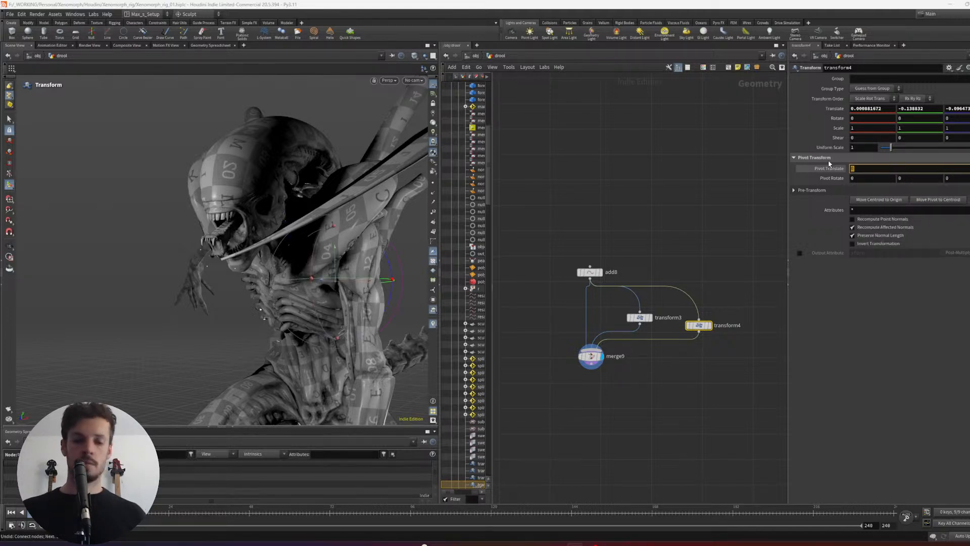
{"action": "type", "text": "$CEZ"}
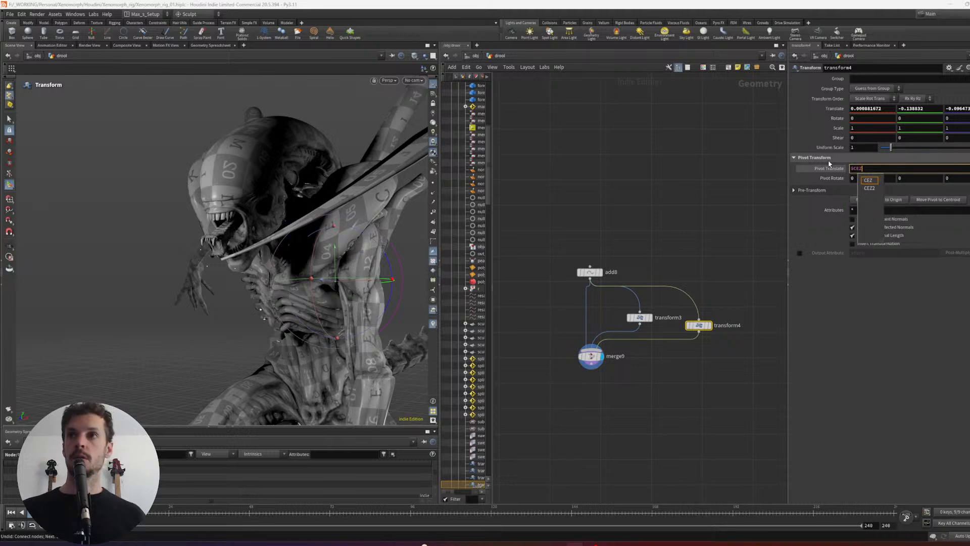
{"action": "key", "text": "Return"}
- Reset all Translate values of transform4 to 0
{"action": "left_click_drag", "start_coordinate": [888, 107], "coordinate": [796, 101]}
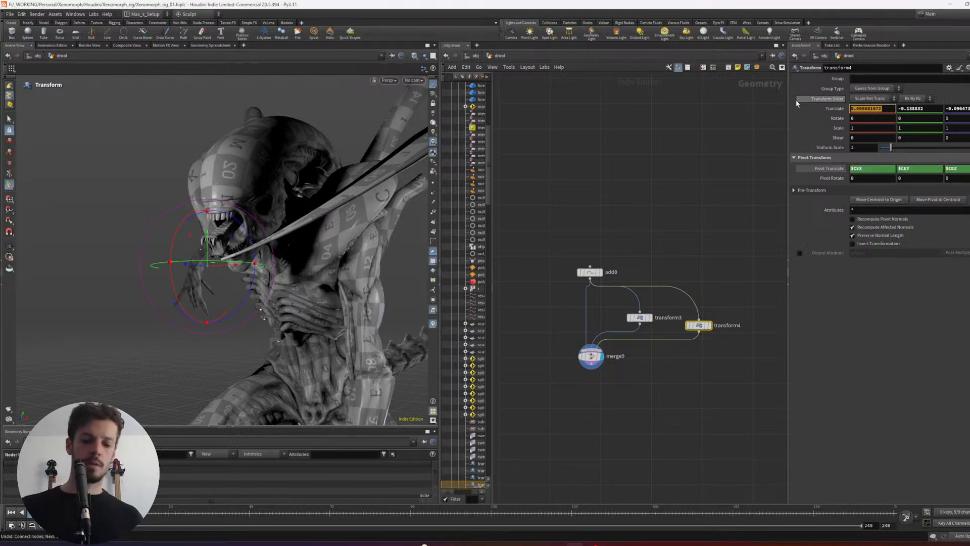
{"action": "type", "text": "0"}
{"action": "key", "text": "Tab"}
{"action": "type", "text": "0"}
{"action": "key", "text": "Tab"}
{"action": "type", "text": "0"}
{"action": "key", "text": "Return"}
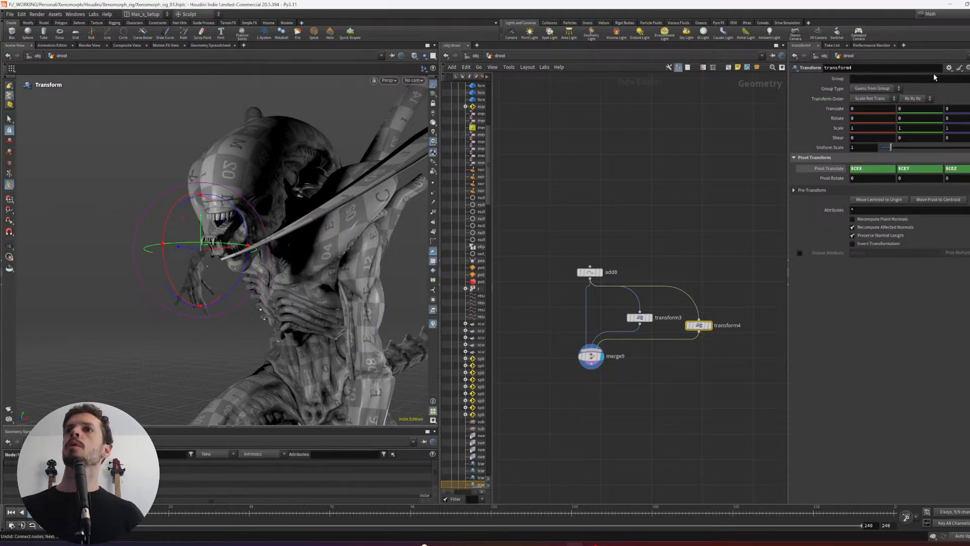
- Save the Pivot Translate expressions as a Transform node preset titled "Center Pivot" in User Preferences
{"action": "left_click", "coordinate": [949, 68]}
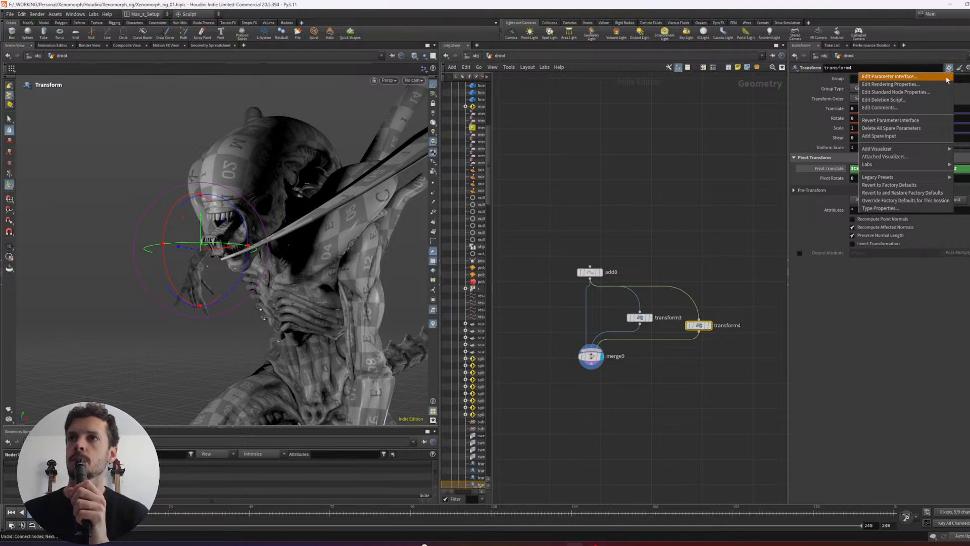
{"action": "left_click", "coordinate": [959, 71]}
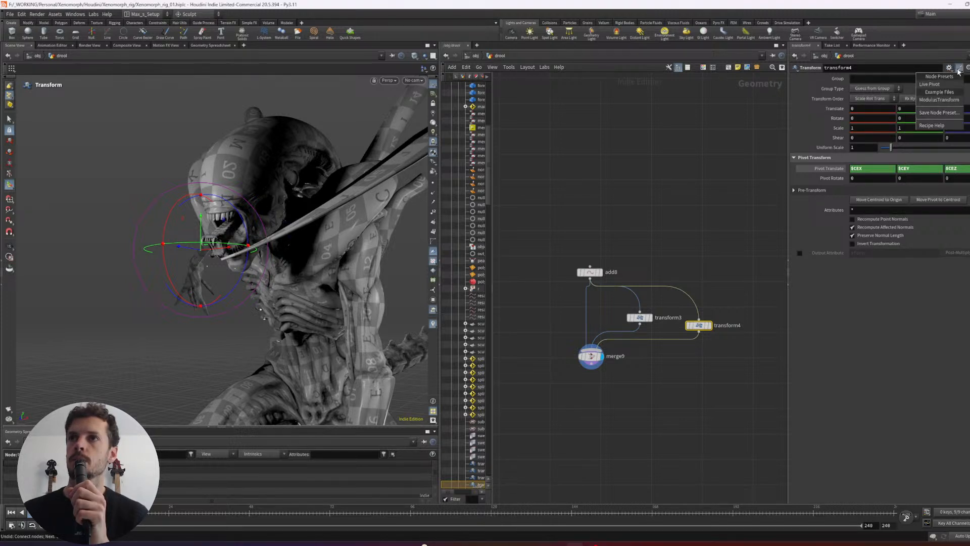
{"action": "left_click", "coordinate": [940, 113]}
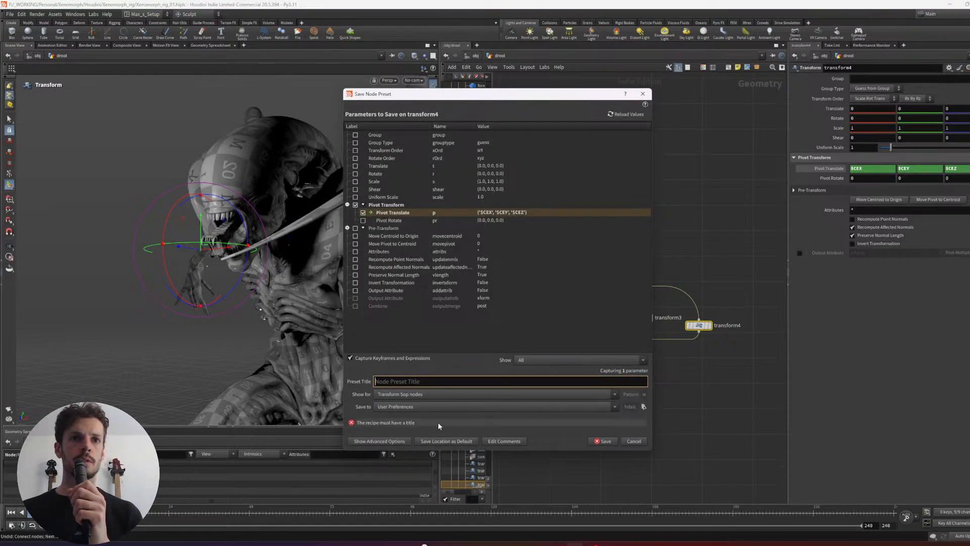
{"action": "type", "text": "Co"}
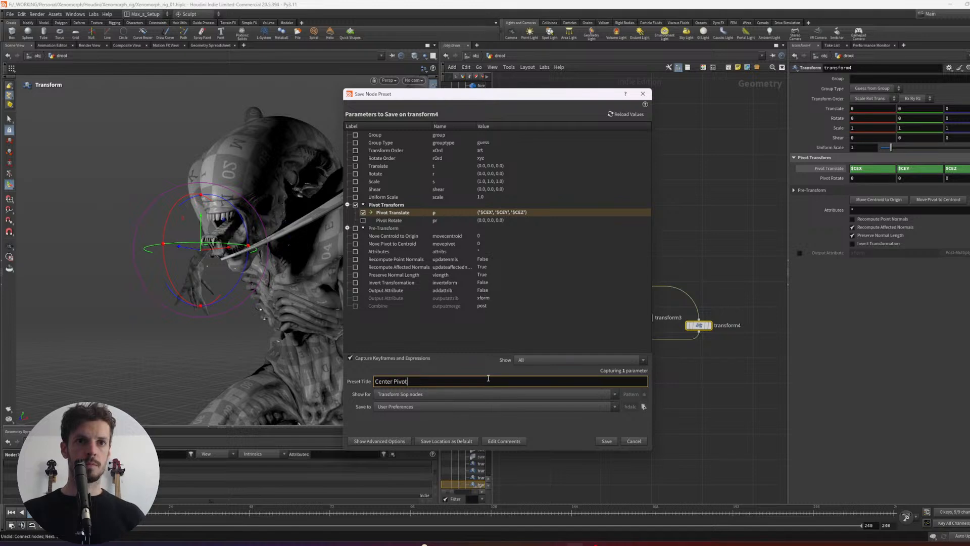
{"action": "left_click", "coordinate": [605, 440]}
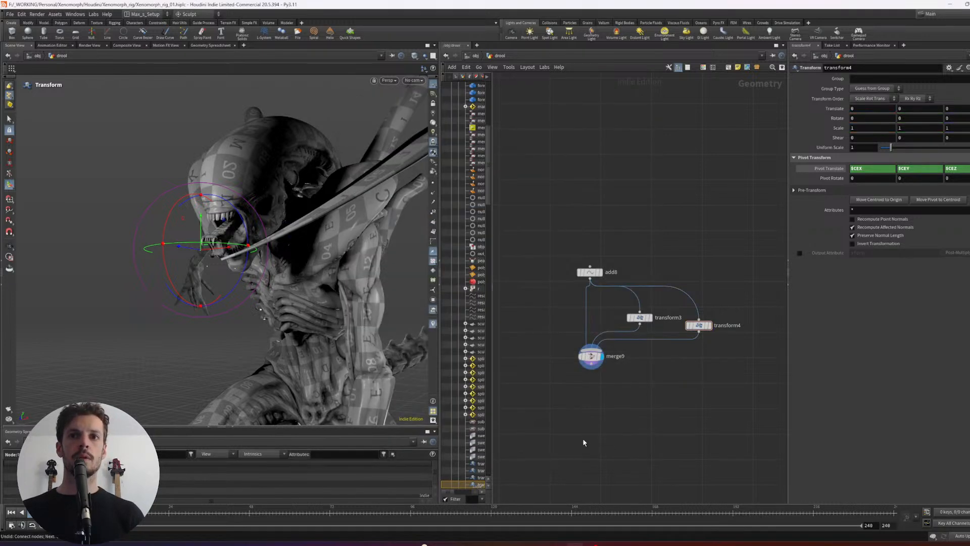
- Display transform4, move the Merge node lower, and offset the transform4 point by about 0.152, -0.056 and -0.033
{"action": "left_click_drag", "start_coordinate": [686, 303], "coordinate": [686, 302]}
{"action": "key", "text": "r"}
{"action": "left_click_drag", "start_coordinate": [590, 346], "coordinate": [590, 372]}
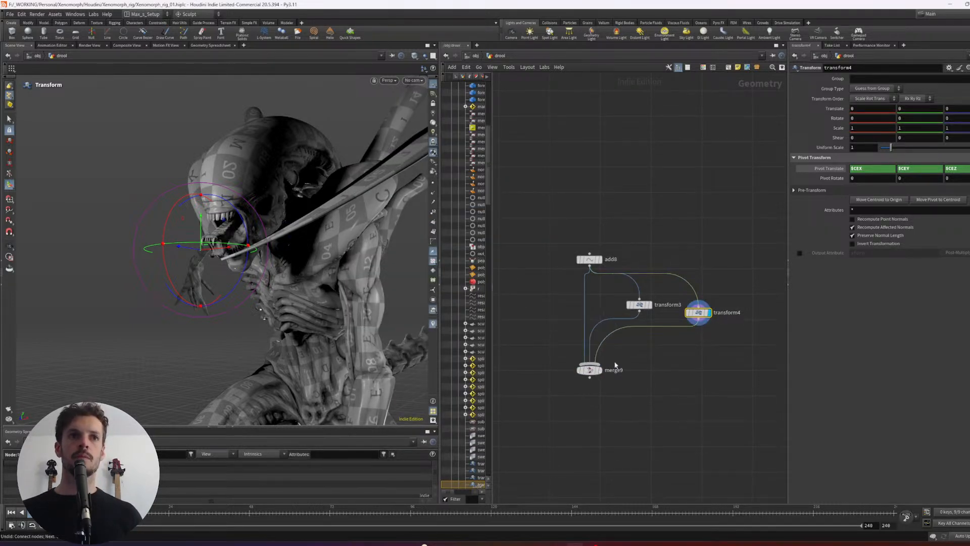
{"action": "left_click", "coordinate": [698, 312]}
{"action": "left_click", "coordinate": [639, 305], "text": "shift"}
{"action": "left_click_drag", "start_coordinate": [263, 310], "coordinate": [325, 339], "text": "alt"}
{"action": "middle_click_drag", "start_coordinate": [325, 339], "coordinate": [371, 347]}
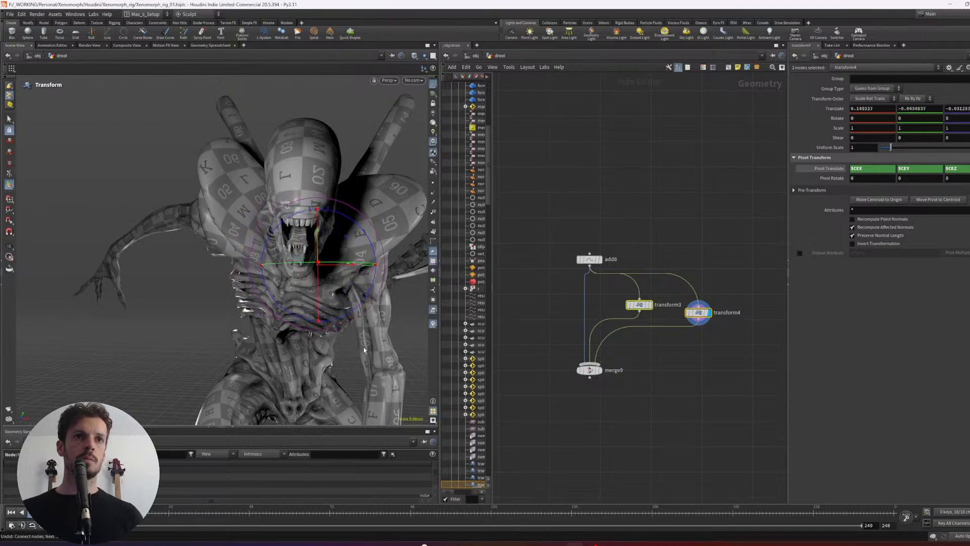
{"action": "left_click_drag", "start_coordinate": [371, 347], "coordinate": [307, 348], "text": "alt"}
- Show the yellow drool from the color2 node as a template in the viewport and return to the new point nodes
{"action": "scroll", "coordinate": [634, 388], "scroll_direction": "down", "scroll_amount": 3}
{"action": "middle_click_drag", "start_coordinate": [617, 398], "coordinate": [670, 390]}
{"action": "scroll", "coordinate": [652, 349], "scroll_direction": "down", "scroll_amount": 5}
{"action": "scroll", "coordinate": [652, 323], "scroll_direction": "up", "scroll_amount": 5}
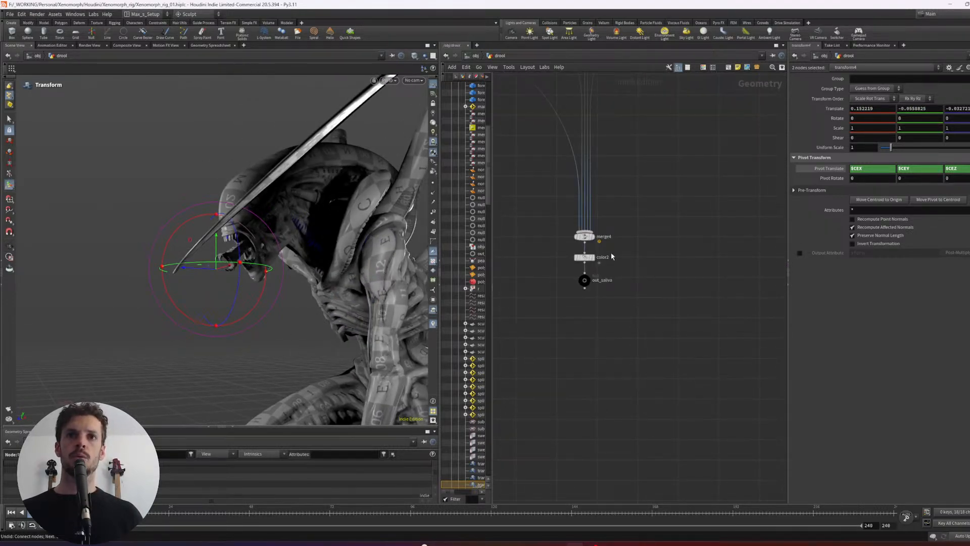
{"action": "left_click", "coordinate": [586, 257]}
{"action": "middle_click_drag", "start_coordinate": [776, 278], "coordinate": [683, 316]}
{"action": "middle_click_drag", "start_coordinate": [782, 301], "coordinate": [694, 316]}
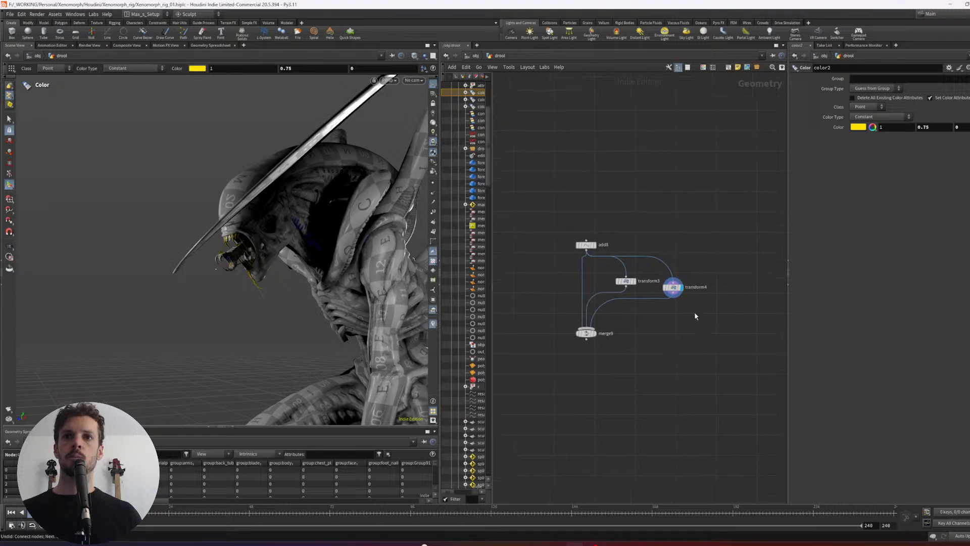
- Reposition the transform4 point against the visible drool, with a translate of about 0.222, -0.028 and -0.07
{"action": "left_click", "coordinate": [674, 287]}
{"action": "left_click_drag", "start_coordinate": [324, 292], "coordinate": [334, 264], "text": "alt"}
{"action": "middle_click_drag", "start_coordinate": [334, 265], "coordinate": [328, 288], "text": "alt"}
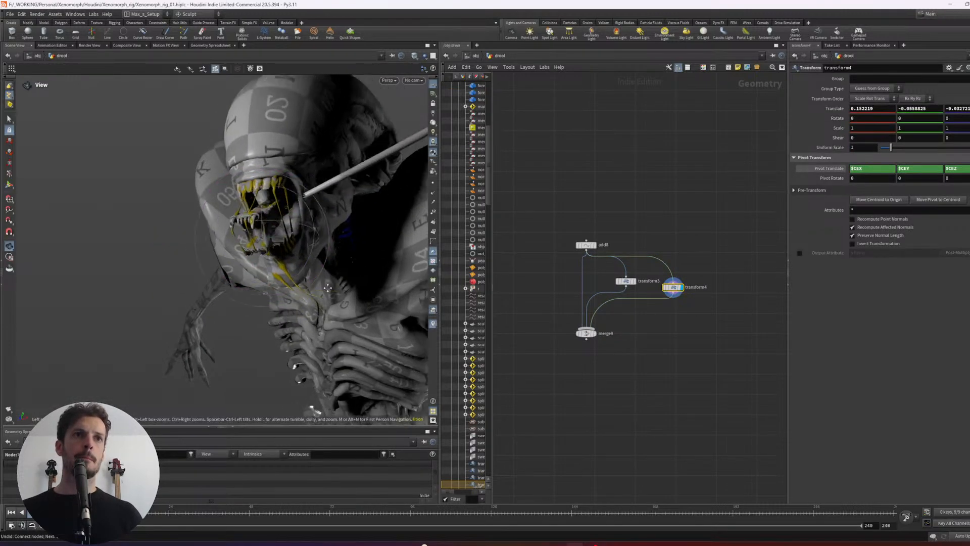
{"action": "left_click_drag", "start_coordinate": [328, 288], "coordinate": [339, 289], "text": "alt"}
{"action": "middle_click_drag", "start_coordinate": [344, 286], "coordinate": [353, 283]}
{"action": "left_click_drag", "start_coordinate": [353, 283], "coordinate": [345, 290], "text": "alt"}
{"action": "right_click_drag", "start_coordinate": [344, 290], "coordinate": [360, 299], "text": "alt"}
- Wire merge9 into the final drool merge feeding color2 and select the out_saliva null
{"action": "scroll", "coordinate": [633, 368], "scroll_direction": "down", "scroll_amount": 2}
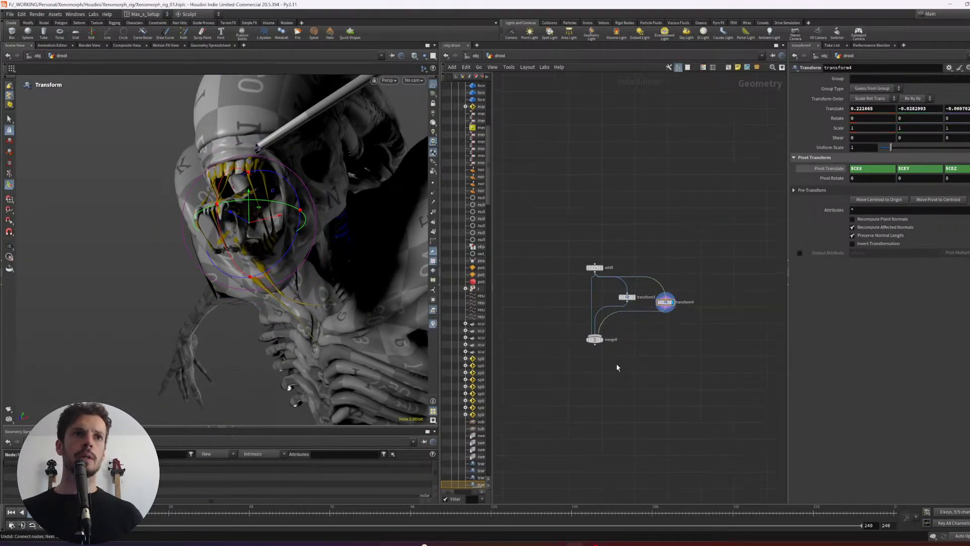
{"action": "scroll", "coordinate": [588, 360], "scroll_direction": "down", "scroll_amount": 3}
{"action": "middle_click_drag", "start_coordinate": [604, 395], "coordinate": [716, 305]}
{"action": "scroll", "coordinate": [716, 305], "scroll_direction": "down", "scroll_amount": 4}
{"action": "middle_click_drag", "start_coordinate": [601, 324], "coordinate": [684, 341]}
{"action": "scroll", "coordinate": [661, 297], "scroll_direction": "up", "scroll_amount": 5}
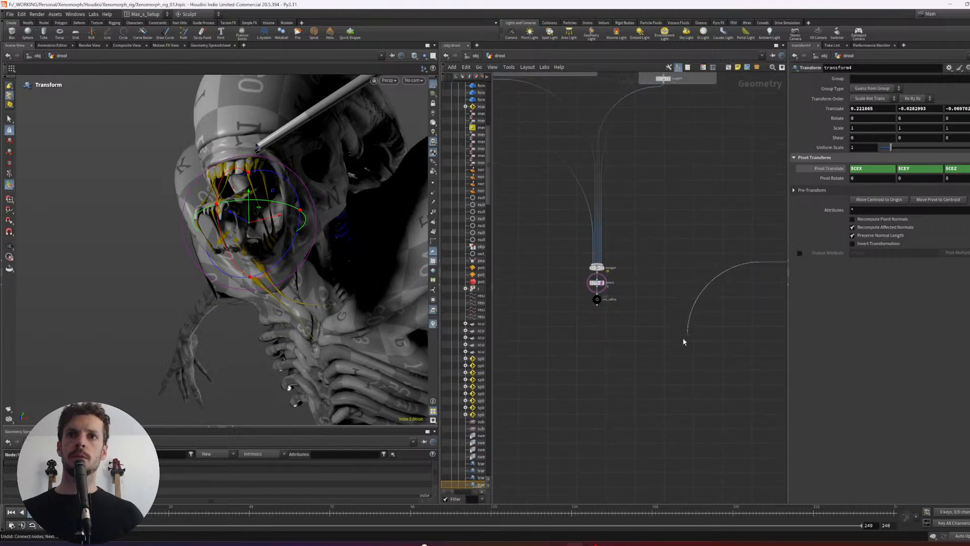
{"action": "left_click", "coordinate": [600, 265]}
{"action": "left_click_drag", "start_coordinate": [627, 314], "coordinate": [592, 312]}
{"action": "middle_click_drag", "start_coordinate": [677, 347], "coordinate": [500, 374]}
- Place a Sphere (Polygons) node in the empty network space beside the new point nodes
{"action": "left_click", "coordinate": [660, 323]}
{"action": "key", "text": "Tab"}
{"action": "type", "text": "ob"}
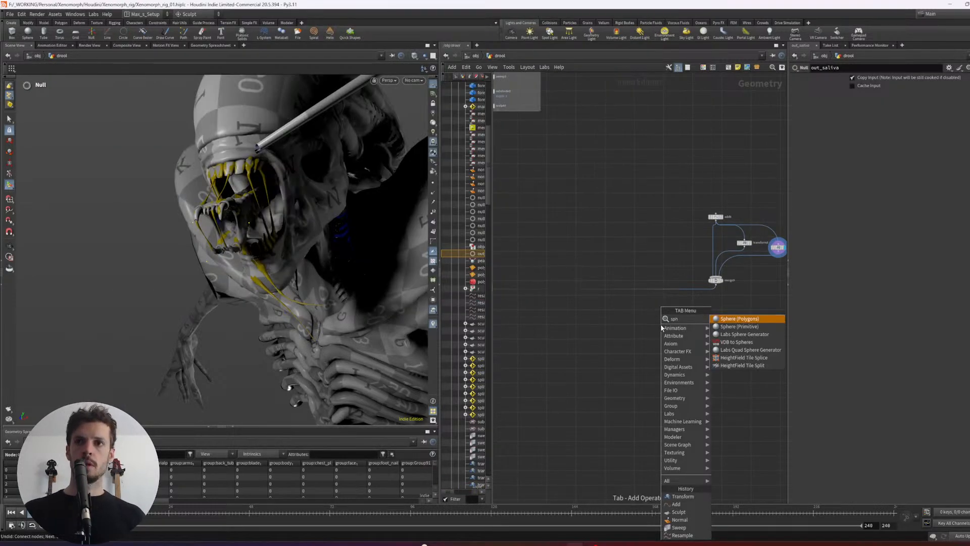
{"action": "key", "text": "BackSpace"}
{"action": "key", "text": "BackSpace"}
{"action": "type", "text": "sphere"}
{"action": "key", "text": "Return"}
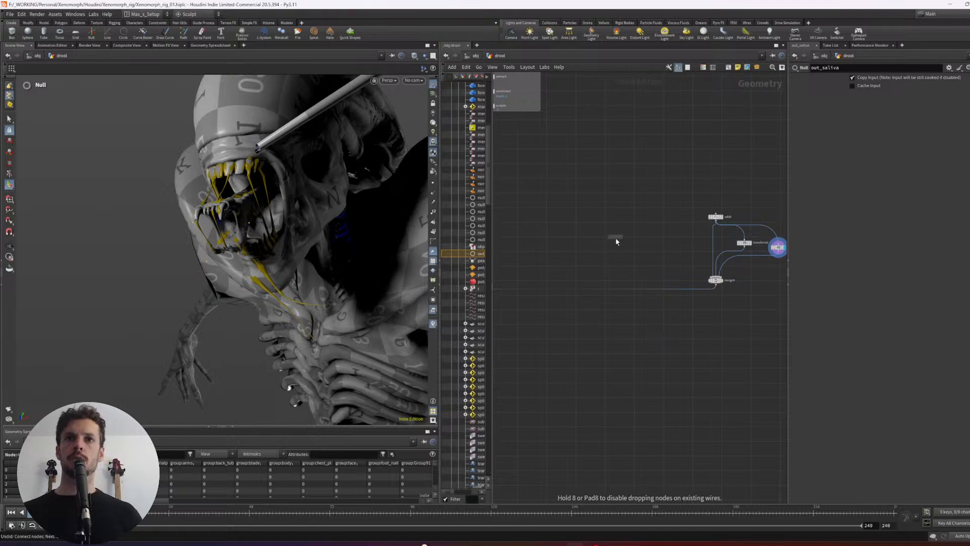
{"action": "left_click", "coordinate": [629, 250]}
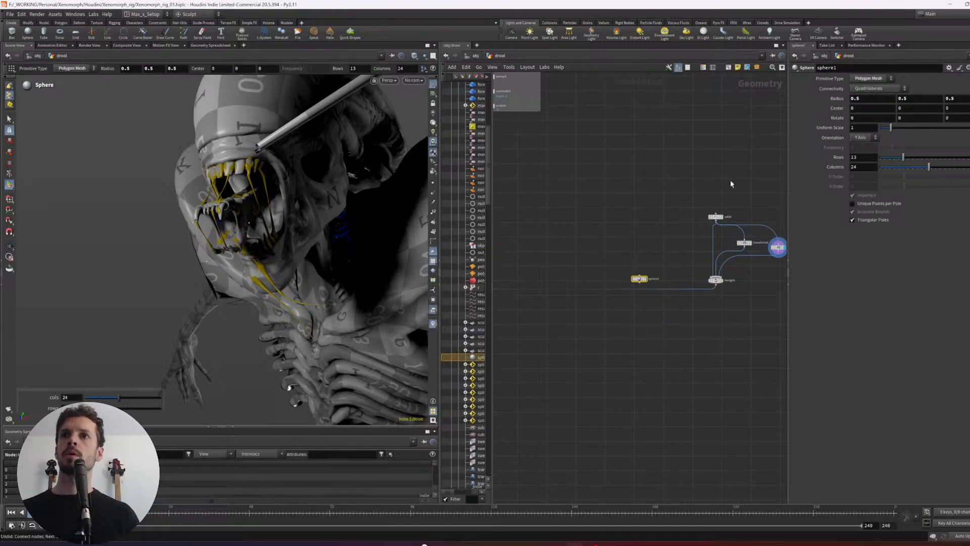
{"action": "key", "text": "Tab"}
{"action": "type", "text": "copyto"}
{"action": "key", "text": "Return"}
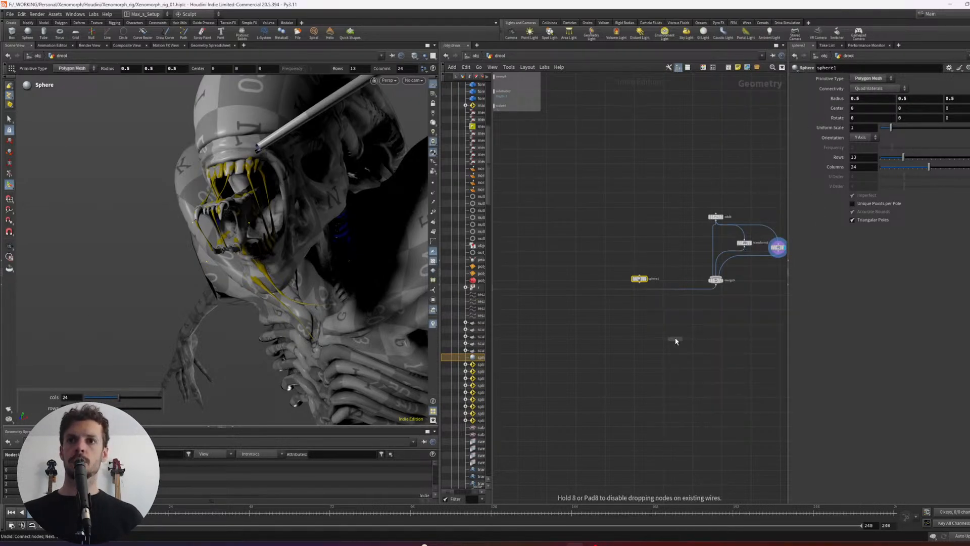
{"action": "key", "text": "Escape"}
- Place a Copy to Points node with the sphere as its geometry and the merge9 points as its targets
{"action": "key", "text": "Tab"}
{"action": "type", "text": "copyto"}
{"action": "key", "text": "Return"}
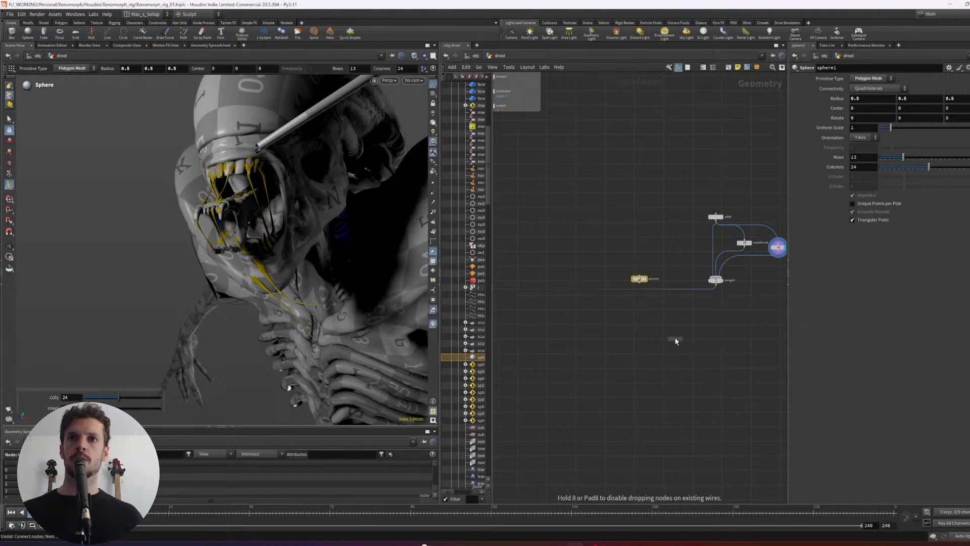
{"action": "left_click", "coordinate": [655, 311]}
{"action": "scroll", "coordinate": [665, 268], "scroll_direction": "up", "scroll_amount": 3}
{"action": "left_click_drag", "start_coordinate": [626, 291], "coordinate": [645, 329]}
{"action": "left_click_drag", "start_coordinate": [656, 329], "coordinate": [741, 294]}
{"action": "scroll", "coordinate": [665, 378], "scroll_direction": "down", "scroll_amount": 3}
{"action": "middle_click_drag", "start_coordinate": [641, 364], "coordinate": [726, 338]}
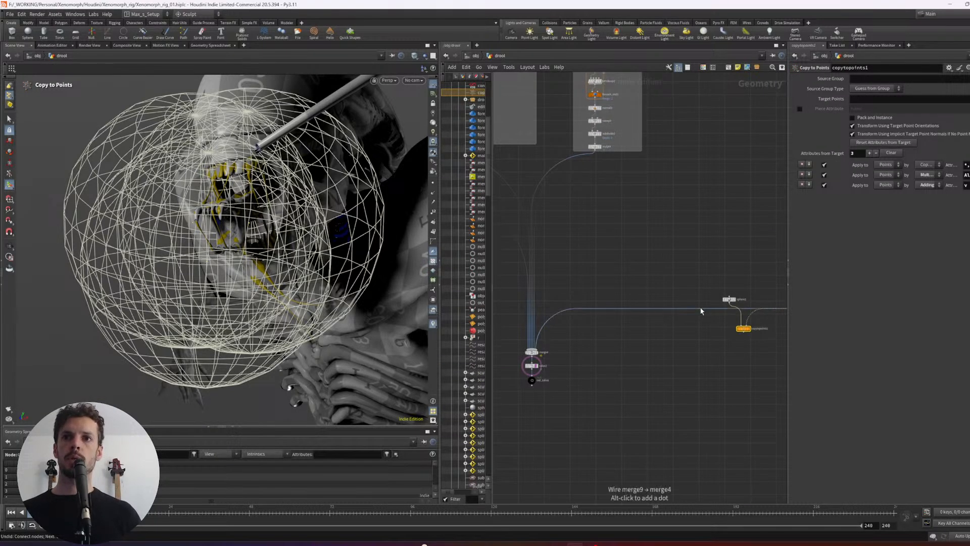
- Wire copytopoints1 into the final drool merge in place of merge9 and set the sphere's uniform scale to 0.014
{"action": "left_click_drag", "start_coordinate": [702, 309], "coordinate": [743, 333]}
{"action": "middle_click_drag", "start_coordinate": [761, 296], "coordinate": [682, 307]}
{"action": "left_click", "coordinate": [650, 310]}
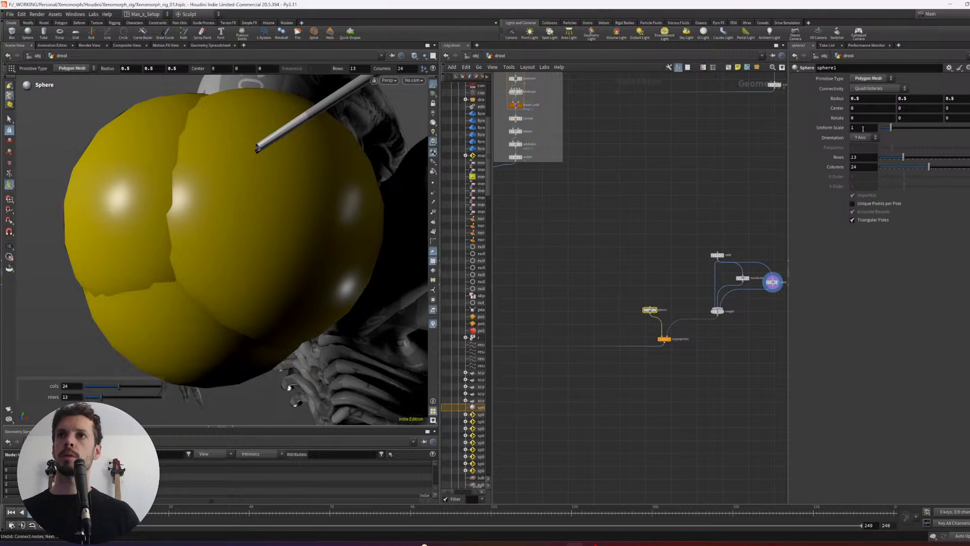
{"action": "middle_click_drag", "start_coordinate": [865, 127], "coordinate": [534, 158]}
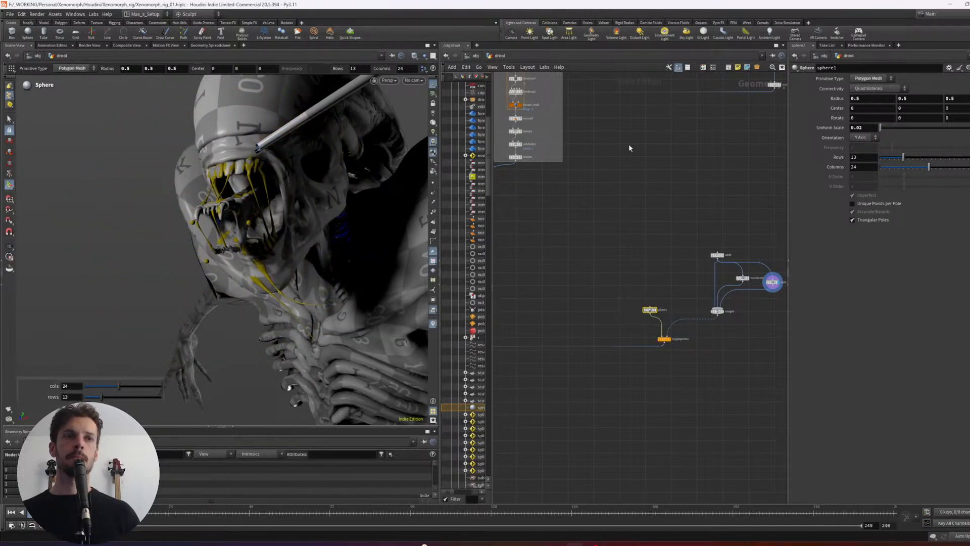
{"action": "middle_click_drag", "start_coordinate": [869, 128], "coordinate": [843, 155]}
{"action": "scroll", "coordinate": [613, 259], "scroll_direction": "up", "scroll_amount": 3}
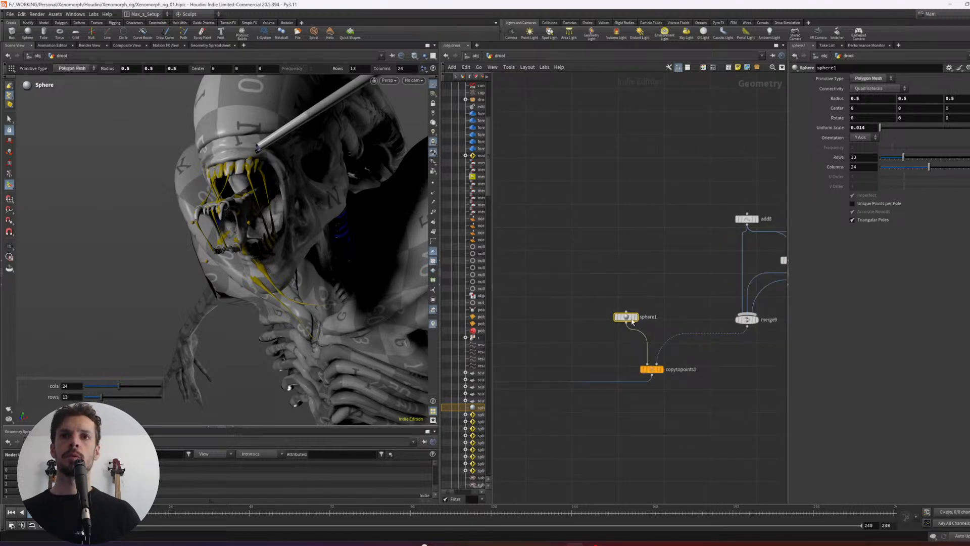
- Insert a Mountain node between sphere1 and copytopoints1
{"action": "left_click_drag", "start_coordinate": [632, 322], "coordinate": [624, 288]}
{"action": "left_click_drag", "start_coordinate": [200, 273], "coordinate": [172, 240], "text": "alt"}
{"action": "scroll", "coordinate": [202, 243], "scroll_direction": "up", "scroll_amount": 3}
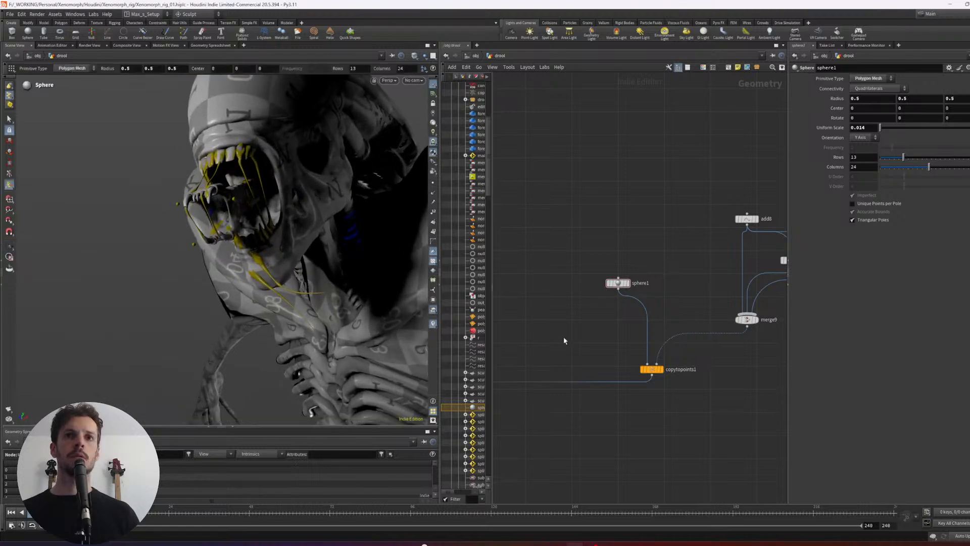
{"action": "key", "text": "Tab"}
{"action": "type", "text": "mou"}
{"action": "key", "text": "Return"}
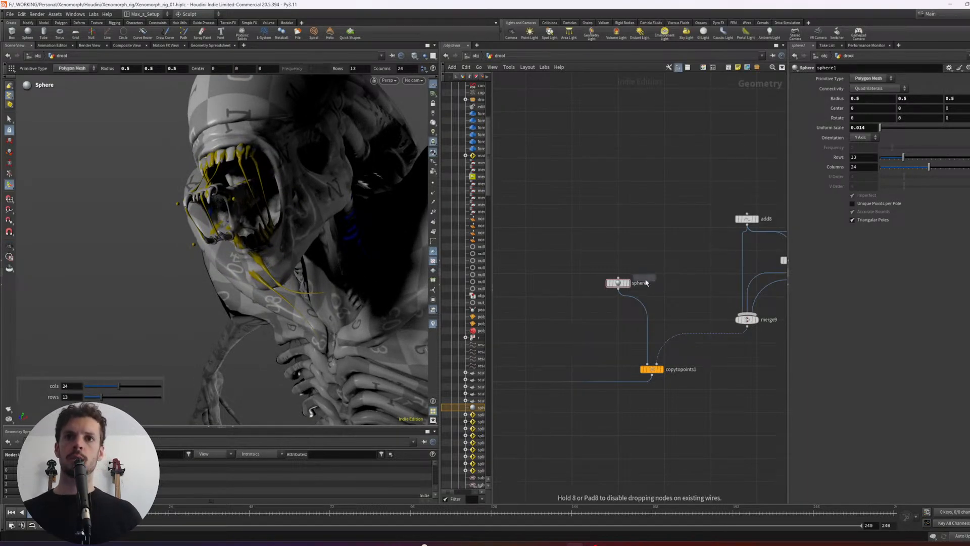
{"action": "left_click", "coordinate": [637, 303]}
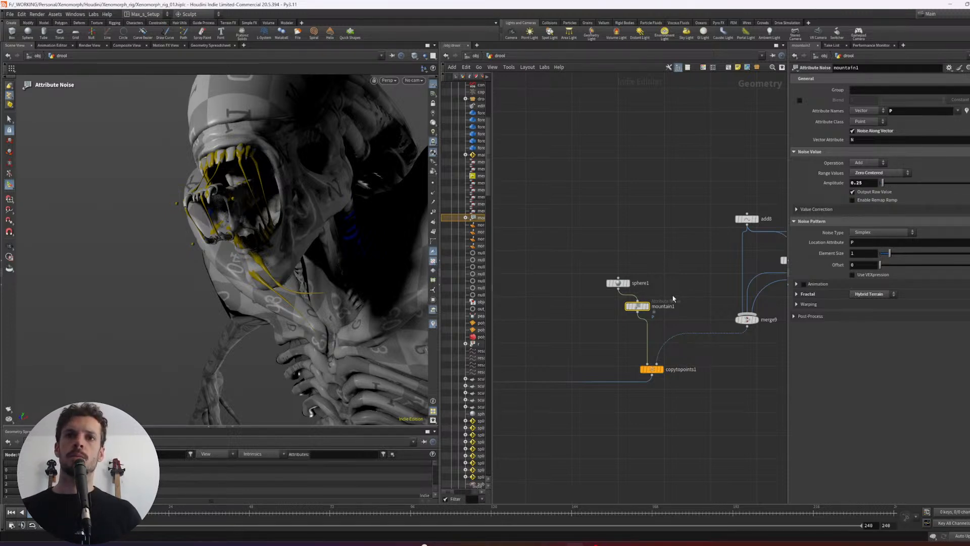
- Display the mountain1 output and set its noise amplitude to 0.57
{"action": "left_click", "coordinate": [647, 307]}
{"action": "key", "text": "space+g"}
{"action": "left_click_drag", "start_coordinate": [202, 273], "coordinate": [305, 293], "text": "alt"}
{"action": "scroll", "coordinate": [310, 268], "scroll_direction": "down", "scroll_amount": 4}
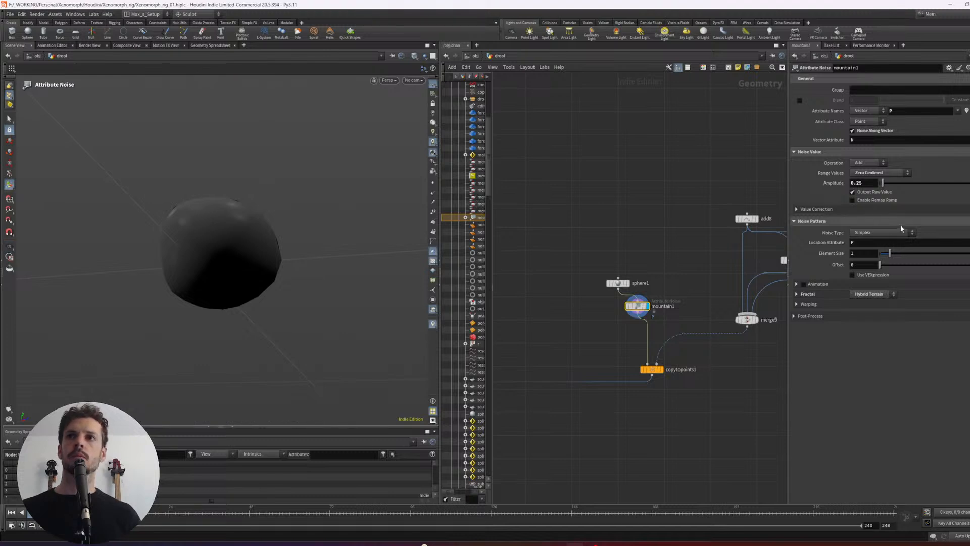
{"action": "left_click_drag", "start_coordinate": [883, 185], "coordinate": [887, 186]}
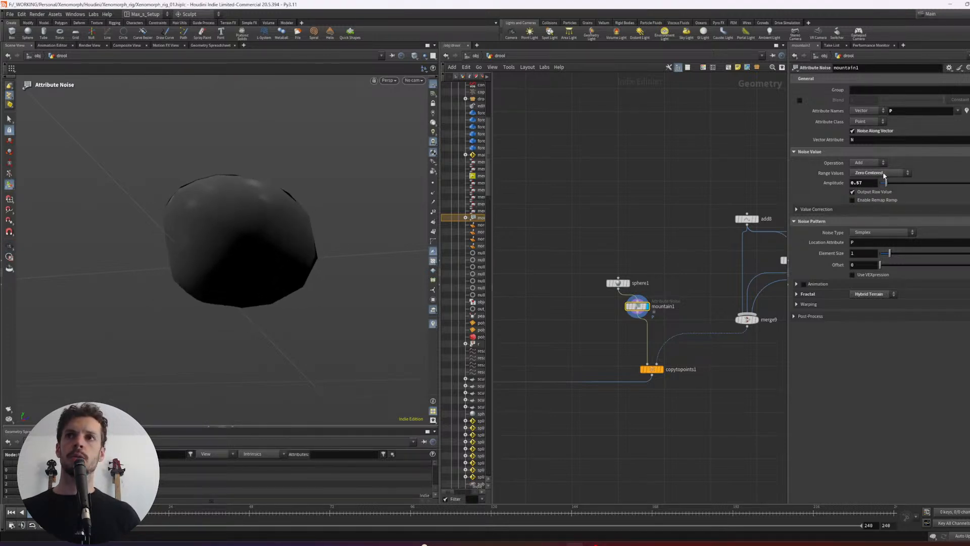
{"action": "left_click_drag", "start_coordinate": [258, 223], "coordinate": [251, 273], "text": "alt"}
- Display the out_saliva null again and examine the droplets around the creature's mouth
{"action": "left_click", "coordinate": [661, 370]}
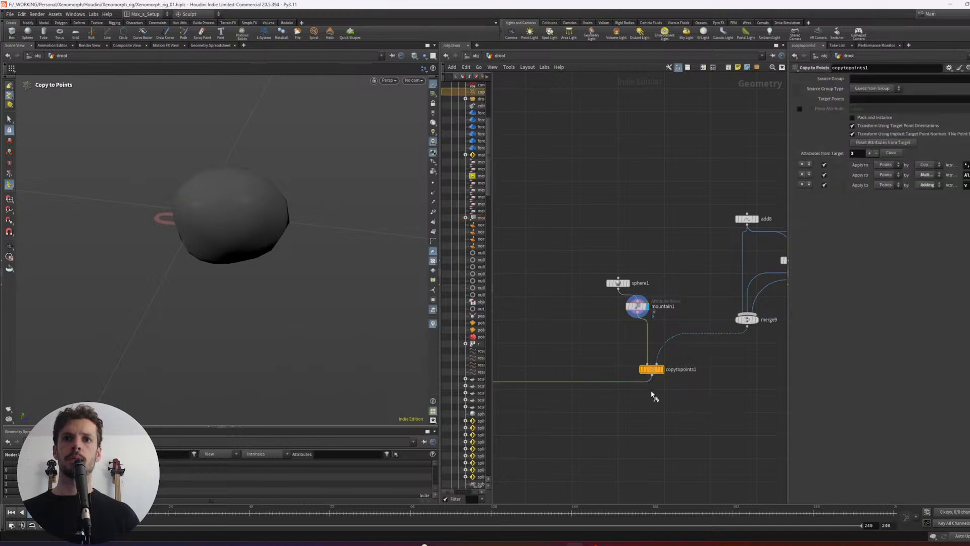
{"action": "scroll", "coordinate": [654, 396], "scroll_direction": "down", "scroll_amount": 3}
{"action": "middle_click_drag", "start_coordinate": [528, 419], "coordinate": [680, 335]}
{"action": "left_click", "coordinate": [595, 349]}
{"action": "left_click_drag", "start_coordinate": [272, 233], "coordinate": [301, 220], "text": "alt"}
{"action": "middle_click_drag", "start_coordinate": [768, 255], "coordinate": [632, 327]}
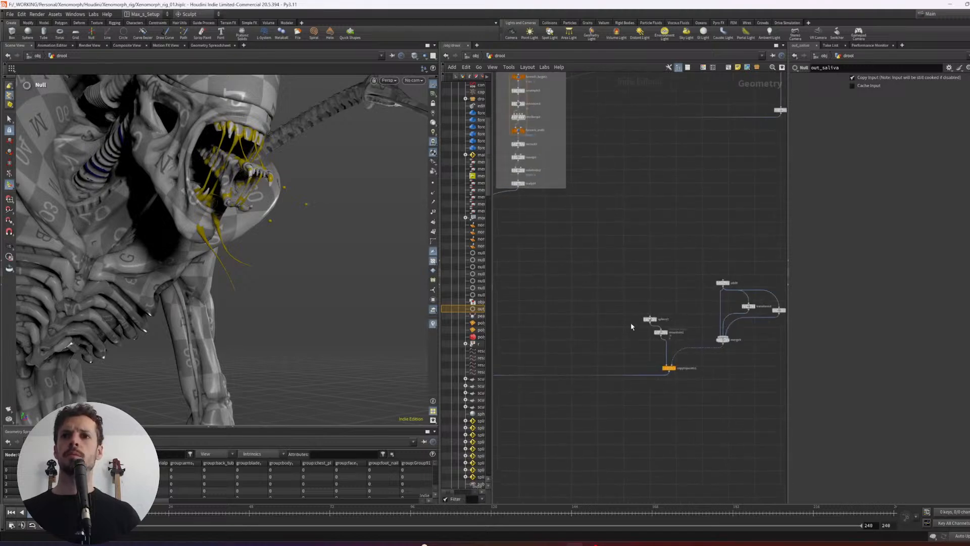
- Move the transform4 droplet below the jaw, with a translate of about 0.376, -0.283 and -0.574
{"action": "middle_click_drag", "start_coordinate": [710, 338], "coordinate": [670, 340]}
{"action": "middle_click_drag", "start_coordinate": [719, 362], "coordinate": [711, 330]}
{"action": "scroll", "coordinate": [706, 324], "scroll_direction": "up", "scroll_amount": 2}
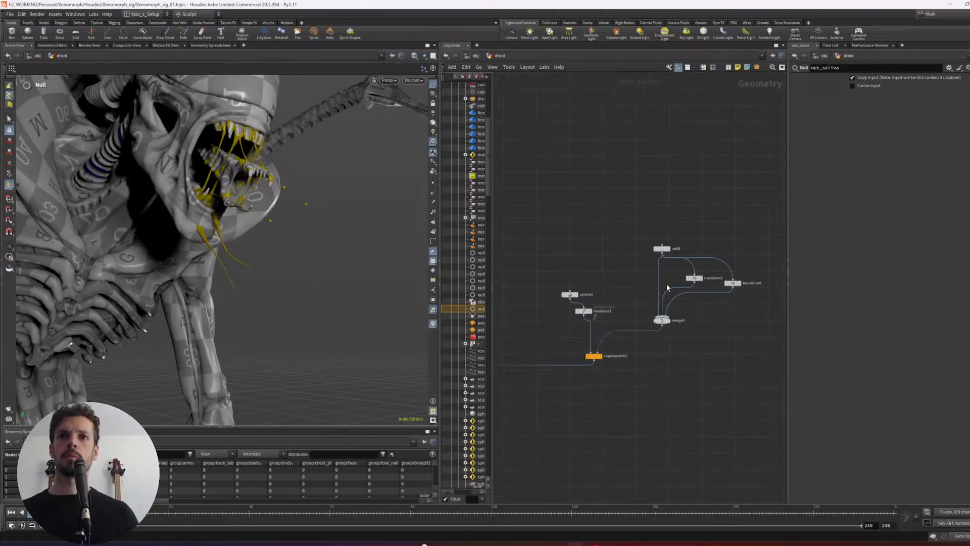
{"action": "left_click", "coordinate": [695, 278]}
{"action": "left_click_drag", "start_coordinate": [400, 262], "coordinate": [385, 276], "text": "alt"}
{"action": "key", "text": "t"}
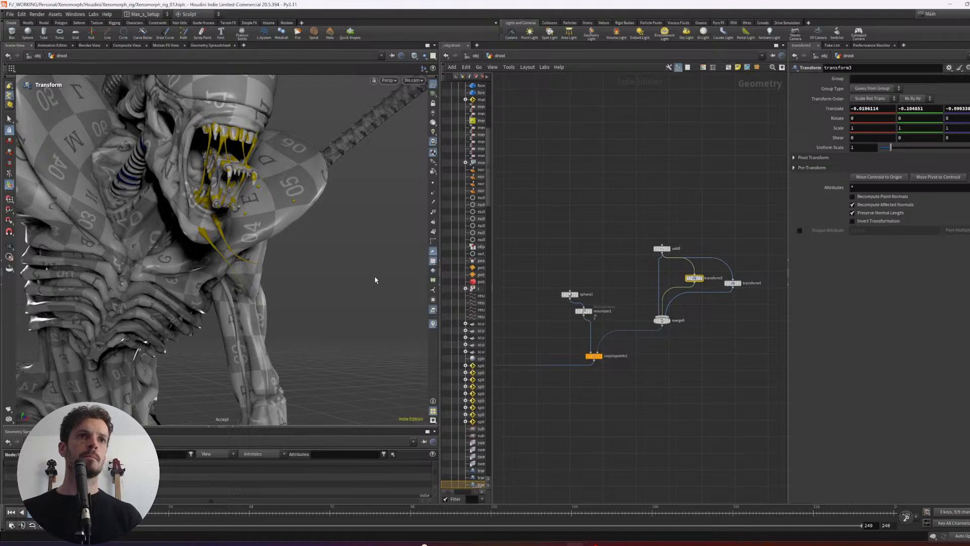
{"action": "left_click", "coordinate": [732, 283]}
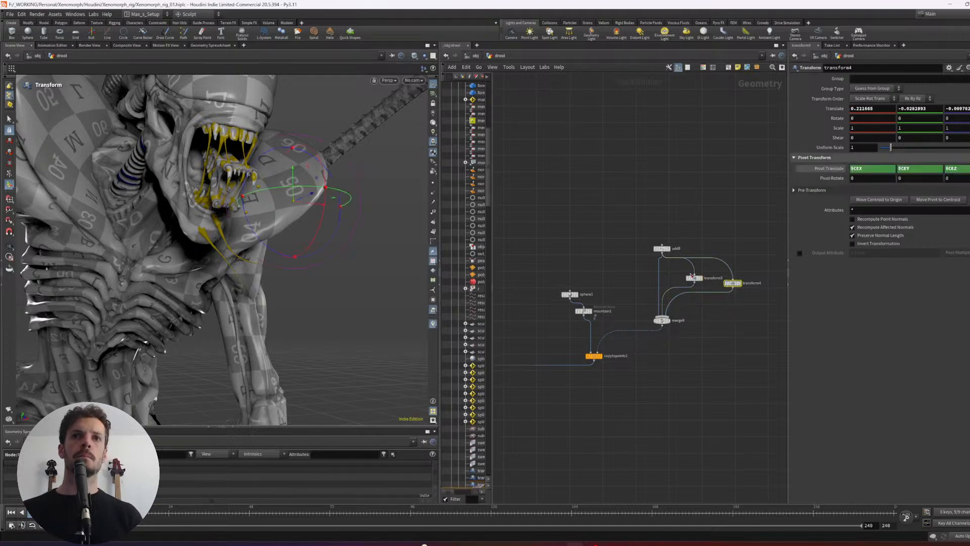
{"action": "left_click_drag", "start_coordinate": [362, 232], "coordinate": [245, 282], "text": "alt"}
{"action": "middle_click_drag", "start_coordinate": [245, 281], "coordinate": [368, 344]}
{"action": "left_click_drag", "start_coordinate": [368, 343], "coordinate": [342, 375], "text": "alt"}
{"action": "middle_click_drag", "start_coordinate": [342, 375], "coordinate": [356, 375]}
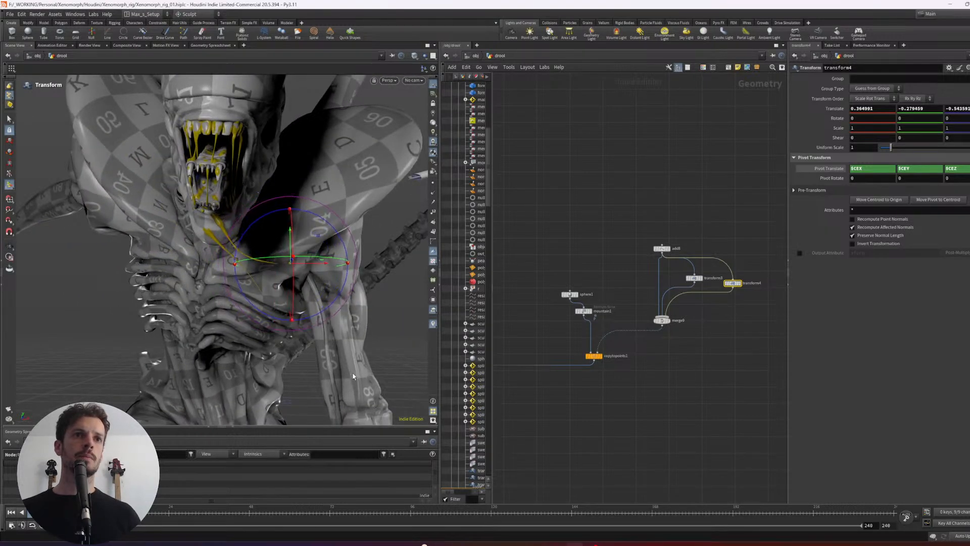
{"action": "left_click_drag", "start_coordinate": [356, 375], "coordinate": [383, 357], "text": "alt"}
{"action": "middle_click_drag", "start_coordinate": [383, 357], "coordinate": [373, 360]}
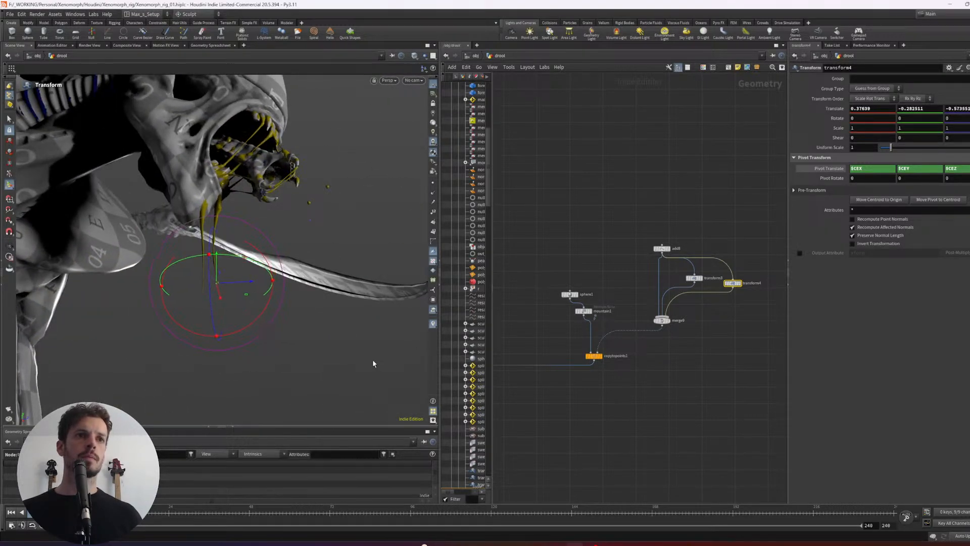
- Duplicate transform4, wire the copy into merge9, and position it at about 0.326, -0.478, -0.723 with a uniform scale of 0.994
{"action": "left_click_drag", "start_coordinate": [733, 284], "coordinate": [769, 286], "text": "alt"}
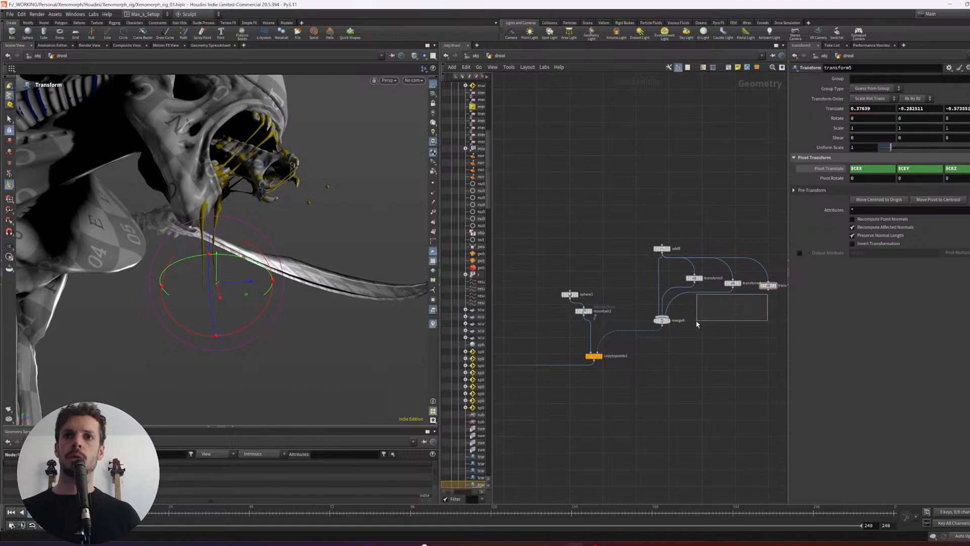
{"action": "left_click_drag", "start_coordinate": [275, 292], "coordinate": [343, 326], "text": "alt"}
{"action": "middle_click_drag", "start_coordinate": [343, 326], "coordinate": [317, 366]}
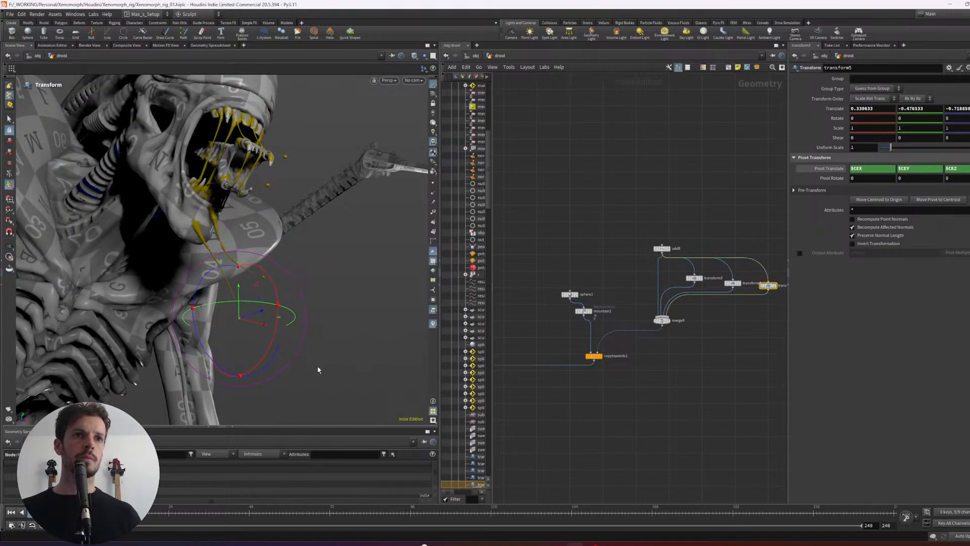
{"action": "left_click_drag", "start_coordinate": [360, 353], "coordinate": [387, 238], "text": "alt"}
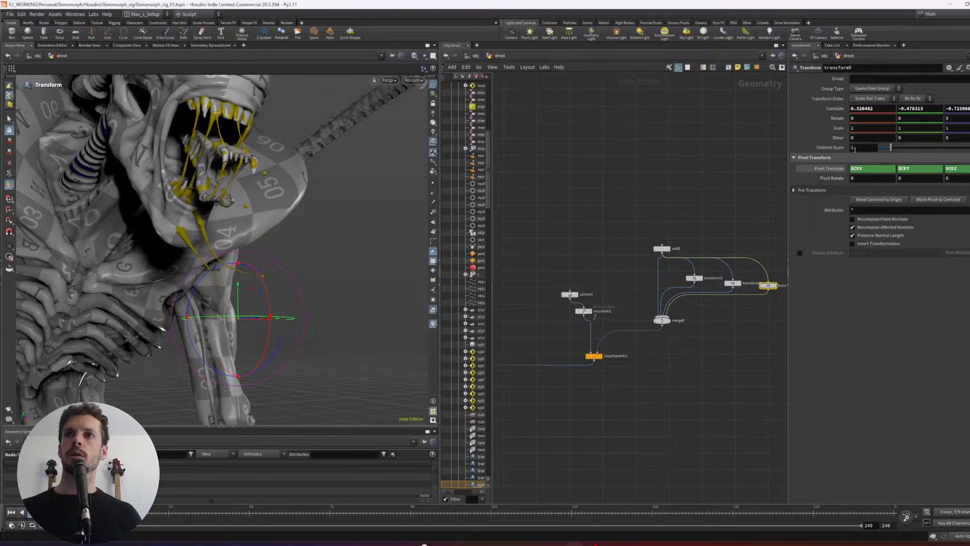
{"action": "middle_click_drag", "start_coordinate": [855, 148], "coordinate": [830, 172]}
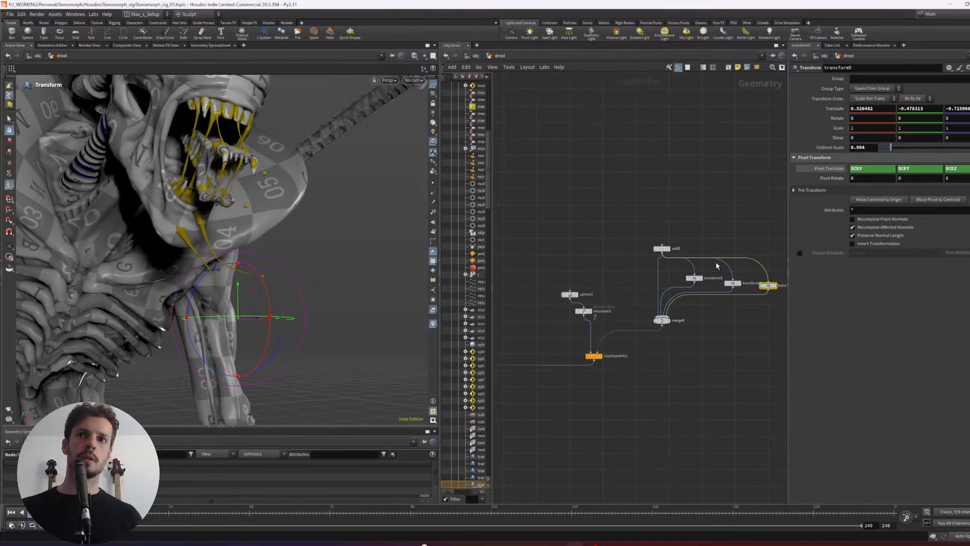
- Insert an Attribute Randomize node between merge9 and copytopoints1
{"action": "left_click", "coordinate": [710, 341]}
{"action": "scroll", "coordinate": [719, 353], "scroll_direction": "down", "scroll_amount": 2}
{"action": "left_click", "coordinate": [636, 339]}
{"action": "left_click_drag", "start_coordinate": [310, 309], "coordinate": [263, 283], "text": "alt"}
{"action": "left_click_drag", "start_coordinate": [363, 332], "coordinate": [250, 234], "text": "alt"}
{"action": "scroll", "coordinate": [632, 379], "scroll_direction": "up", "scroll_amount": 3}
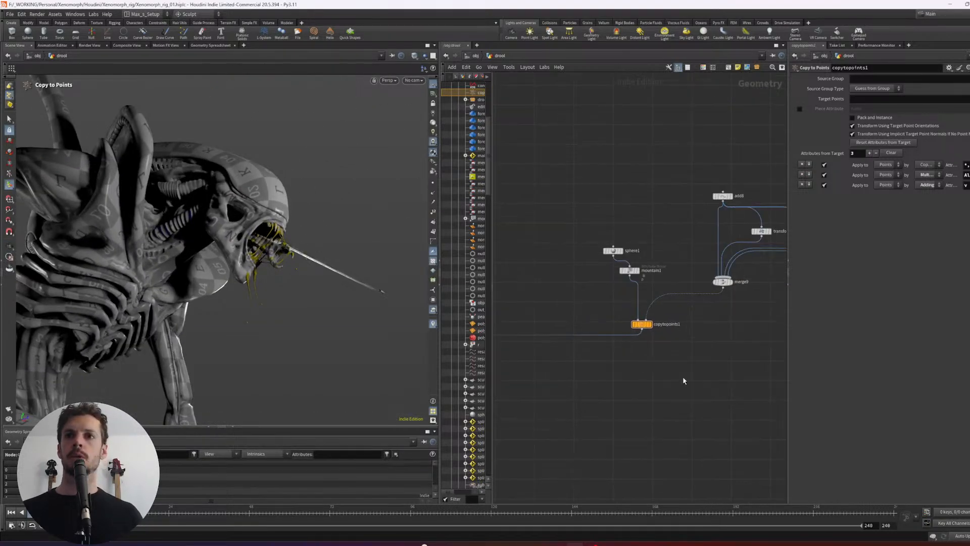
{"action": "key", "text": "Tab"}
{"action": "type", "text": "attrand"}
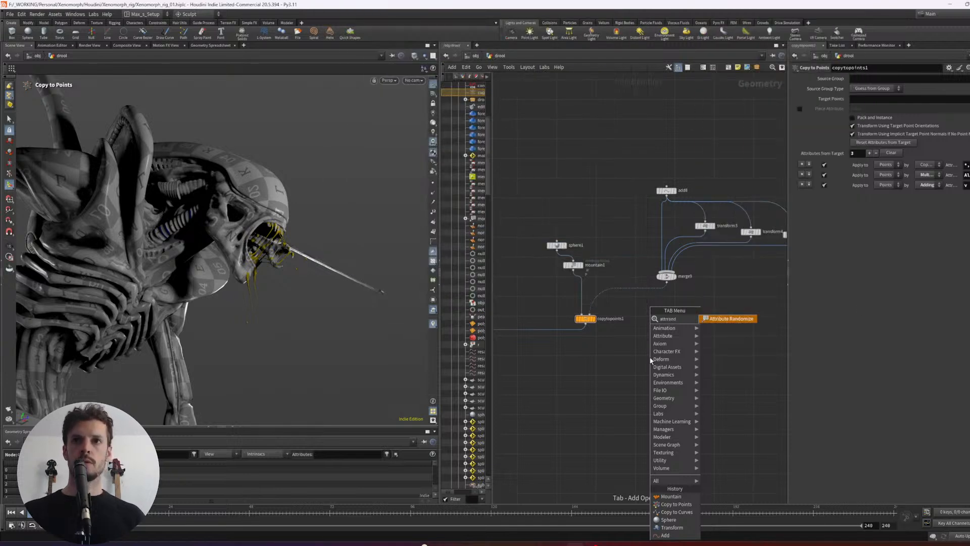
{"action": "key", "text": "Return"}
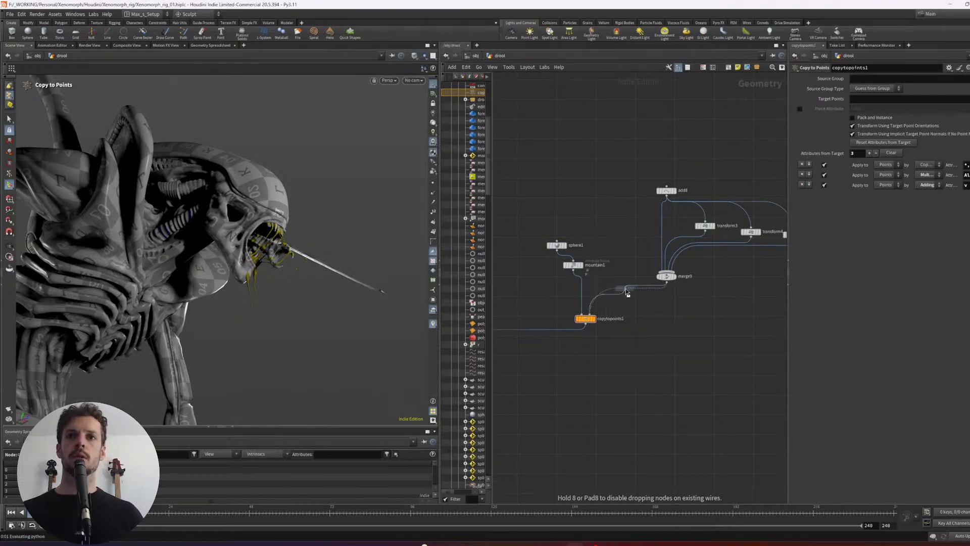
{"action": "left_click", "coordinate": [645, 309]}
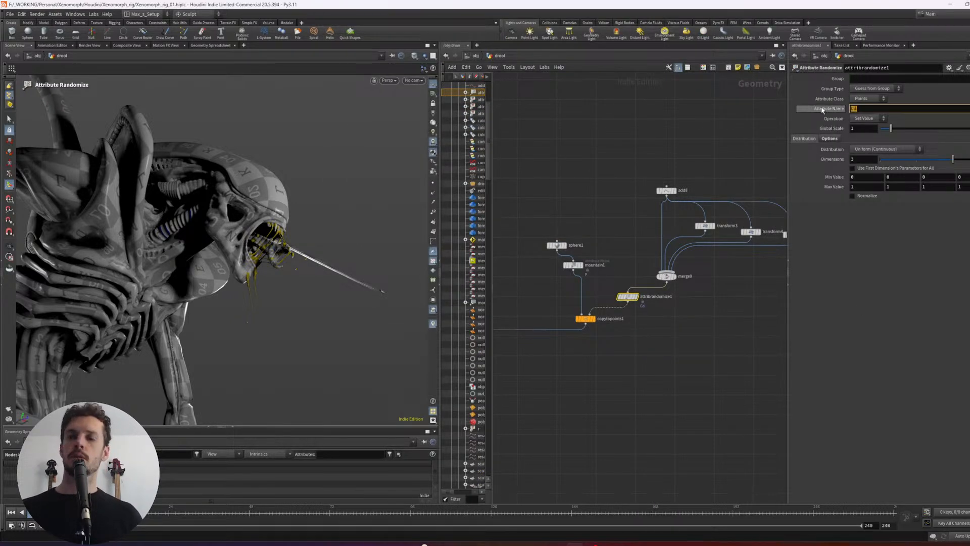
- Set the Attribute Randomize node to randomize pscale with 1 dimension and a minimum value of 0.3
{"action": "right_click_drag", "start_coordinate": [325, 306], "coordinate": [392, 297], "text": "alt"}
{"action": "right_click_drag", "start_coordinate": [242, 274], "coordinate": [389, 263], "text": "alt"}
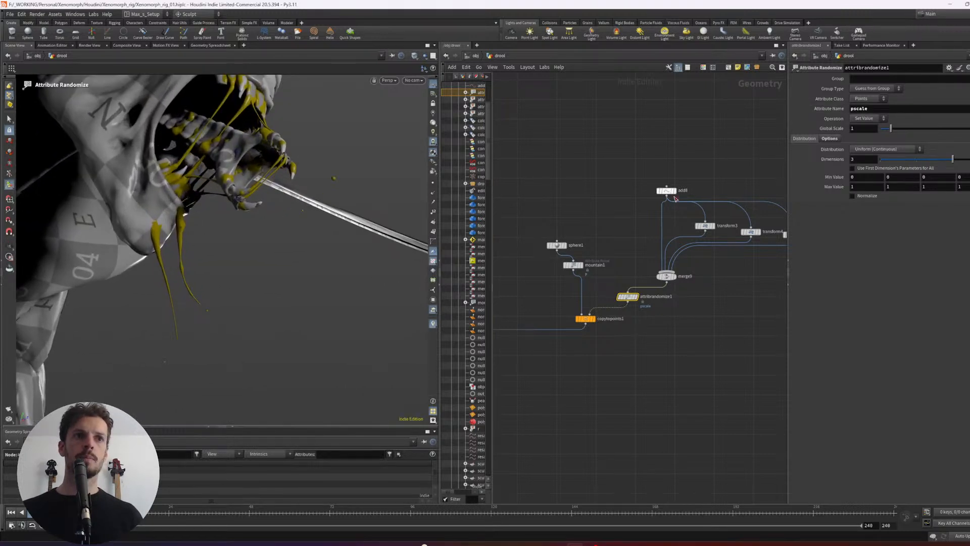
{"action": "left_click", "coordinate": [854, 176]}
{"action": "left_click_drag", "start_coordinate": [857, 161], "coordinate": [832, 167]}
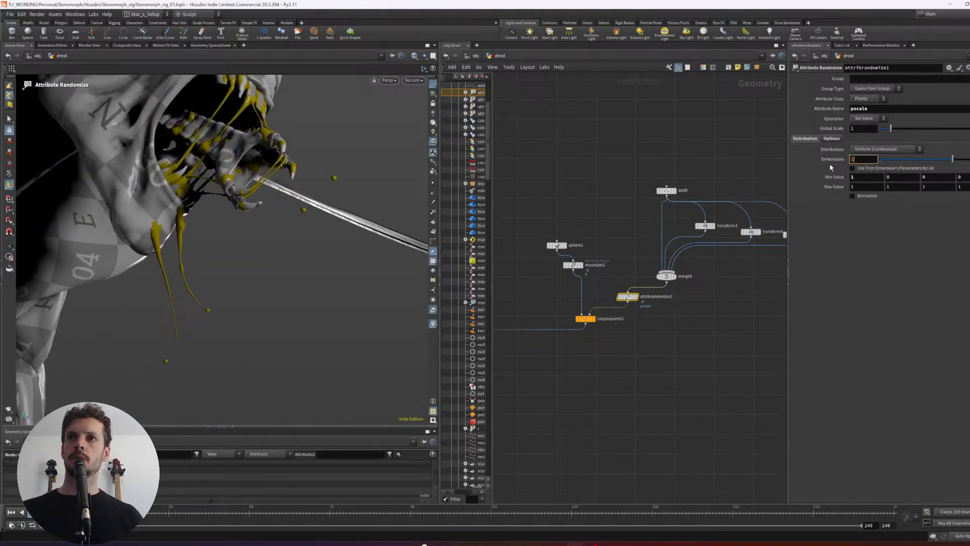
{"action": "type", "text": "1"}
{"action": "key", "text": "Return"}
{"action": "middle_click_drag", "start_coordinate": [869, 175], "coordinate": [866, 183]}
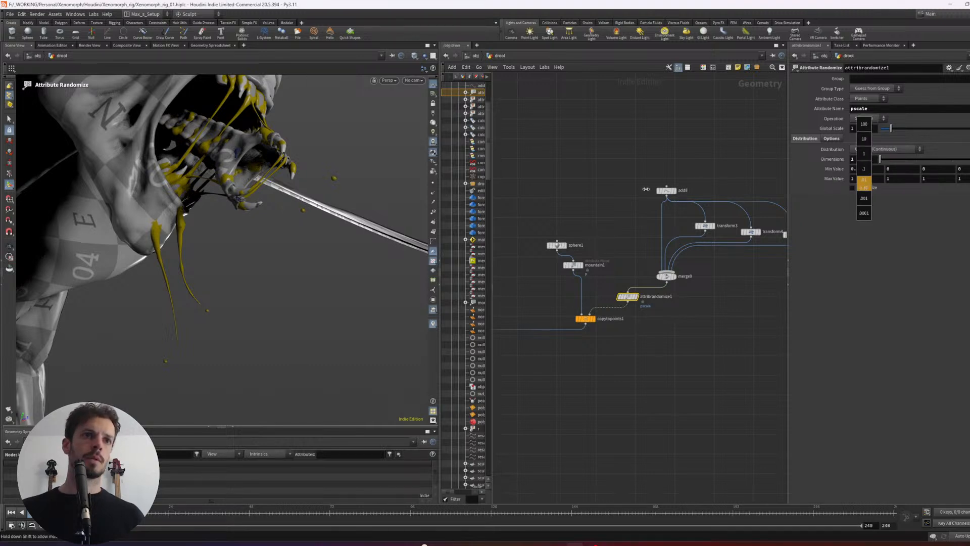
{"action": "middle_click_drag", "start_coordinate": [623, 194], "coordinate": [621, 194]}
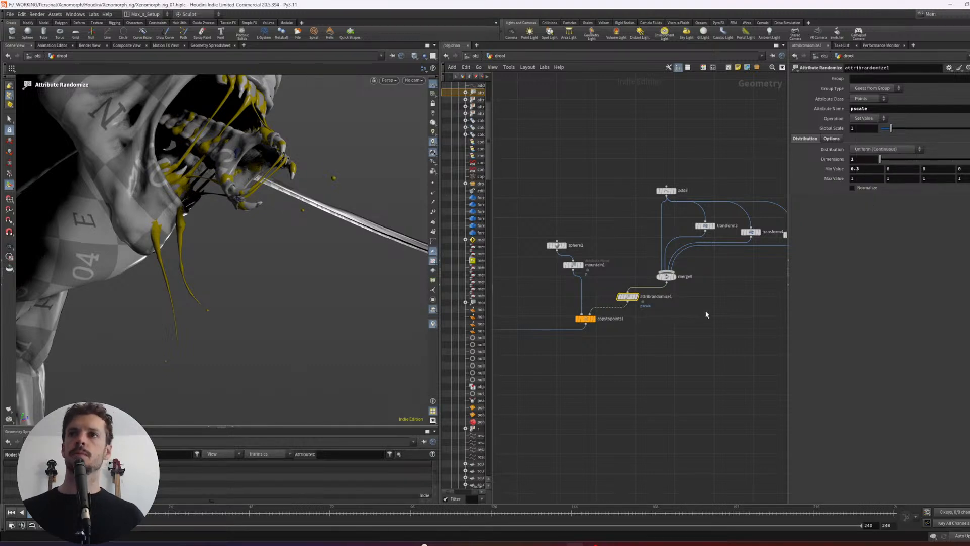
- Tidy the node layout and insert a second Attribute Randomize node between attribrandomize1 and copytopoints1
{"action": "left_click_drag", "start_coordinate": [630, 298], "coordinate": [678, 301]}
{"action": "left_click_drag", "start_coordinate": [587, 319], "coordinate": [578, 347]}
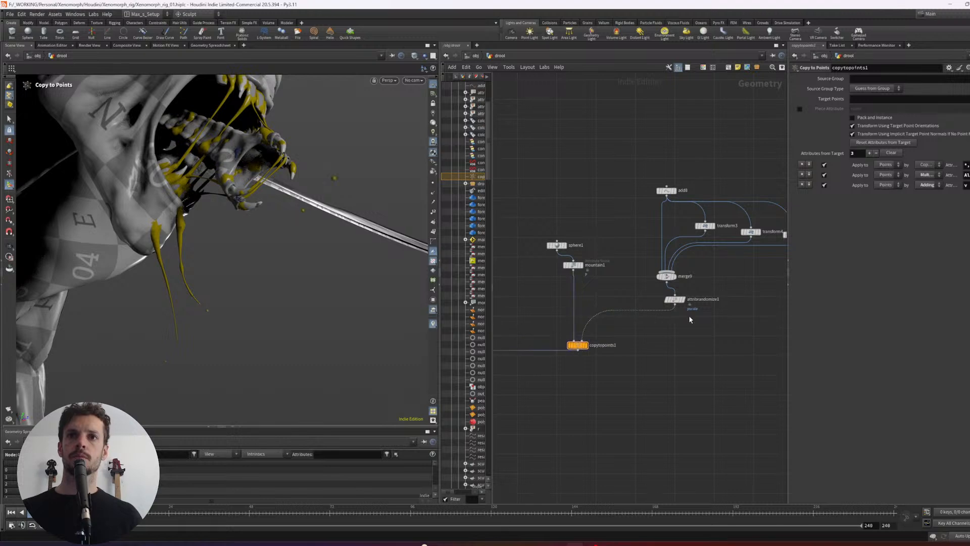
{"action": "left_click", "coordinate": [676, 303]}
{"action": "left_click_drag", "start_coordinate": [675, 304], "coordinate": [666, 301]}
{"action": "left_click", "coordinate": [666, 330]}
{"action": "key", "text": "Tab"}
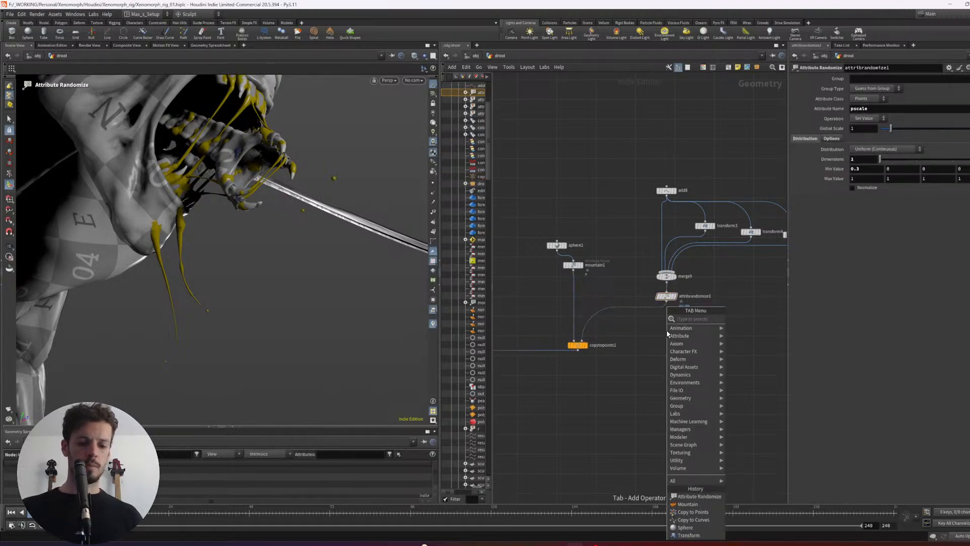
{"action": "type", "text": "tribrand"}
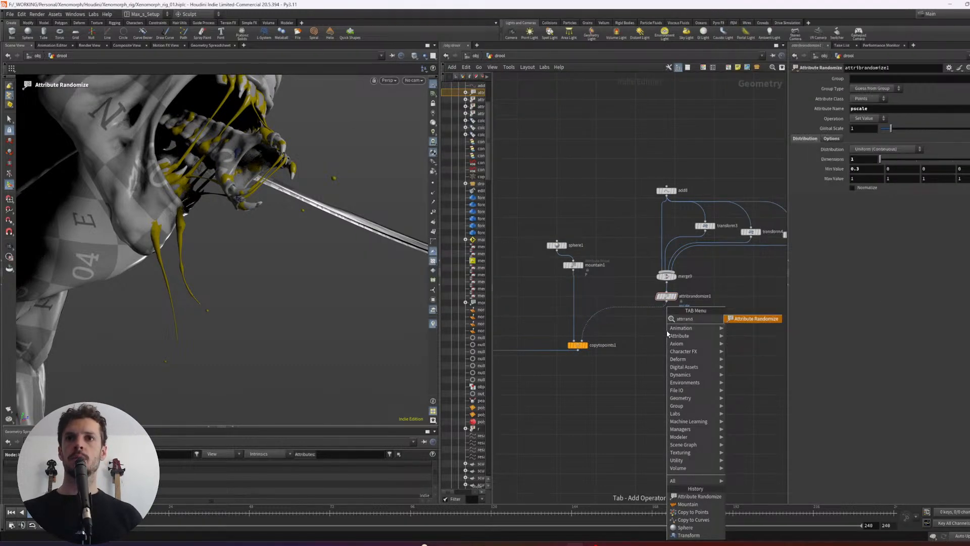
{"action": "key", "text": "Return"}
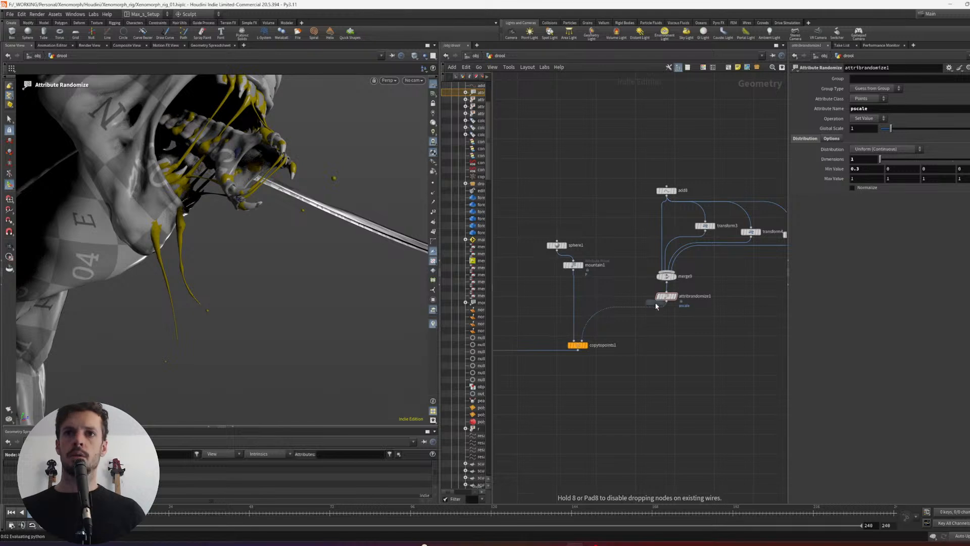
{"action": "left_click", "coordinate": [668, 321]}
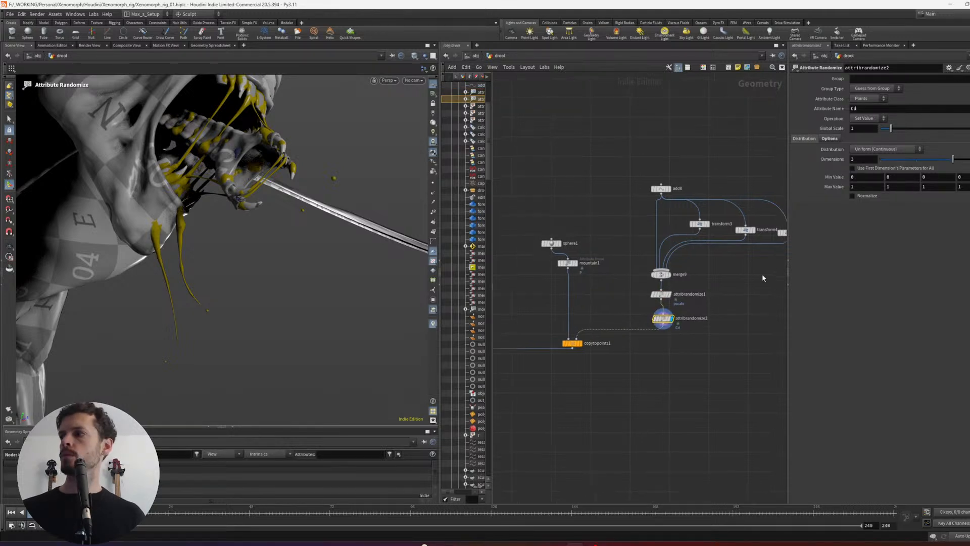
- Set attribrandomize2 to randomize the orient attribute with 4 dimensions and check the droplets from farther away
{"action": "double_click", "coordinate": [892, 112]}
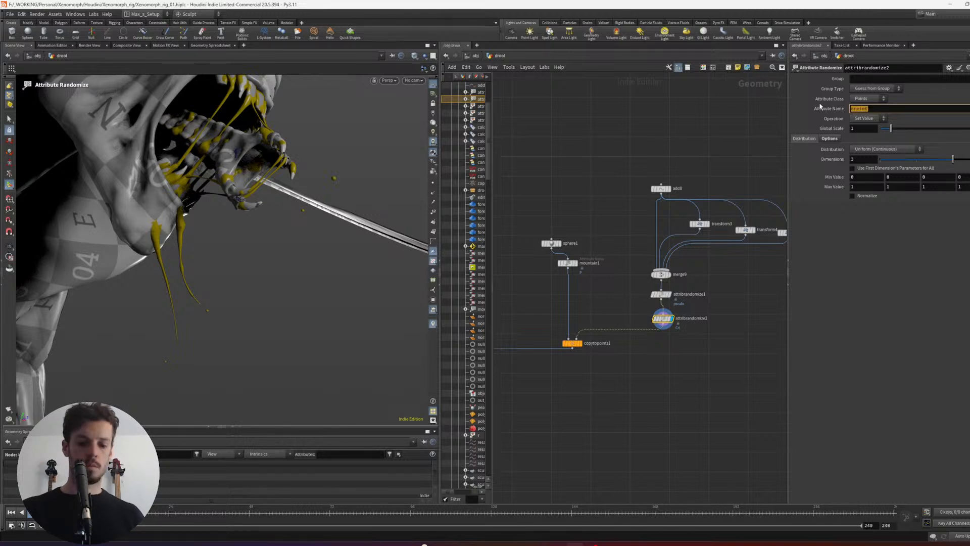
{"action": "key", "text": "Return"}
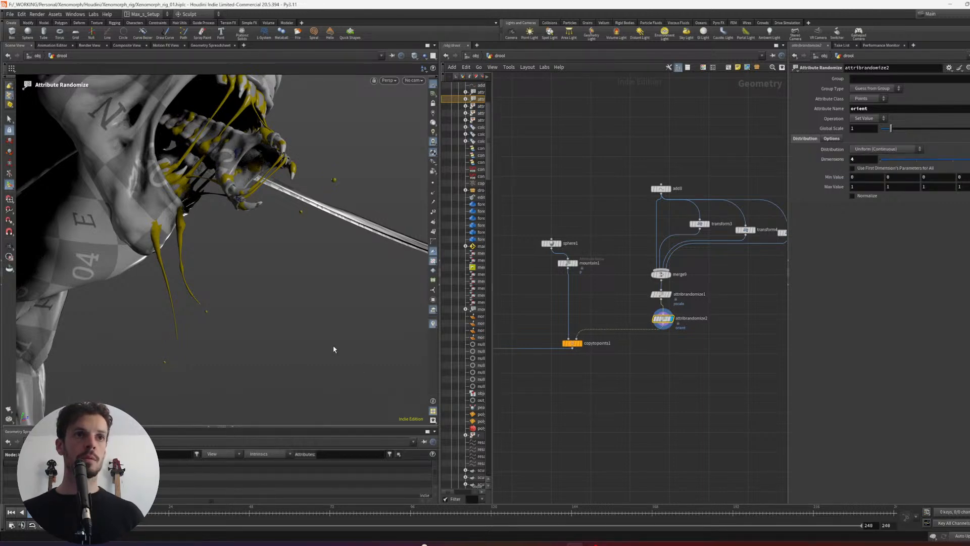
{"action": "left_click_drag", "start_coordinate": [334, 347], "coordinate": [303, 243]}
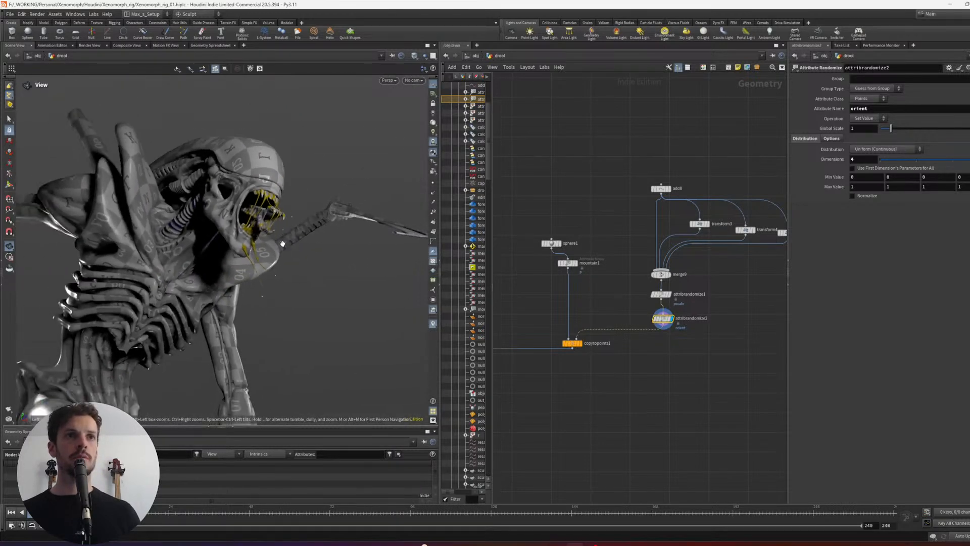
{"action": "scroll", "coordinate": [551, 399], "scroll_direction": "up", "scroll_amount": 3}
{"action": "scroll", "coordinate": [581, 387], "scroll_direction": "down", "scroll_amount": 2}
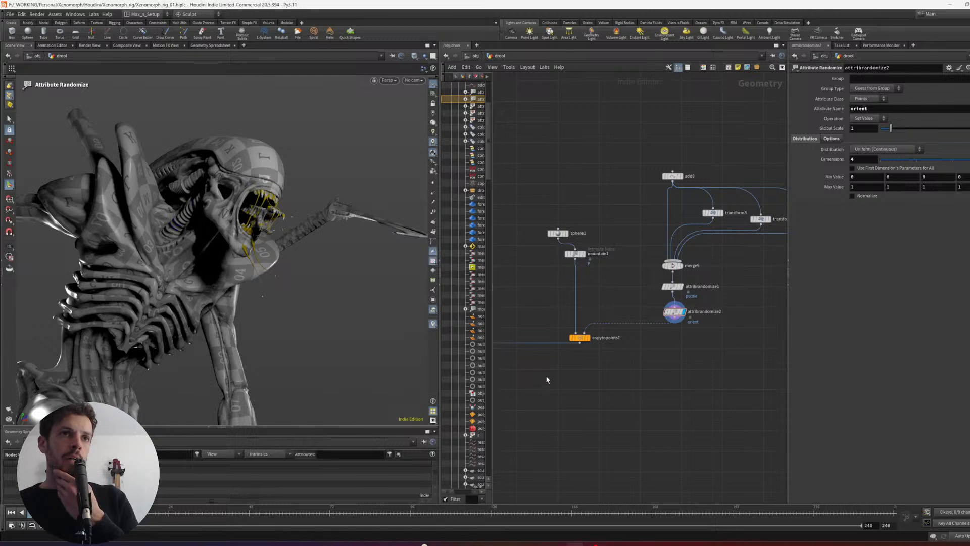
{"action": "middle_click_drag", "start_coordinate": [546, 379], "coordinate": [557, 386]}
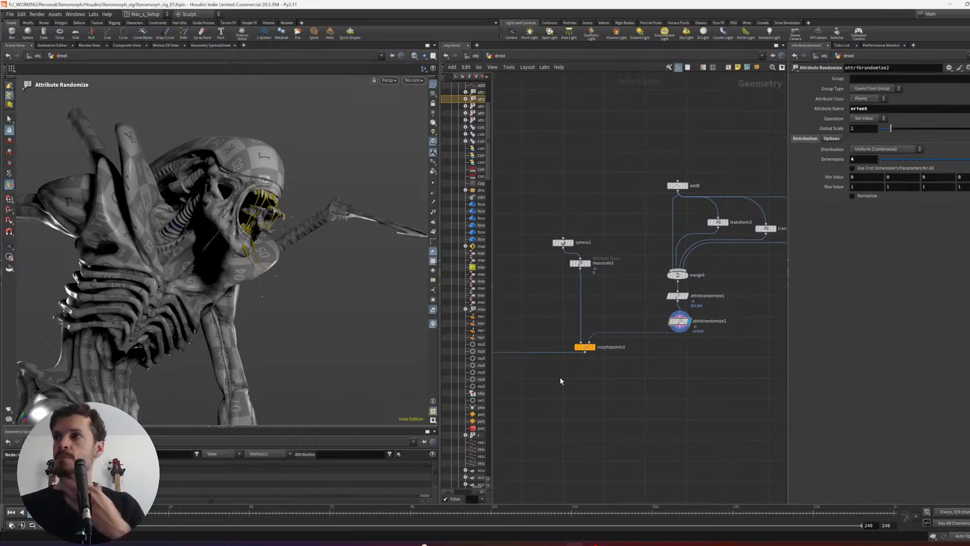
{"action": "left_click_drag", "start_coordinate": [219, 163], "coordinate": [271, 186]}
{"action": "right_click_drag", "start_coordinate": [270, 186], "coordinate": [298, 203]}
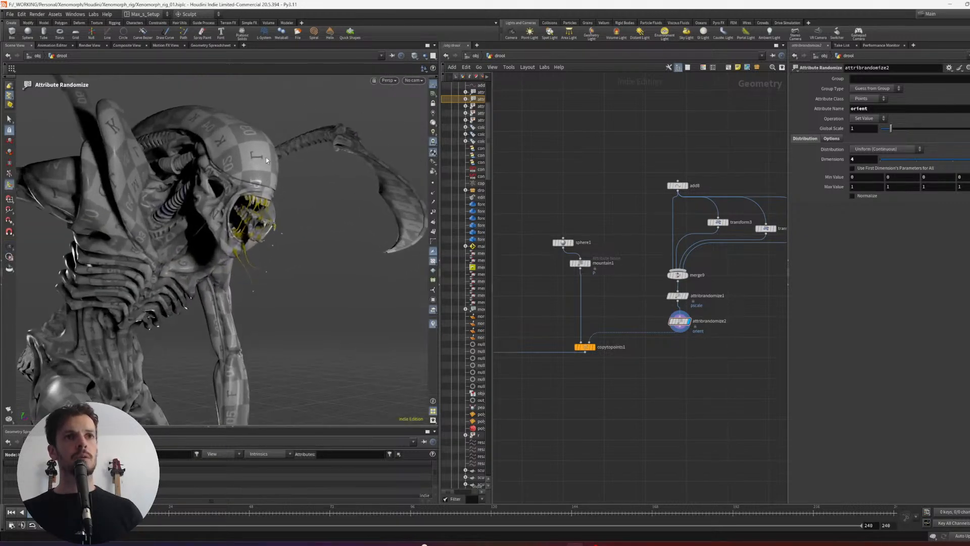
- Leave the drool network for the object level and open the lopnet1 network
{"action": "middle_click_drag", "start_coordinate": [585, 401], "coordinate": [588, 390]}
{"action": "scroll", "coordinate": [592, 414], "scroll_direction": "down", "scroll_amount": 2}
{"action": "key", "text": "u"}
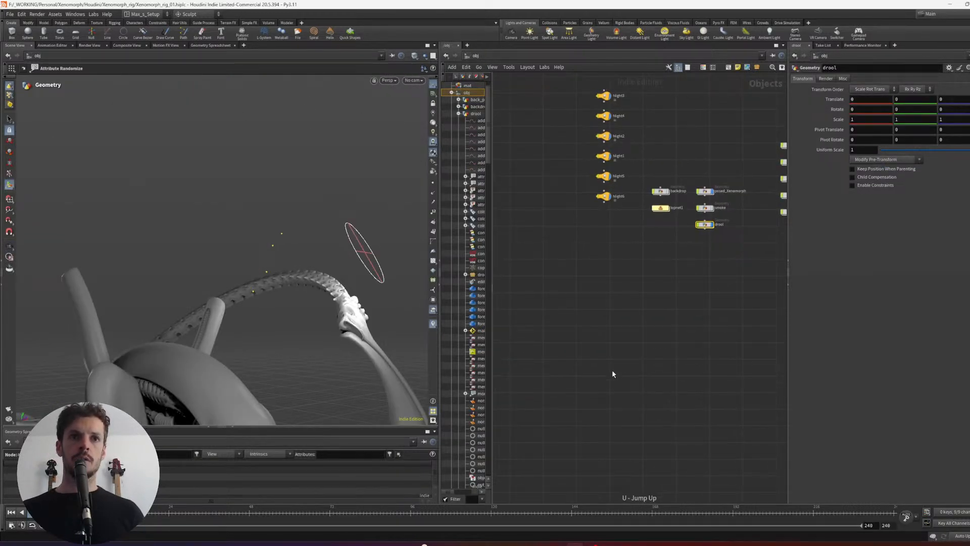
{"action": "scroll", "coordinate": [619, 349], "scroll_direction": "down", "scroll_amount": 4}
{"action": "left_click", "coordinate": [617, 289]}
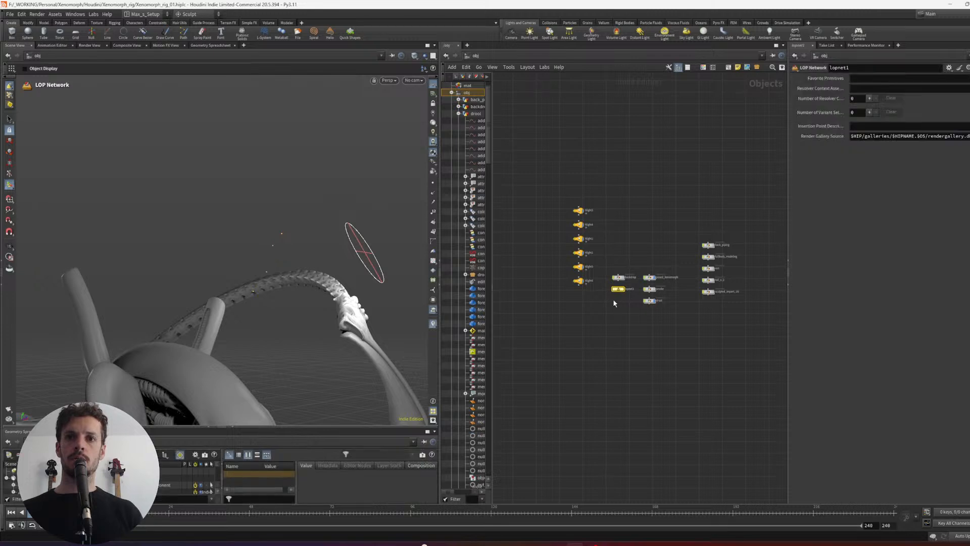
{"action": "key", "text": "Return"}
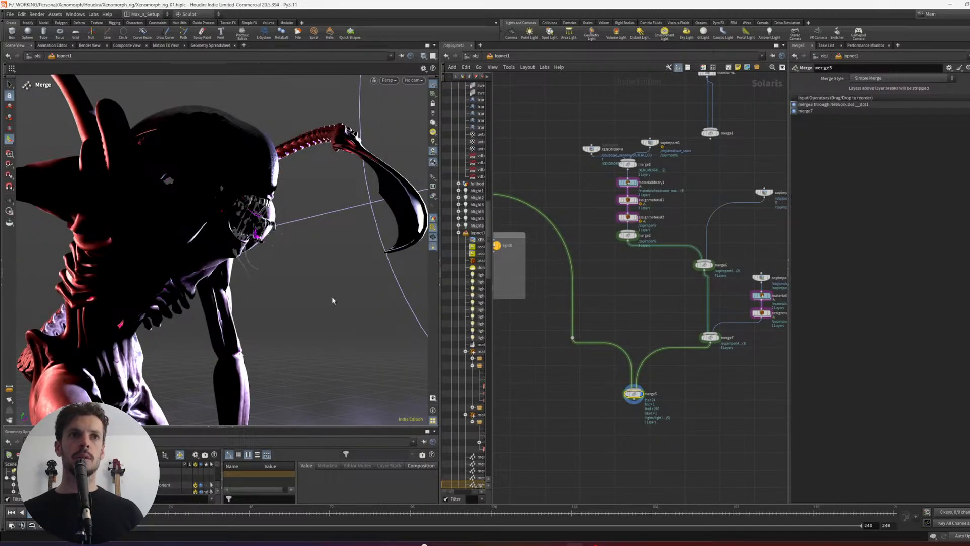
- Render the viewport with Karma XPU and inspect the creature's mouth and saliva from several angles
{"action": "left_click_drag", "start_coordinate": [288, 202], "coordinate": [290, 198], "text": "alt"}
{"action": "left_click", "coordinate": [388, 80]}
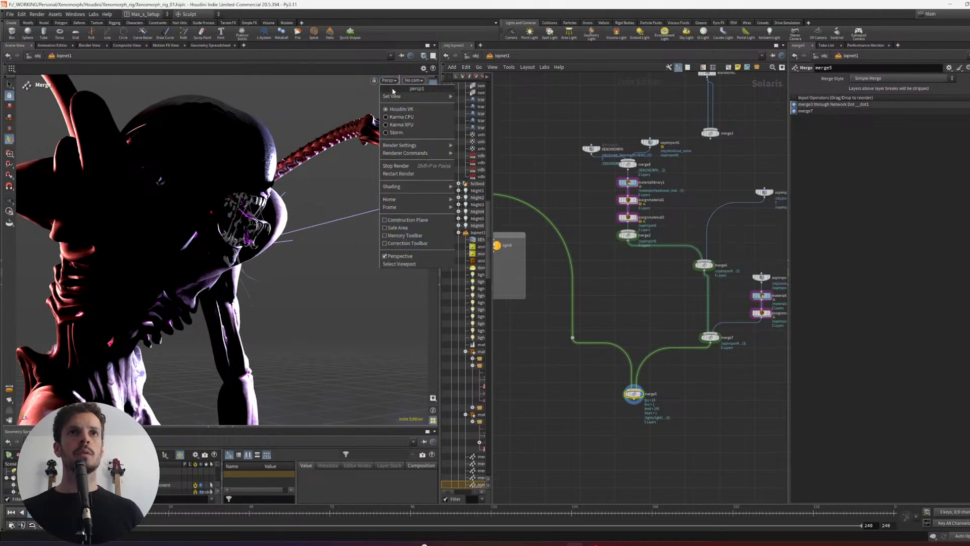
{"action": "left_click", "coordinate": [400, 125]}
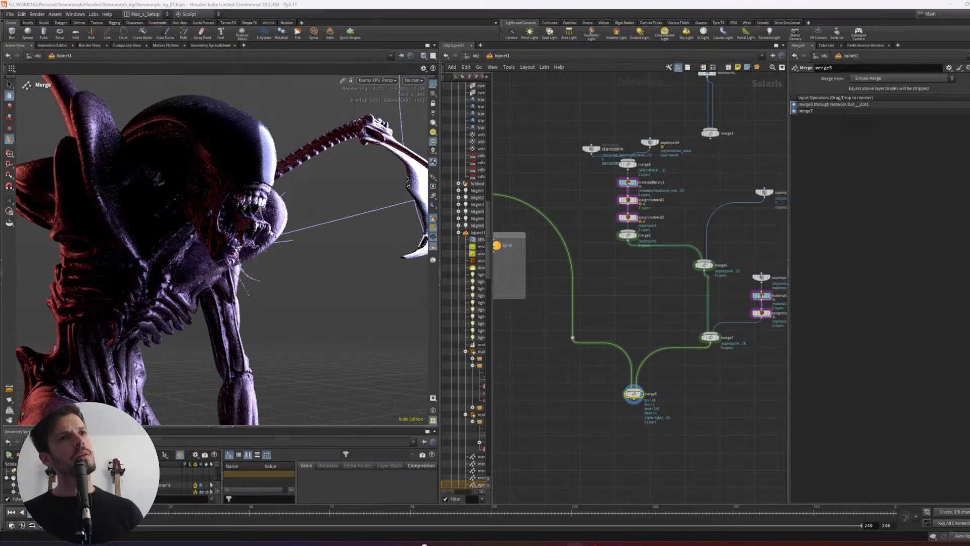
{"action": "left_click_drag", "start_coordinate": [258, 235], "coordinate": [320, 234], "text": "alt"}
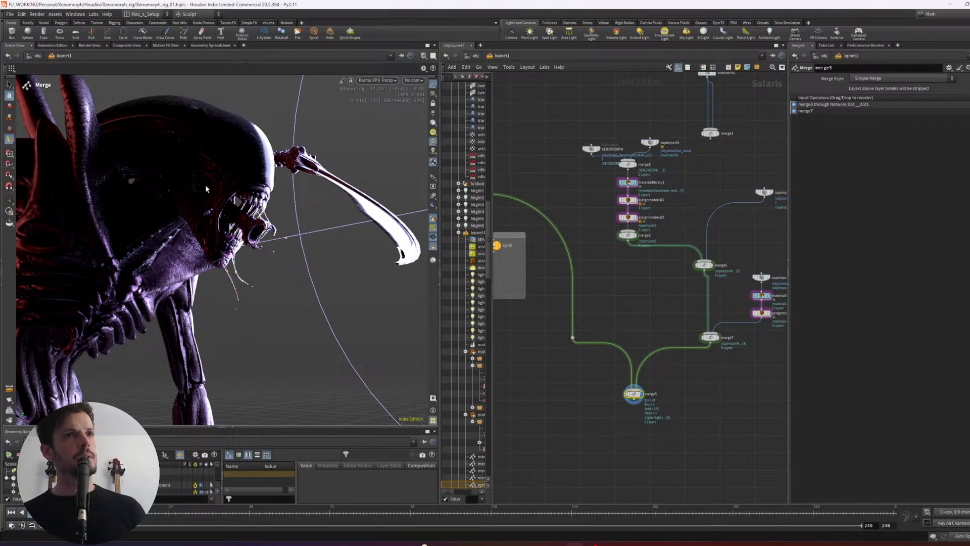
{"action": "right_click_drag", "start_coordinate": [193, 223], "coordinate": [227, 207], "text": "alt"}
{"action": "left_click_drag", "start_coordinate": [225, 198], "coordinate": [233, 200], "text": "alt"}
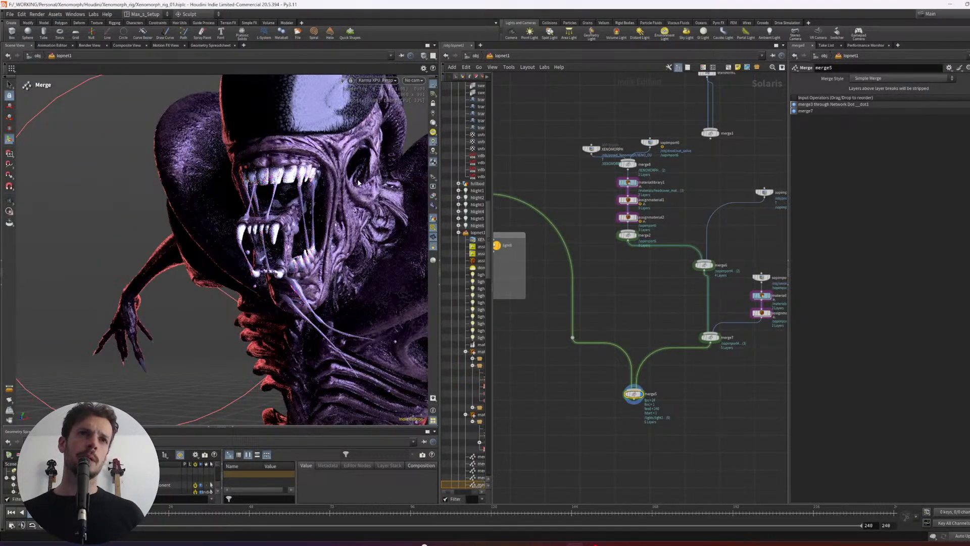
{"action": "left_click_drag", "start_coordinate": [359, 183], "coordinate": [382, 186], "text": "alt"}
- Open saliva_MAT inside materiallibrary1 and set the standard surface's Transmission to 0.973
{"action": "middle_click_drag", "start_coordinate": [705, 413], "coordinate": [628, 394]}
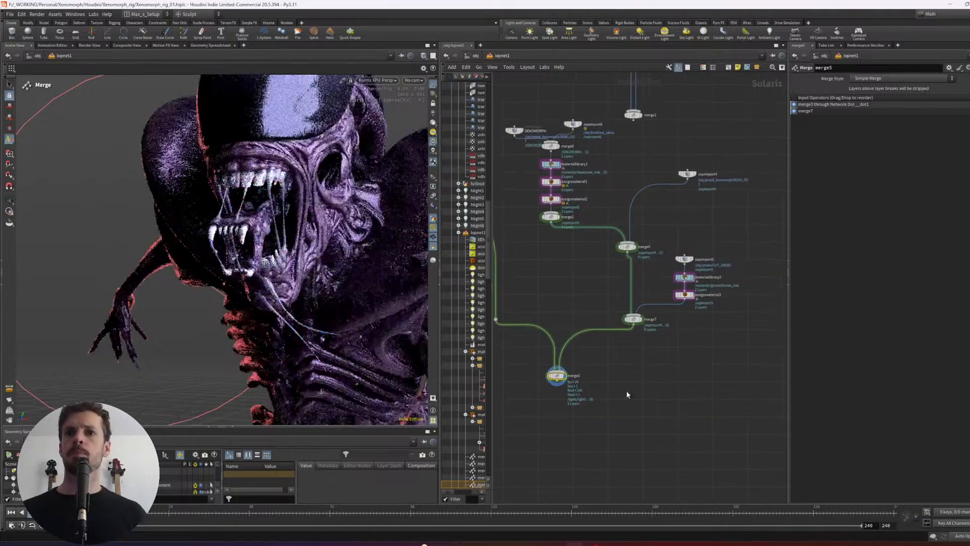
{"action": "scroll", "coordinate": [577, 305], "scroll_direction": "up", "scroll_amount": 5}
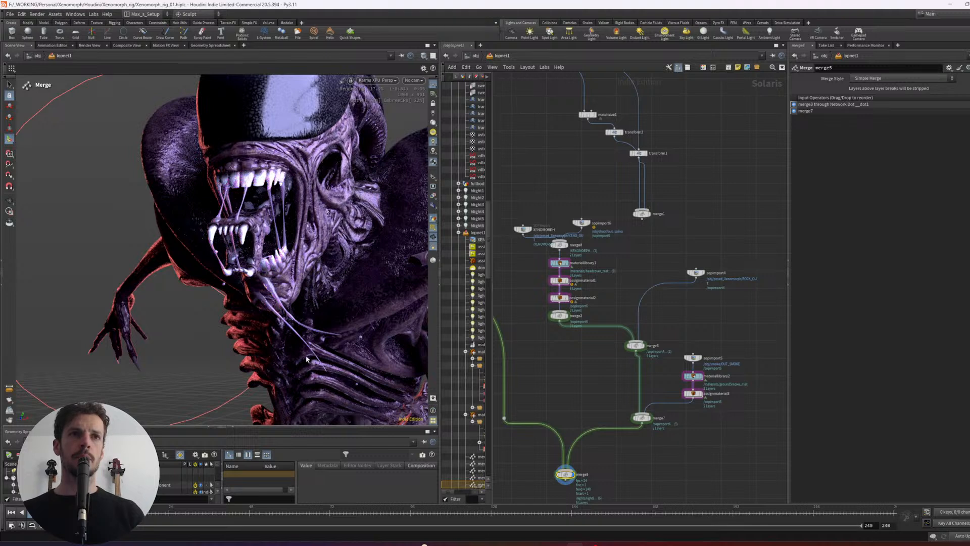
{"action": "scroll", "coordinate": [576, 278], "scroll_direction": "up", "scroll_amount": 2}
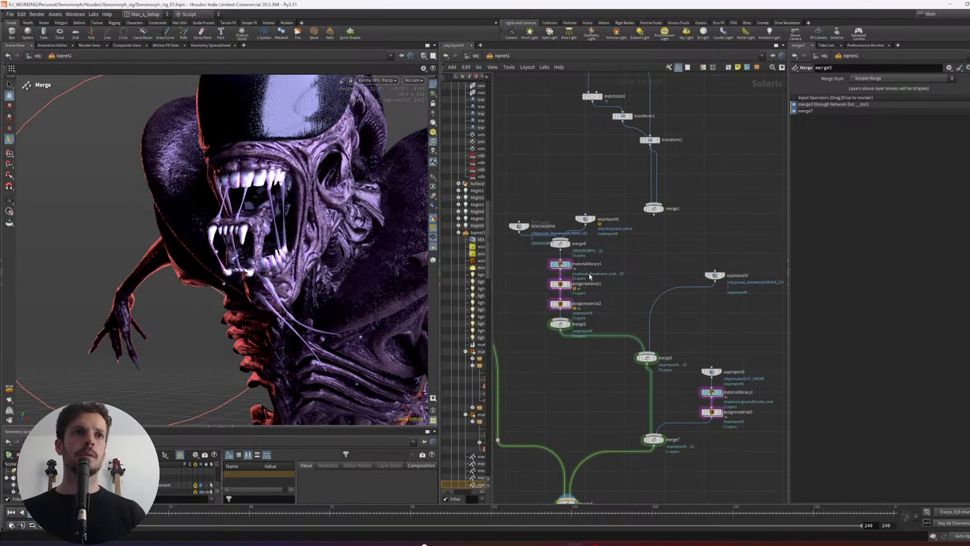
{"action": "left_click_drag", "start_coordinate": [635, 278], "coordinate": [561, 280]}
{"action": "double_click", "coordinate": [560, 264]}
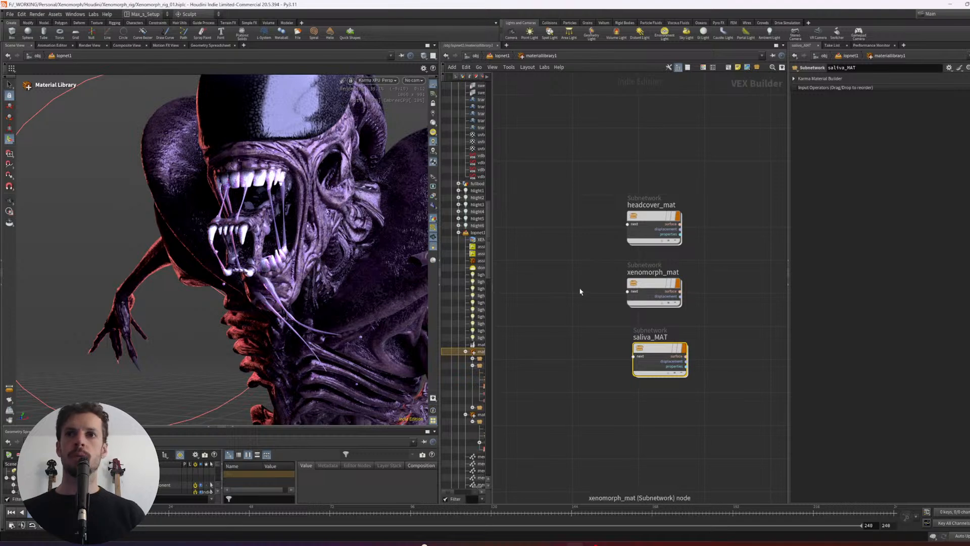
{"action": "double_click", "coordinate": [657, 356]}
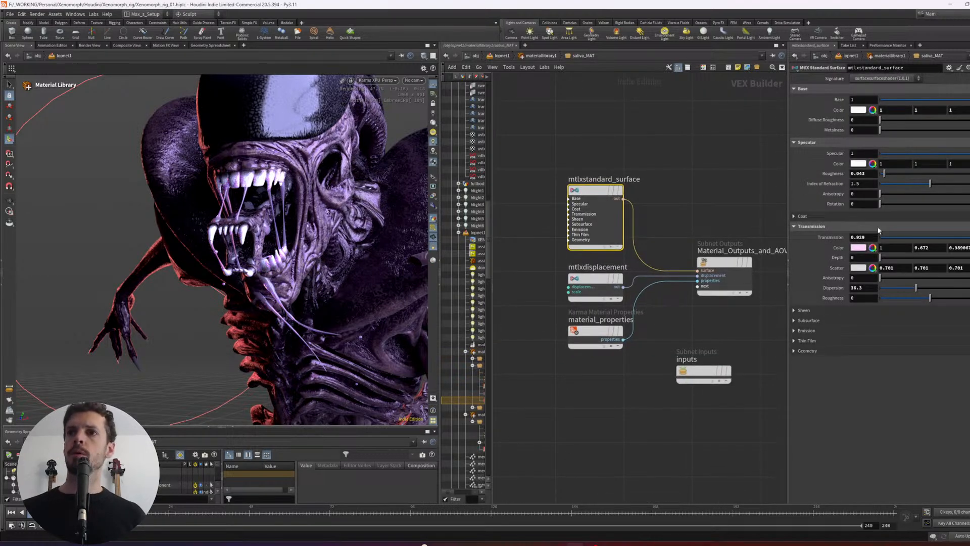
{"action": "left_click_drag", "start_coordinate": [968, 237], "coordinate": [969, 237]}
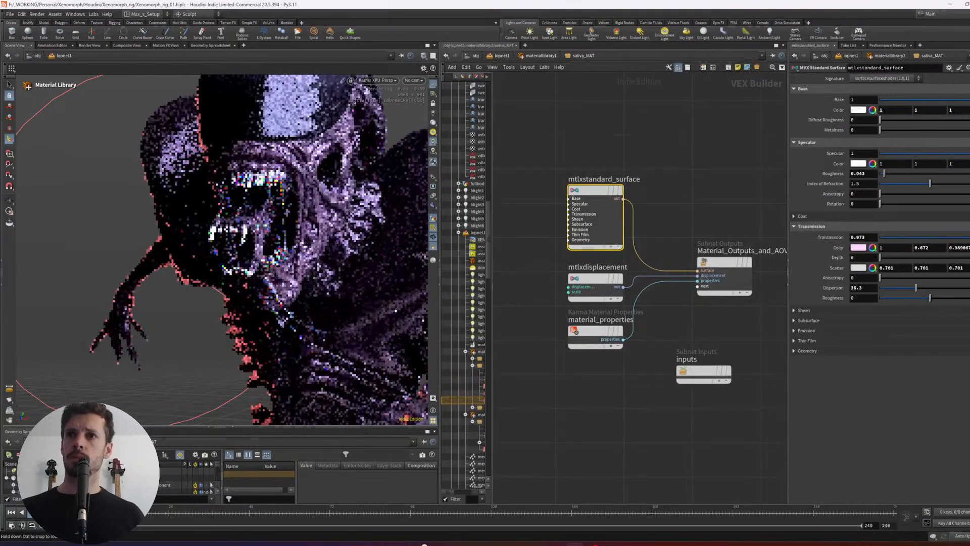
{"action": "left_click", "coordinate": [704, 198]}
- Check the saliva from the side of the head and switch the viewport renderer back to Houdini VK
{"action": "left_click_drag", "start_coordinate": [304, 243], "coordinate": [221, 282], "text": "alt"}
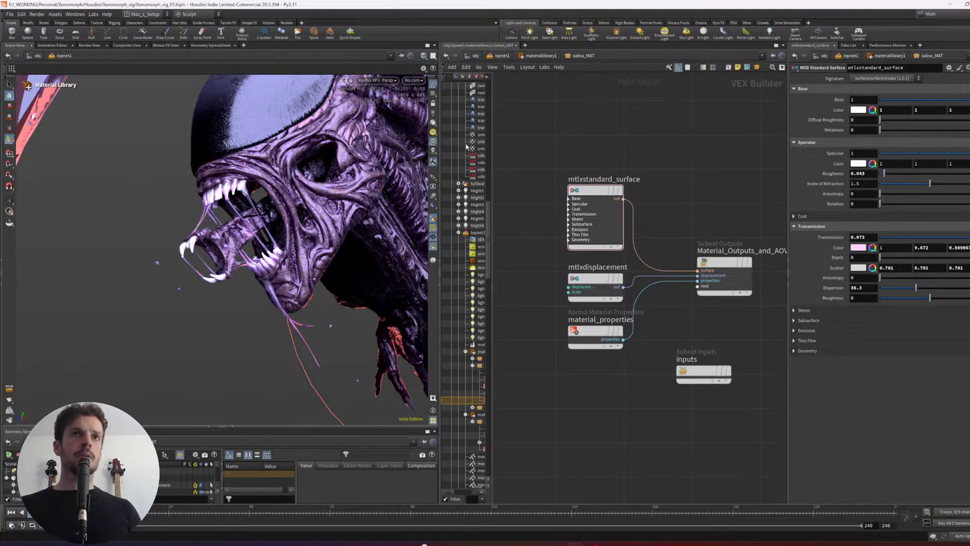
{"action": "left_click", "coordinate": [381, 82]}
{"action": "left_click", "coordinate": [380, 109]}
- Return to the object level and open the posed_Xenomorph geometry network
{"action": "key", "text": "u"}
{"action": "key", "text": "u"}
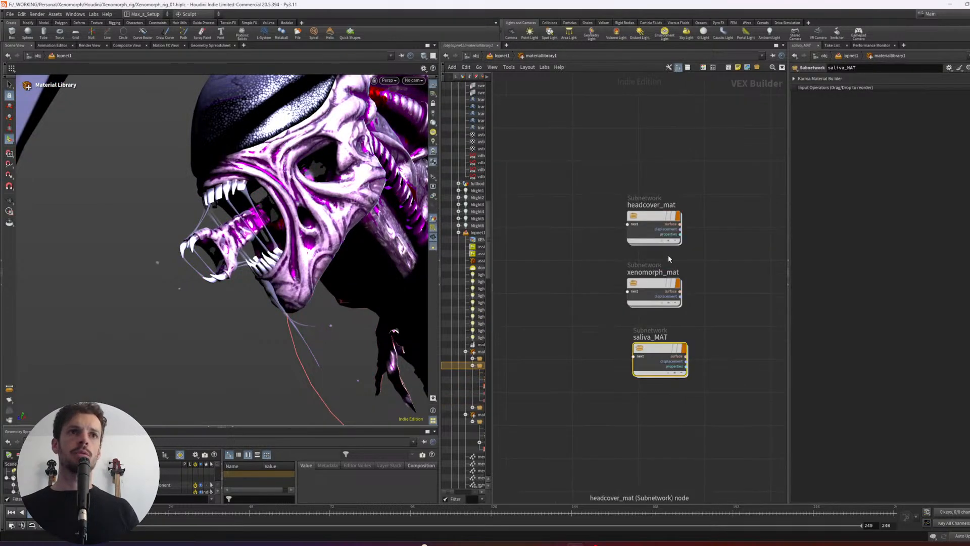
{"action": "key", "text": "u"}
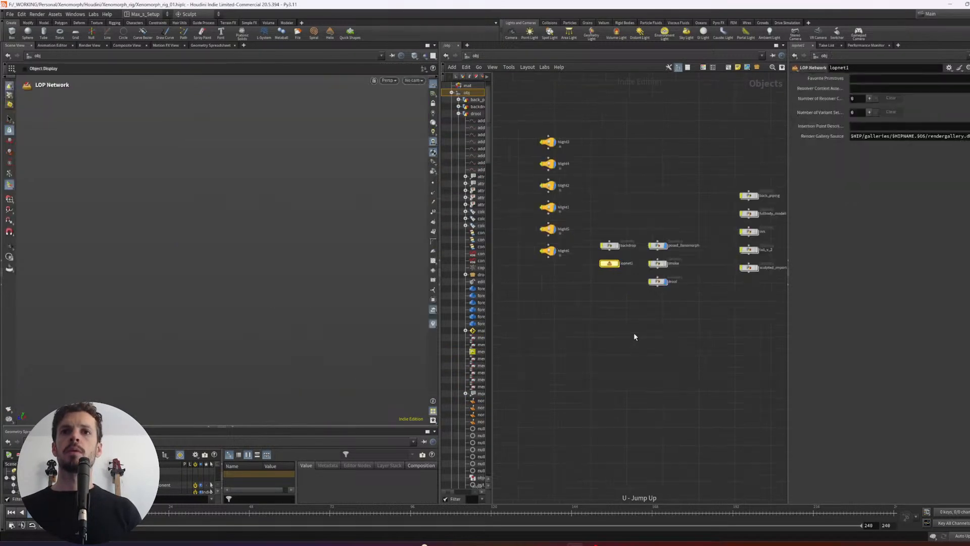
{"action": "middle_click_drag", "start_coordinate": [657, 334], "coordinate": [627, 362]}
{"action": "left_click_drag", "start_coordinate": [696, 215], "coordinate": [623, 248]}
{"action": "key", "text": "Return"}
- Move the XENO_OUT null down, just below the network box that holds the rock and Xenomorph nodes
{"action": "middle_click_drag", "start_coordinate": [716, 401], "coordinate": [742, 256]}
{"action": "middle_click_drag", "start_coordinate": [689, 441], "coordinate": [720, 253]}
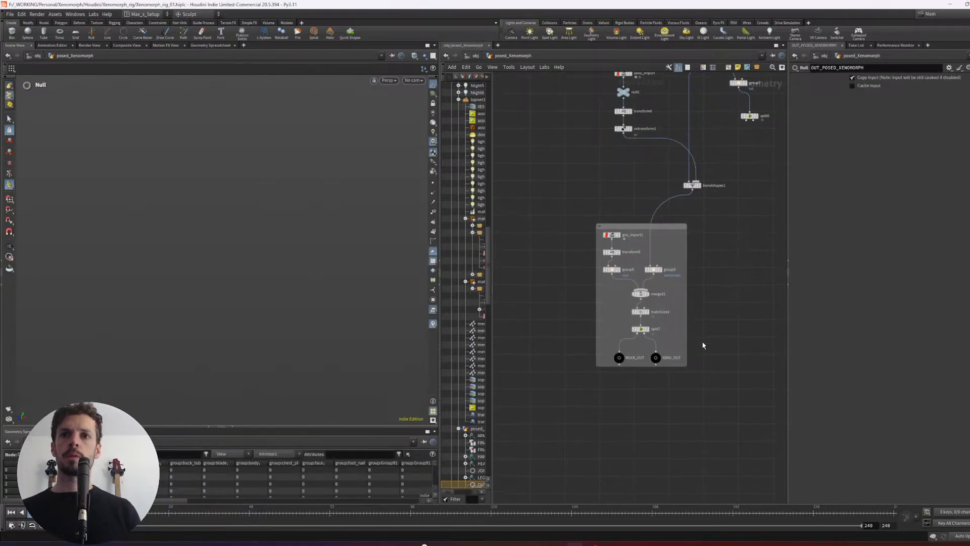
{"action": "scroll", "coordinate": [705, 345], "scroll_direction": "up", "scroll_amount": 2}
{"action": "left_click_drag", "start_coordinate": [643, 359], "coordinate": [642, 378]}
{"action": "middle_click_drag", "start_coordinate": [686, 408], "coordinate": [674, 389]}
{"action": "left_click", "coordinate": [688, 367]}
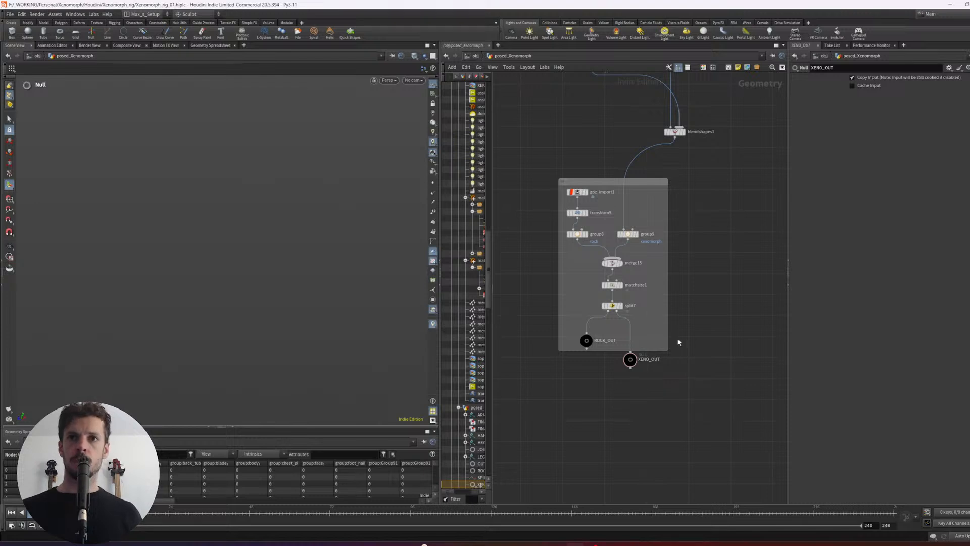
{"action": "key", "text": "Tab"}
{"action": "type", "text": "split"}
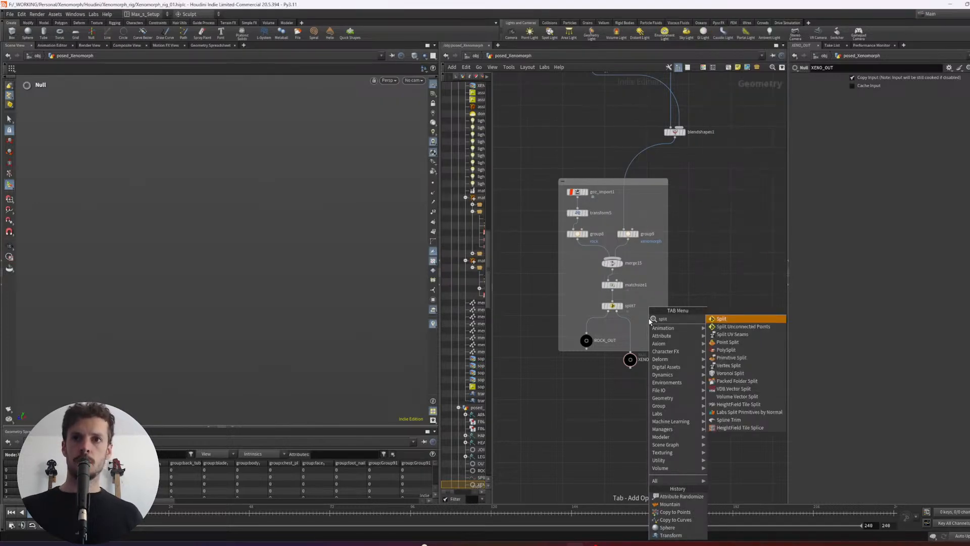
{"action": "key", "text": "Escape"}
{"action": "key", "text": "Tab"}
{"action": "key", "text": "Escape"}
- Display split7 and connect a new Null node to its second output, beside the network box
{"action": "left_click", "coordinate": [621, 305]}
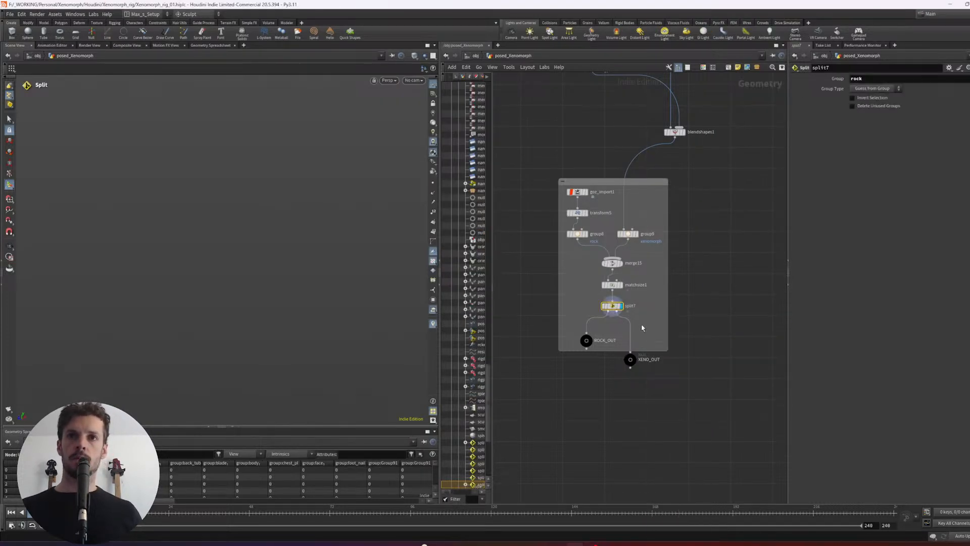
{"action": "middle_click_drag", "start_coordinate": [642, 329], "coordinate": [645, 318]}
{"action": "left_click_drag", "start_coordinate": [620, 303], "coordinate": [710, 312]}
{"action": "type", "text": "null"}
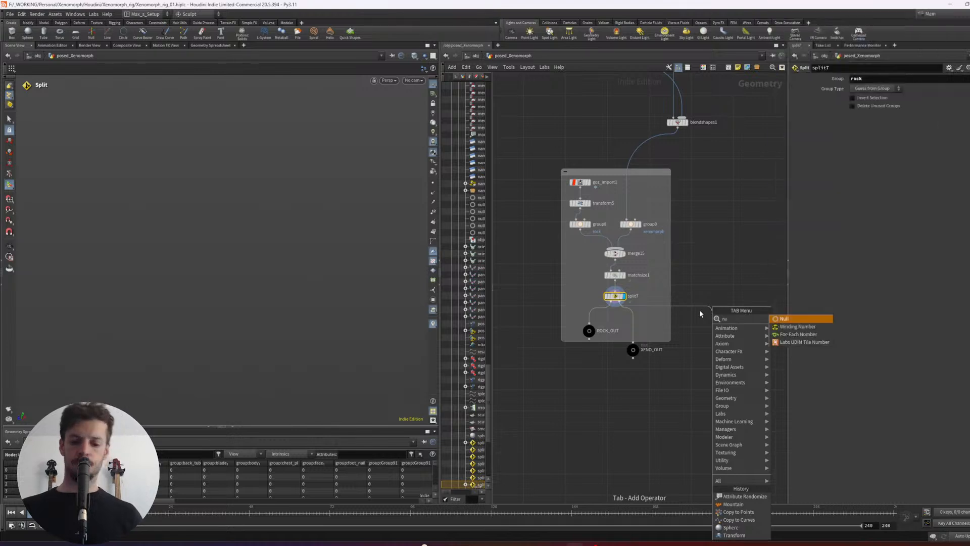
{"action": "key", "text": "Return"}
- Frame the mouth, activate primitive selection on the null's geometry and change the viewport lighting so the teeth are clearly lit
{"action": "left_click_drag", "start_coordinate": [283, 199], "coordinate": [232, 213], "text": "alt"}
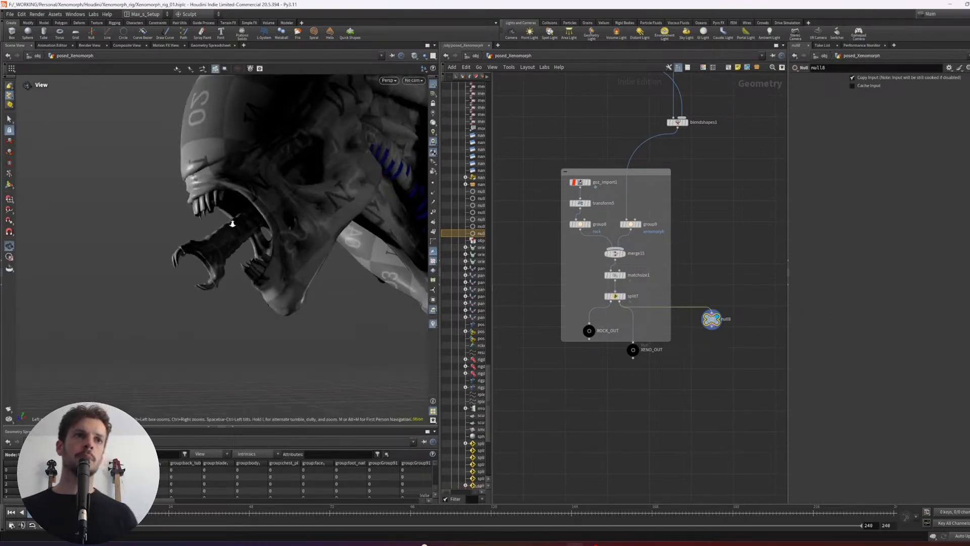
{"action": "right_click_drag", "start_coordinate": [232, 212], "coordinate": [189, 228], "text": "alt"}
{"action": "left_click_drag", "start_coordinate": [188, 228], "coordinate": [213, 207], "text": "alt"}
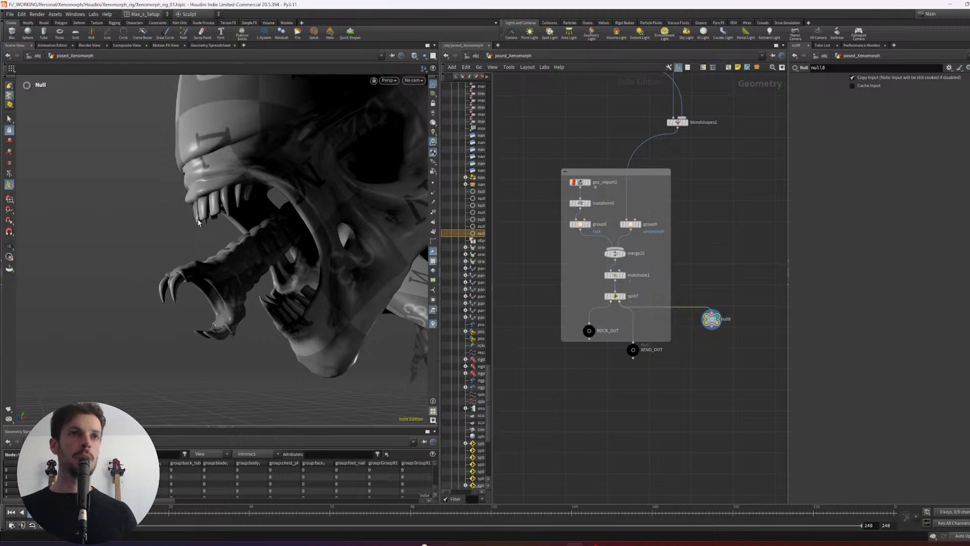
{"action": "key", "text": "s"}
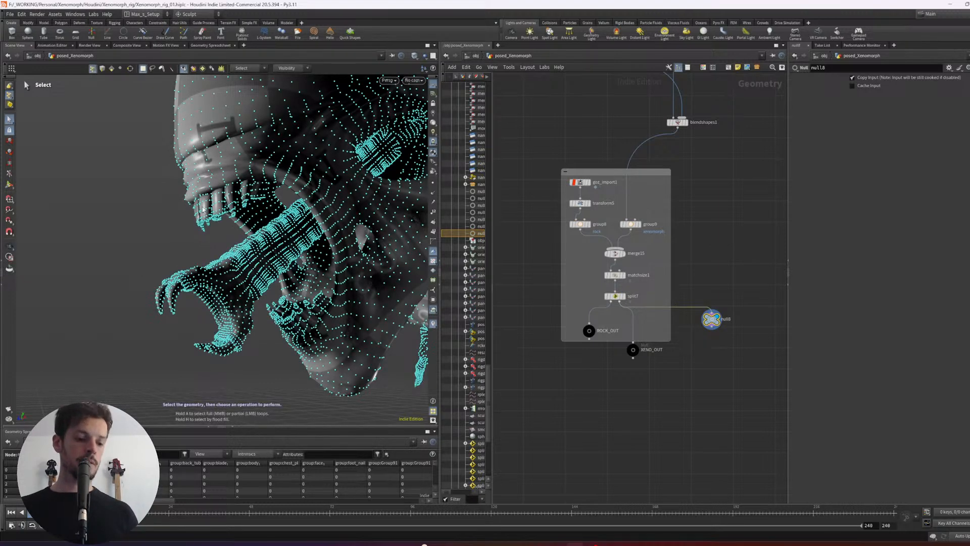
{"action": "key", "text": "4"}
{"action": "left_click_drag", "start_coordinate": [200, 216], "coordinate": [256, 201], "text": "alt"}
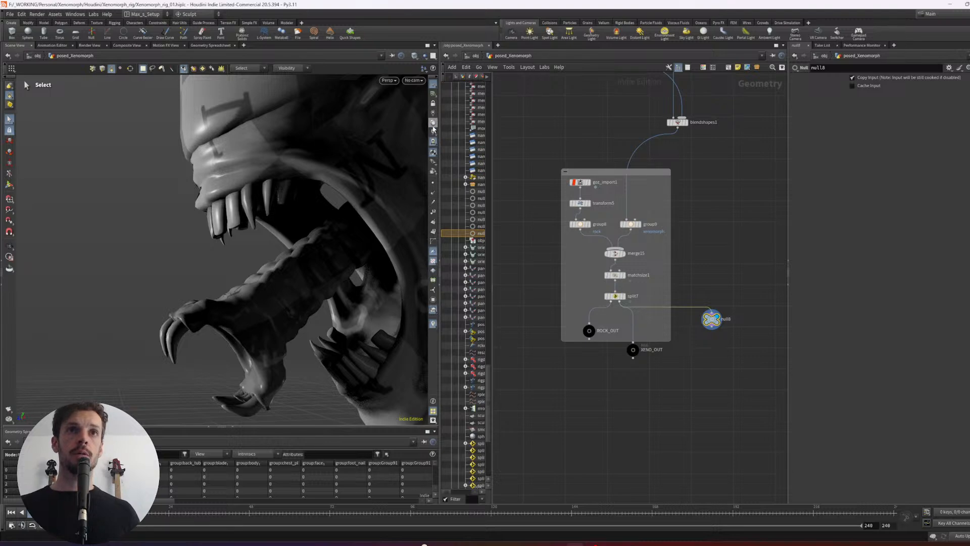
{"action": "left_click", "coordinate": [433, 127]}
{"action": "key", "text": "h"}
- Select the upper row of teeth of the Xenomorph's outer jaw
{"action": "left_click", "coordinate": [289, 193], "text": "shift"}
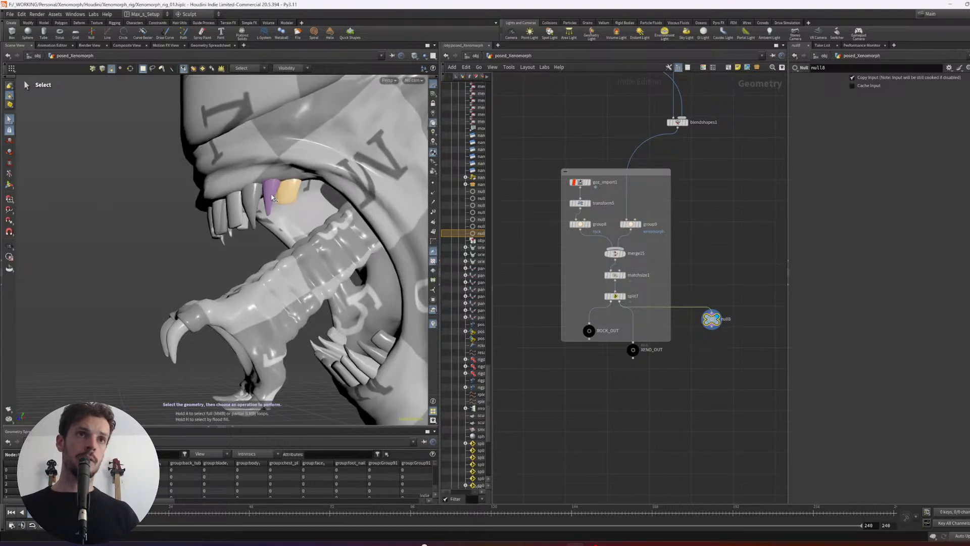
{"action": "left_click", "coordinate": [271, 196], "text": "shift"}
{"action": "left_click", "coordinate": [252, 202], "text": "shift"}
{"action": "left_click", "coordinate": [235, 209], "text": "shift"}
{"action": "left_click", "coordinate": [223, 217], "text": "shift"}
{"action": "left_click_drag", "start_coordinate": [196, 223], "coordinate": [275, 204], "text": "alt"}
{"action": "left_click", "coordinate": [200, 198], "text": "shift"}
{"action": "left_click", "coordinate": [168, 197], "text": "shift"}
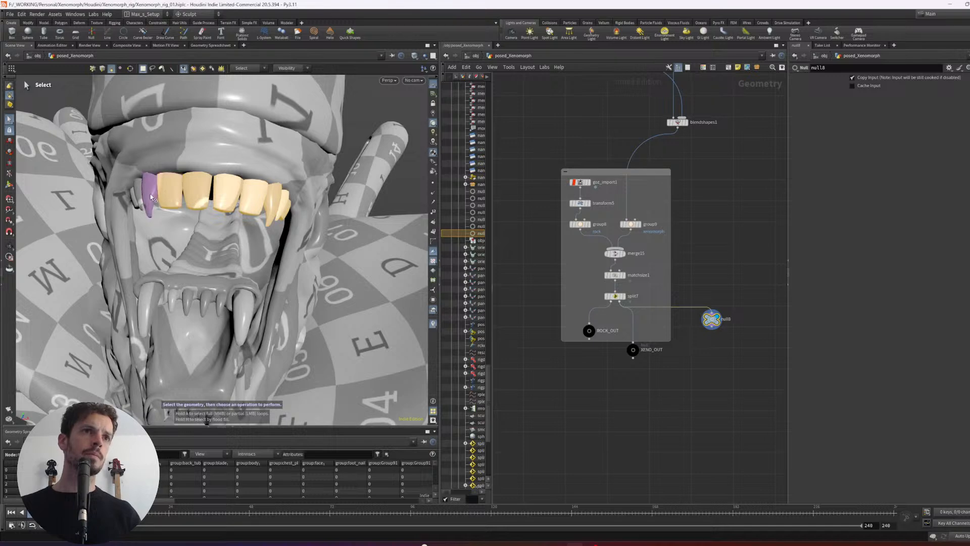
{"action": "left_click", "coordinate": [143, 200], "text": "shift"}
- Add the upper teeth of the inner jaw to the selection
{"action": "left_click_drag", "start_coordinate": [55, 296], "coordinate": [269, 250], "text": "alt"}
{"action": "left_click", "coordinate": [255, 247], "text": "shift"}
{"action": "left_click", "coordinate": [267, 242], "text": "shift"}
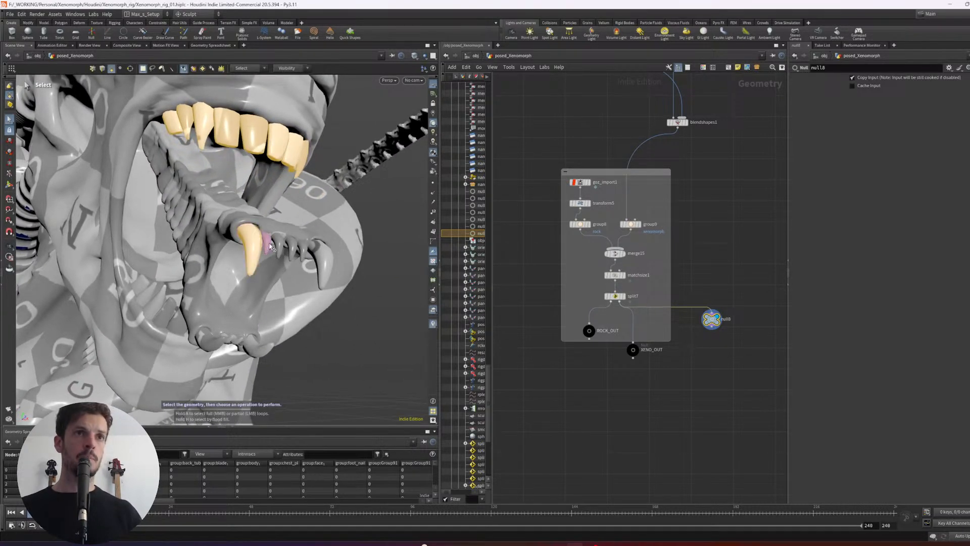
{"action": "left_click", "coordinate": [279, 242], "text": "shift"}
{"action": "left_click", "coordinate": [292, 246], "text": "shift"}
{"action": "left_click", "coordinate": [303, 250], "text": "shift"}
{"action": "left_click", "coordinate": [322, 267], "text": "shift"}
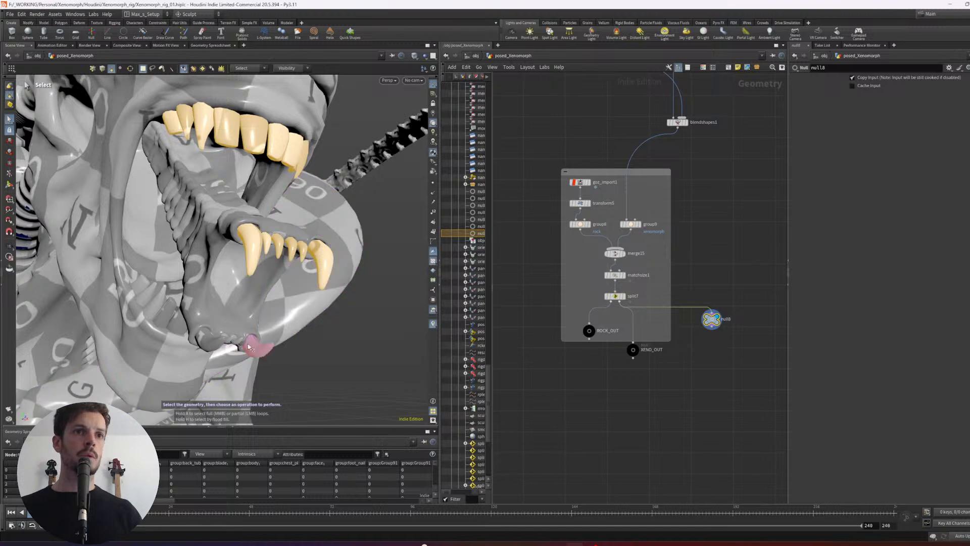
- Add the lower teeth of the inner jaw to the selection
{"action": "left_click", "coordinate": [256, 344], "text": "shift"}
{"action": "left_click_drag", "start_coordinate": [266, 335], "coordinate": [238, 167], "text": "alt"}
{"action": "right_click", "coordinate": [189, 262]}
{"action": "key", "text": "Escape"}
{"action": "key", "text": "s"}
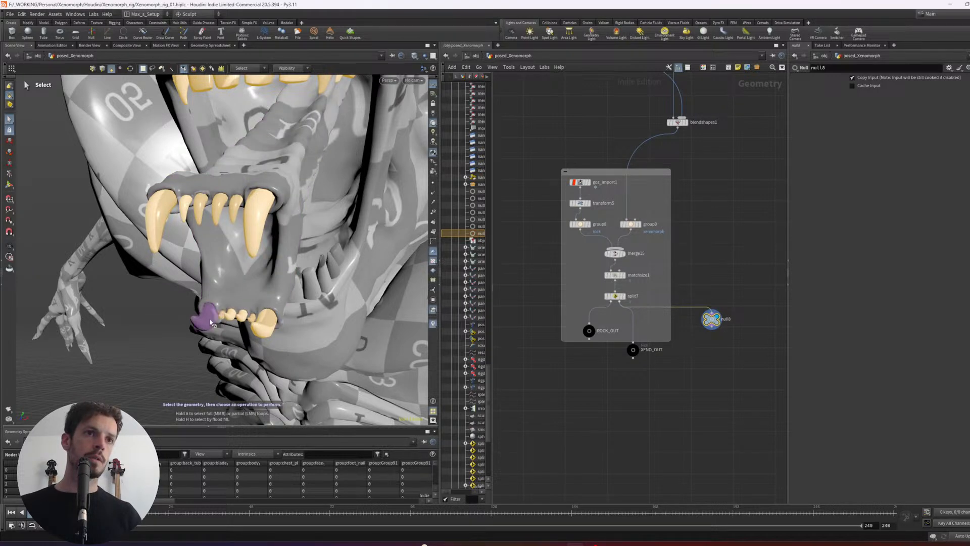
{"action": "key", "text": "Escape"}
- Add the lower teeth along one side of the Xenomorph's outer jaw to the selection, from the back towards the front
{"action": "left_click_drag", "start_coordinate": [221, 320], "coordinate": [210, 275]}
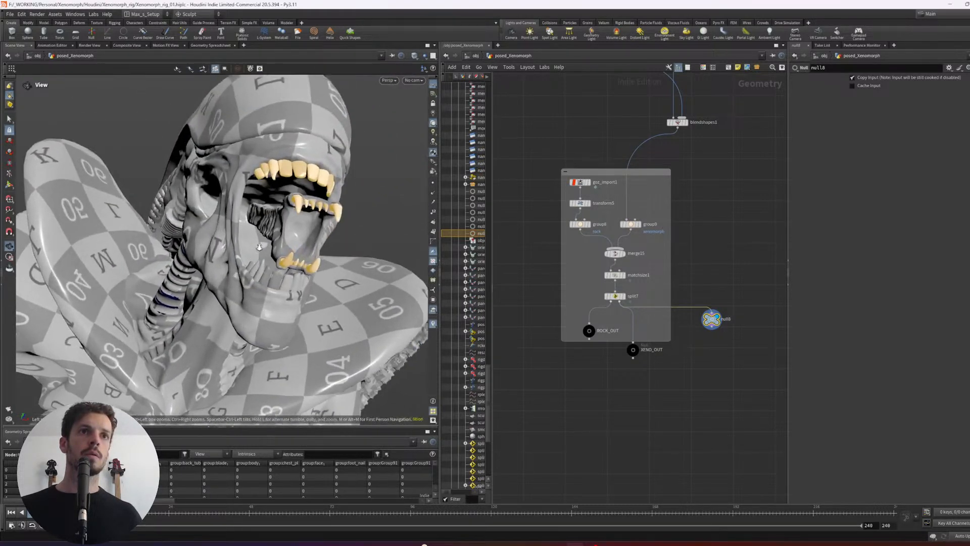
{"action": "right_click_drag", "start_coordinate": [209, 275], "coordinate": [263, 283], "text": "alt"}
{"action": "left_click_drag", "start_coordinate": [263, 283], "coordinate": [280, 263], "text": "alt"}
{"action": "left_click", "coordinate": [271, 275], "text": "shift"}
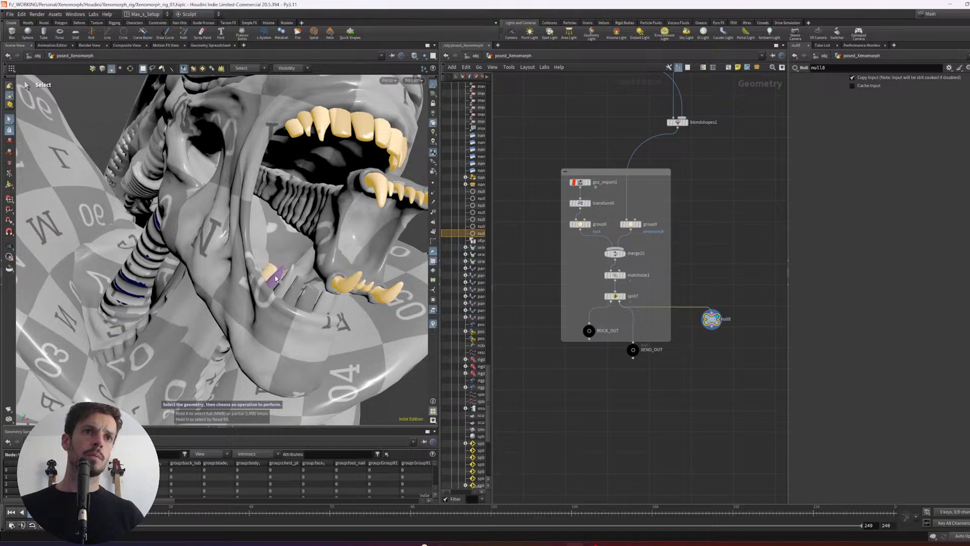
{"action": "left_click", "coordinate": [279, 280], "text": "shift"}
{"action": "left_click", "coordinate": [287, 284], "text": "shift"}
{"action": "left_click", "coordinate": [295, 289], "text": "shift"}
{"action": "left_click", "coordinate": [307, 299], "text": "shift"}
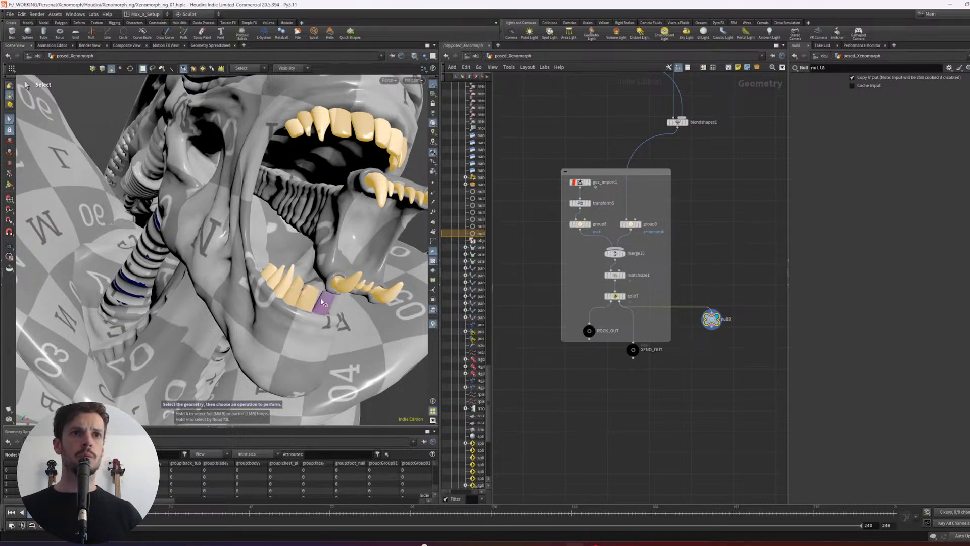
- Add the remaining lower teeth on the other side of the outer jaw, completing the tooth selection
{"action": "left_click_drag", "start_coordinate": [307, 298], "coordinate": [350, 257], "text": "alt"}
{"action": "left_click", "coordinate": [294, 294], "text": "shift"}
{"action": "left_click", "coordinate": [302, 284], "text": "shift"}
{"action": "left_click", "coordinate": [310, 276], "text": "shift"}
{"action": "left_click", "coordinate": [315, 266], "text": "shift"}
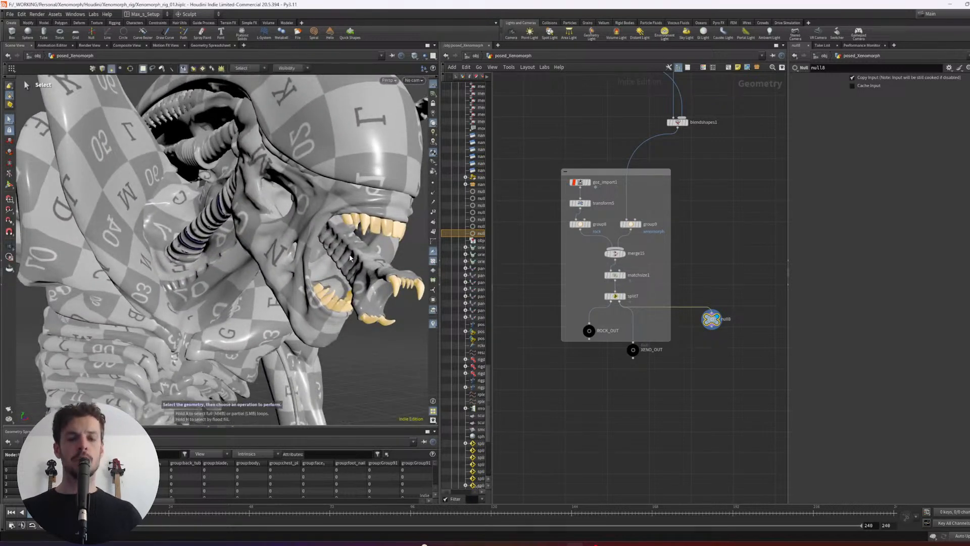
- Create a primitive group named teeth from the selected teeth and wire the Group node into XENO_OUT
{"action": "key", "text": "Tab"}
{"action": "type", "text": "group"}
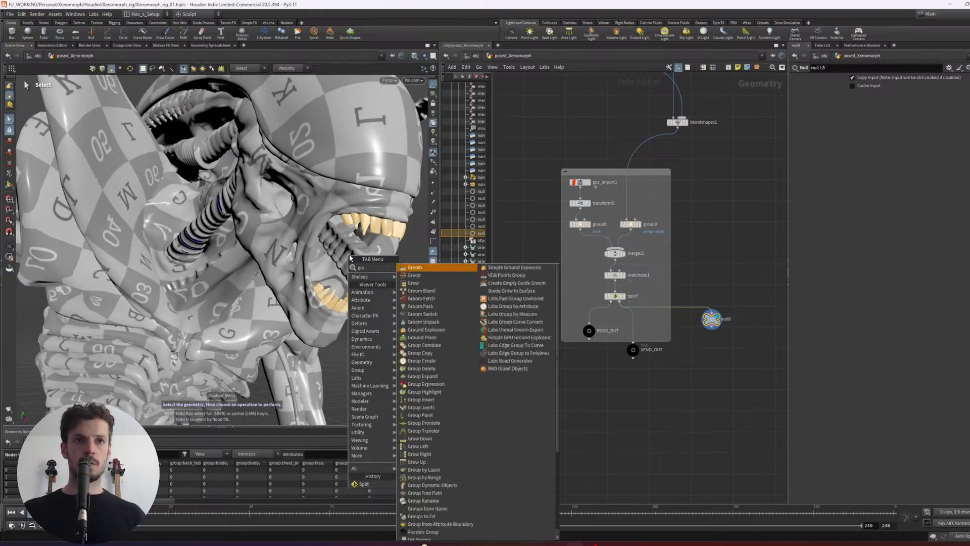
{"action": "key", "text": "Down"}
{"action": "key", "text": "Return"}
{"action": "left_click_drag", "start_coordinate": [877, 79], "coordinate": [765, 71]}
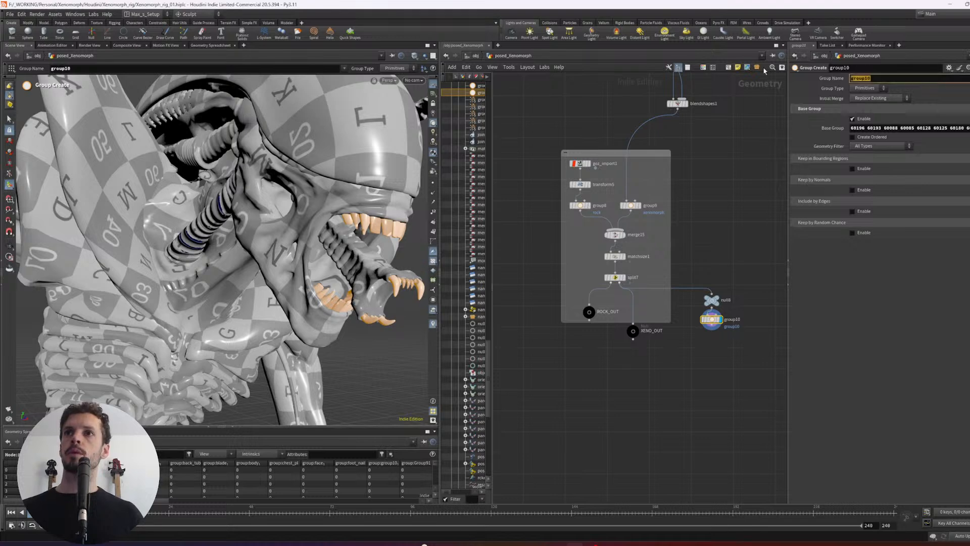
{"action": "key", "text": "Return"}
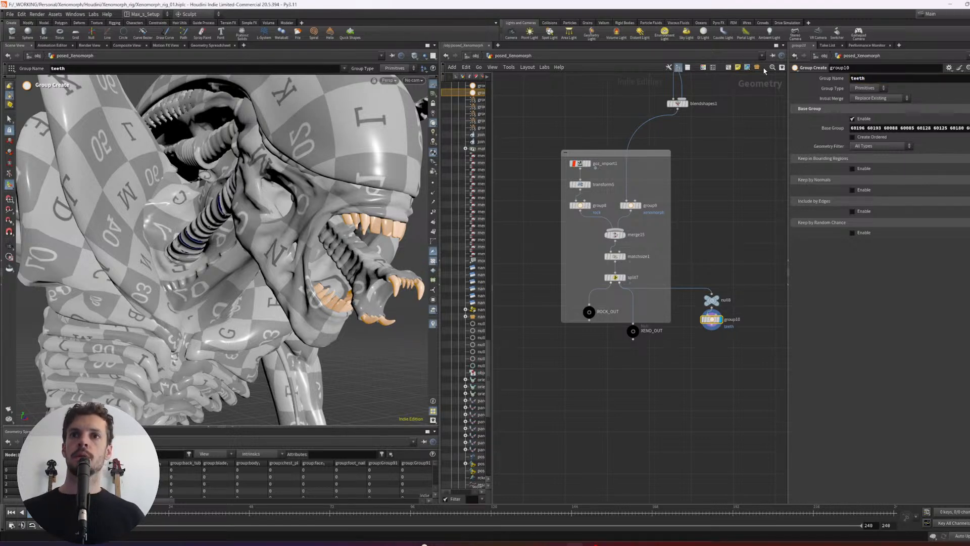
{"action": "left_click_drag", "start_coordinate": [711, 329], "coordinate": [633, 324]}
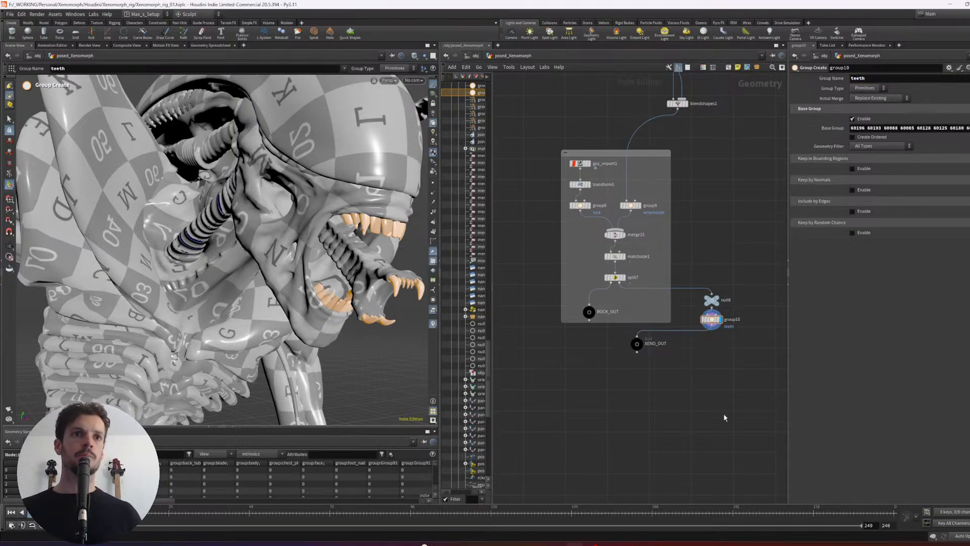
- Return to the object level and go into the materiallibrary1 node inside lopnet1
{"action": "key", "text": "u"}
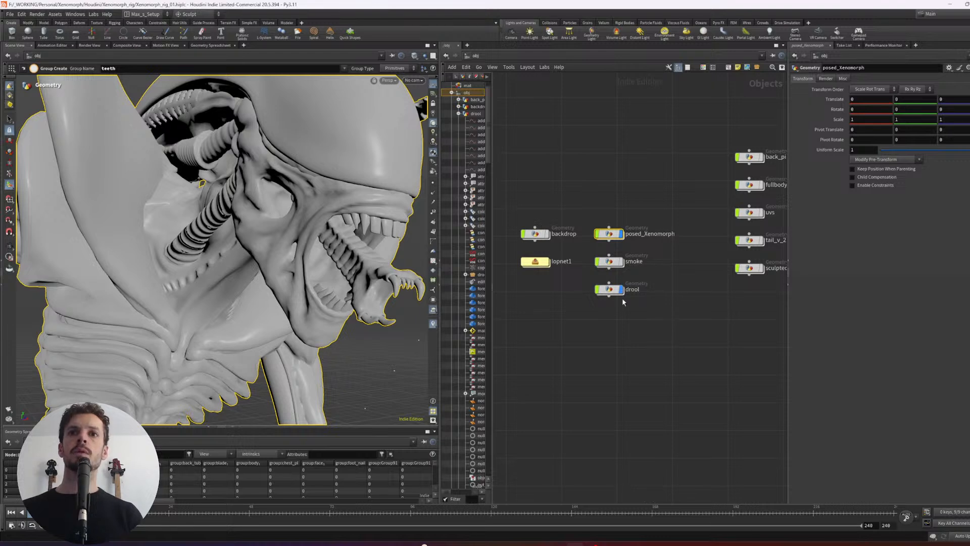
{"action": "left_click", "coordinate": [536, 262]}
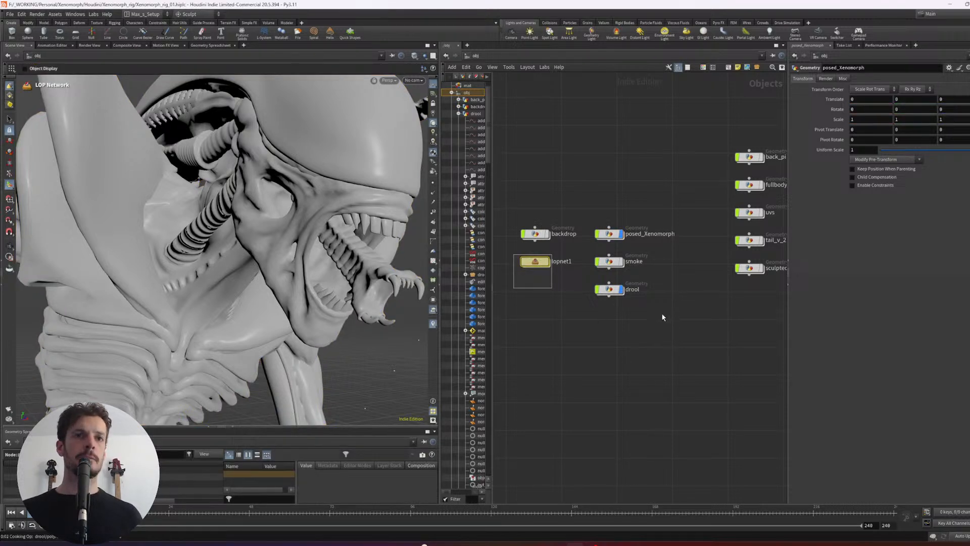
{"action": "key", "text": "i"}
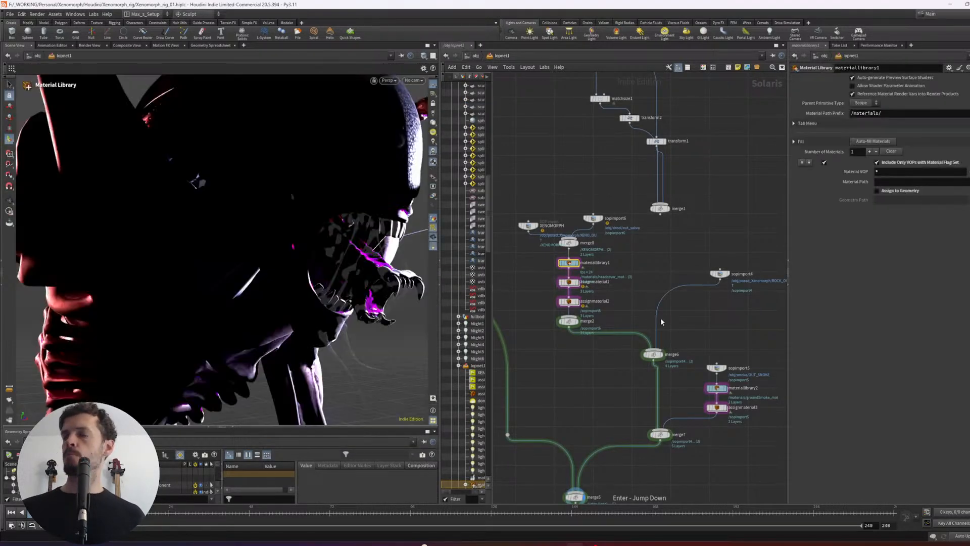
{"action": "middle_click_drag", "start_coordinate": [542, 319], "coordinate": [546, 320]}
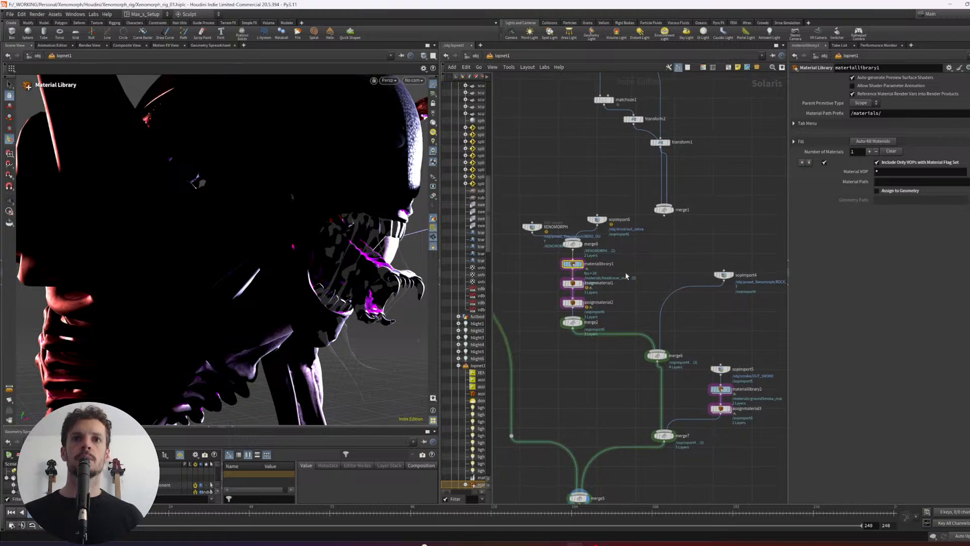
{"action": "key", "text": "i"}
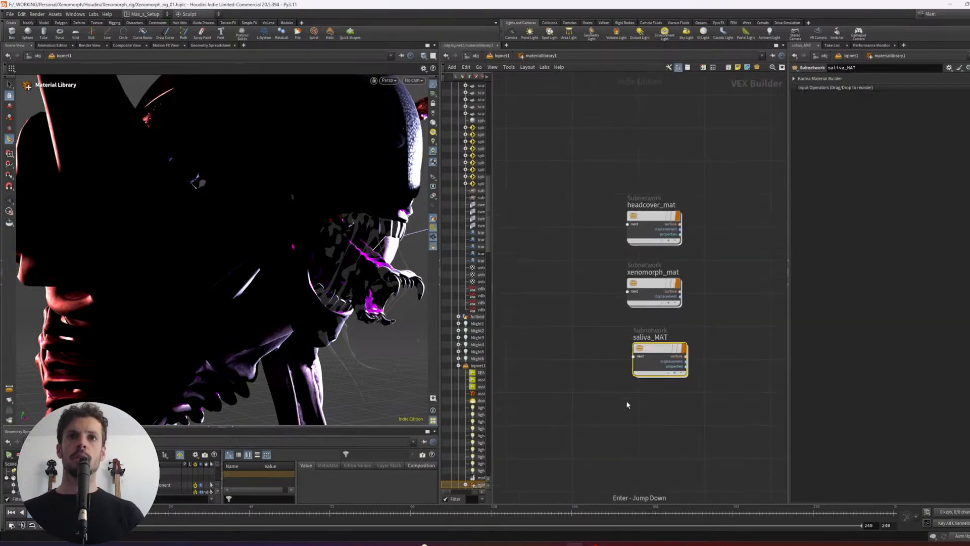
- Add a Karma Material Builder below saliva_MAT and name it teeth_mat
{"action": "key", "text": "Tab"}
{"action": "type", "text": "ka"}
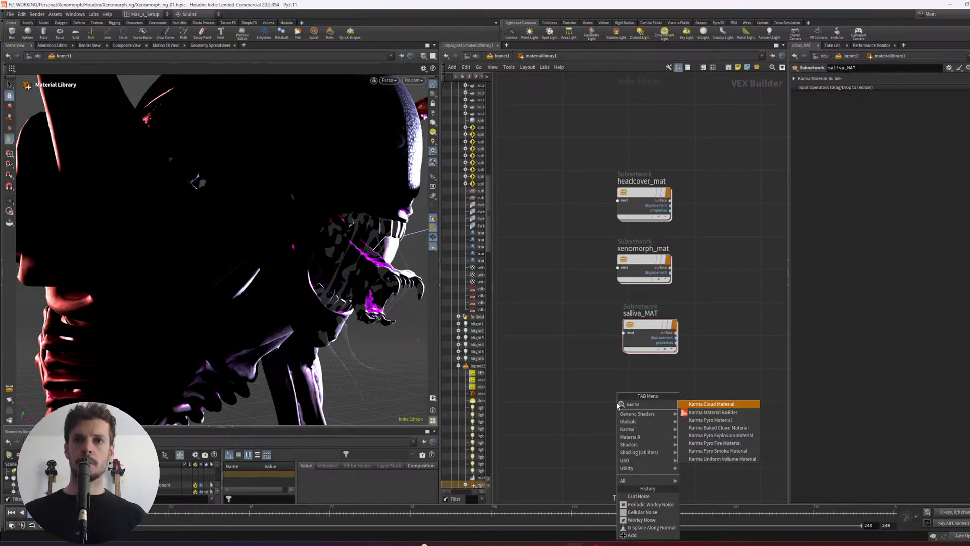
{"action": "key", "text": "Down"}
{"action": "key", "text": "Return"}
{"action": "left_click", "coordinate": [613, 392]}
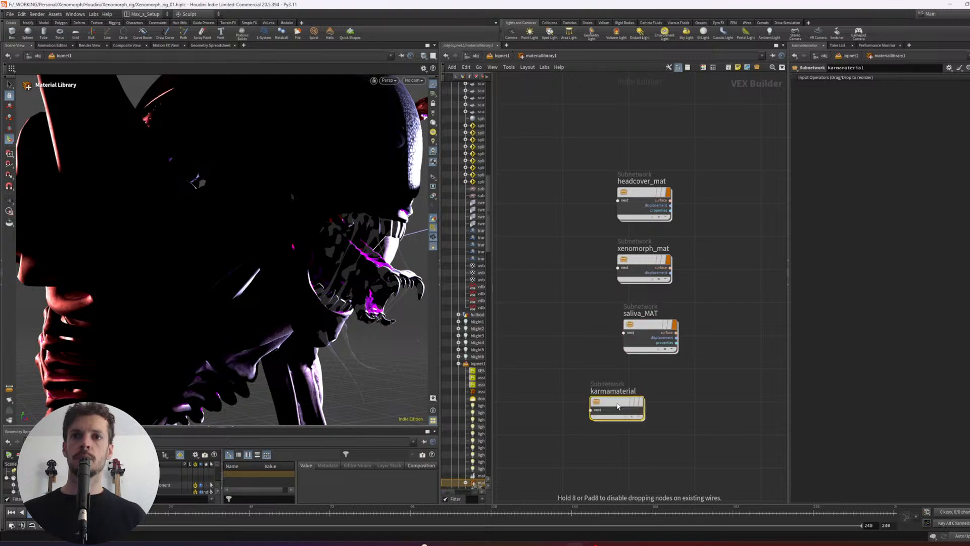
{"action": "double_click", "coordinate": [613, 393]}
{"action": "type", "text": "te"}
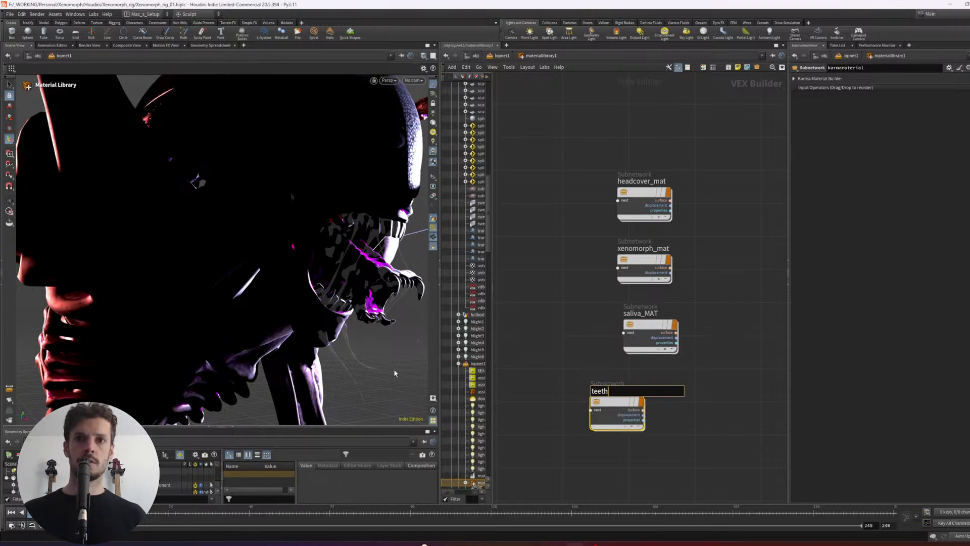
{"action": "type", "text": "eth"}
{"action": "key", "text": "Return"}
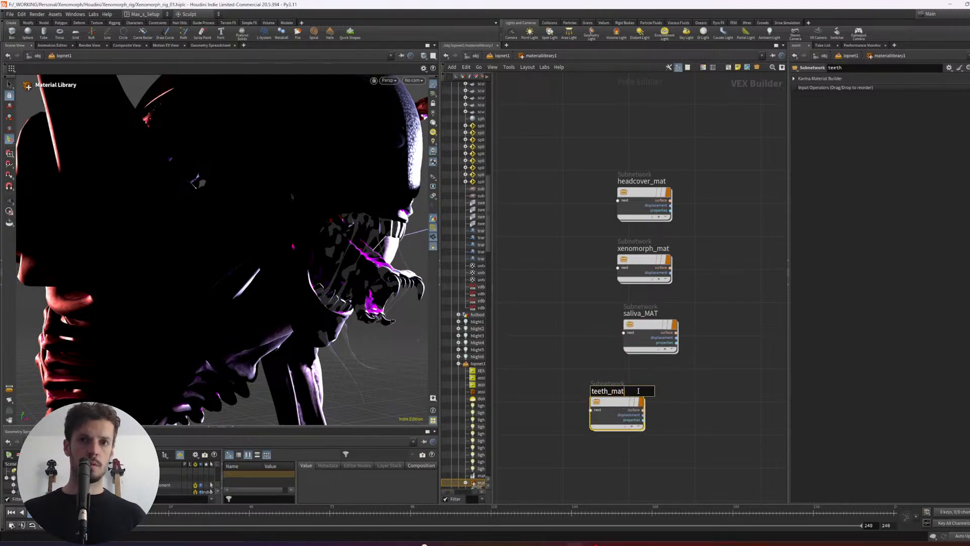
{"action": "key", "text": "Return"}
- Return to the lopnet1 network, bring up the assignmaterial2 settings and enlarge the scene graph area
{"action": "key", "text": "u"}
{"action": "left_click", "coordinate": [608, 300]}
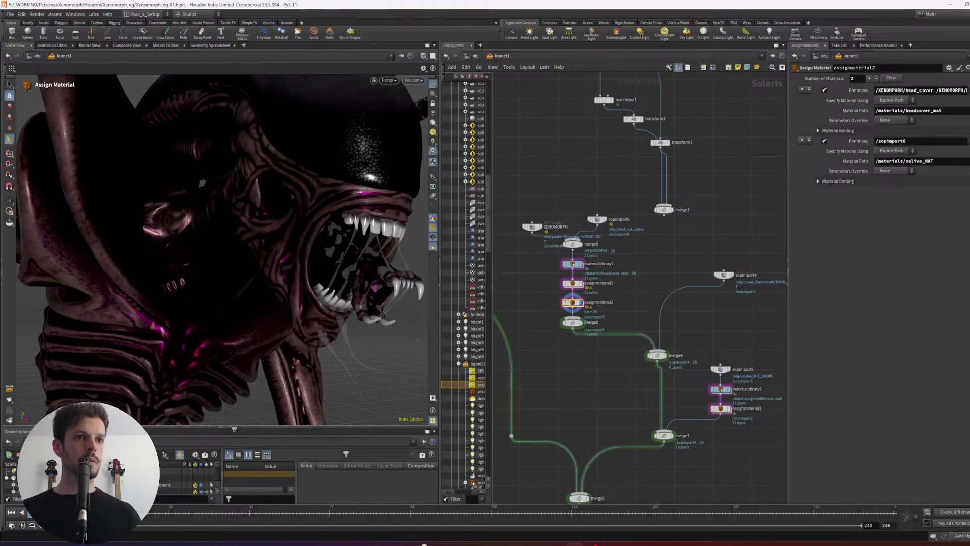
{"action": "left_click_drag", "start_coordinate": [234, 428], "coordinate": [234, 348]}
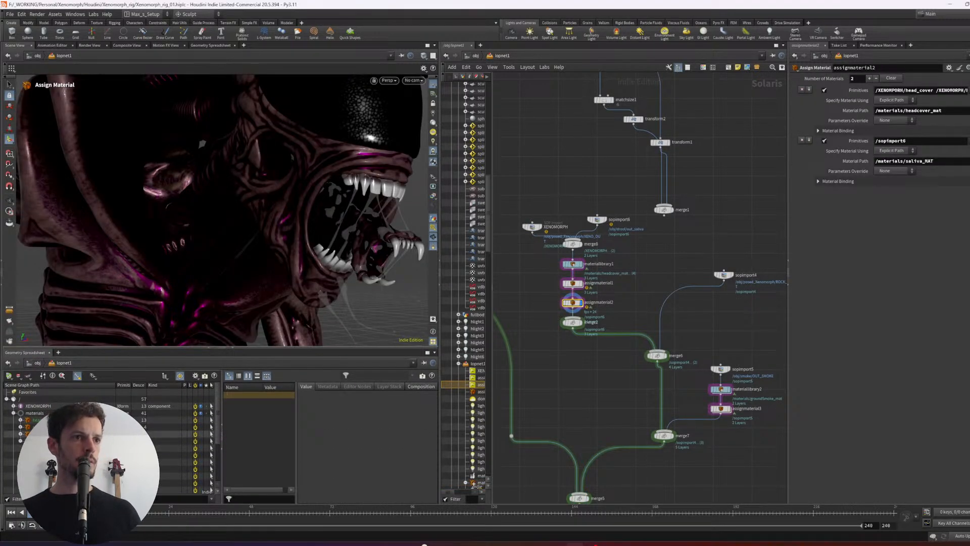
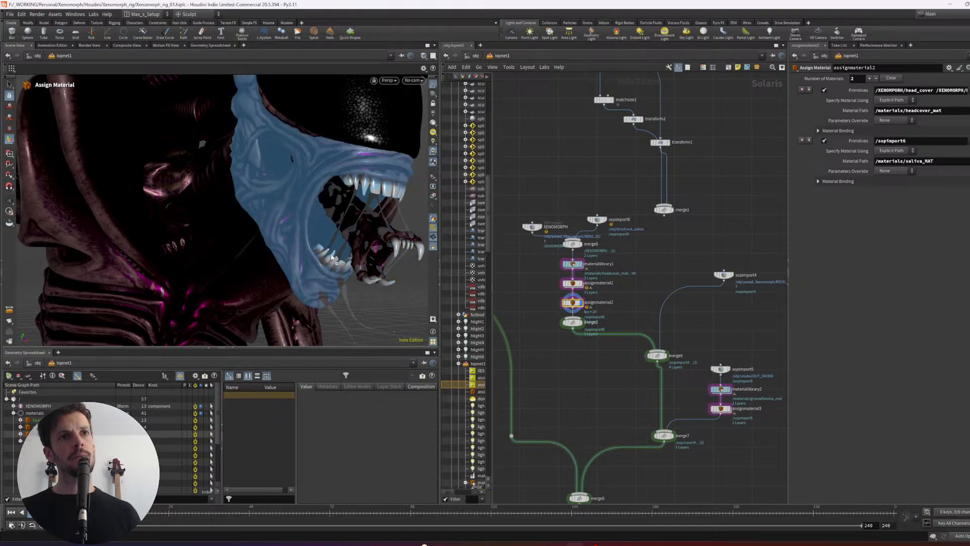
- Try to assign teeth_mat to the lower teeth in the viewport
{"action": "left_click_drag", "start_coordinate": [331, 257], "coordinate": [330, 256]}
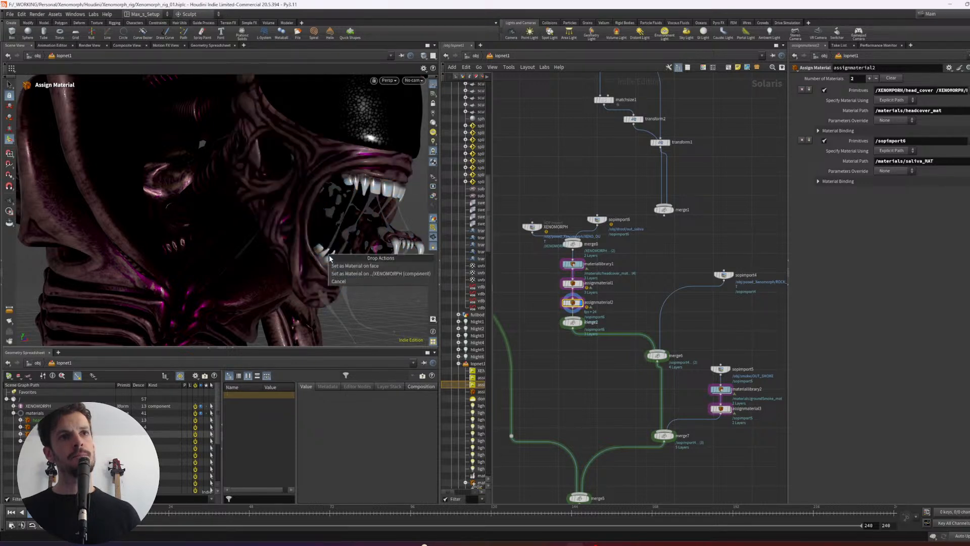
{"action": "key", "text": "Escape"}
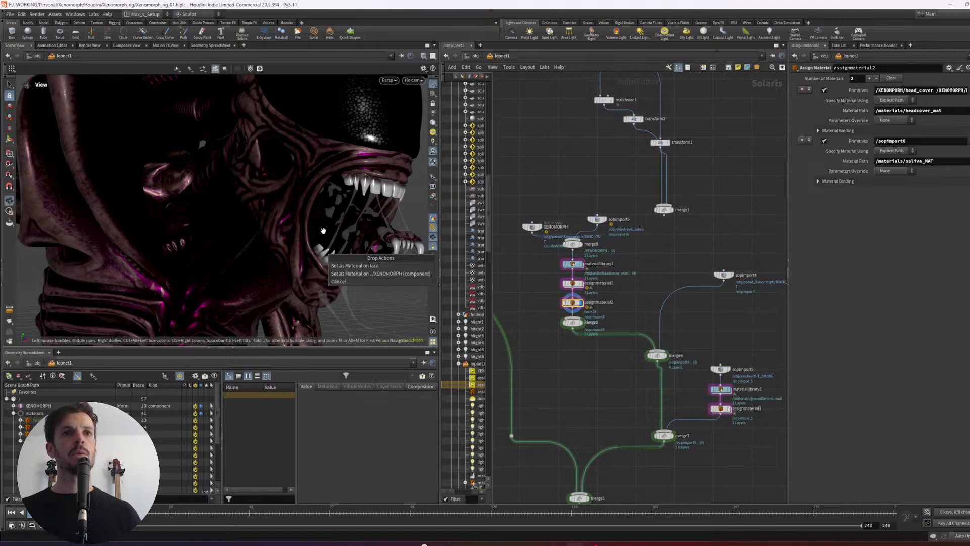
{"action": "left_click_drag", "start_coordinate": [393, 189], "coordinate": [337, 186]}
- Display the XENOMORPH import and disconnect the saliva import sopimport6 from the merge above materiallibrary1
{"action": "middle_click_drag", "start_coordinate": [628, 275], "coordinate": [640, 267]}
{"action": "left_click", "coordinate": [553, 218]}
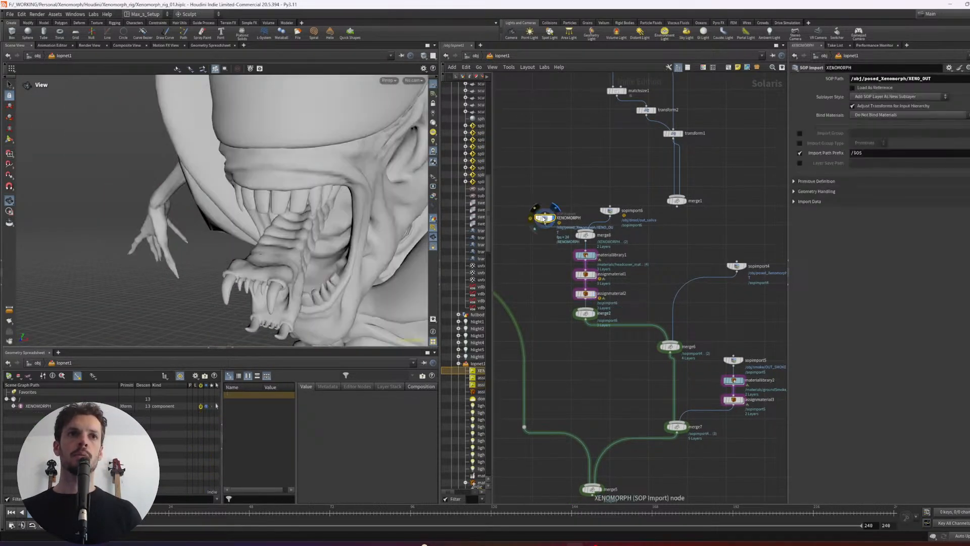
{"action": "left_click_drag", "start_coordinate": [545, 218], "coordinate": [537, 206]}
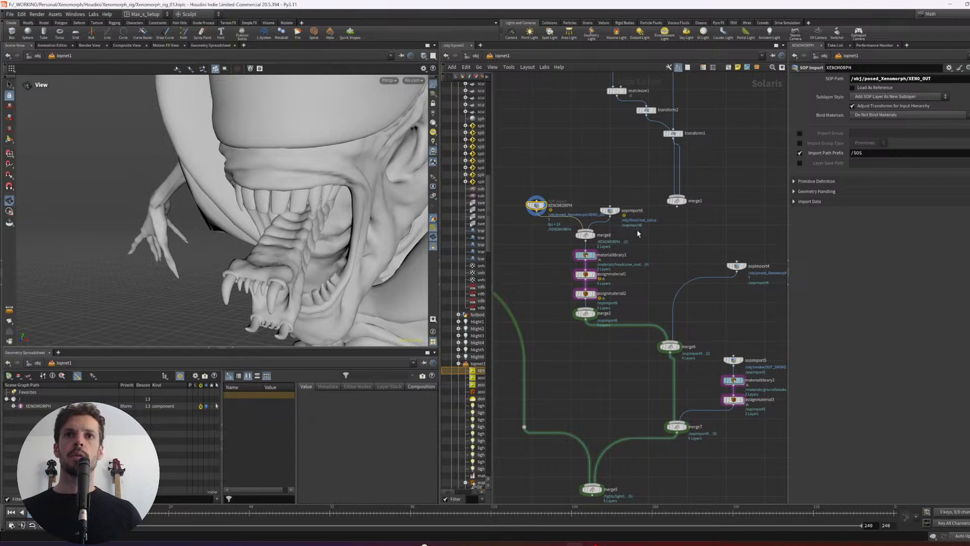
{"action": "mouse_move", "coordinate": [603, 215]}
{"action": "left_mouse_down"}
{"action": "mouse_move", "coordinate": [624, 212]}
{"action": "mouse_move", "coordinate": [603, 206]}
{"action": "left_mouse_up"}
{"action": "key", "text": "y"}
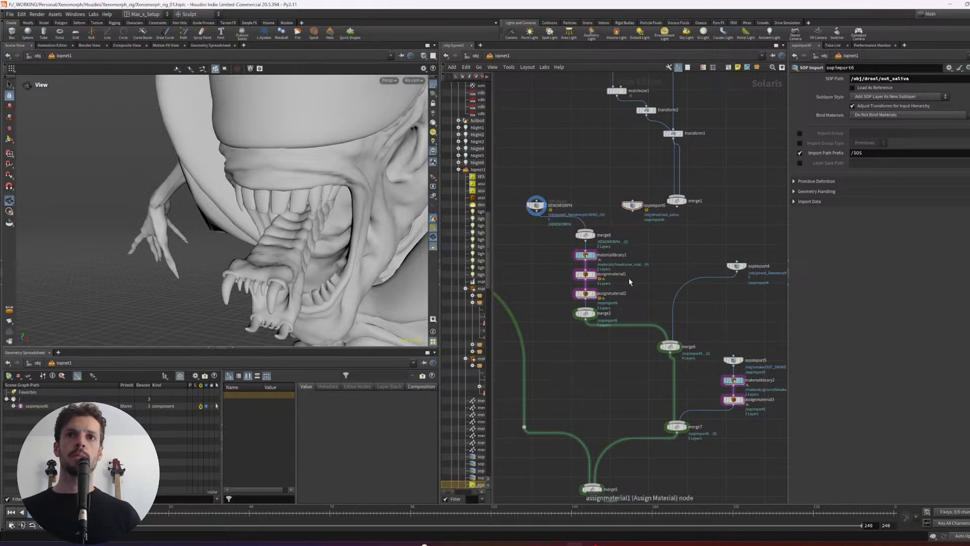
- Display the result of assignmaterial2 and try again to assign teeth_mat to the upper teeth
{"action": "left_click", "coordinate": [588, 294]}
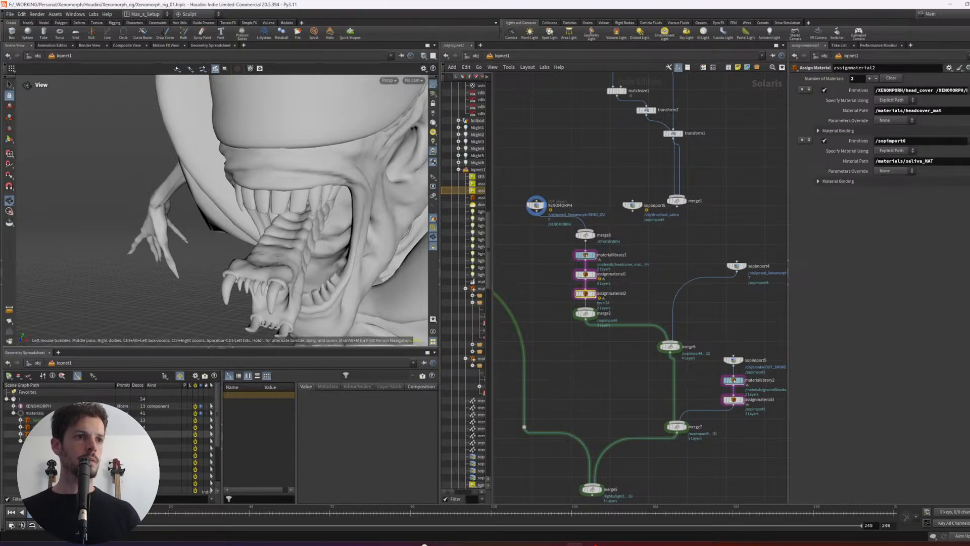
{"action": "scroll", "coordinate": [116, 443], "scroll_direction": "down", "scroll_amount": 3}
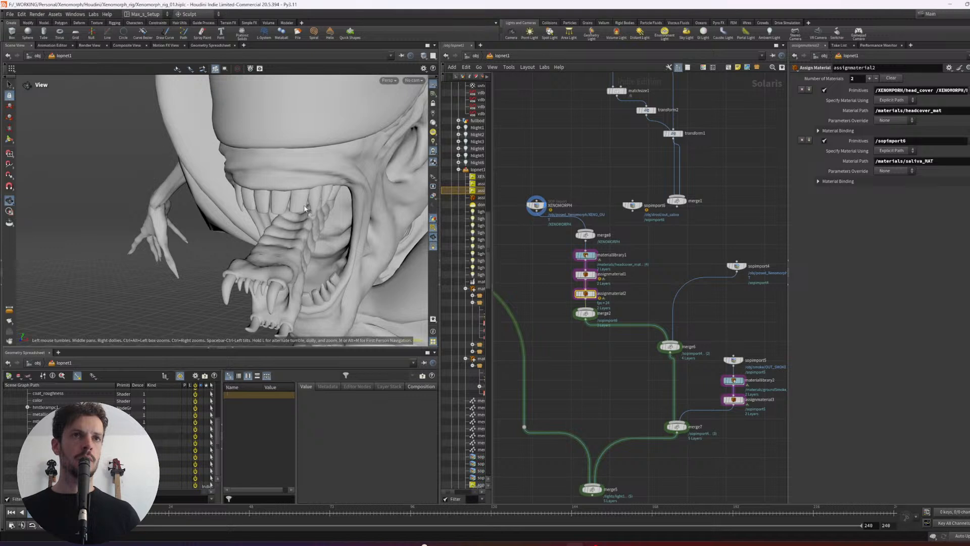
{"action": "mouse_move", "coordinate": [264, 216]}
{"action": "left_mouse_down"}
{"action": "mouse_move", "coordinate": [213, 221]}
{"action": "mouse_move", "coordinate": [267, 211]}
{"action": "left_mouse_up"}
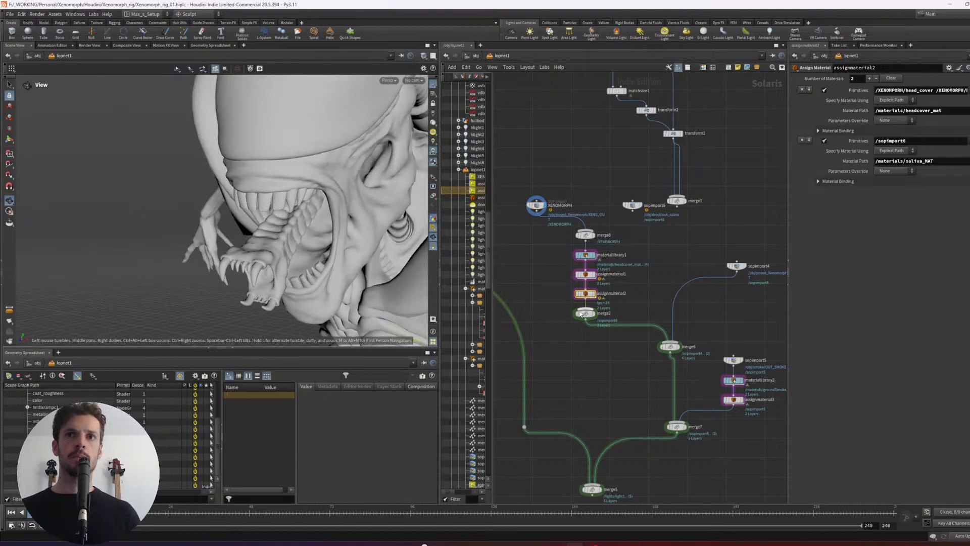
{"action": "left_click_drag", "start_coordinate": [559, 291], "coordinate": [600, 305]}
{"action": "key", "text": "r"}
{"action": "middle_click_drag", "start_coordinate": [627, 280], "coordinate": [638, 267]}
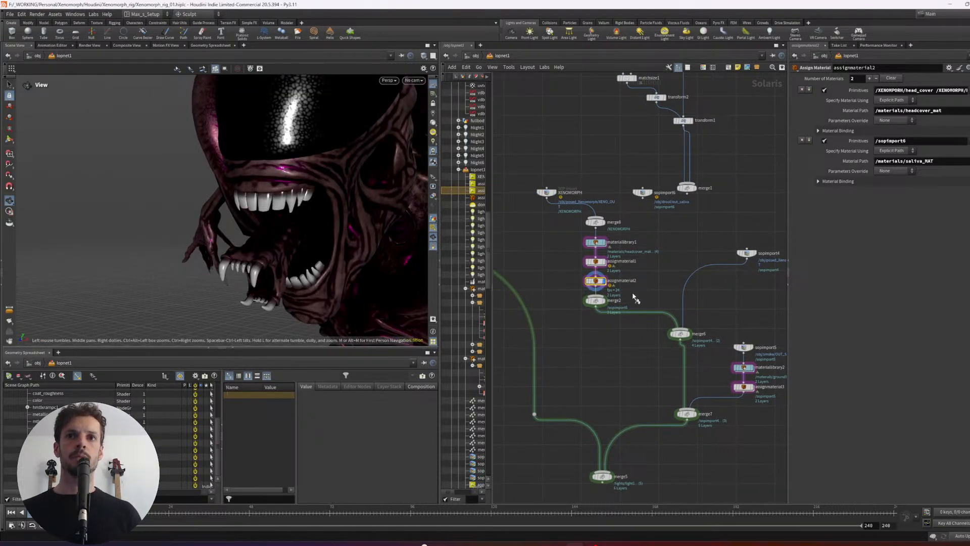
{"action": "left_click_drag", "start_coordinate": [218, 436], "coordinate": [218, 406]}
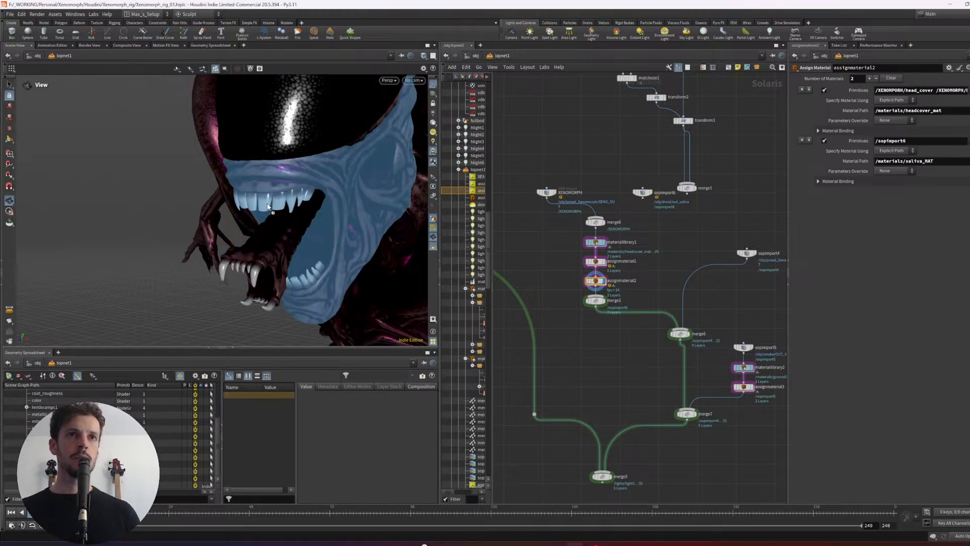
{"action": "left_click_drag", "start_coordinate": [268, 206], "coordinate": [267, 207]}
- Leave lopnet1 and go into the posed_Xenomorph geometry network
{"action": "key", "text": "u"}
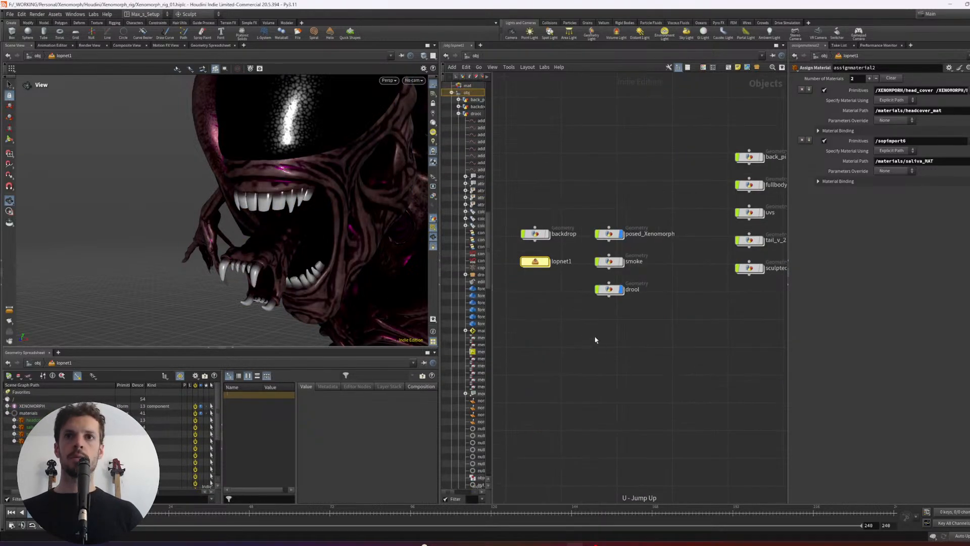
{"action": "double_click", "coordinate": [609, 290]}
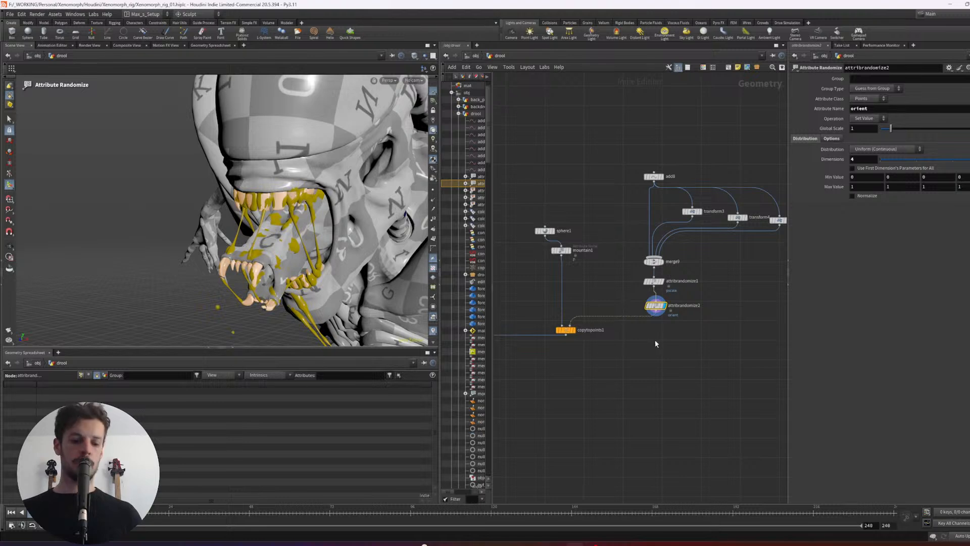
{"action": "key", "text": "u"}
{"action": "left_click_drag", "start_coordinate": [697, 249], "coordinate": [615, 212]}
{"action": "key", "text": "i"}
- Add a Name node fed by the teeth Group node and display its result
{"action": "key", "text": "Tab"}
{"action": "type", "text": "na"}
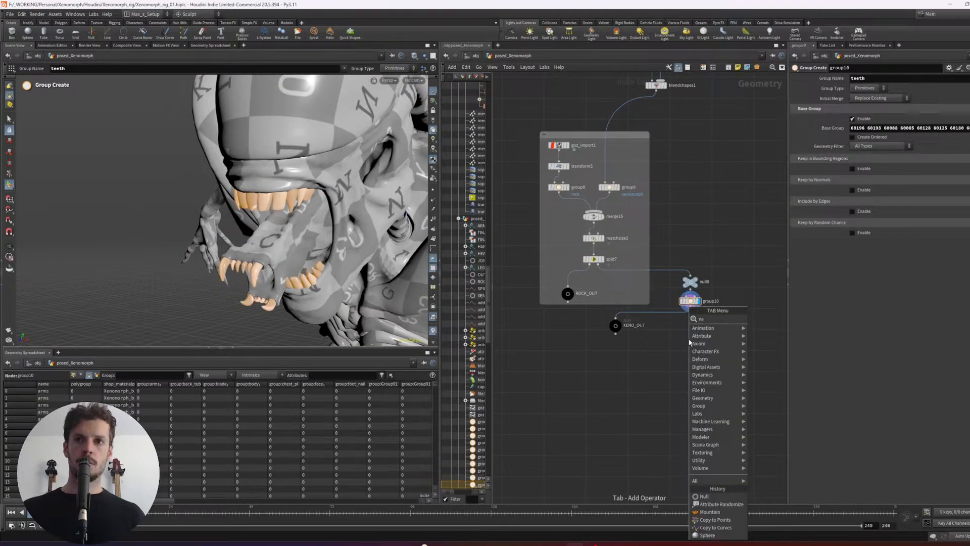
{"action": "type", "text": "me"}
{"action": "key", "text": "Return"}
{"action": "left_click", "coordinate": [689, 340]}
{"action": "left_click_drag", "start_coordinate": [691, 311], "coordinate": [693, 342]}
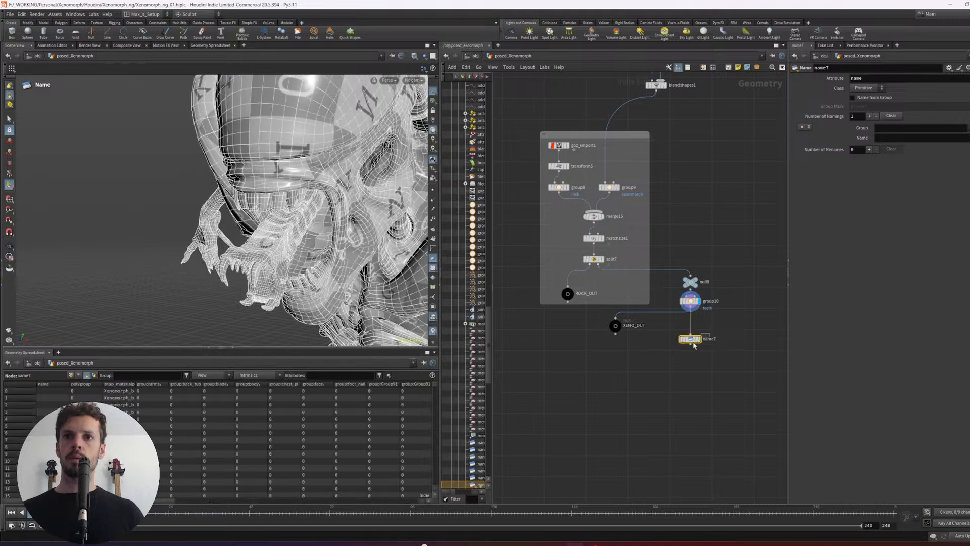
{"action": "left_click", "coordinate": [699, 339]}
- Set the Name node's group to teeth and its name value to teeth
{"action": "left_click", "coordinate": [925, 128]}
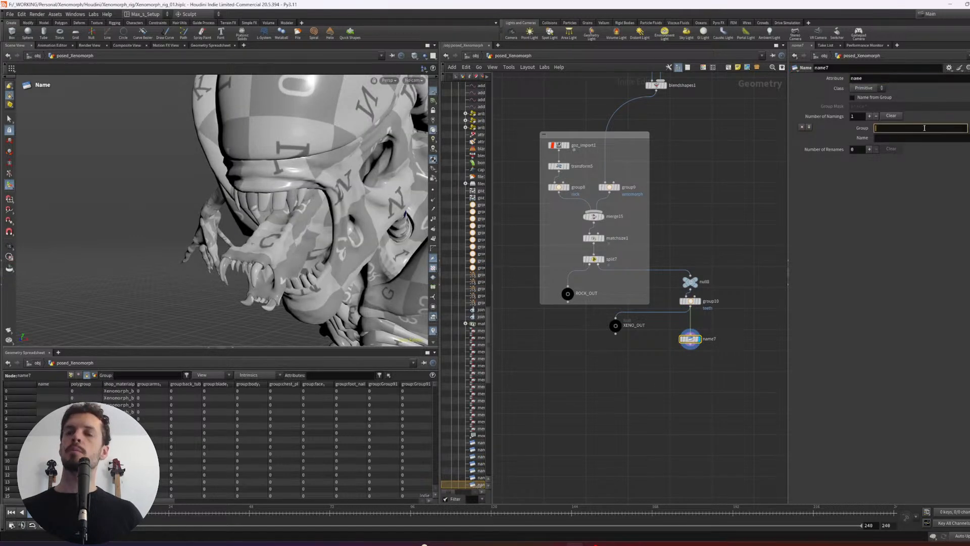
{"action": "type", "text": "teeth"}
{"action": "key", "text": "Return"}
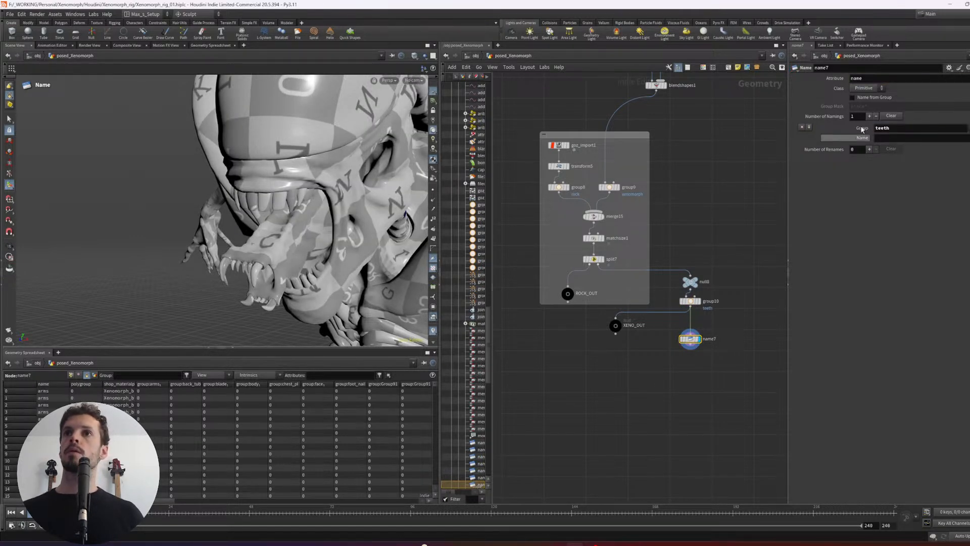
{"action": "left_click", "coordinate": [901, 128]}
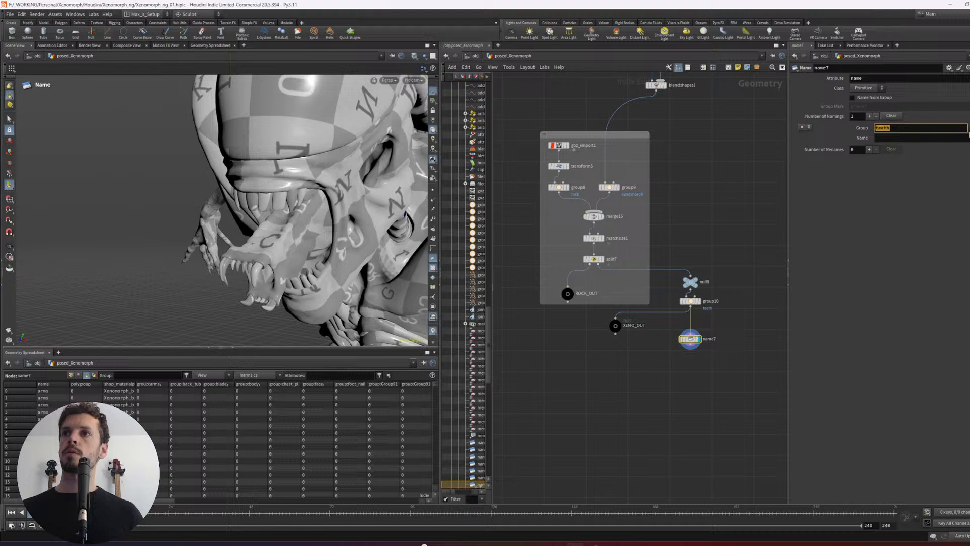
{"action": "left_click", "coordinate": [919, 138]}
{"action": "type", "text": "teet"}
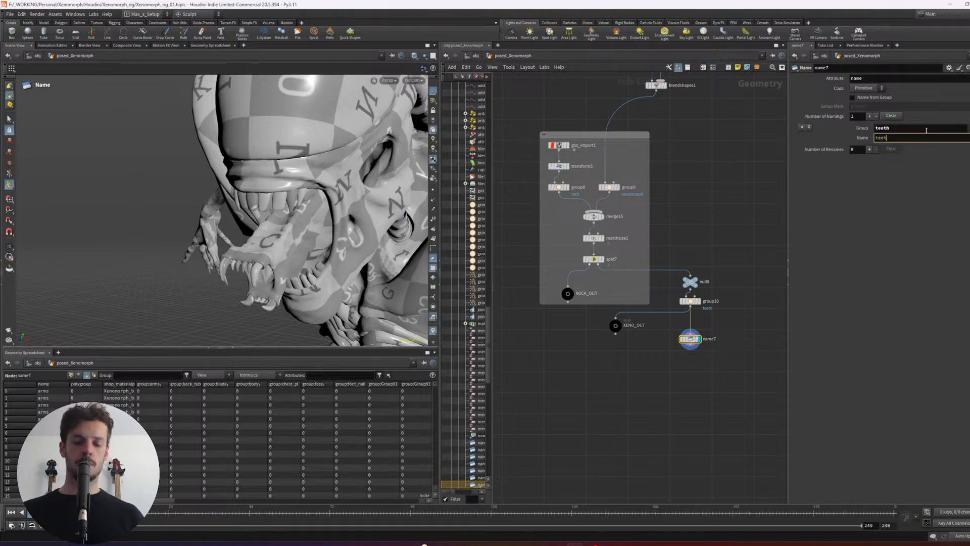
{"action": "type", "text": "h"}
{"action": "key", "text": "Return"}
- Move XENO_OUT lower and wire the Name node into it, then save the scene from the lopnet1 network
{"action": "left_click_drag", "start_coordinate": [618, 329], "coordinate": [620, 372]}
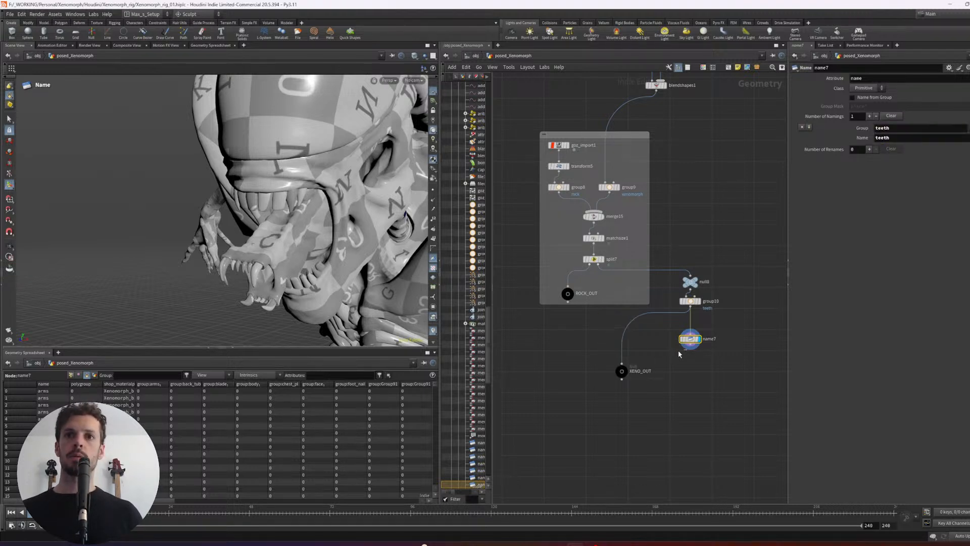
{"action": "left_click_drag", "start_coordinate": [690, 351], "coordinate": [654, 381]}
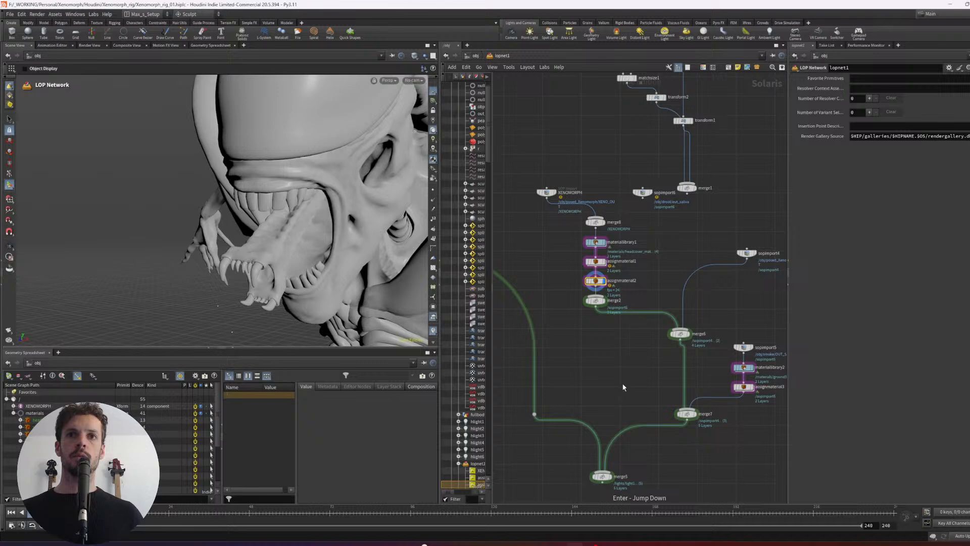
{"action": "key", "text": "ctrl+s"}
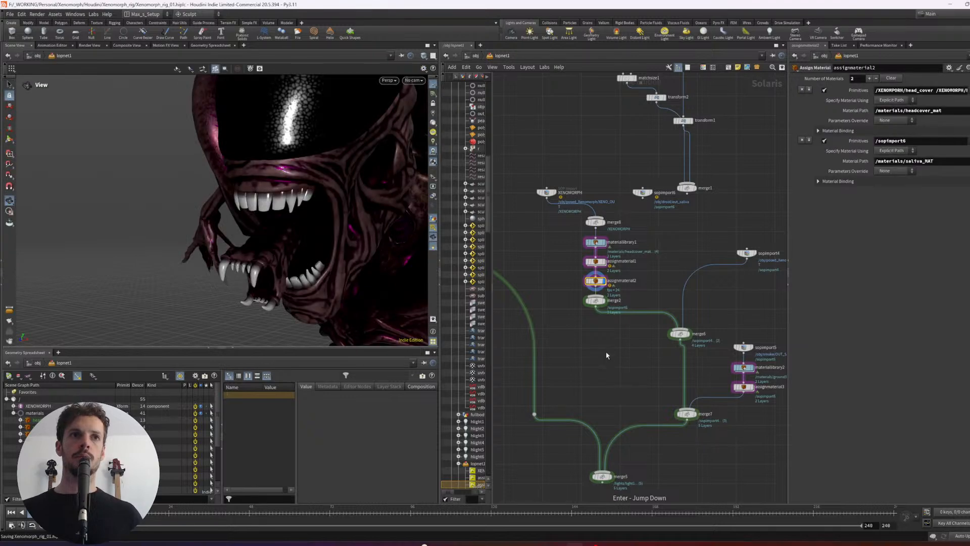
- Set teeth_mat as the material on the teeth primitive in assignmaterial2 and view the head from the front
{"action": "scroll", "coordinate": [626, 248], "scroll_direction": "up", "scroll_amount": 2}
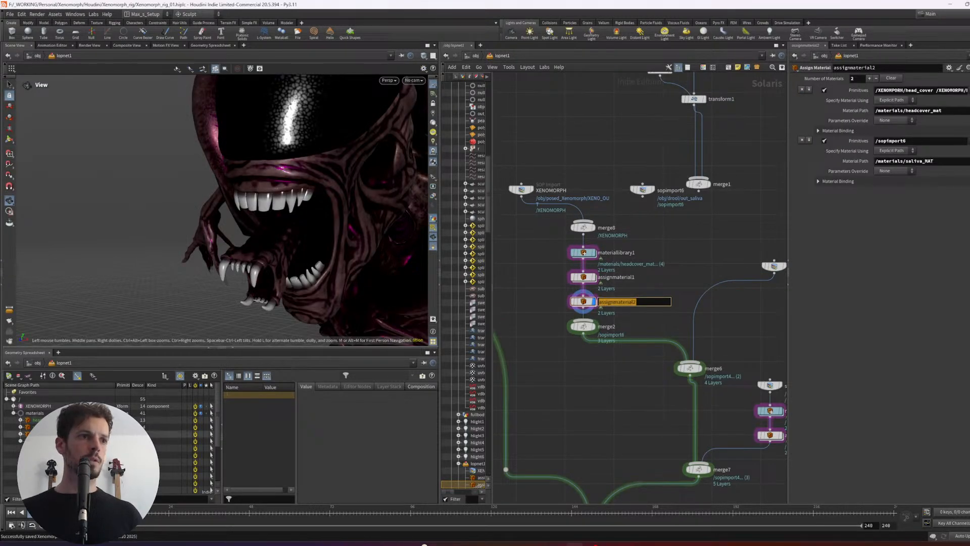
{"action": "key", "text": "Return"}
{"action": "left_click_drag", "start_coordinate": [280, 206], "coordinate": [280, 205]}
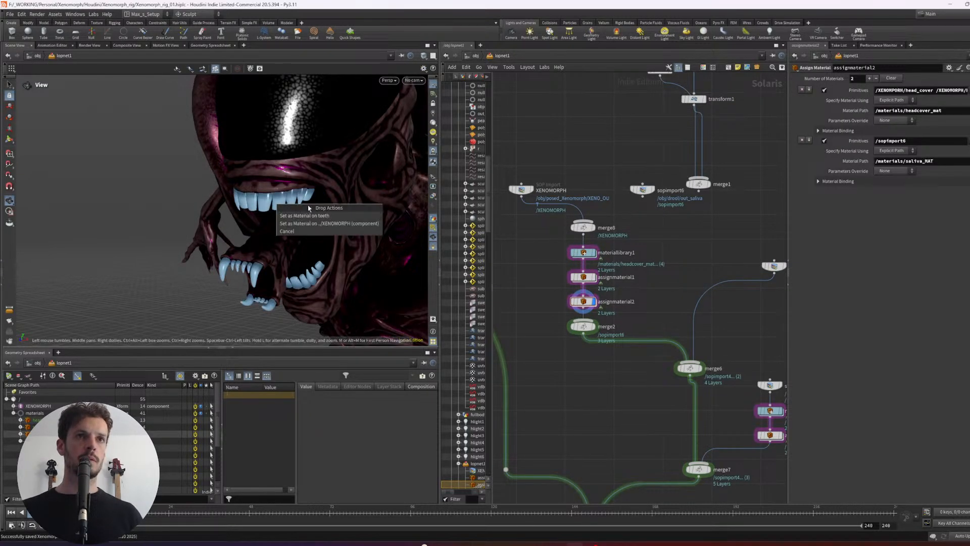
{"action": "left_click", "coordinate": [295, 215]}
{"action": "scroll", "coordinate": [265, 221], "scroll_direction": "down", "scroll_amount": 4}
{"action": "left_click_drag", "start_coordinate": [136, 222], "coordinate": [188, 224]}
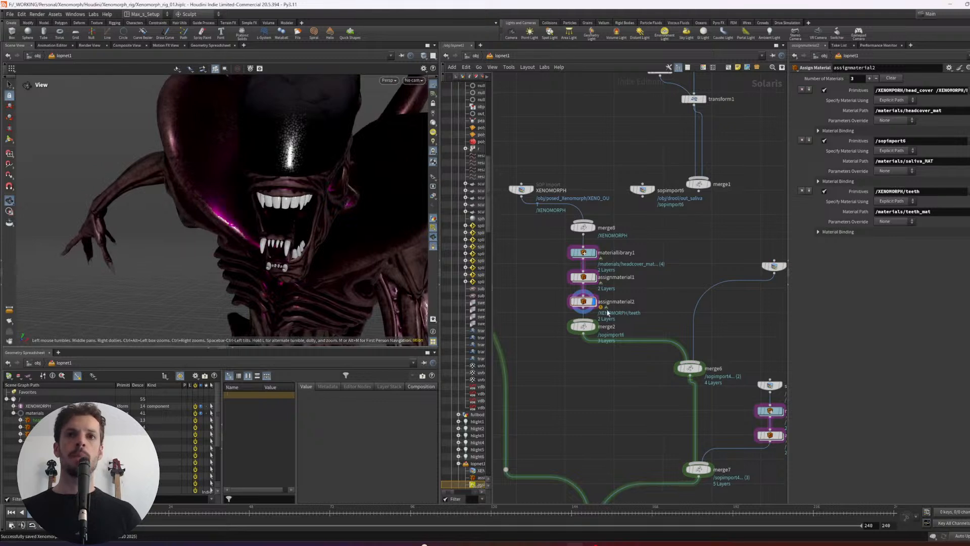
- Look at the material nodes inside materiallibrary1 and return to the lopnet1 network
{"action": "key", "text": "Return"}
{"action": "key", "text": "u"}
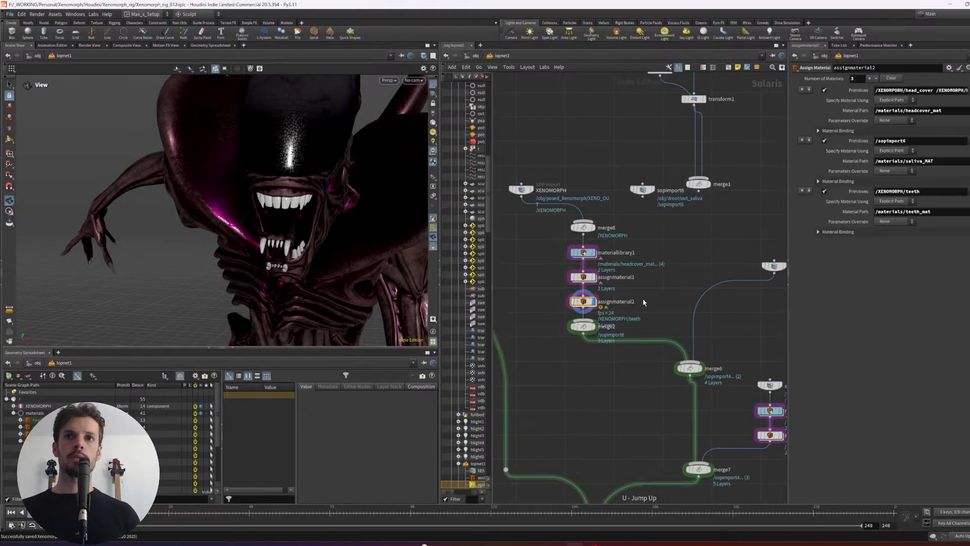
{"action": "left_click", "coordinate": [582, 252]}
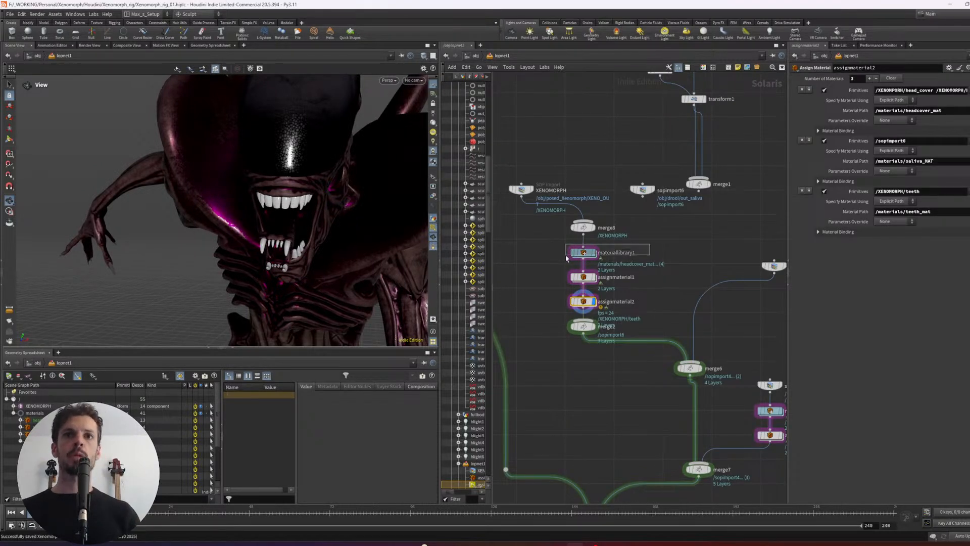
{"action": "key", "text": "Return"}
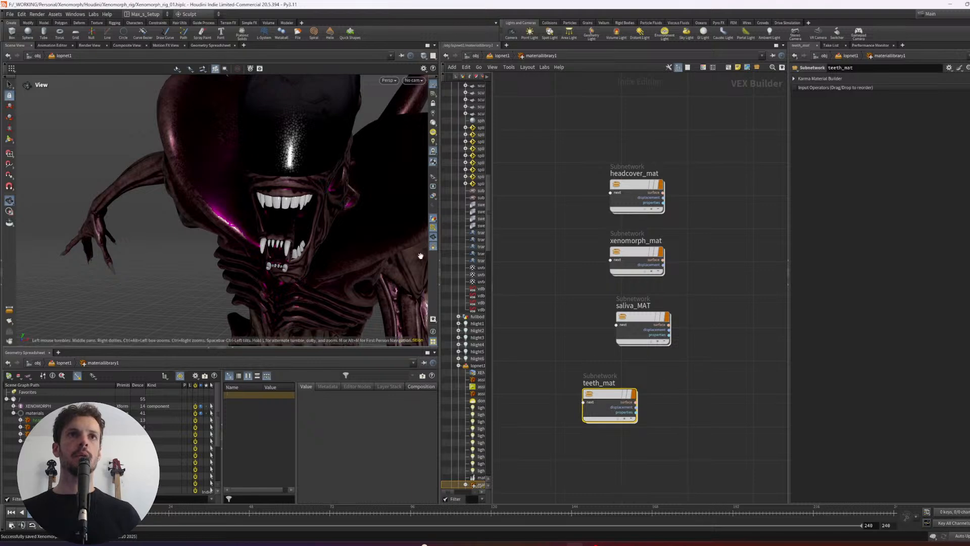
{"action": "key", "text": "u"}
- Display the full lit scene at merge5 and render it with Karma XPU in the viewport
{"action": "middle_click_drag", "start_coordinate": [642, 426], "coordinate": [666, 364]}
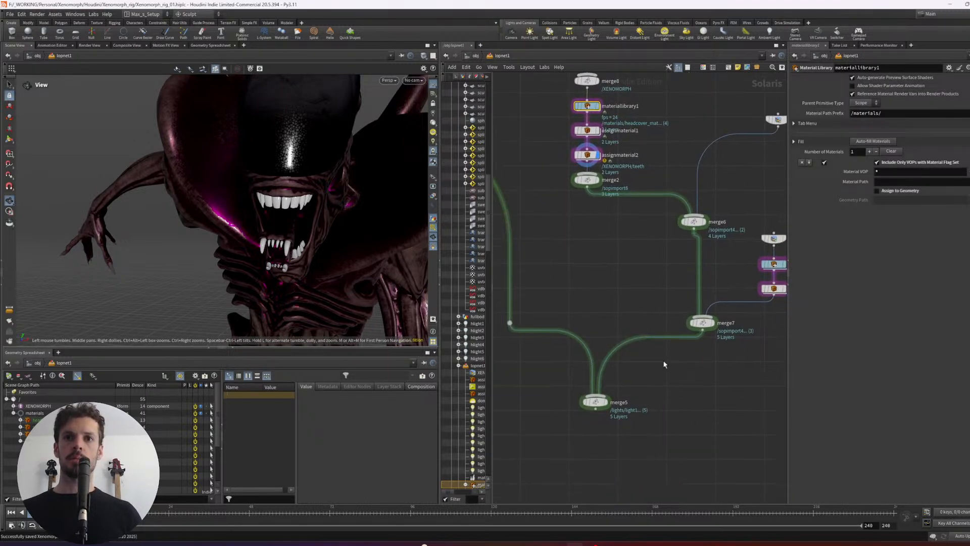
{"action": "left_click", "coordinate": [607, 401]}
{"action": "middle_click_drag", "start_coordinate": [586, 254], "coordinate": [581, 408]}
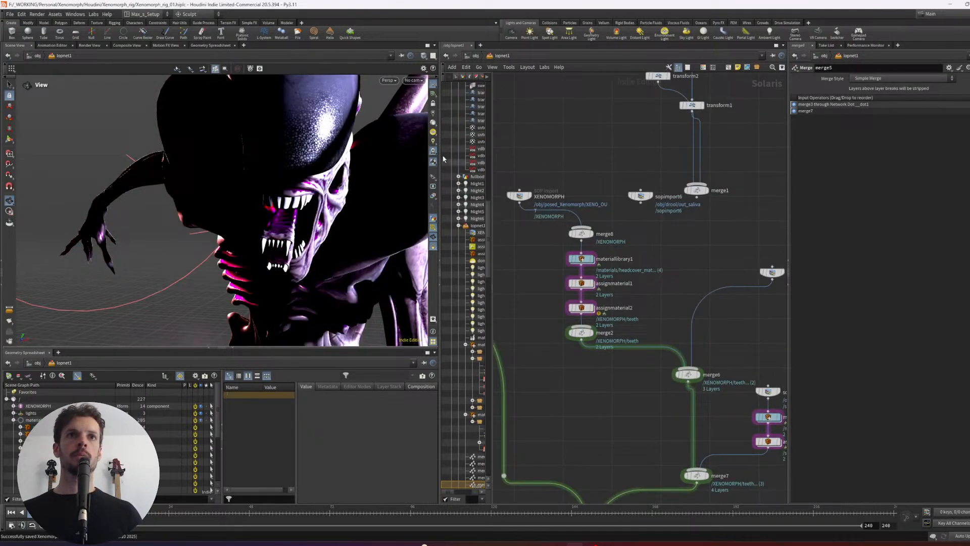
{"action": "left_click", "coordinate": [388, 80]}
{"action": "left_click", "coordinate": [412, 125]}
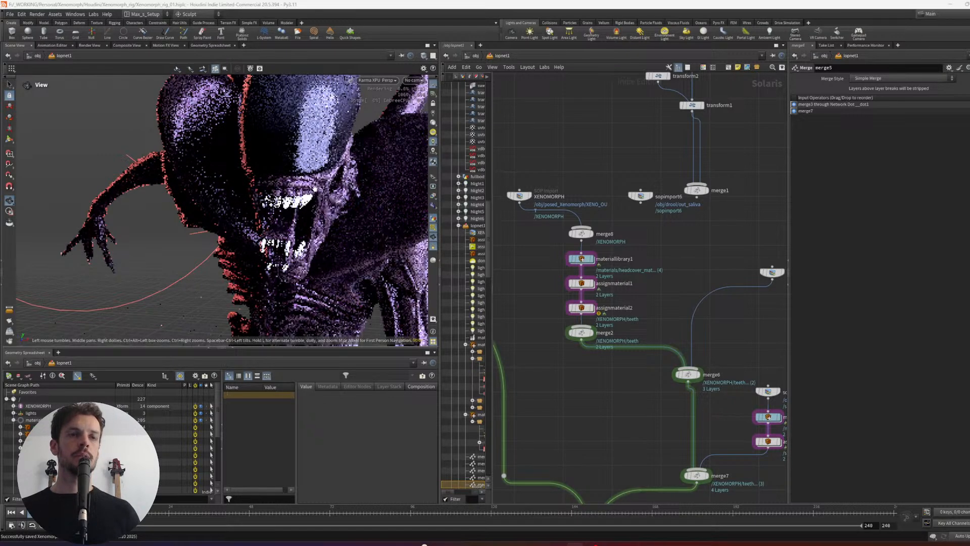
{"action": "left_click_drag", "start_coordinate": [362, 199], "coordinate": [280, 196]}
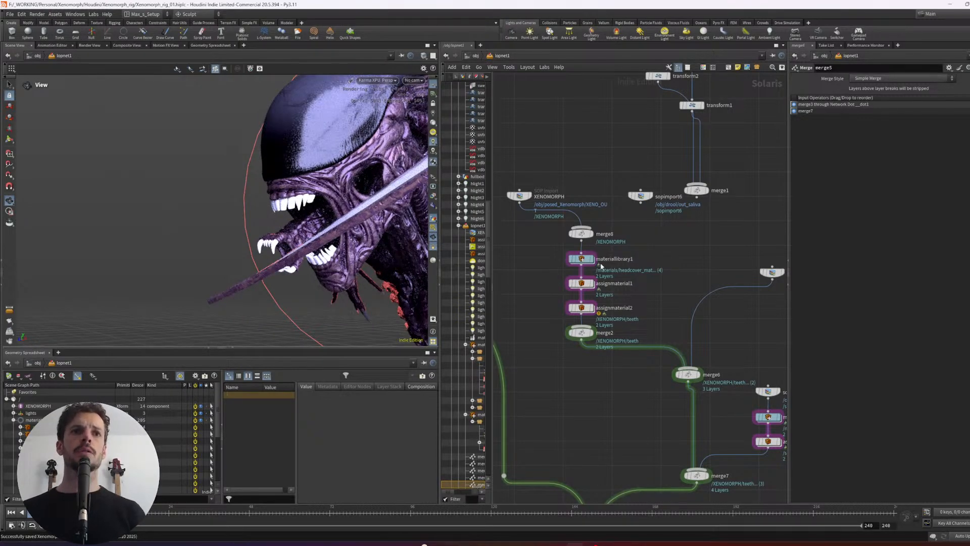
- Go into saliva_MAT and darken the mtlxstandard_surface base color to a 0.321 gray
{"action": "key", "text": "Return"}
{"action": "key", "text": "Return"}
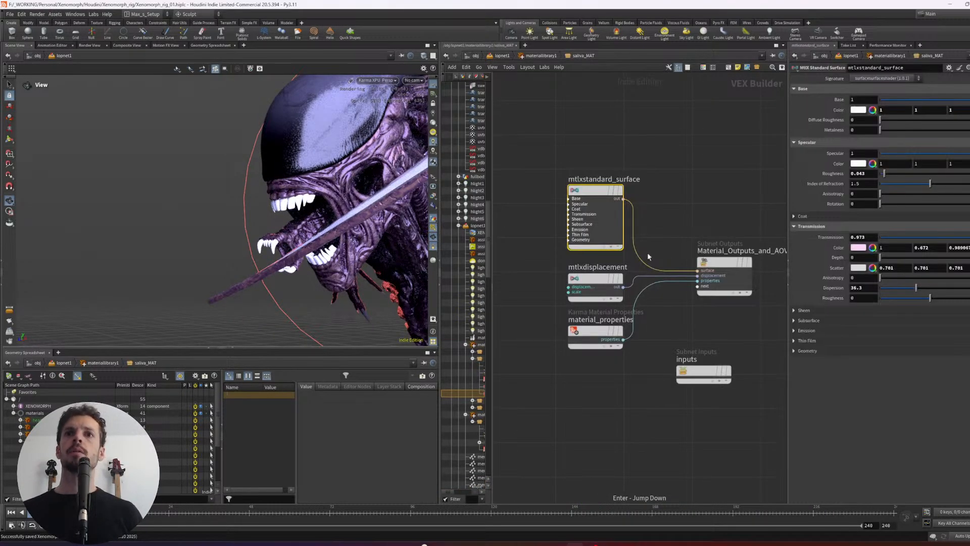
{"action": "left_click", "coordinate": [857, 110]}
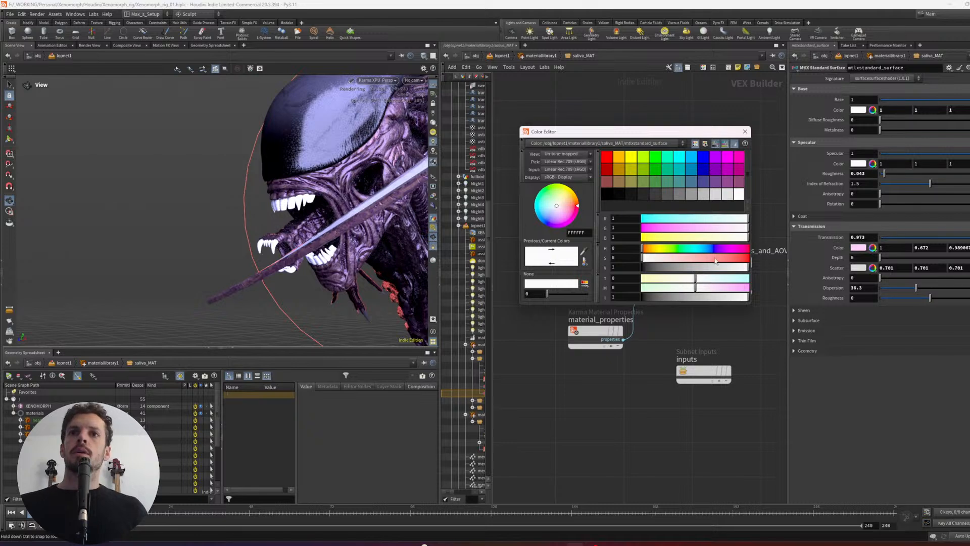
{"action": "left_click_drag", "start_coordinate": [731, 266], "coordinate": [677, 267]}
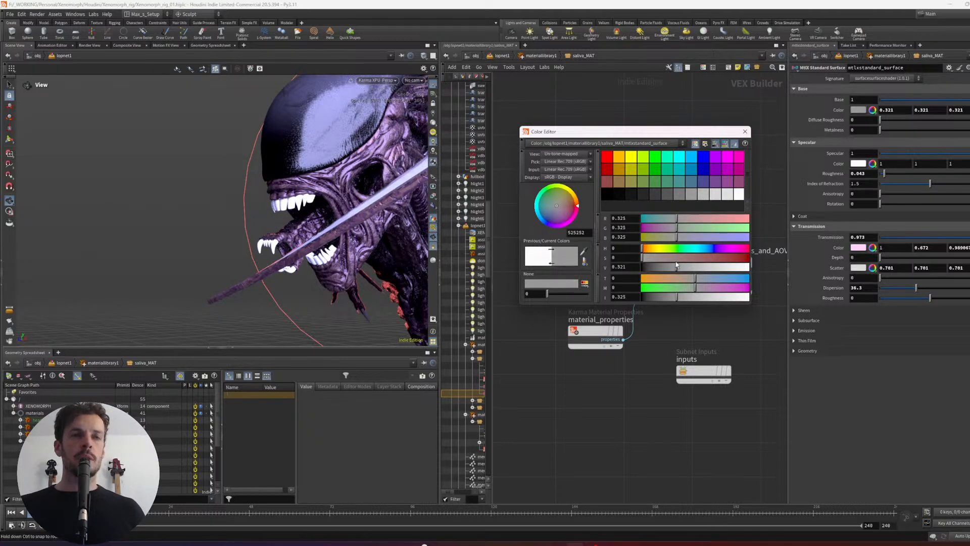
{"action": "mouse_move", "coordinate": [336, 213]}
{"action": "left_mouse_down"}
{"action": "mouse_move", "coordinate": [349, 215]}
{"action": "mouse_move", "coordinate": [332, 209]}
{"action": "left_mouse_up"}
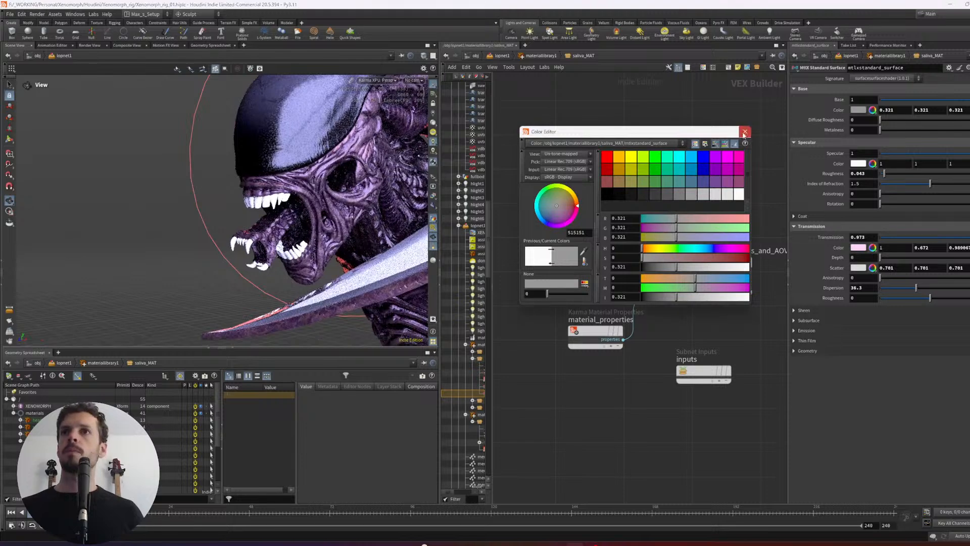
- Leave saliva_MAT, look at the nodes inside teeth_mat and return to the lopnet1 network
{"action": "left_click", "coordinate": [745, 132]}
{"action": "key", "text": "u"}
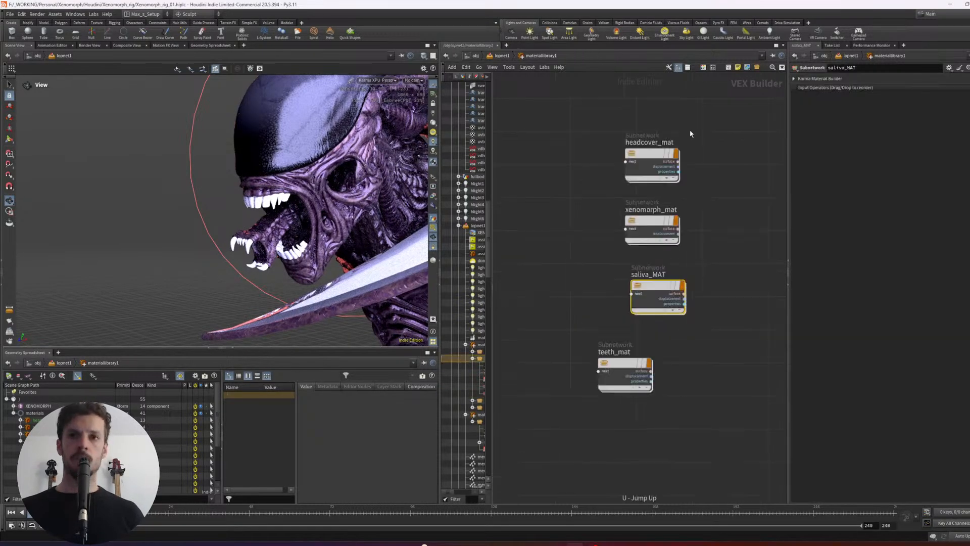
{"action": "left_click", "coordinate": [625, 373]}
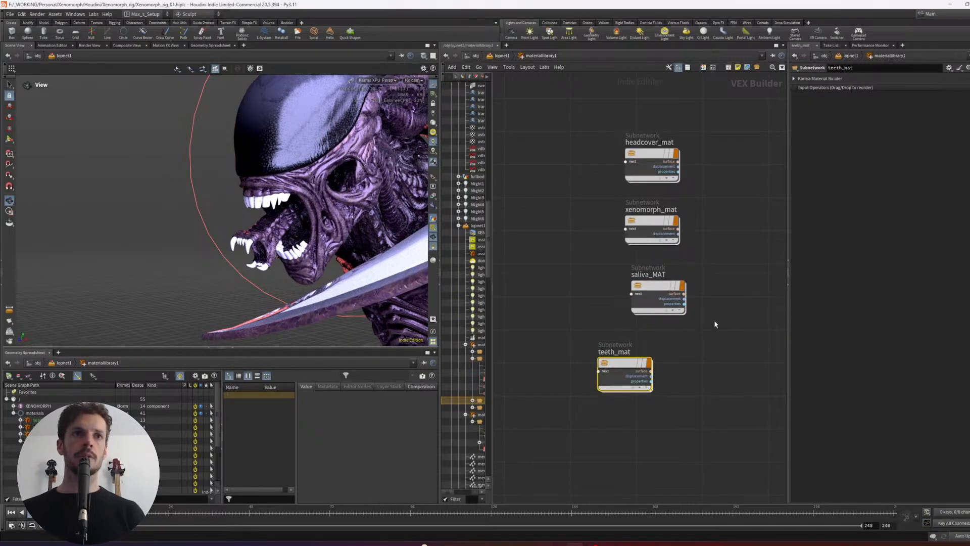
{"action": "double_click", "coordinate": [625, 363]}
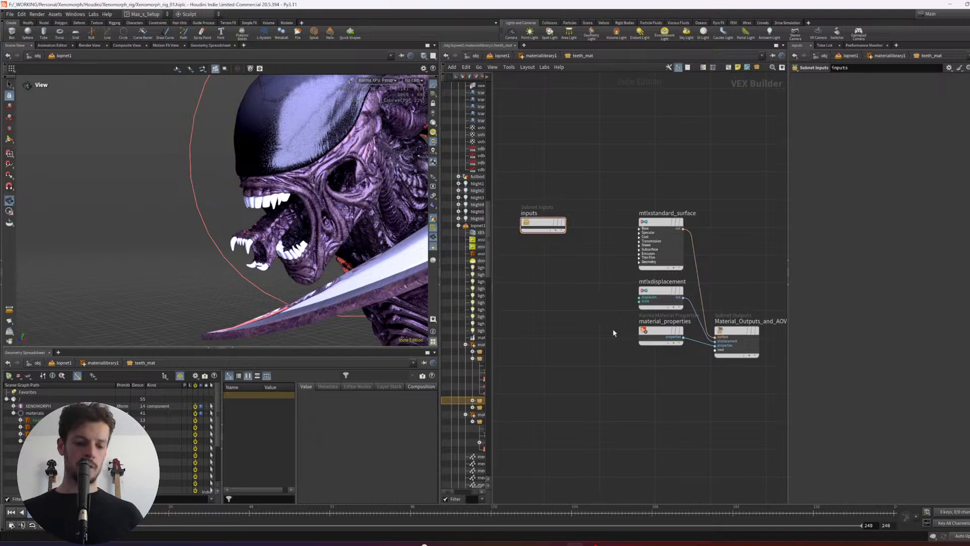
{"action": "key", "text": "u"}
{"action": "key", "text": "u"}
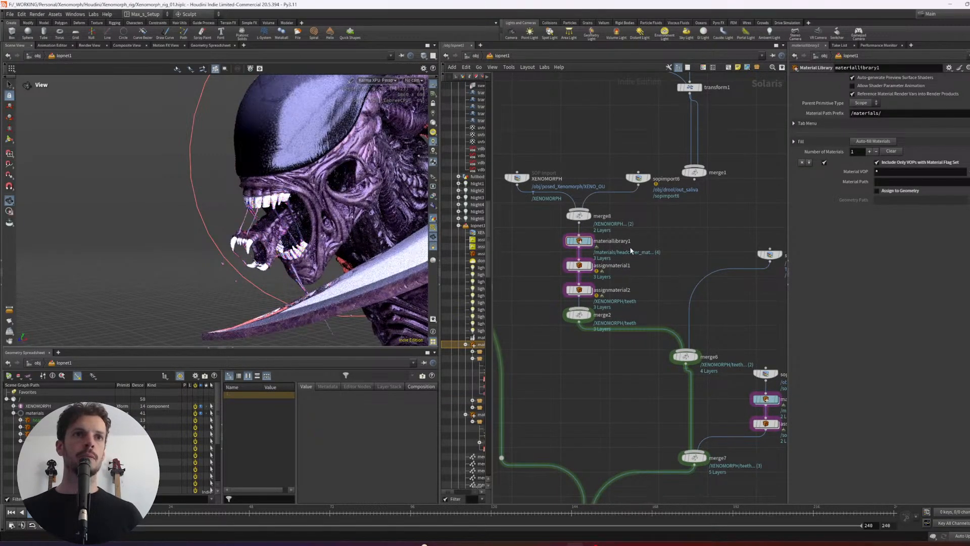
{"action": "left_click_drag", "start_coordinate": [323, 248], "coordinate": [242, 222]}
- Go into saliva_MAT in materiallibrary1 and set the mtlxstandard_surface base color to a pale pink of 1, 0.73, 0.73
{"action": "left_click", "coordinate": [581, 245]}
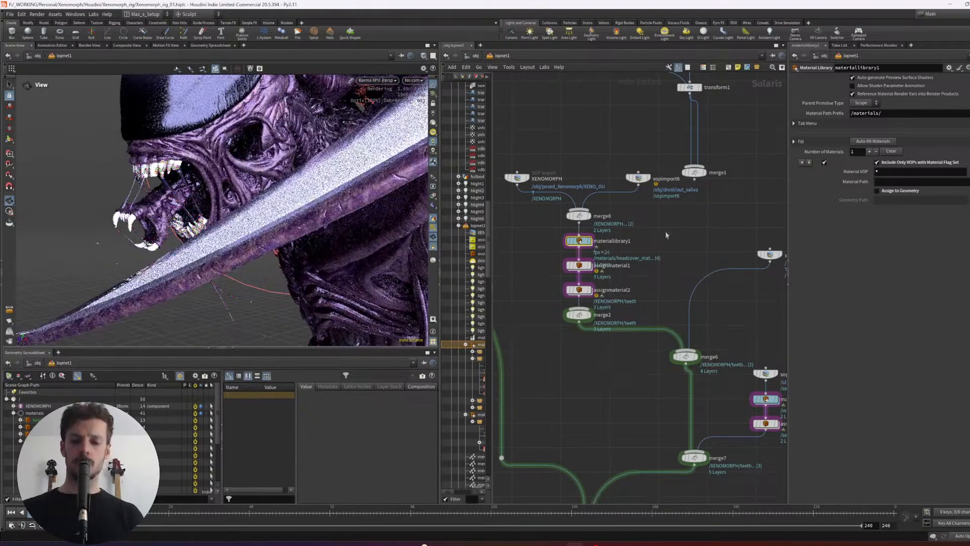
{"action": "key", "text": "Return"}
{"action": "key", "text": "Return"}
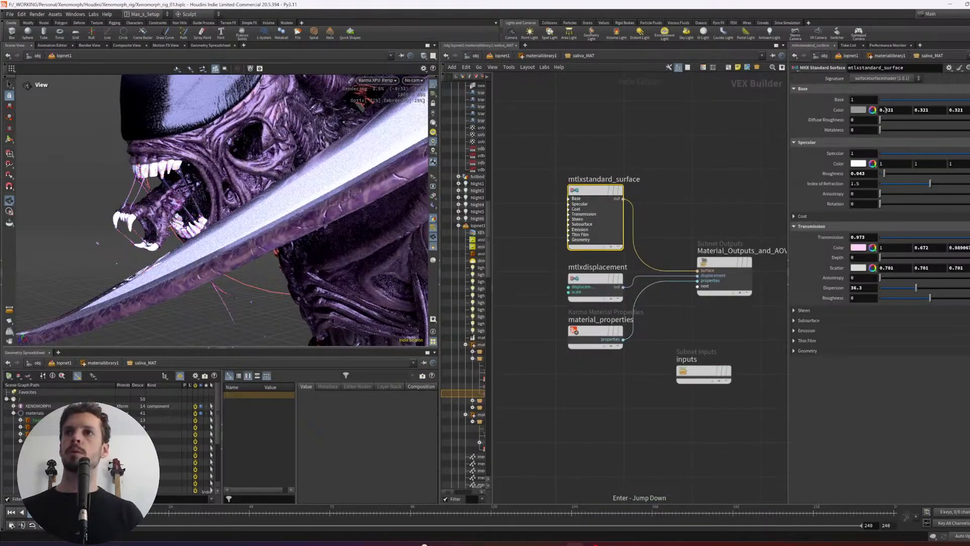
{"action": "left_click", "coordinate": [859, 110]}
{"action": "left_click", "coordinate": [686, 257]}
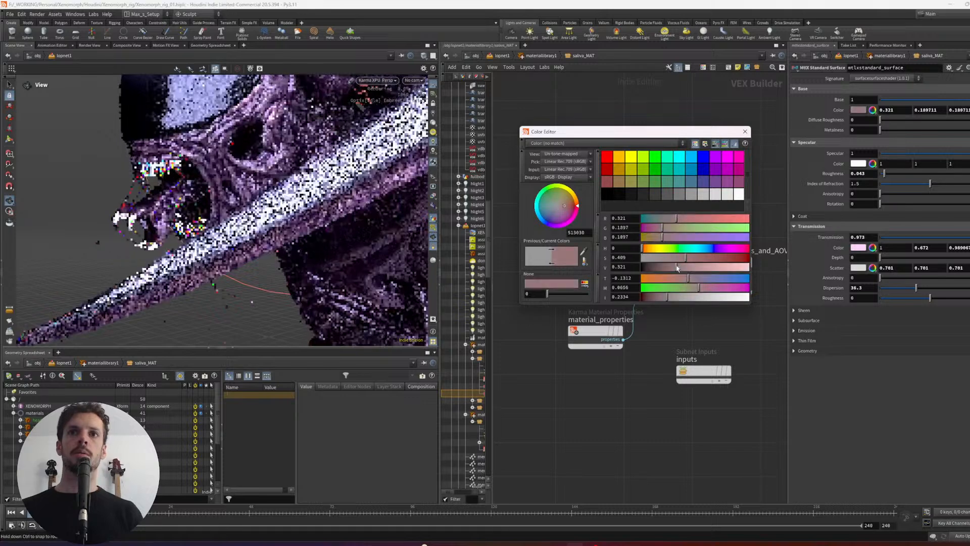
{"action": "left_click_drag", "start_coordinate": [678, 268], "coordinate": [753, 269]}
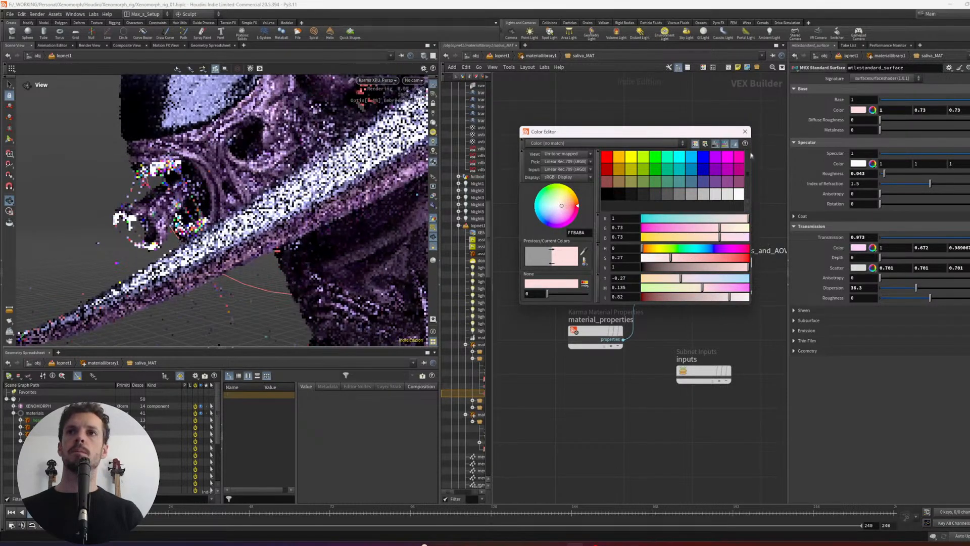
{"action": "left_click", "coordinate": [745, 132]}
{"action": "key", "text": "u"}
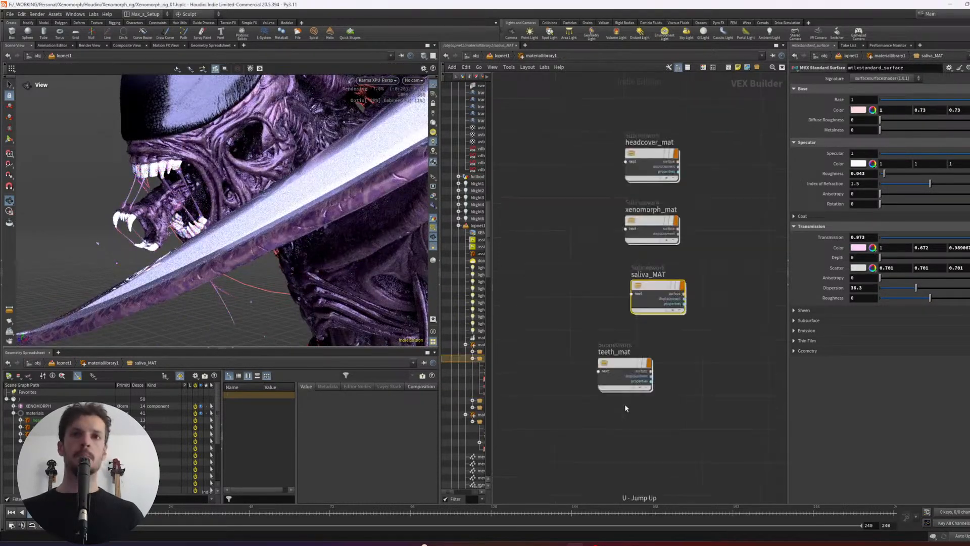
- Go into teeth_mat and set its mtlxstandard_surface base color to a 0.146 gray and metalness to 0.844
{"action": "left_click", "coordinate": [634, 376]}
{"action": "key", "text": "Return"}
{"action": "left_click", "coordinate": [660, 222]}
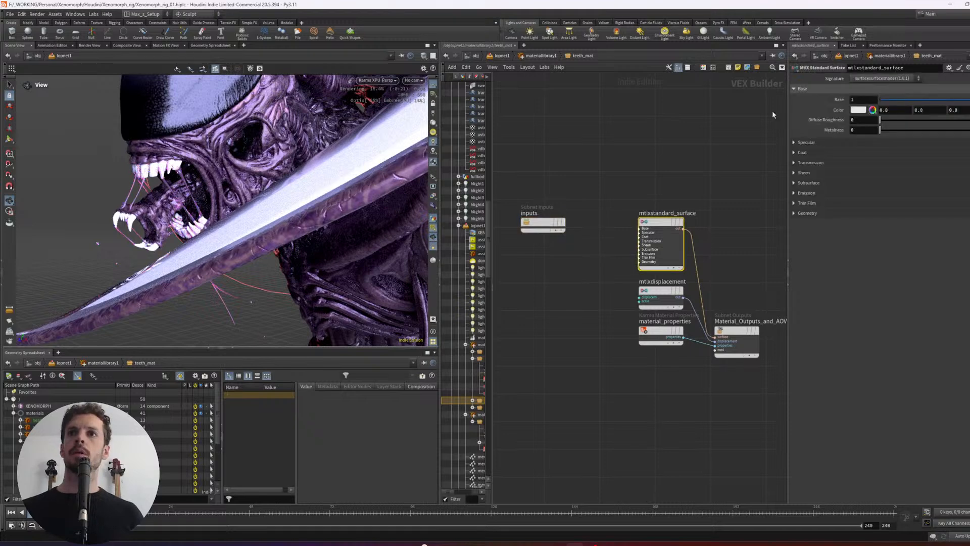
{"action": "left_click", "coordinate": [860, 110]}
{"action": "left_click_drag", "start_coordinate": [720, 269], "coordinate": [658, 266]}
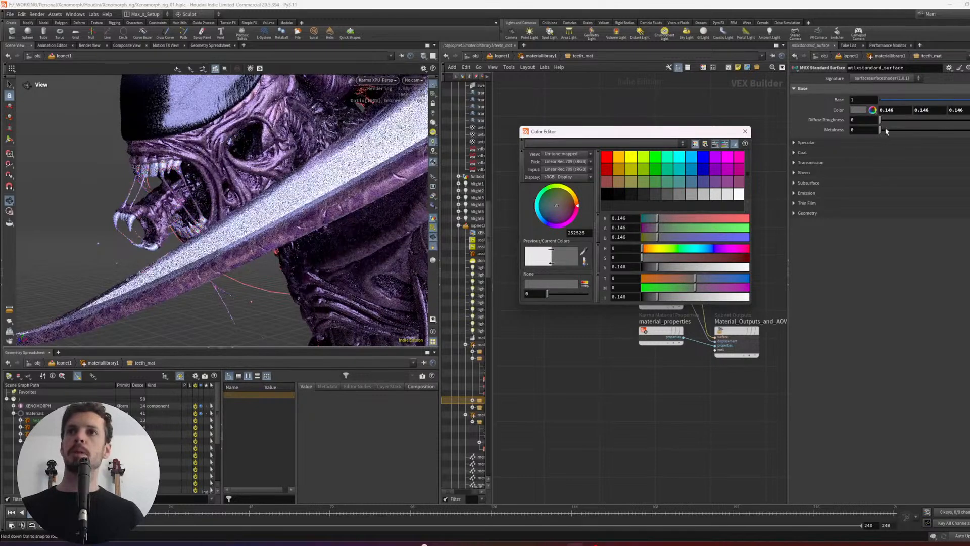
{"action": "left_click_drag", "start_coordinate": [881, 130], "coordinate": [964, 133]}
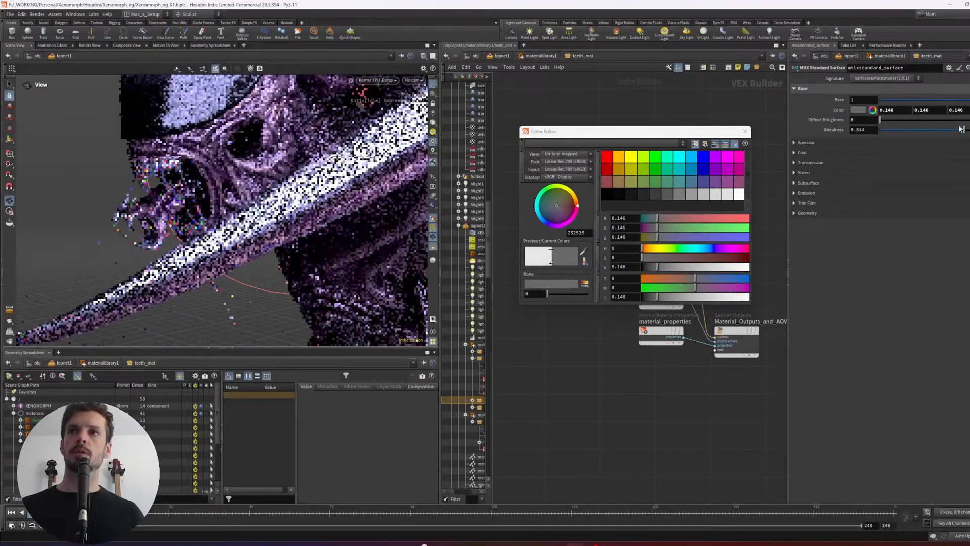
- Set the teeth surface shader's specular roughness to 0.385 and its subsurface amount to 0.521
{"action": "left_click_drag", "start_coordinate": [209, 158], "coordinate": [233, 174]}
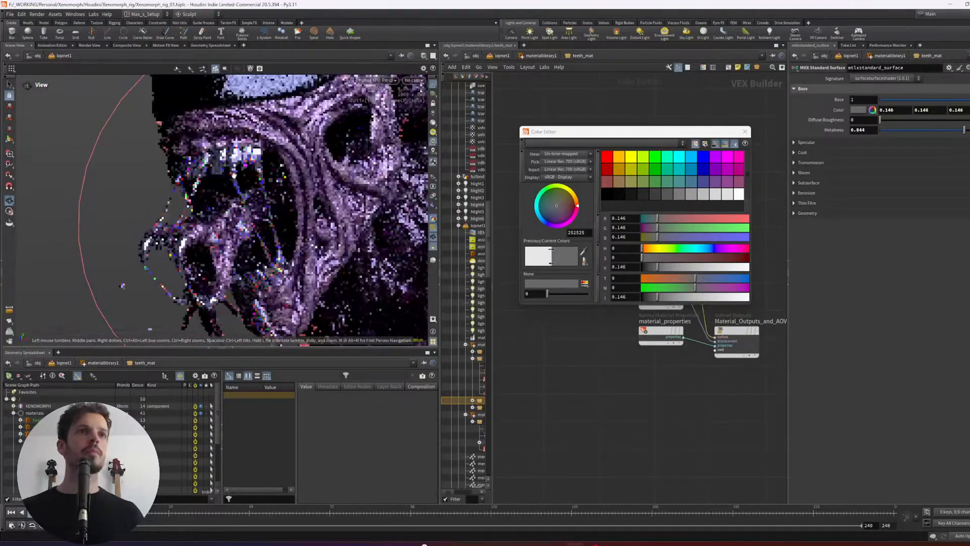
{"action": "left_click_drag", "start_coordinate": [173, 221], "coordinate": [178, 217]}
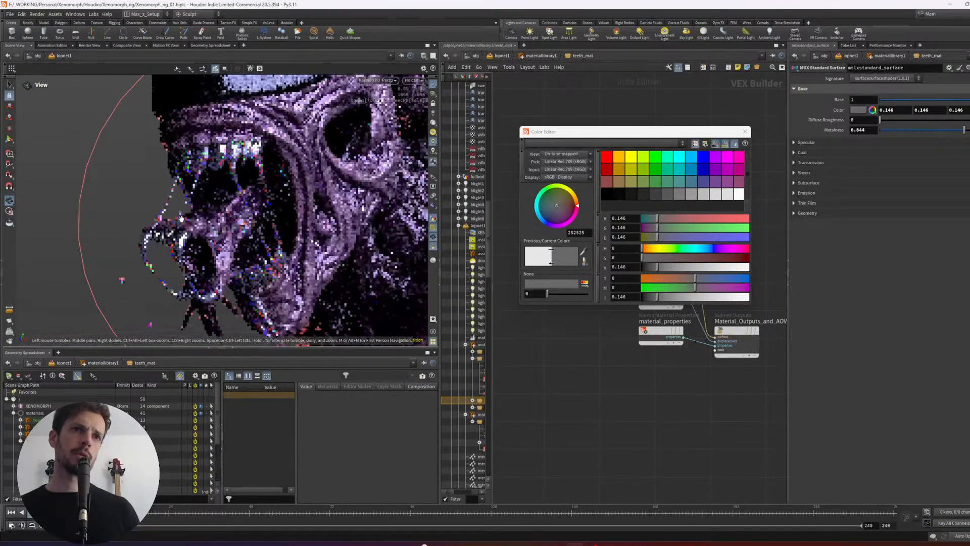
{"action": "left_click", "coordinate": [795, 143]}
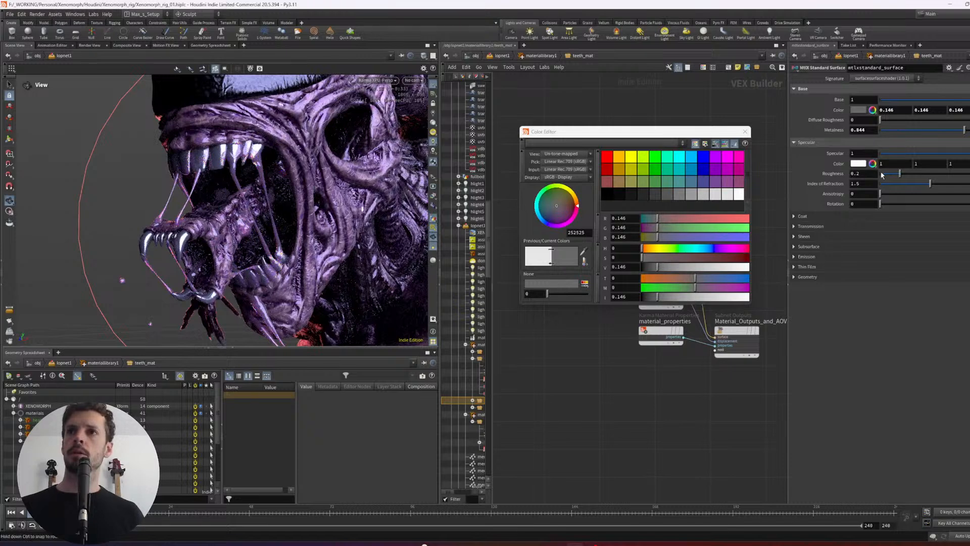
{"action": "mouse_move", "coordinate": [904, 173]}
{"action": "left_mouse_down"}
{"action": "mouse_move", "coordinate": [934, 178]}
{"action": "mouse_move", "coordinate": [919, 177]}
{"action": "left_mouse_up"}
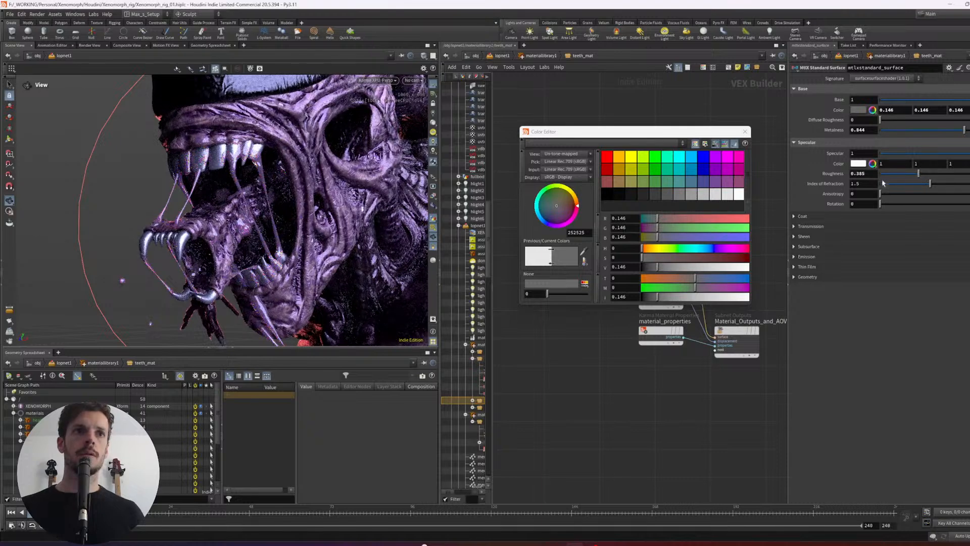
{"action": "left_click", "coordinate": [814, 246]}
{"action": "left_click_drag", "start_coordinate": [881, 257], "coordinate": [933, 261]}
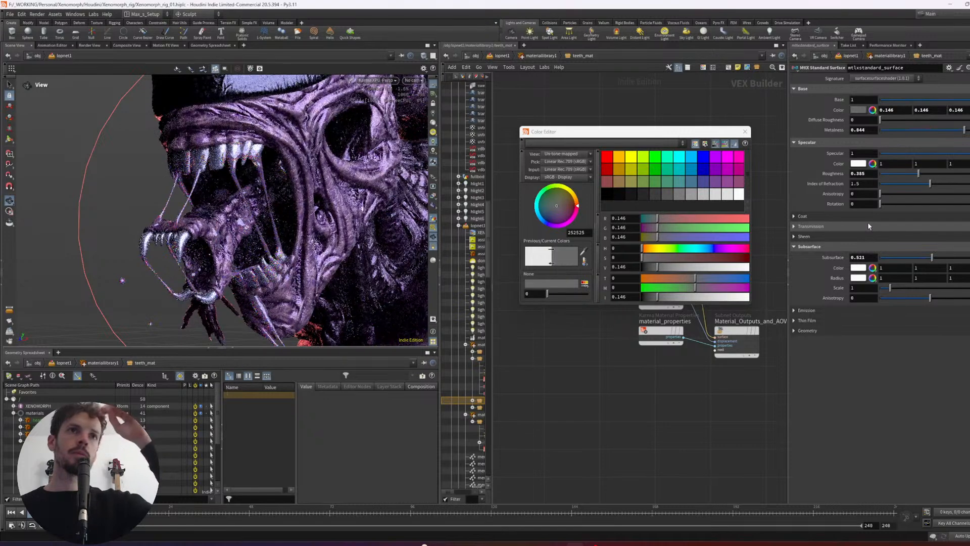
{"action": "left_click", "coordinate": [745, 131]}
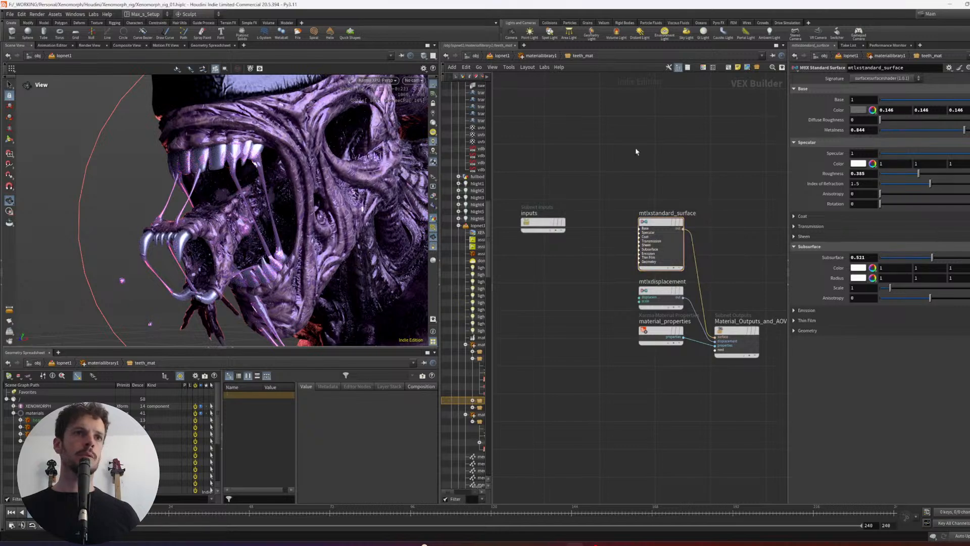
- Check the teeth and saliva render from several sides and switch the viewport renderer to Houdini VK
{"action": "left_click_drag", "start_coordinate": [259, 197], "coordinate": [296, 224]}
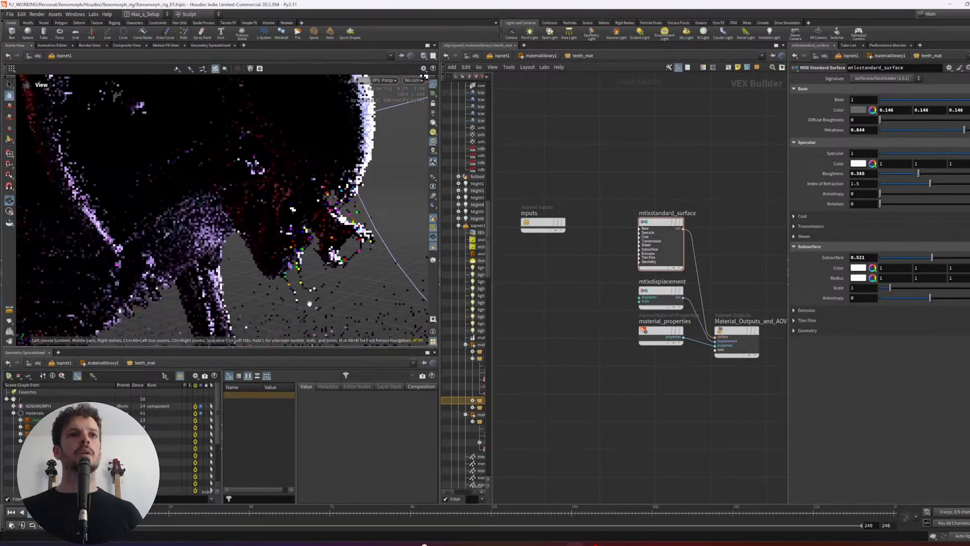
{"action": "left_click_drag", "start_coordinate": [364, 318], "coordinate": [355, 256]}
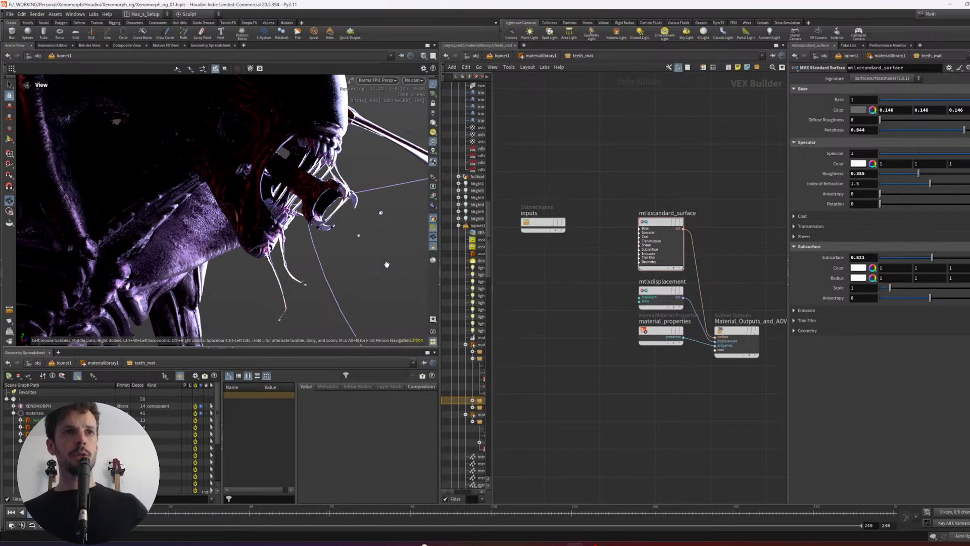
{"action": "left_click_drag", "start_coordinate": [337, 110], "coordinate": [240, 184]}
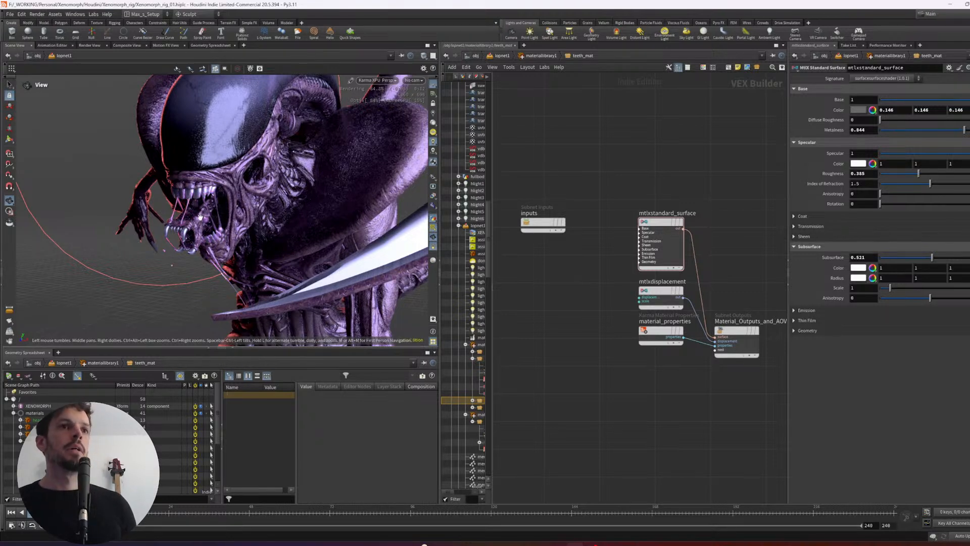
{"action": "left_click", "coordinate": [392, 83]}
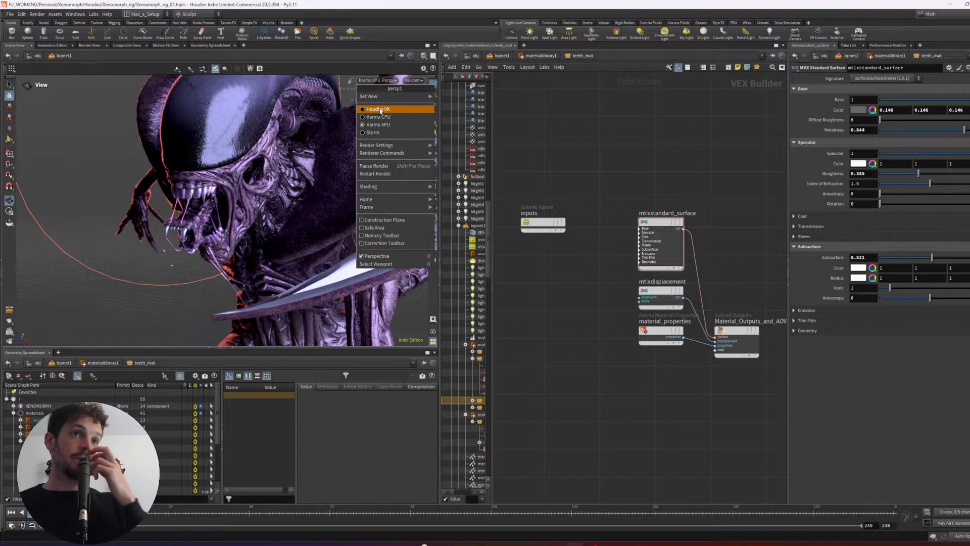
{"action": "left_click", "coordinate": [379, 109]}
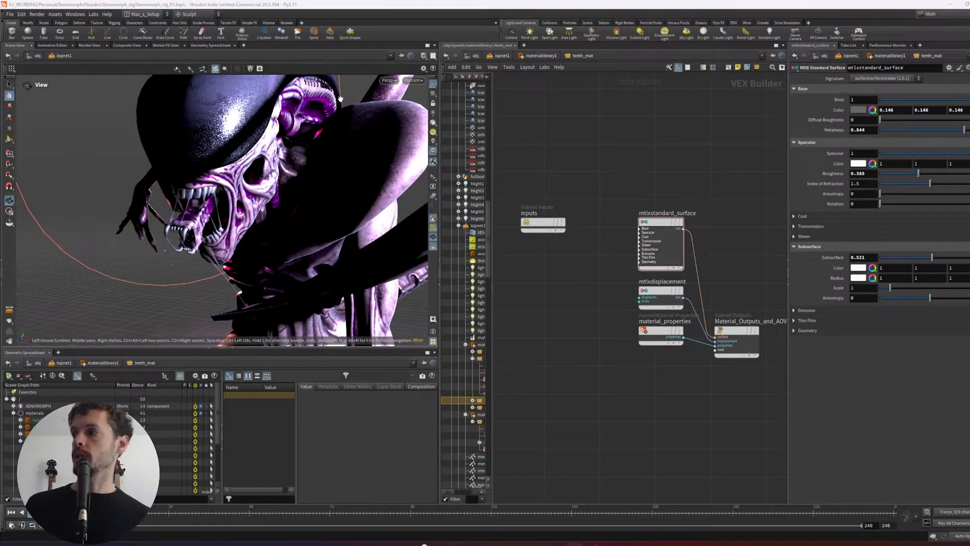